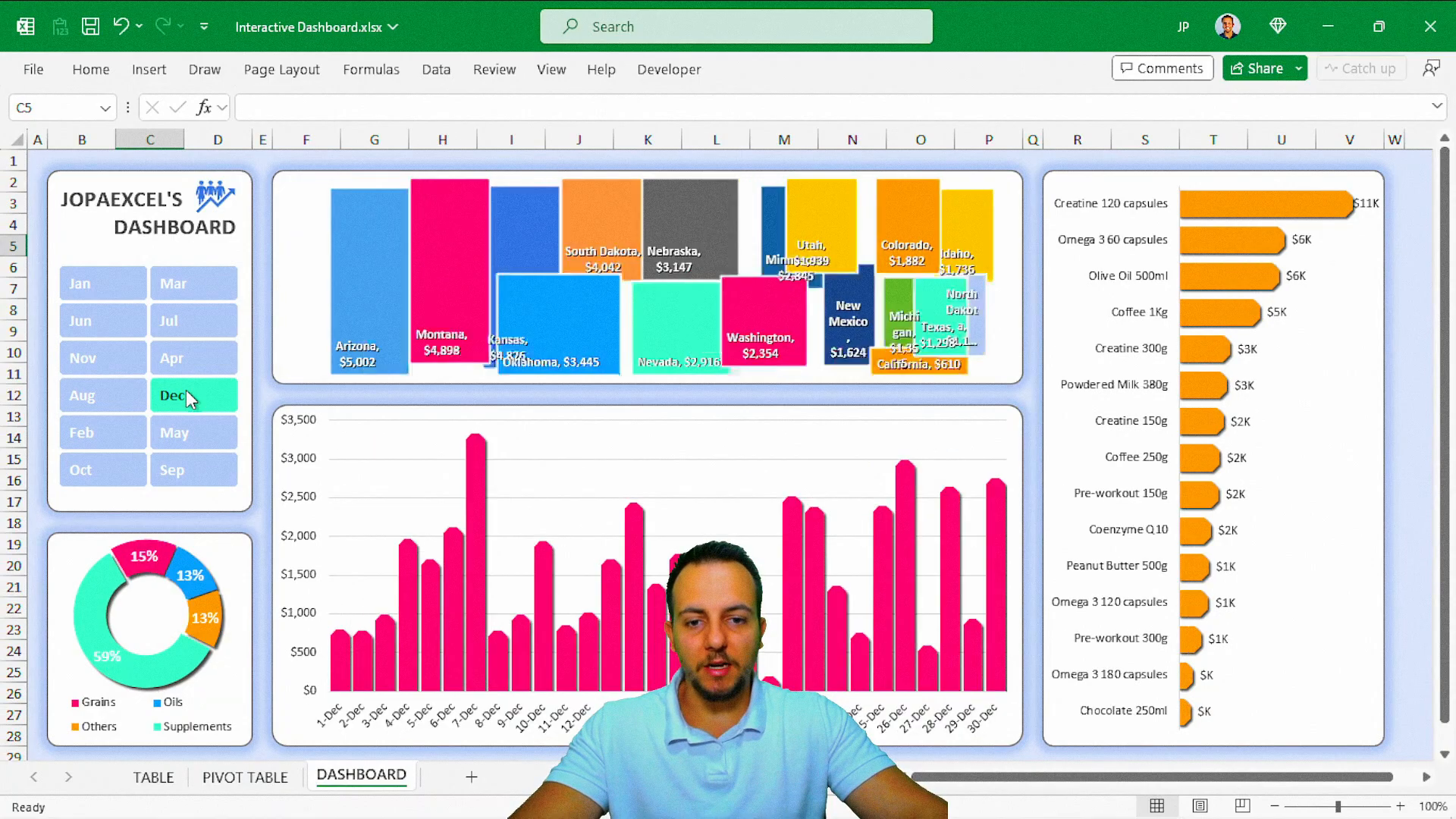
Filter the dashboard by different months, including Nov, May, Apr and Jul, to examine how its charts respond.
click(123, 359)
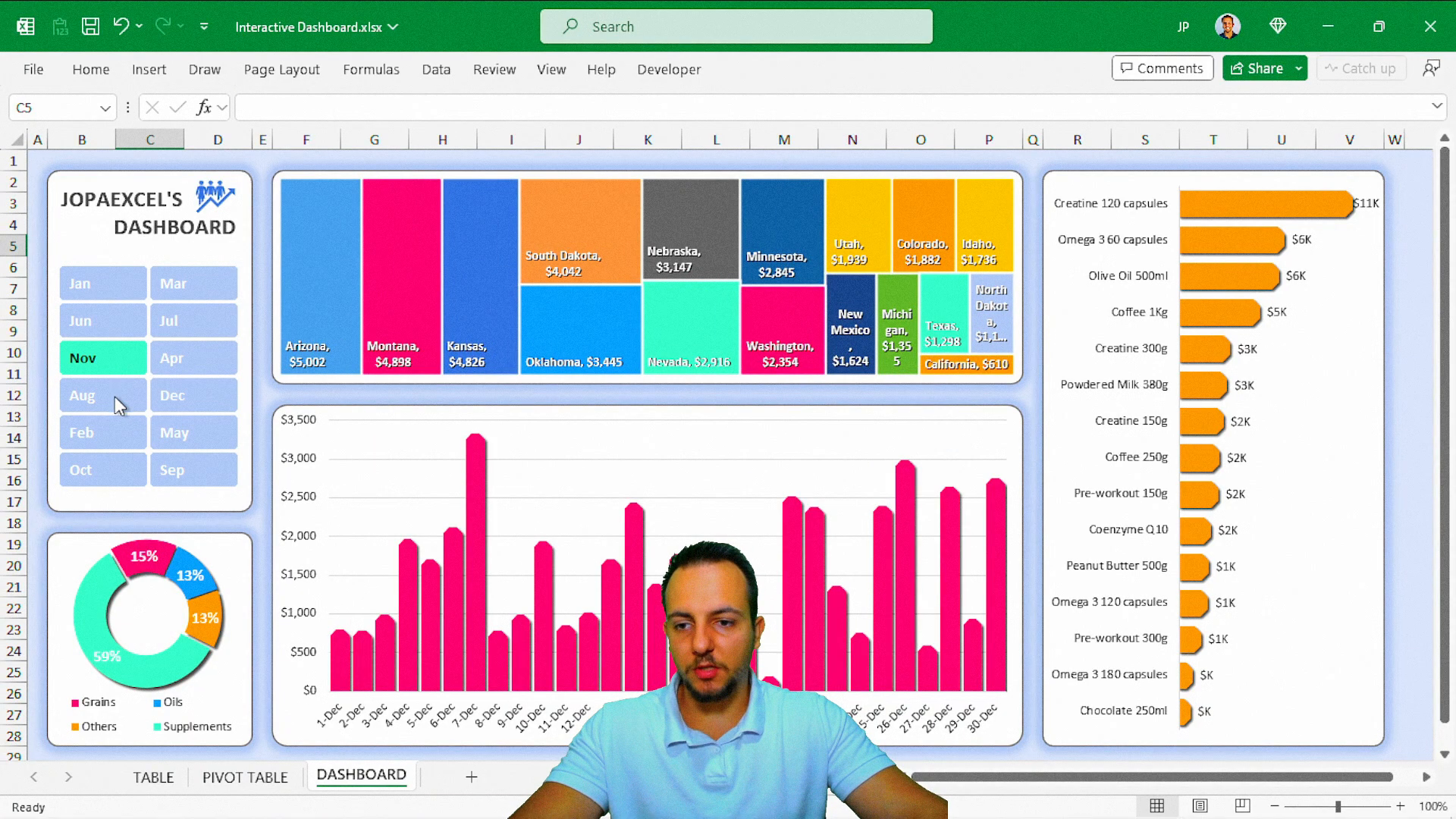
click(197, 440)
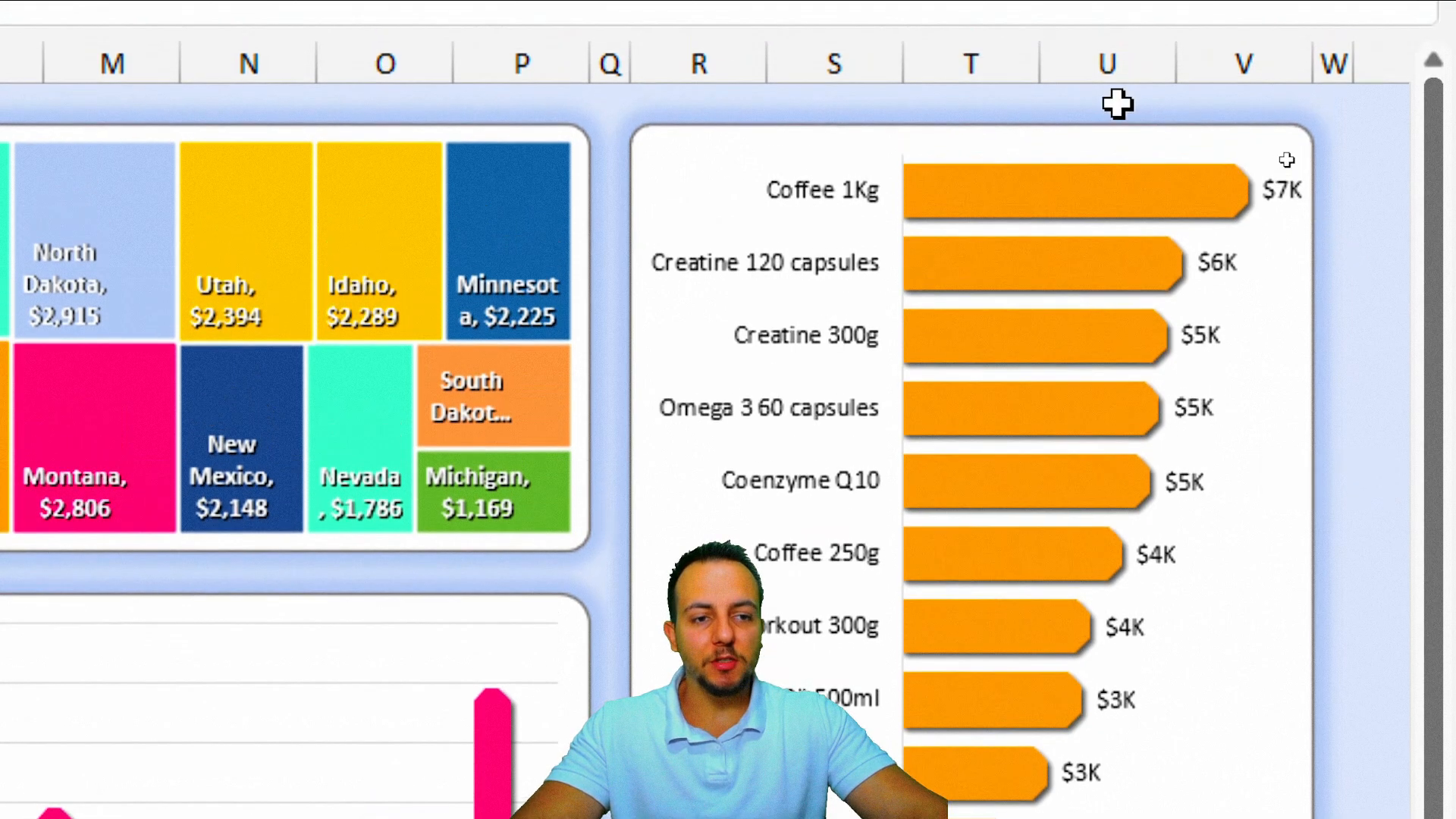
mouse_move(949, 142)
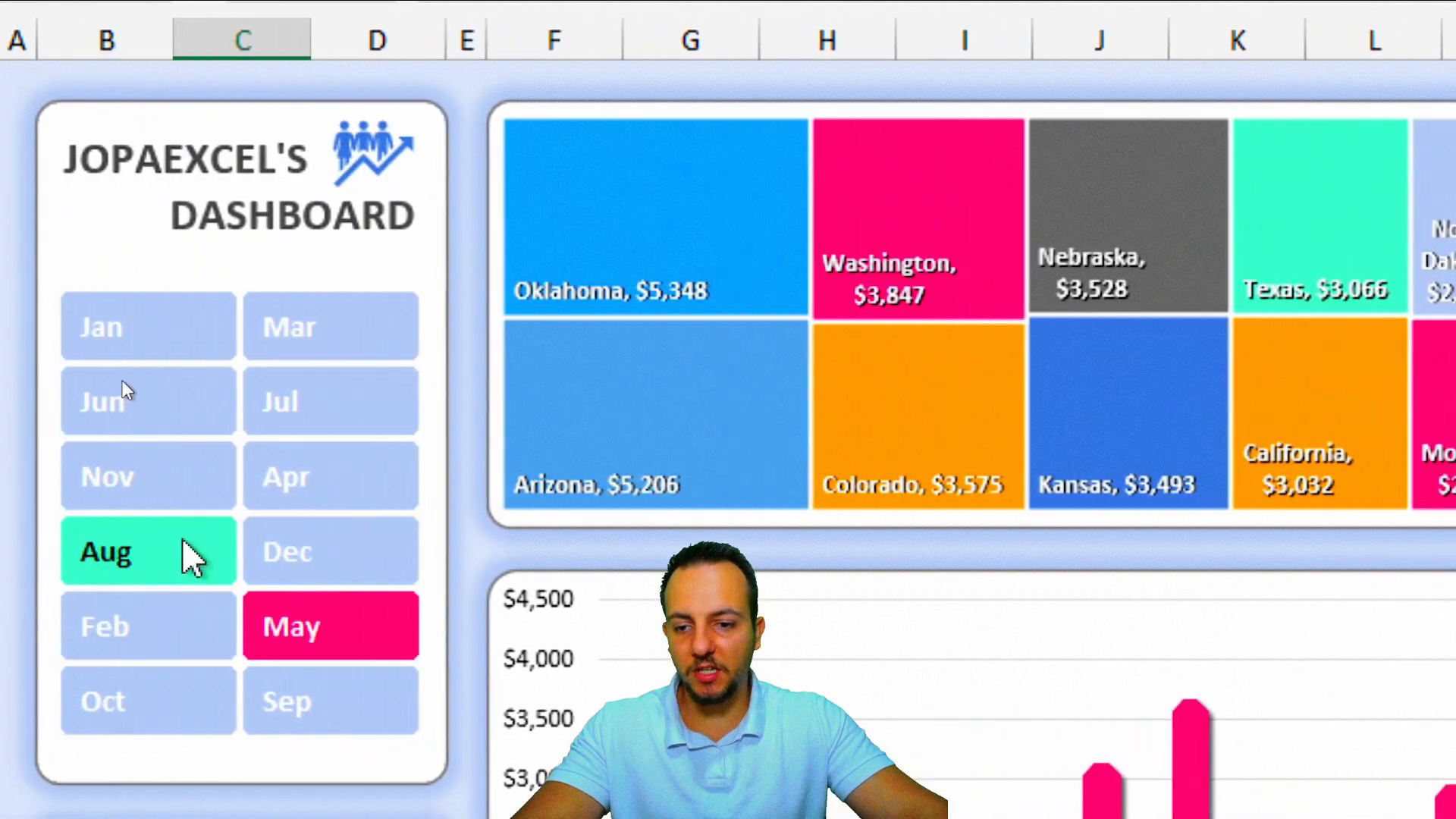
click(182, 479)
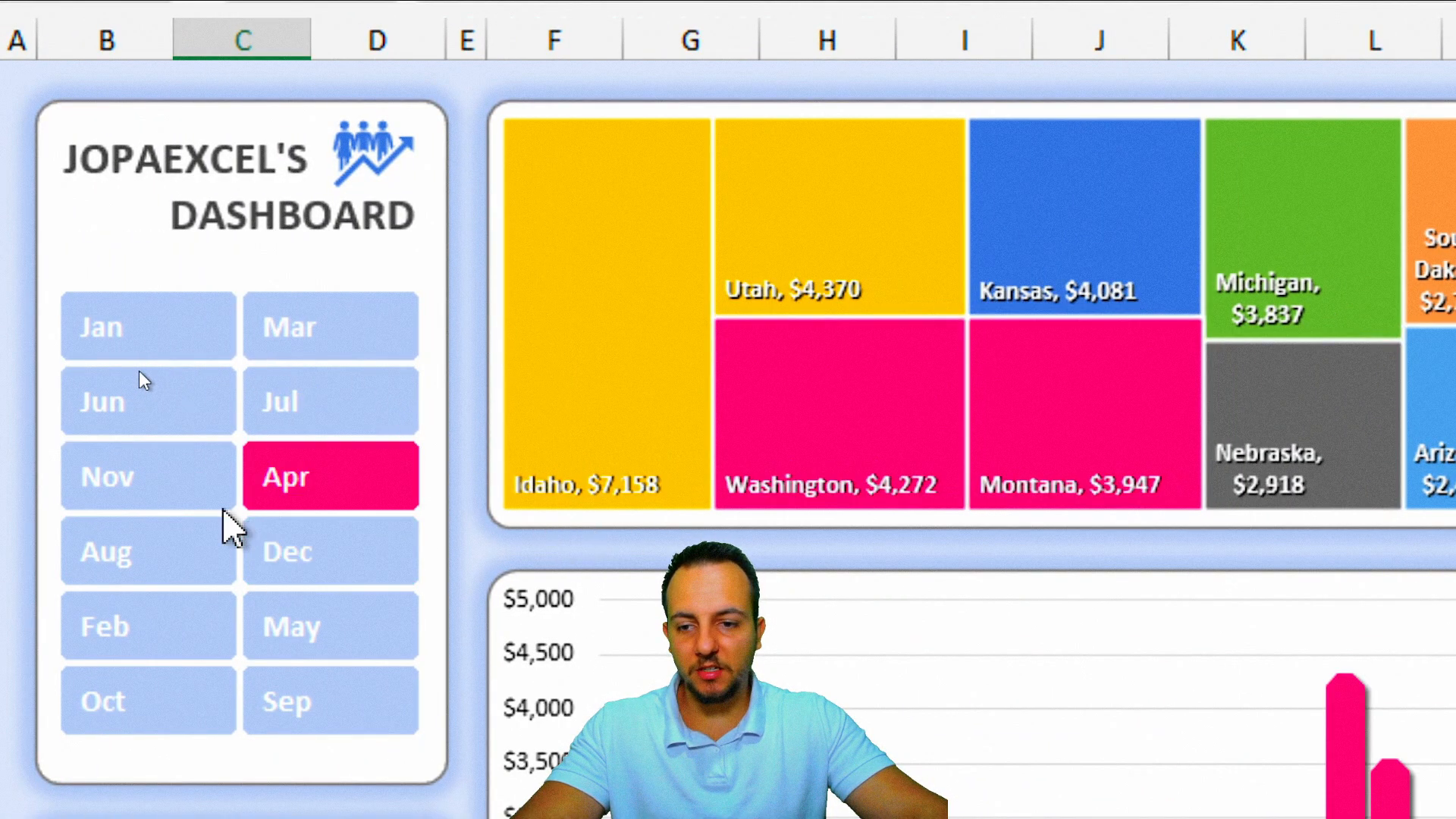
click(219, 500)
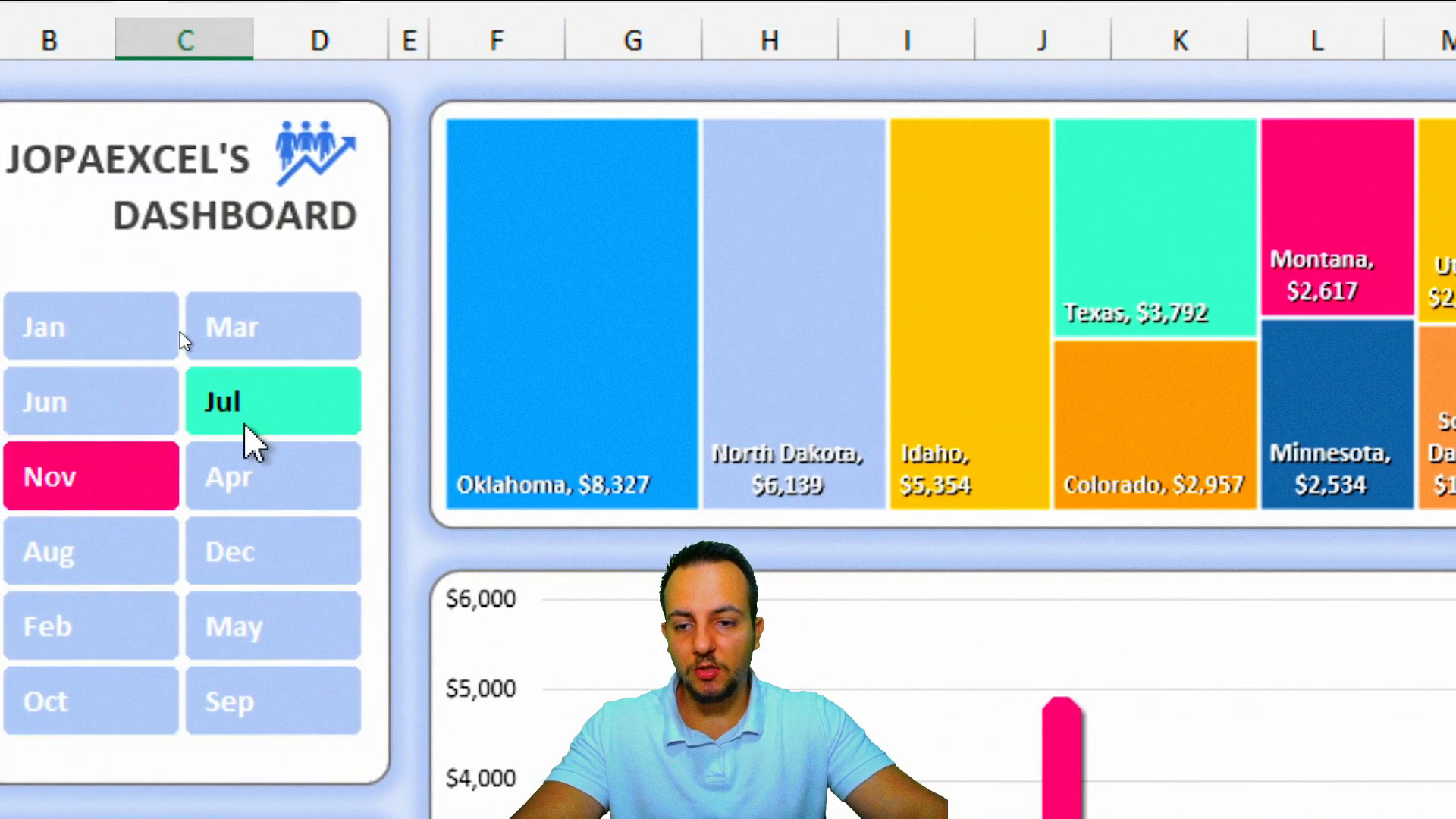
click(129, 413)
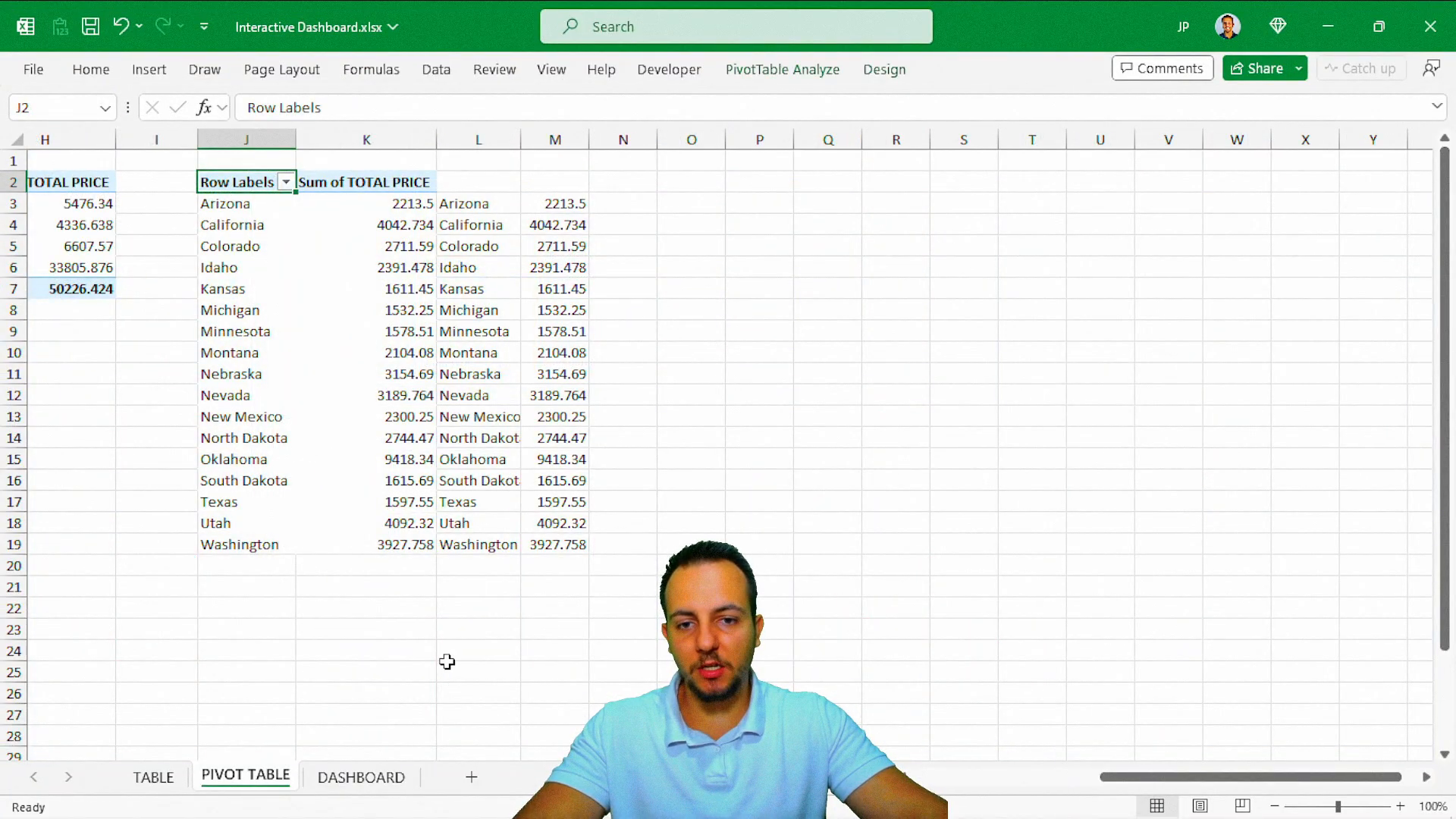
Review the pivot tables and the formatted source data table that feed the dashboard.
scroll(447, 661, left, 3)
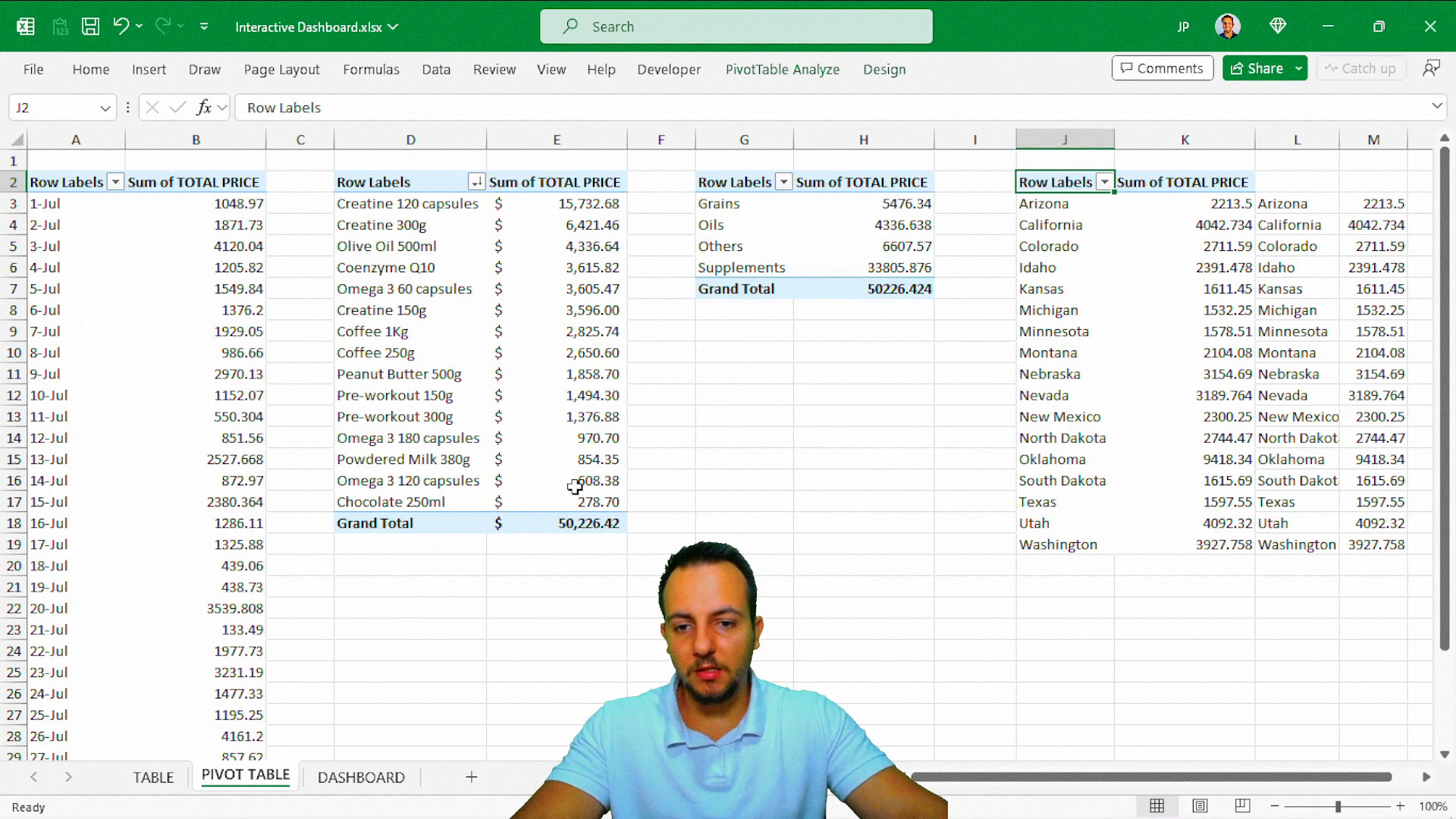
click(153, 776)
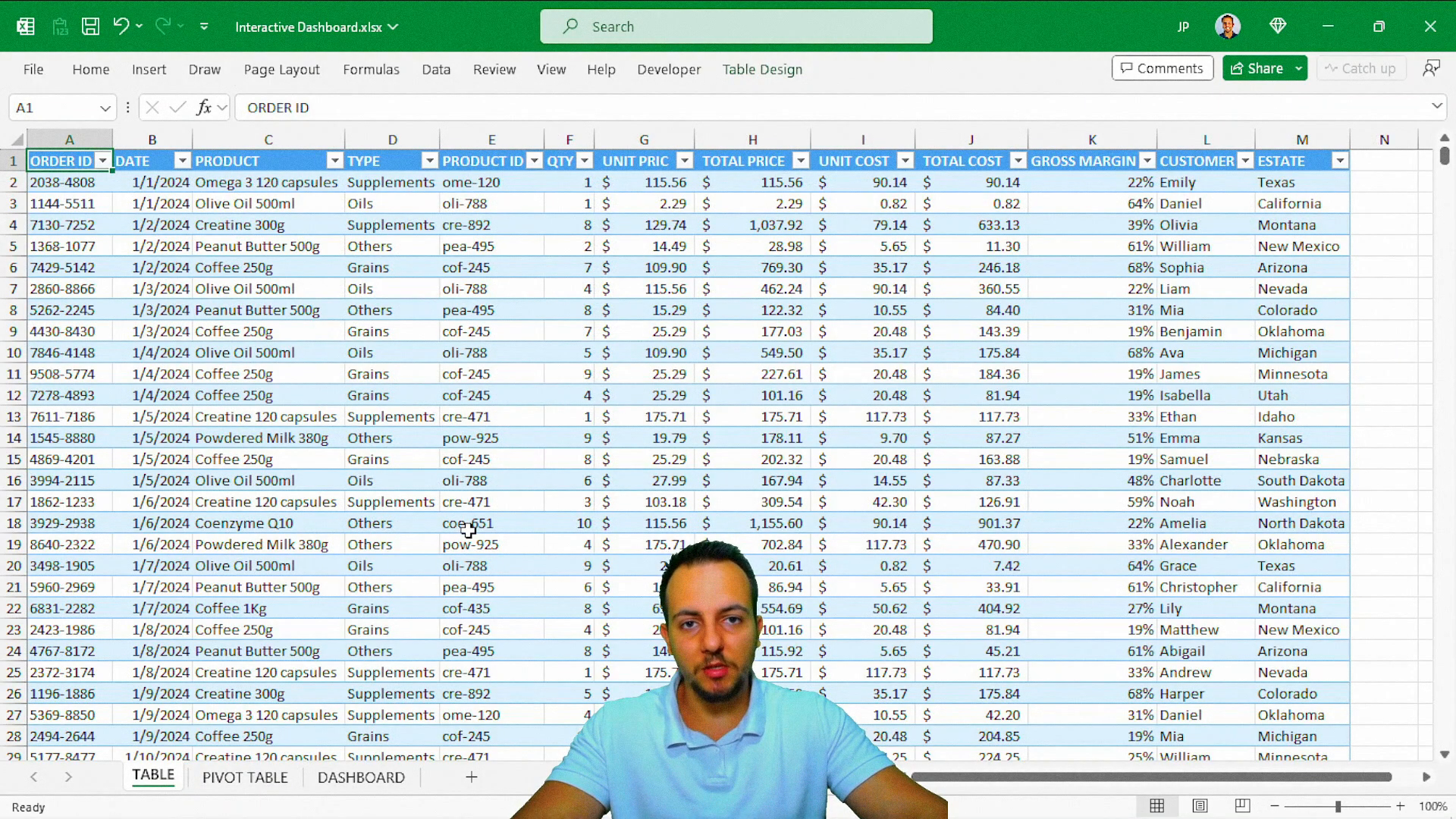
scroll(529, 431, down, 1)
scroll(538, 433, up, 1)
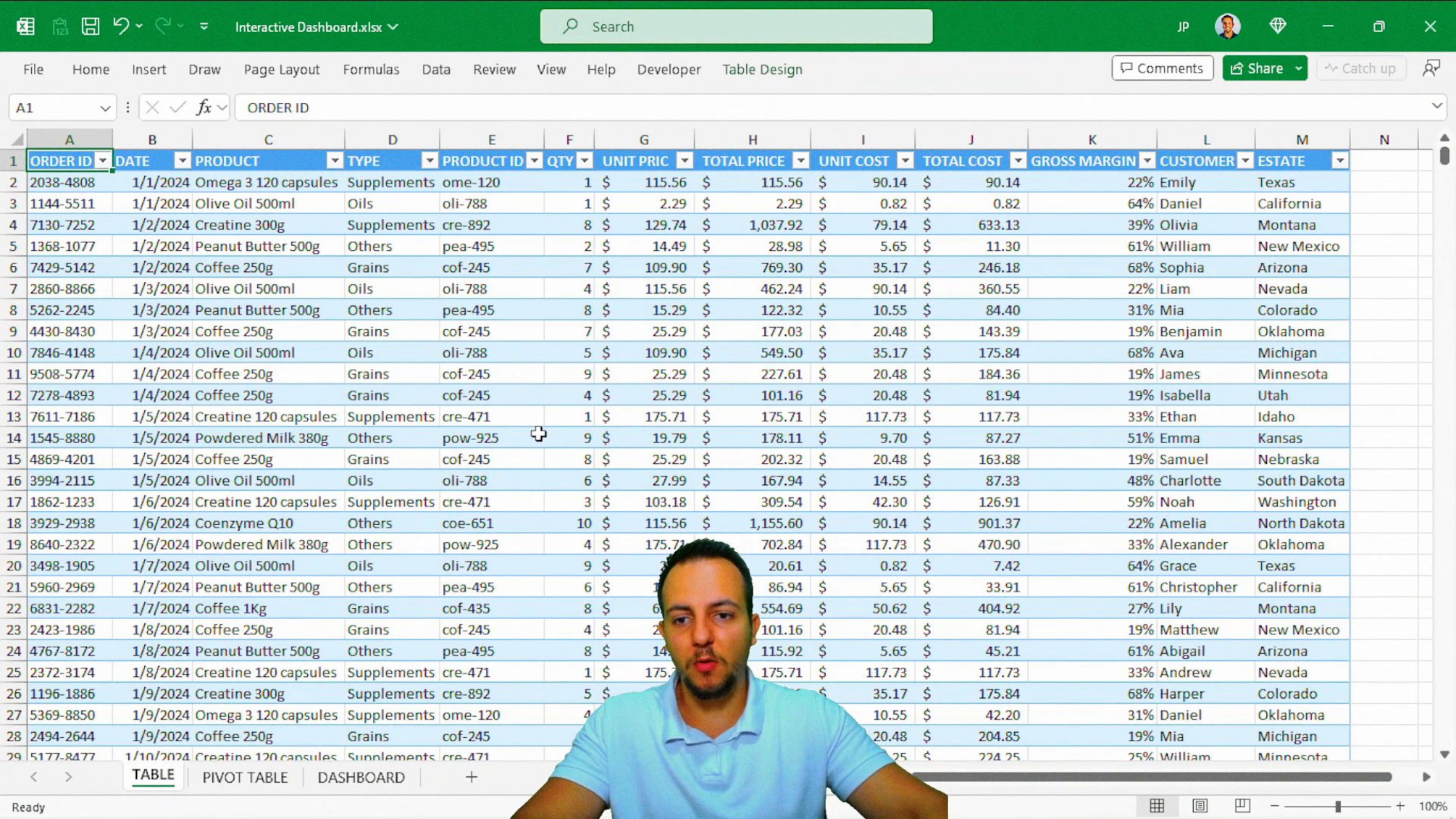
key(ctrl+Page_Down)
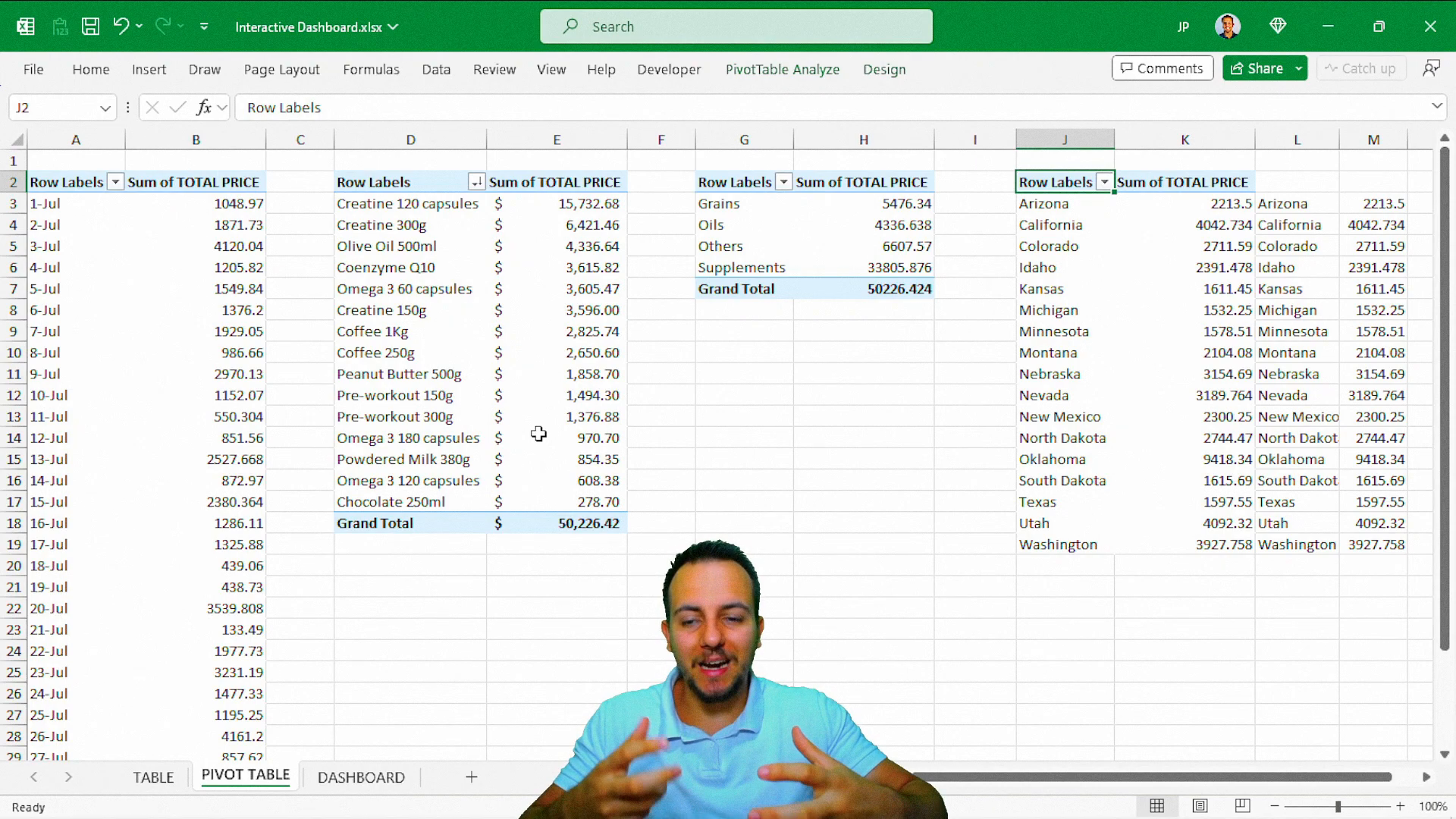
key(ctrl+Page_Down)
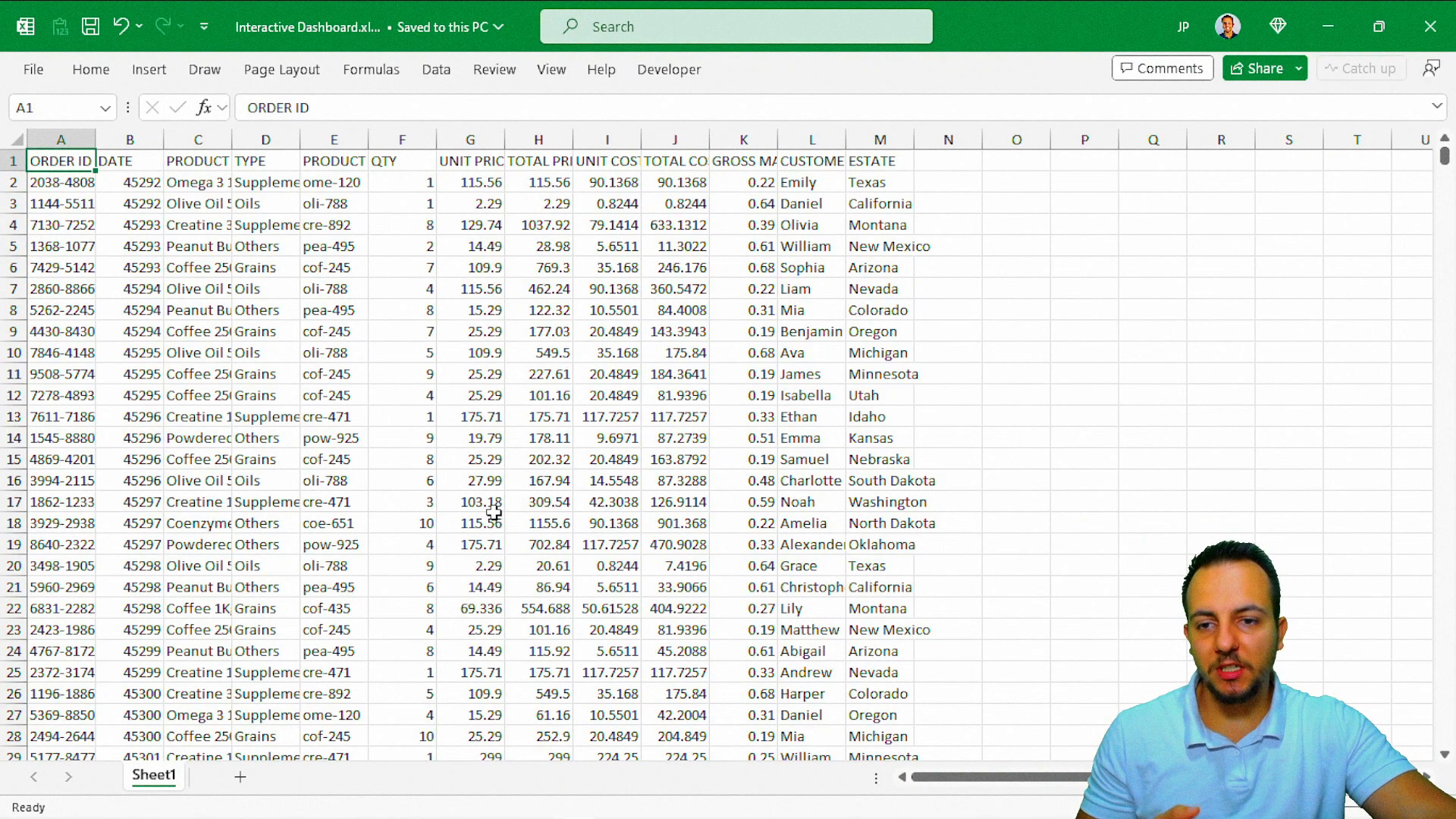
Examine the raw data's columns one by one, from ORDER ID through QTY.
scroll(494, 514, down, 4)
scroll(493, 513, up, 4)
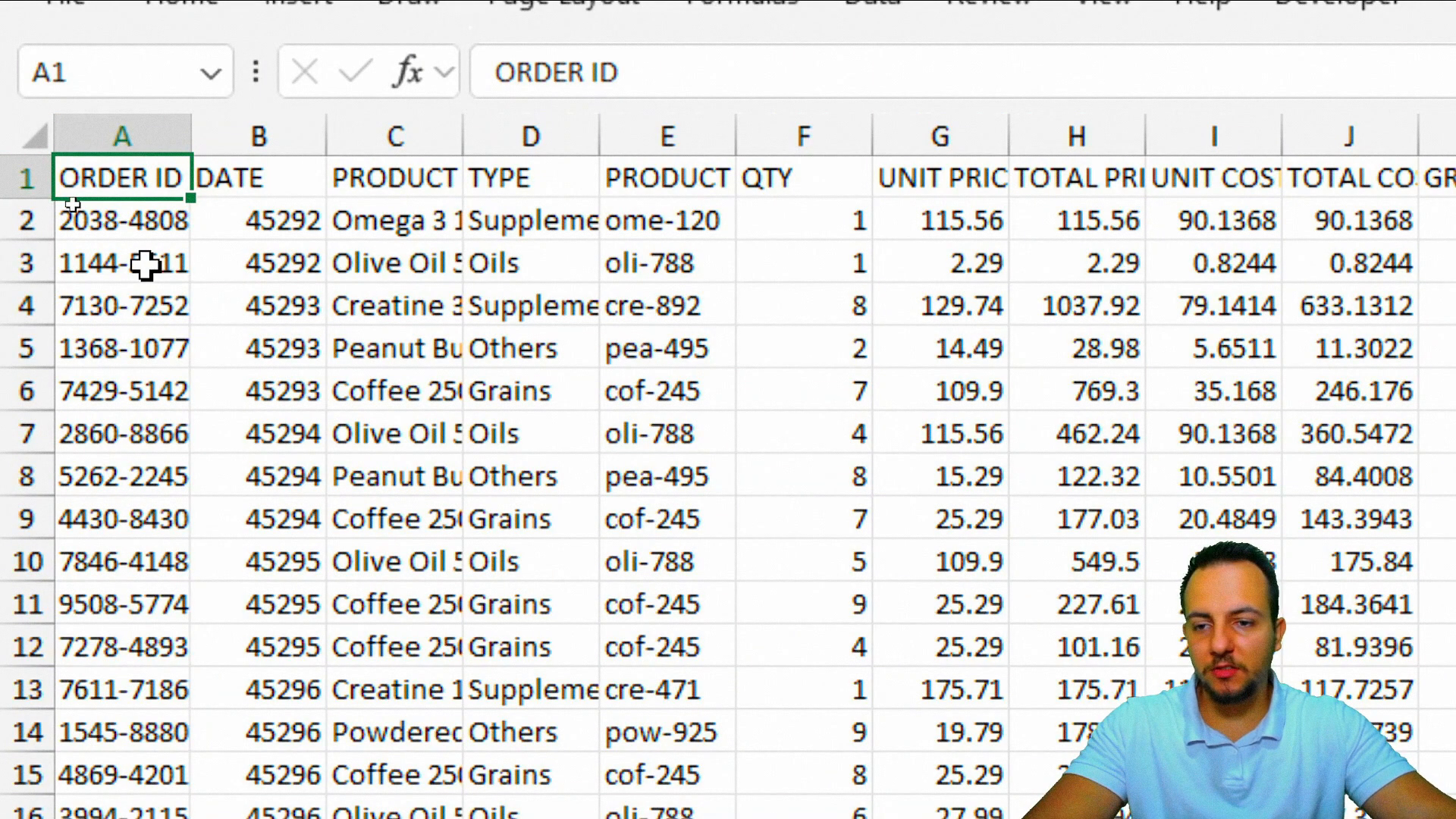
click(123, 137)
click(228, 135)
click(384, 136)
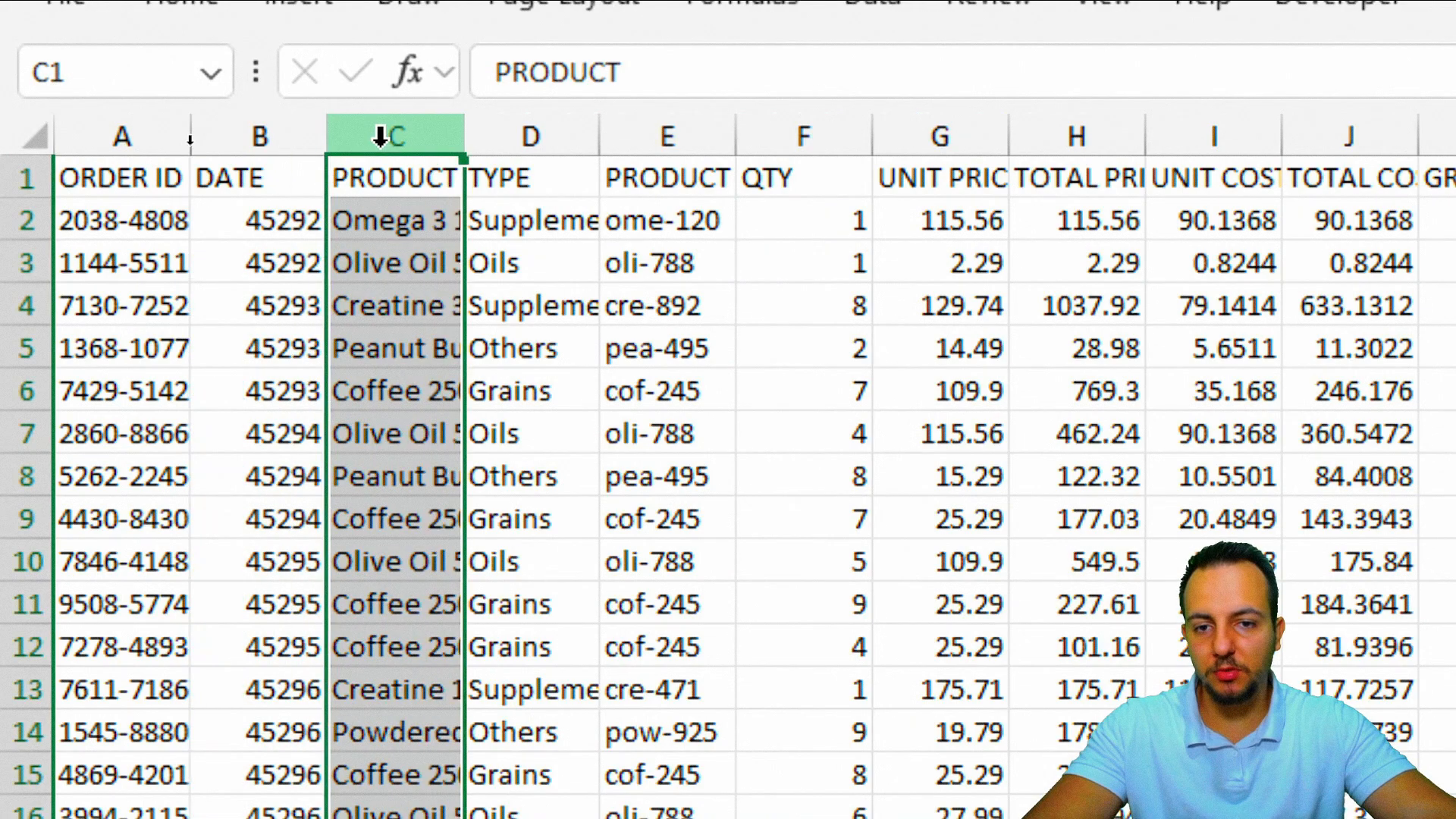
click(501, 135)
click(638, 125)
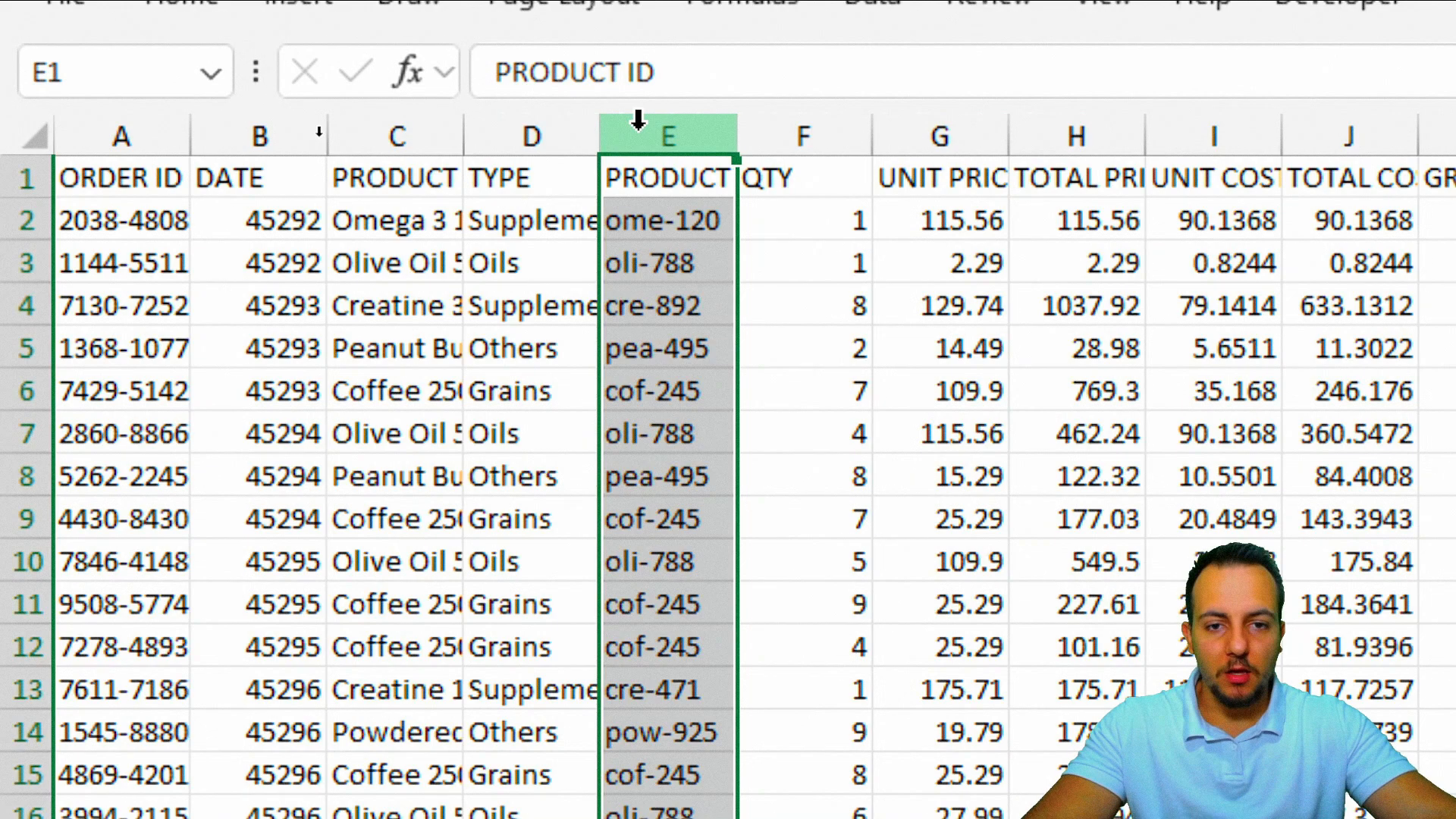
click(798, 122)
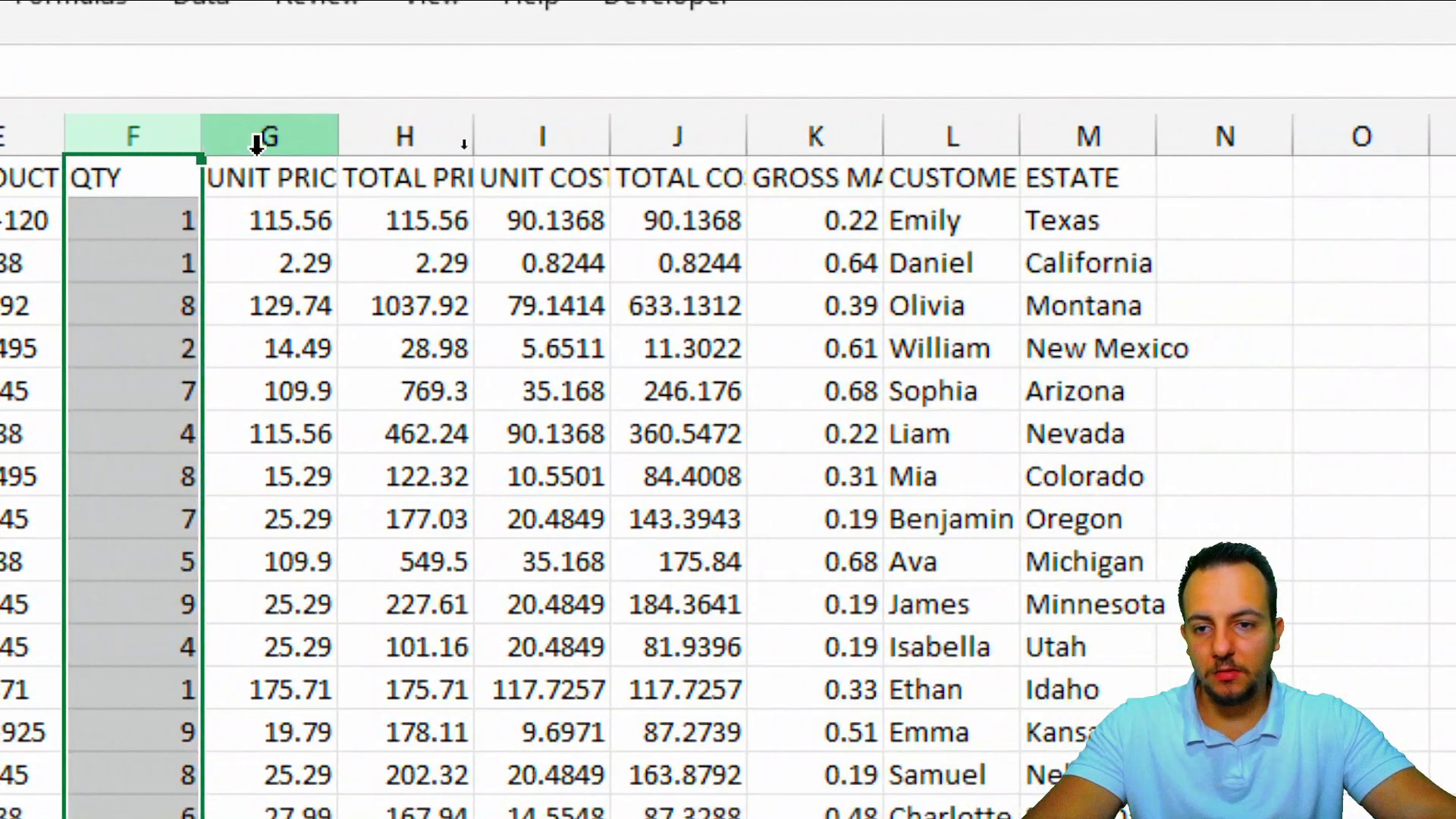
Examine the remaining raw data columns, from unit price through ESTATE, and return to the ORDER ID header.
click(929, 141)
click(390, 138)
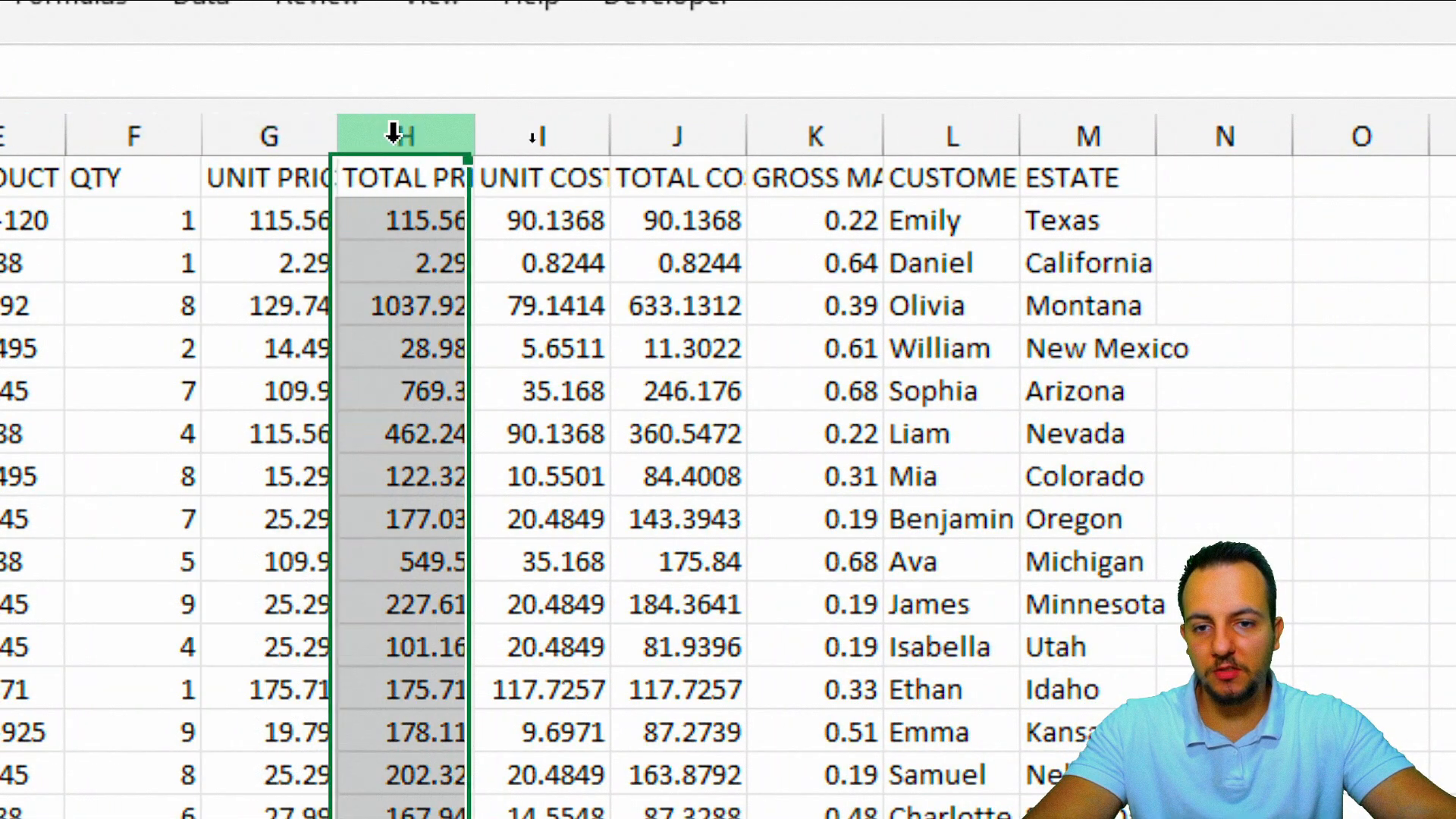
drag(524, 138, 696, 120)
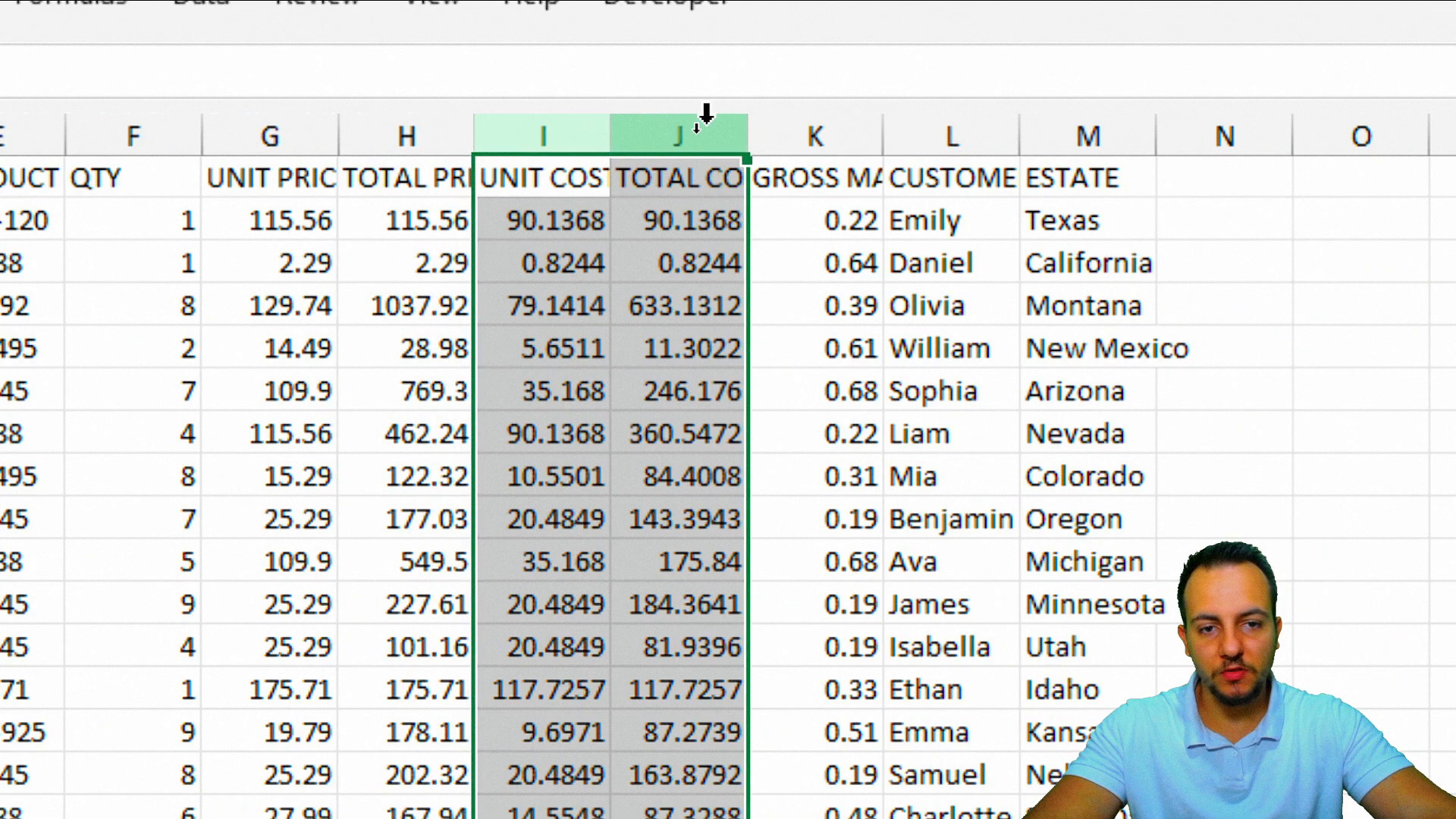
click(806, 125)
click(650, 123)
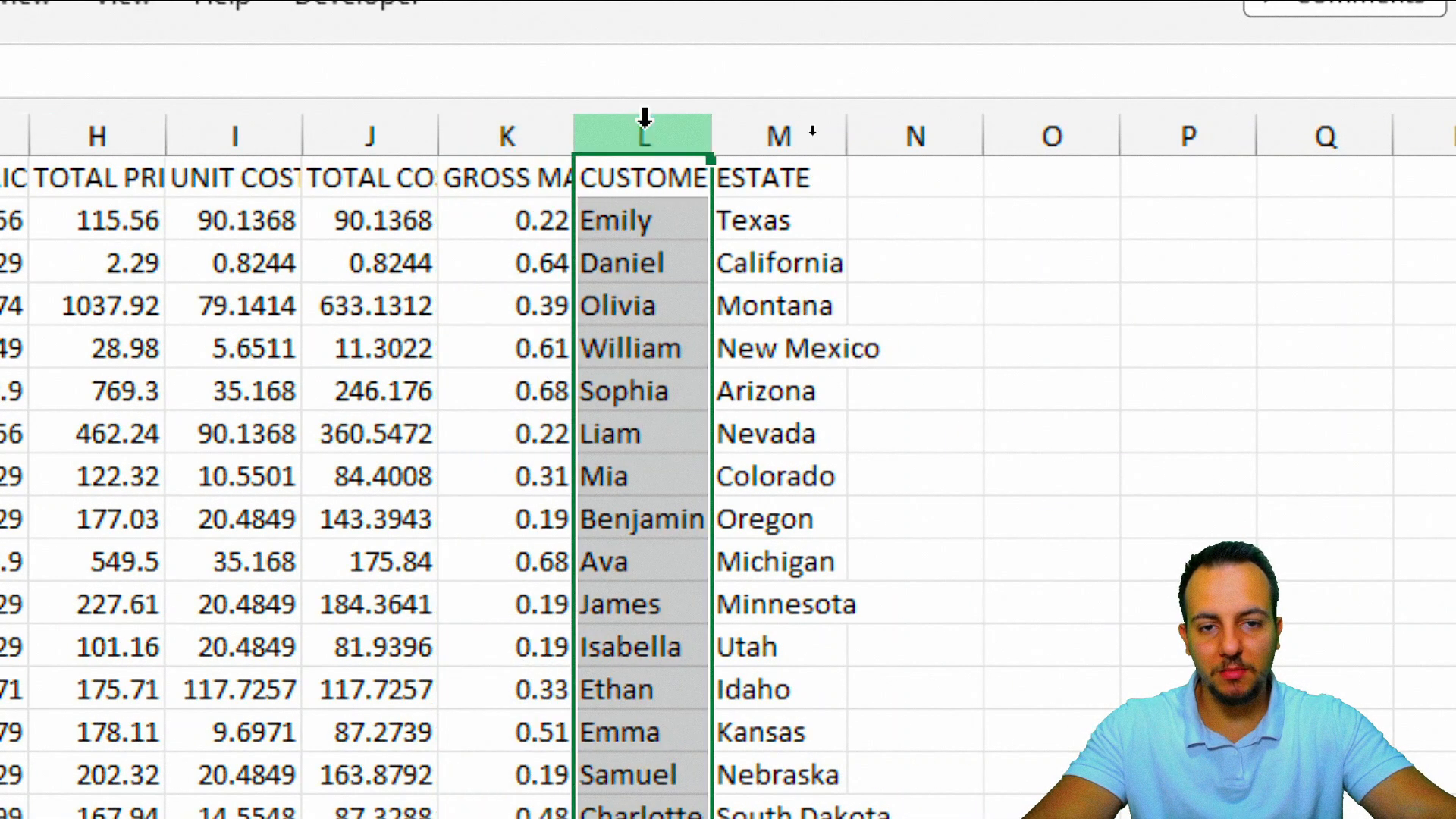
click(760, 117)
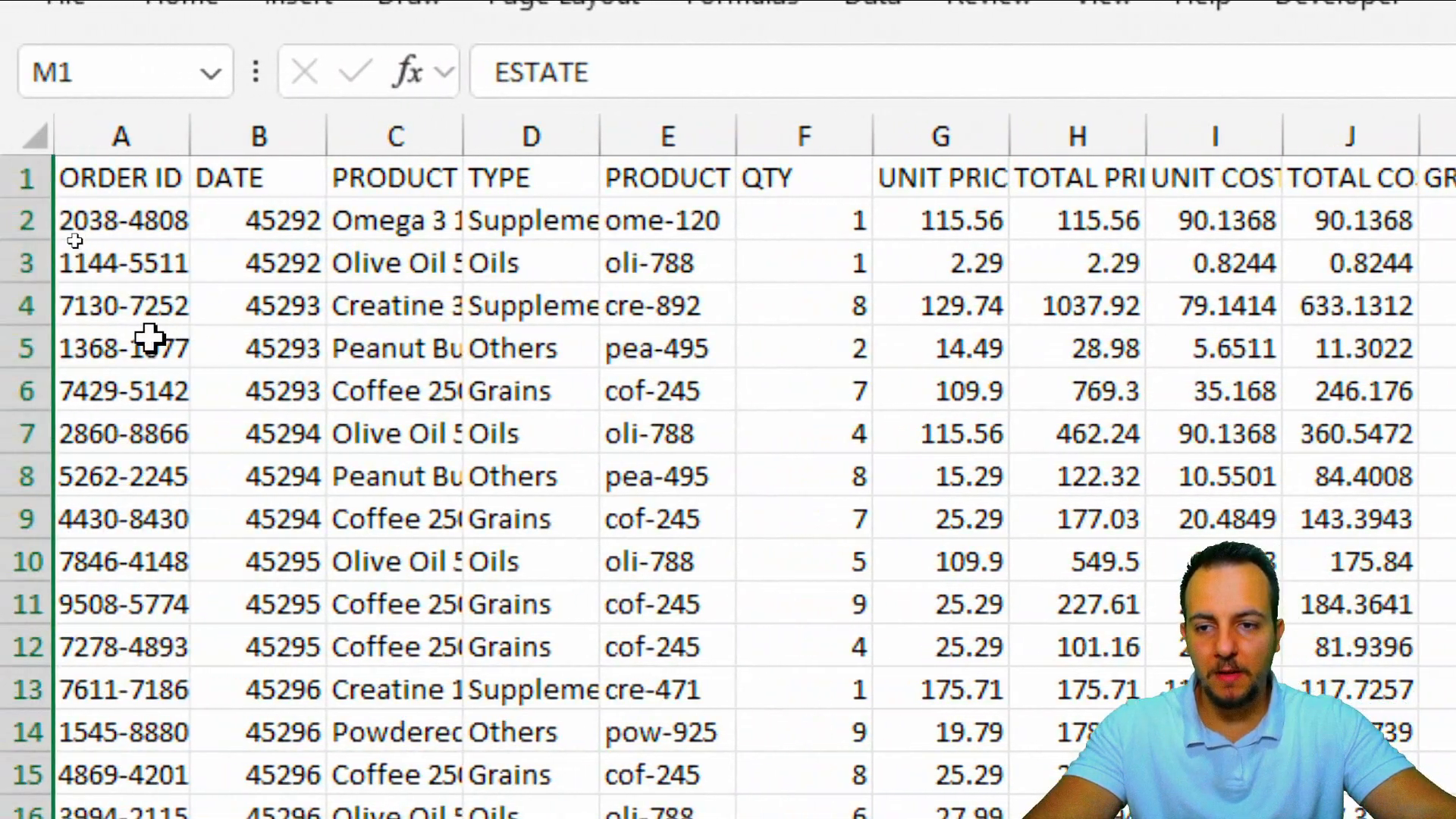
click(131, 181)
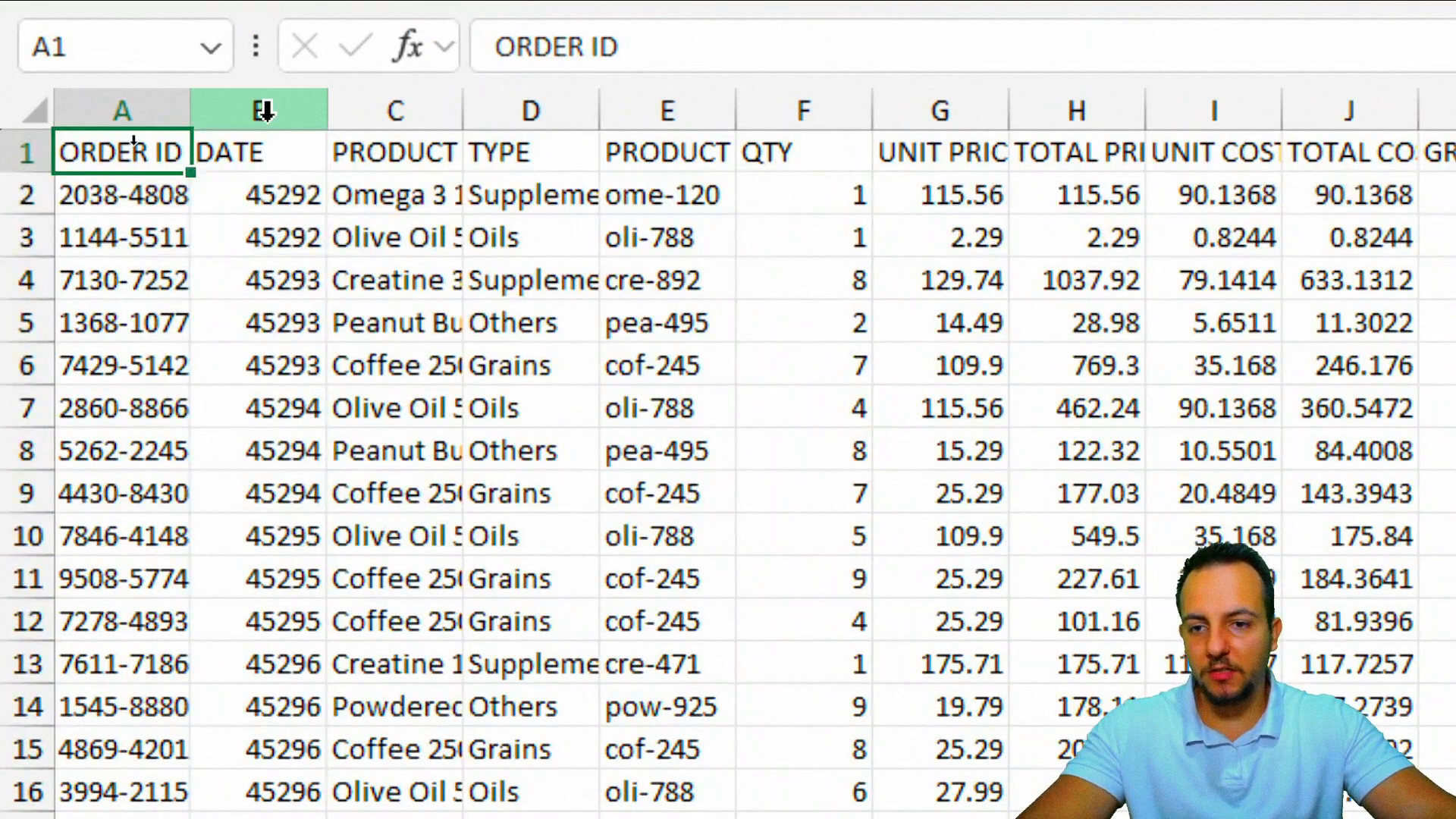
Examine how the DATE values and the PRODUCT names are displayed in the unformatted data.
click(133, 139)
key(ctrl+2)
mouse_move(225, 166)
mouse_down()
mouse_move(267, 218)
mouse_move(338, 390)
mouse_up()
drag(357, 352, 744, 402)
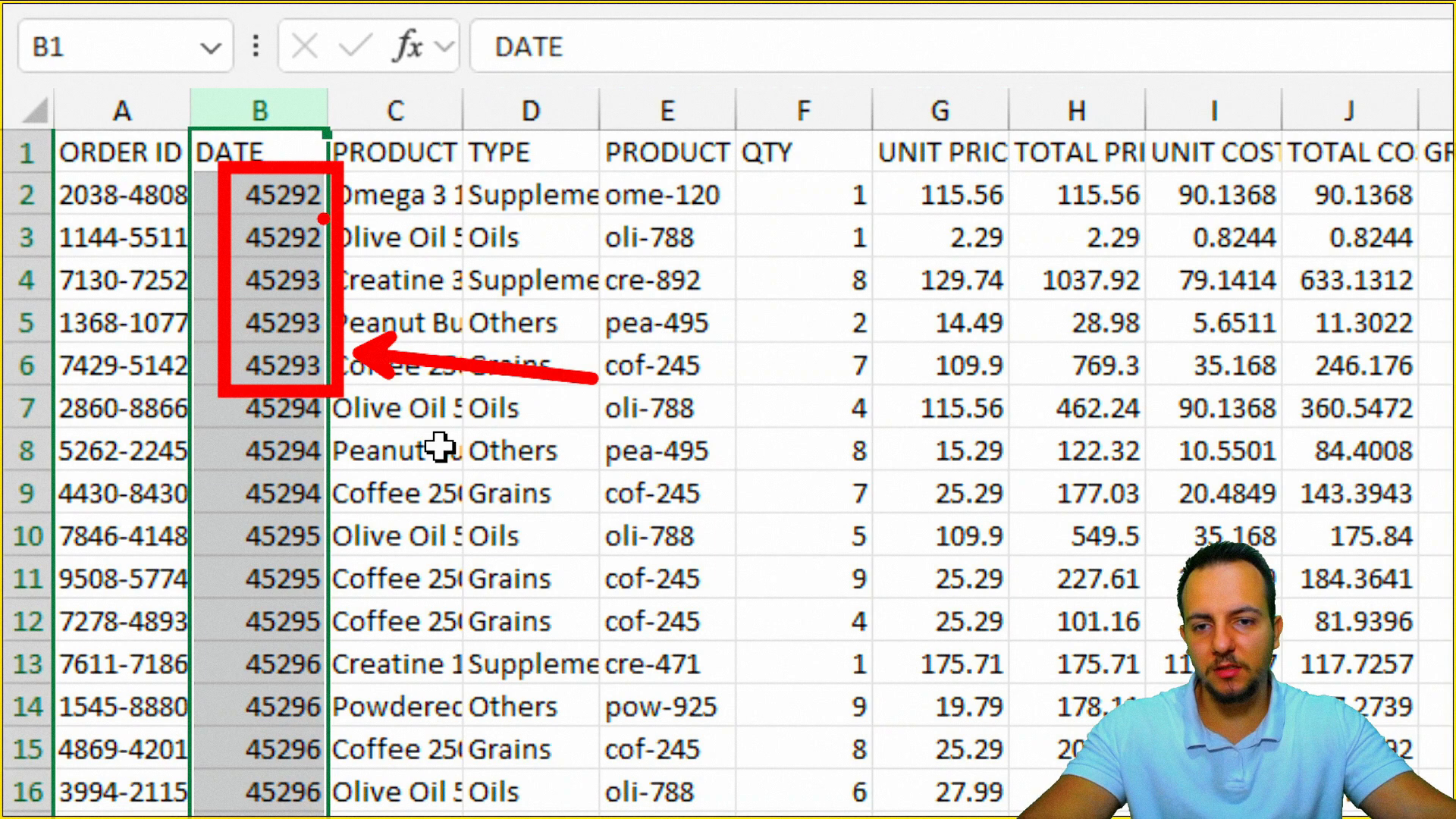
key(Escape)
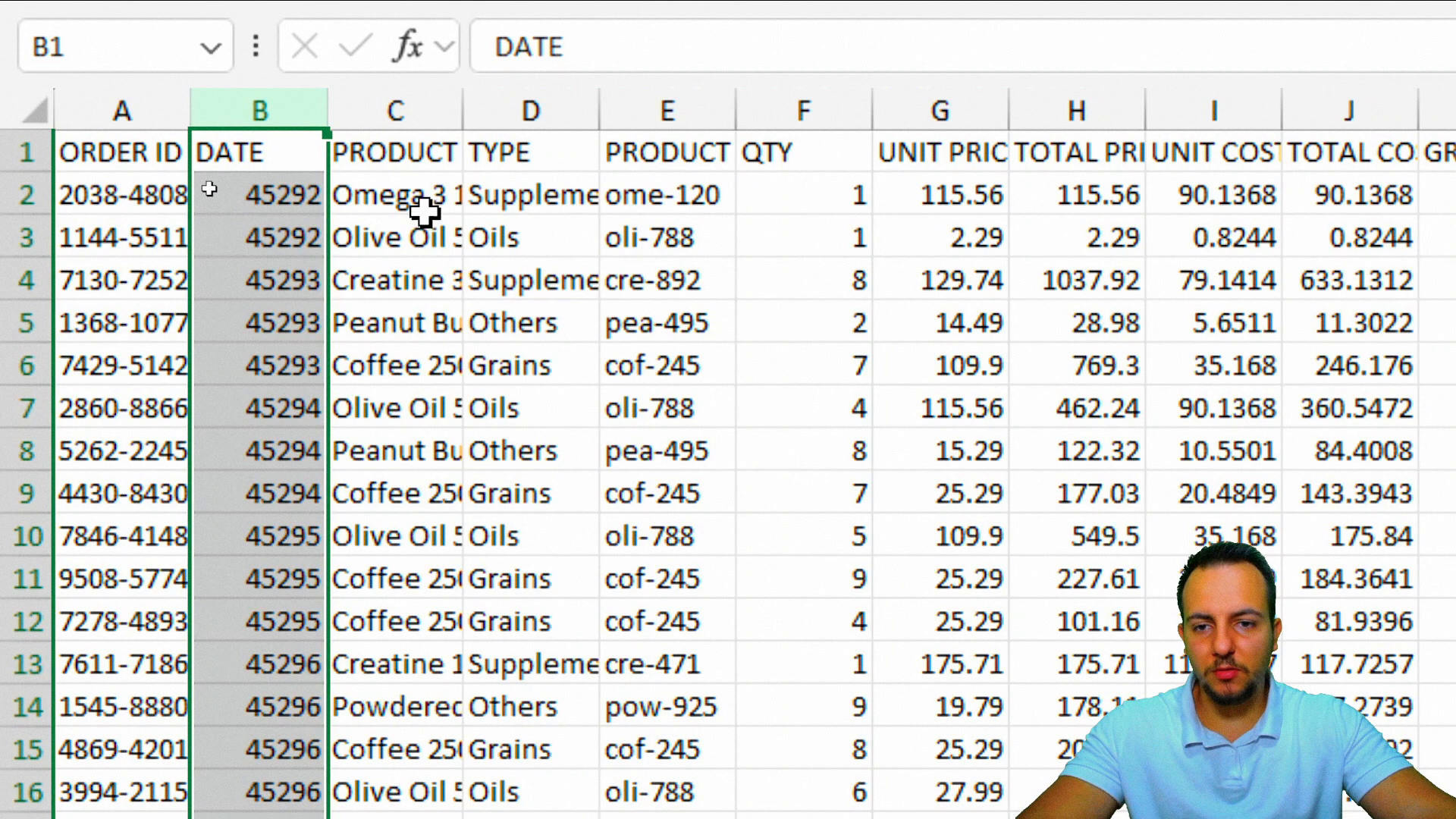
click(409, 112)
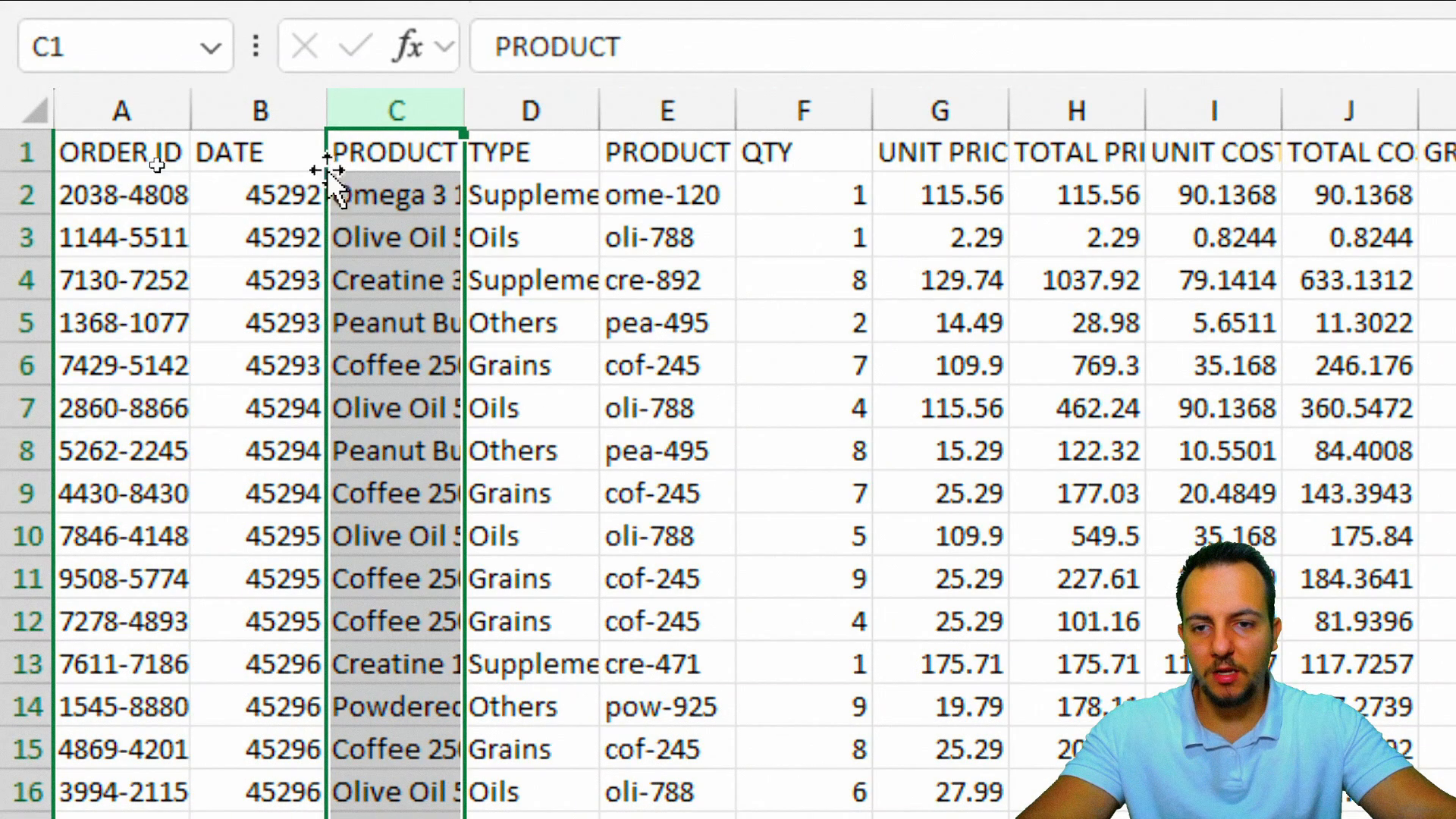
click(288, 158)
drag(327, 212, 489, 214)
drag(461, 114, 459, 336)
key(ctrl+z)
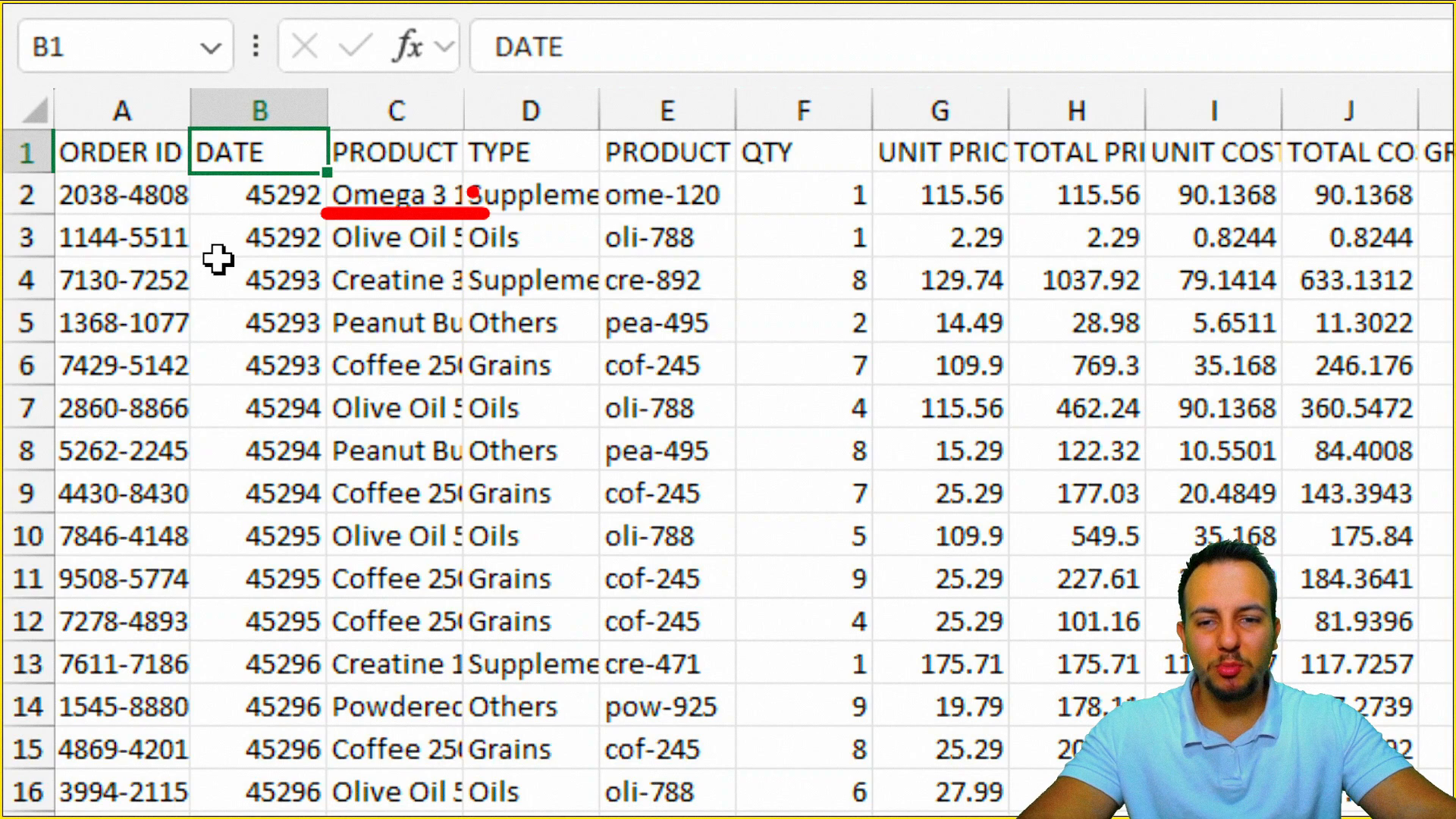
drag(466, 192, 658, 141)
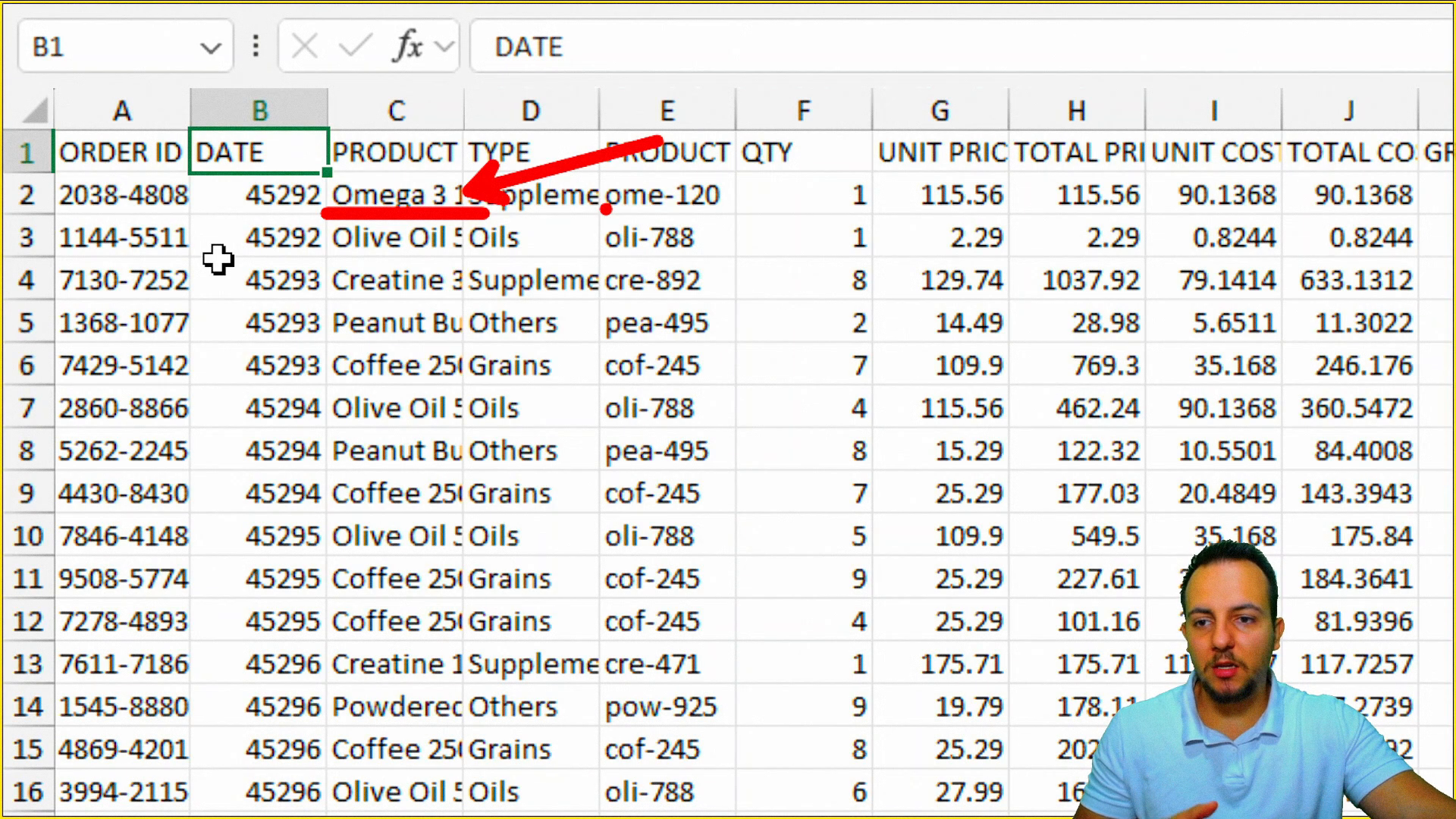
key(Escape)
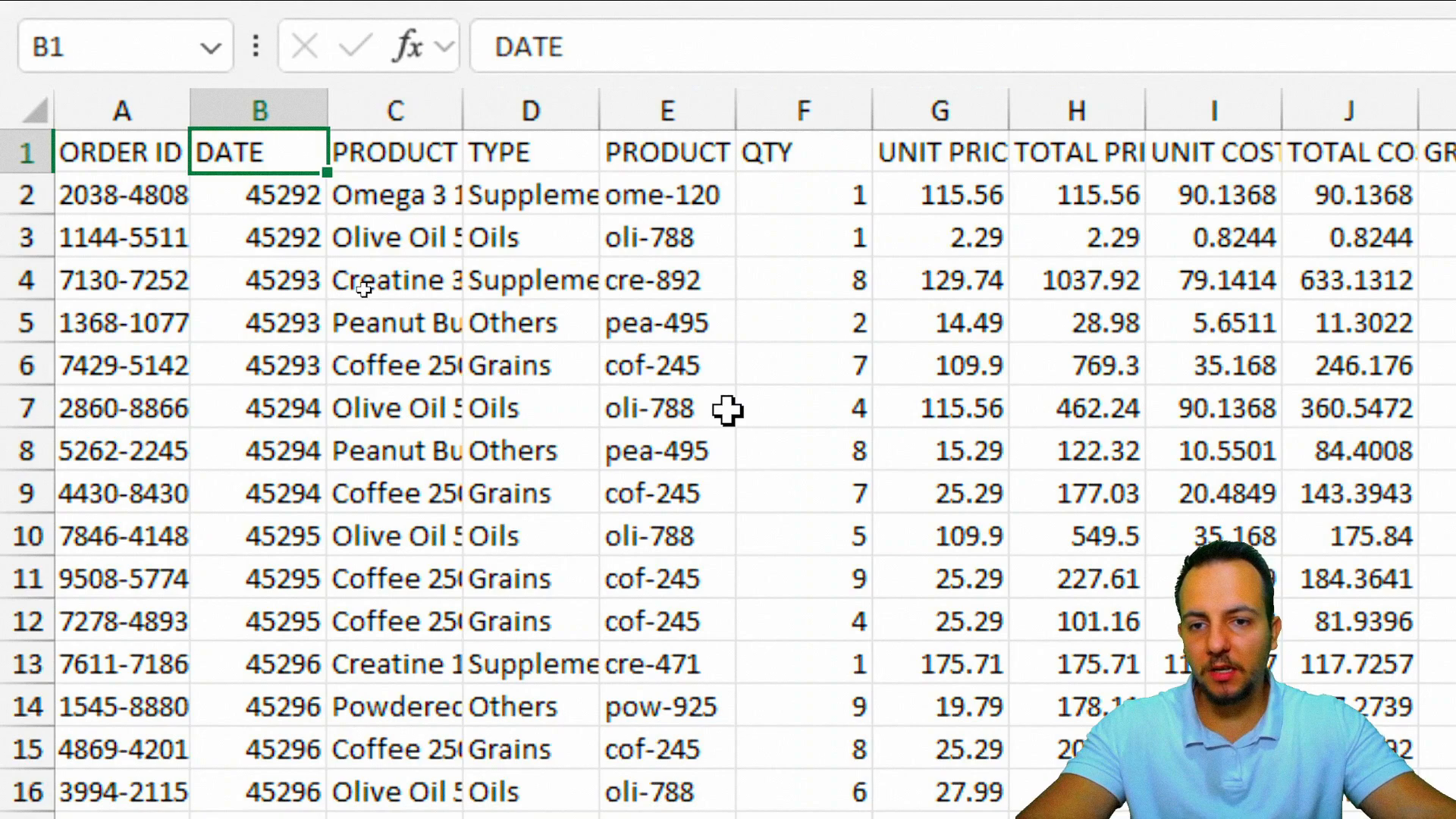
Autofit the widths of all data columns, ORDER ID through ESTATE, to their contents.
click(154, 106)
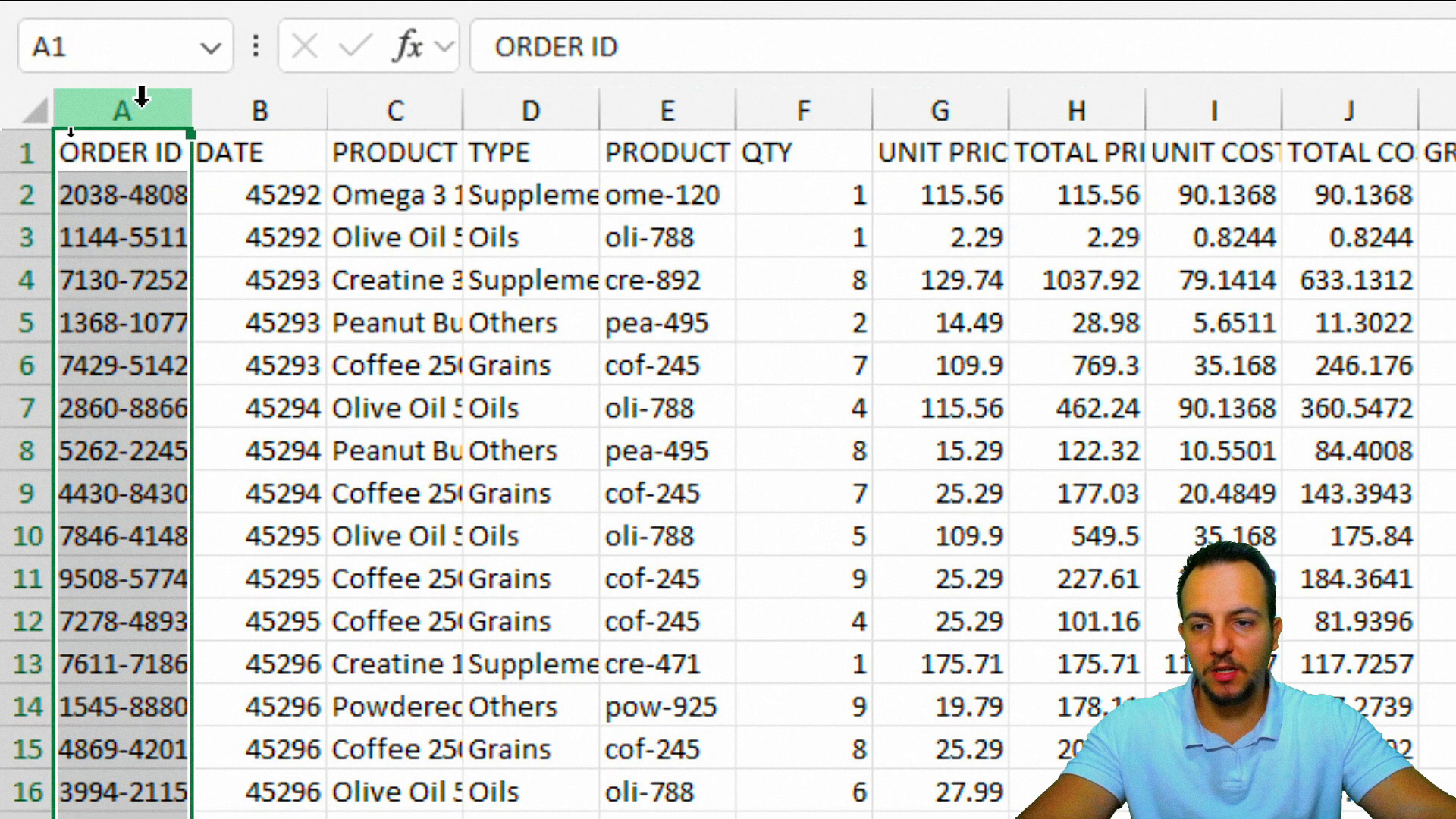
drag(145, 97, 144, 106)
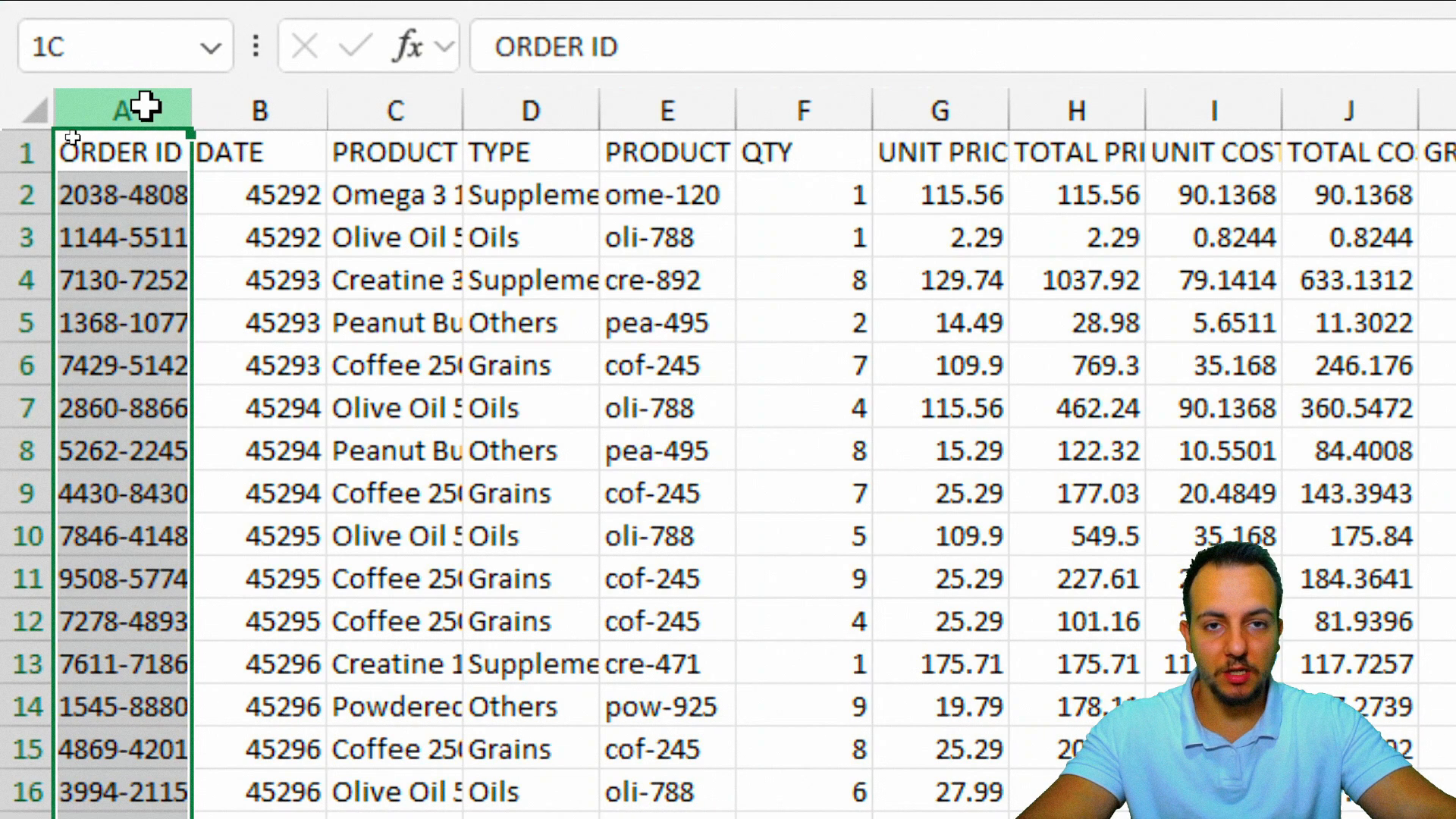
drag(145, 106, 1455, 174)
drag(1269, 173, 1274, 178)
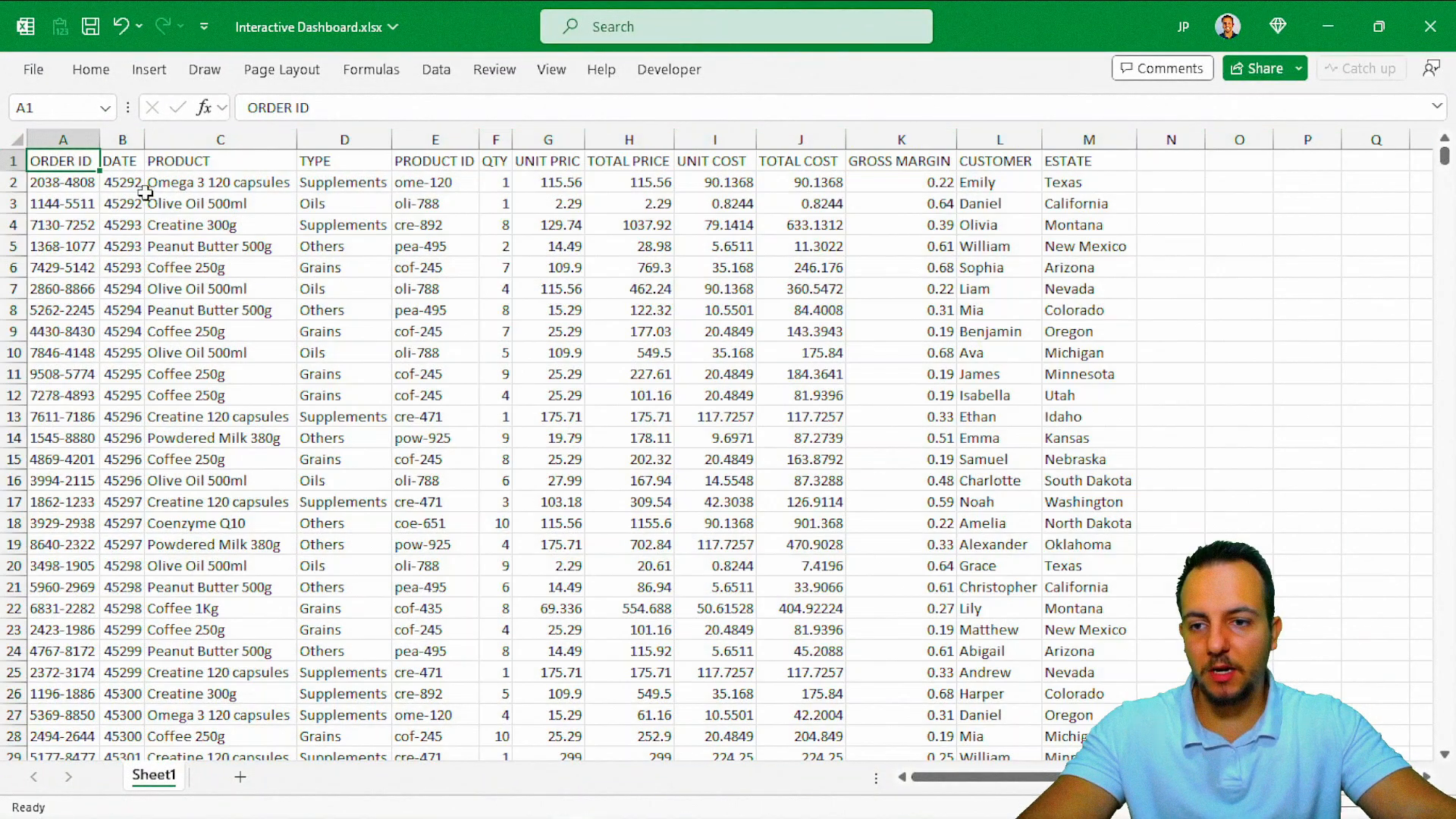
click(79, 160)
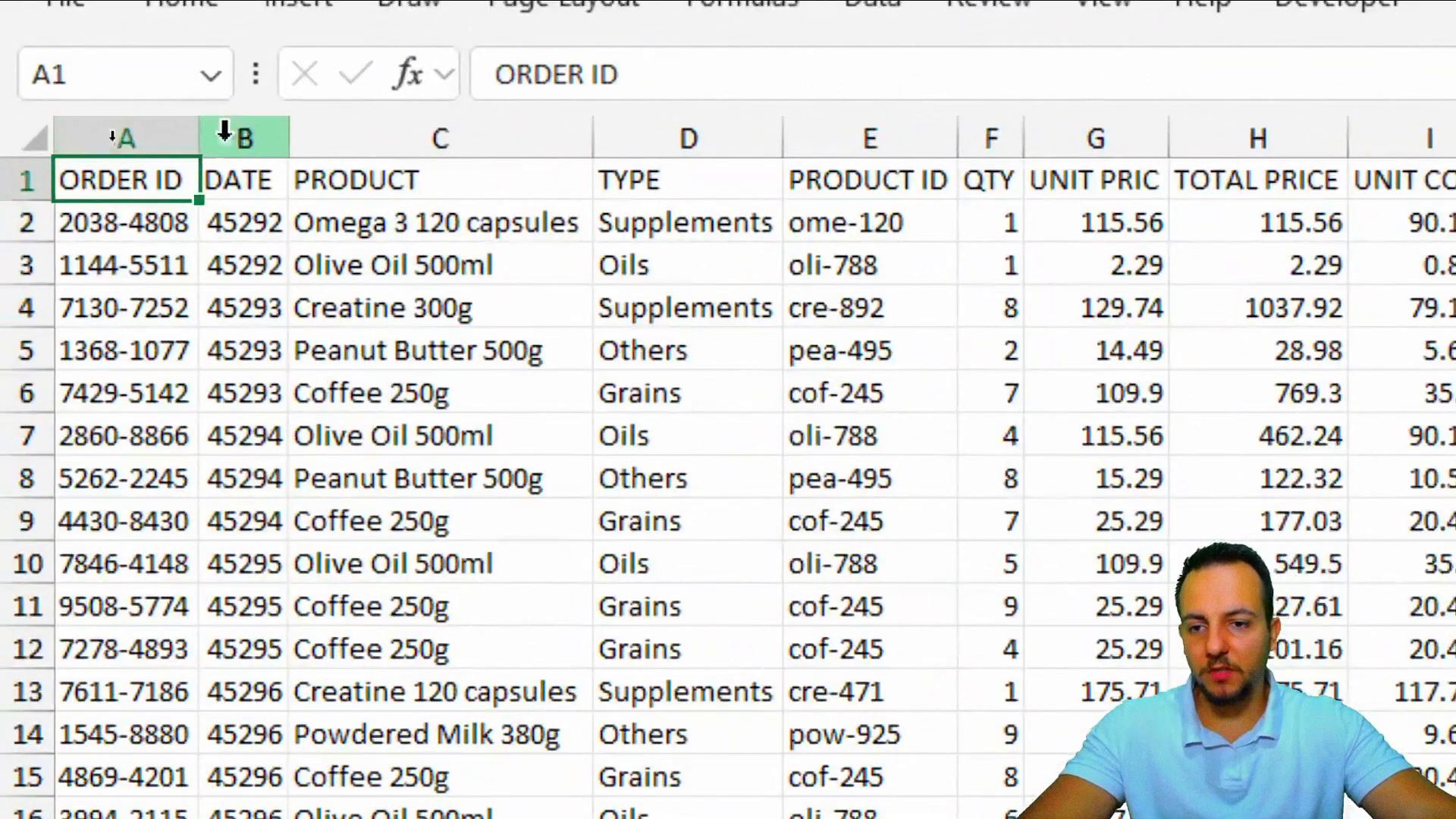
Format the whole DATE column with the Short Date number format.
click(225, 132)
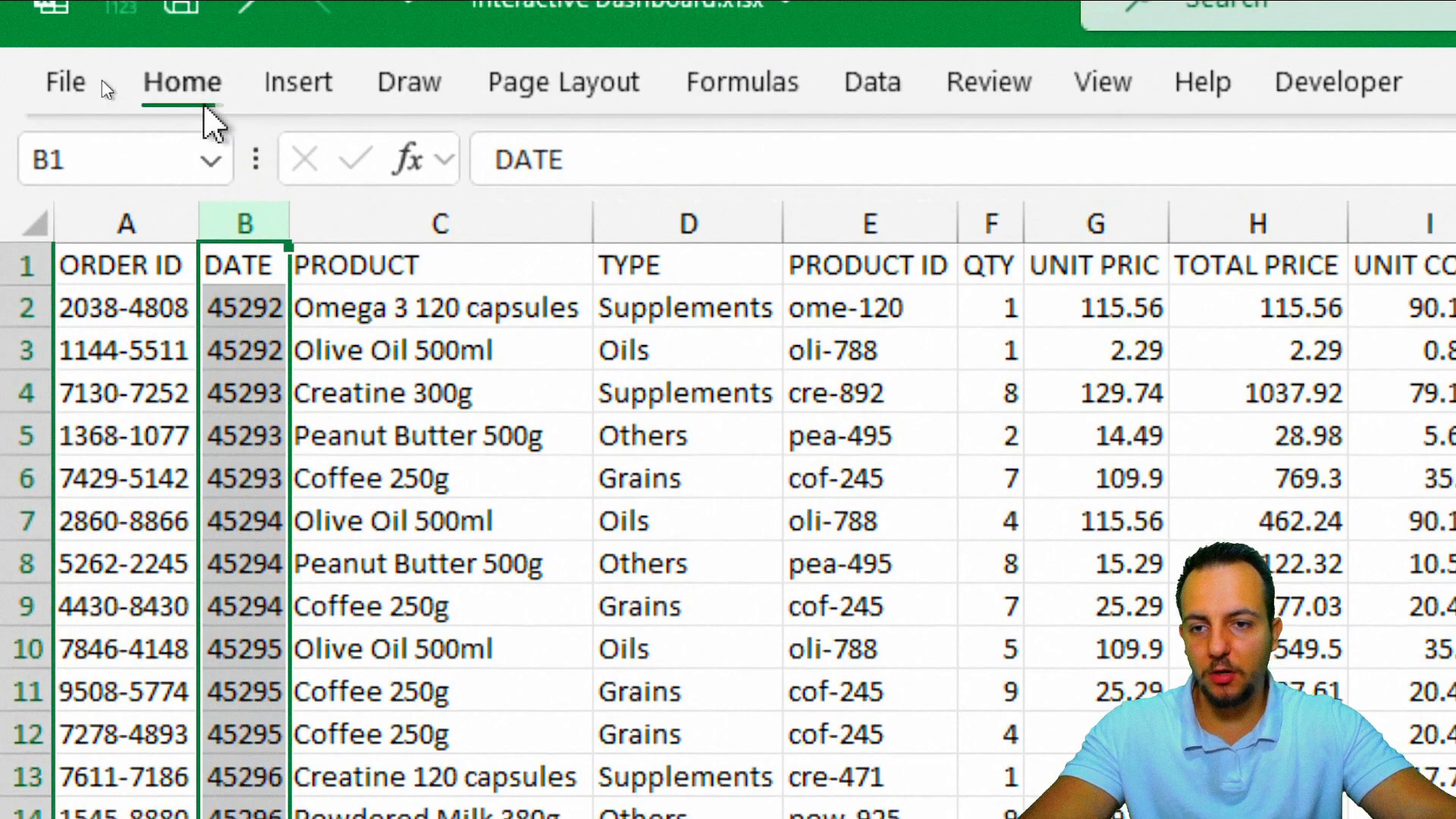
click(182, 4)
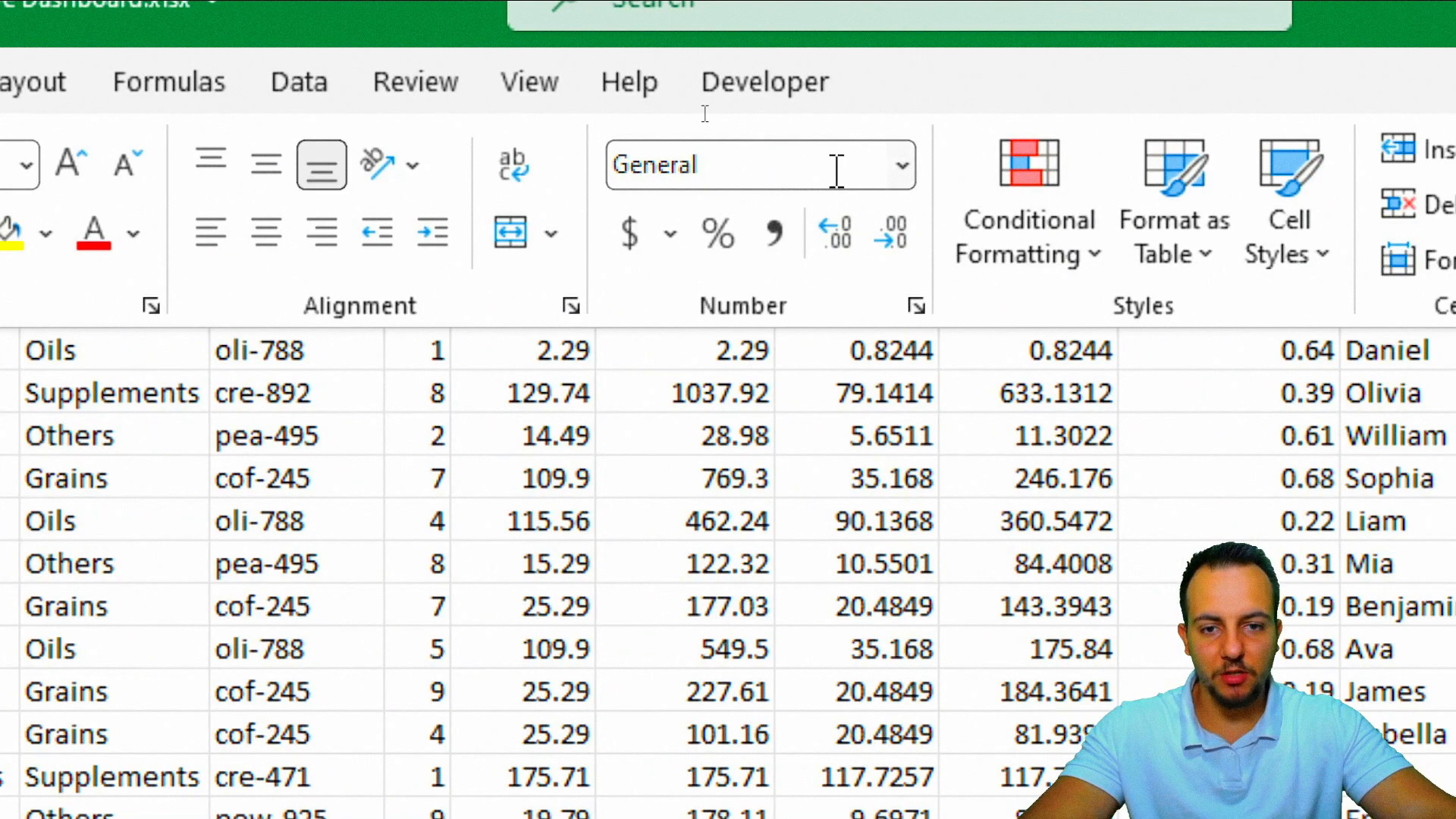
click(900, 174)
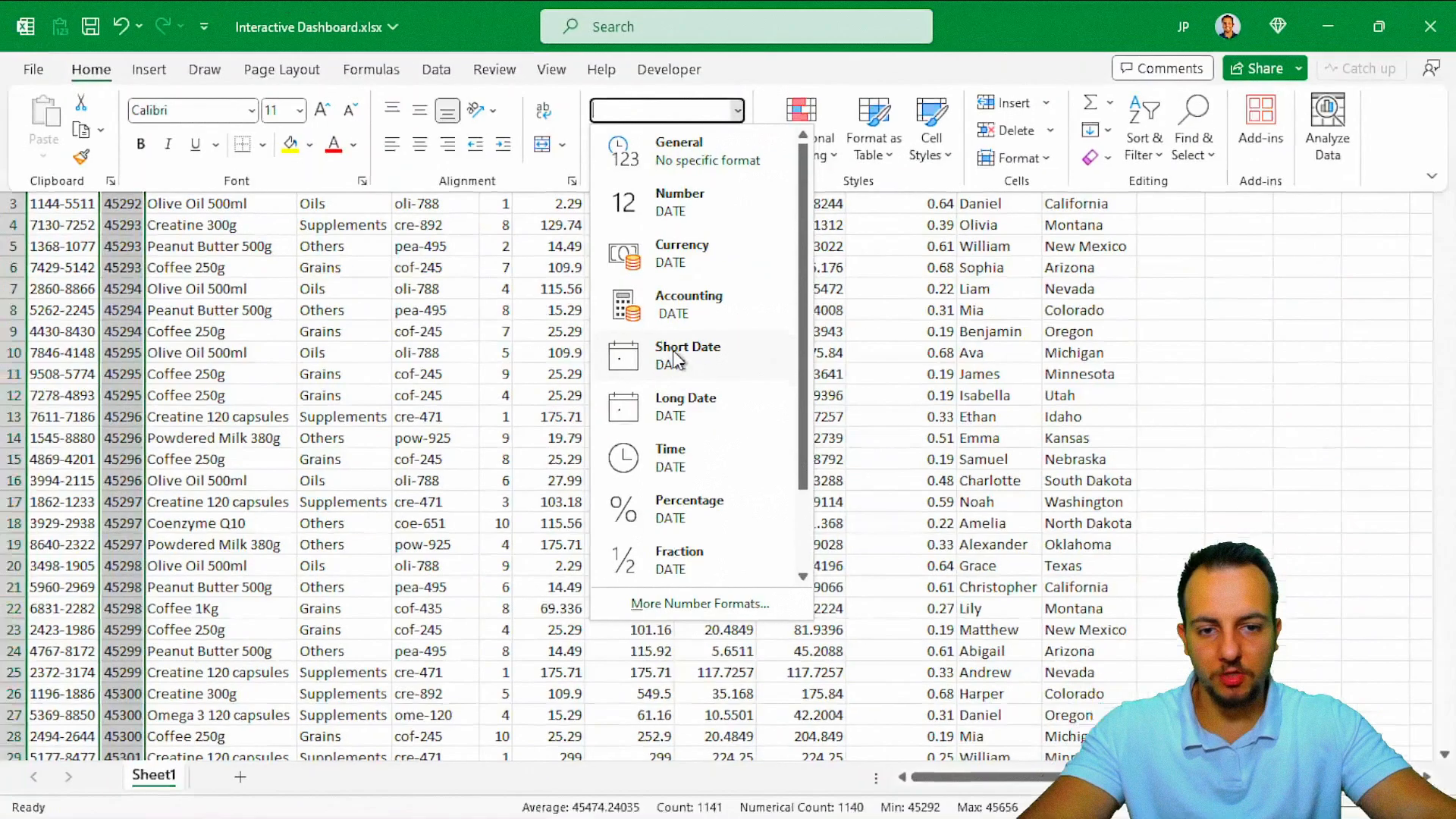
click(677, 360)
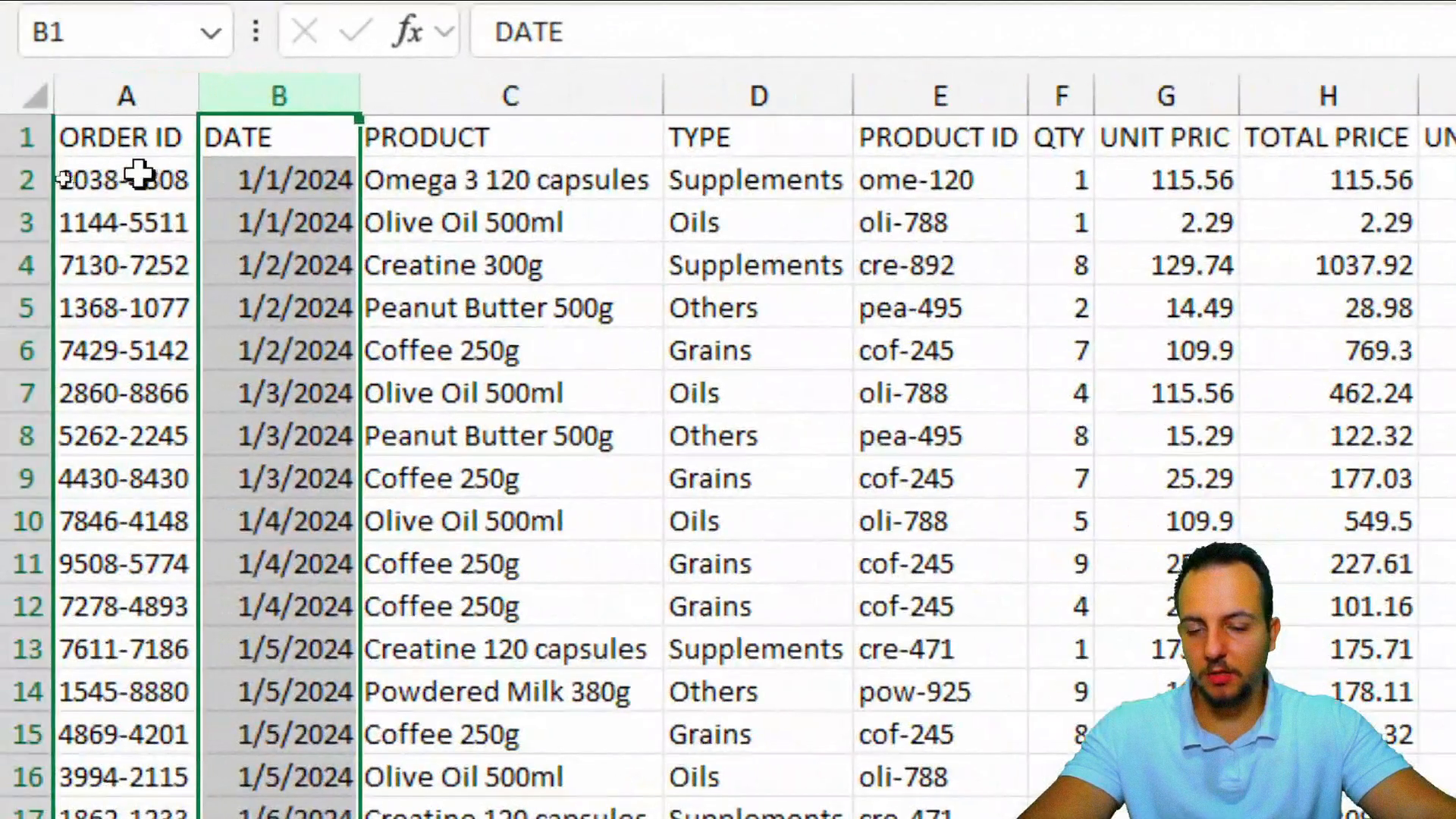
click(216, 179)
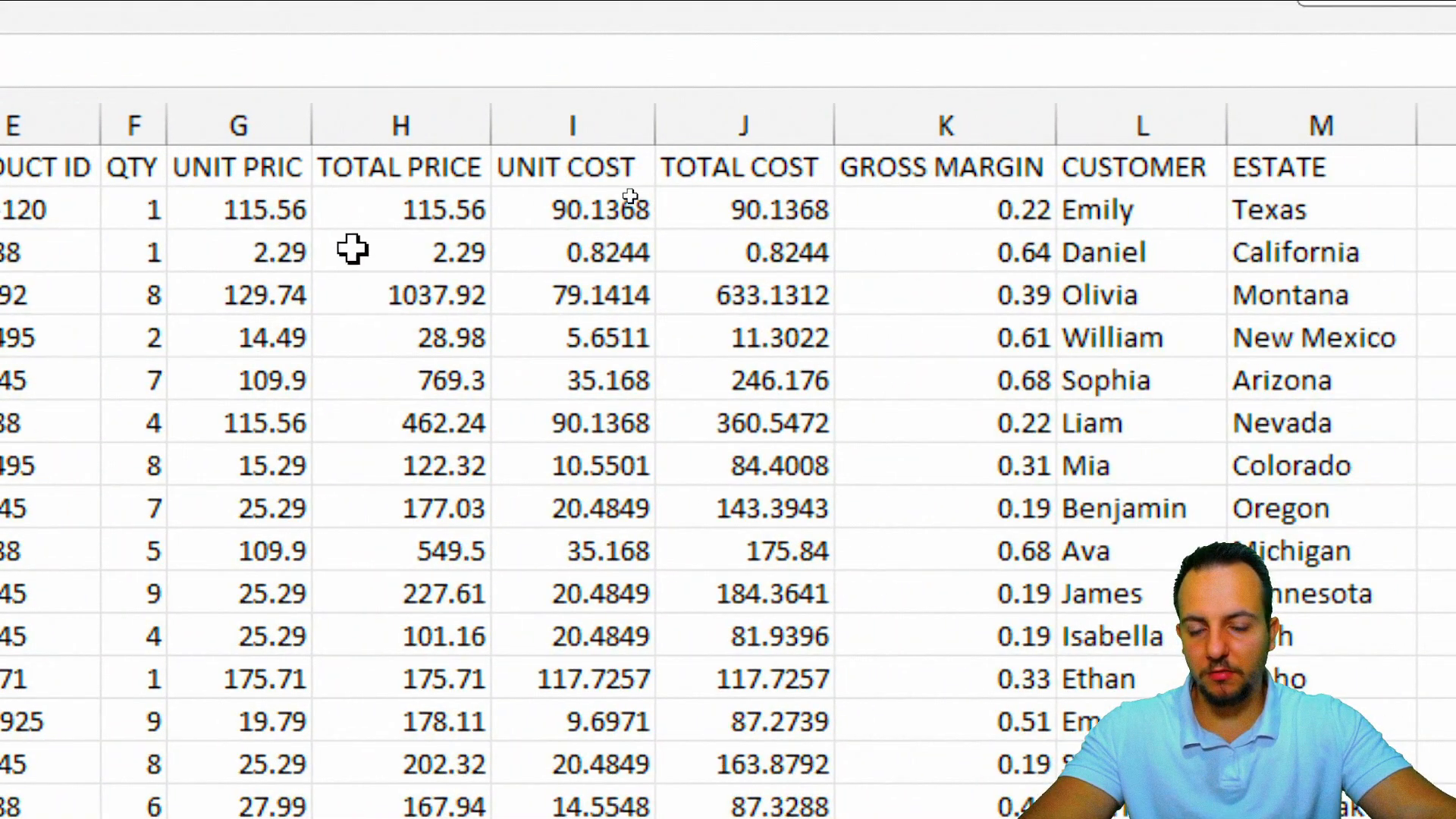
Format the UNIT PRIC, TOTAL PRICE, UNIT COST and TOTAL COST columns with the dollar Accounting number format.
drag(261, 125, 783, 125)
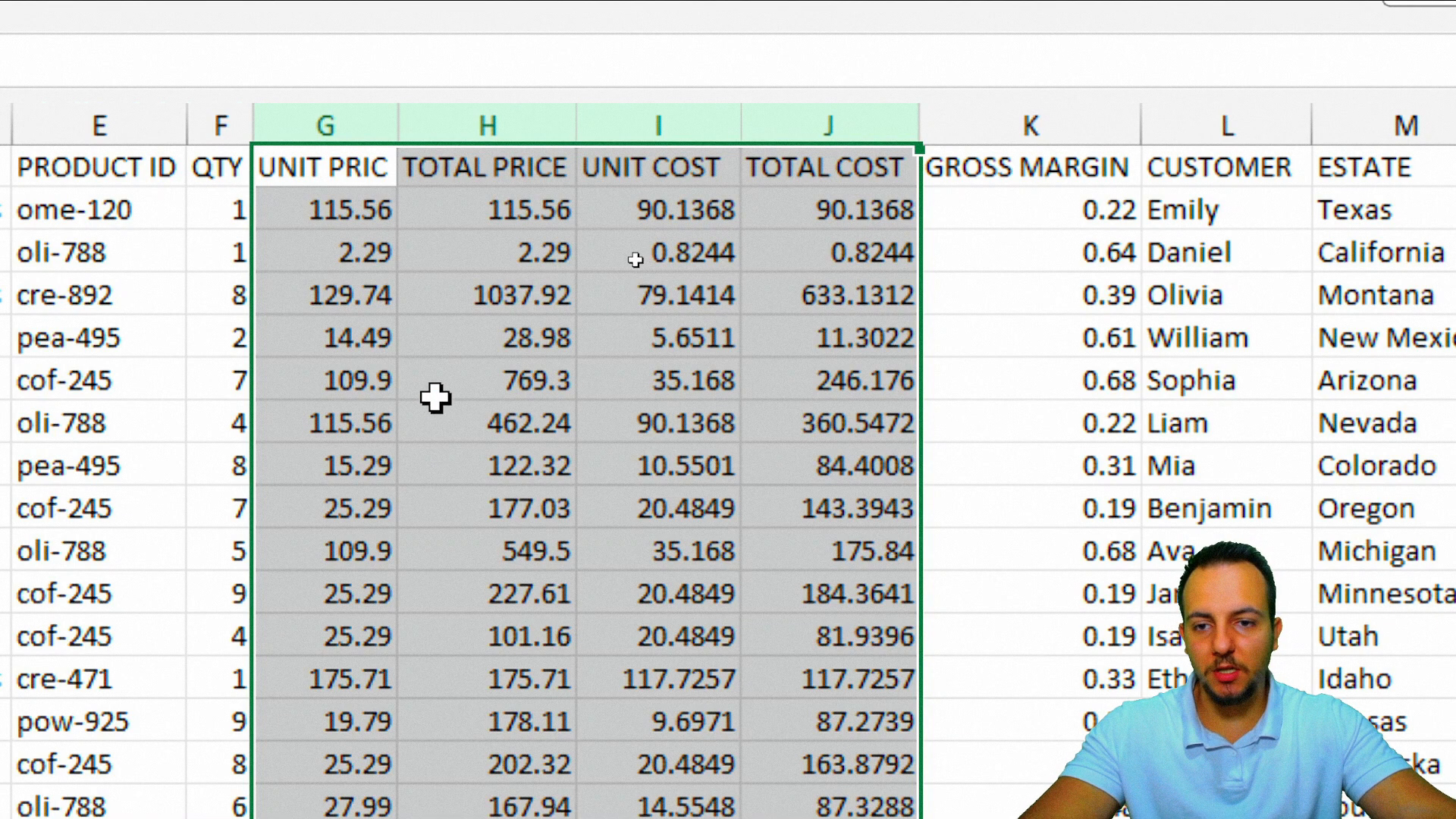
drag(357, 120, 834, 125)
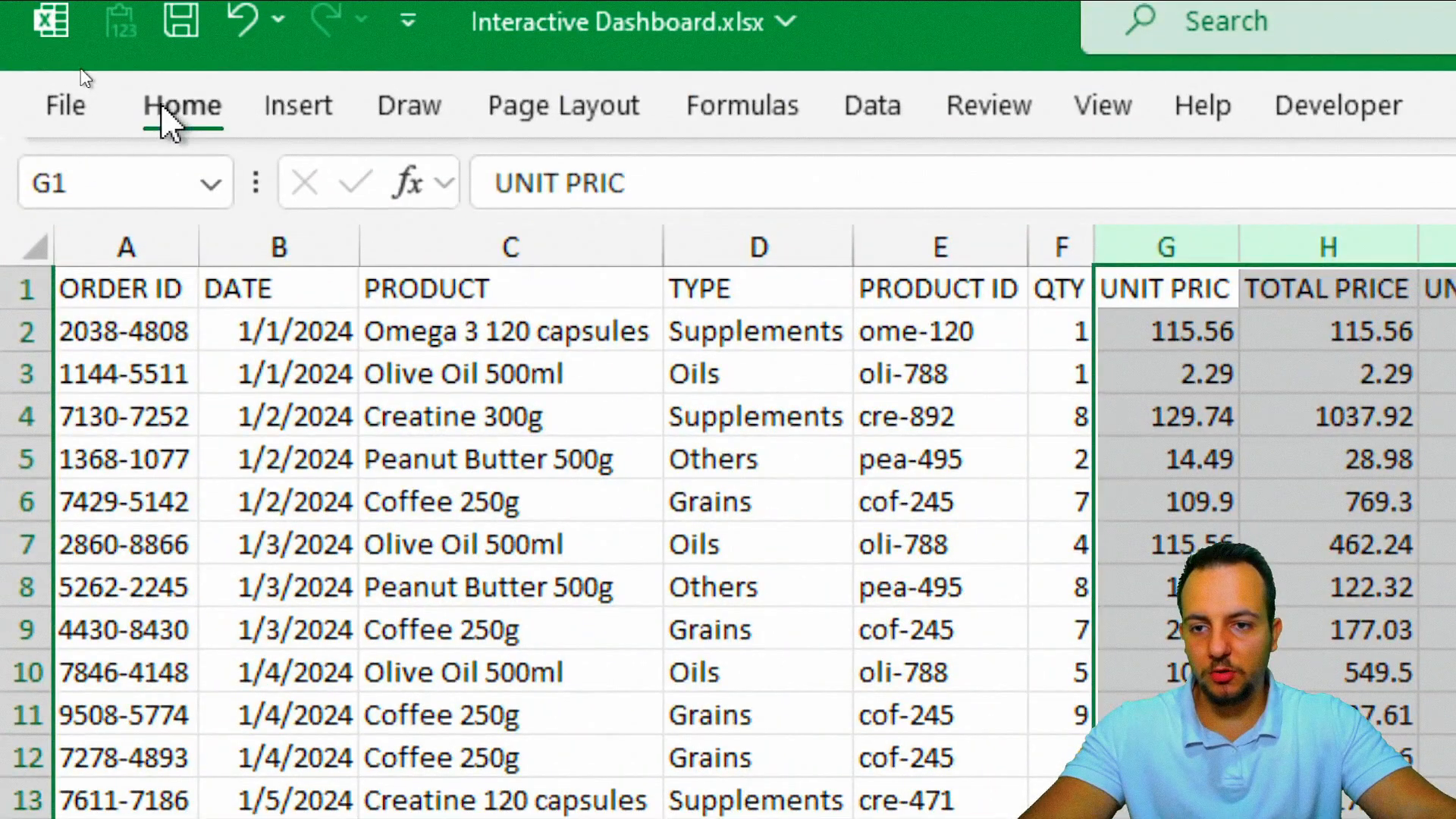
click(181, 107)
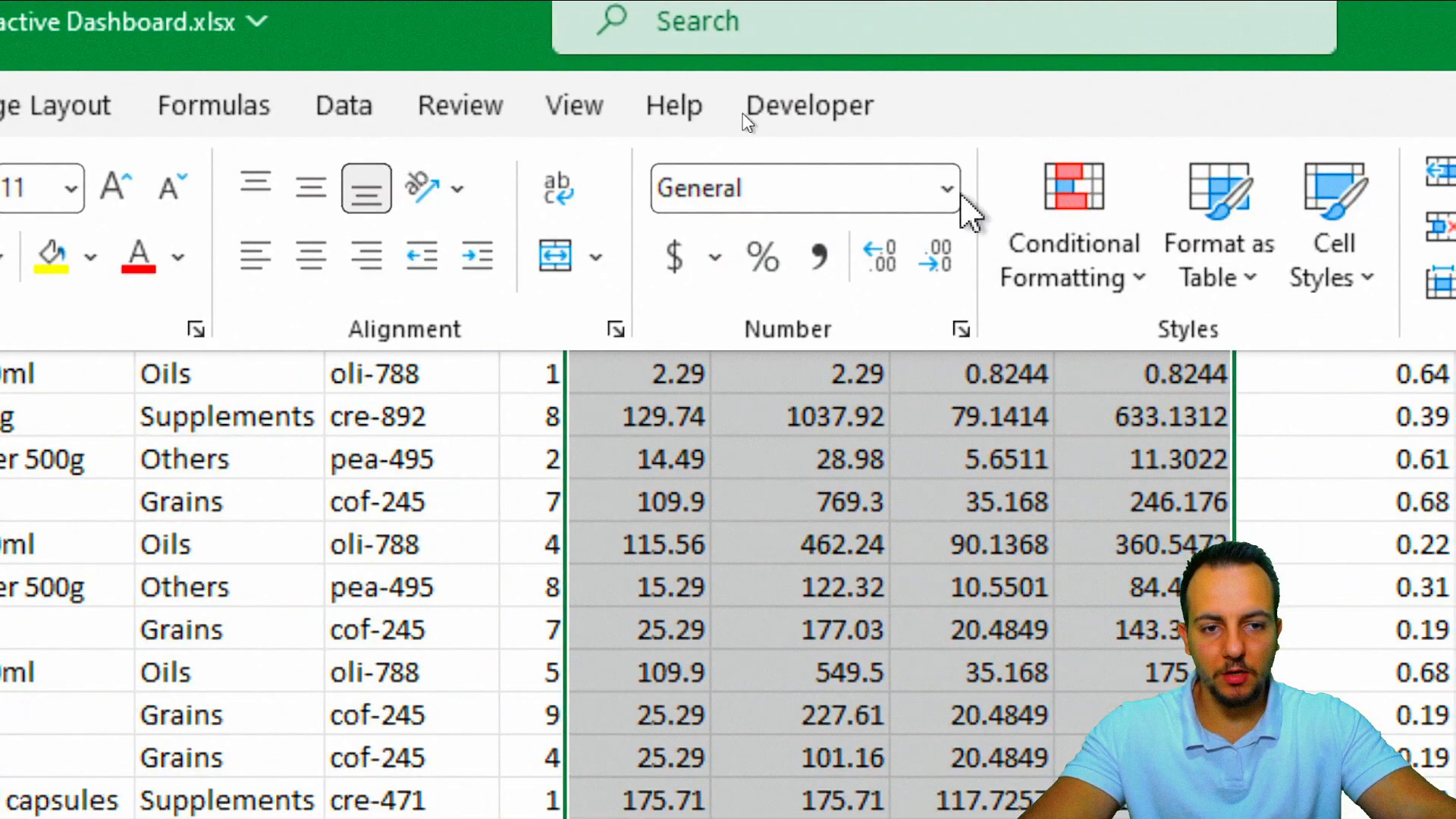
click(948, 189)
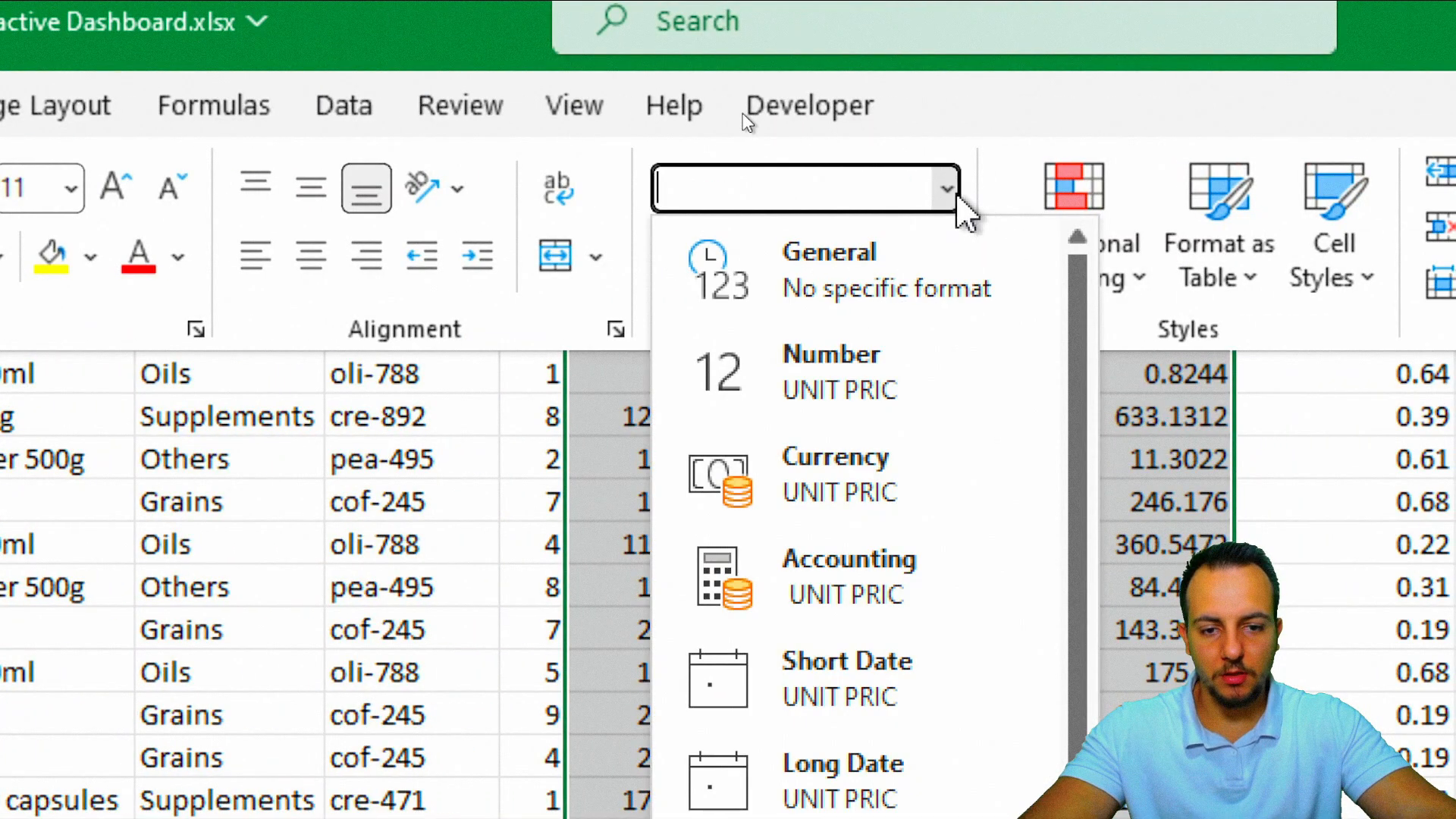
click(906, 464)
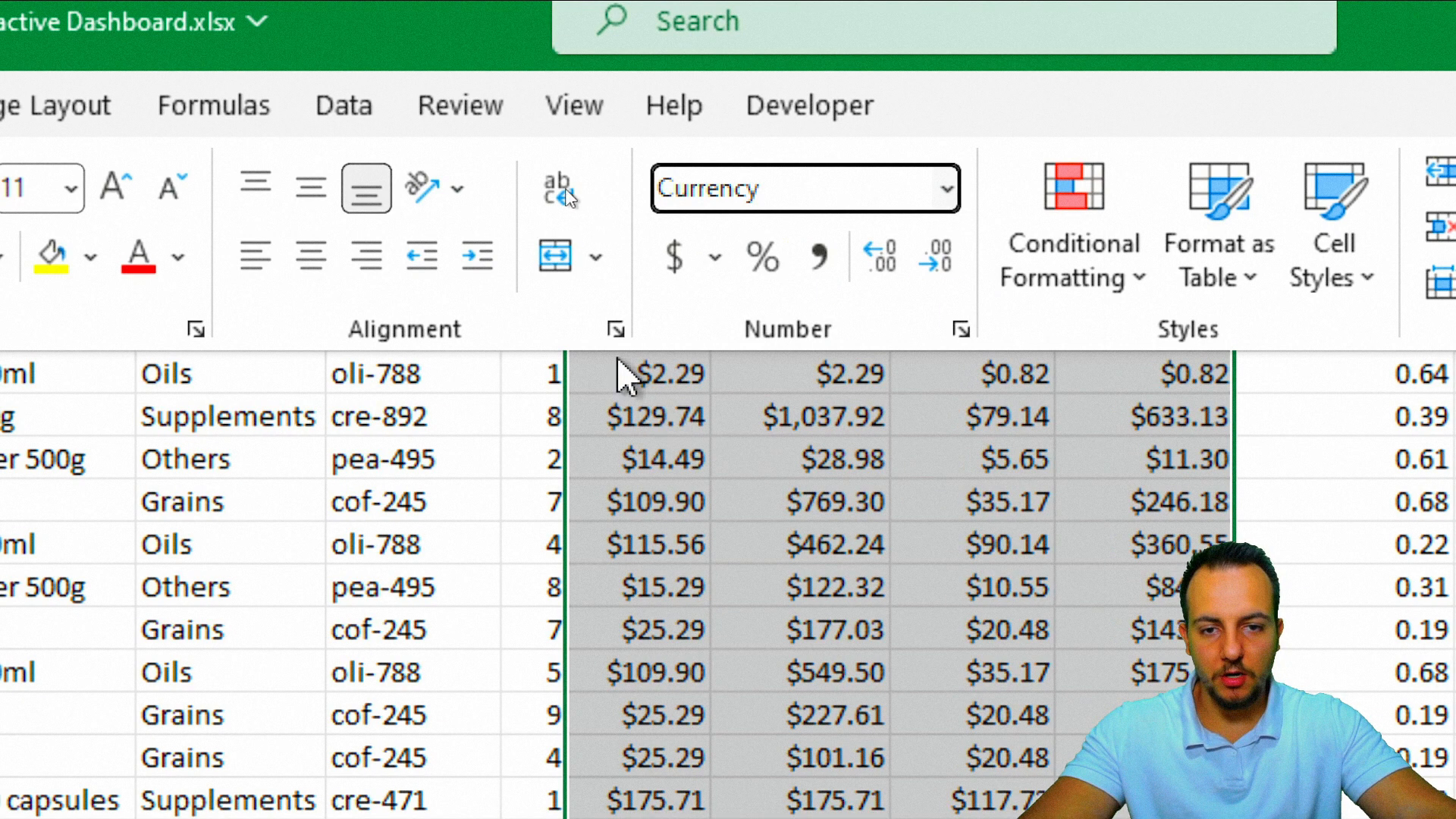
click(690, 265)
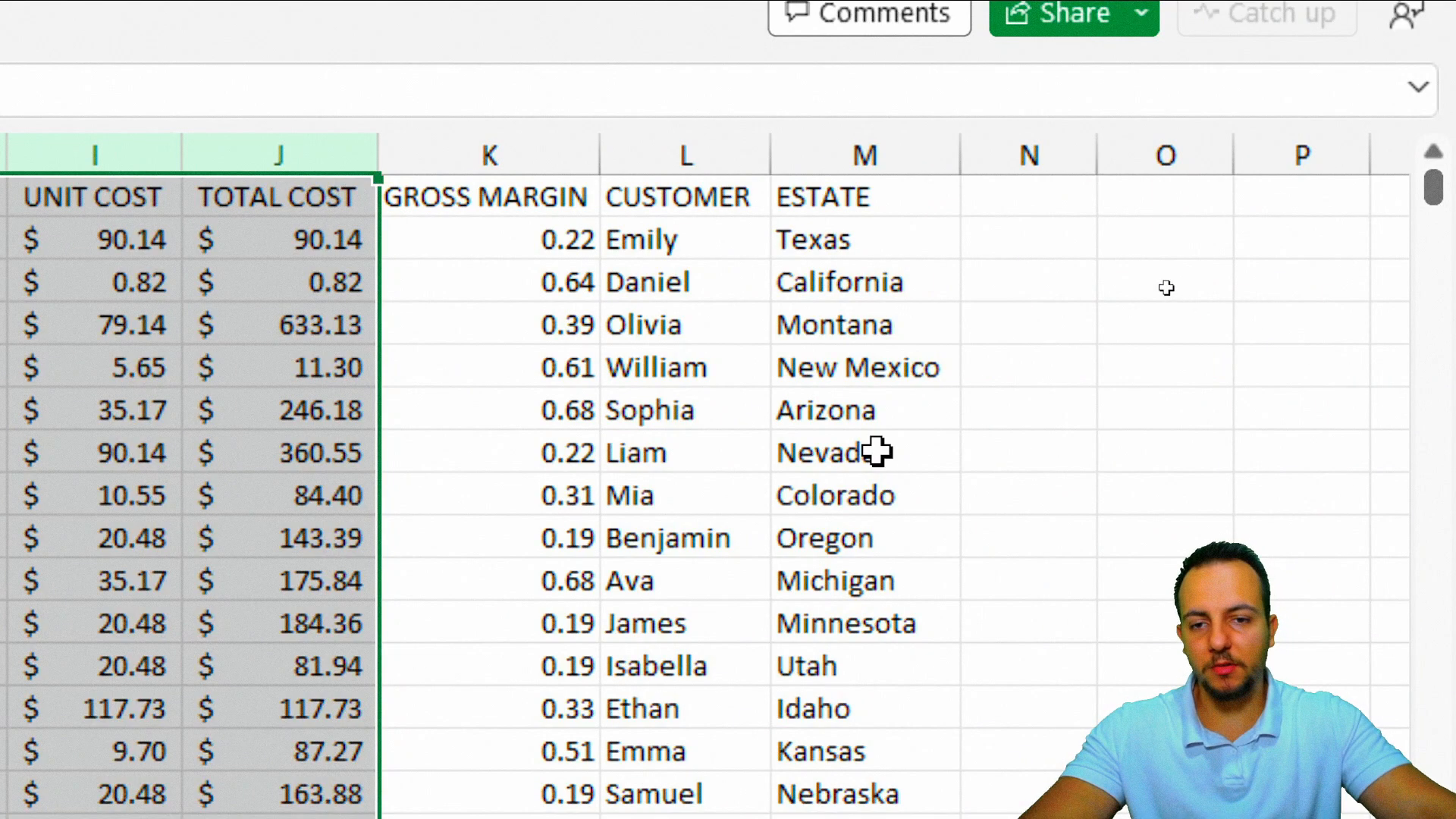
Format the whole GROSS MARGIN column as percentages and return to the ORDER ID header cell.
click(516, 150)
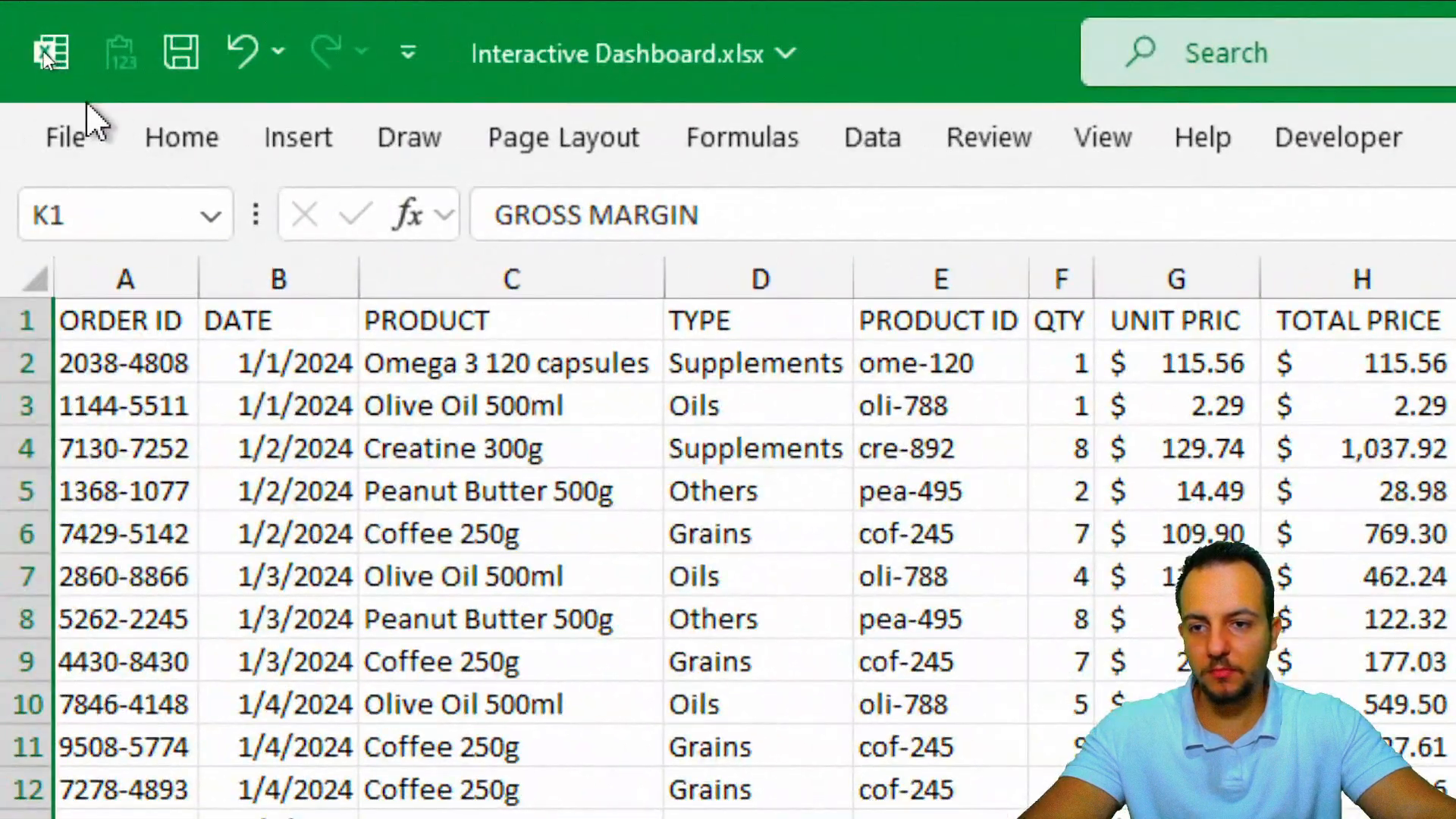
click(190, 136)
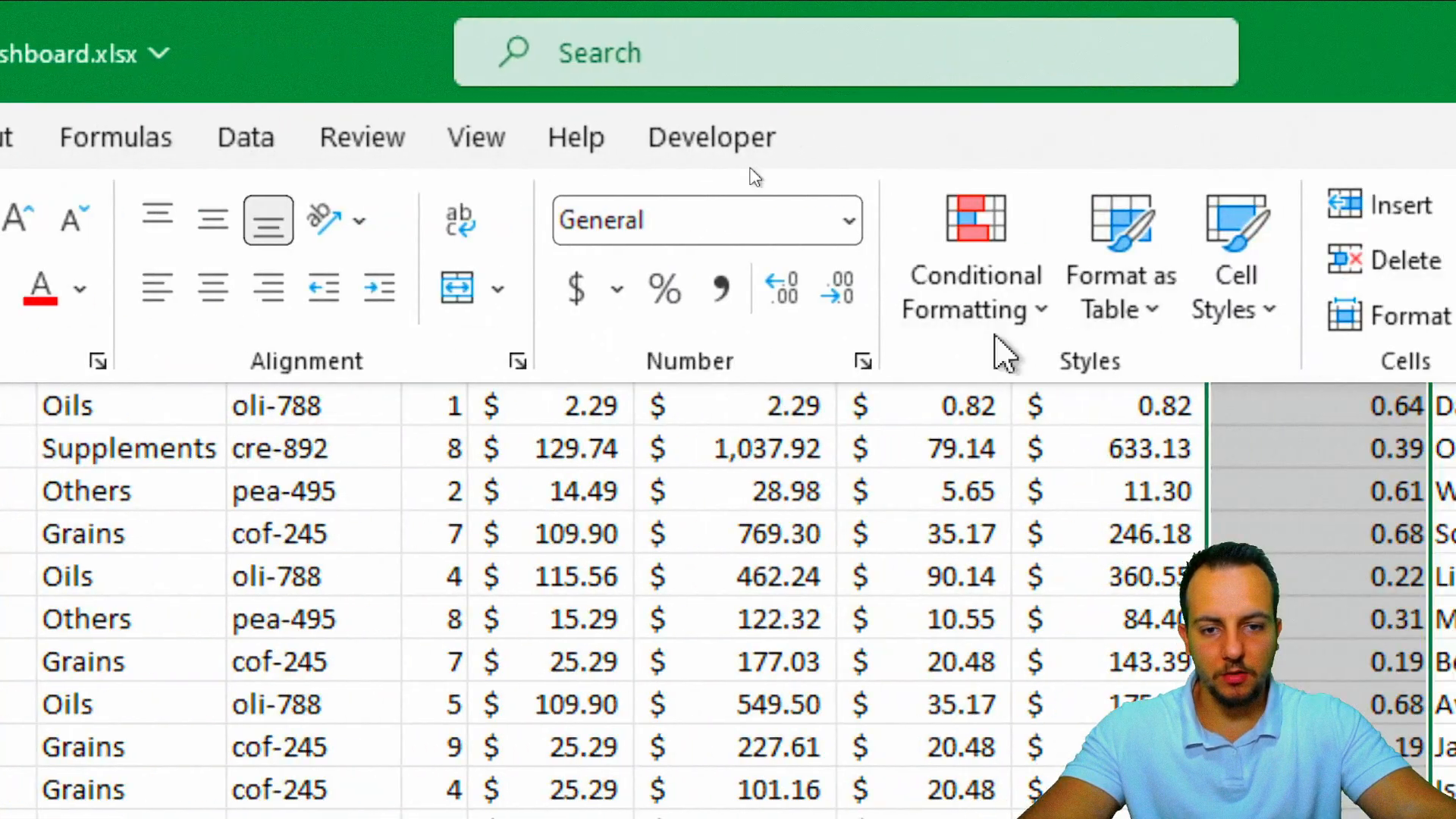
click(670, 311)
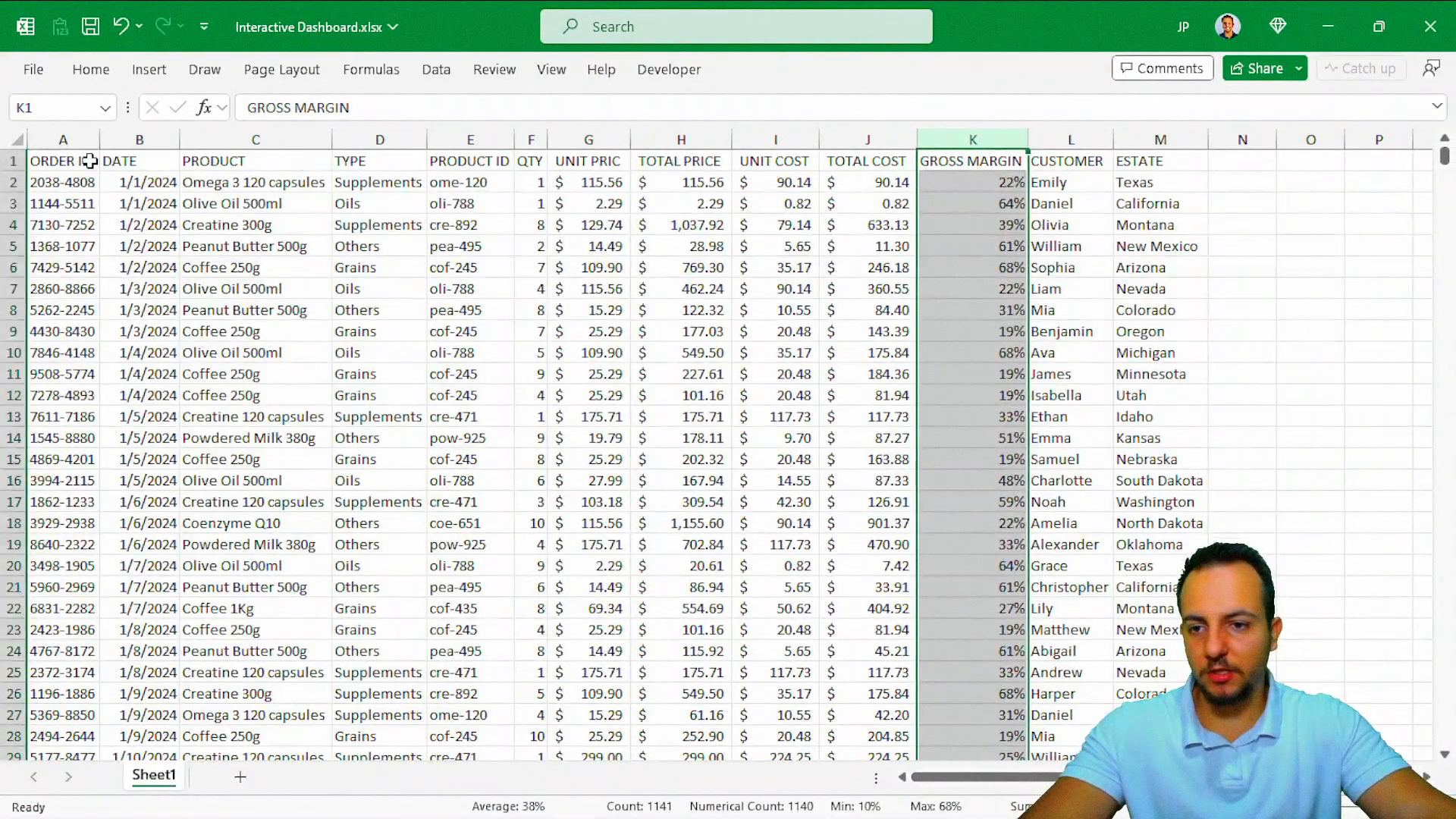
click(90, 161)
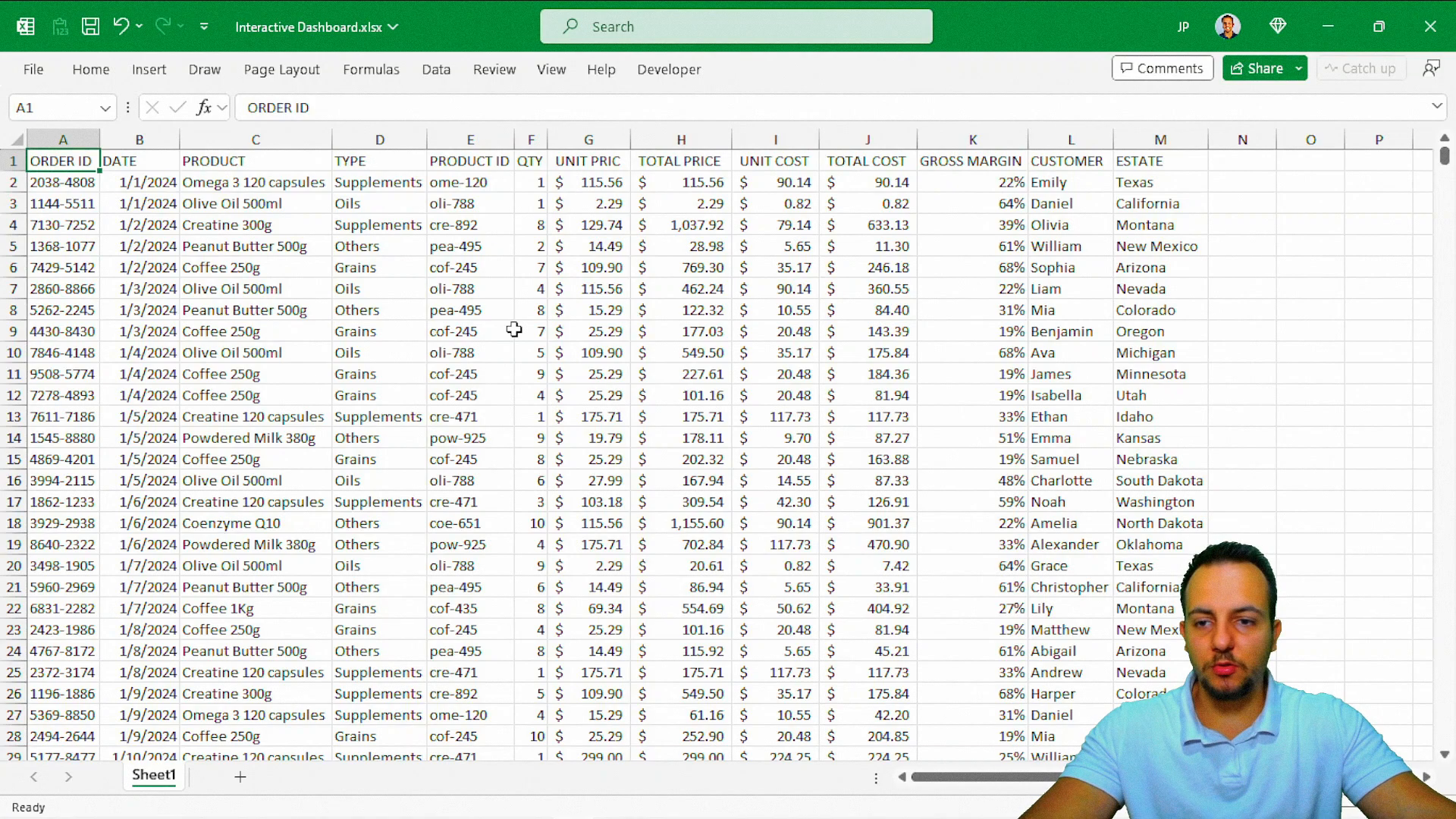
Convert the data range $A$1:$M$1141 into an Excel table that has headers.
scroll(514, 329, down, 9)
scroll(514, 329, up, 9)
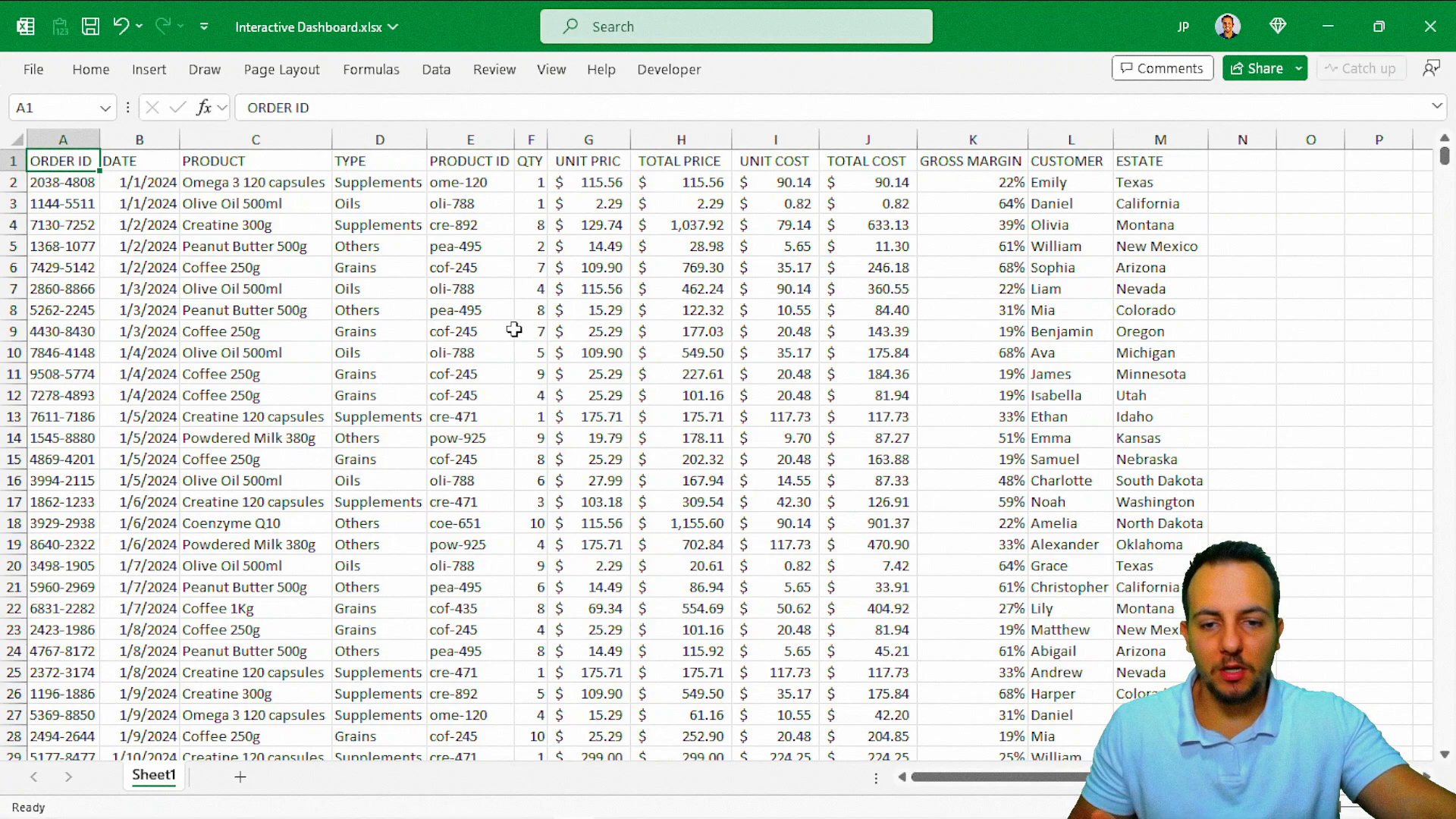
click(694, 417)
click(599, 331)
click(316, 438)
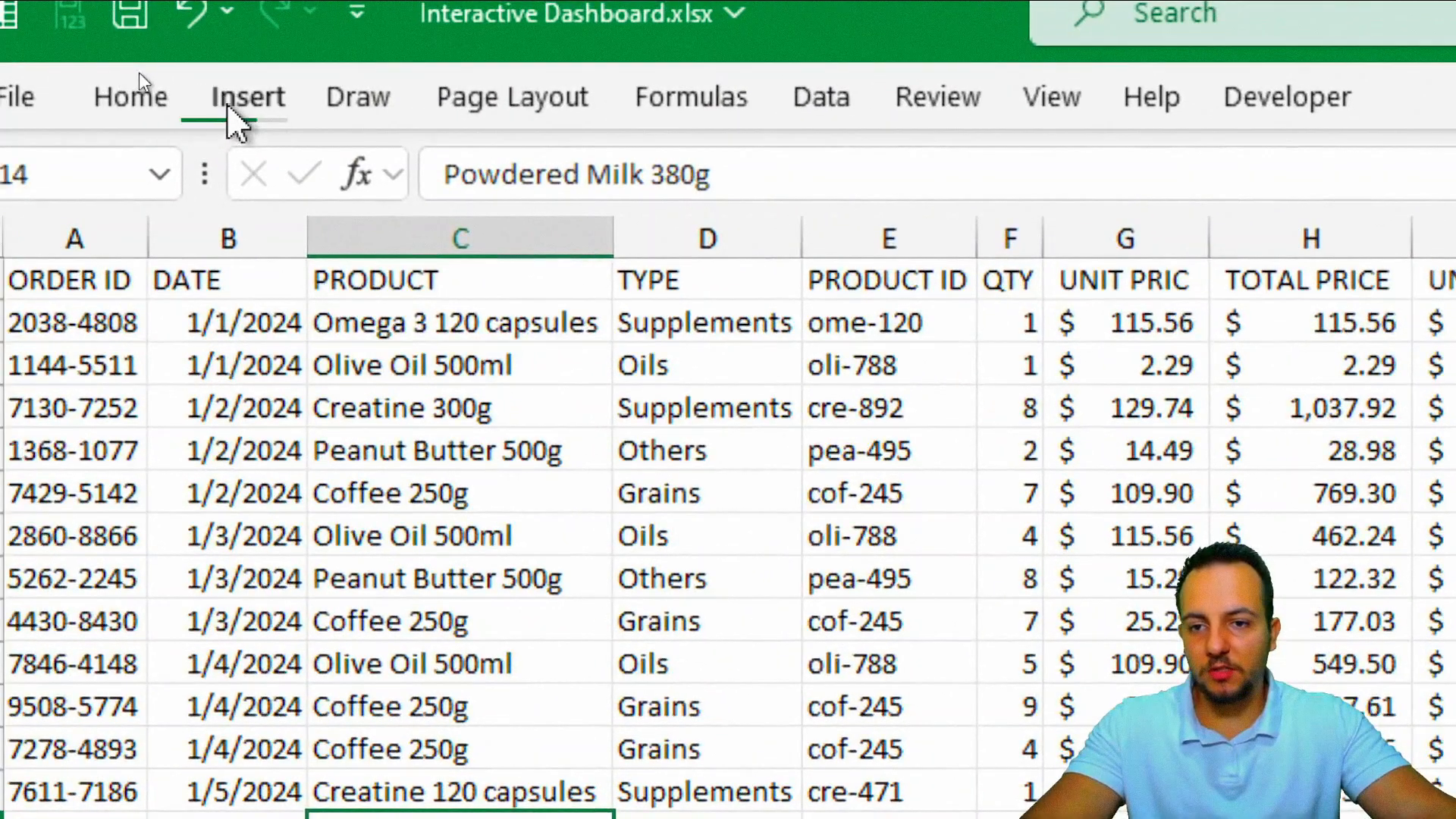
click(142, 72)
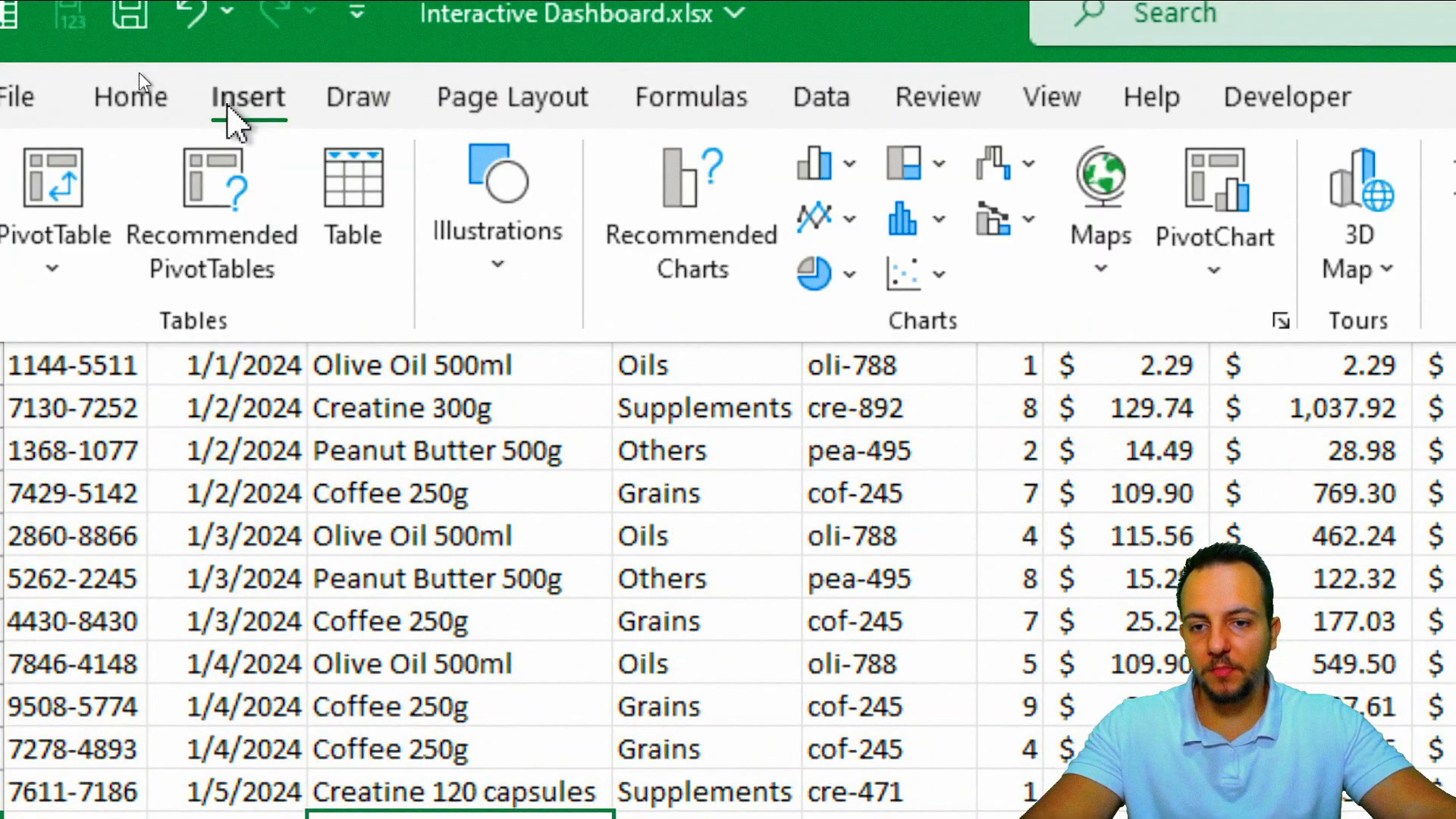
click(359, 244)
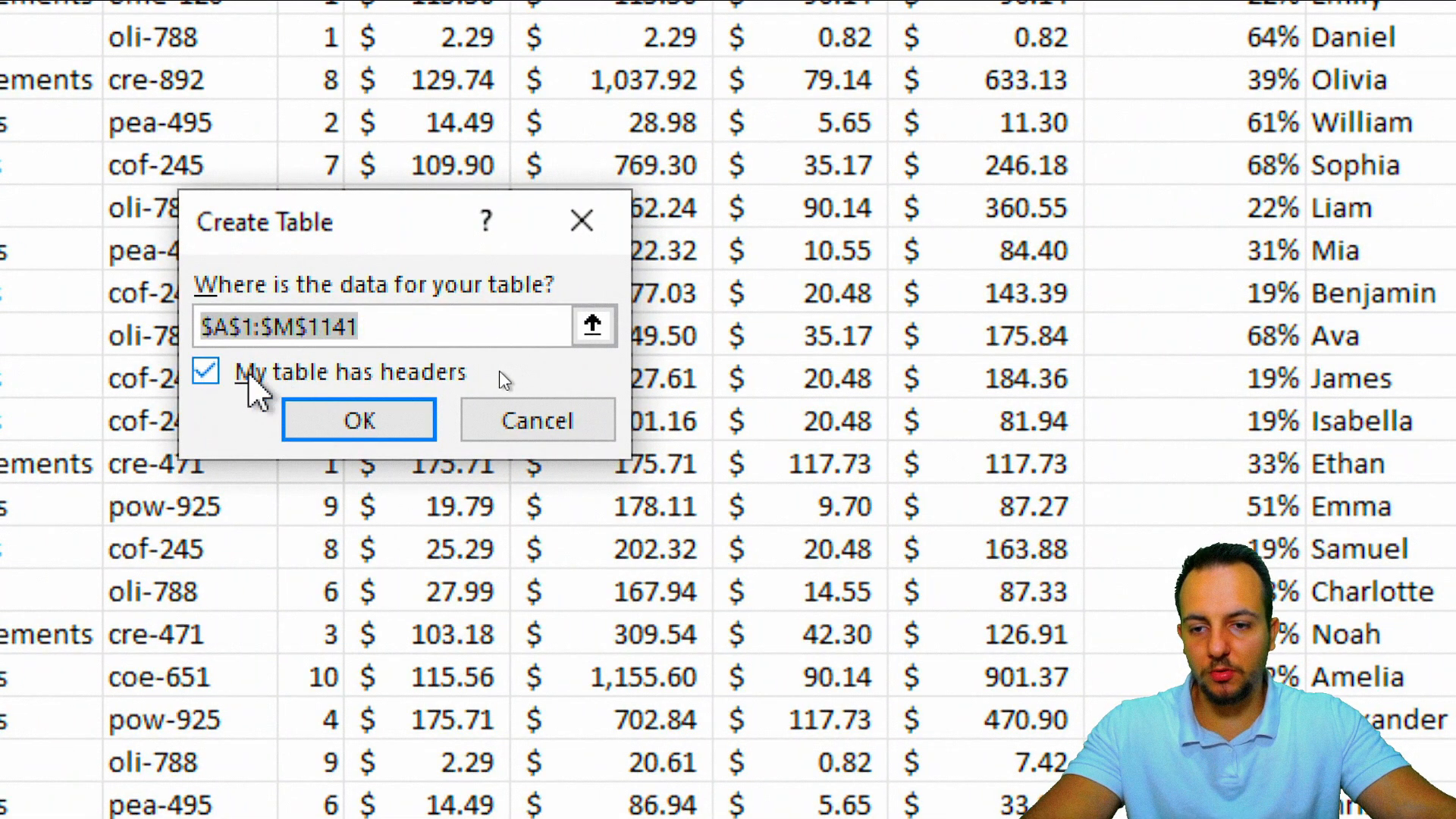
key(Tab)
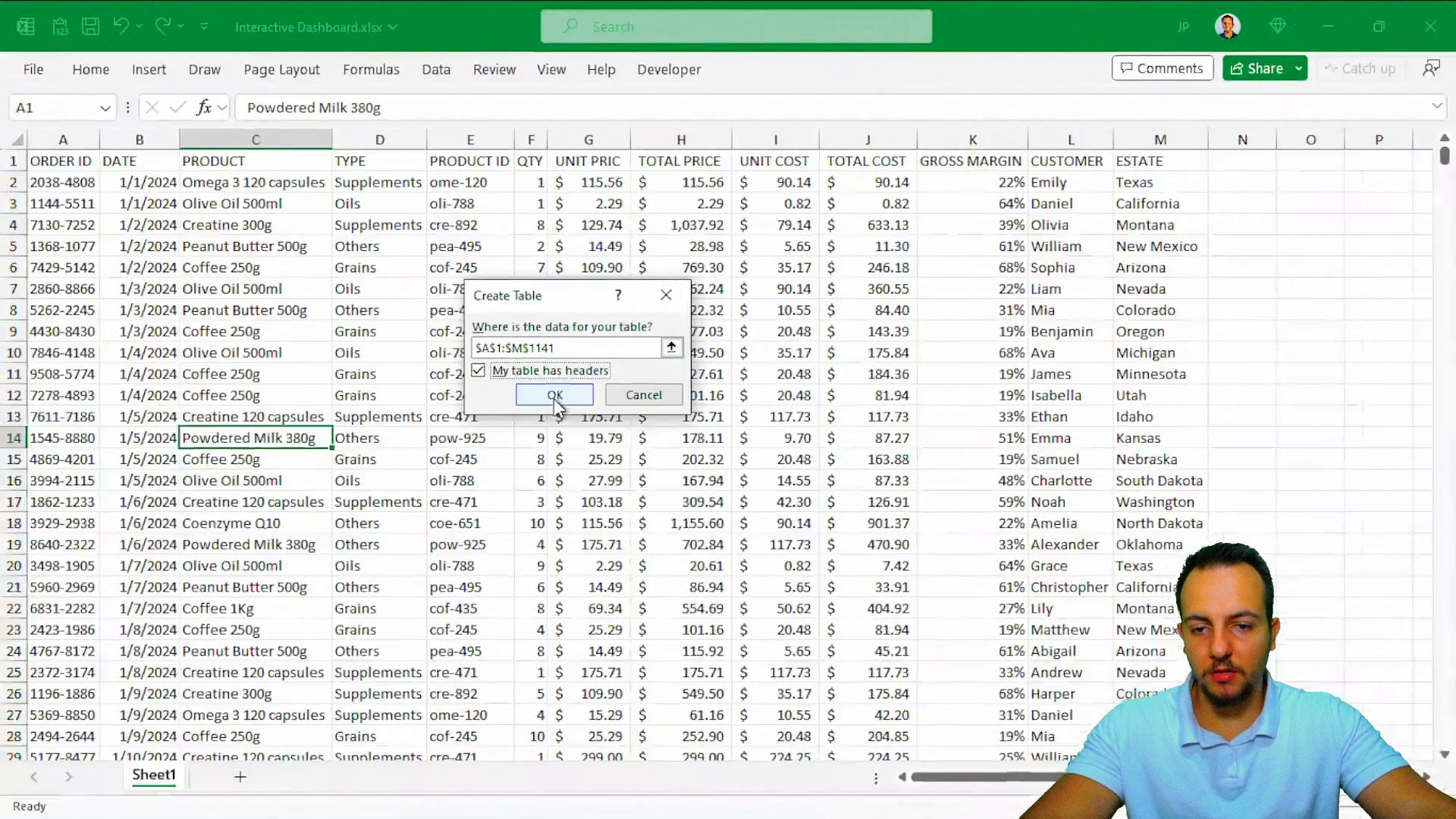
click(360, 425)
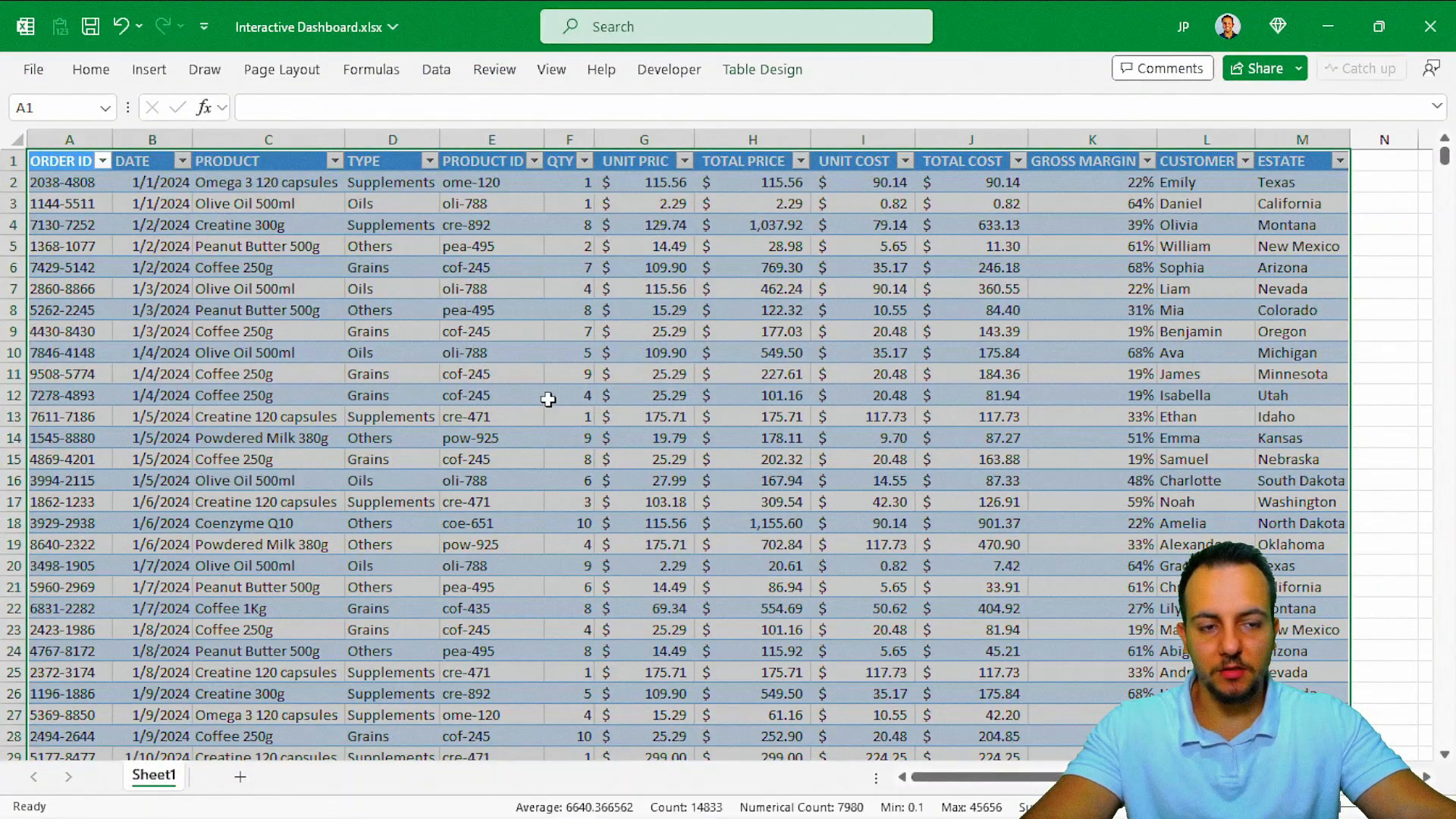
Look through the available table styles for the sales data table.
click(68, 164)
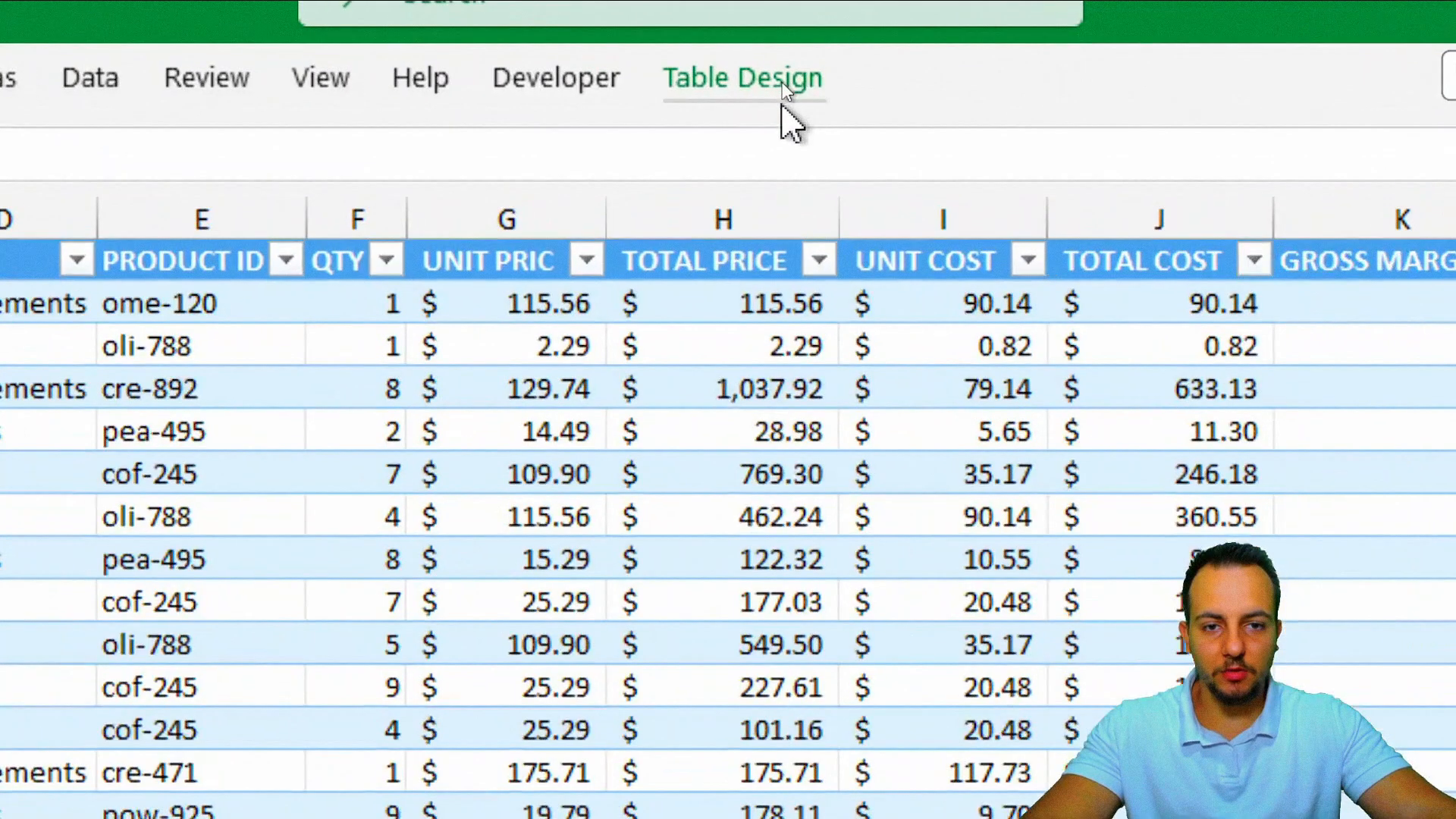
click(782, 83)
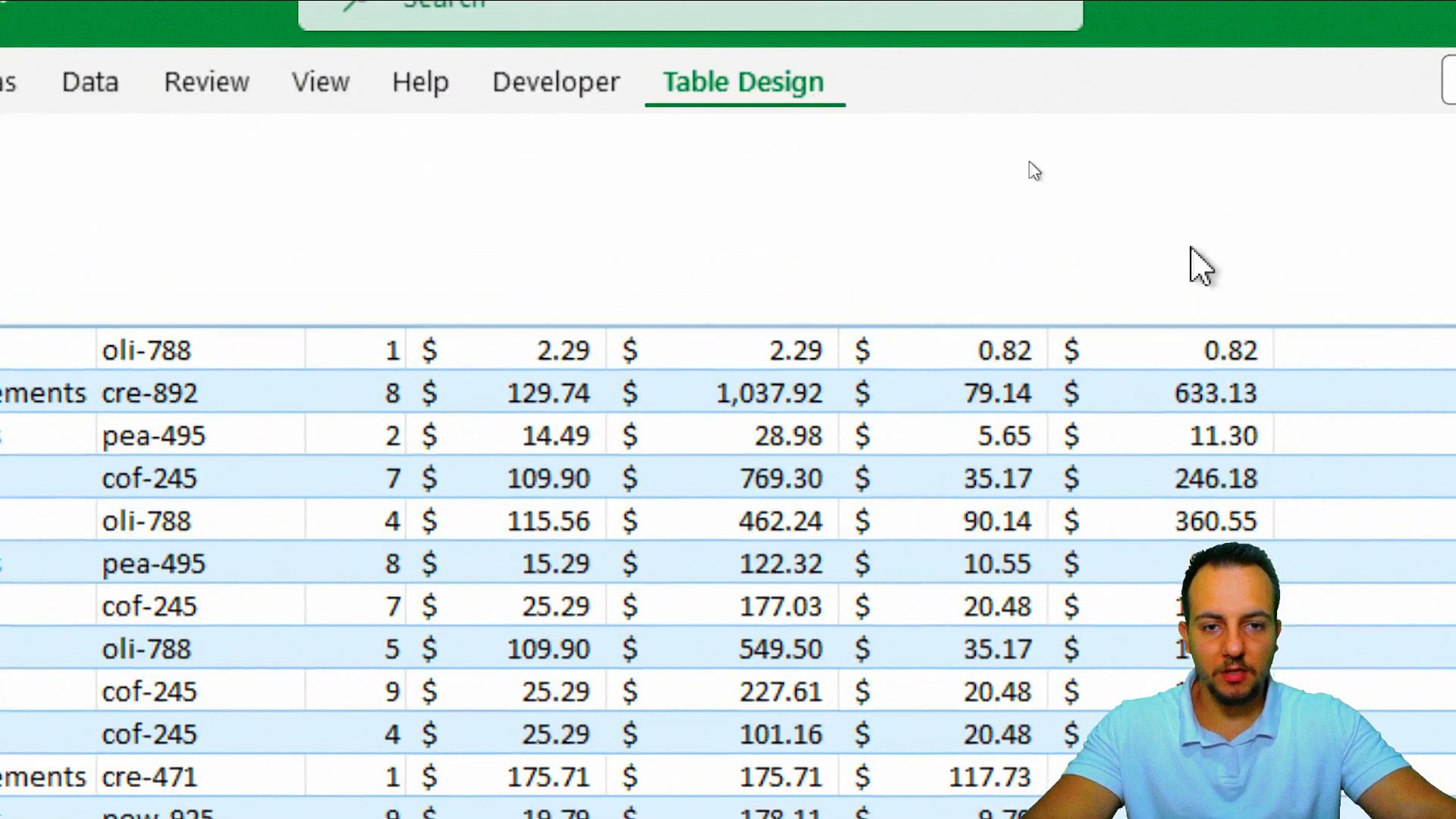
click(1272, 245)
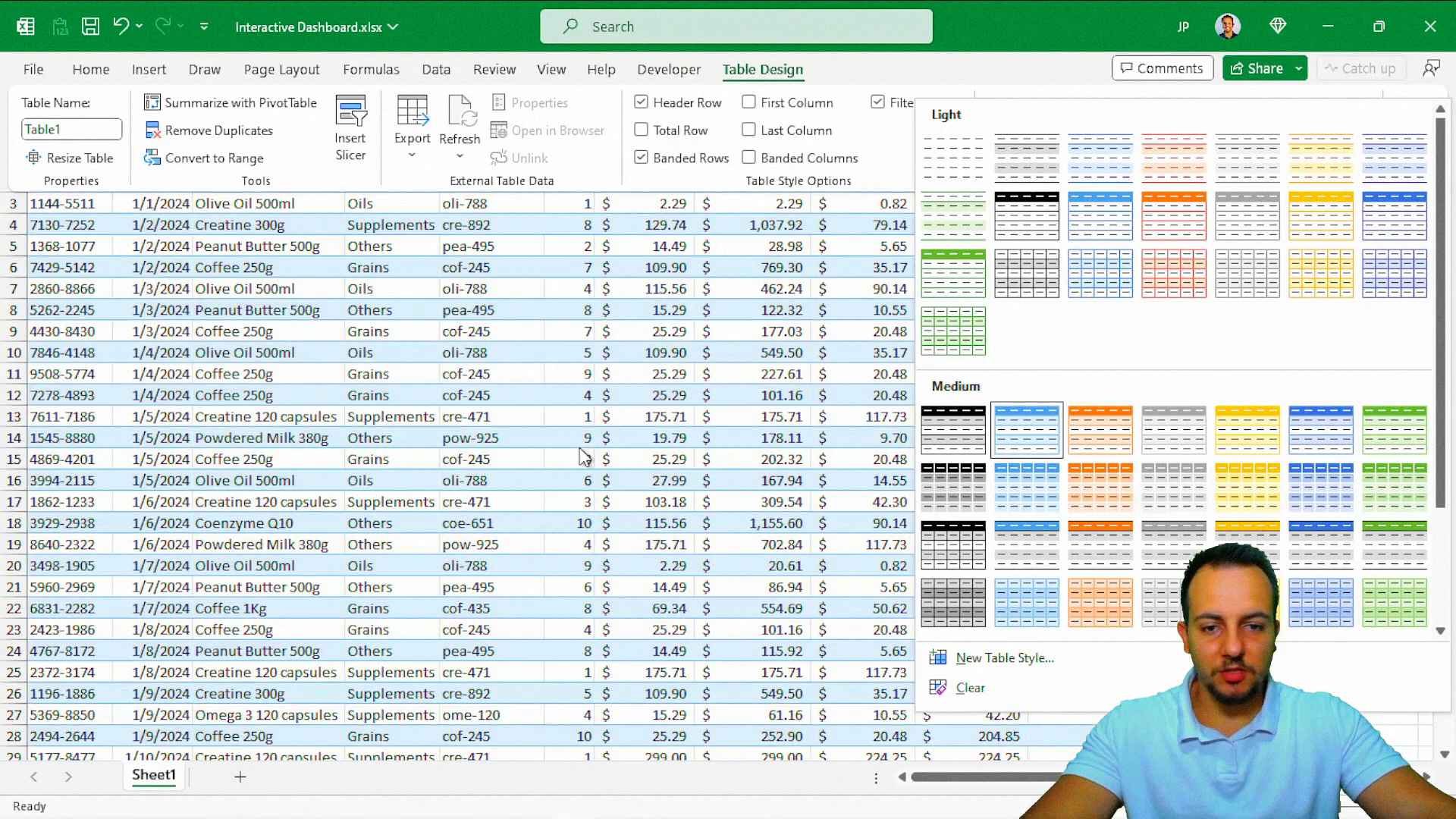
click(448, 438)
click(442, 428)
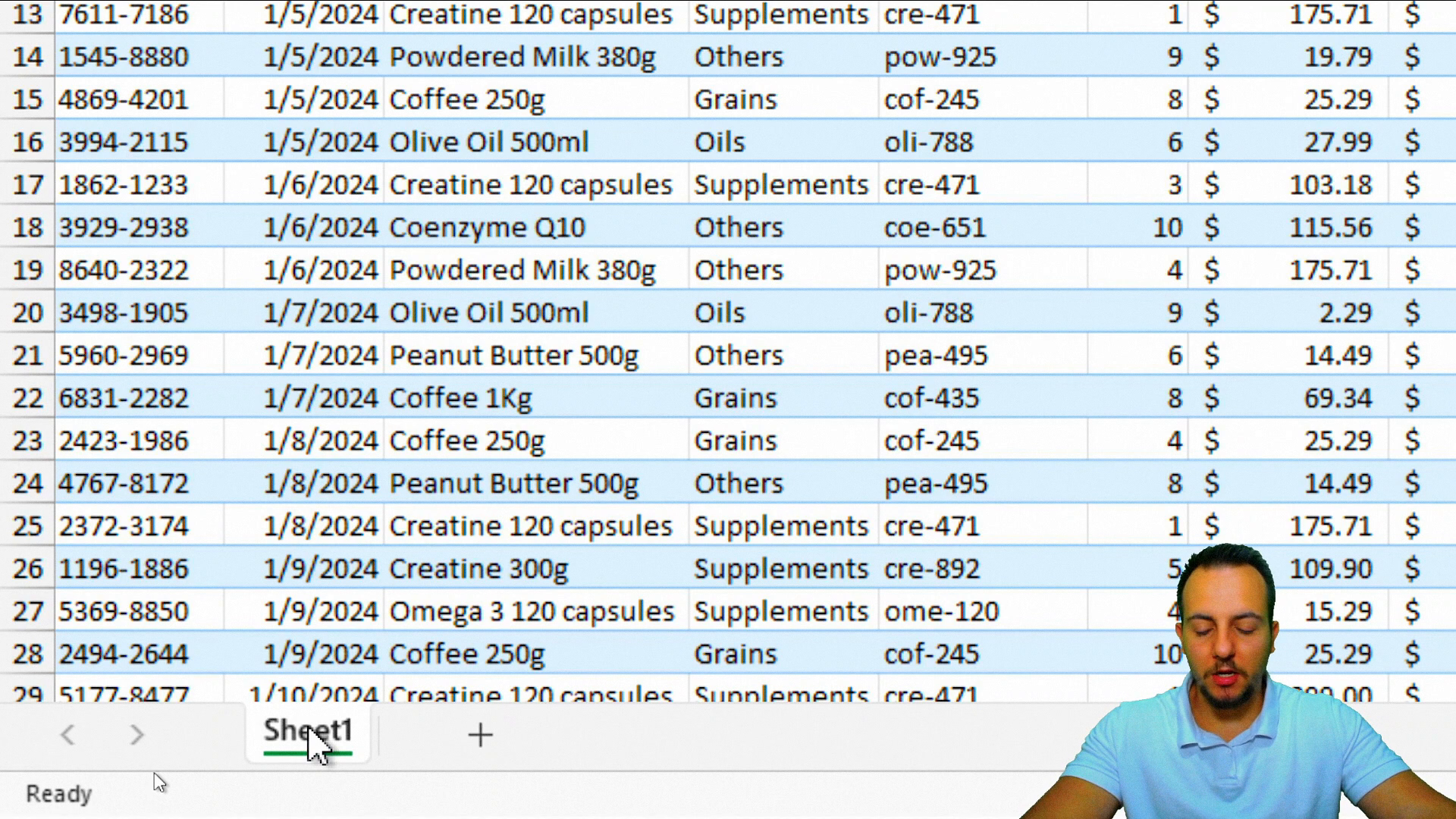
Rename the sheet holding the sales data to TABLE.
right_click(310, 731)
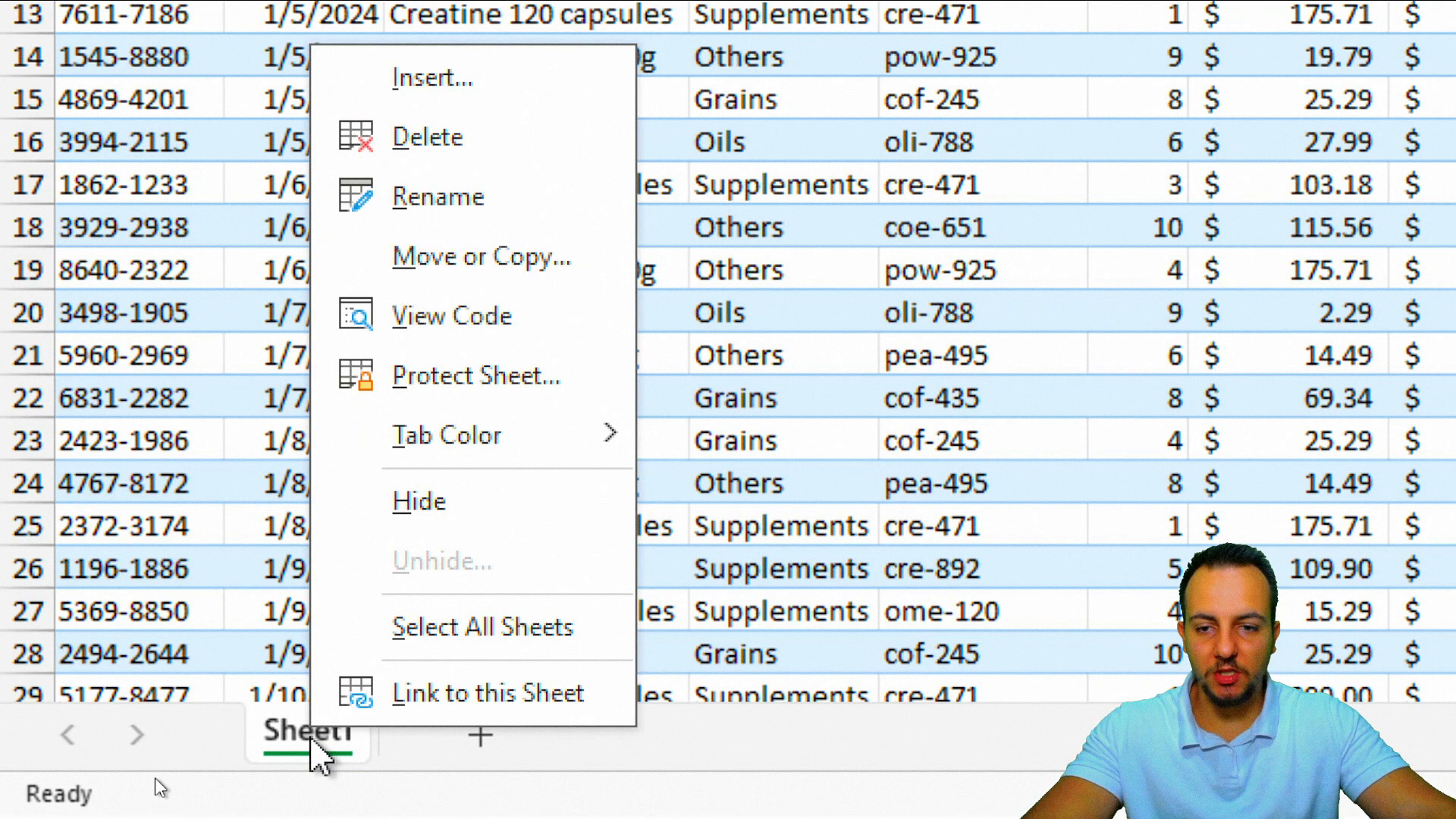
click(562, 211)
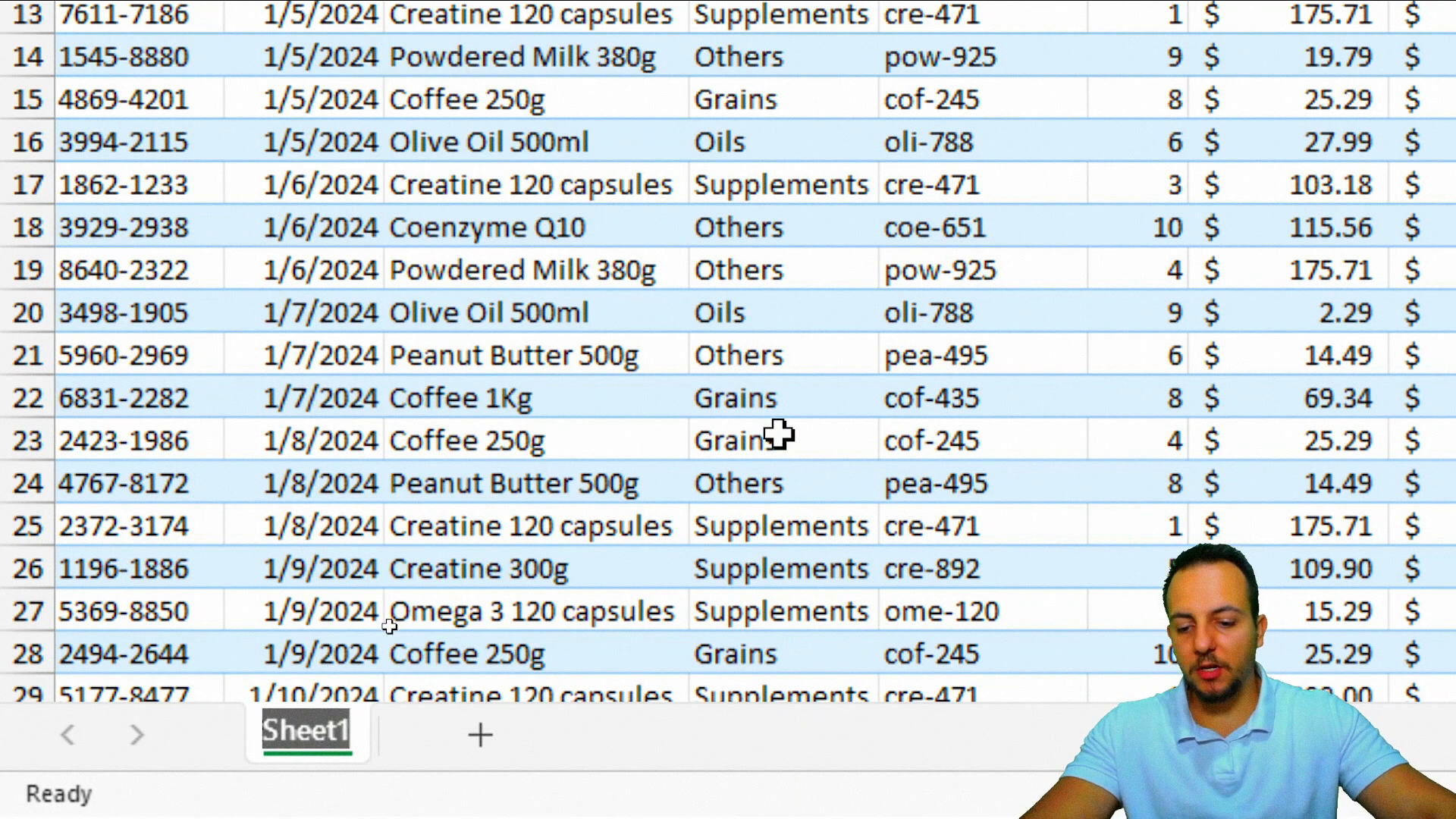
text(TABLE)
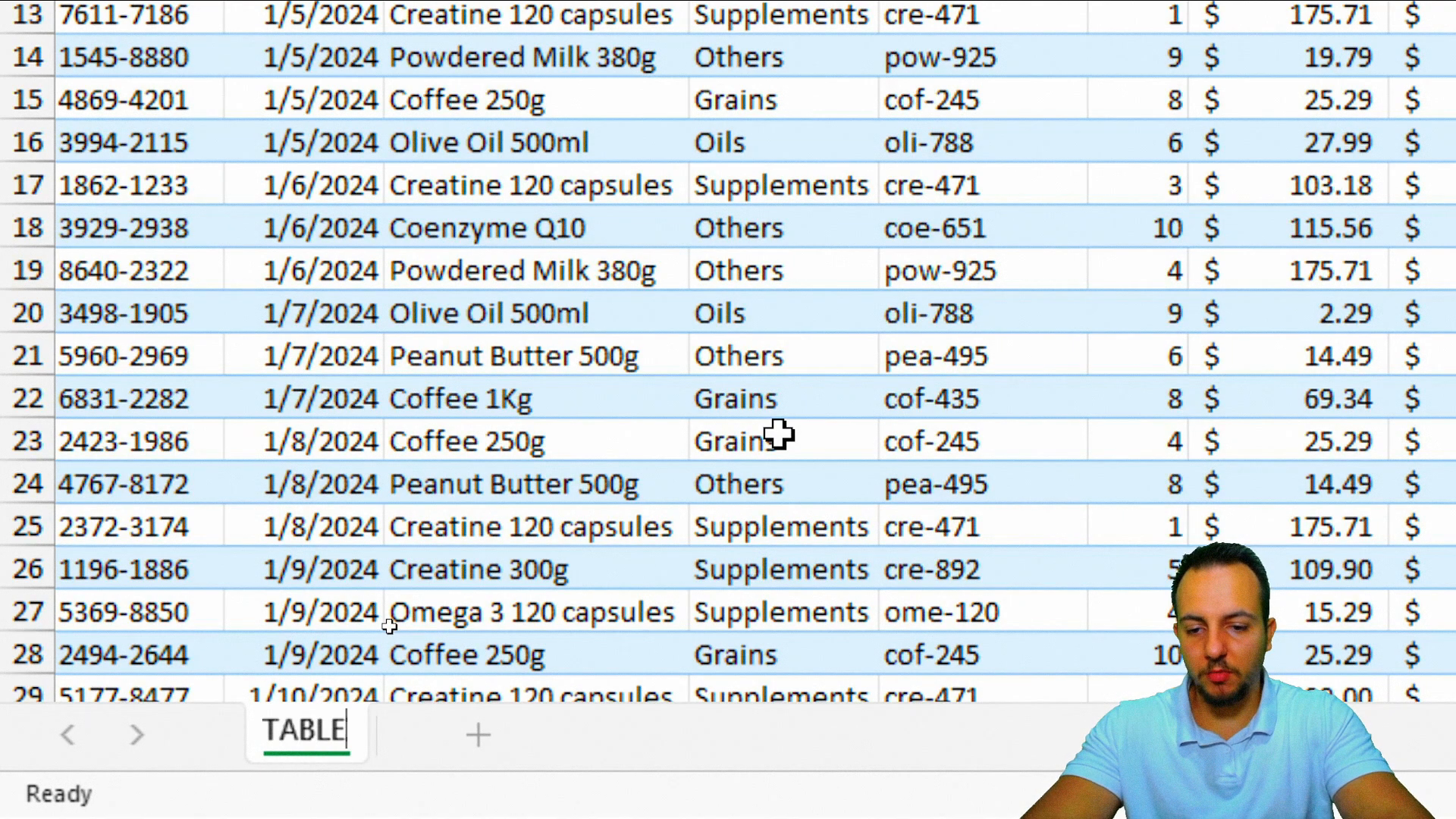
key(Return)
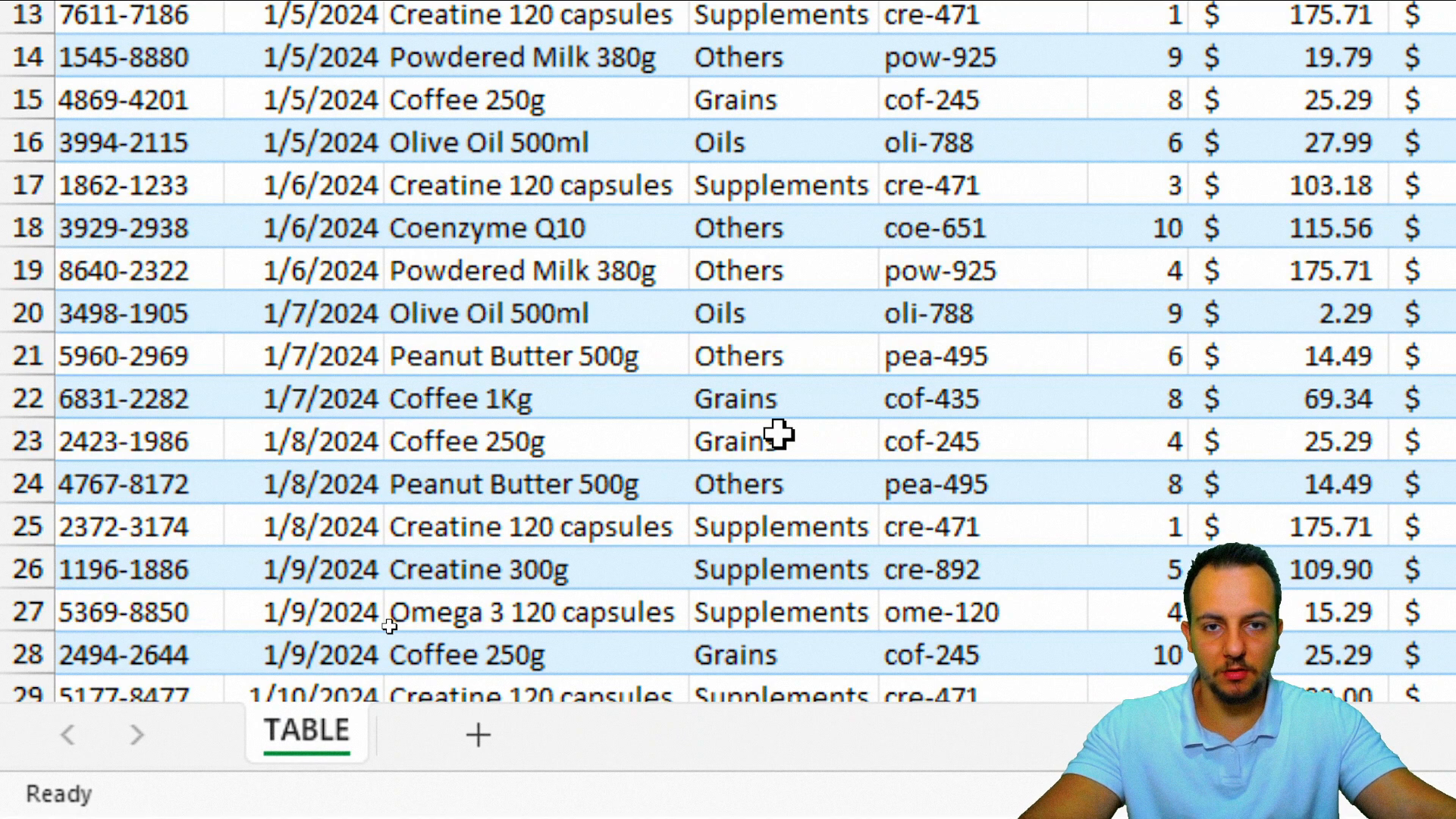
Add a new worksheet after TABLE and name it PIVOT TABLE.
click(478, 735)
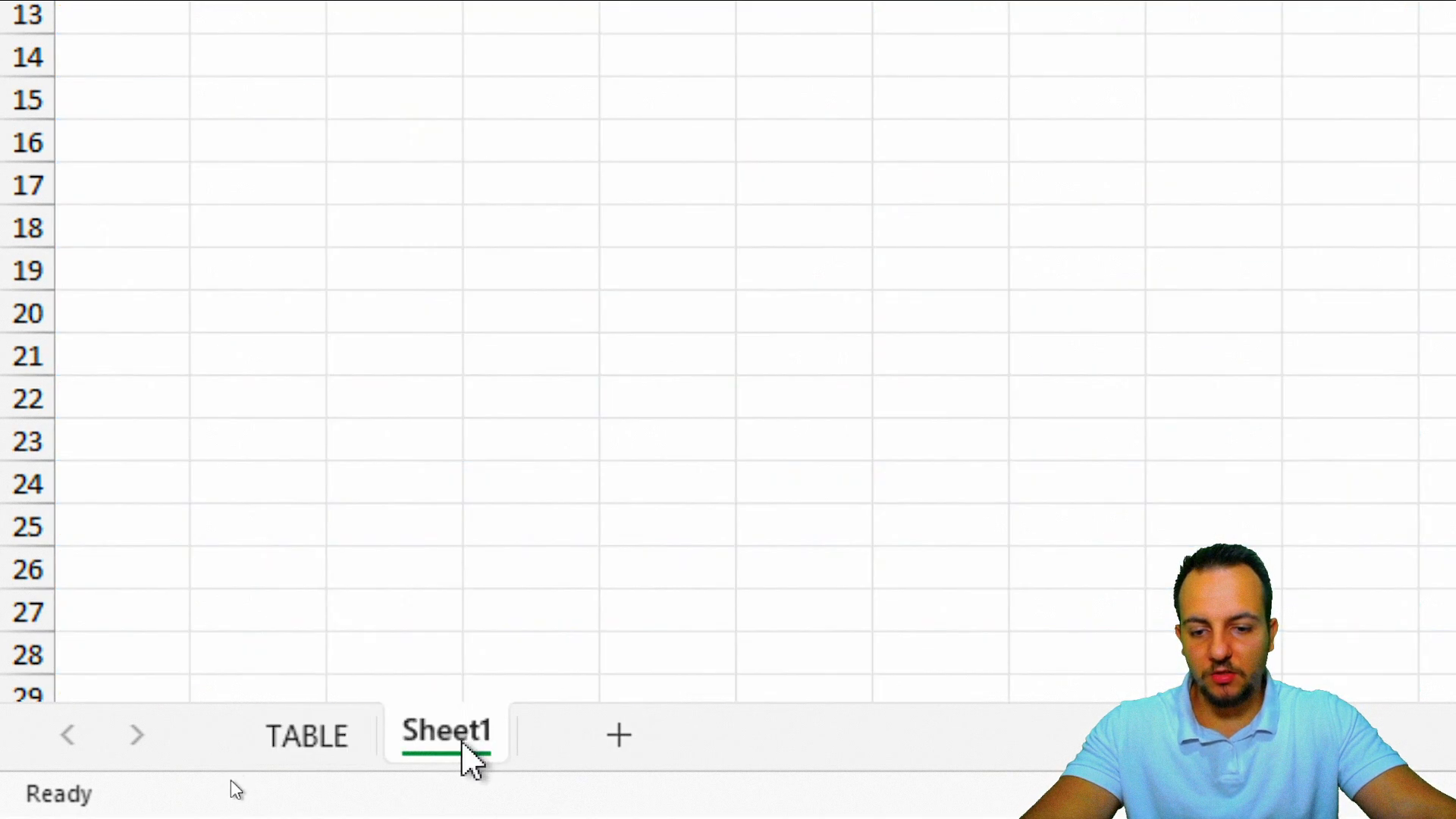
right_click(466, 747)
click(686, 203)
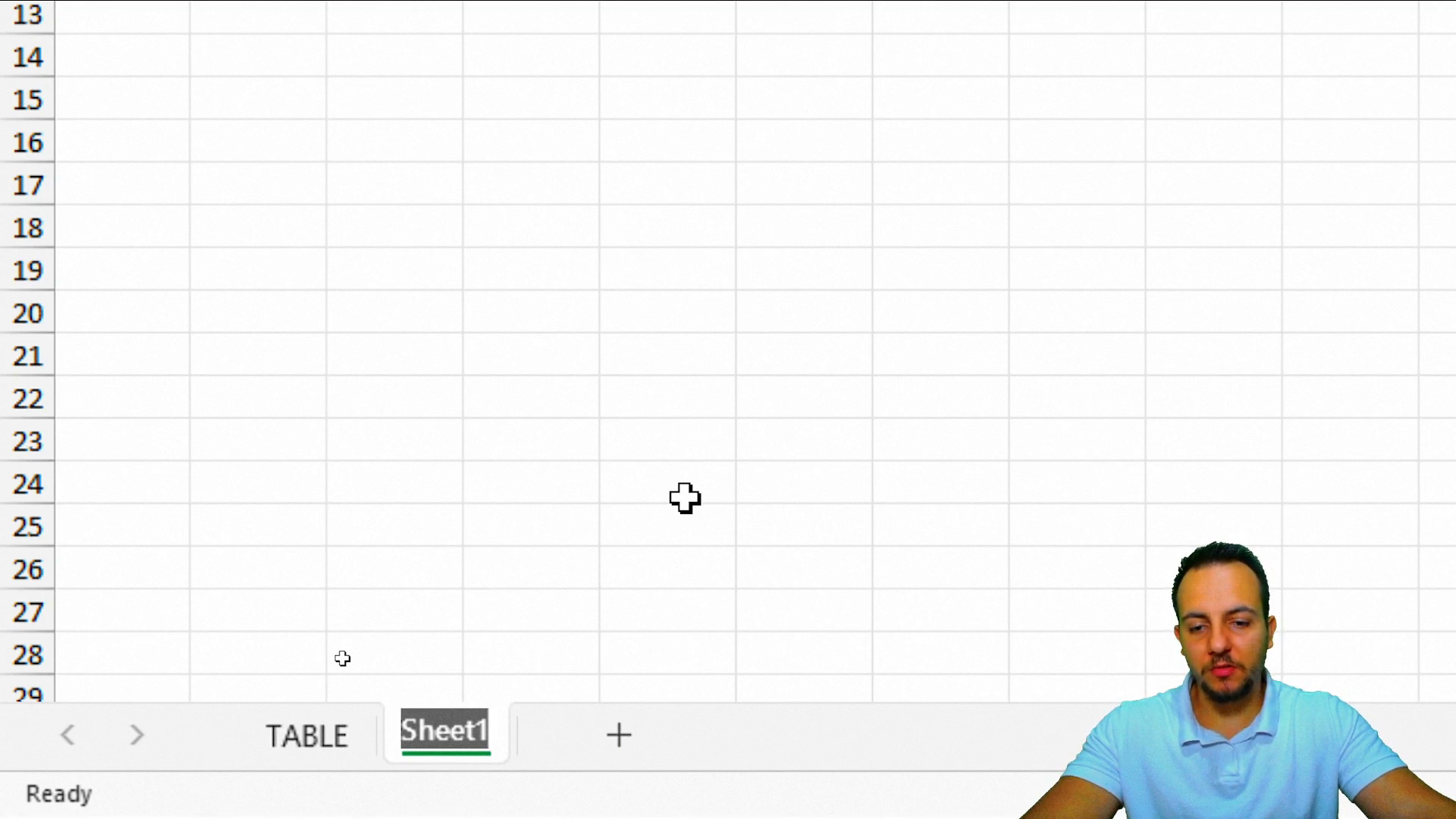
text(pivot)
key(BackSpace)
key(BackSpace)
key(BackSpace)
key(BackSpace)
key(BackSpace)
key(Caps_Lock)
text(PIV)
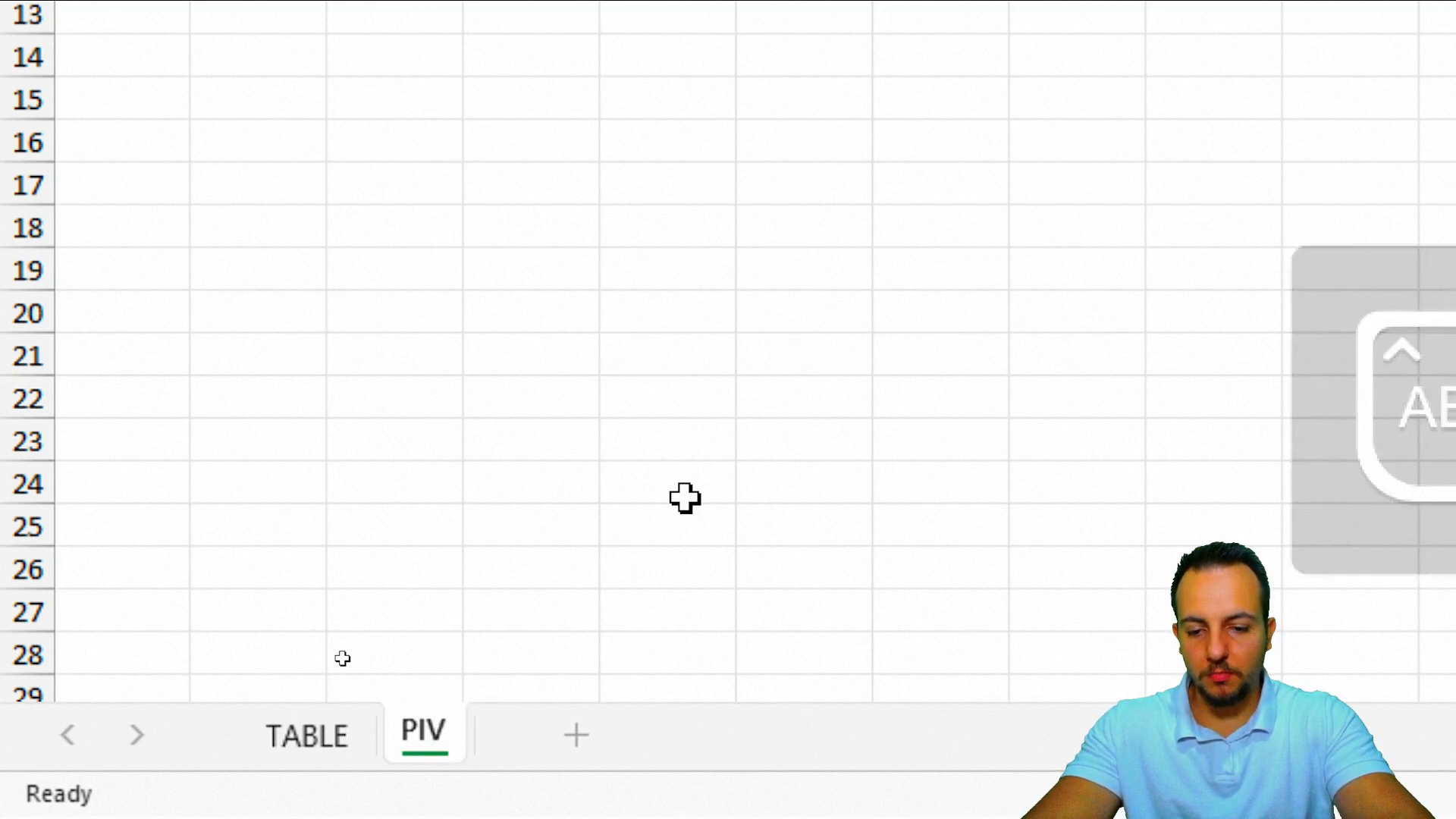
text(OT TABLES)
key(BackSpace)
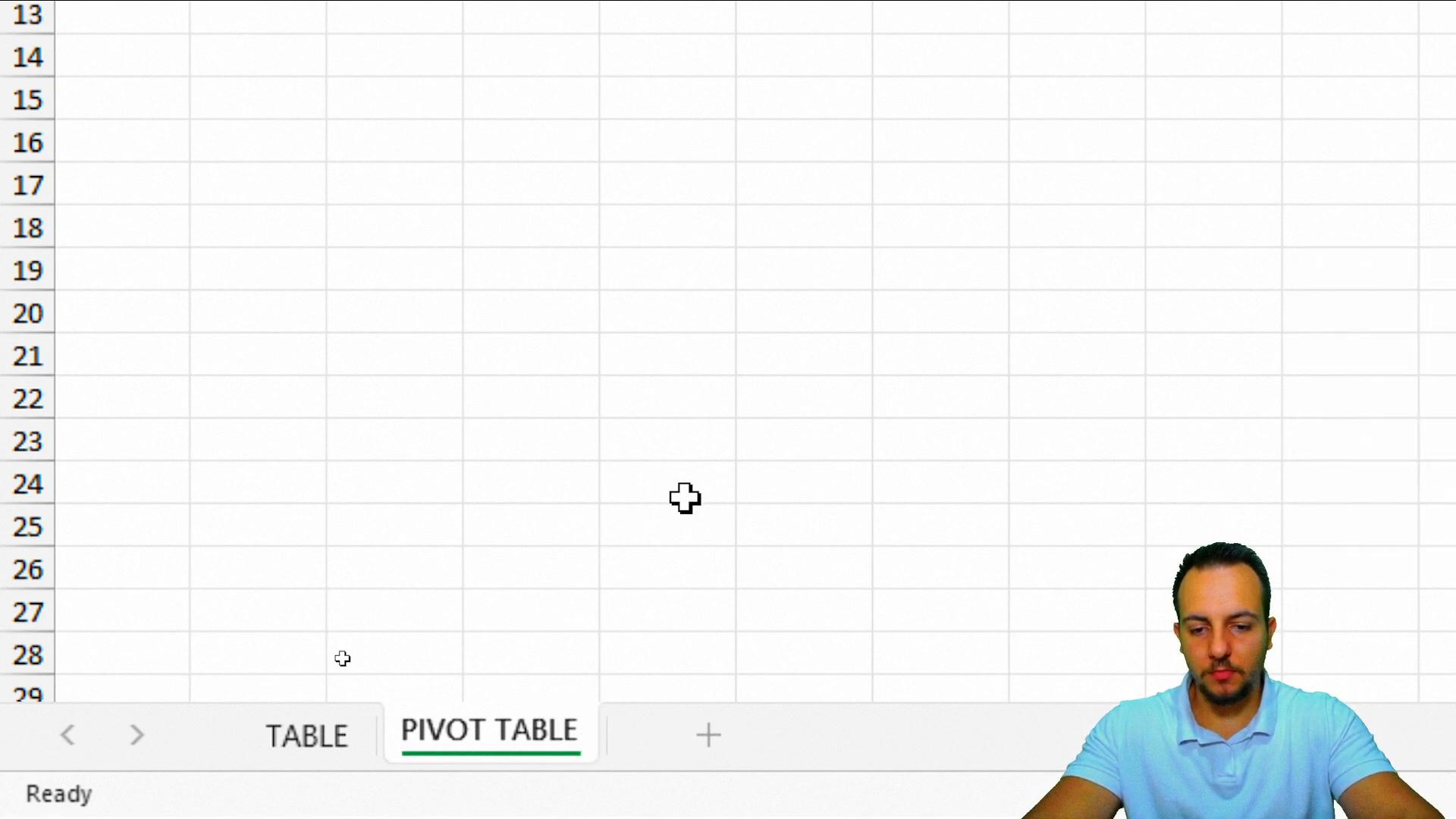
key(Return)
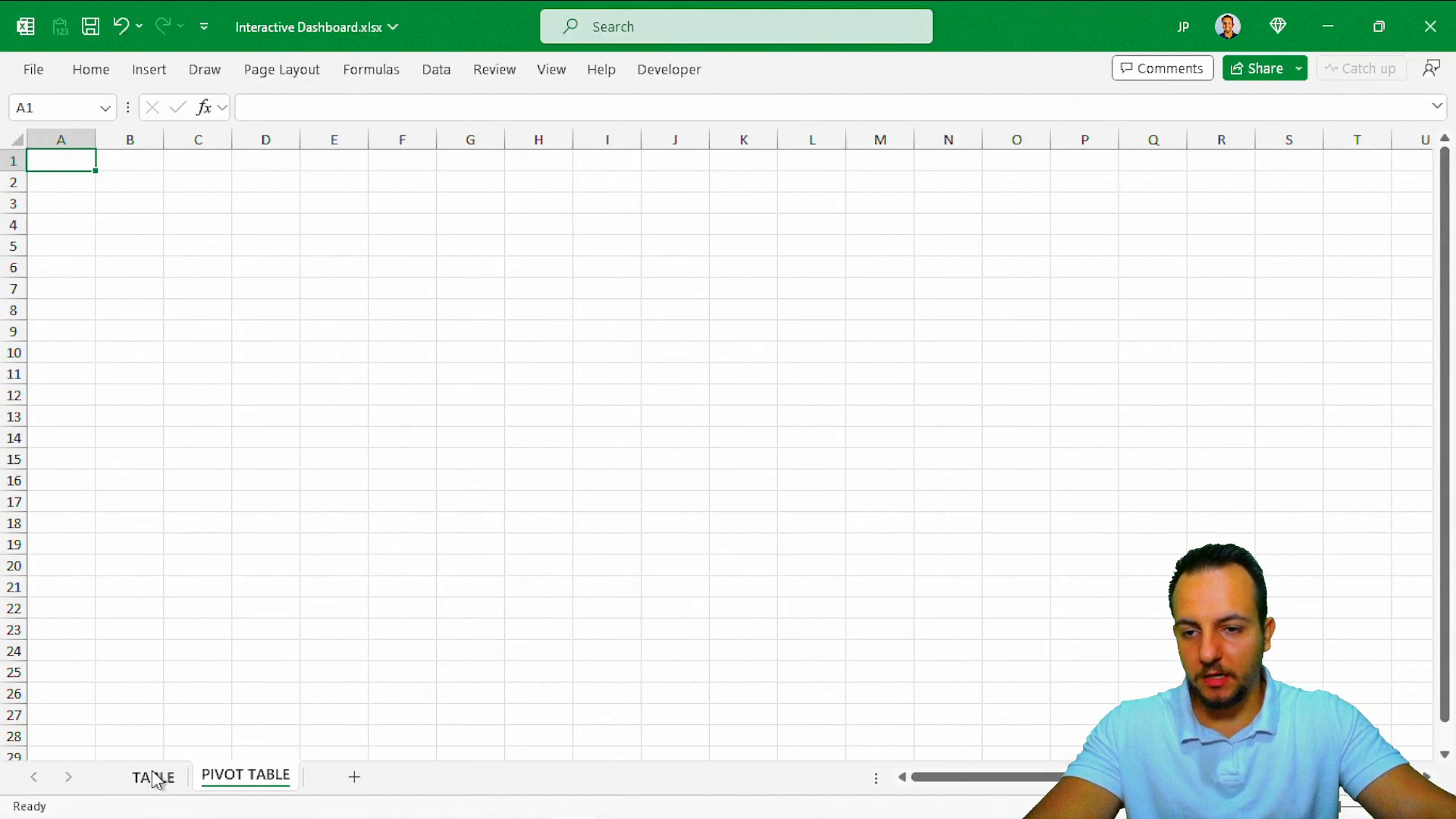
Insert a pivot table based on Table1 from the TABLE sheet, placed in the existing worksheet at 'PIVOT TABLE'!$A$2.
click(154, 777)
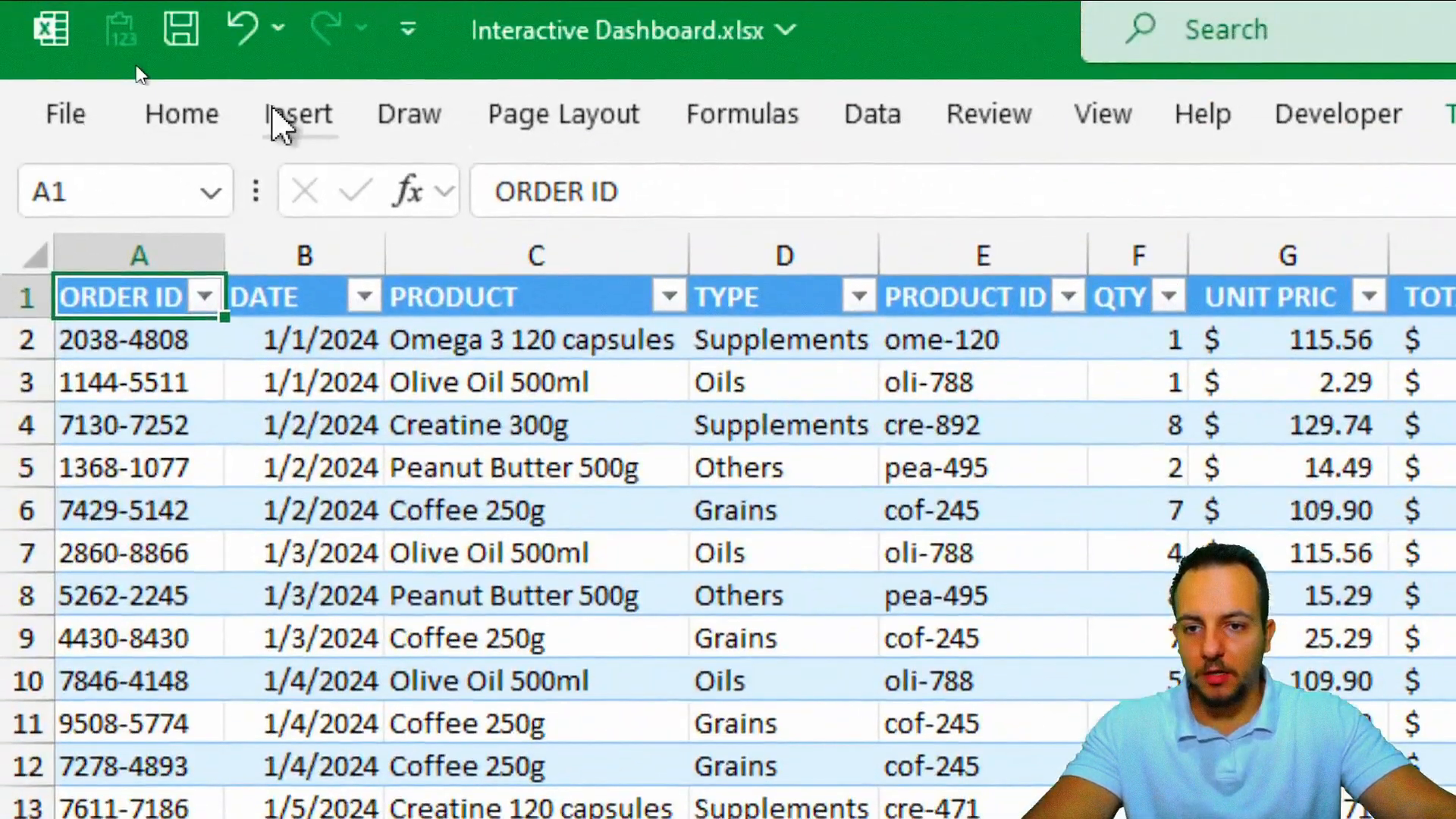
click(139, 73)
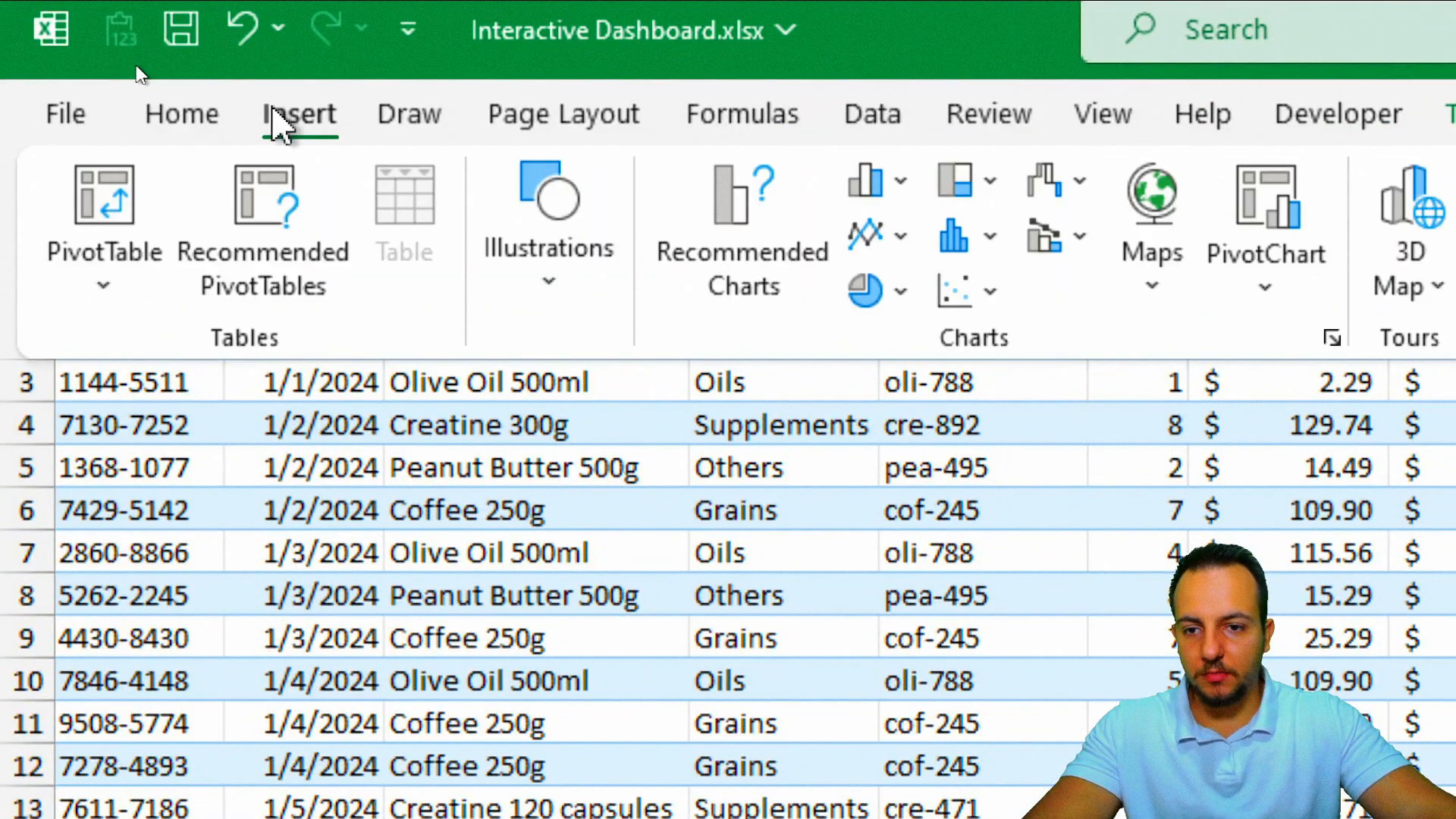
click(99, 193)
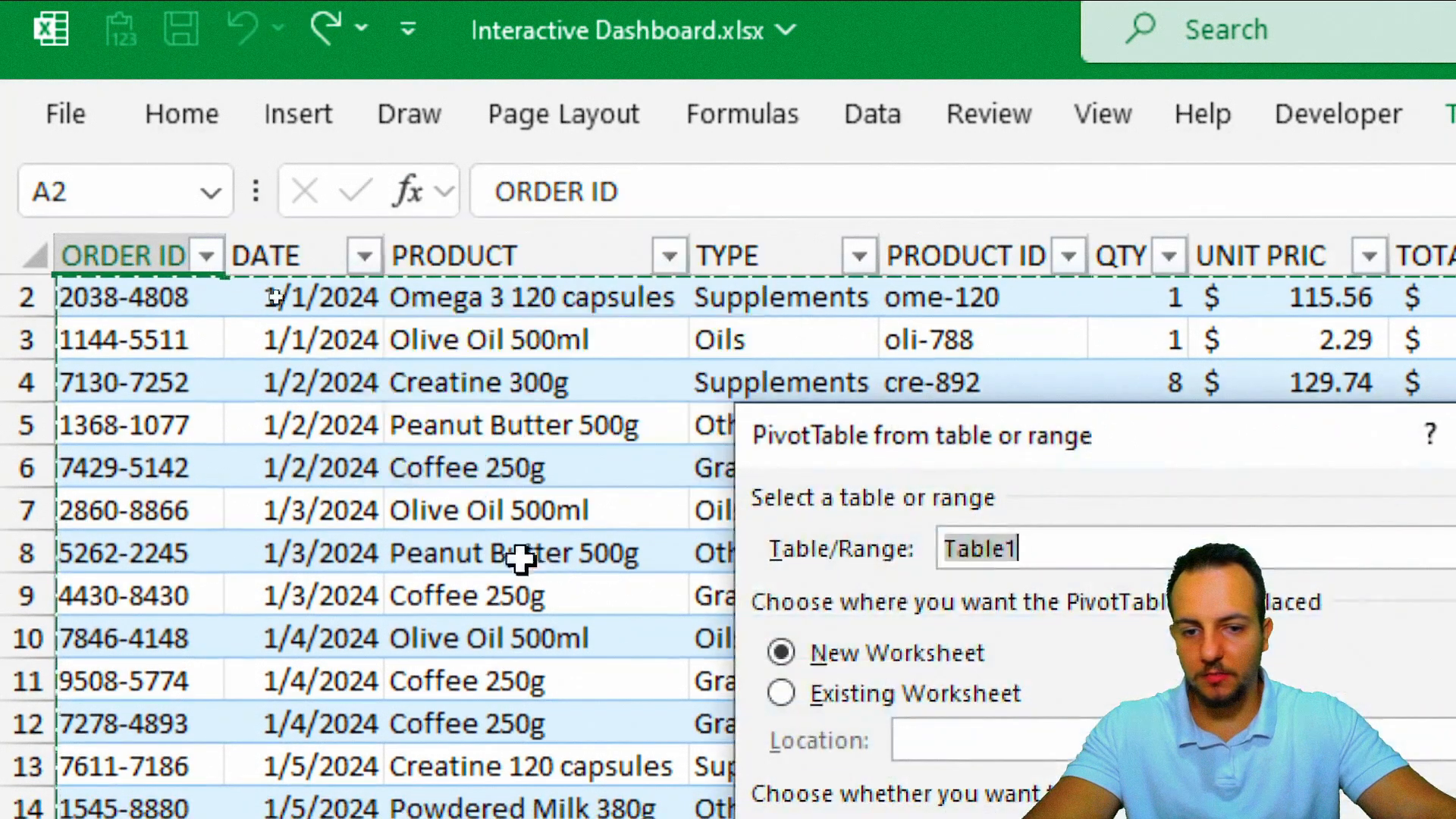
drag(943, 430, 514, 552)
scroll(1401, 615, up, 1)
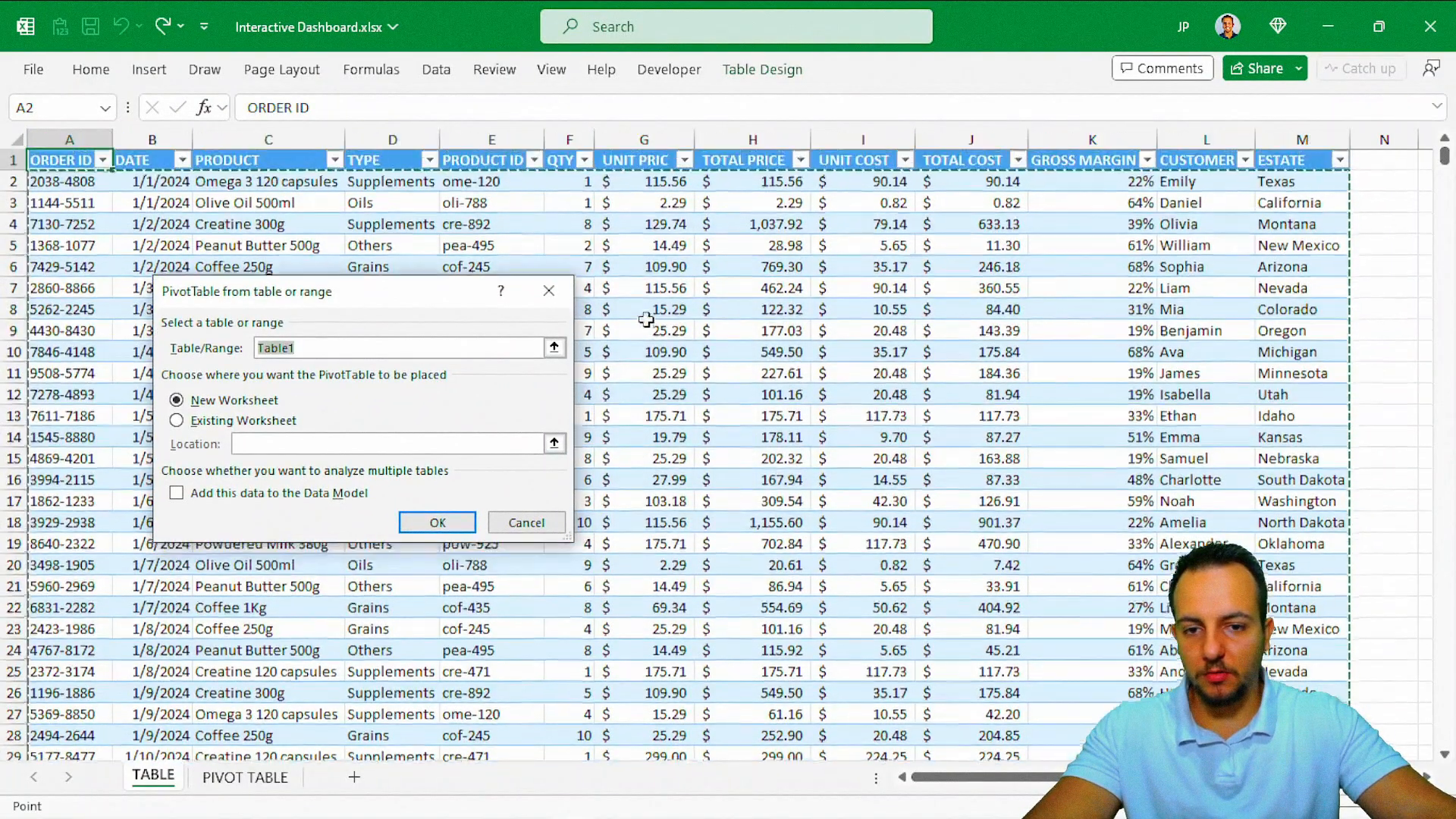
drag(292, 293, 234, 251)
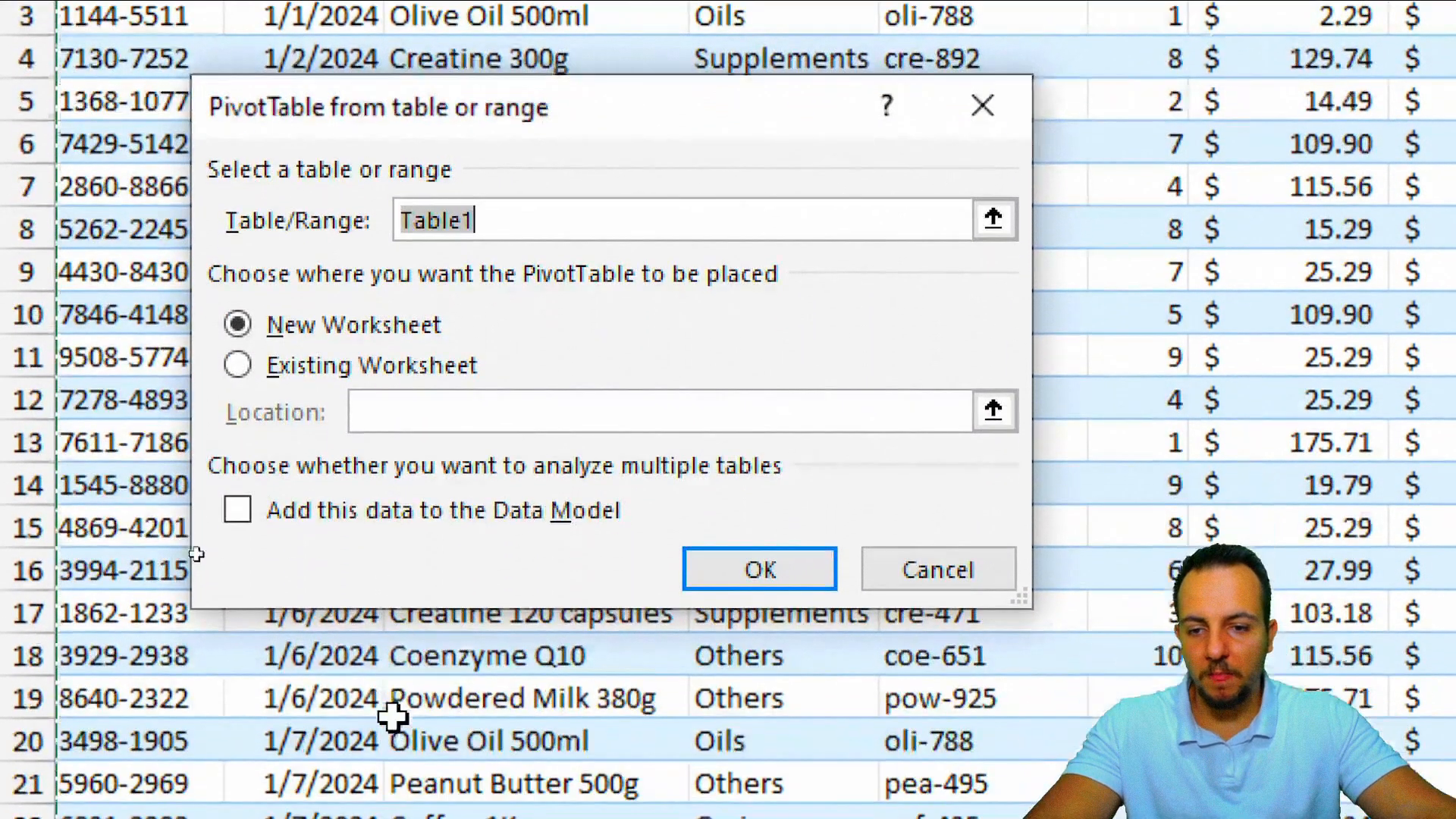
click(301, 371)
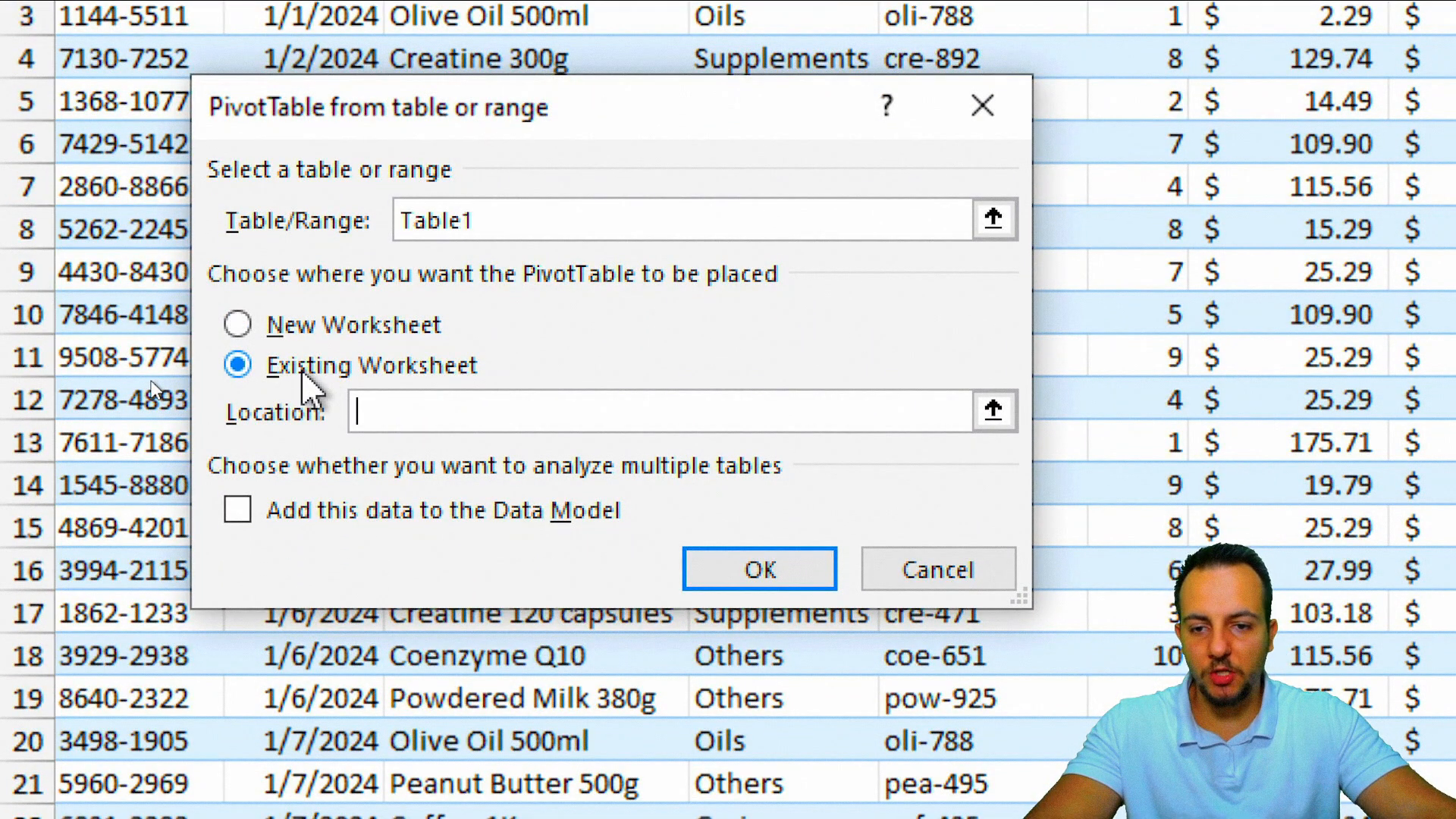
click(995, 413)
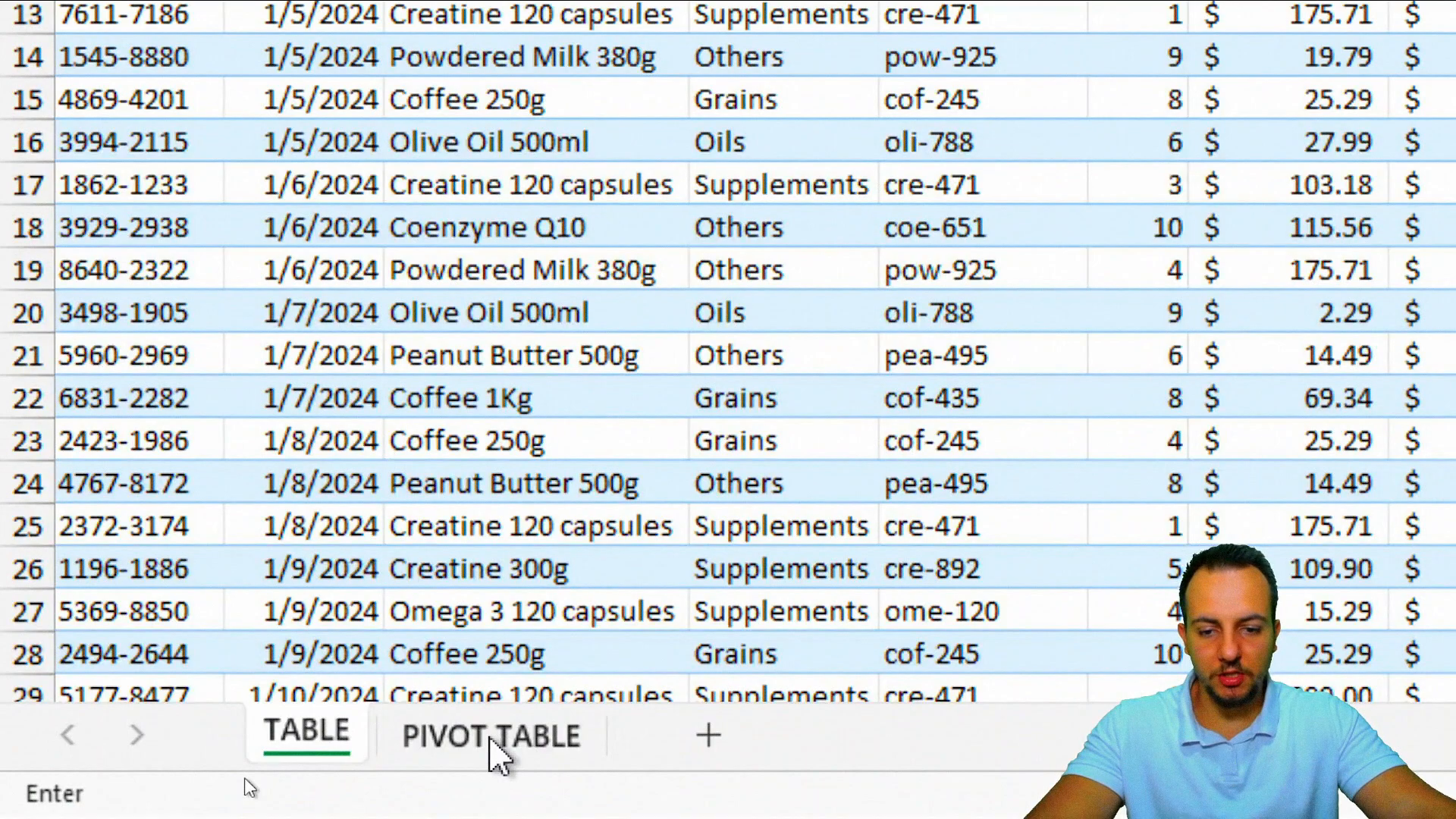
click(497, 754)
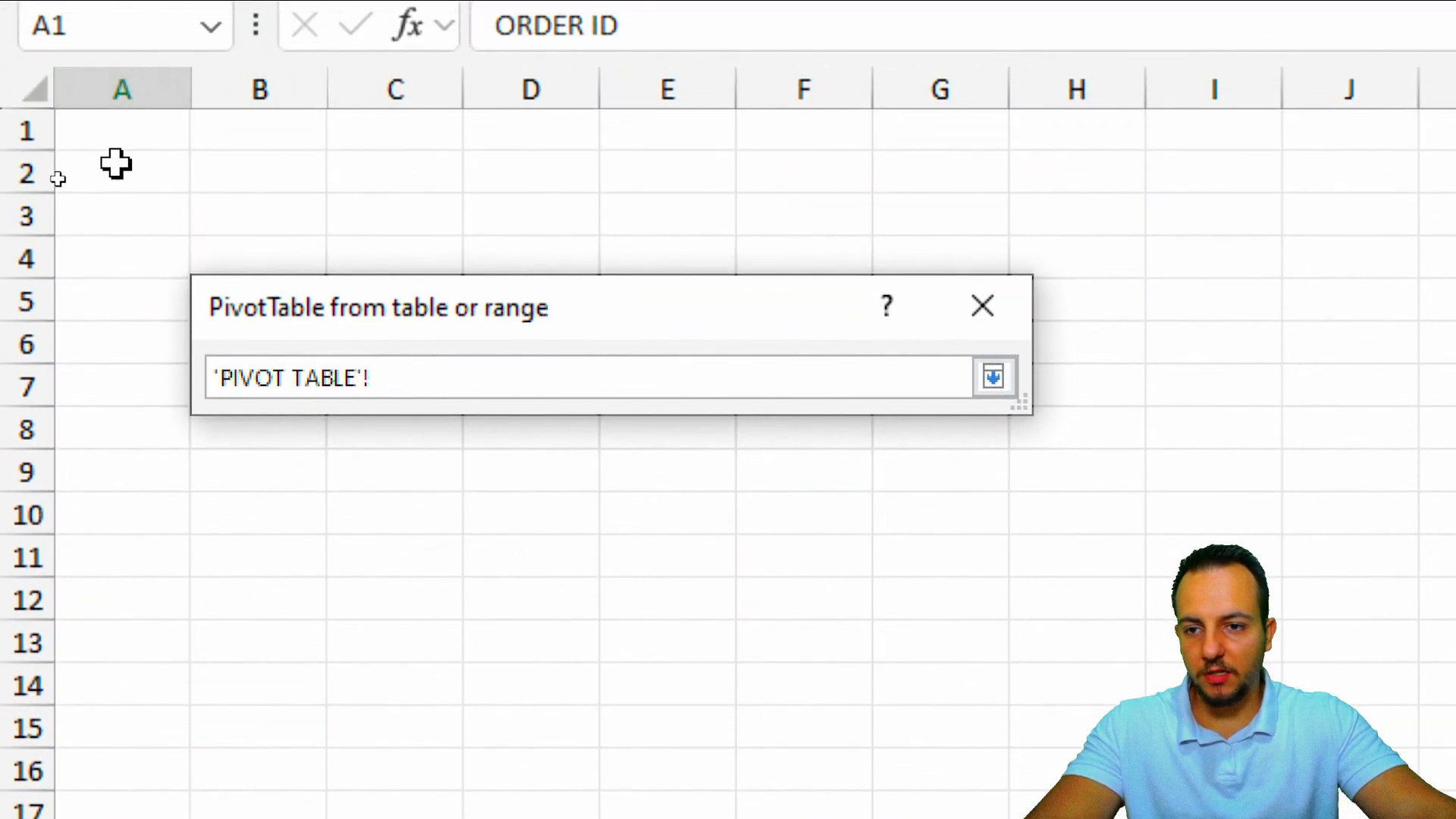
click(142, 172)
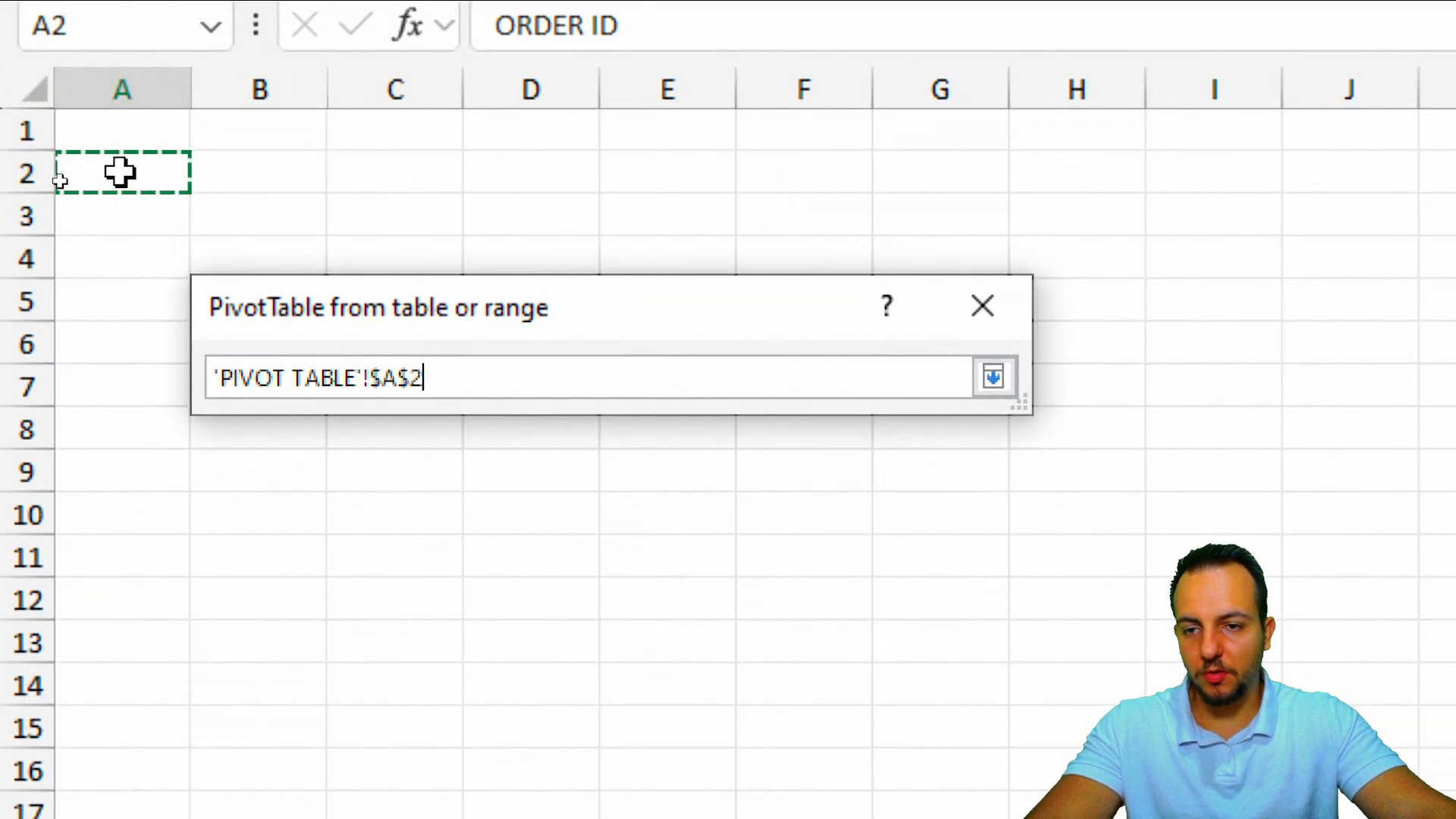
click(993, 377)
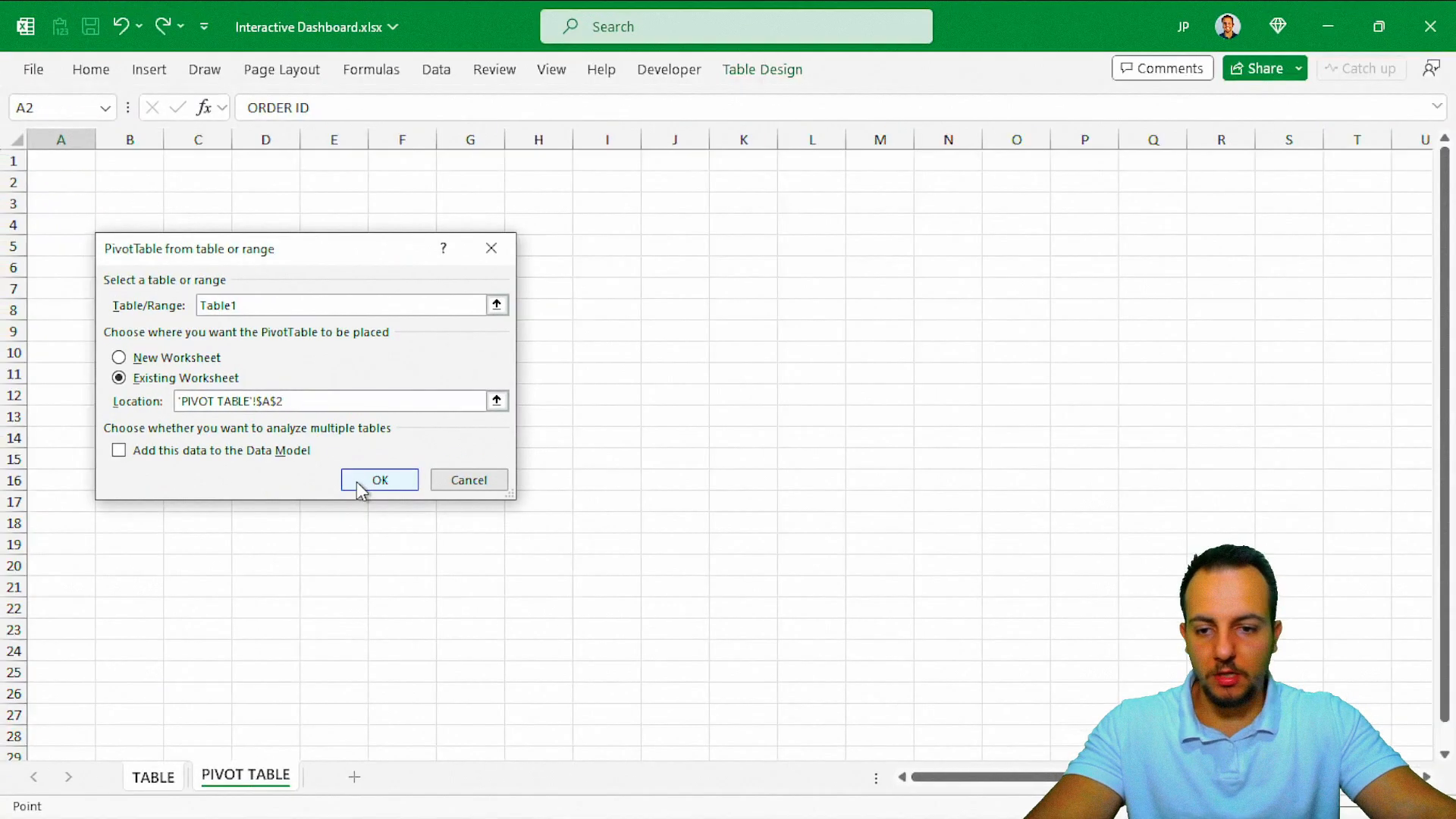
click(378, 479)
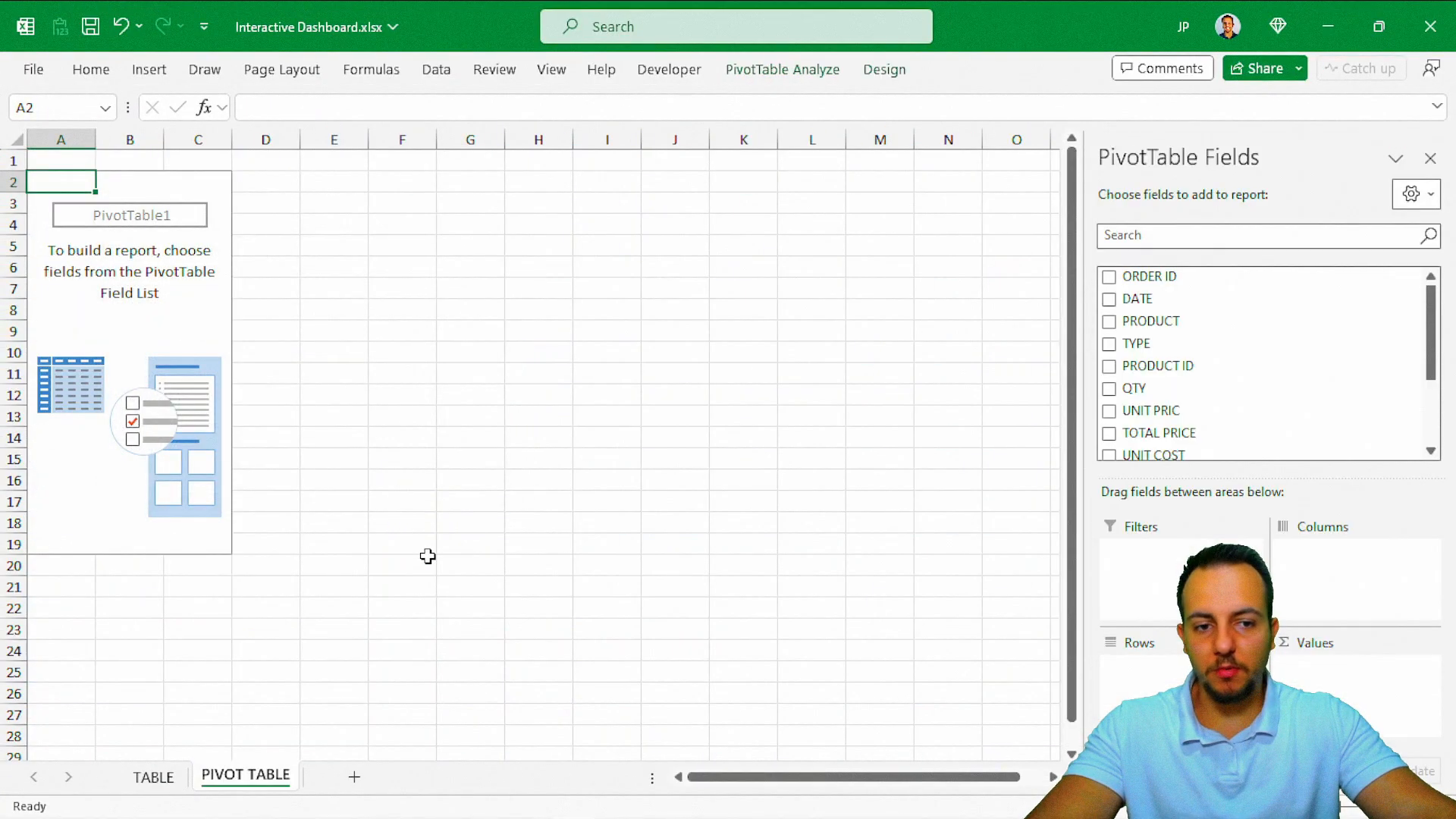
Widen the PivotTable Fields pane and look through the complete list of available fields.
drag(1085, 288, 634, 410)
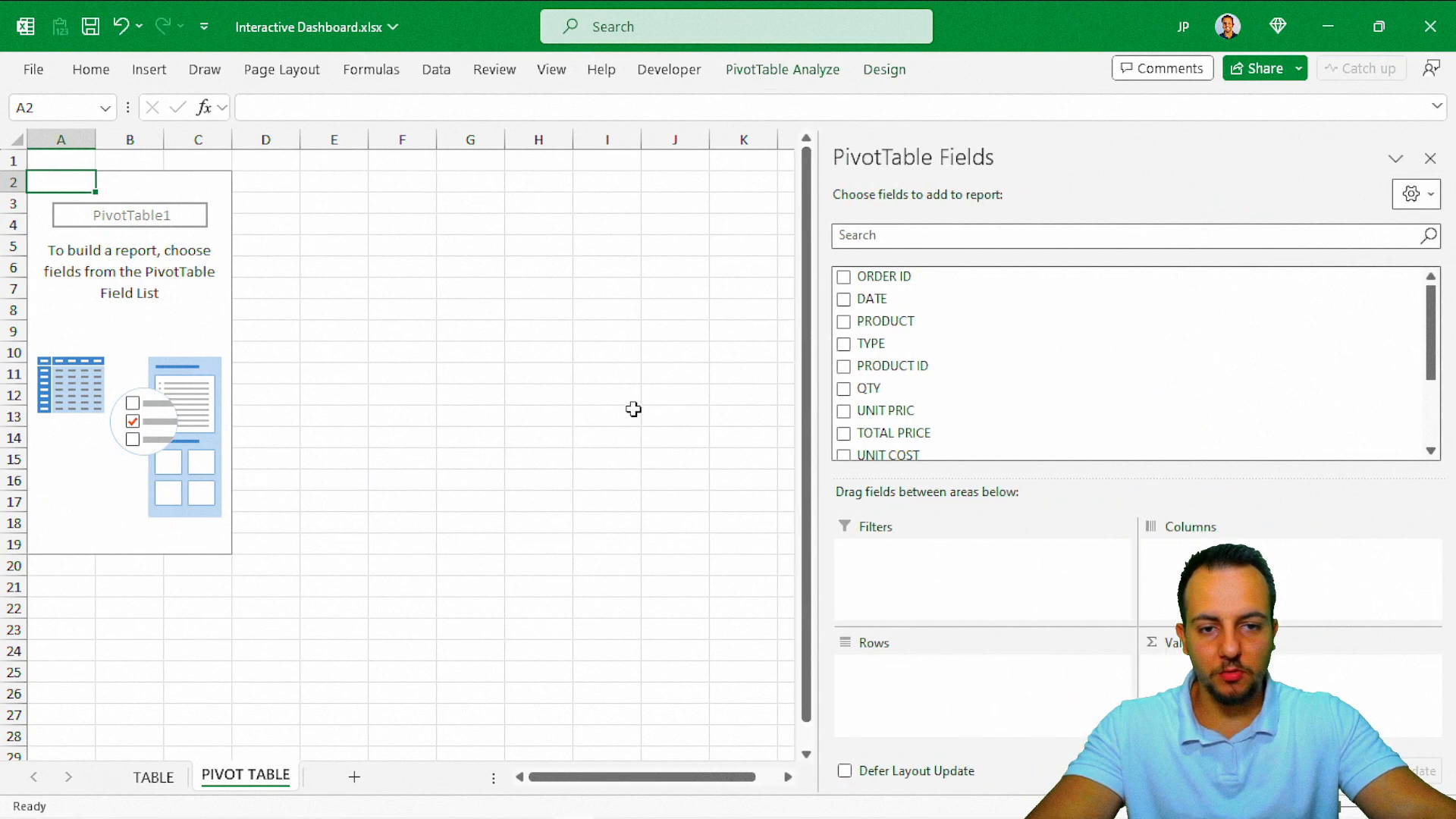
key(ctrl+2)
drag(283, 332, 611, 332)
mouse_move(3, 159)
mouse_down()
mouse_move(236, 564)
mouse_move(262, 583)
mouse_up()
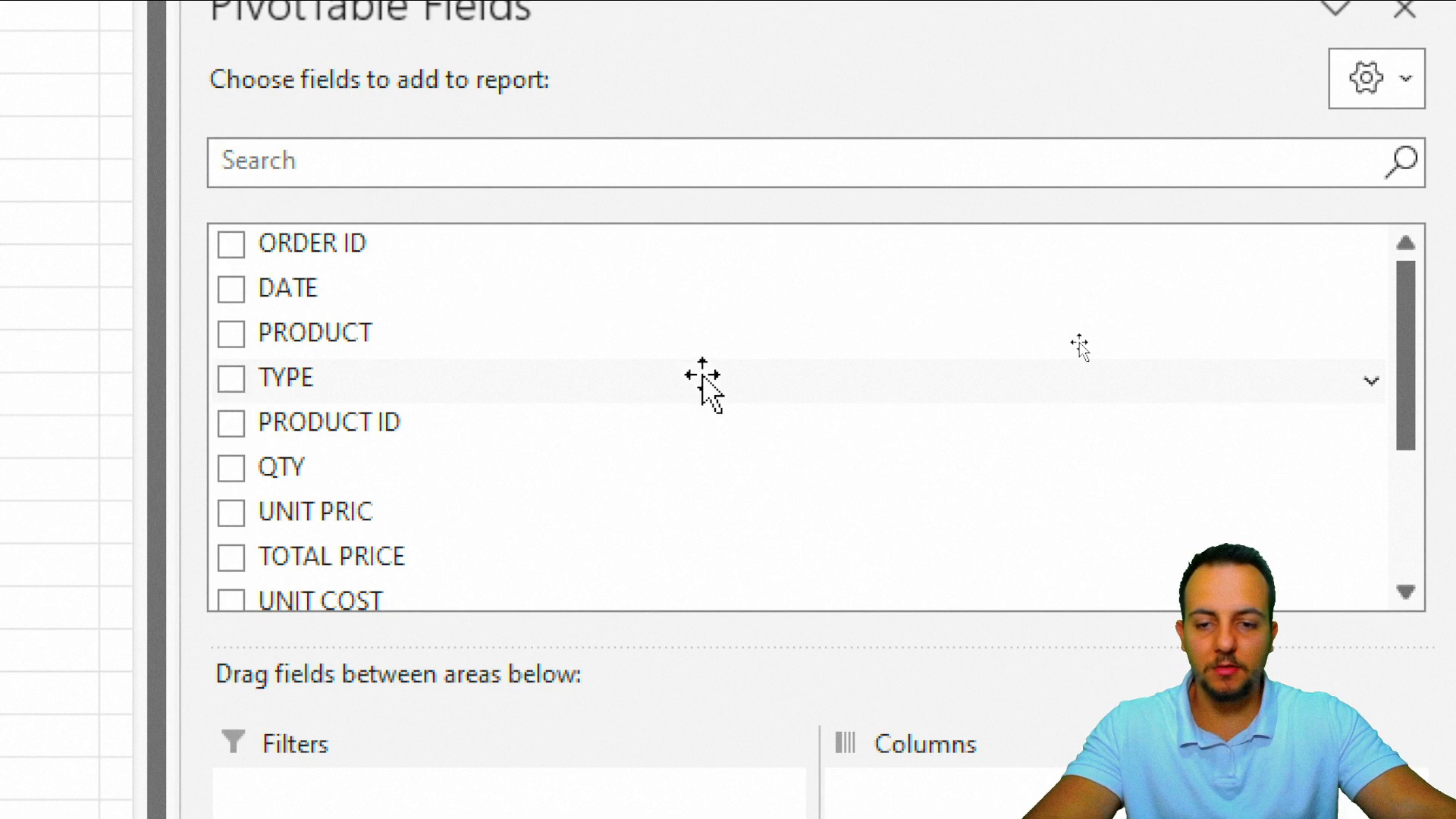
scroll(702, 383, down, 2)
scroll(702, 384, up, 3)
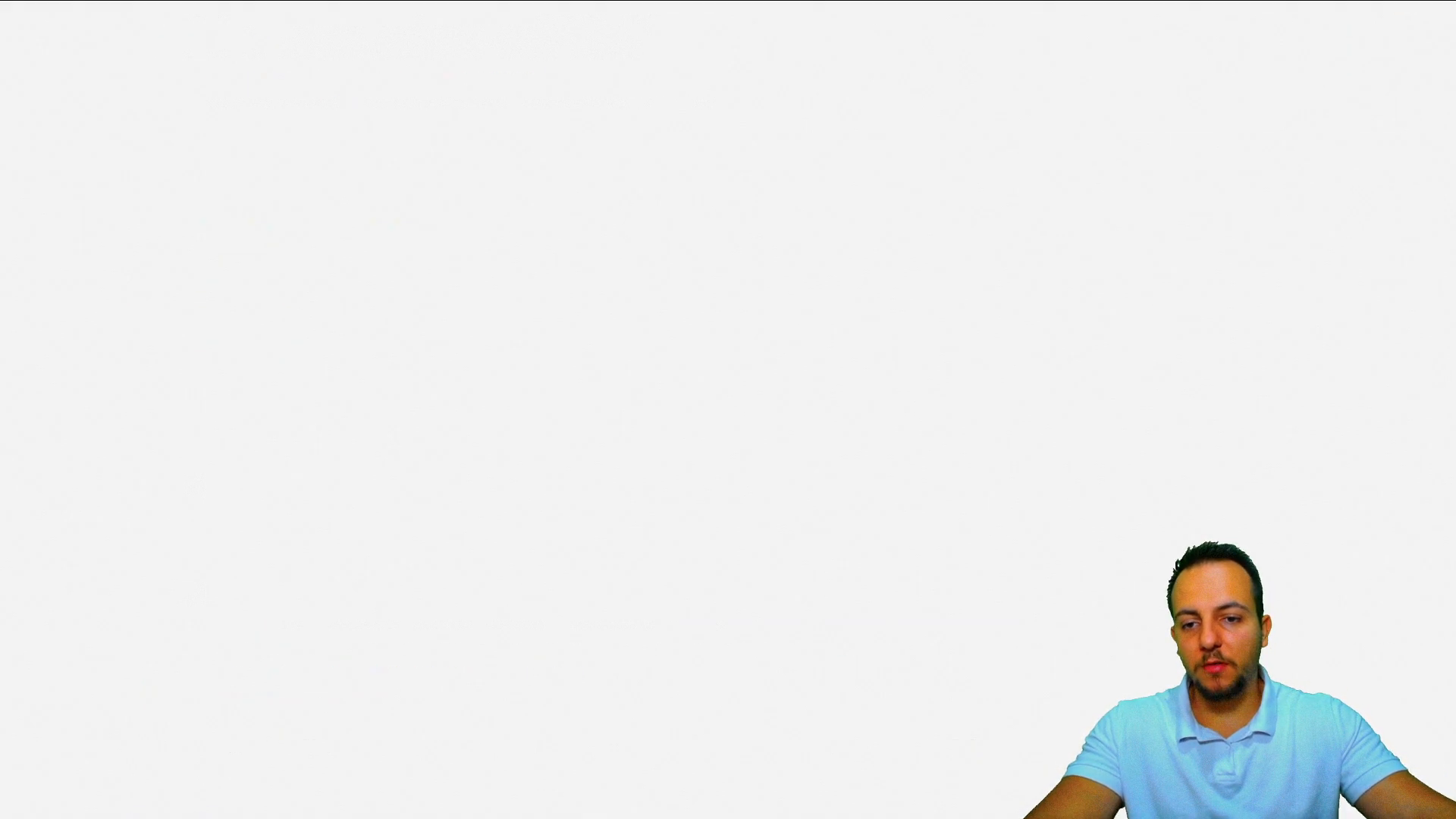
scroll(557, 451, down, 2)
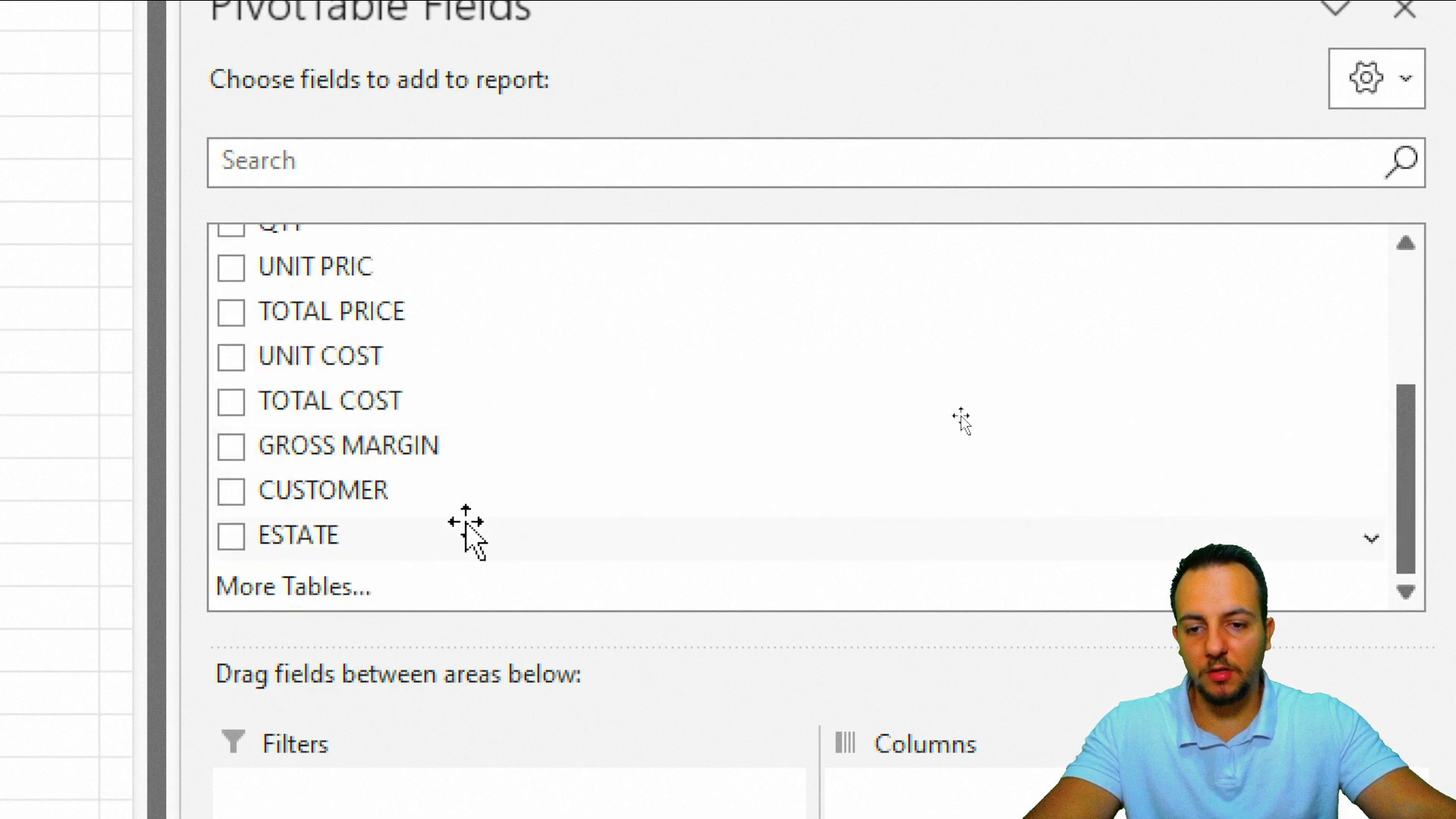
scroll(466, 523, up, 2)
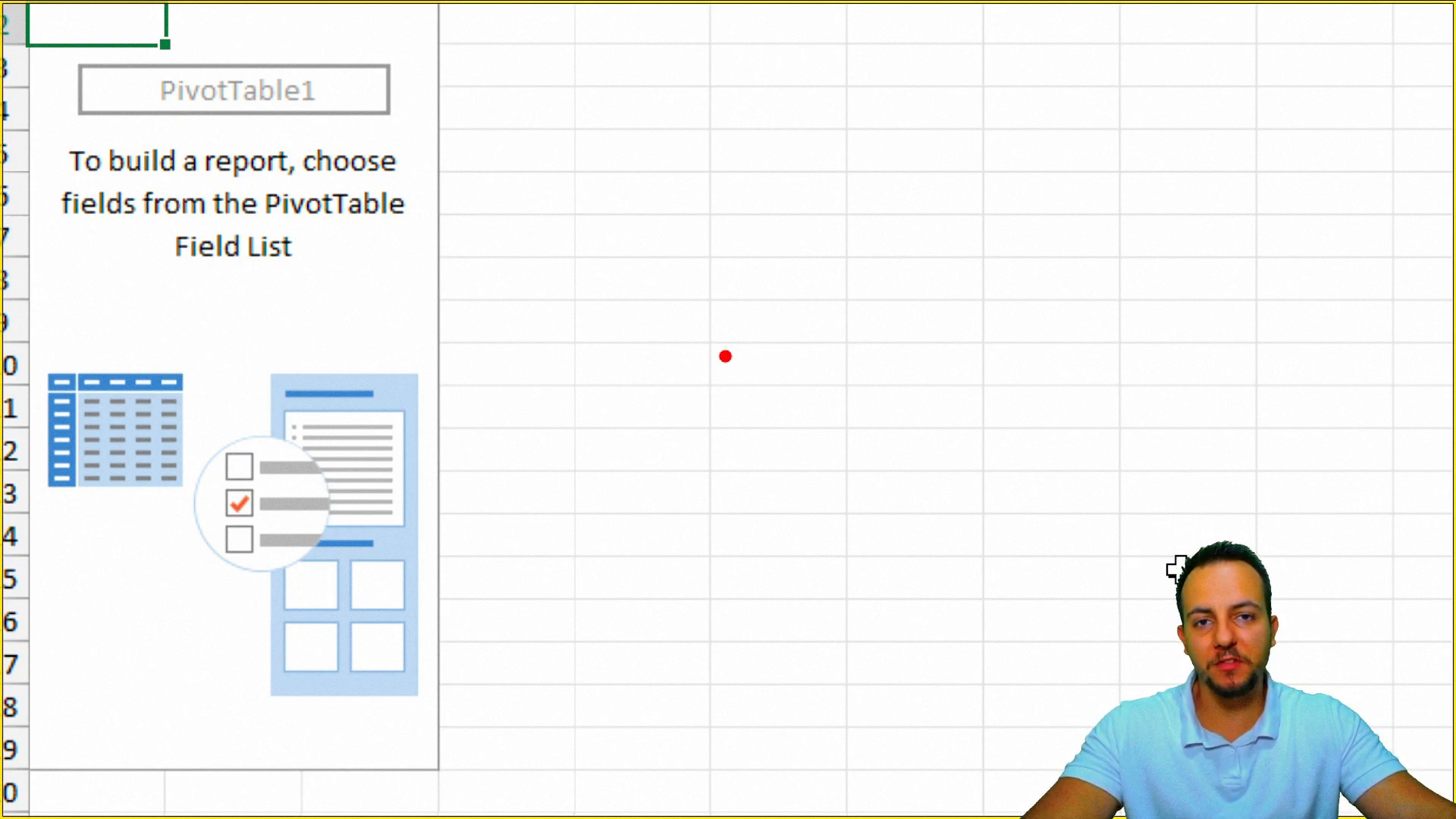
drag(548, 174, 656, 165)
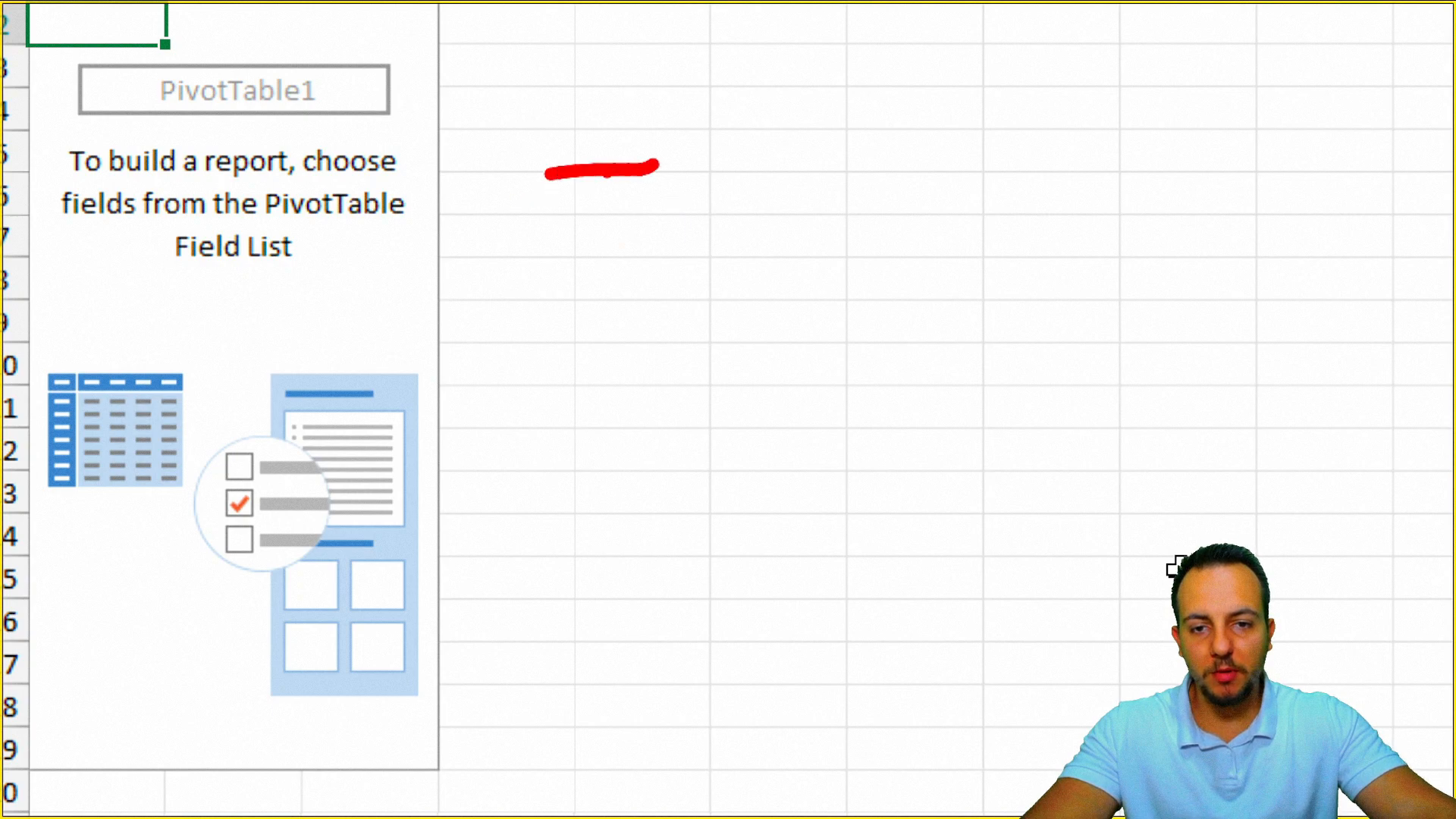
mouse_move(599, 376)
mouse_down()
mouse_move(617, 262)
mouse_move(654, 261)
mouse_up()
drag(611, 319, 651, 318)
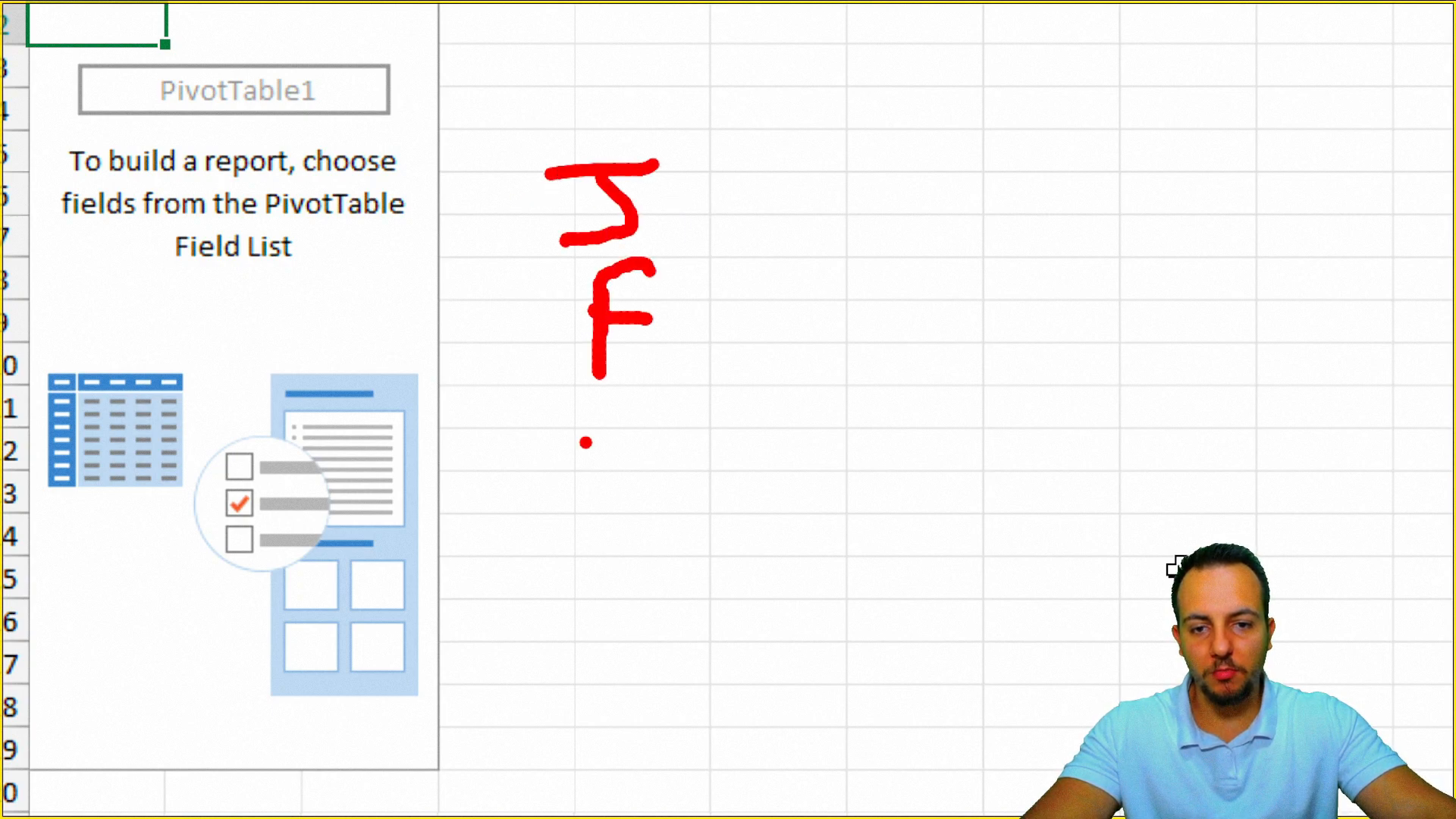
drag(581, 459, 657, 457)
click(611, 541)
click(612, 594)
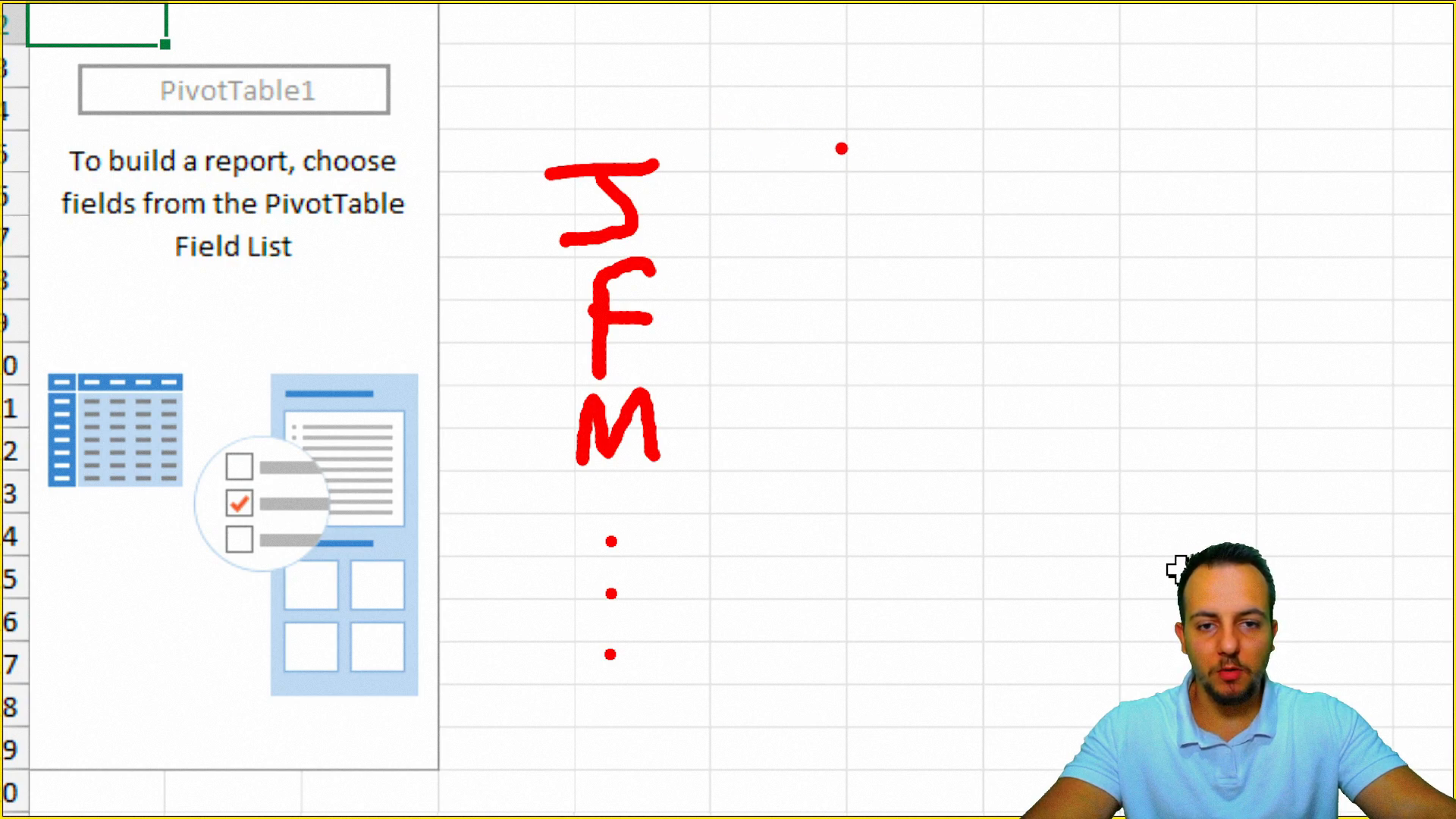
drag(884, 129, 872, 126)
mouse_move(874, 266)
mouse_down()
mouse_move(746, 347)
mouse_move(848, 265)
mouse_up()
mouse_move(819, 396)
mouse_down()
mouse_move(864, 424)
mouse_move(792, 400)
mouse_up()
drag(1412, 480, 1050, 307)
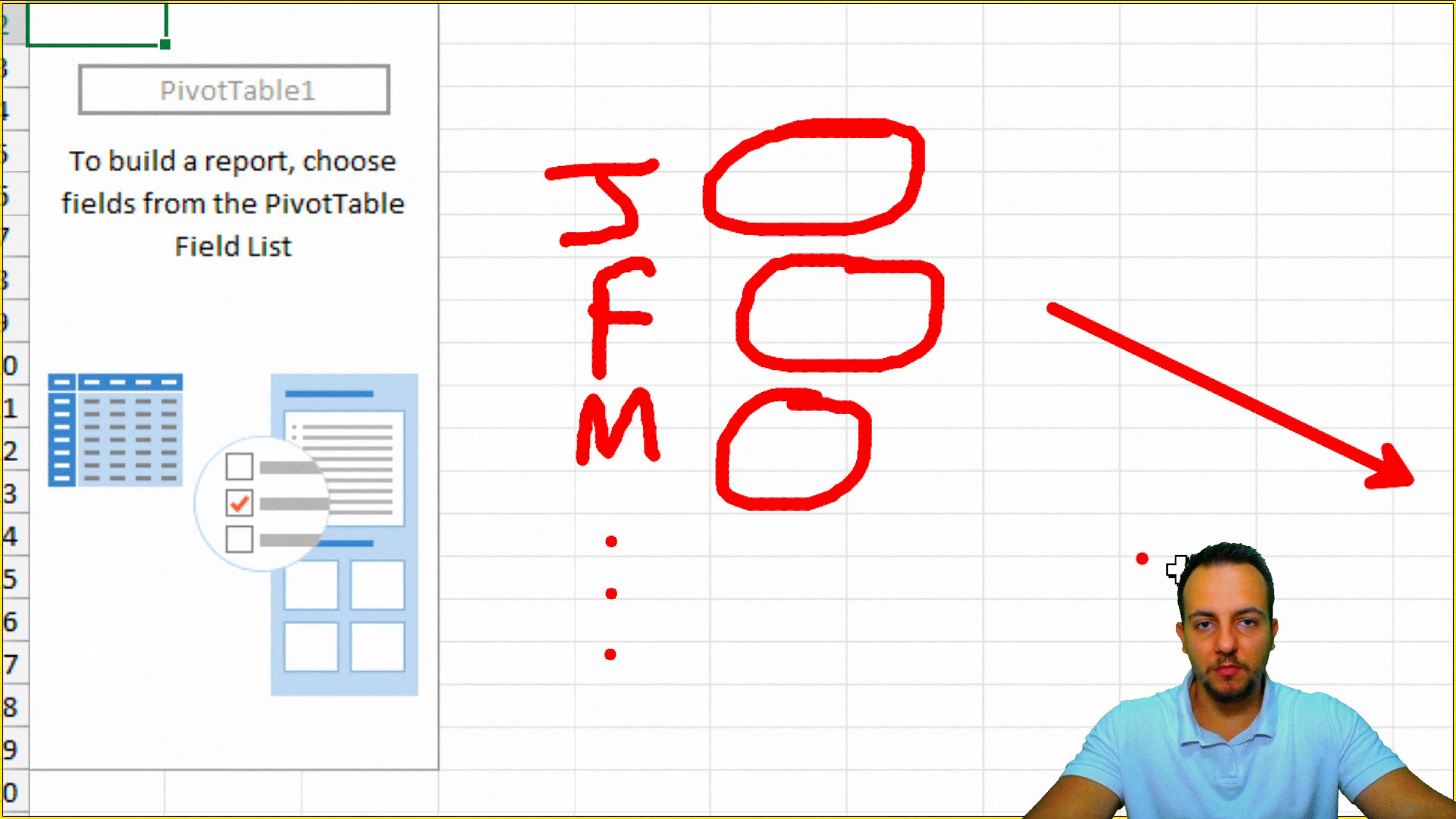
key(Escape)
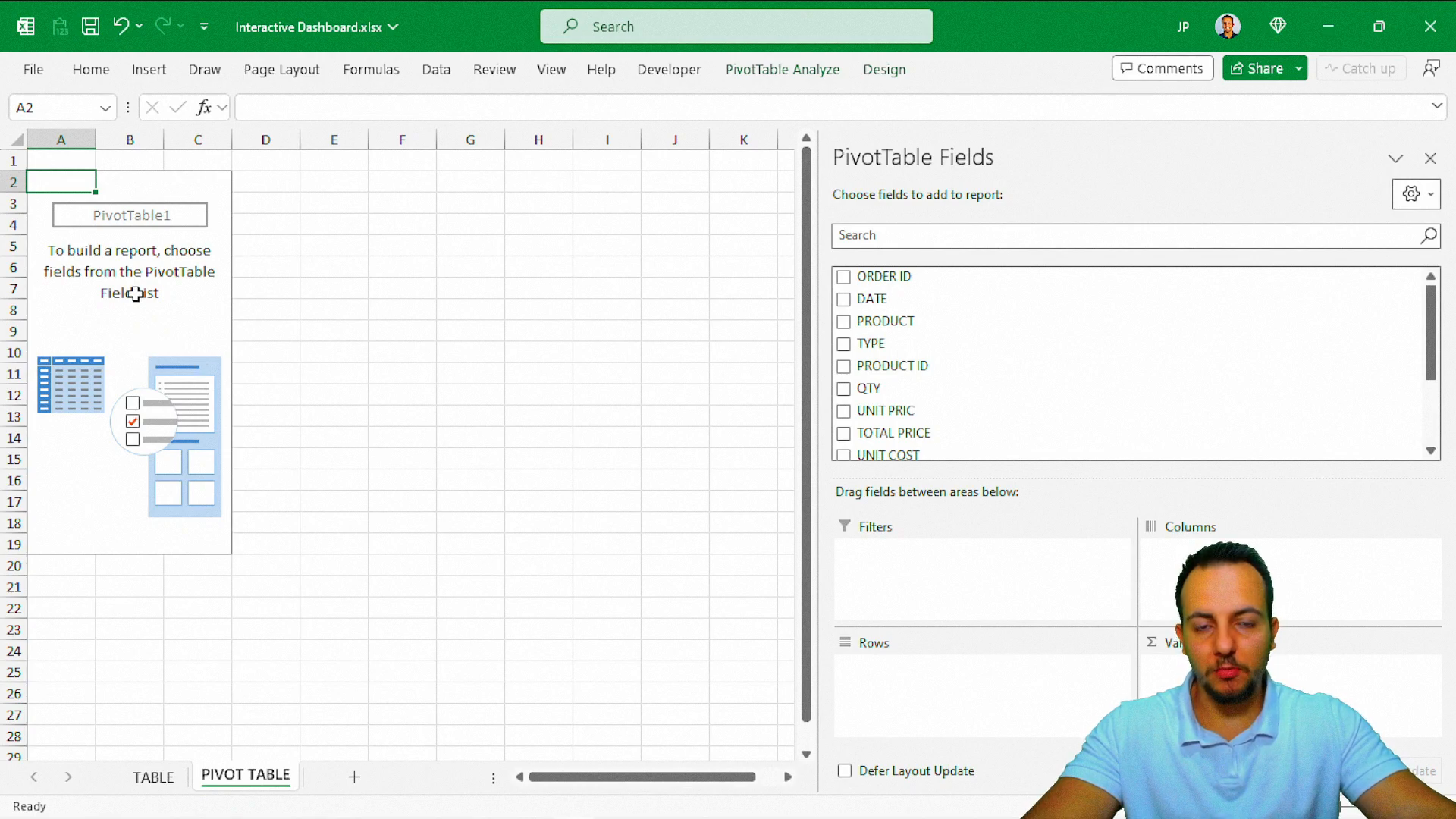
Review the TOTAL PRICE and PRODUCT columns of the sales data on the TABLE sheet.
click(153, 777)
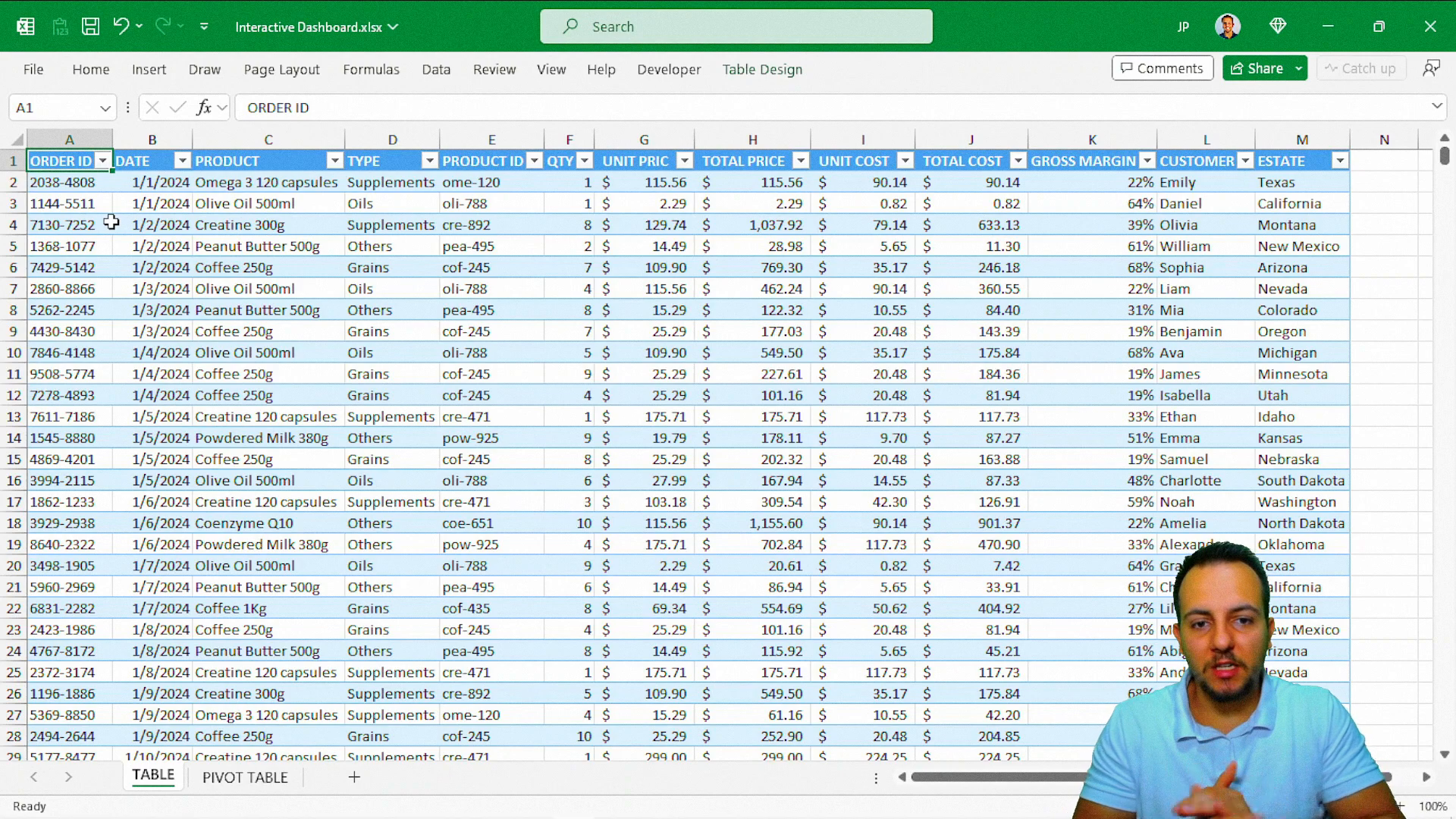
key(ctrl+2)
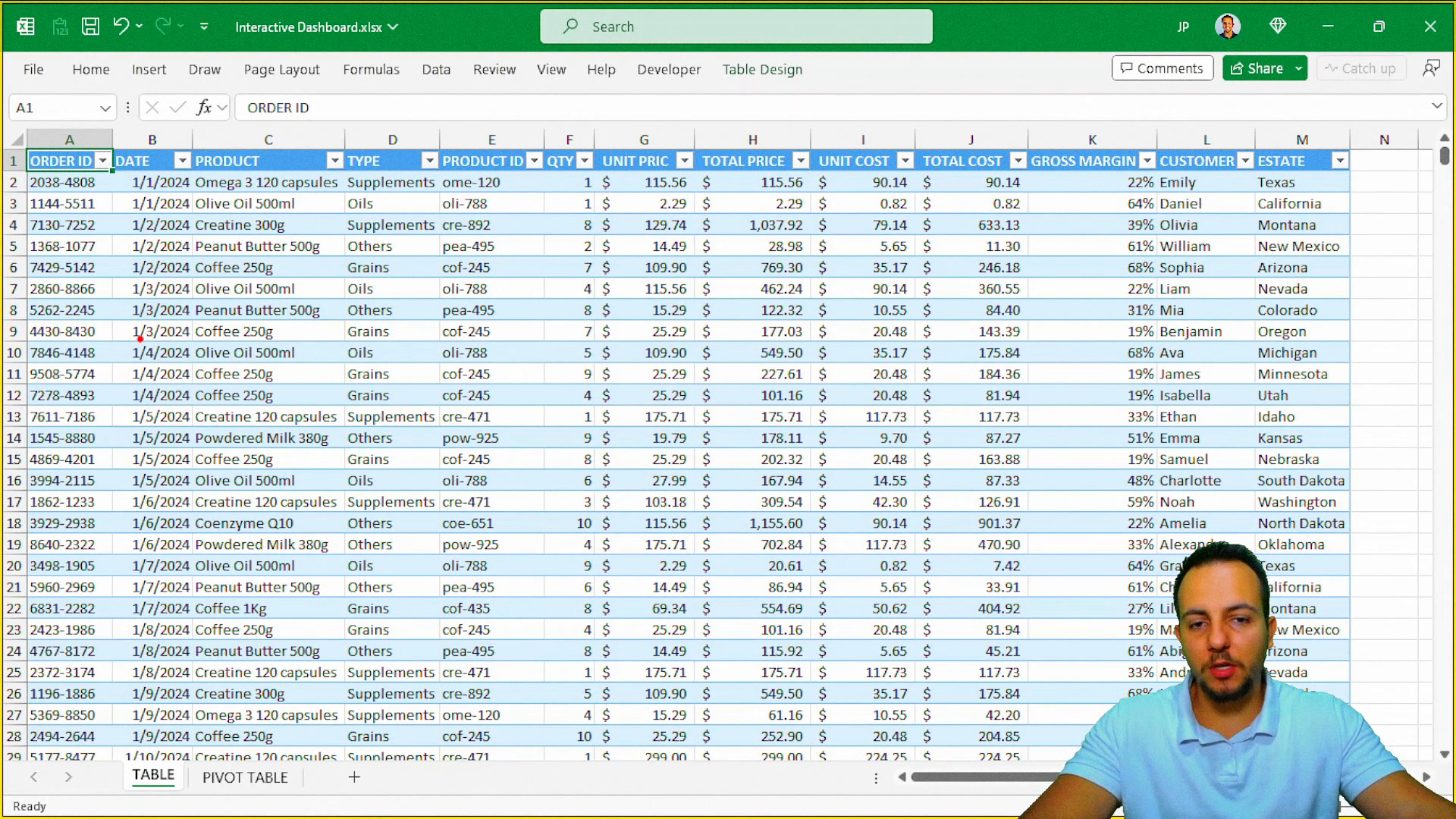
mouse_move(696, 114)
mouse_down()
mouse_move(817, 660)
mouse_move(816, 781)
mouse_up()
drag(853, 110, 1035, 74)
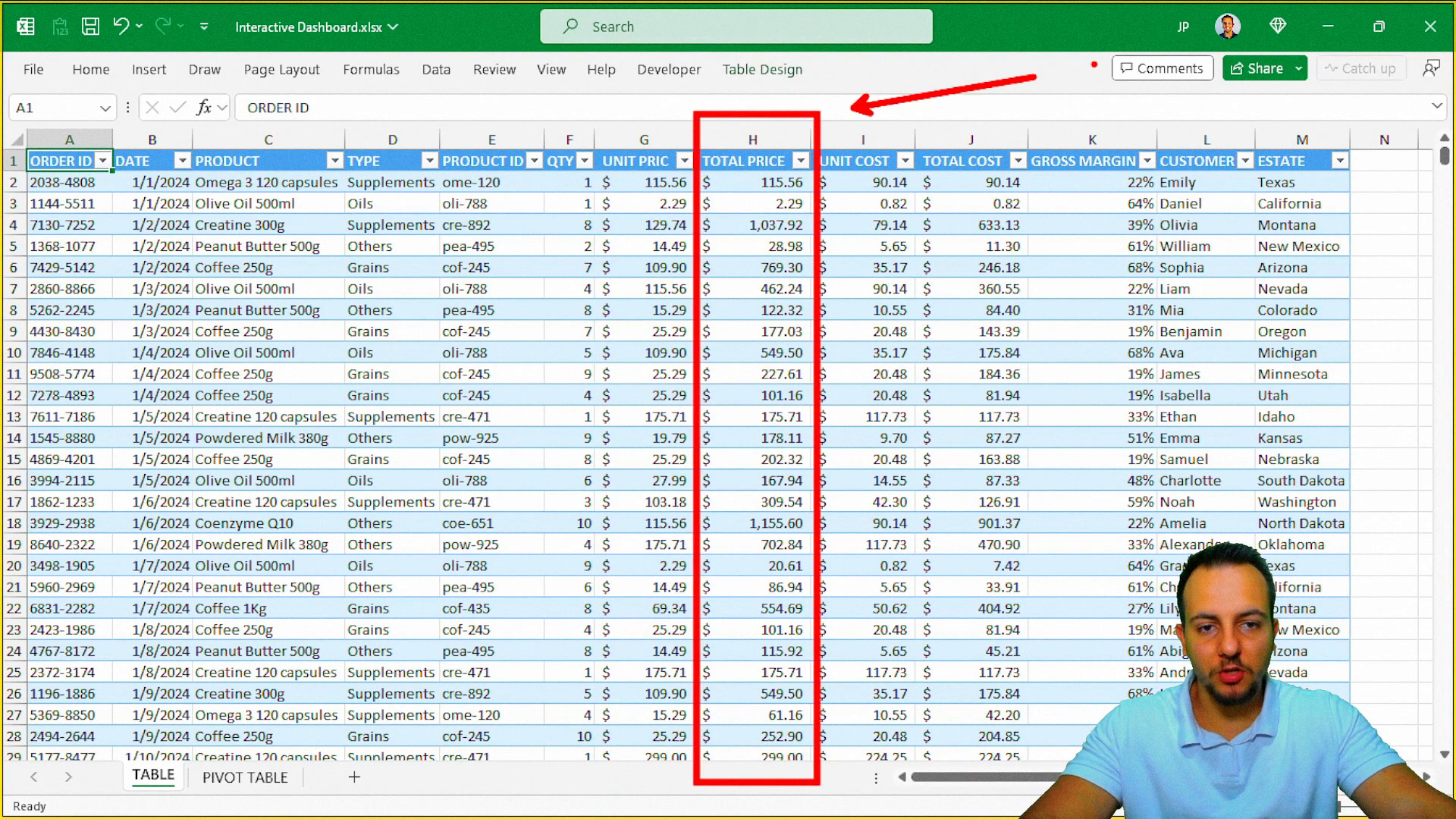
key(ctrl+z)
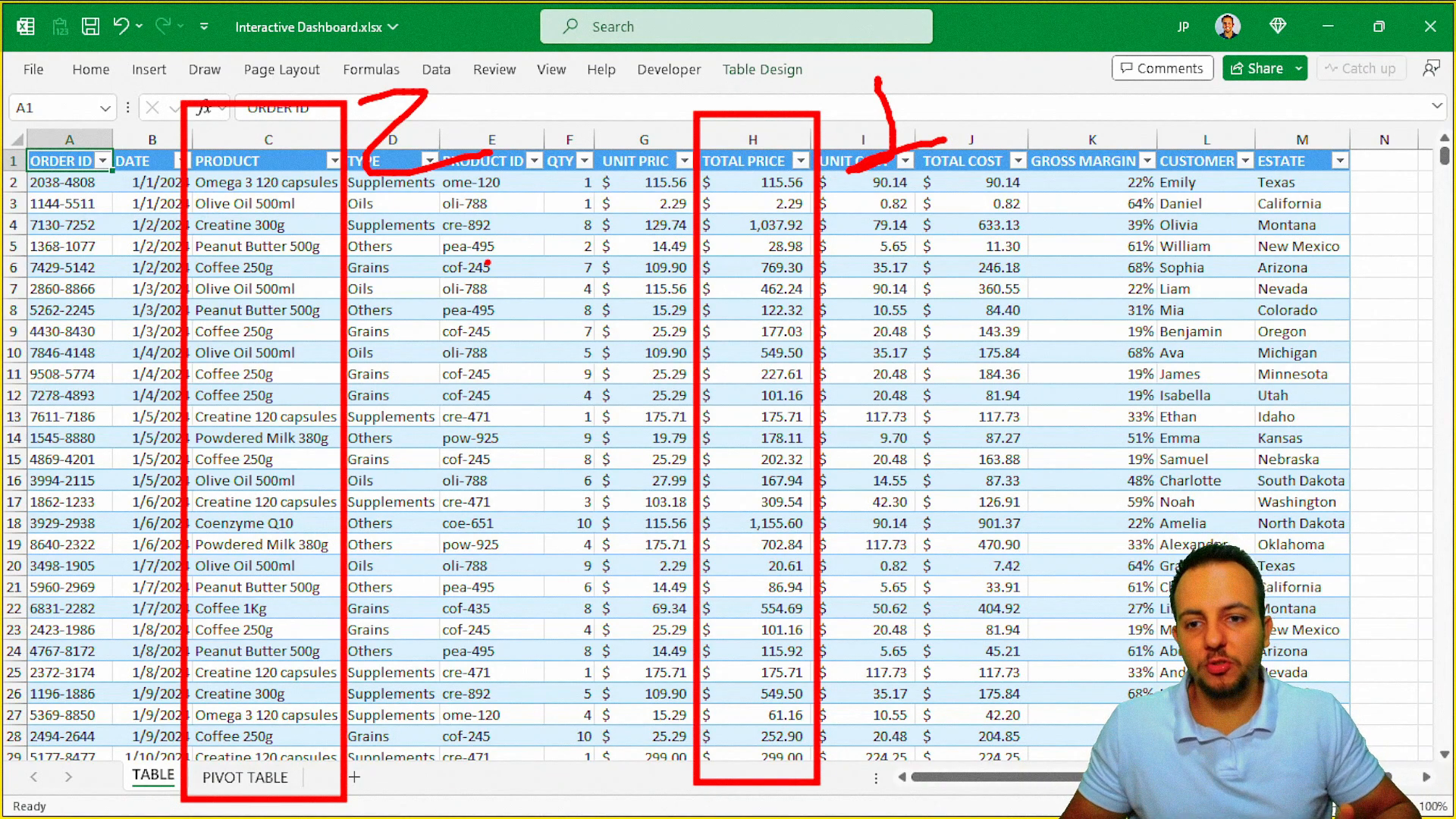
key(Escape)
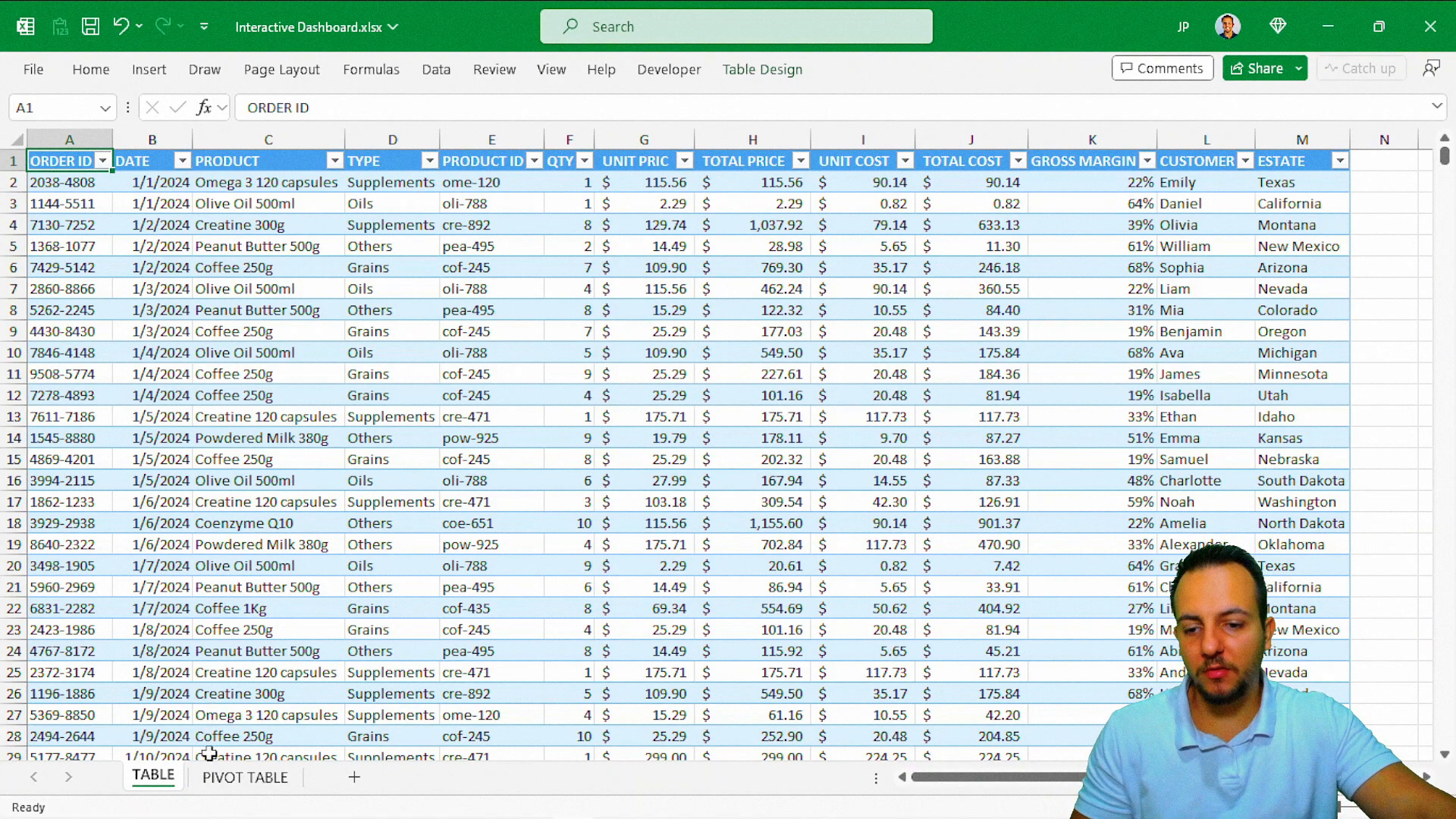
Add the TOTAL PRICE field to the Values area of the pivot table on the PIVOT TABLE sheet.
click(235, 778)
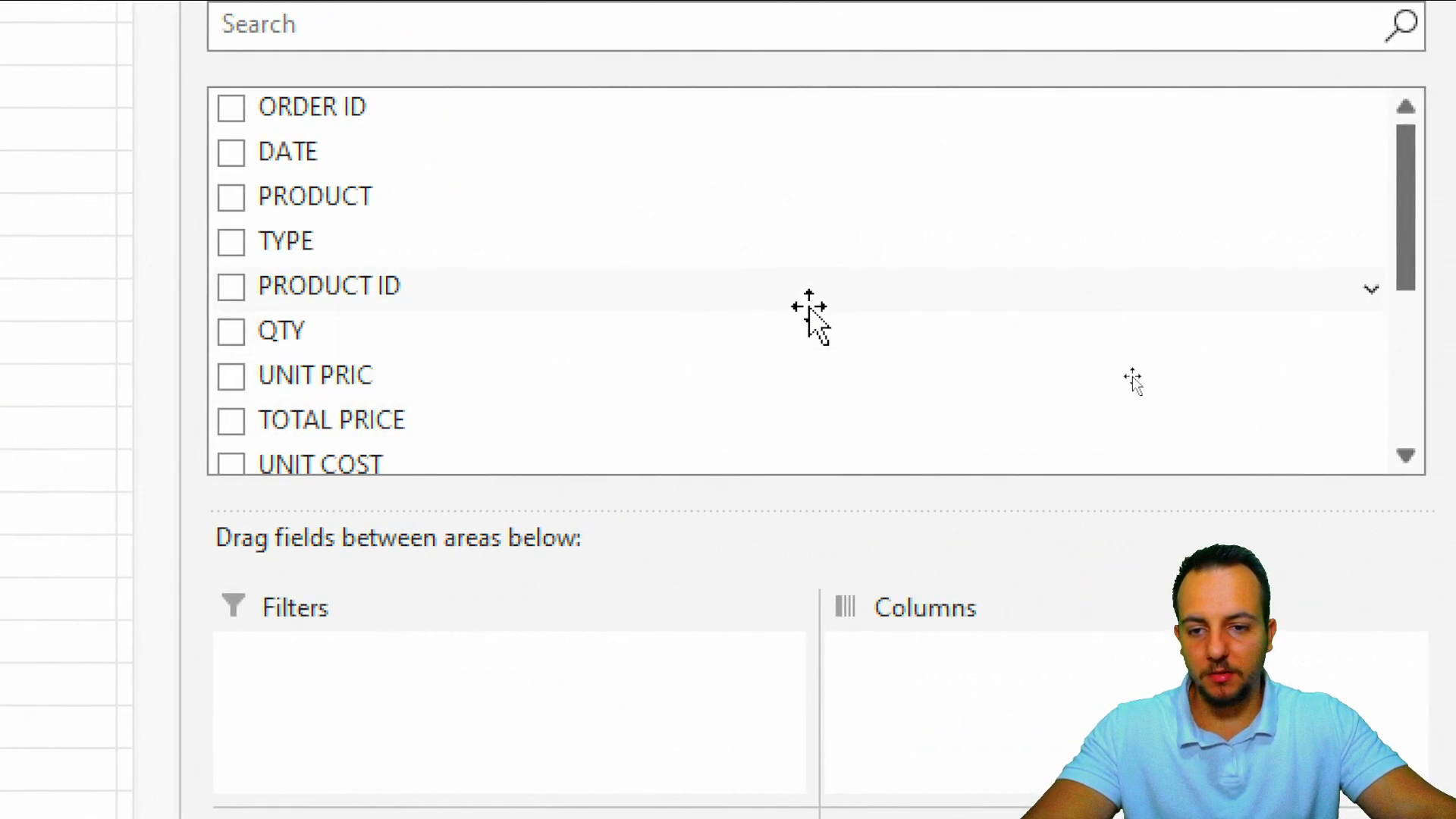
scroll(1132, 372, down, 3)
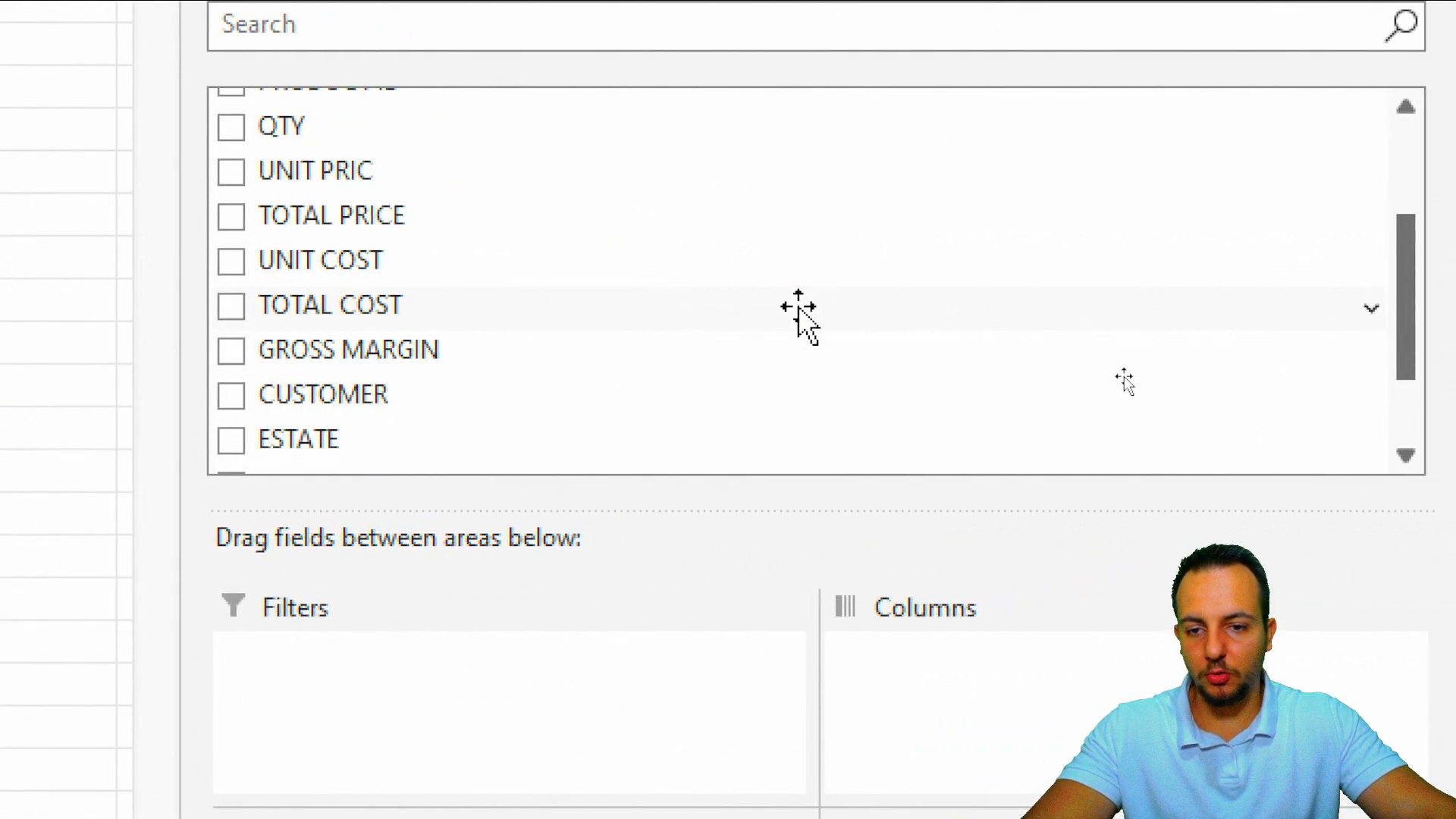
scroll(433, 218, up, 2)
drag(319, 222, 1045, 818)
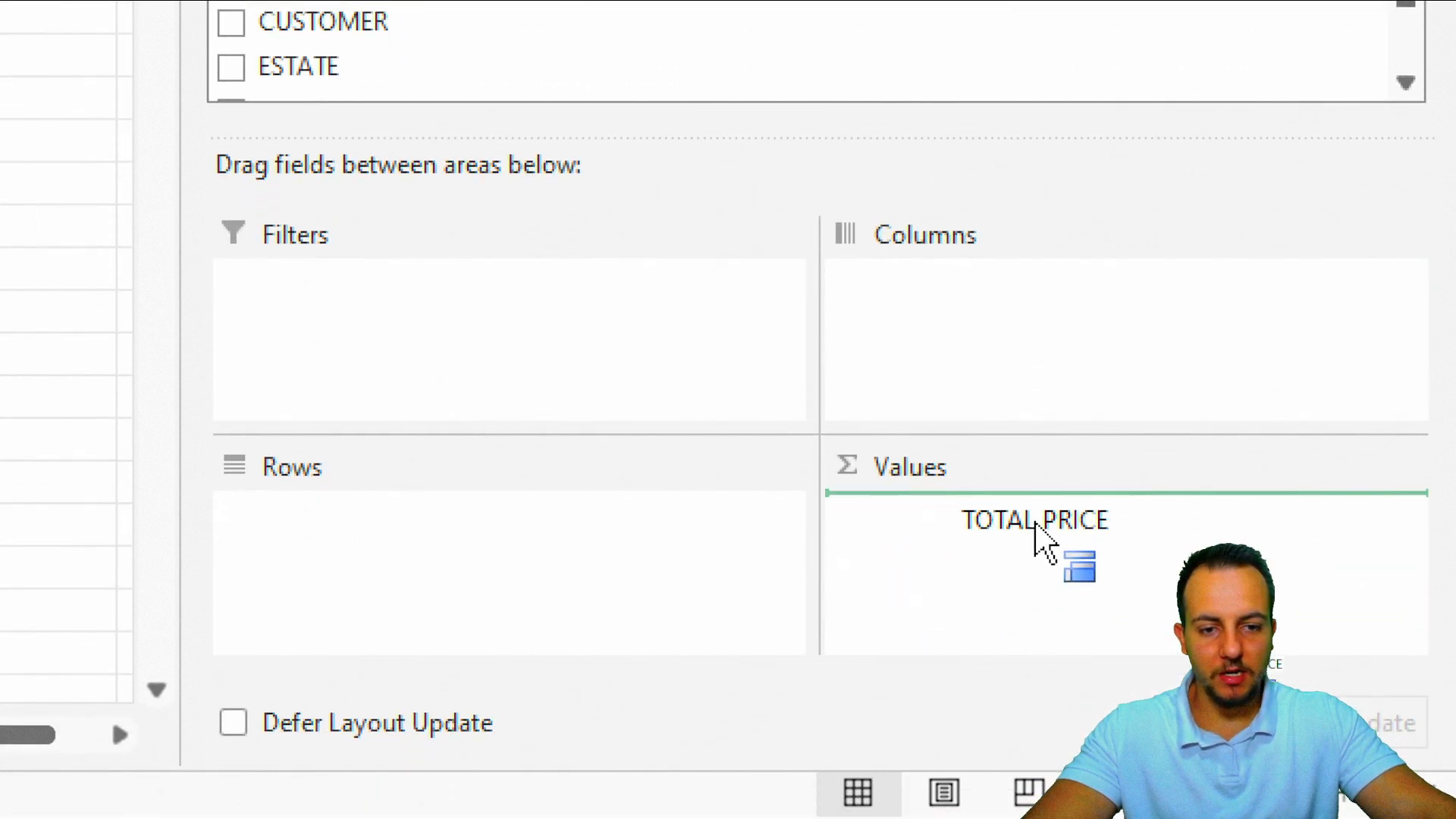
drag(1035, 521, 951, 544)
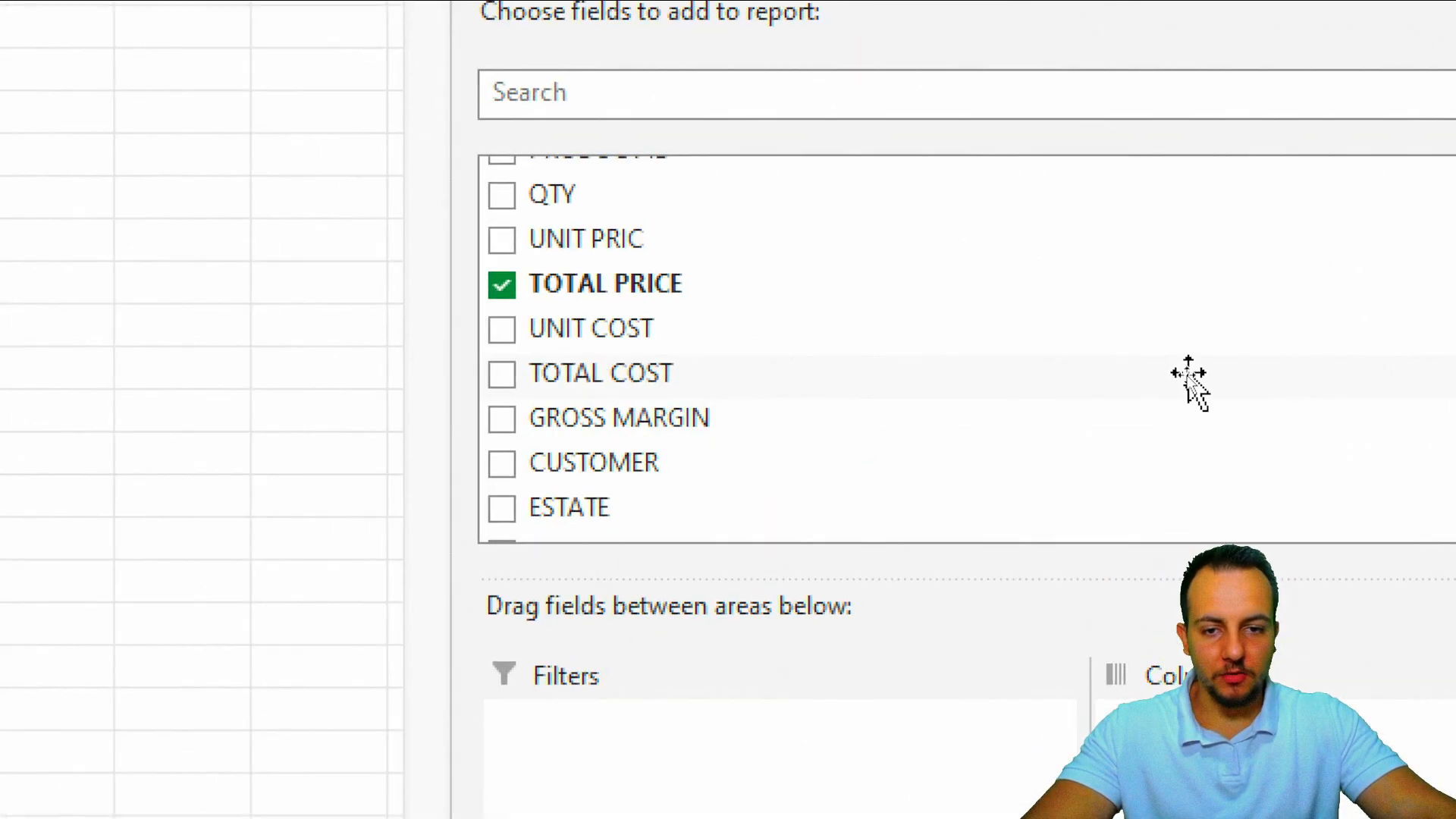
Add the DATE field to the Rows area of the pivot table.
scroll(1188, 381, up, 2)
drag(551, 227, 597, 603)
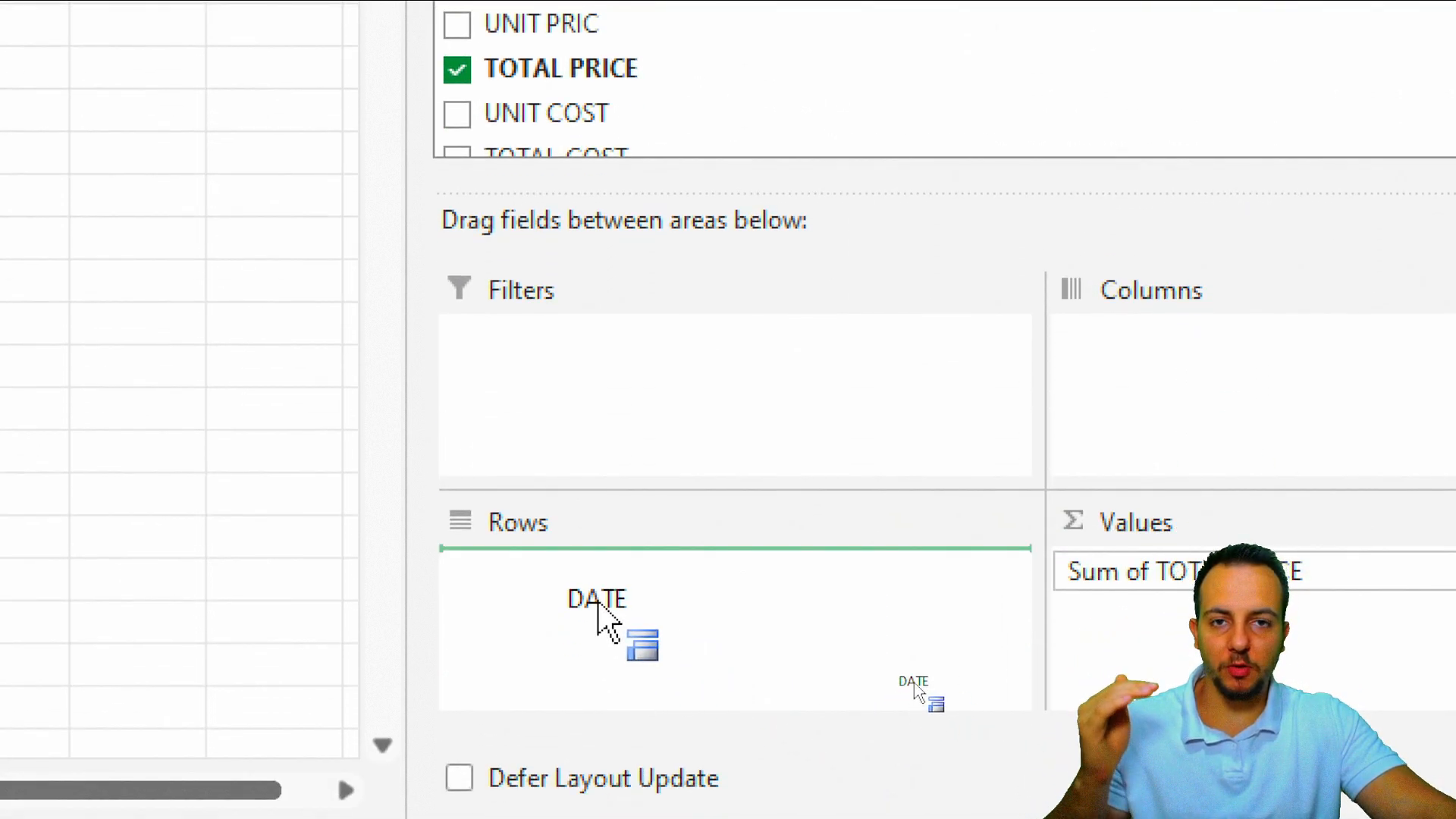
mouse_move(597, 603)
mouse_down()
mouse_move(597, 617)
mouse_move(597, 595)
mouse_up()
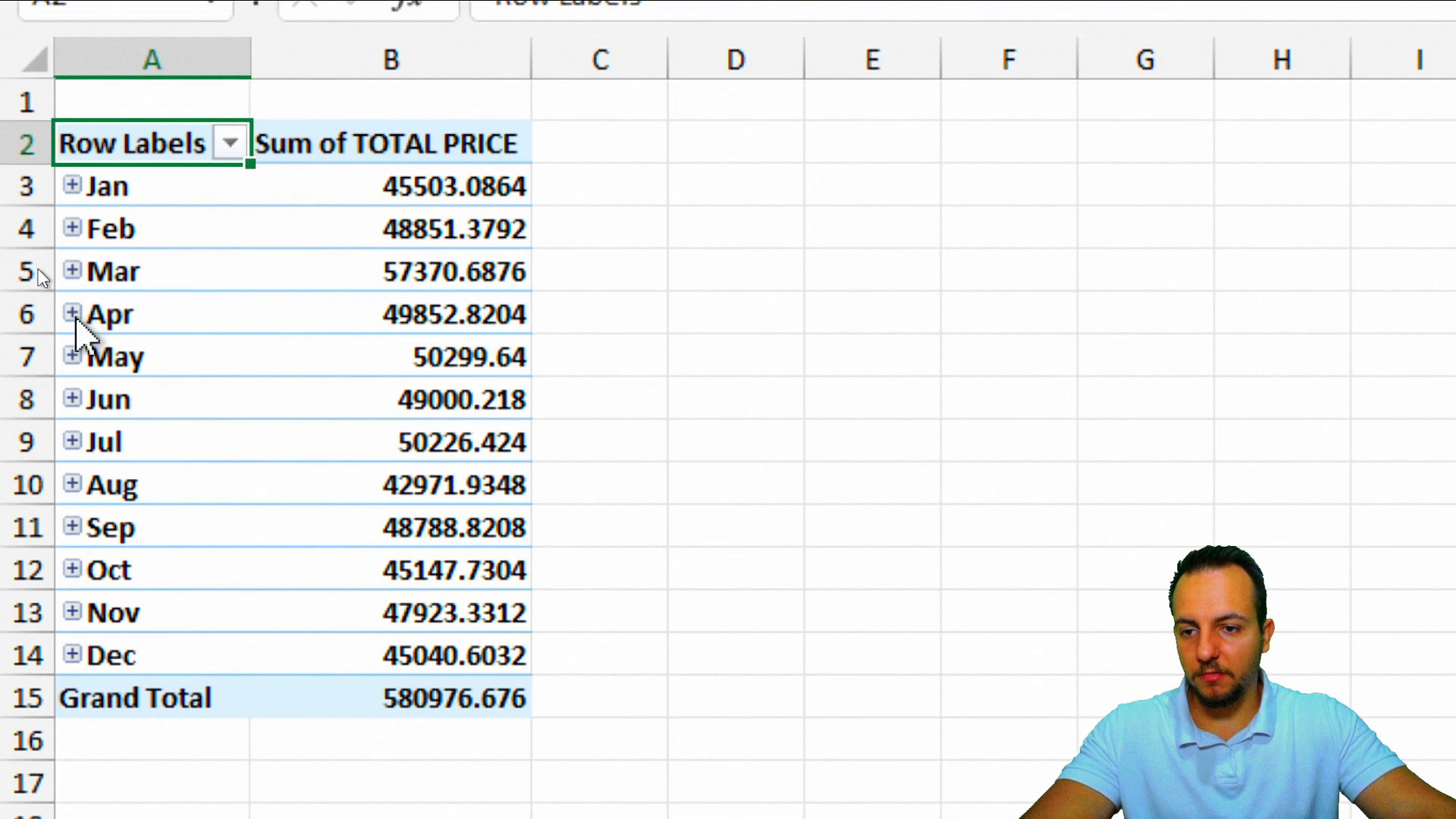
Expand and collapse the Apr row of the pivot table to examine its daily sales breakdown.
click(73, 313)
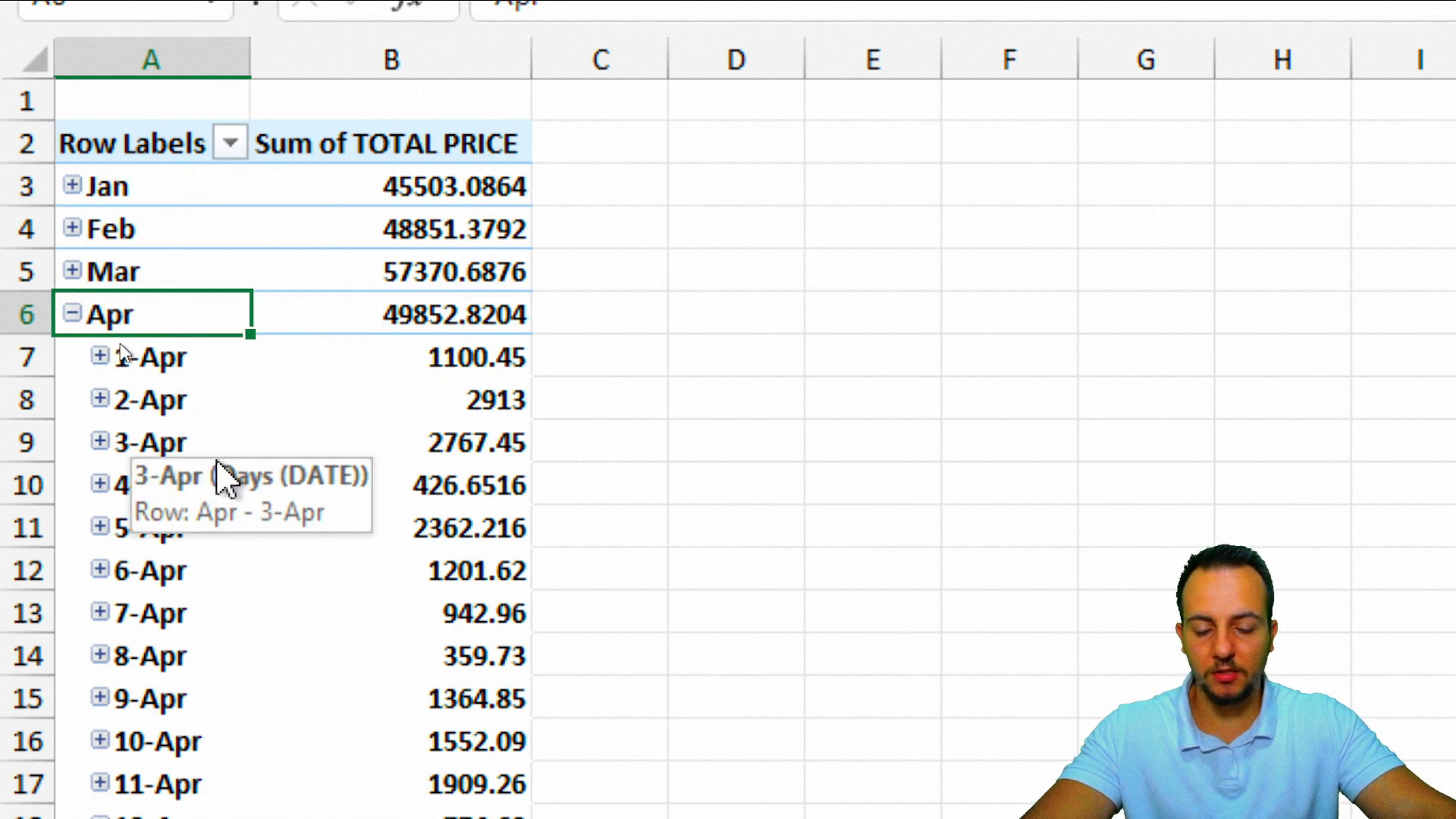
click(72, 313)
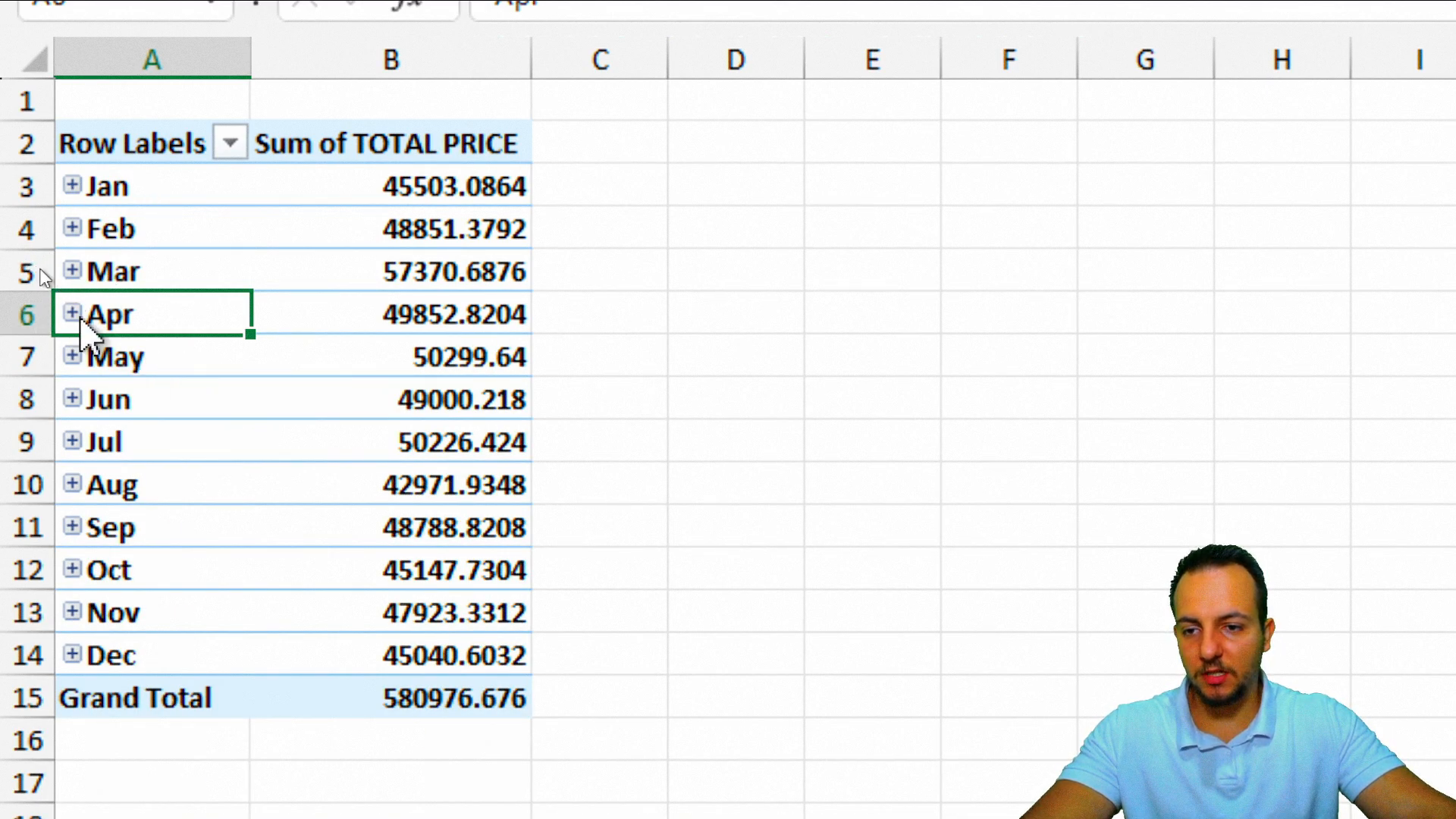
click(72, 313)
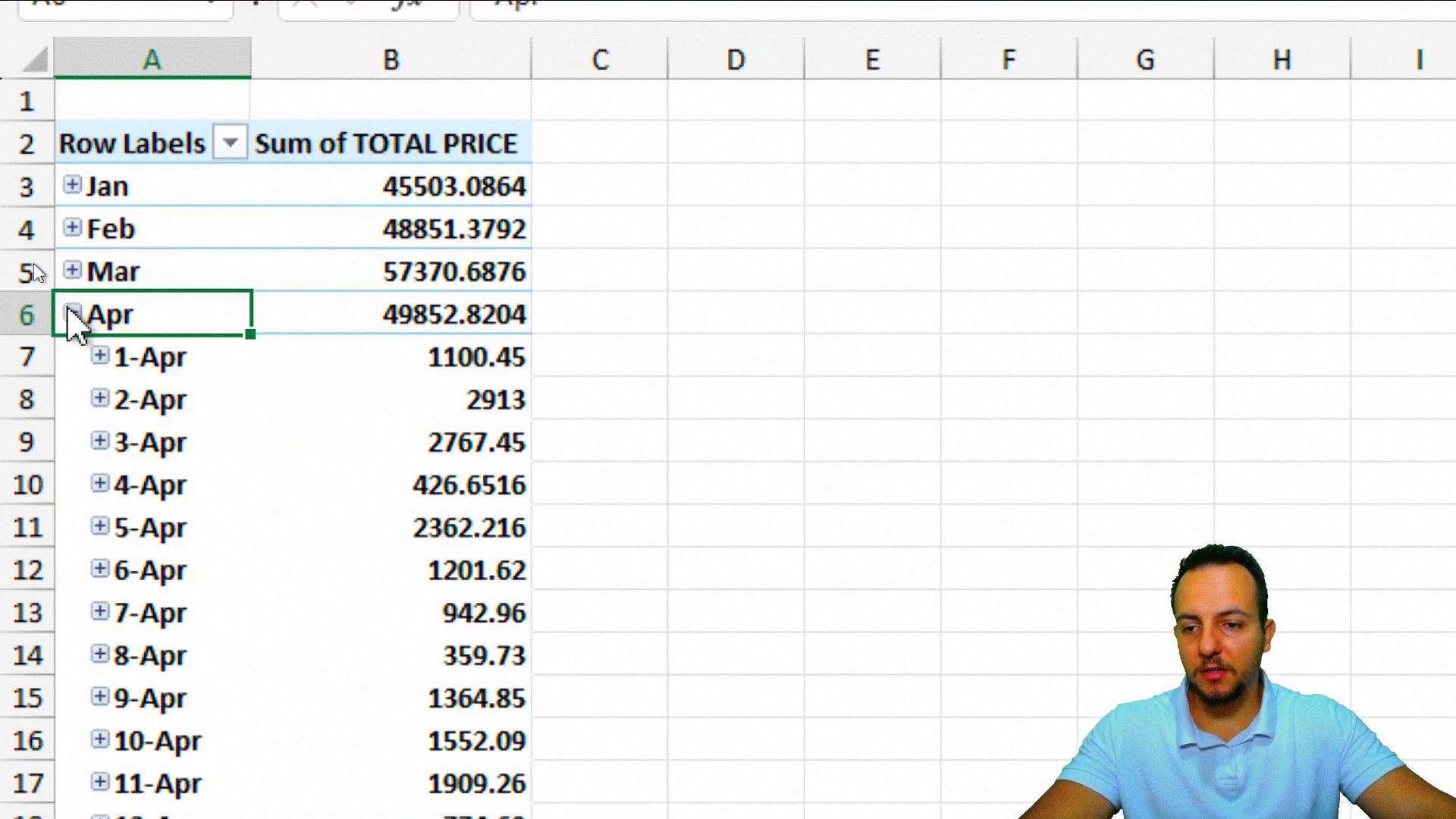
Collapse the Apr row of the pivot table.
click(72, 313)
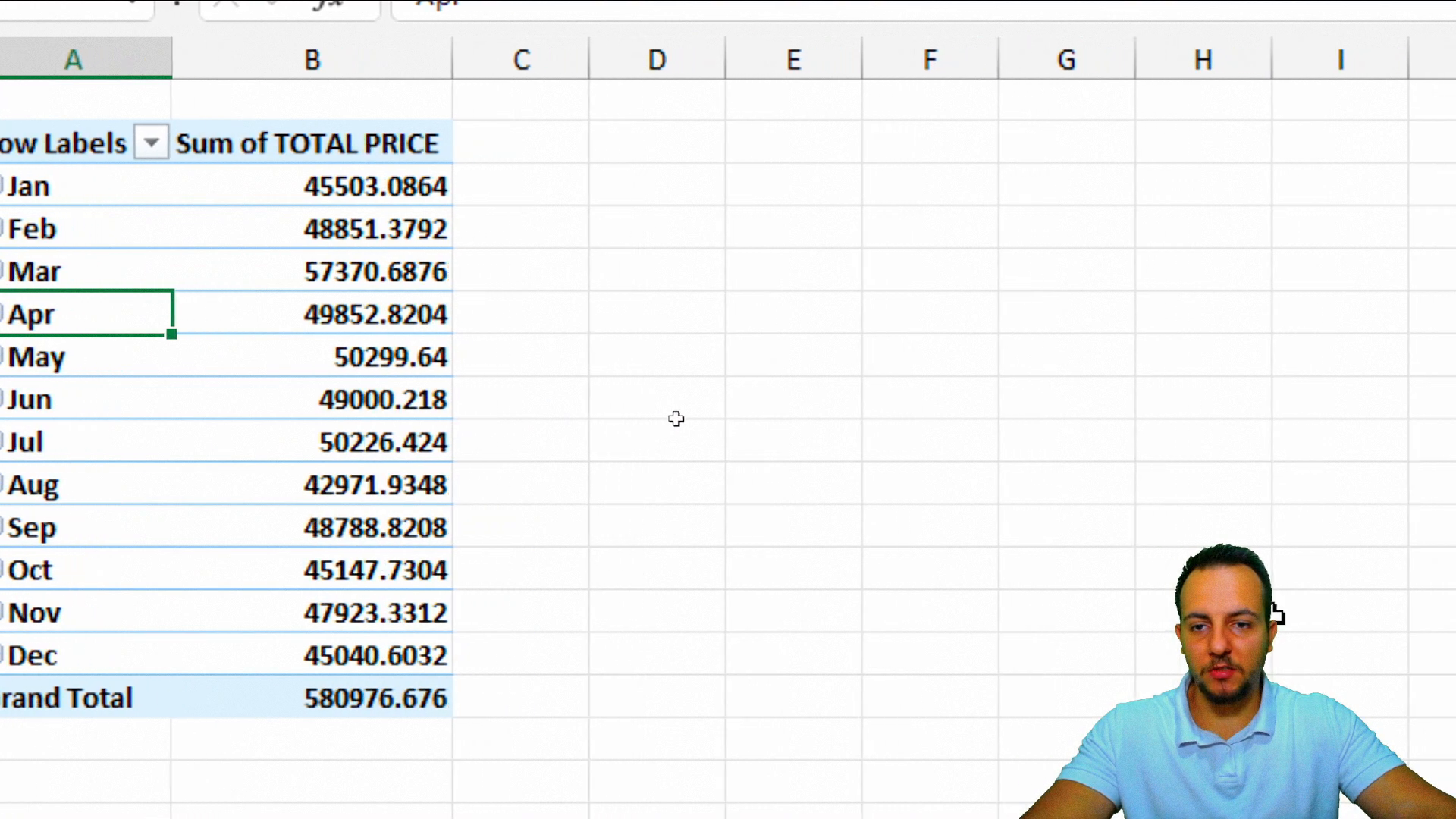
key(ctrl+2)
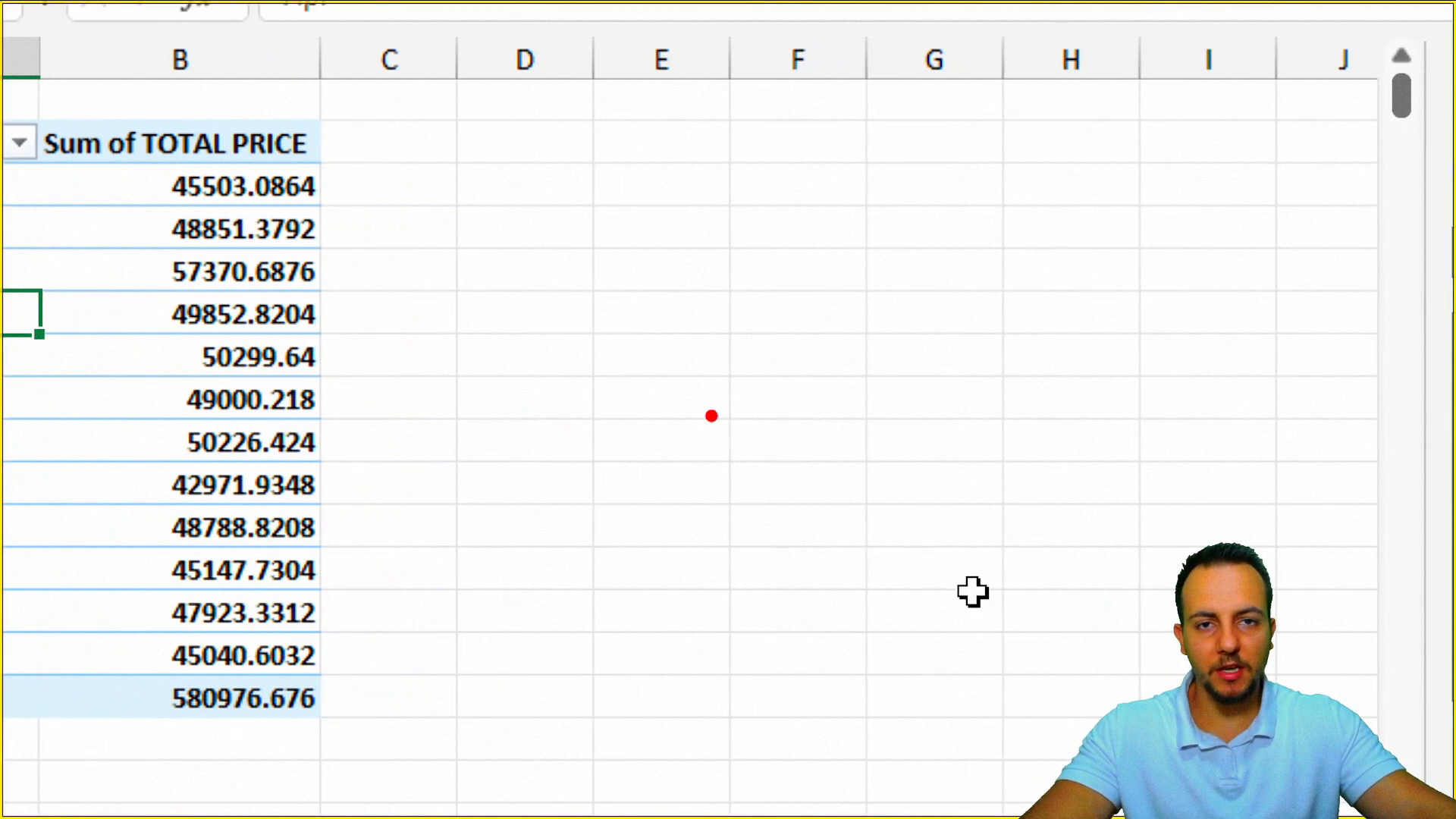
mouse_move(409, 171)
mouse_down()
mouse_move(594, 299)
mouse_move(789, 611)
mouse_move(793, 652)
mouse_up()
drag(426, 230, 615, 352)
drag(623, 225, 765, 352)
drag(435, 373, 605, 489)
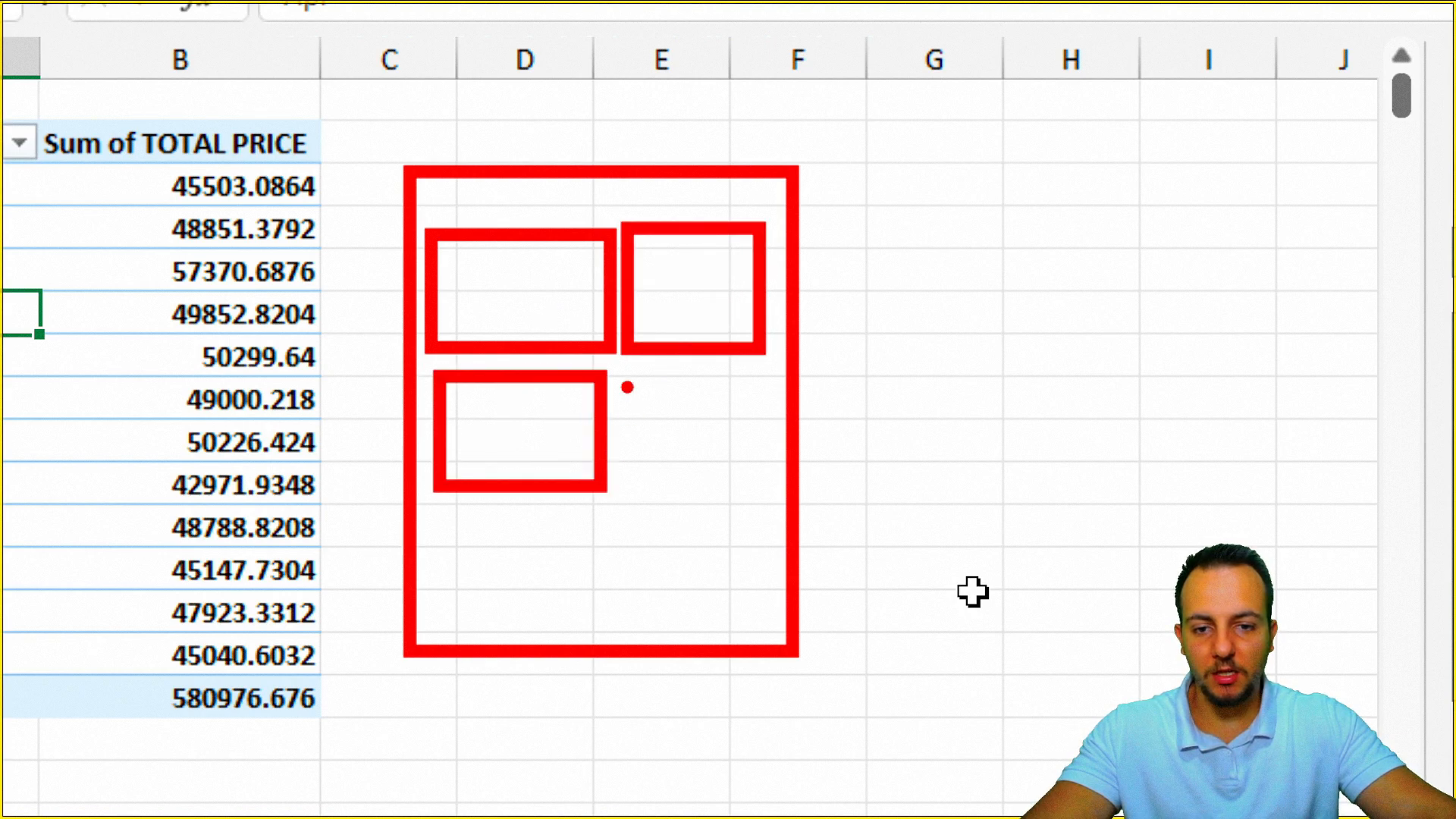
drag(624, 382, 738, 498)
mouse_move(483, 276)
mouse_down()
mouse_move(547, 263)
mouse_move(514, 322)
mouse_up()
drag(673, 262, 724, 239)
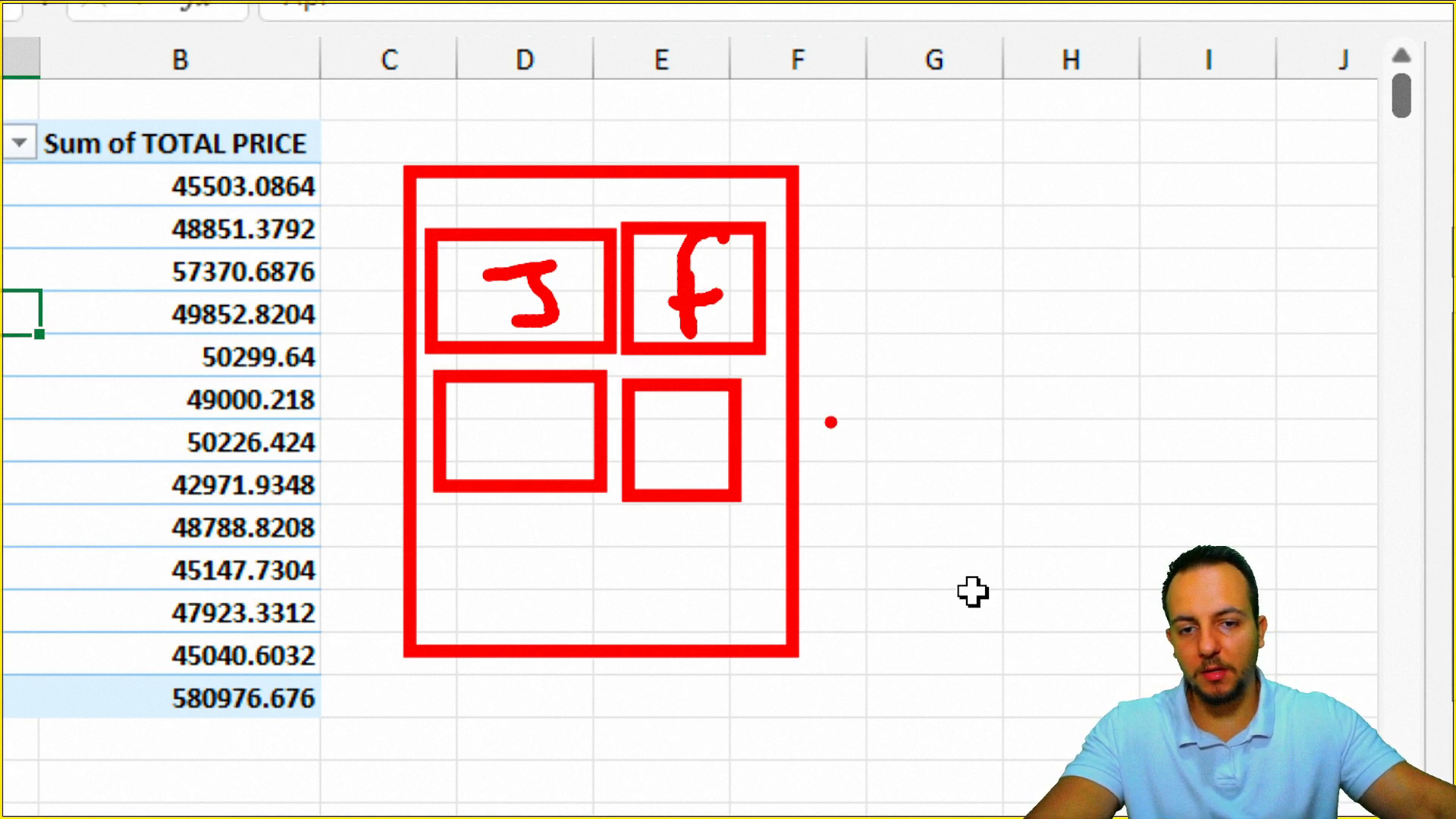
mouse_move(724, 106)
mouse_down()
mouse_move(910, 585)
mouse_move(410, 114)
mouse_up()
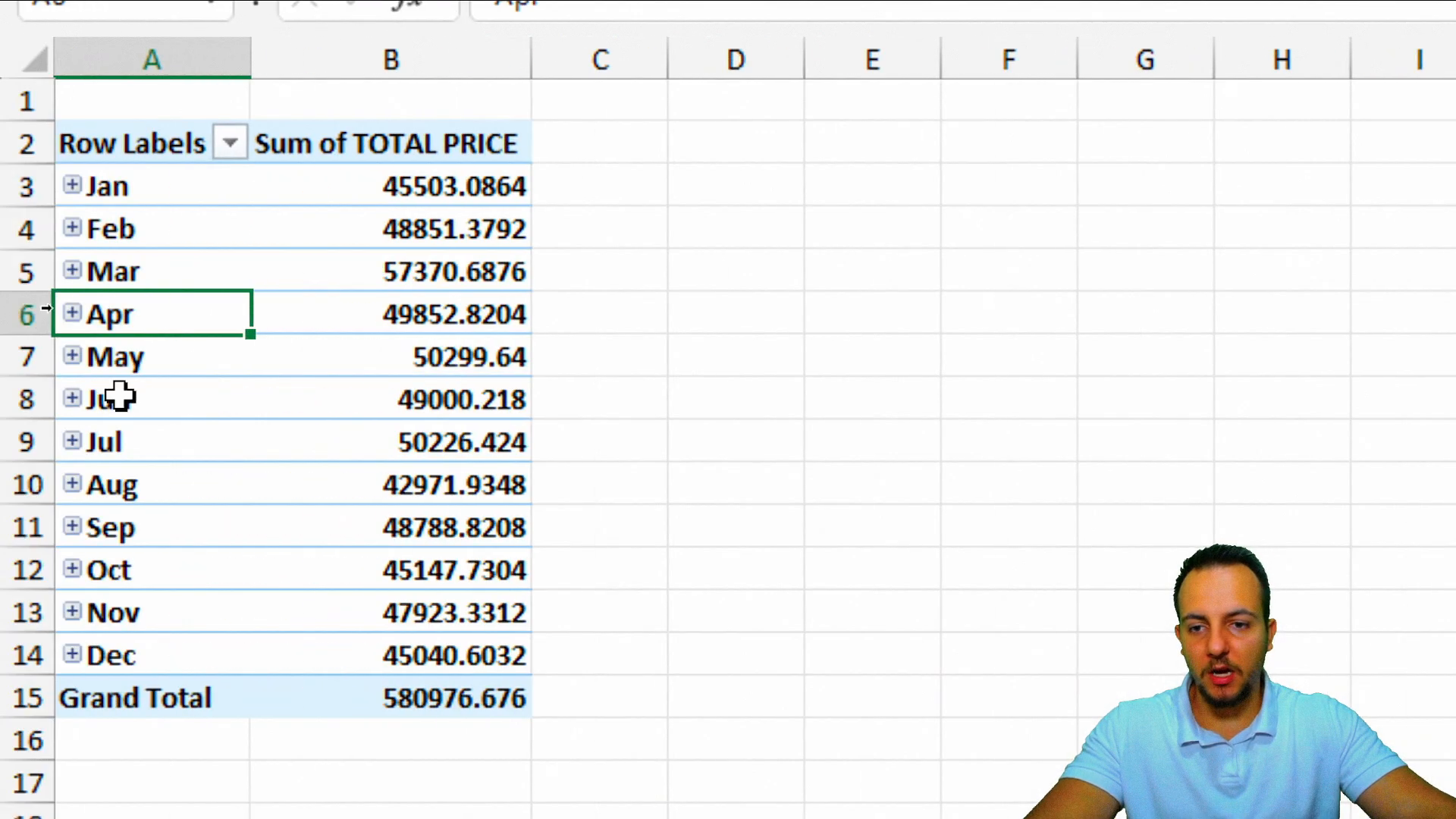
Remove the Months (DATE) and DATE fields from the Rows area of the pivot table, keeping only Days (DATE).
drag(195, 189, 195, 613)
click(199, 370)
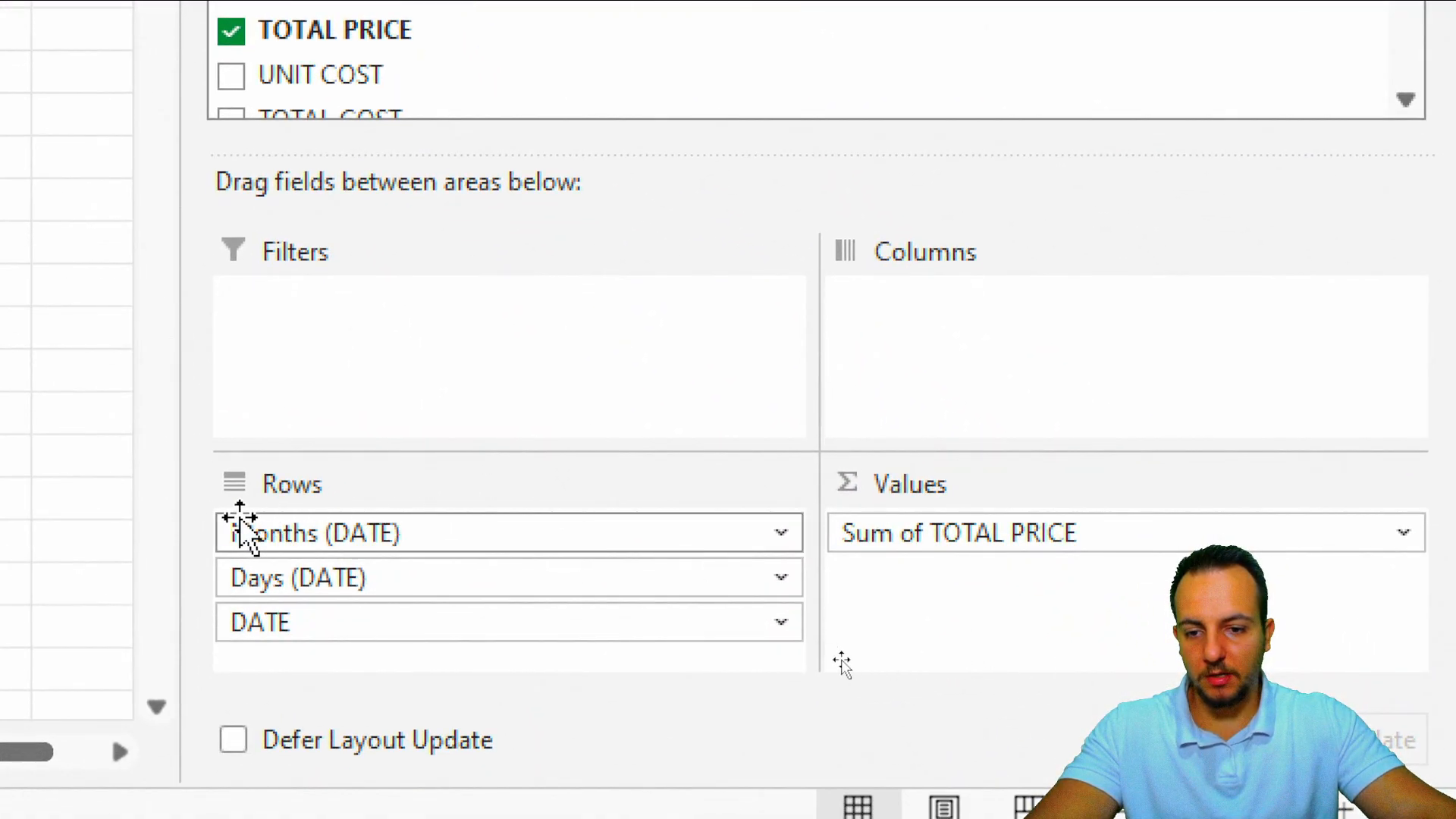
drag(389, 540, 9, 446)
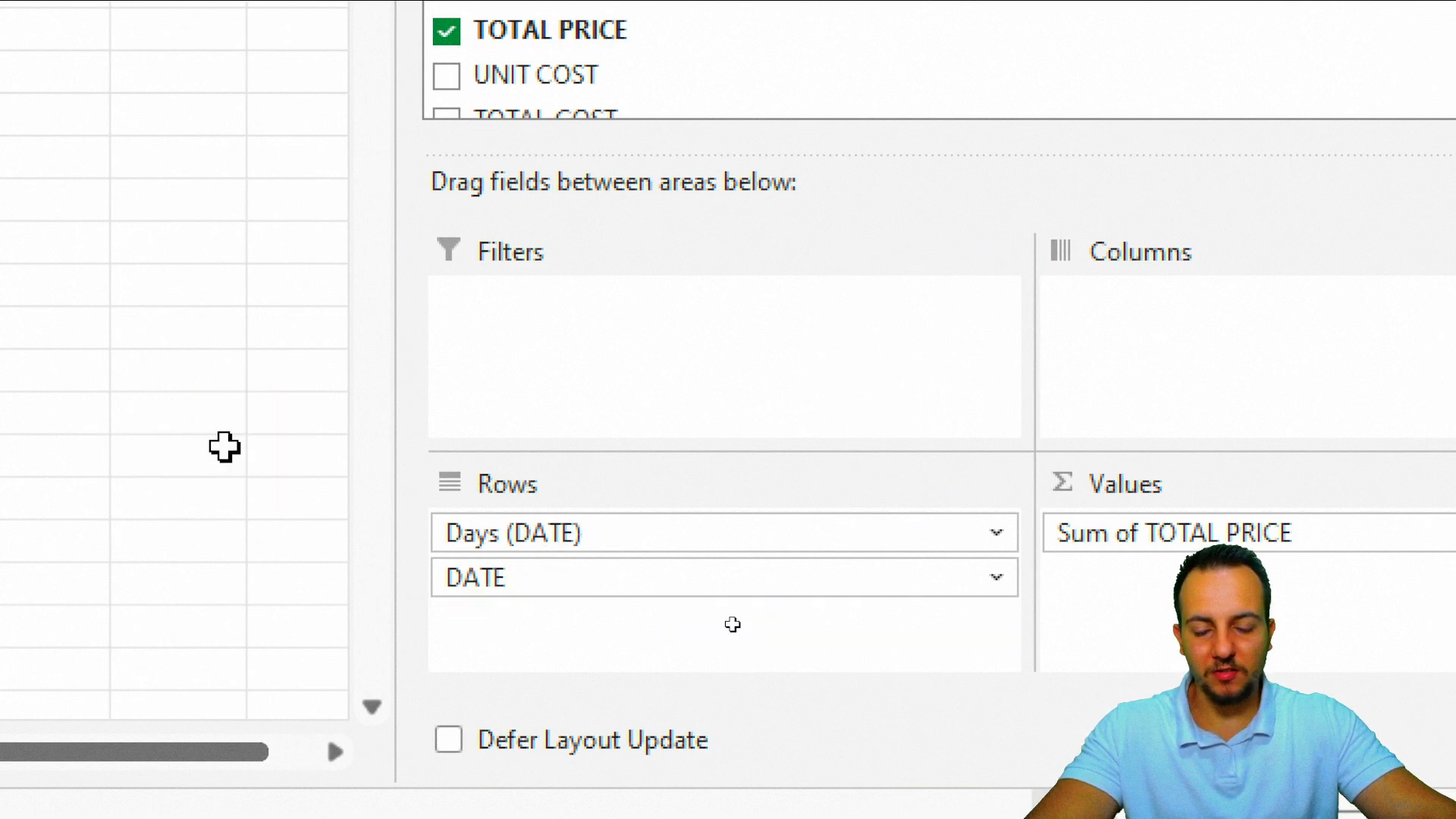
drag(587, 581, 228, 508)
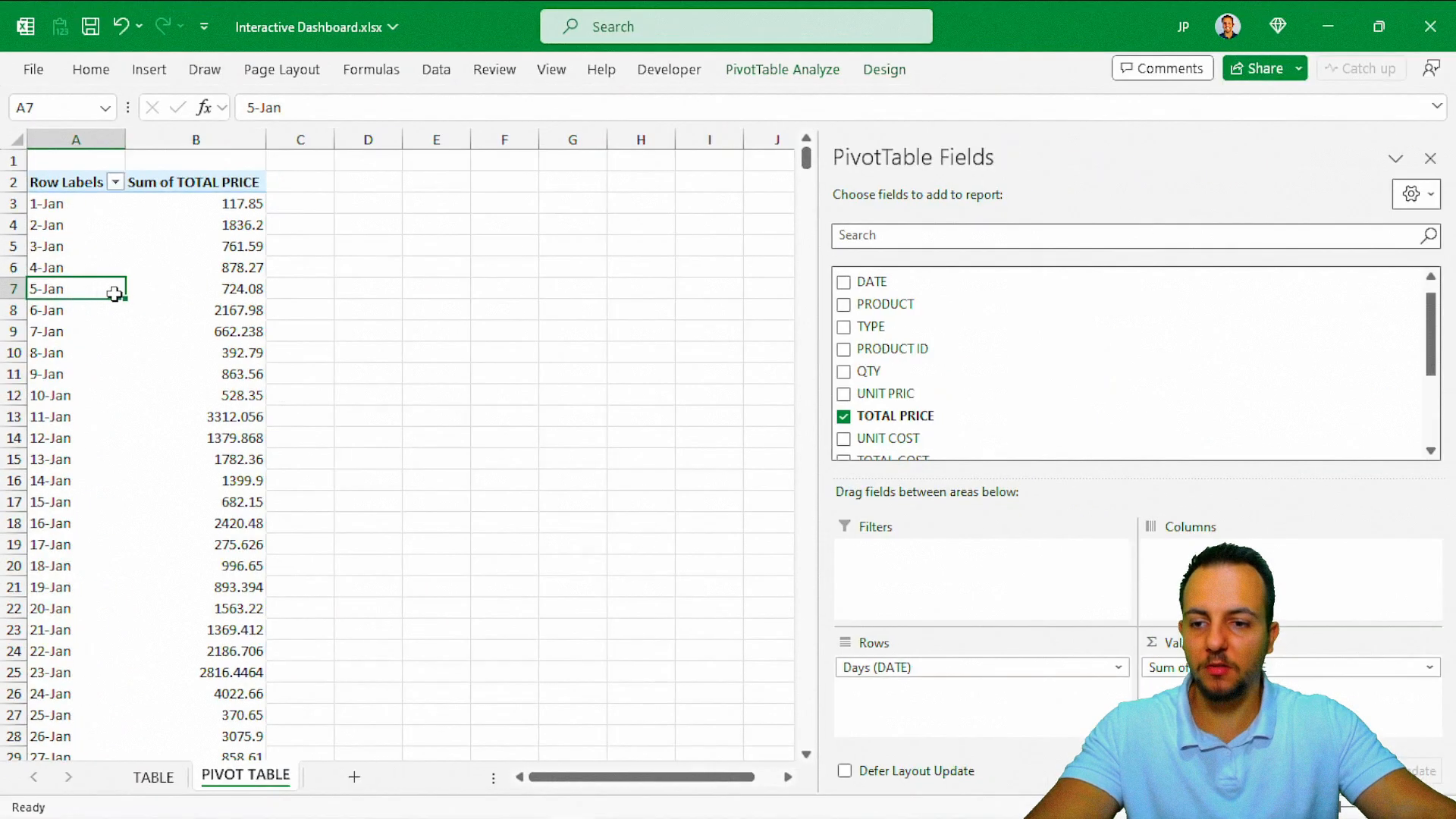
scroll(144, 328, down, 17)
scroll(144, 328, up, 17)
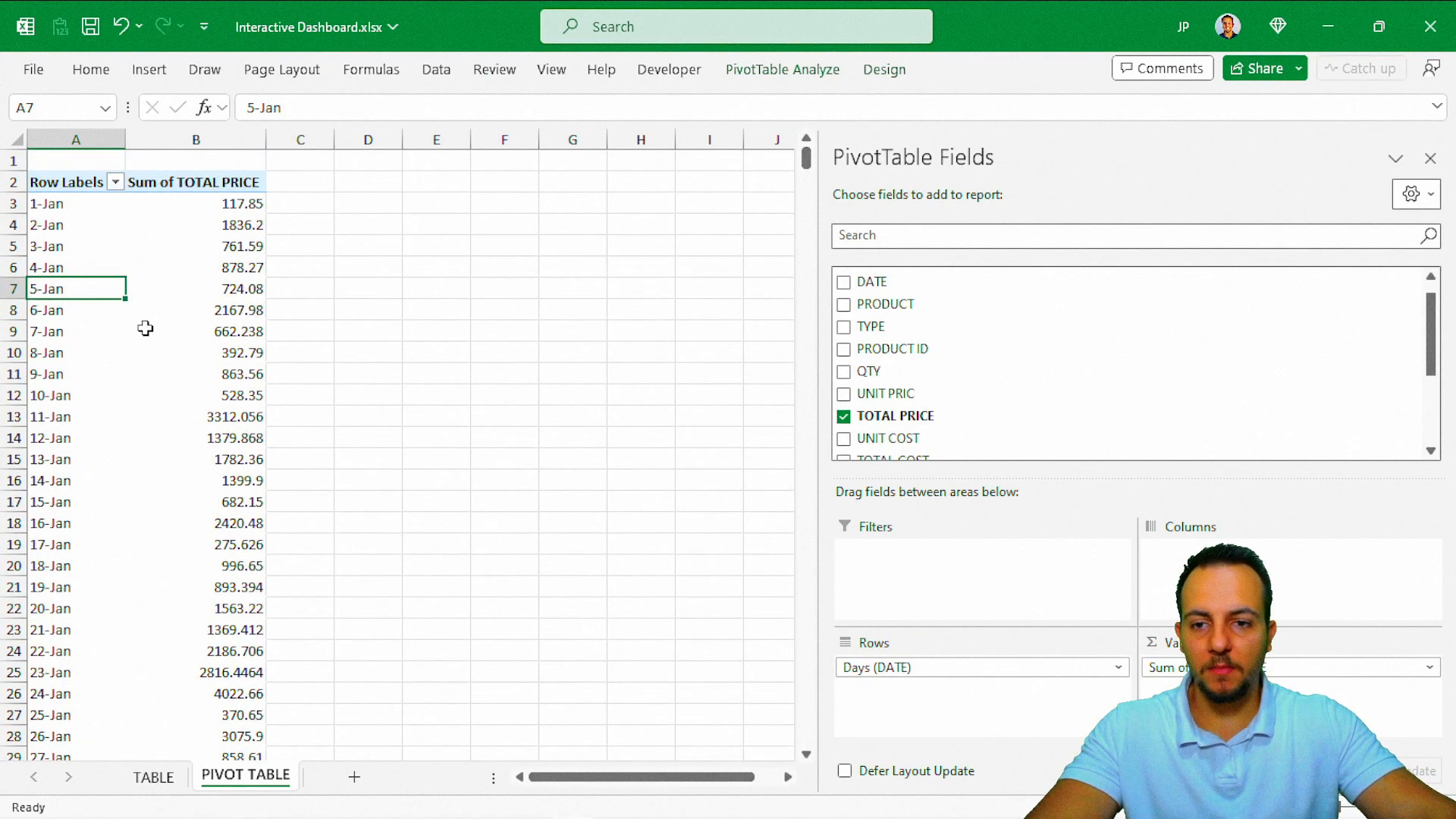
click(385, 285)
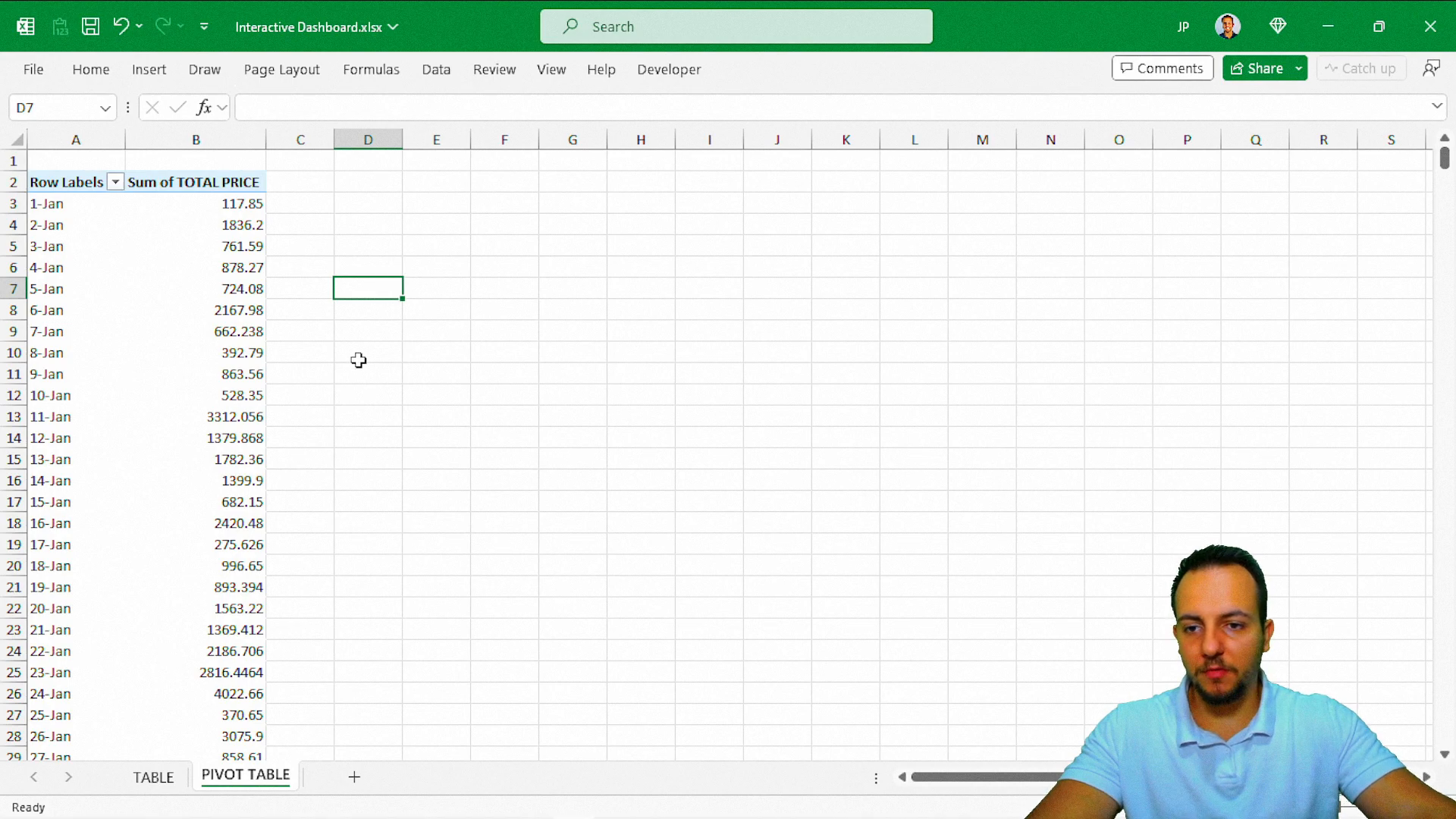
Go to the TABLE sheet and save the workbook.
click(153, 777)
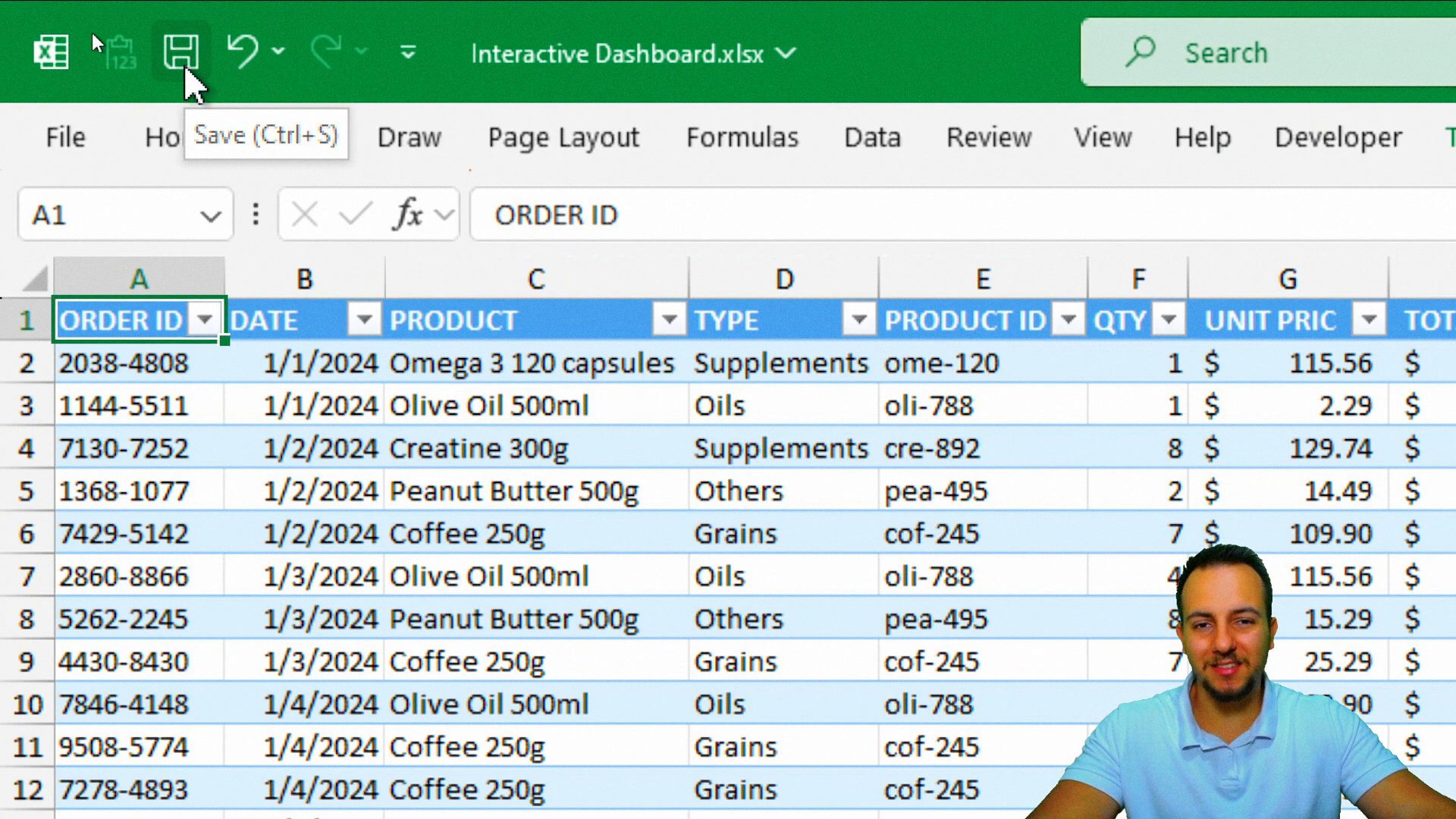
click(182, 69)
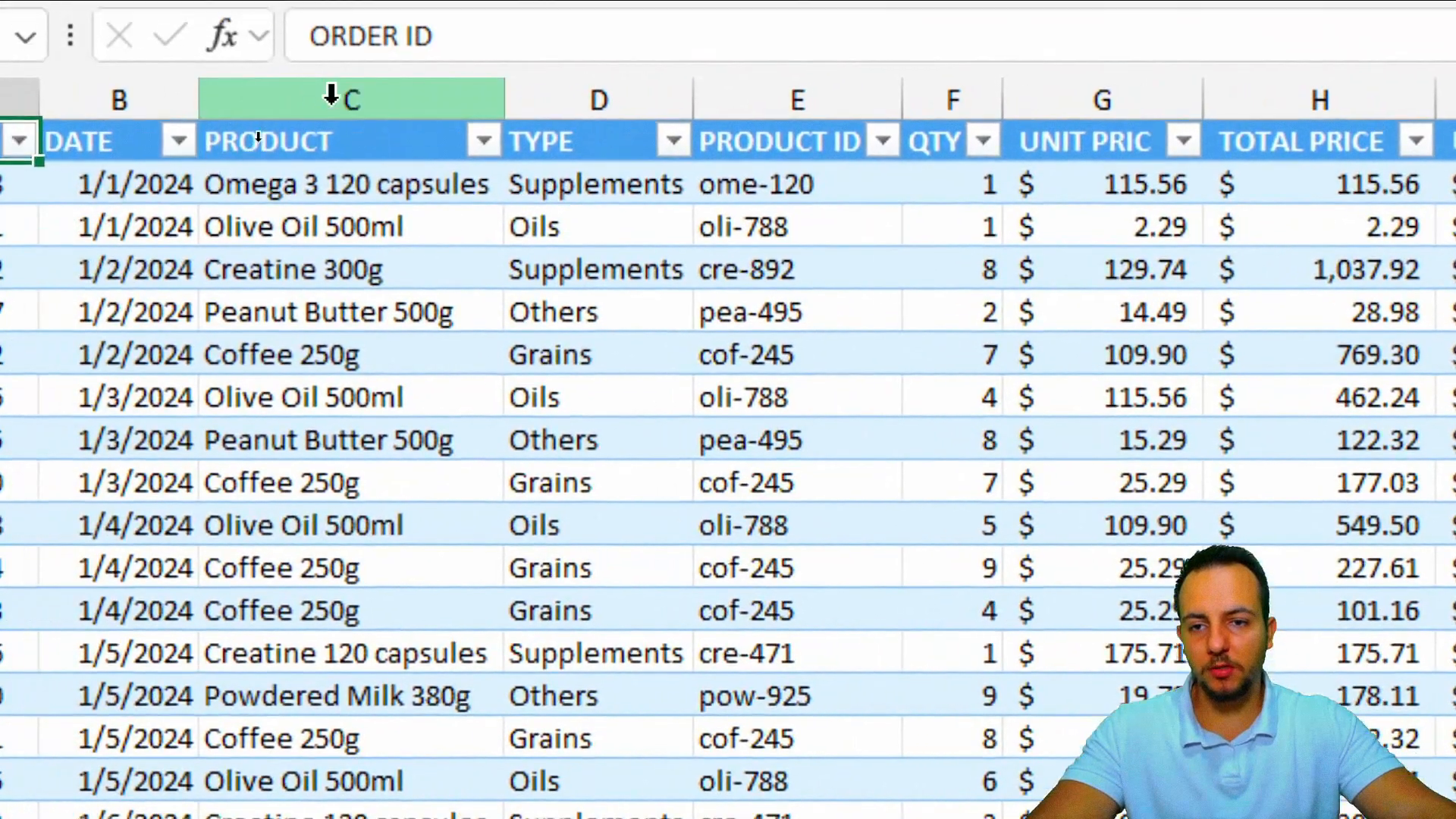
Create a second pivot table from Table1 on the existing PIVOT TABLE sheet, placed at cell D2.
click(258, 139)
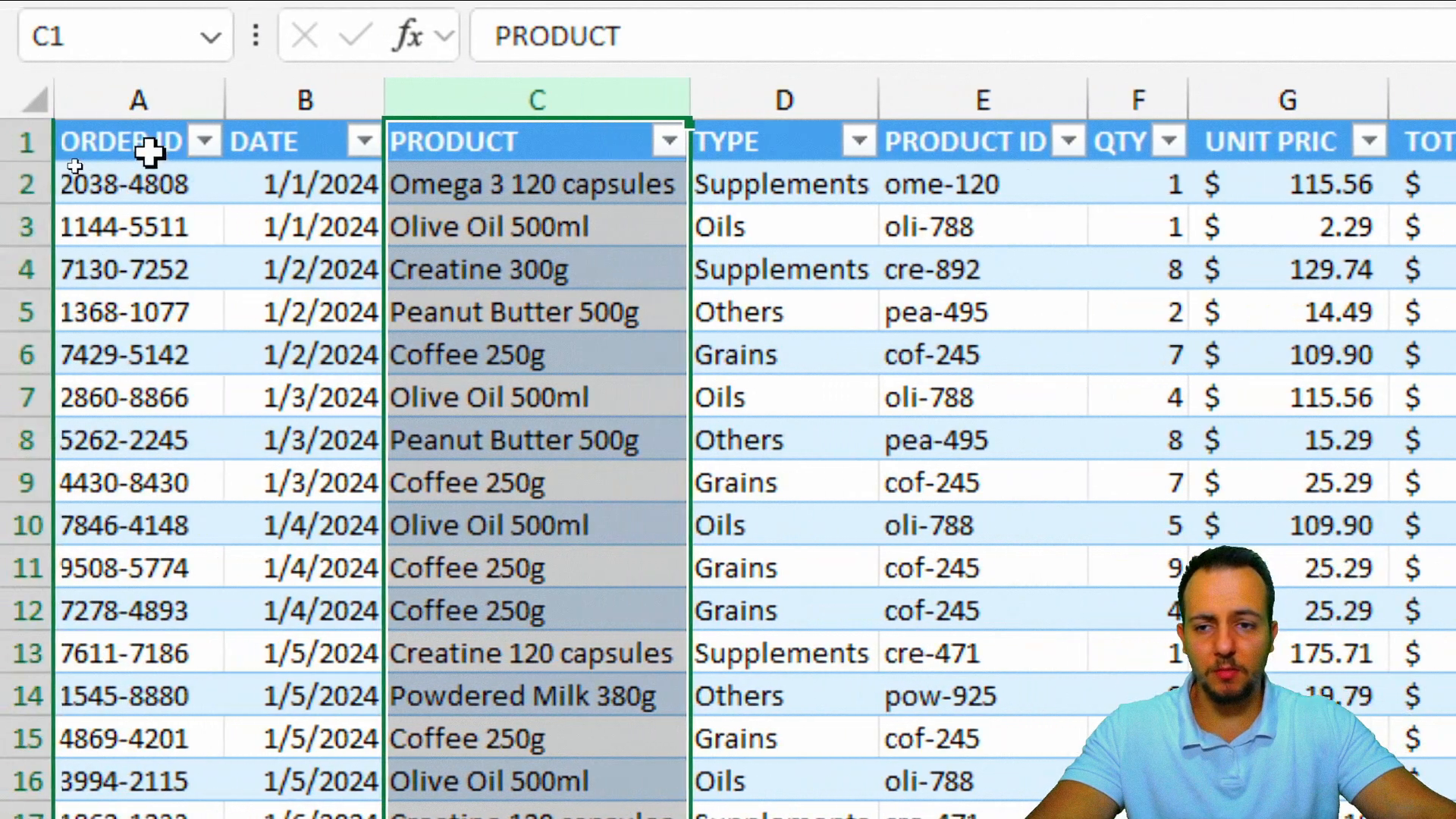
click(146, 148)
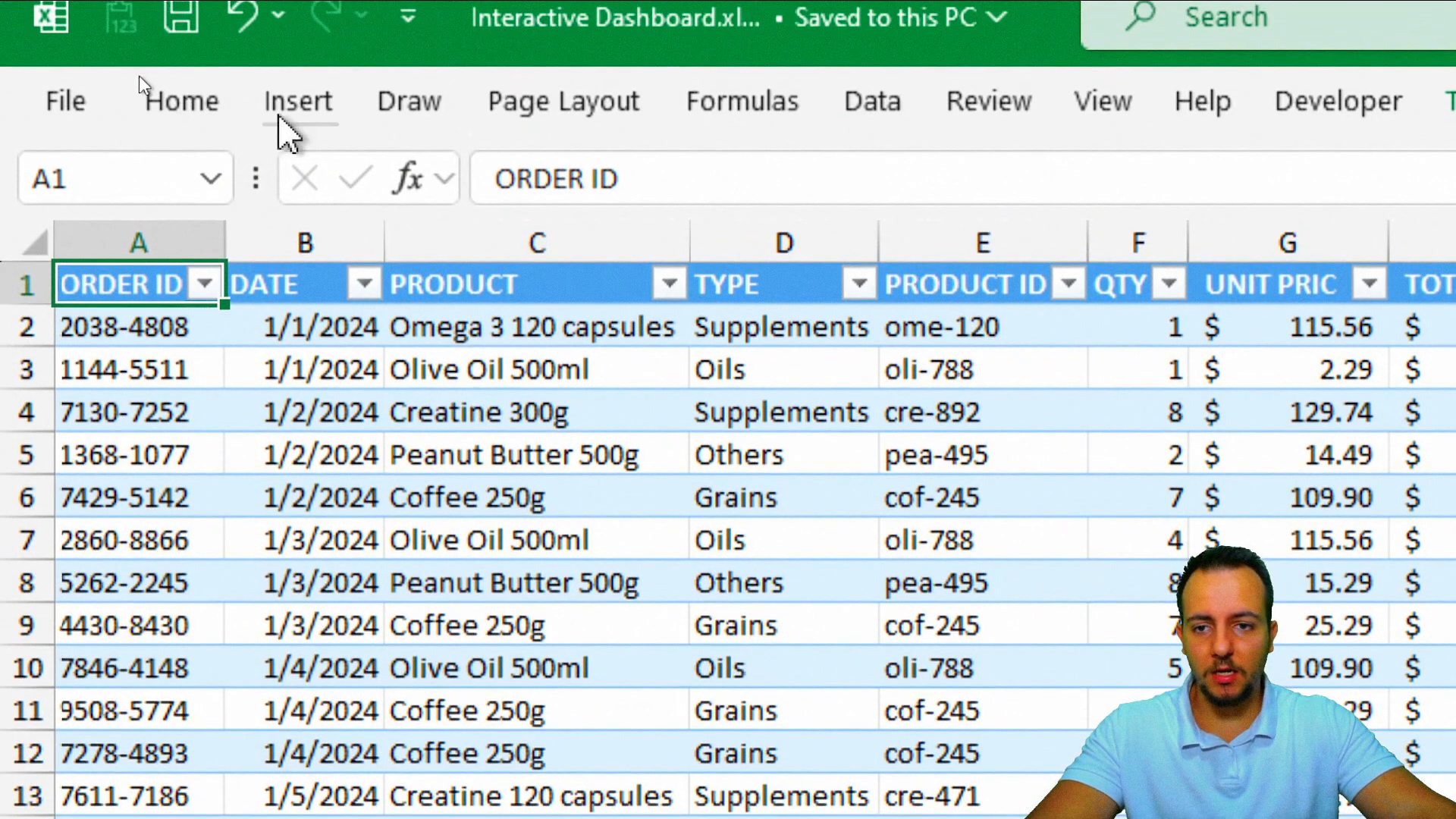
click(281, 121)
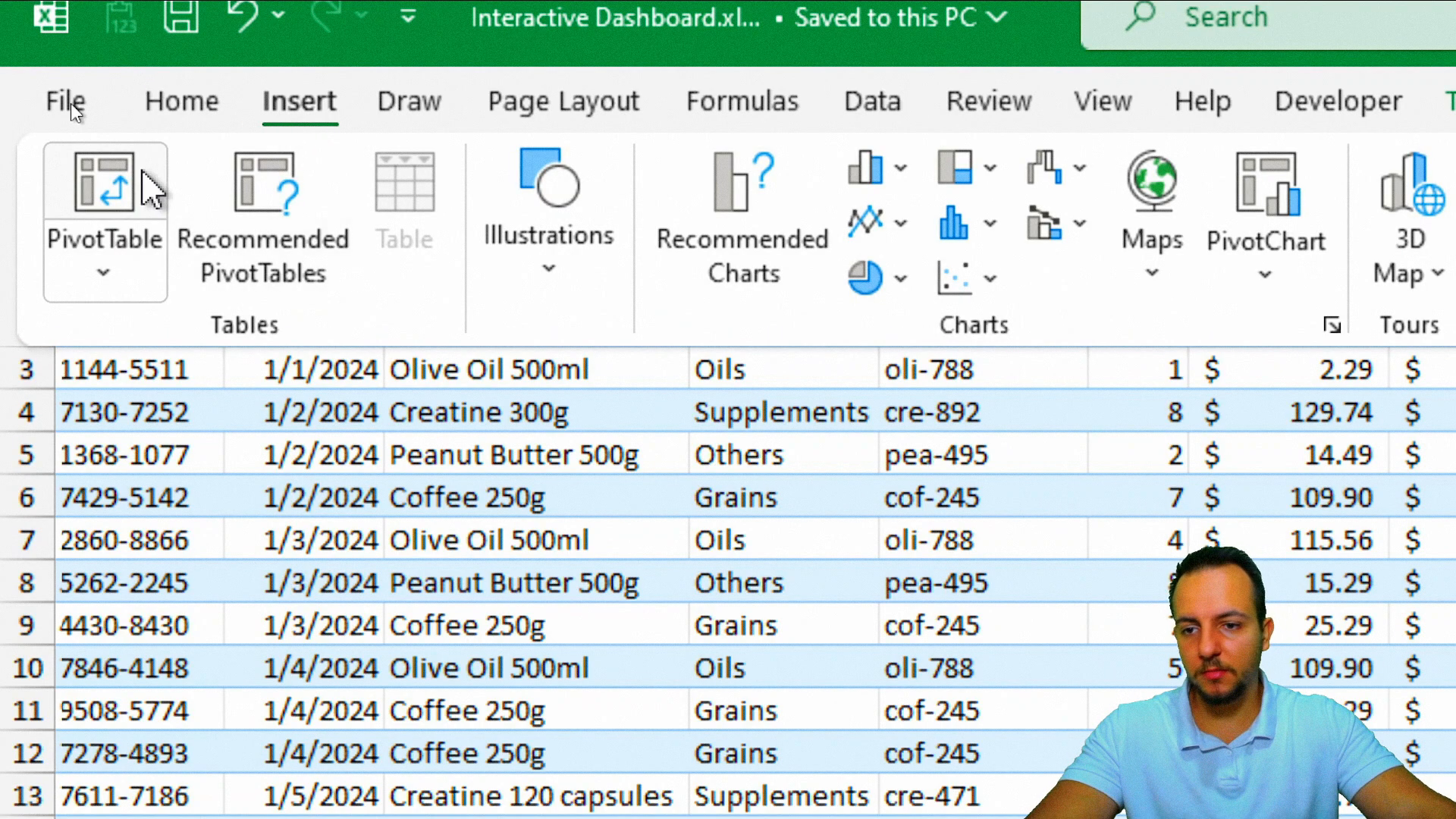
click(139, 185)
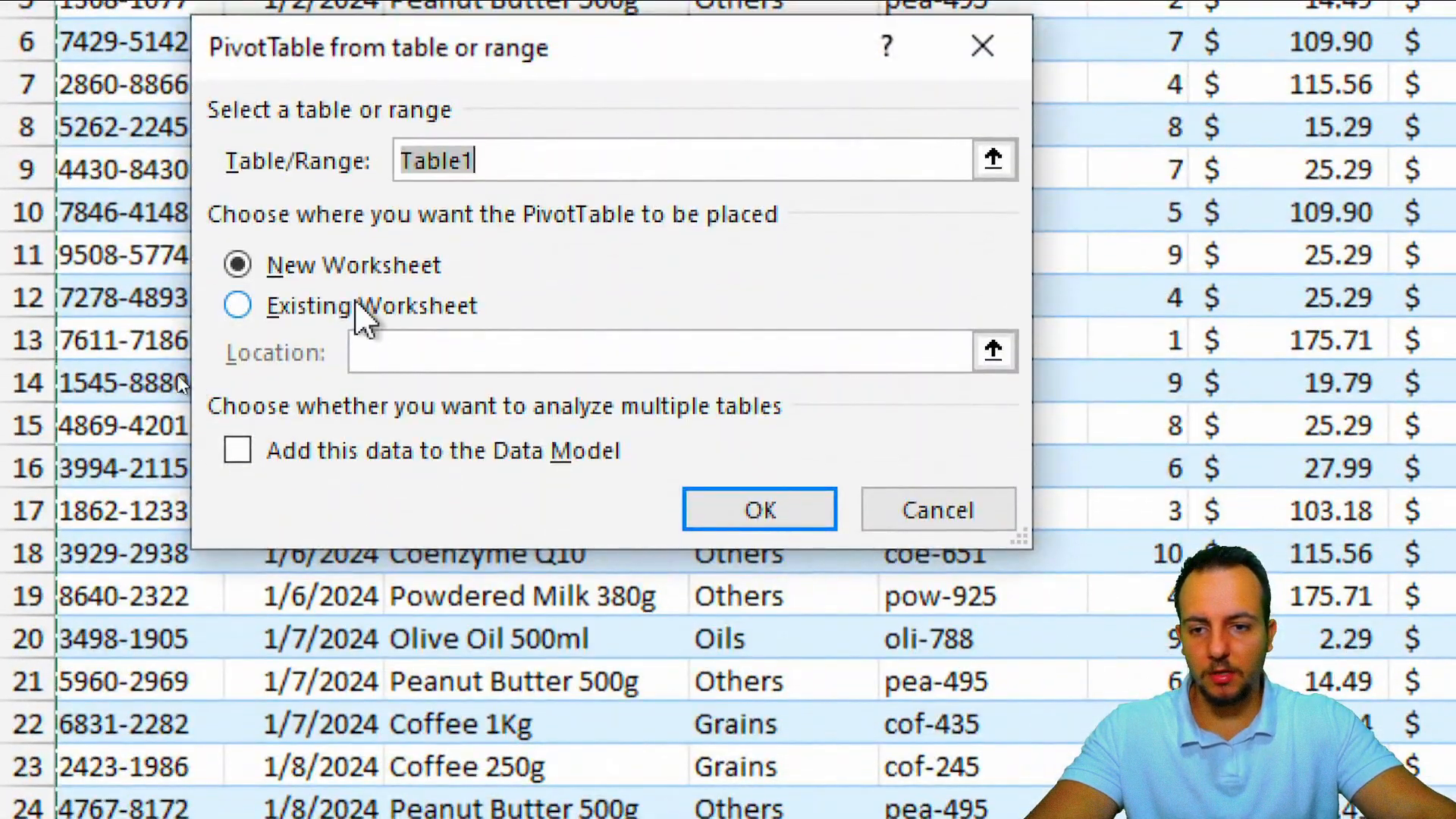
click(326, 307)
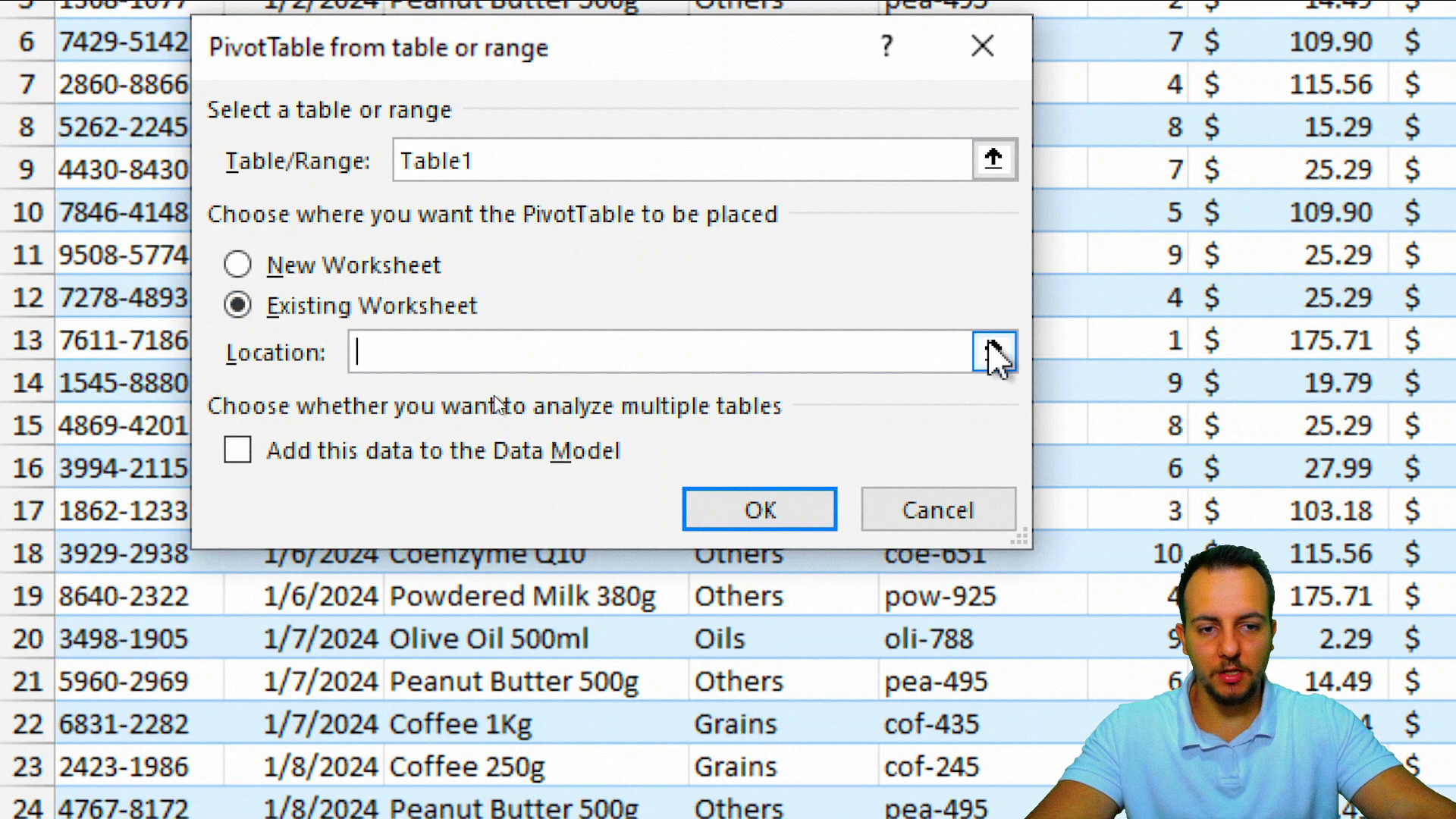
click(992, 350)
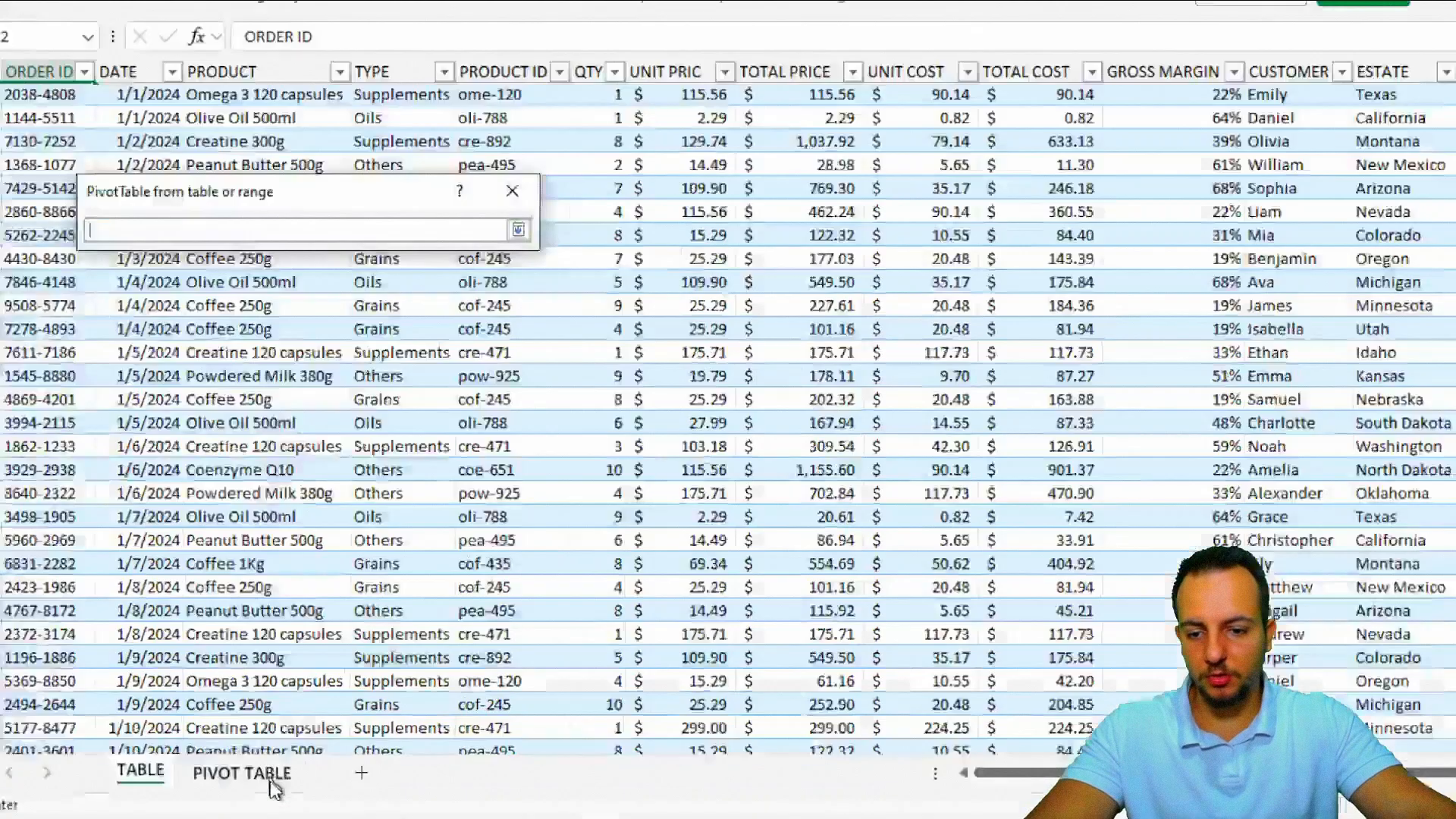
click(245, 777)
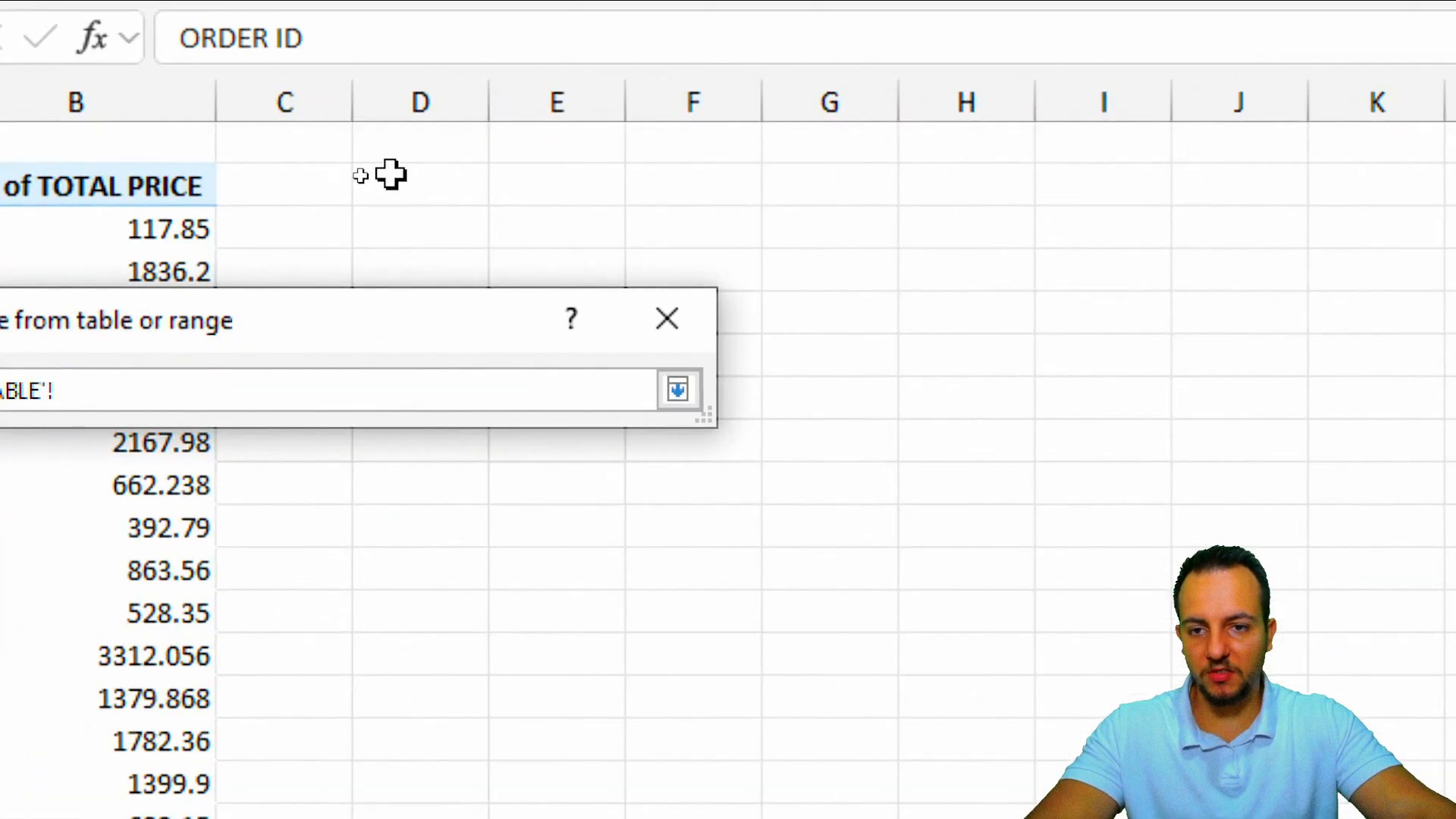
click(381, 176)
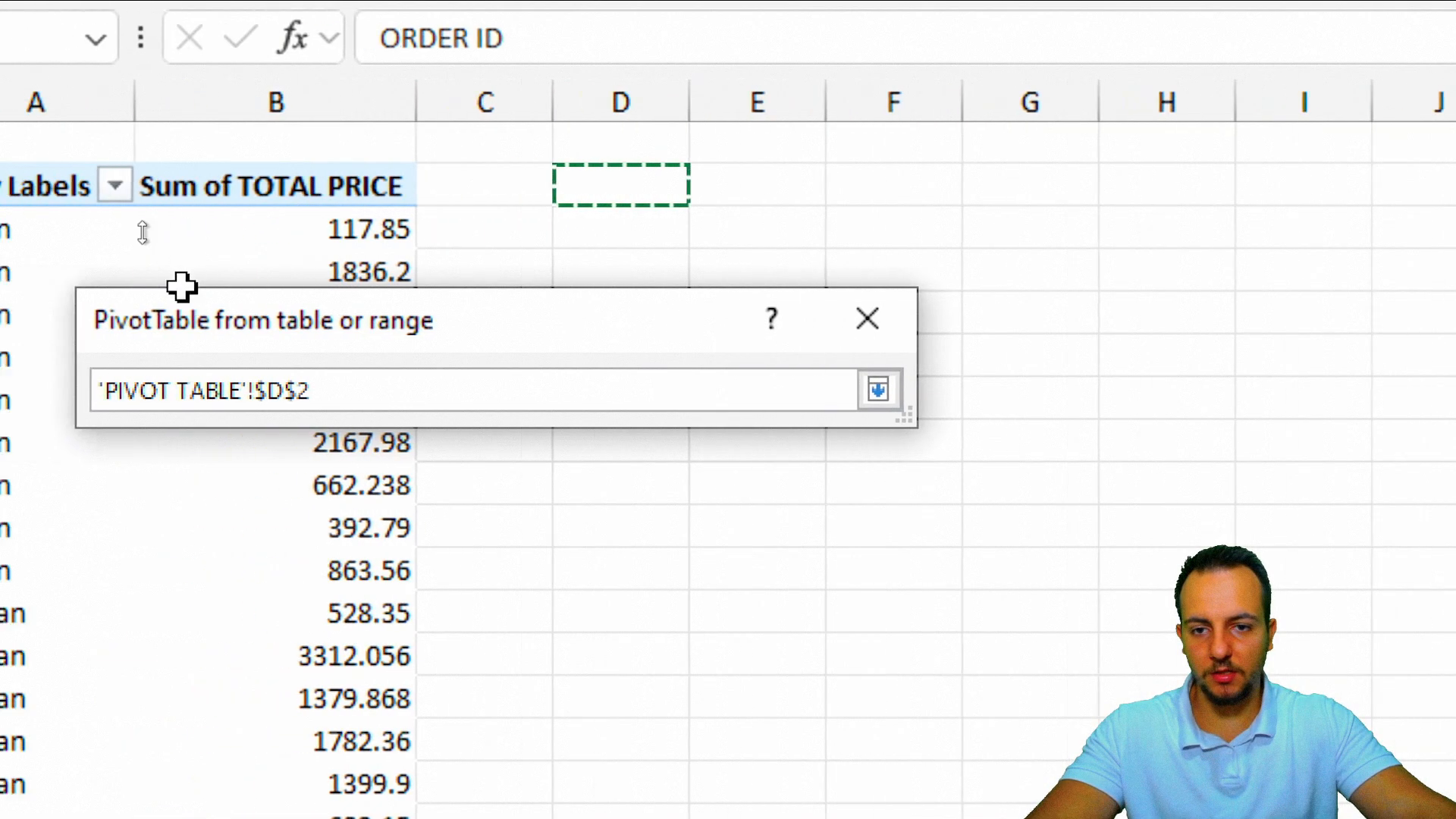
click(677, 389)
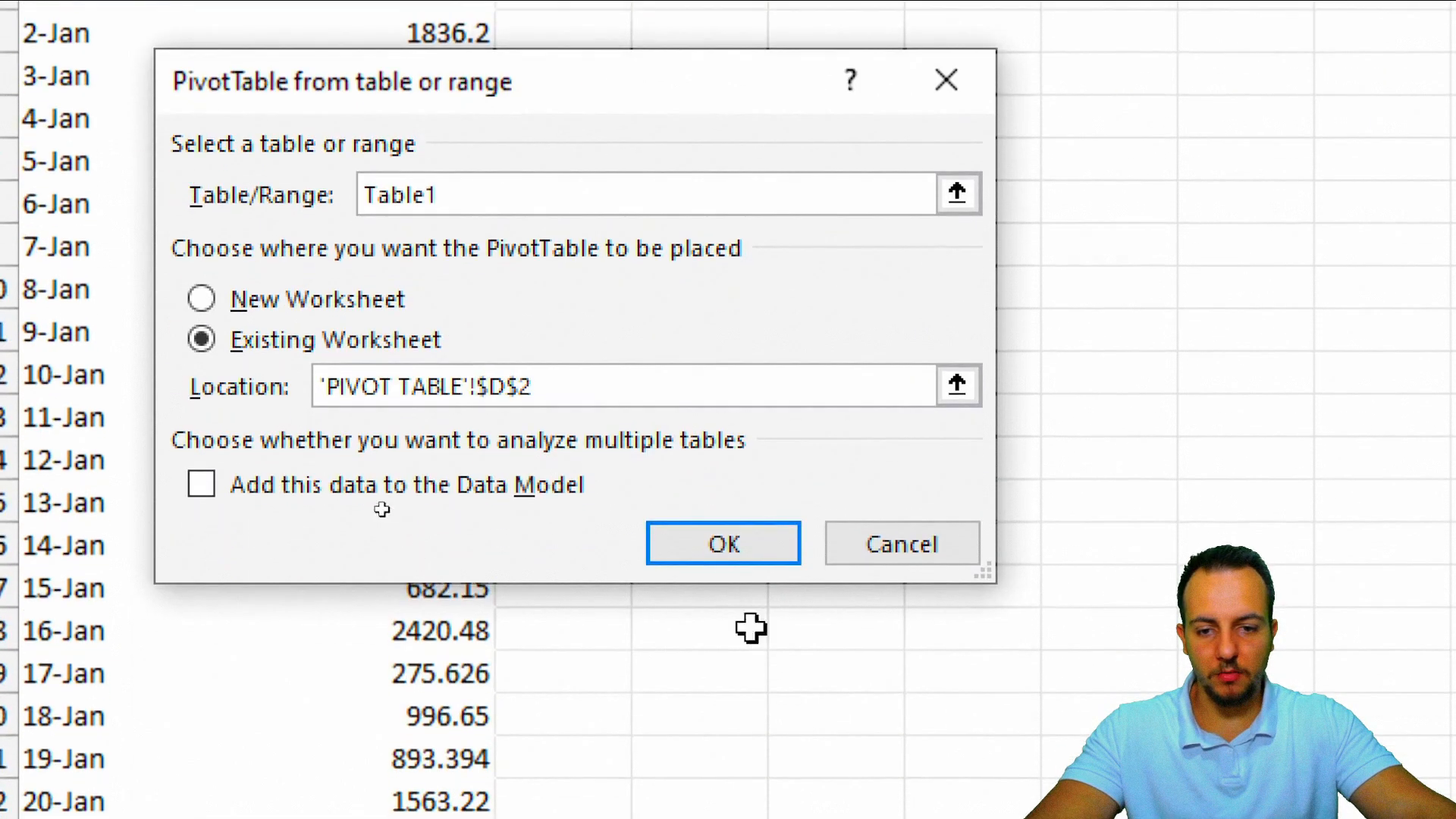
click(728, 785)
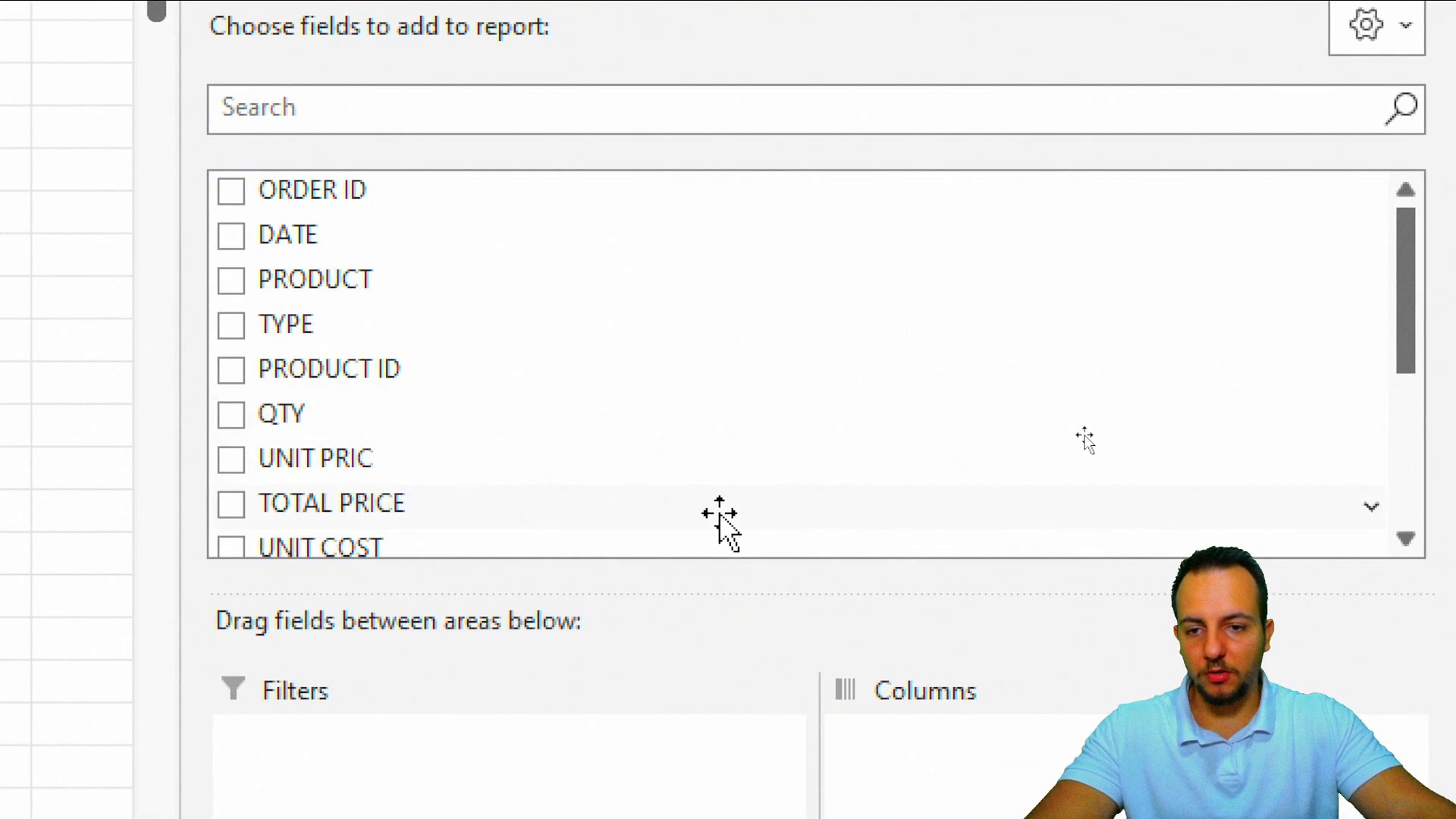
Add the PRODUCT field to Rows and the TOTAL PRICE field to Values in the new pivot table.
drag(305, 282, 383, 818)
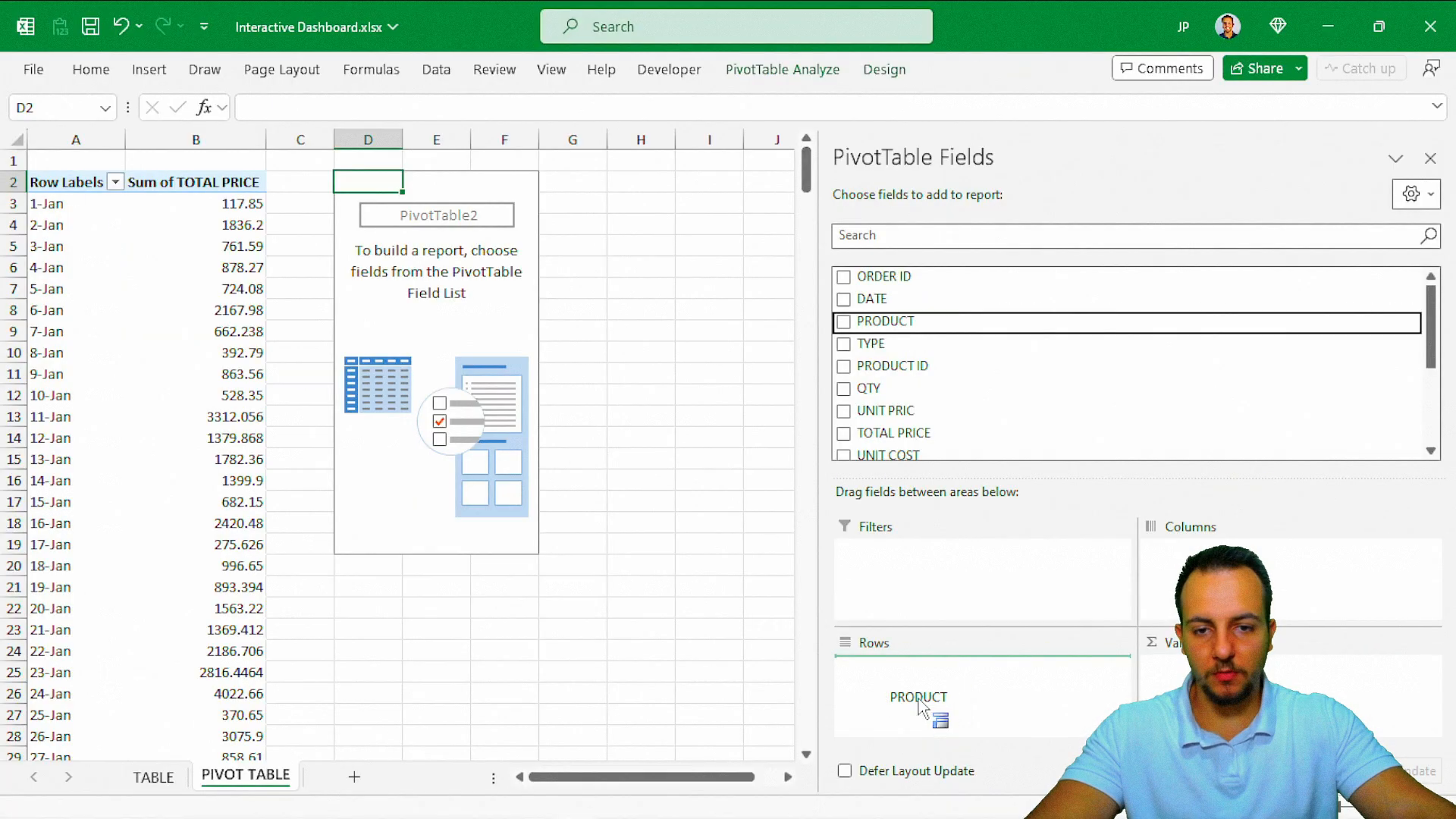
drag(920, 704, 923, 706)
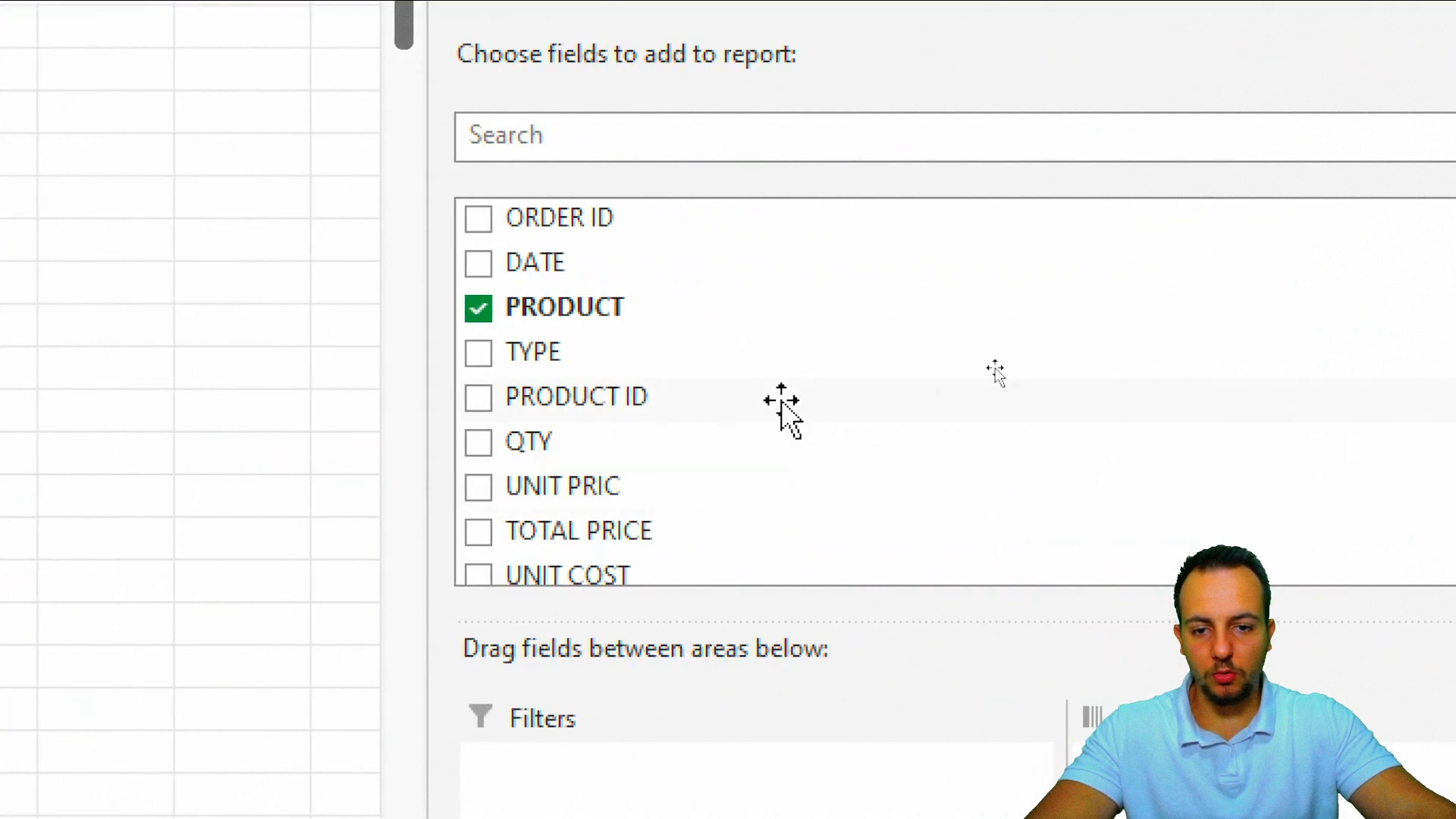
scroll(781, 401, down, 5)
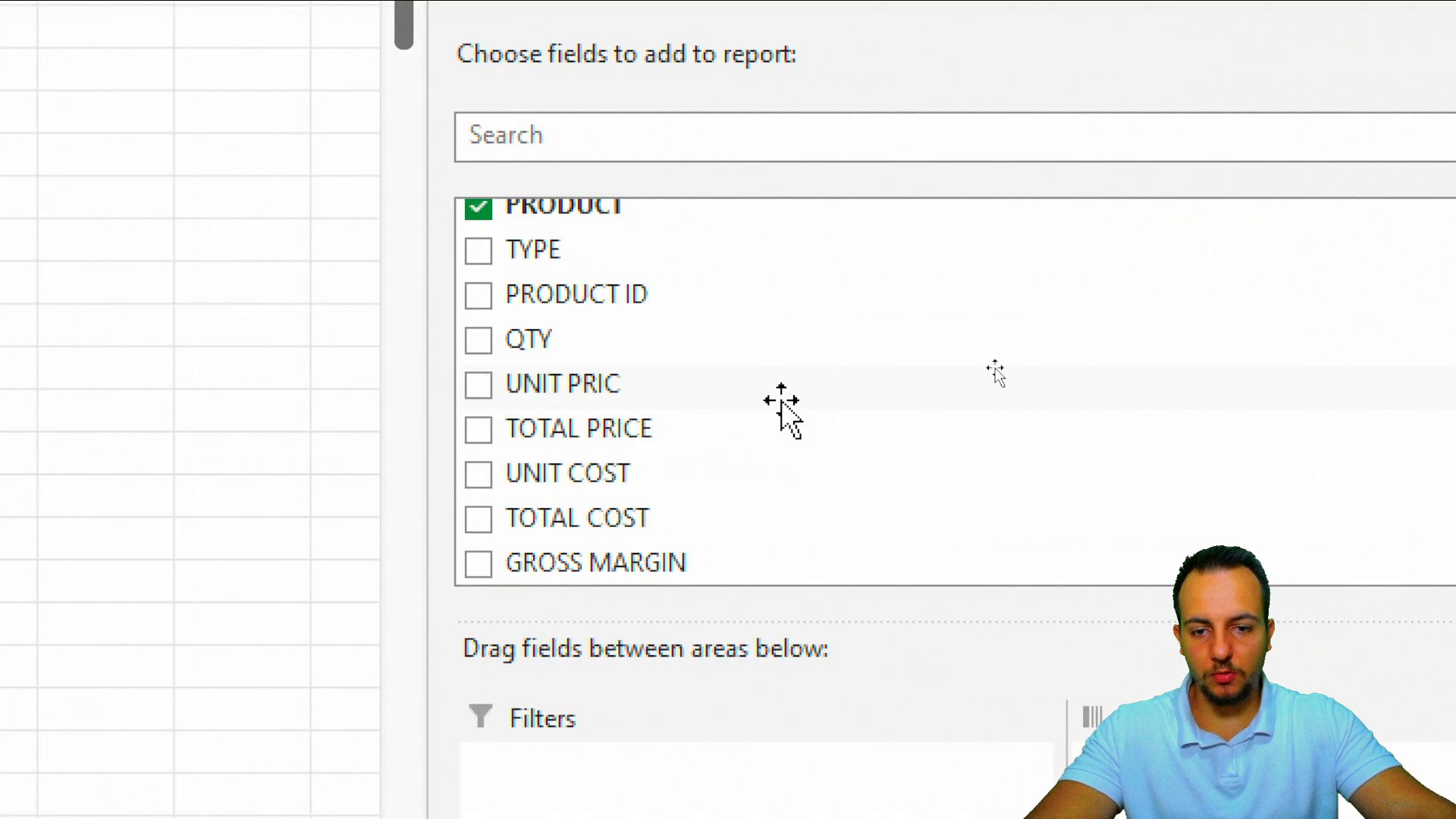
drag(531, 340, 1095, 818)
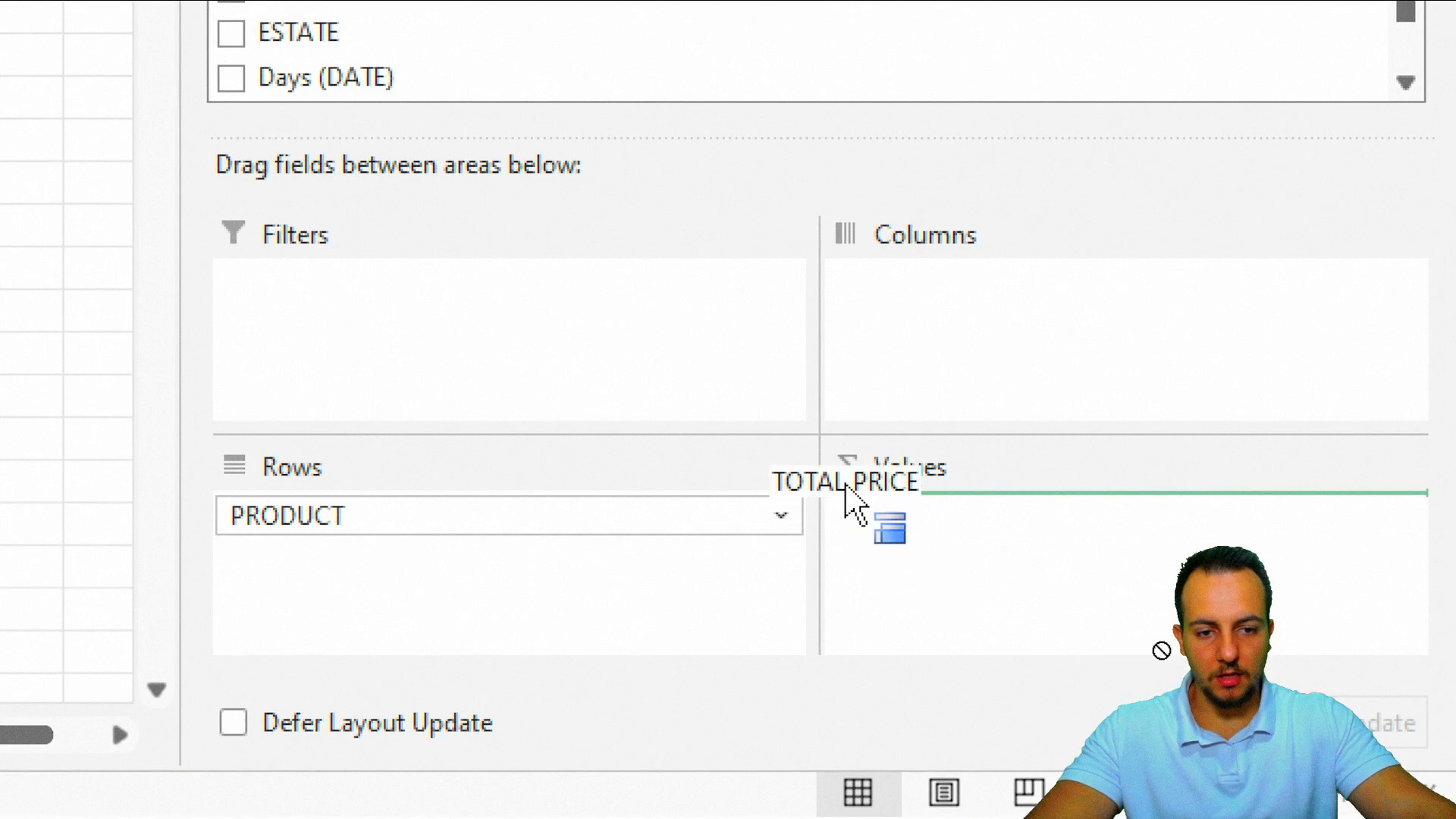
drag(847, 493, 944, 553)
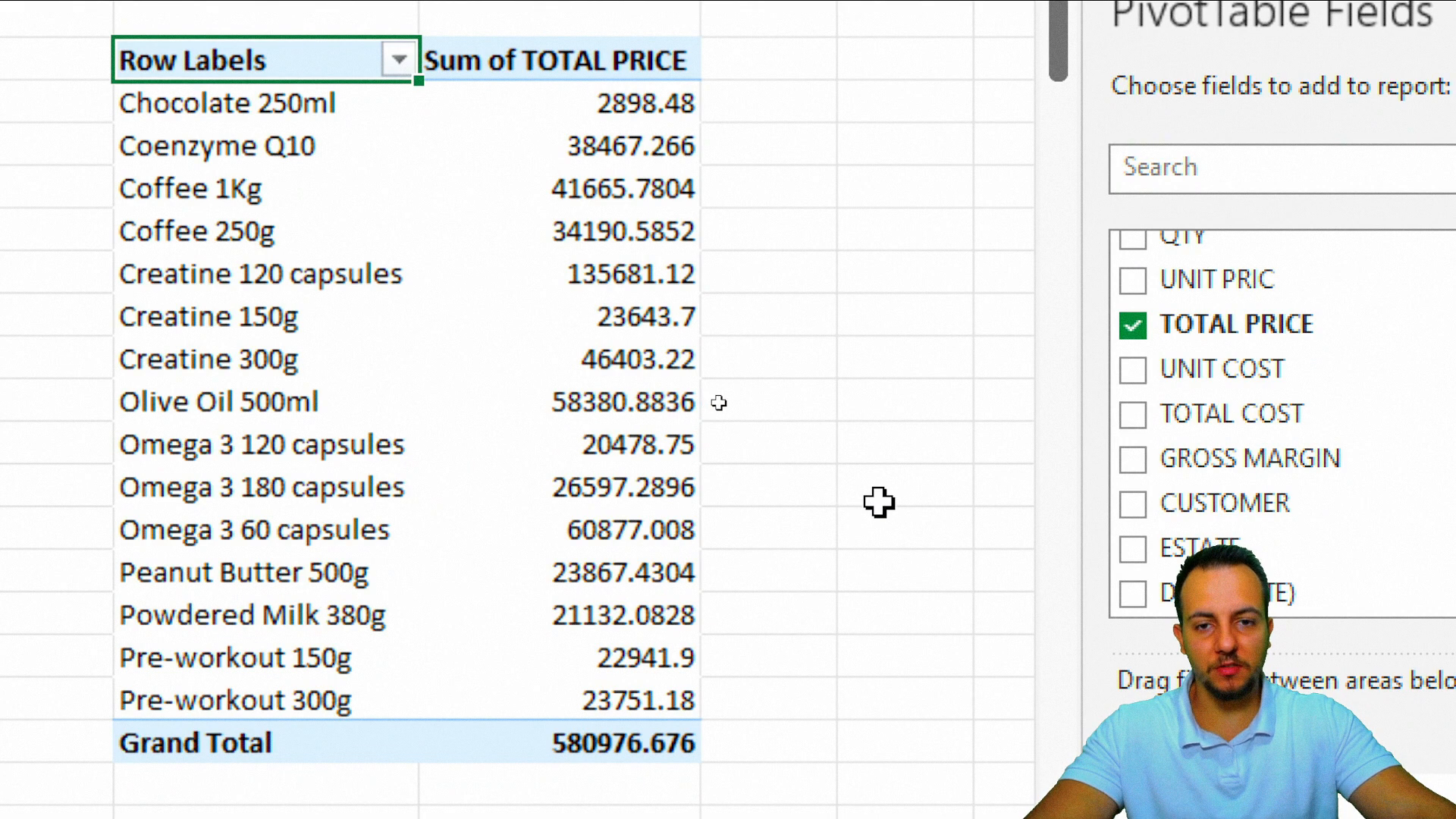
click(901, 532)
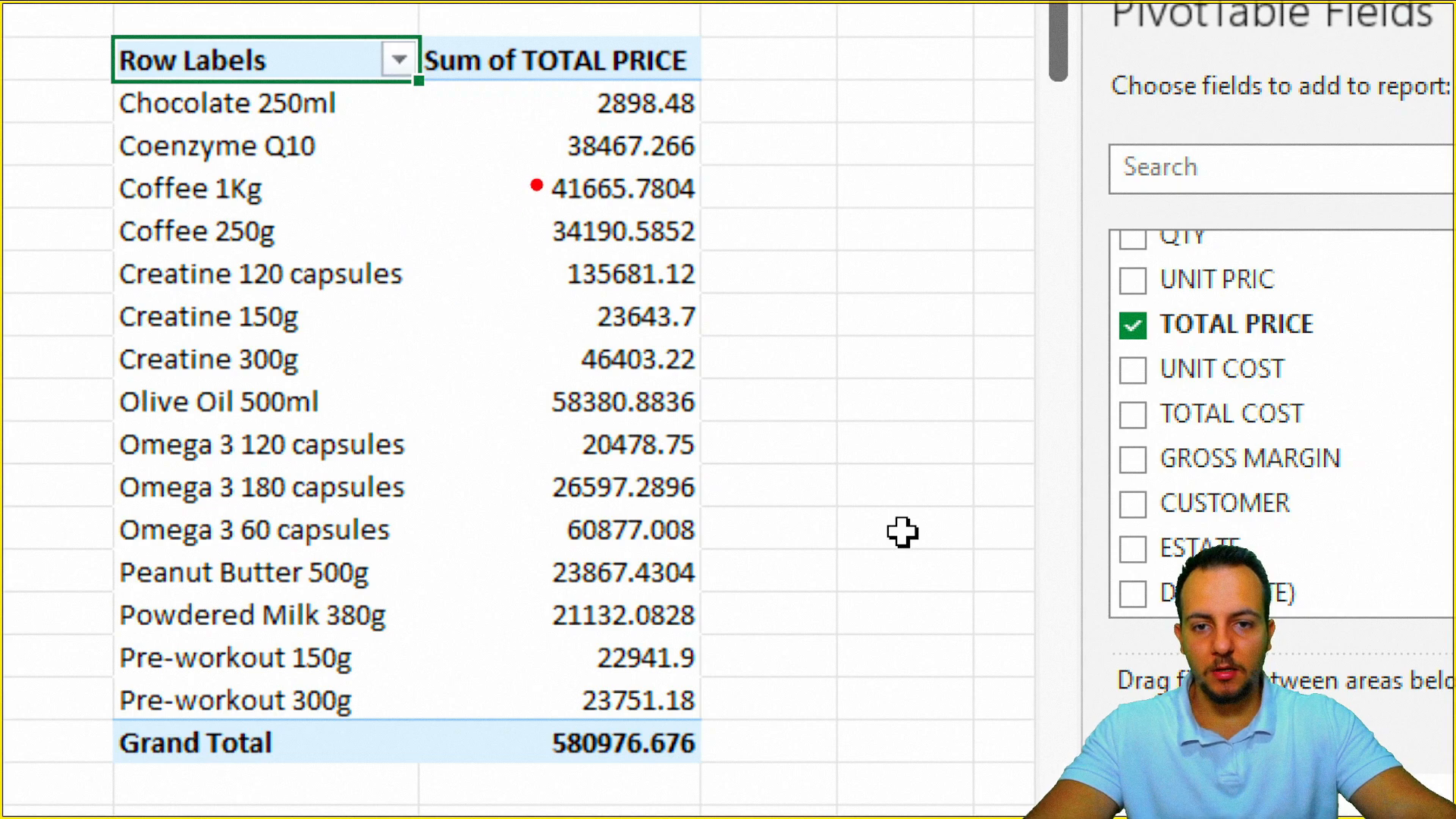
mouse_move(484, 83)
mouse_down()
mouse_move(617, 195)
mouse_move(732, 660)
mouse_move(730, 719)
mouse_up()
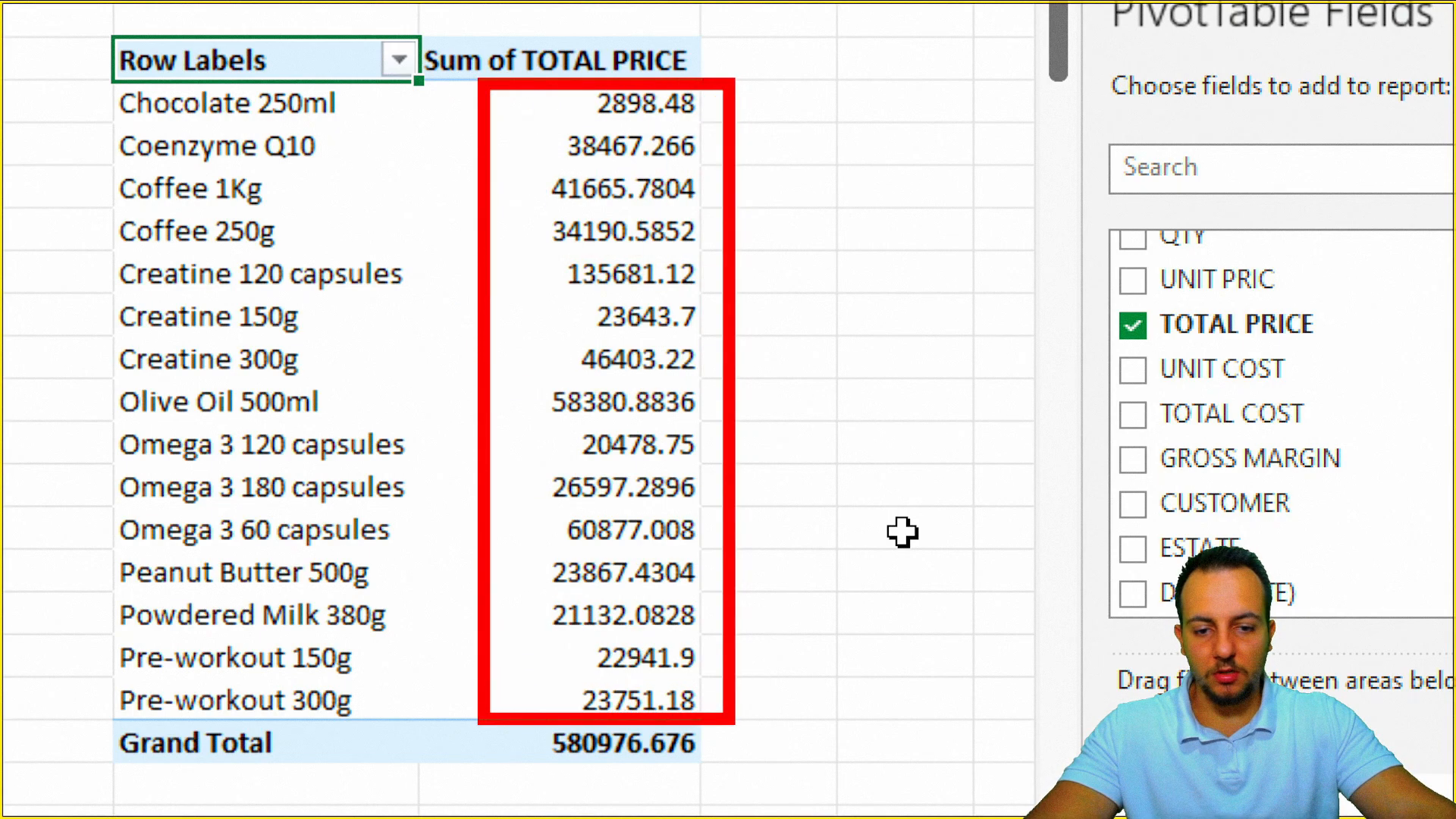
drag(756, 575, 1025, 522)
key(ctrl+z)
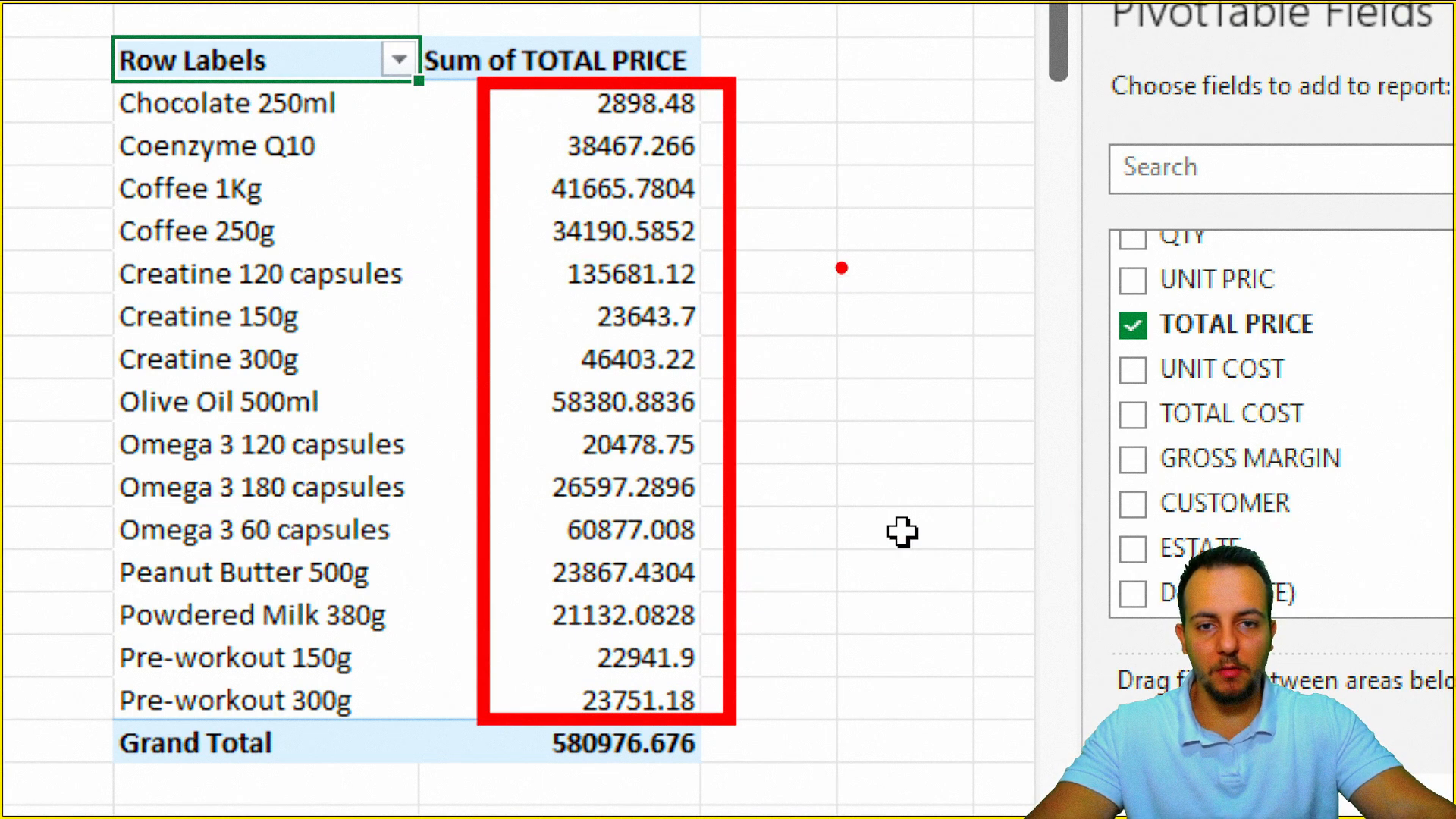
key(ctrl+z)
drag(781, 51, 993, 144)
drag(834, 660, 929, 697)
drag(877, 603, 877, 190)
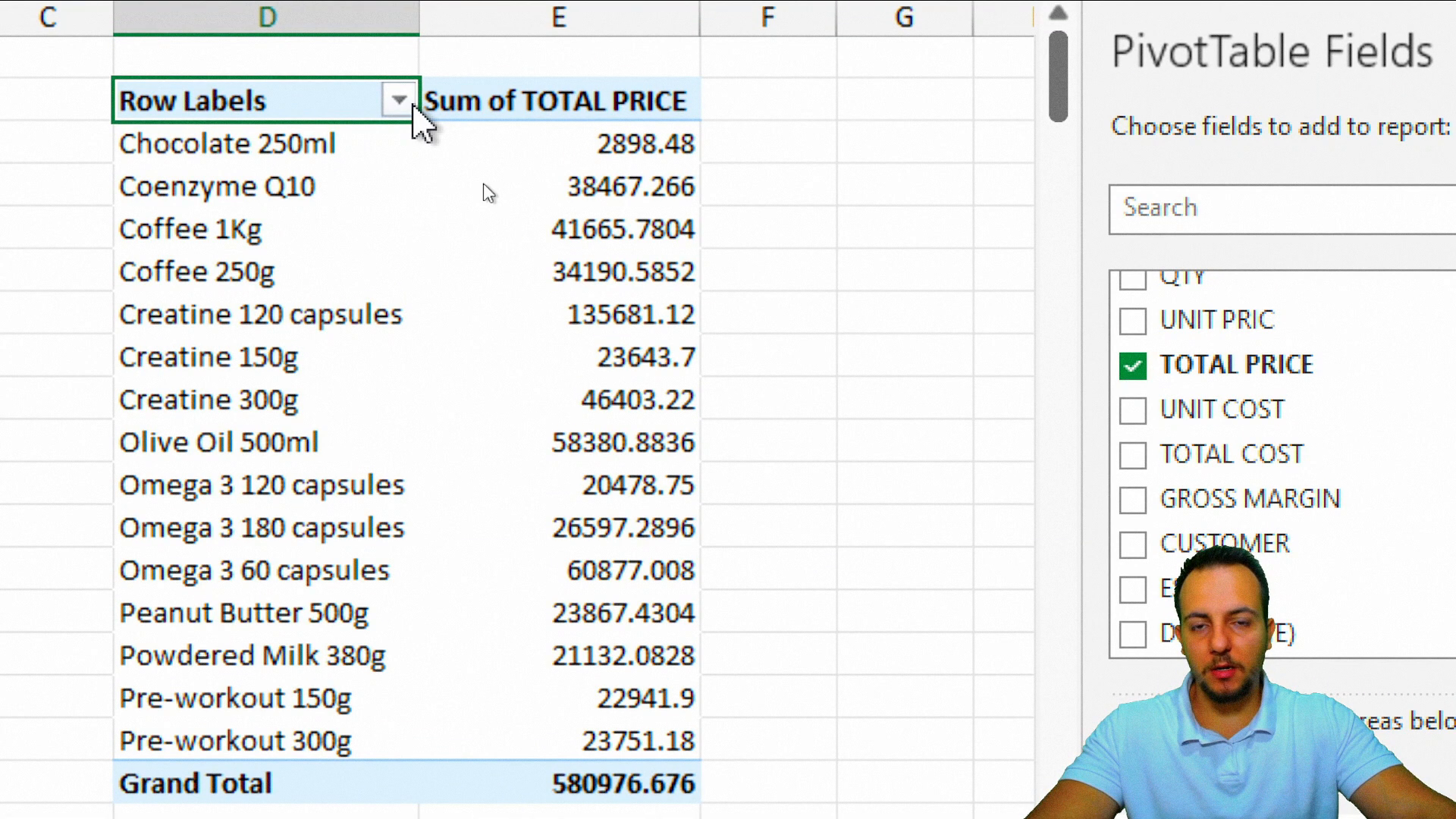
Sort the product pivot table's rows in descending order by Sum of TOTAL PRICE.
click(400, 100)
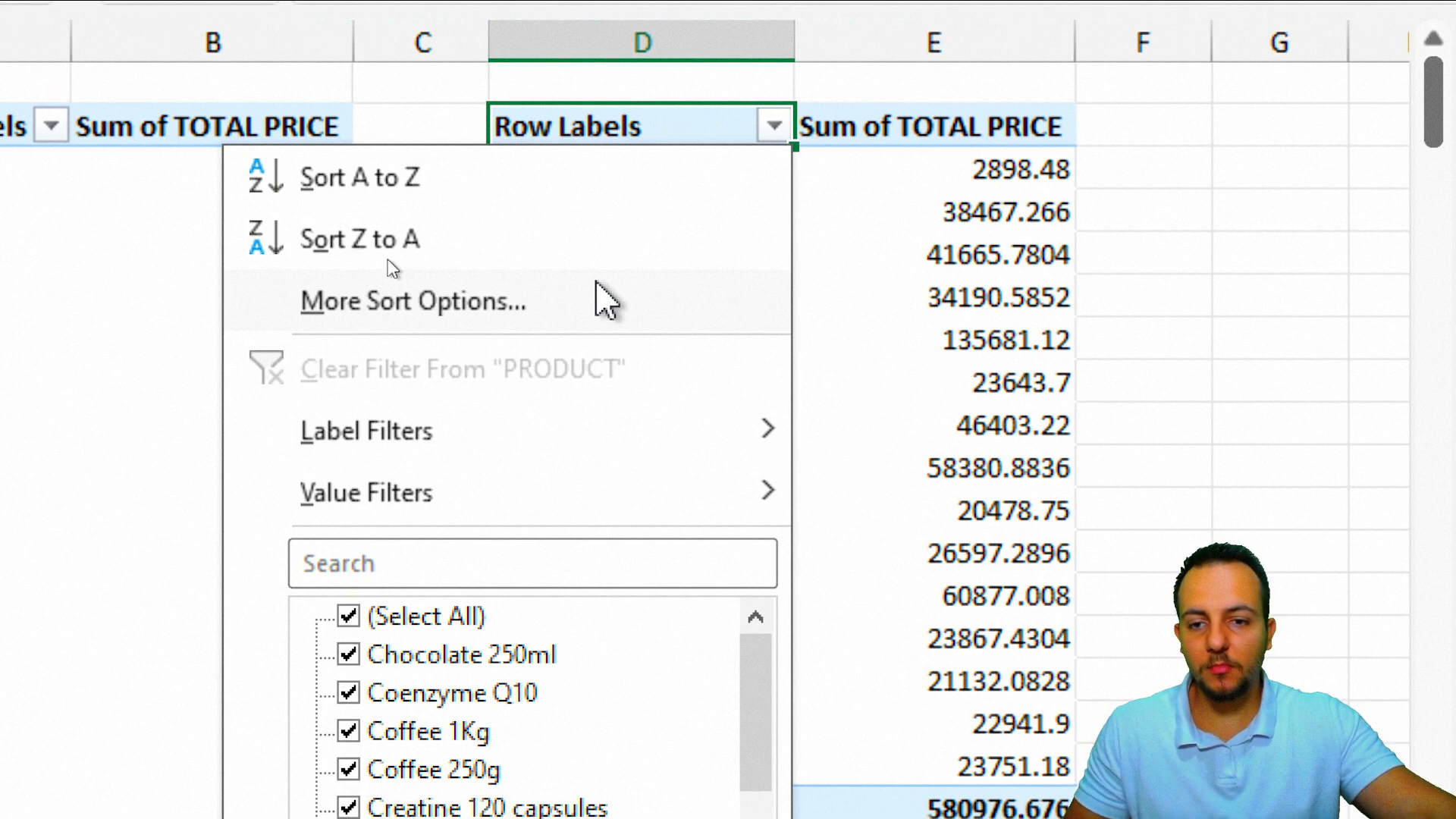
click(402, 314)
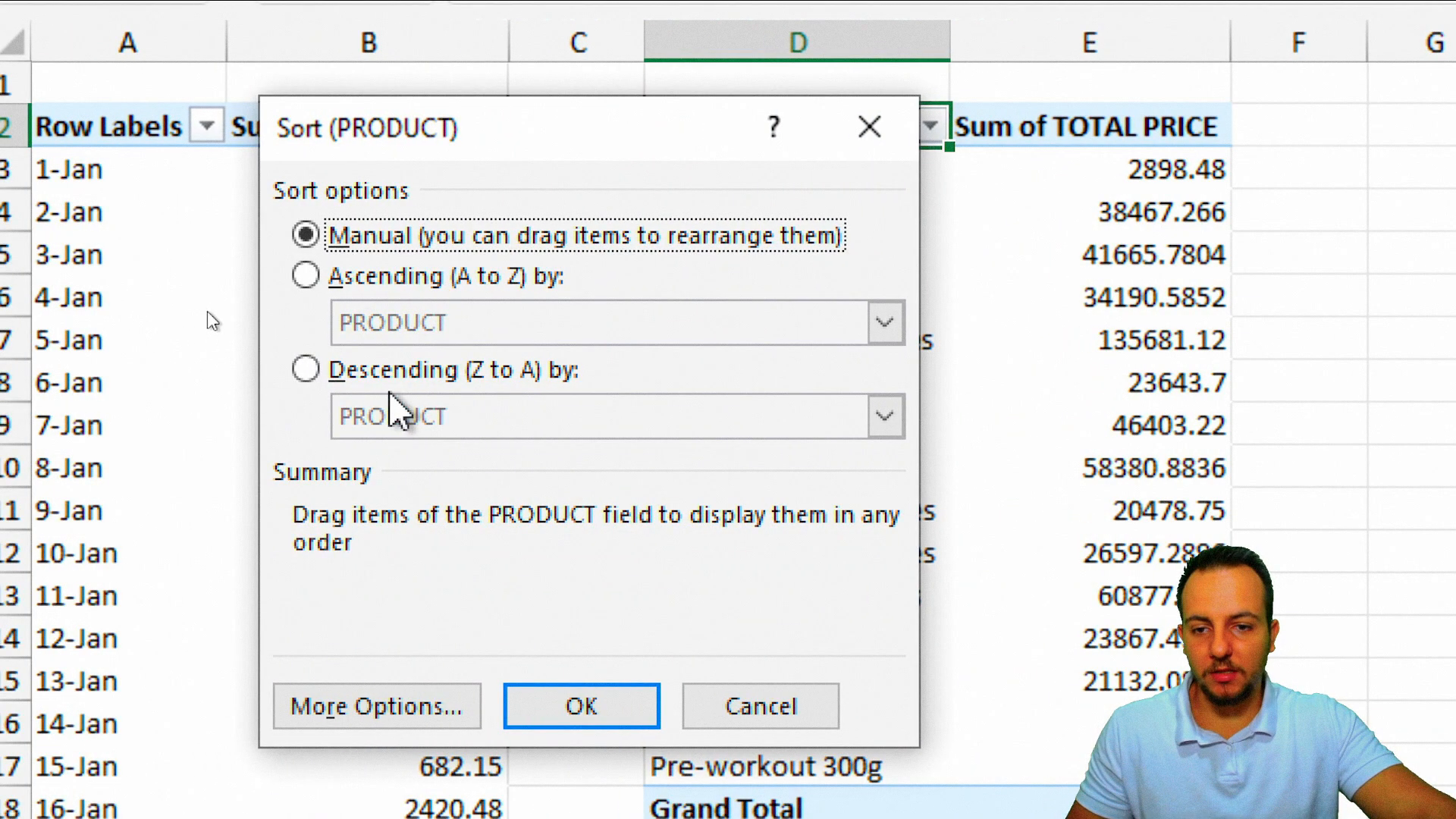
click(393, 375)
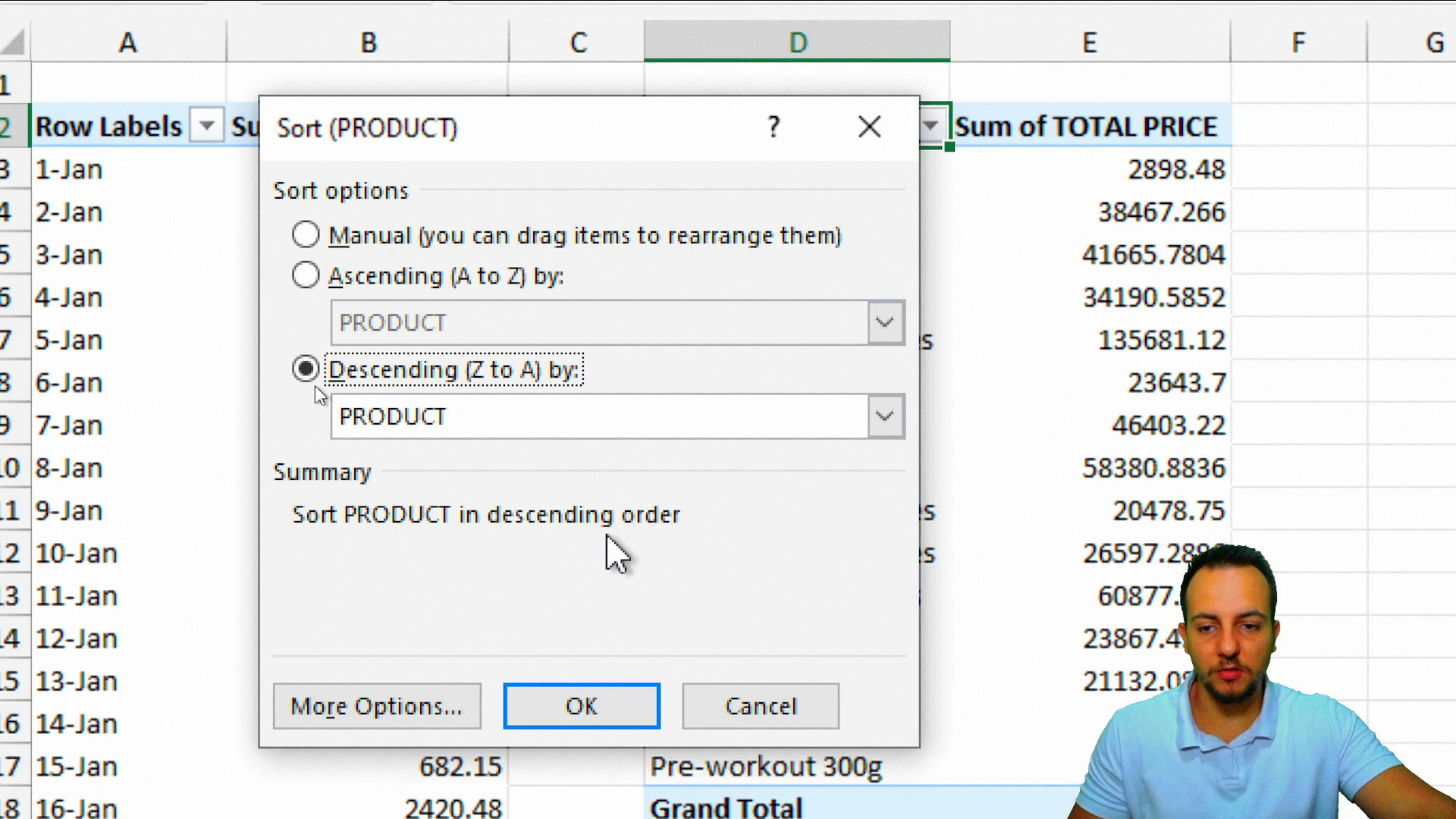
click(484, 426)
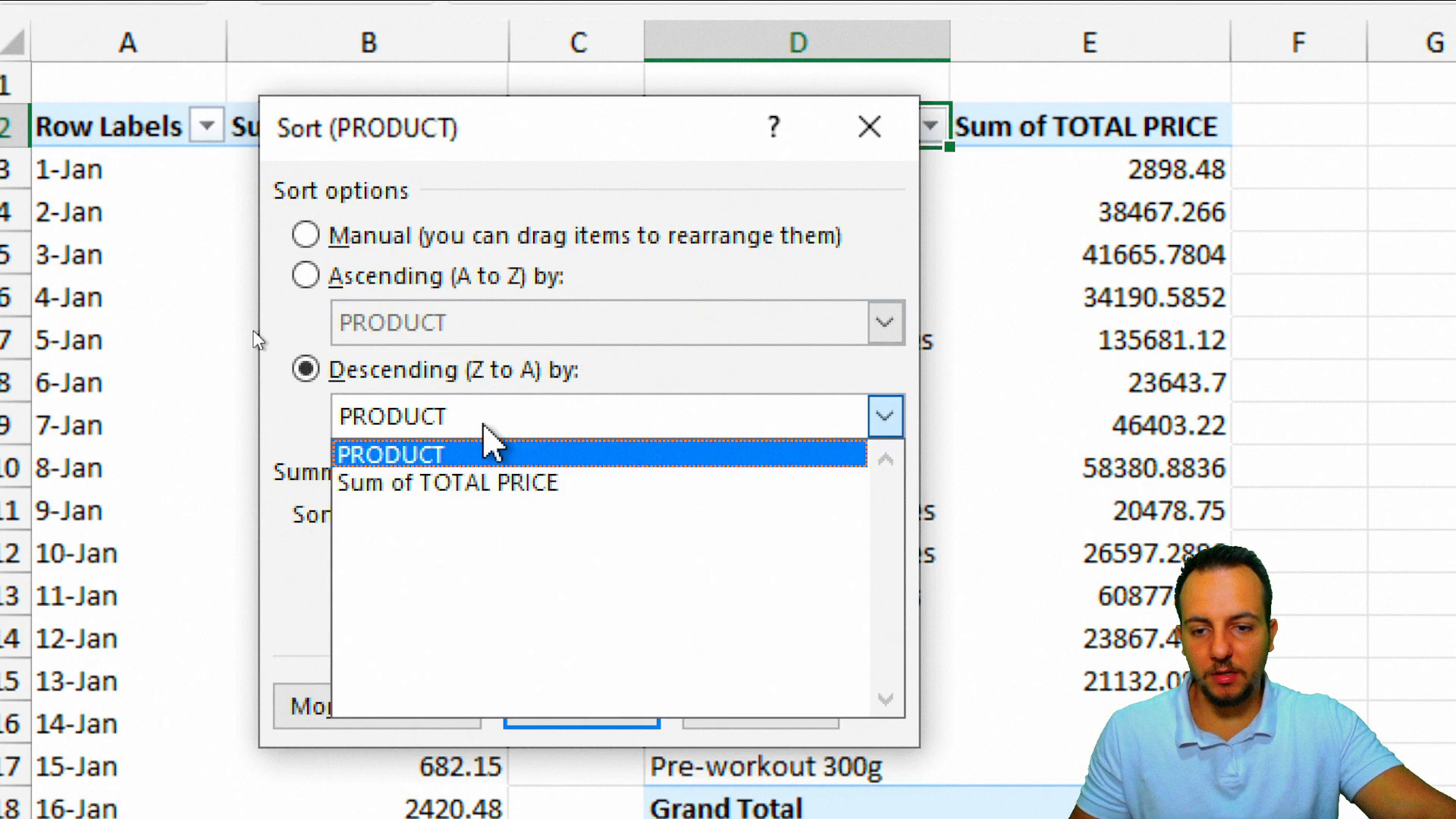
click(527, 489)
click(590, 701)
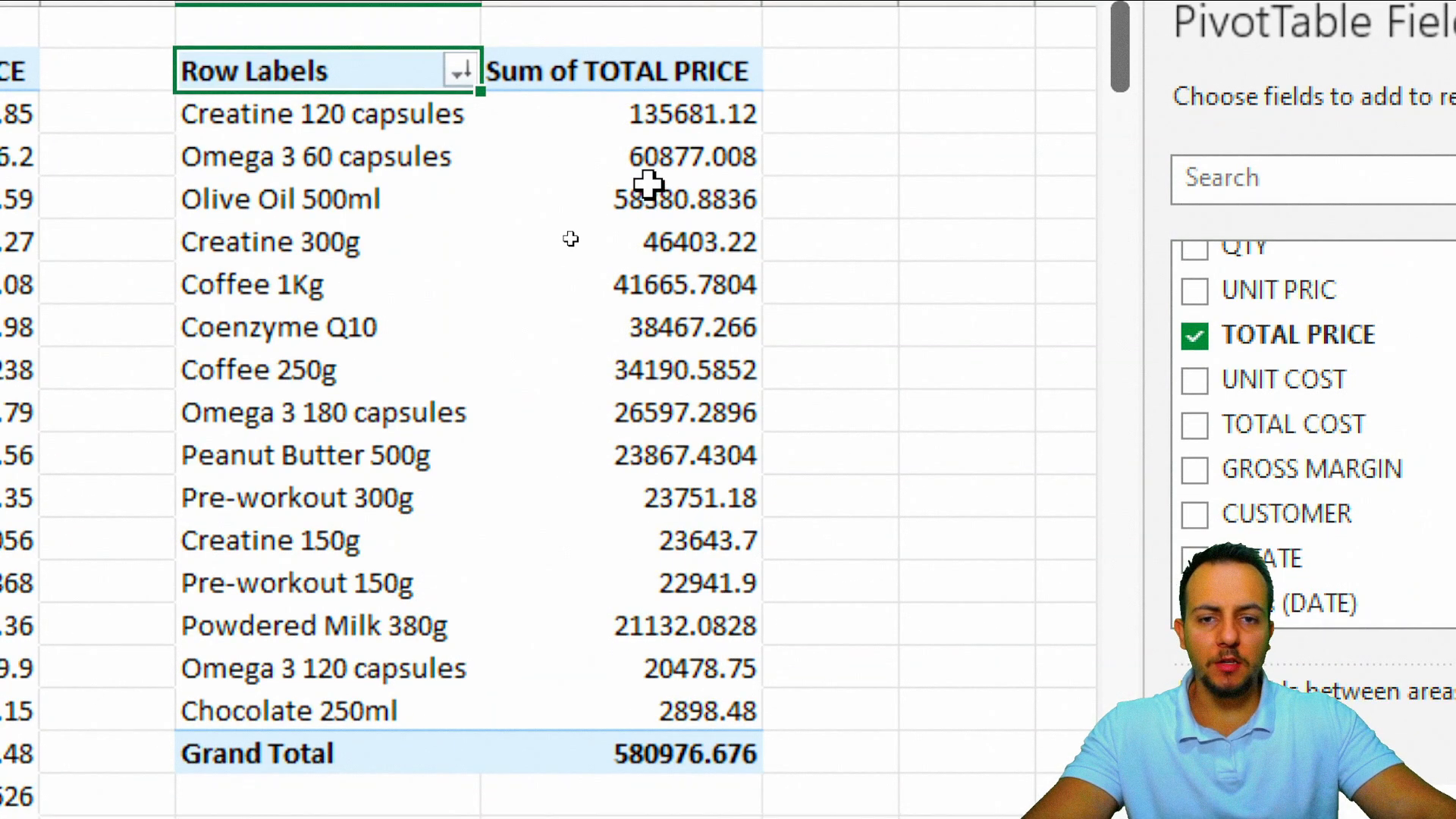
Format the Sum of TOTAL PRICE values of the product pivot table, including the grand total, as dollar accounting amounts.
mouse_move(664, 144)
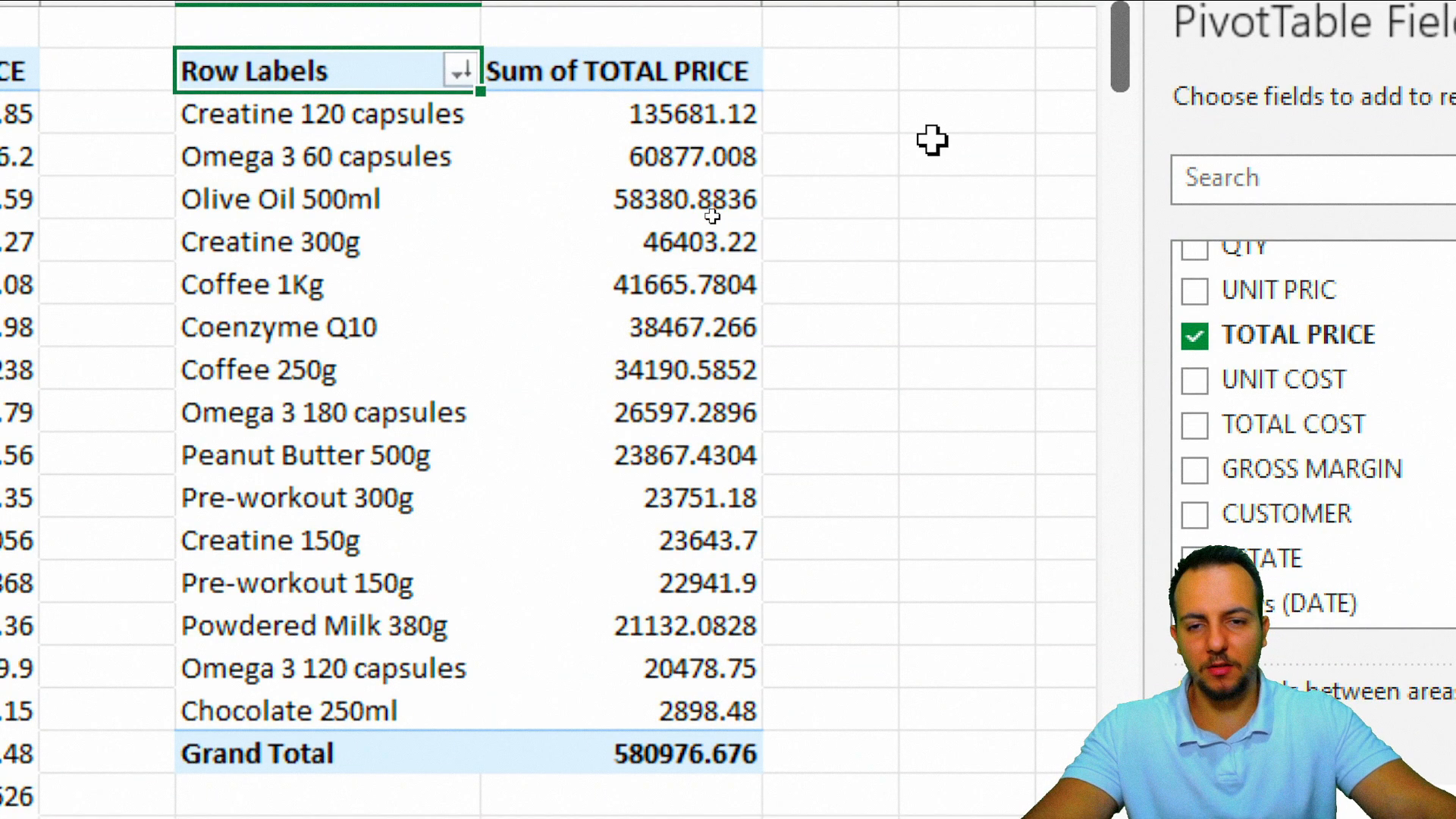
drag(686, 112, 652, 735)
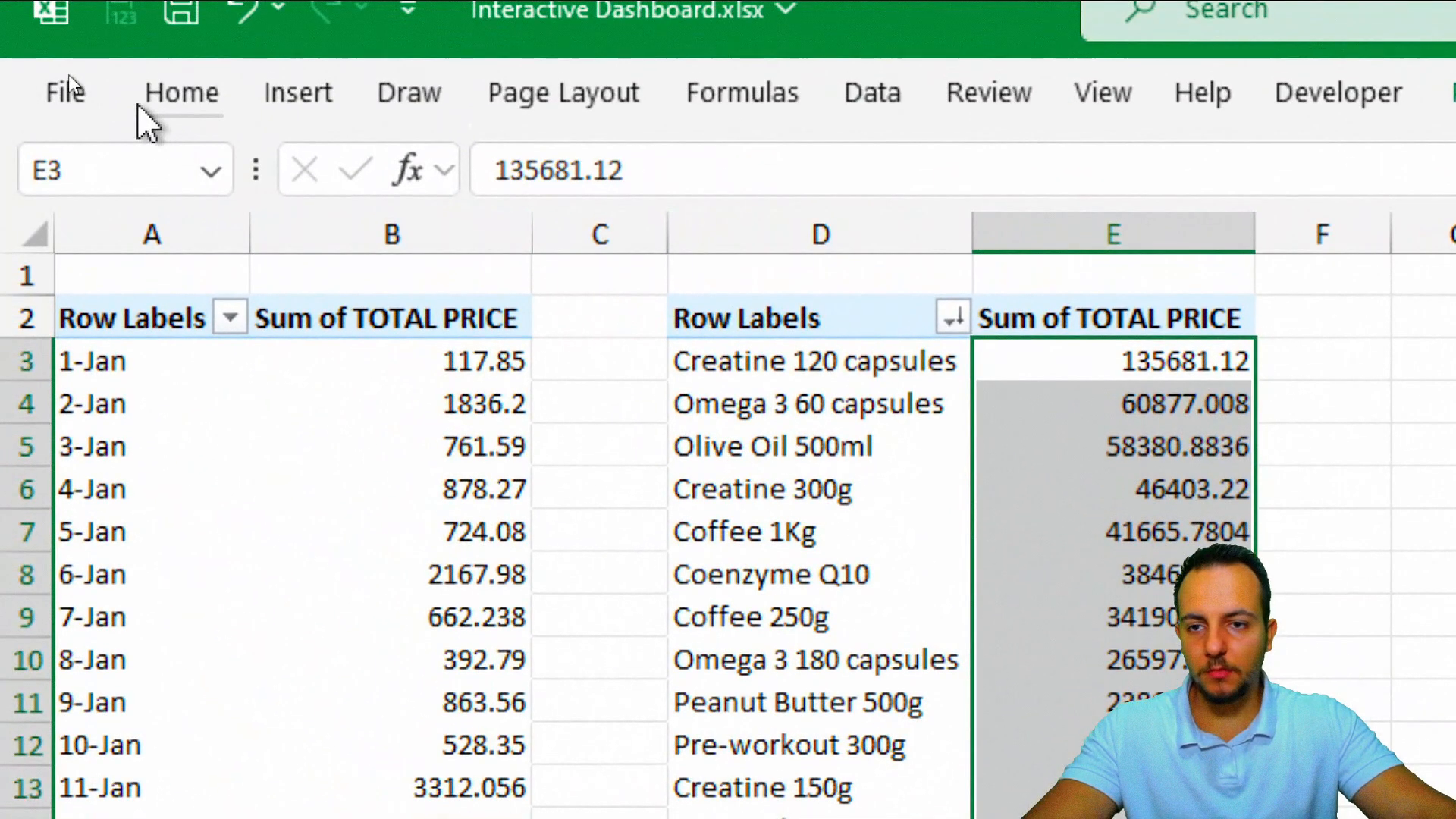
click(187, 107)
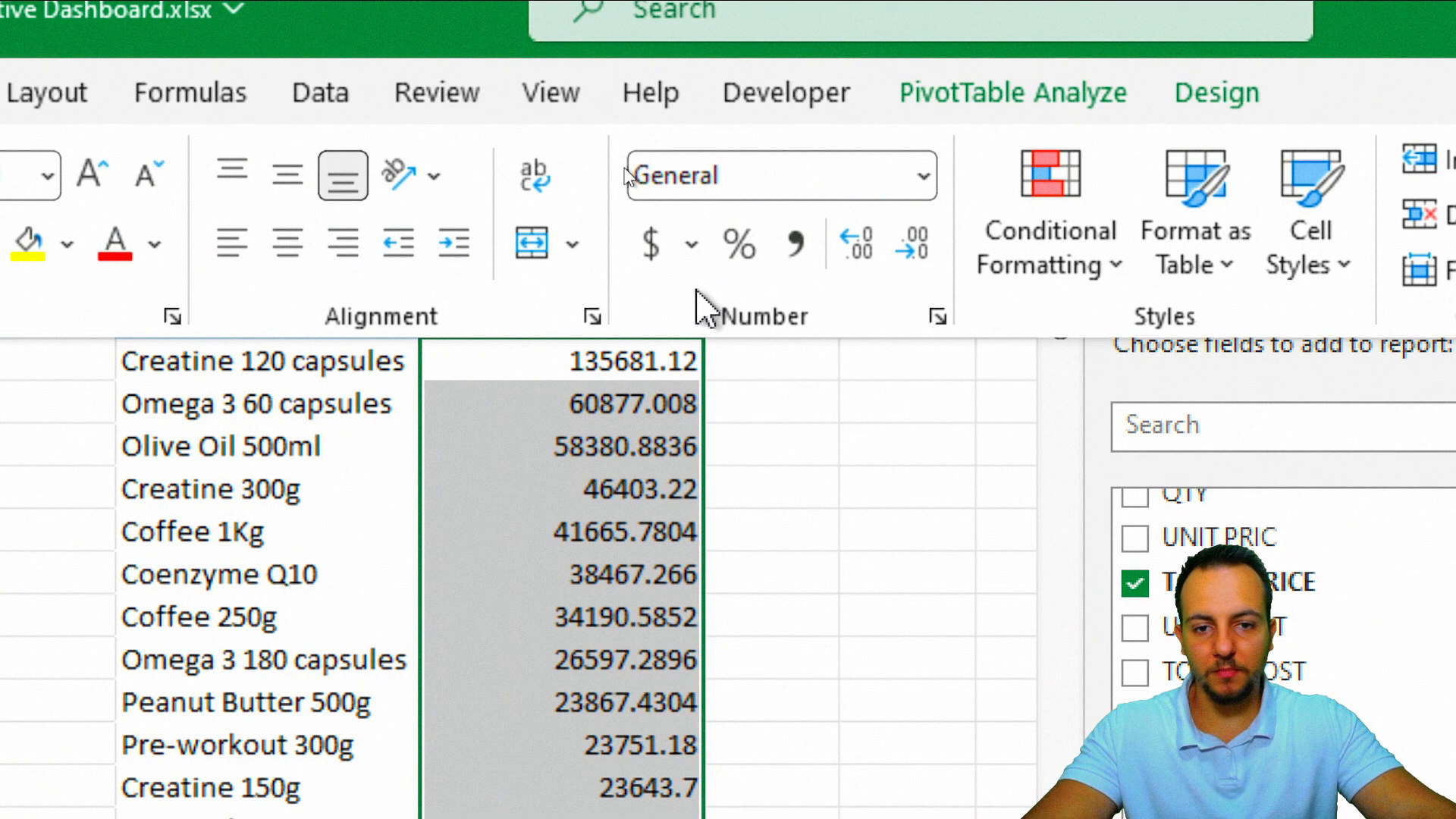
click(650, 247)
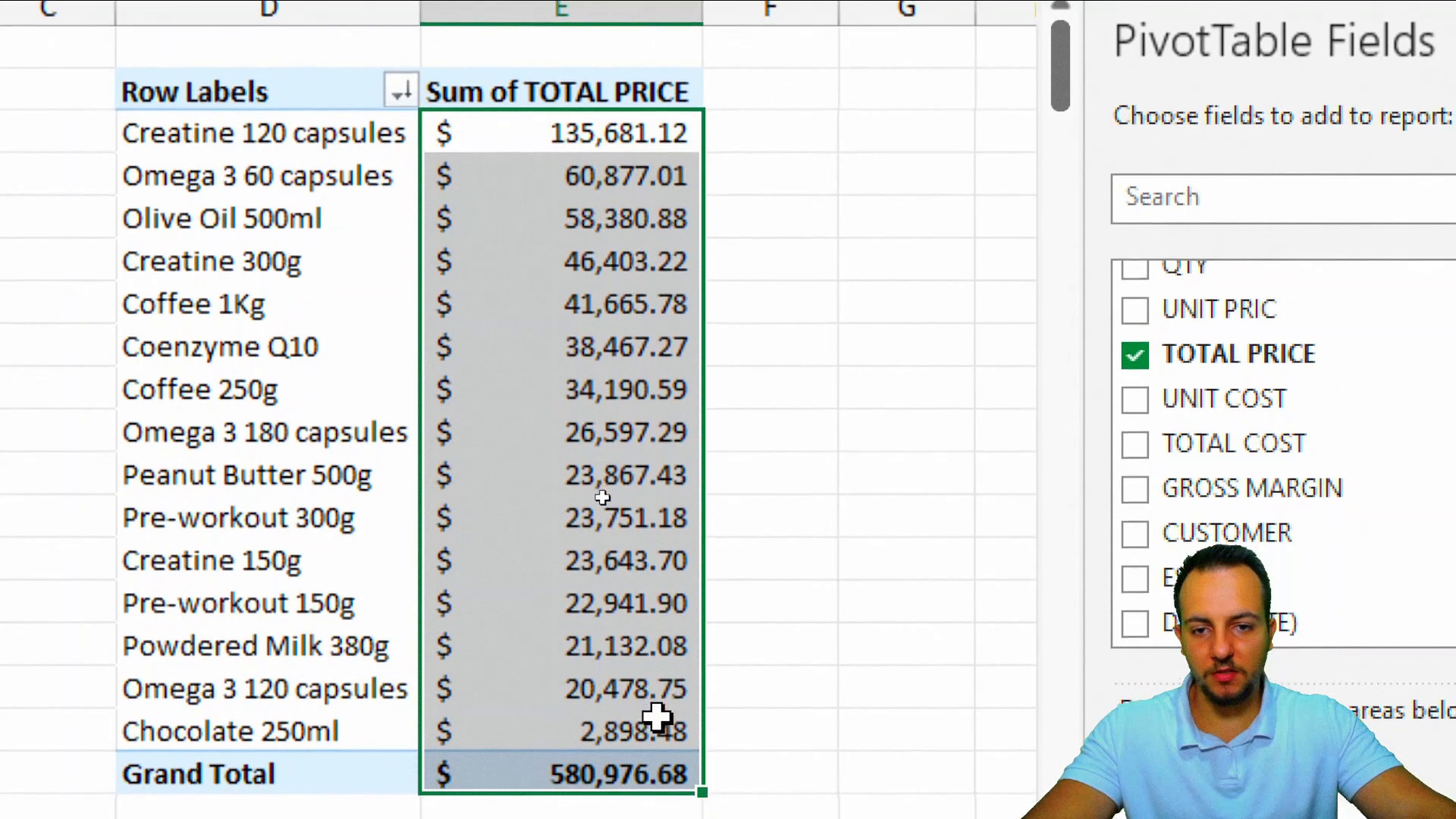
click(286, 91)
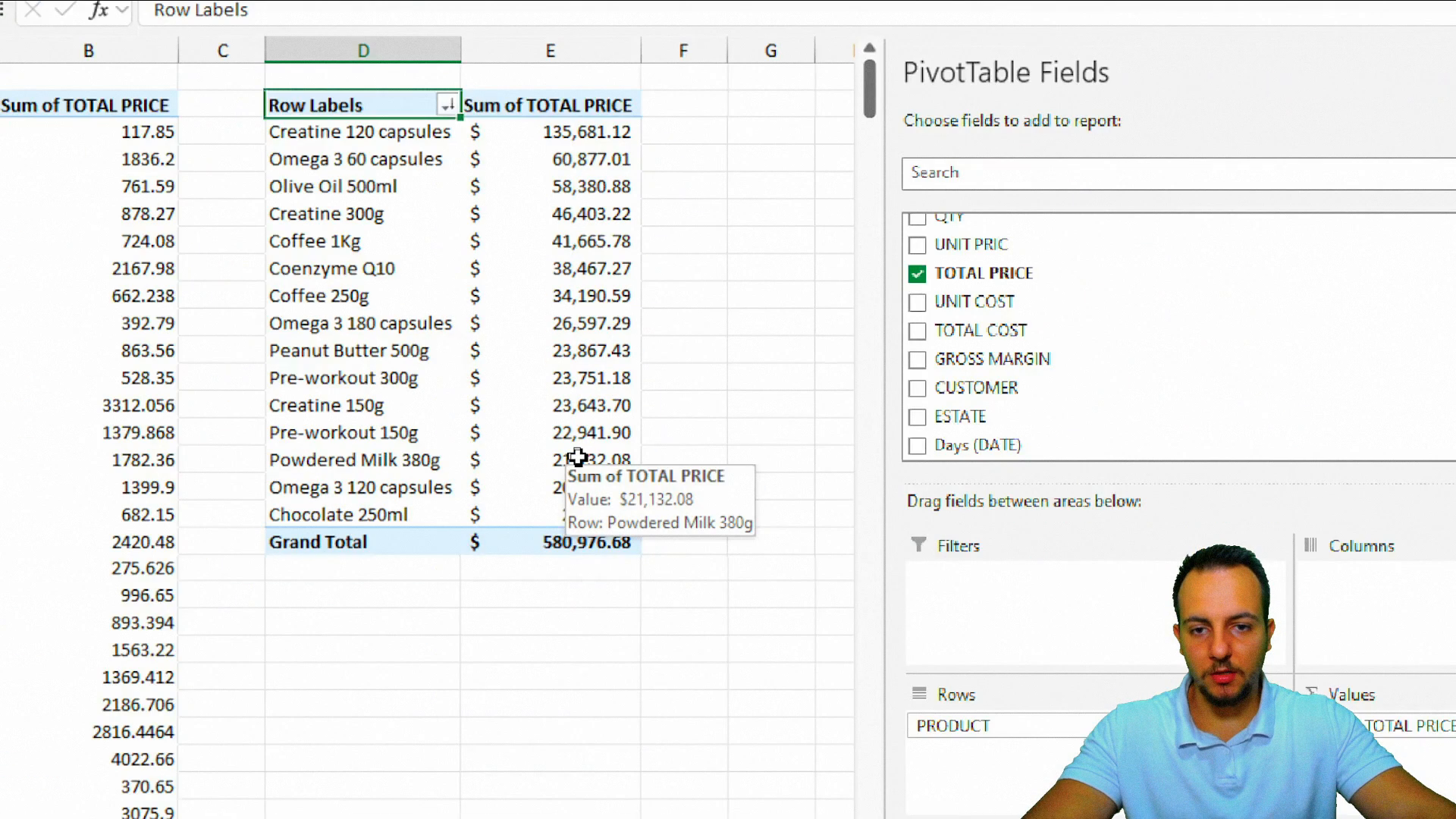
click(403, 606)
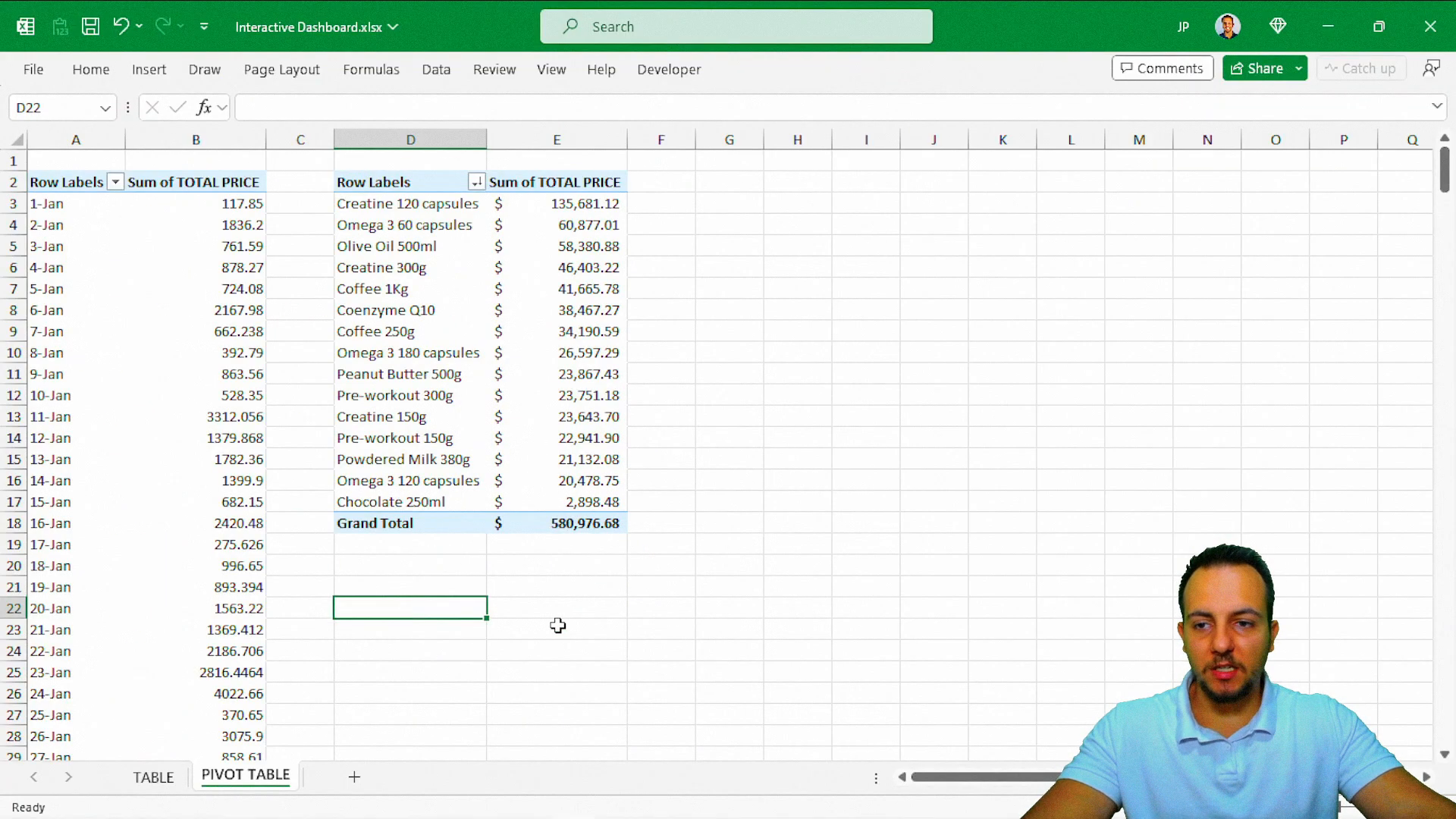
key(ctrl+2)
drag(761, 254, 1039, 631)
drag(773, 280, 905, 371)
drag(922, 285, 1025, 376)
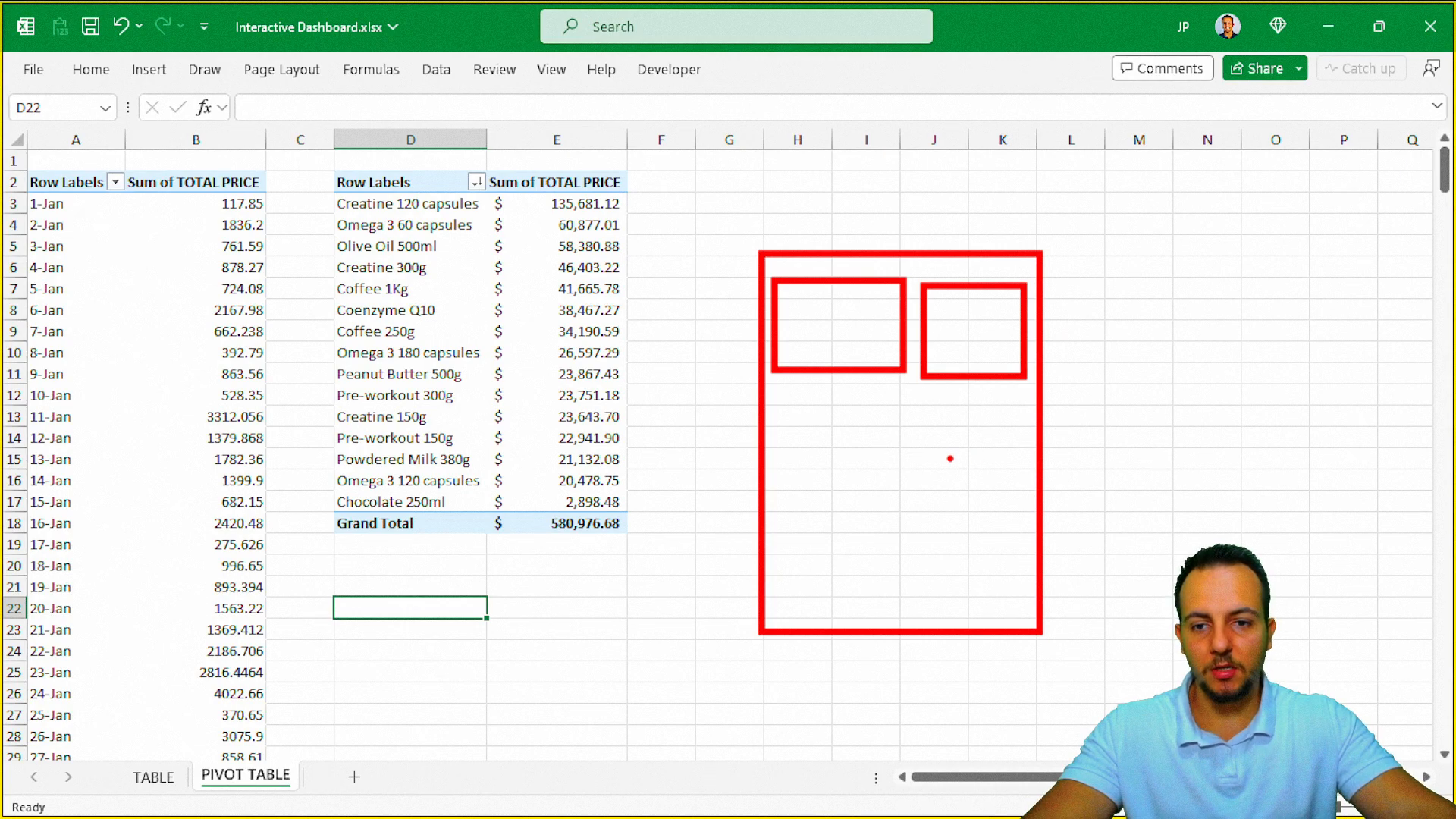
key(Escape)
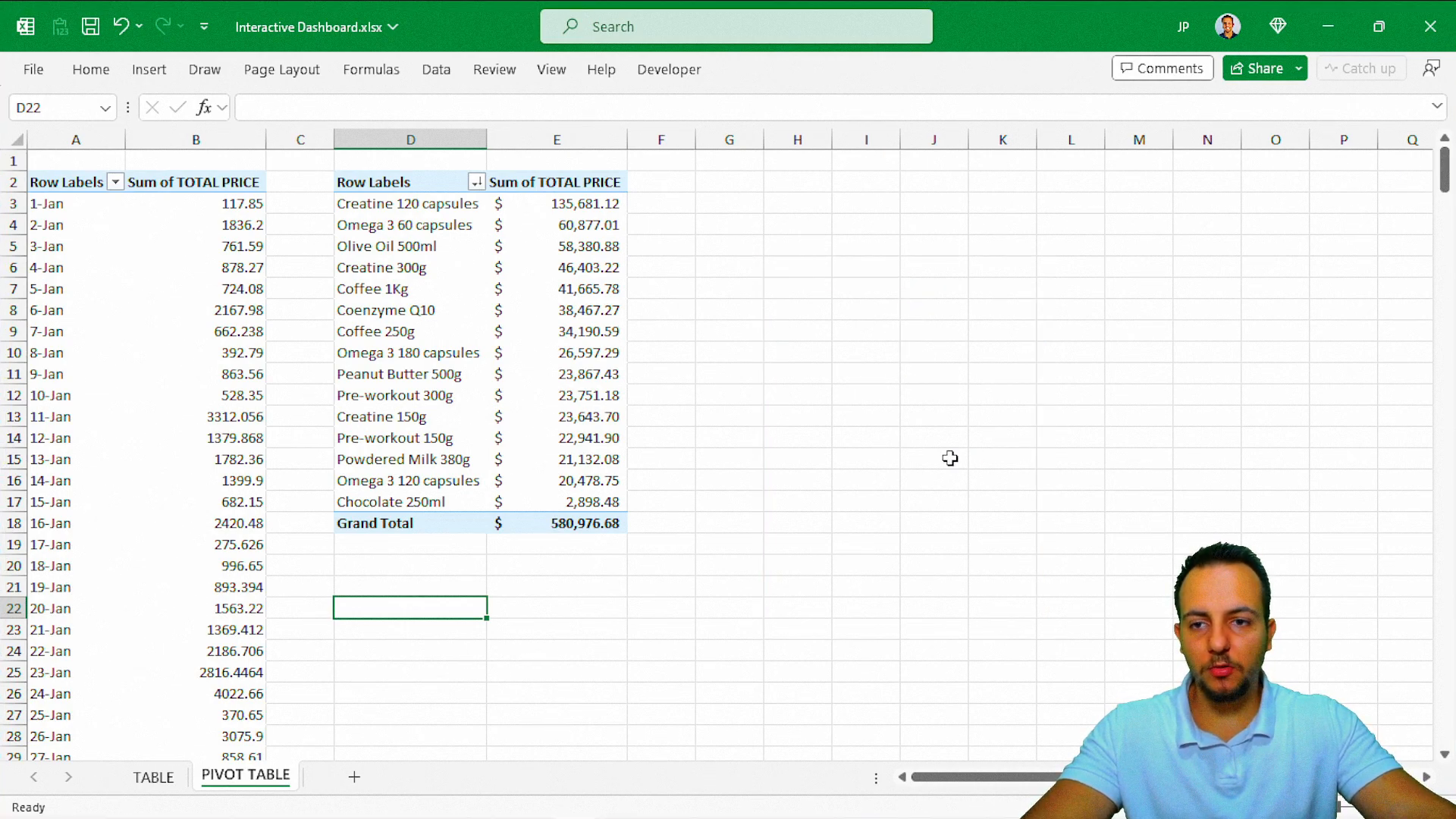
Insert a Months (DATE) slicer for the product pivot table and place it over the table's lowest rows.
click(415, 353)
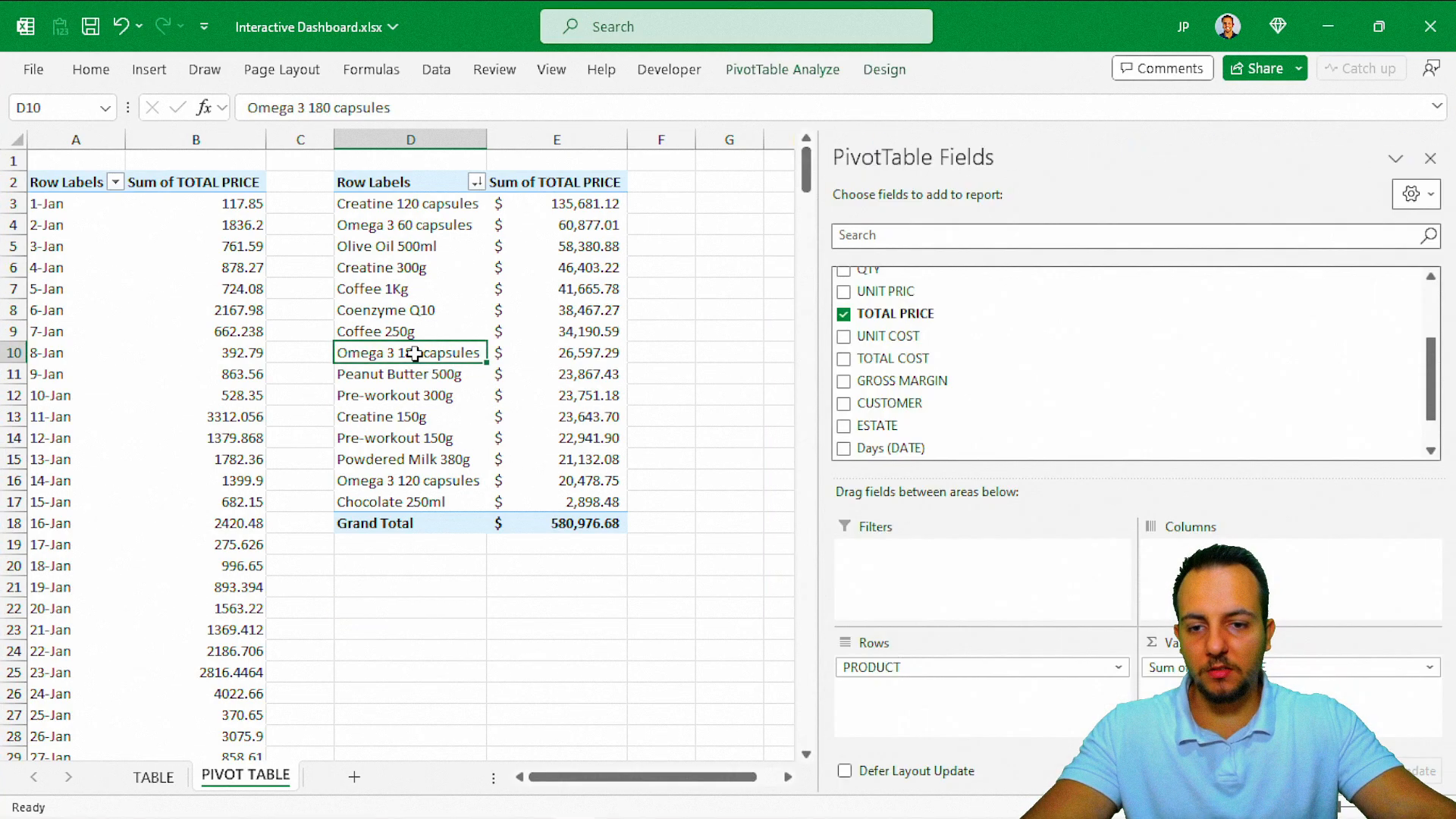
click(205, 358)
click(450, 304)
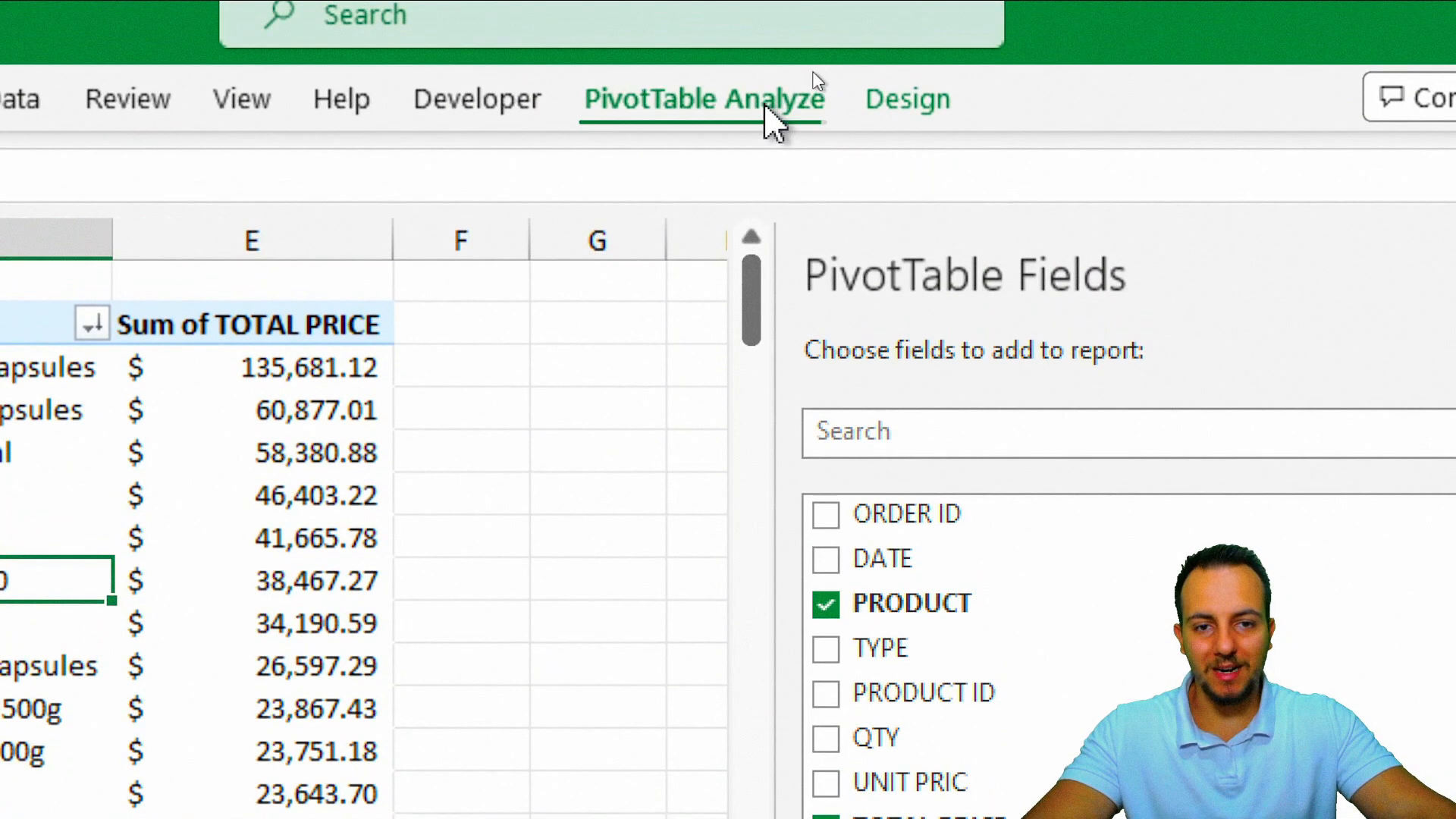
click(809, 70)
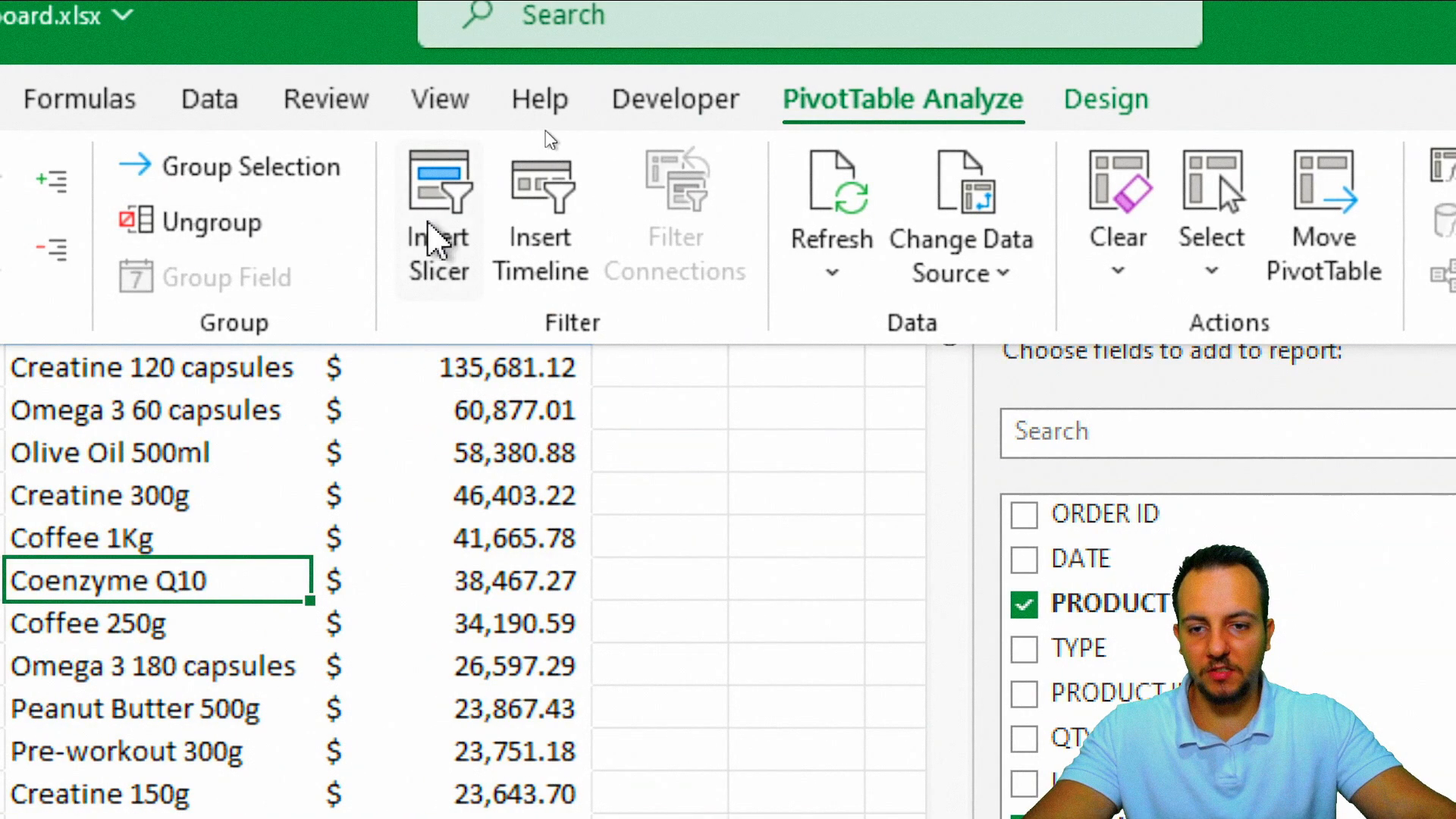
click(436, 241)
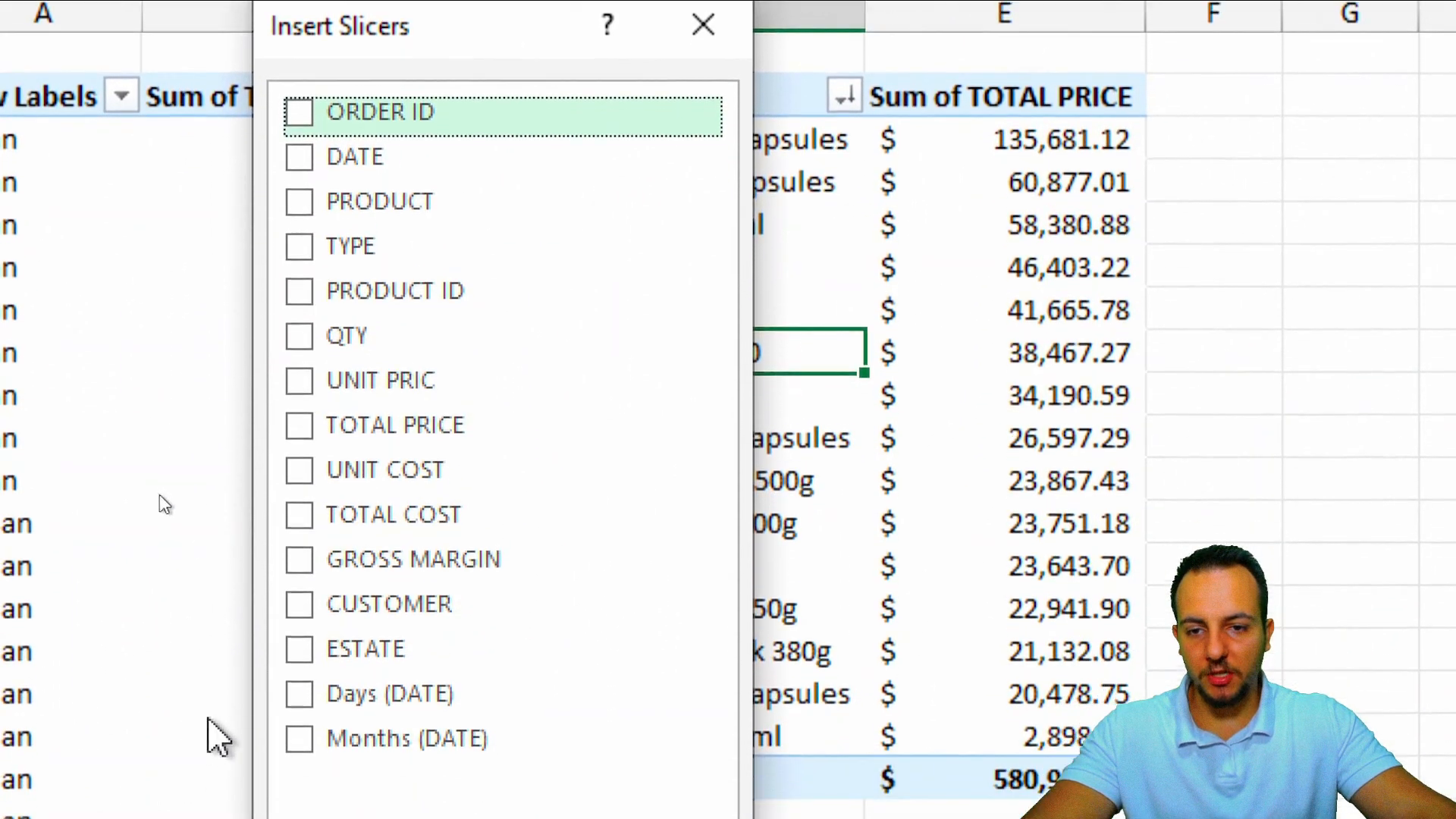
click(384, 734)
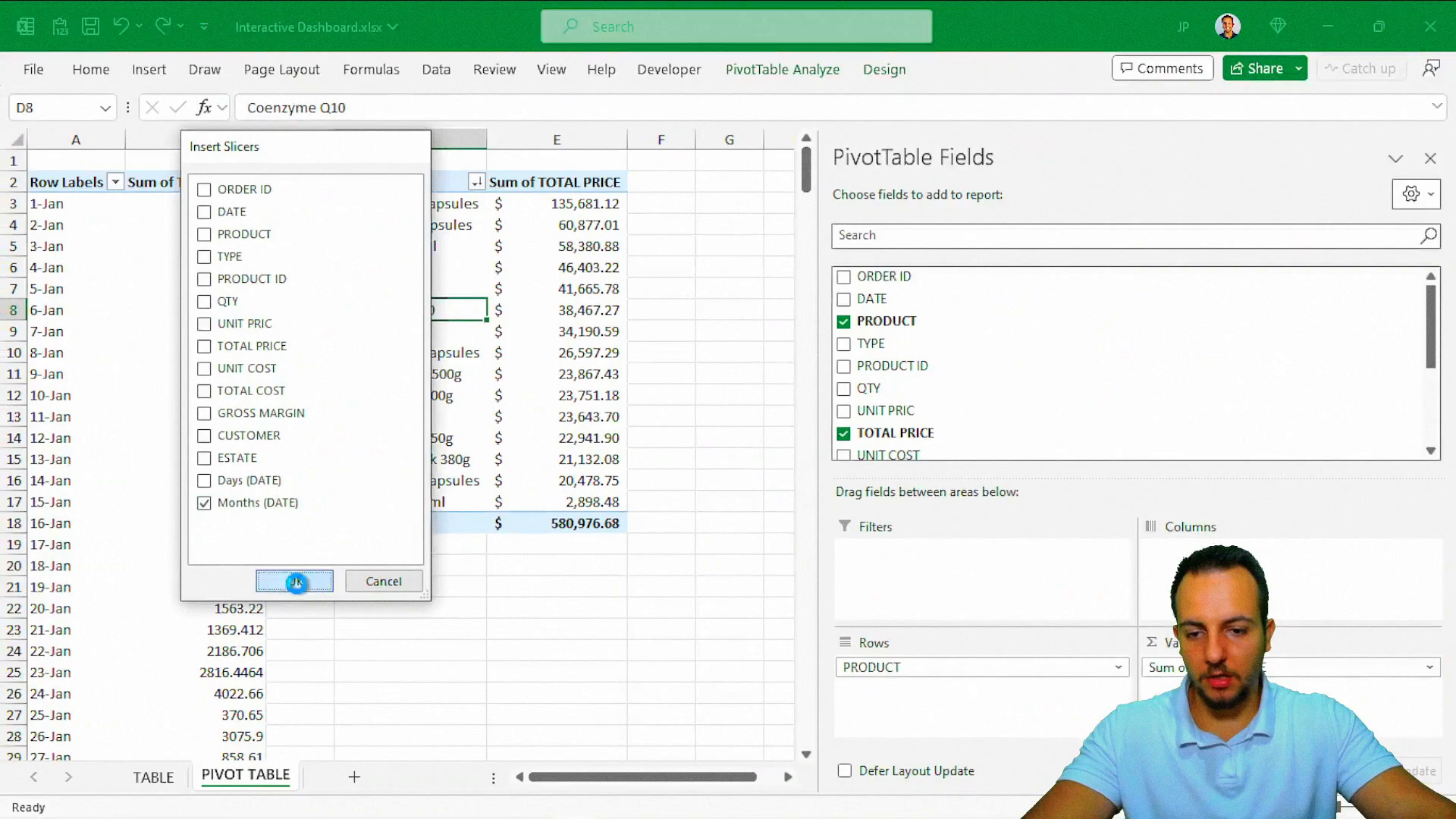
click(487, 673)
drag(388, 331, 421, 465)
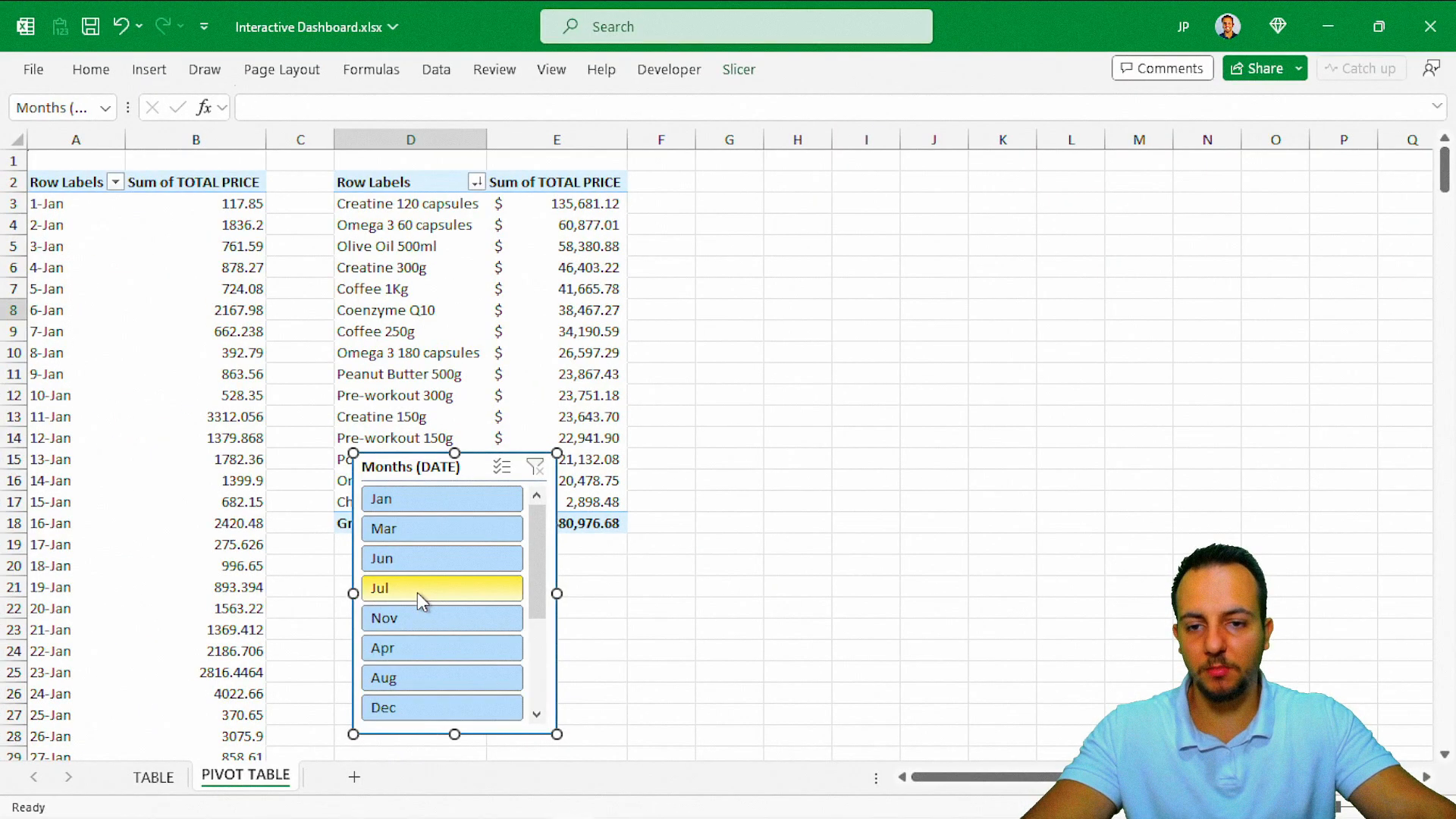
Test the Months (DATE) slicer by filtering the product pivot table by various months, ending on Nov.
click(417, 593)
click(423, 560)
click(434, 531)
click(435, 499)
click(437, 624)
click(433, 646)
click(391, 683)
click(417, 589)
click(419, 620)
click(419, 642)
click(451, 589)
click(466, 558)
click(471, 527)
click(439, 618)
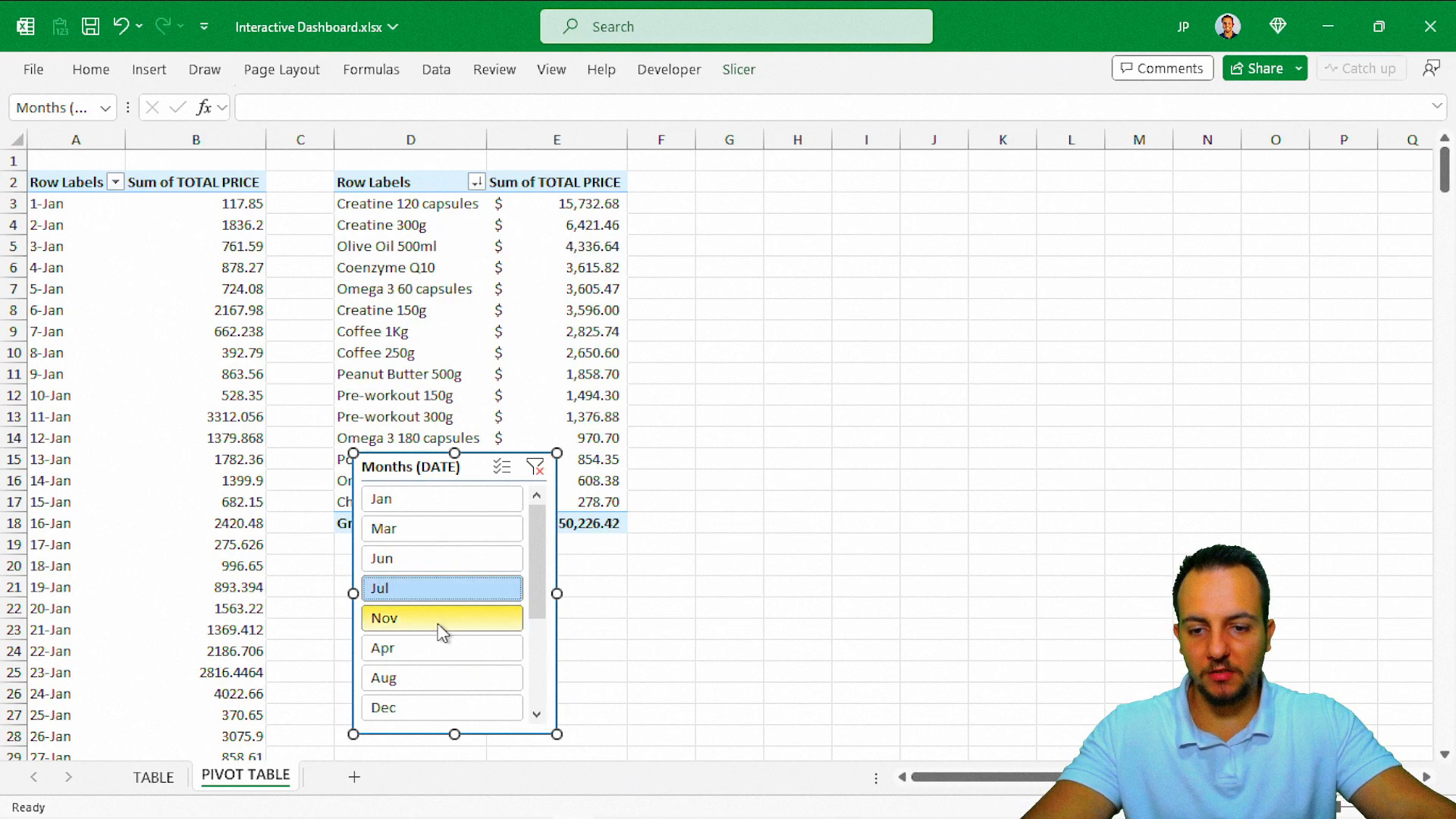
drag(483, 344, 471, 543)
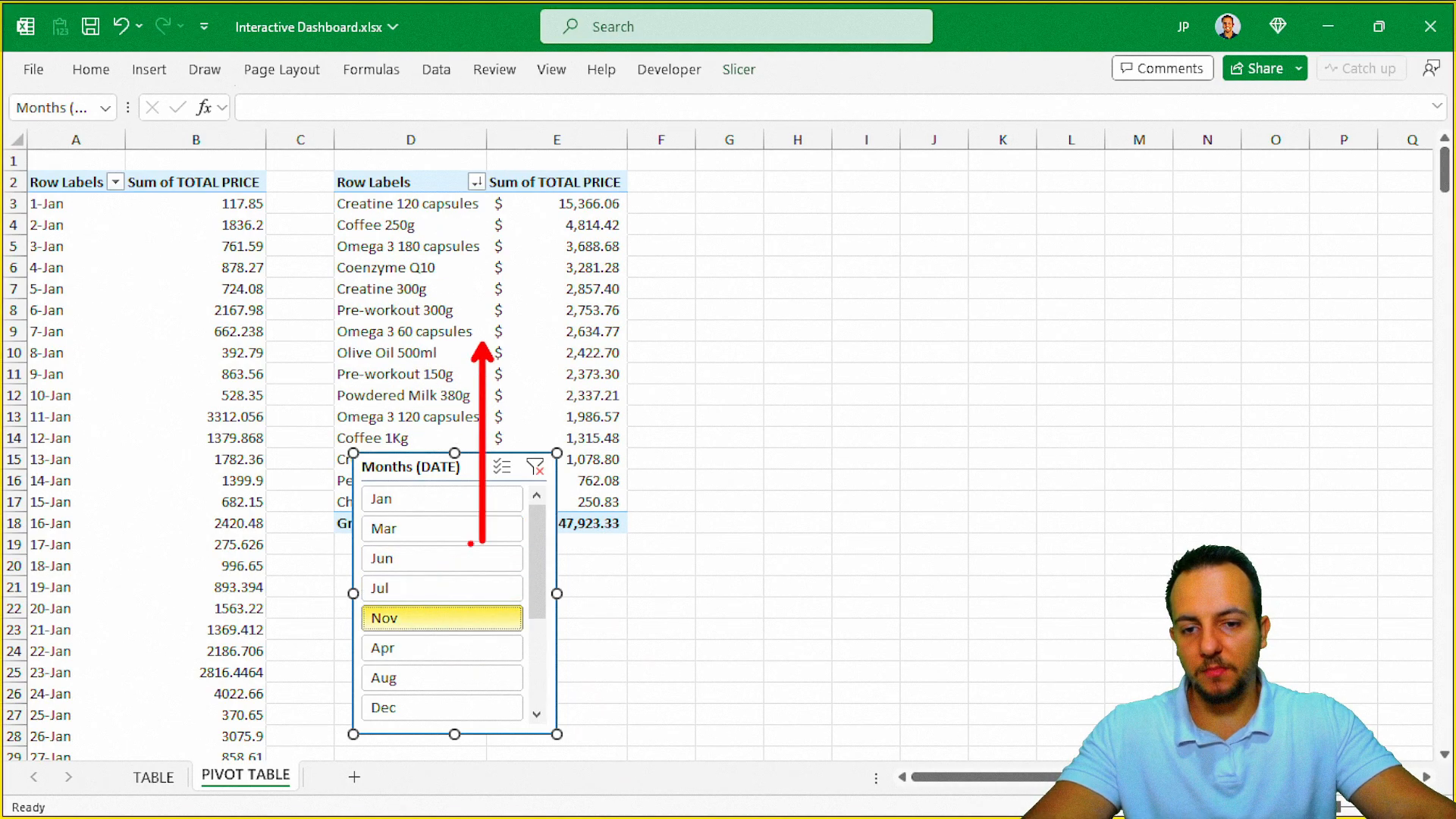
drag(325, 158, 643, 541)
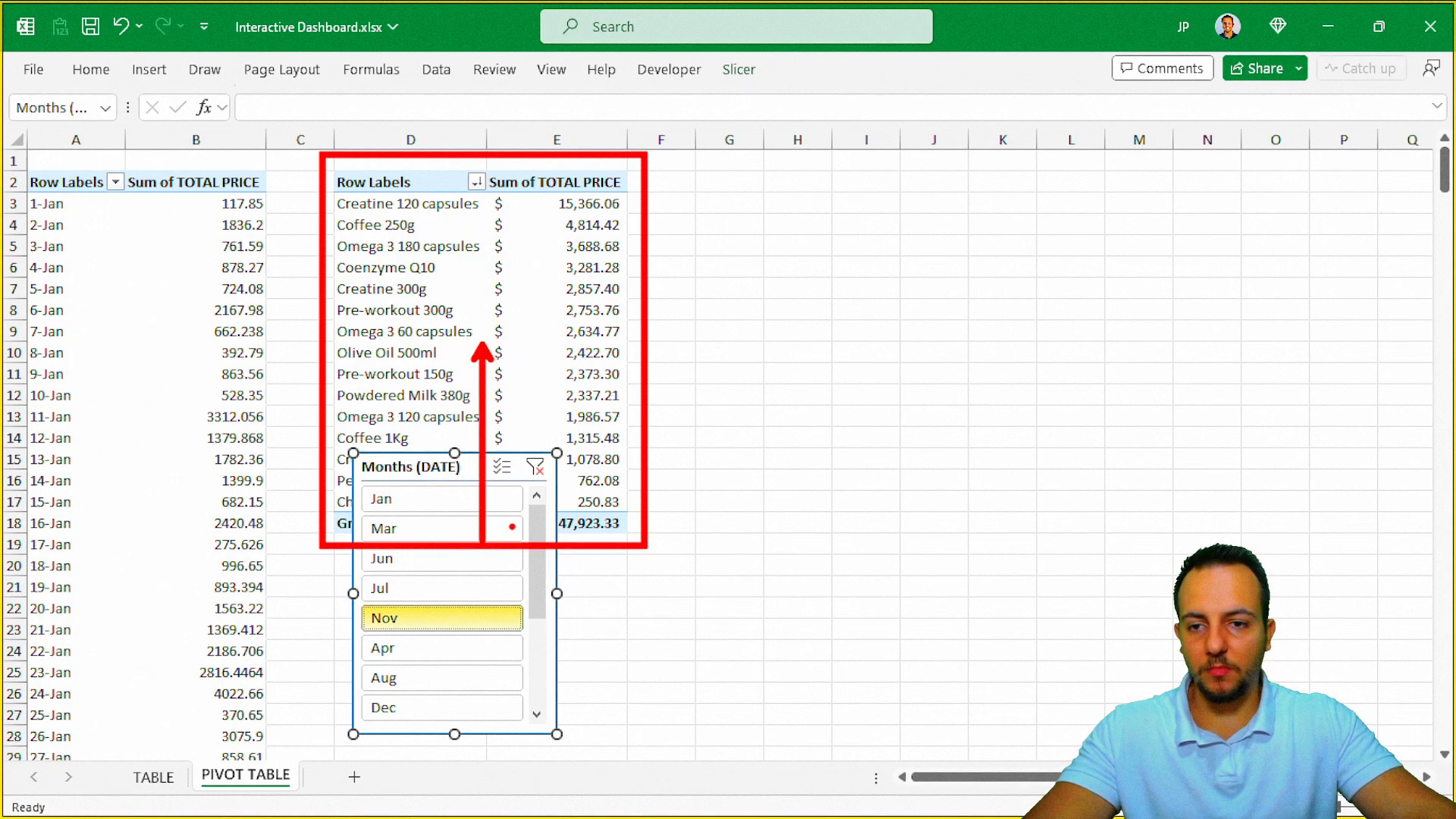
key(ctrl+z)
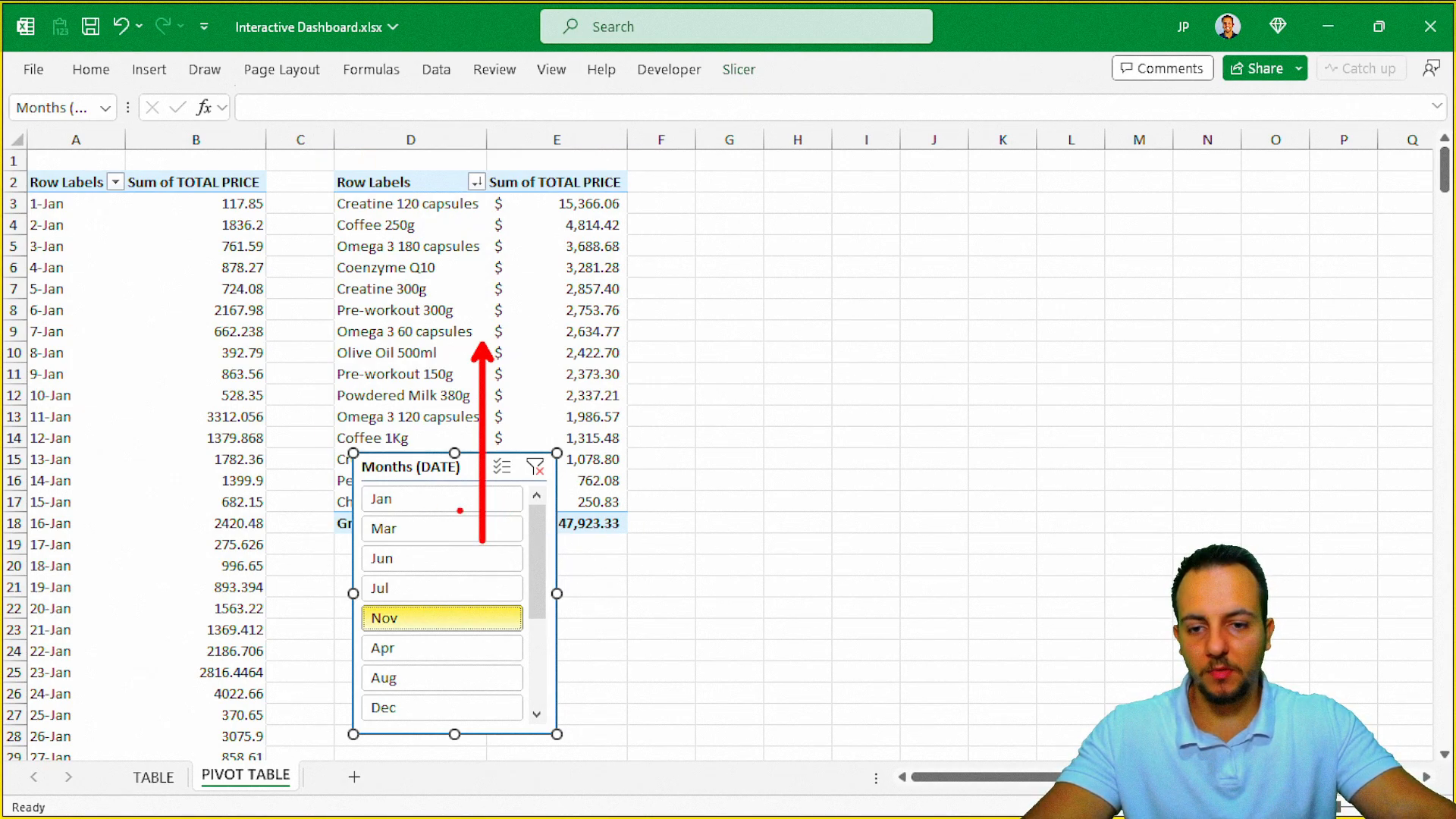
drag(206, 484, 417, 582)
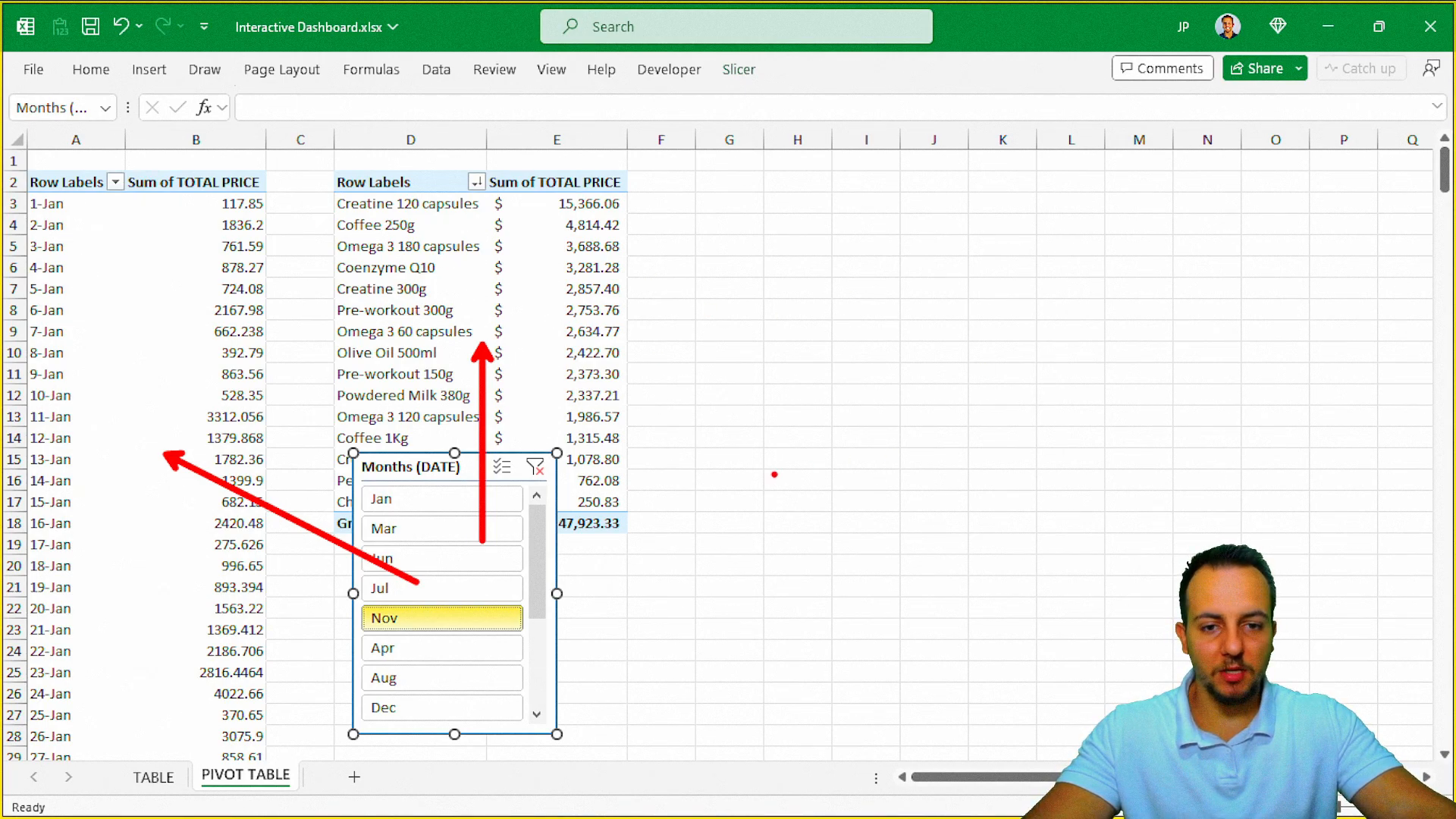
mouse_move(740, 293)
mouse_down()
mouse_move(803, 391)
mouse_move(720, 394)
mouse_up()
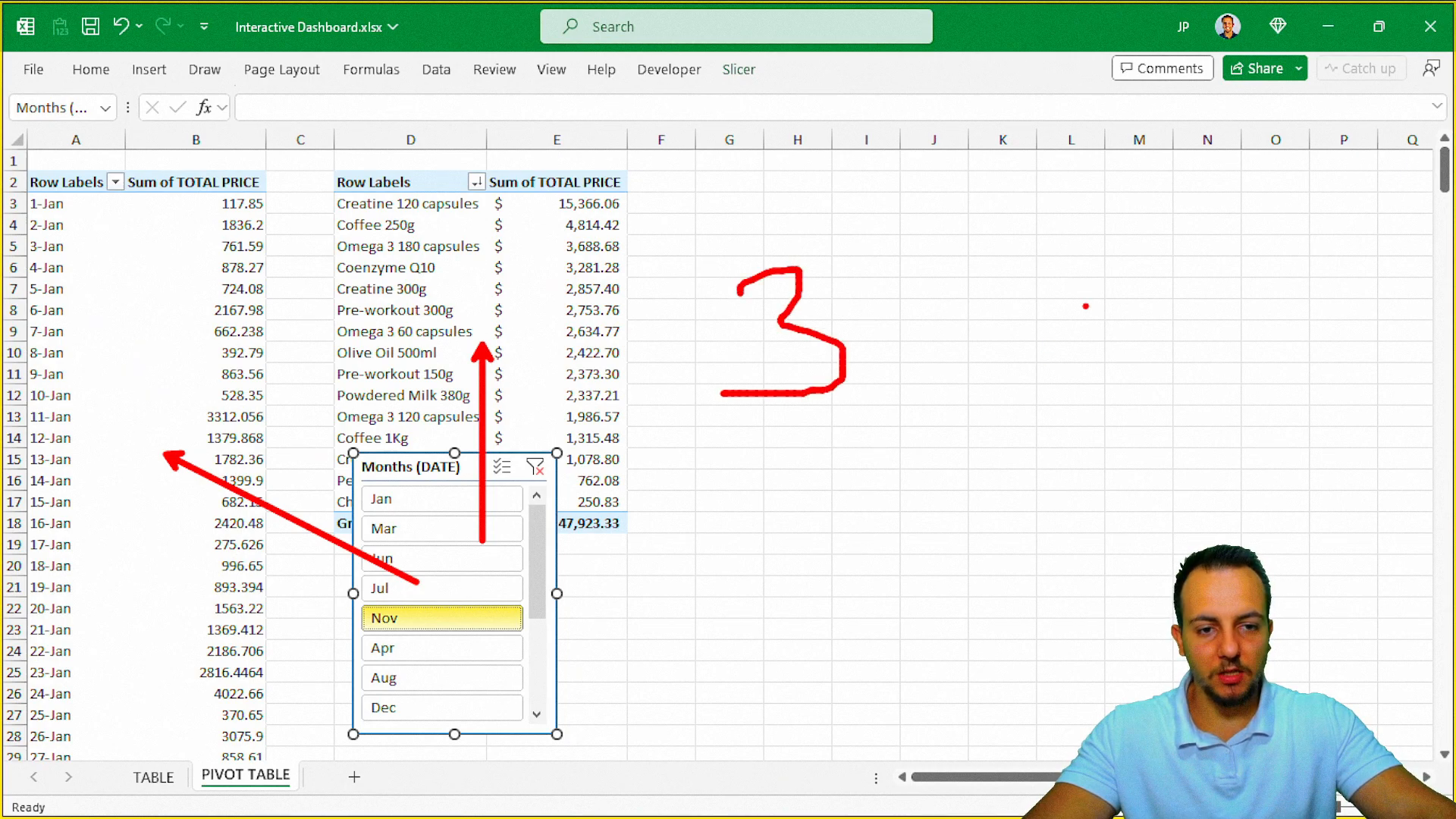
drag(1081, 306, 1046, 457)
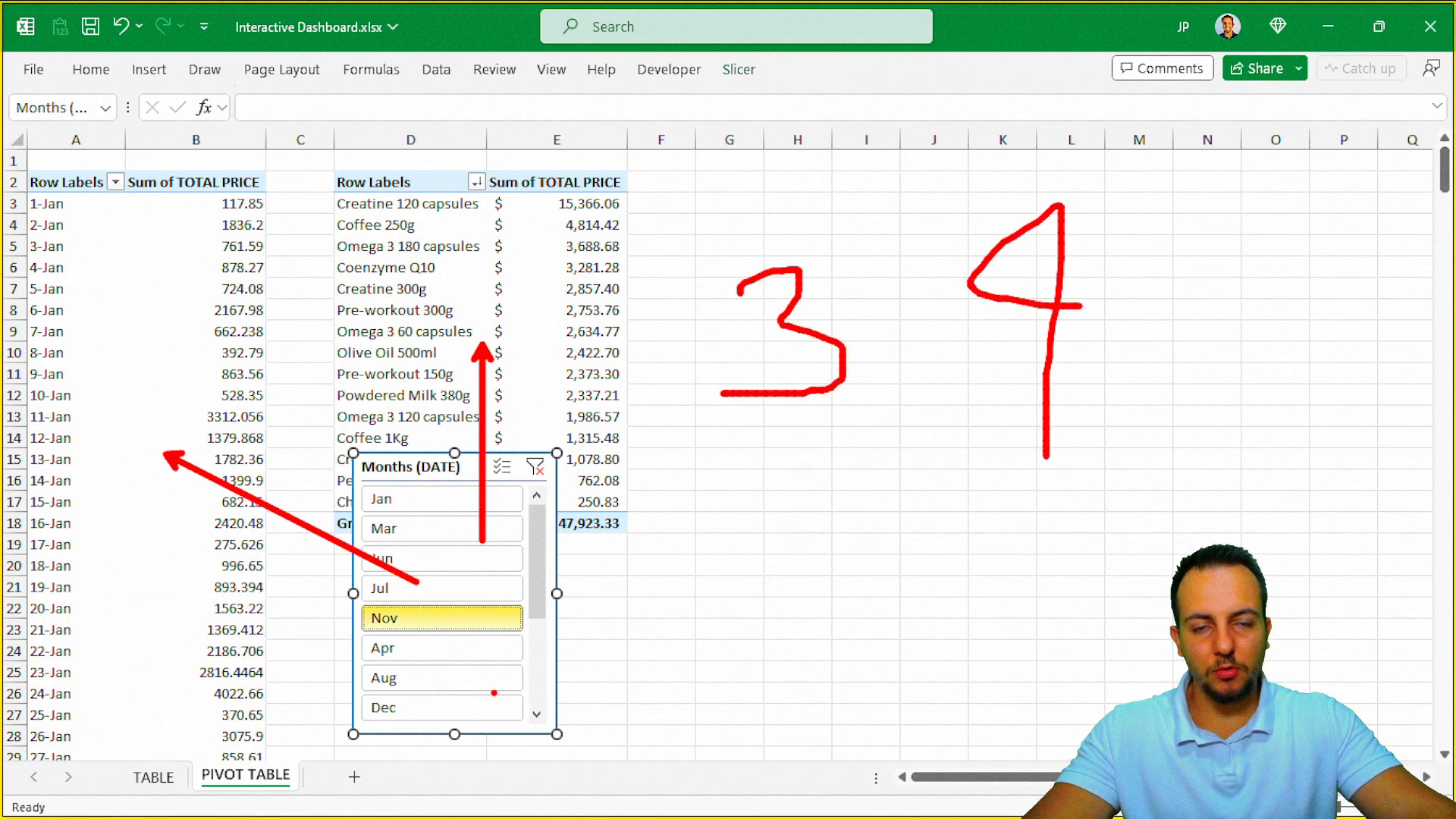
mouse_move(502, 446)
mouse_down()
mouse_move(562, 749)
mouse_move(324, 514)
mouse_up()
key(Escape)
key(Escape)
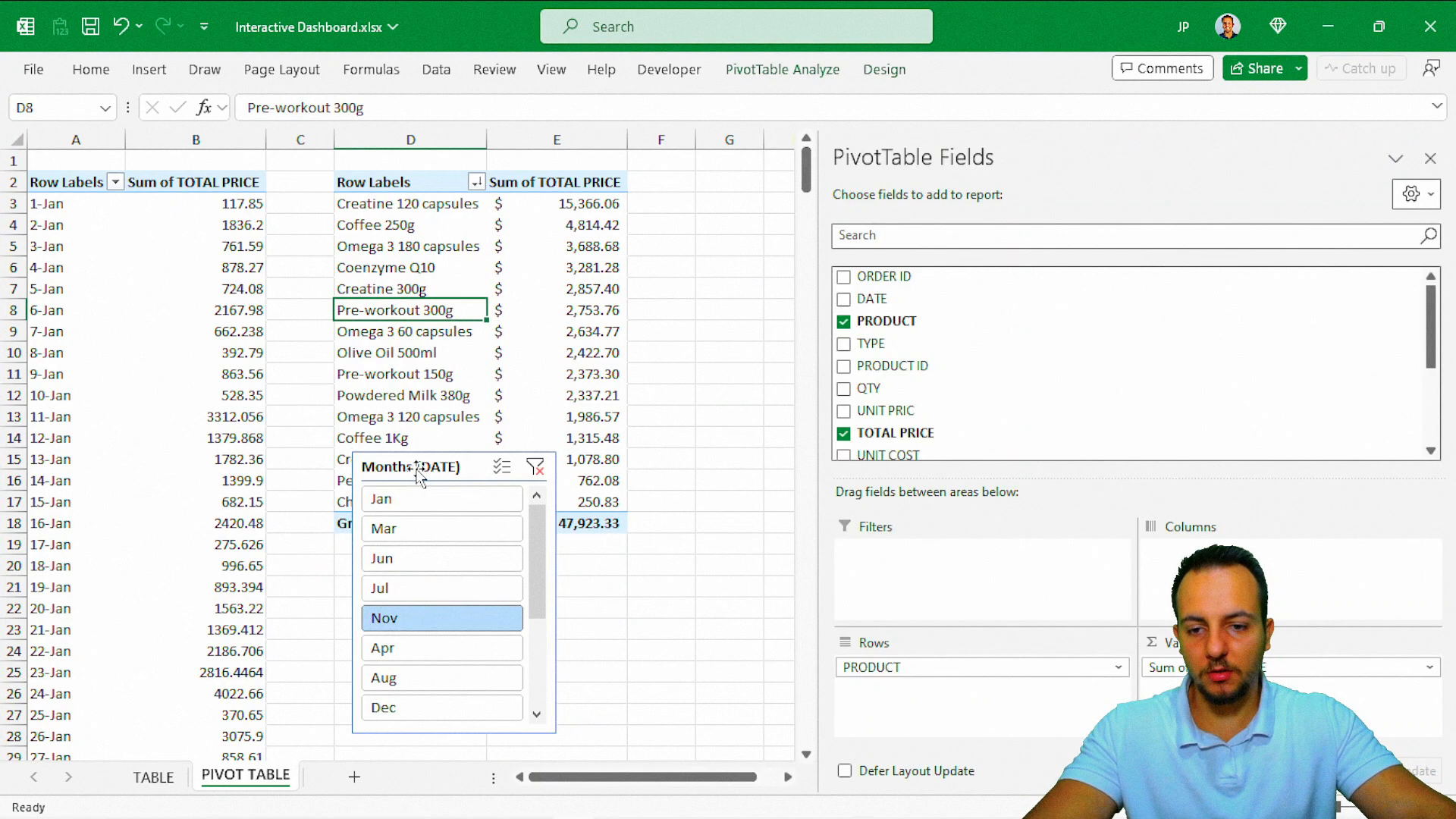
Filter the product pivot table by Jun and finally by Jan with the Months (DATE) slicer.
click(418, 554)
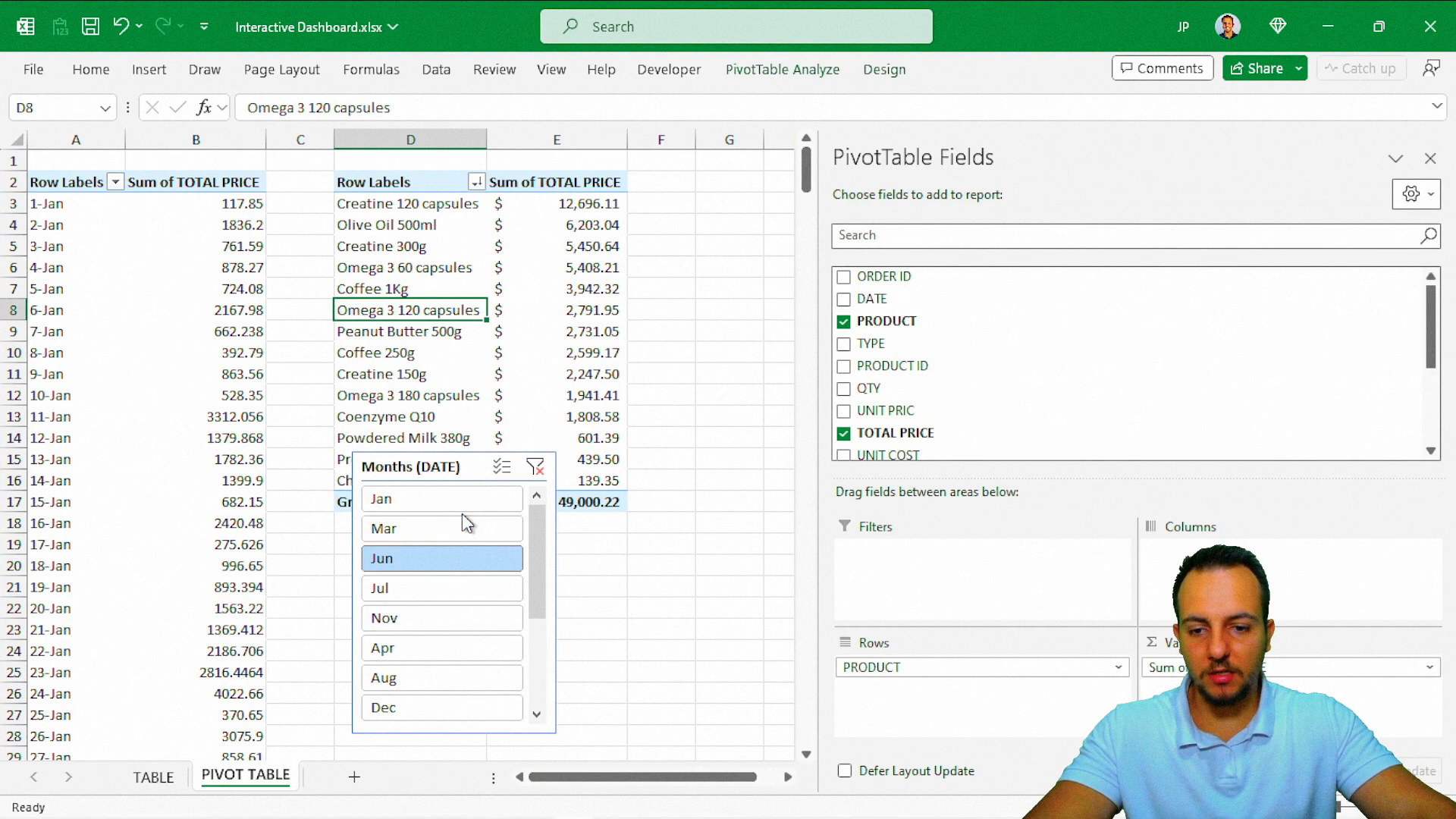
click(451, 508)
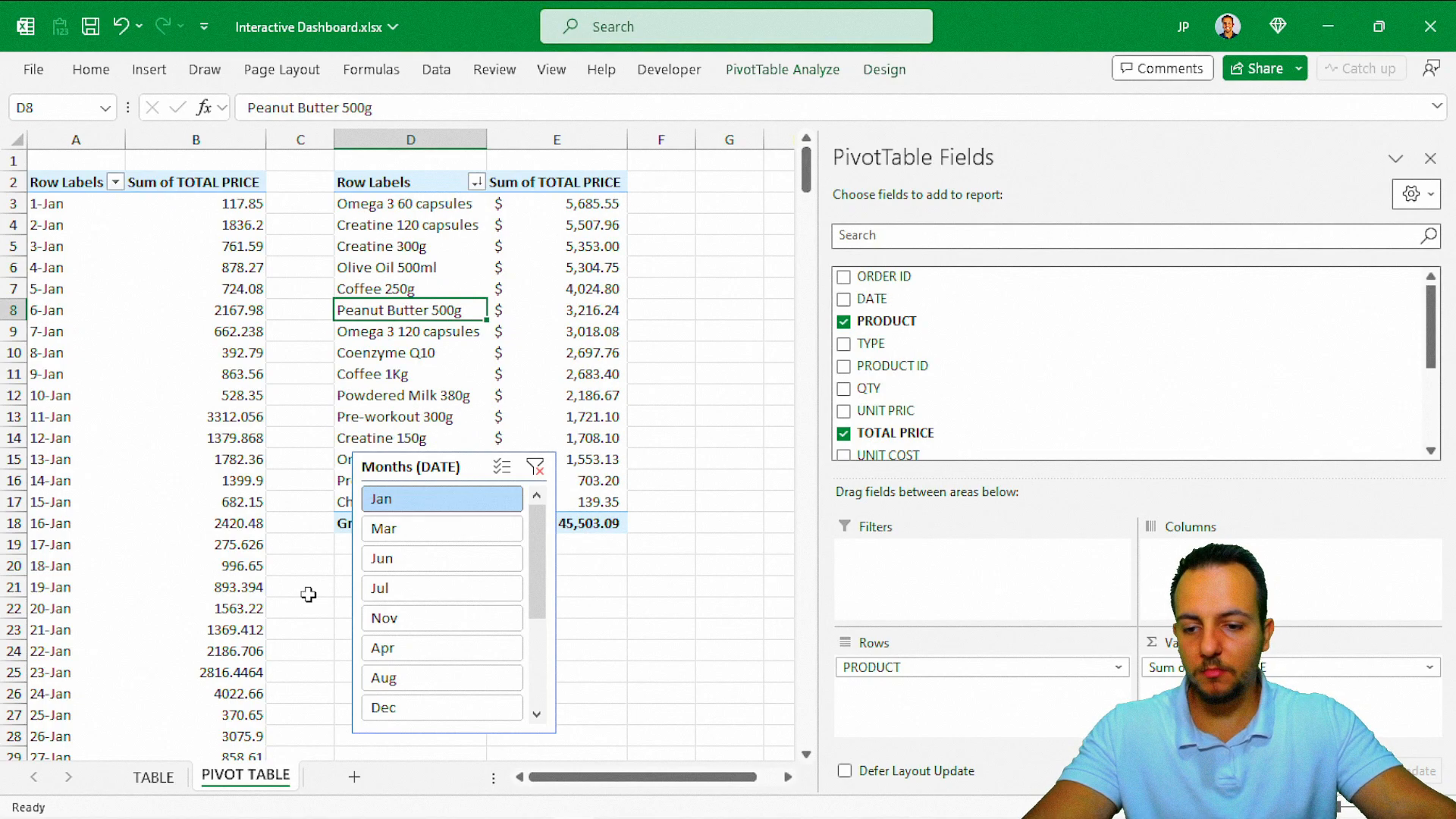
Go to the TABLE sheet and examine the product categories in the TYPE column.
click(153, 777)
scroll(299, 624, up, 1)
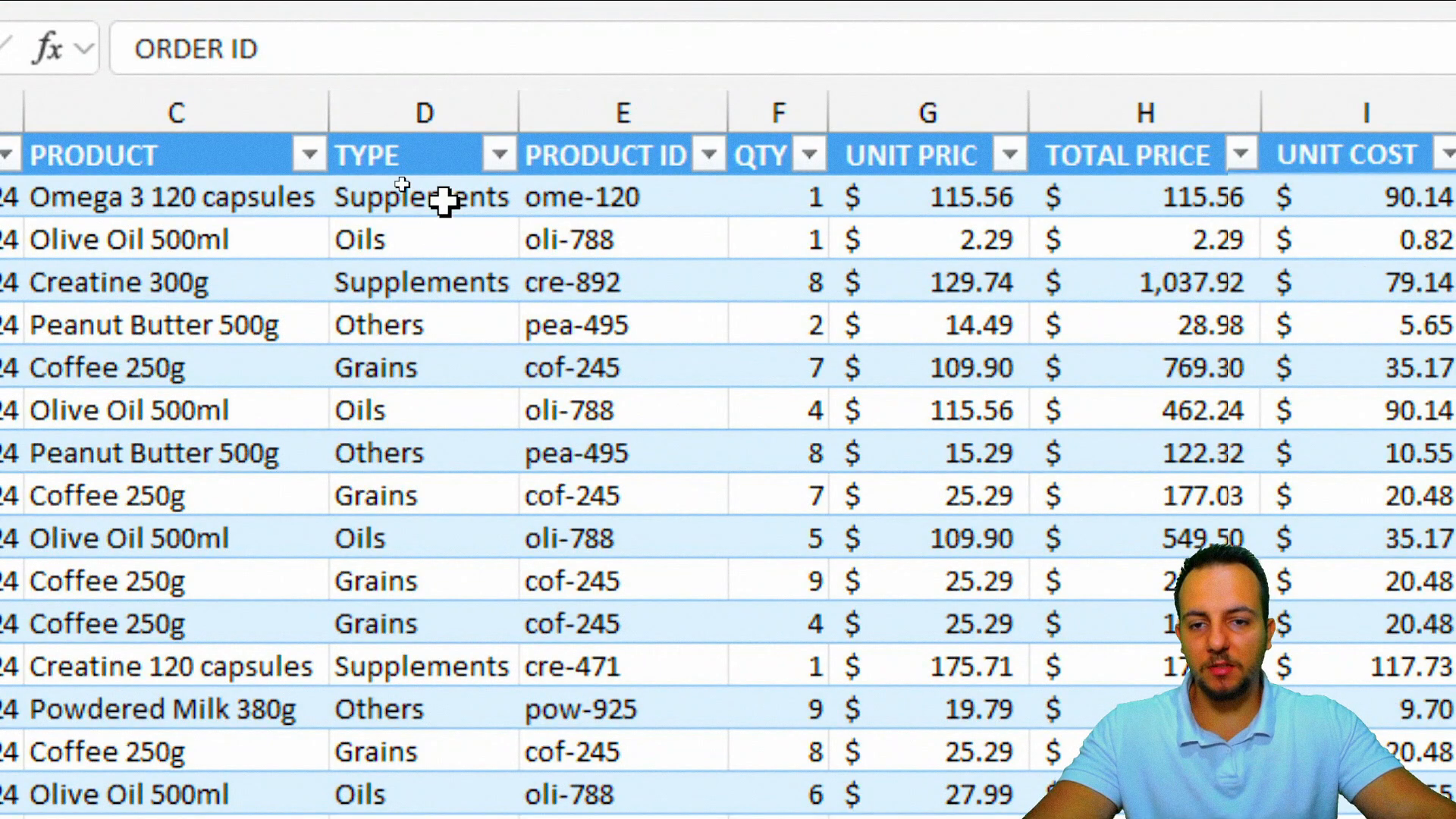
click(425, 200)
click(382, 241)
click(438, 333)
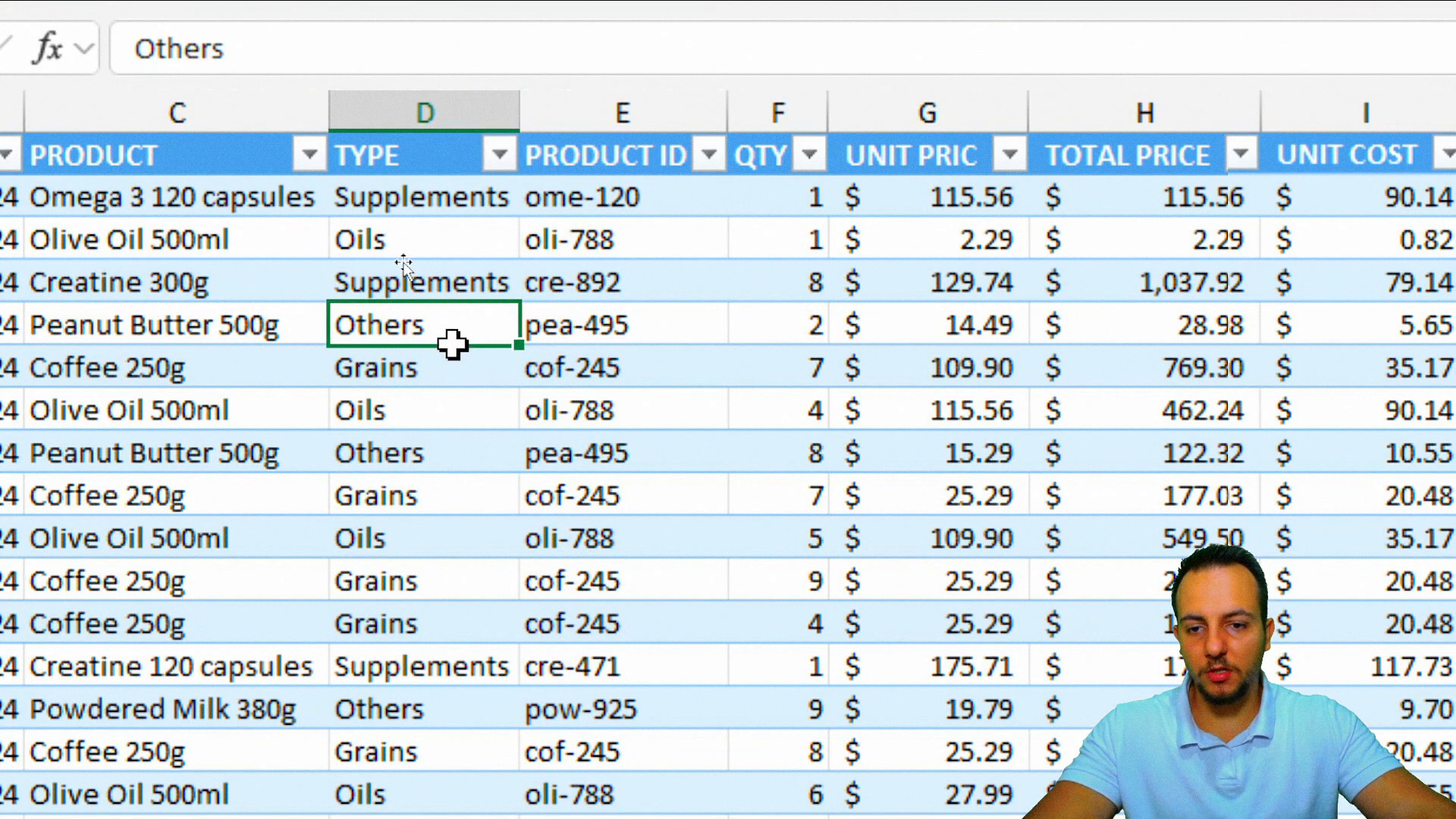
click(440, 368)
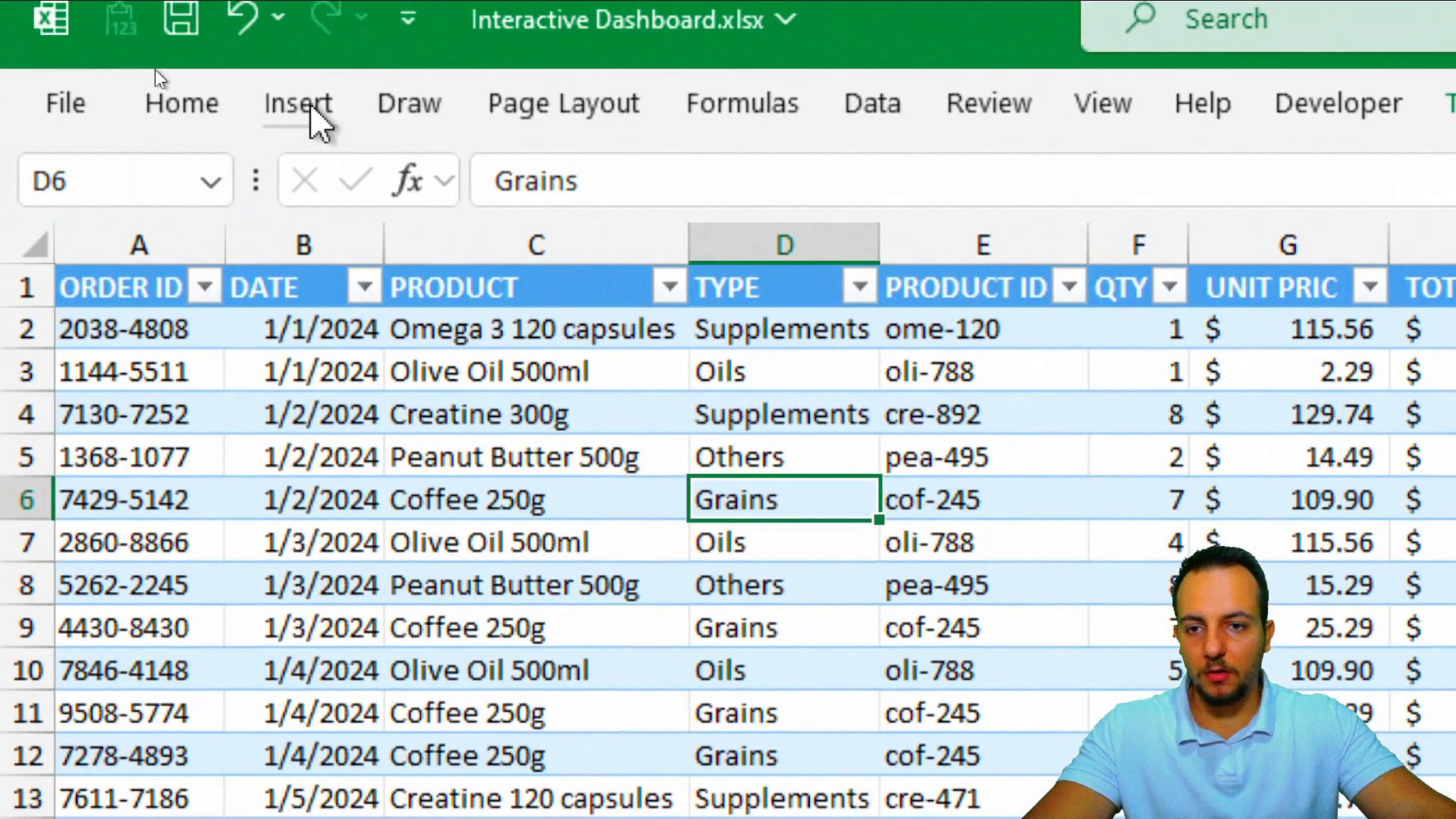
Create a pivot table from Table1 on the existing PIVOT TABLE sheet at cell G2.
click(307, 106)
click(106, 179)
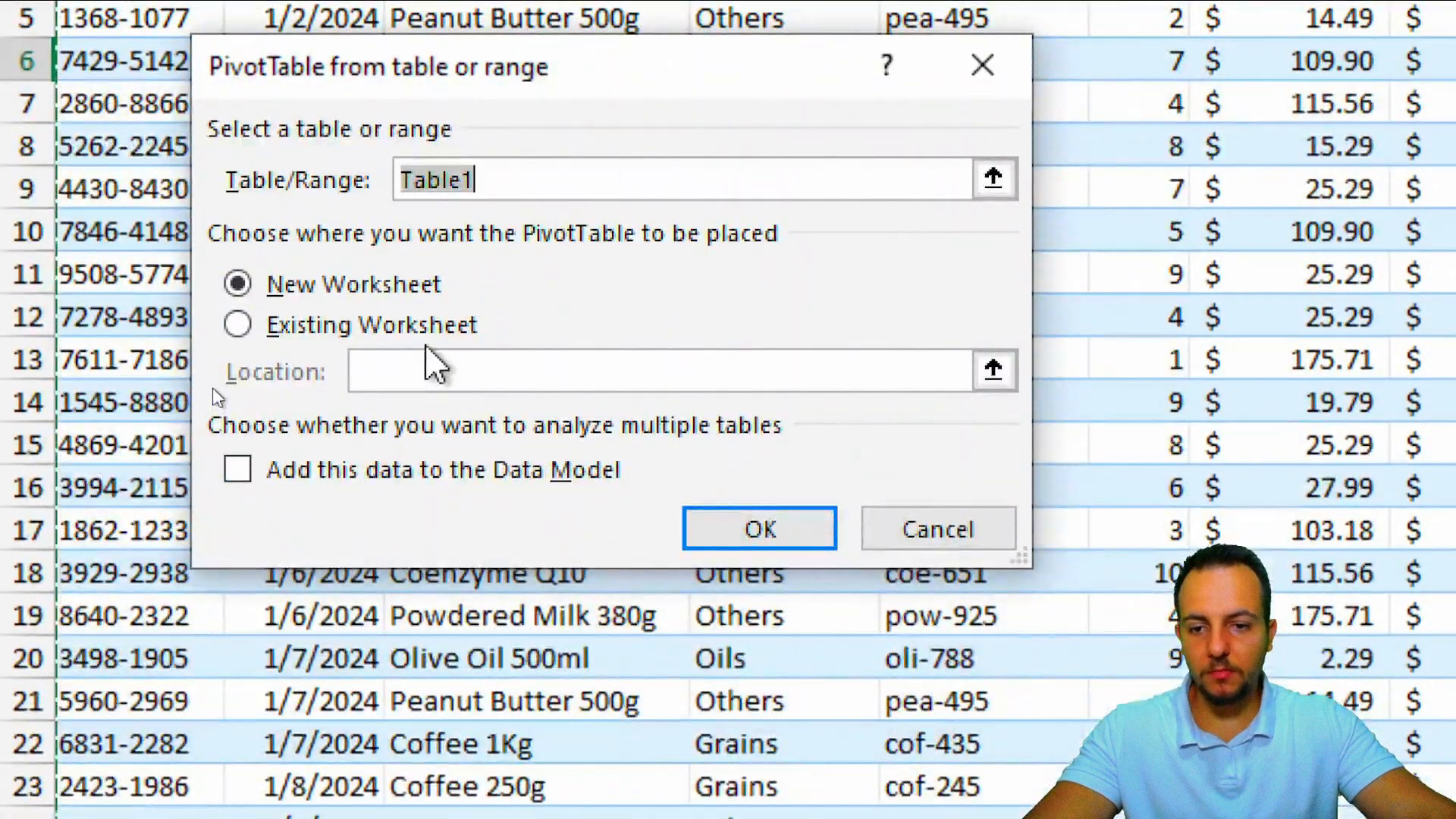
click(455, 327)
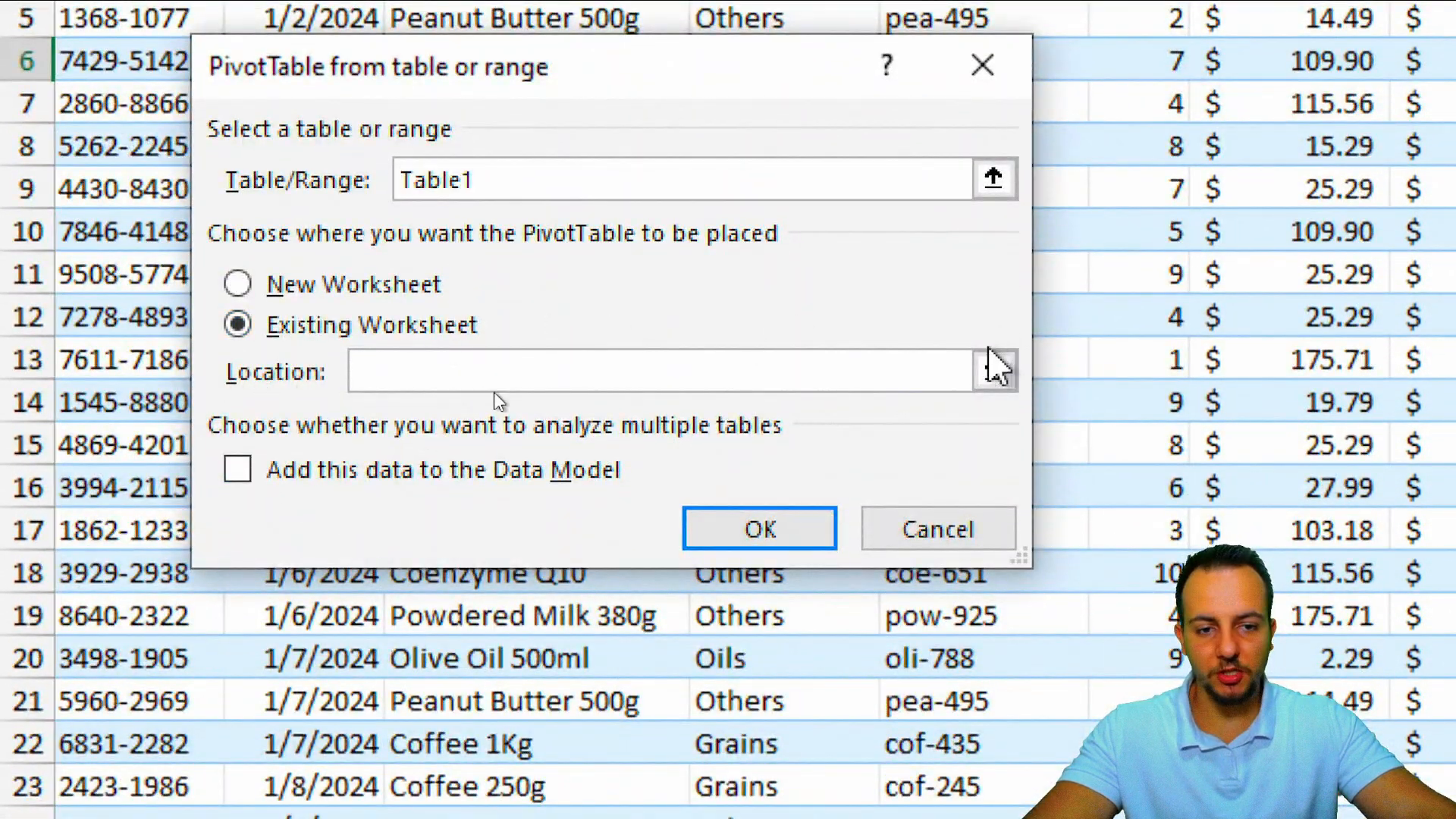
click(993, 369)
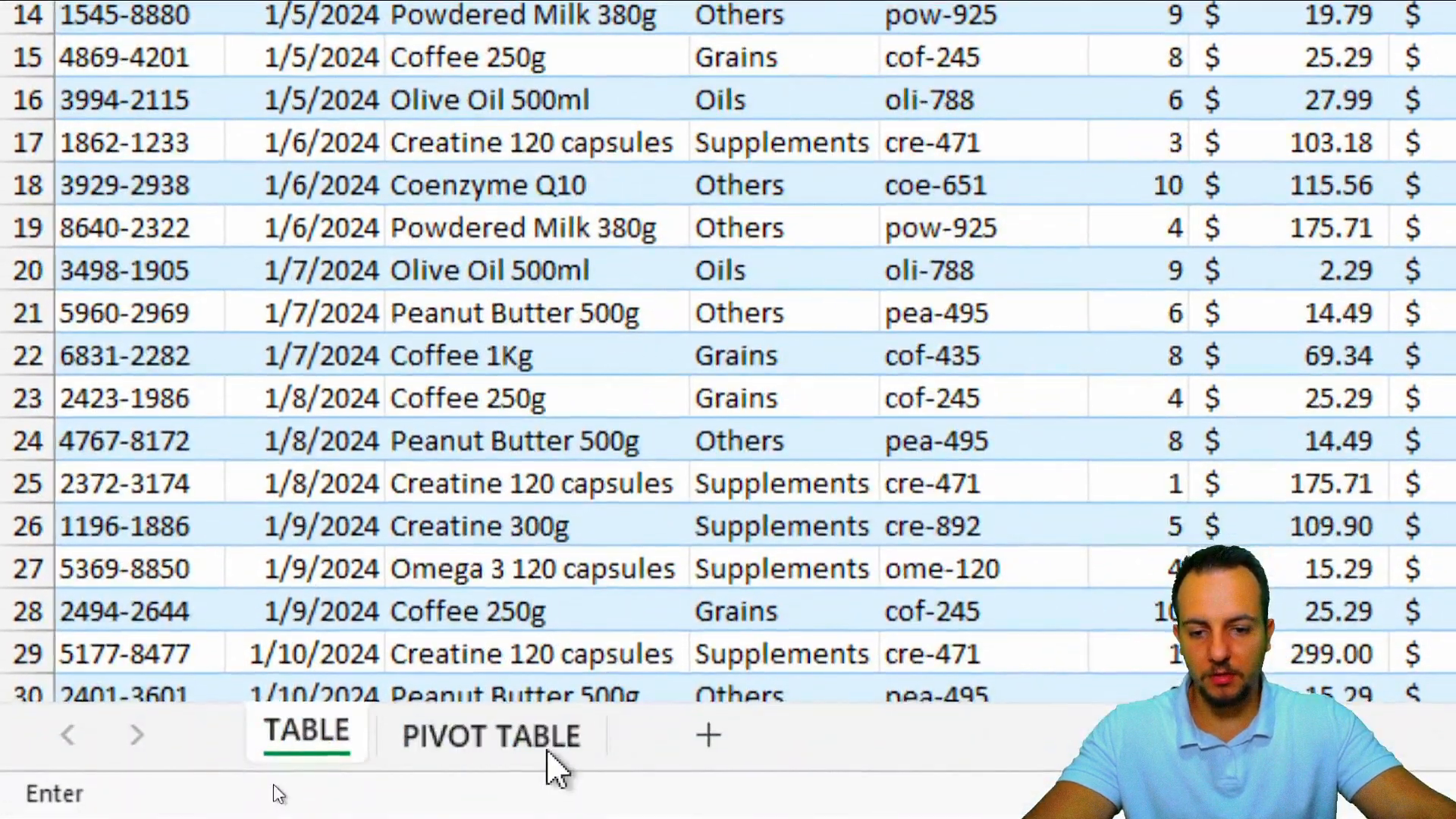
click(531, 766)
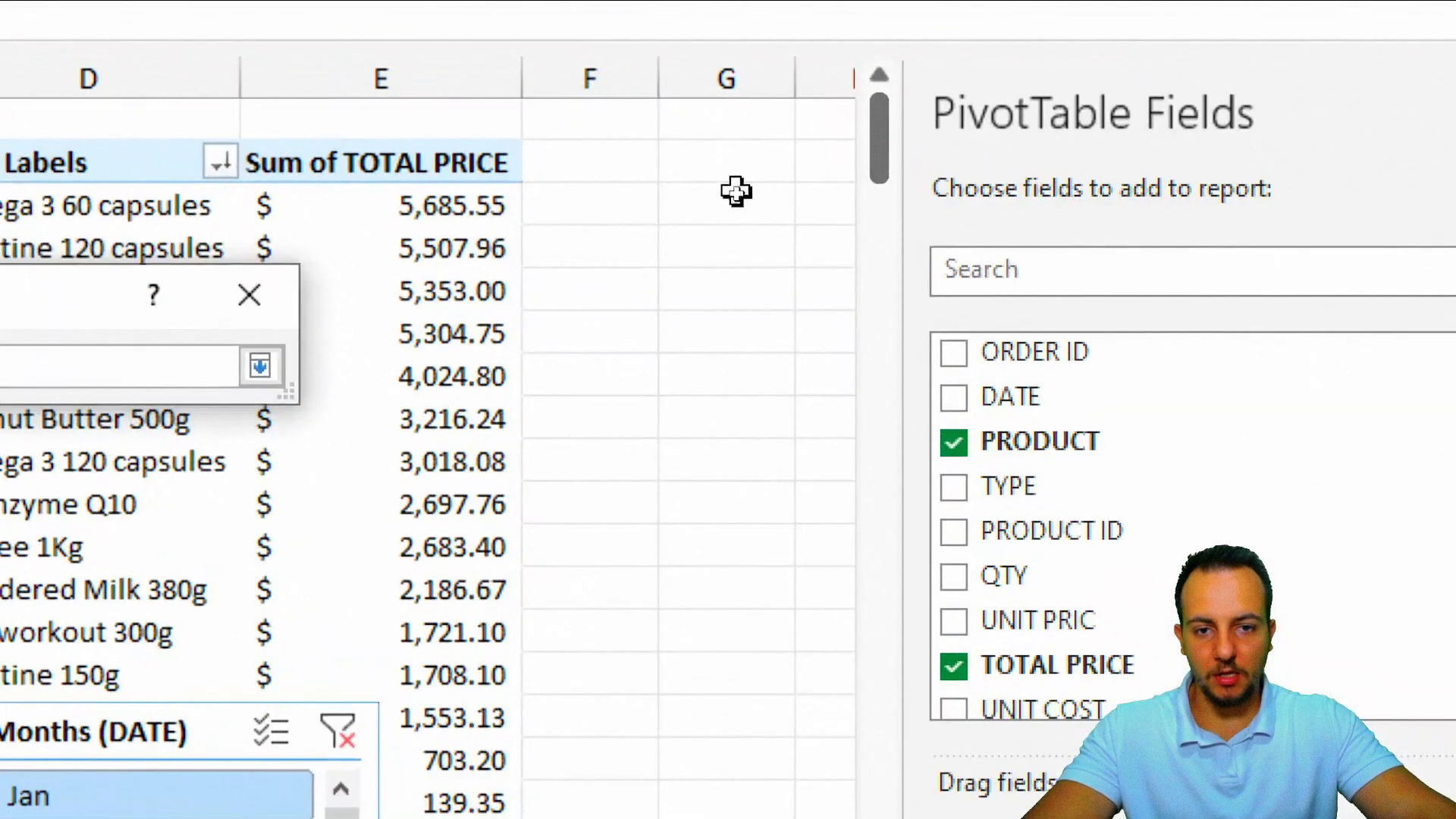
click(739, 170)
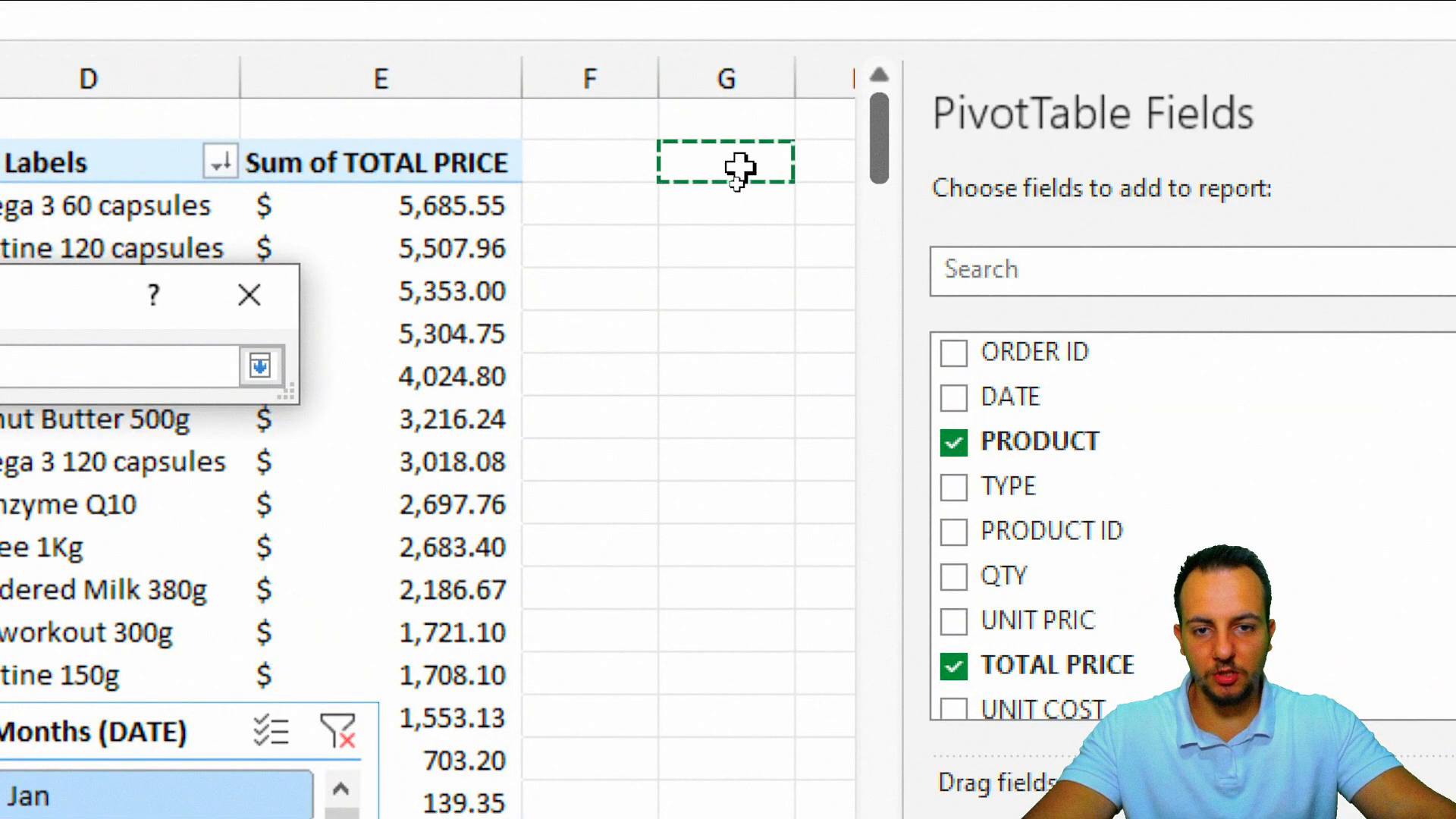
click(260, 366)
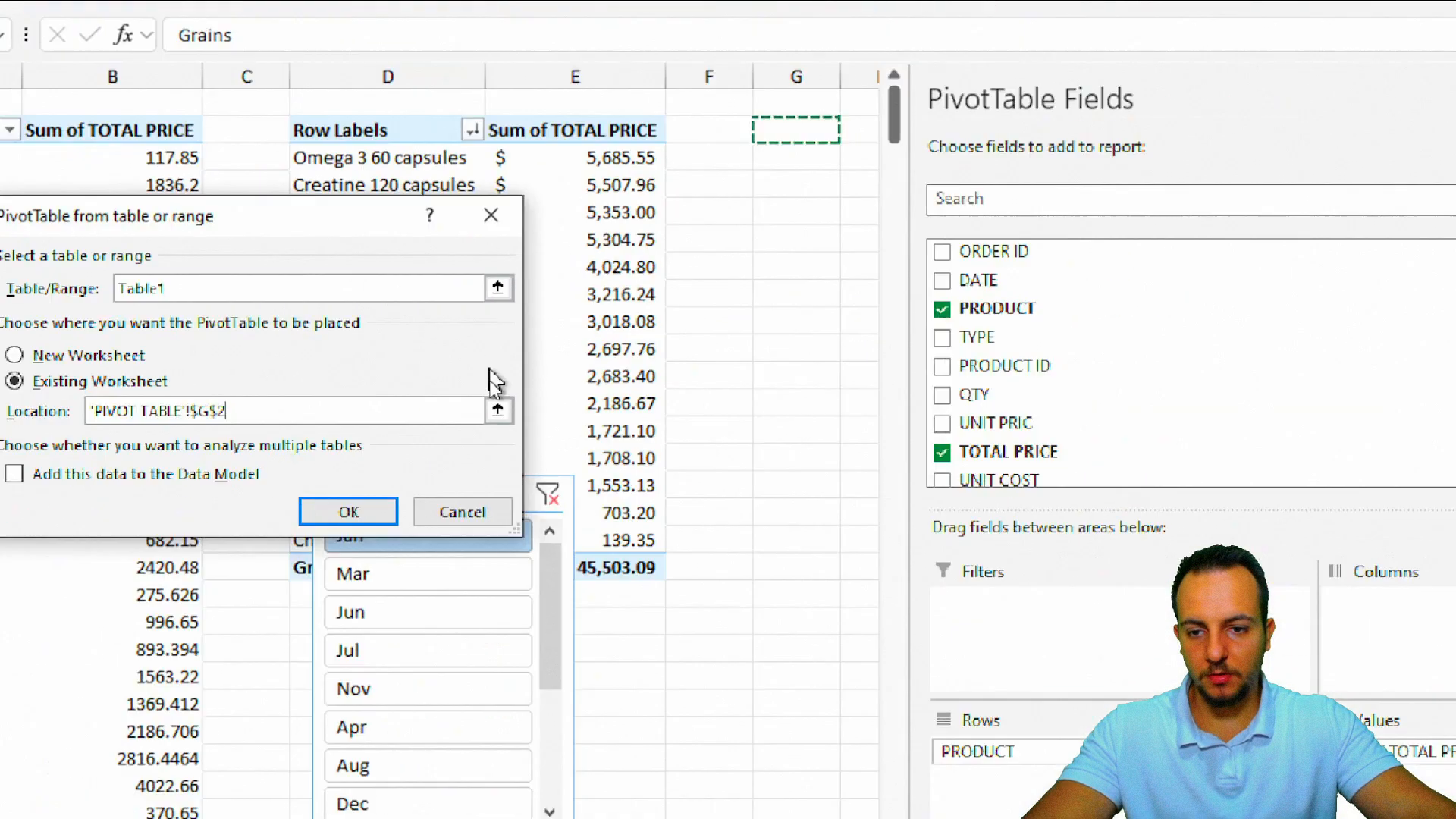
click(349, 511)
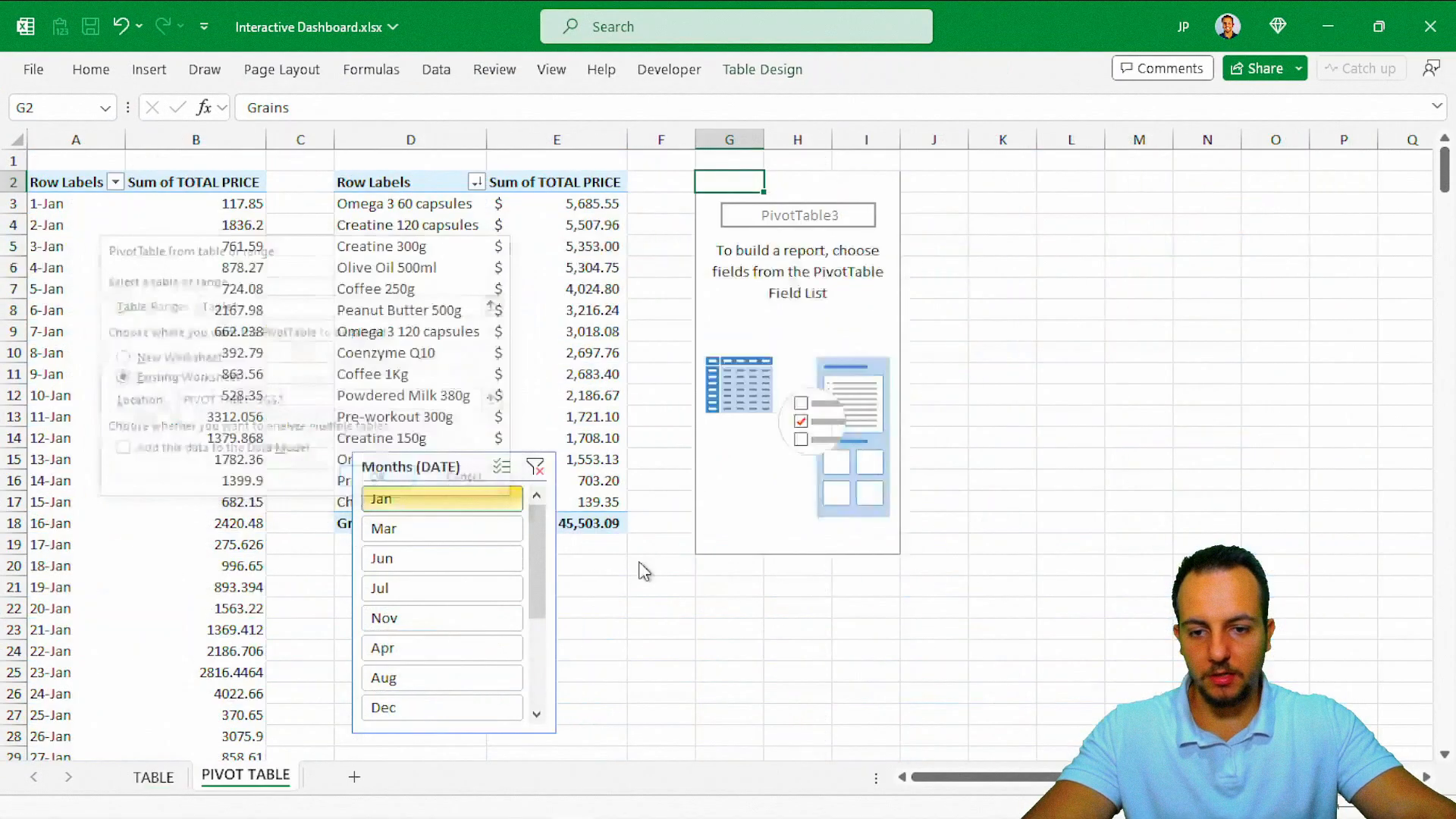
Add TOTAL PRICE to the values and TYPE to the columns of the new pivot table.
scroll(788, 781, right, 6)
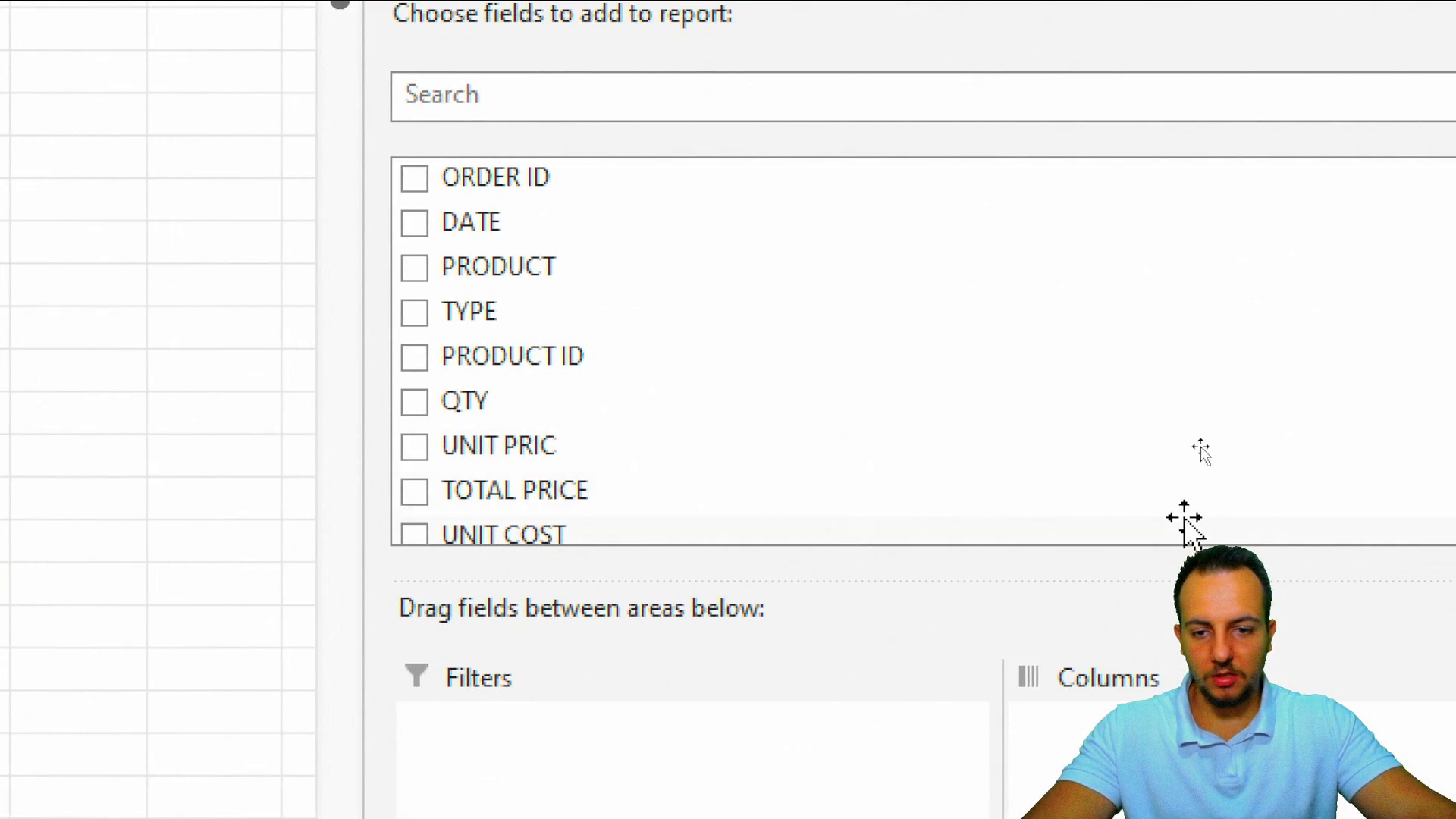
drag(510, 497, 1375, 818)
drag(1305, 677, 1297, 728)
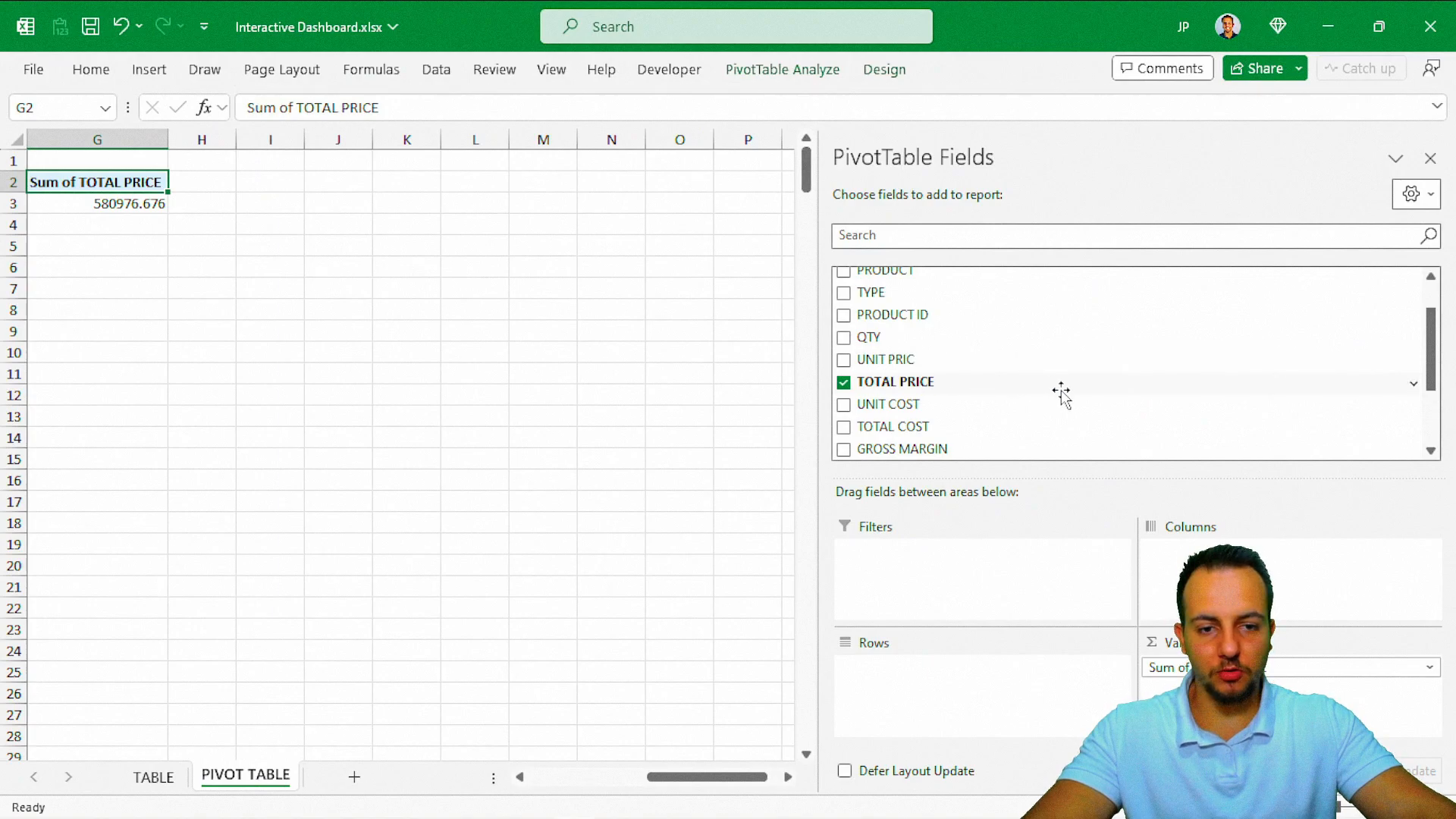
scroll(1061, 391, down, 3)
scroll(1064, 392, up, 5)
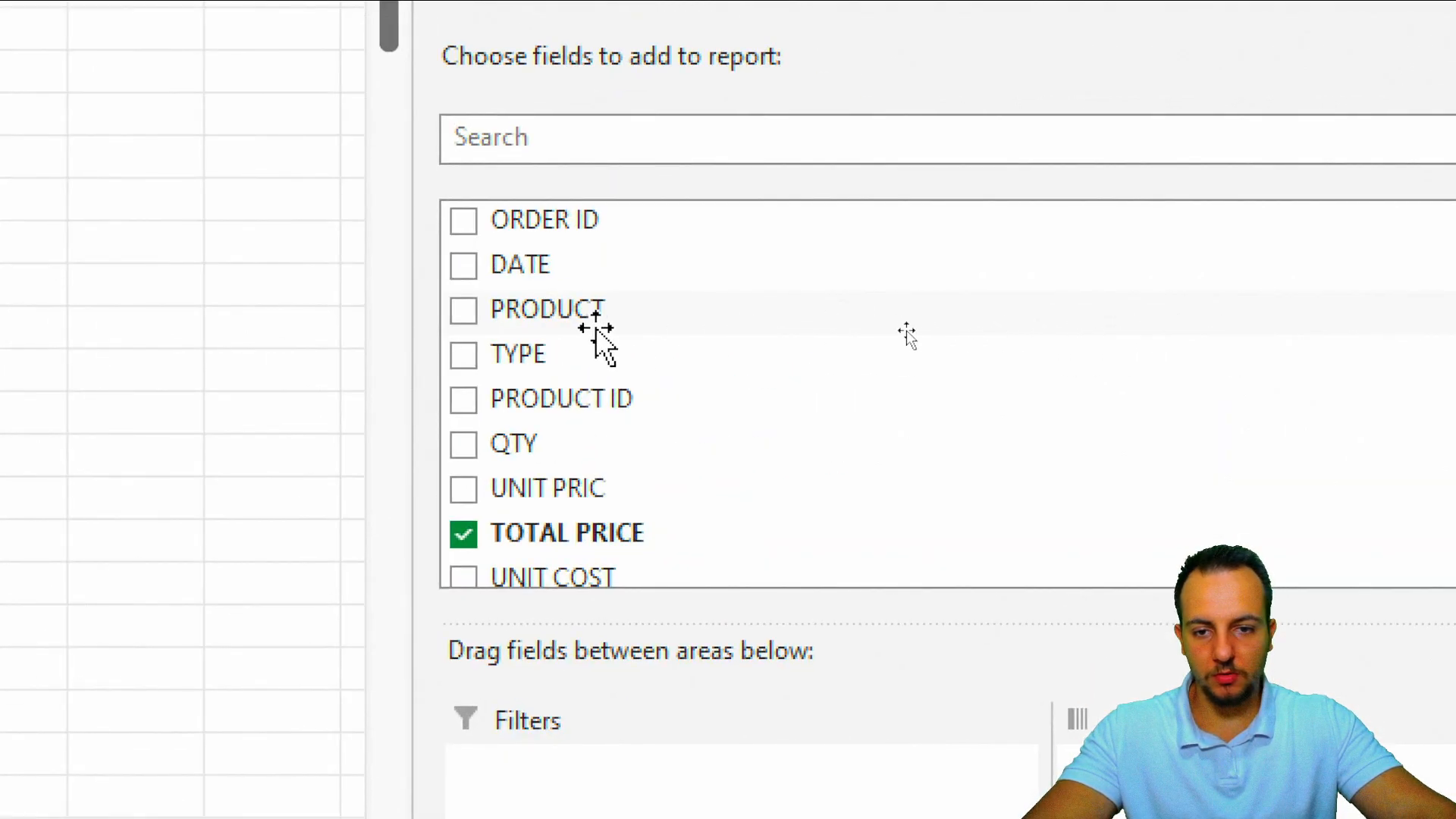
drag(508, 360, 1362, 356)
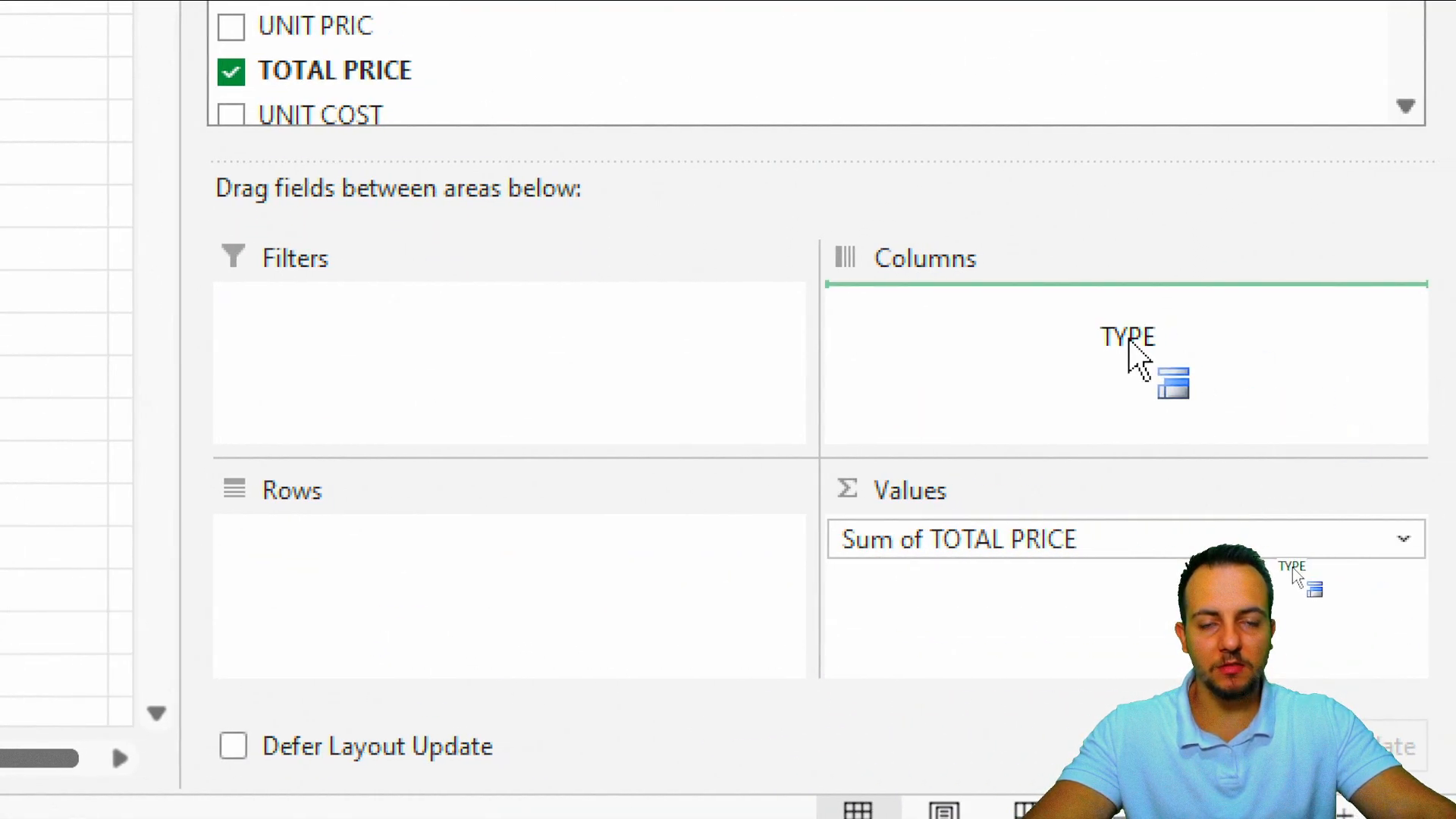
drag(1128, 341, 1049, 338)
drag(1278, 586, 1279, 587)
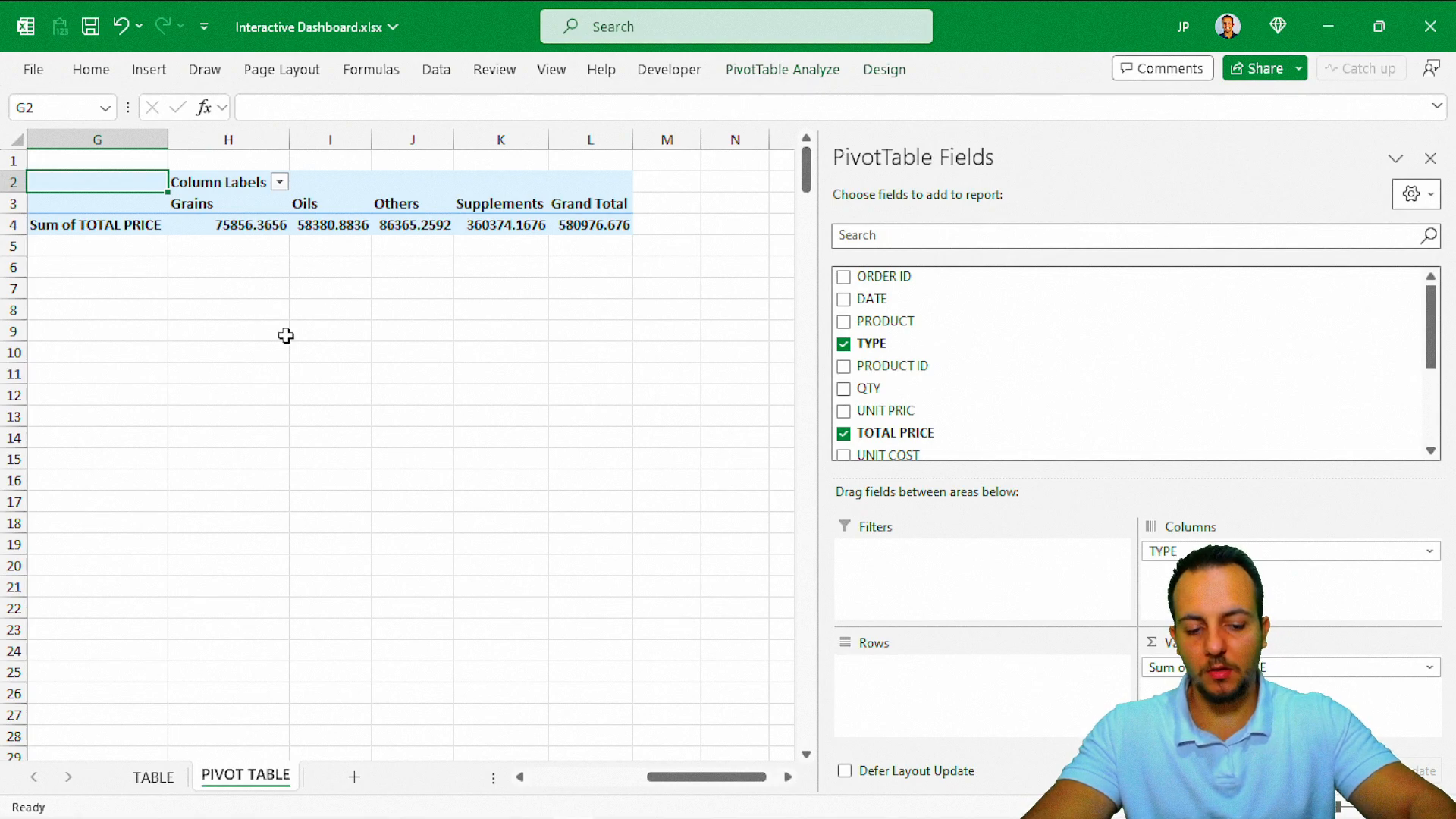
Examine the product type totals laid out across the columns of the new pivot table.
key(Down)
key(Down)
key(Down)
key(Down)
key(shift+space)
key(Down)
key(Down)
key(Down)
key(shift+space)
key(Down)
key(Down)
key(ctrl+Up)
key(ctrl+space)
key(Right)
key(Right)
key(ctrl+space)
key(Right)
key(ctrl+space)
key(Right)
key(Right)
key(ctrl+space)
key(Left)
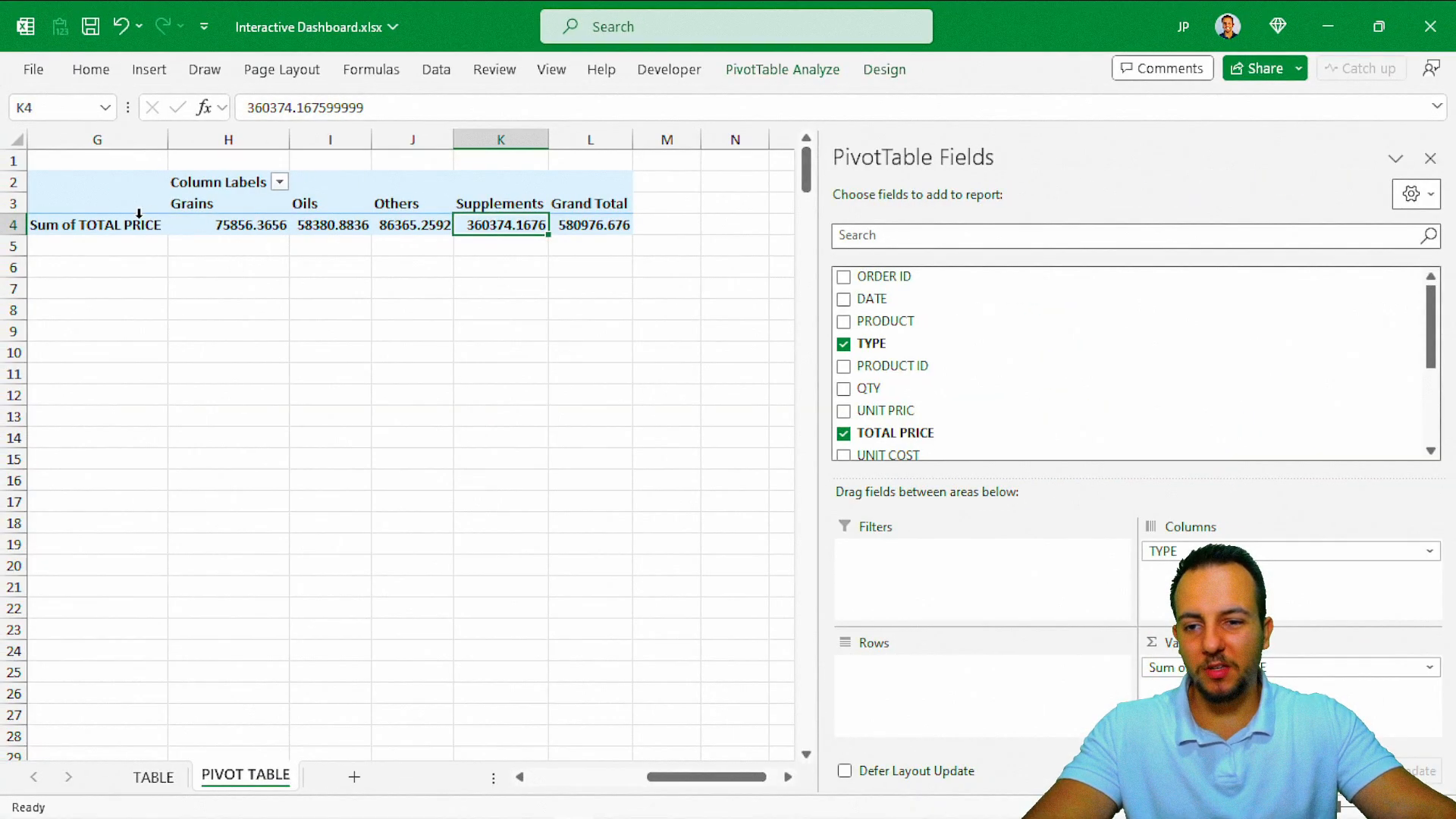
Move the TYPE field from the columns to the rows of the pivot table at G2.
click(100, 228)
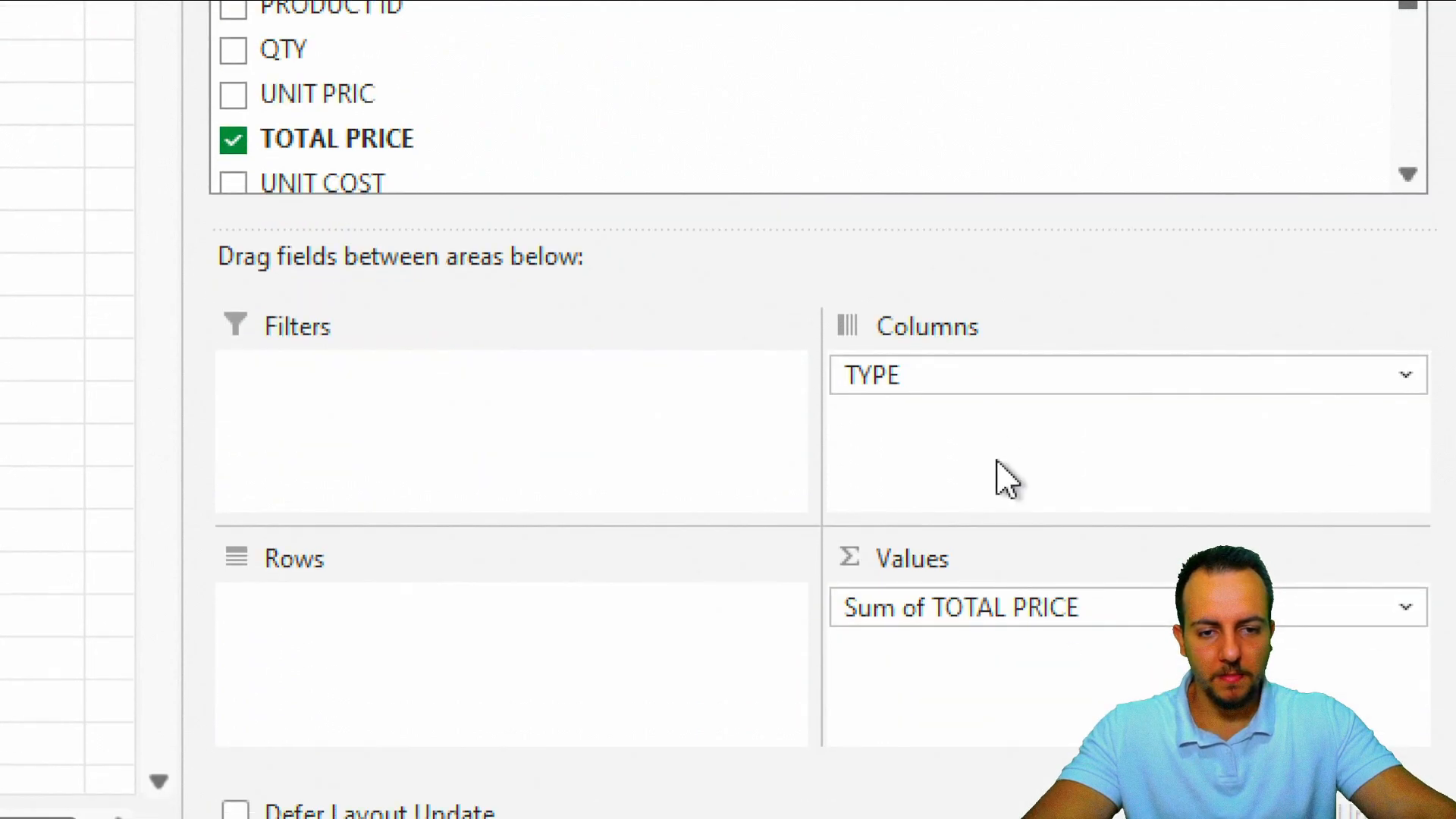
drag(979, 383, 399, 656)
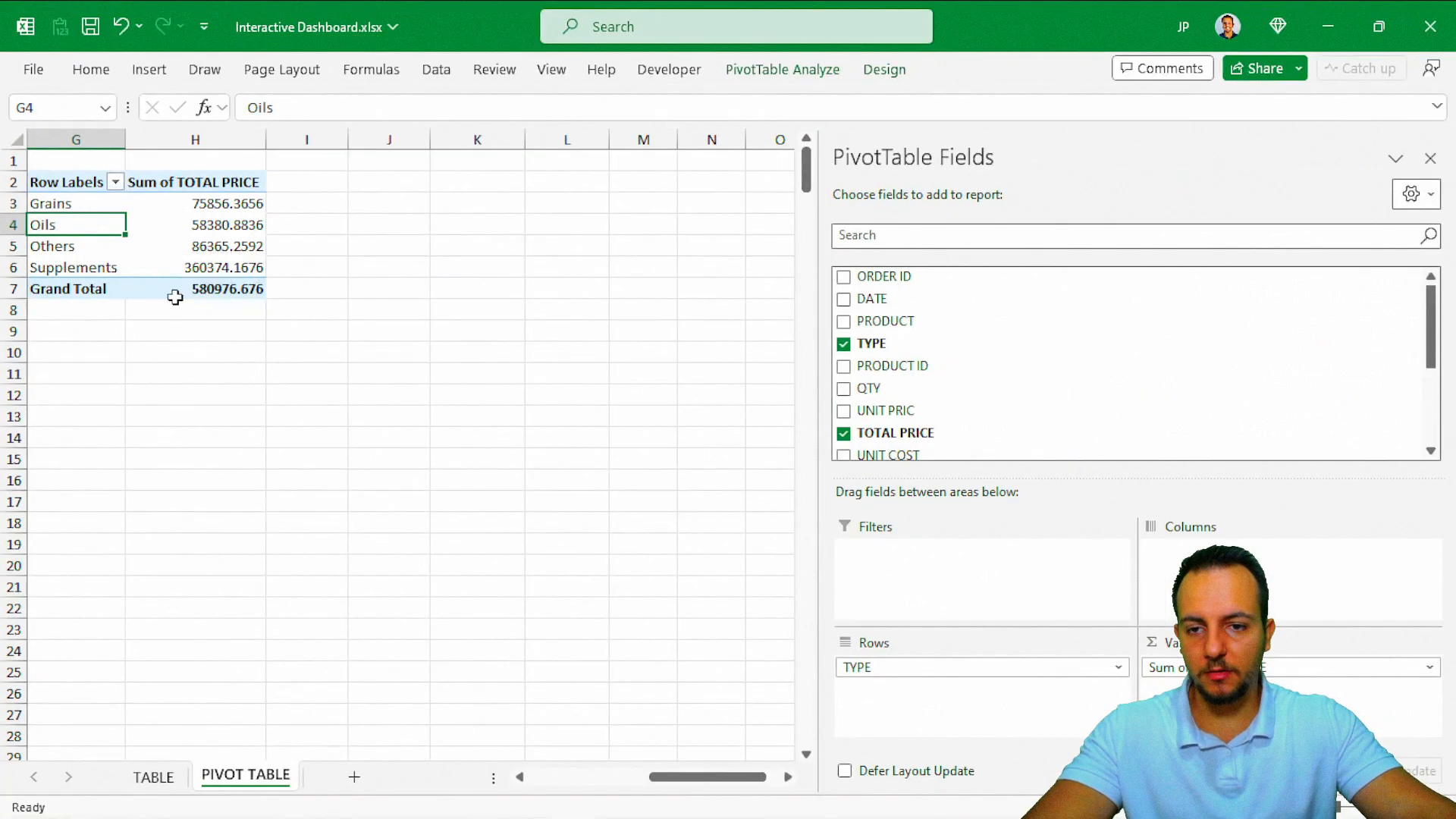
scroll(627, 629, left, 5)
scroll(631, 631, right, 5)
scroll(304, 236, right, 2)
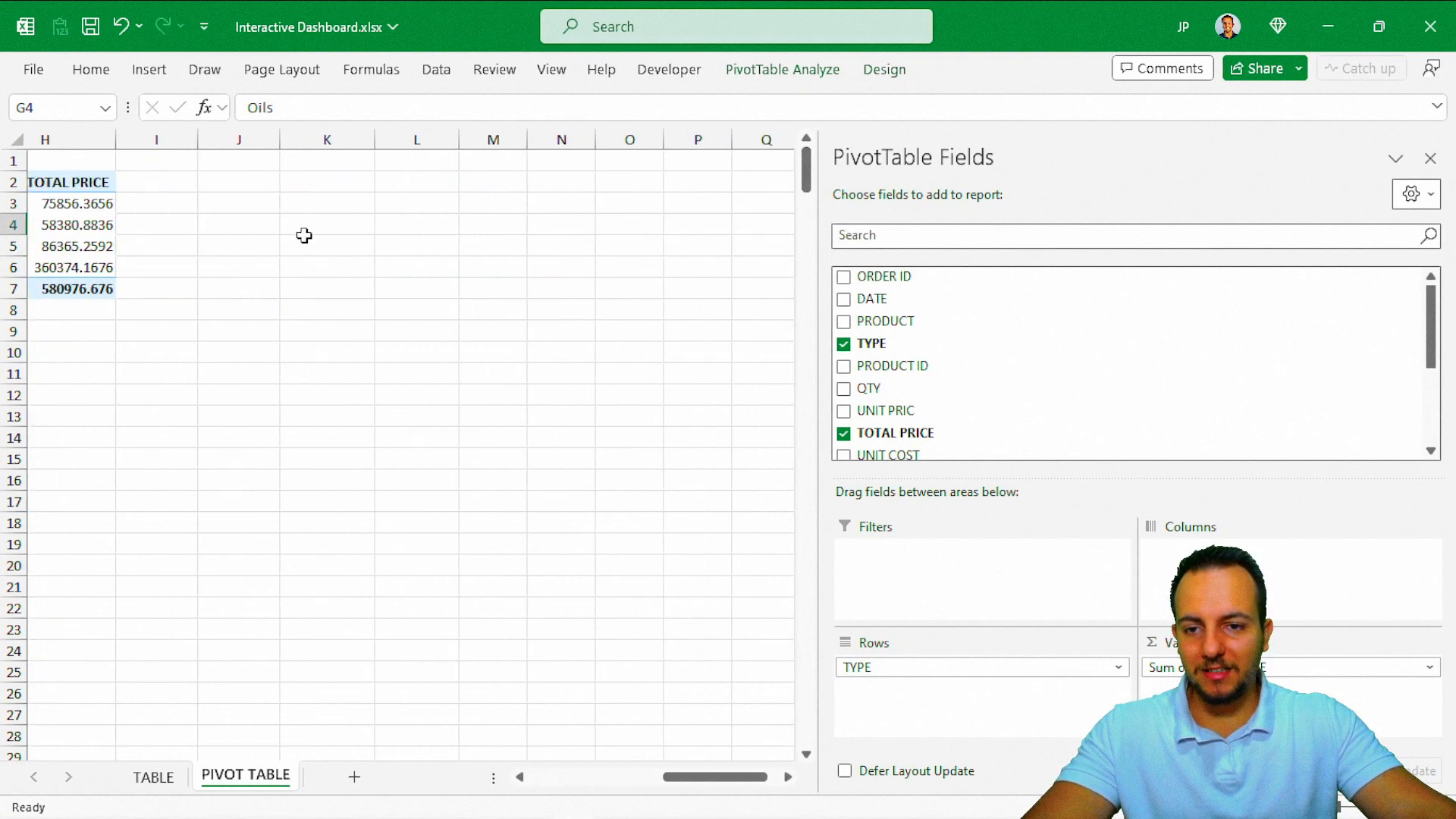
Create another pivot table from Table1 on the existing PIVOT TABLE sheet at cell J2.
click(257, 192)
click(164, 781)
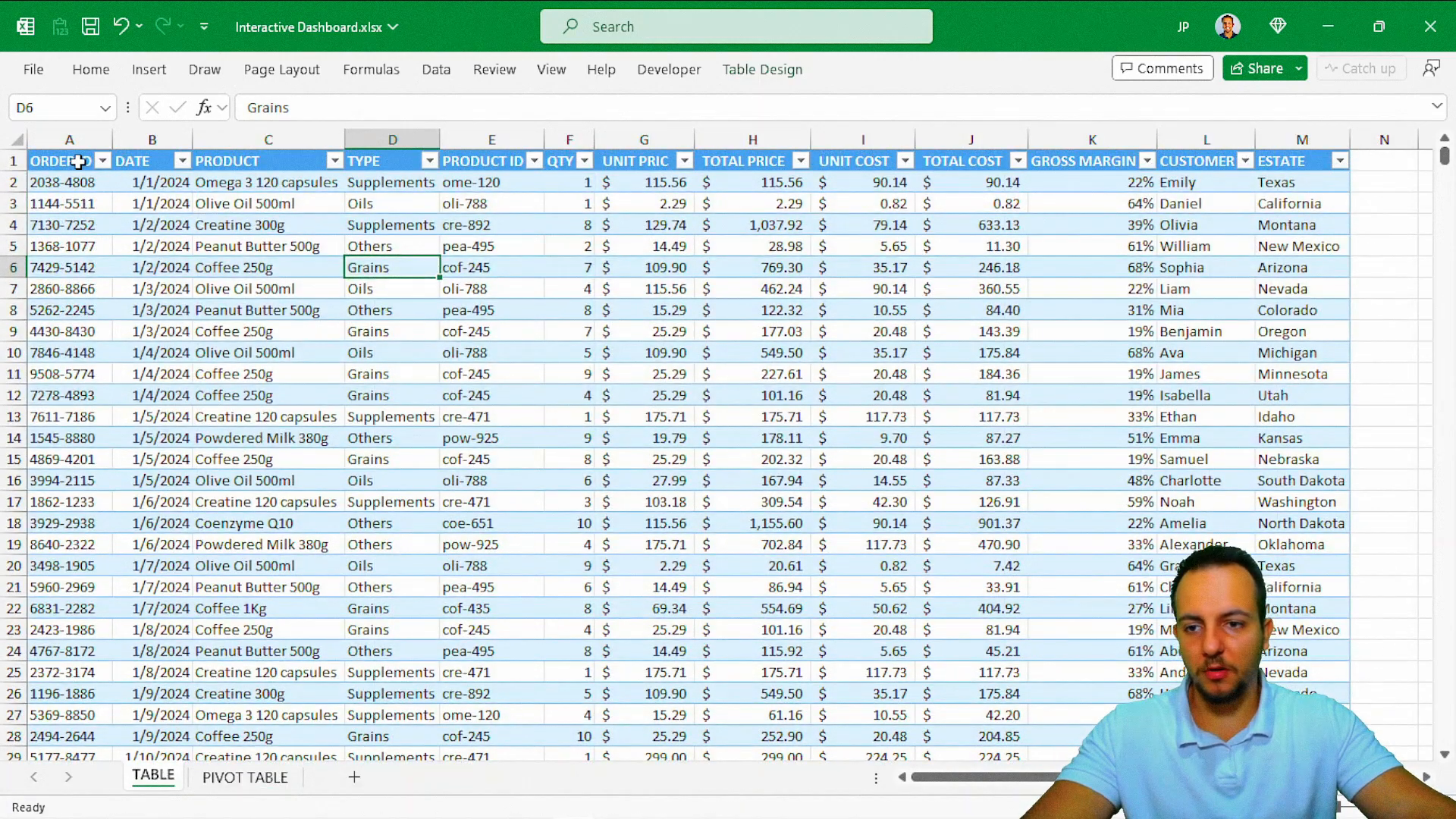
click(78, 161)
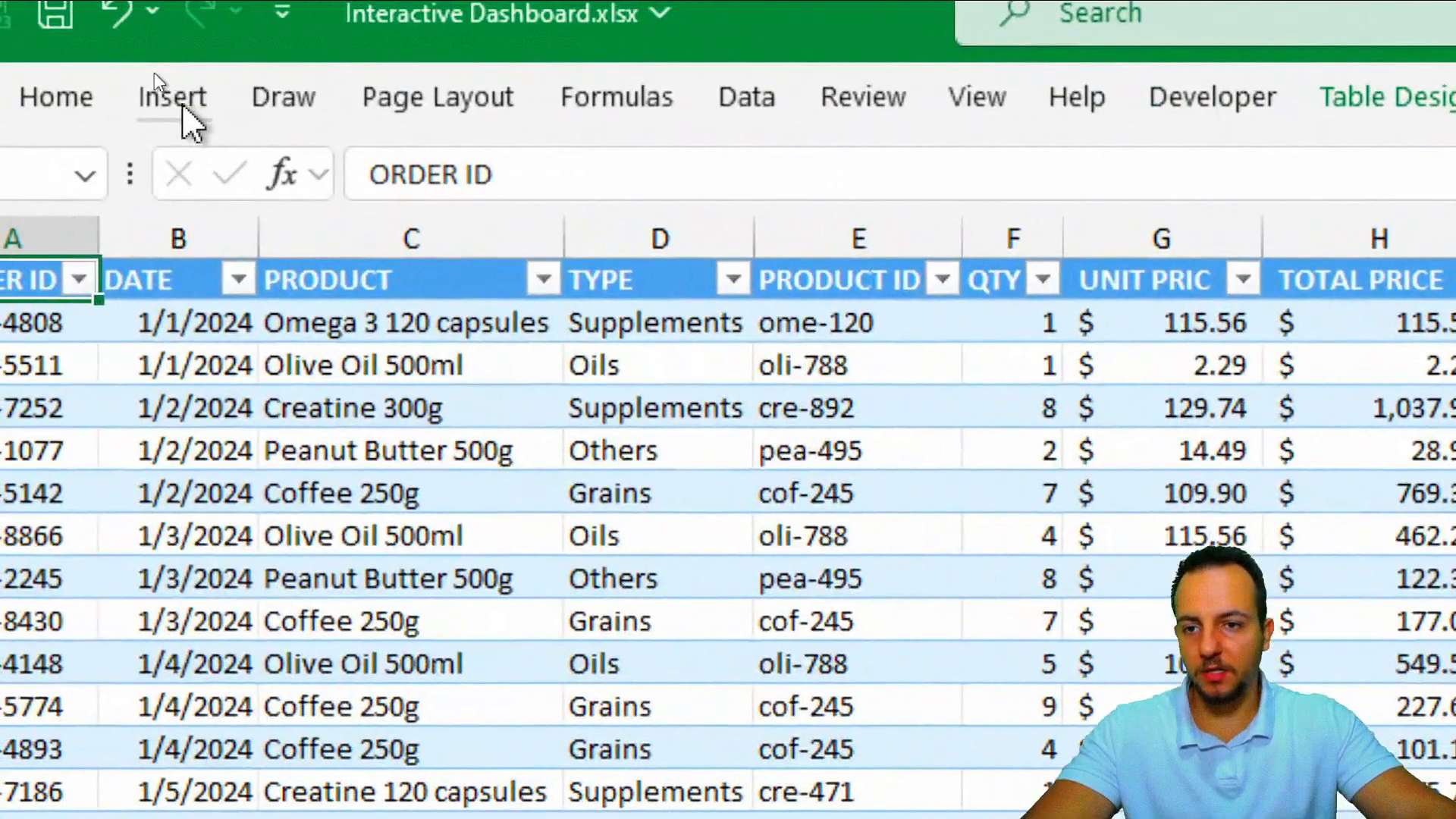
click(144, 65)
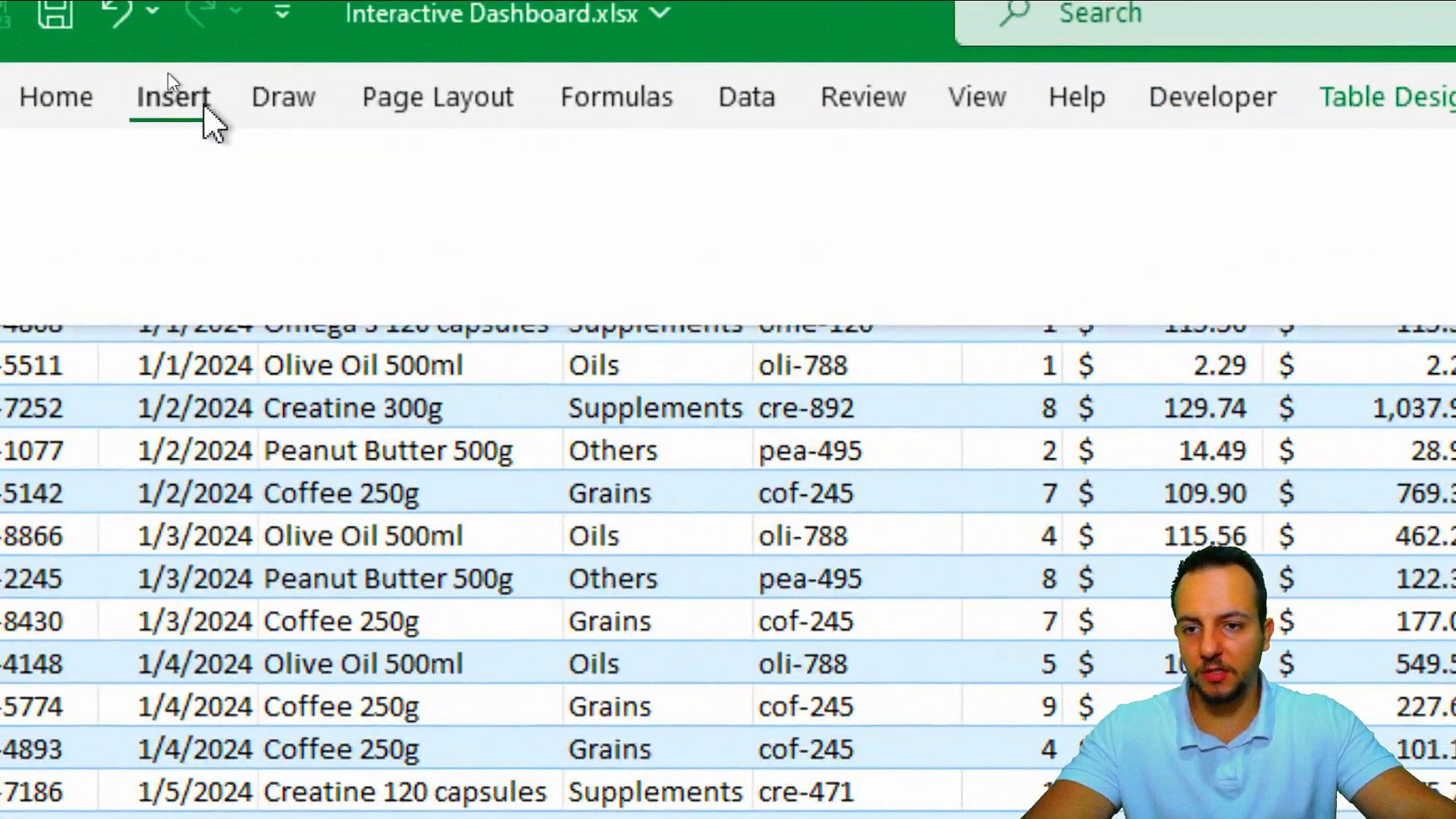
click(113, 187)
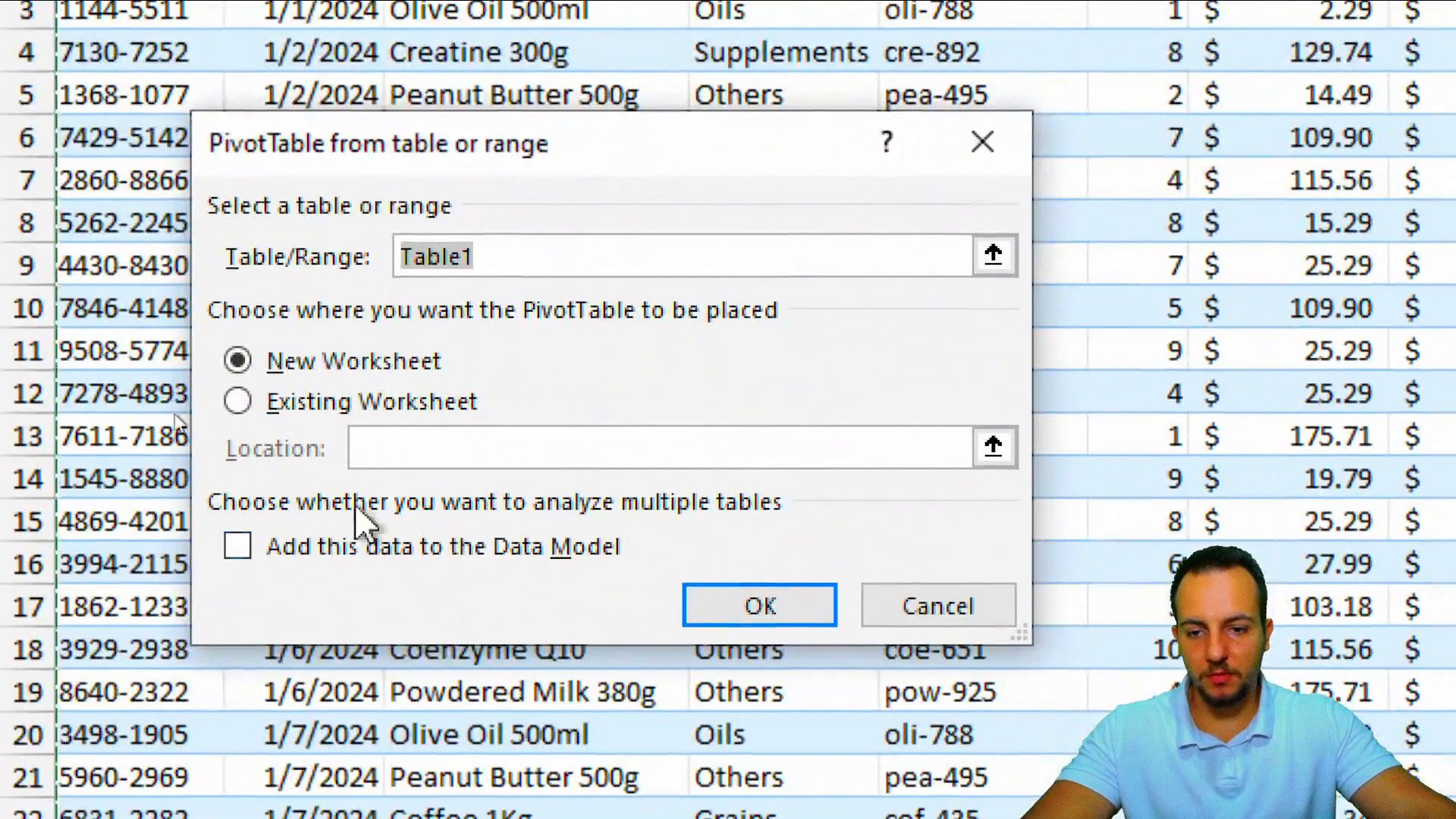
click(348, 408)
click(993, 449)
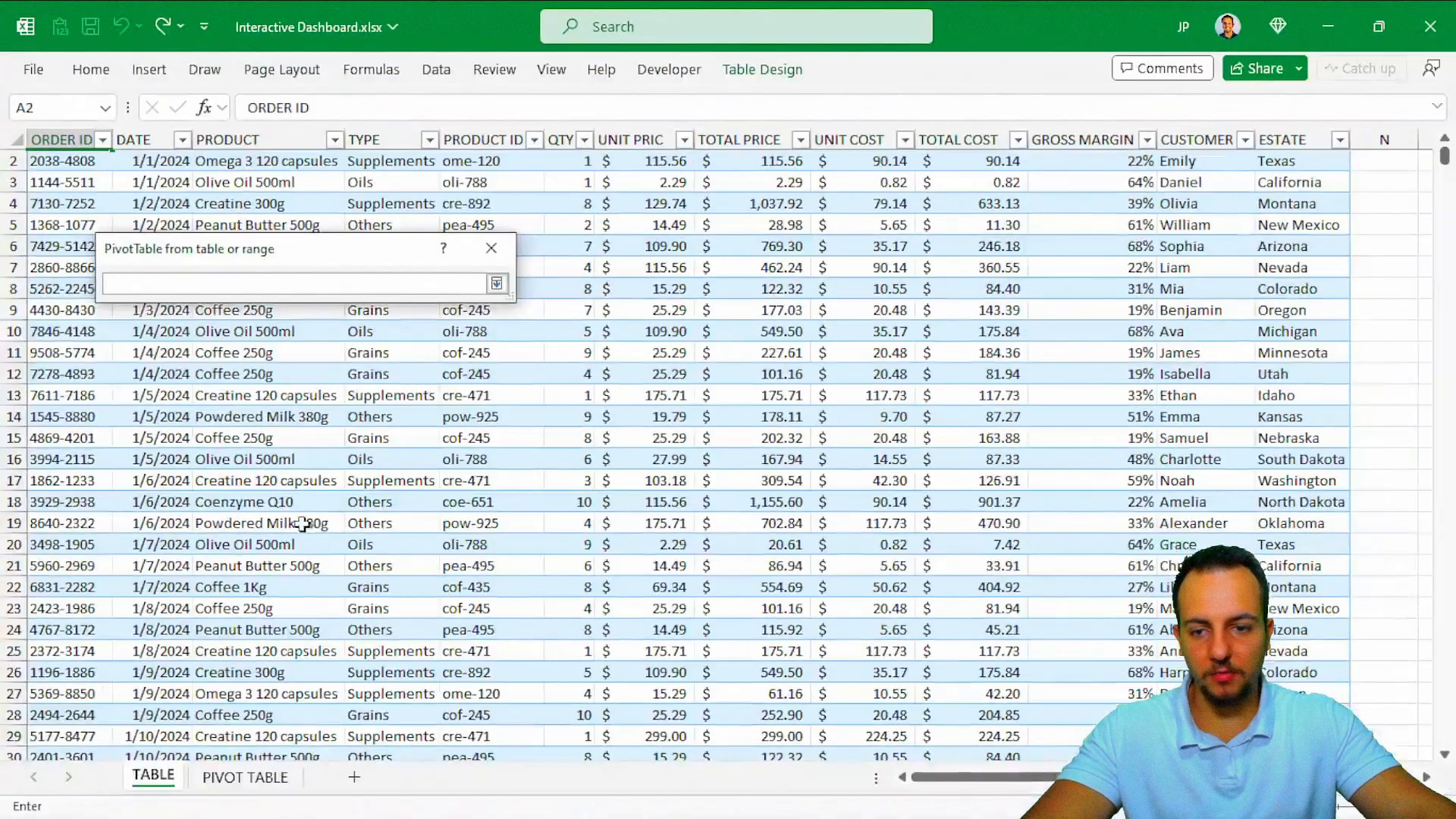
click(264, 775)
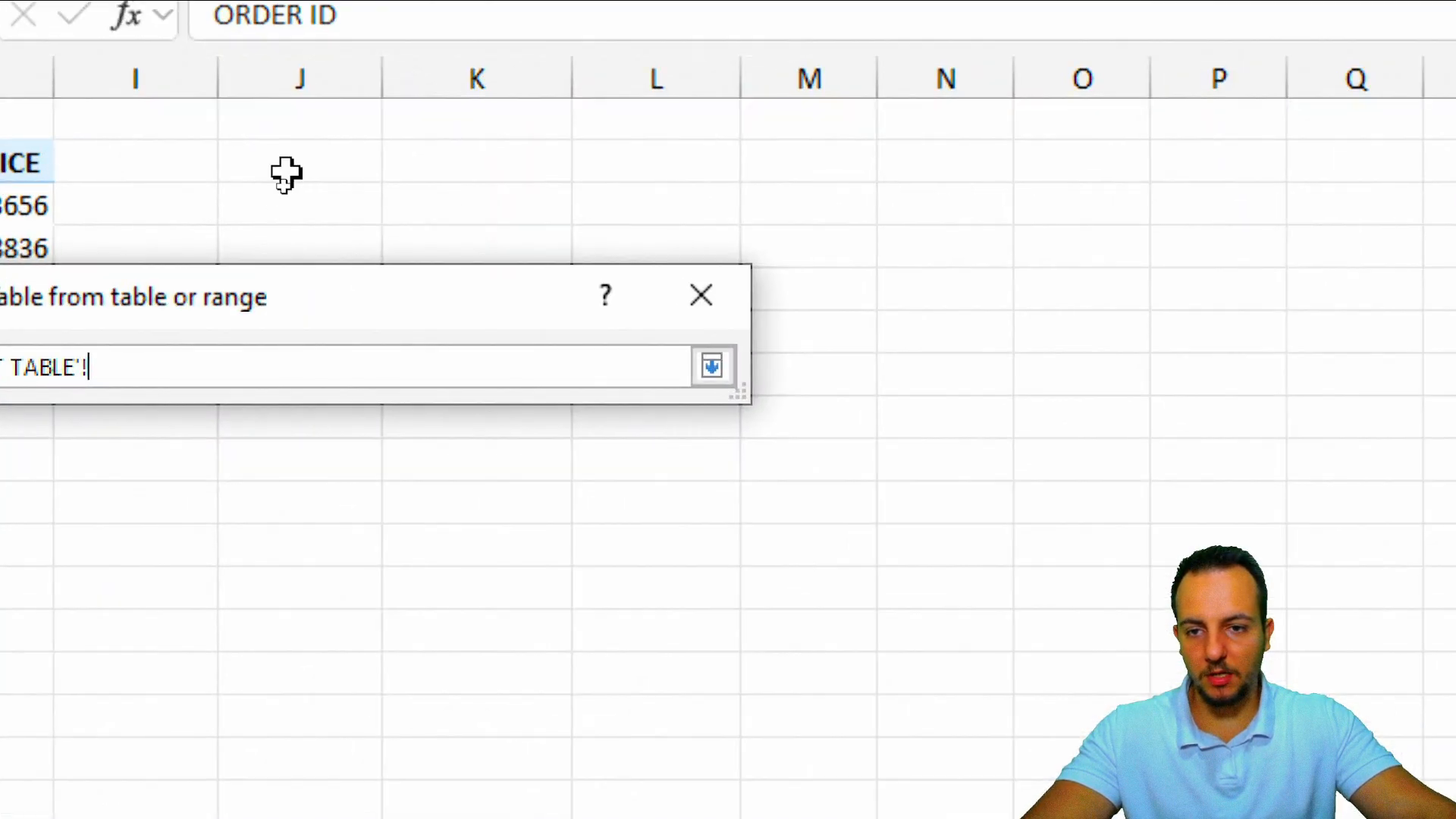
click(284, 185)
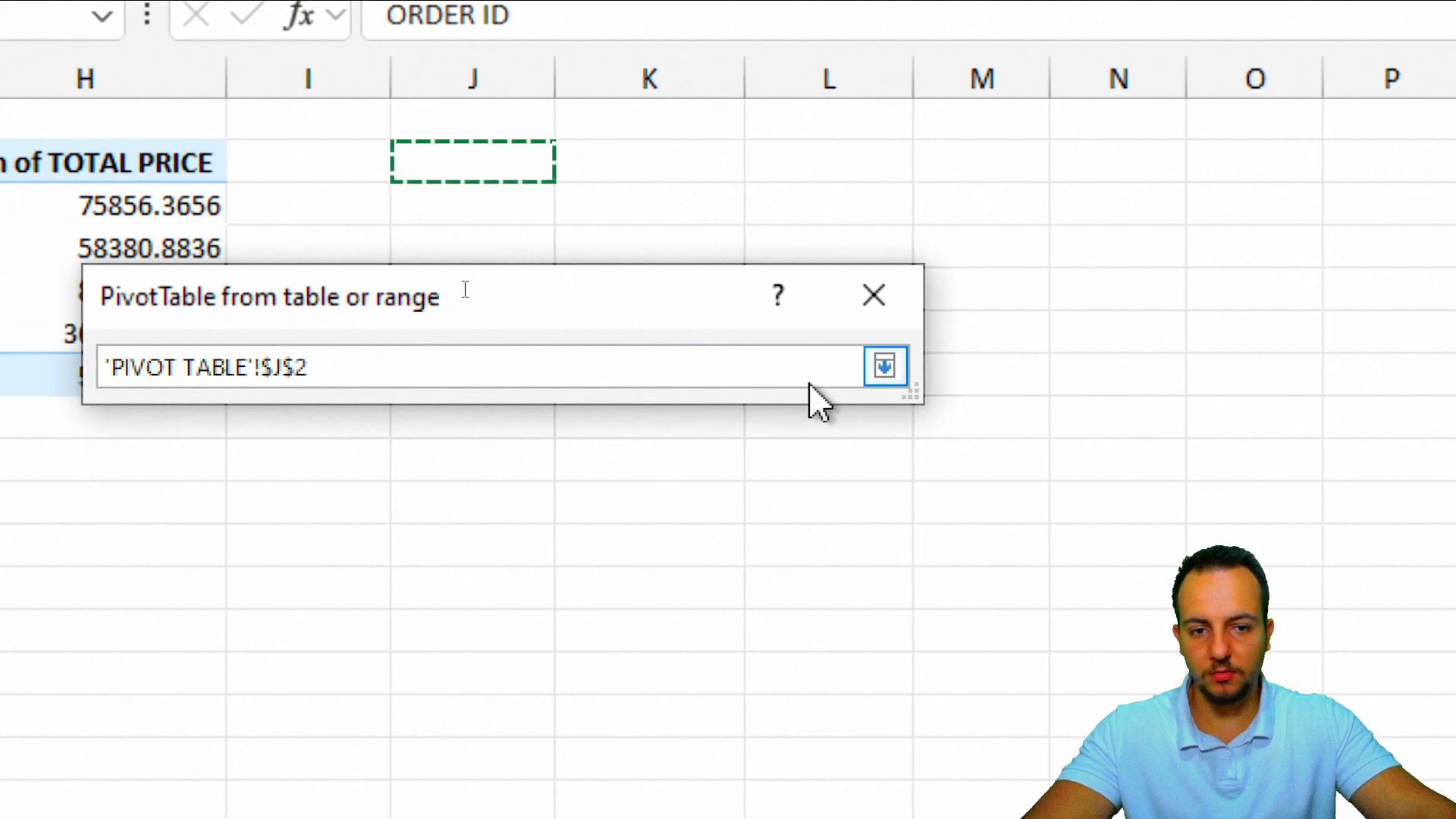
click(884, 367)
click(657, 718)
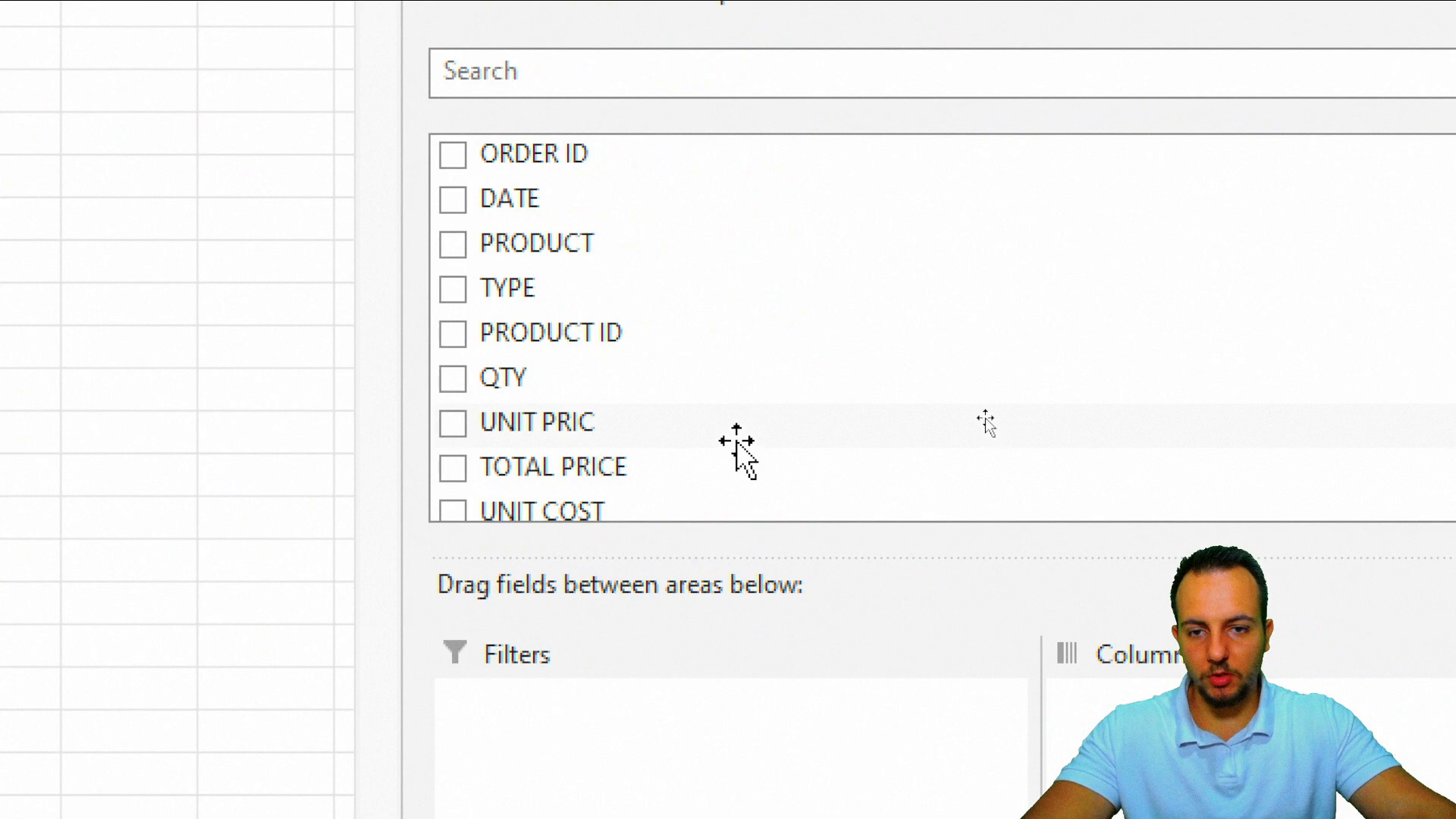
Add ESTATE to the rows and TOTAL PRICE to the values of the pivot table at J2, and close the field list.
scroll(661, 284, down, 3)
drag(553, 356, 634, 738)
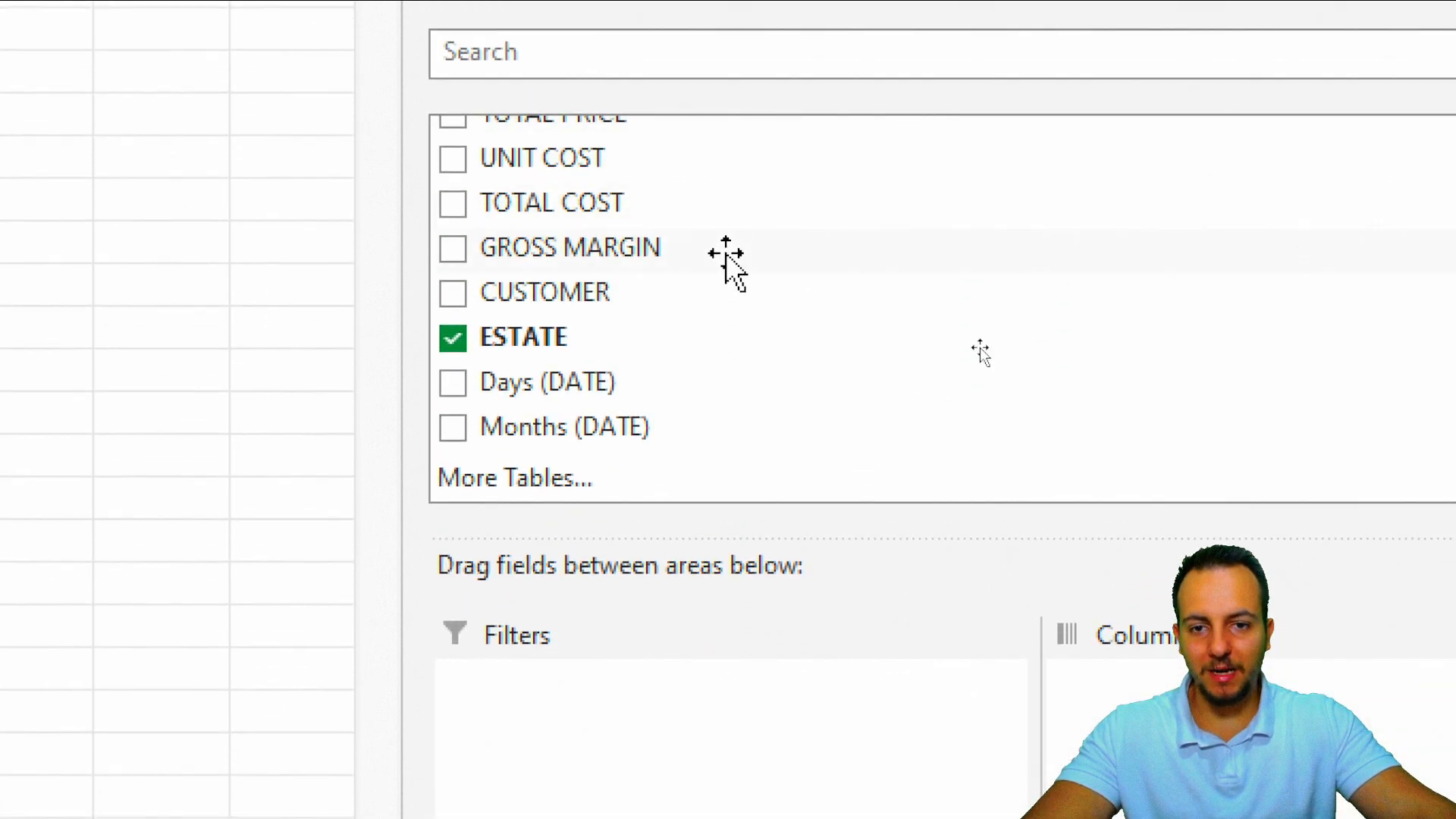
scroll(683, 288, up, 1)
mouse_move(637, 315)
mouse_down()
mouse_move(624, 311)
mouse_move(644, 322)
mouse_up()
drag(549, 218, 1290, 818)
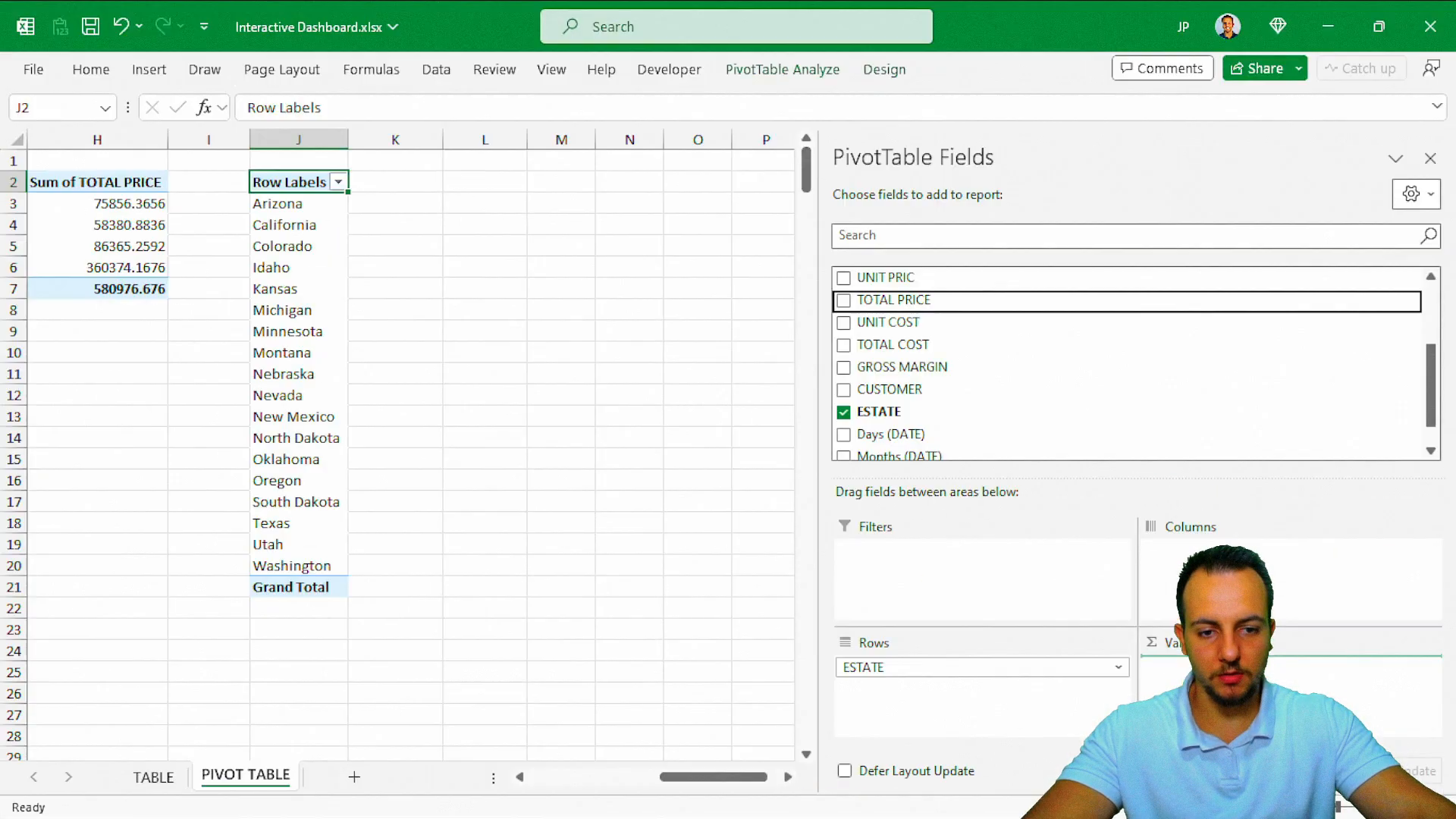
drag(1183, 668, 1175, 683)
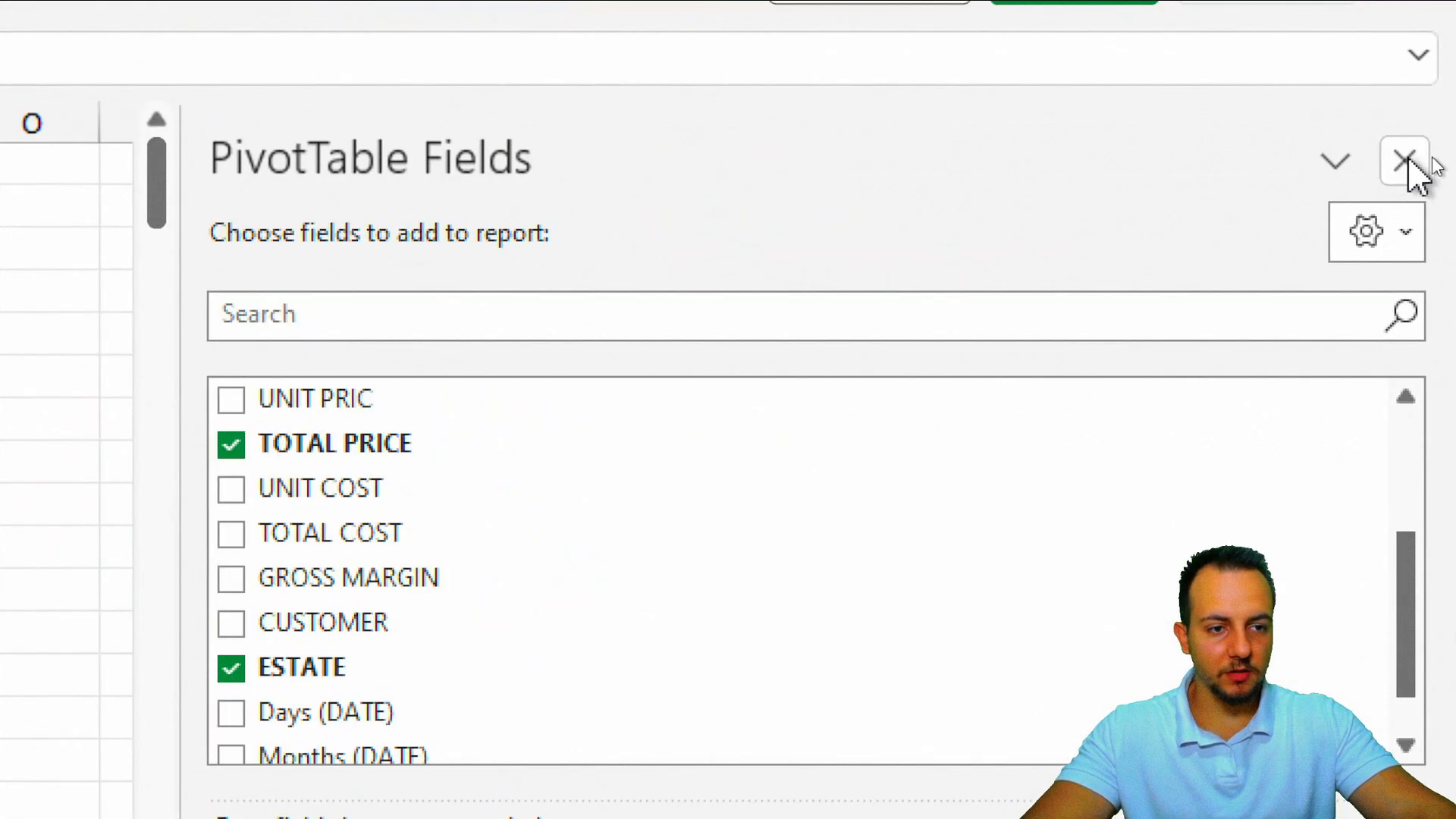
click(1403, 161)
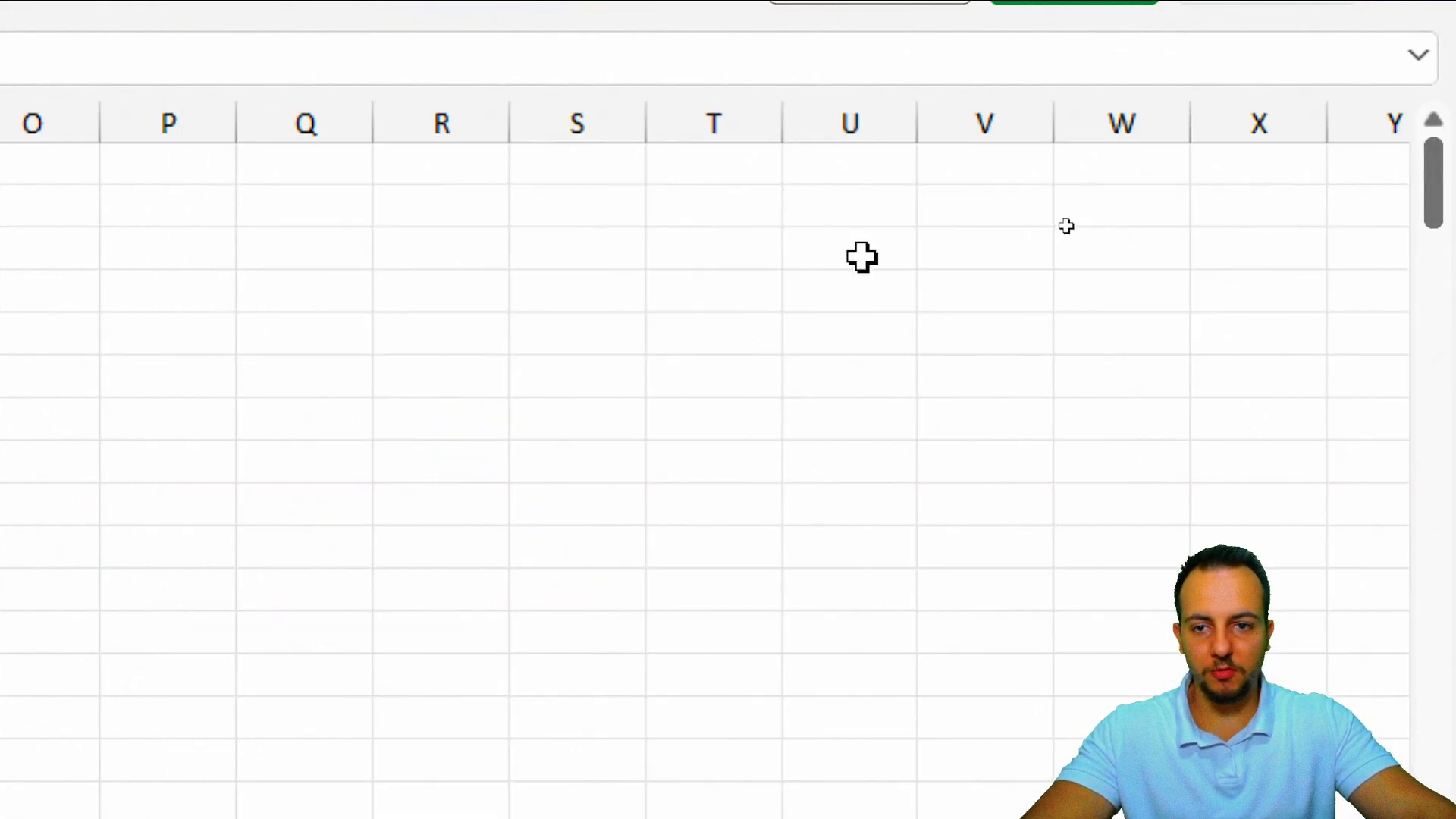
Move the Months (DATE) slicer up slightly and test it with several months, ending on Jun.
scroll(791, 369, left, 5)
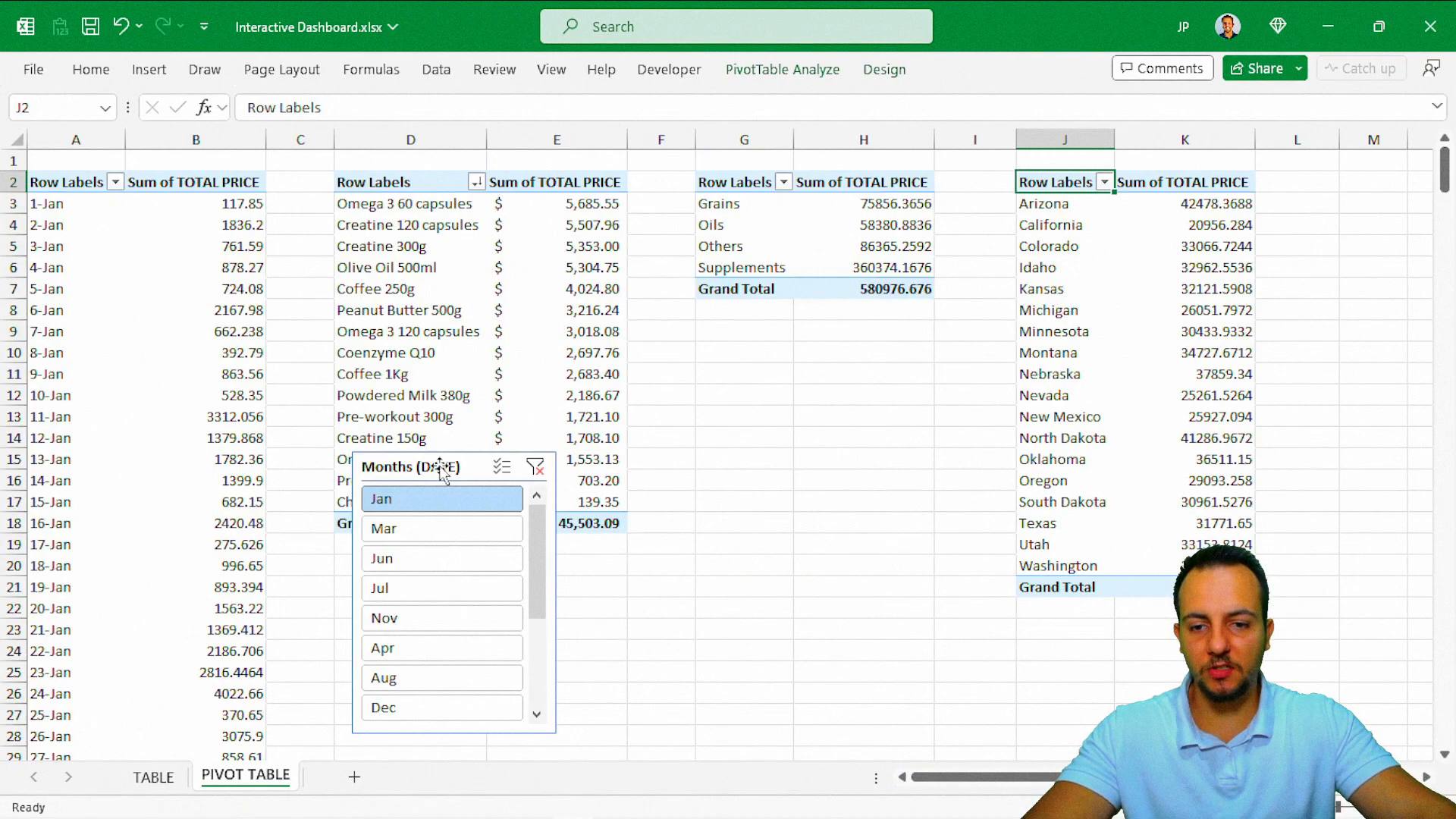
drag(441, 468, 450, 416)
click(451, 538)
click(447, 596)
click(451, 537)
click(466, 506)
click(458, 477)
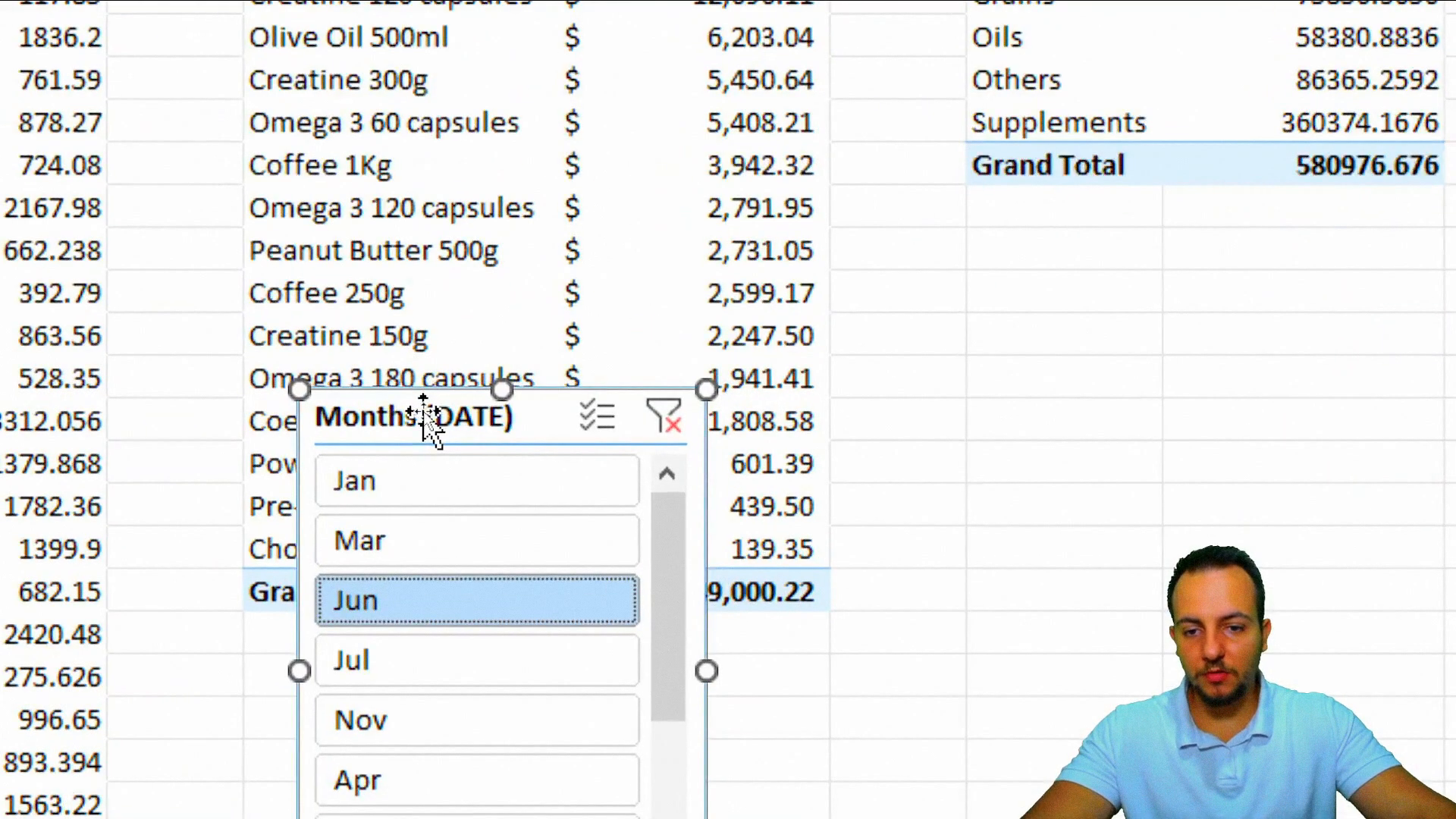
Connect the Months (DATE) slicer to PivotTable1, PivotTable3 and PivotTable4 through its report connections.
right_click(438, 421)
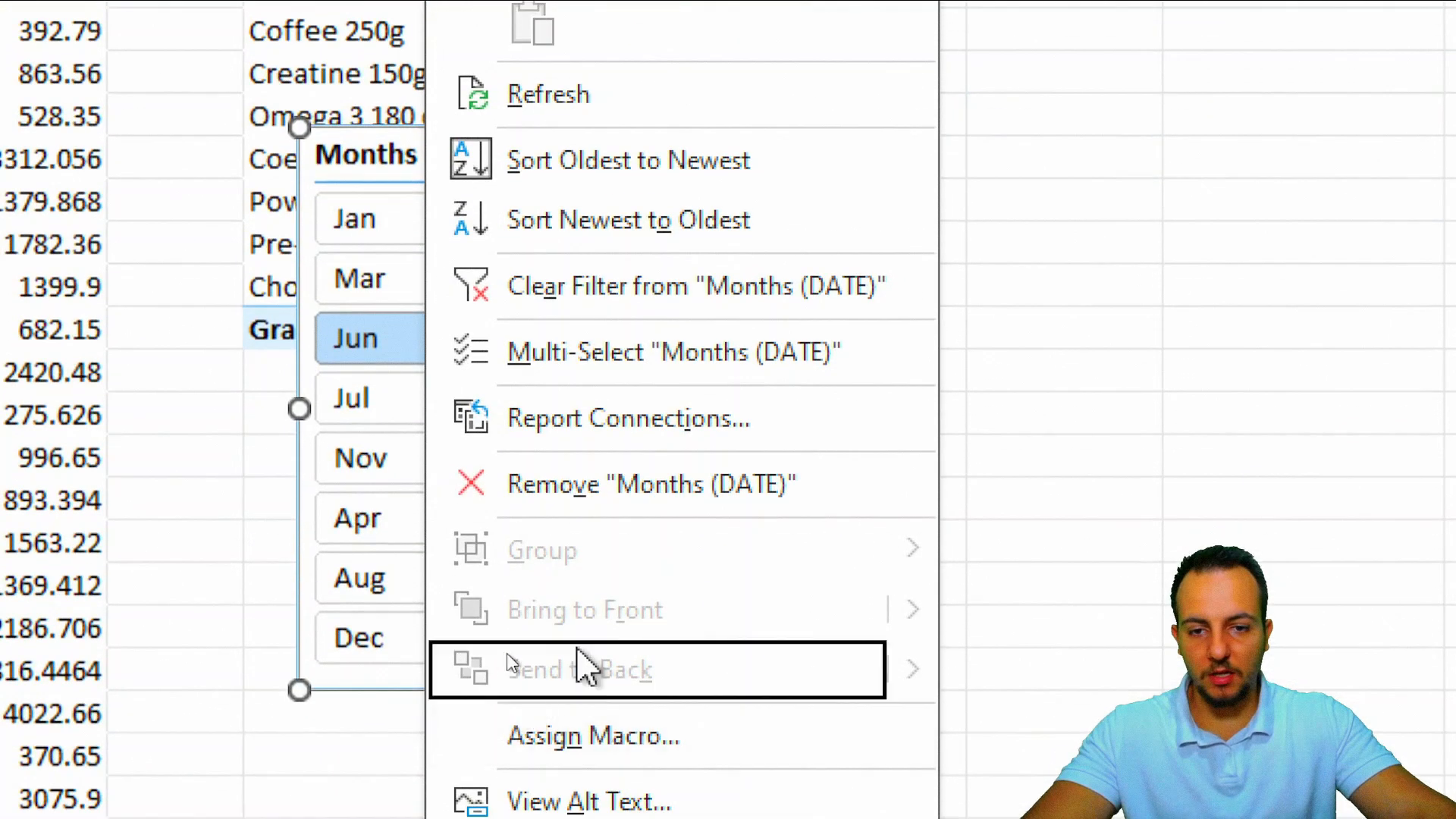
click(668, 427)
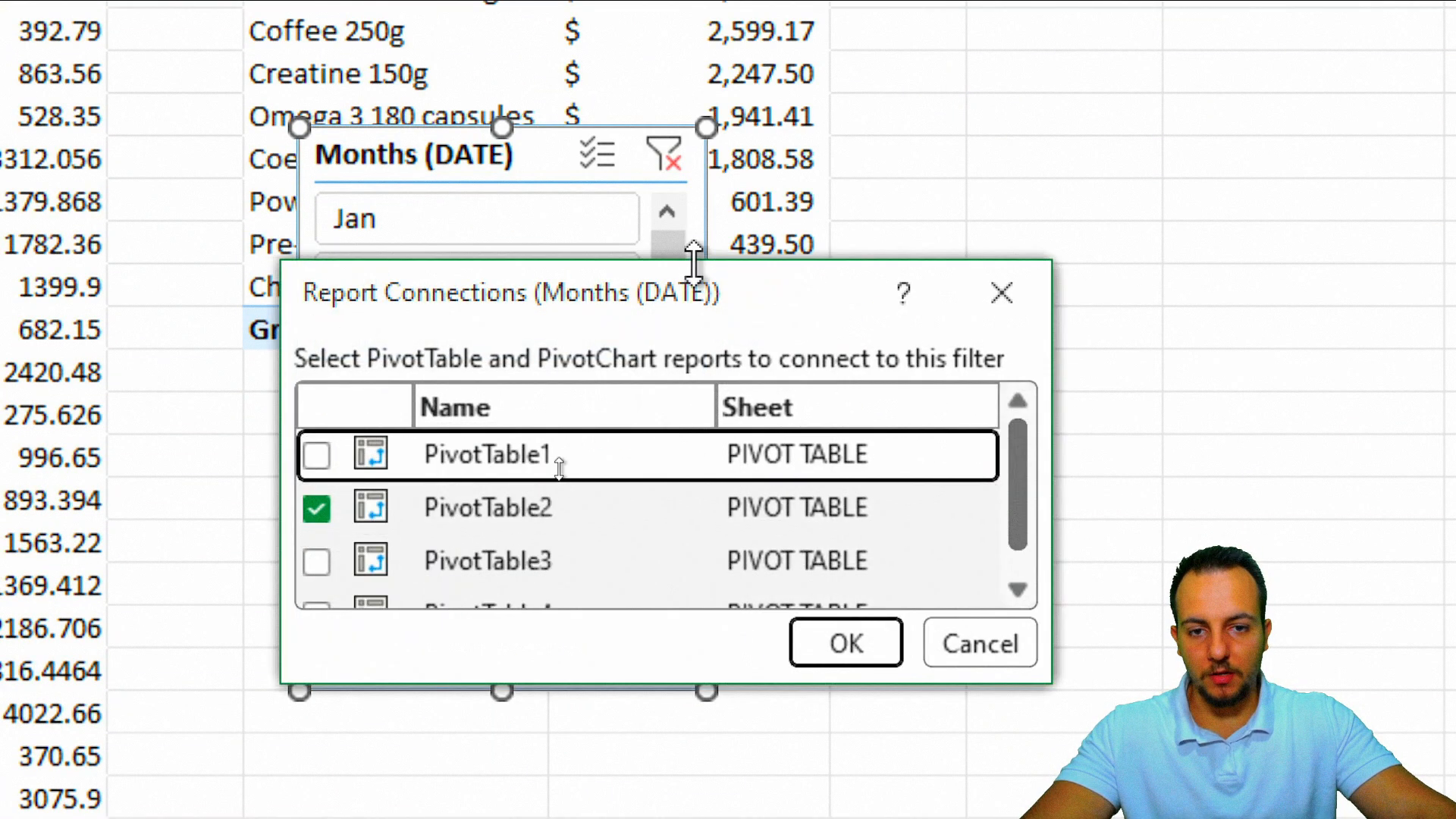
drag(693, 260, 693, 152)
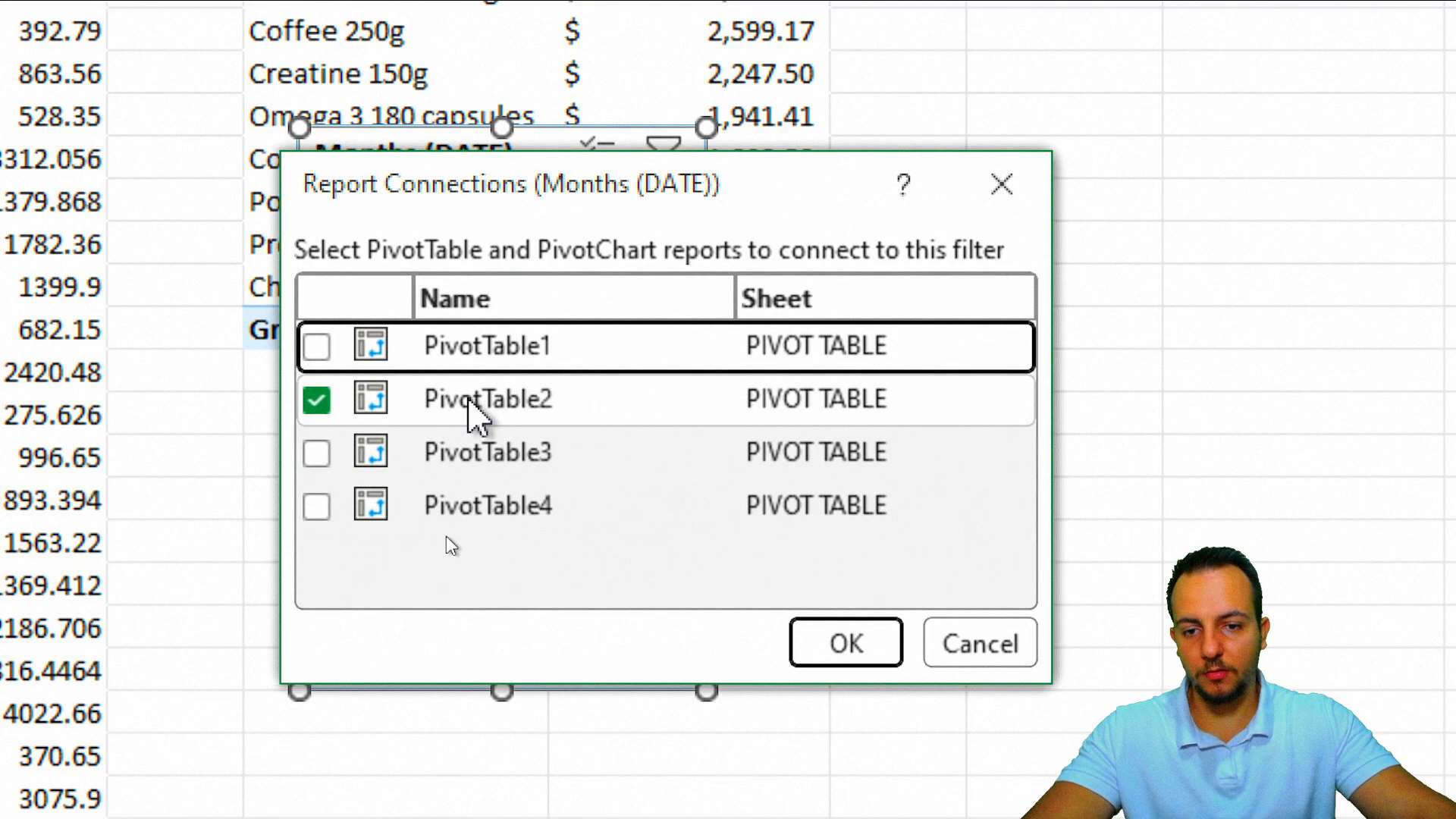
click(316, 347)
click(316, 454)
click(316, 506)
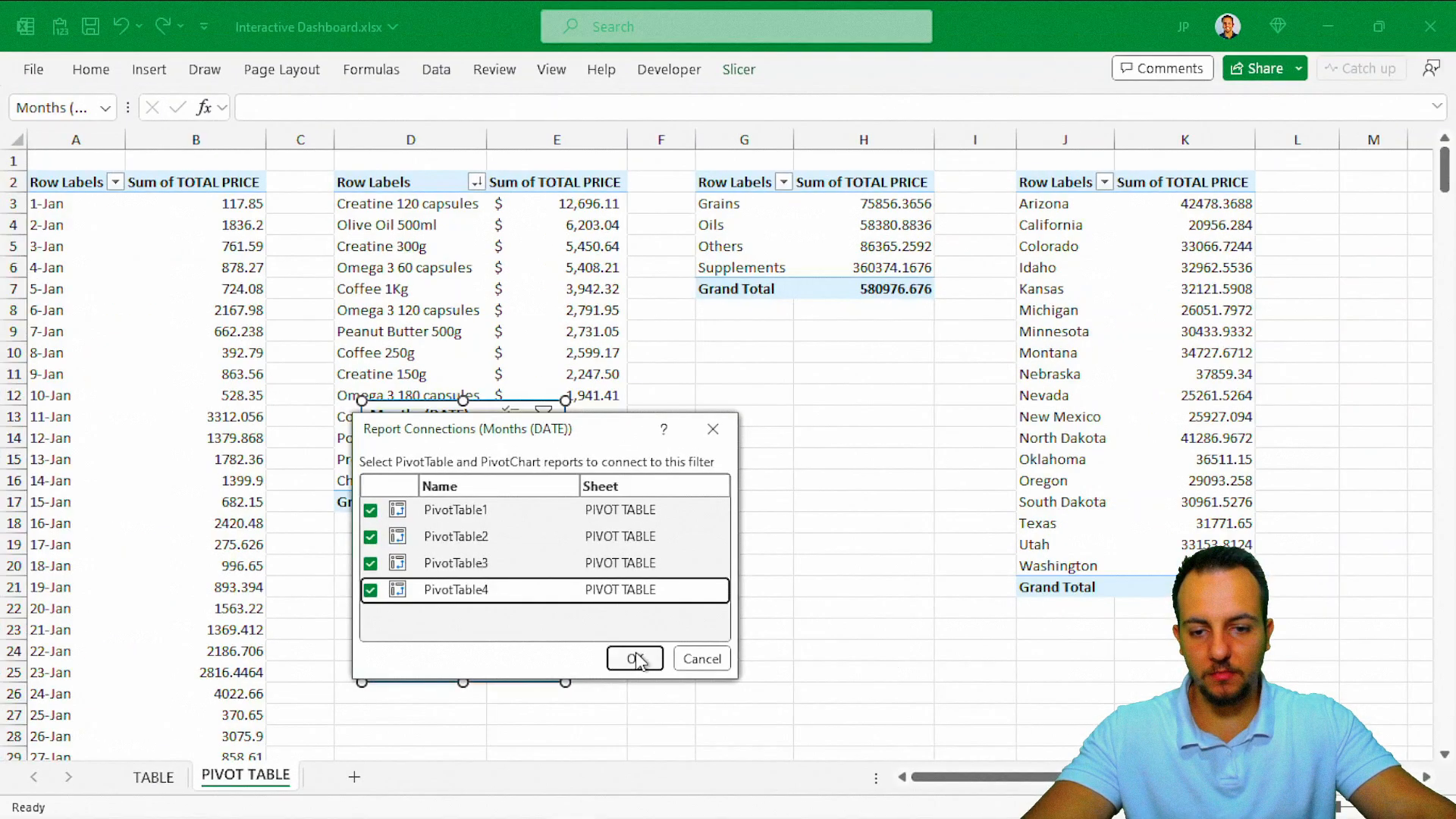
click(847, 642)
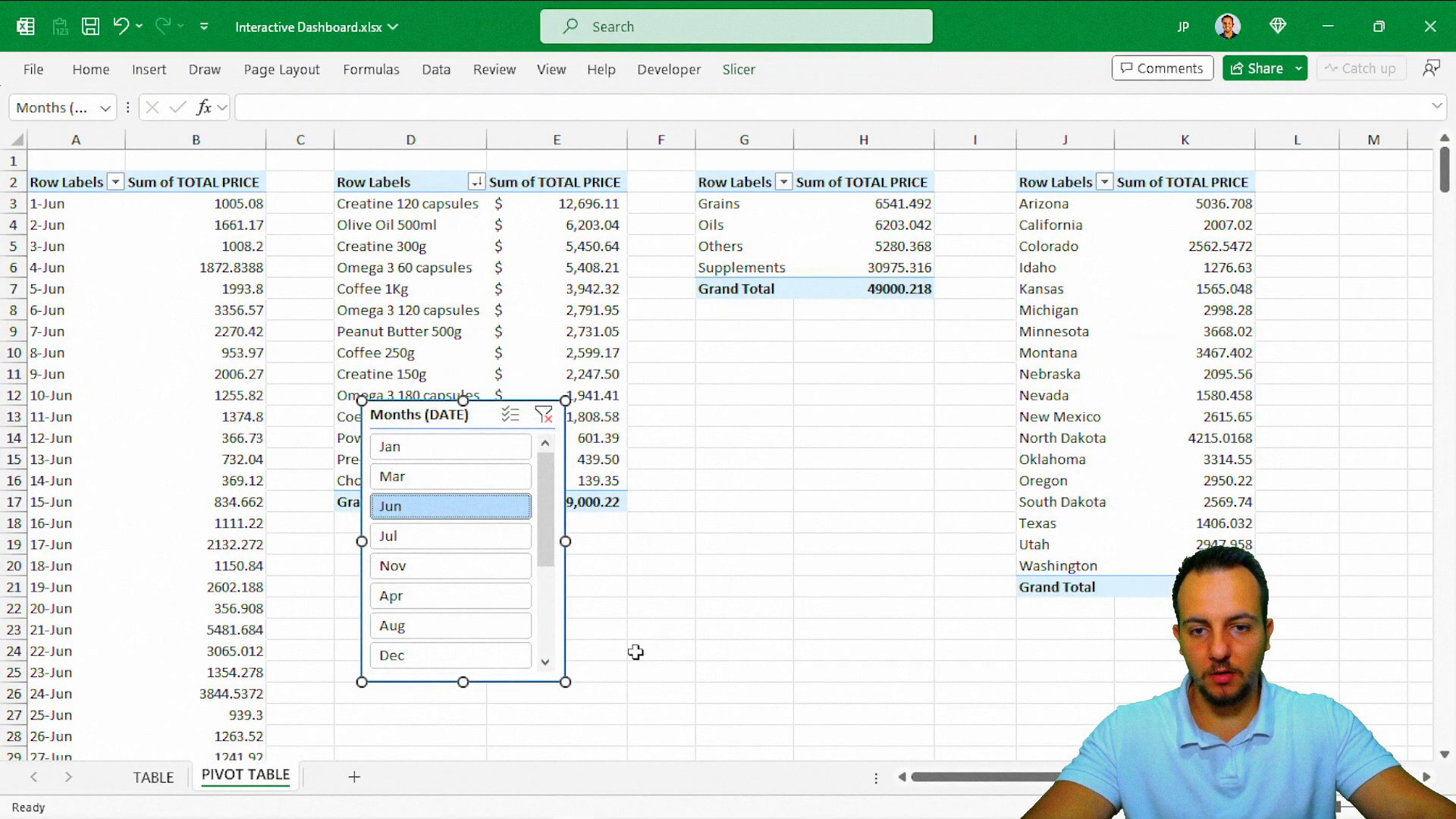
Test the Months (DATE) slicer on all four pivot tables with several months, ending on Jul, and save the workbook.
click(464, 569)
click(455, 506)
click(459, 567)
click(455, 620)
click(476, 540)
click(476, 506)
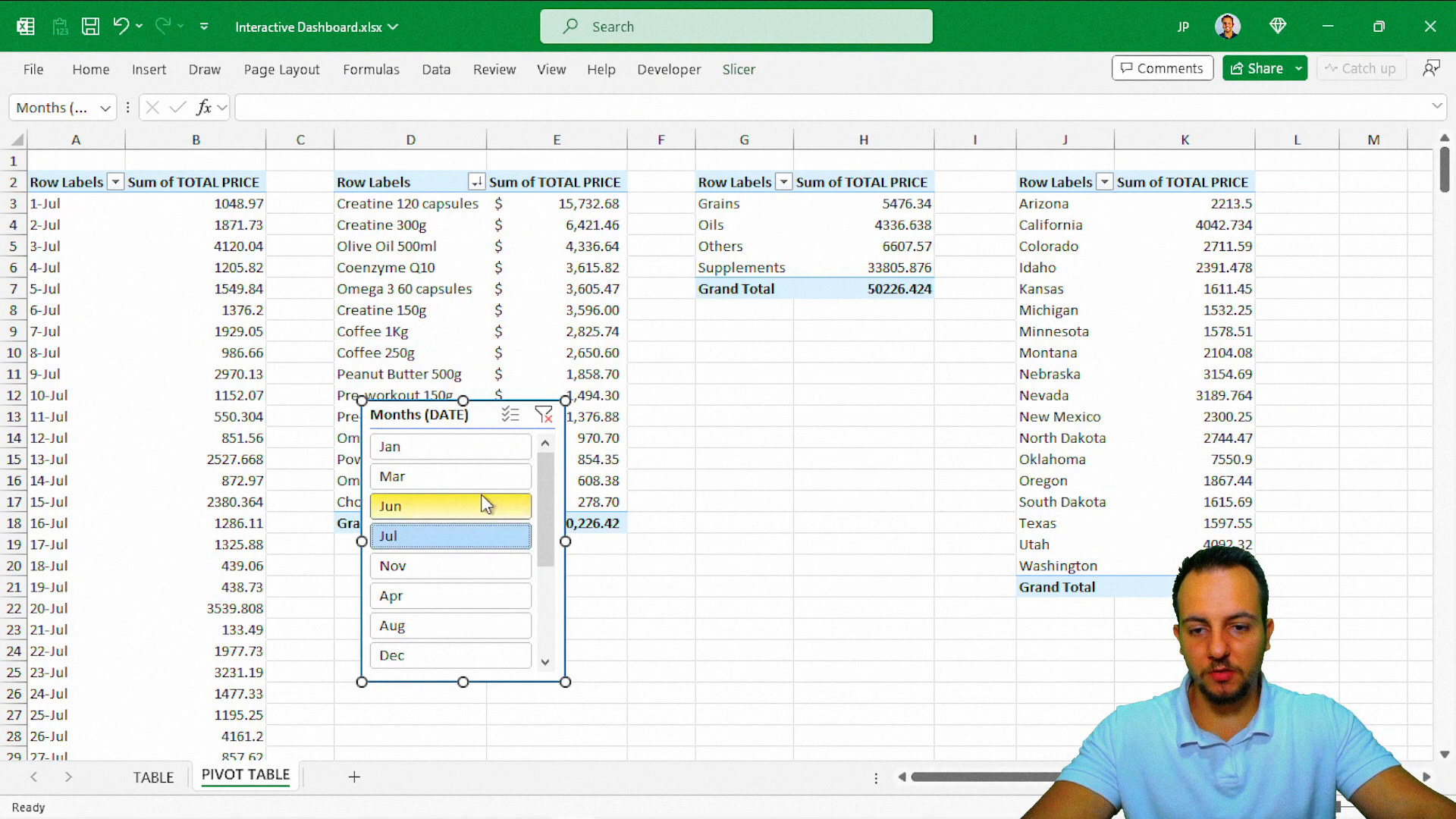
click(478, 477)
click(462, 548)
click(460, 500)
click(439, 576)
click(463, 476)
click(466, 535)
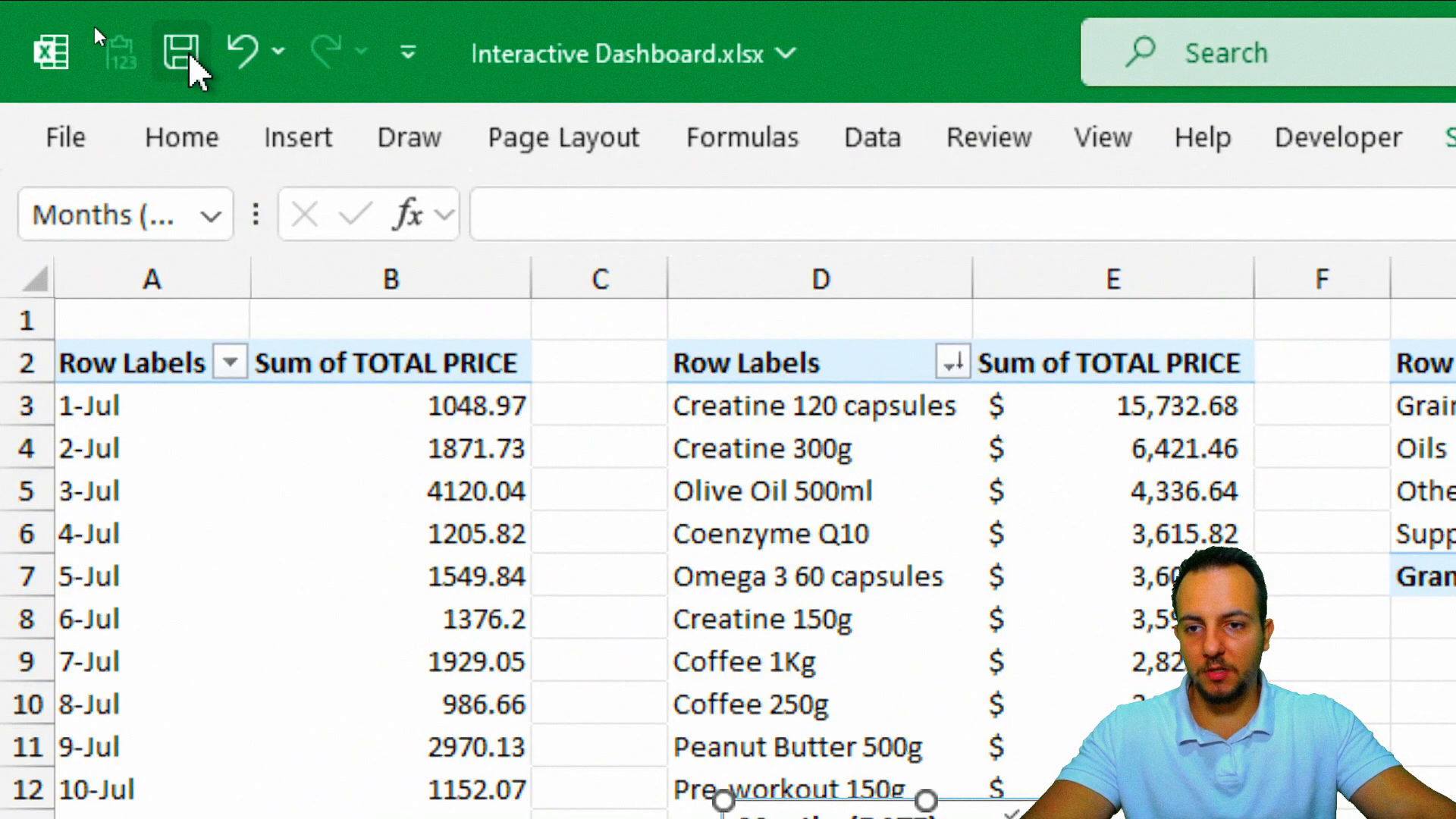
click(188, 52)
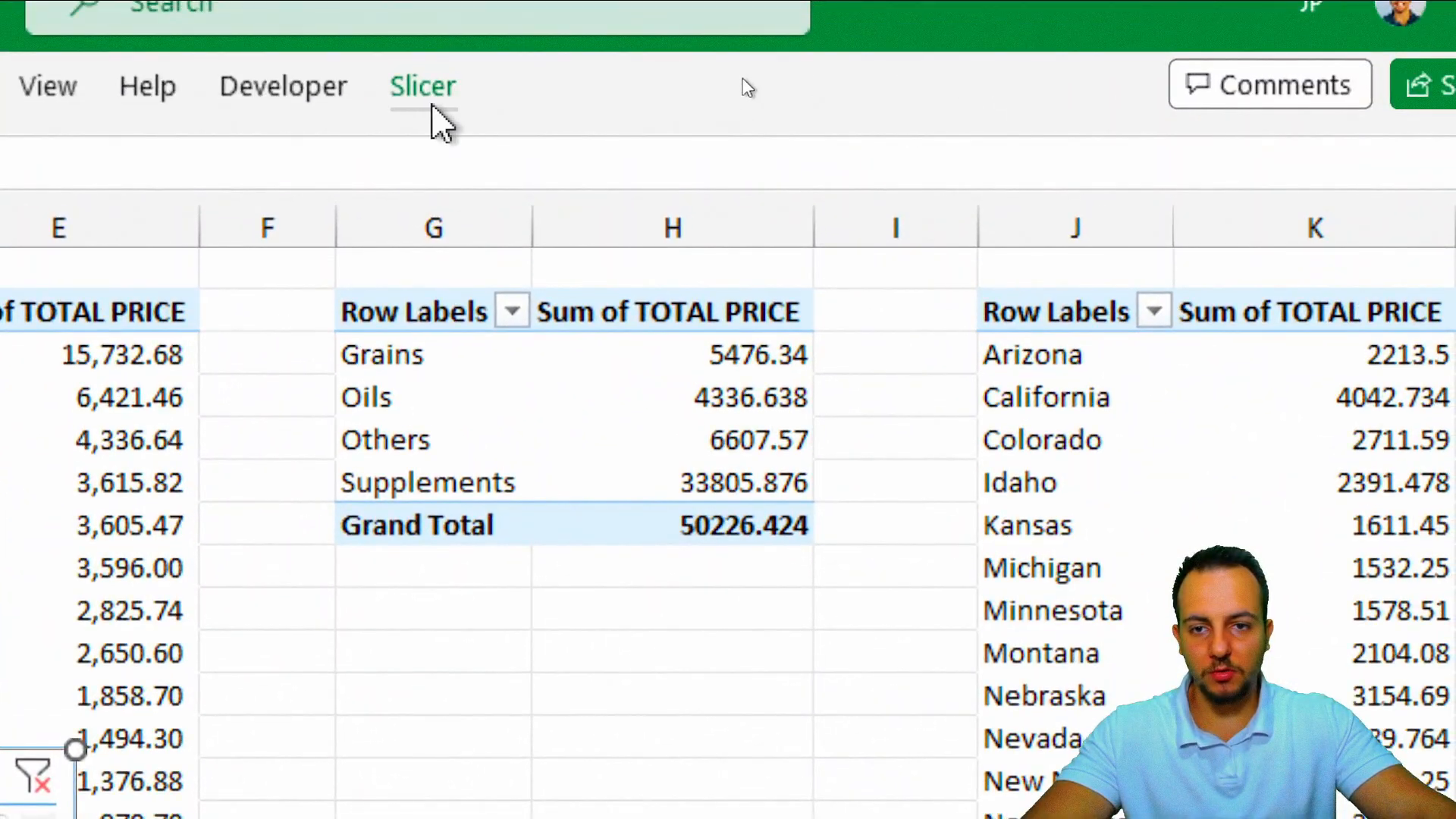
Arrange the Months (DATE) slicer buttons in 2 columns and try several months, ending on Nov.
click(426, 38)
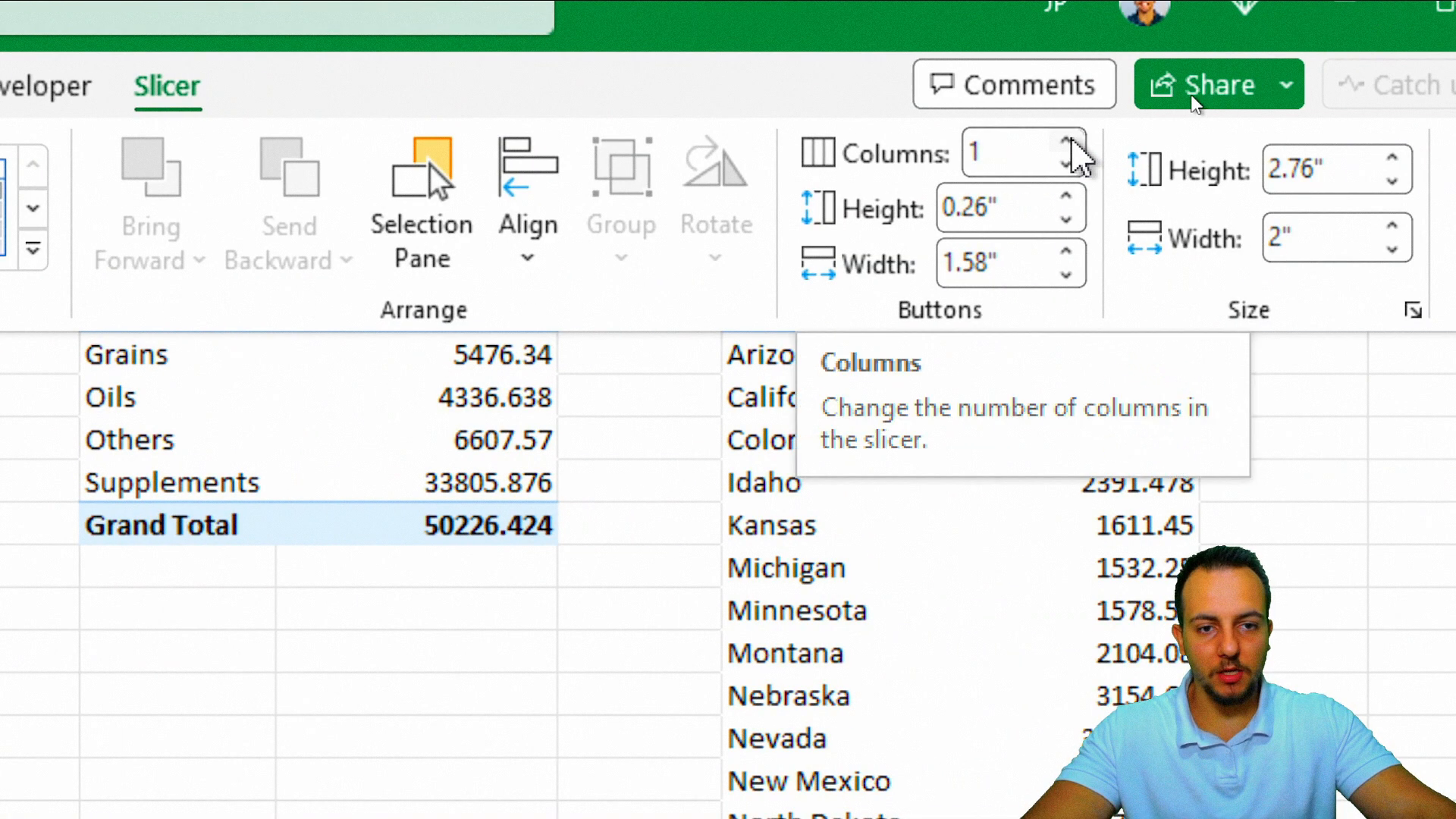
click(1066, 142)
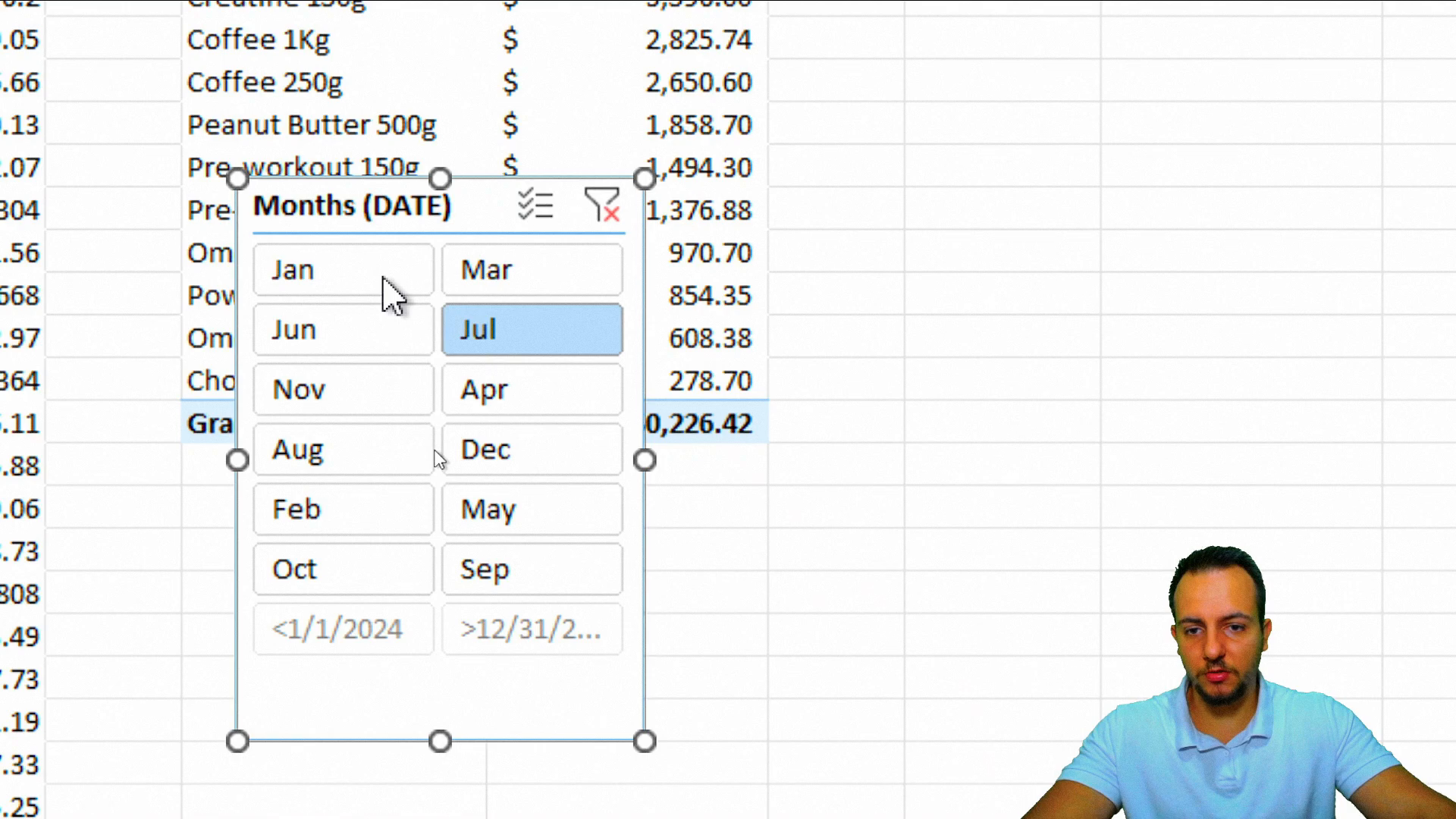
click(567, 275)
click(334, 280)
click(356, 388)
click(509, 509)
click(409, 519)
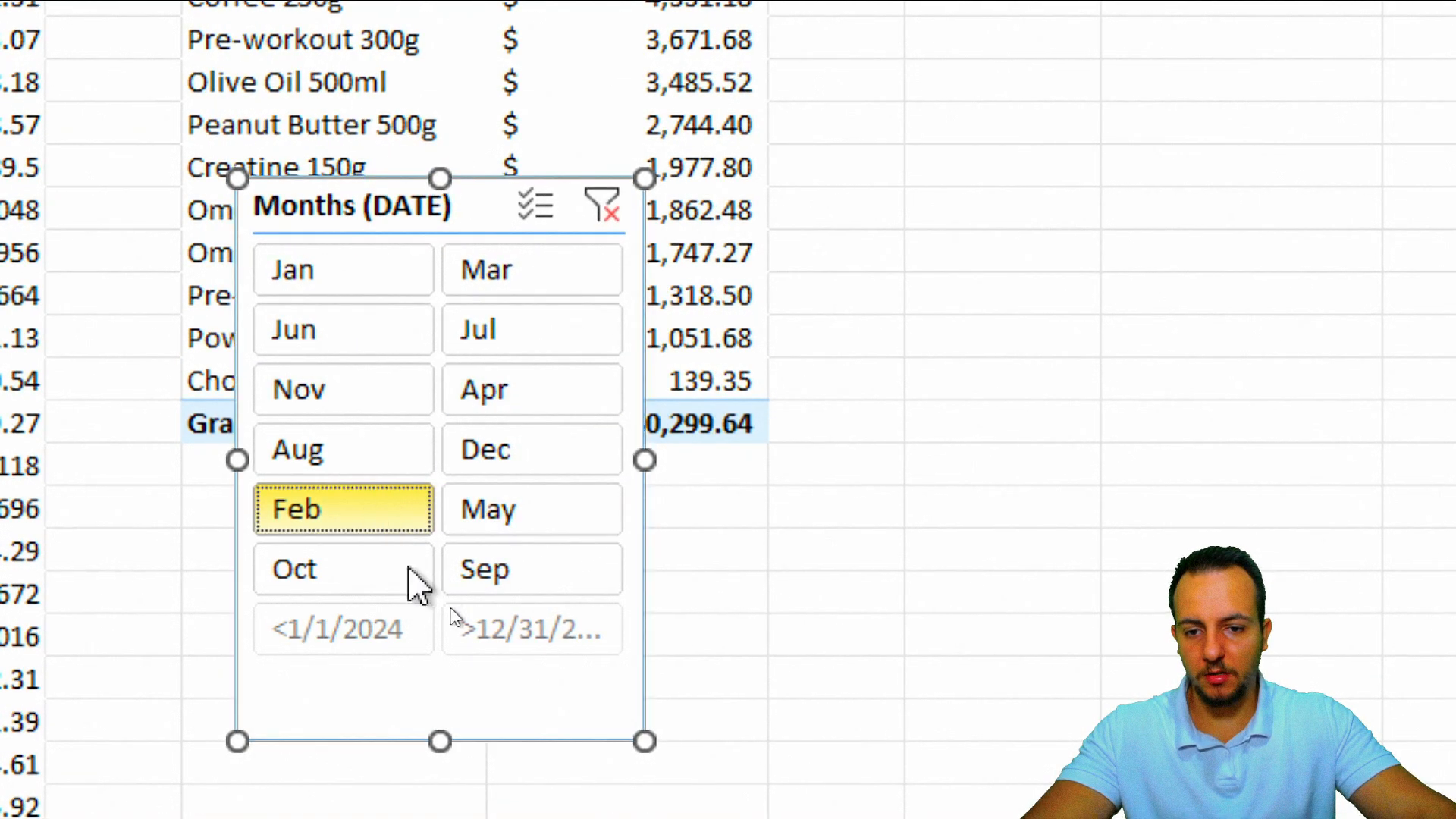
click(401, 565)
click(429, 389)
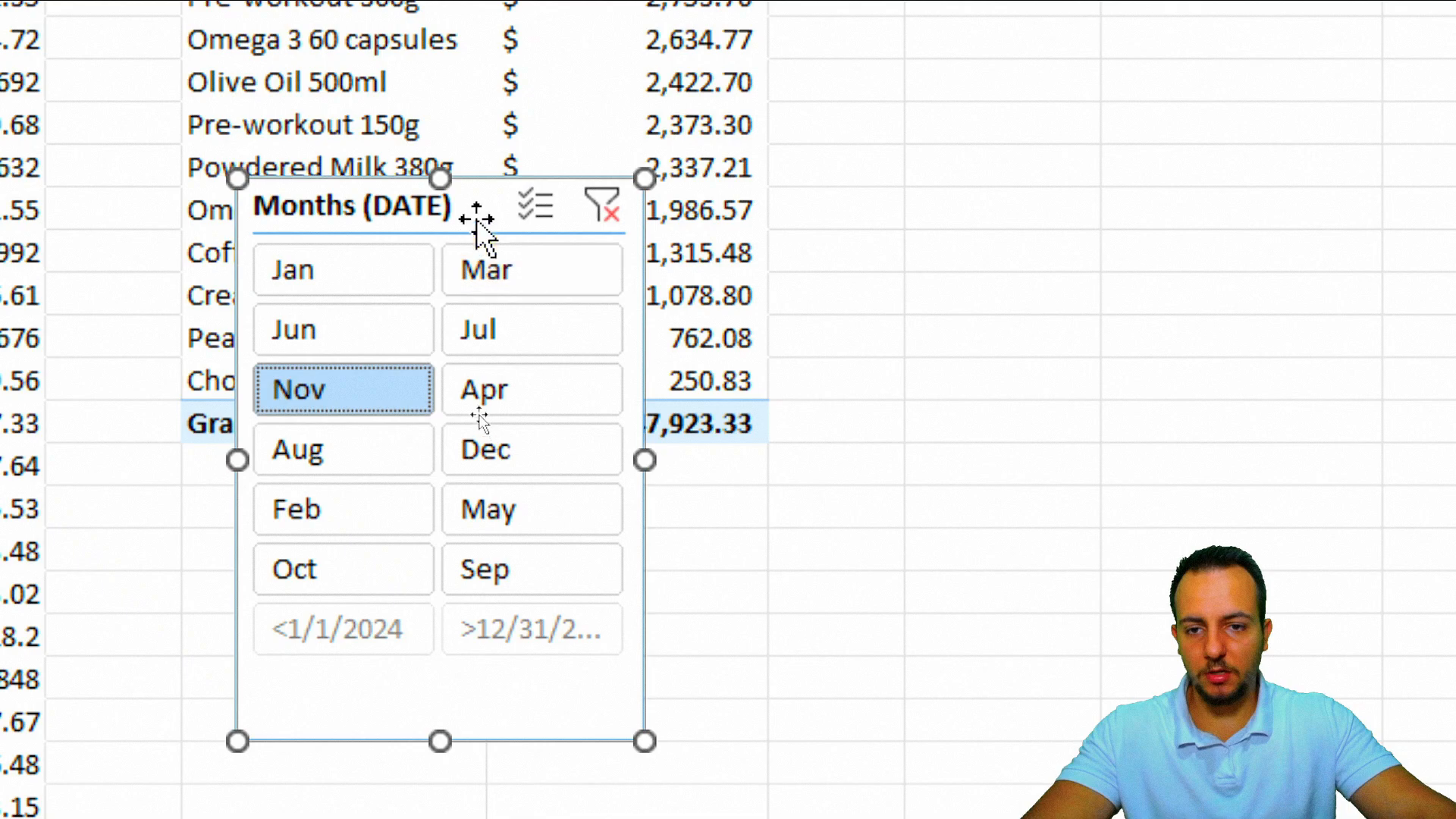
In the Months (DATE) slicer's settings, hide items with no data and the header, keeping the ascending sort order.
right_click(449, 199)
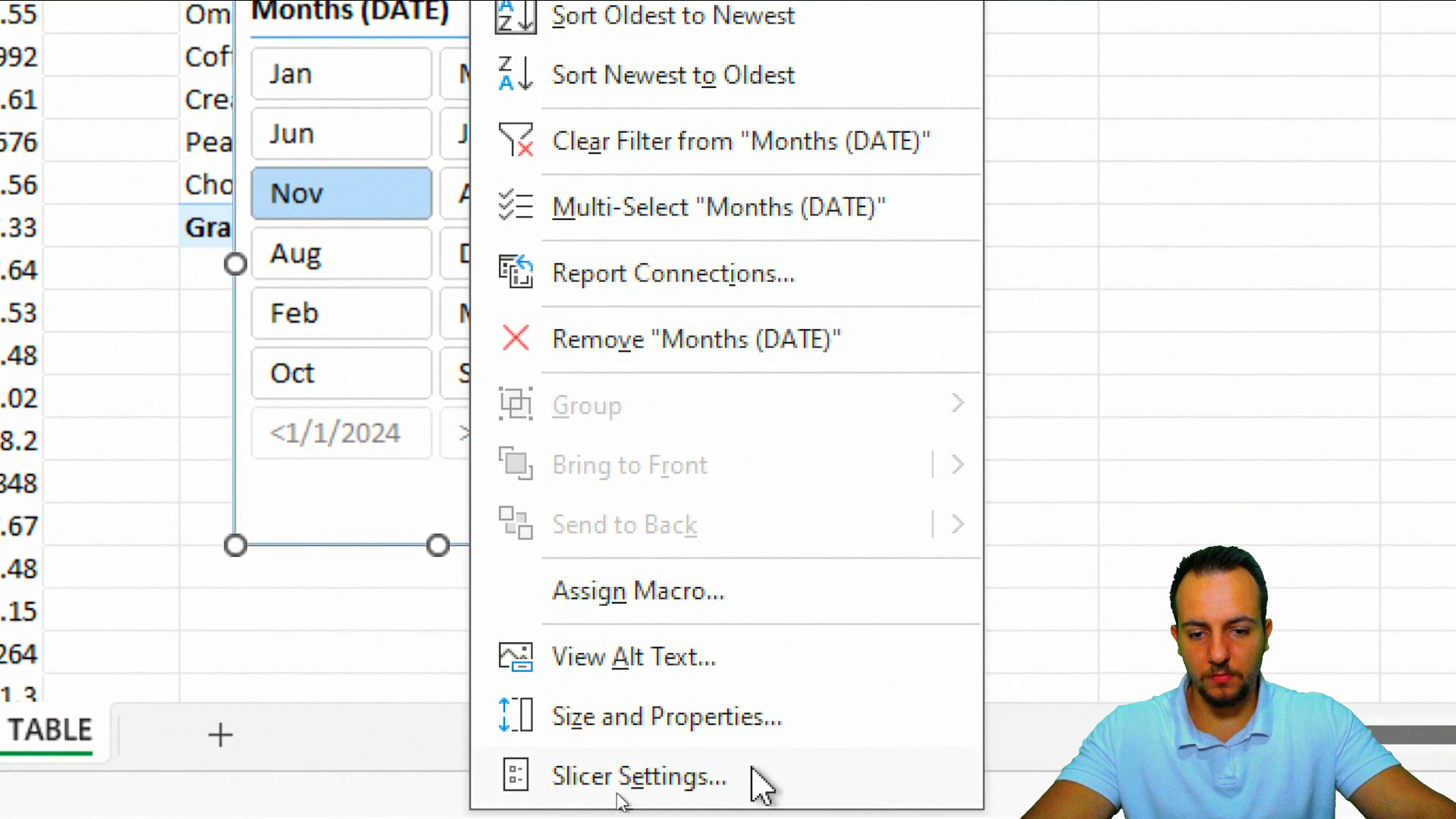
click(667, 775)
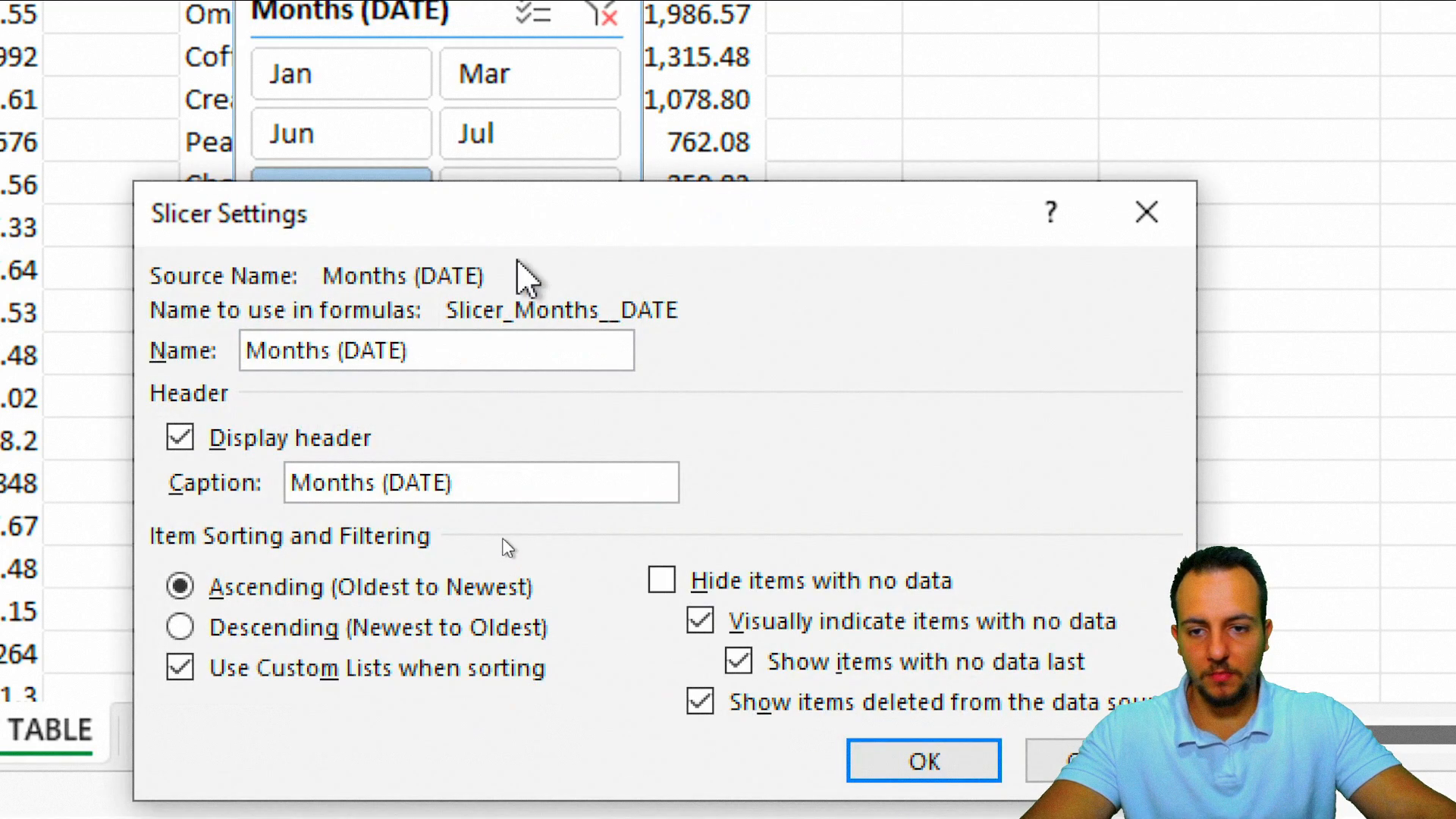
drag(537, 234, 489, 93)
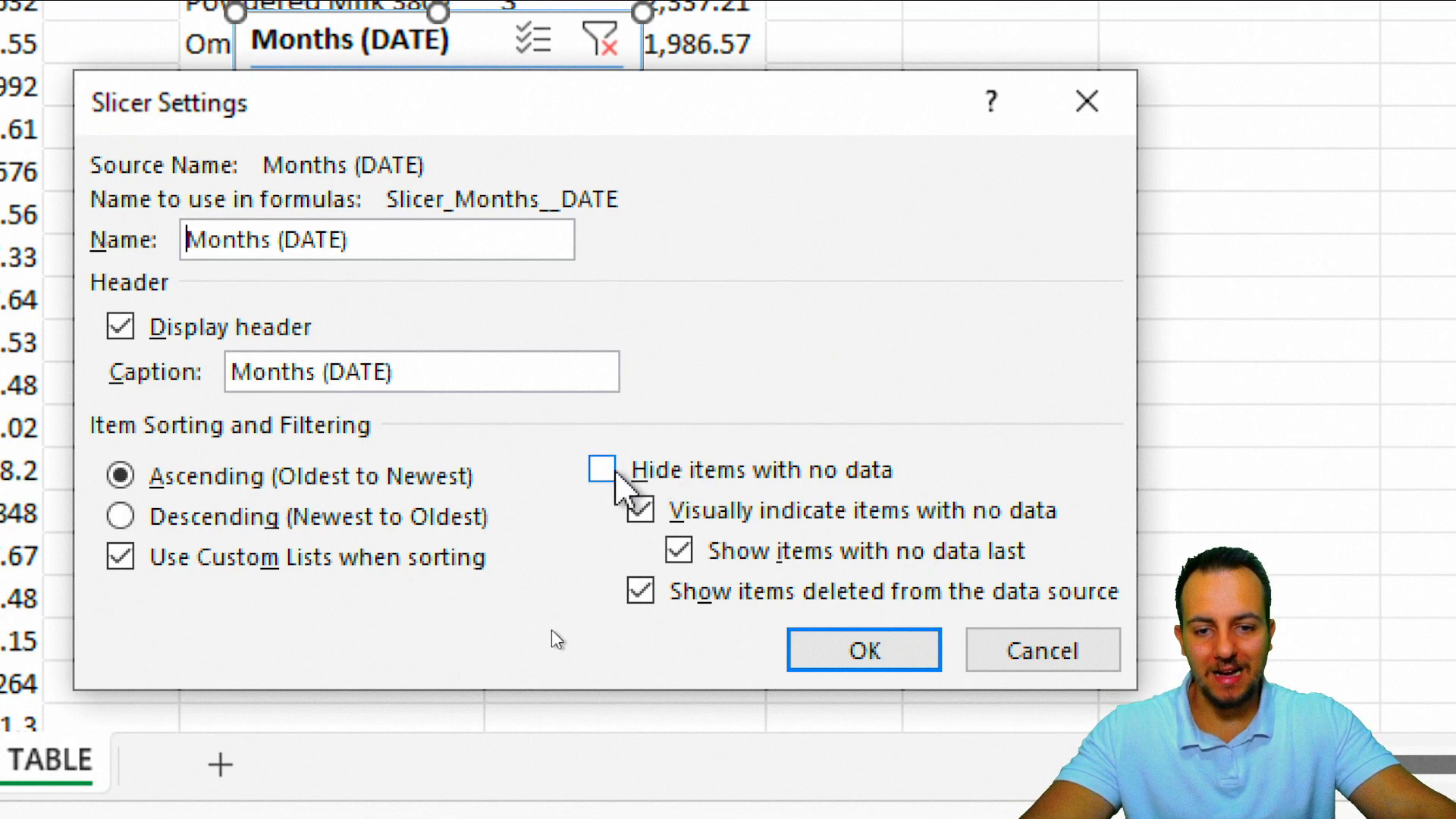
mouse_move(676, 143)
mouse_down()
mouse_move(1119, 180)
mouse_move(1219, 104)
mouse_up()
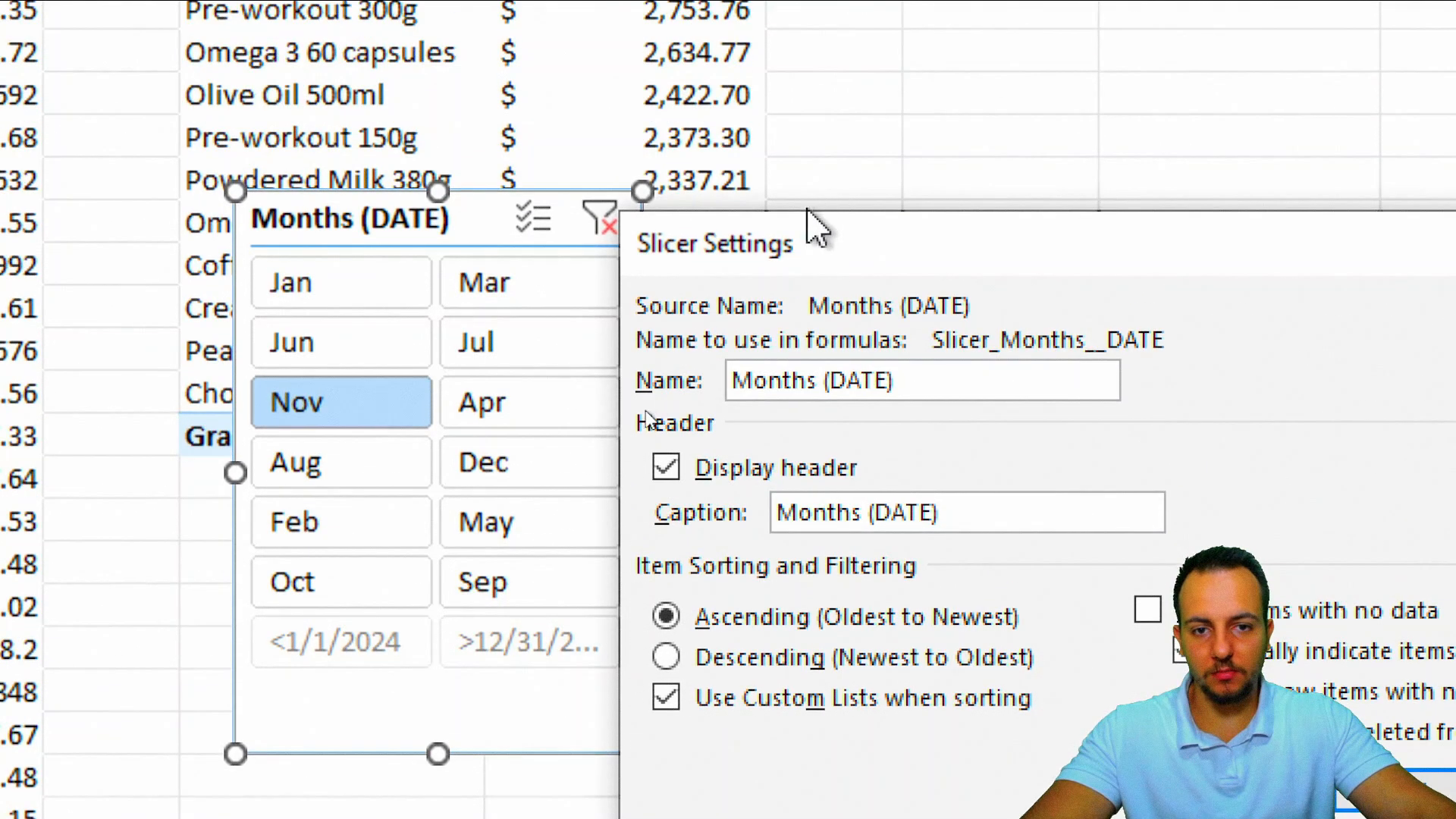
mouse_move(812, 227)
mouse_down()
mouse_move(421, 227)
mouse_move(269, 165)
mouse_up()
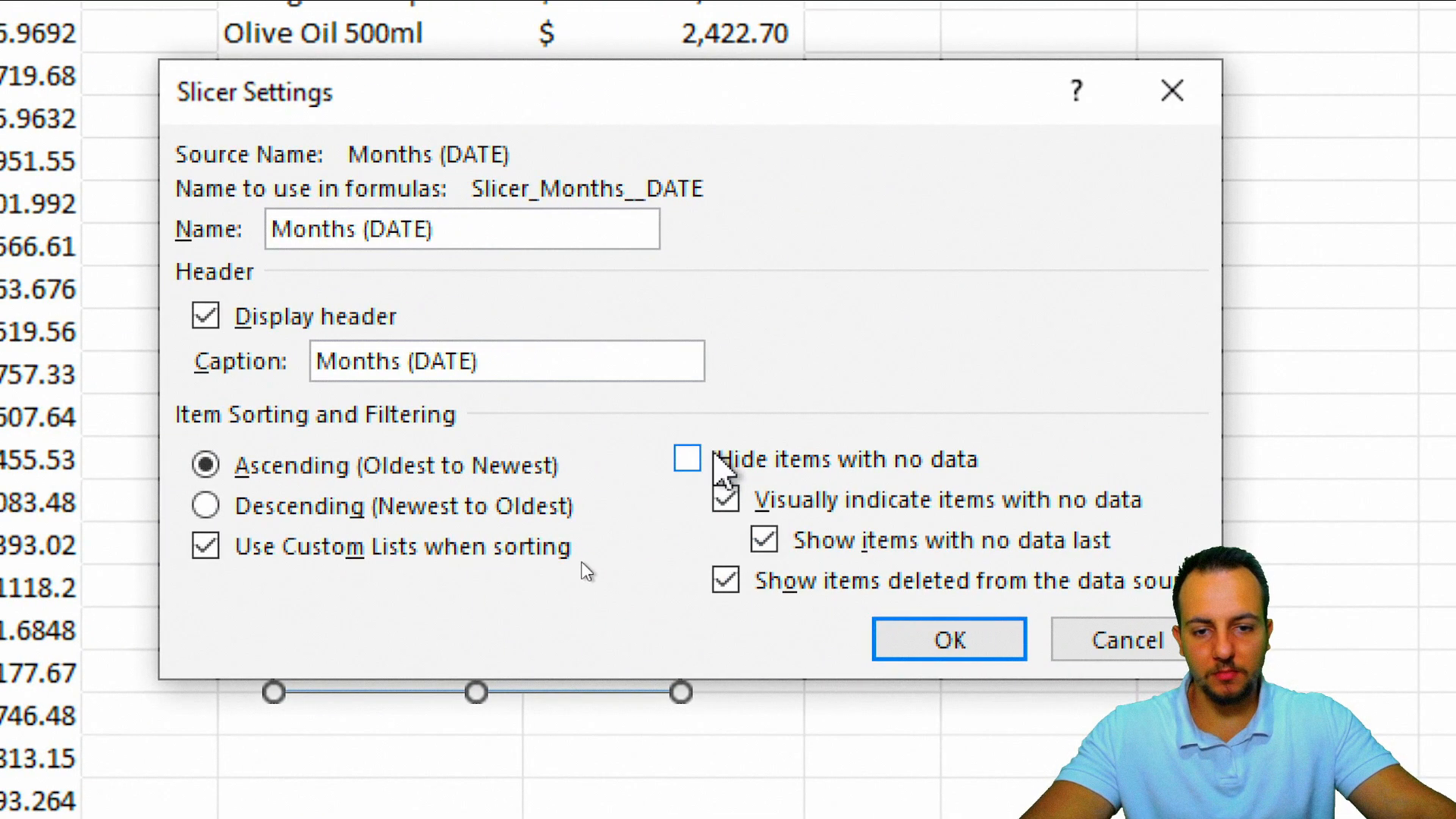
click(687, 458)
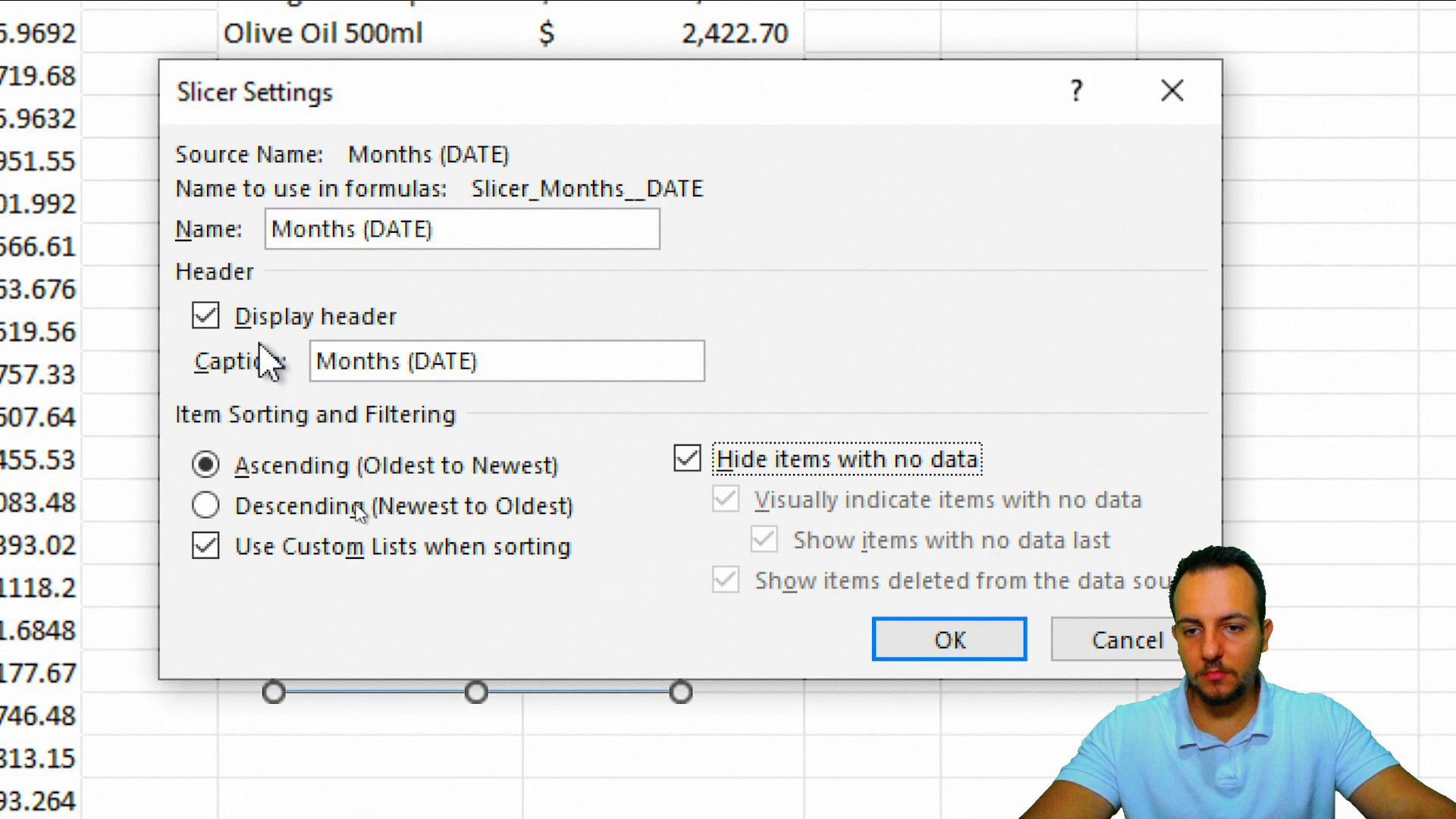
click(205, 317)
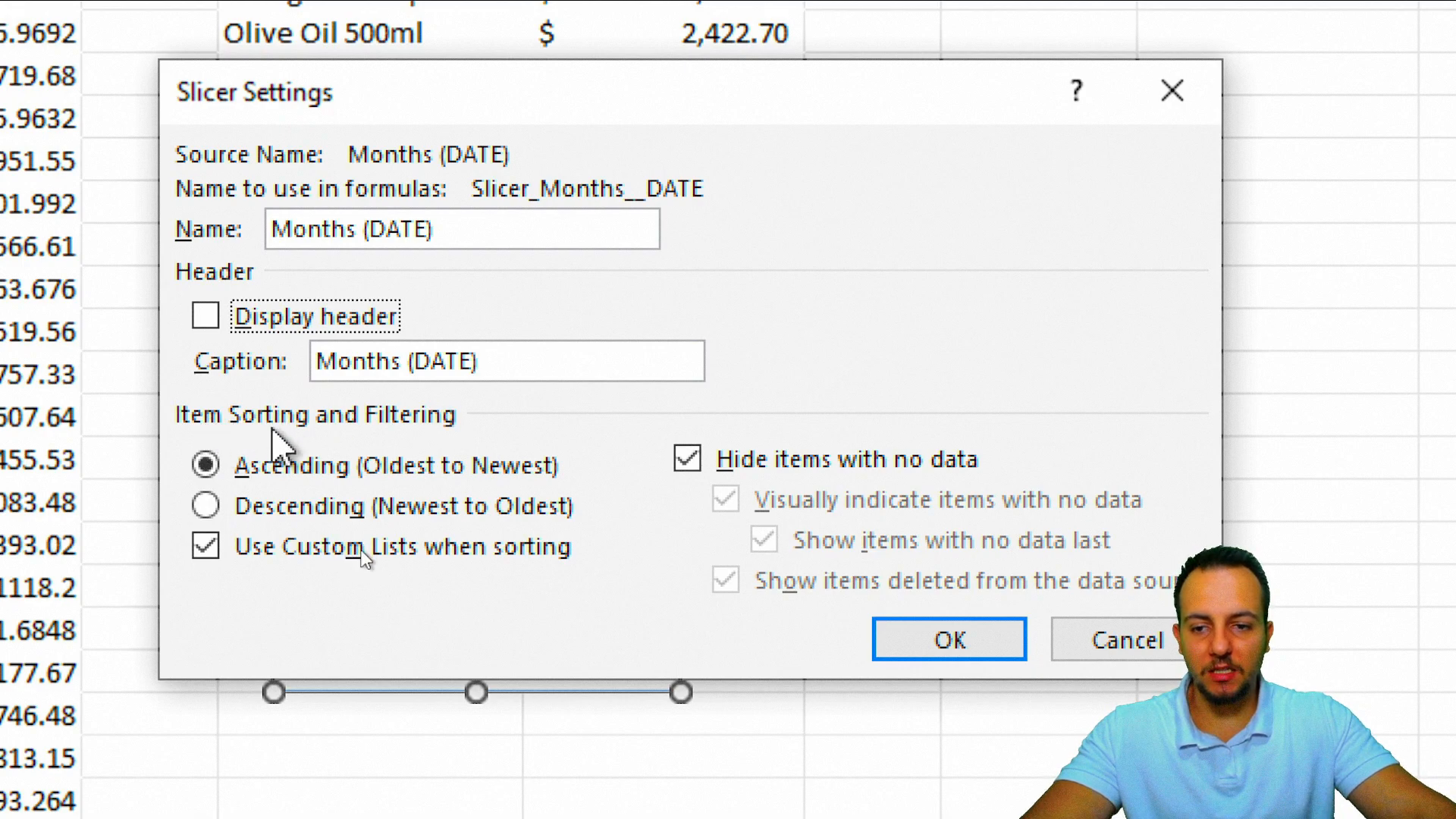
click(296, 505)
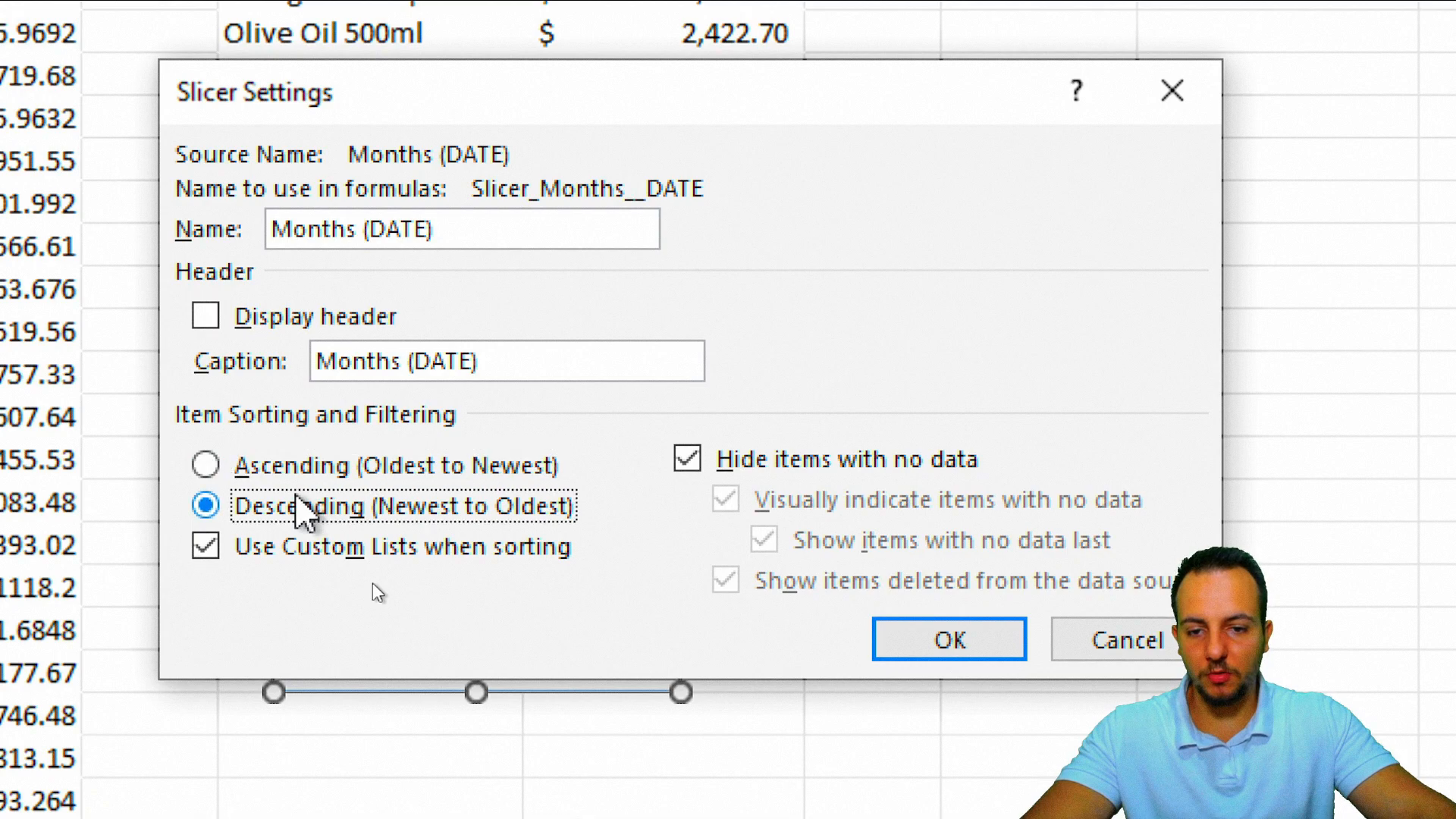
click(287, 464)
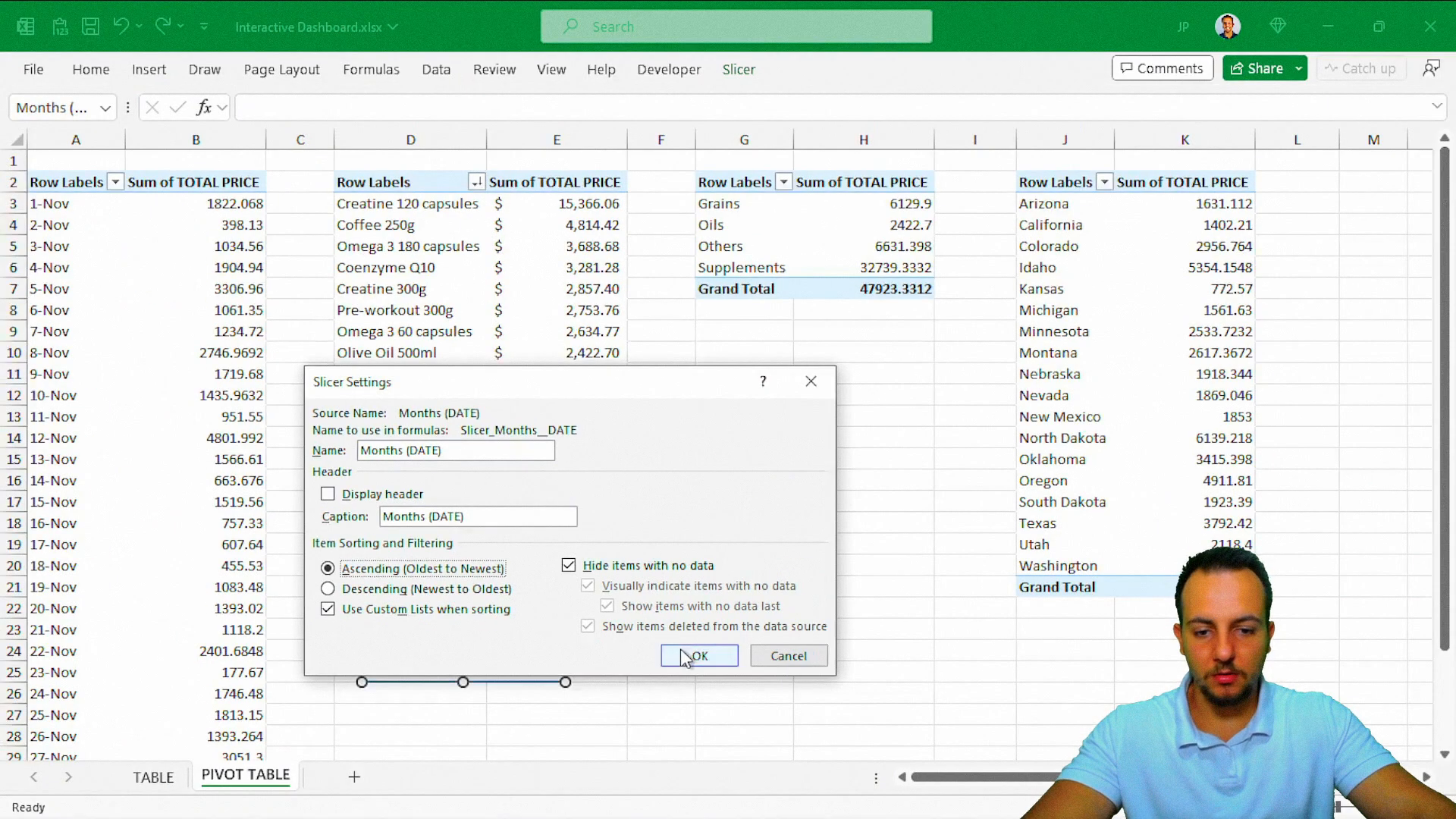
click(685, 656)
Check the headerless two-column month slicer by filtering the pivot tables with several months, ending on Aug.
click(660, 650)
click(516, 574)
click(430, 513)
click(498, 479)
click(432, 452)
click(508, 511)
click(430, 514)
click(496, 480)
click(425, 451)
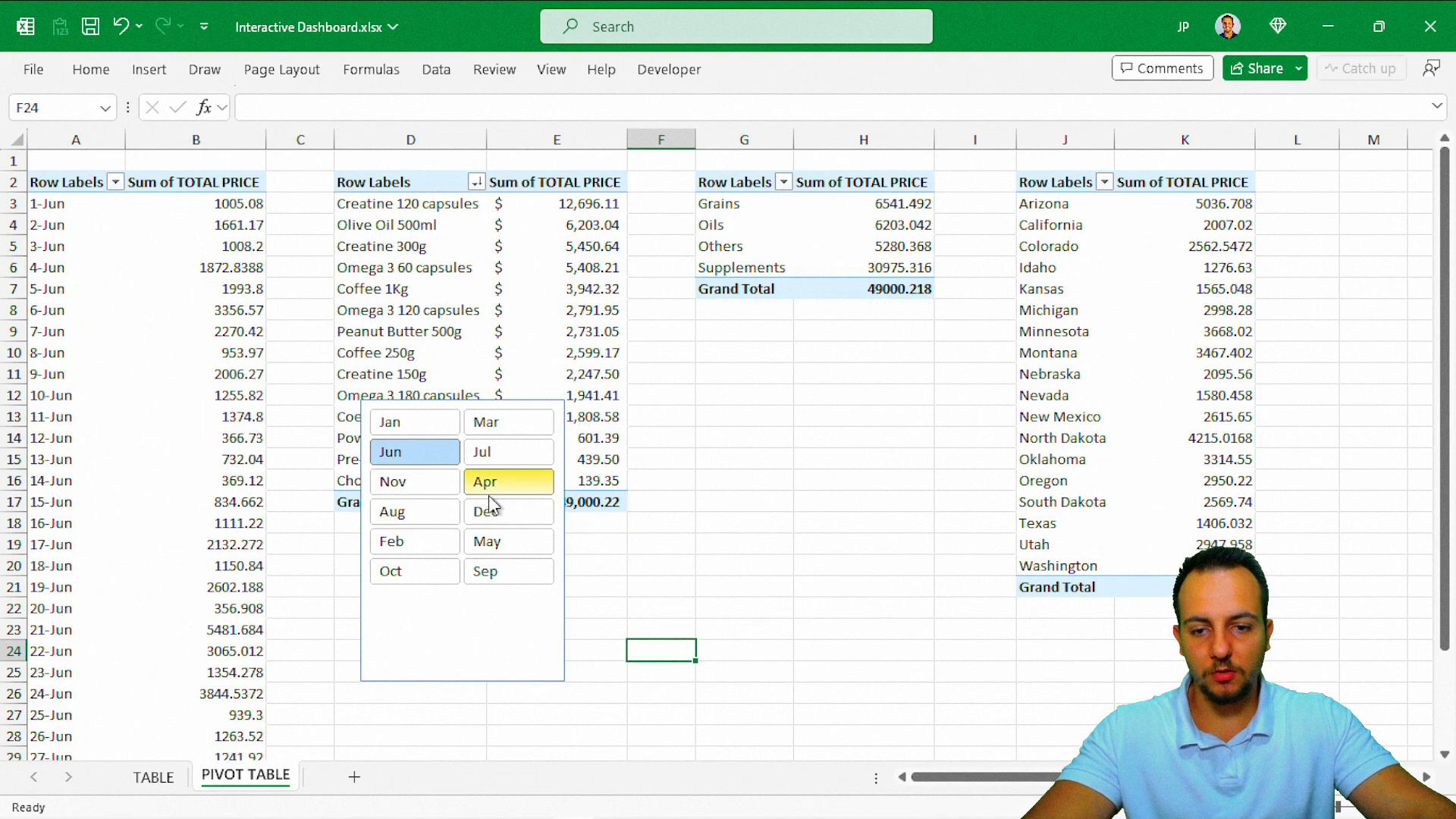
click(497, 511)
click(417, 512)
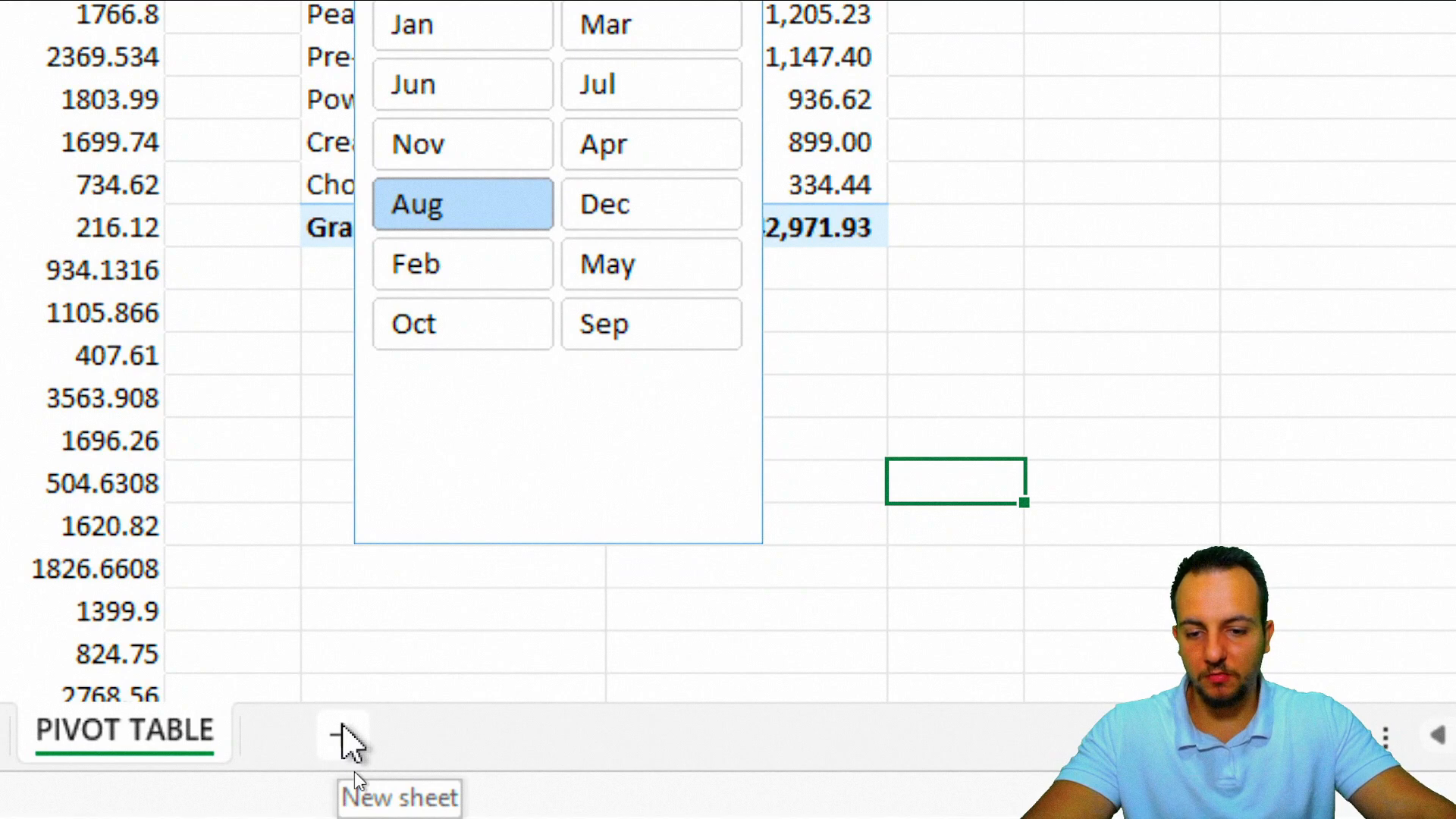
Add a new sheet after PIVOT TABLE, name it DASHBOARD, and save the workbook.
click(357, 729)
right_click(364, 736)
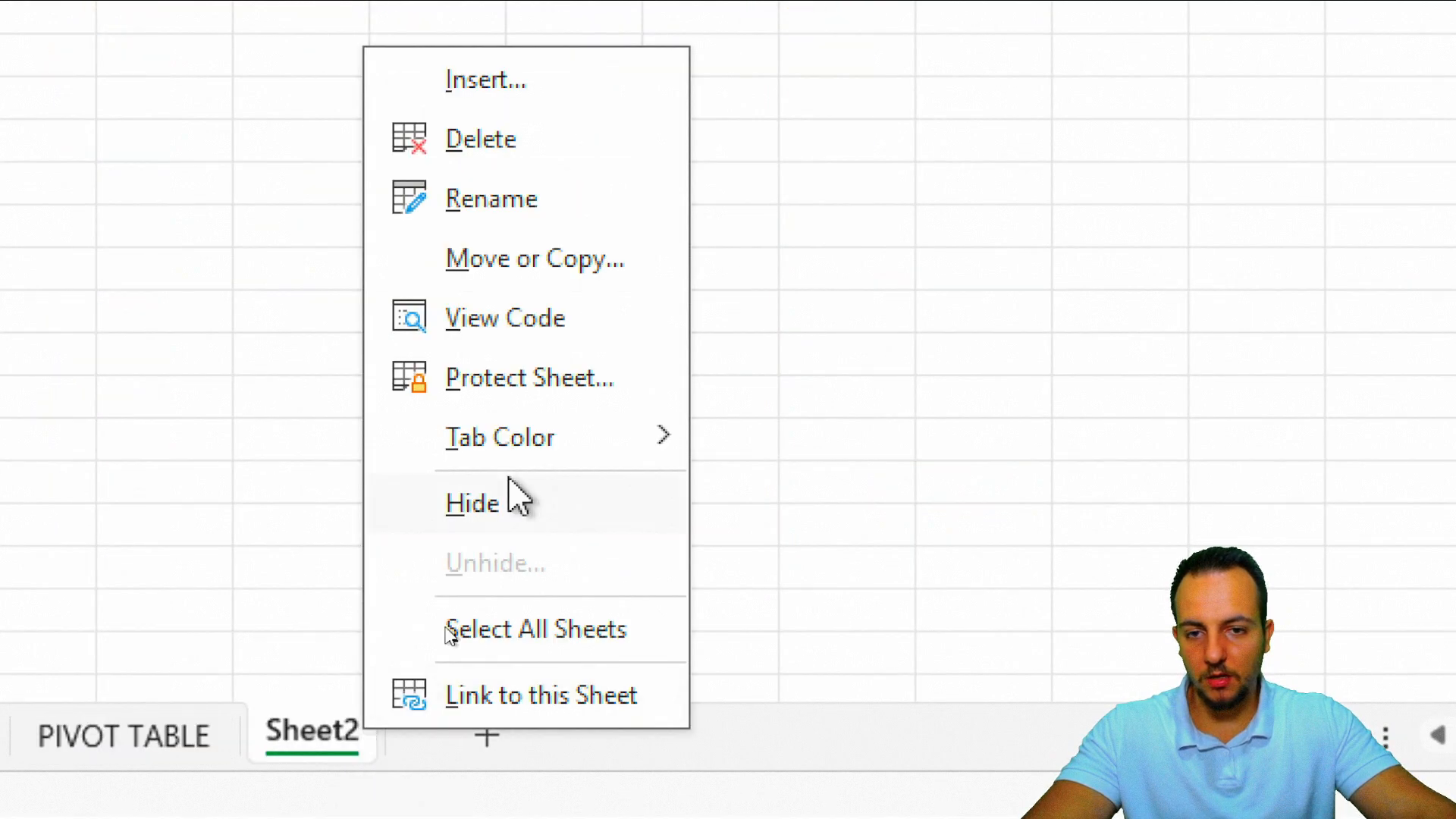
click(595, 218)
text(DASHBOARD)
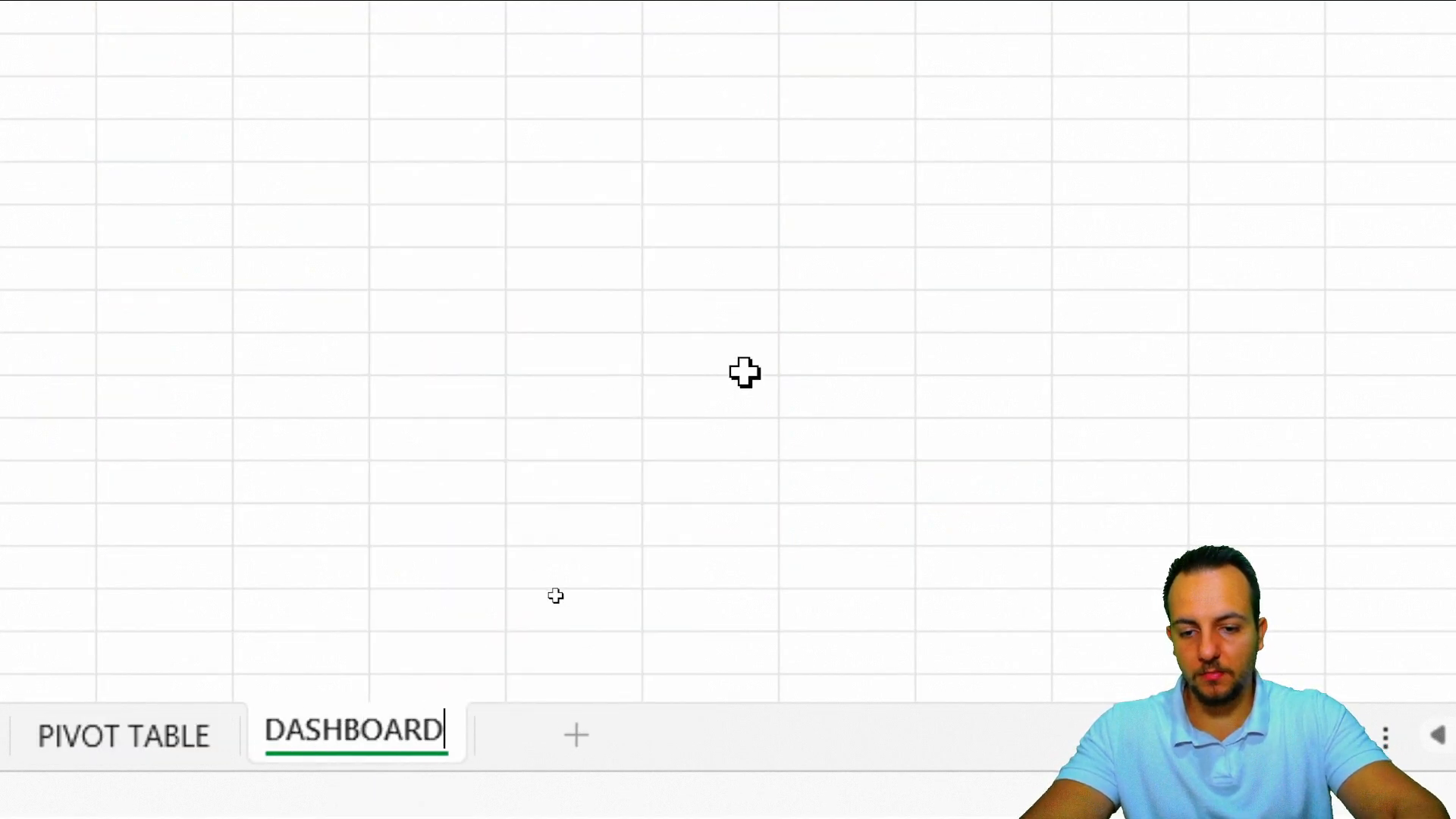
key(Return)
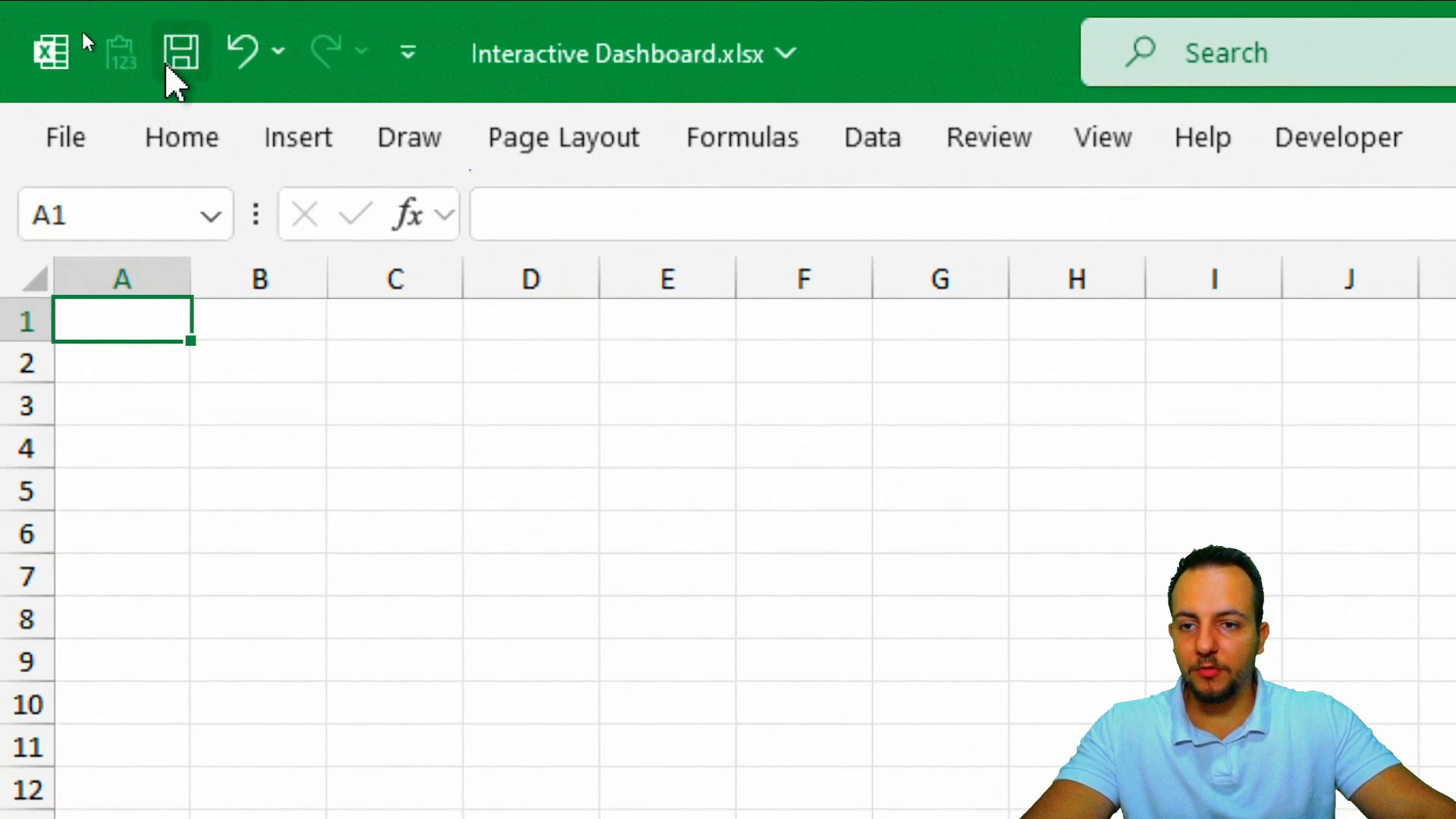
click(90, 27)
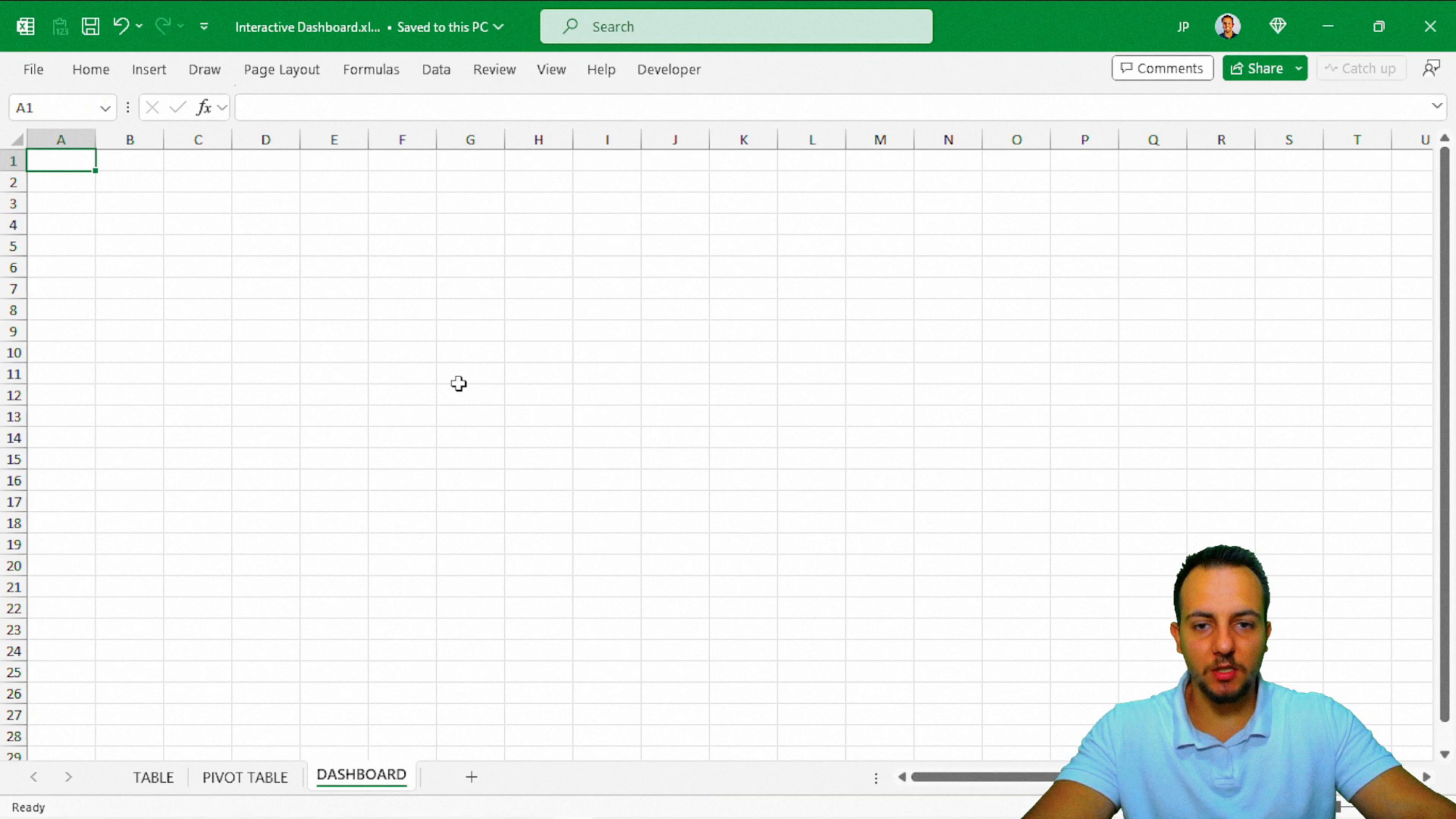
key(ctrl+2)
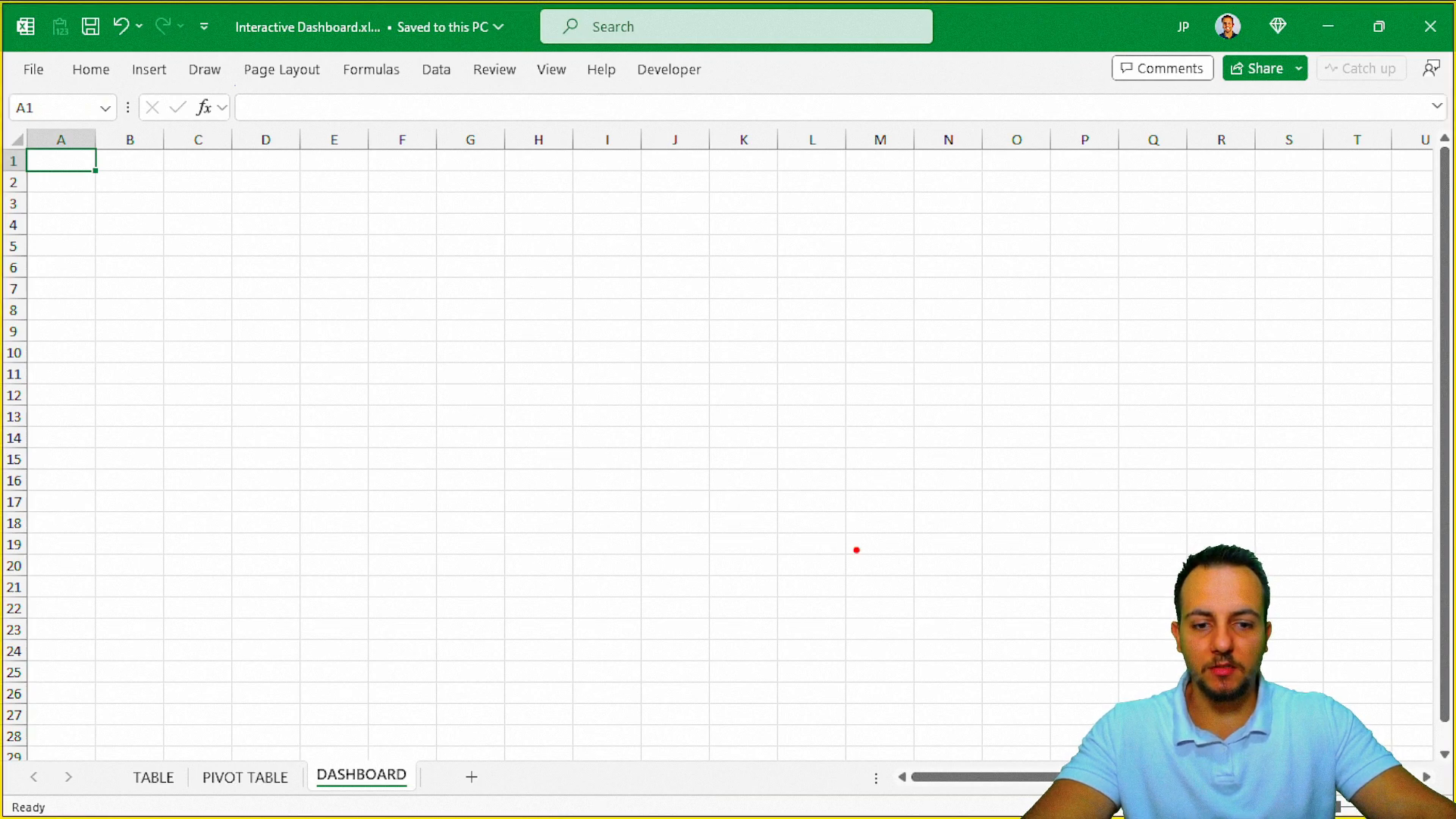
mouse_move(57, 158)
mouse_down()
mouse_move(326, 416)
mouse_move(370, 505)
mouse_up()
drag(393, 154, 1089, 501)
drag(1138, 199, 1383, 725)
drag(1068, 539, 395, 730)
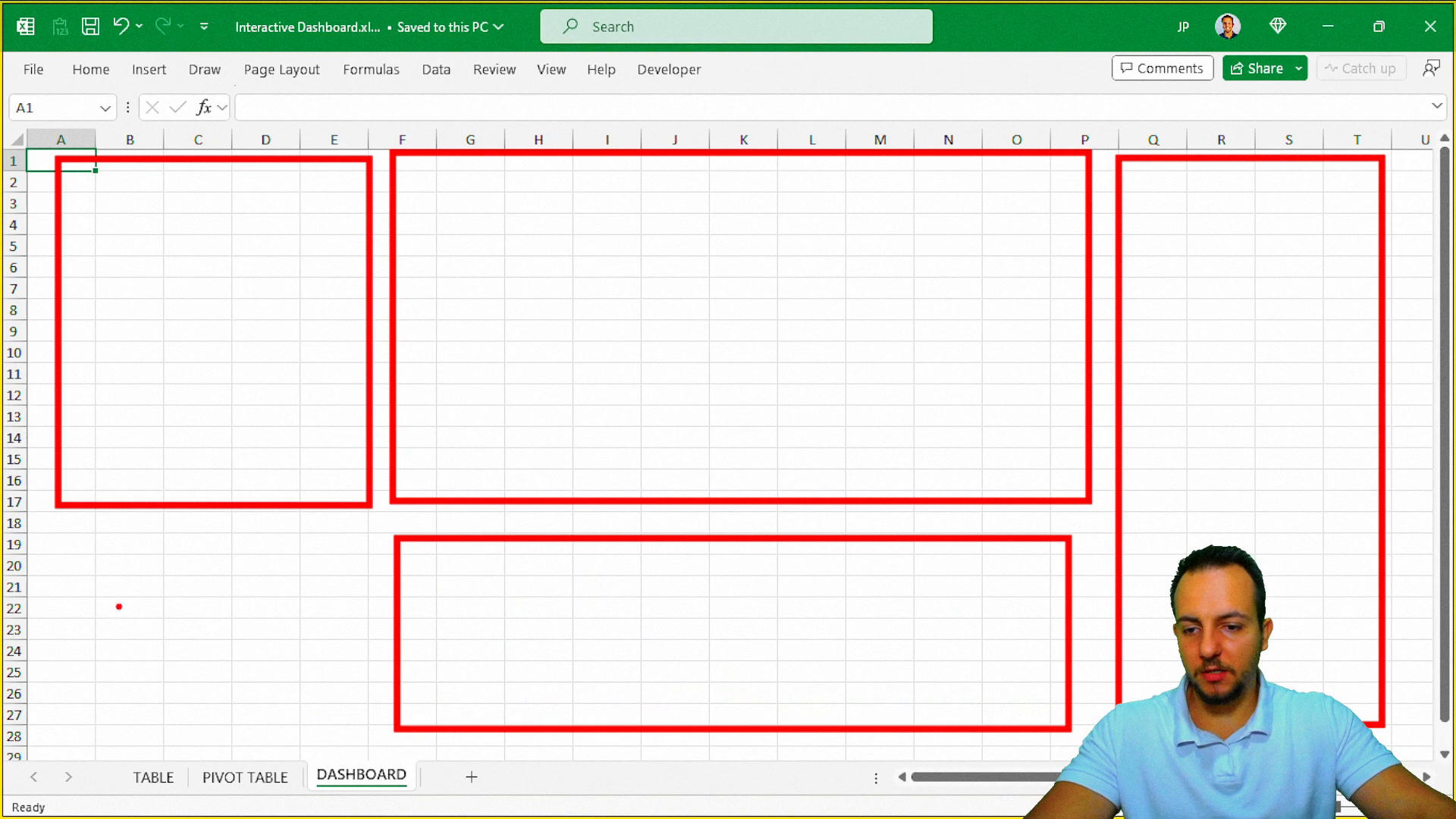
drag(73, 534, 366, 704)
drag(366, 728, 366, 731)
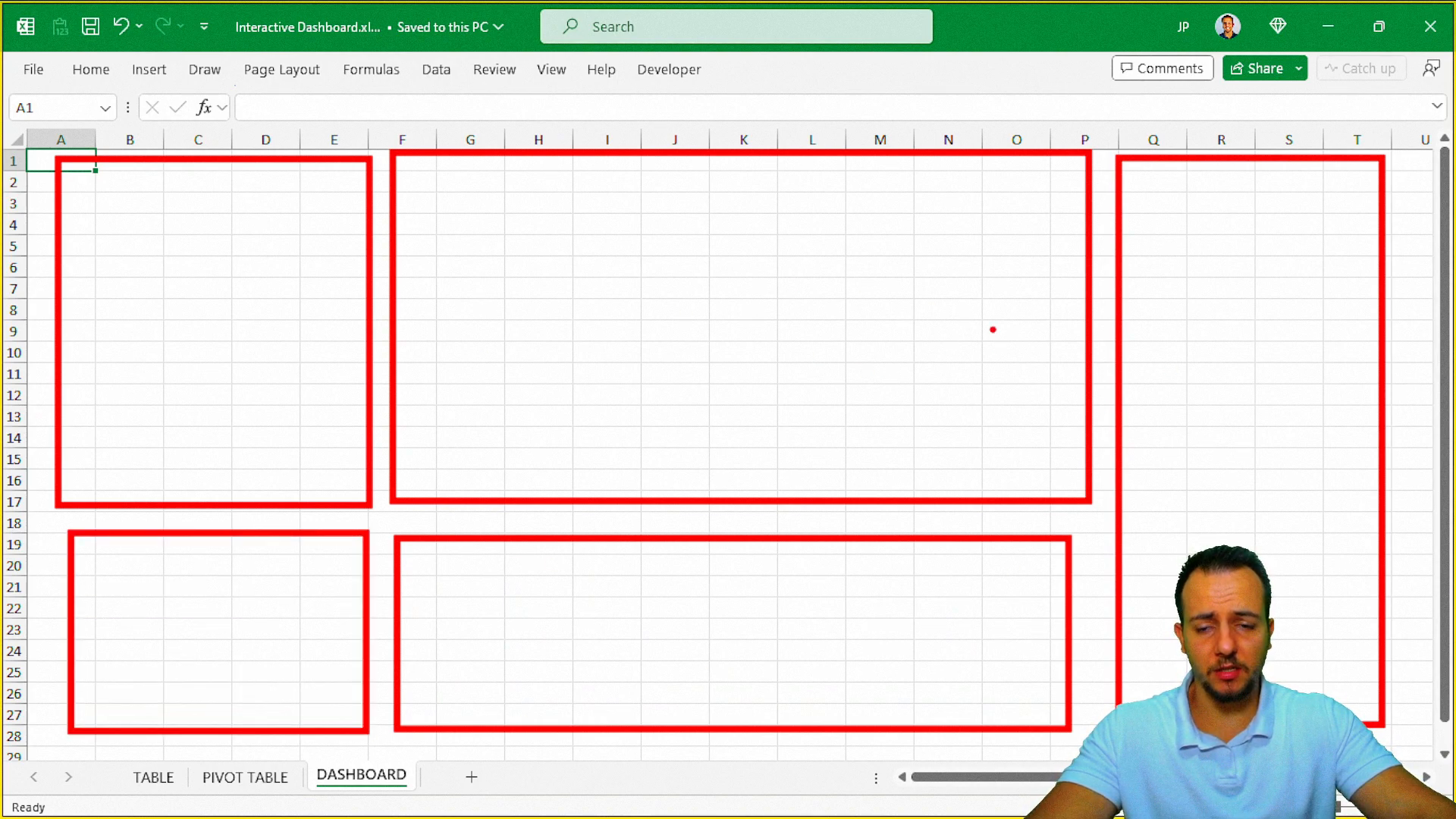
drag(200, 223, 130, 403)
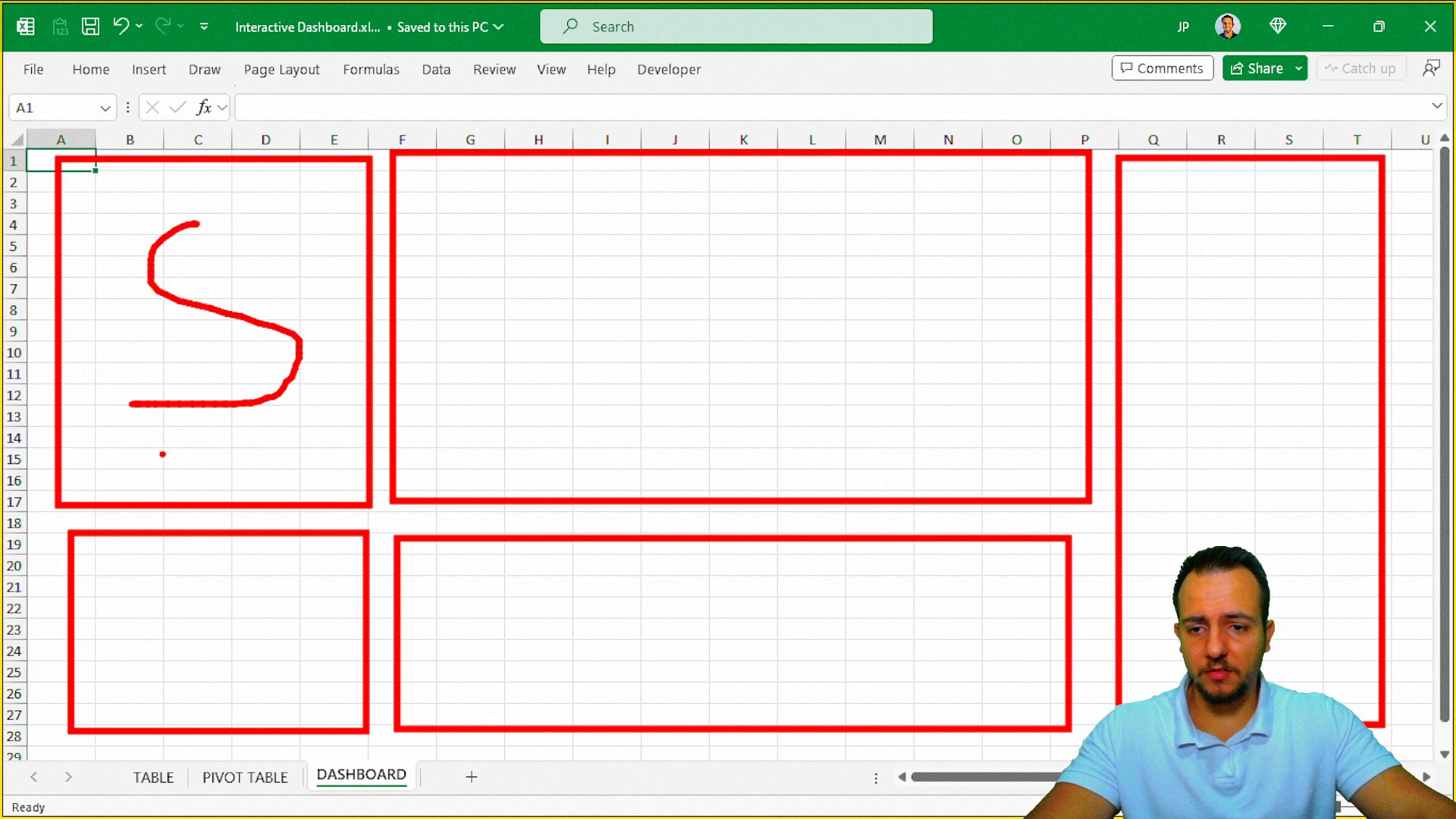
mouse_move(187, 565)
mouse_down()
mouse_move(247, 576)
mouse_move(167, 570)
mouse_up()
mouse_move(180, 606)
mouse_down()
mouse_move(184, 659)
mouse_move(155, 627)
mouse_up()
mouse_move(443, 412)
mouse_down()
mouse_move(549, 306)
mouse_move(998, 357)
mouse_up()
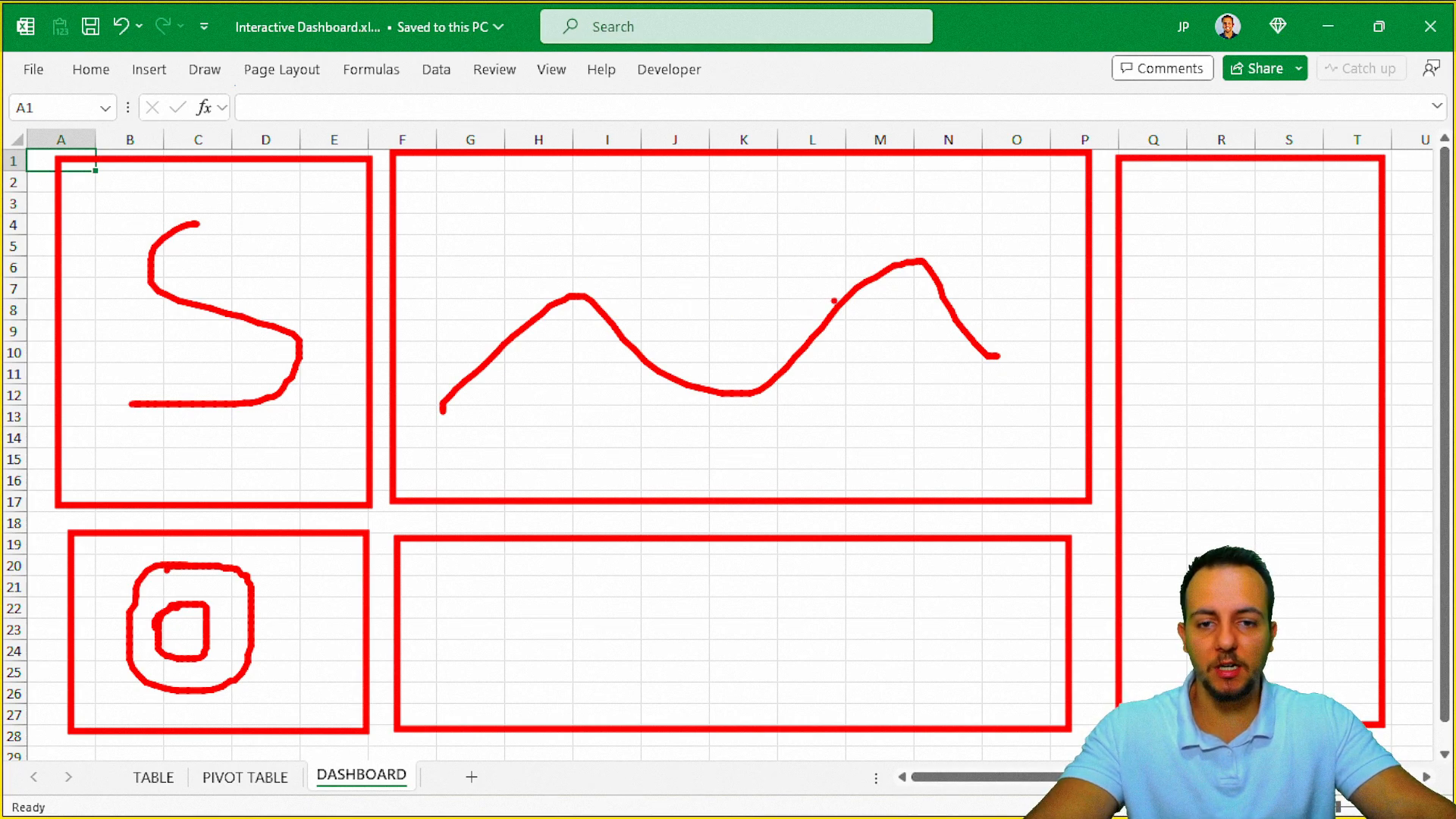
key(Escape)
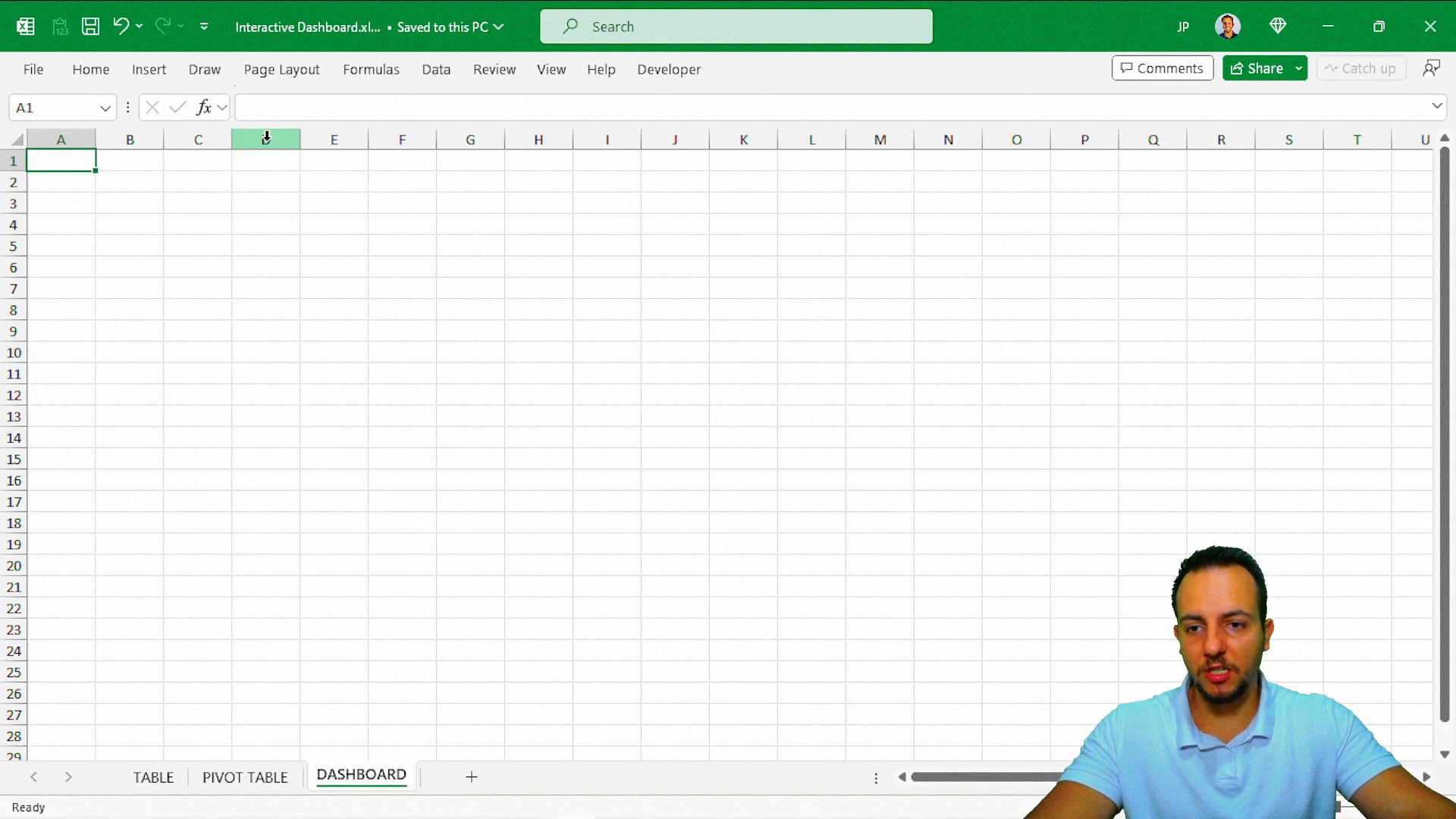
click(334, 139)
click(403, 139)
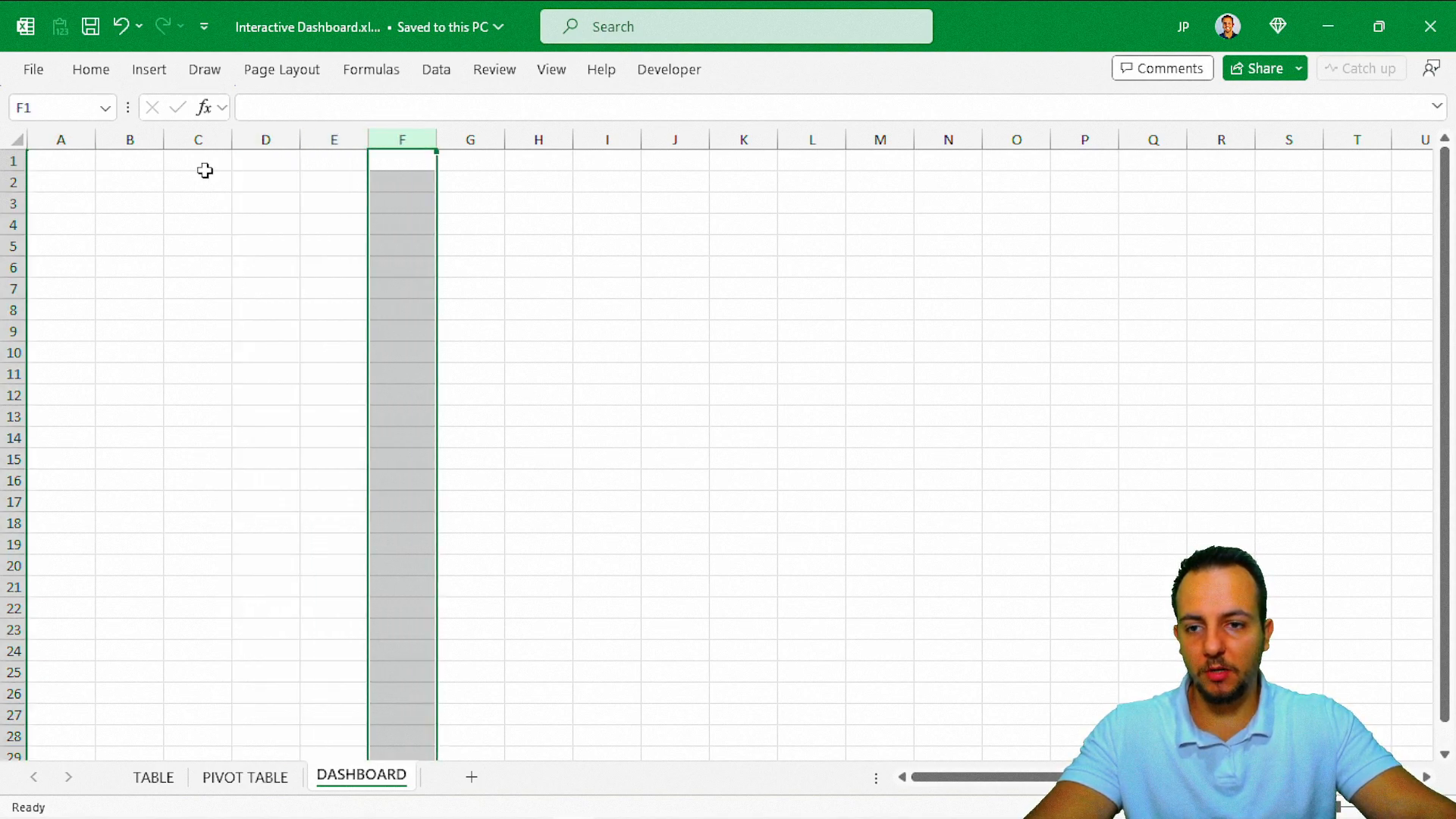
click(68, 159)
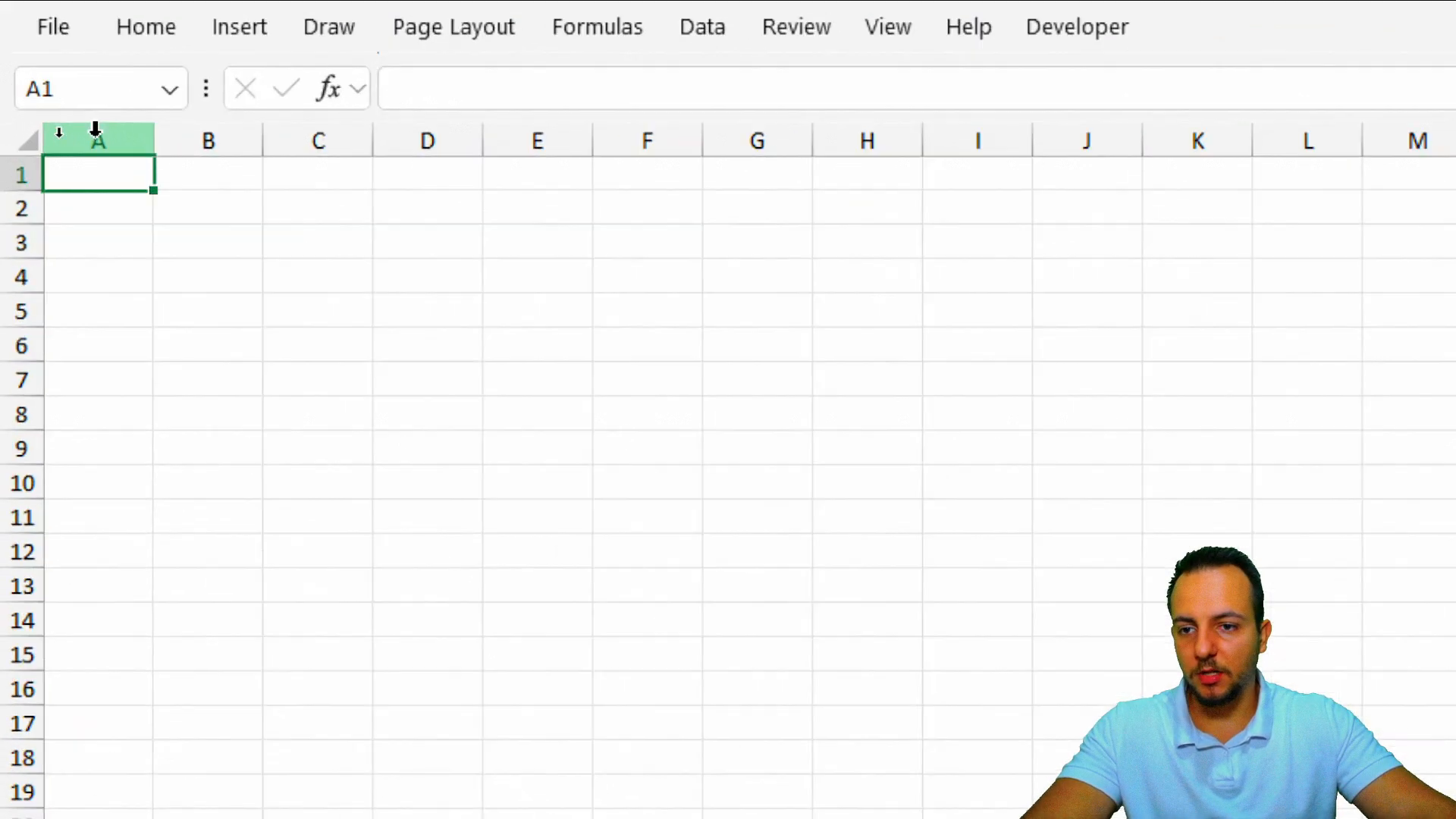
Set the width of columns A, E, Q and W on the DASHBOARD sheet to 2.
click(61, 140)
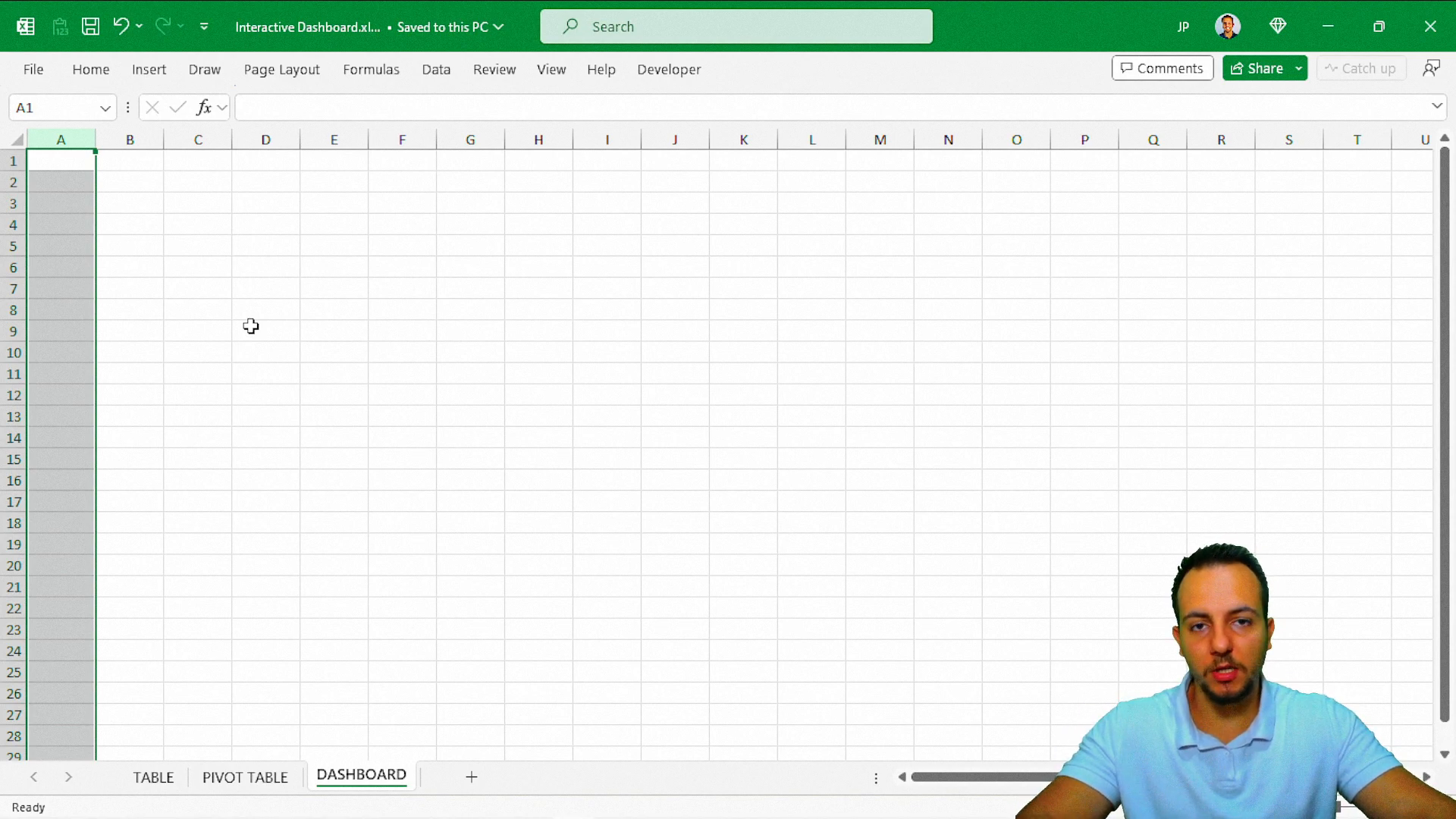
click(353, 138)
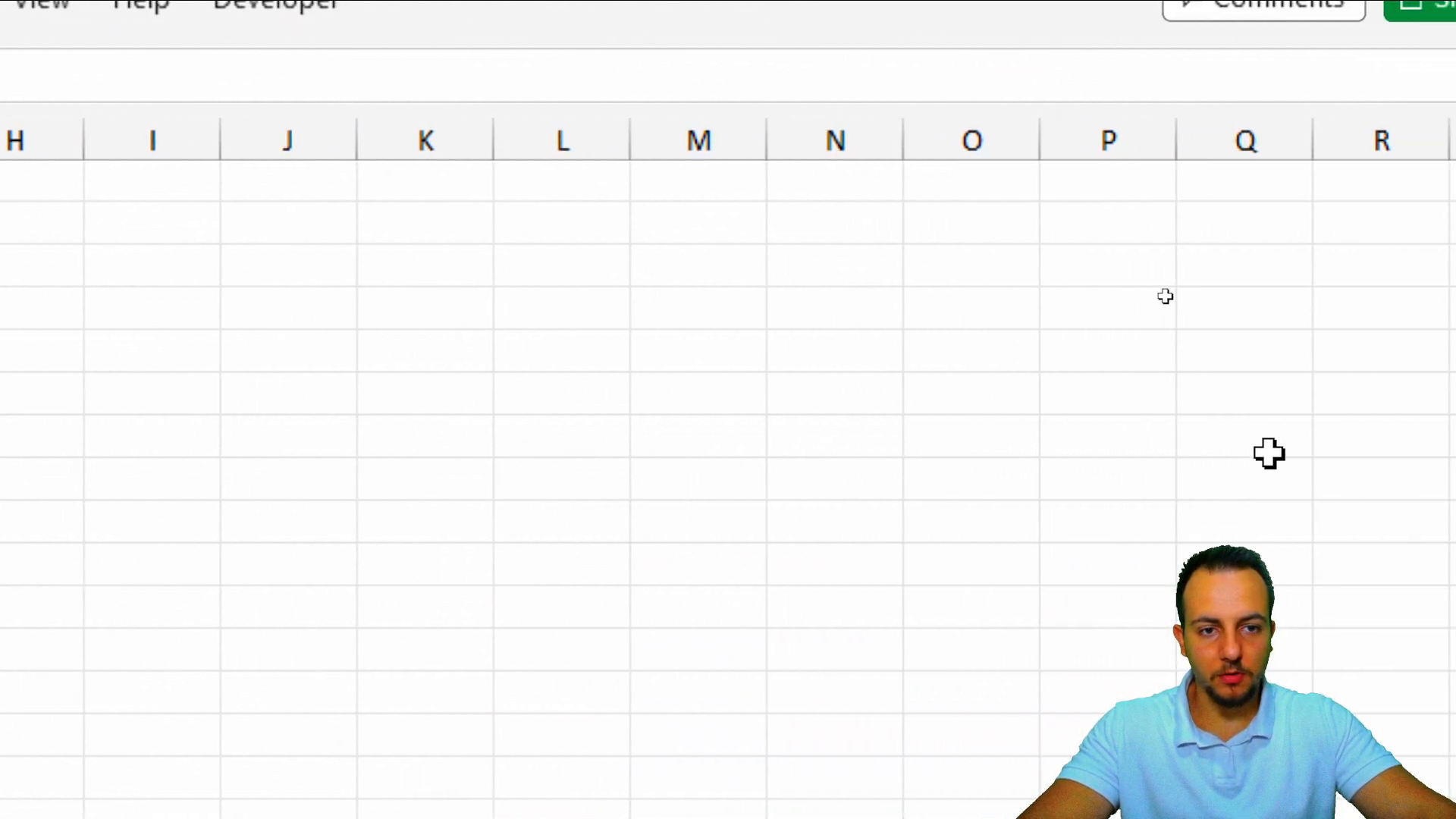
click(1274, 140)
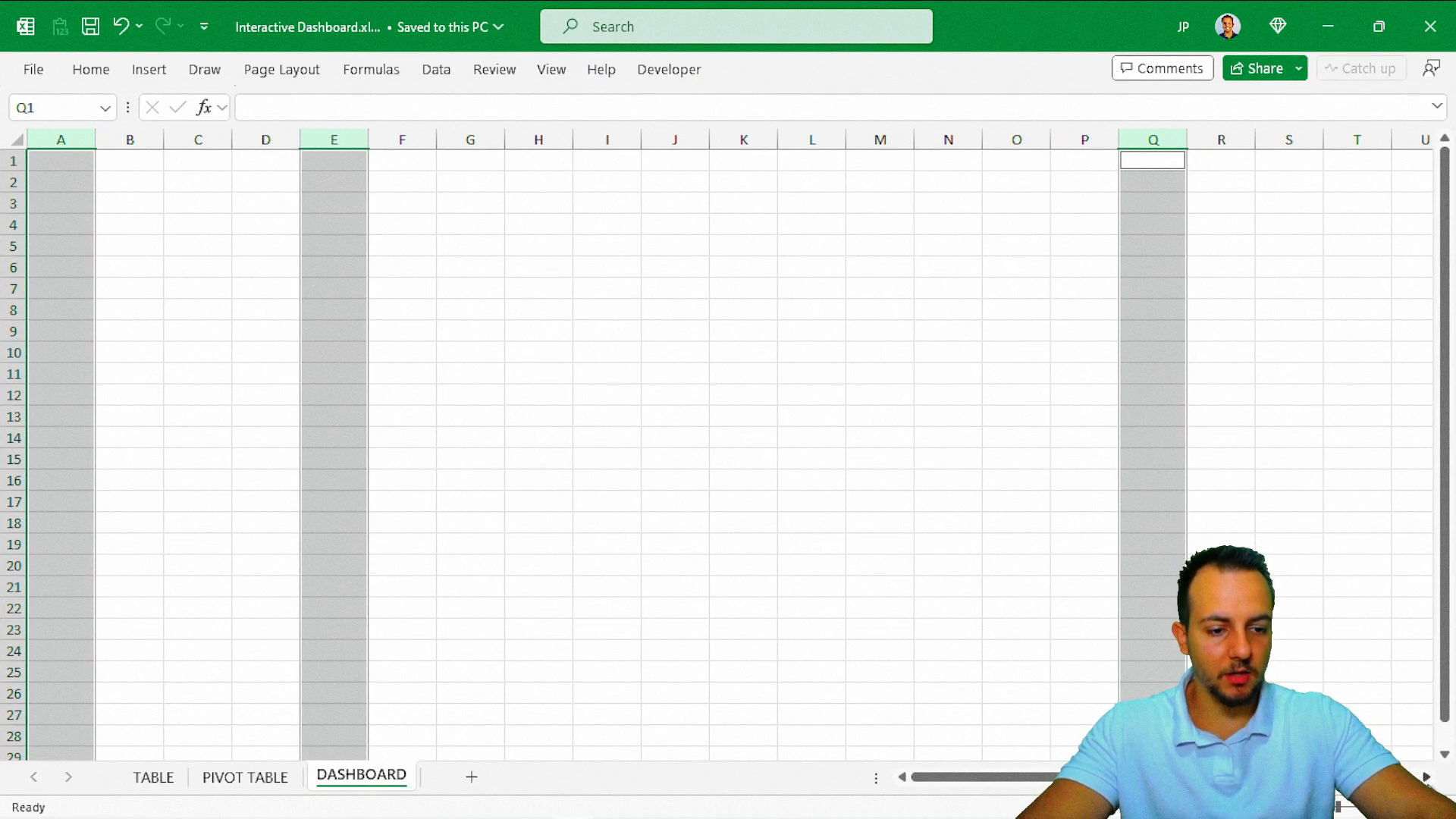
click(1426, 778)
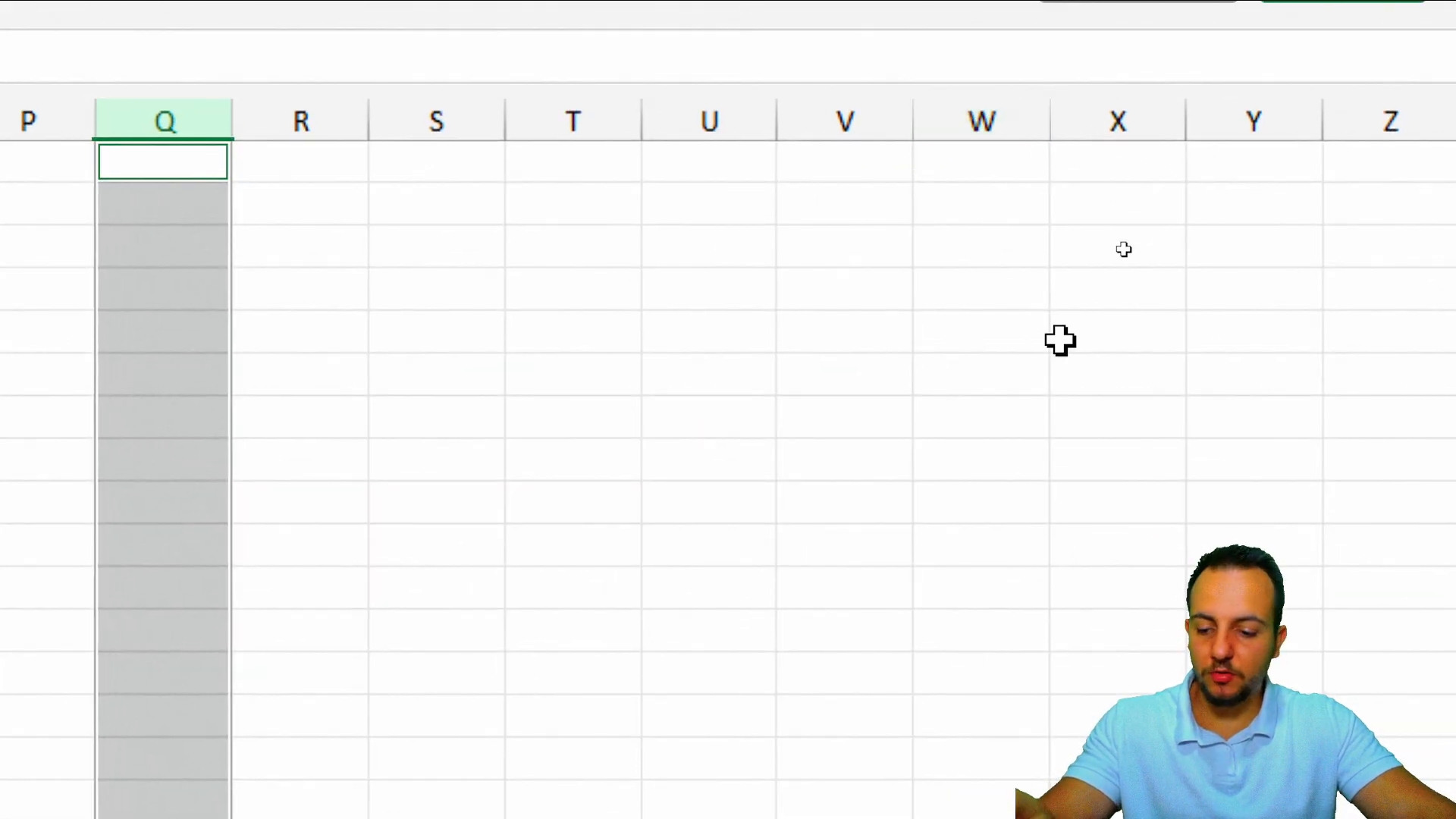
ctrl+click(1005, 122)
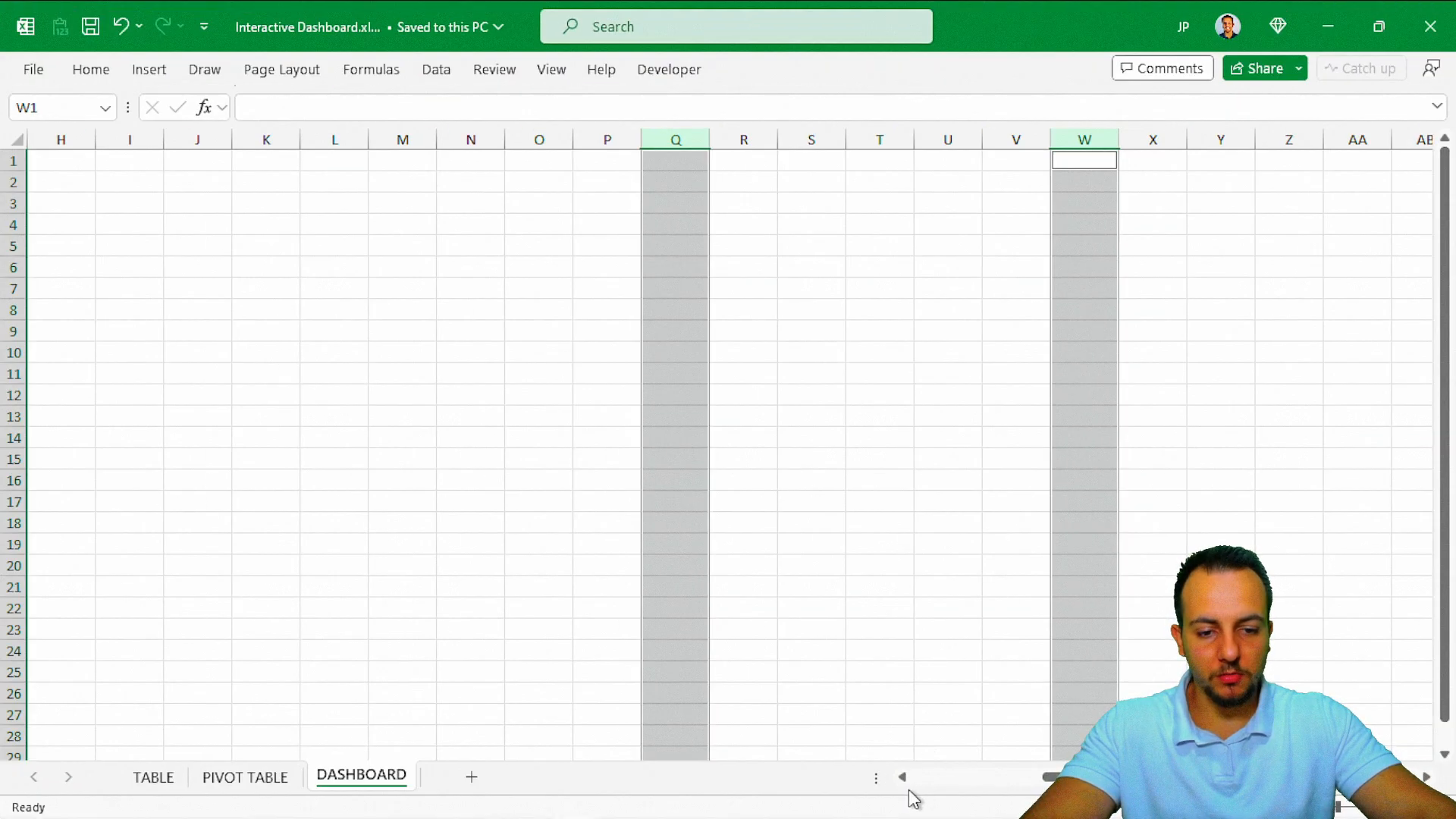
click(903, 776)
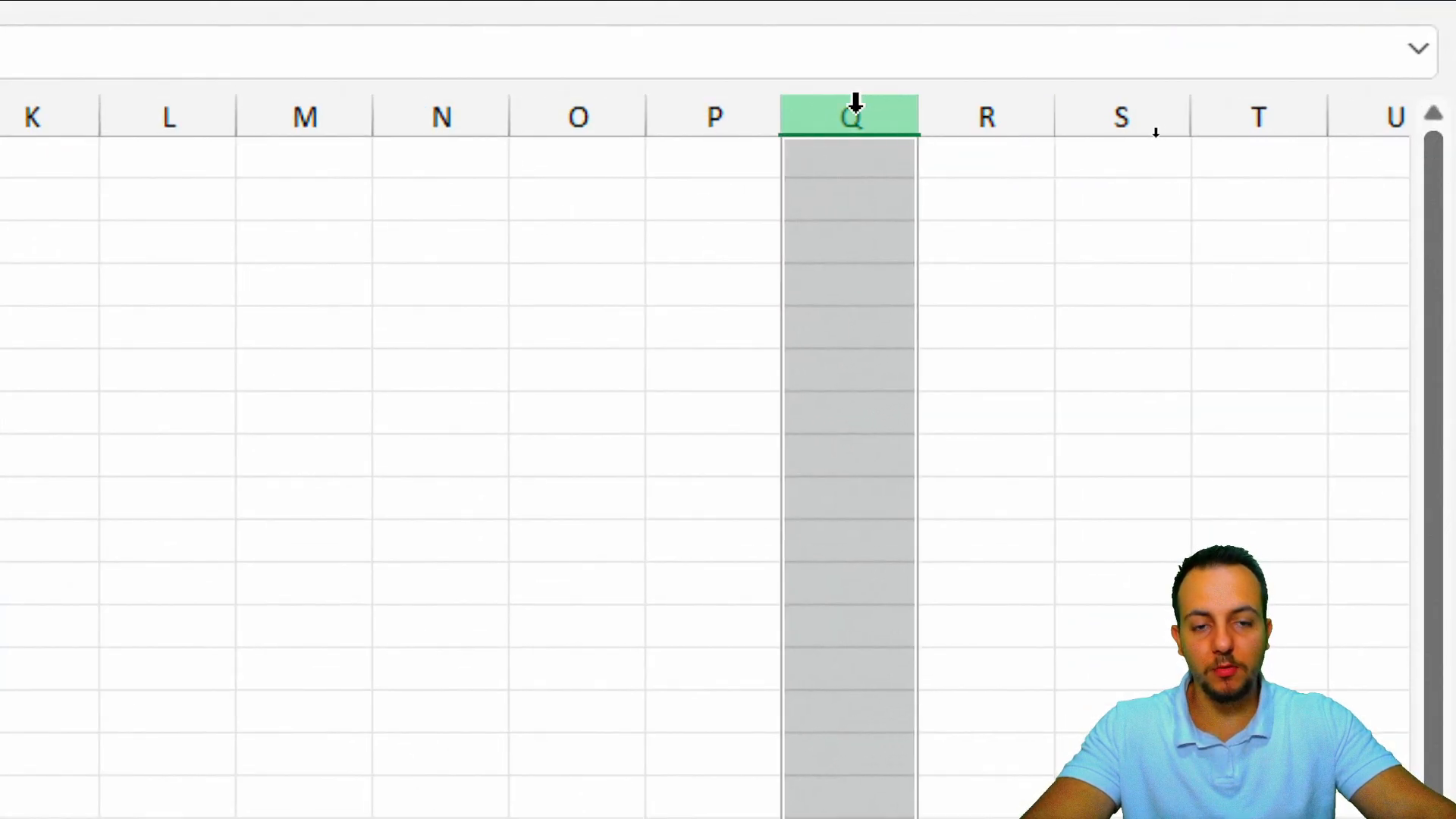
right_click(855, 106)
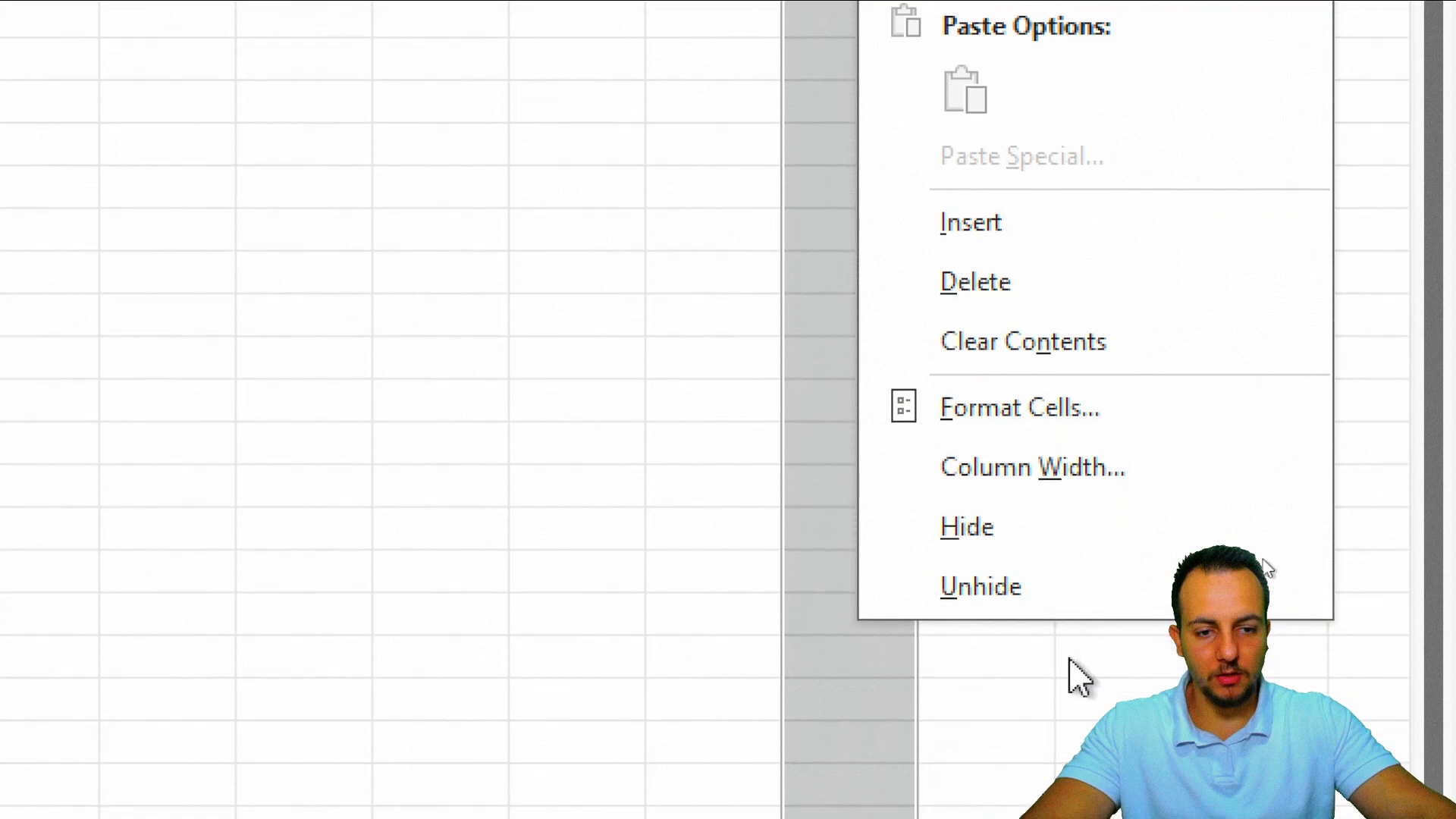
click(1134, 470)
drag(1046, 429, 89, 154)
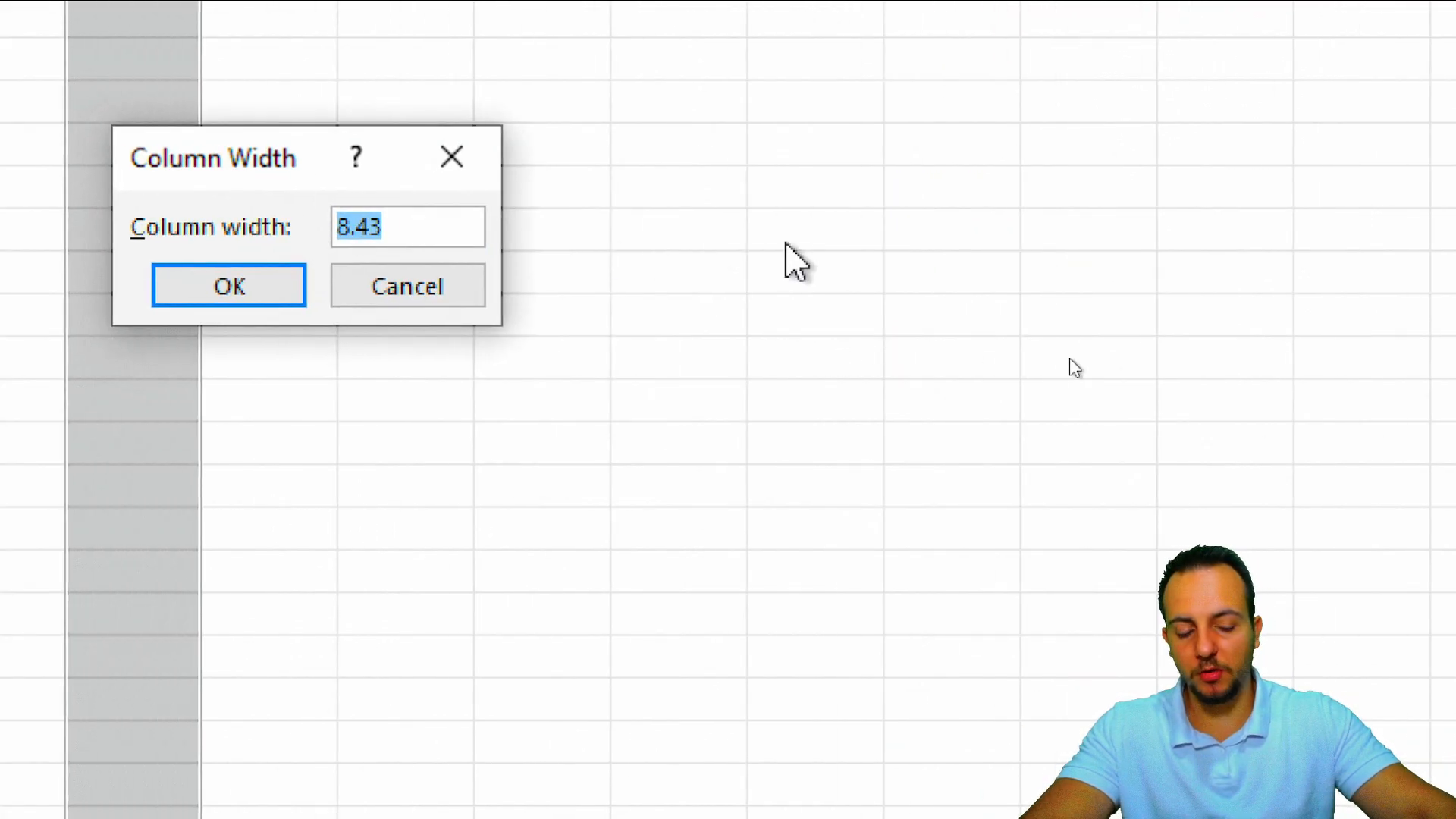
text(2)
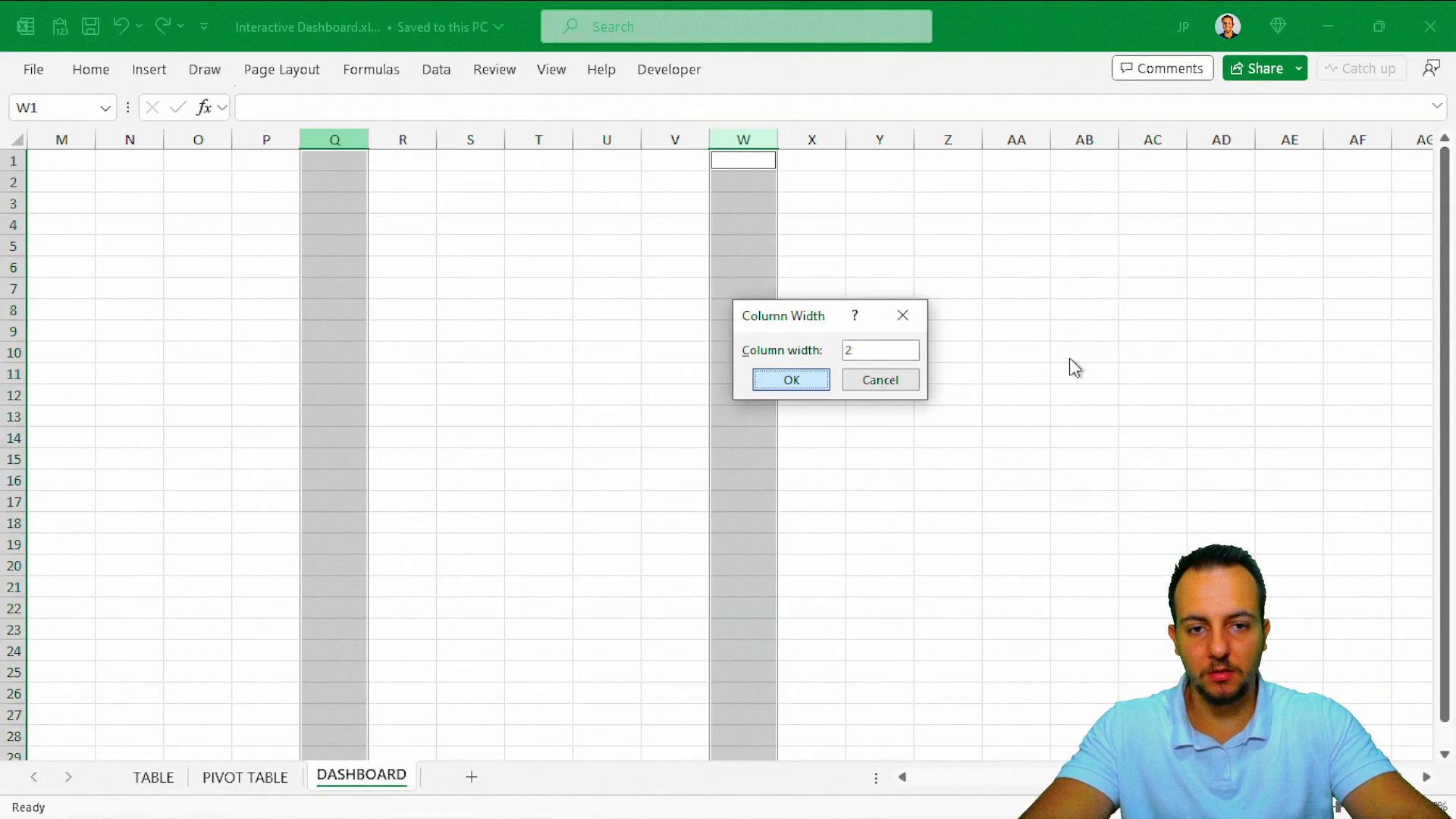
key(Return)
click(887, 309)
Insert a rounded-corner rectangle covering columns B to D from row 2 to row 13.
scroll(728, 390, left, 5)
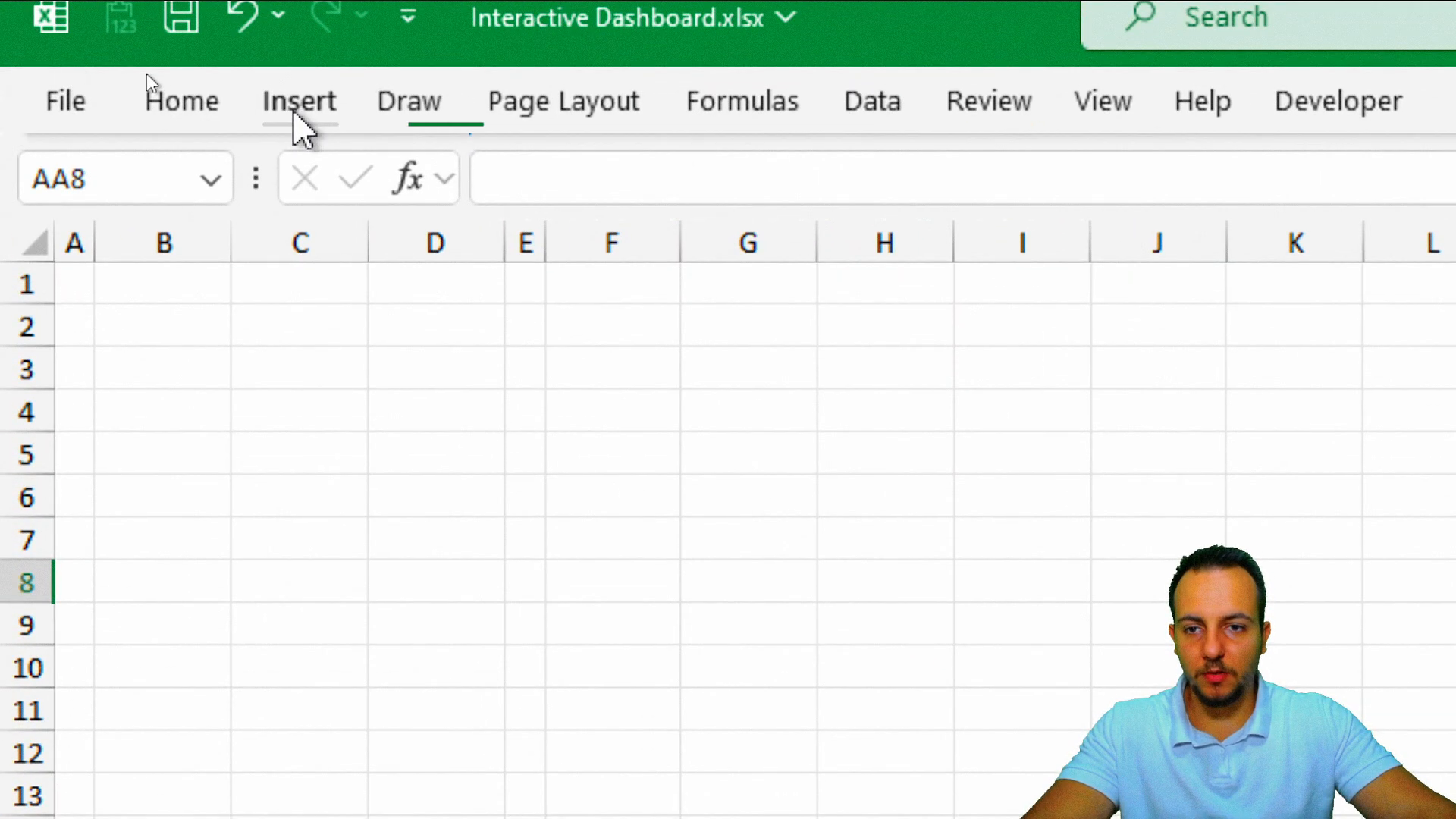
click(296, 107)
click(535, 273)
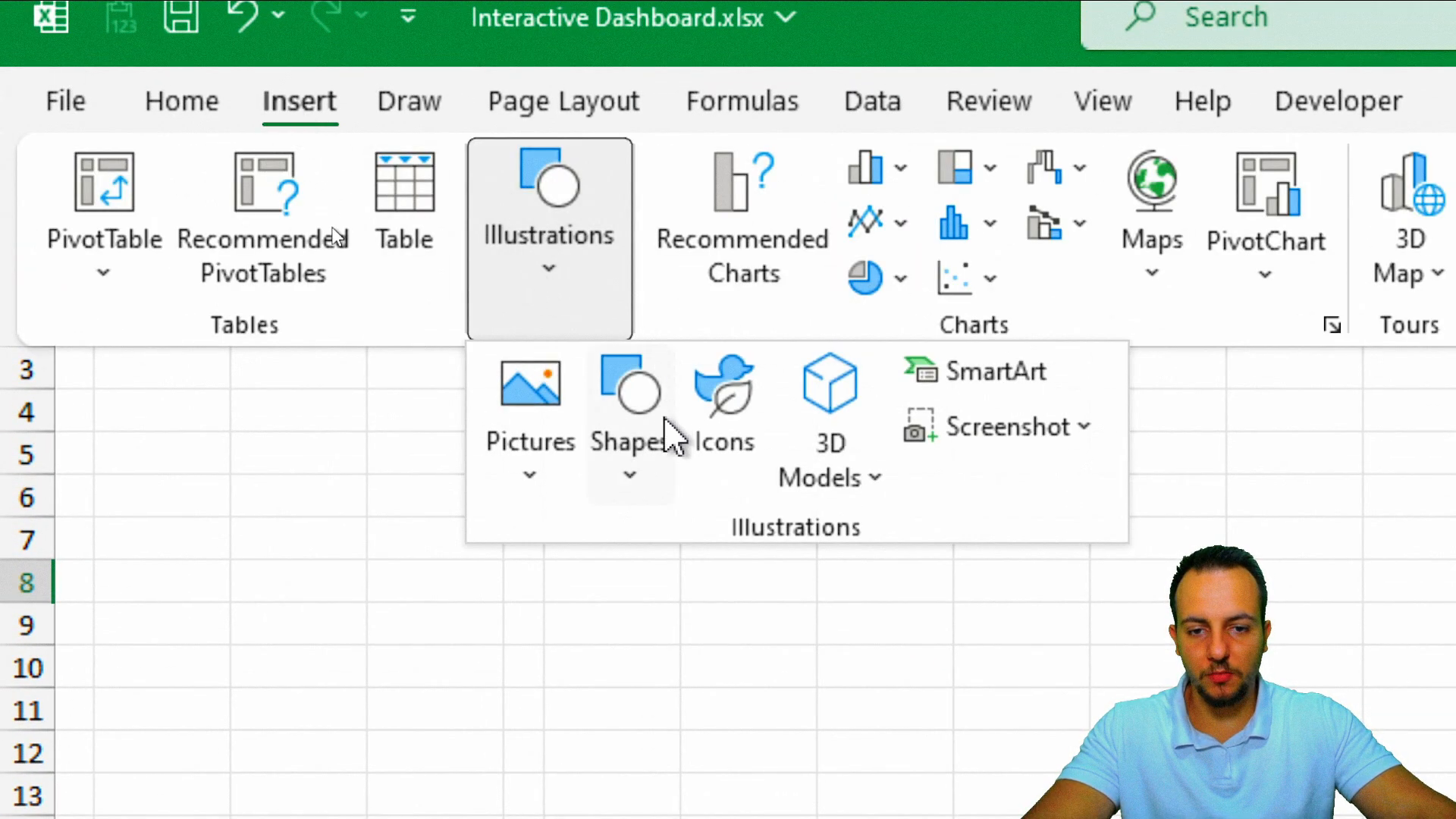
click(653, 452)
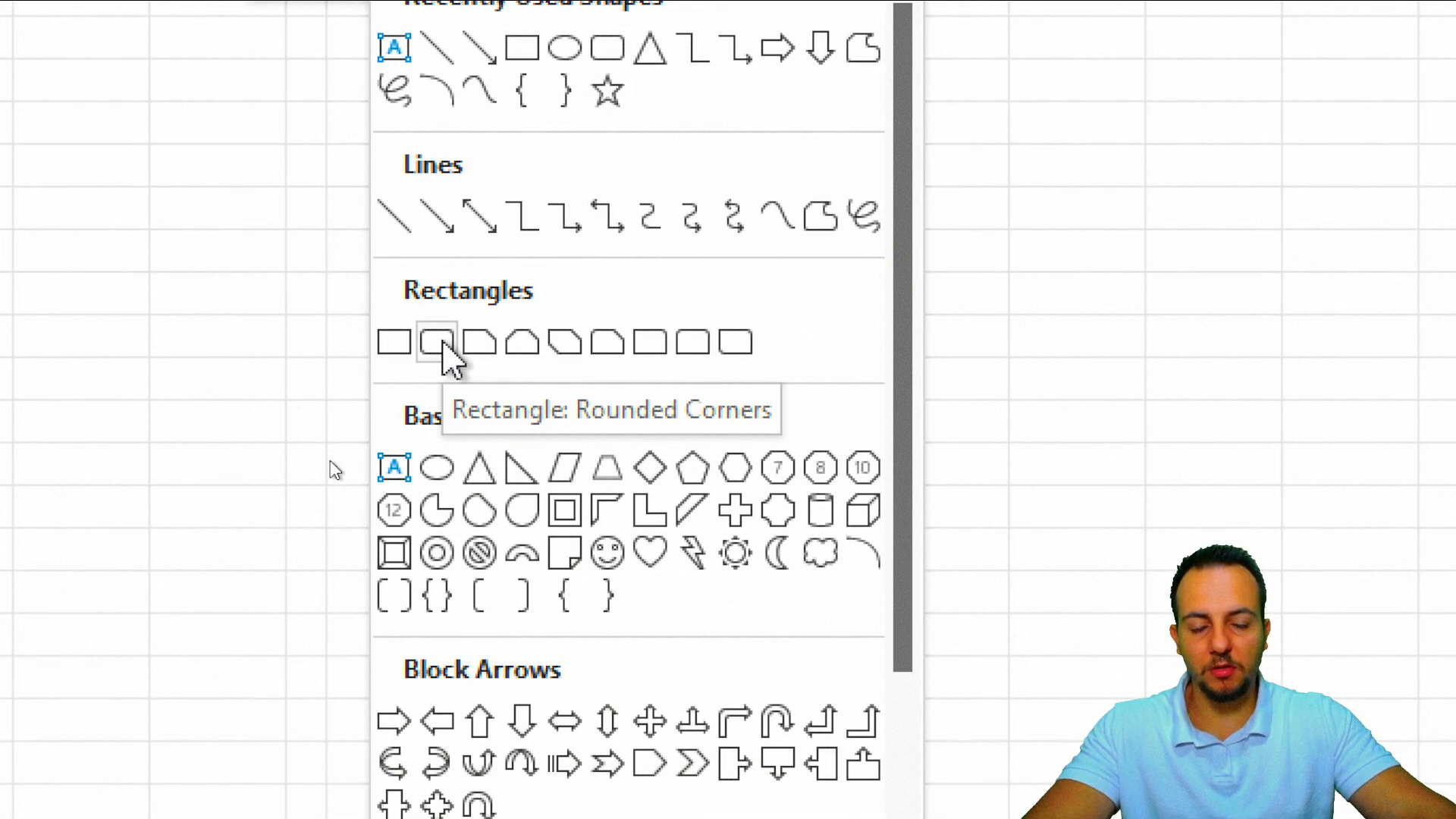
click(438, 343)
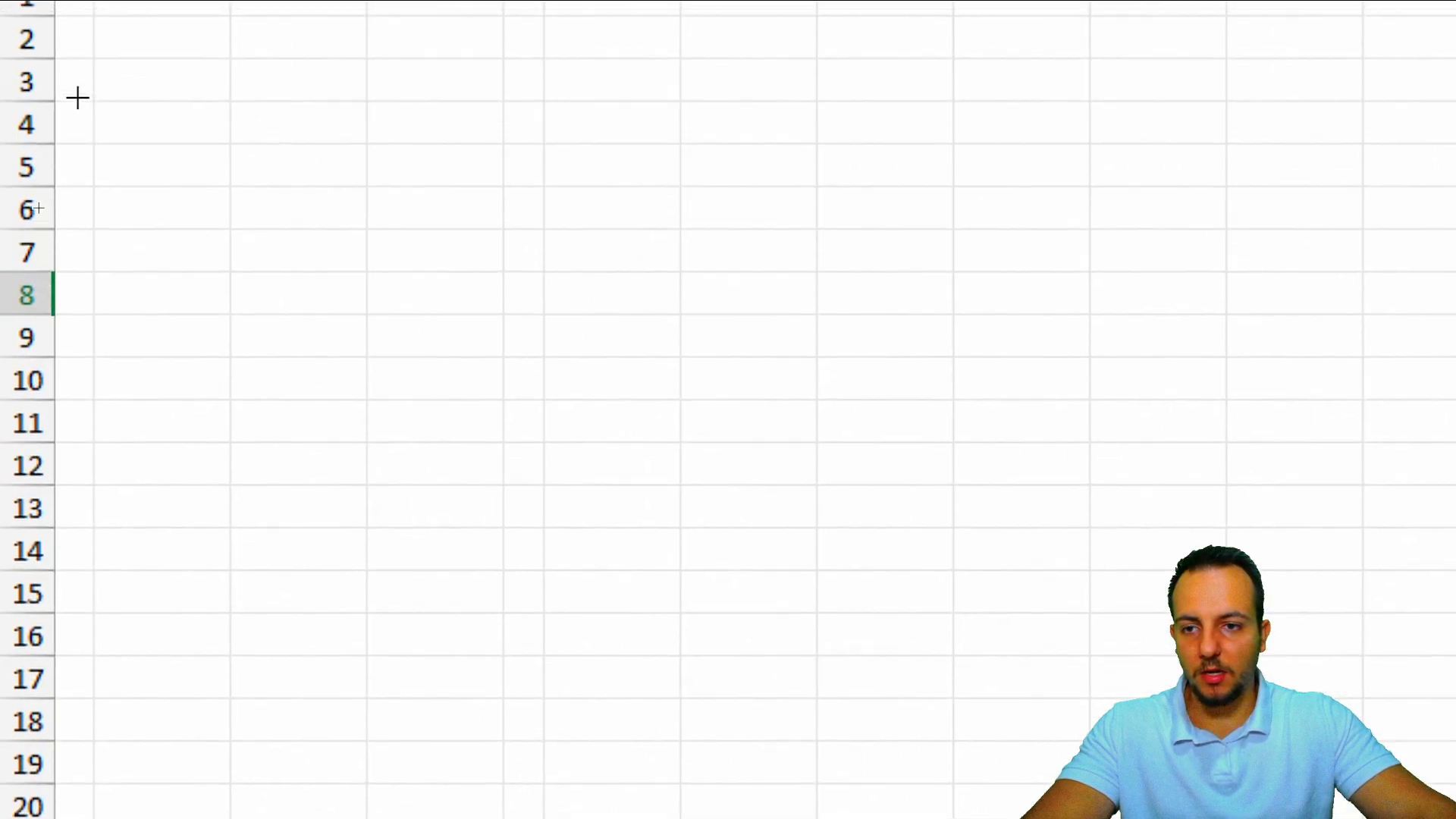
drag(97, 118, 505, 633)
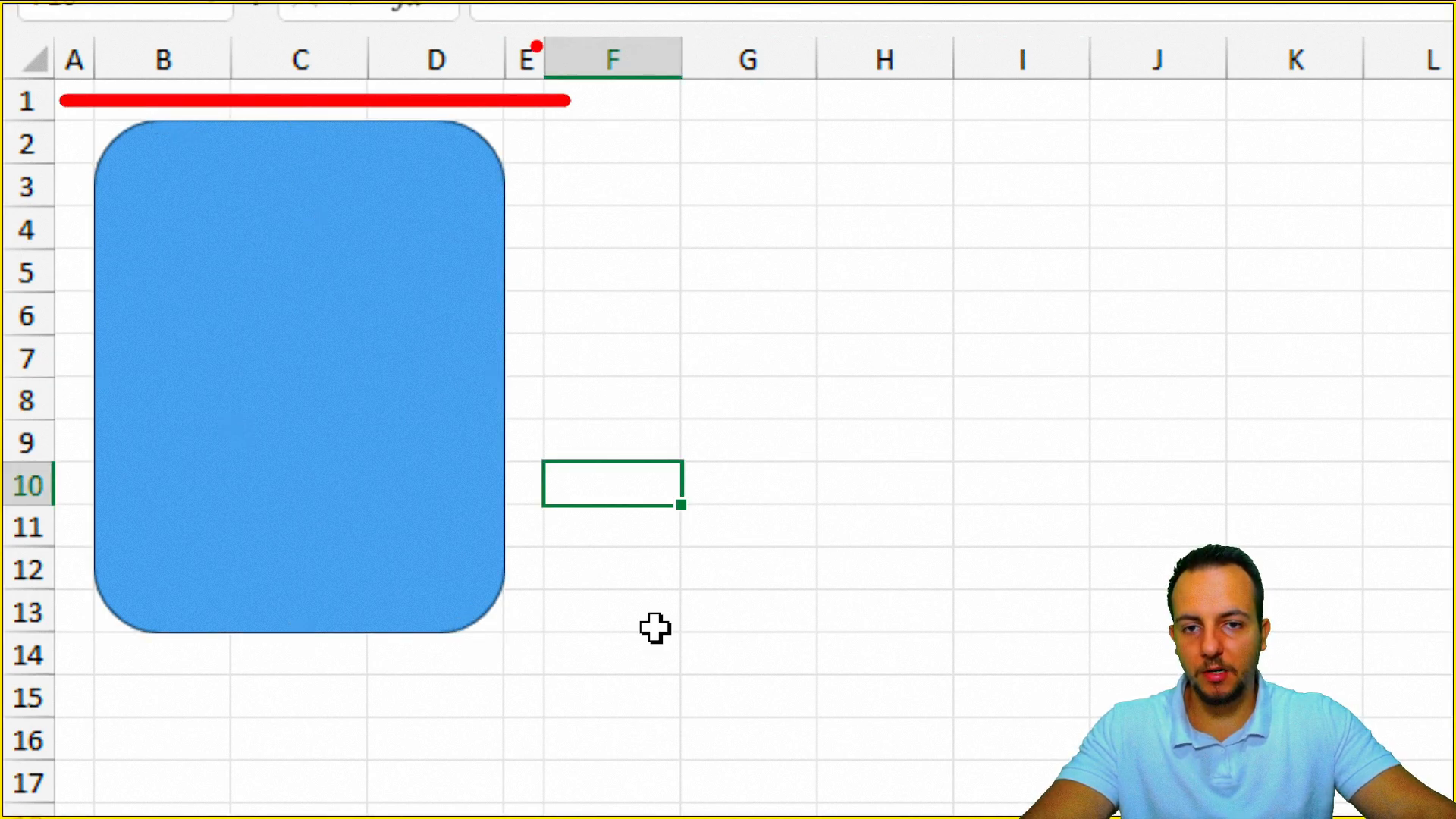
drag(73, 52, 72, 630)
key(Escape)
Stretch the rounded rectangle's lower edge down to the end of row 17.
click(384, 590)
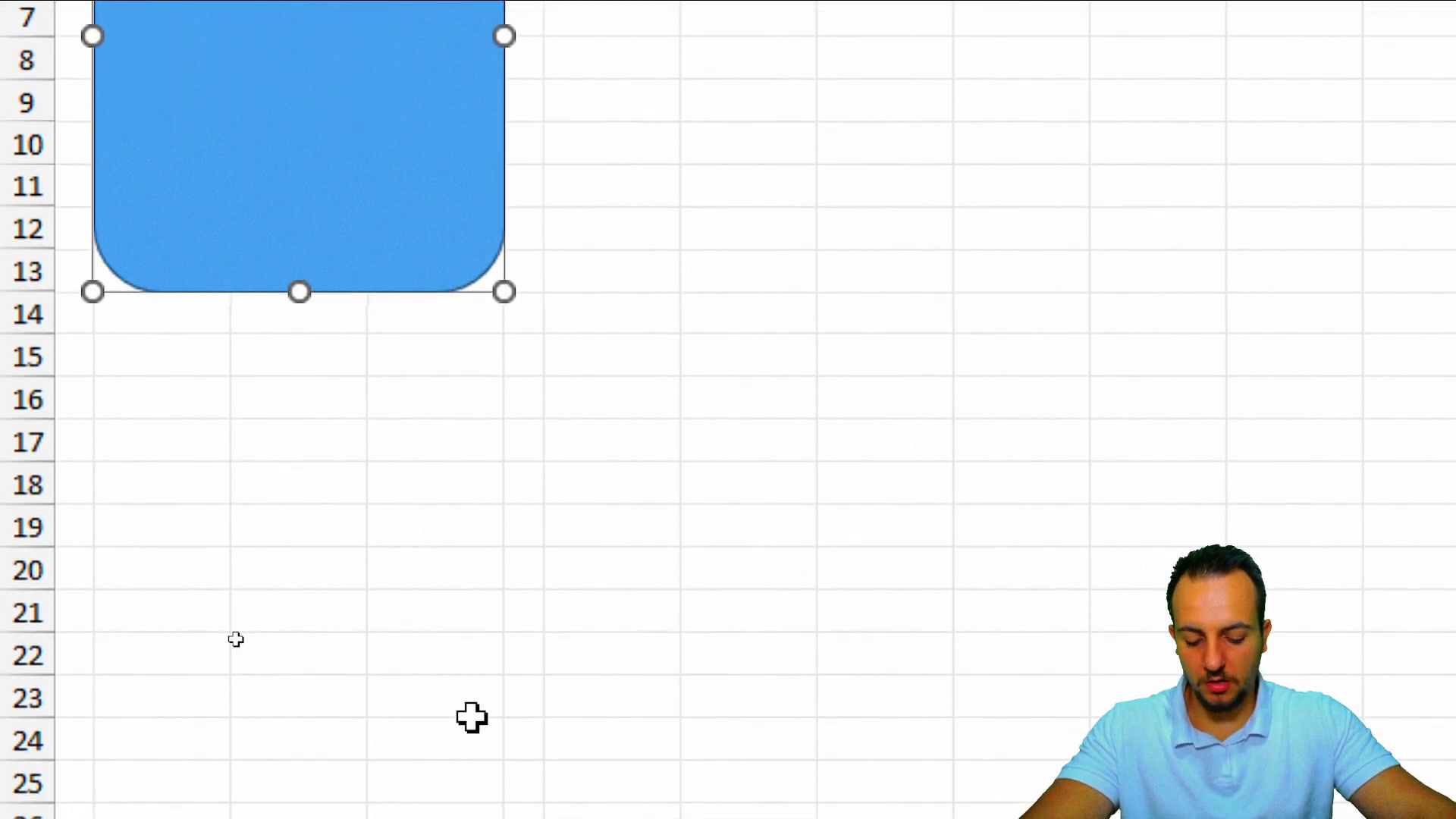
drag(299, 292, 277, 464)
click(28, 485)
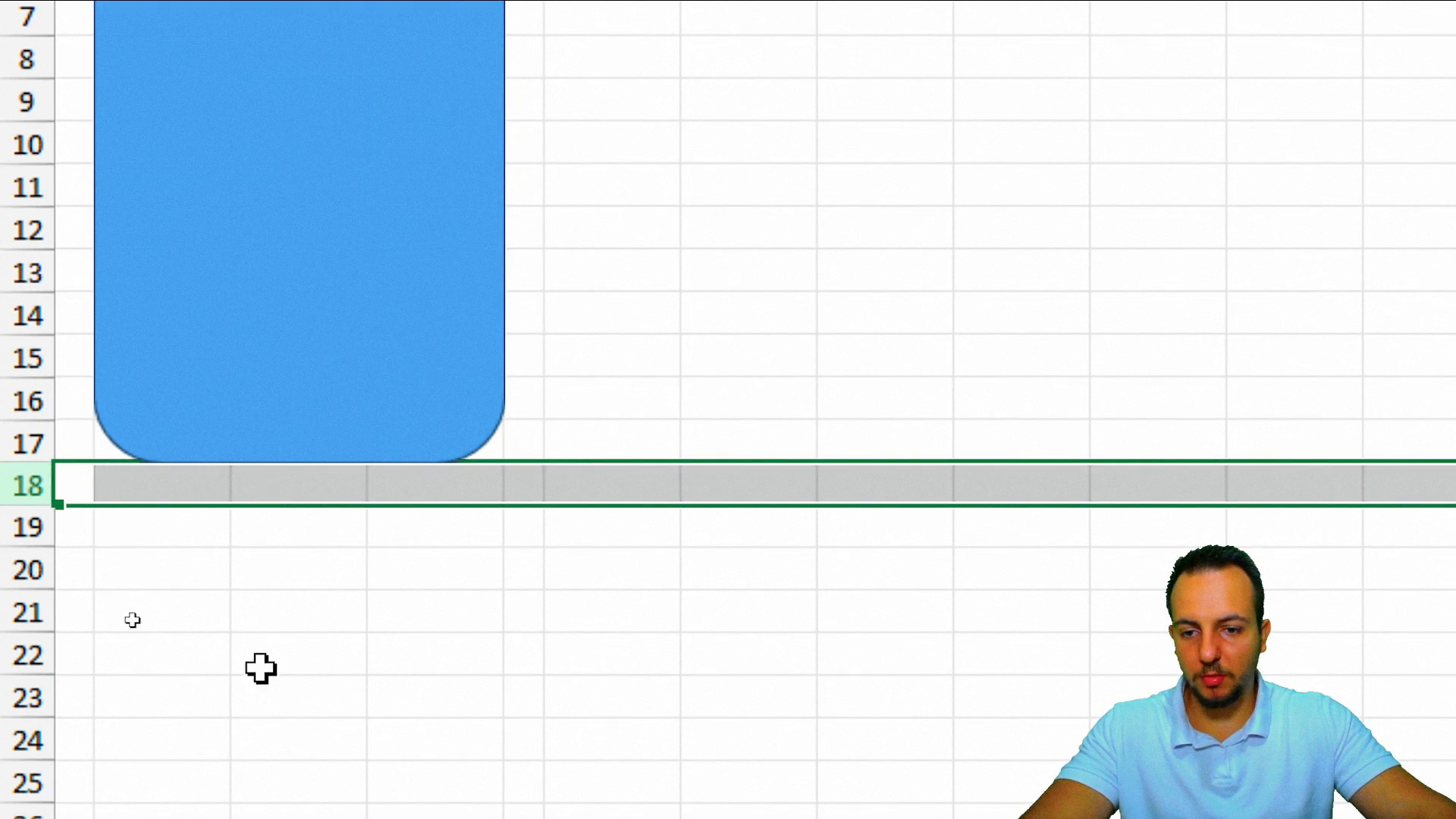
Try full rounding on the rectangle's corners, then reduce it to a slight curve.
click(202, 195)
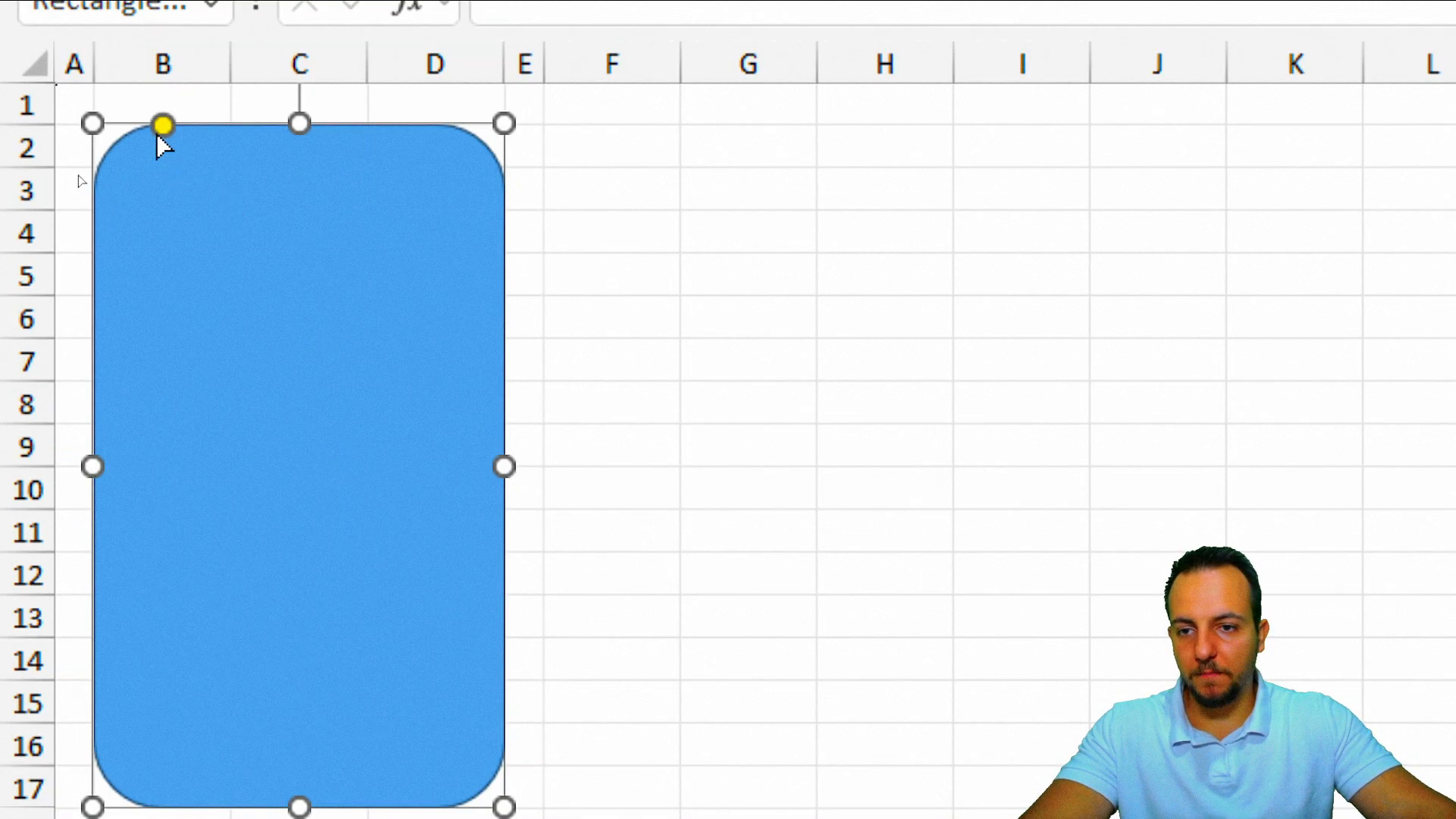
drag(157, 135, 384, 202)
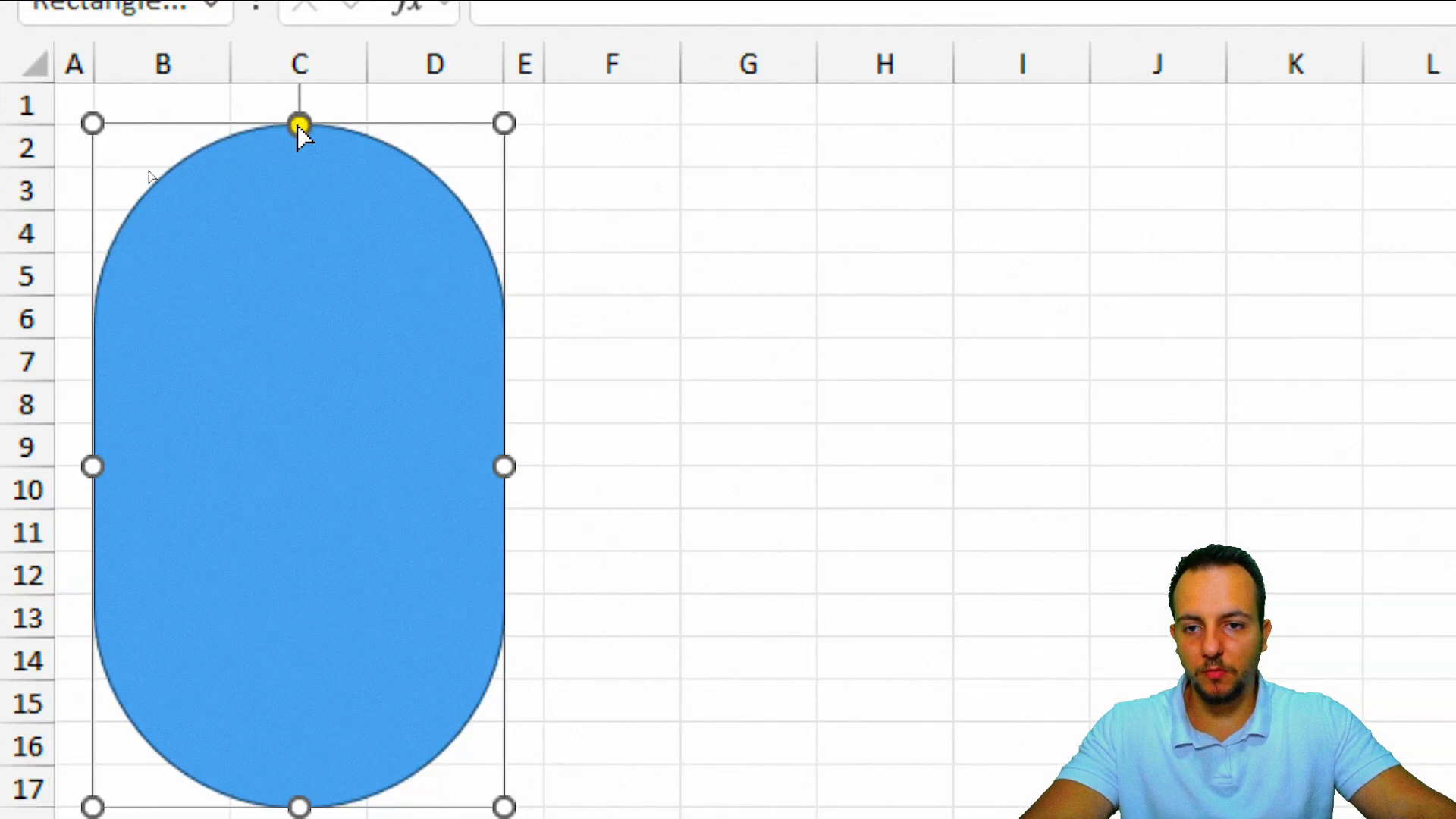
mouse_move(299, 126)
mouse_down()
mouse_move(399, 156)
mouse_move(67, 210)
mouse_move(115, 212)
mouse_up()
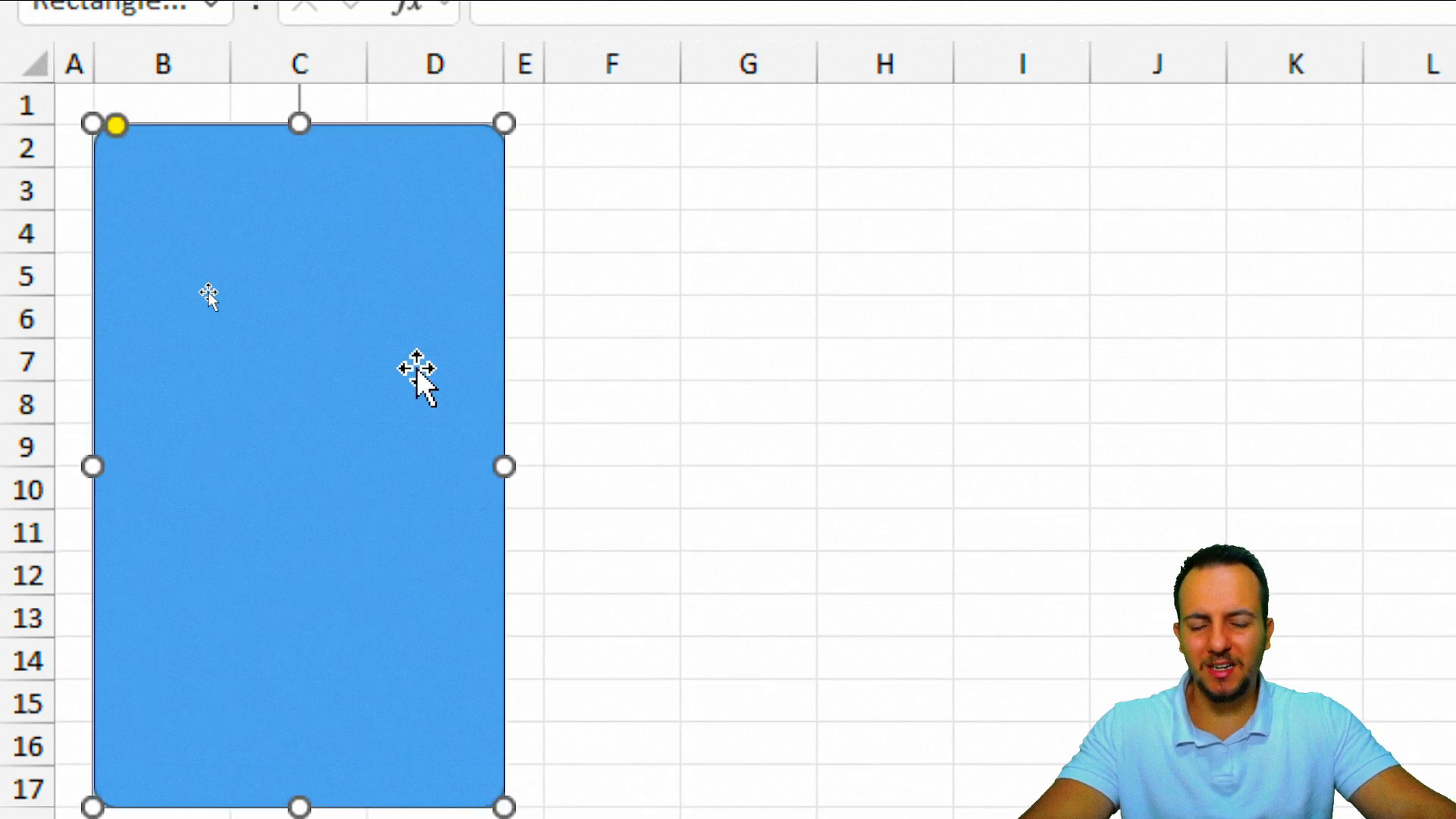
click(557, 368)
Duplicate the rectangle, fit the copy to columns B to D from row 19 to row 28, and match its corner rounding.
scroll(445, 530, down, 1)
click(445, 530)
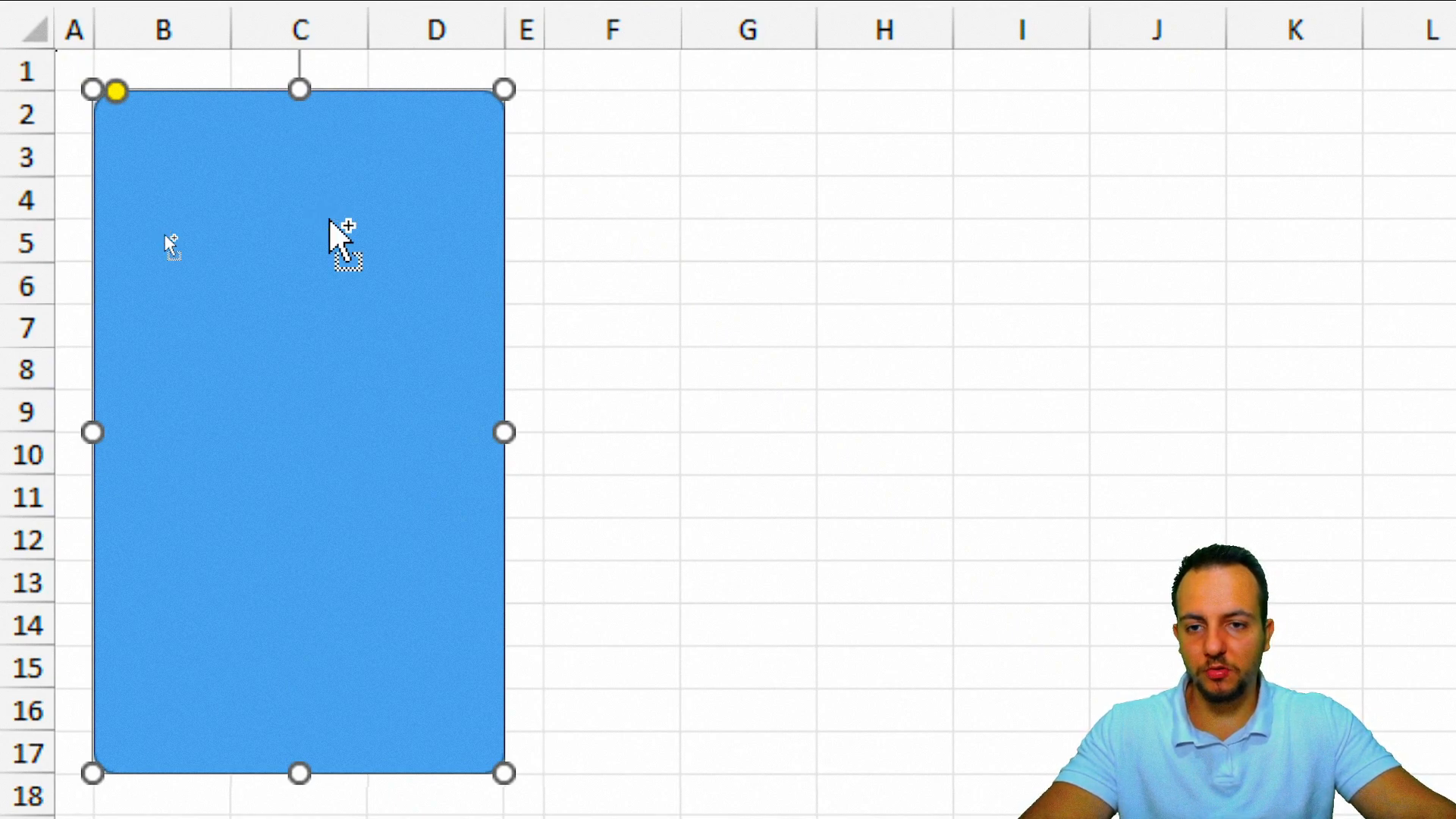
key(ctrl+d)
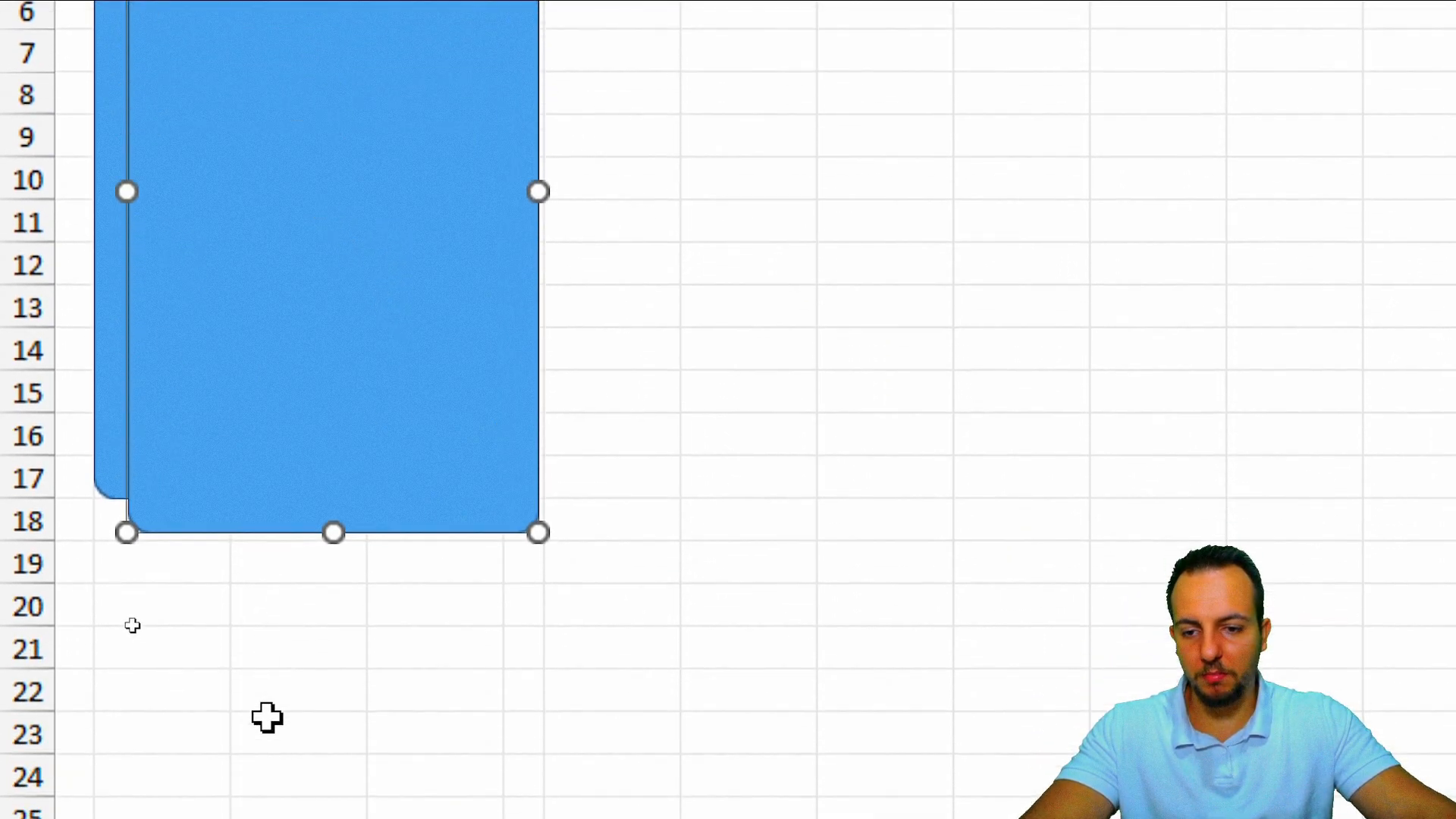
drag(329, 324, 279, 734)
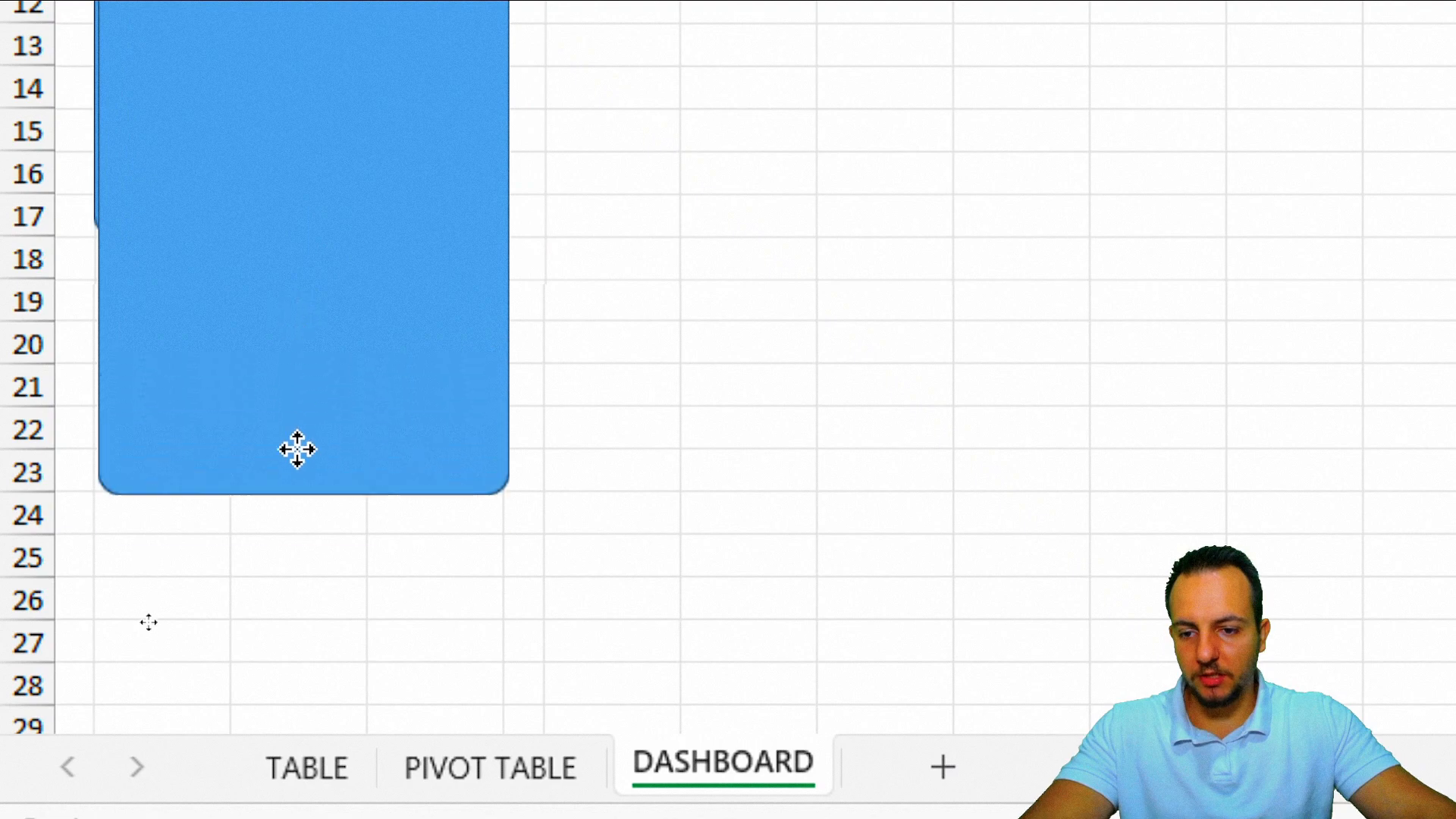
drag(280, 628, 280, 627)
drag(299, 23, 310, 330)
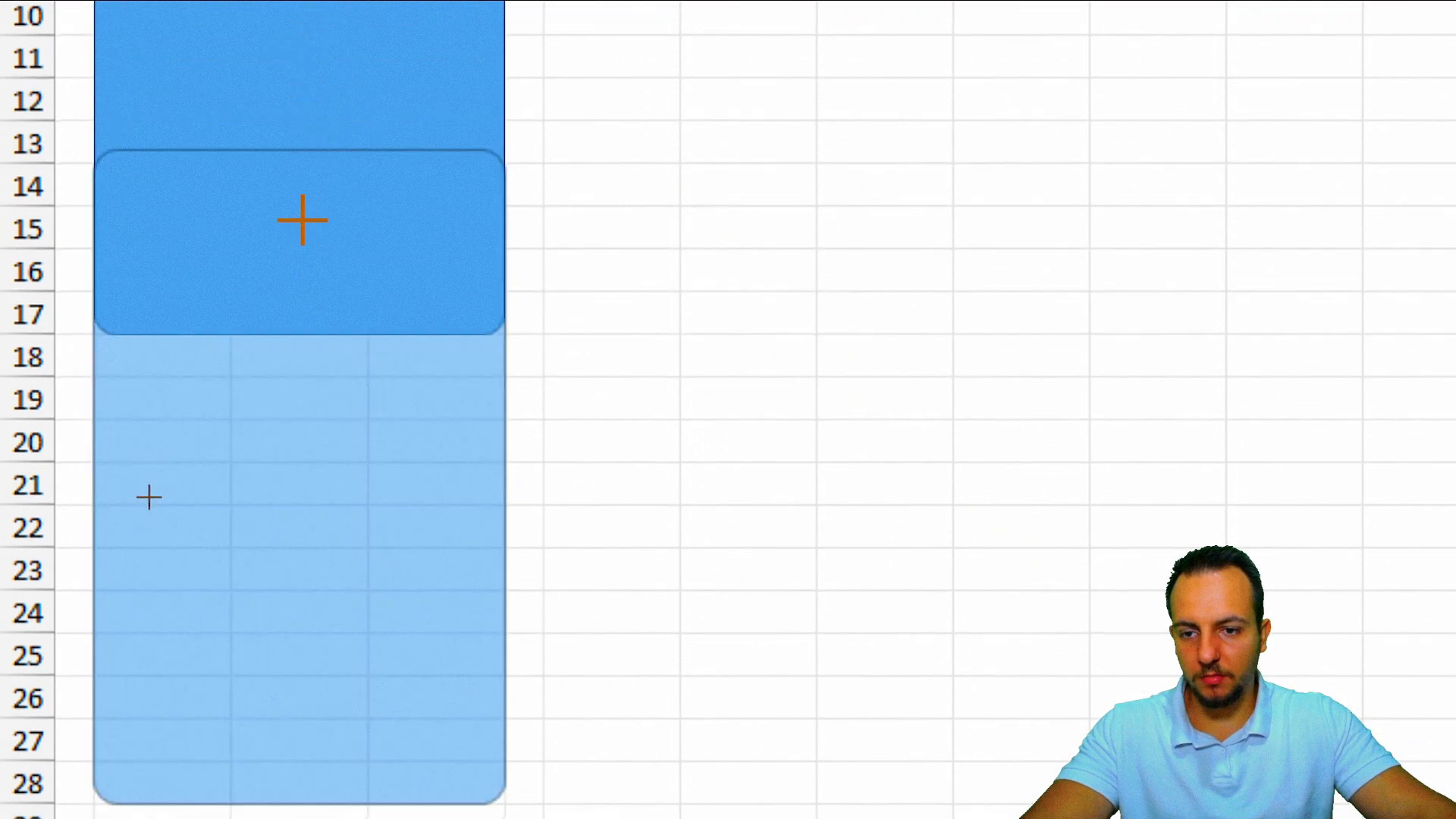
drag(311, 430, 311, 383)
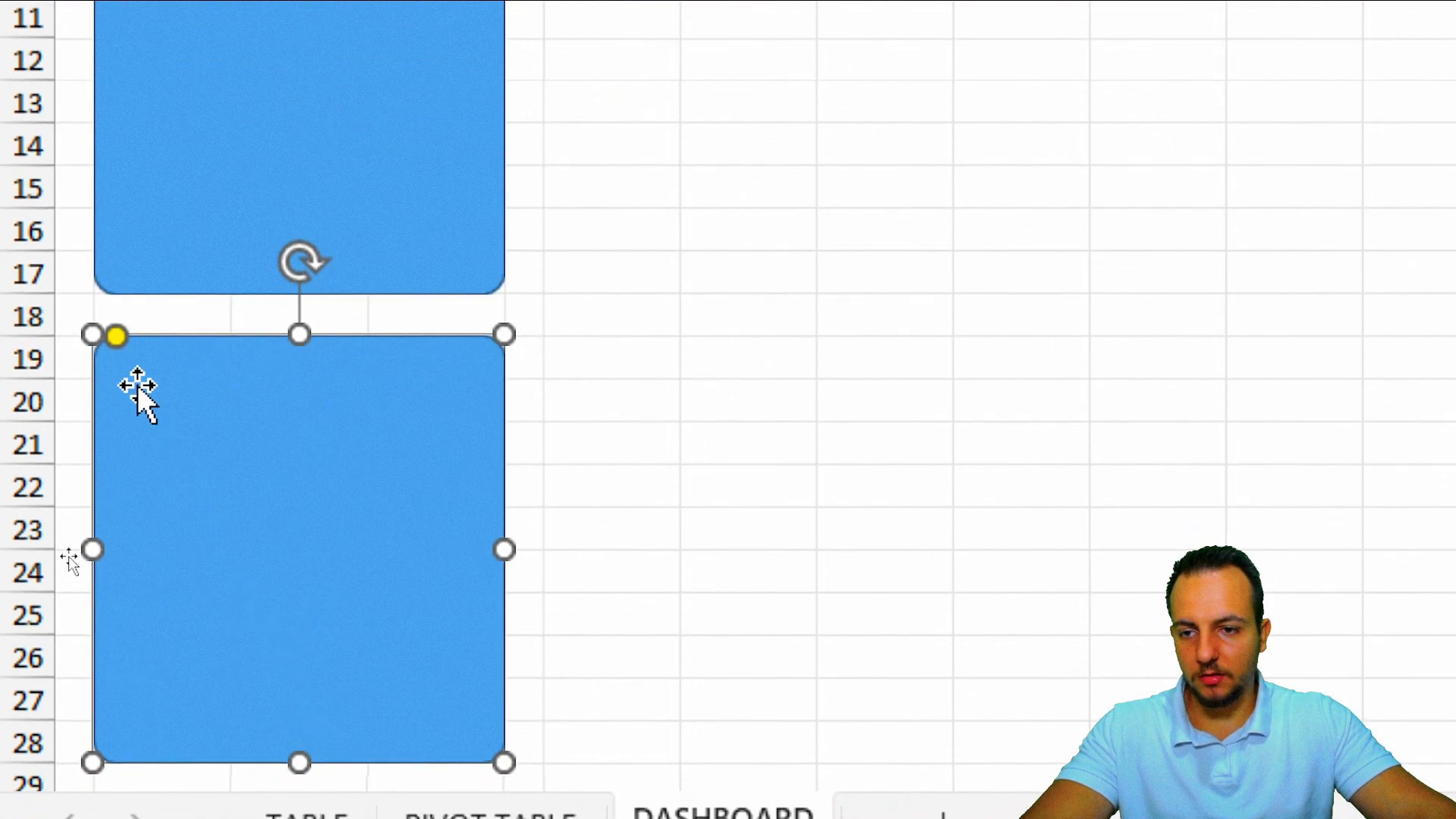
mouse_move(117, 334)
mouse_down()
mouse_move(107, 357)
mouse_move(136, 363)
mouse_move(97, 354)
mouse_up()
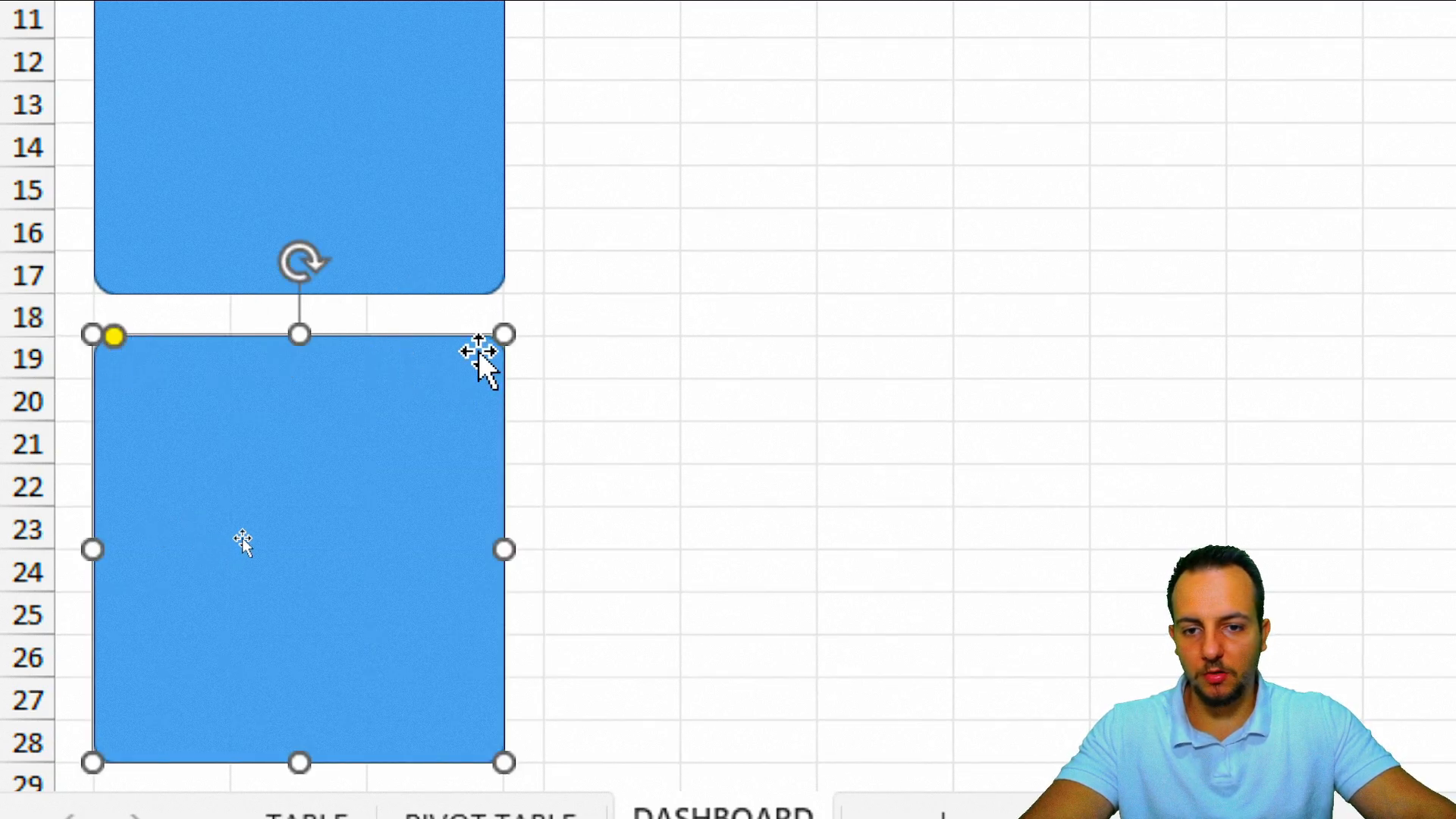
Copy the lower rectangle beside itself, widen the copy to span columns F to P, and slightly increase its corner rounding.
drag(425, 523, 826, 524)
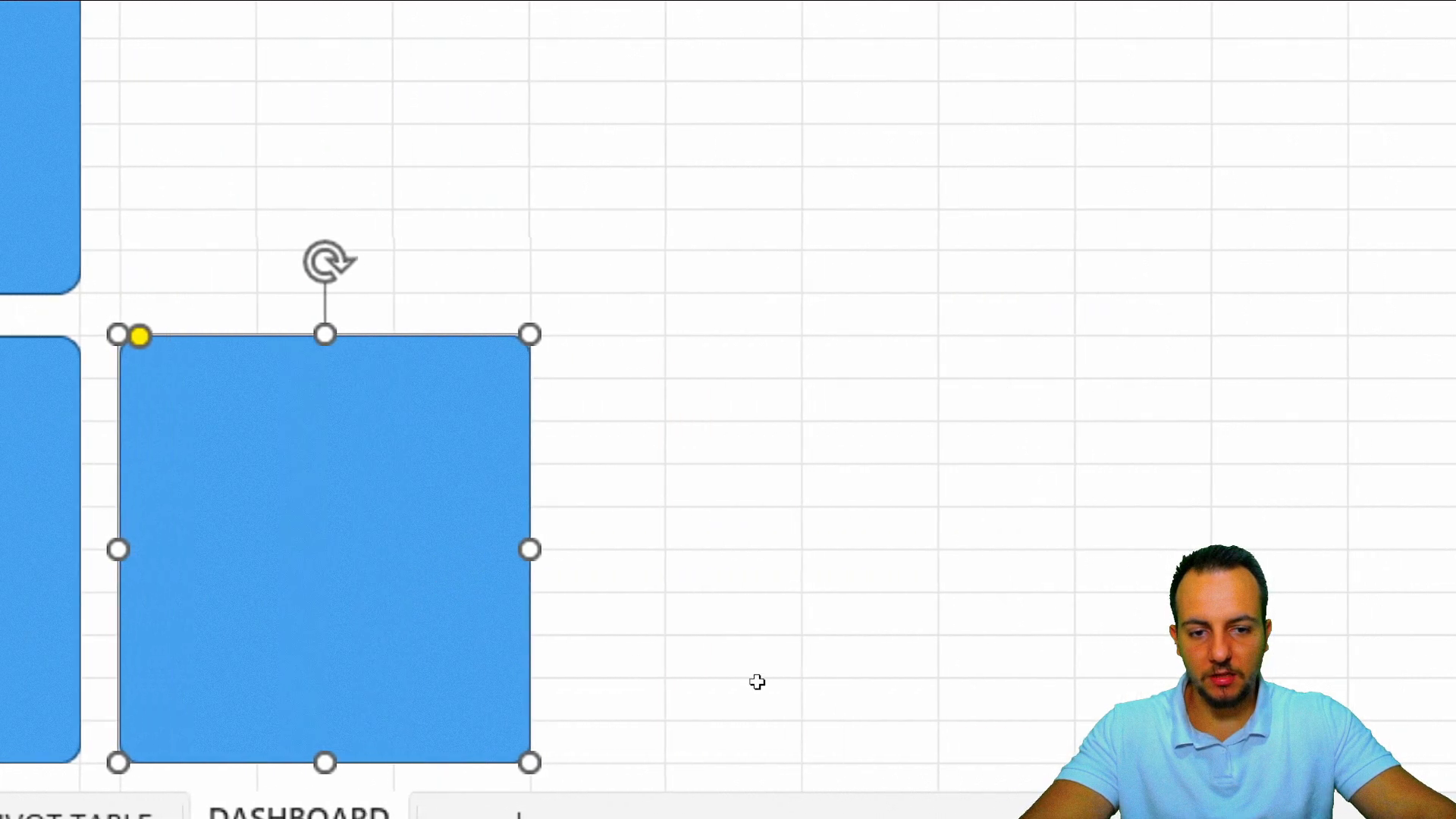
drag(529, 552, 803, 552)
drag(601, 531, 603, 530)
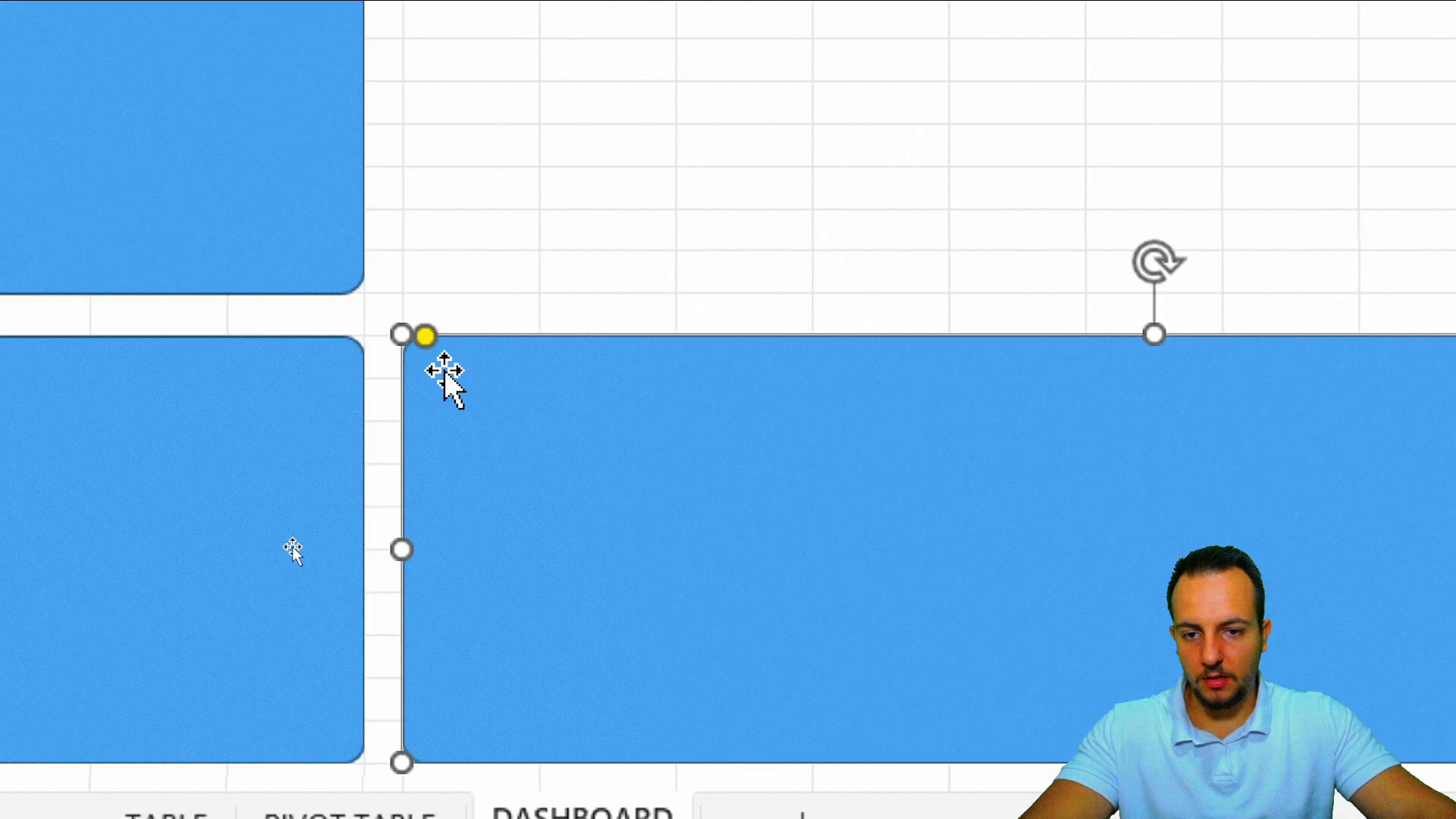
mouse_move(427, 336)
mouse_down()
mouse_move(457, 339)
mouse_move(435, 340)
mouse_up()
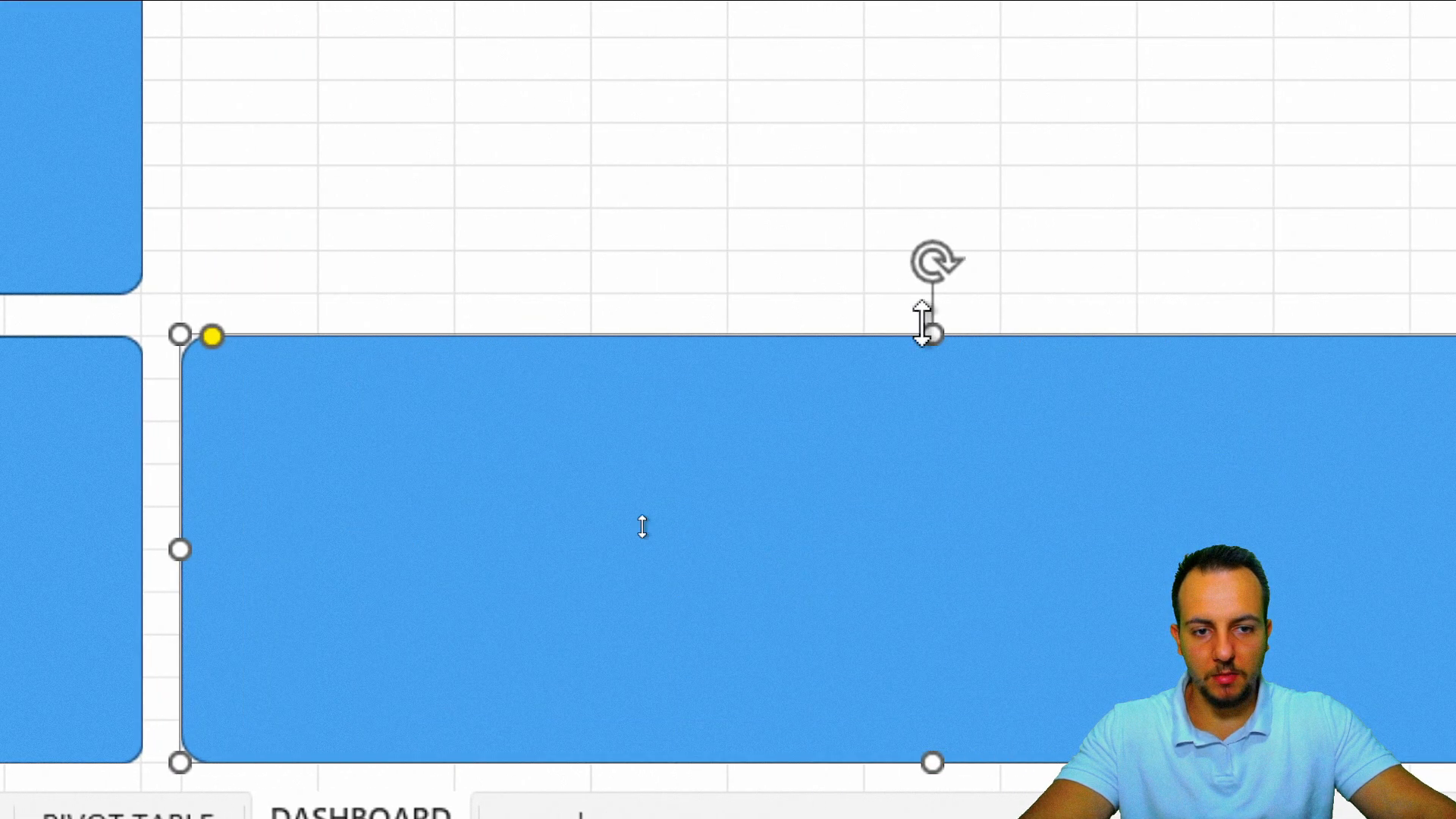
Extend the wide rectangle upward so it starts at row 13, leaving row 12 free as a gap.
drag(922, 322, 858, 0)
click(15, 181)
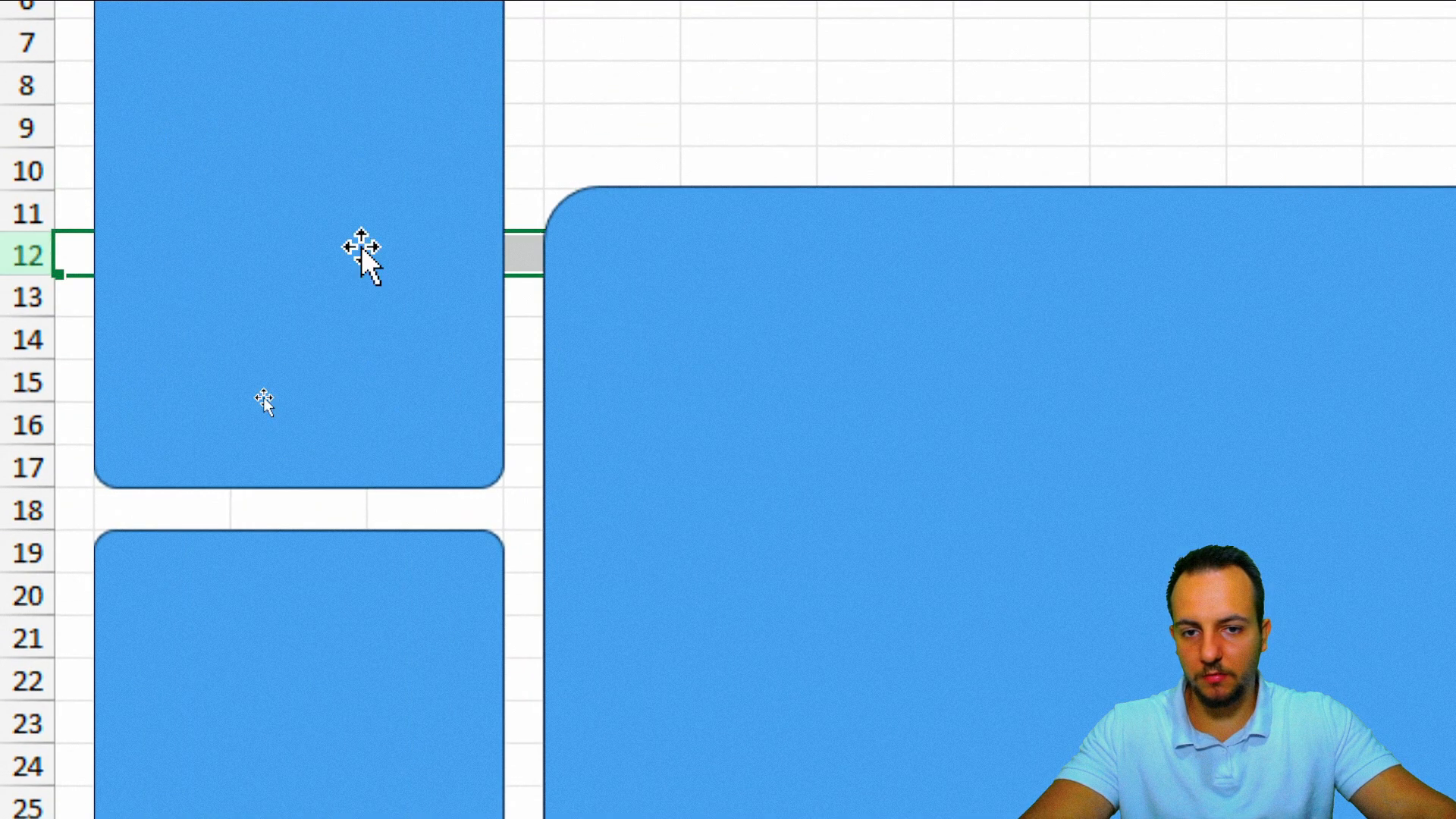
key(ctrl+c)
click(1274, 371)
drag(965, 187, 924, 275)
key(Escape)
key(Escape)
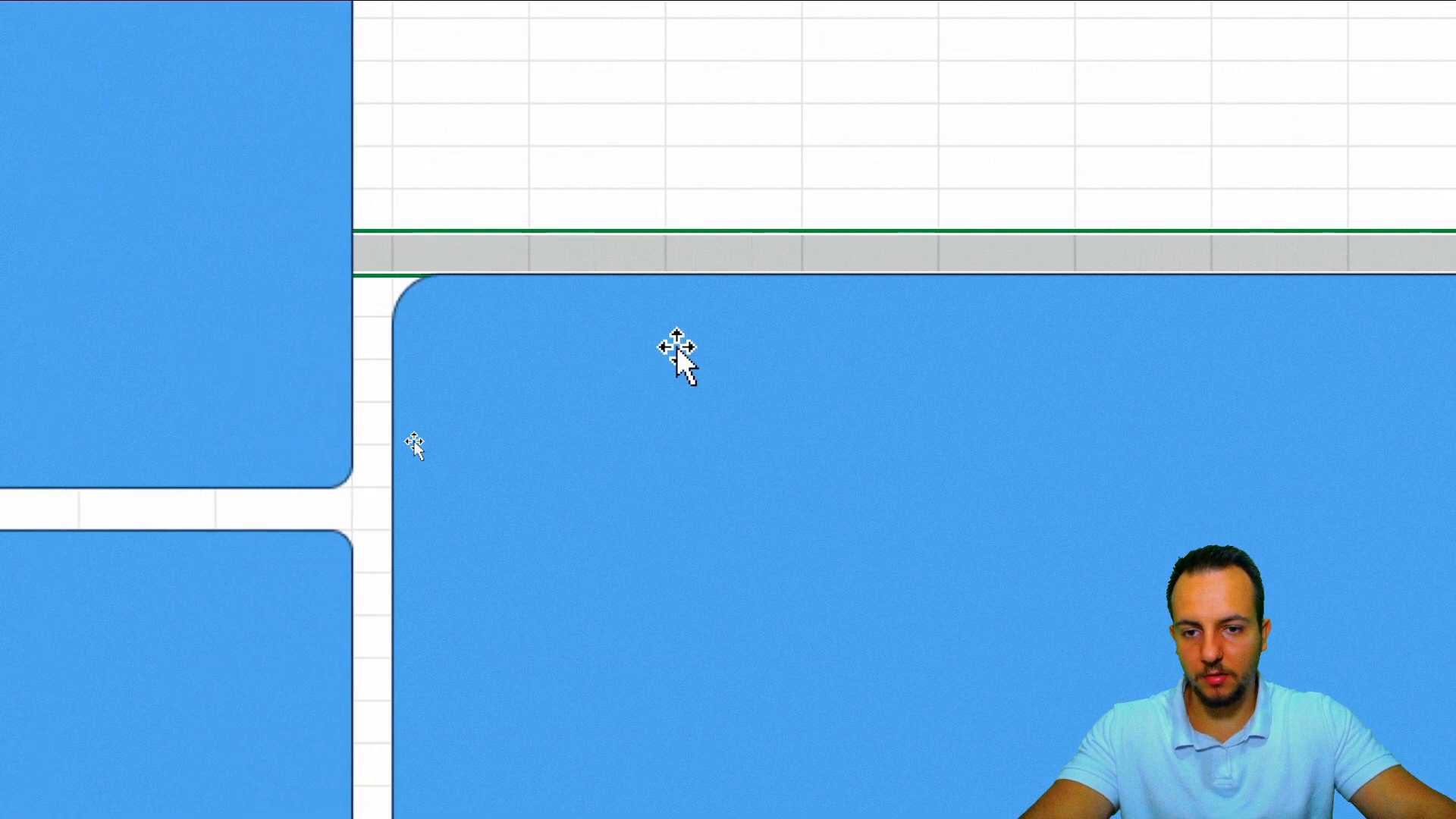
click(247, 168)
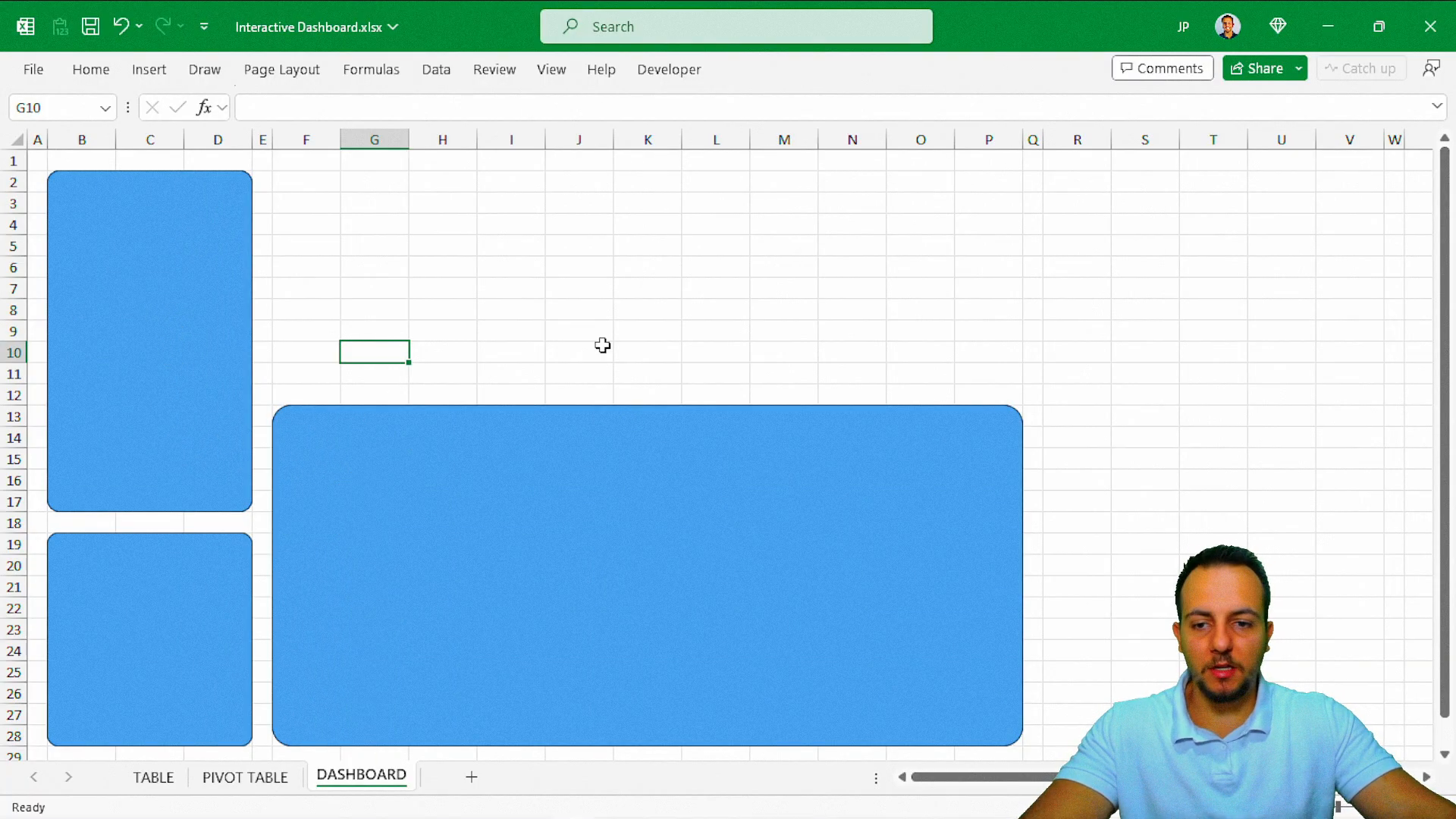
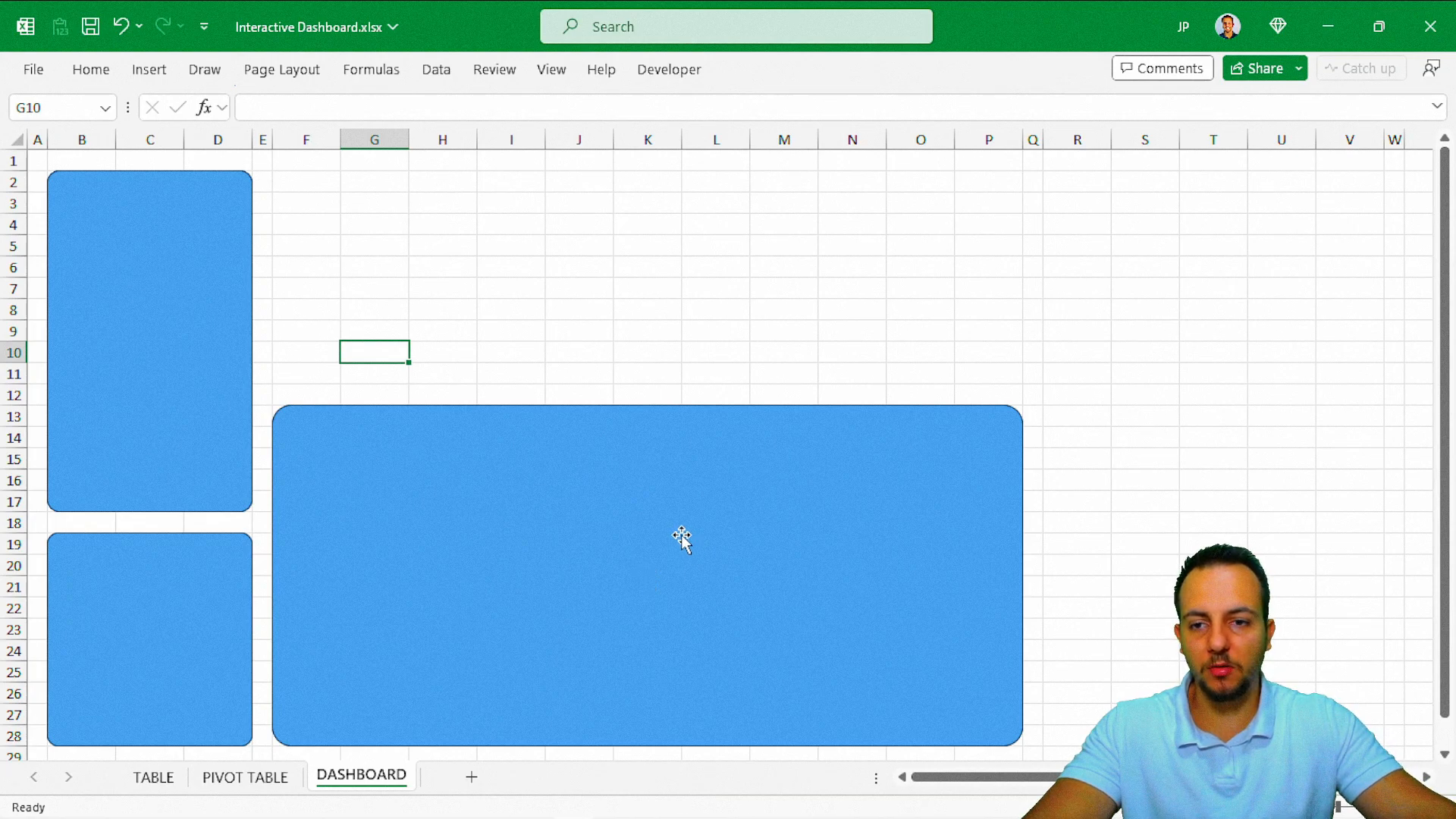
Copy the tall rectangle in columns B to D, fit the copy to F2:P11, and fine-tune the corner rounding of the wide rectangles.
click(249, 340)
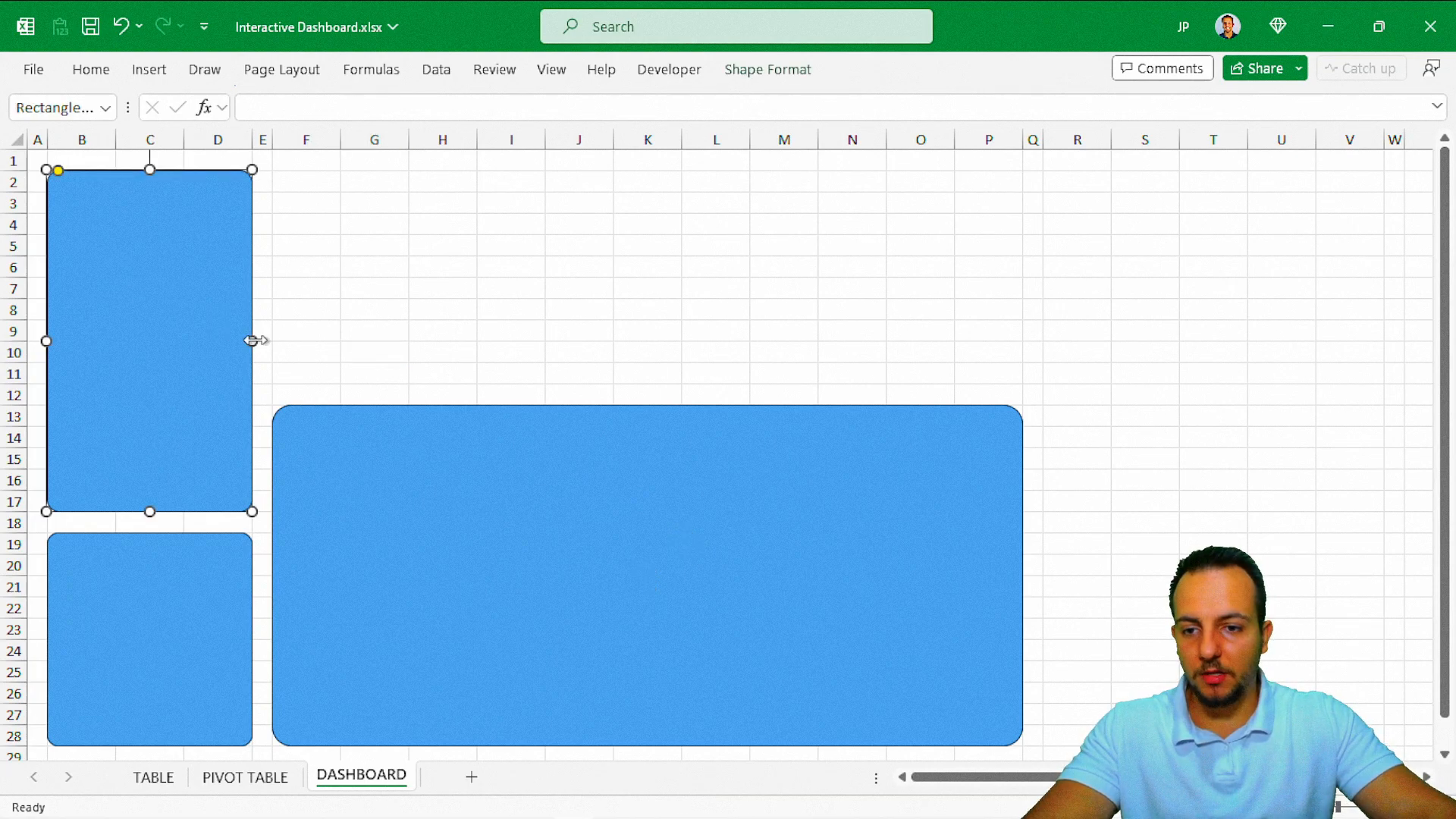
drag(247, 345, 445, 328)
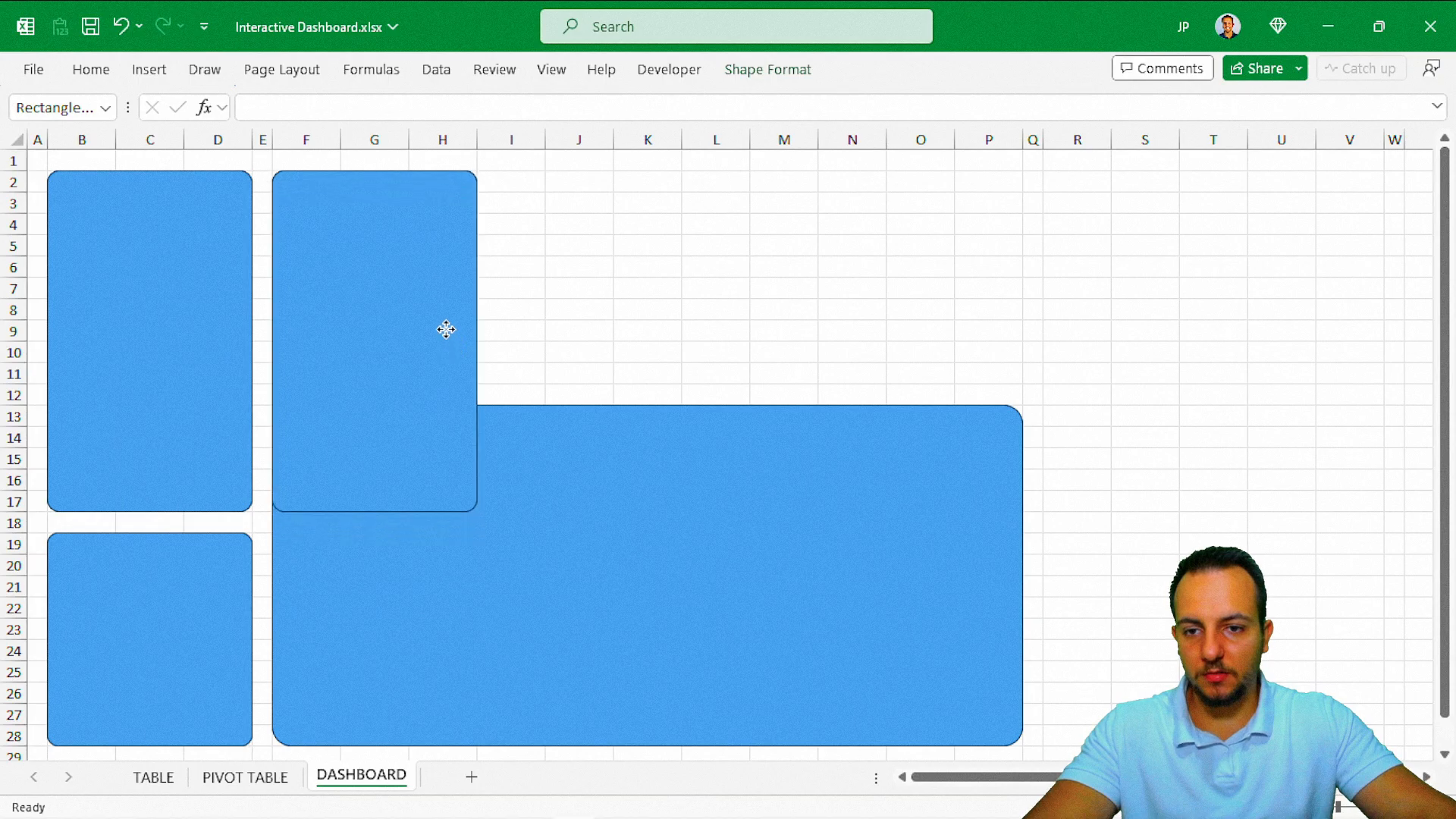
drag(471, 509, 1022, 383)
mouse_move(312, 169)
mouse_down()
mouse_move(330, 169)
mouse_move(309, 169)
mouse_up()
click(347, 654)
drag(319, 568, 309, 567)
click(876, 366)
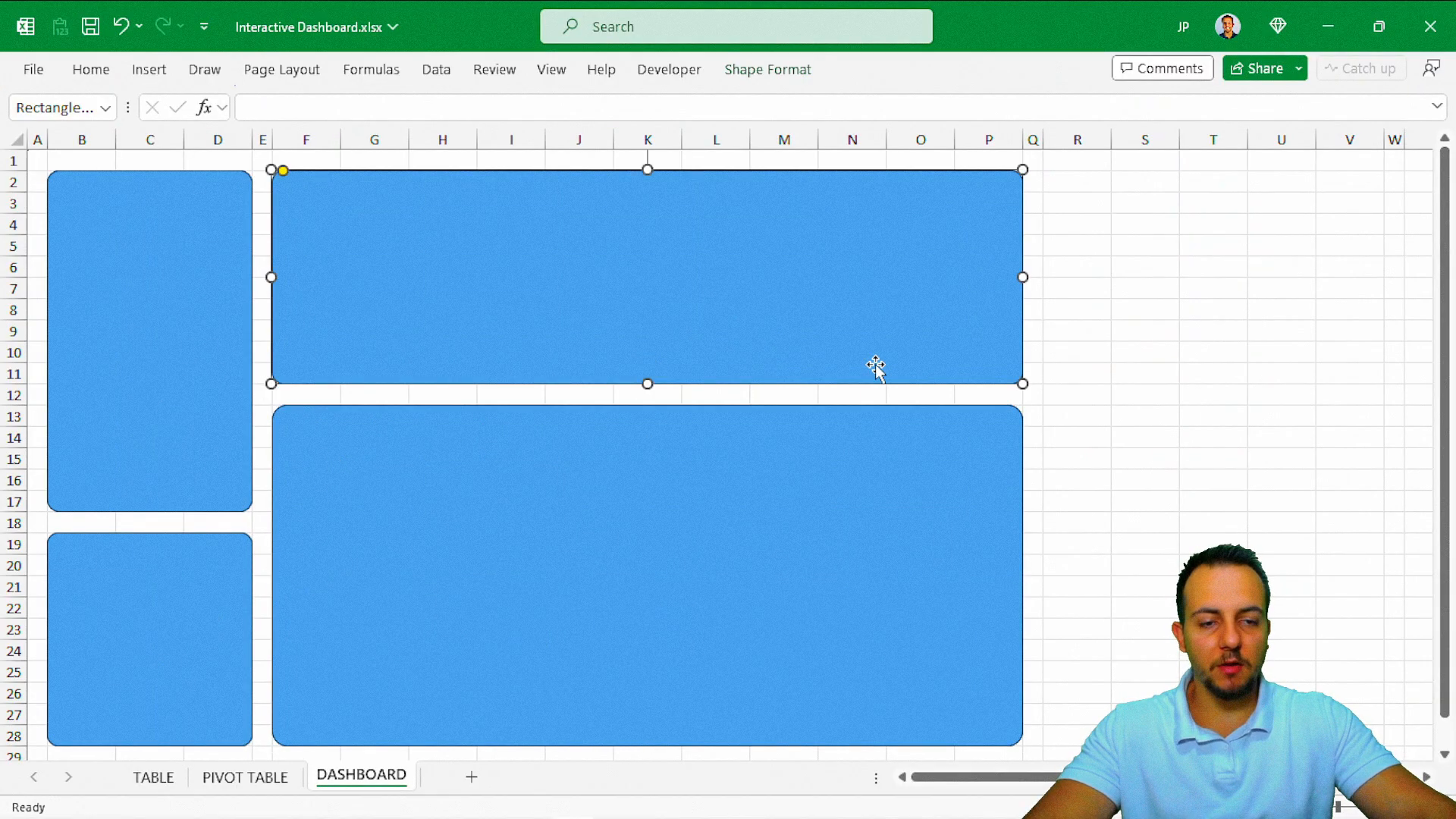
Duplicate the upper wide panel, fit the copy to R2:V28 with matching corner rounding, and save the workbook.
key(ctrl+d)
drag(913, 294, 1221, 273)
drag(1121, 277, 1042, 277)
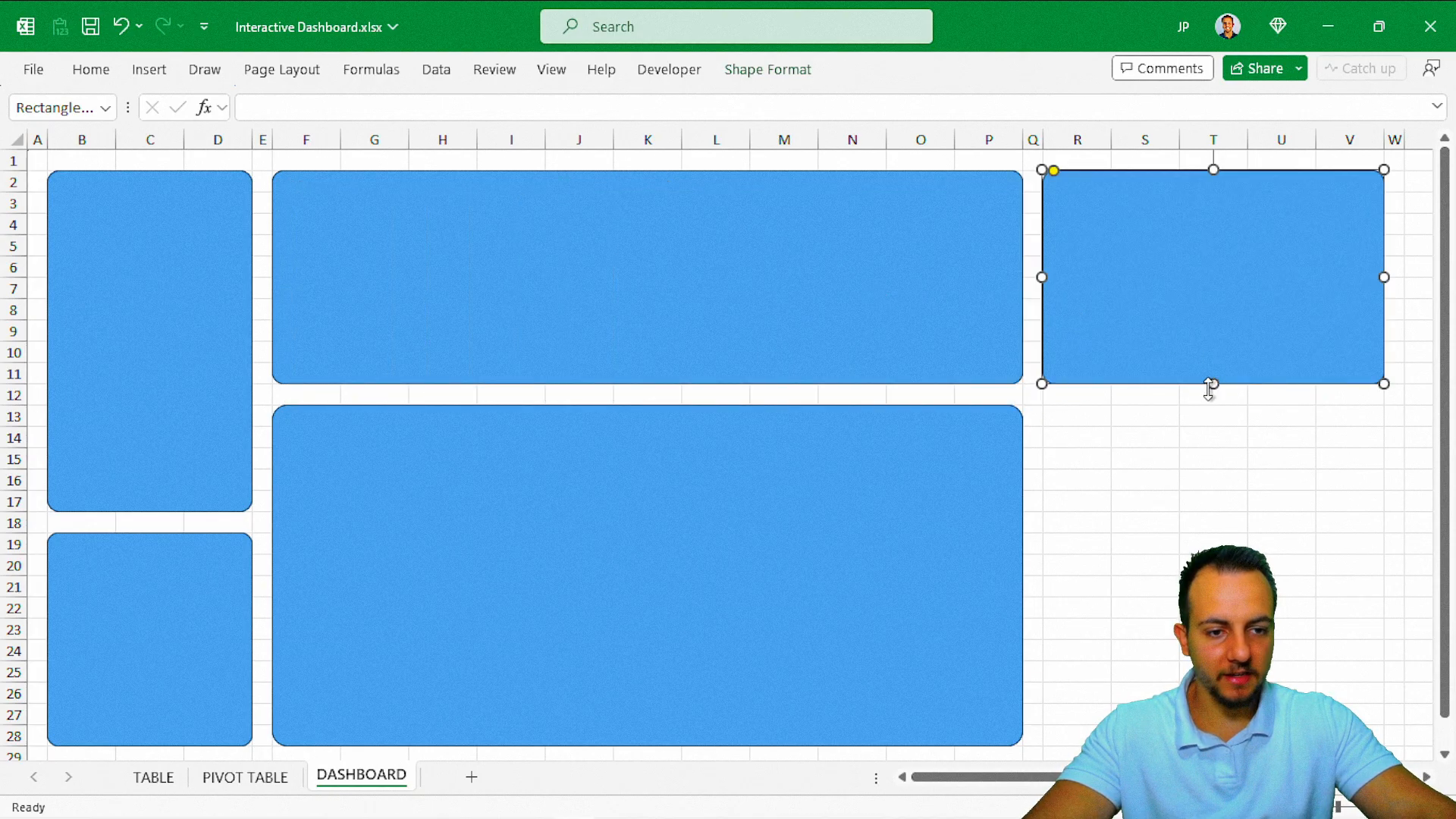
drag(1210, 384, 1210, 744)
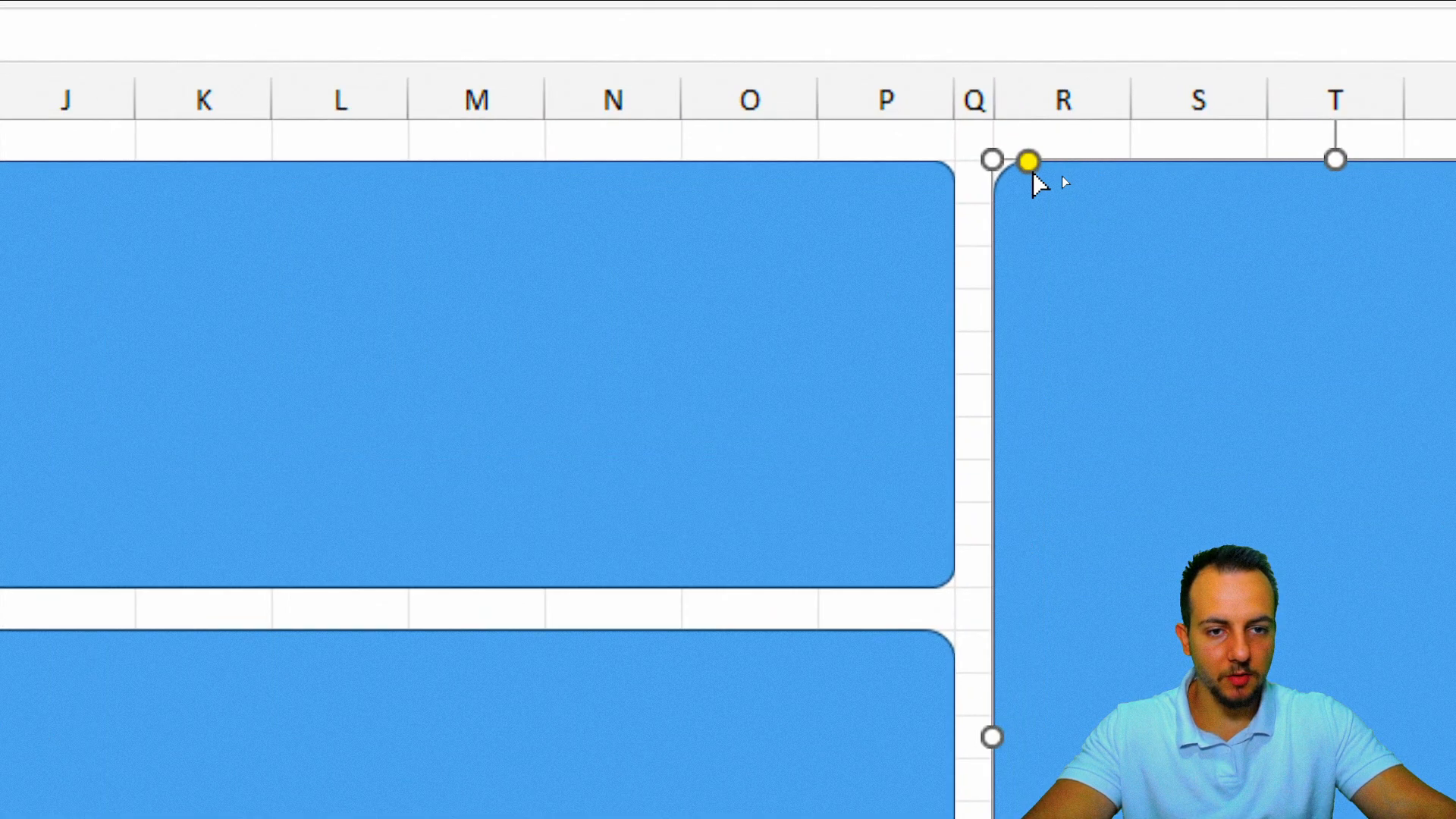
drag(1033, 173, 1010, 197)
key(Escape)
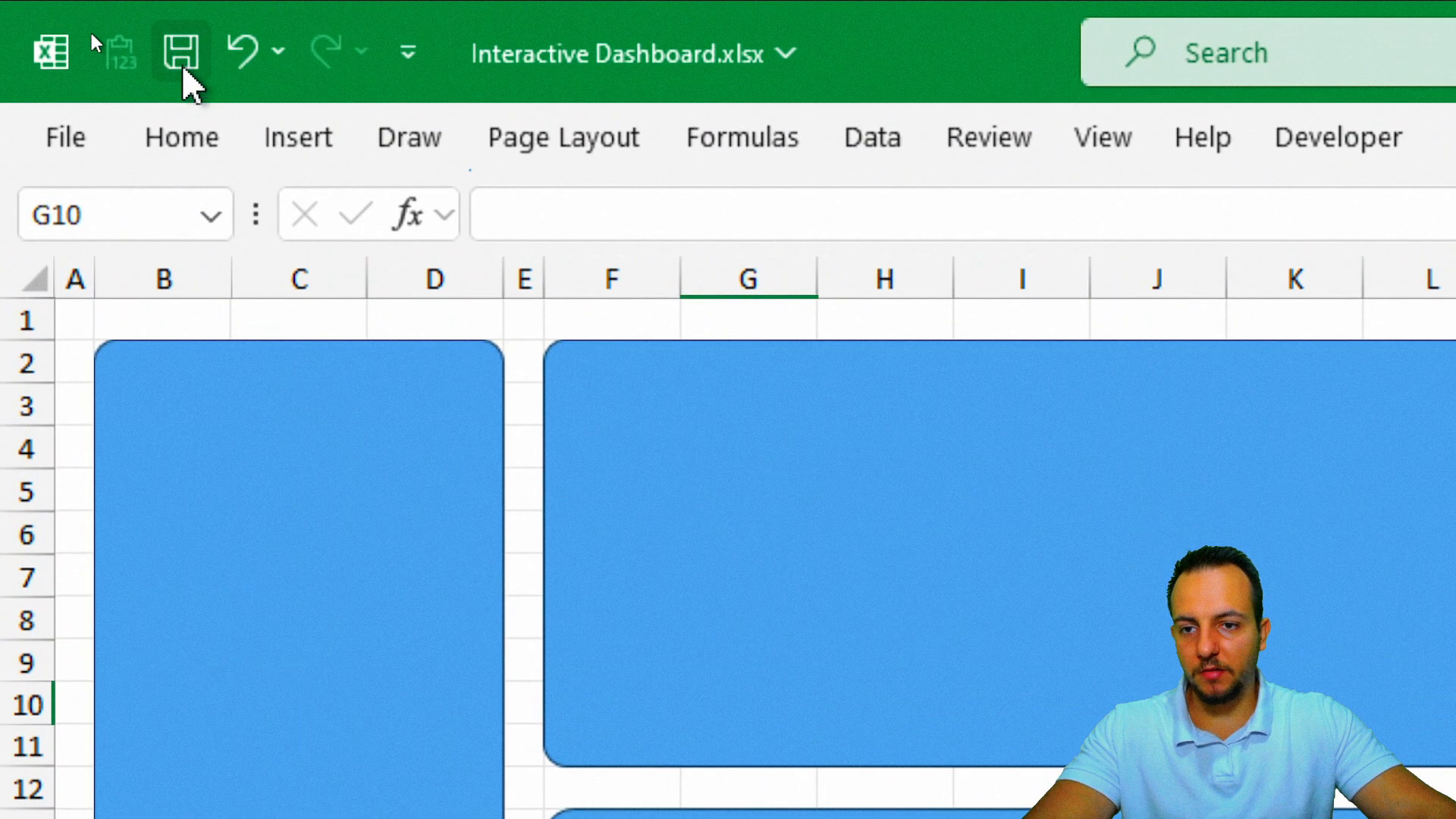
click(90, 26)
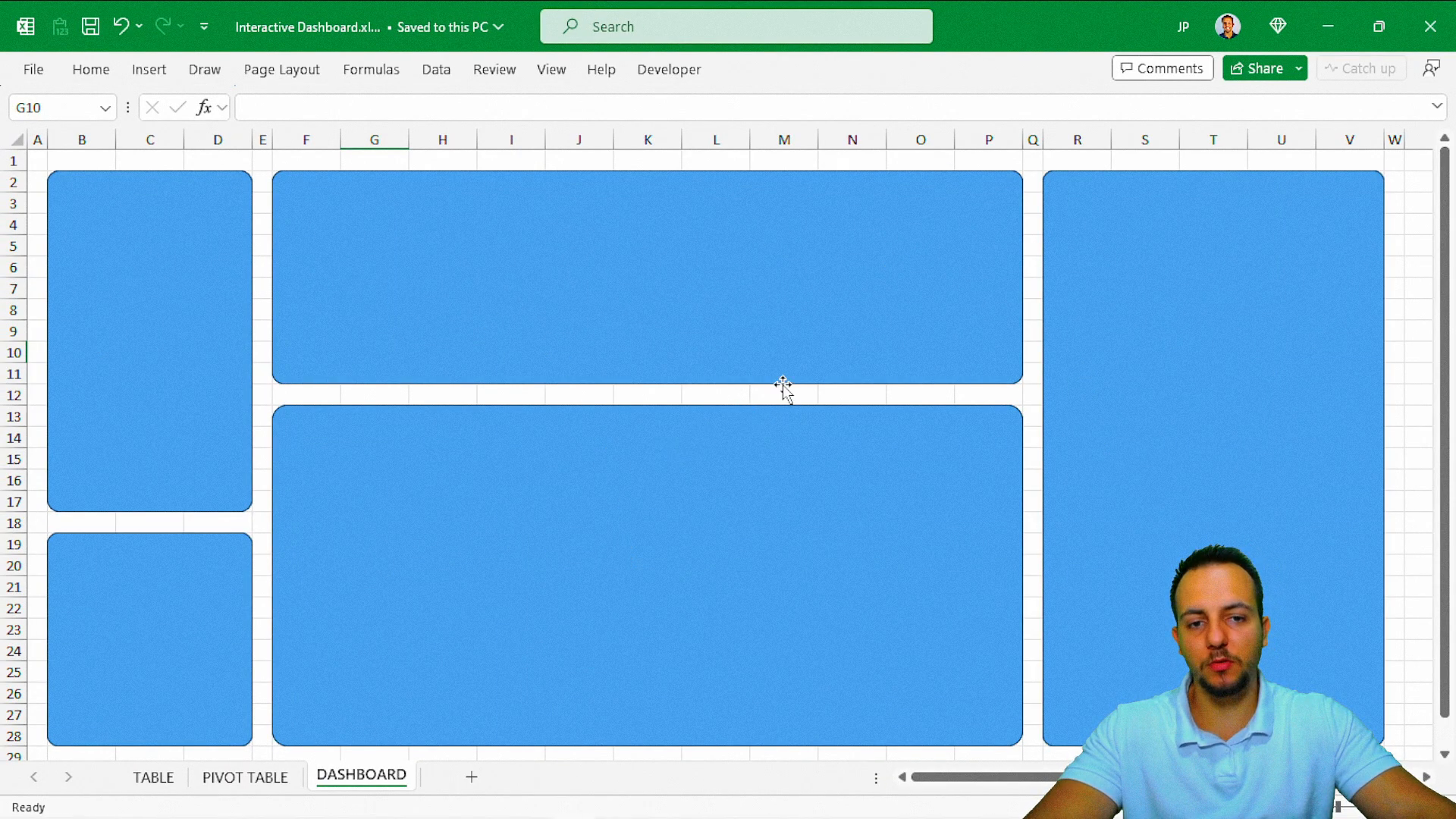
drag(35, 151, 1392, 746)
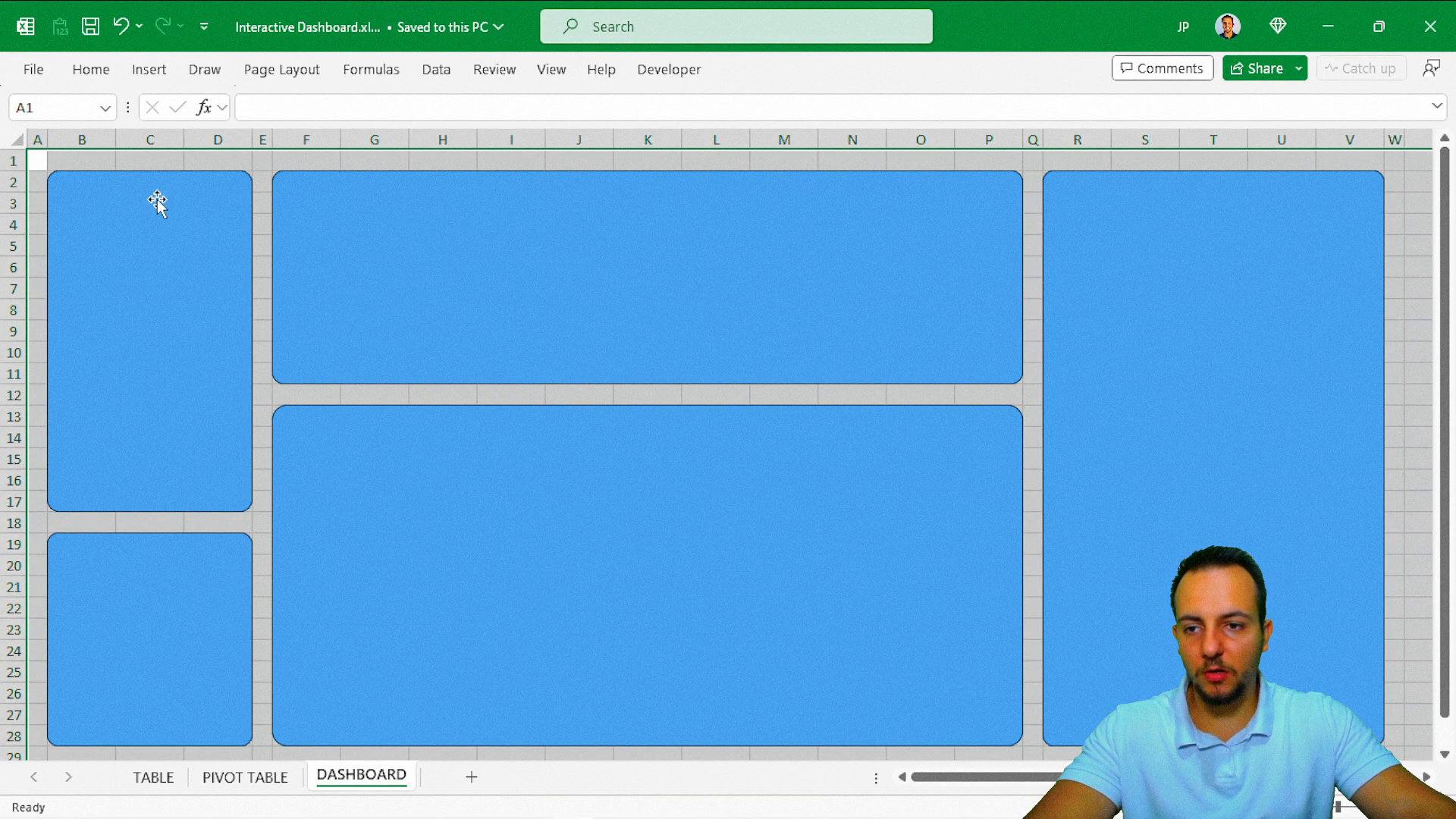
click(39, 159)
click(137, 276)
click(390, 279)
click(175, 606)
click(449, 565)
click(205, 446)
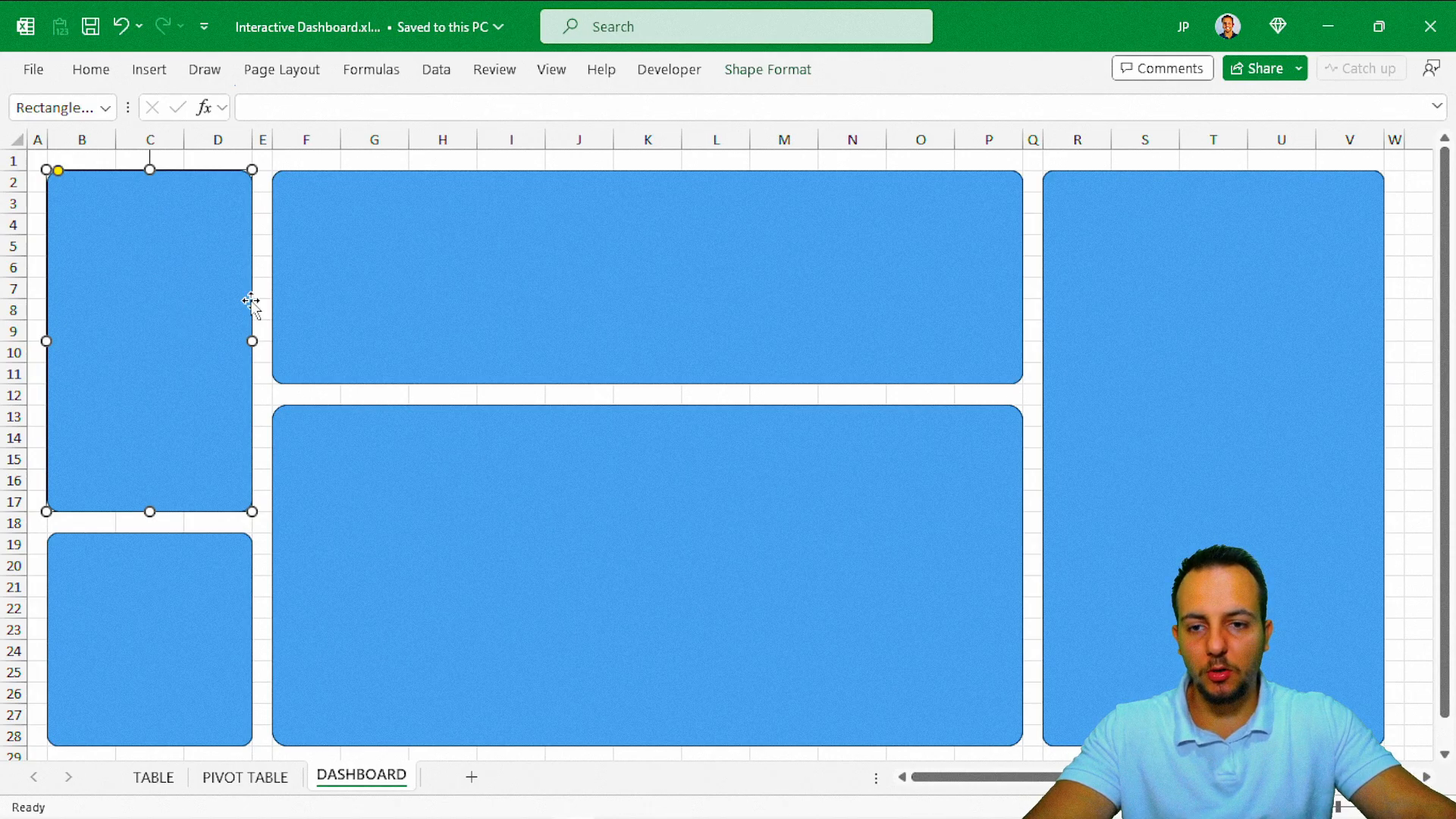
click(404, 272)
click(389, 530)
click(165, 589)
click(1130, 379)
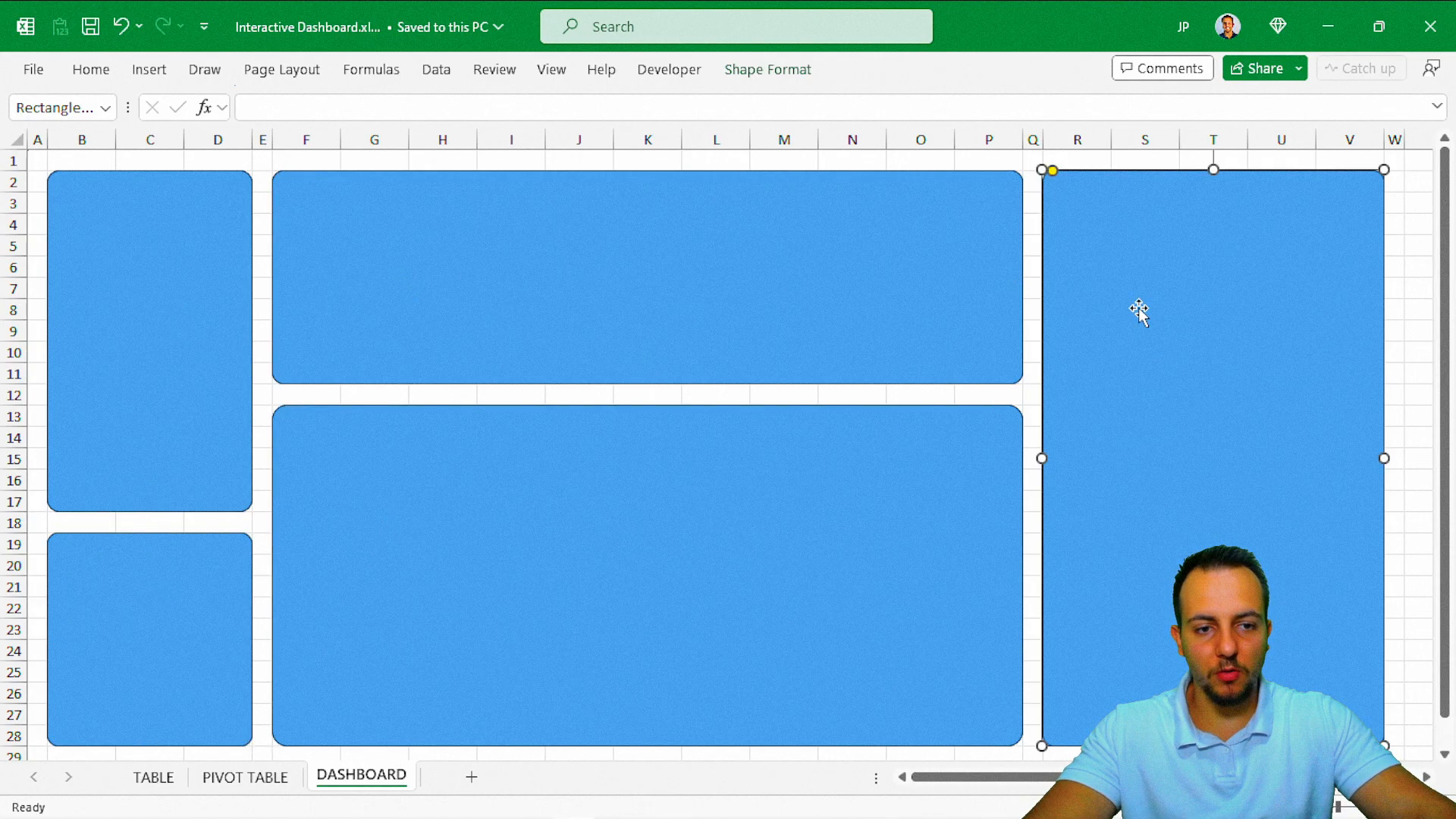
click(183, 337)
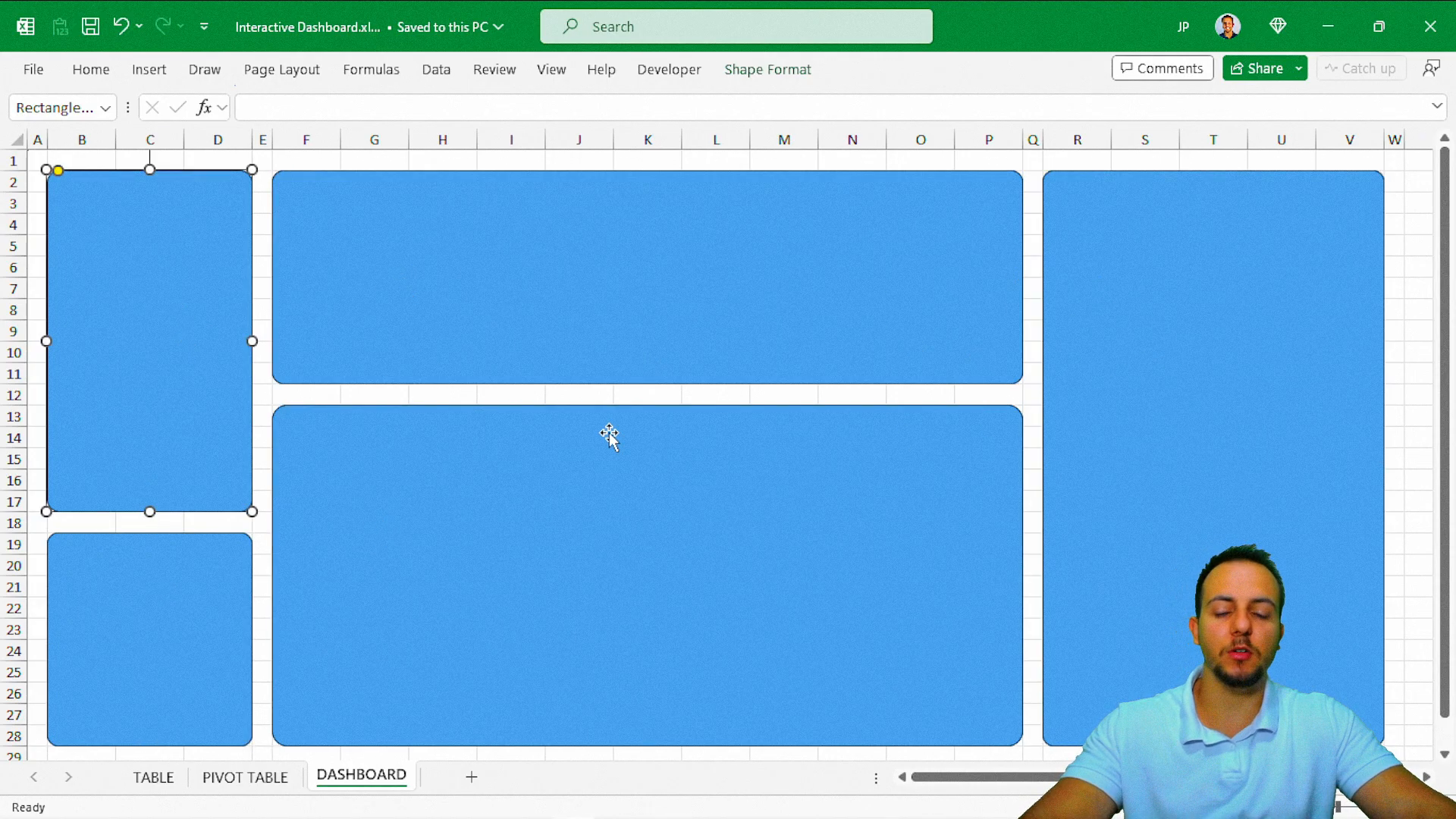
key(Escape)
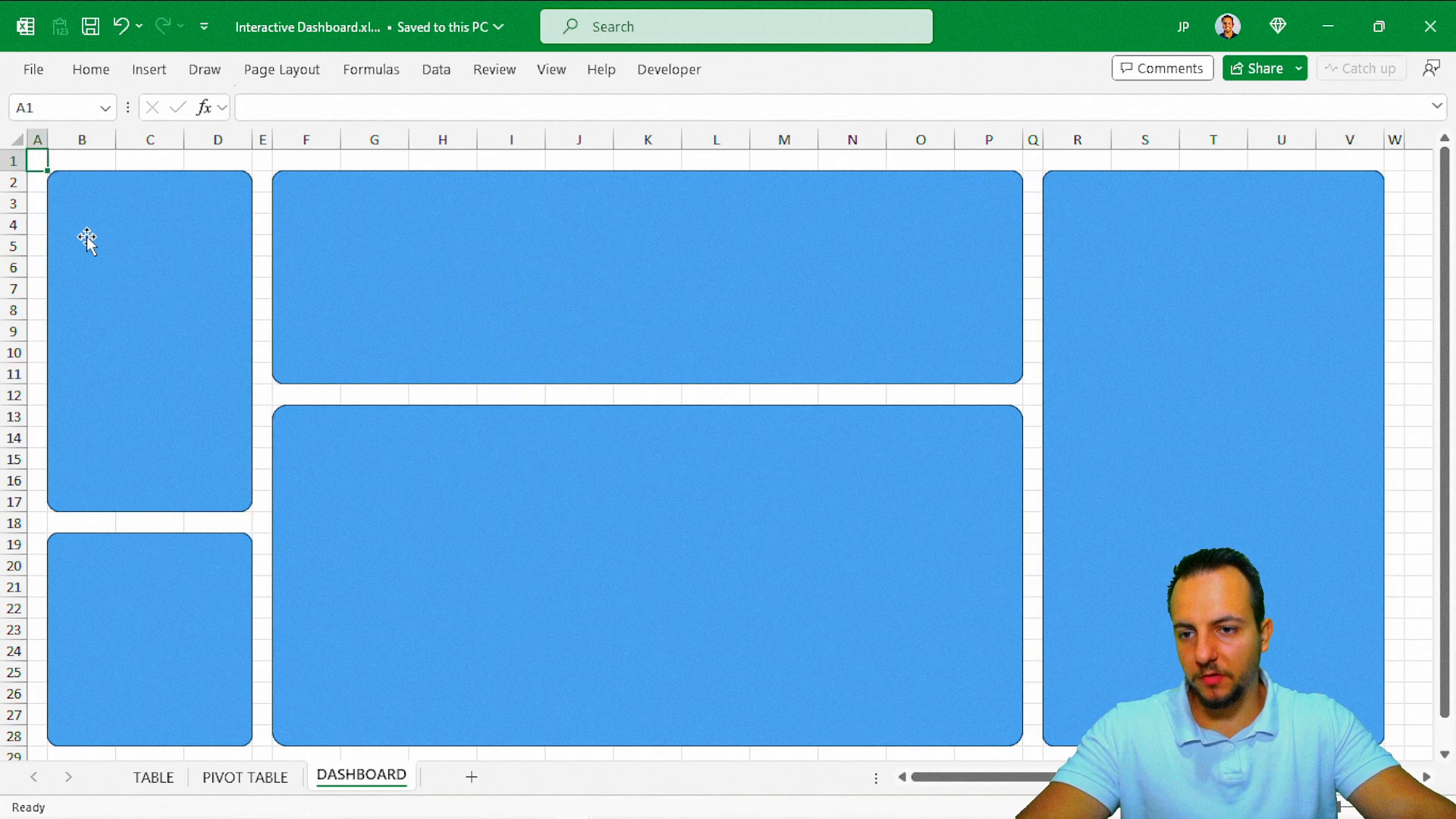
Fill the sheet's cells behind the panels with the lightest Blue, Accent 5 shade as the dashboard background.
drag(50, 167, 1405, 755)
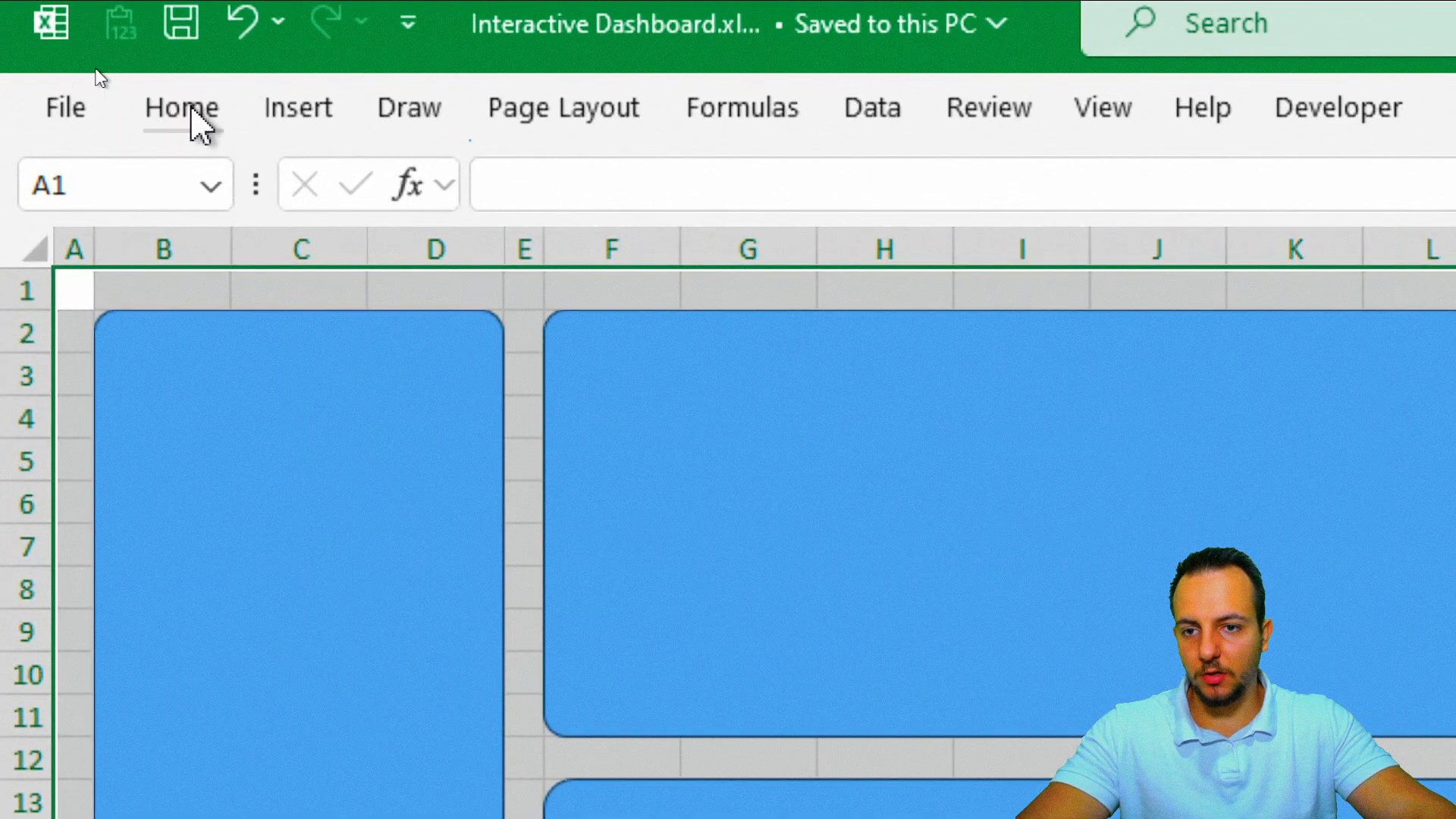
click(91, 70)
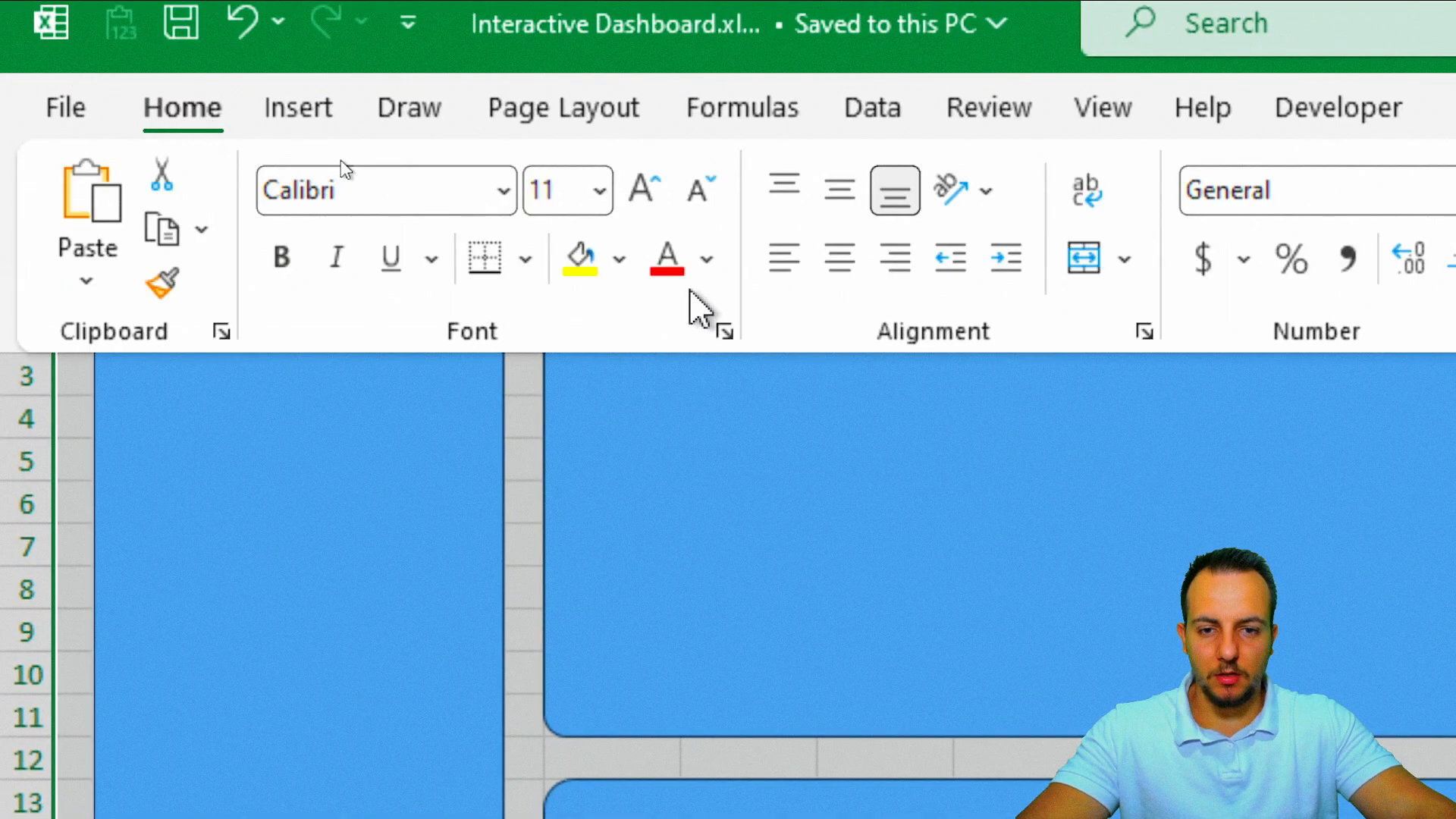
click(621, 262)
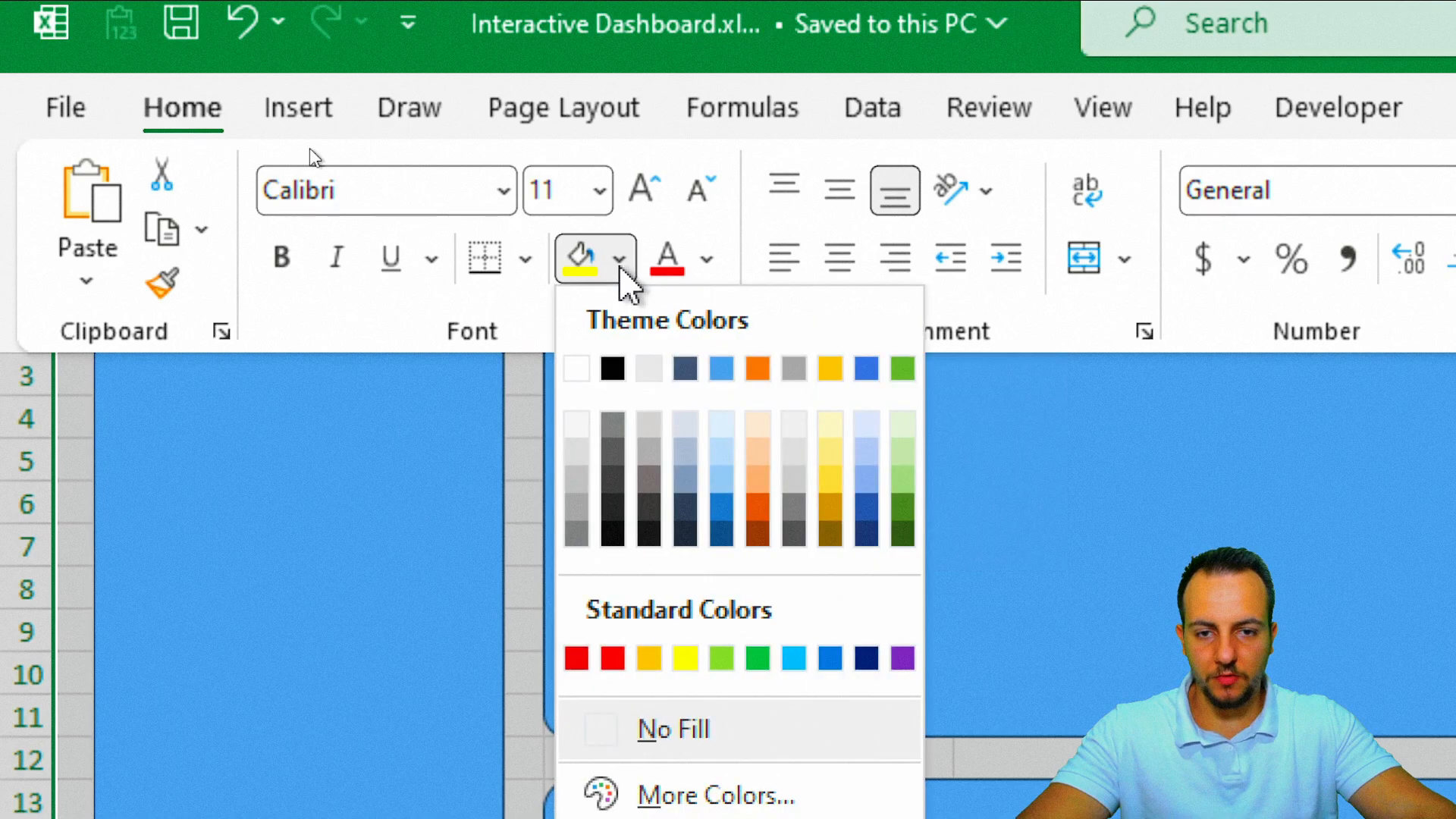
click(868, 437)
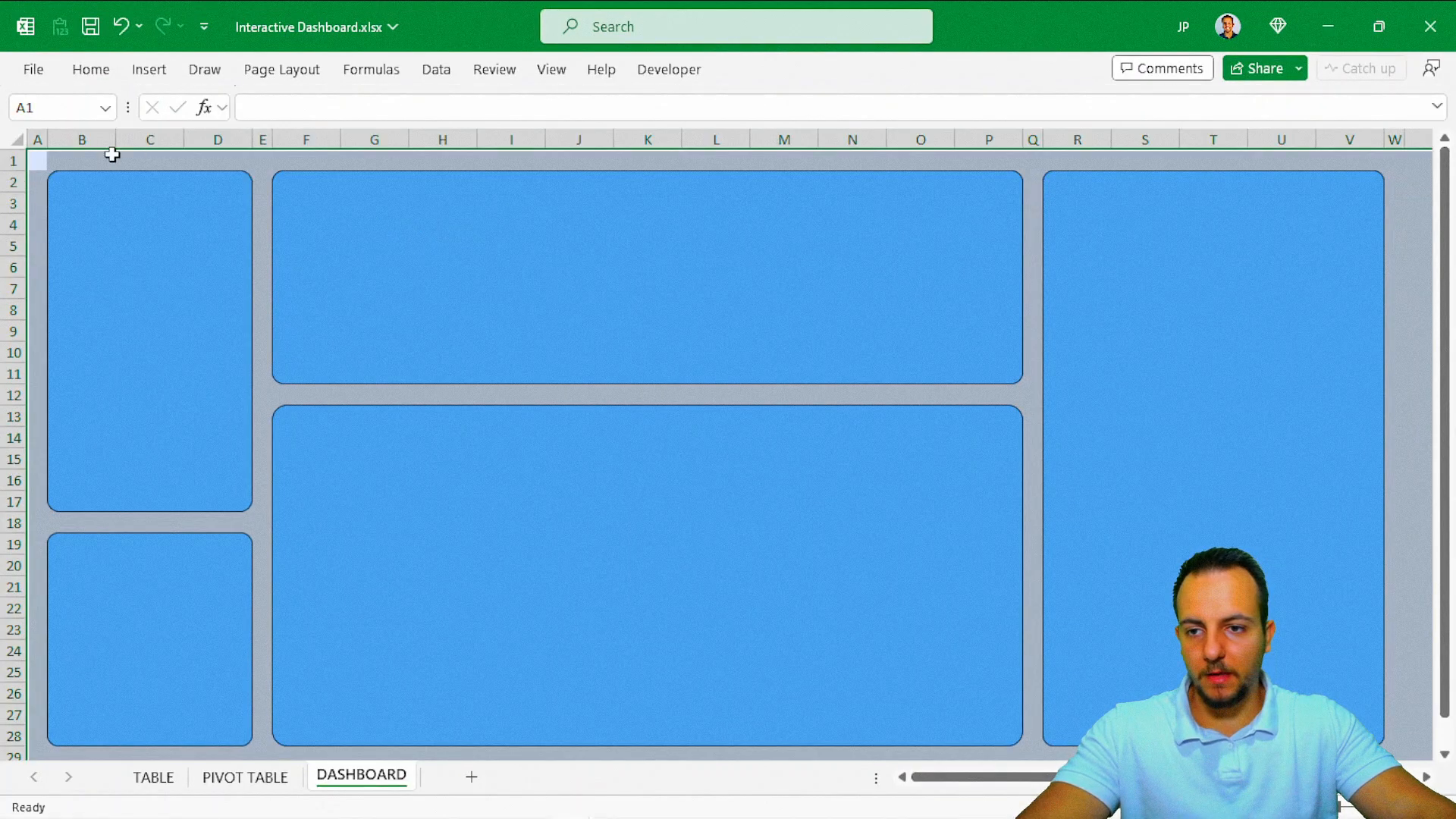
click(39, 154)
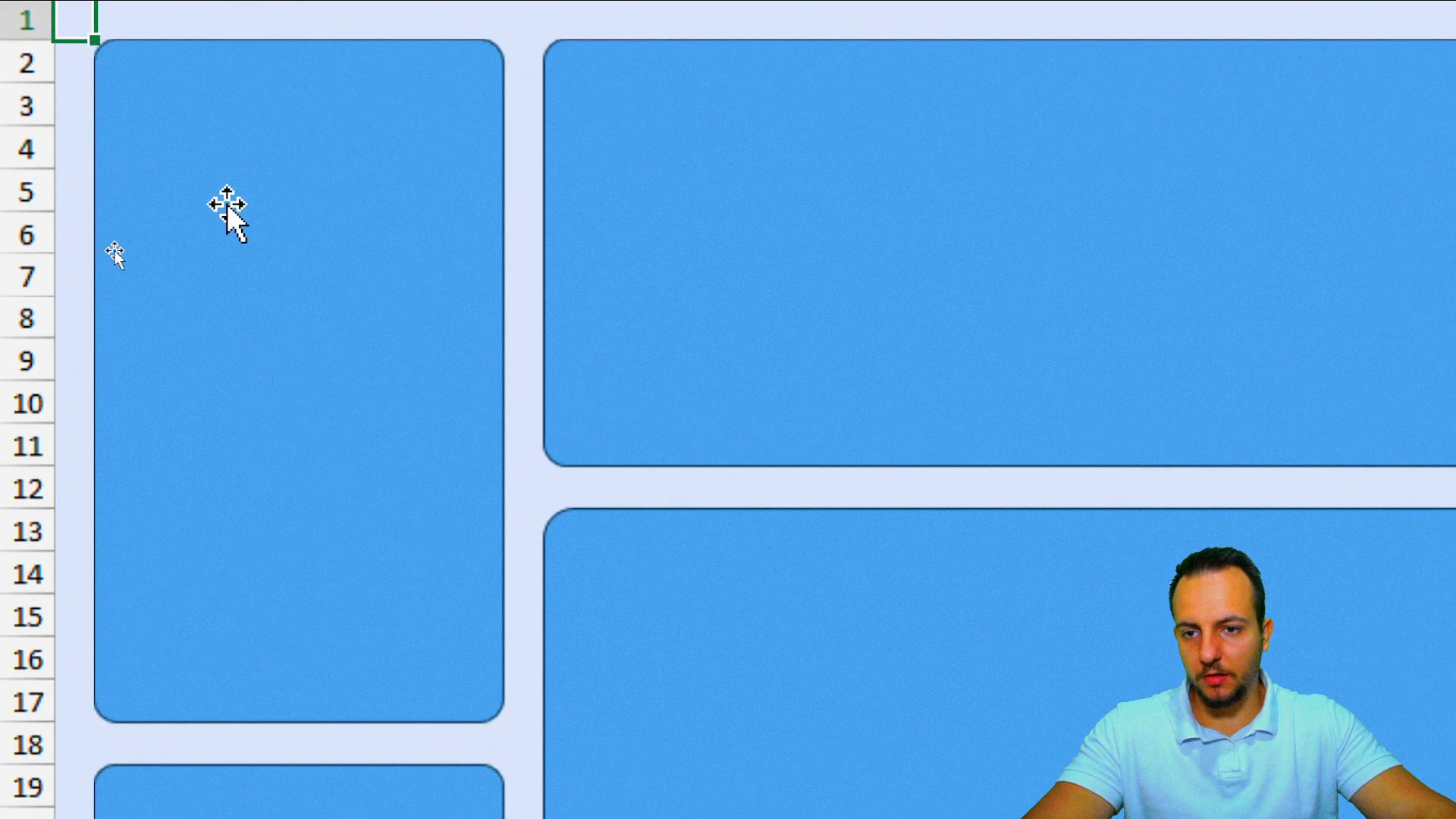
Change the solid fill color of the panel over B2:D17 to white.
click(115, 255)
right_click(230, 204)
click(374, 780)
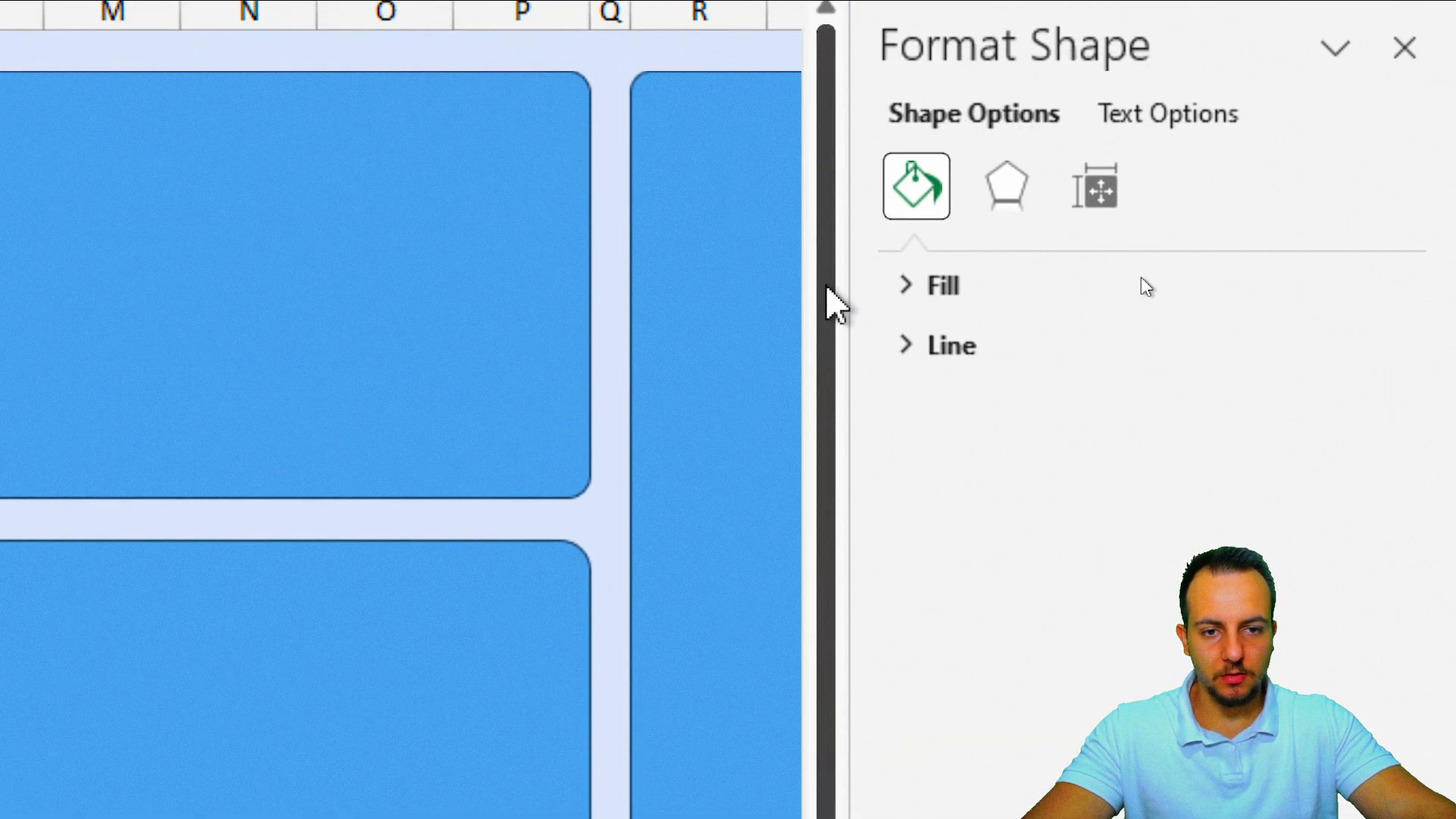
drag(853, 275, 569, 314)
click(694, 292)
click(1336, 611)
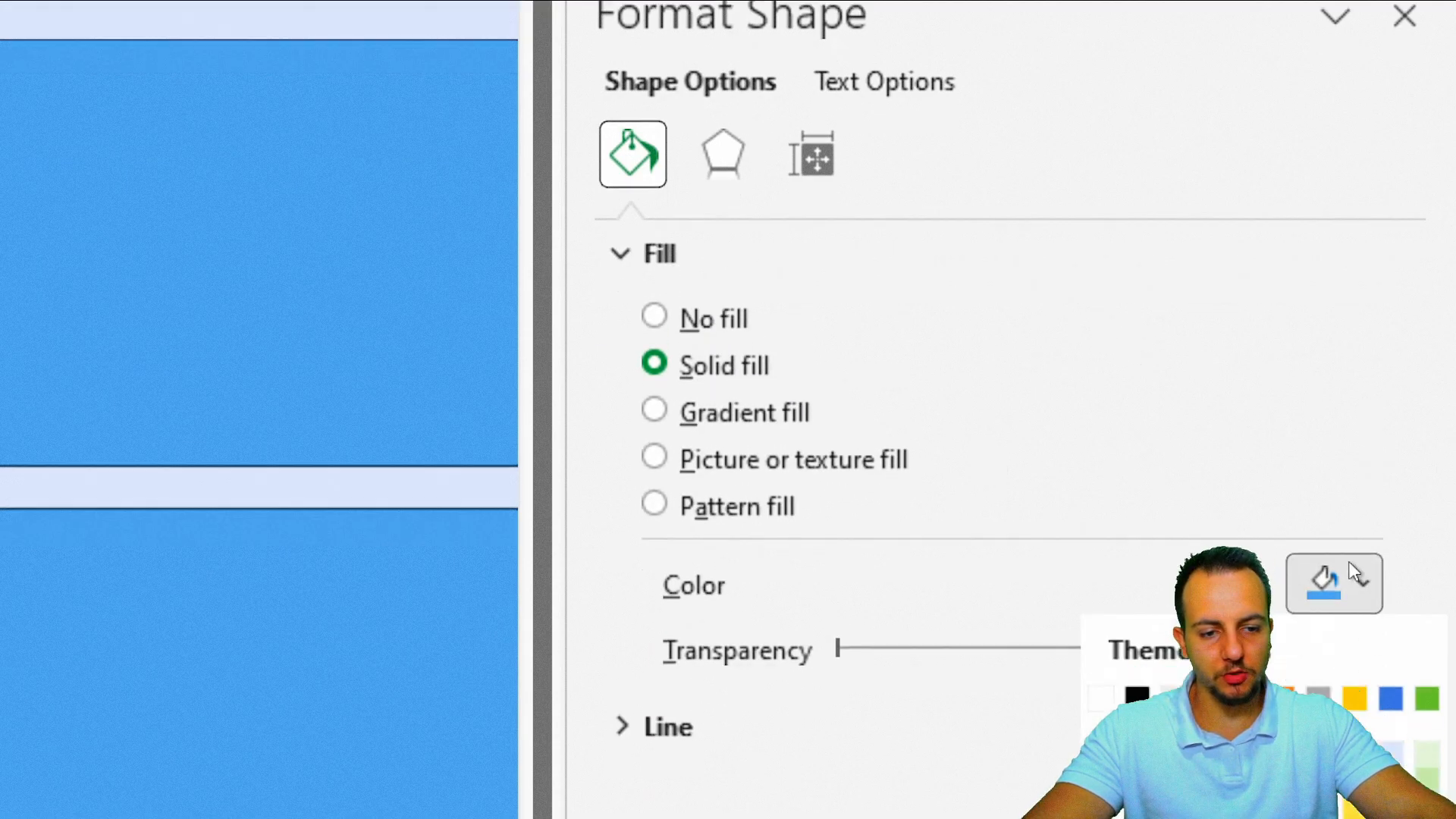
click(667, 123)
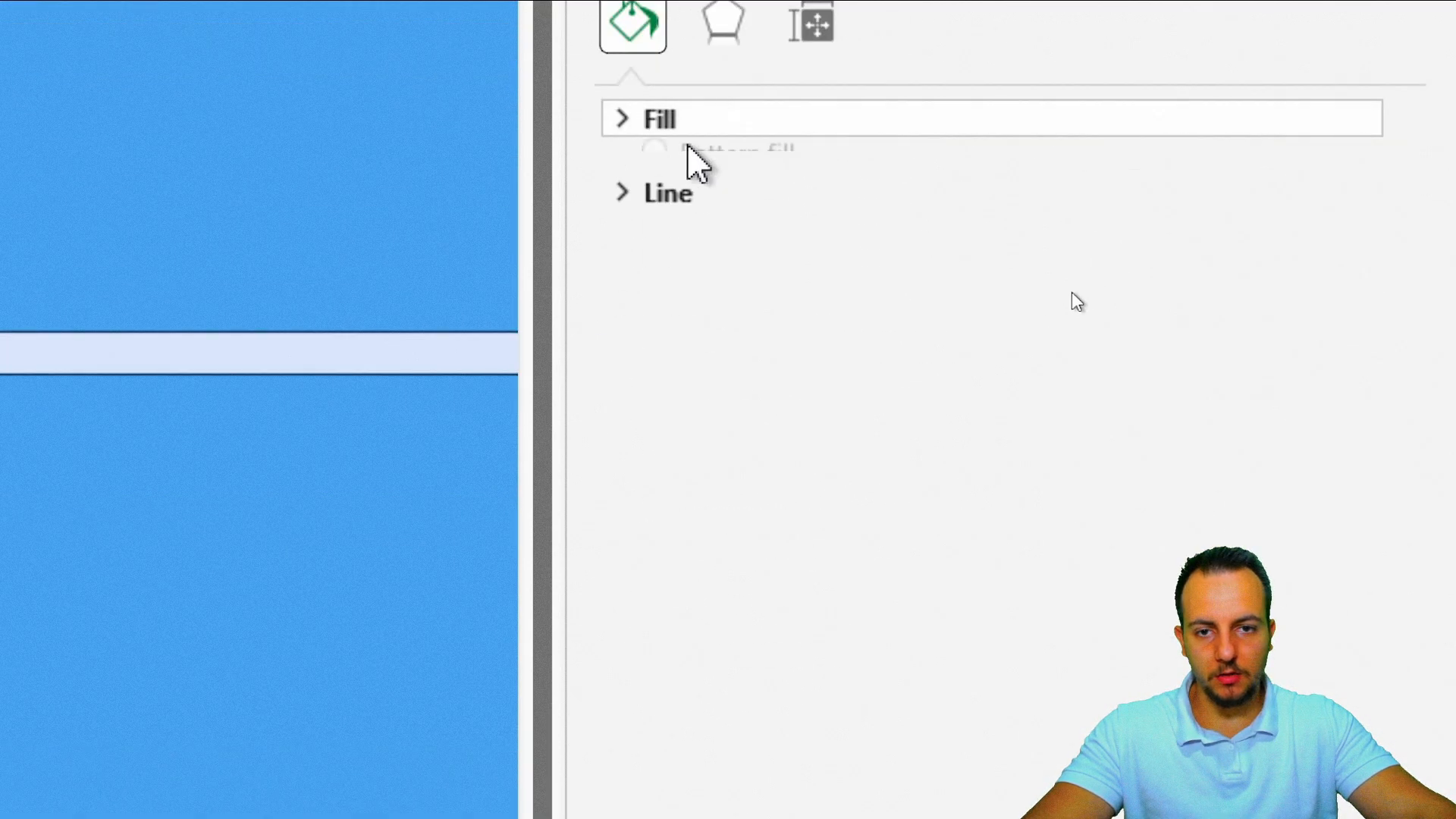
Change the outline color of the panel over B2:D17 to gray.
click(667, 182)
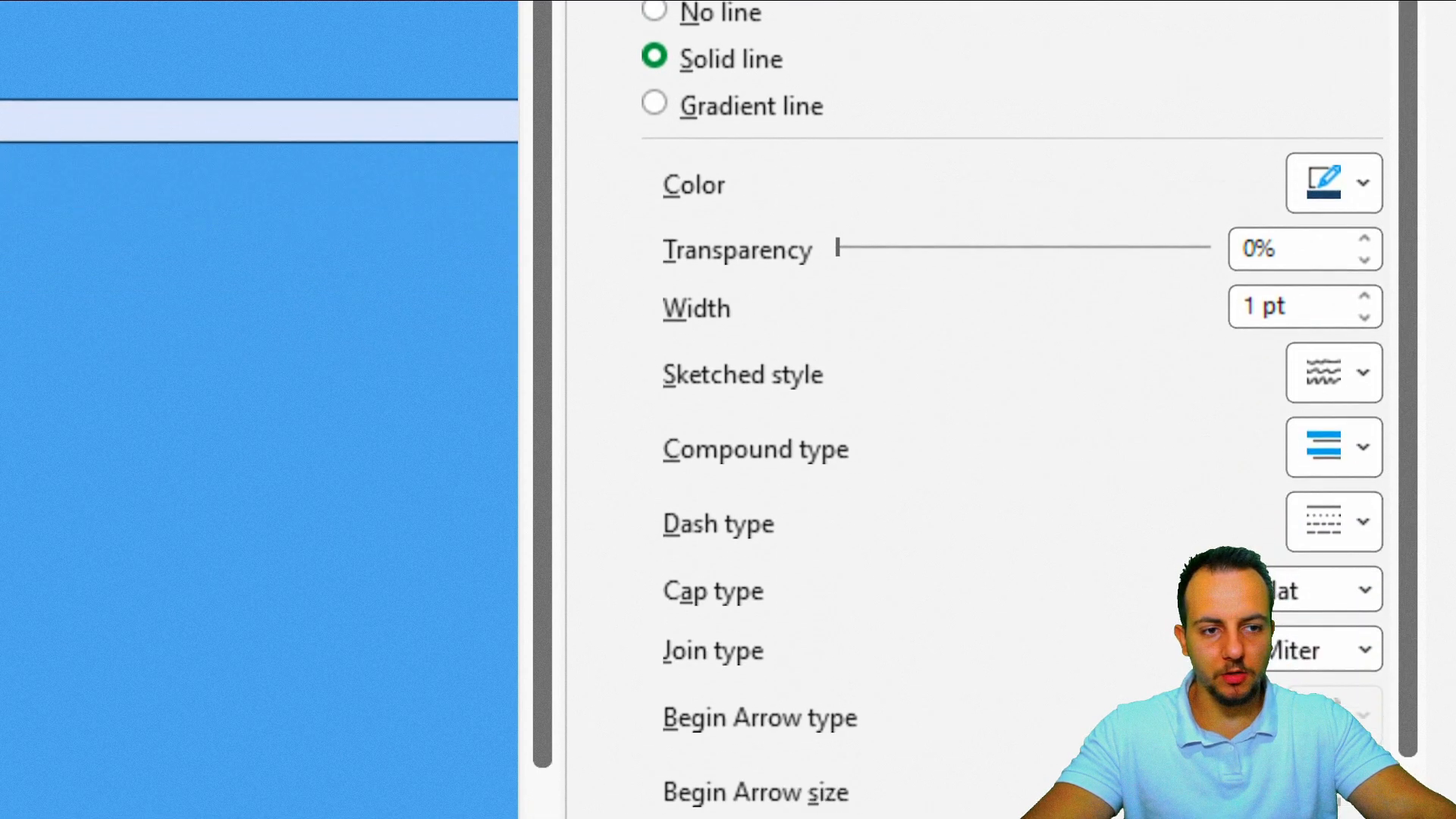
click(1326, 176)
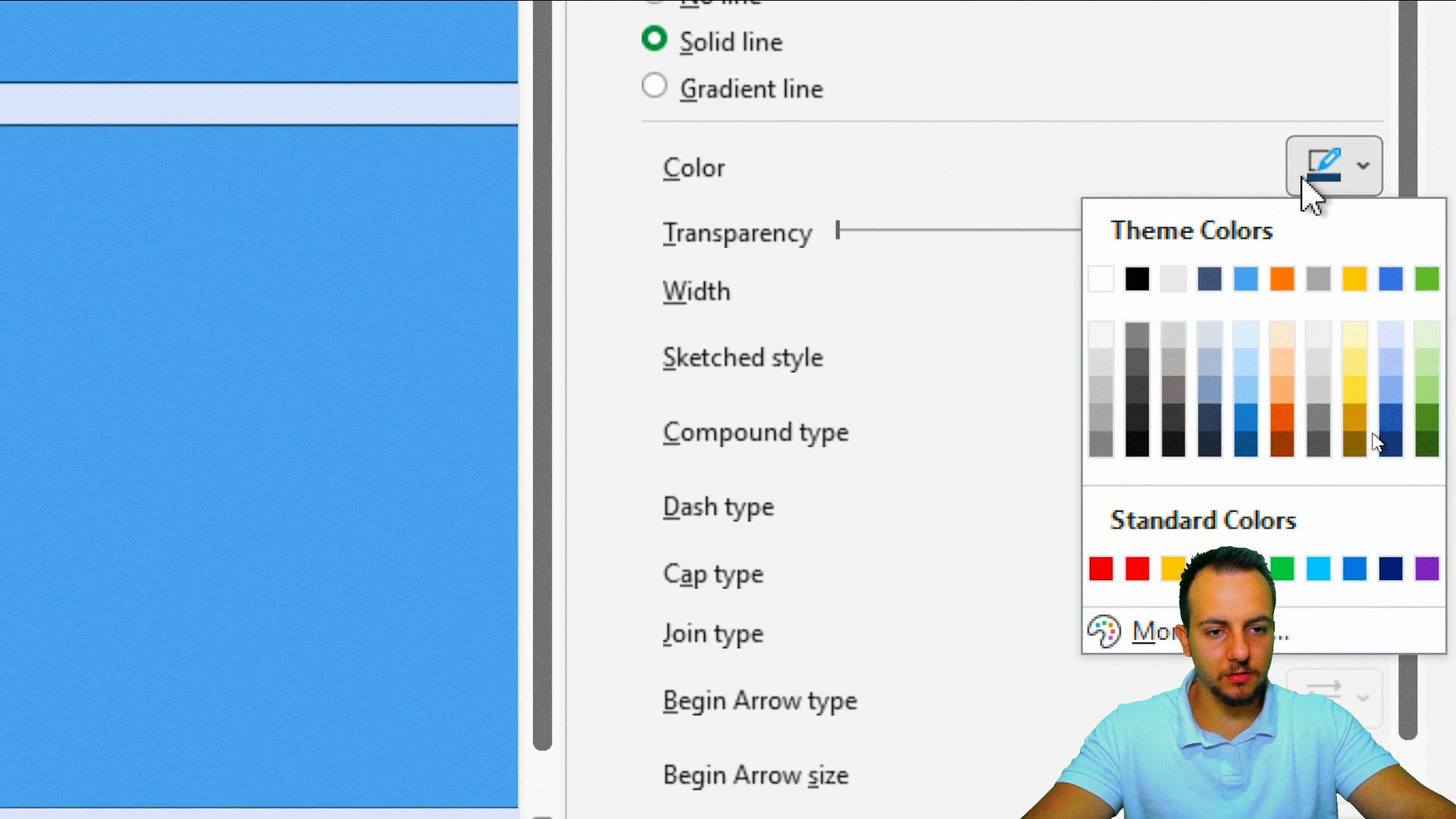
click(1172, 391)
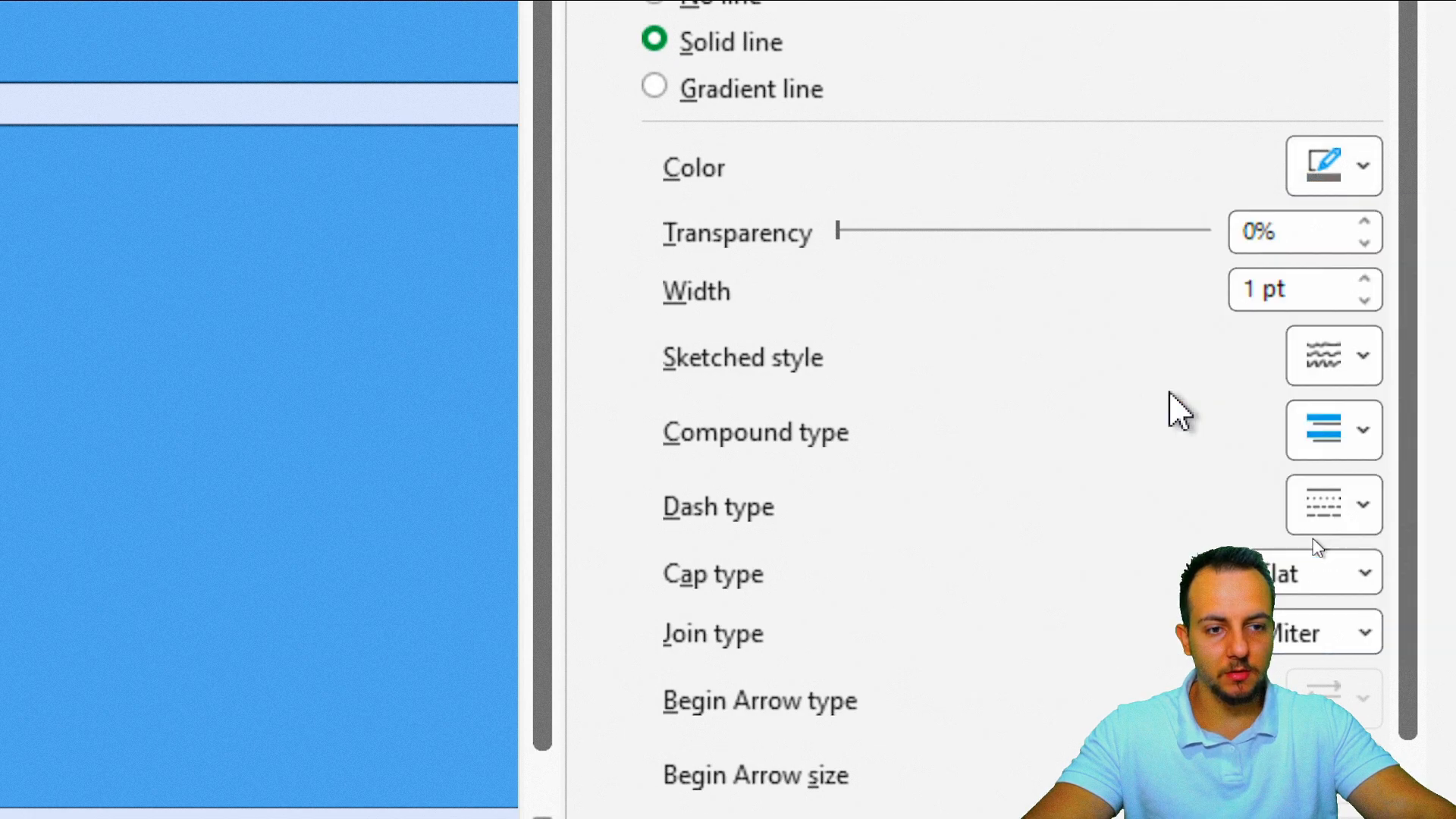
click(1327, 307)
click(665, 254)
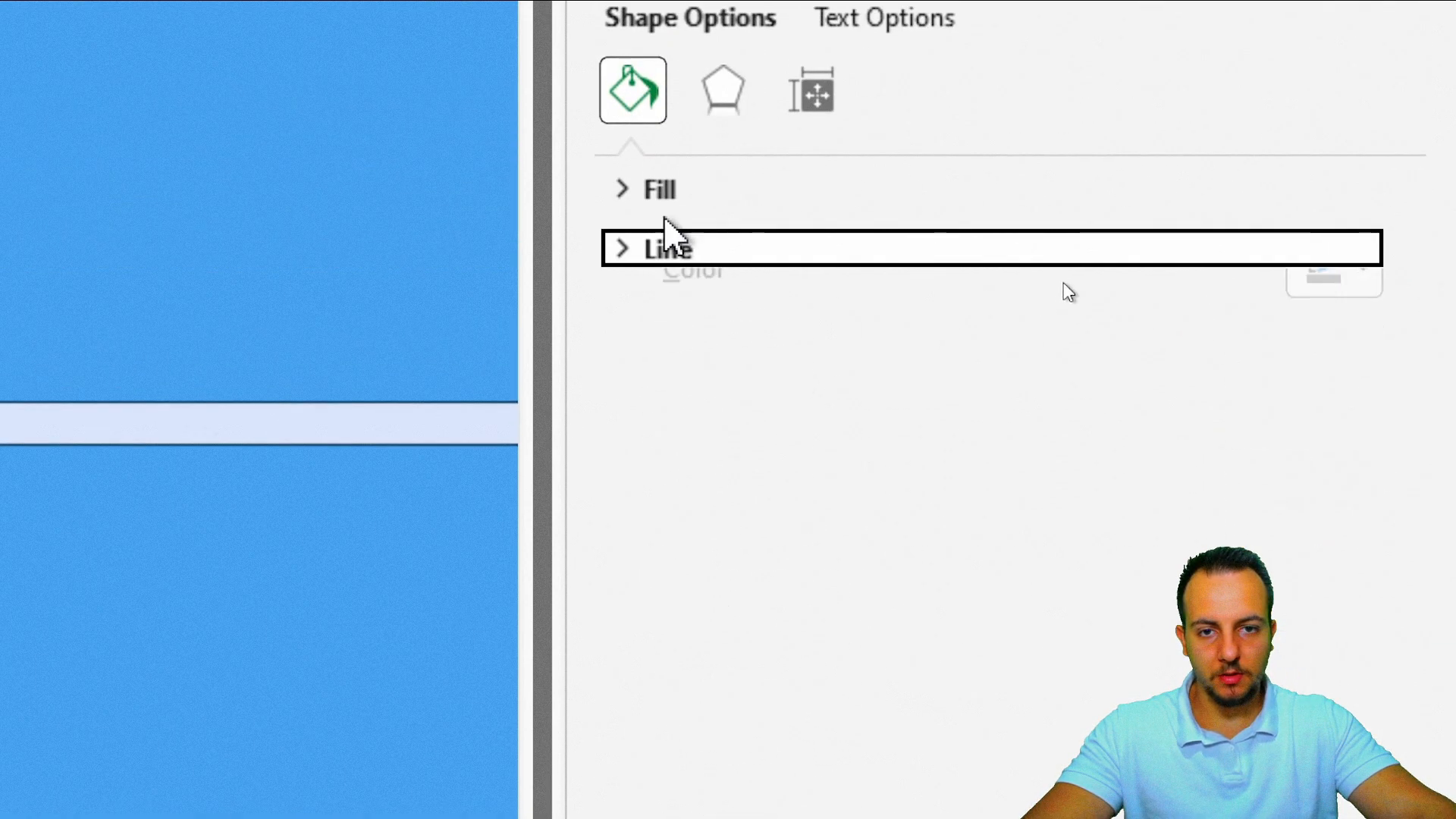
Give the white panel over B2:D17 a glow in Blue, Accent 5.
click(726, 112)
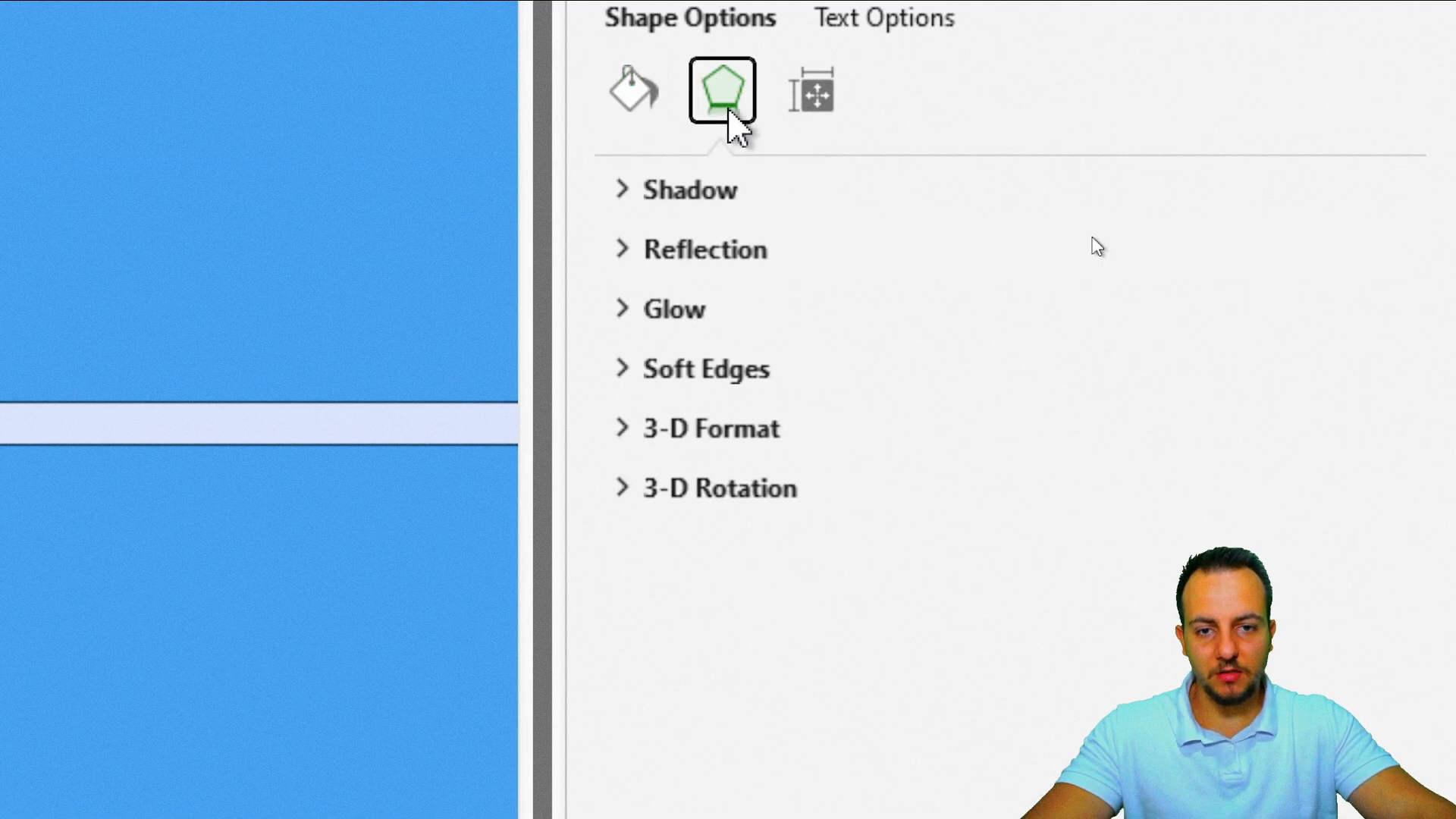
click(679, 311)
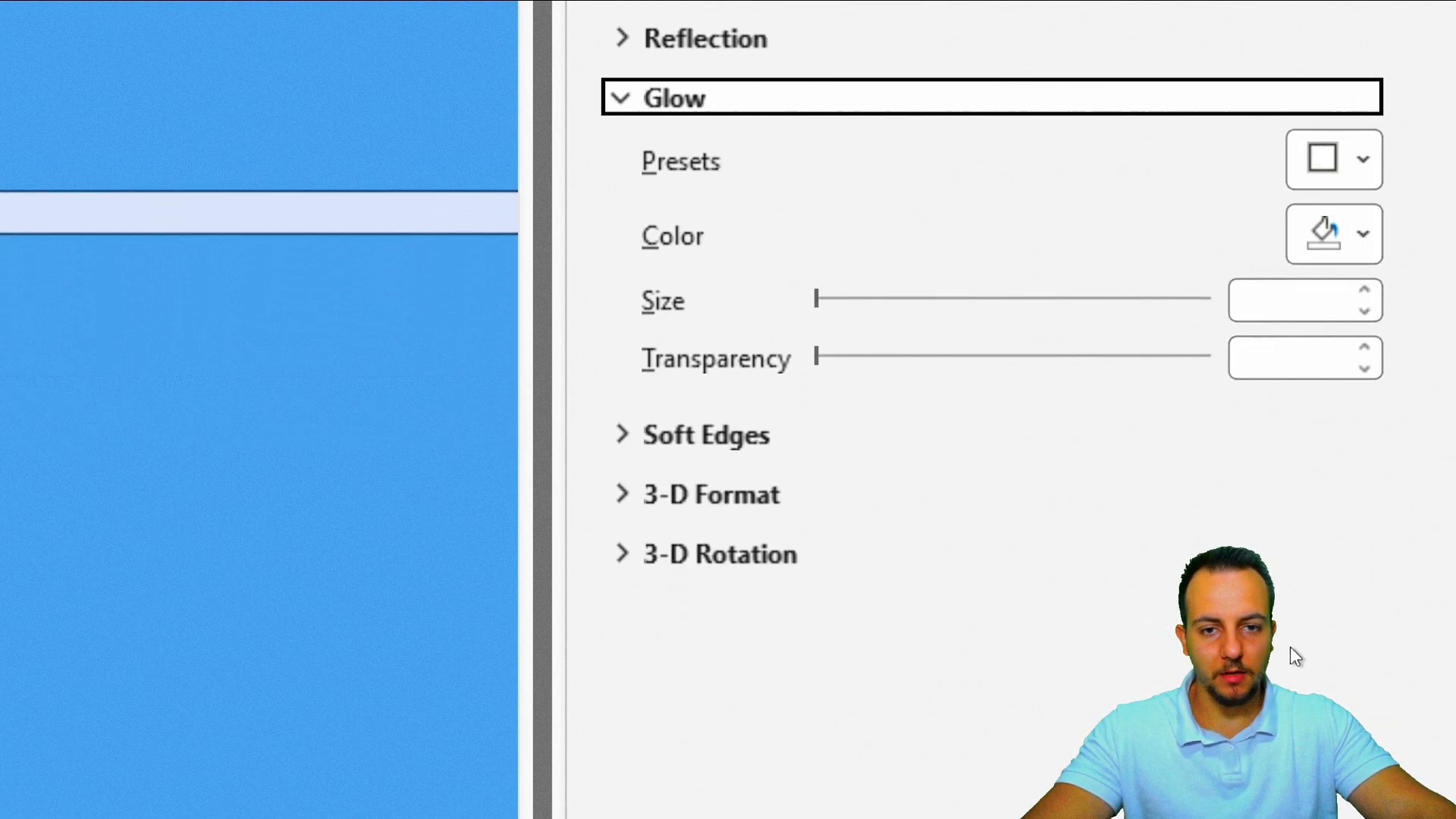
click(1323, 232)
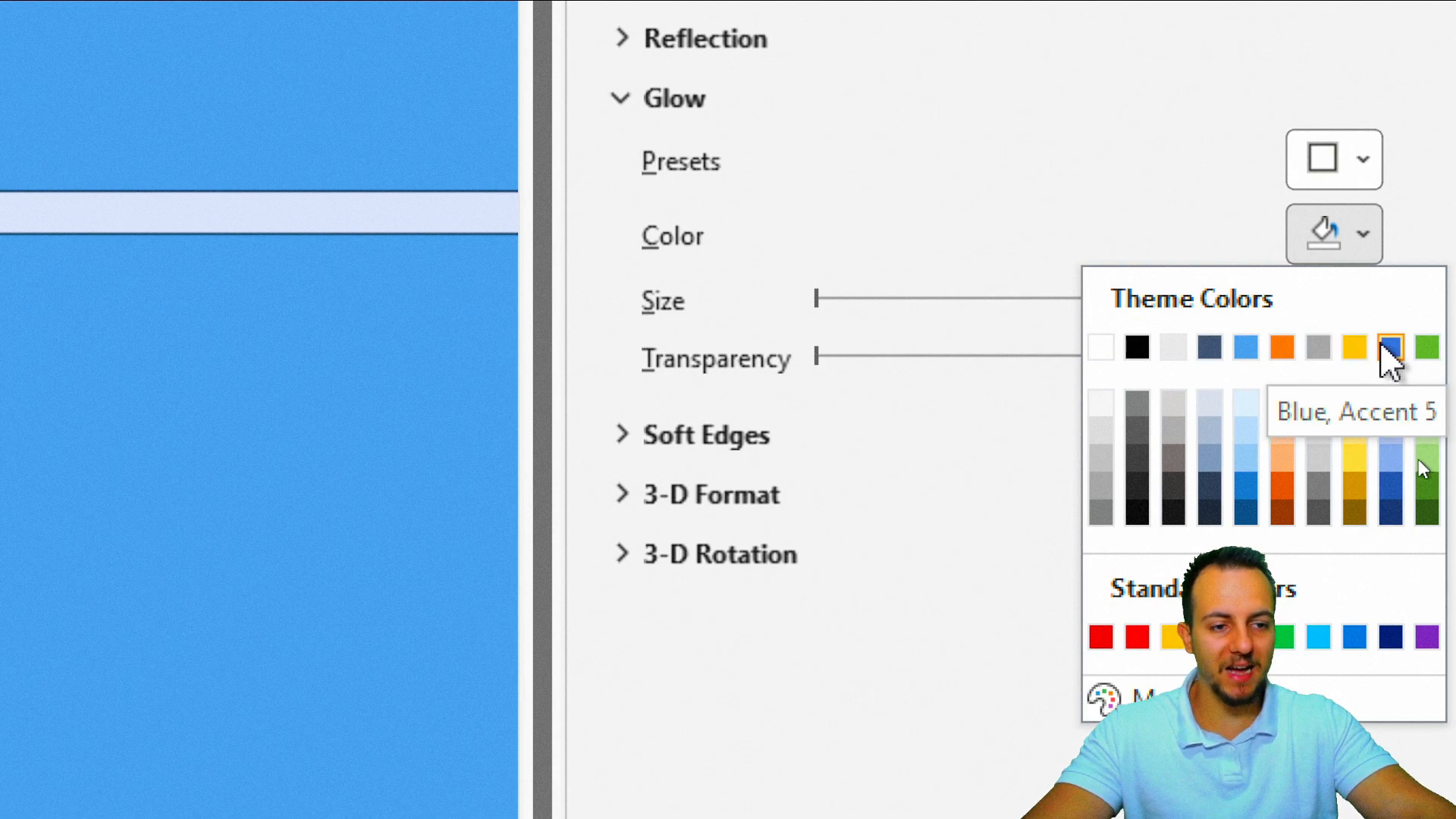
click(1388, 348)
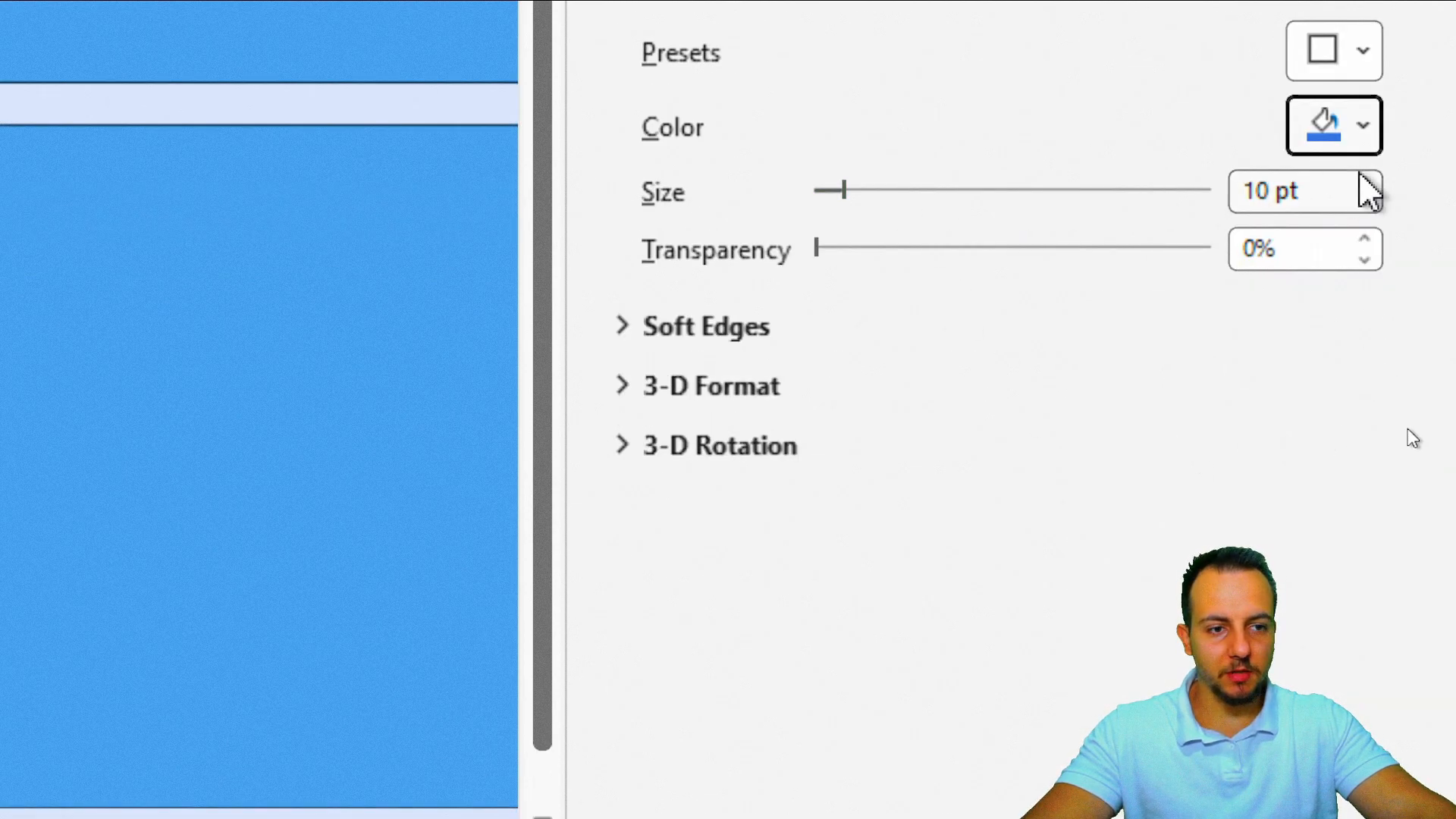
Set the panel's glow size to 15 pt and its transparency to 75%, and close the shape formatting.
click(1364, 182)
drag(816, 248, 1099, 246)
click(1363, 240)
click(1364, 240)
click(1363, 239)
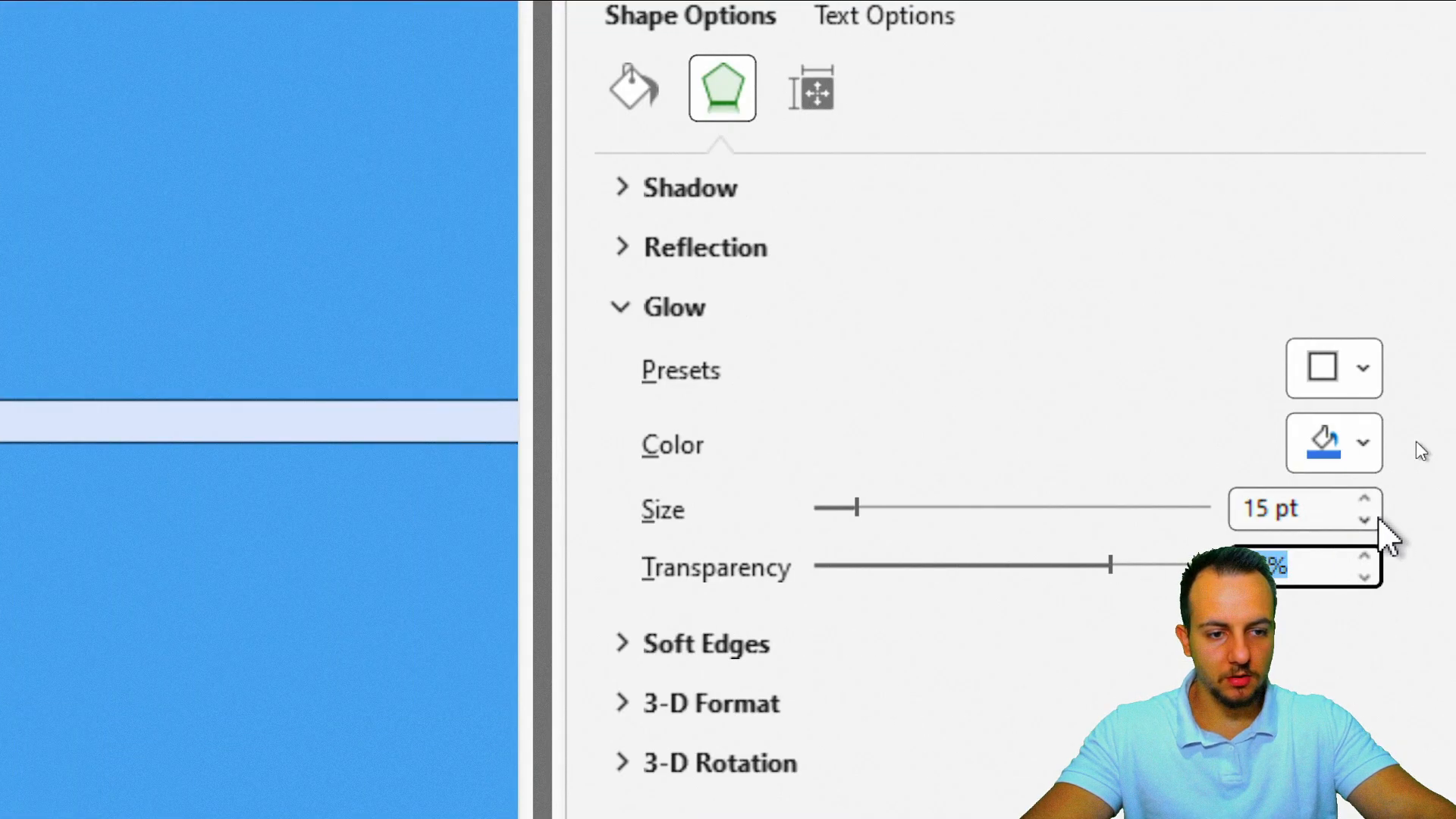
click(1374, 522)
click(1374, 521)
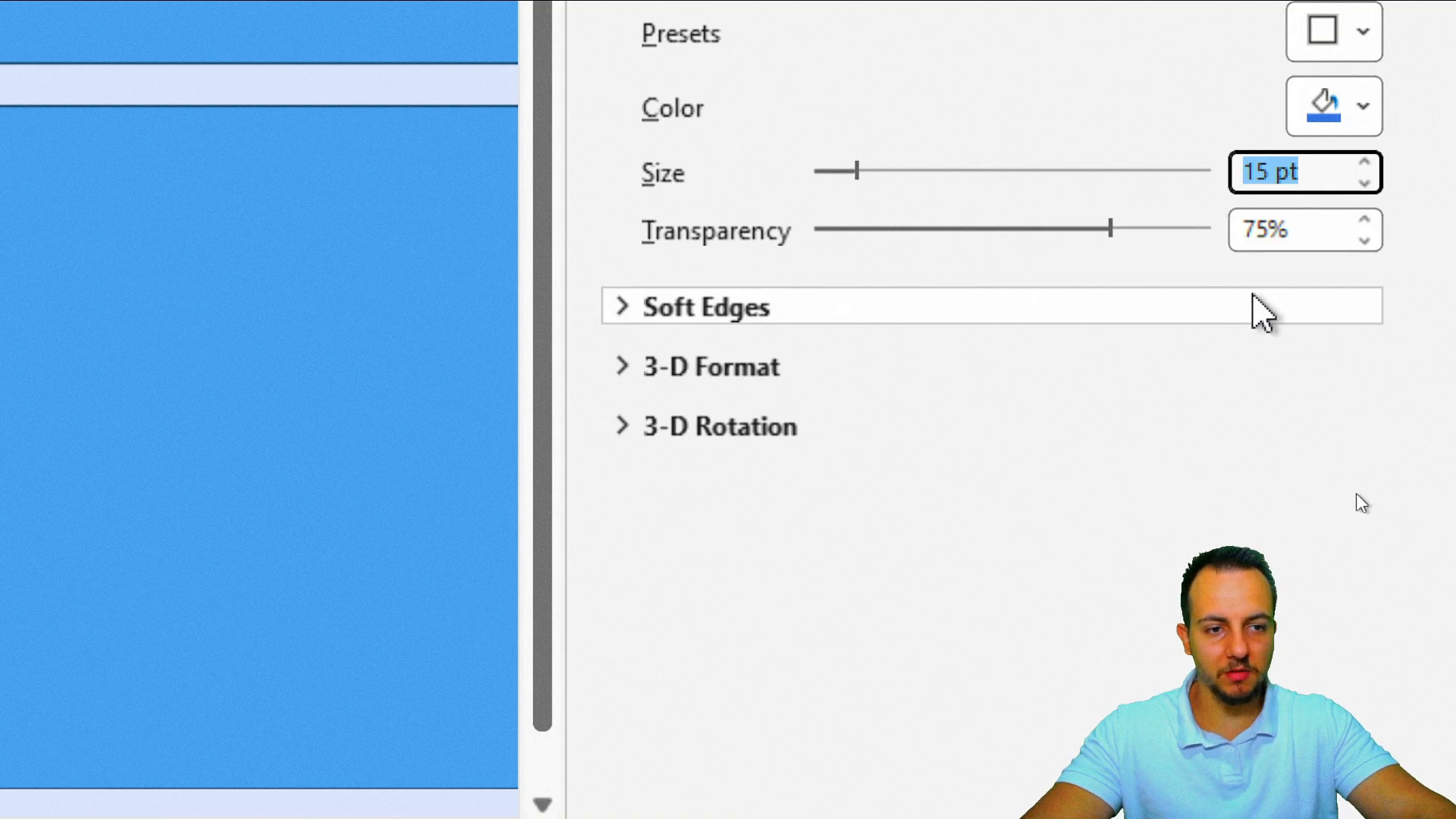
click(1404, 111)
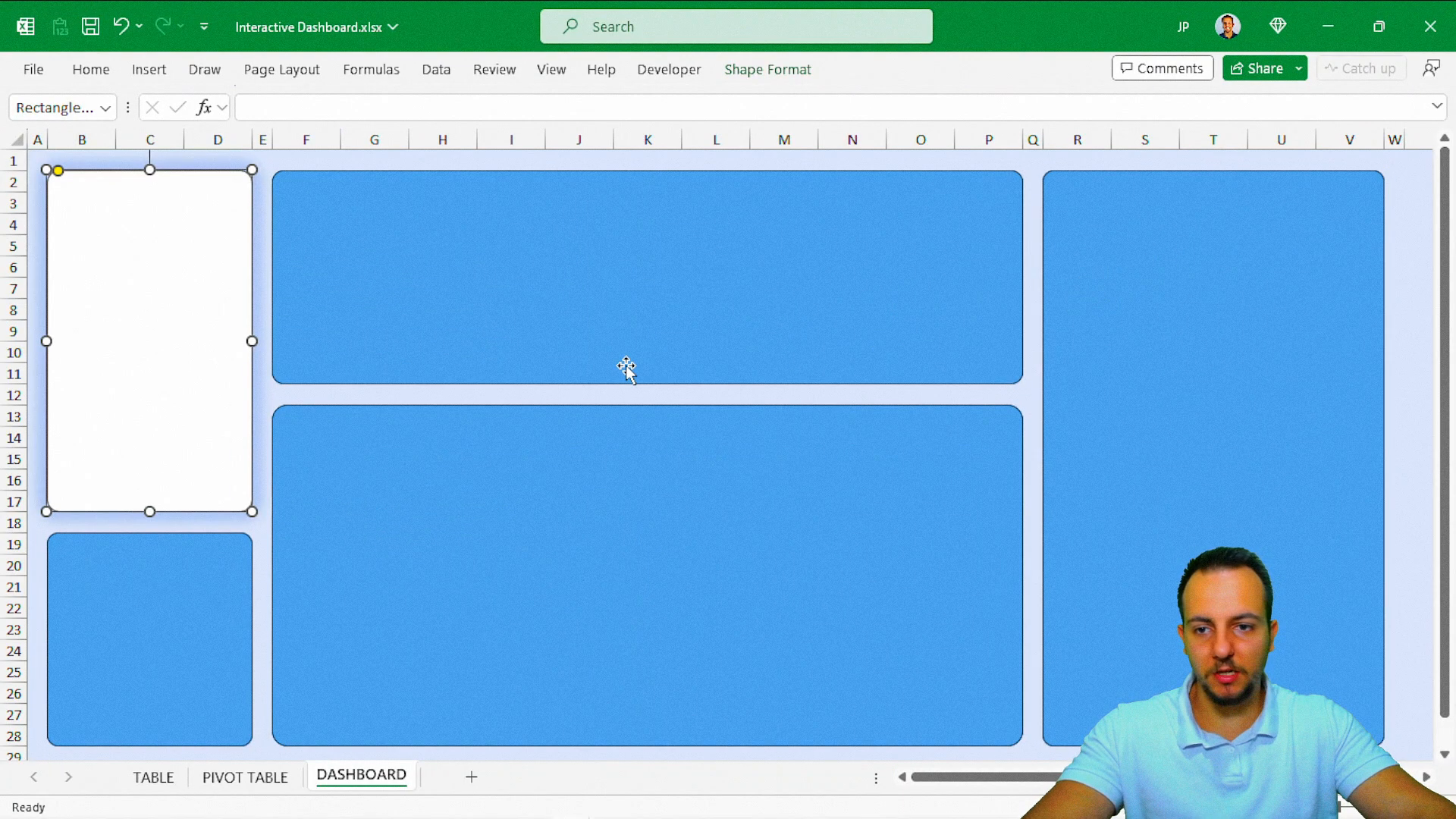
key(Escape)
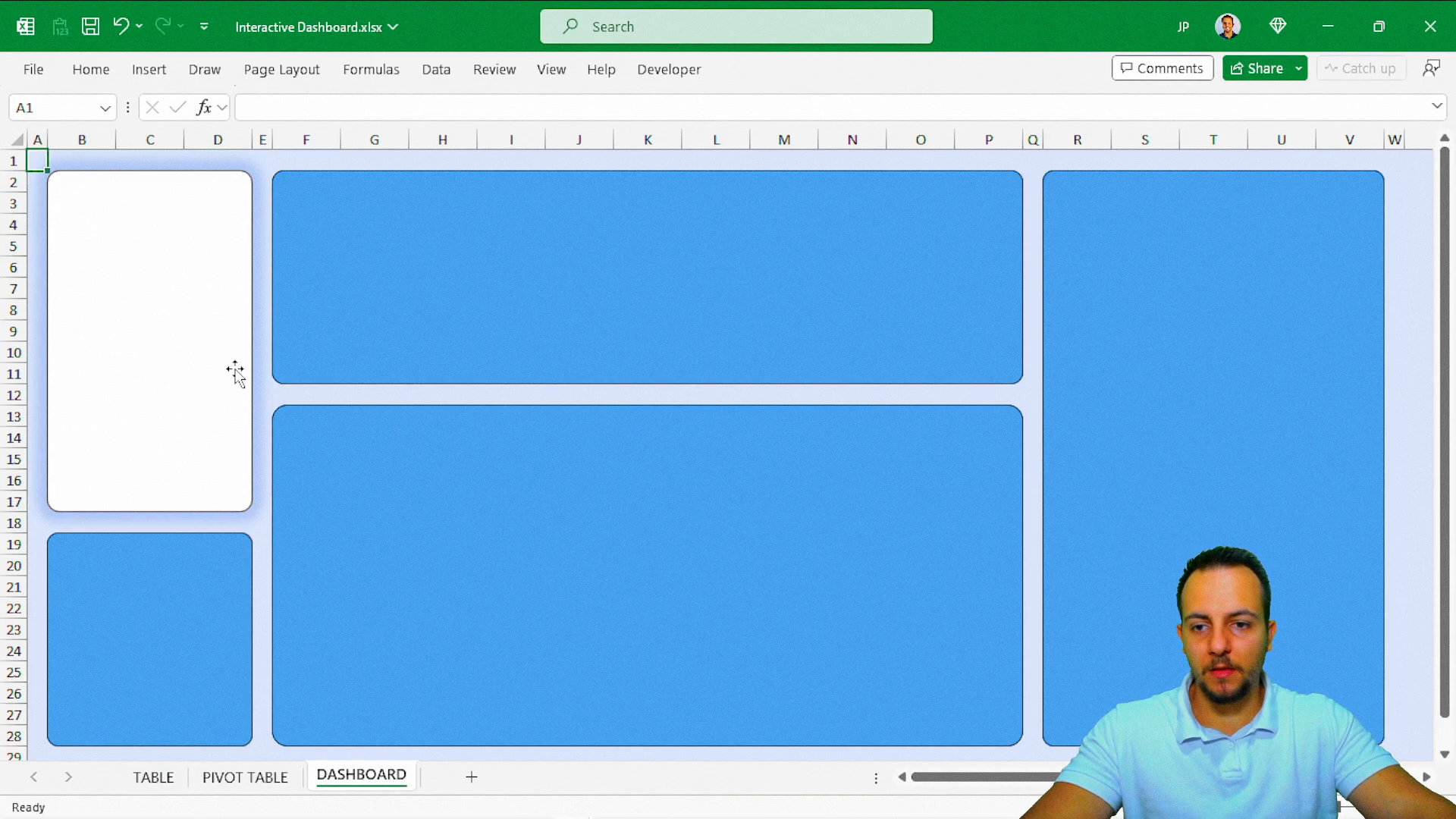
click(372, 345)
click(139, 627)
click(416, 554)
click(1067, 434)
Copy the white panel's formatting to the other four dashboard panels with Format Painter.
click(204, 300)
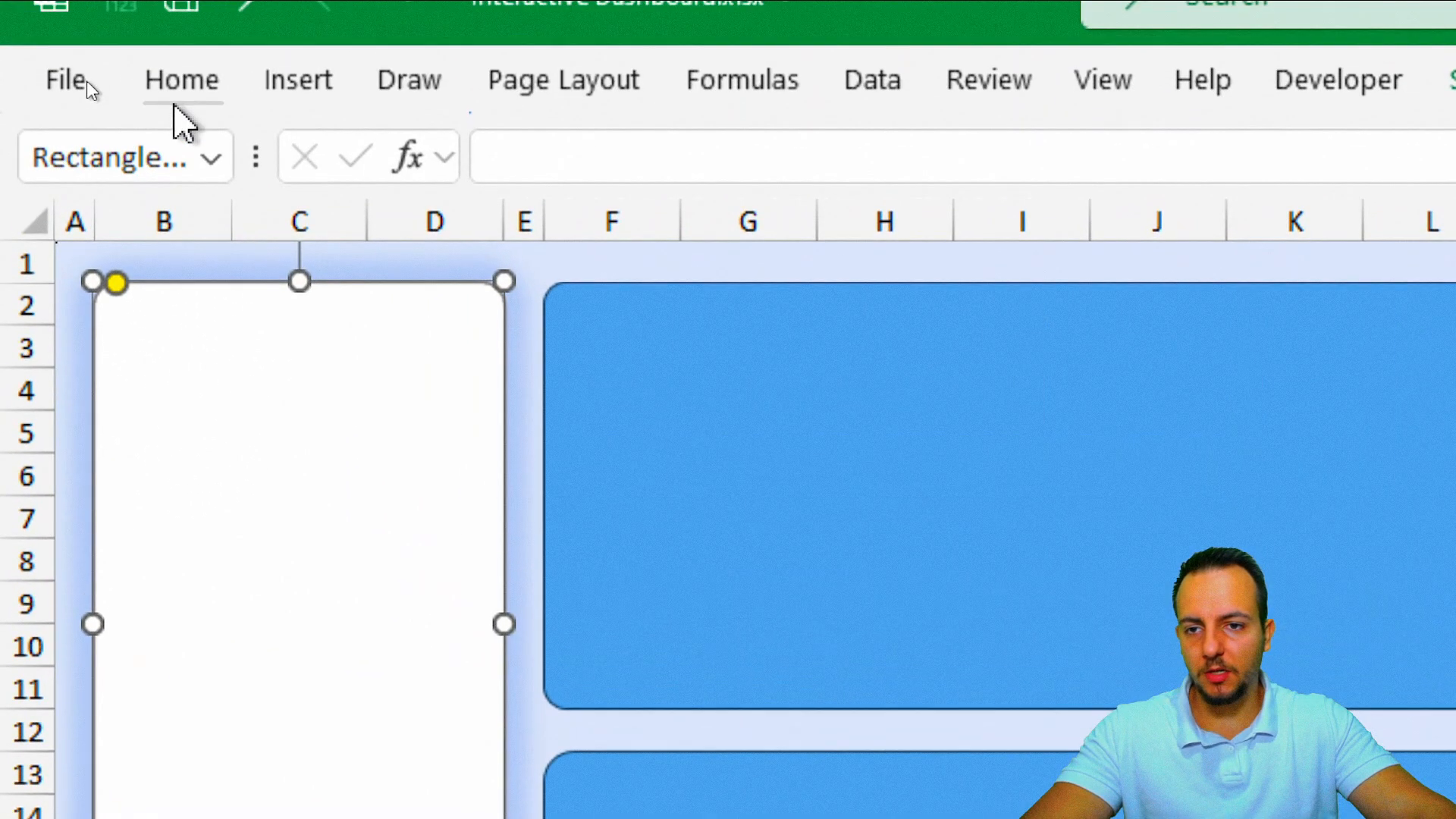
click(178, 98)
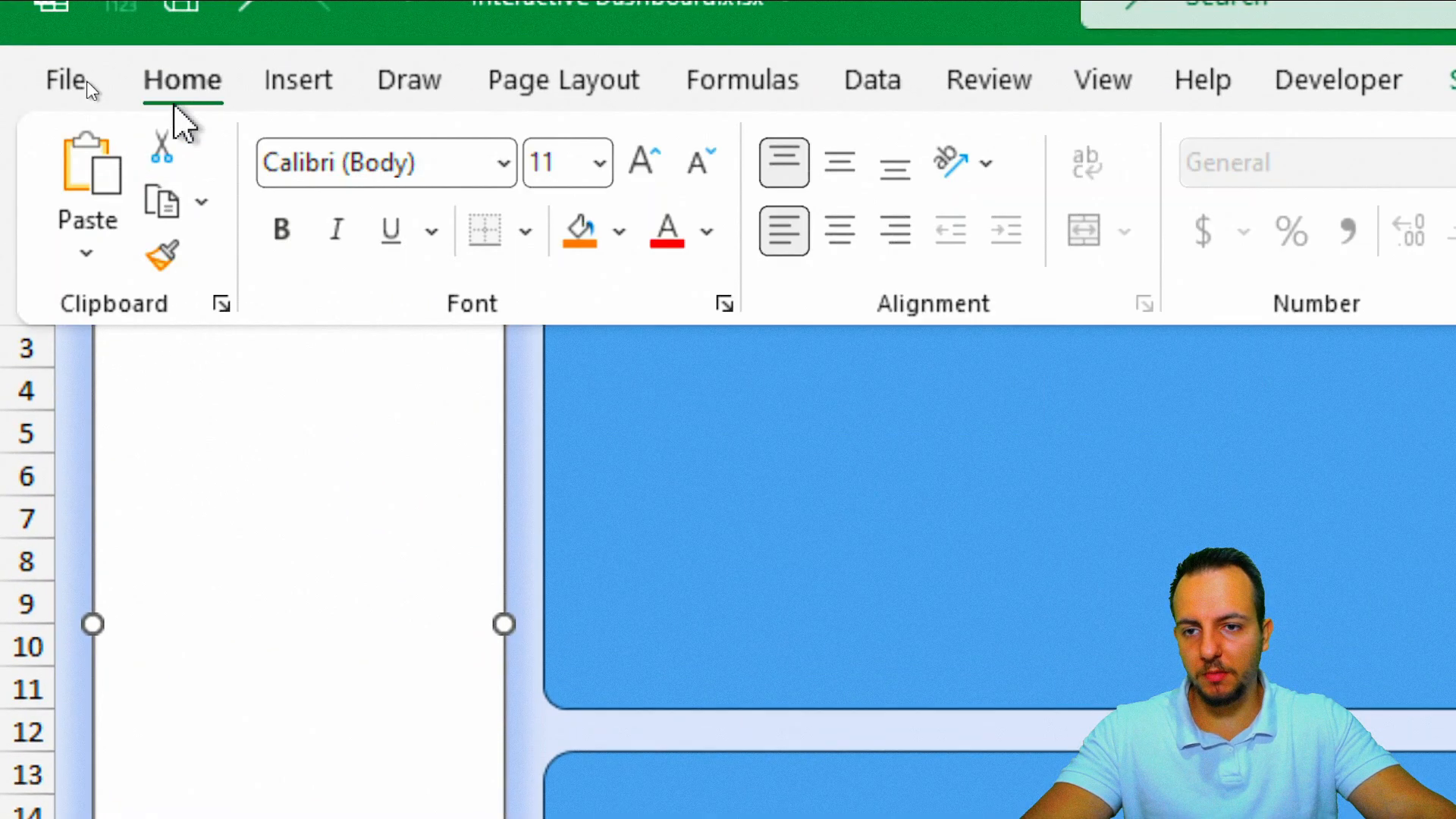
click(165, 260)
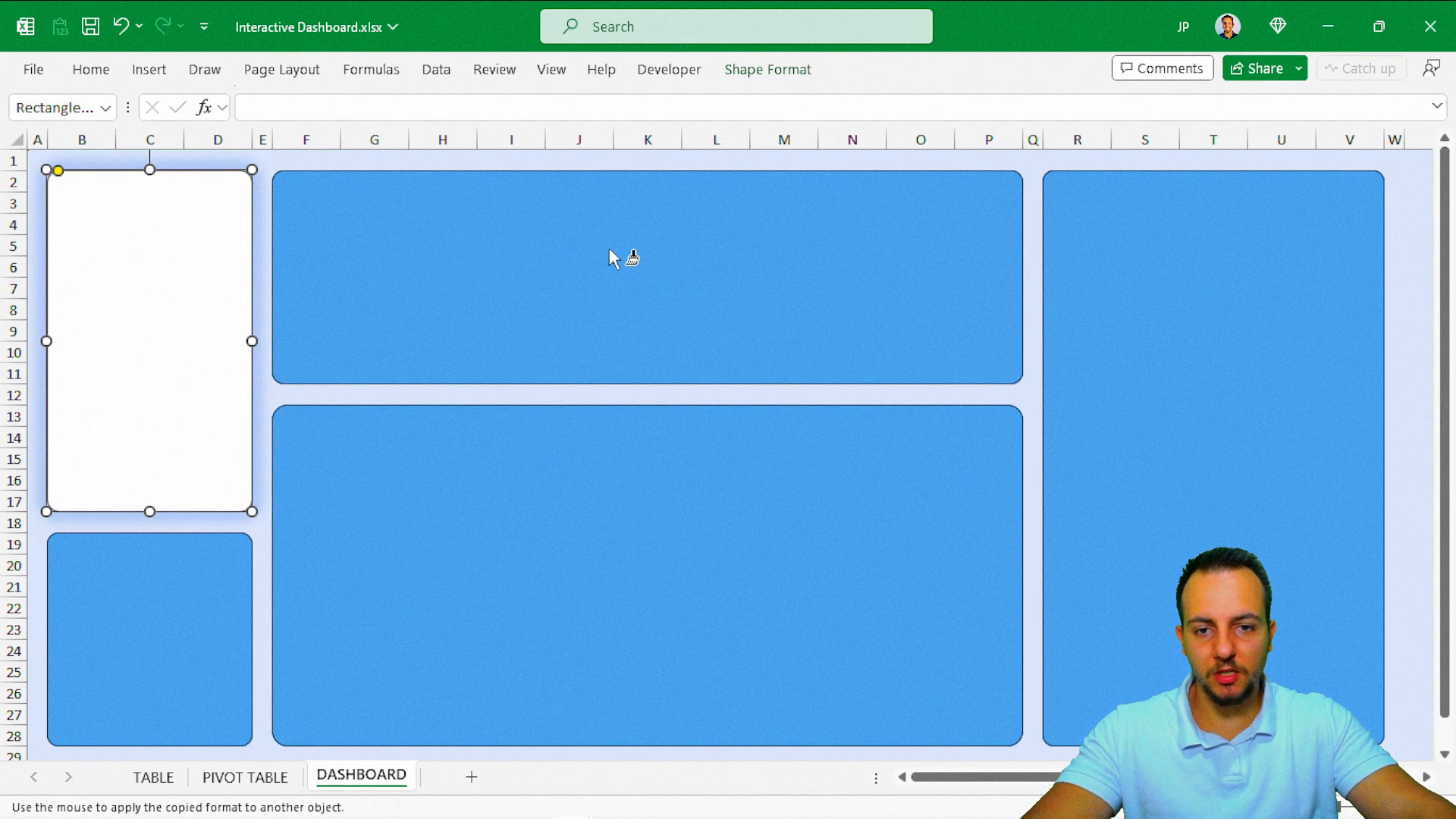
click(626, 255)
click(1051, 248)
click(709, 507)
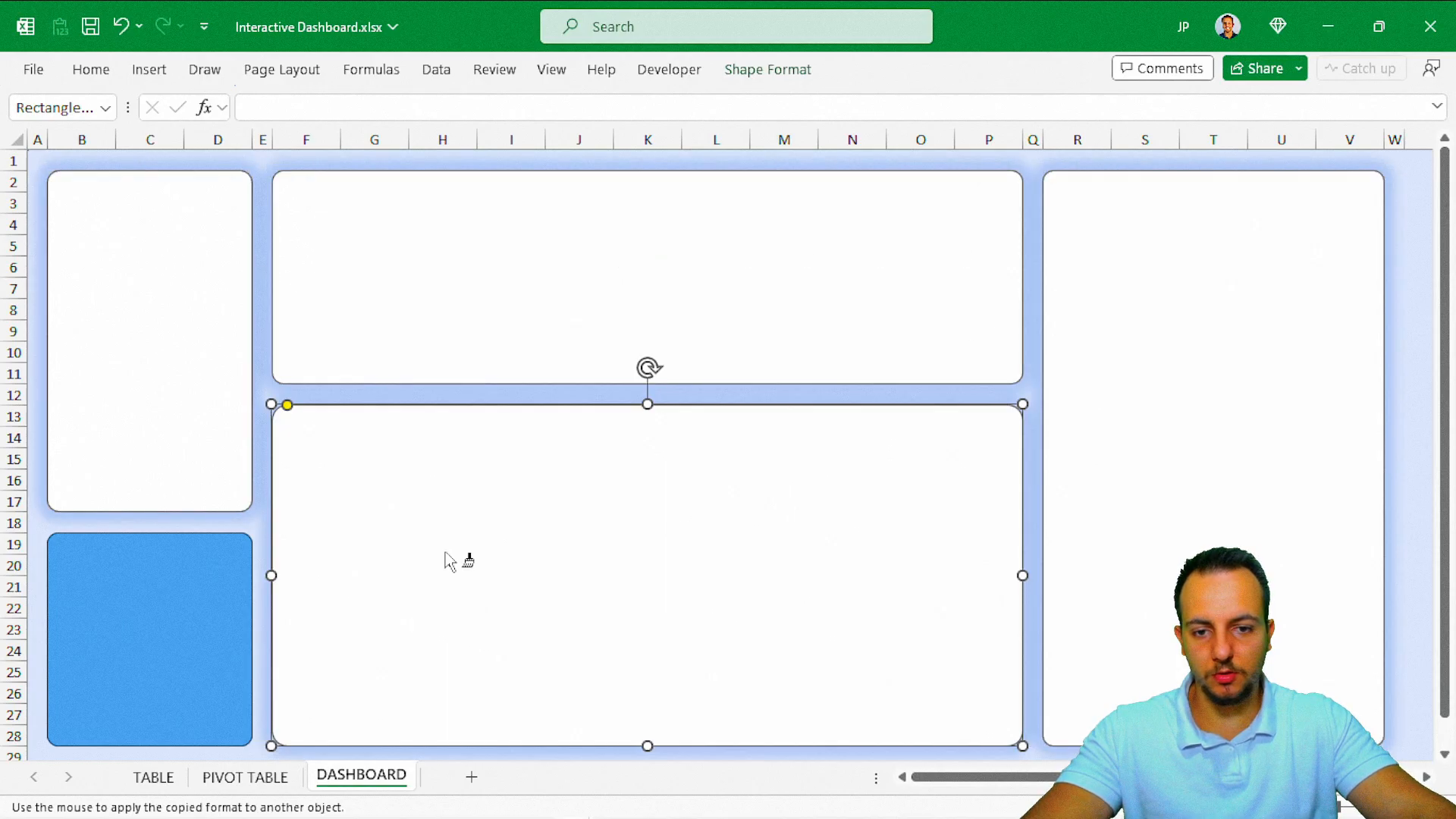
click(202, 615)
key(Escape)
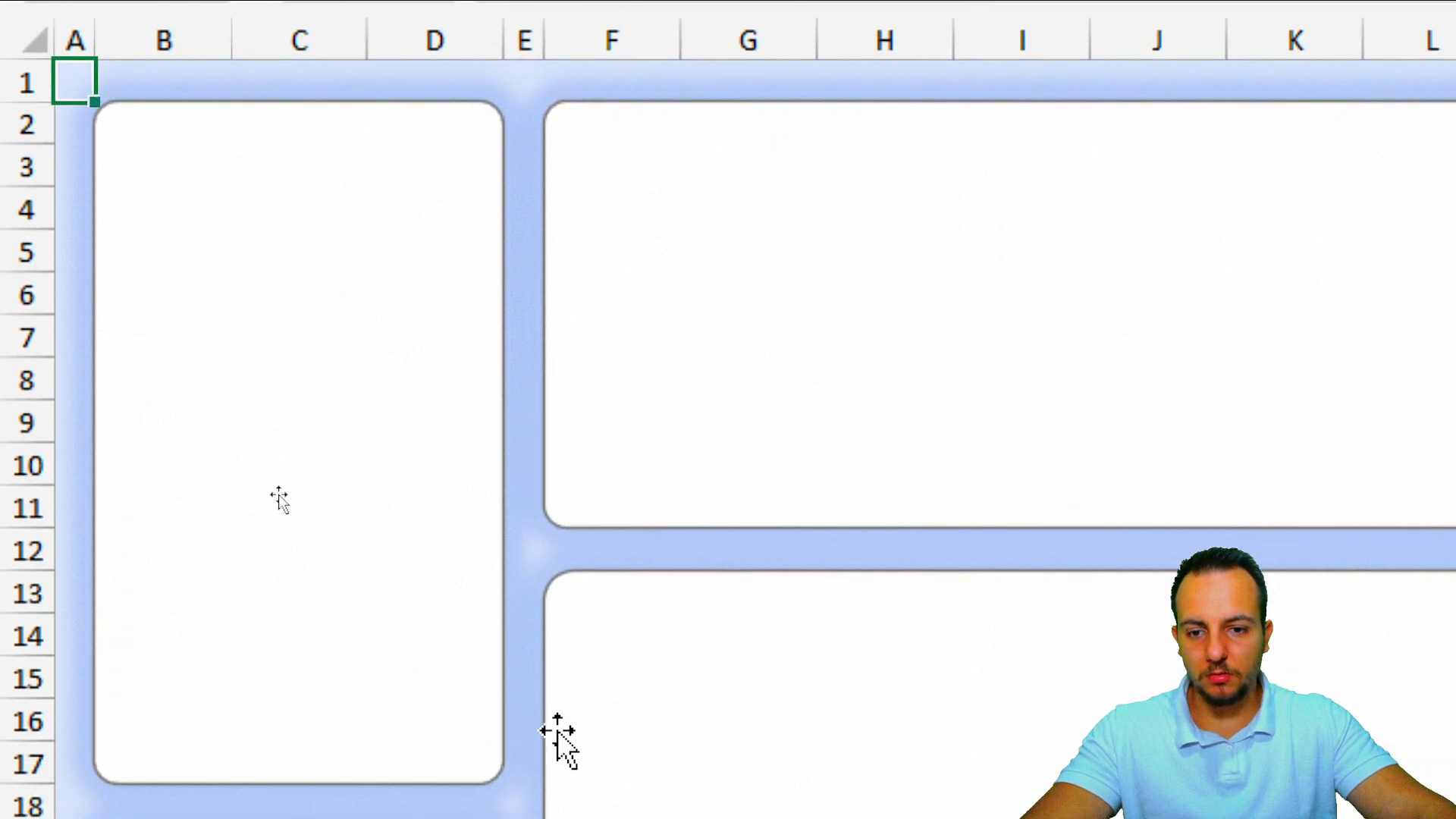
Reduce the glow size of the panel over B2:D17 by 5 pt and close the shape formatting.
click(384, 490)
right_click(384, 308)
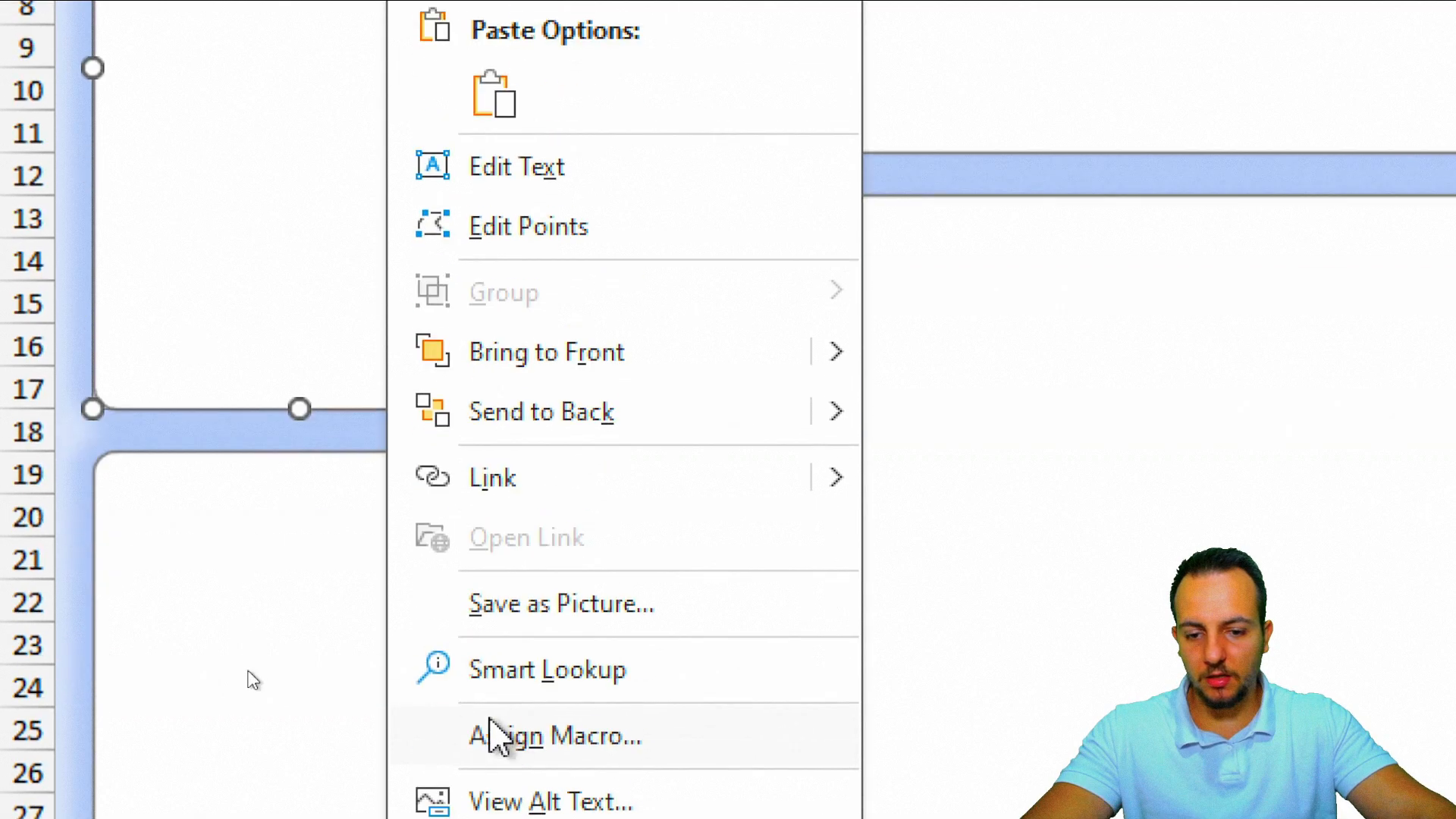
click(578, 709)
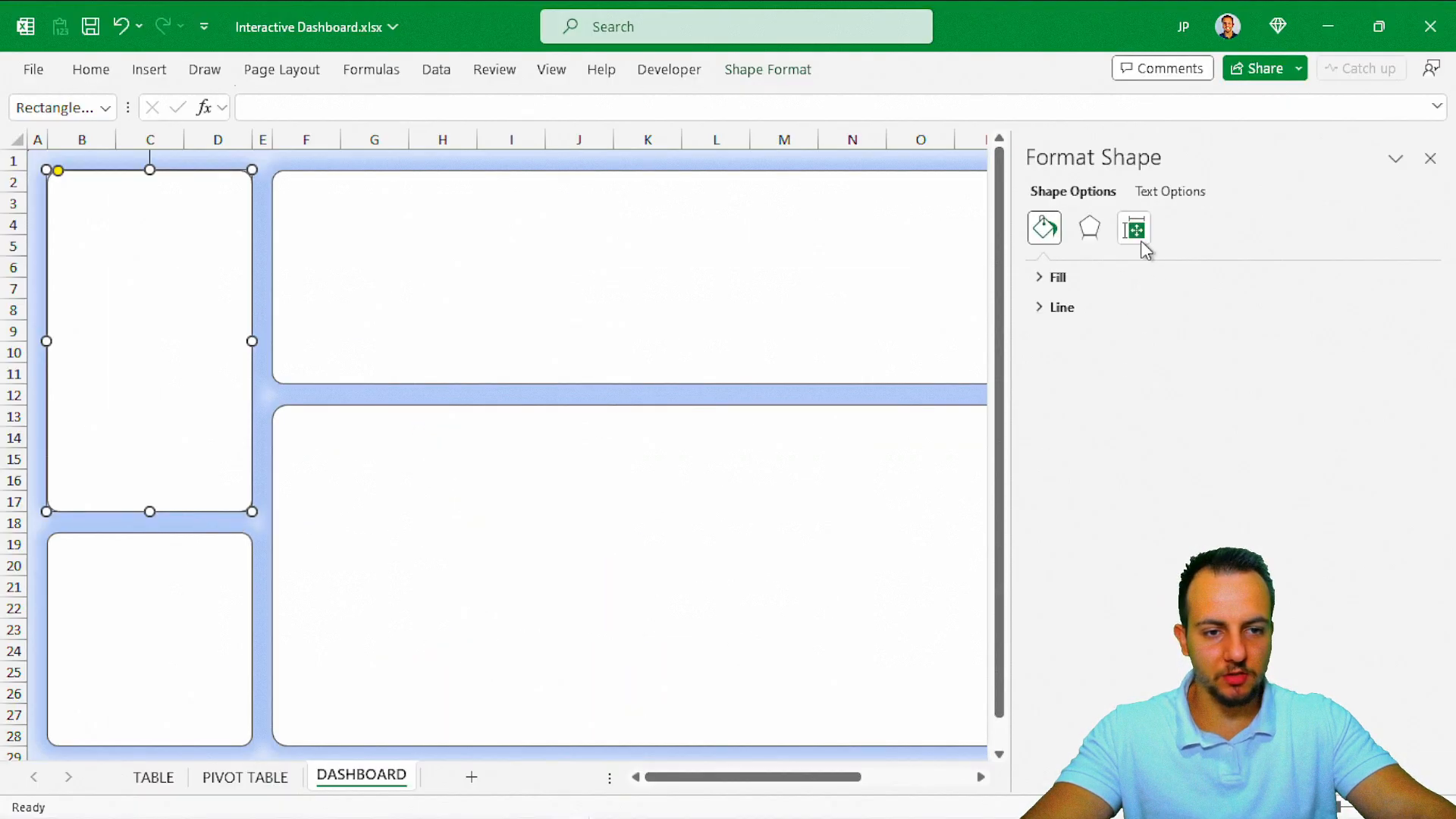
click(1089, 227)
click(1258, 337)
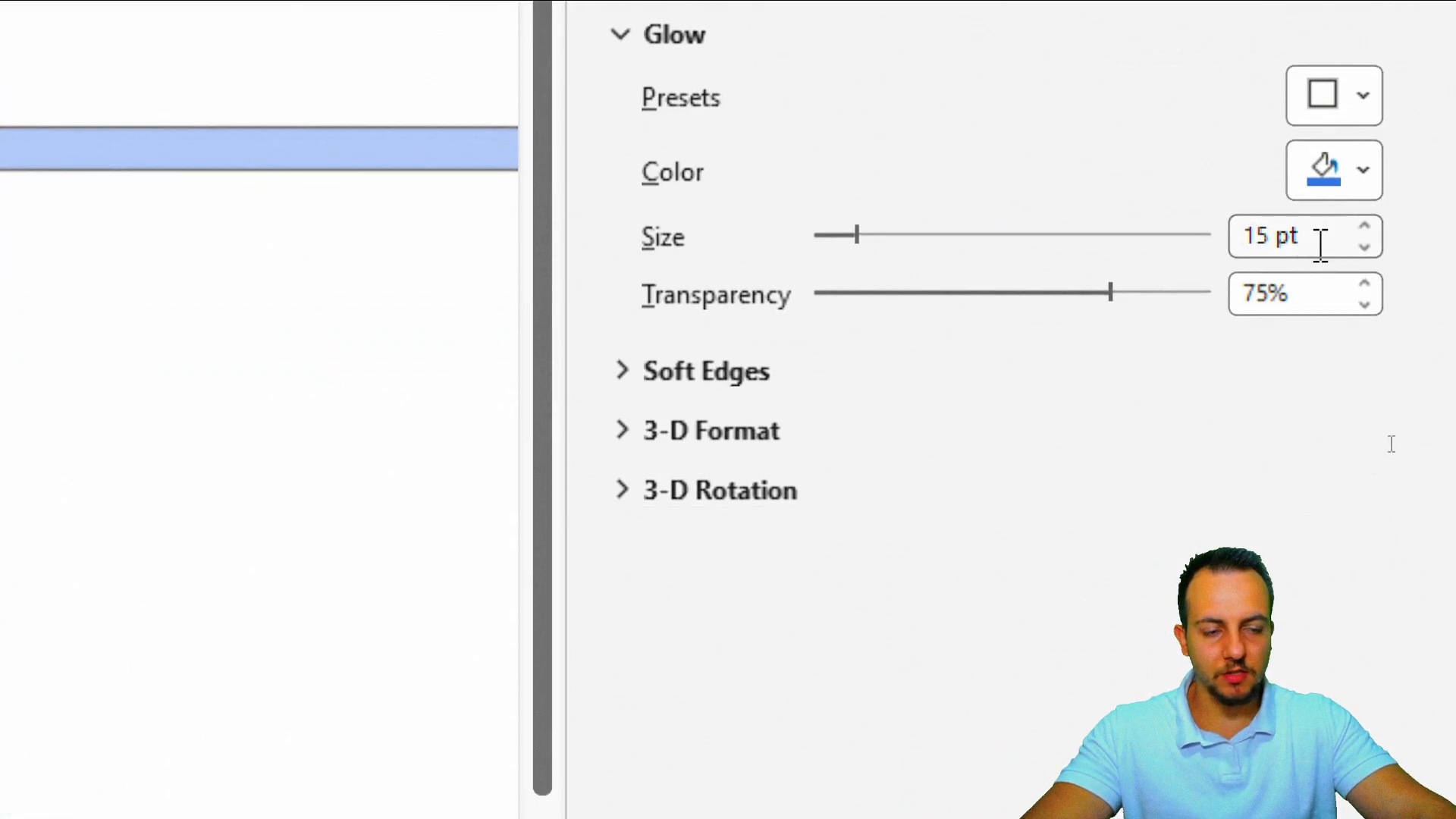
click(1365, 247)
click(1365, 247)
click(1364, 246)
click(1364, 246)
click(1364, 246)
click(1404, 125)
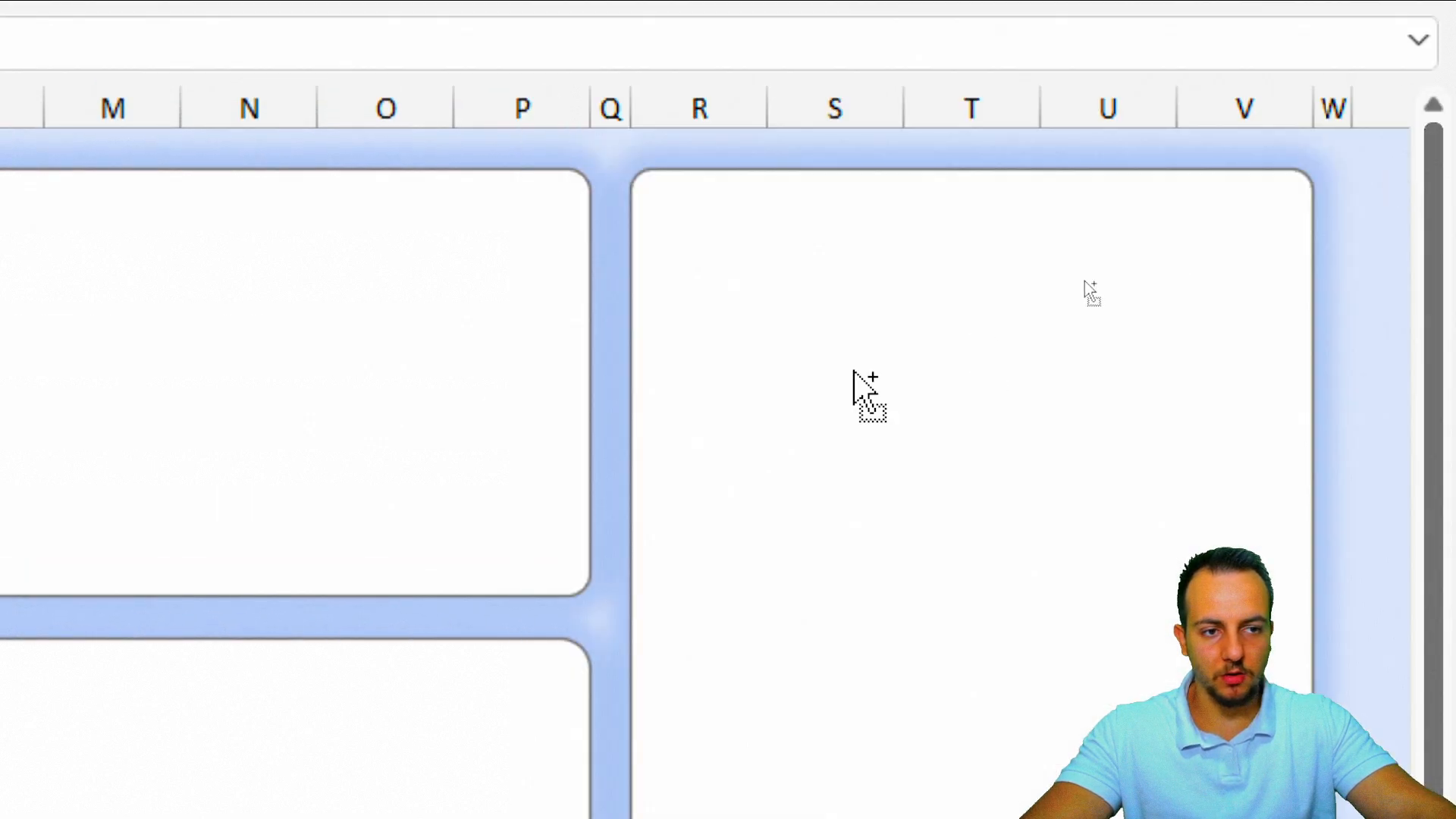
Apply the panel's reduced glow to the other four panels with Format Painter, and save the workbook.
click(105, 76)
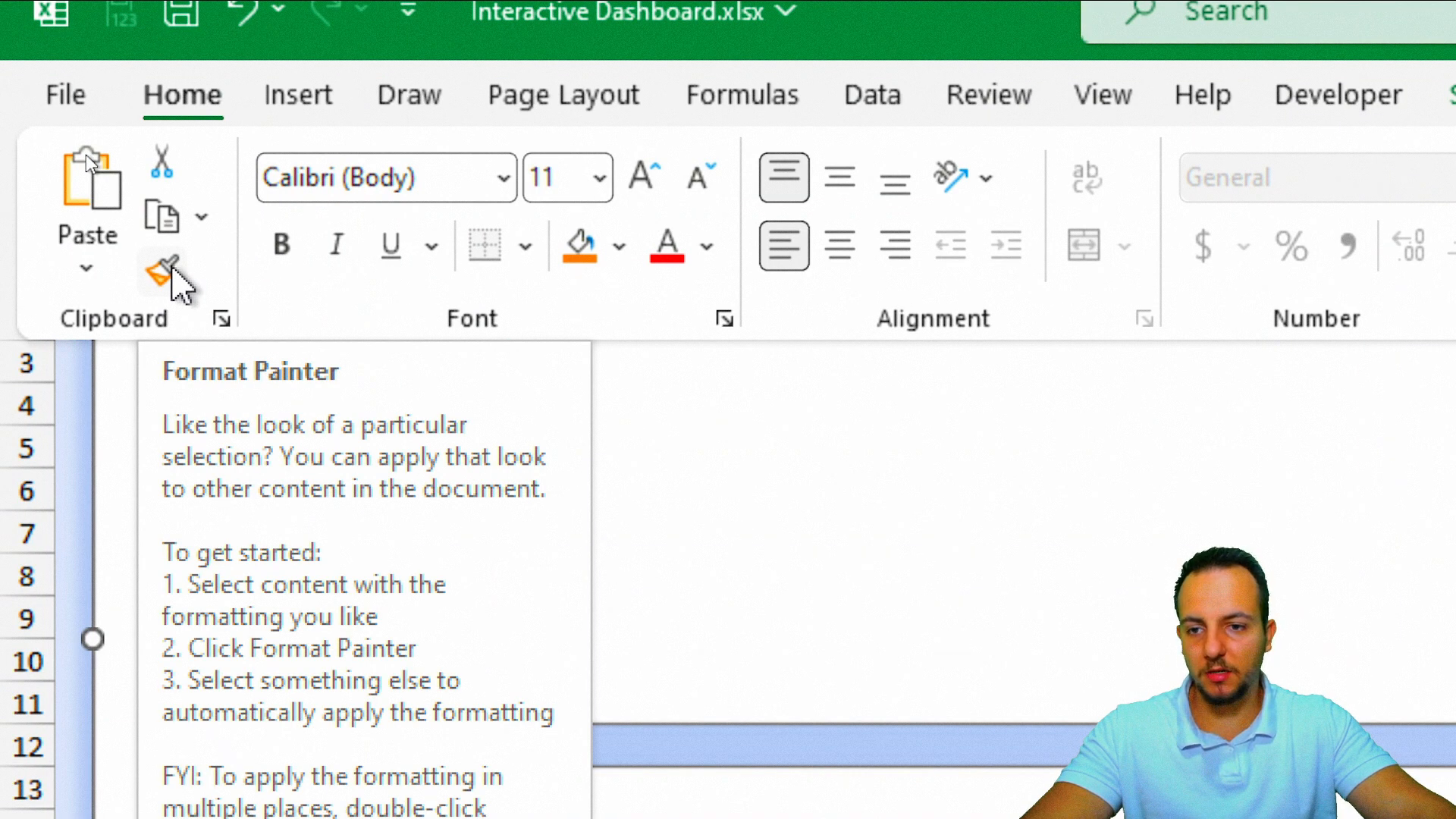
double_click(173, 268)
click(423, 282)
click(160, 614)
click(530, 538)
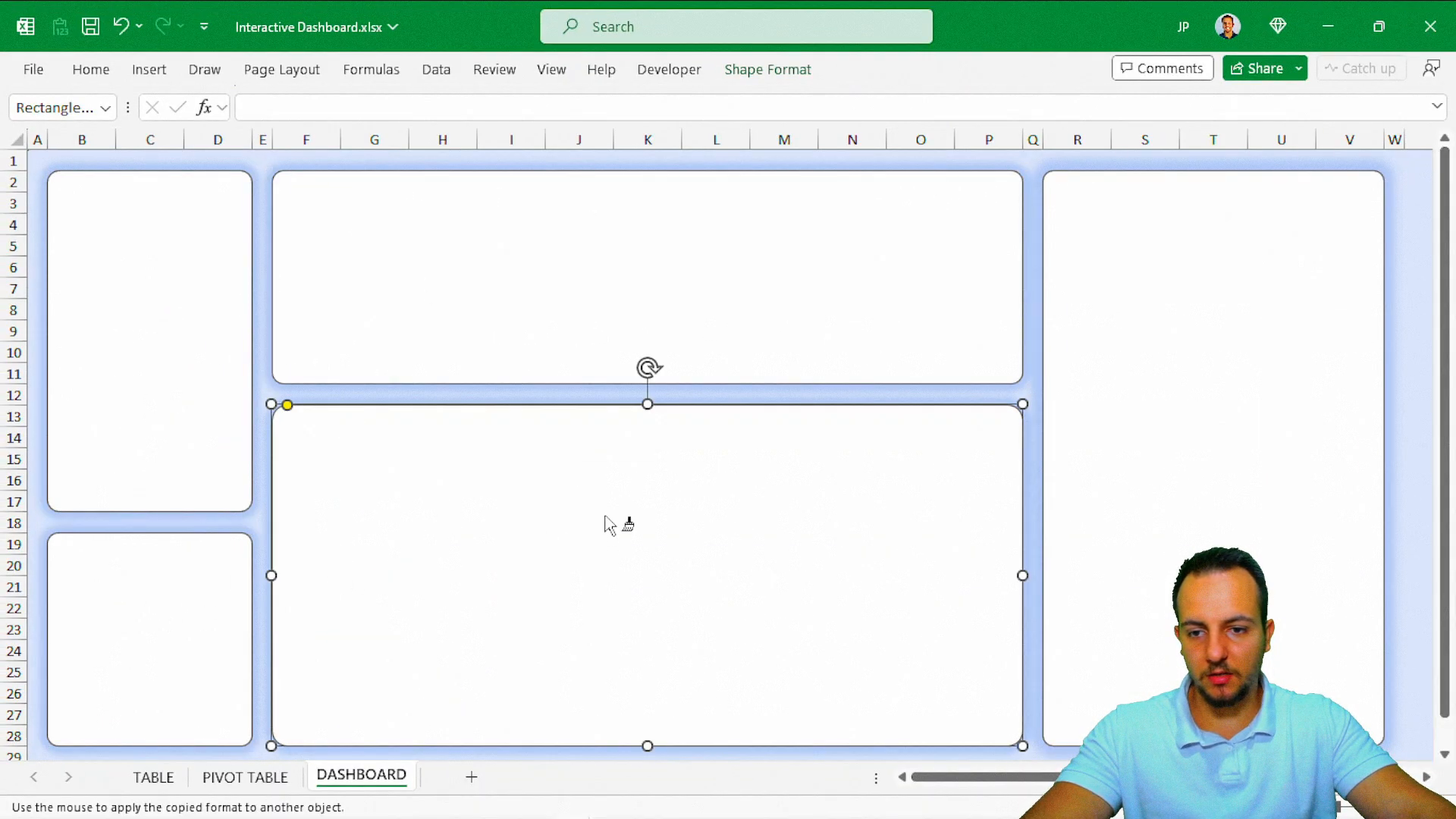
click(1088, 416)
key(Escape)
key(Escape)
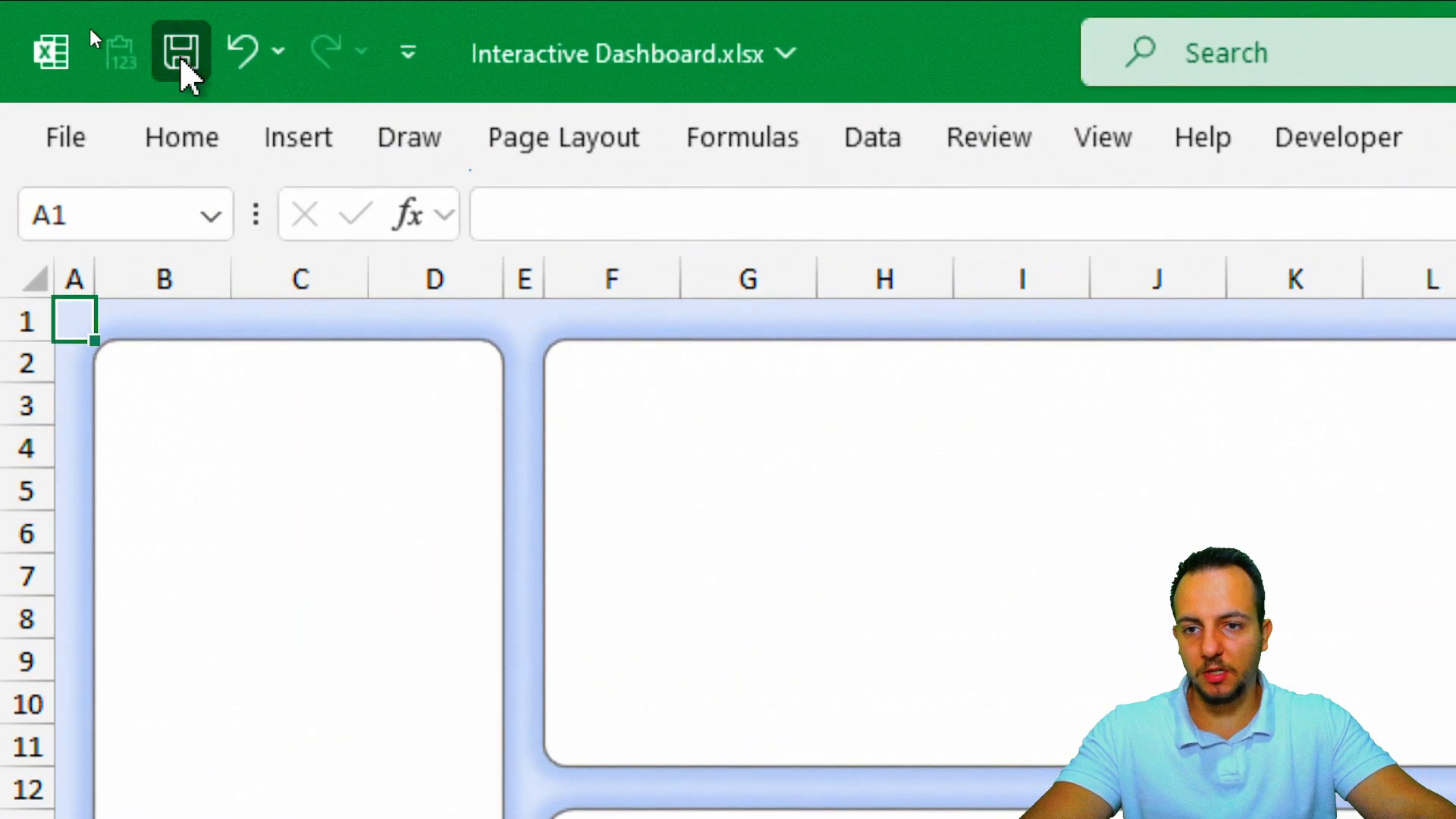
click(90, 27)
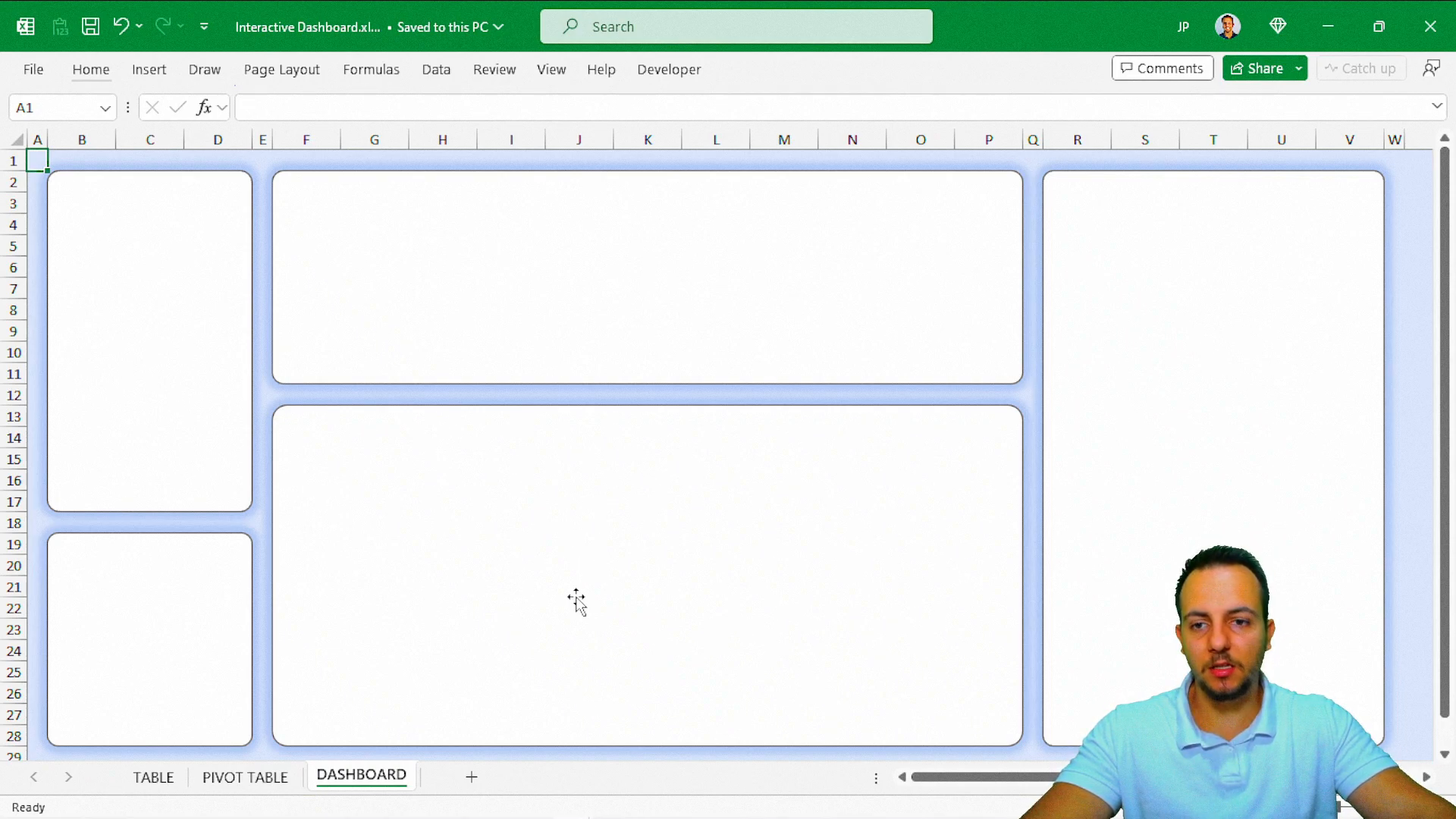
Cut the month slicer from the PIVOT TABLE sheet and paste it at cell A1 of the DASHBOARD sheet.
click(245, 777)
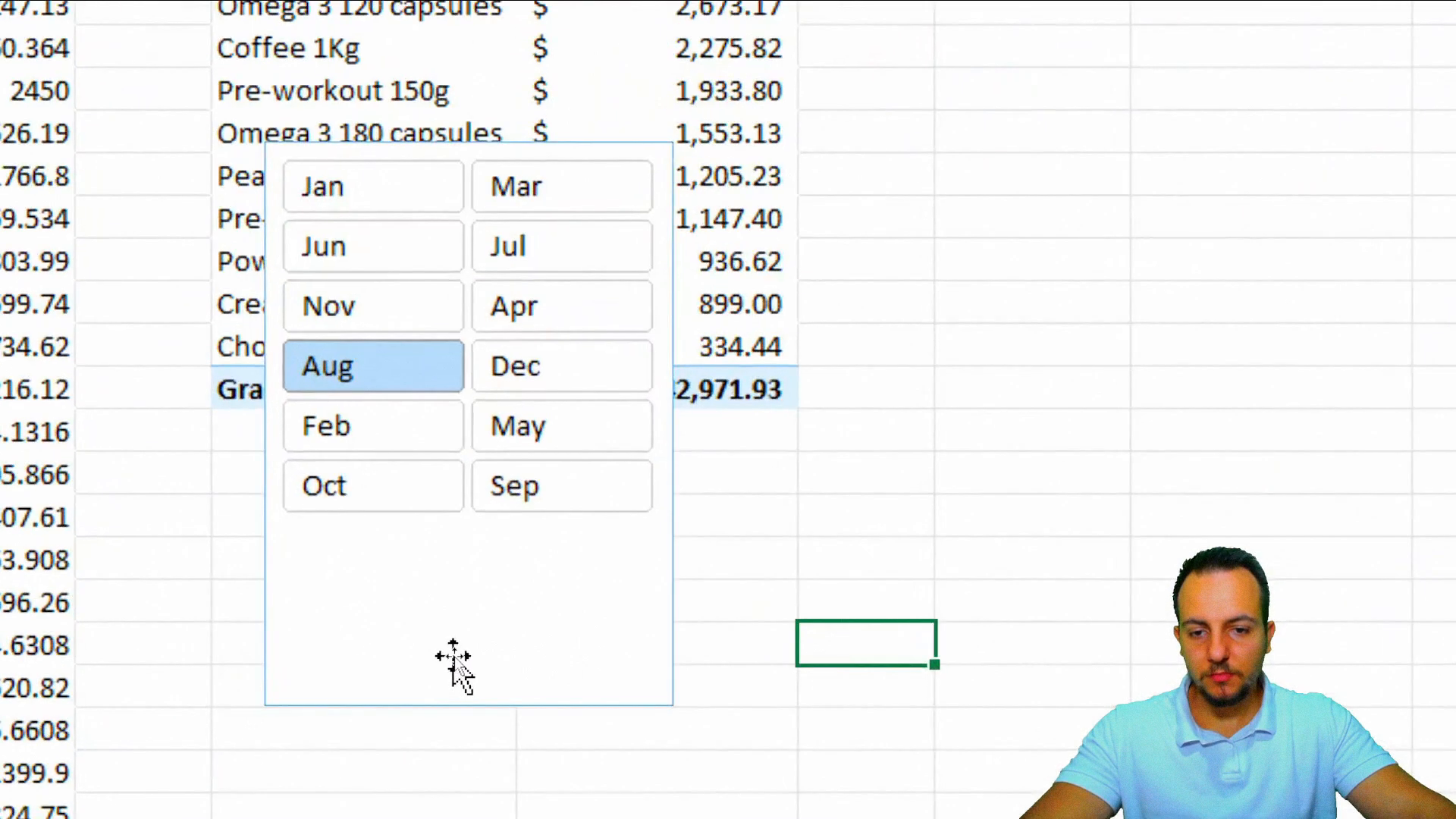
click(453, 657)
right_click(453, 656)
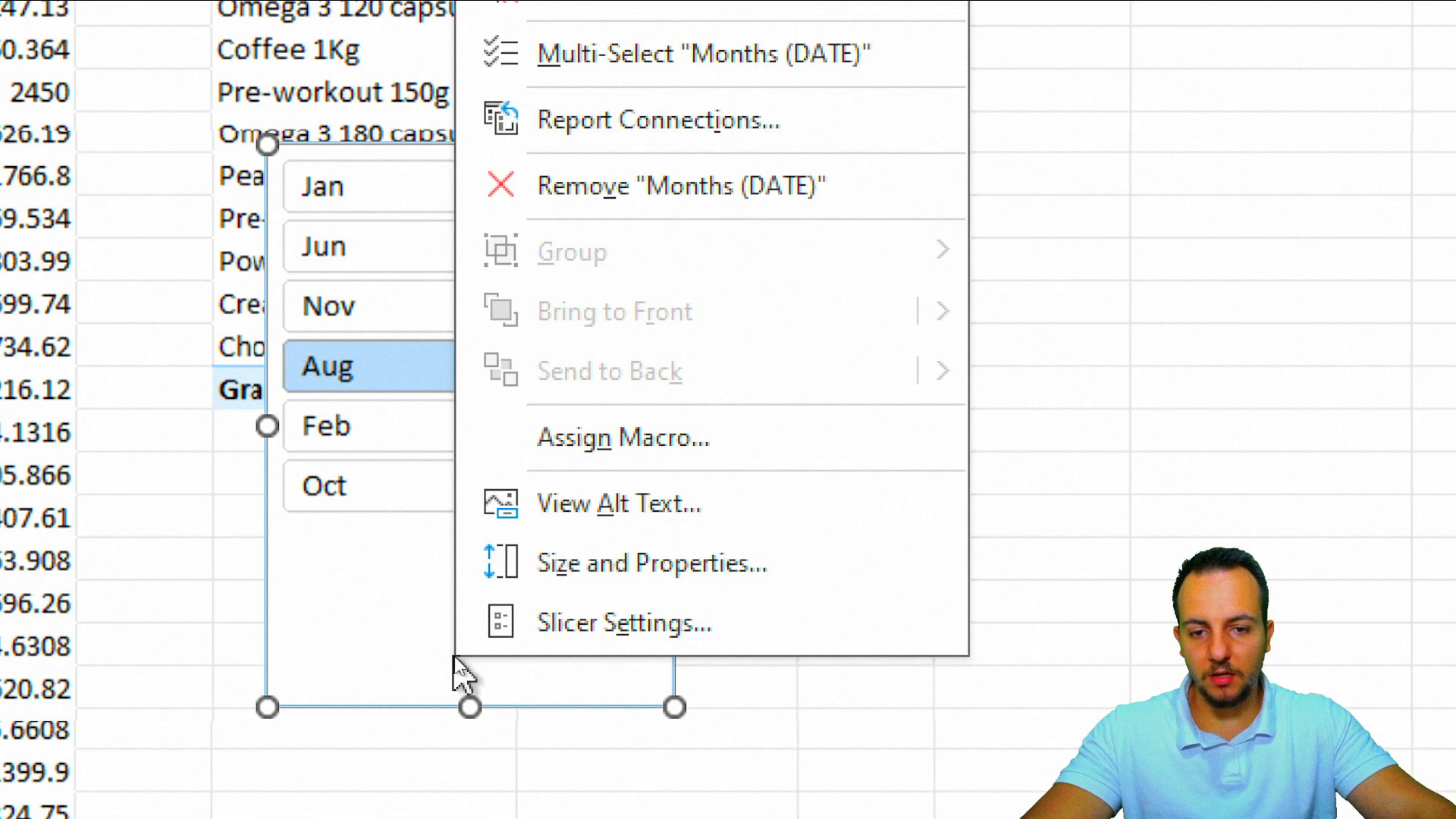
click(655, 105)
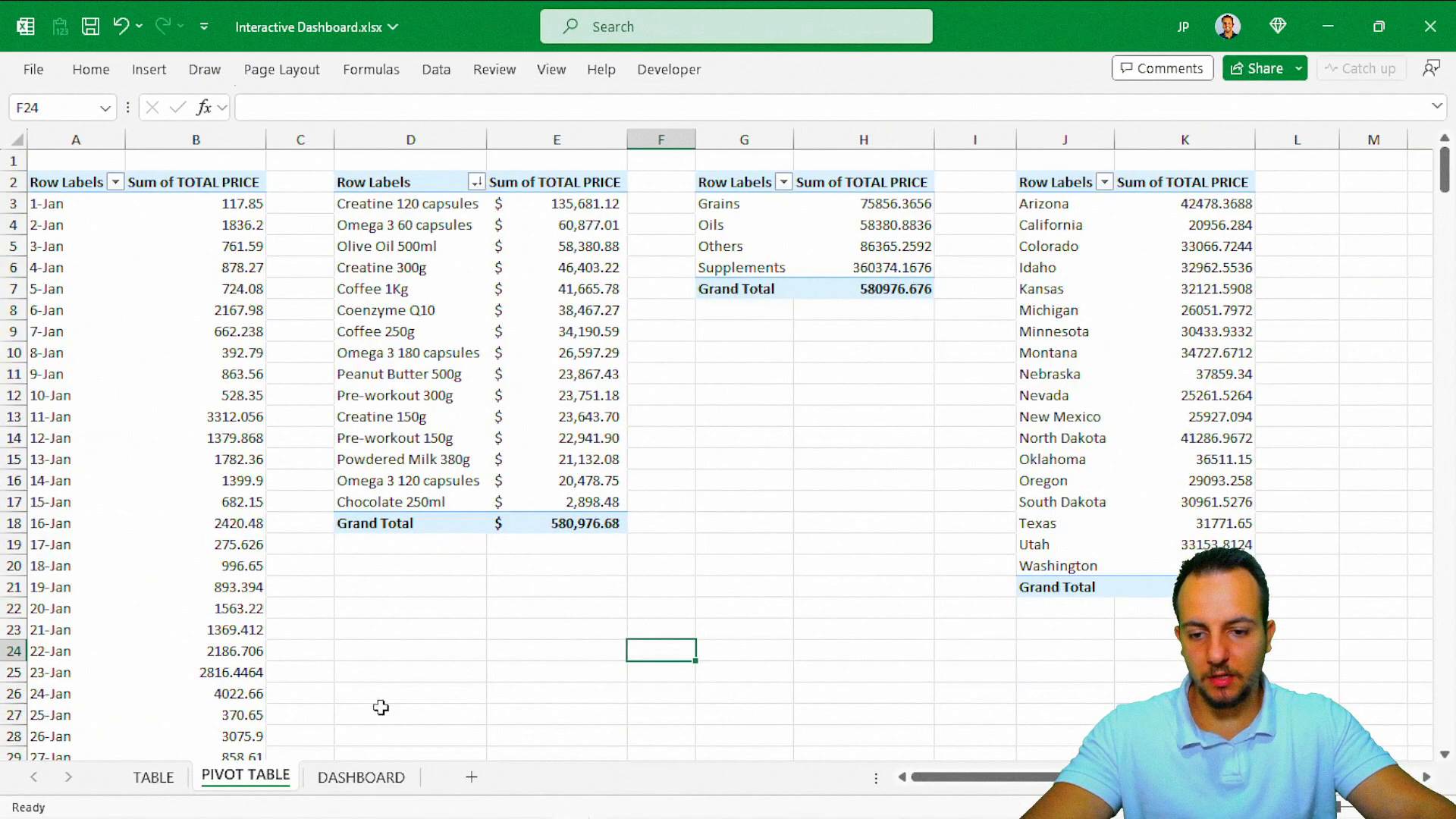
click(369, 779)
click(58, 151)
click(67, 171)
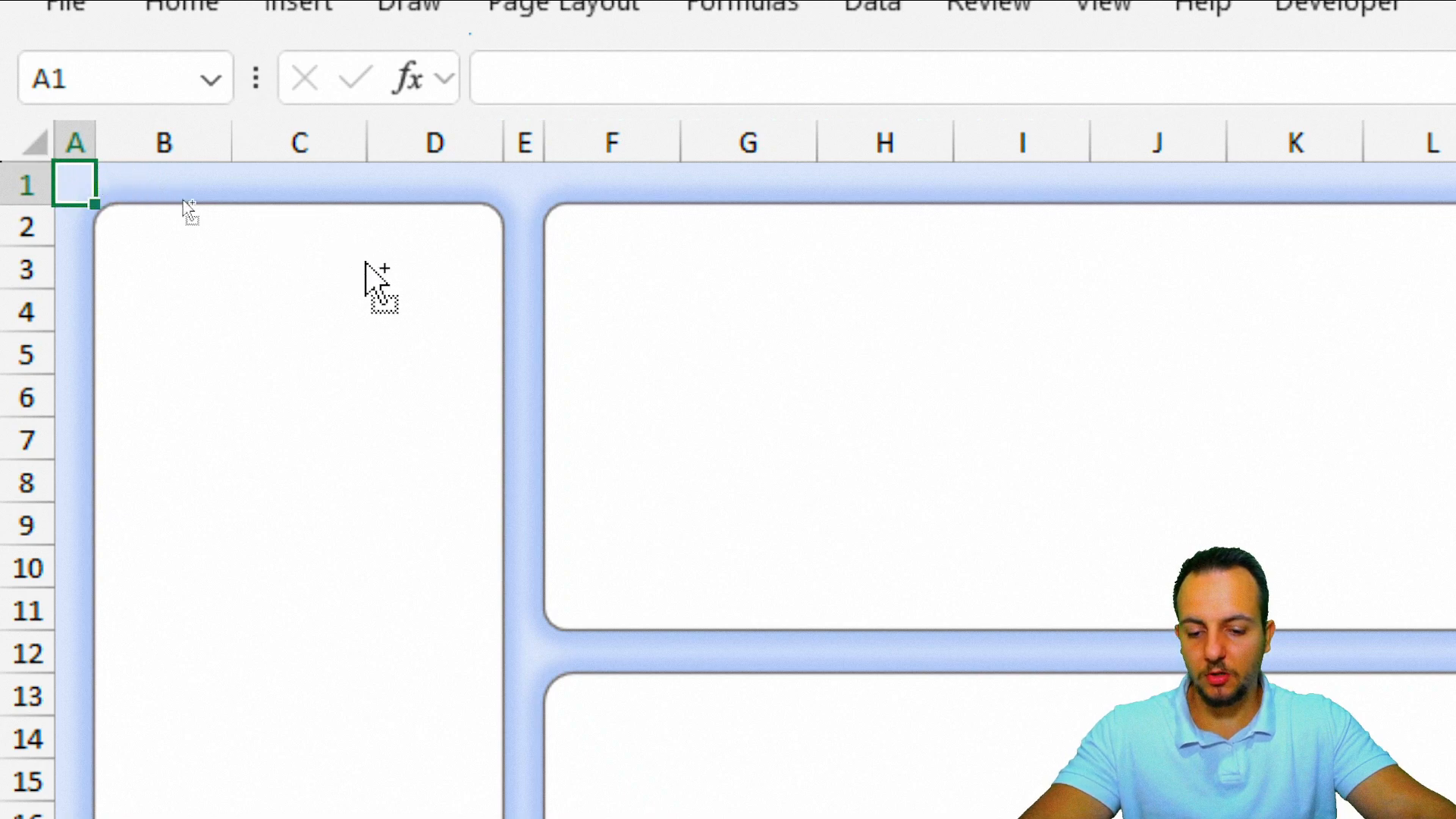
key(ctrl+v)
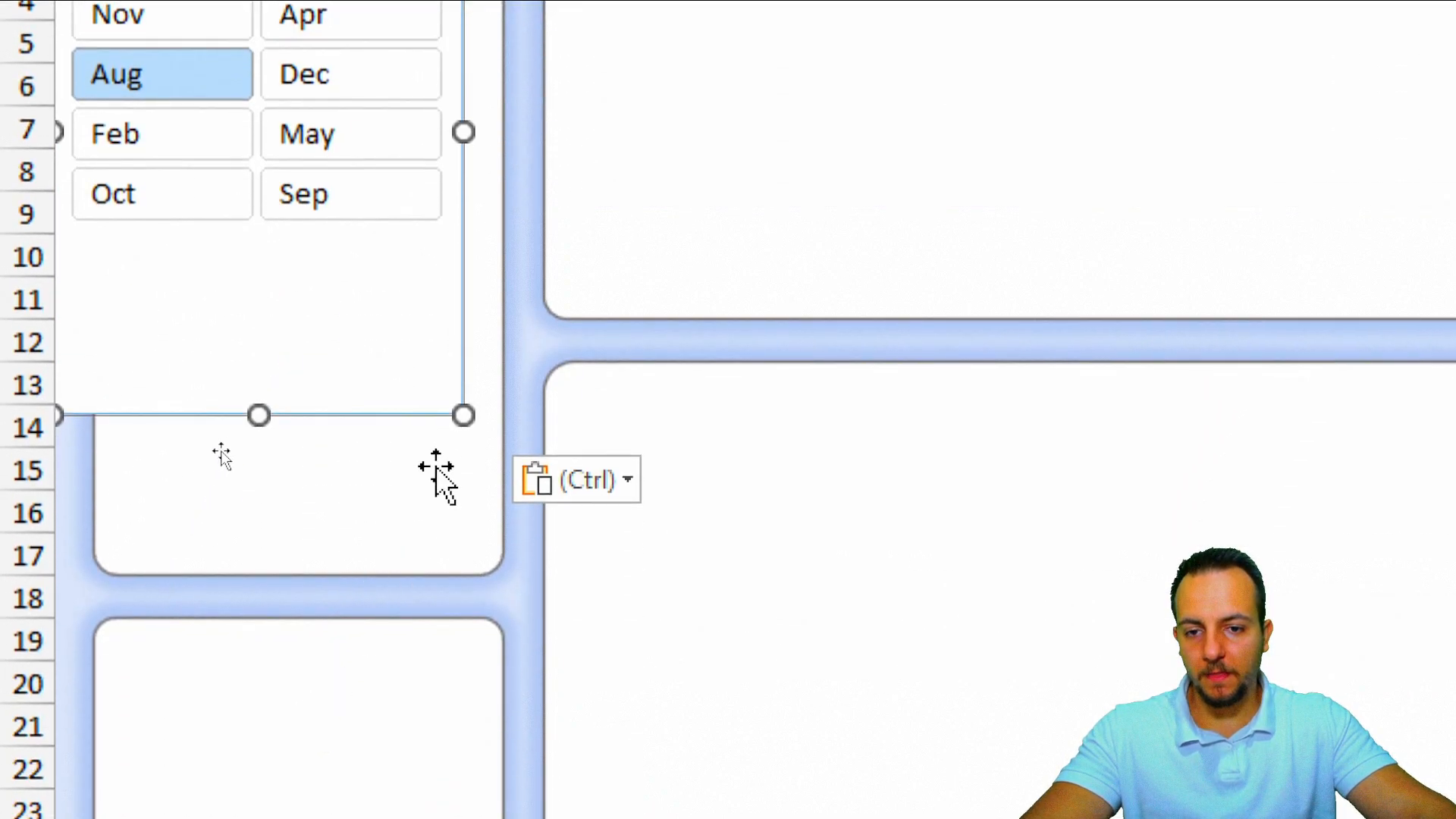
Resize the month slicer to about 2.44" high by 1.94" wide and fit it inside the B2:D17 panel from row 6 down.
drag(469, 408, 489, 565)
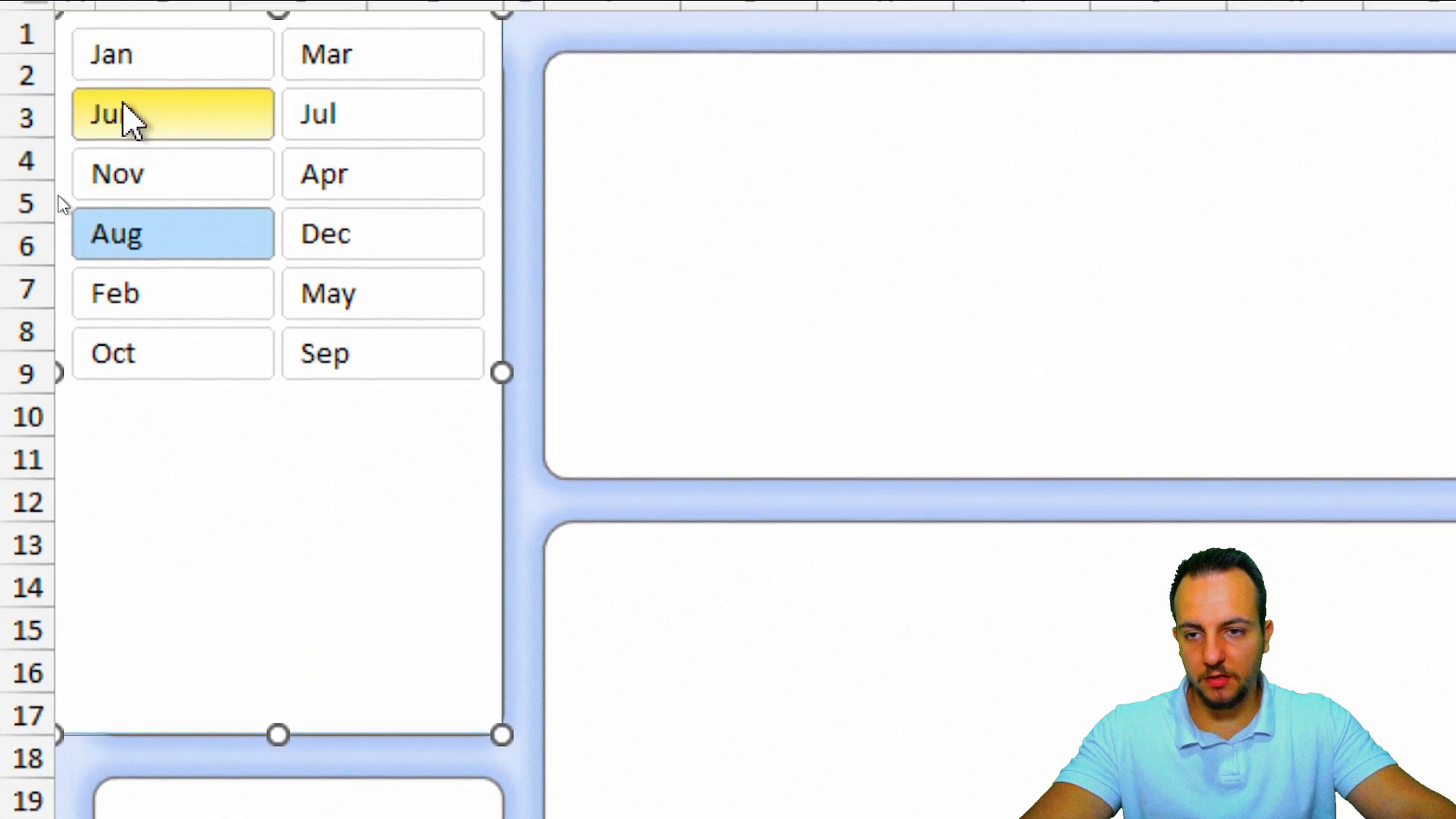
drag(59, 14, 214, 521)
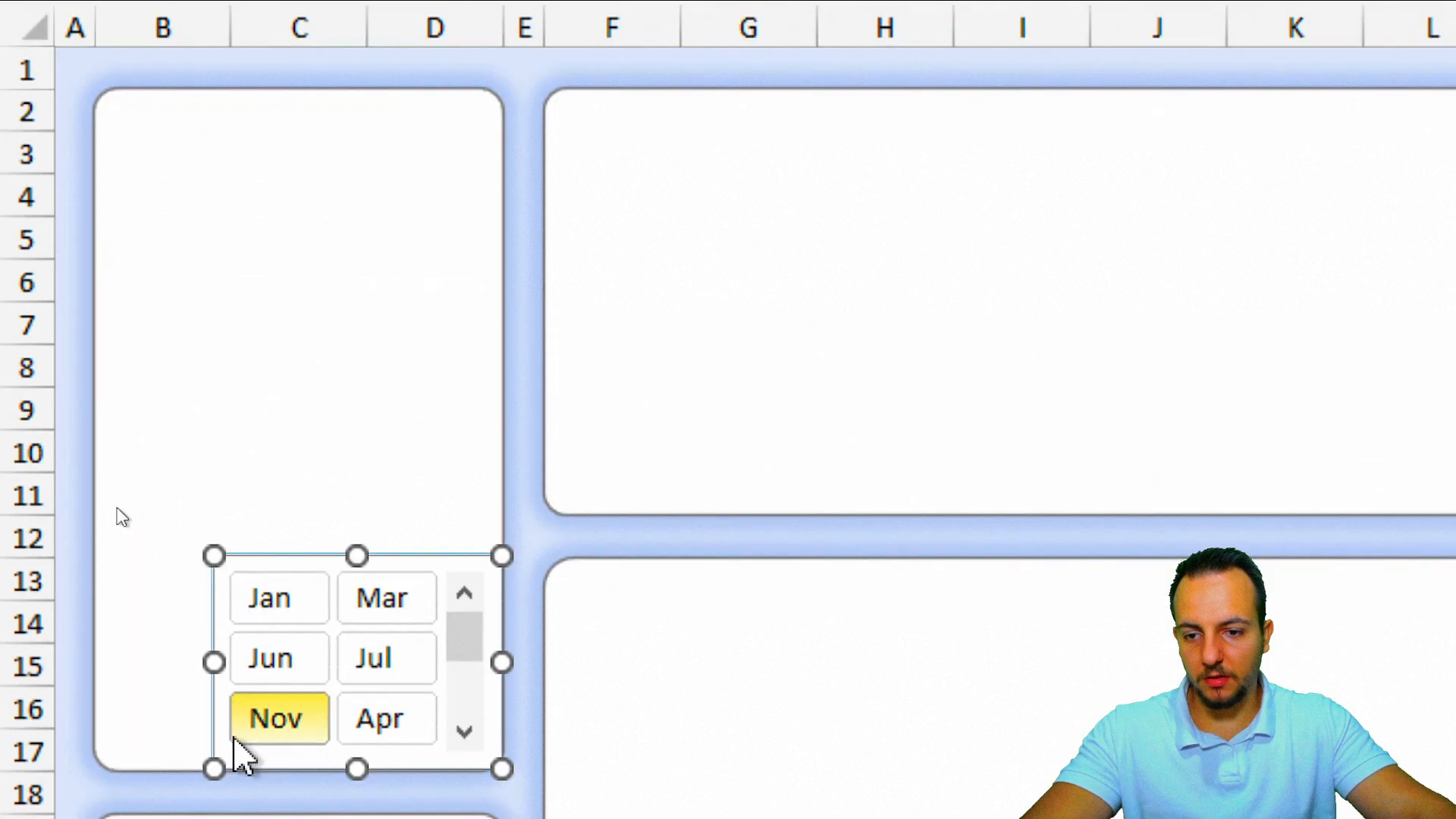
drag(214, 428, 106, 121)
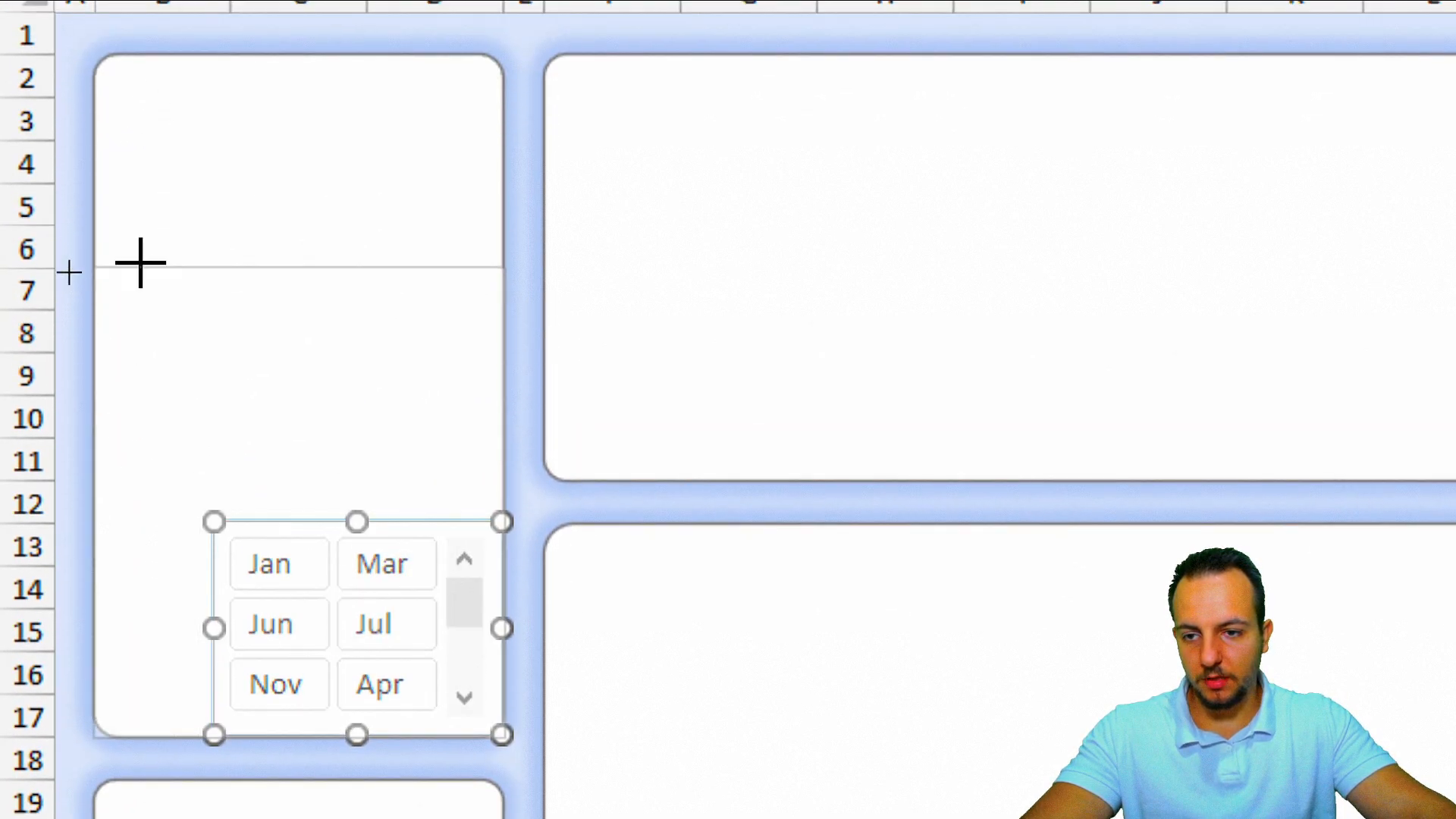
drag(106, 214, 97, 227)
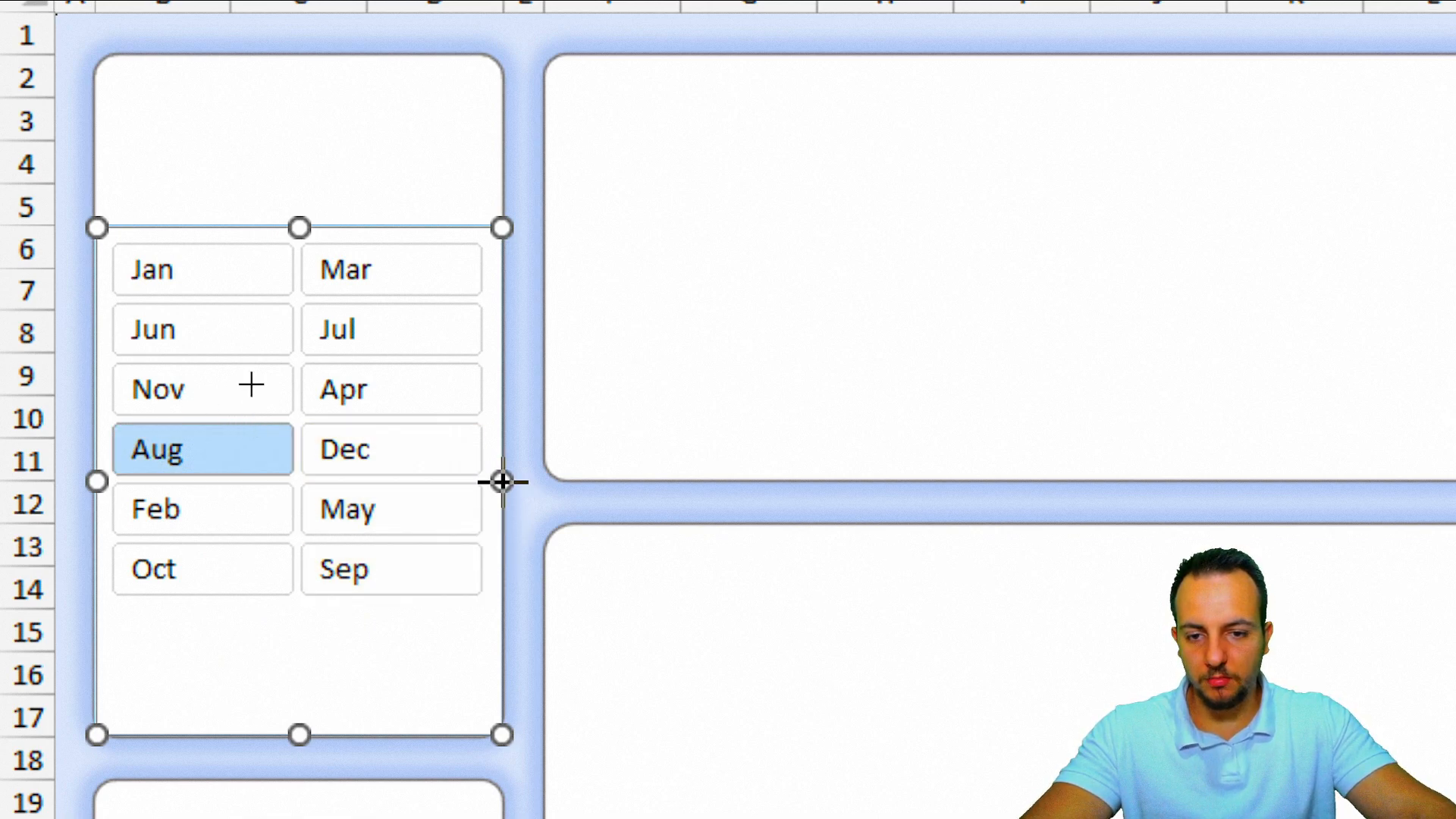
drag(503, 482, 490, 481)
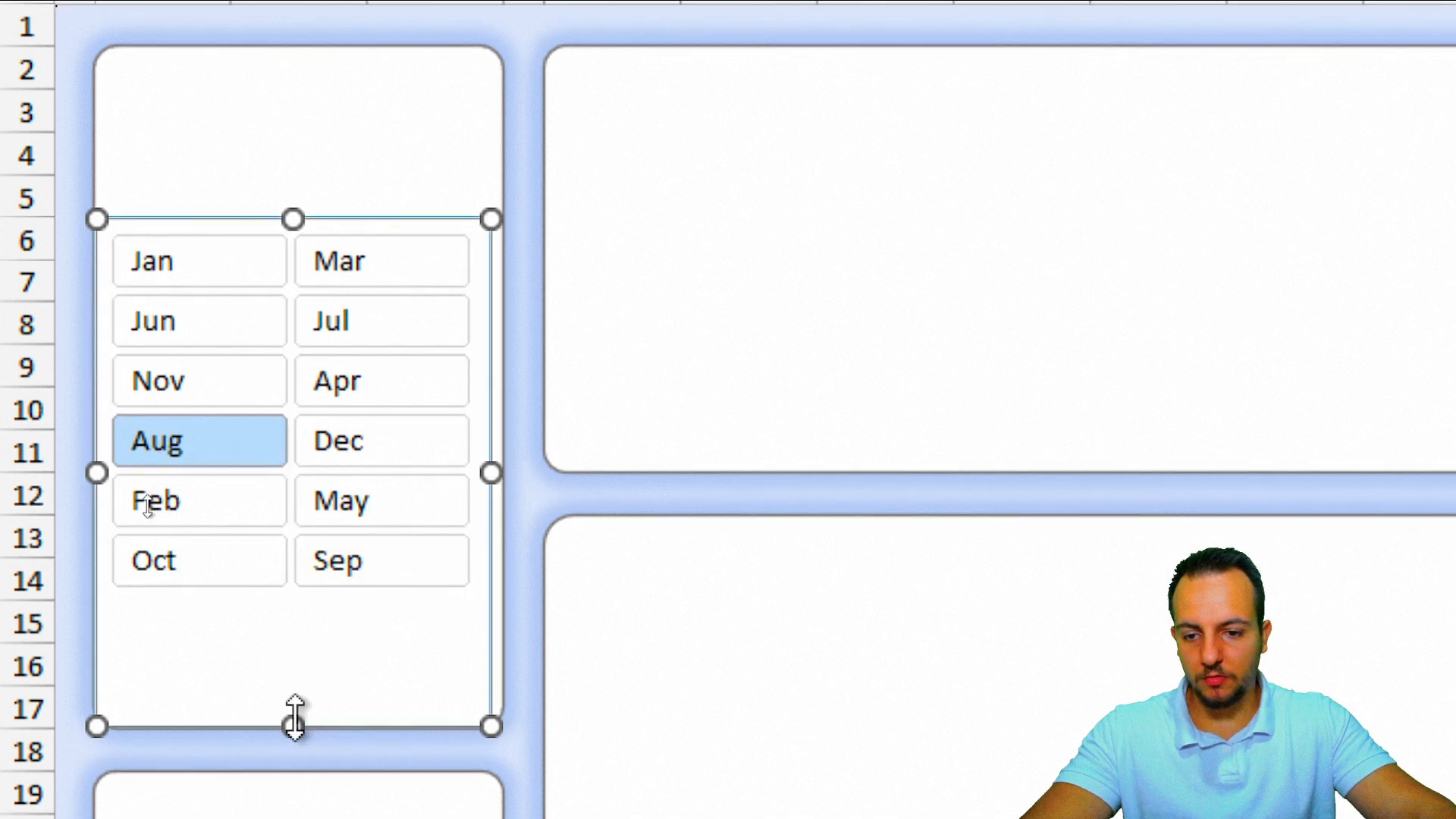
drag(294, 717, 297, 714)
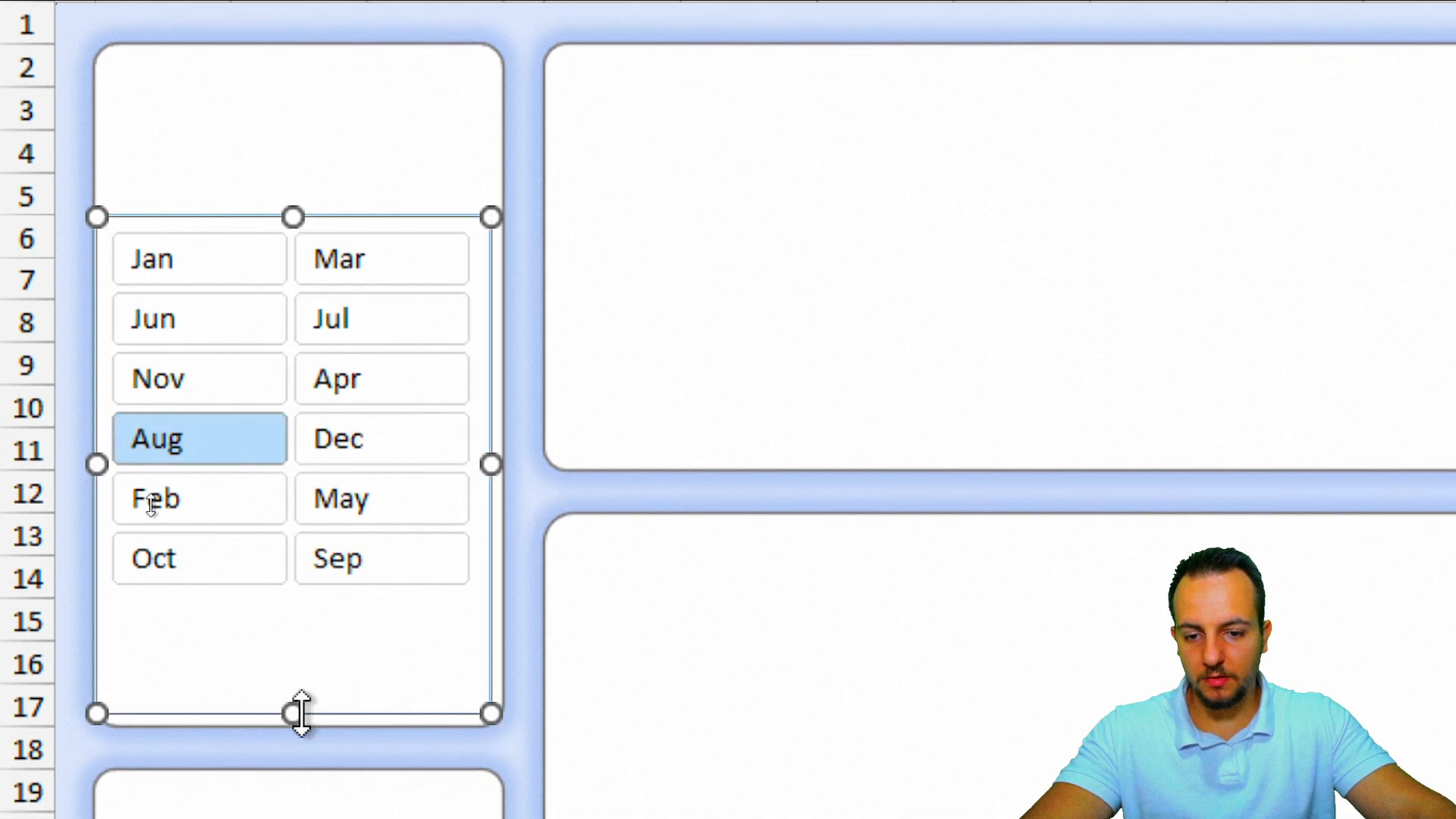
key(Right)
key(Right)
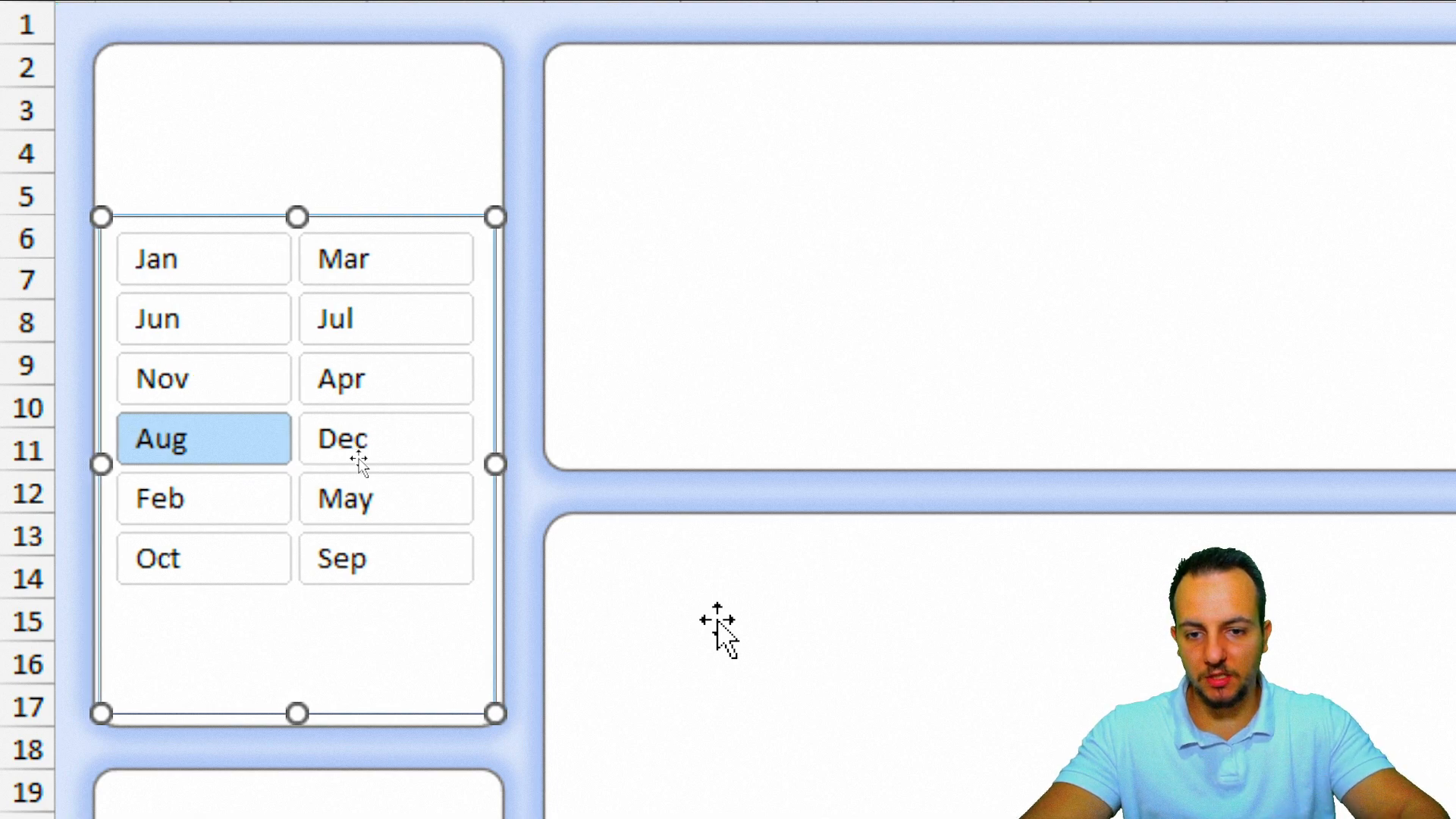
key(Escape)
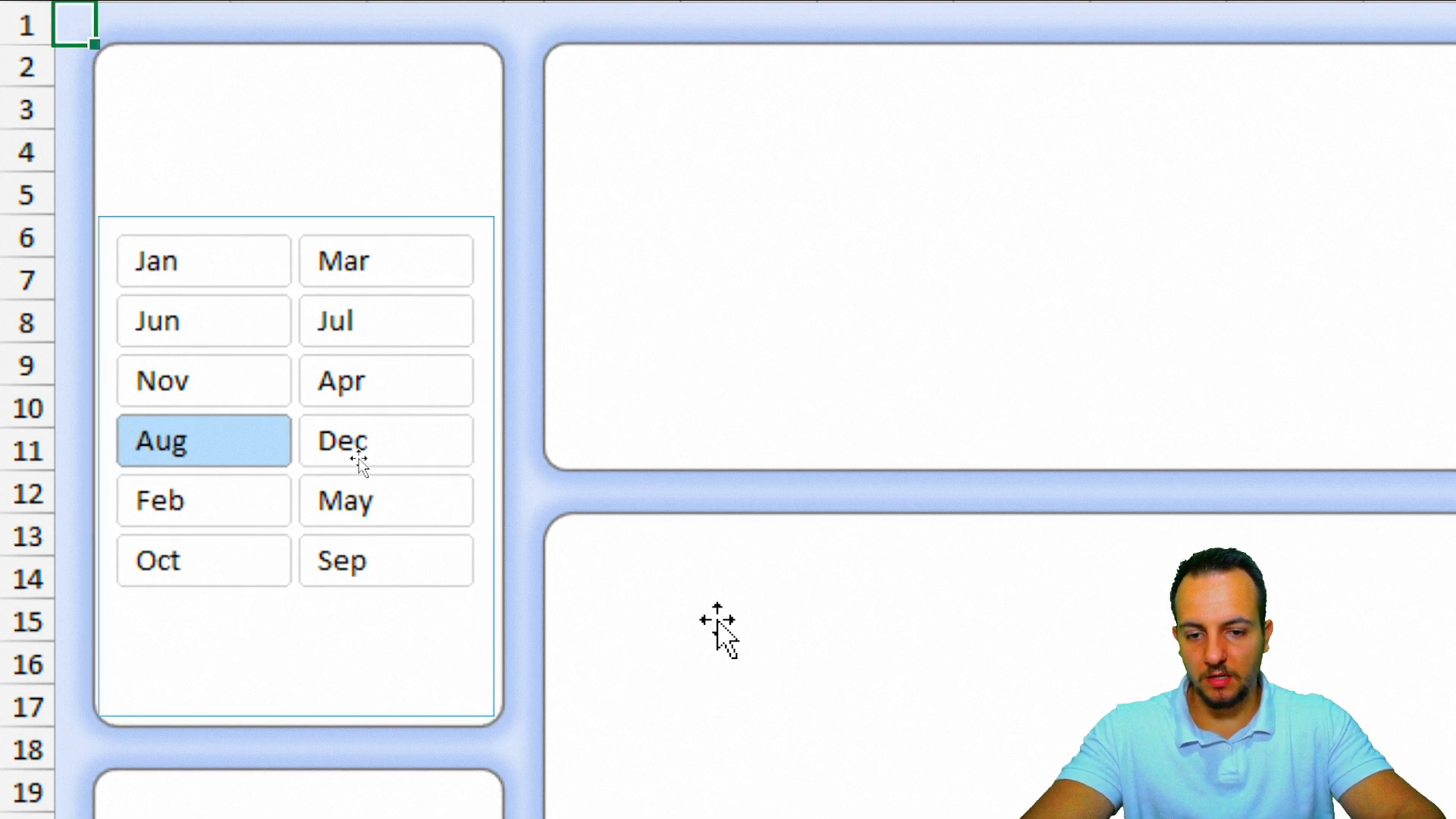
Set the month slicer's button height to 0.3" after trying 0.4".
click(402, 648)
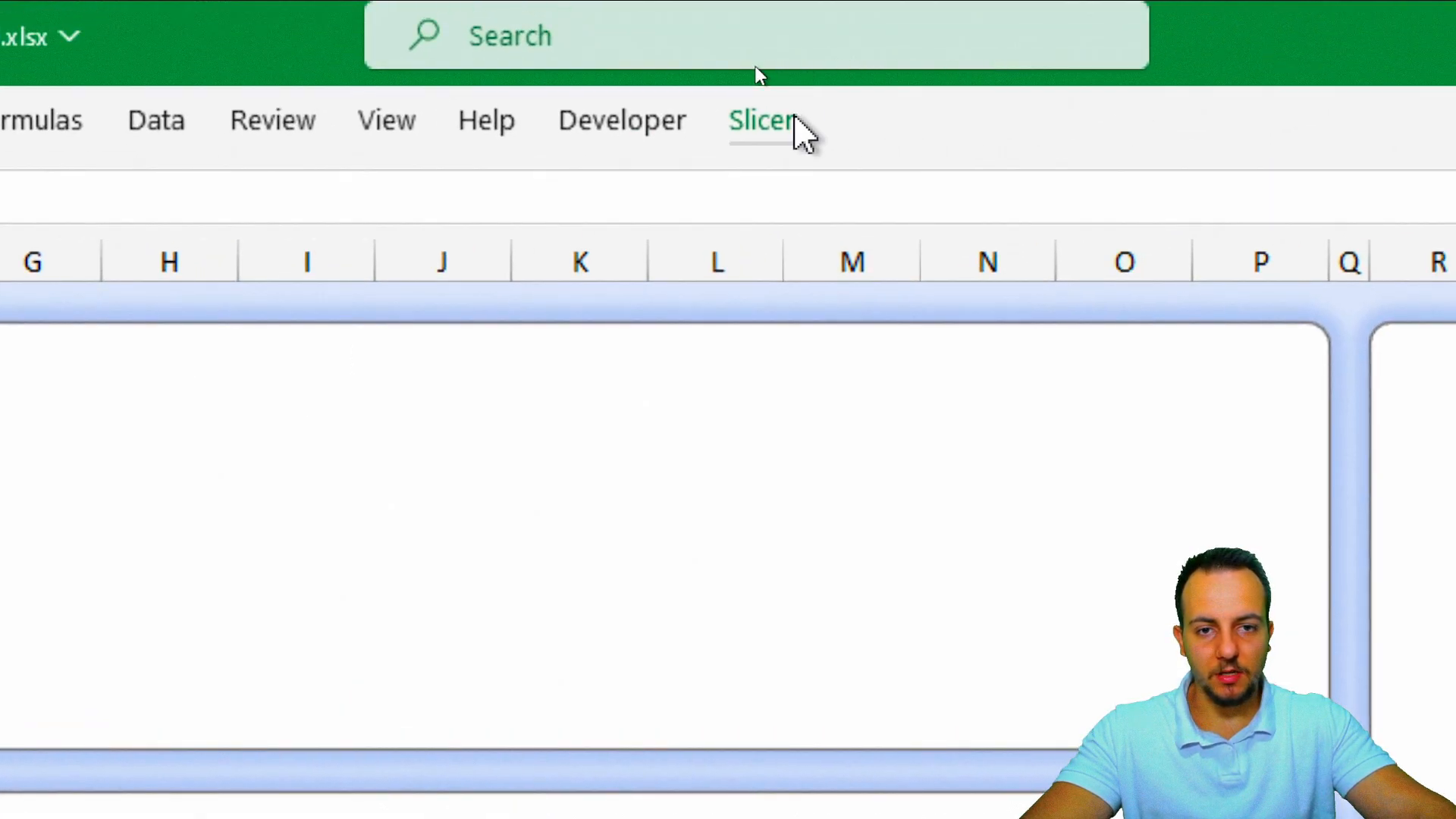
click(793, 118)
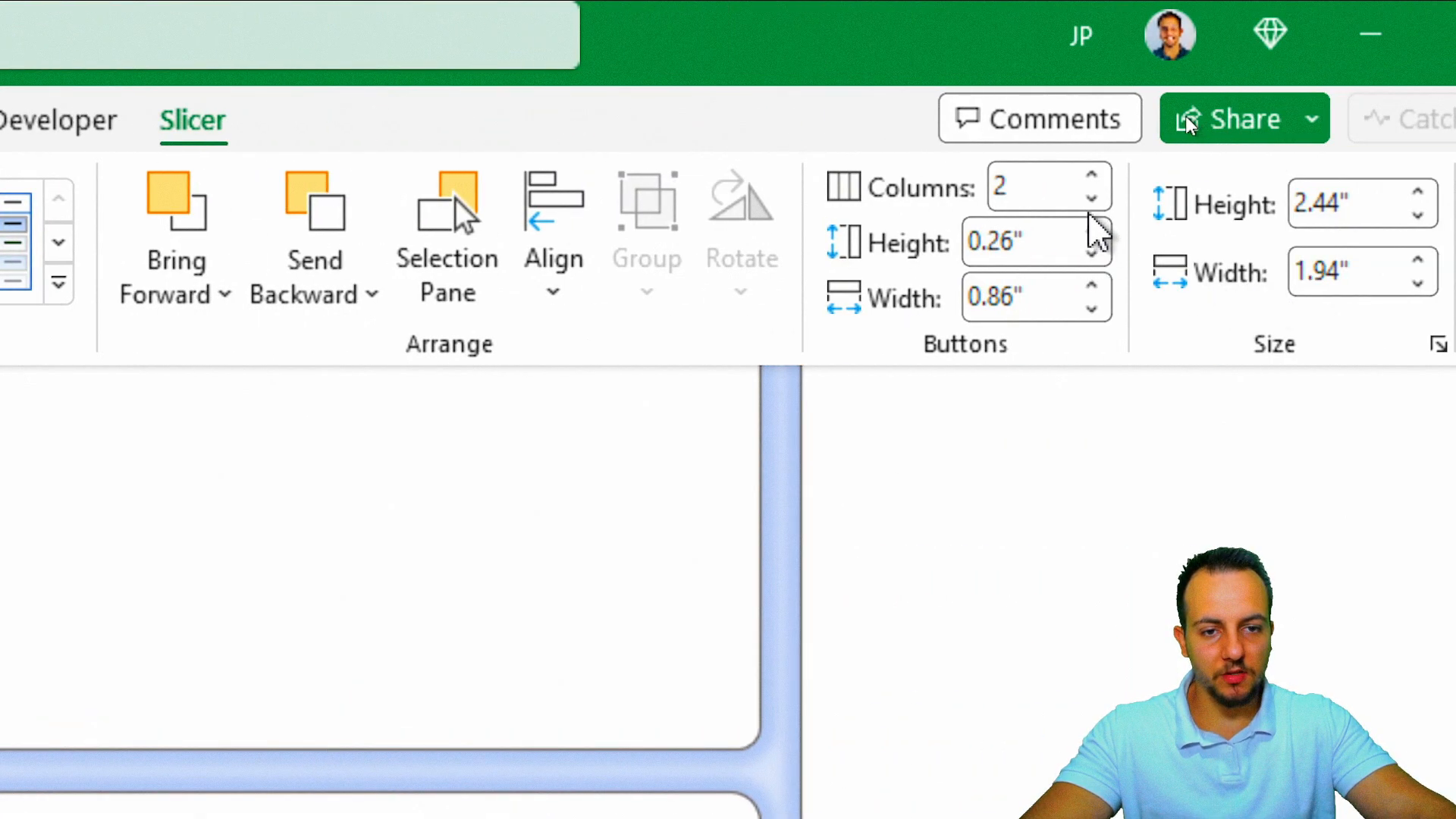
click(1092, 226)
click(1092, 226)
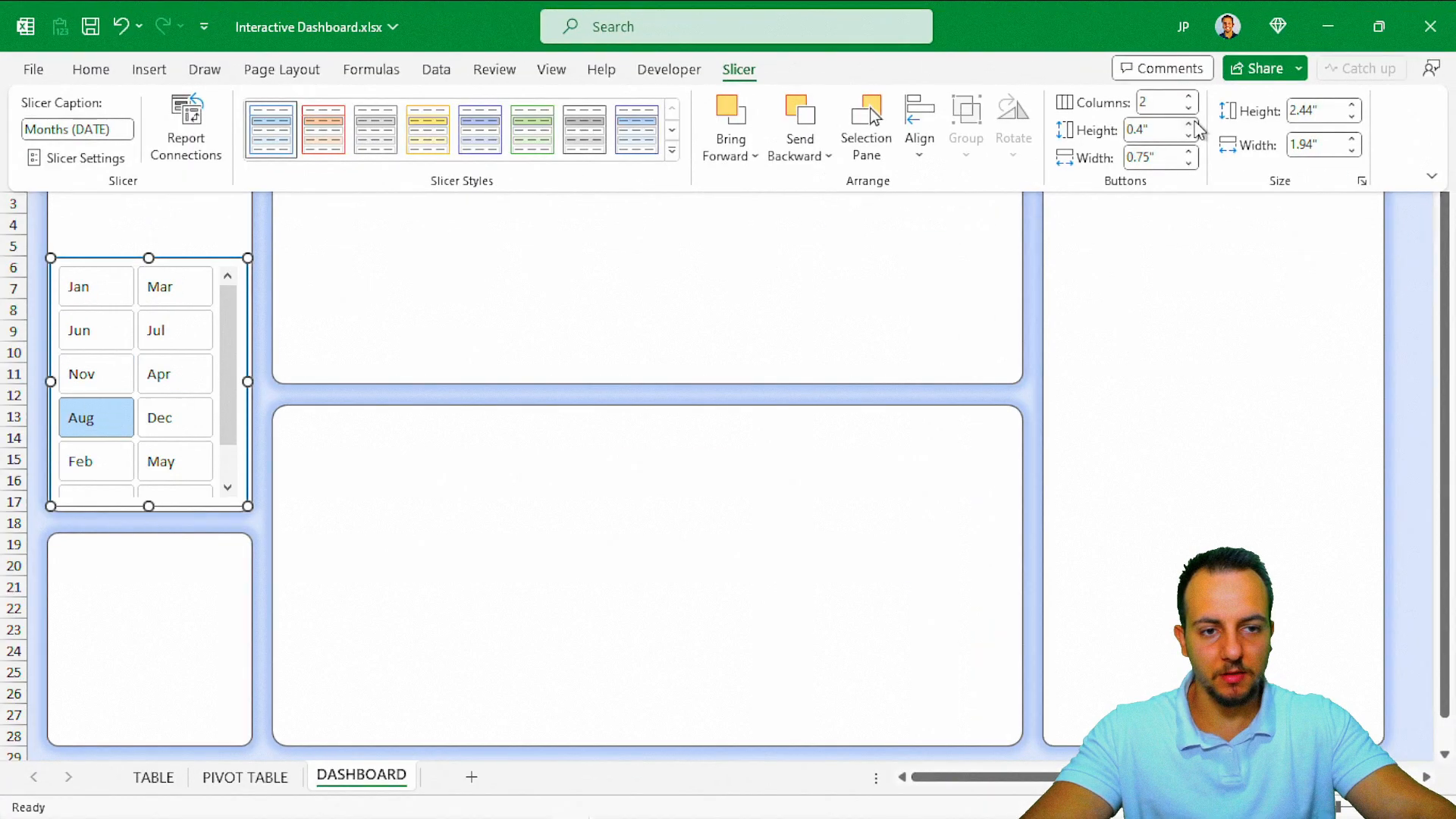
click(1192, 137)
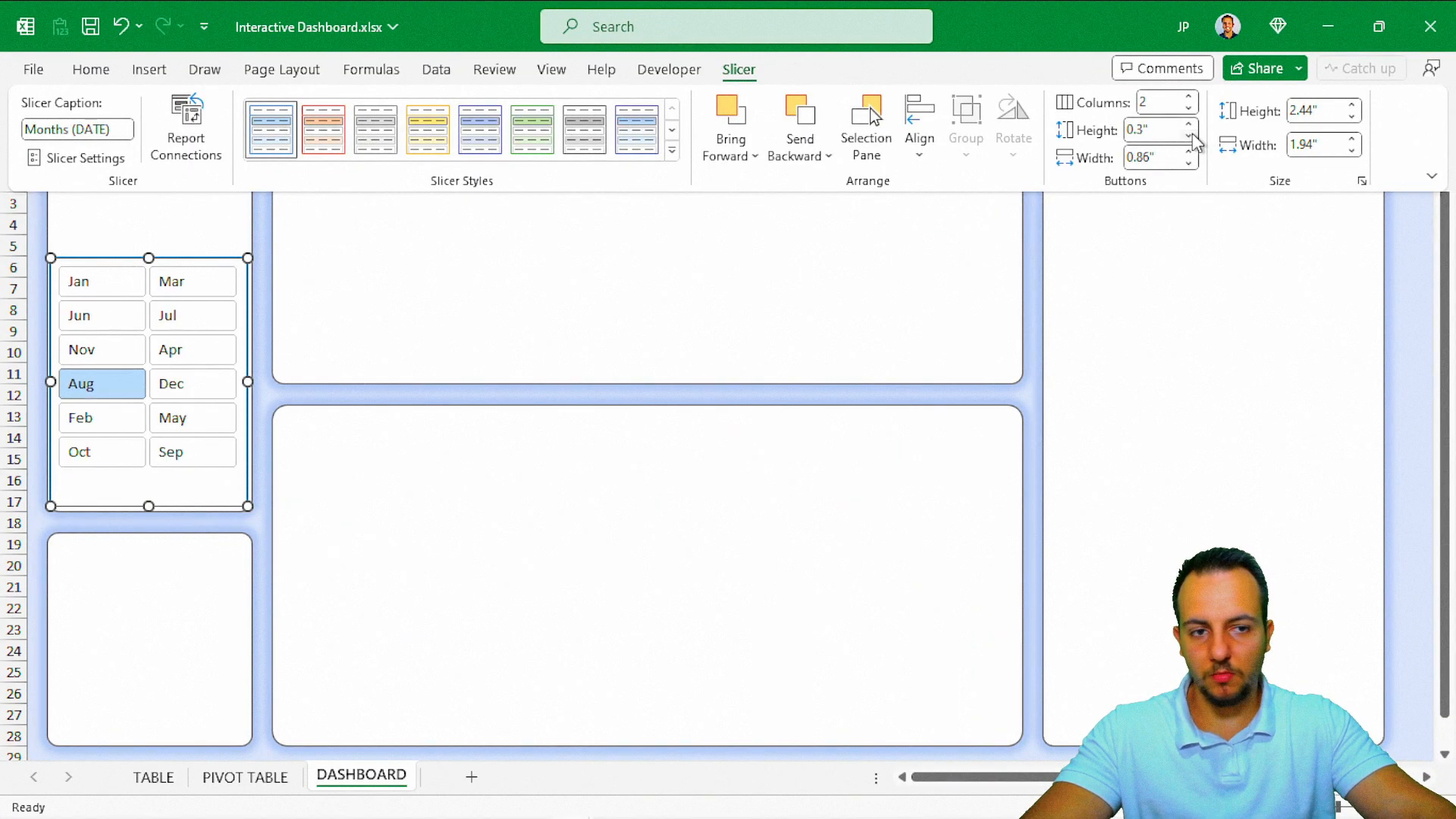
click(1190, 125)
click(1189, 137)
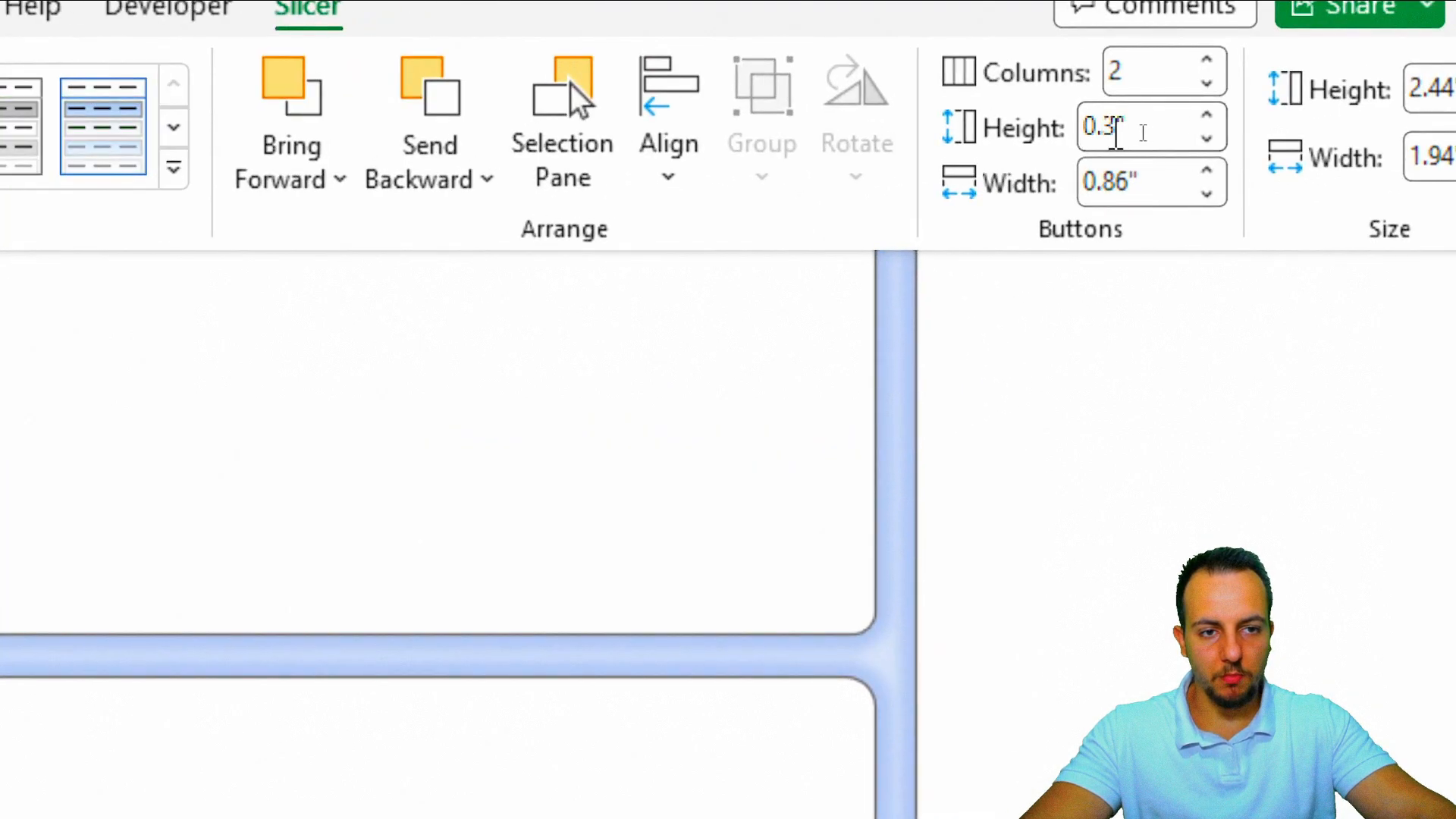
Try a 0.35" button height for the month slicer, set it to 0.33" instead, and deselect the slicer.
click(1129, 133)
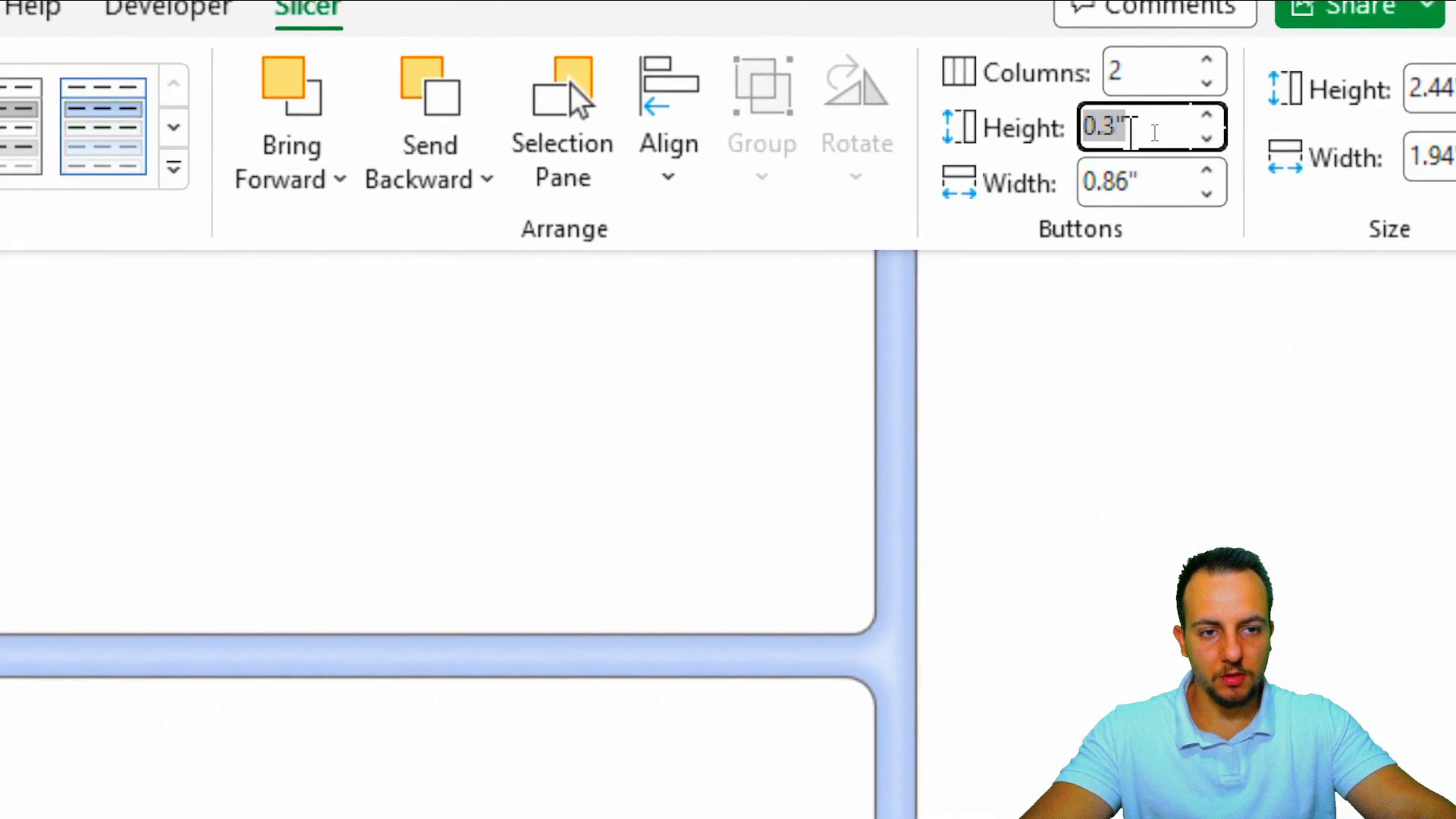
click(1117, 125)
text(5)
key(Return)
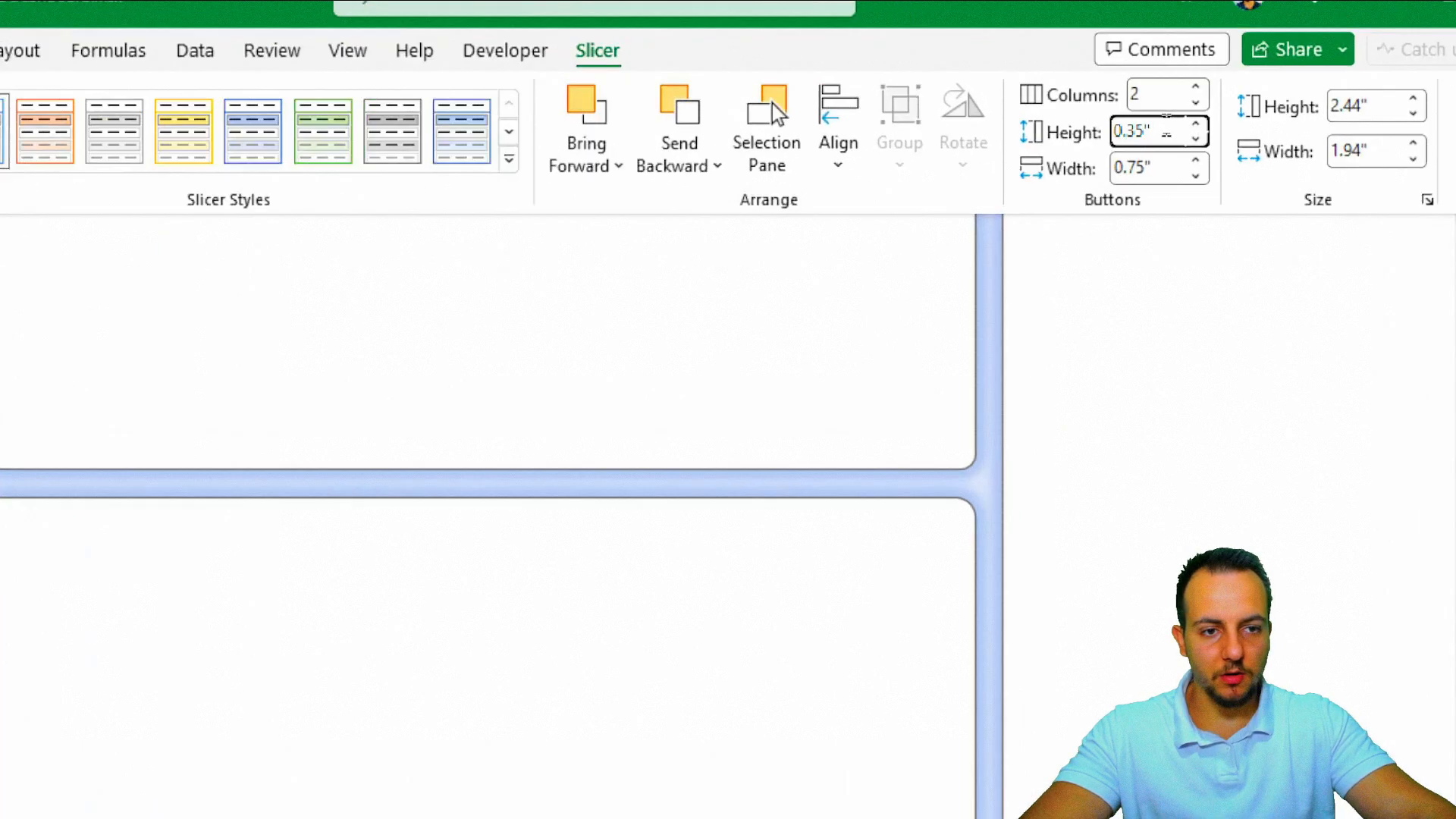
key(BackSpace)
text(3)
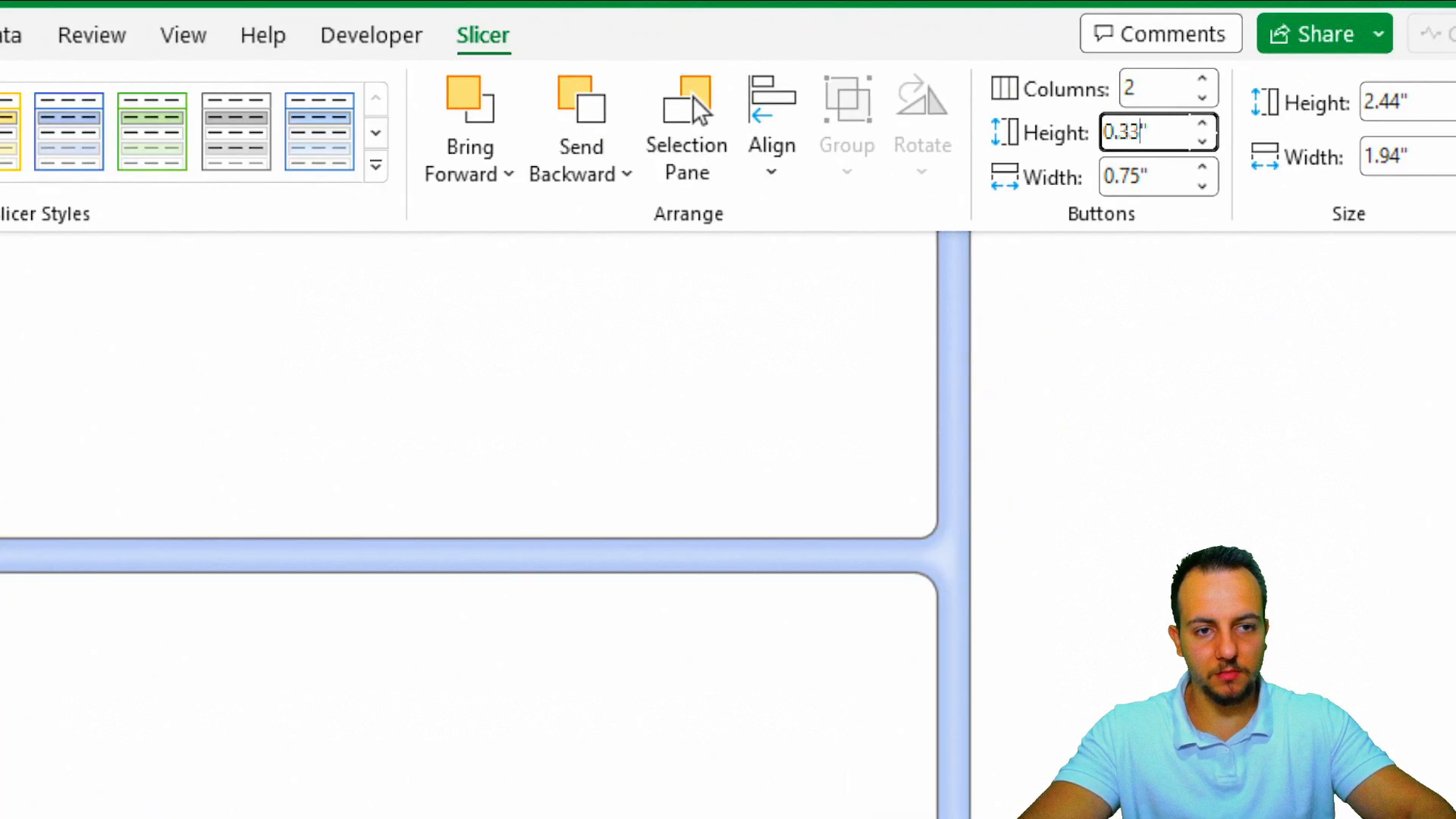
key(Return)
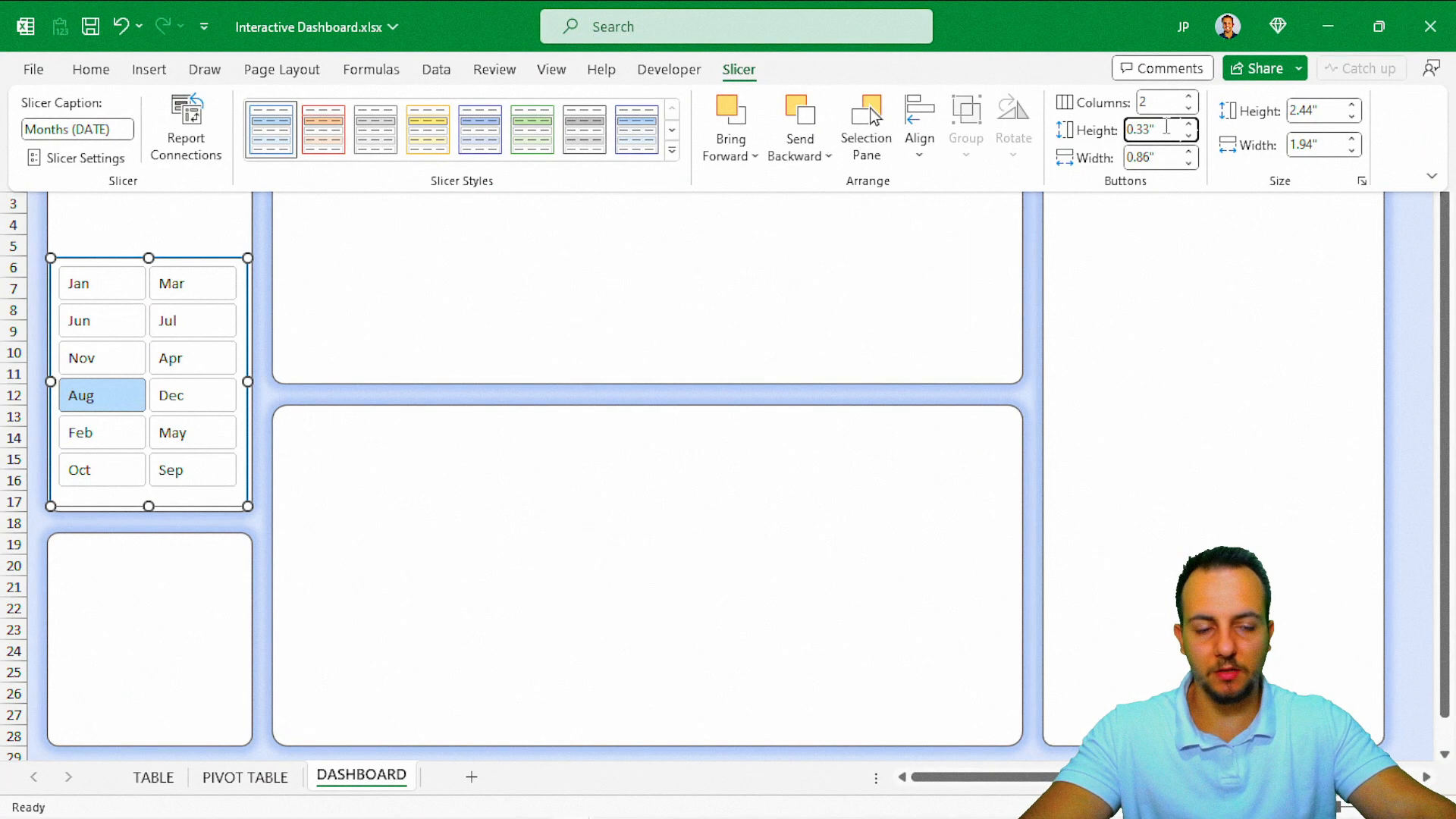
key(Escape)
key(Escape)
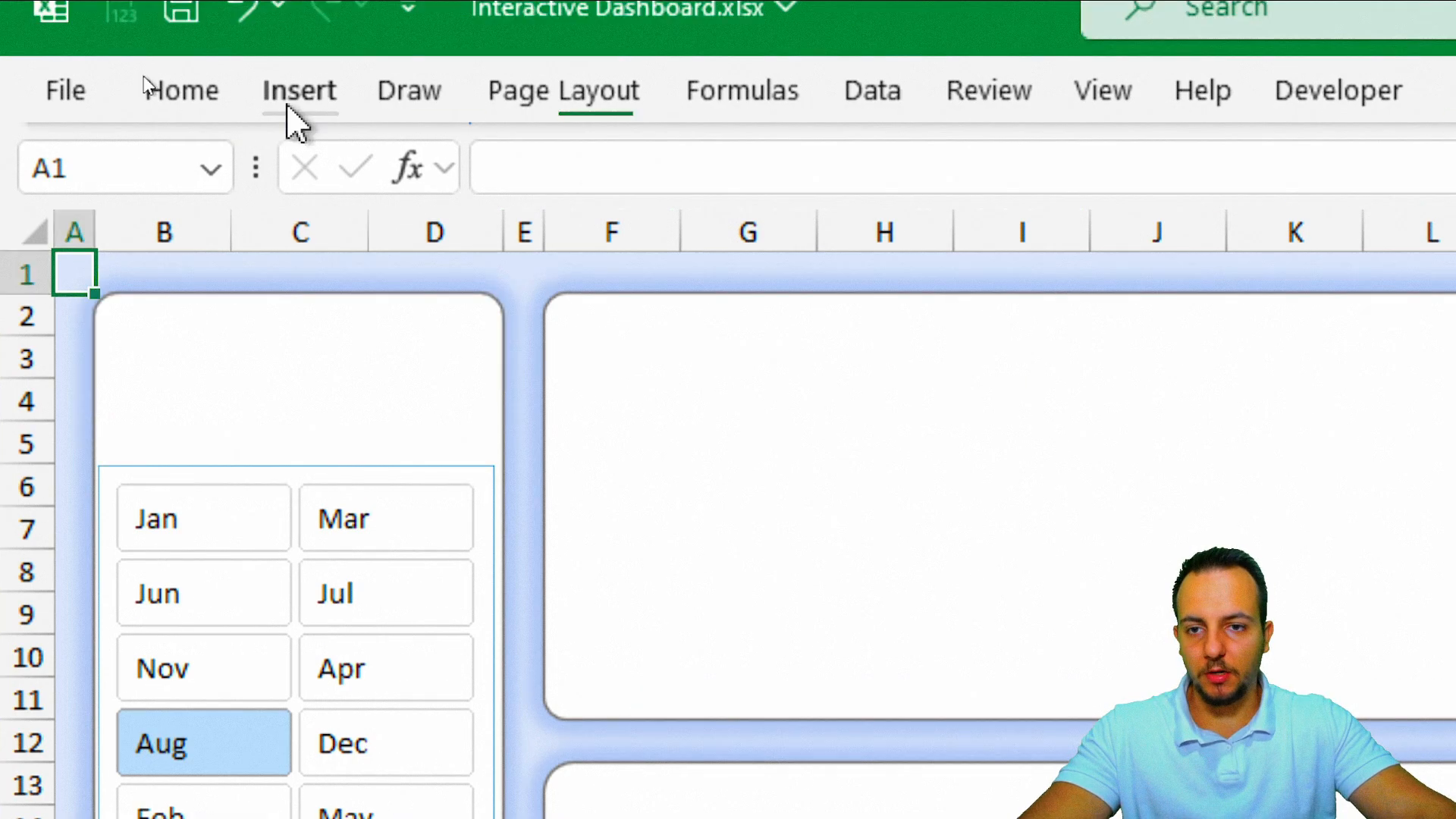
Insert a text box over B2:D5 above the month slicer and enter the text JOPAEXCEL.
click(294, 107)
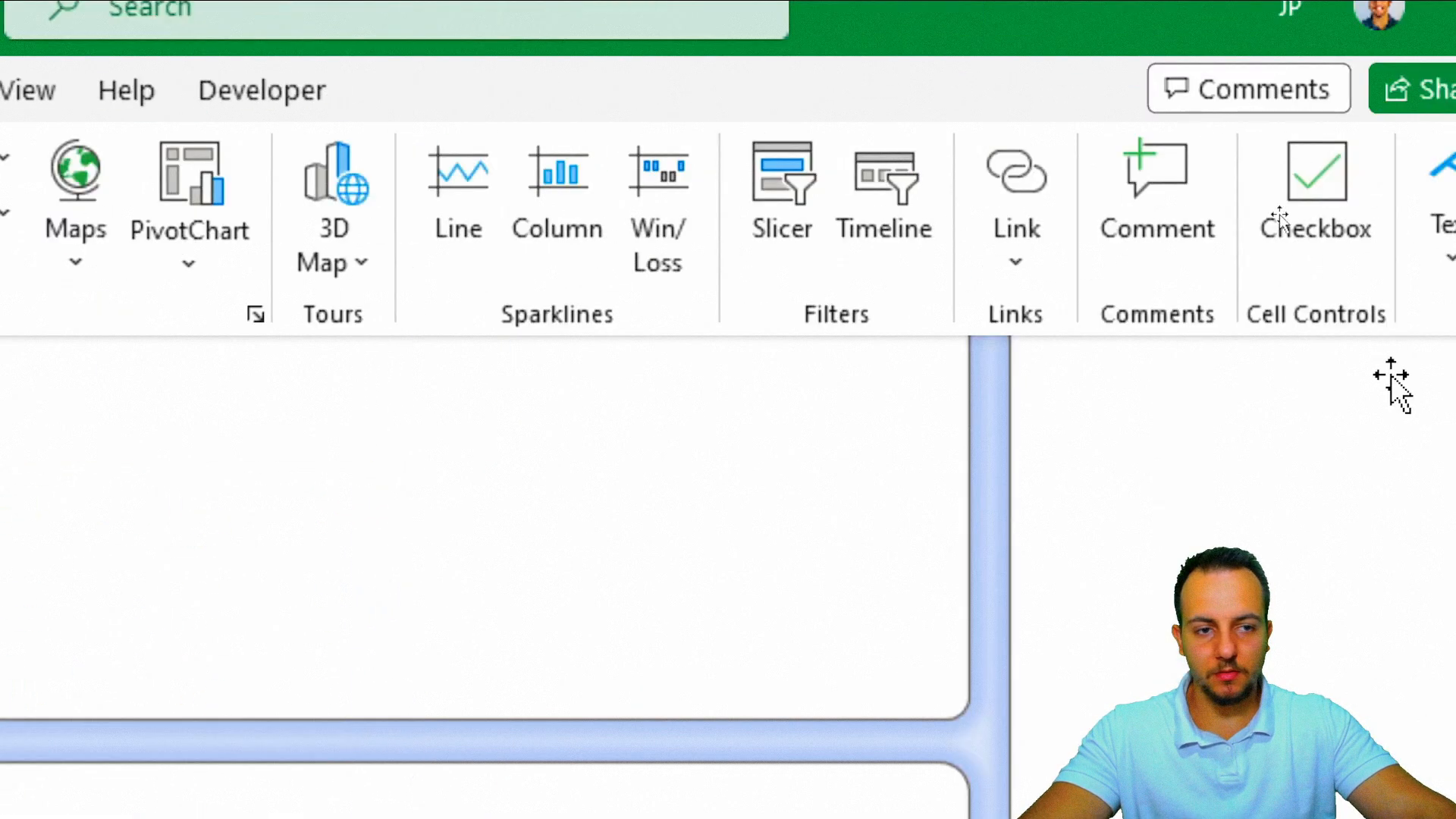
click(1068, 262)
click(942, 379)
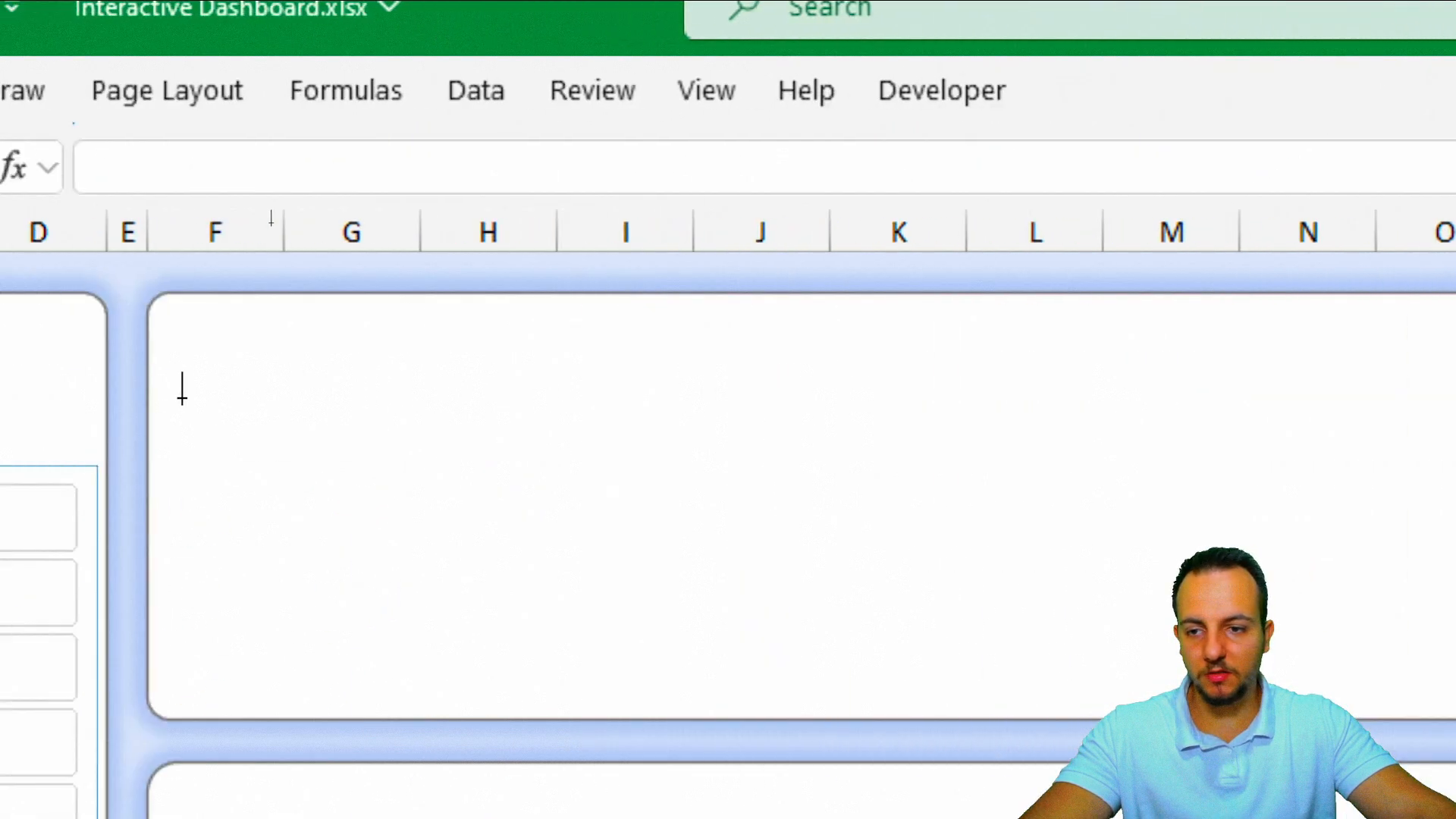
drag(92, 295, 505, 464)
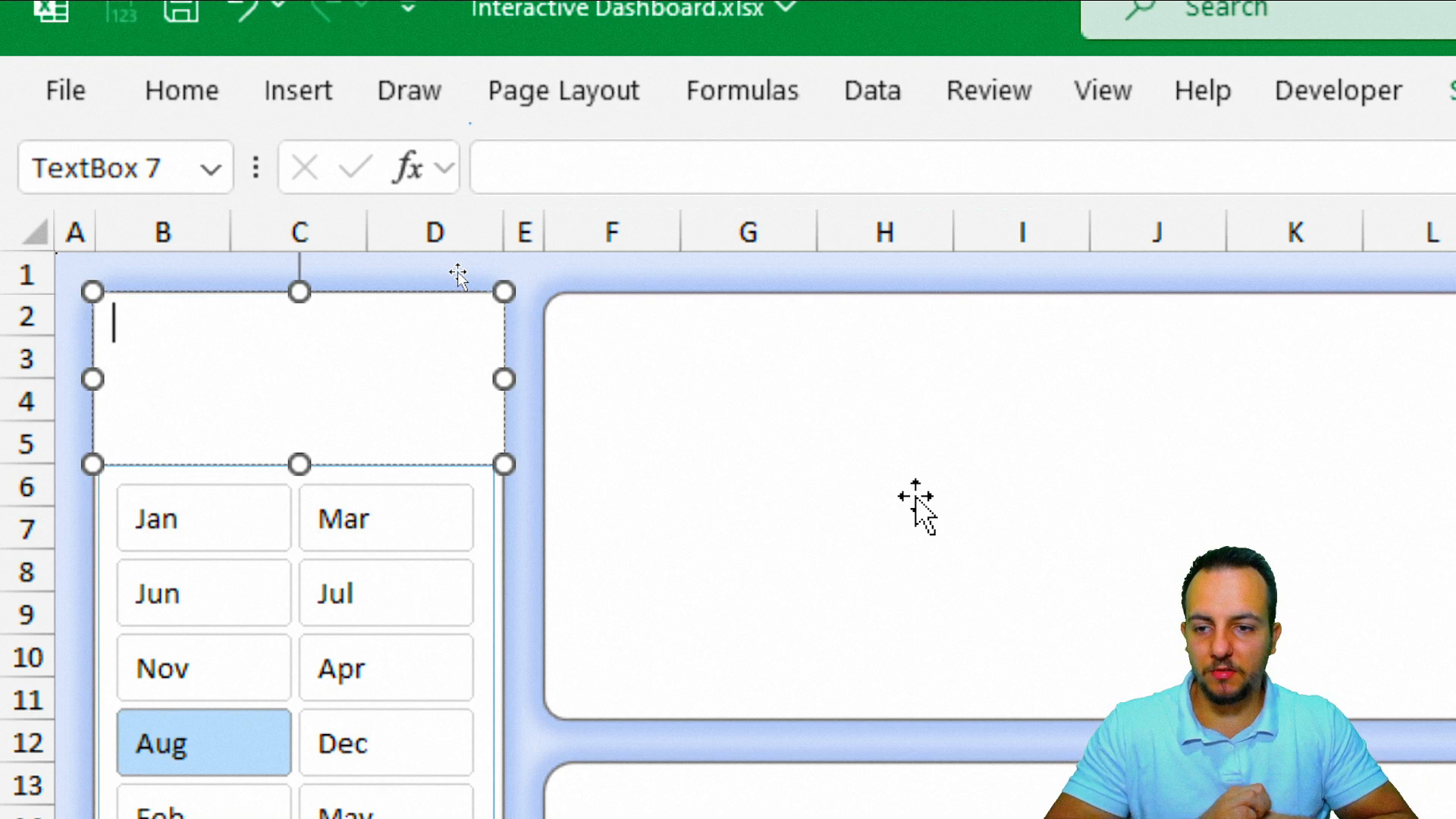
text(JOPAEXCEL)
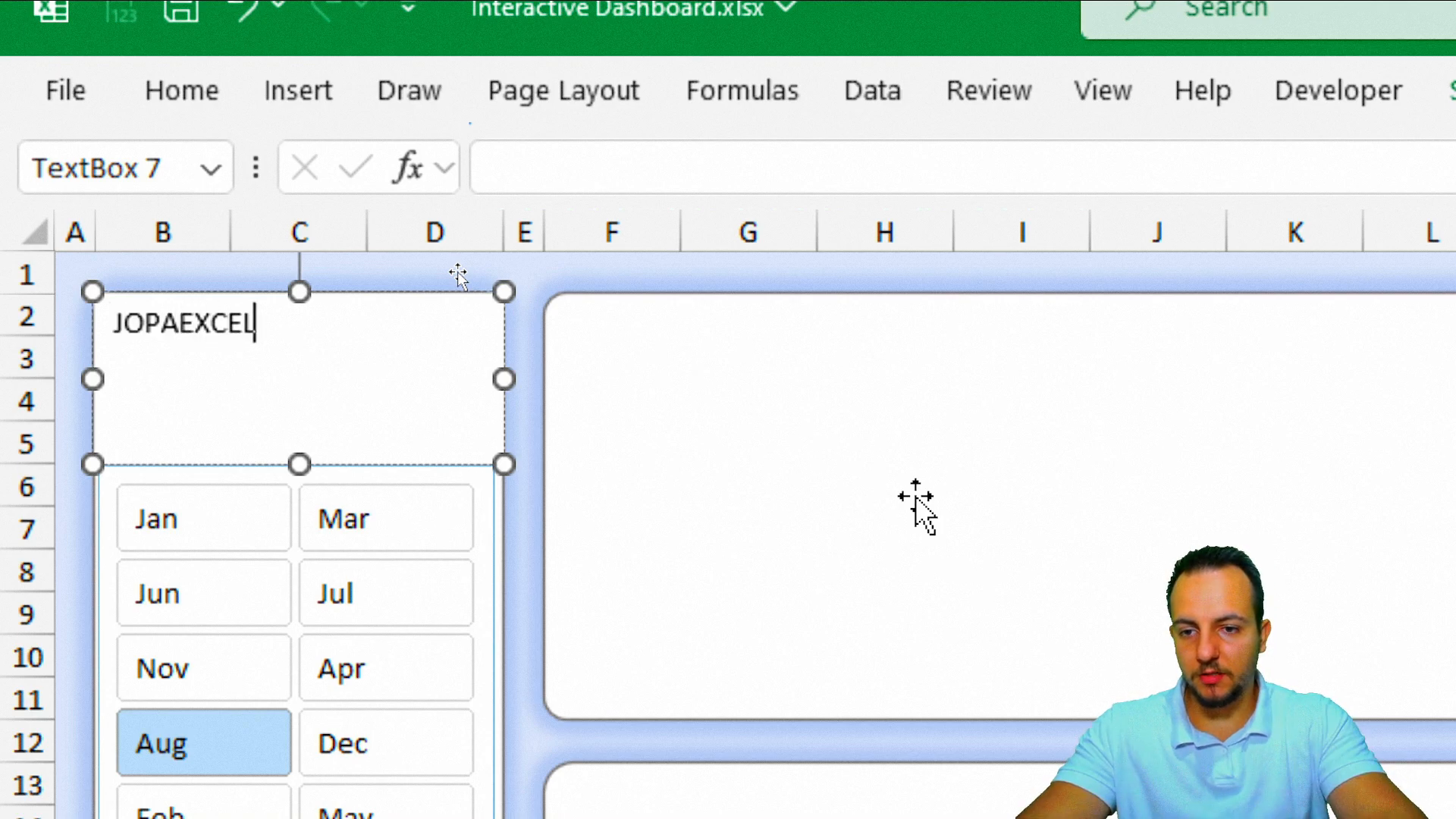
Complete the title as JOPAEXCEL'S with DASHBOARD on a second line, centred horizontally and vertically in the text box.
text('S)
key(Return)
text(DASHBOARD)
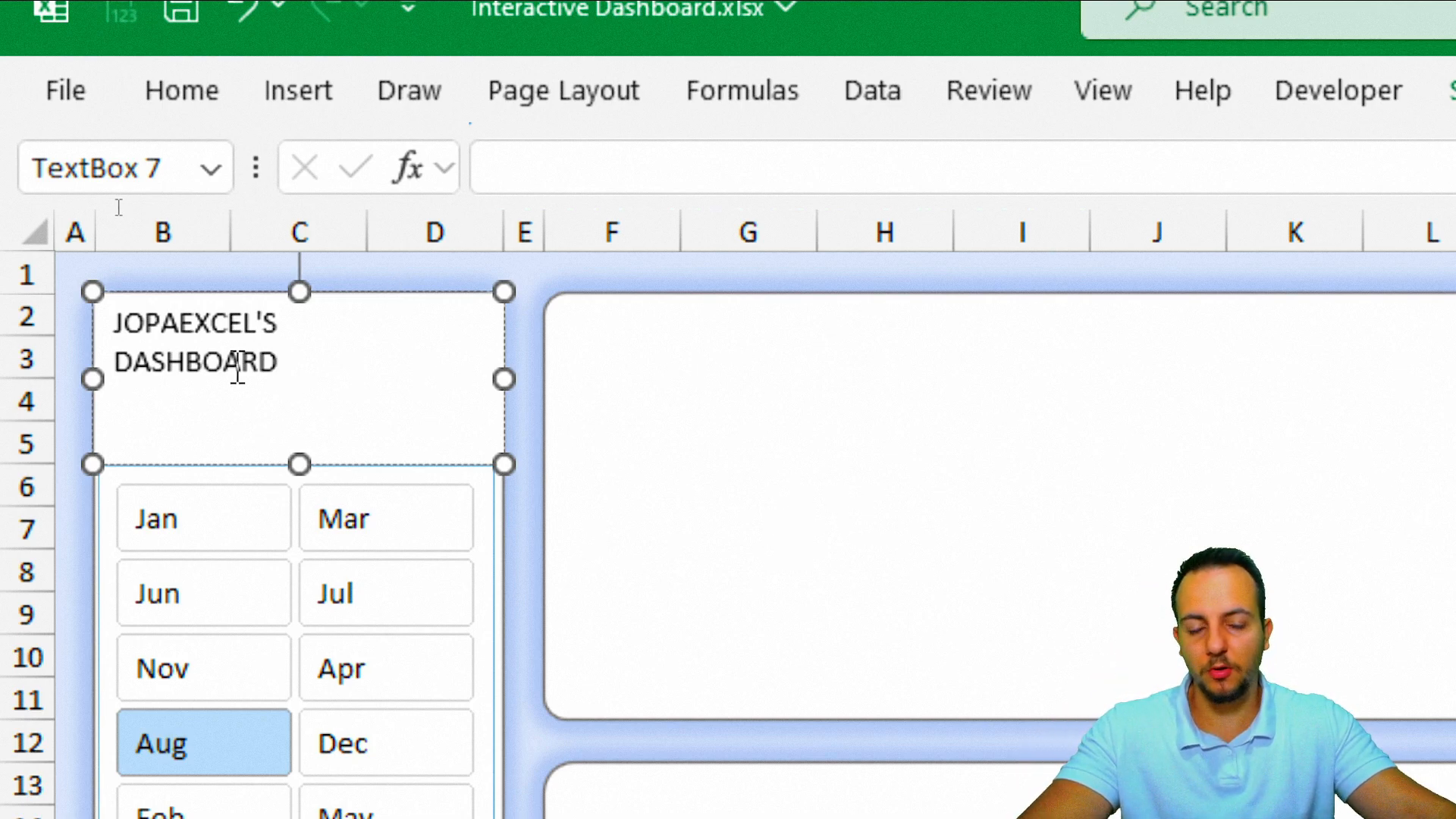
drag(277, 364, 91, 311)
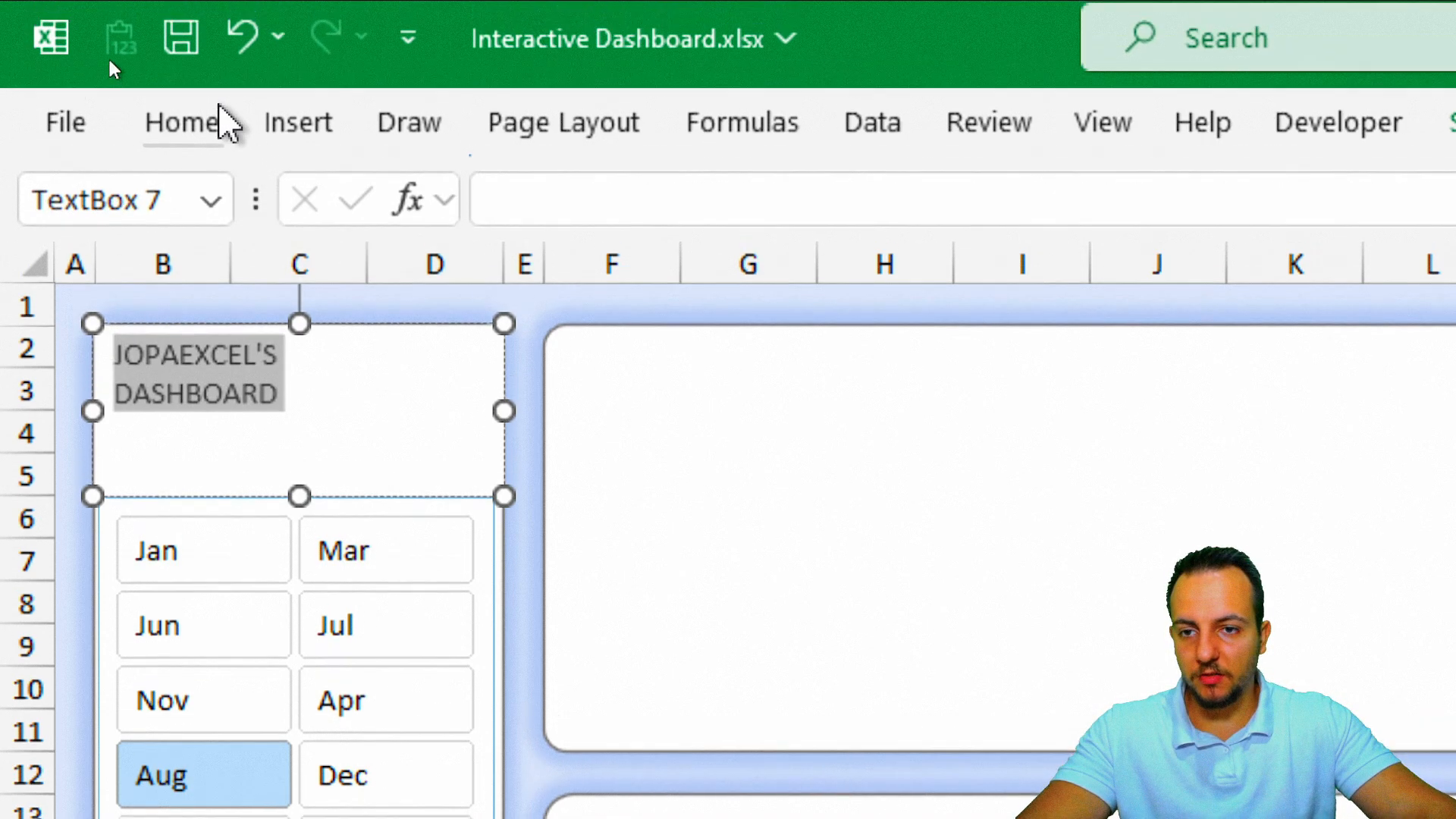
click(218, 88)
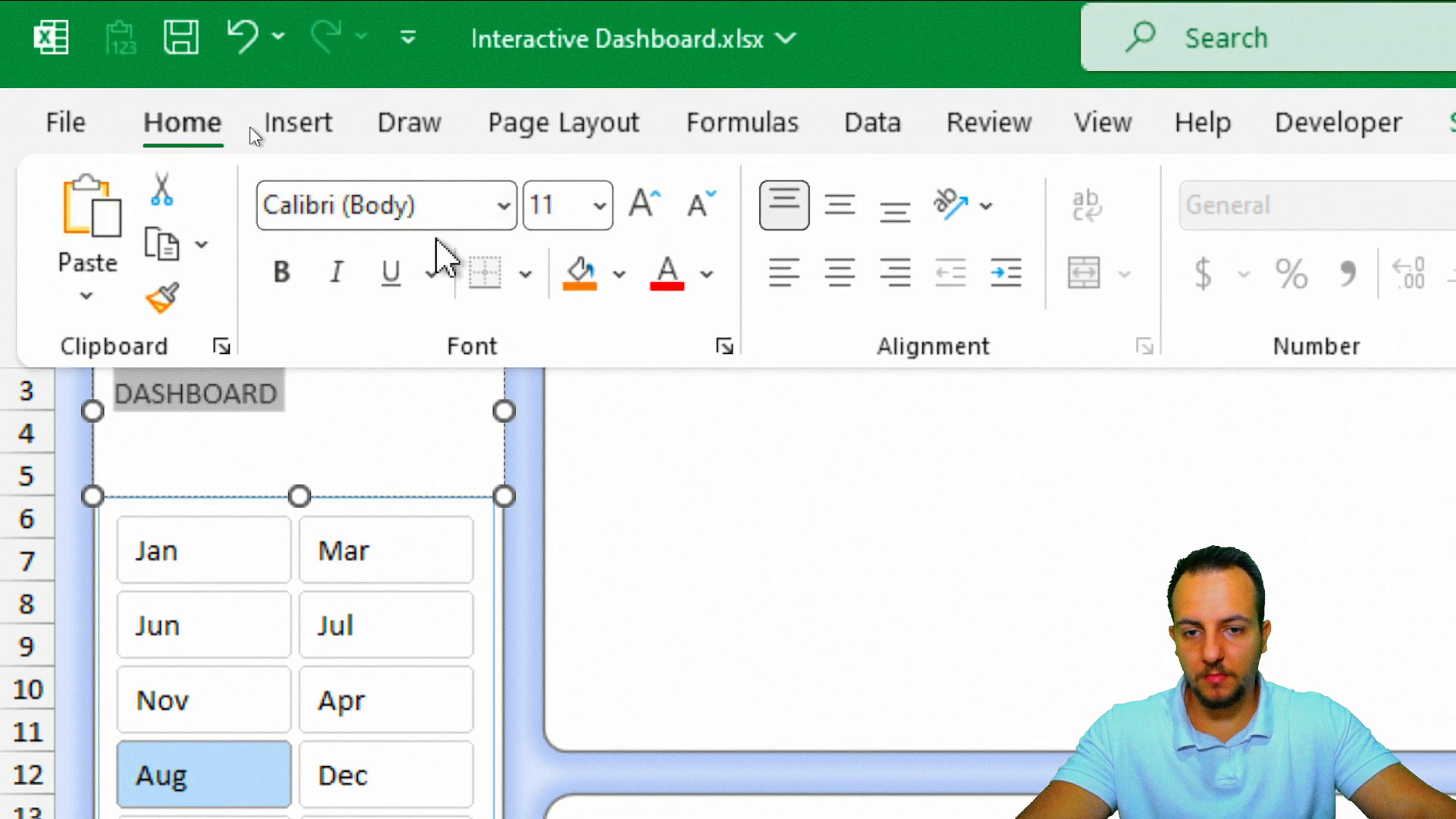
click(843, 215)
click(848, 273)
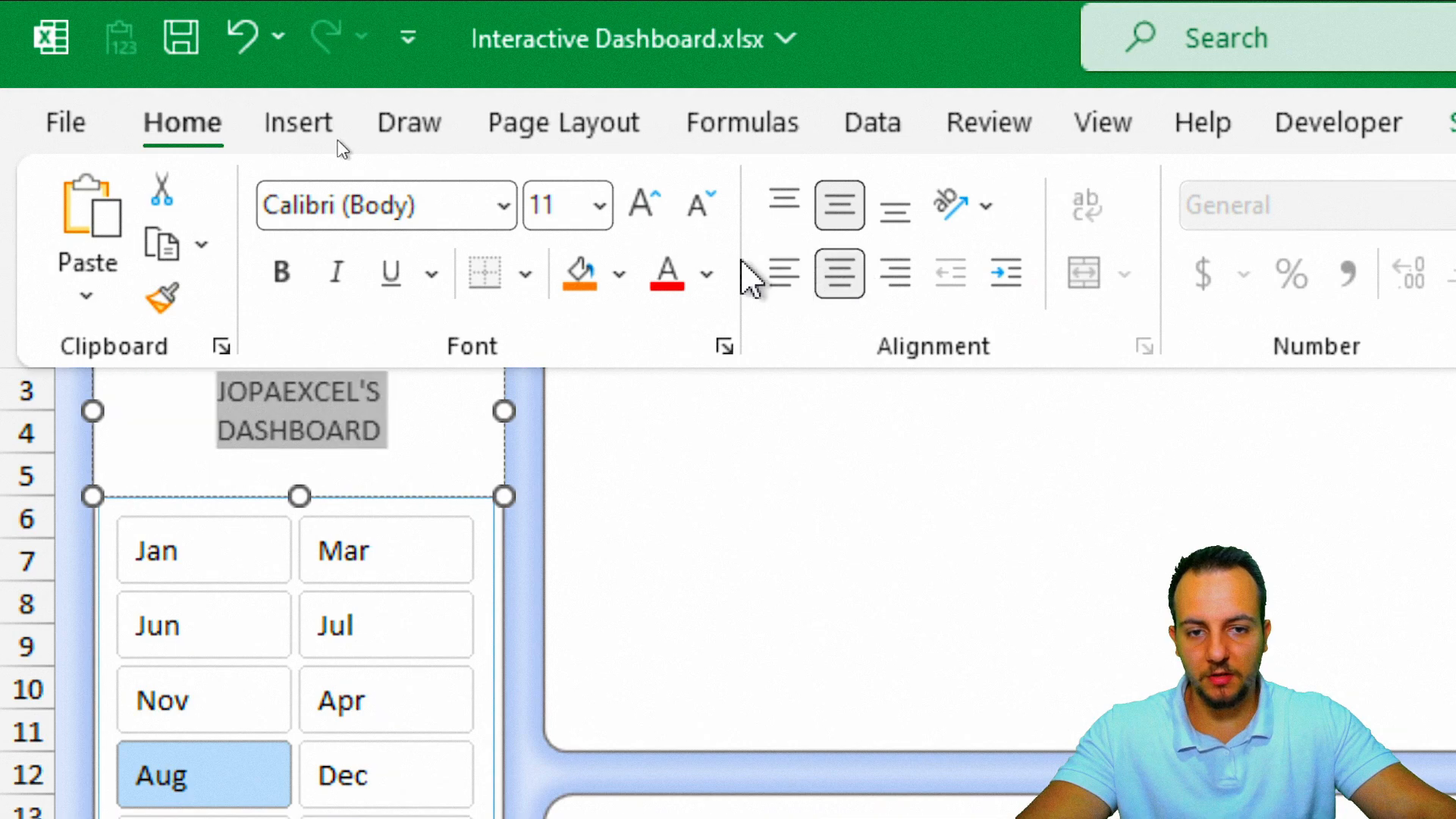
Format both lines of the title text as bold, 16 pt and dark gray.
click(290, 279)
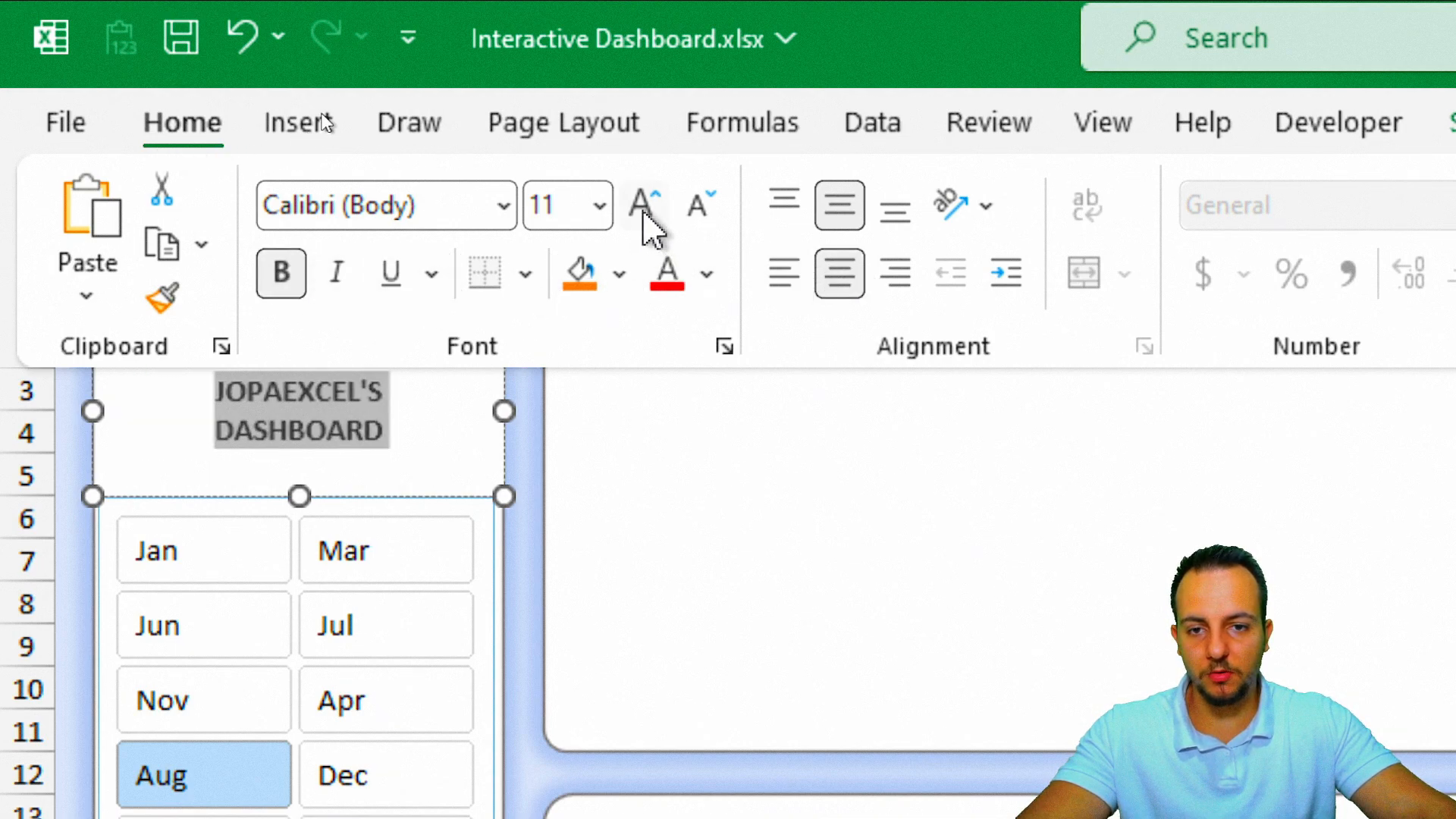
click(644, 216)
click(644, 216)
click(644, 216)
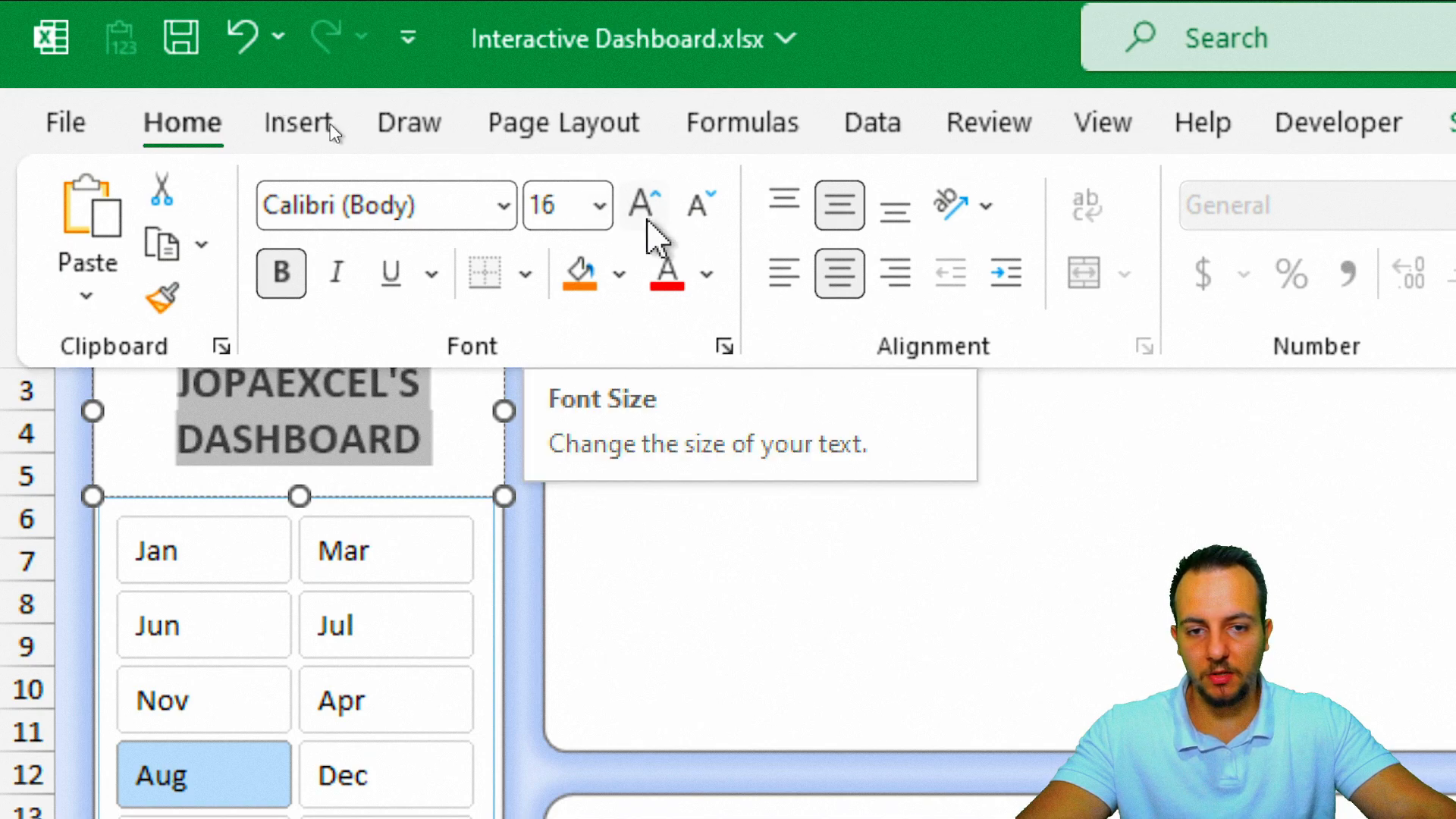
click(706, 274)
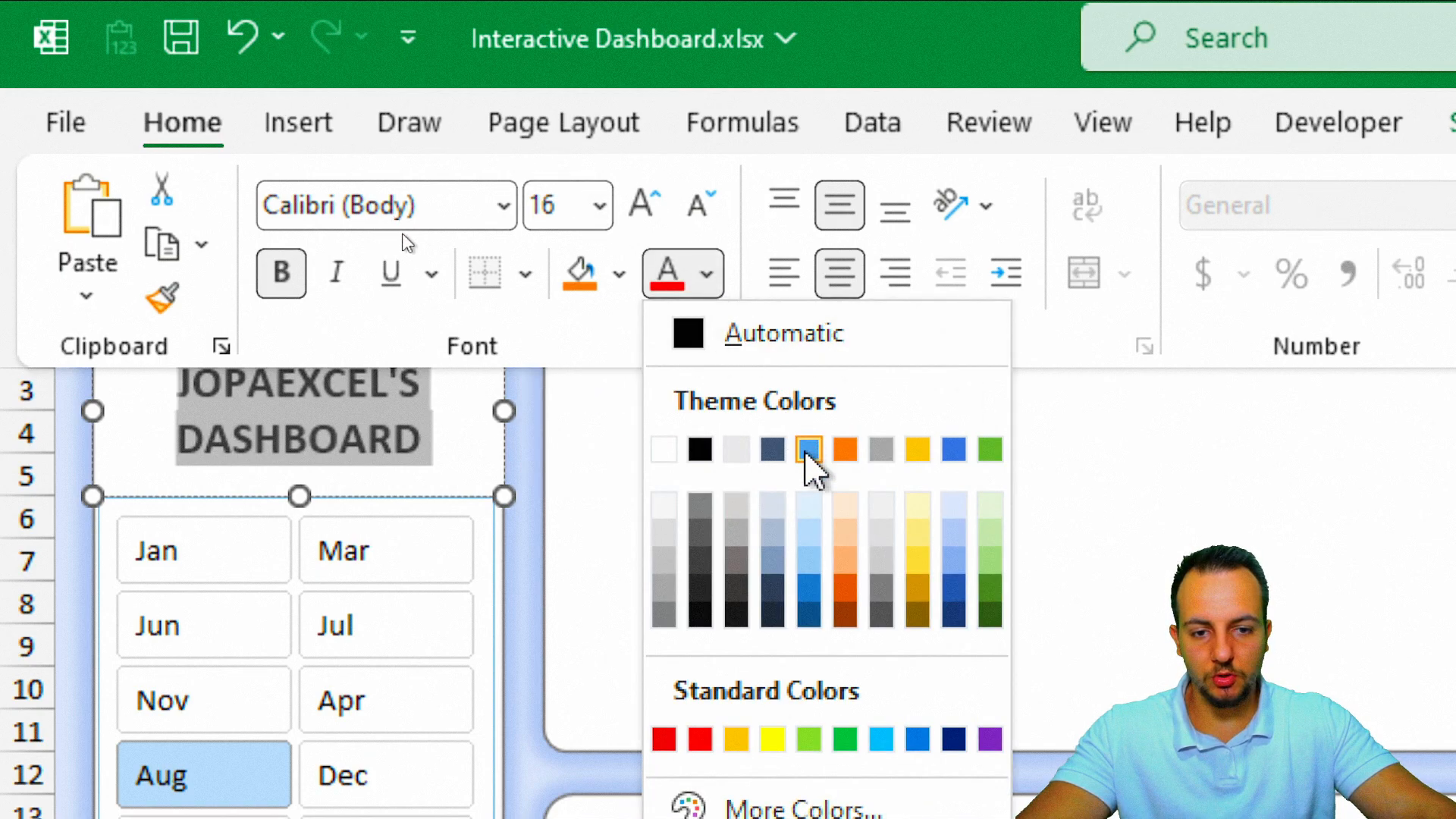
click(700, 561)
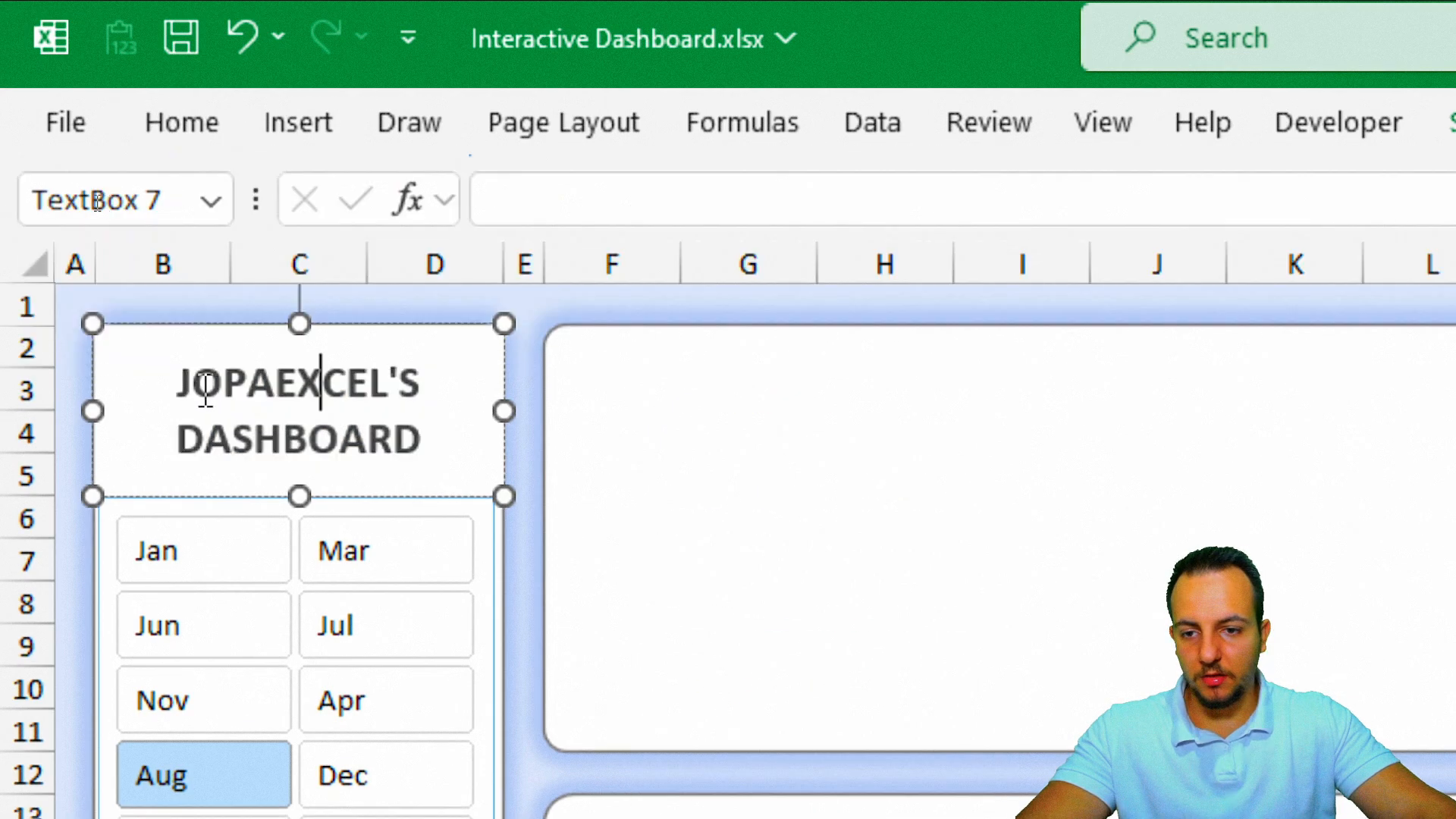
Left-align the title line JOPAEXCEL'S and right-align the line DASHBOARD.
drag(182, 390, 432, 384)
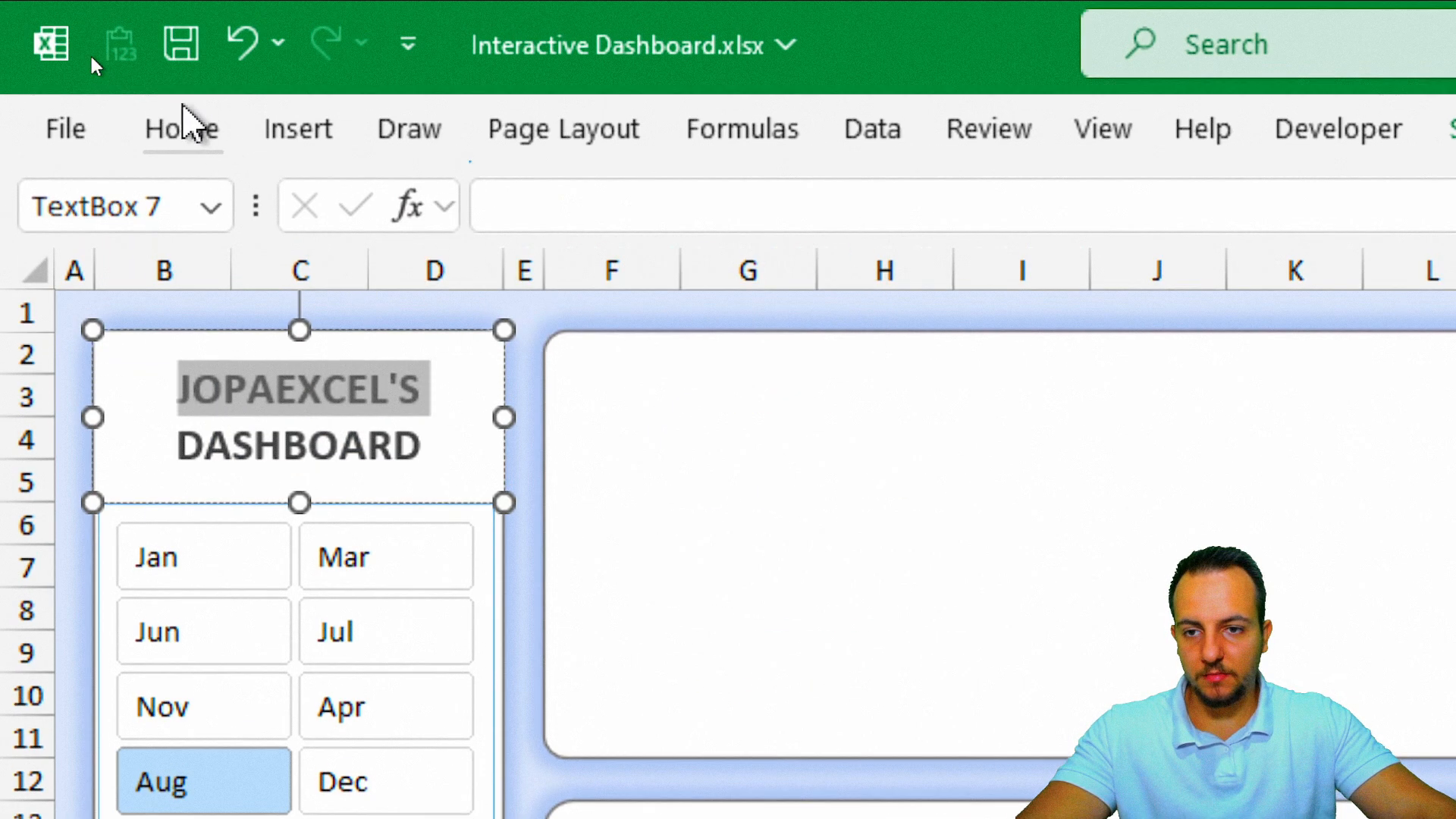
click(186, 115)
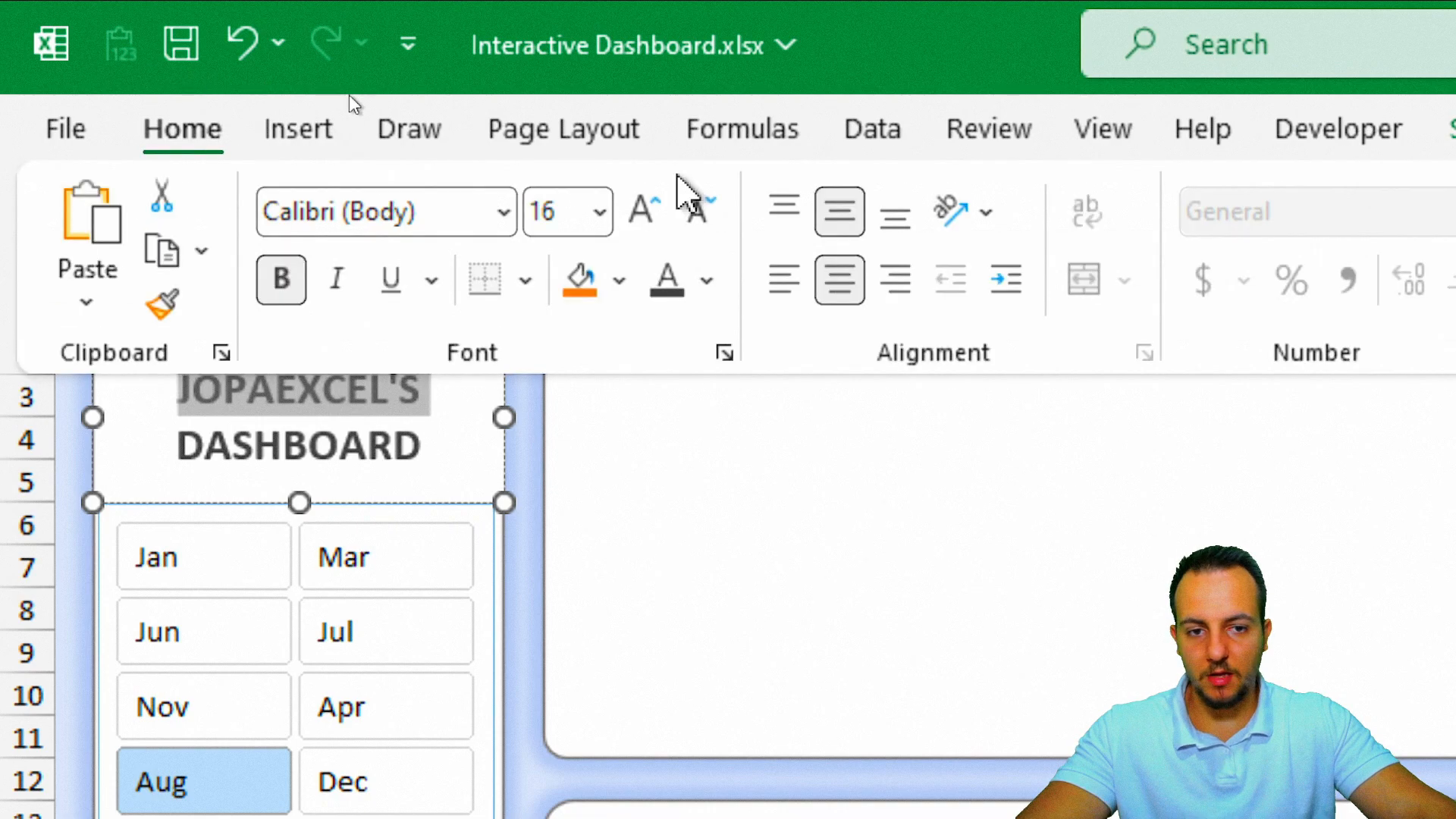
click(790, 281)
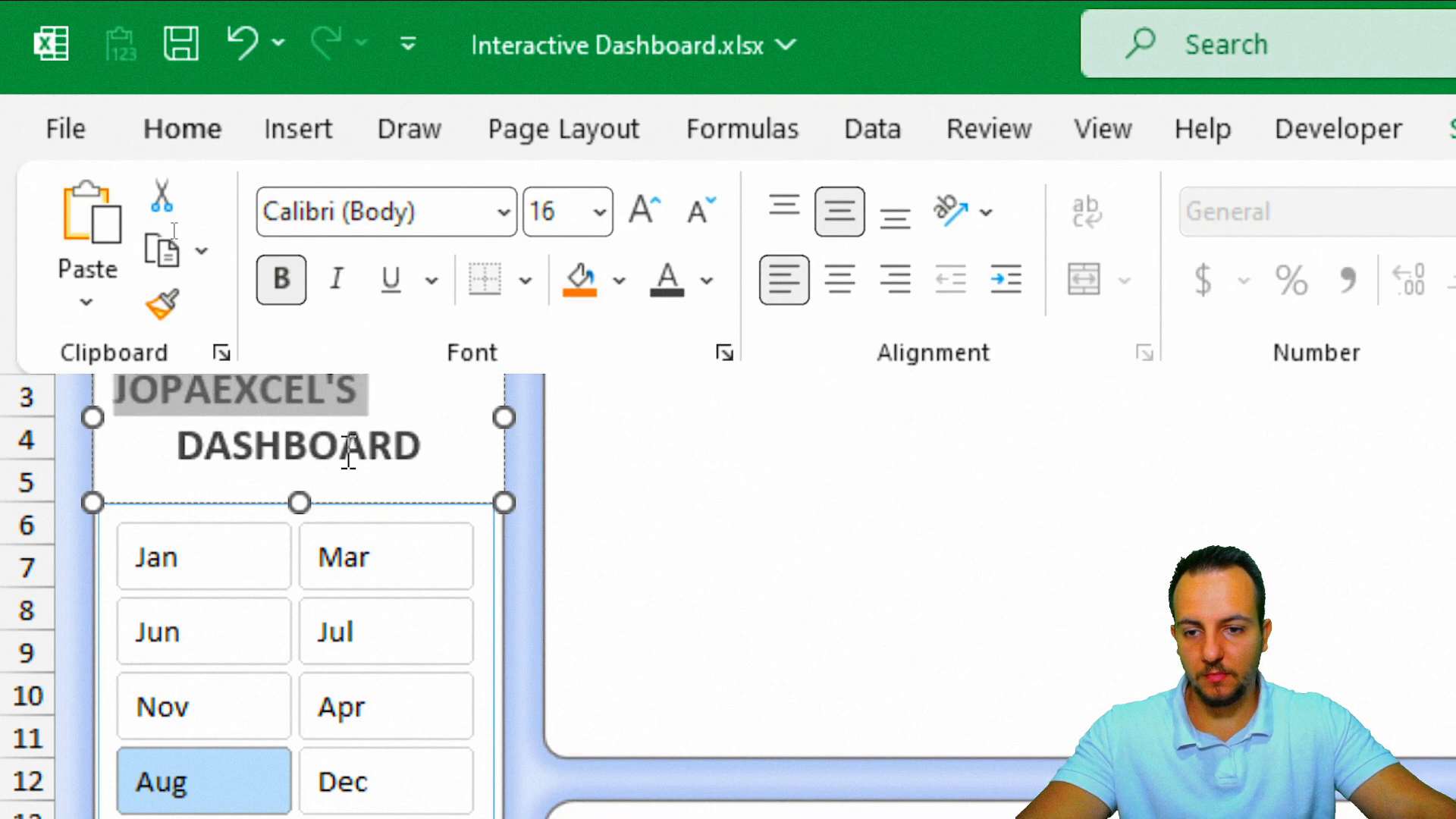
click(267, 446)
drag(195, 447, 455, 447)
click(182, 129)
click(894, 282)
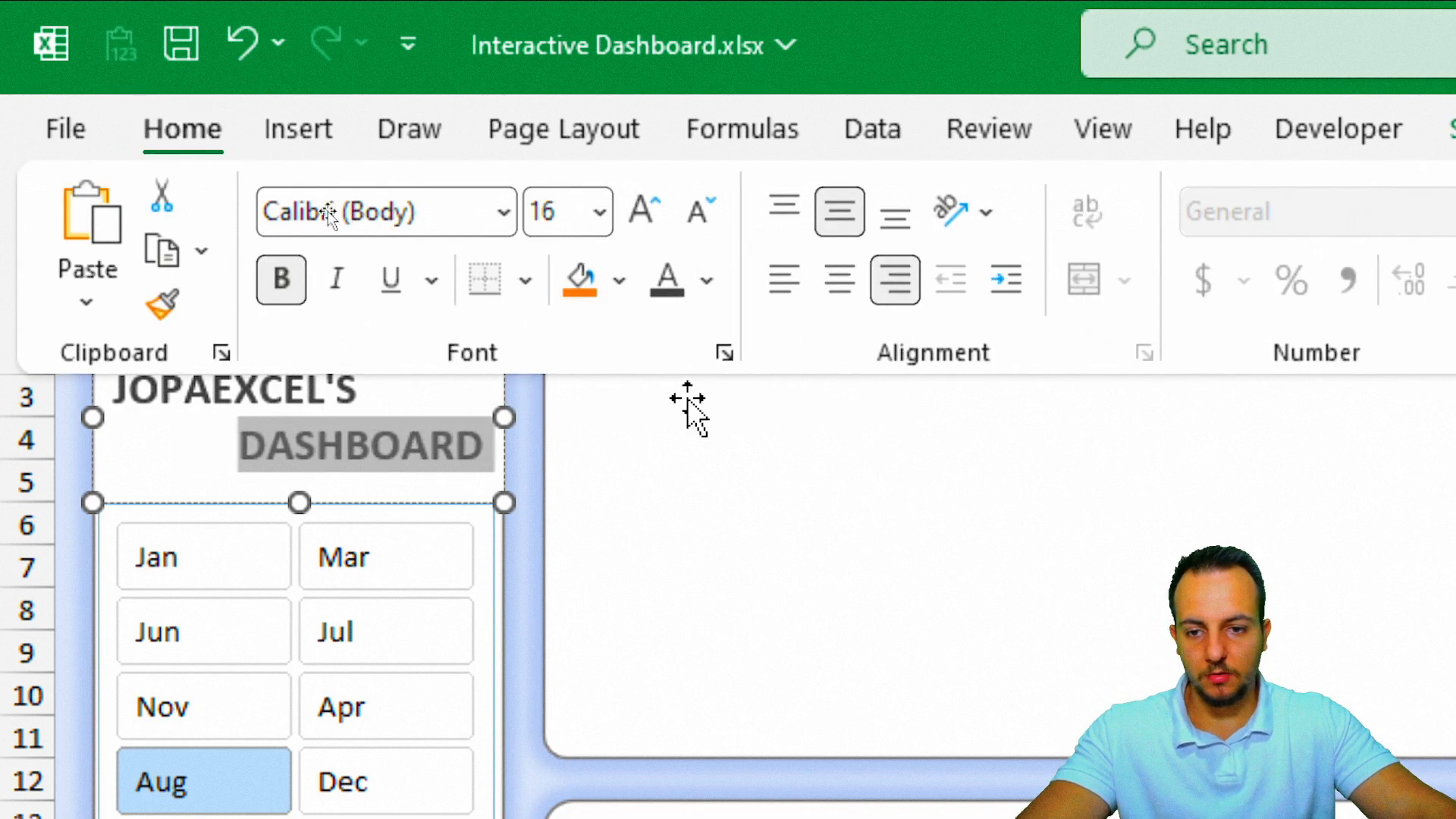
Narrow the title text box slightly from its right edge and nudge it right to sit evenly within the B2:D17 panel.
click(581, 466)
click(497, 416)
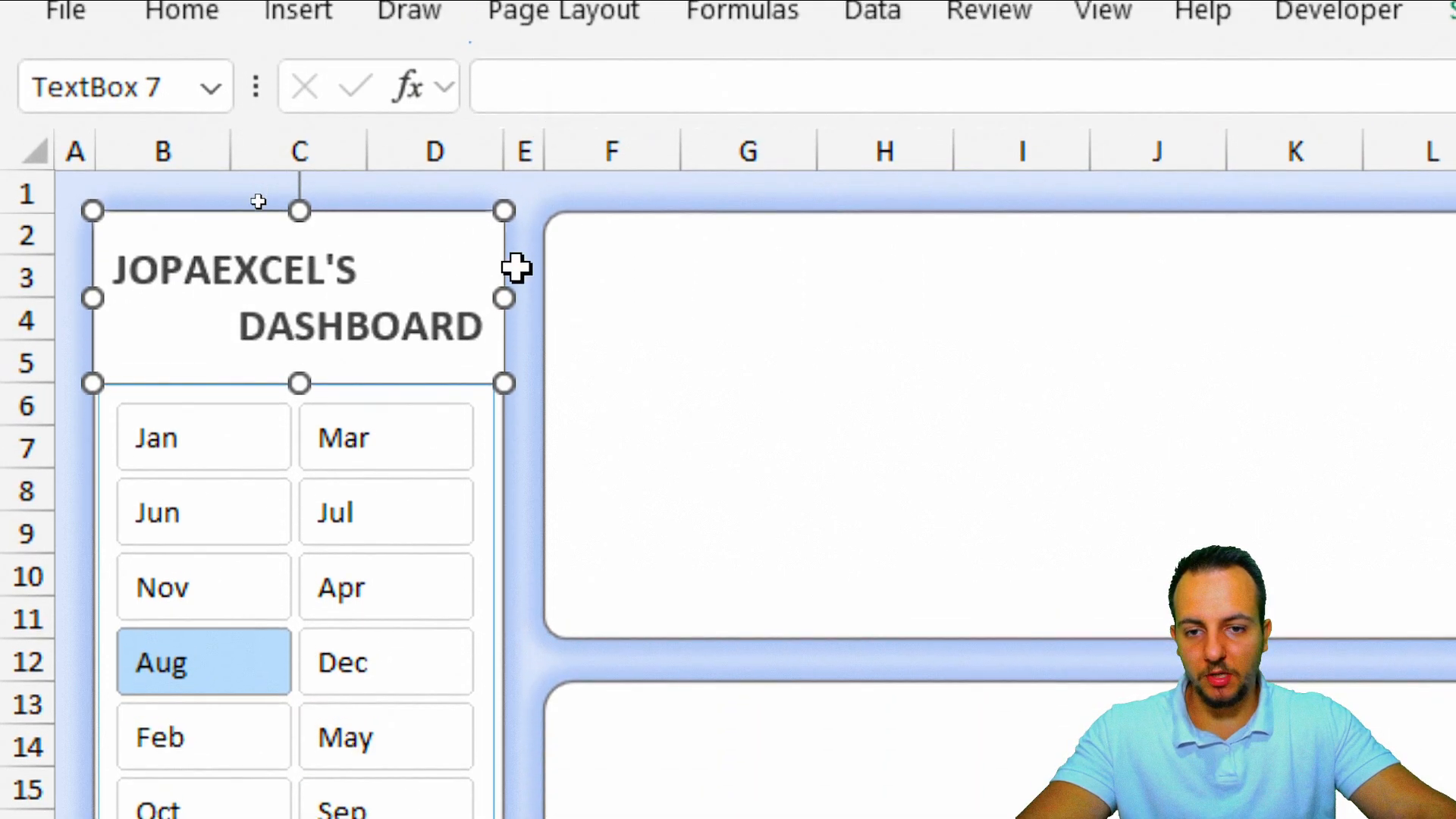
drag(509, 244, 500, 241)
drag(501, 296, 486, 297)
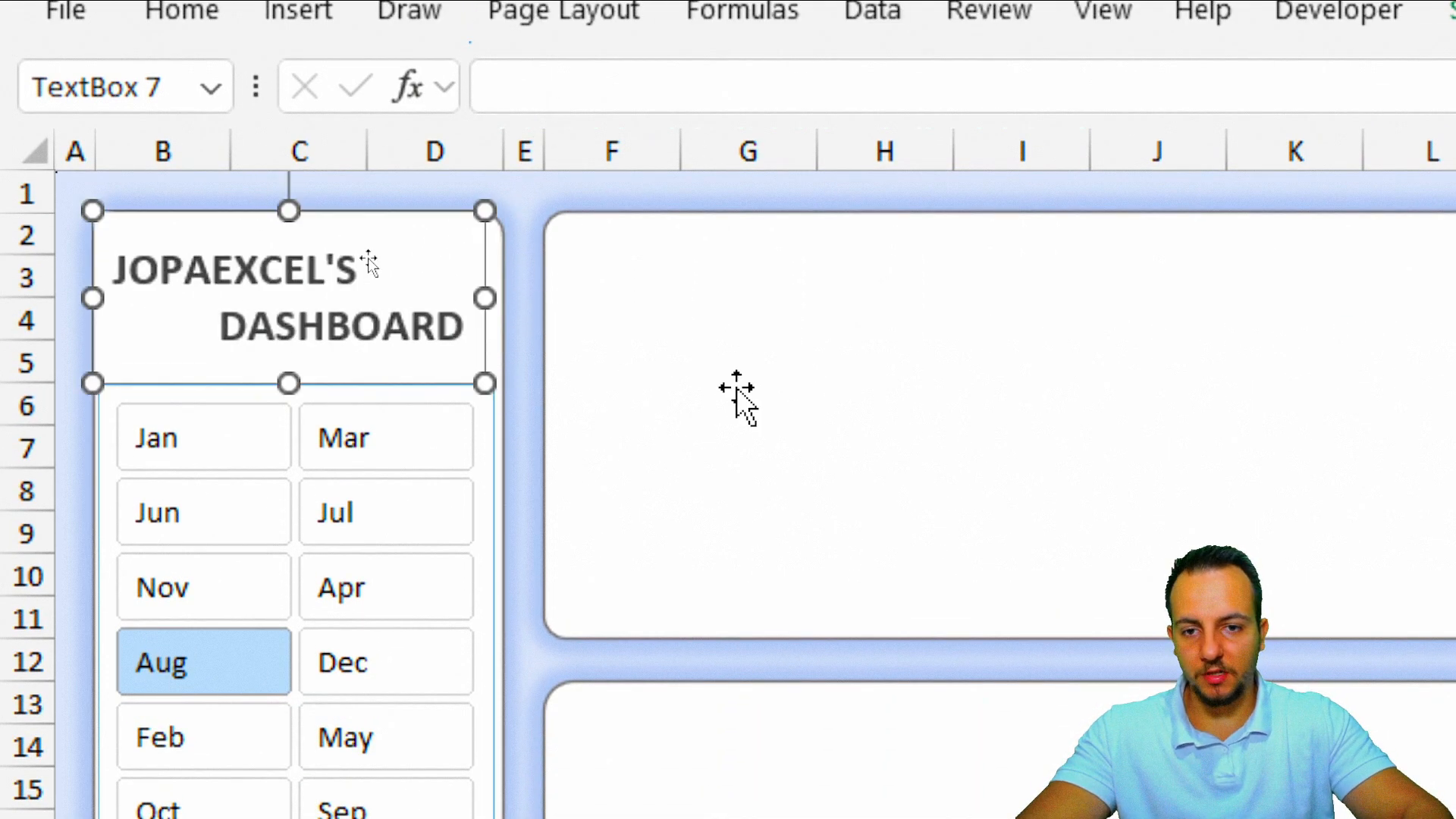
key(Right)
key(Right)
key(Right)
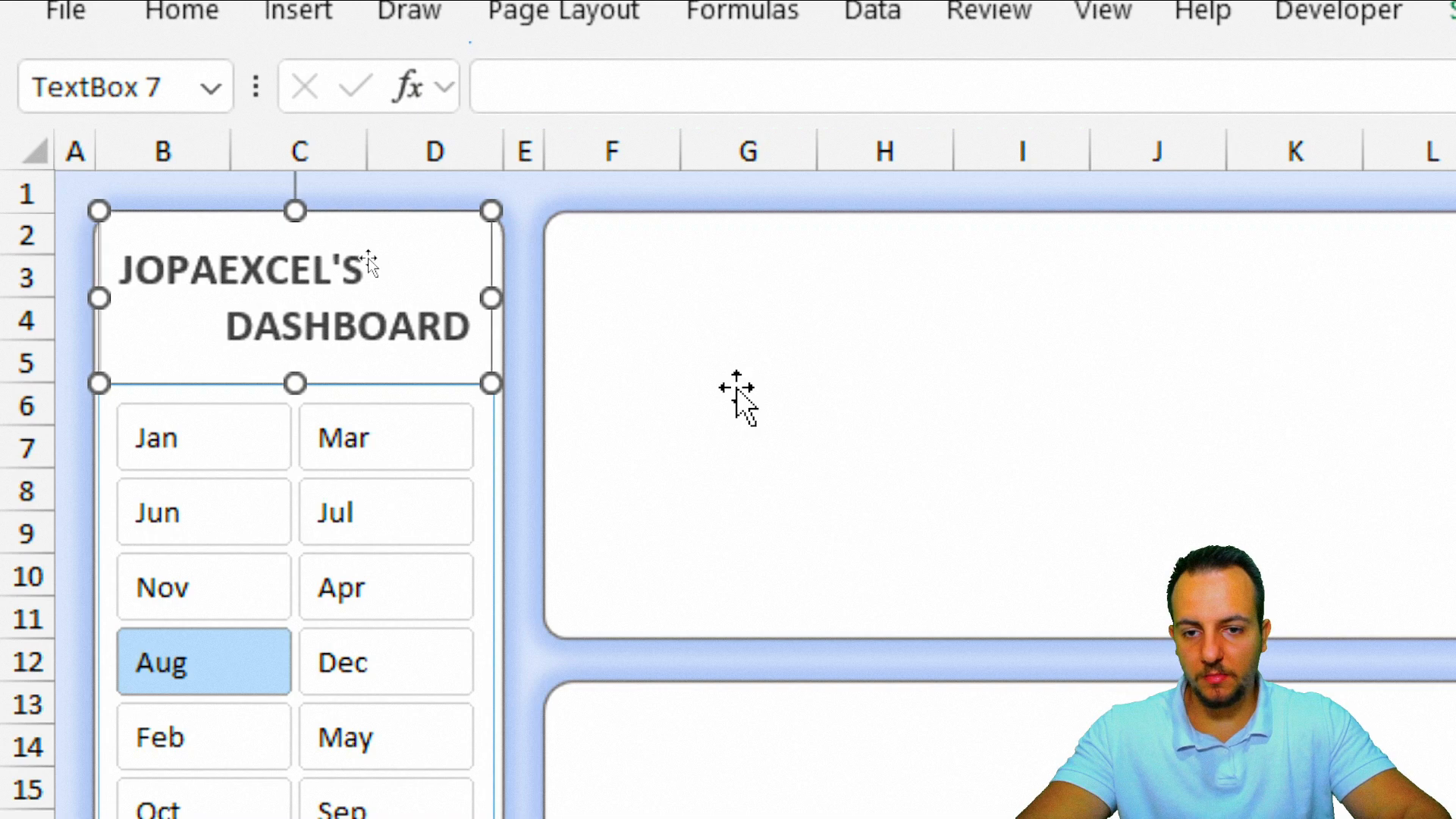
key(Right)
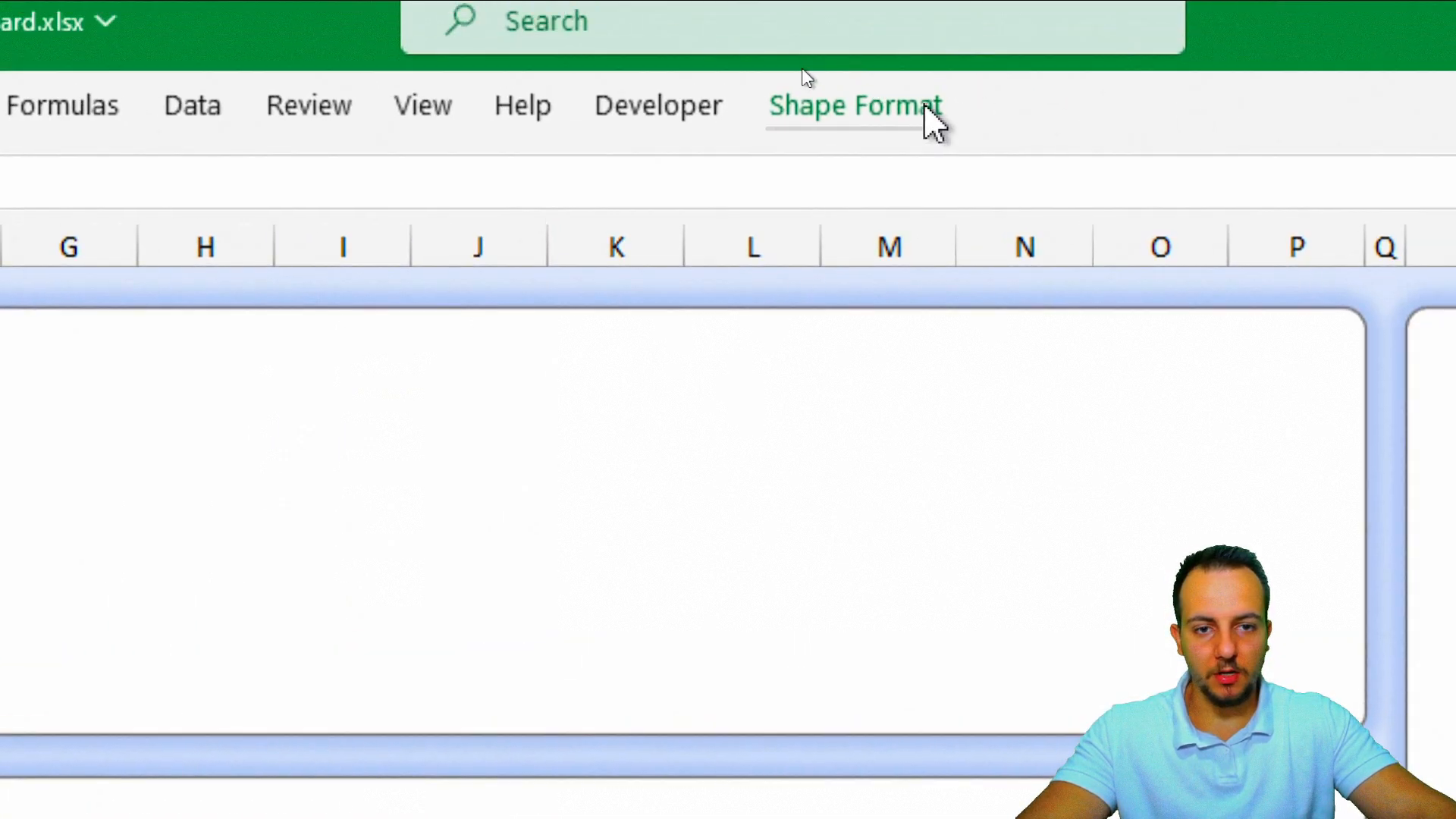
Remove the title text box's outline and fill, deselect it, and save the workbook.
click(927, 112)
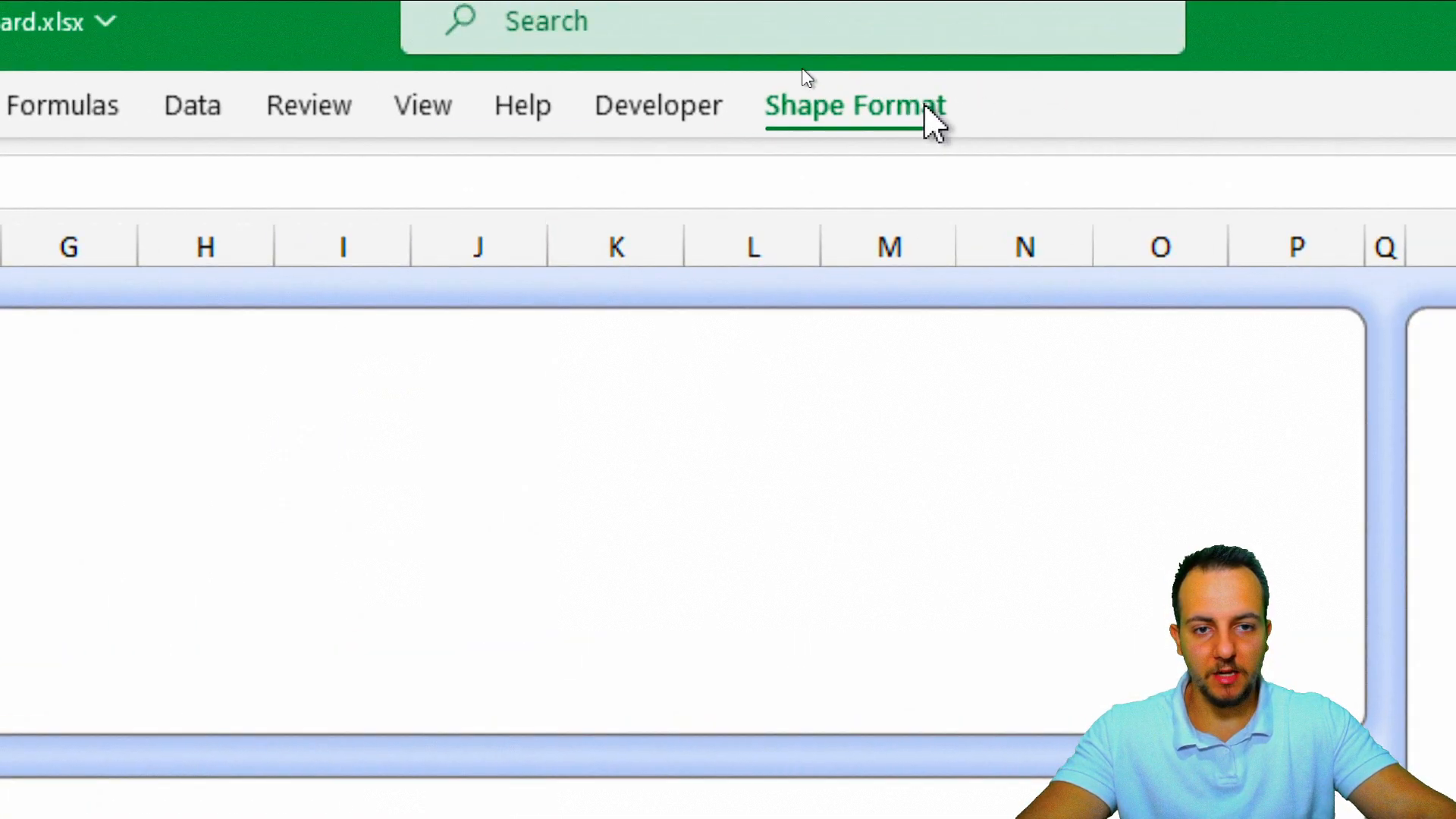
click(496, 239)
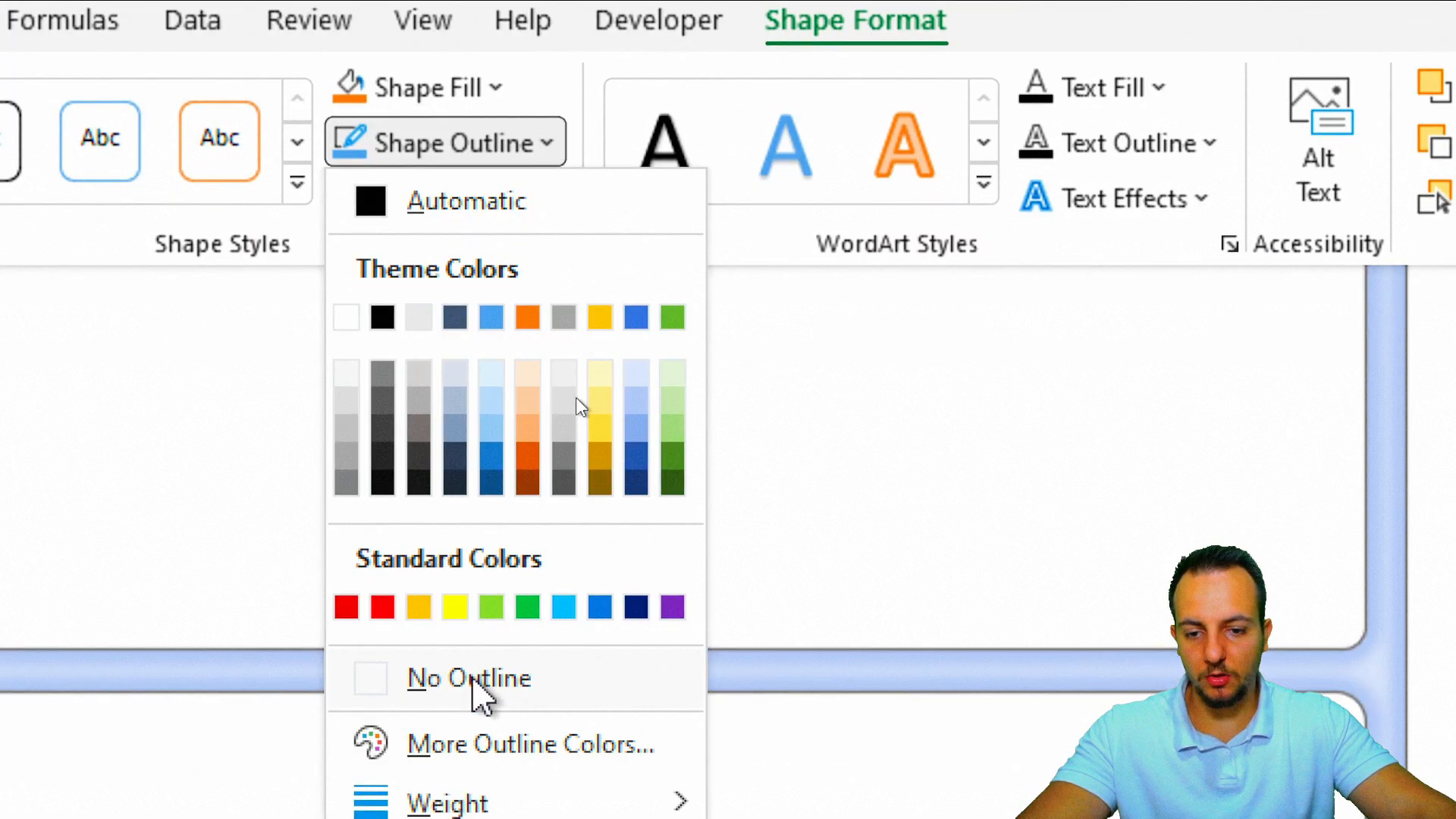
click(473, 677)
click(477, 118)
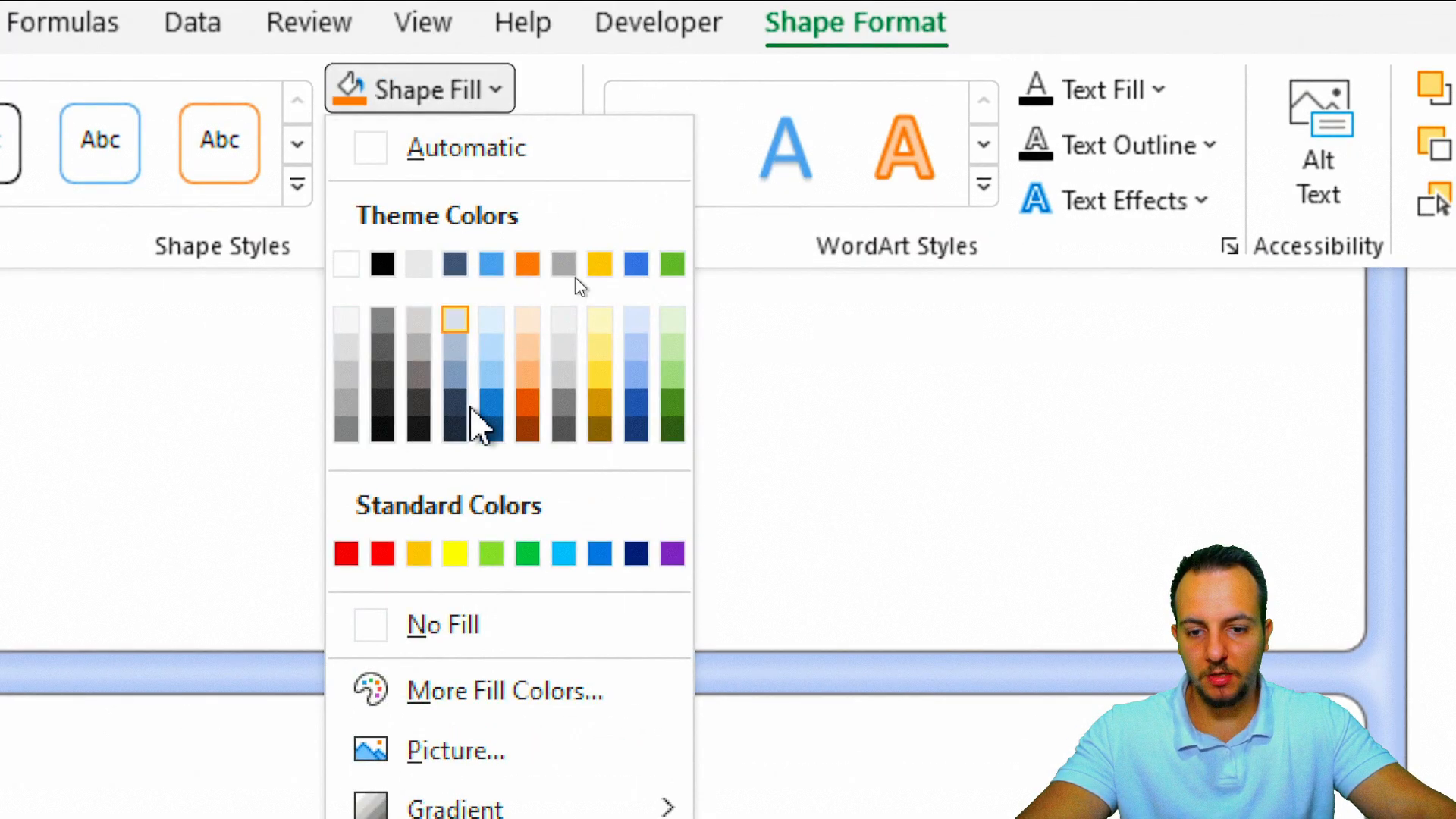
click(444, 630)
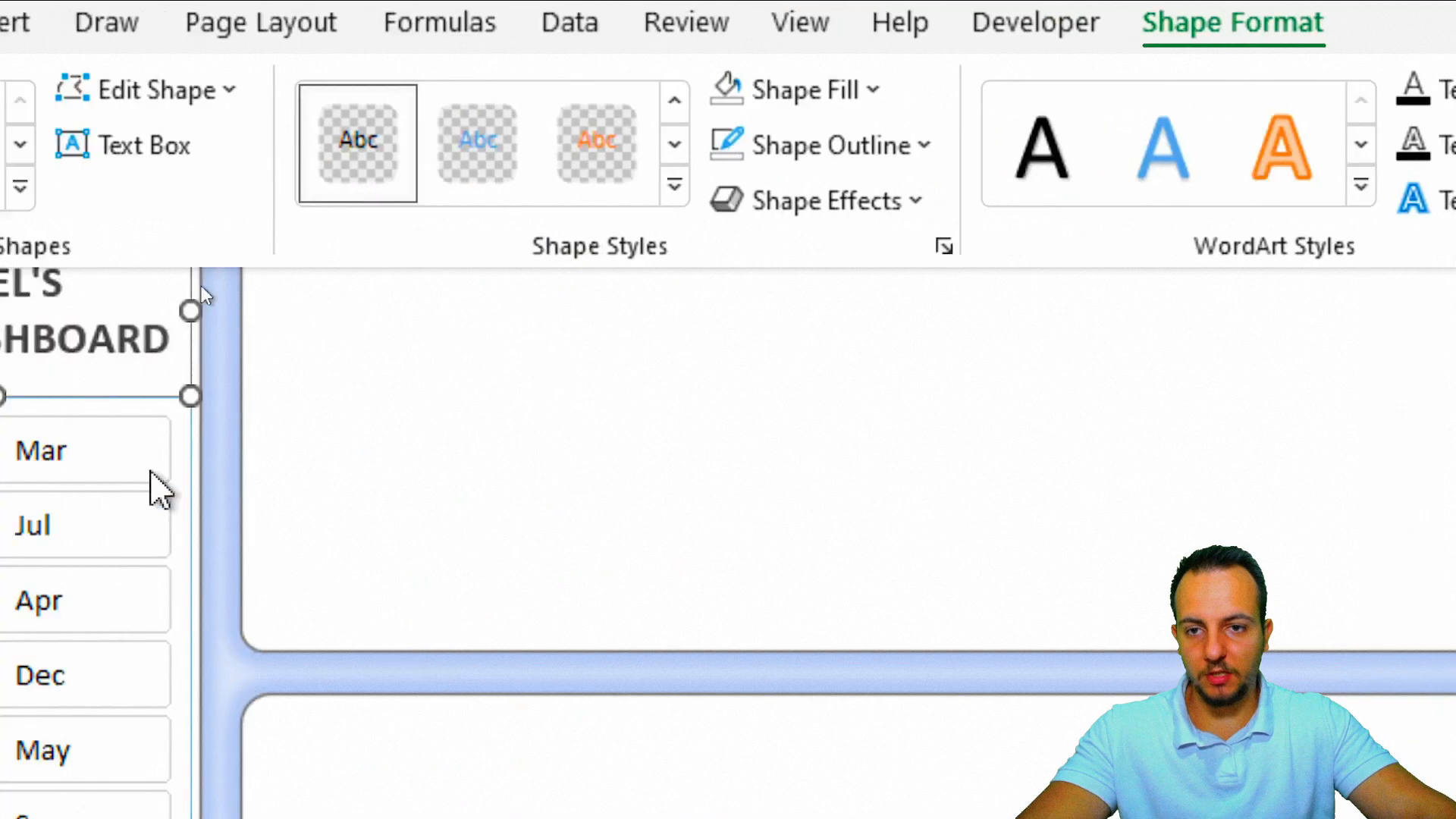
key(Escape)
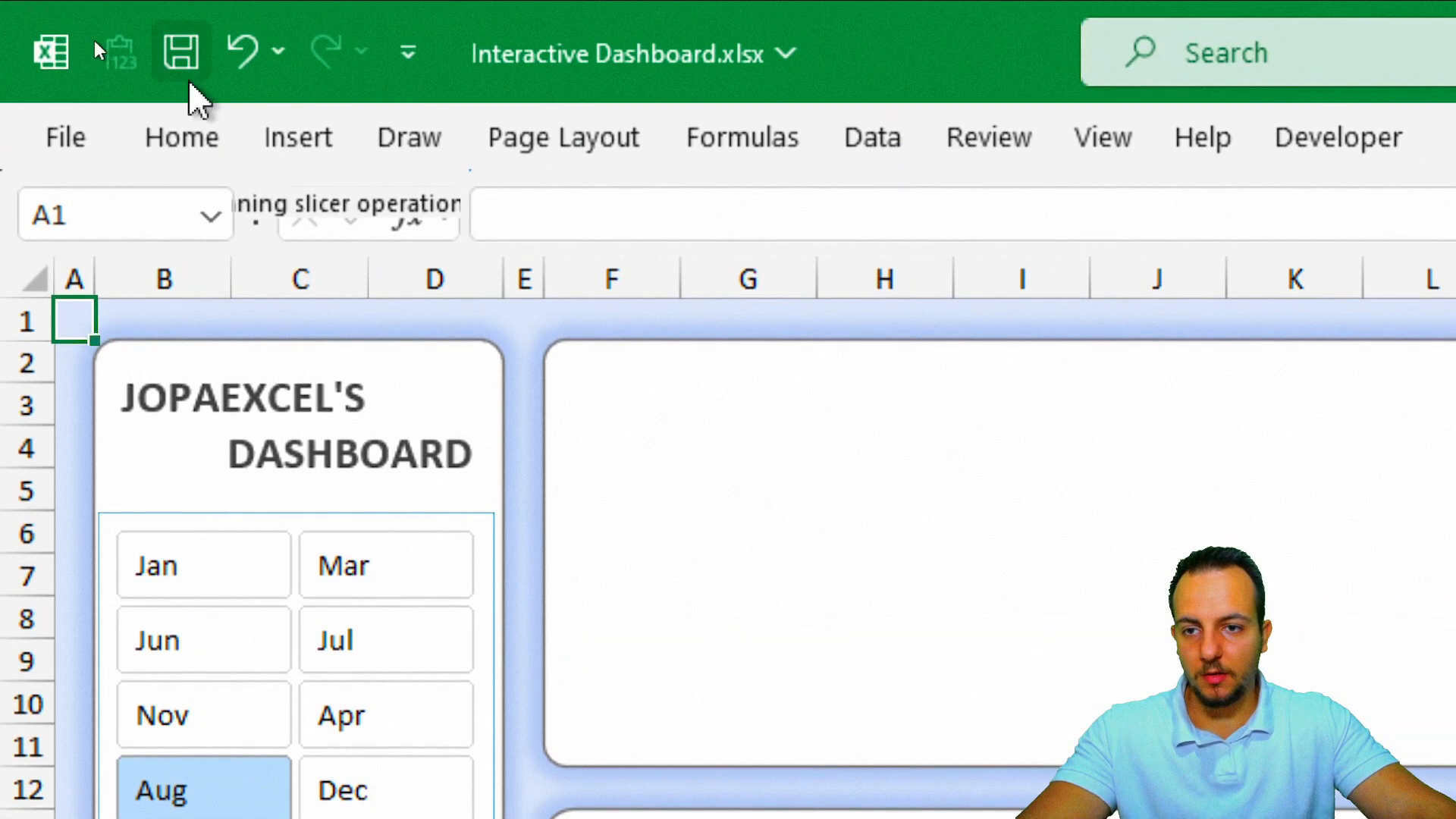
click(181, 52)
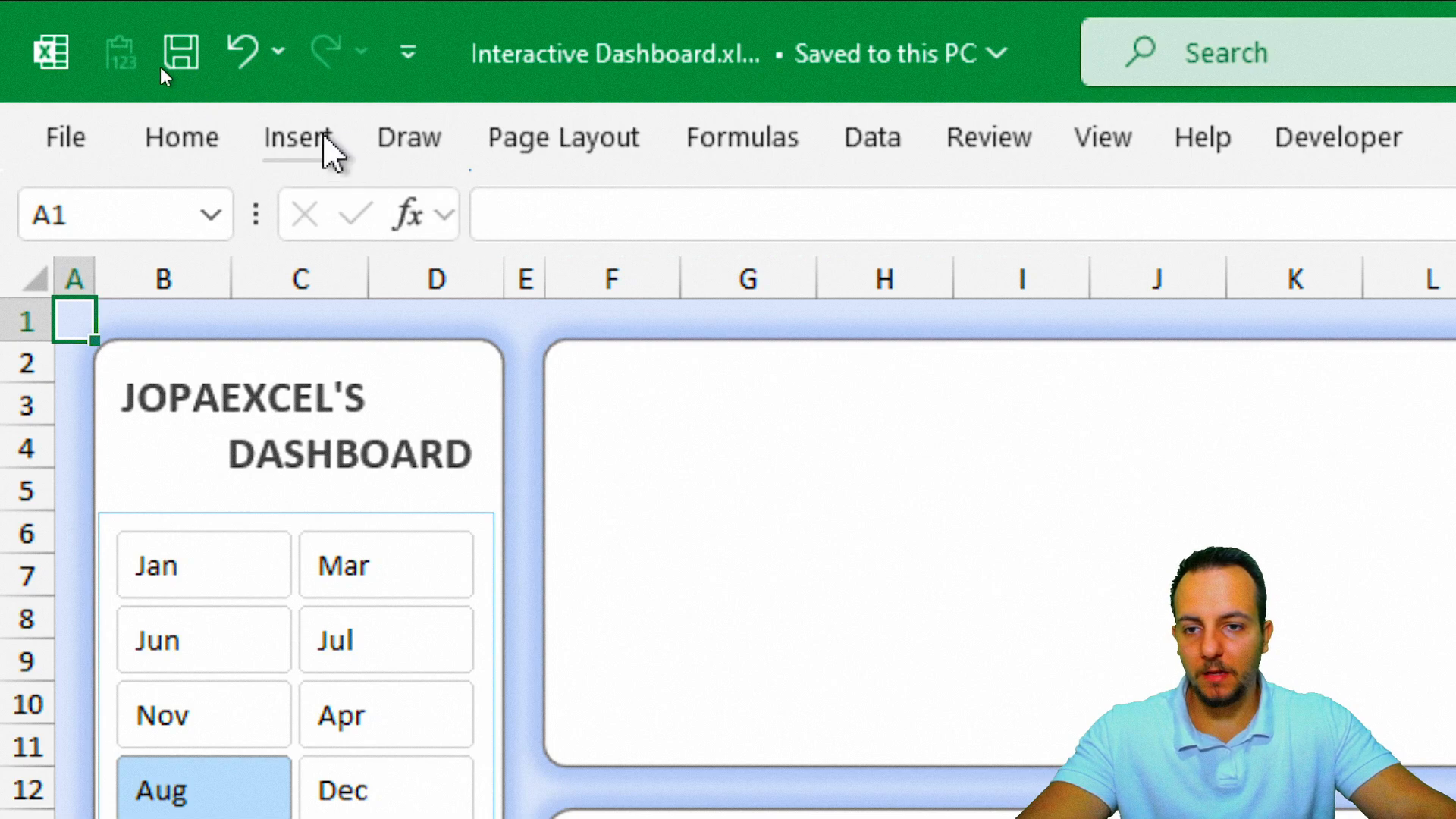
Insert the solid stock icon of three people above a rising arrow from the Commerce category.
click(322, 138)
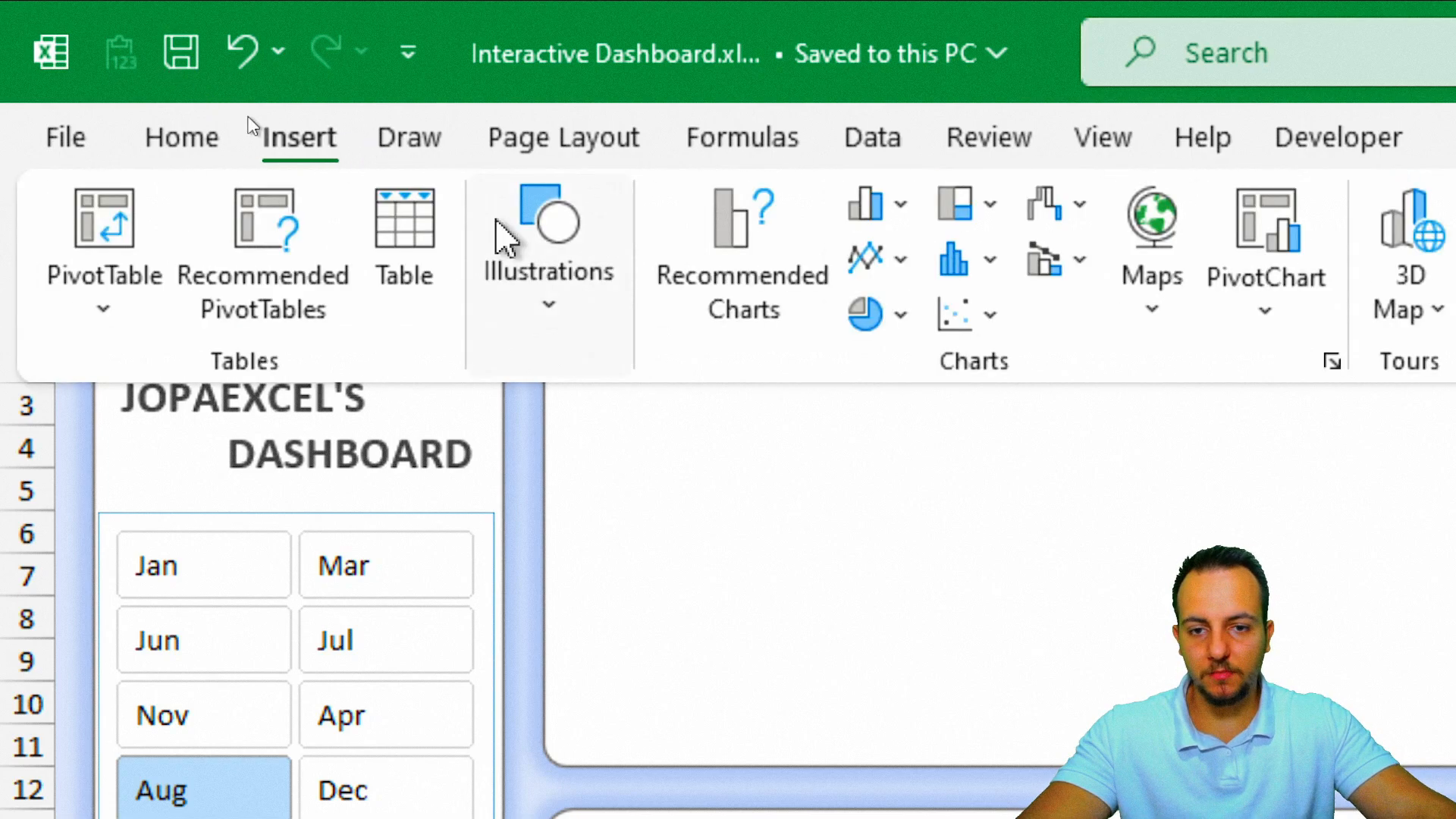
click(523, 303)
click(724, 436)
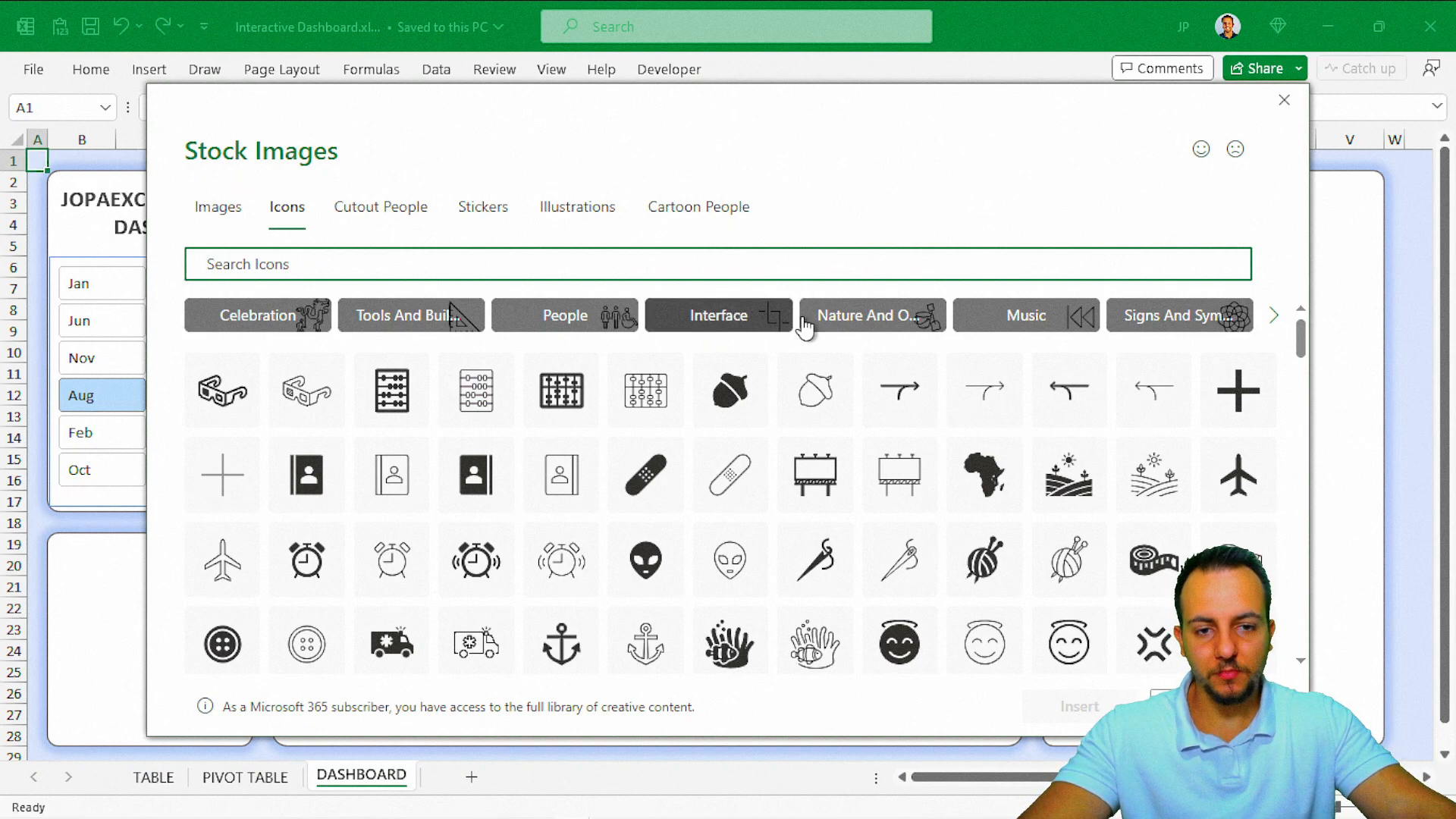
click(1274, 315)
click(1274, 314)
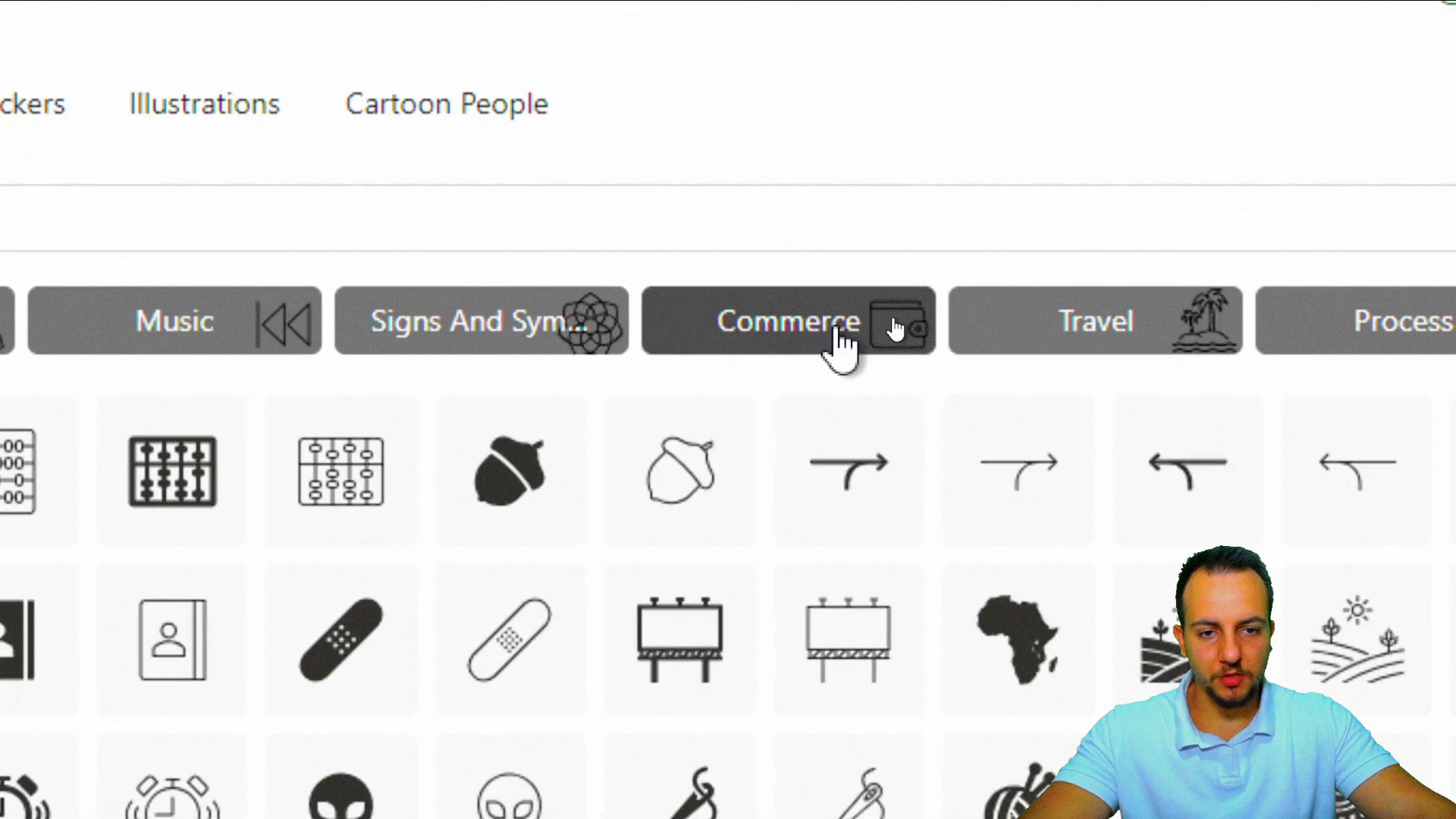
click(894, 318)
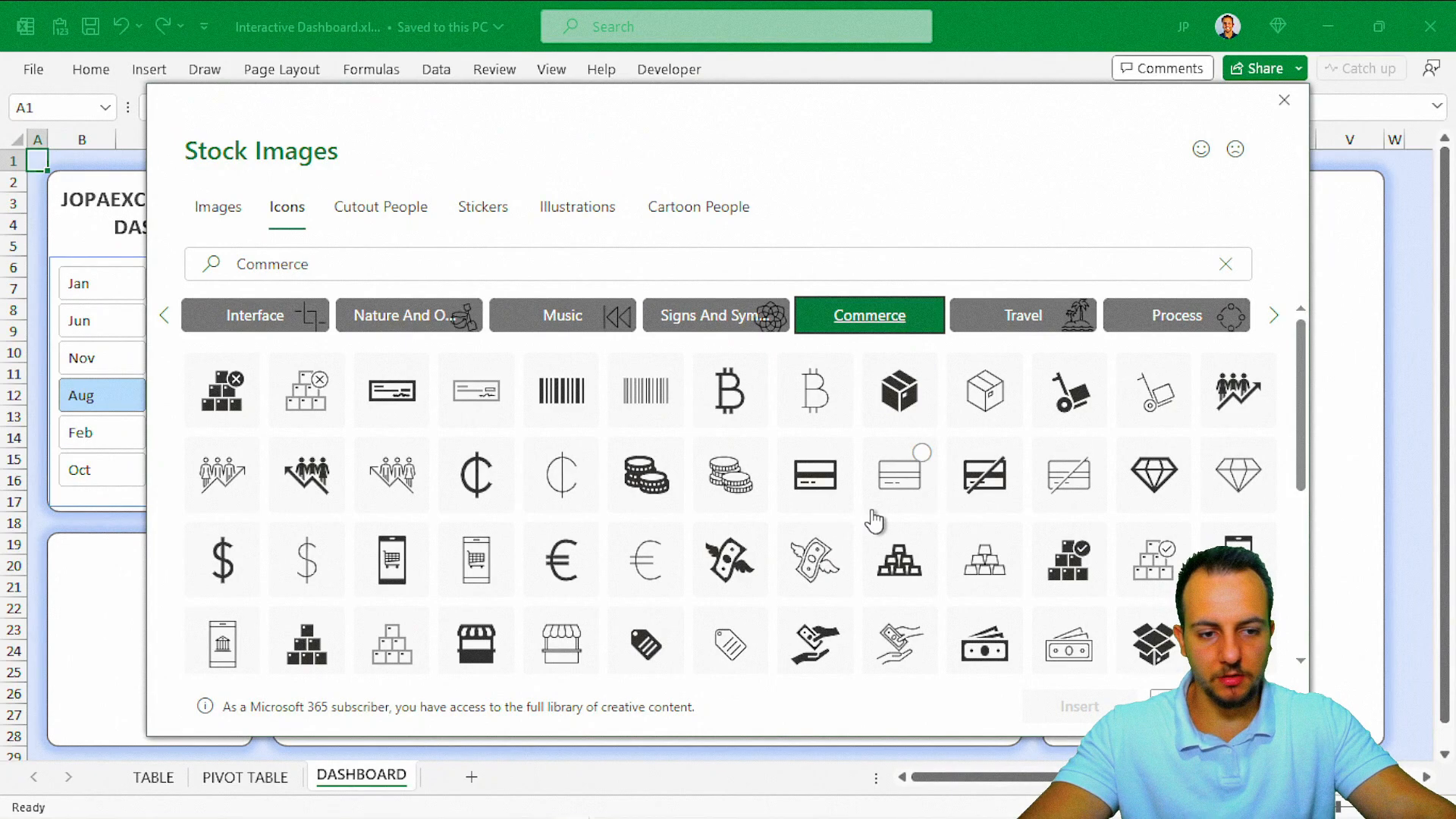
scroll(873, 521, down, 5)
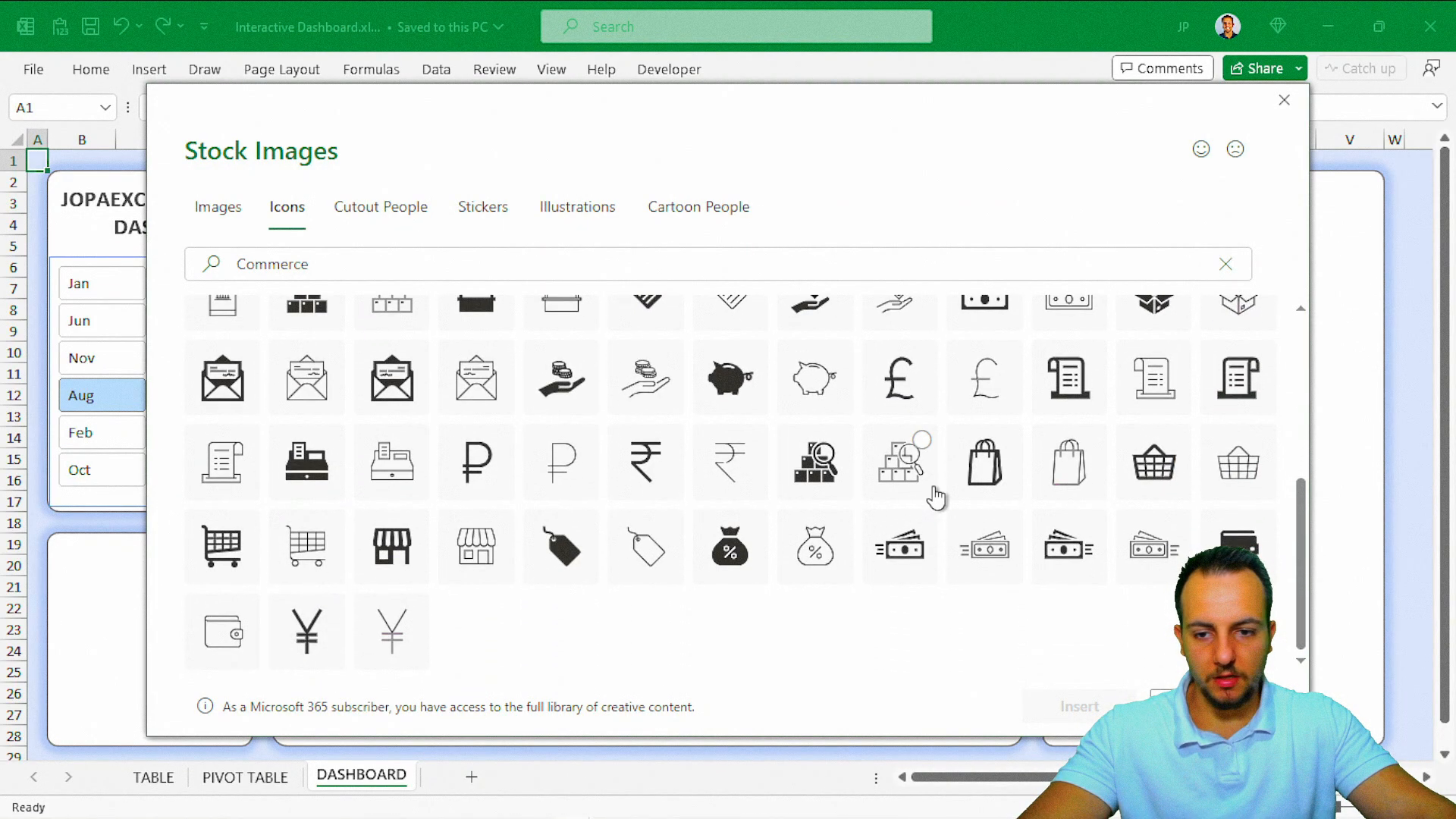
scroll(934, 499, up, 5)
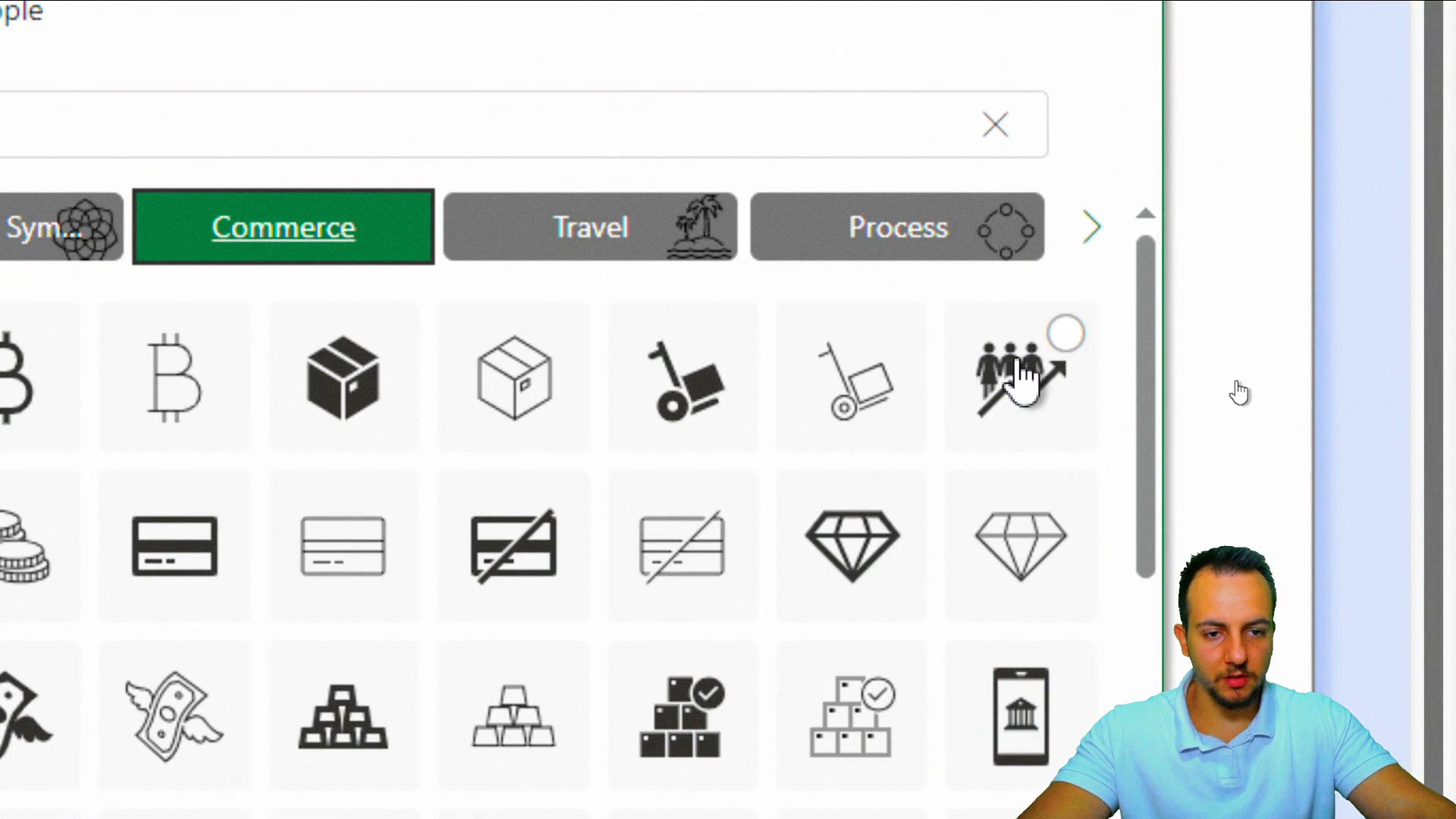
click(1025, 376)
scroll(920, 744, down, 3)
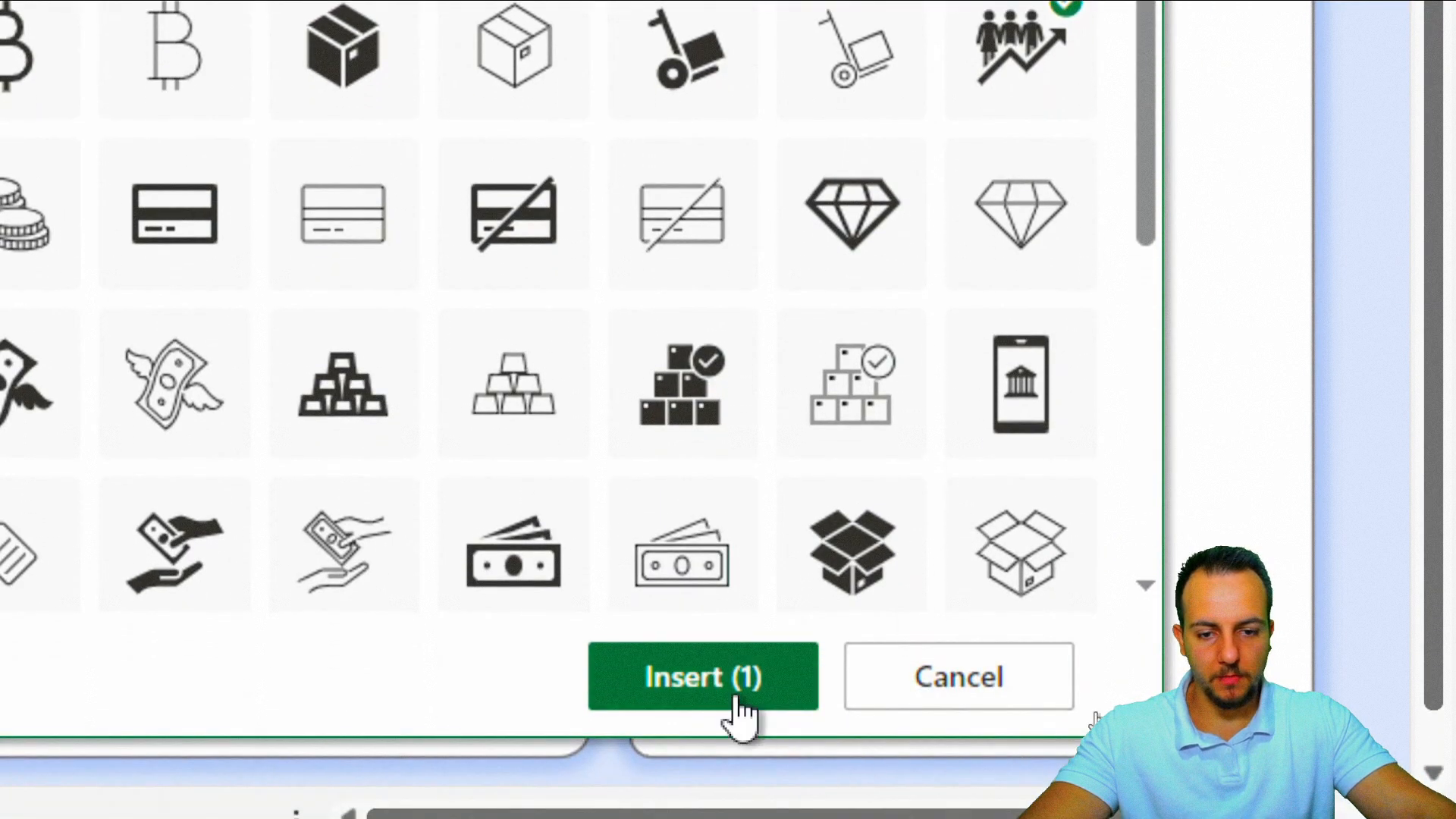
click(731, 687)
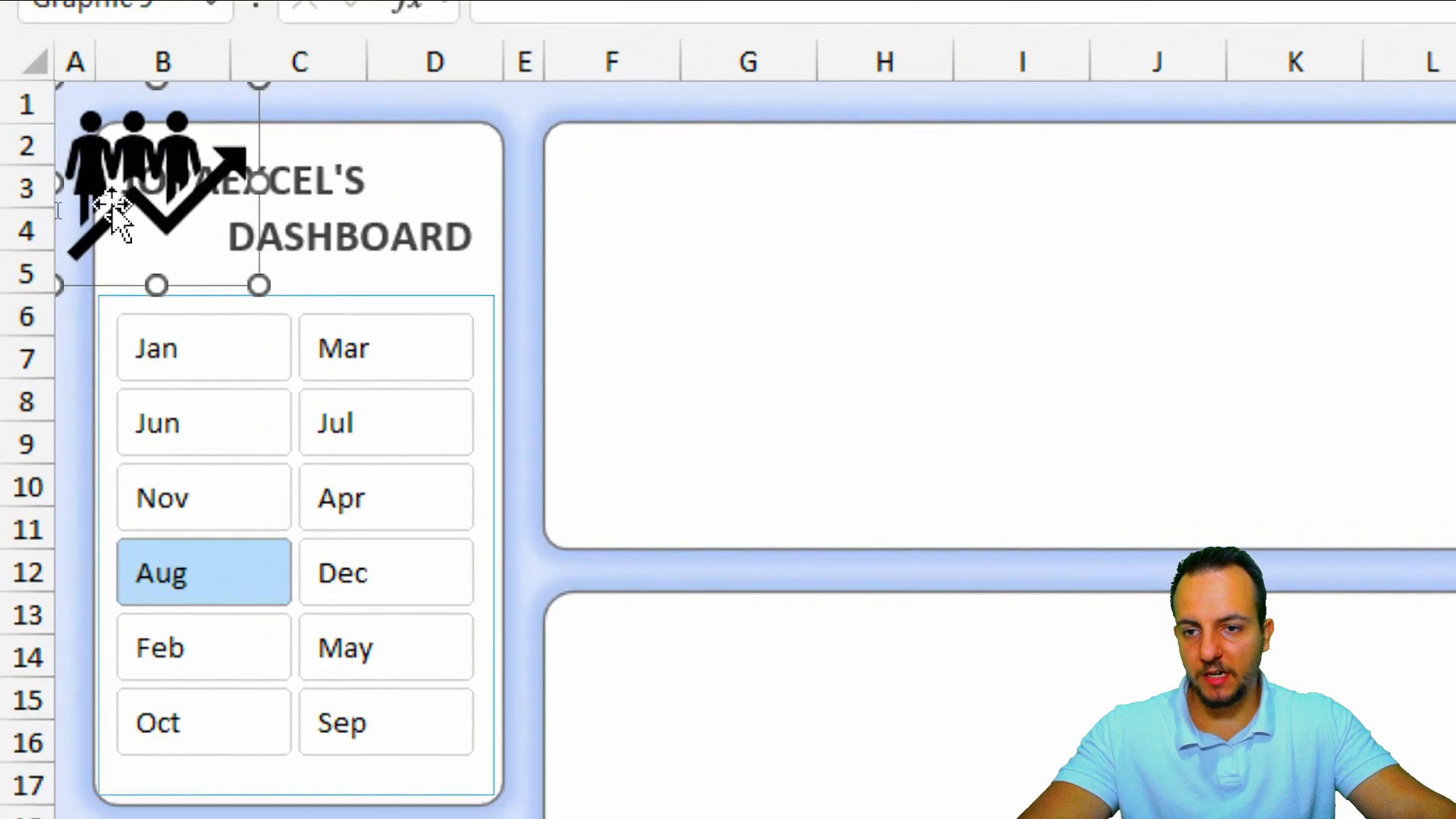
Shrink the people-and-arrow icon and place it in column D, beside JOPAEXCEL'S and above the end of DASHBOARD.
drag(68, 198, 204, 214)
drag(528, 324, 440, 238)
drag(386, 170, 444, 173)
drag(380, 231, 392, 226)
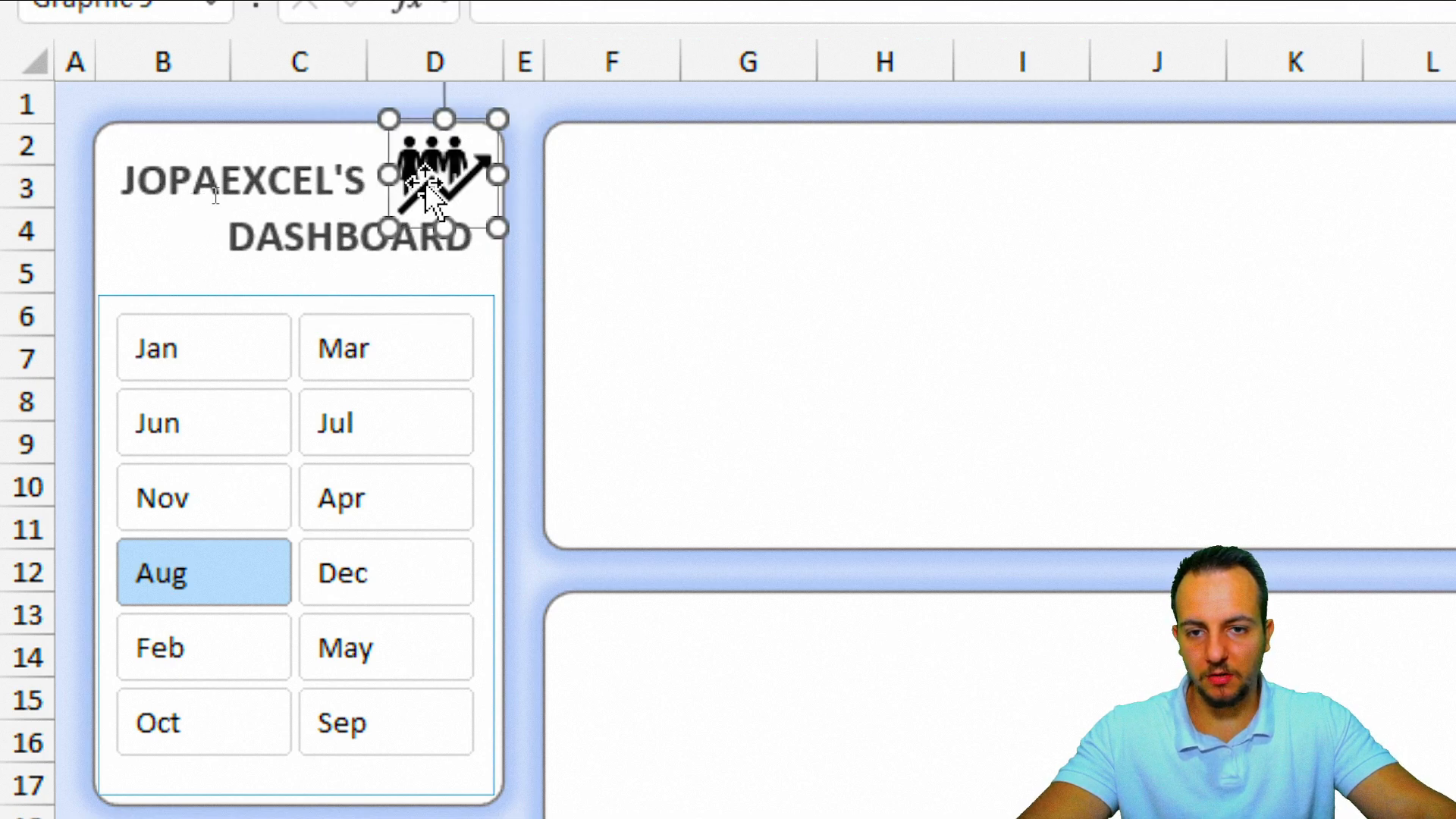
drag(443, 162, 431, 165)
drag(377, 231, 394, 217)
drag(455, 157, 449, 160)
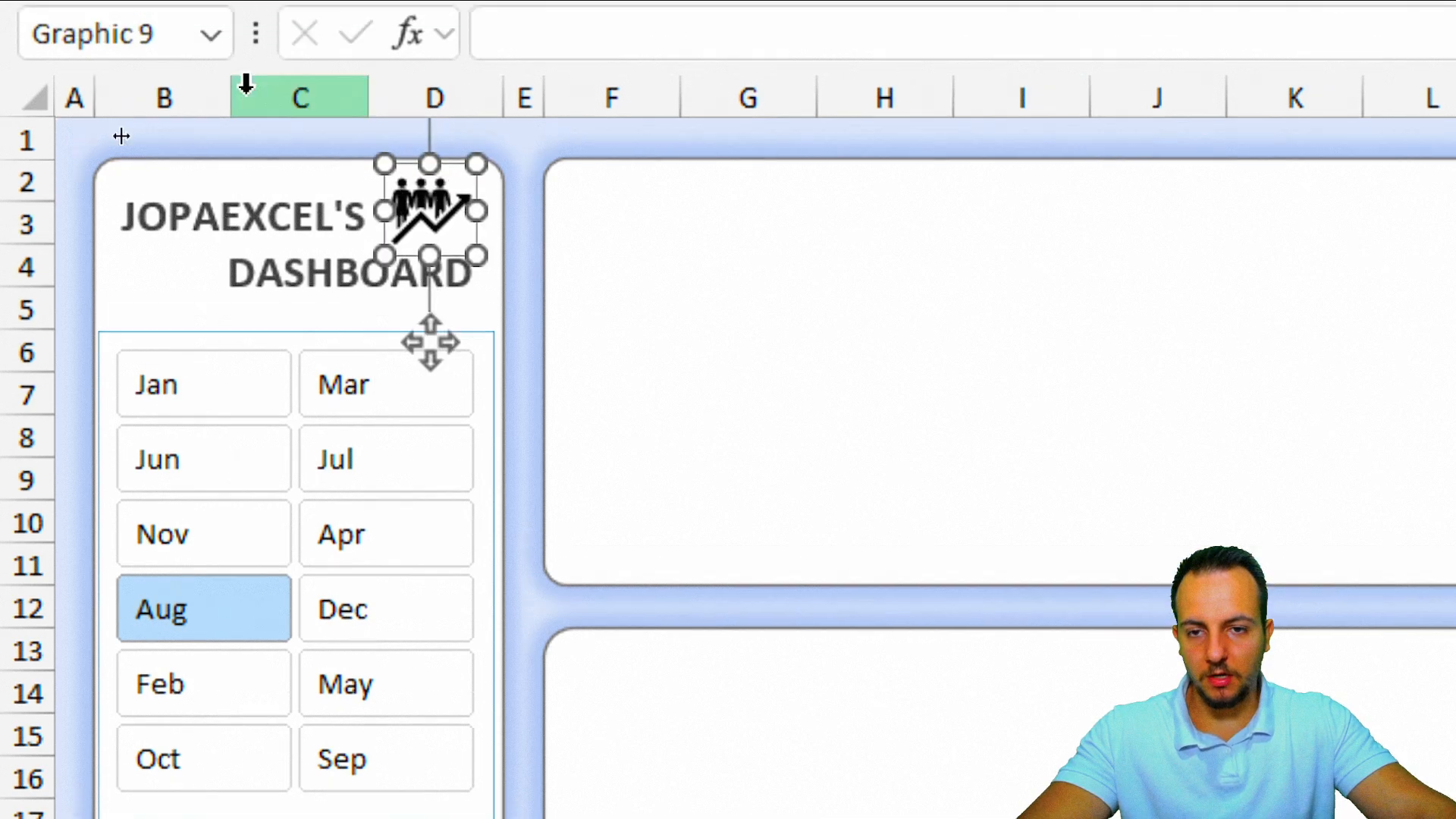
Fill the people-and-arrow icon with the darker blue theme color next to the green one.
click(185, 106)
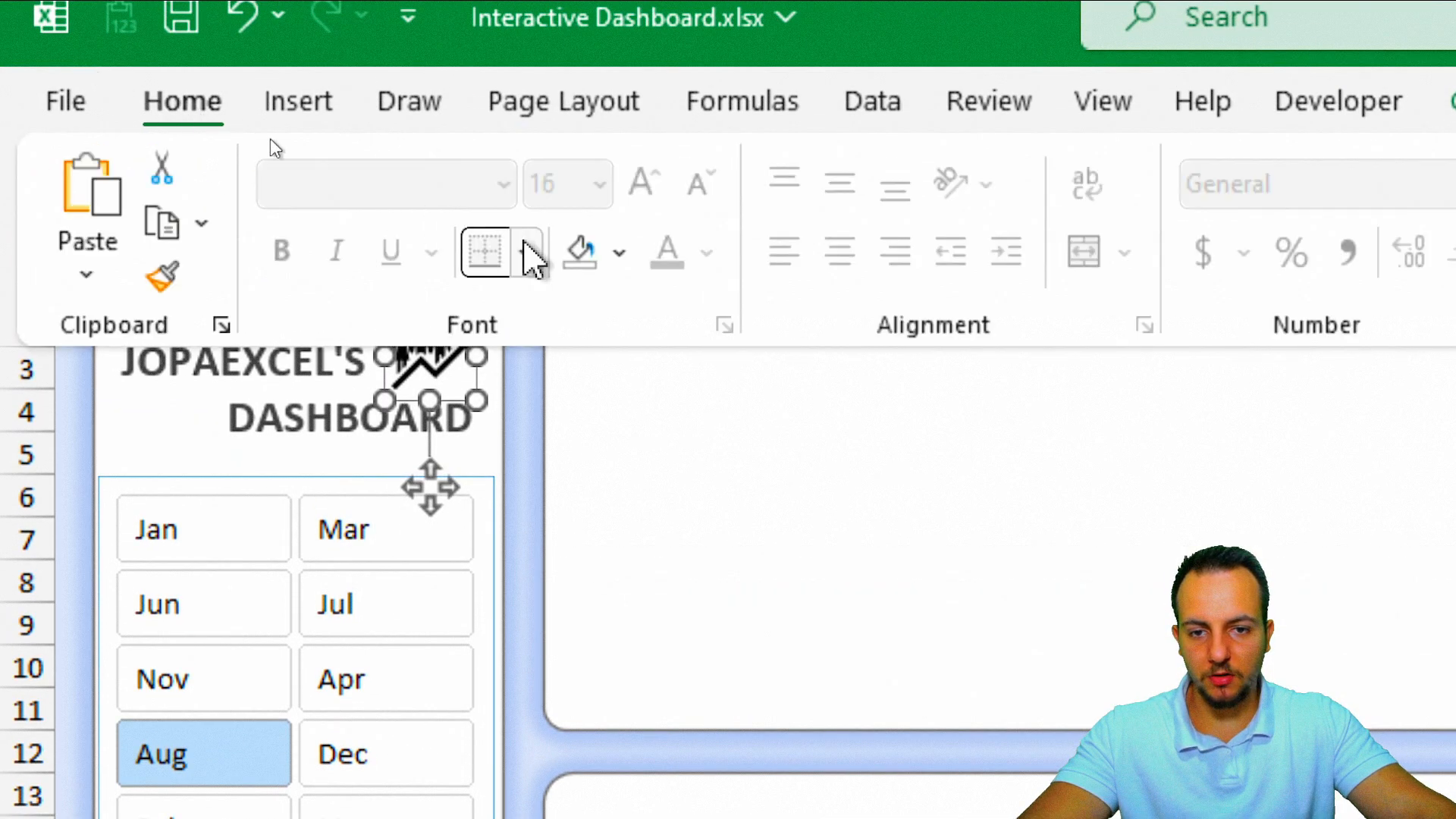
click(620, 257)
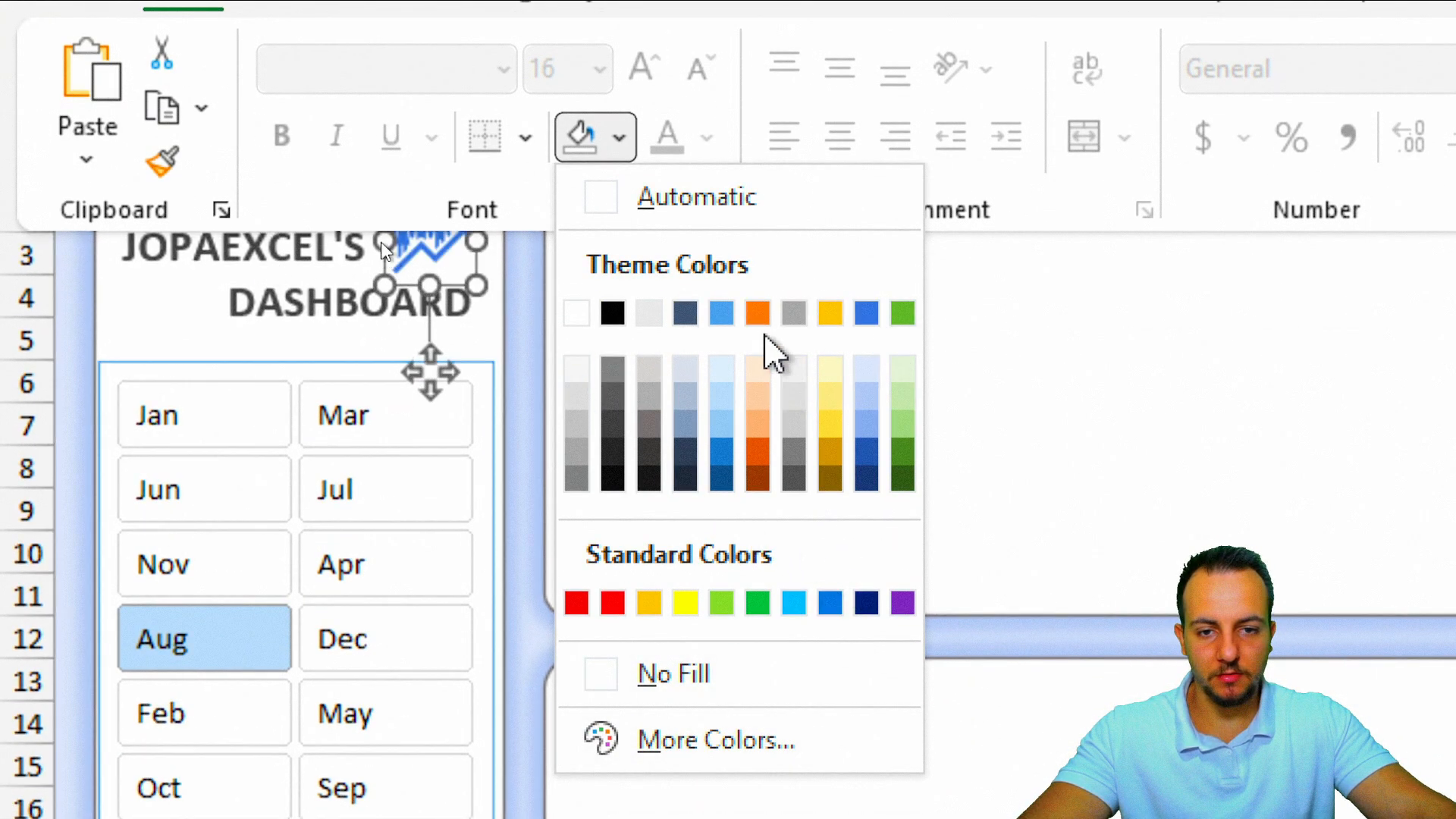
click(867, 312)
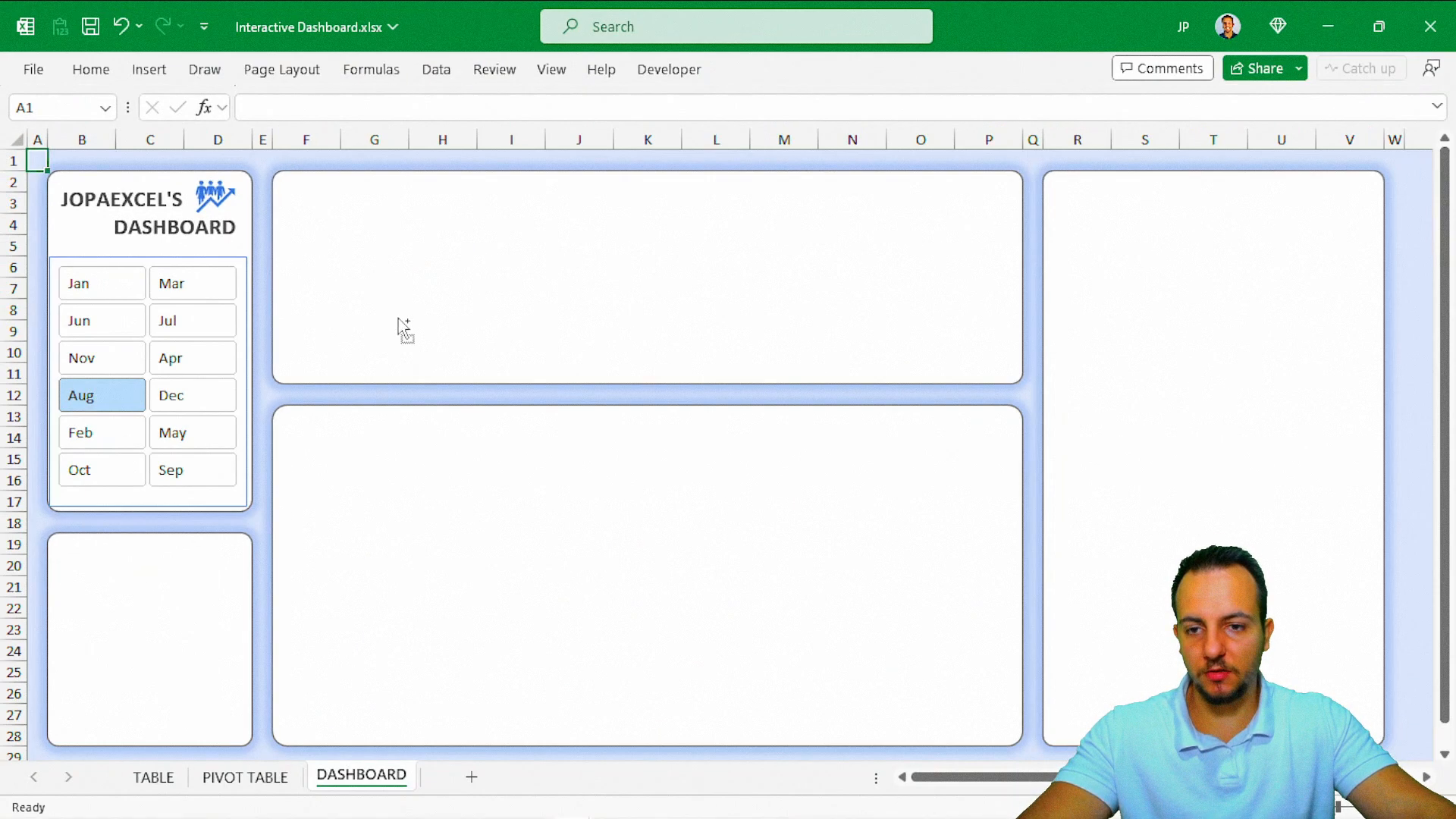
key(ctrl+2)
drag(39, 249, 252, 523)
drag(262, 455, 530, 455)
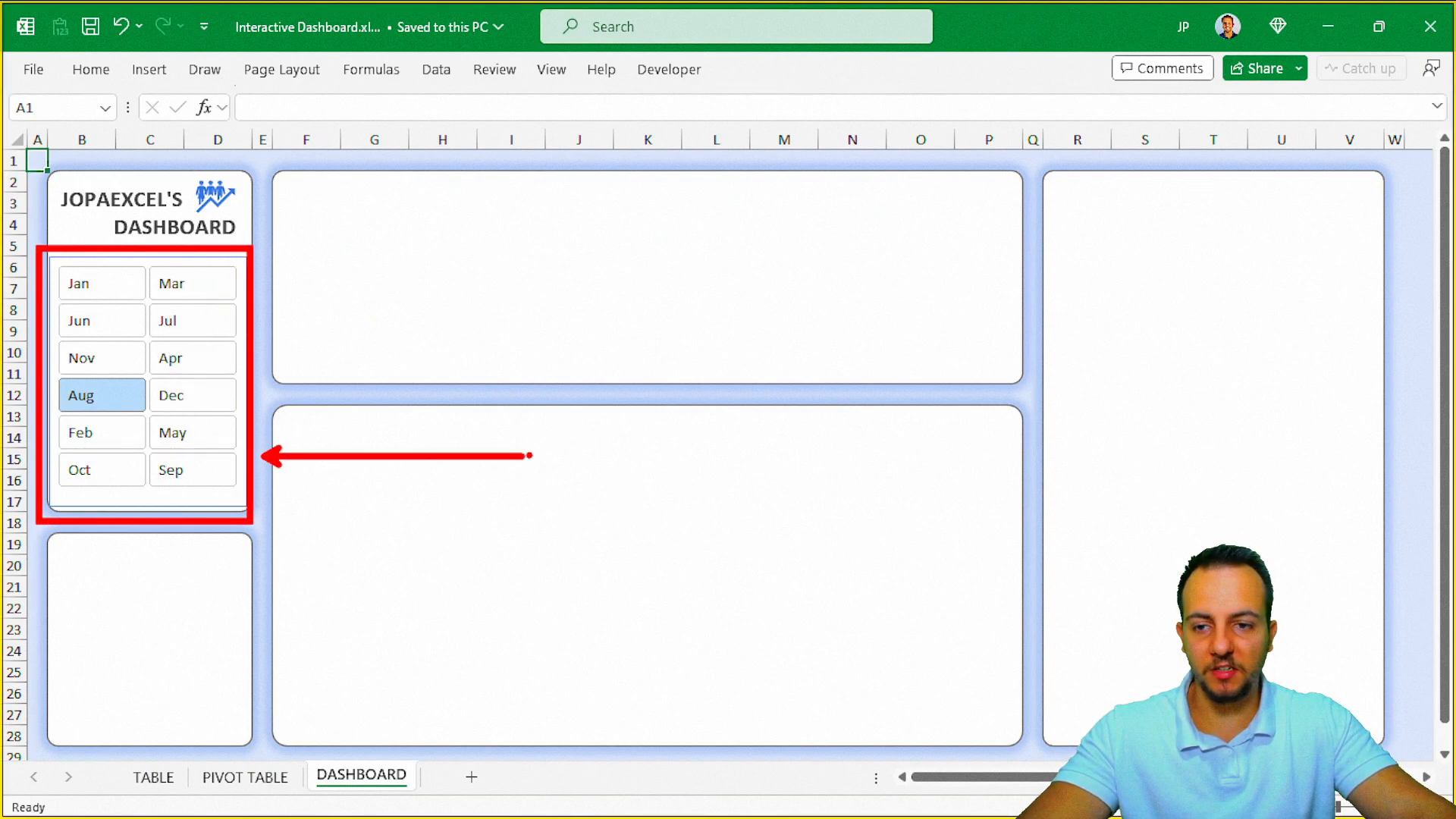
key(Escape)
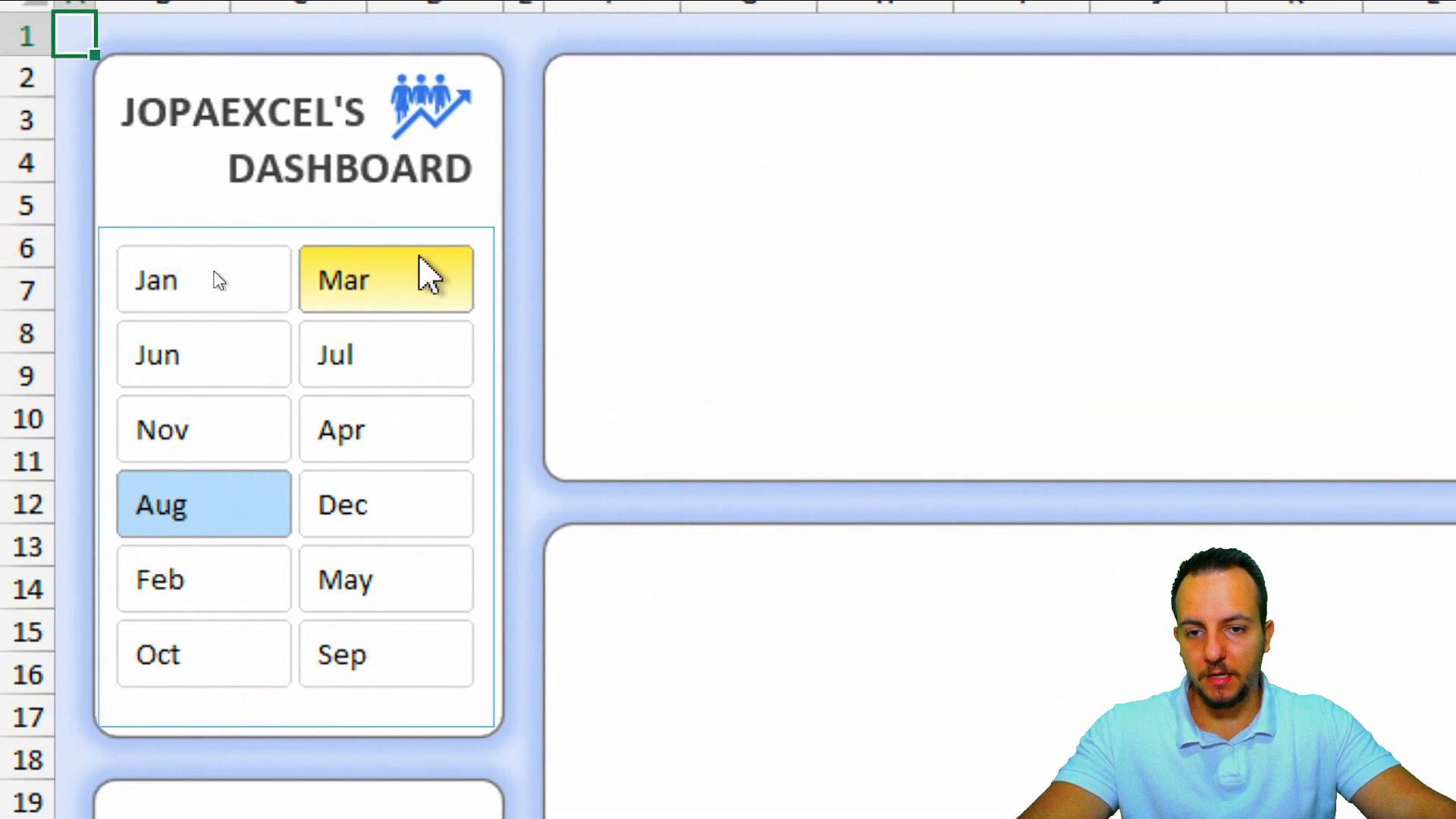
Try the dark orange and dark blue slicer styles on the month slicer and apply the dark green one.
click(466, 232)
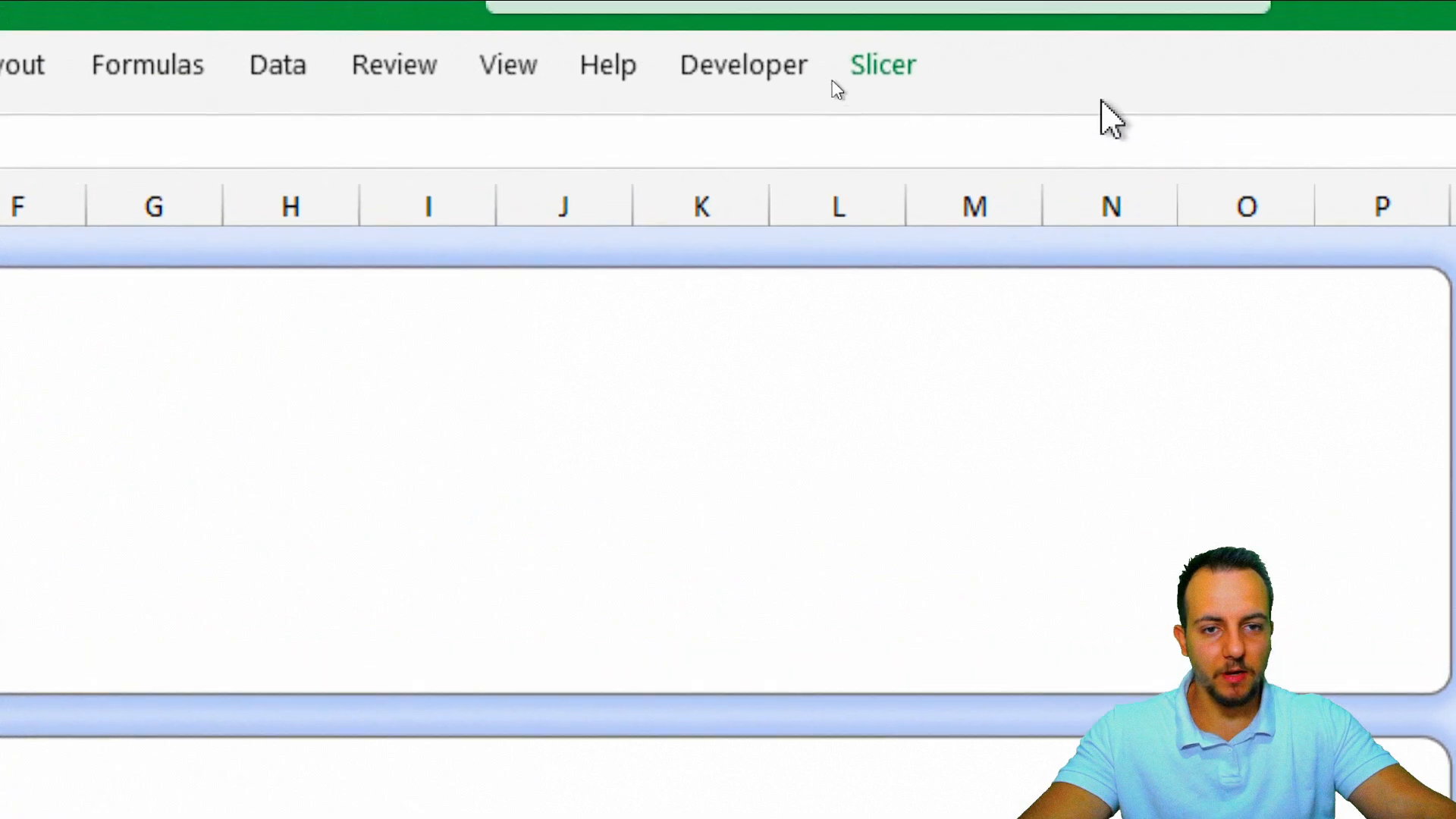
click(908, 76)
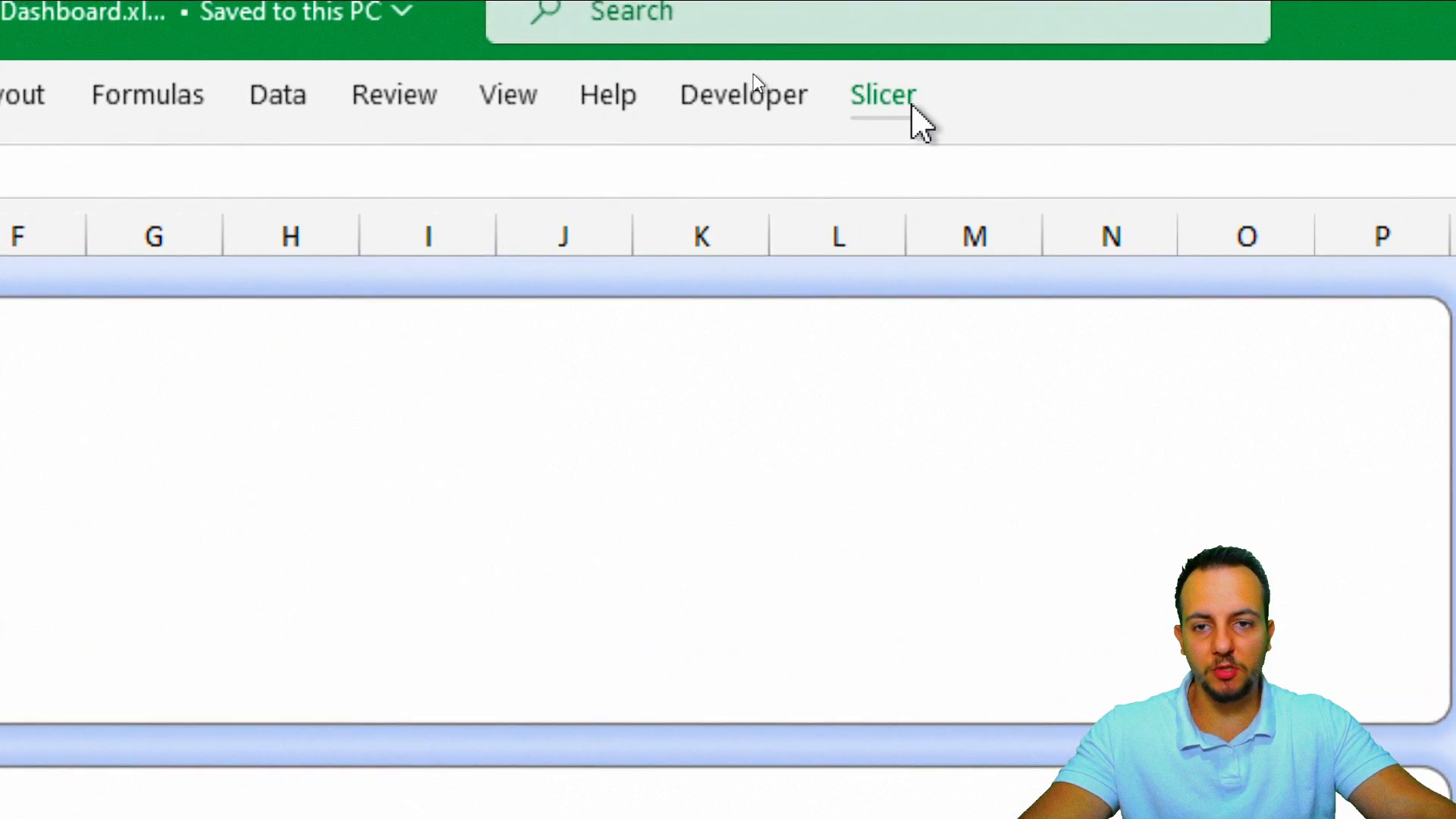
click(893, 114)
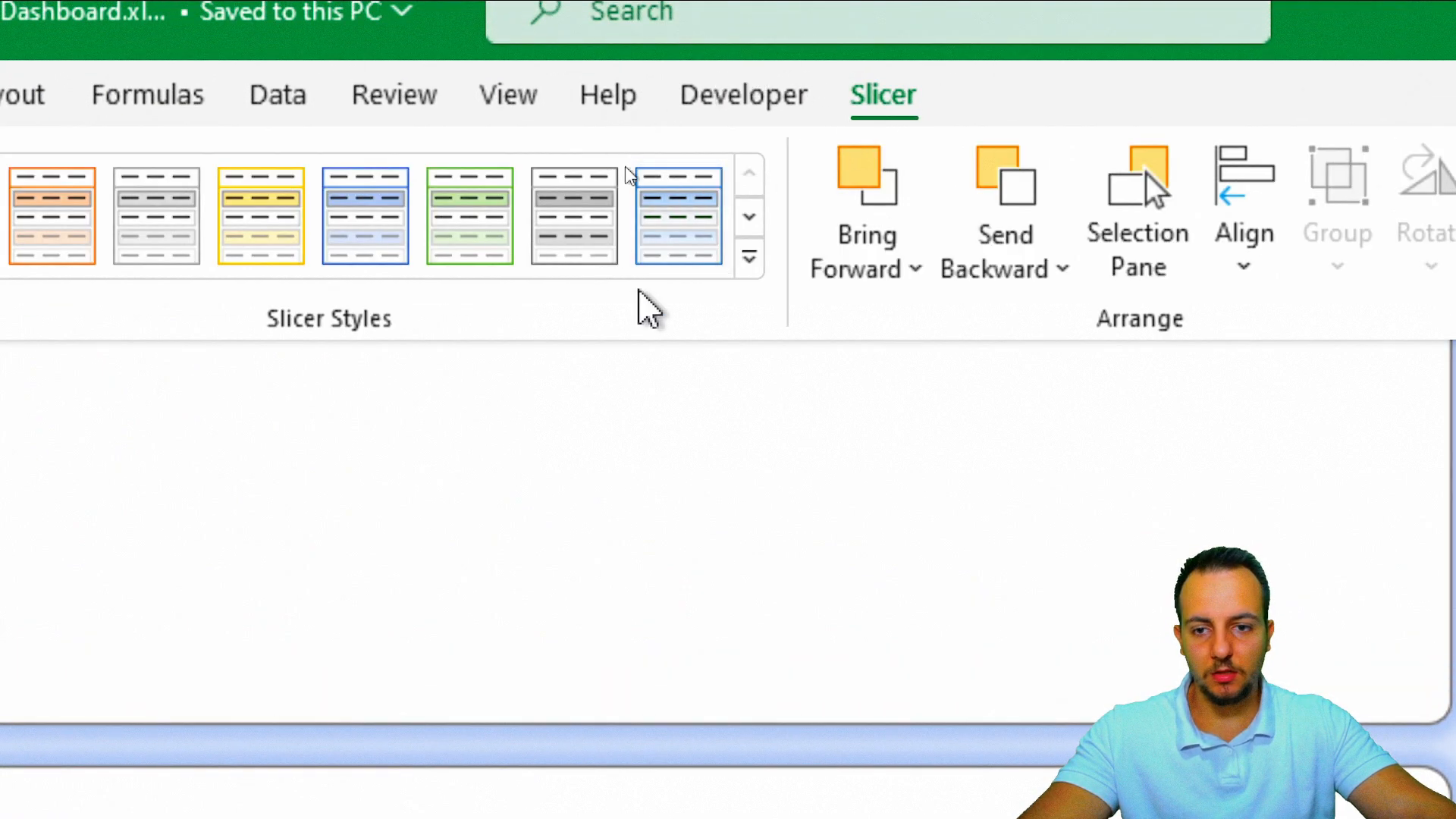
click(751, 261)
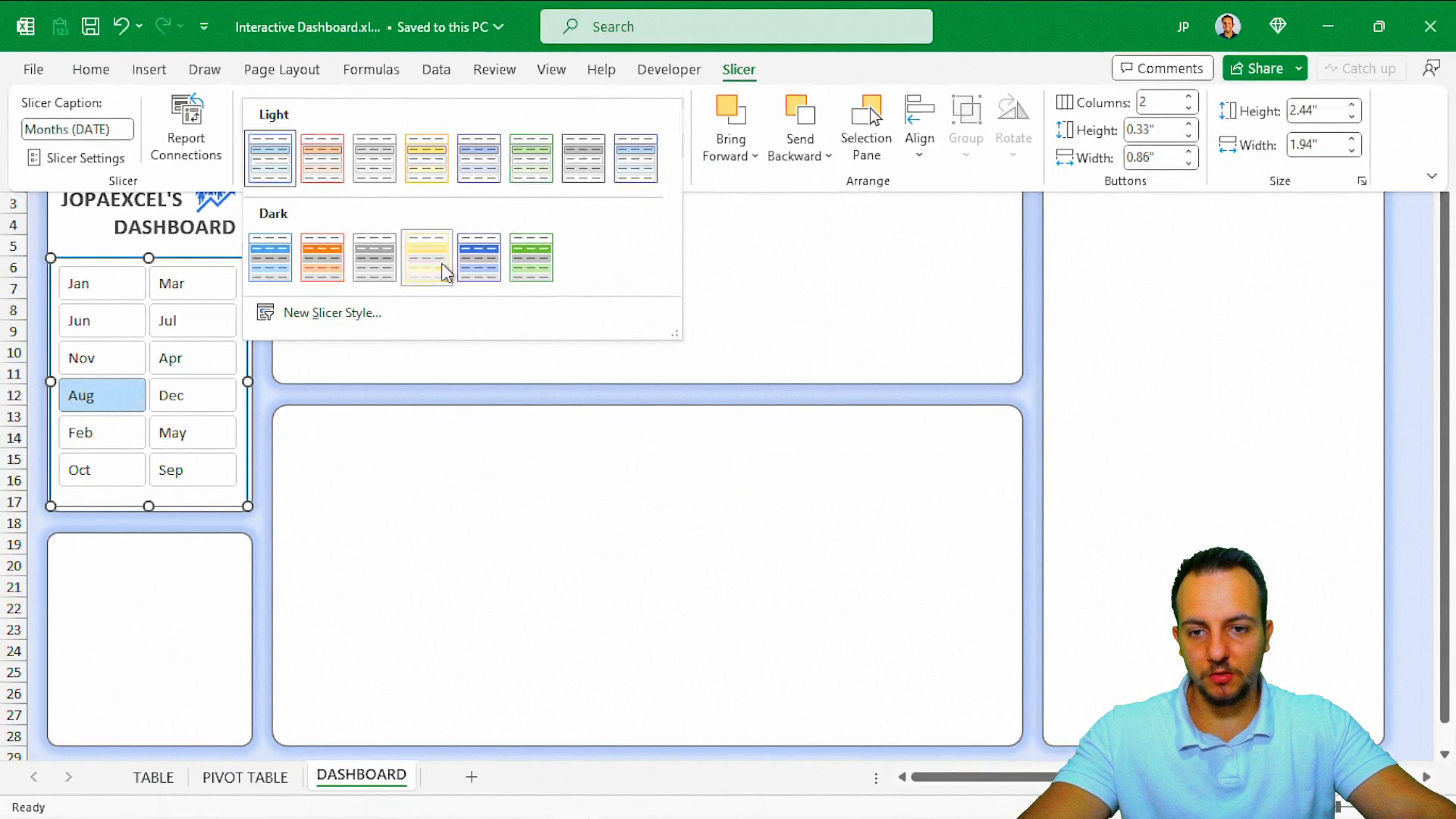
click(540, 496)
click(344, 139)
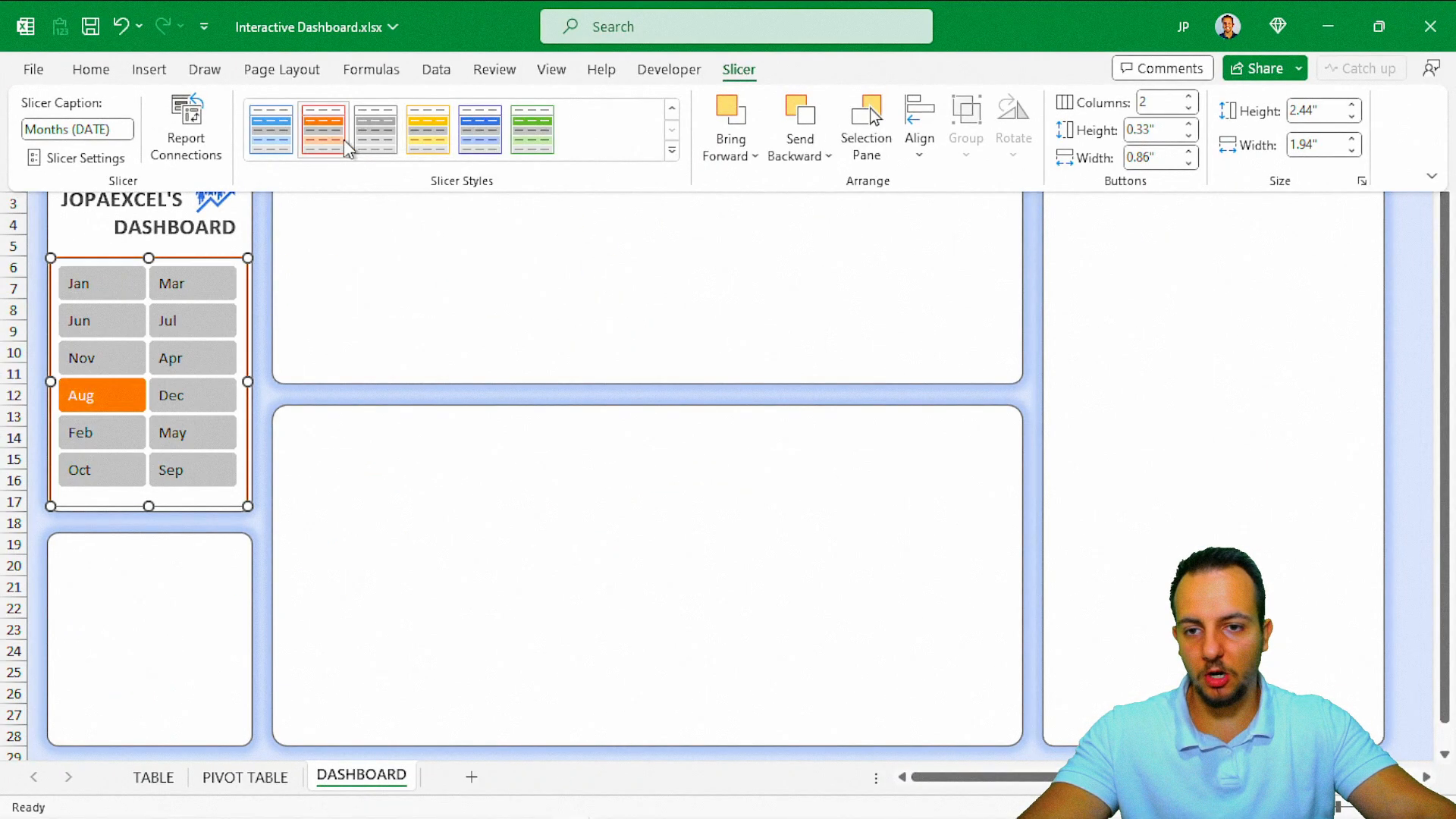
click(479, 134)
click(533, 142)
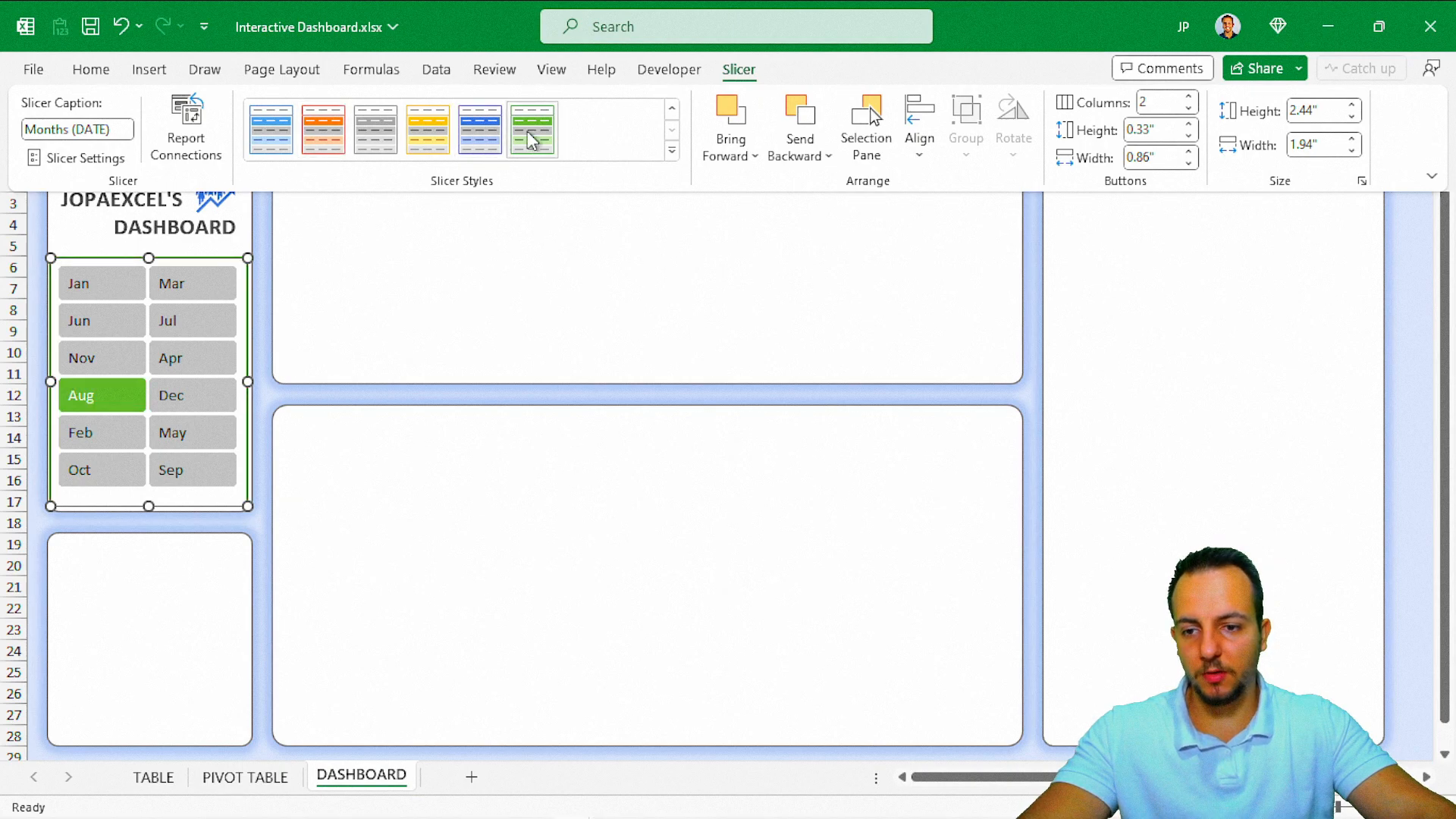
Try out the restyled month slicer by selecting several months, finishing with Apr.
click(357, 307)
click(228, 358)
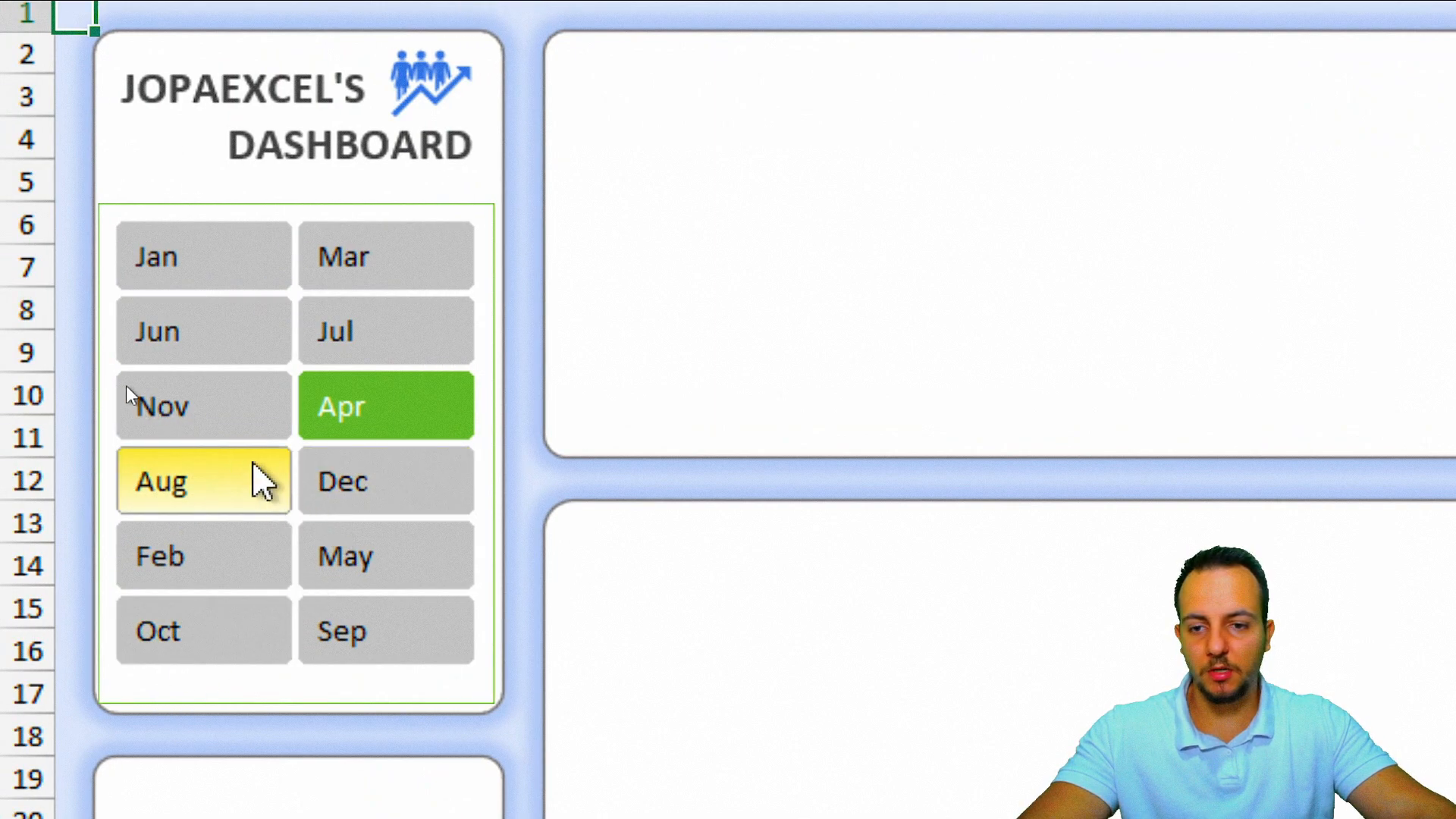
click(253, 431)
click(388, 464)
click(422, 412)
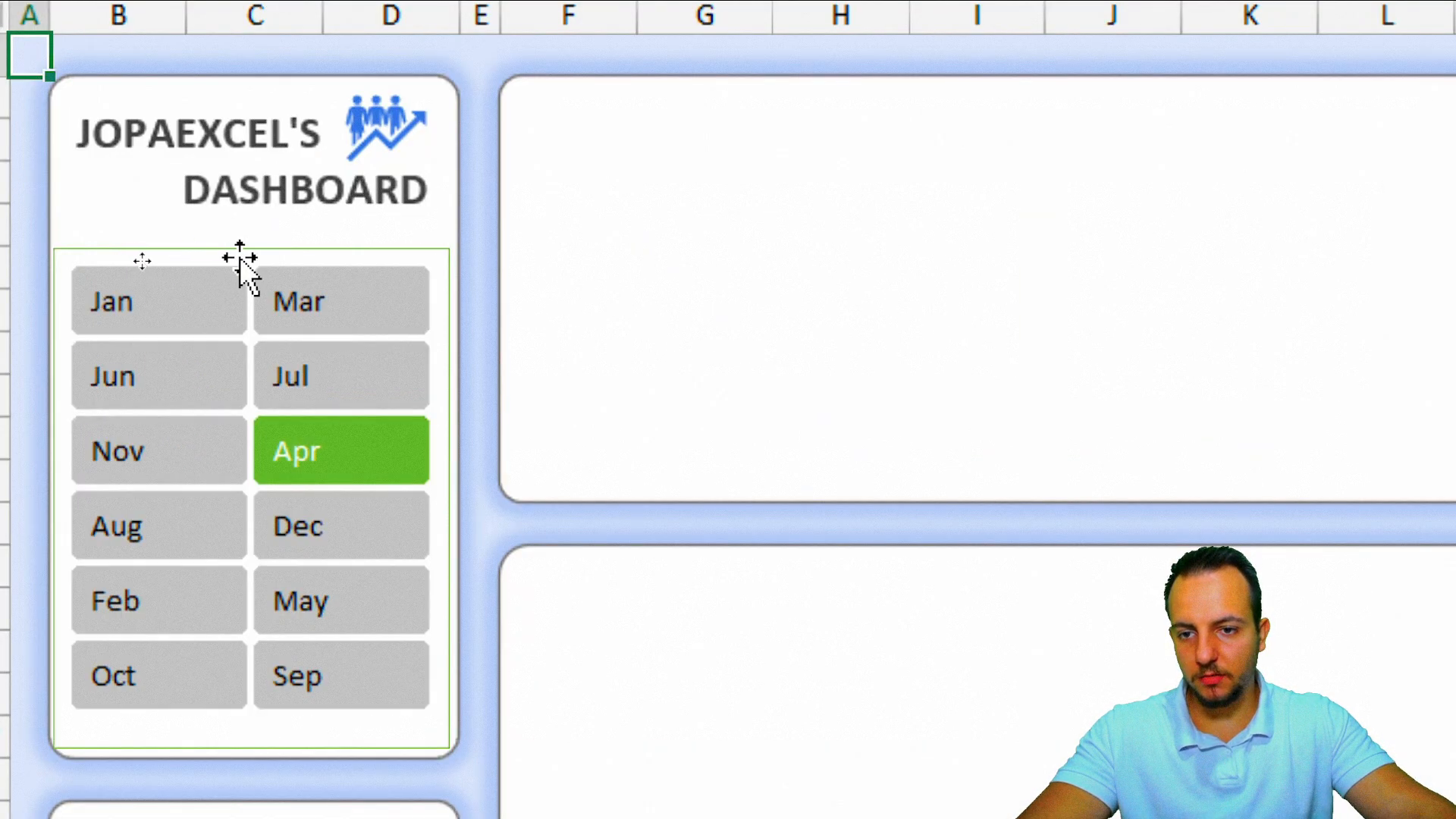
Open the custom NEWSLICER slicer style for modification and select its Whole Slicer element.
click(144, 262)
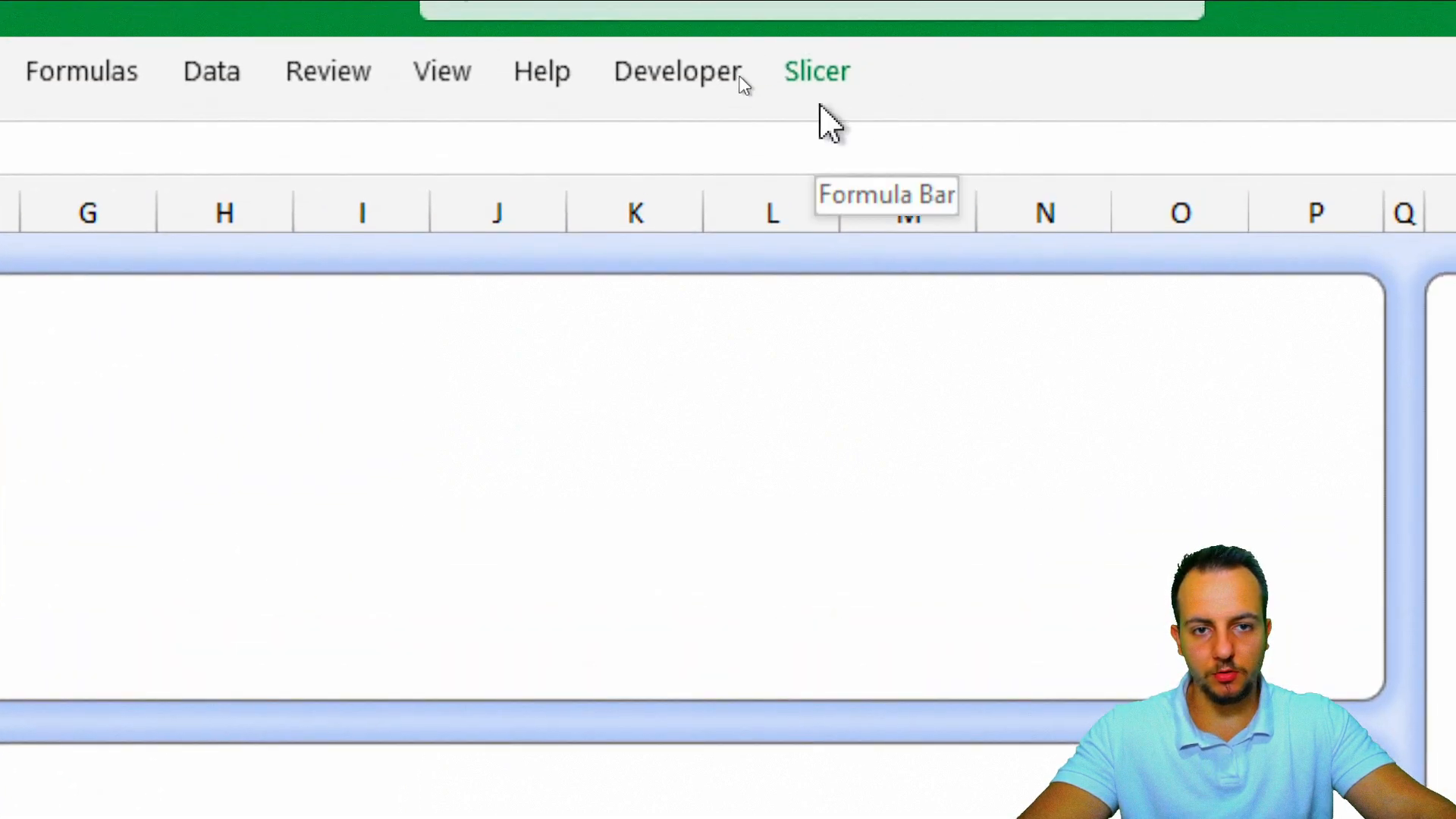
click(819, 106)
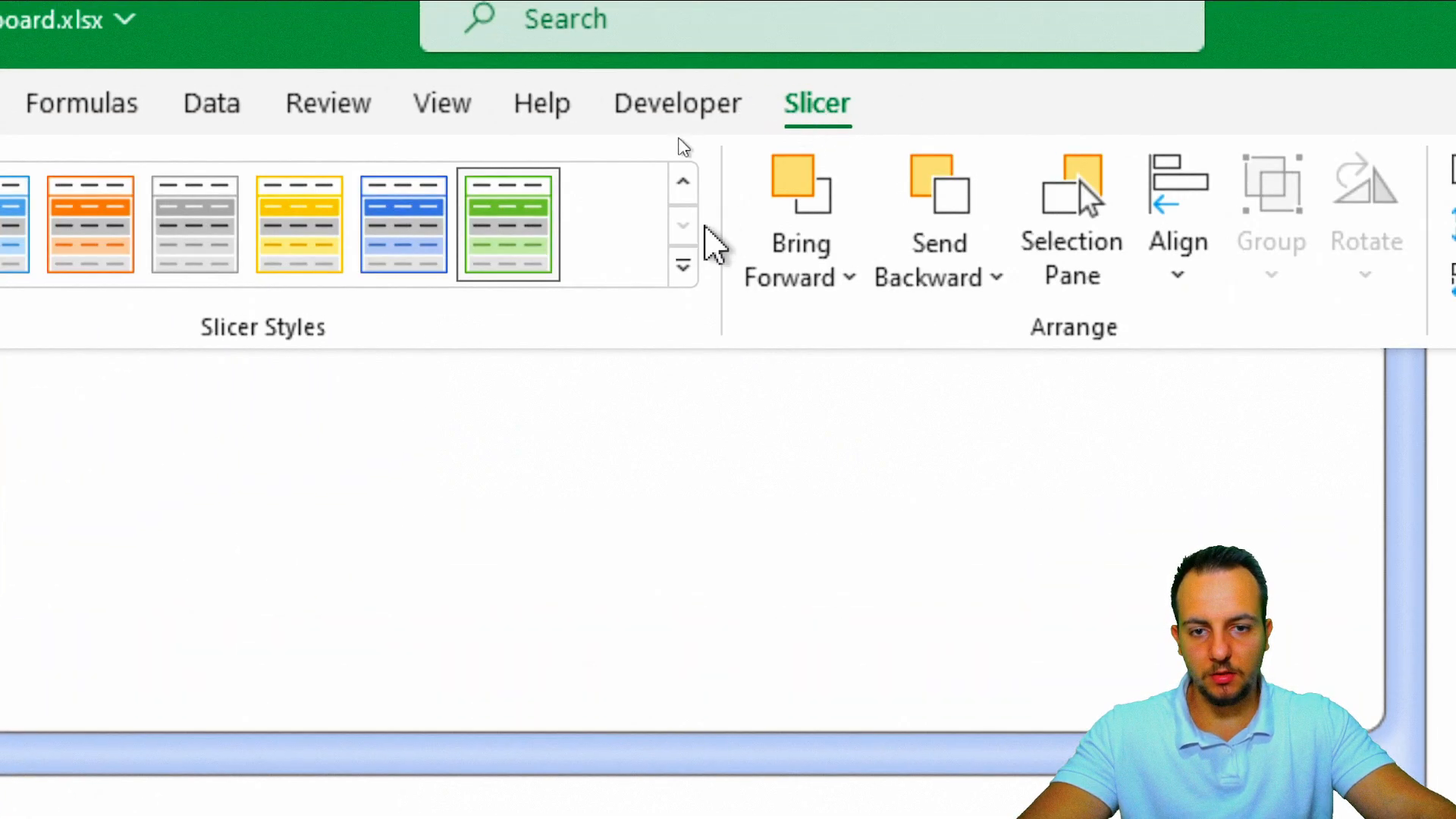
click(683, 266)
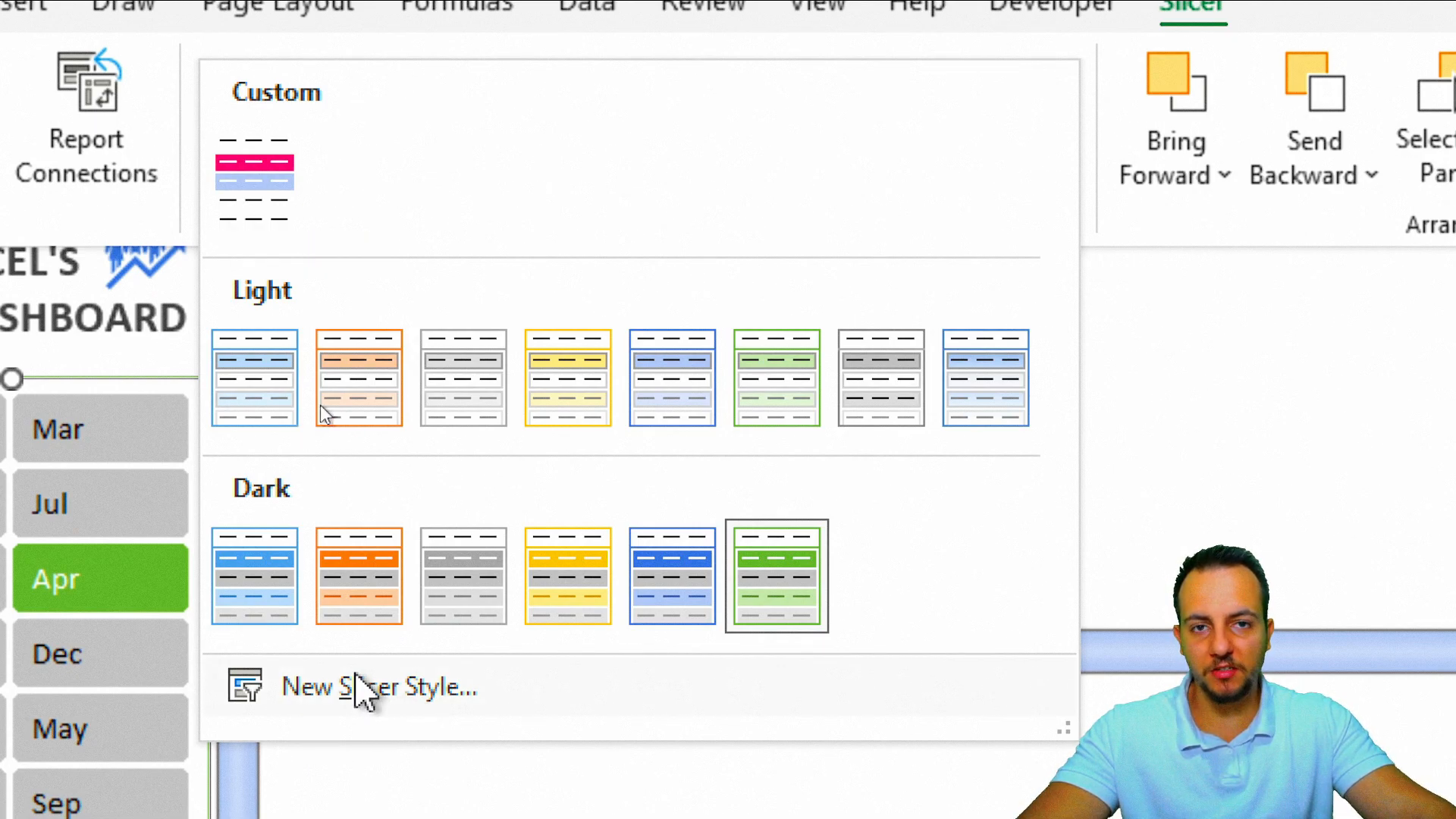
right_click(269, 195)
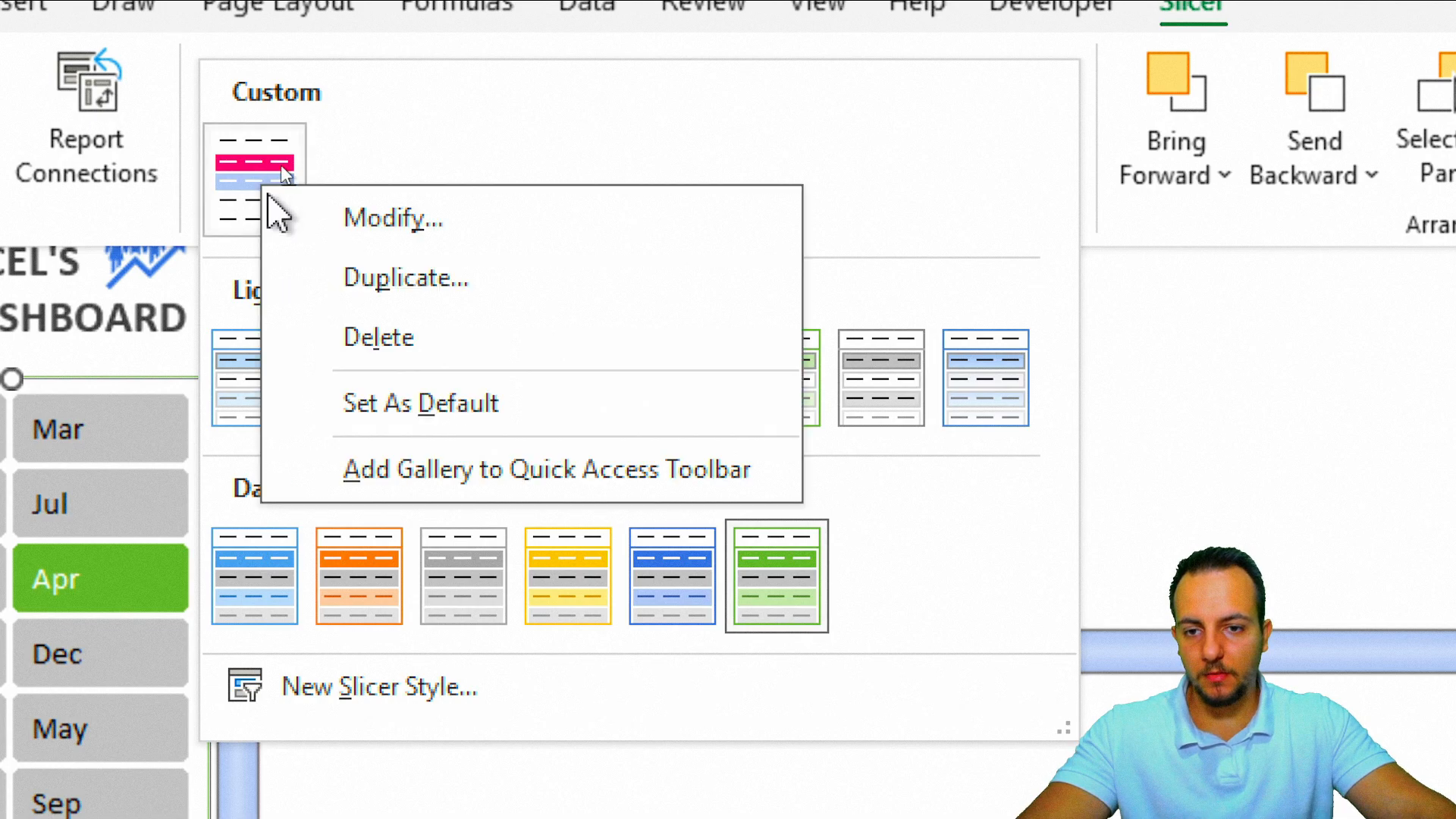
click(363, 218)
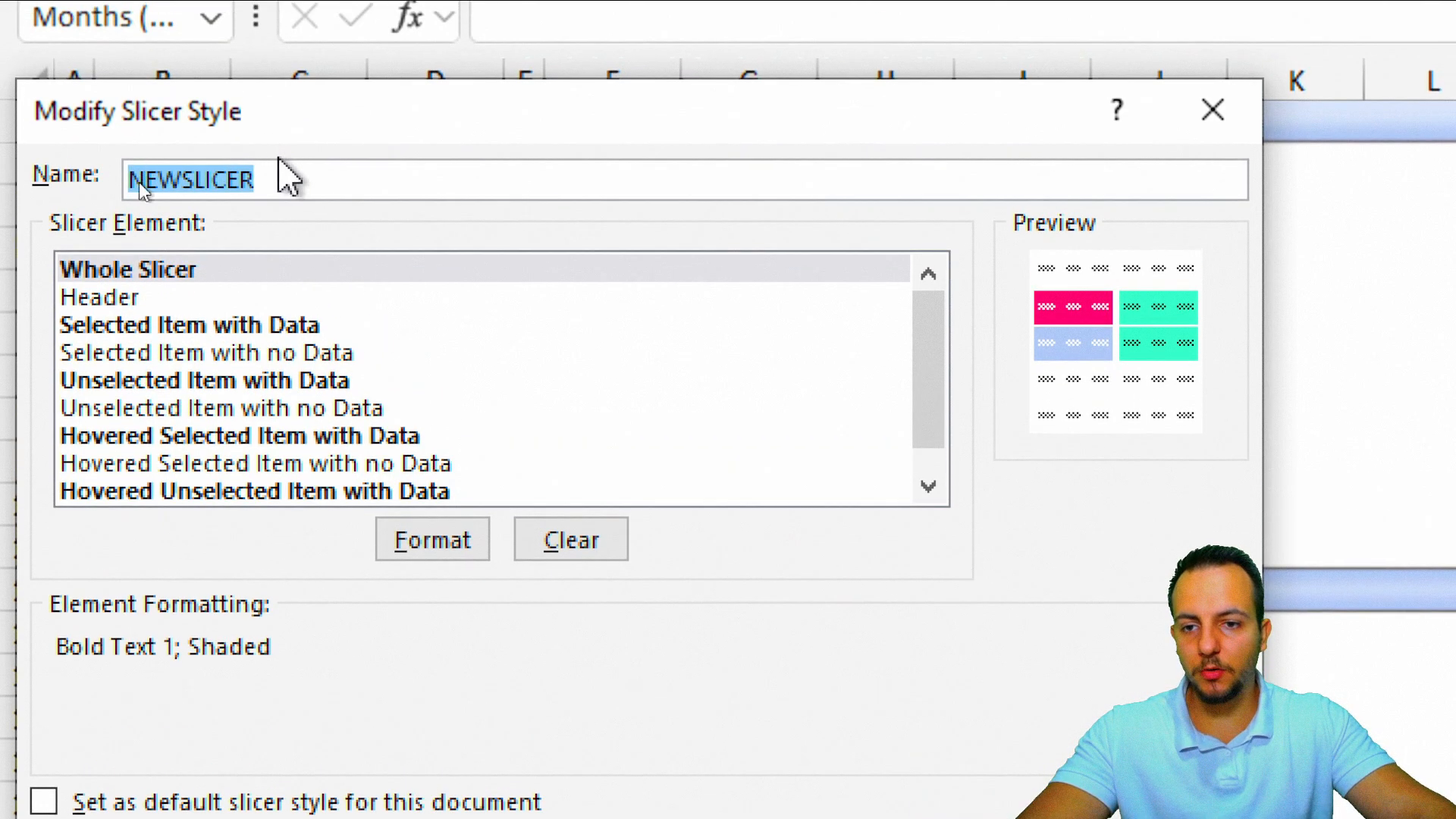
click(316, 88)
drag(316, 175, 68, 194)
click(138, 269)
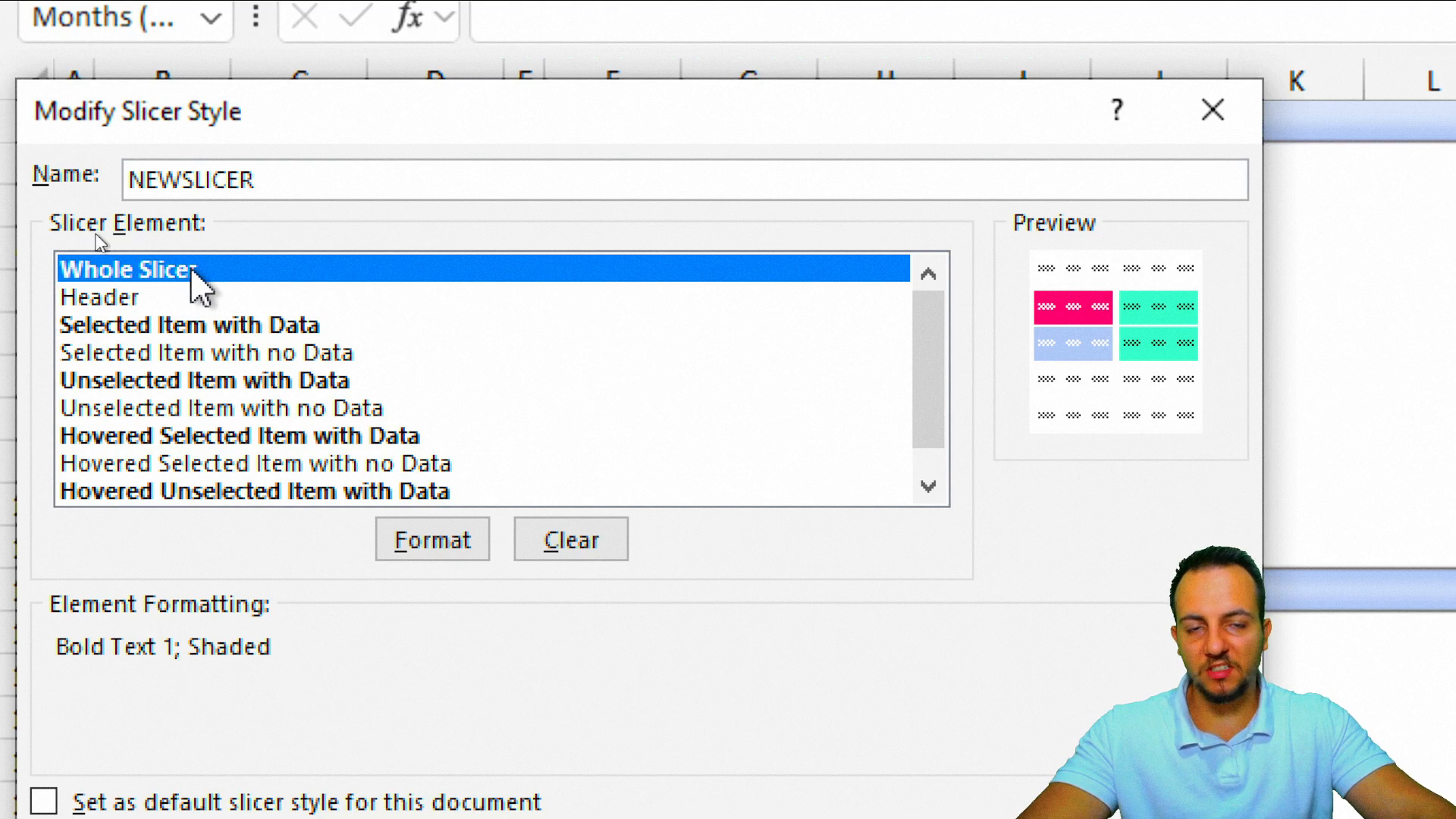
Review the bold font style, font color and fill settings of the Whole Slicer element in the NEWSLICER style.
click(446, 542)
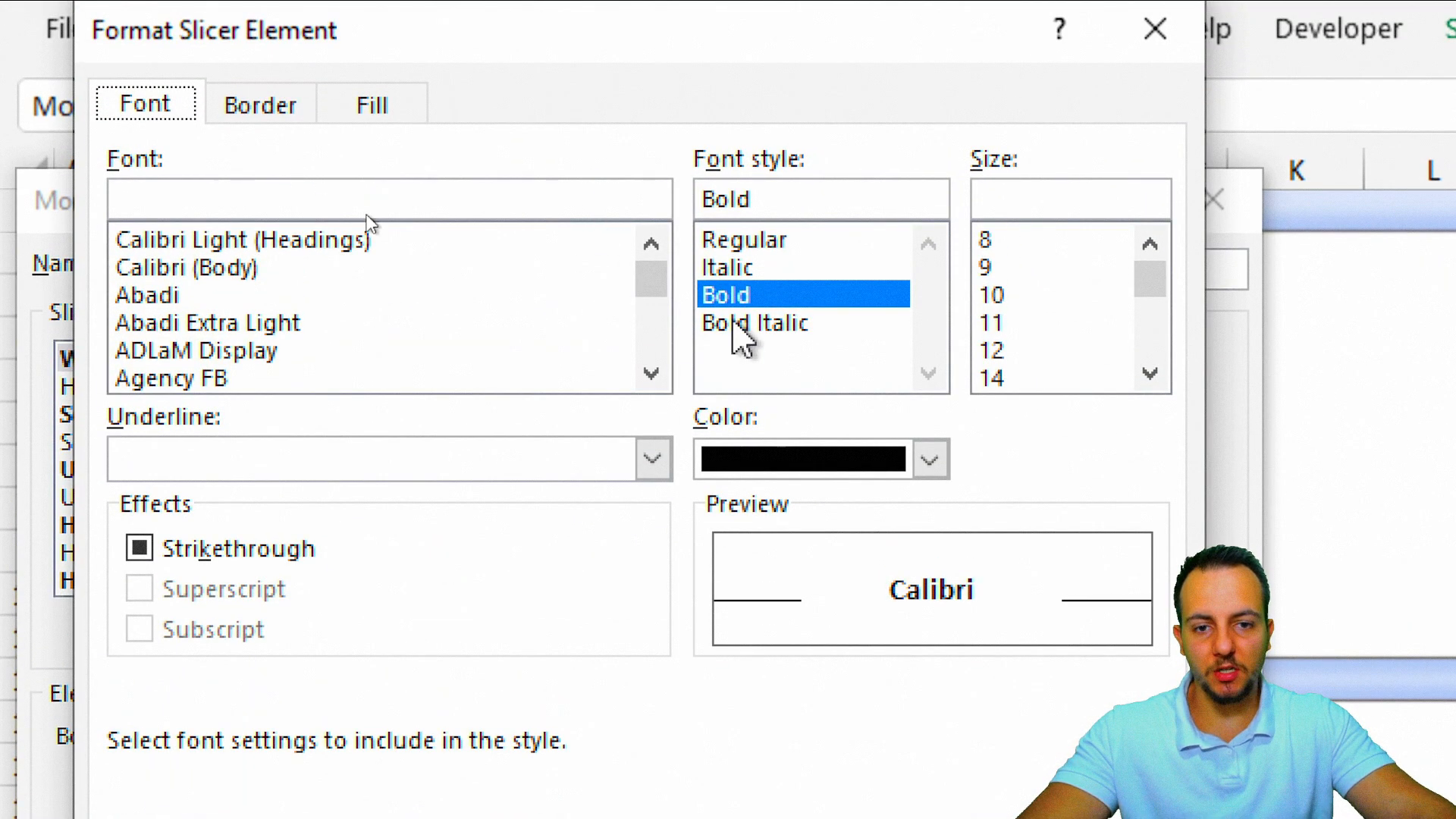
click(740, 304)
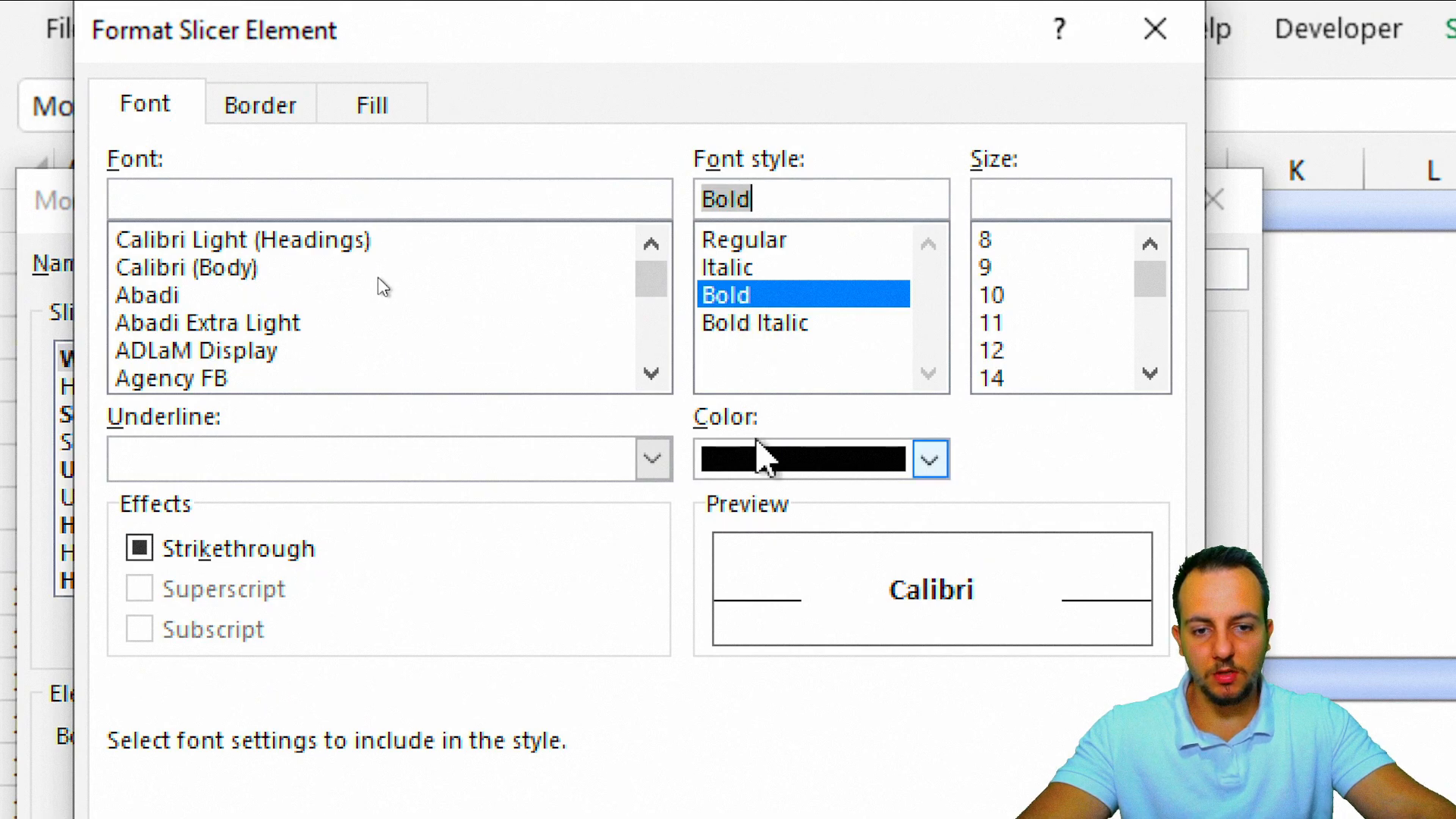
click(371, 105)
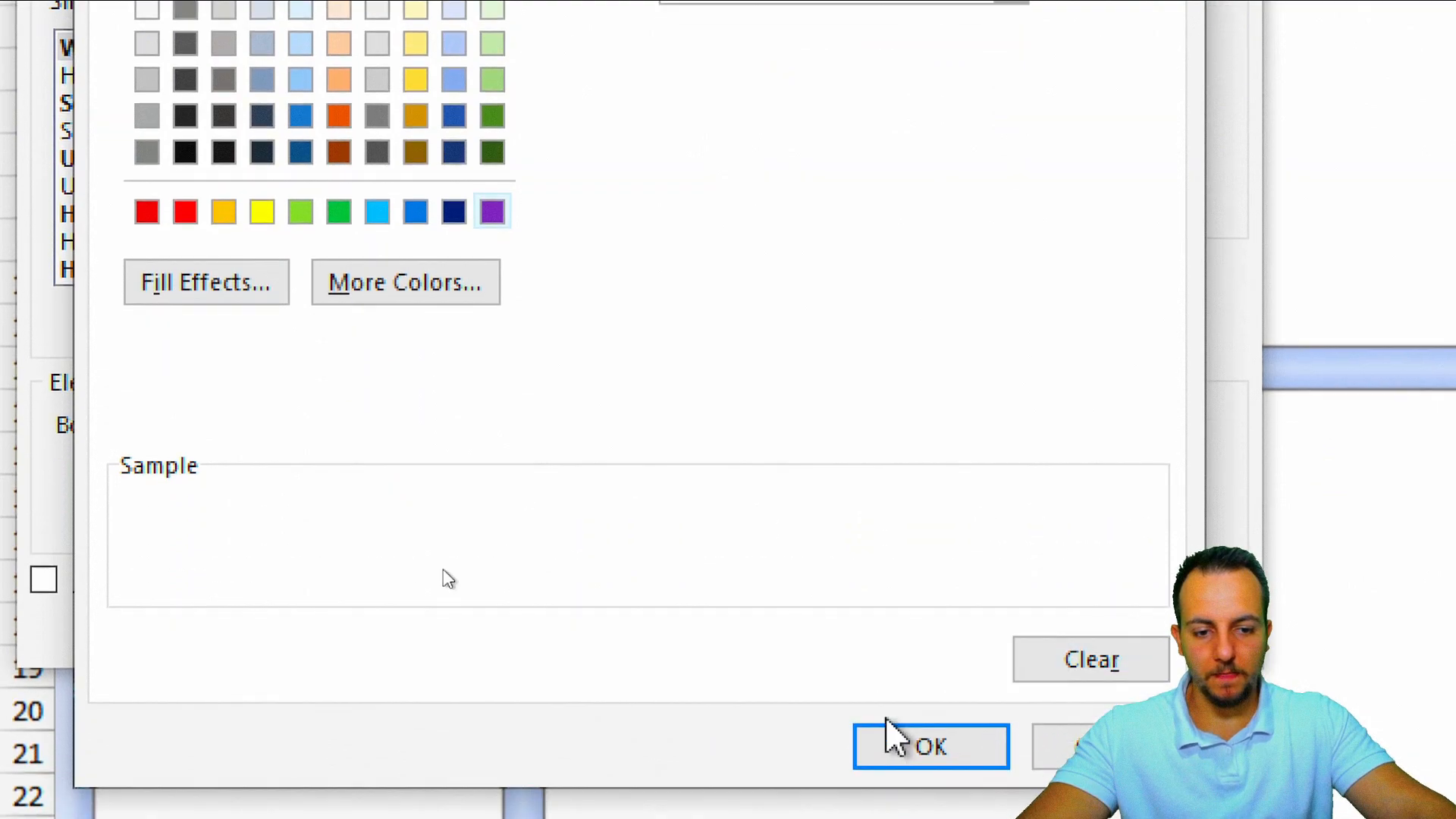
click(902, 739)
Examine the Selected Item with Data element's font settings and the hex code of its custom fill color.
click(110, 77)
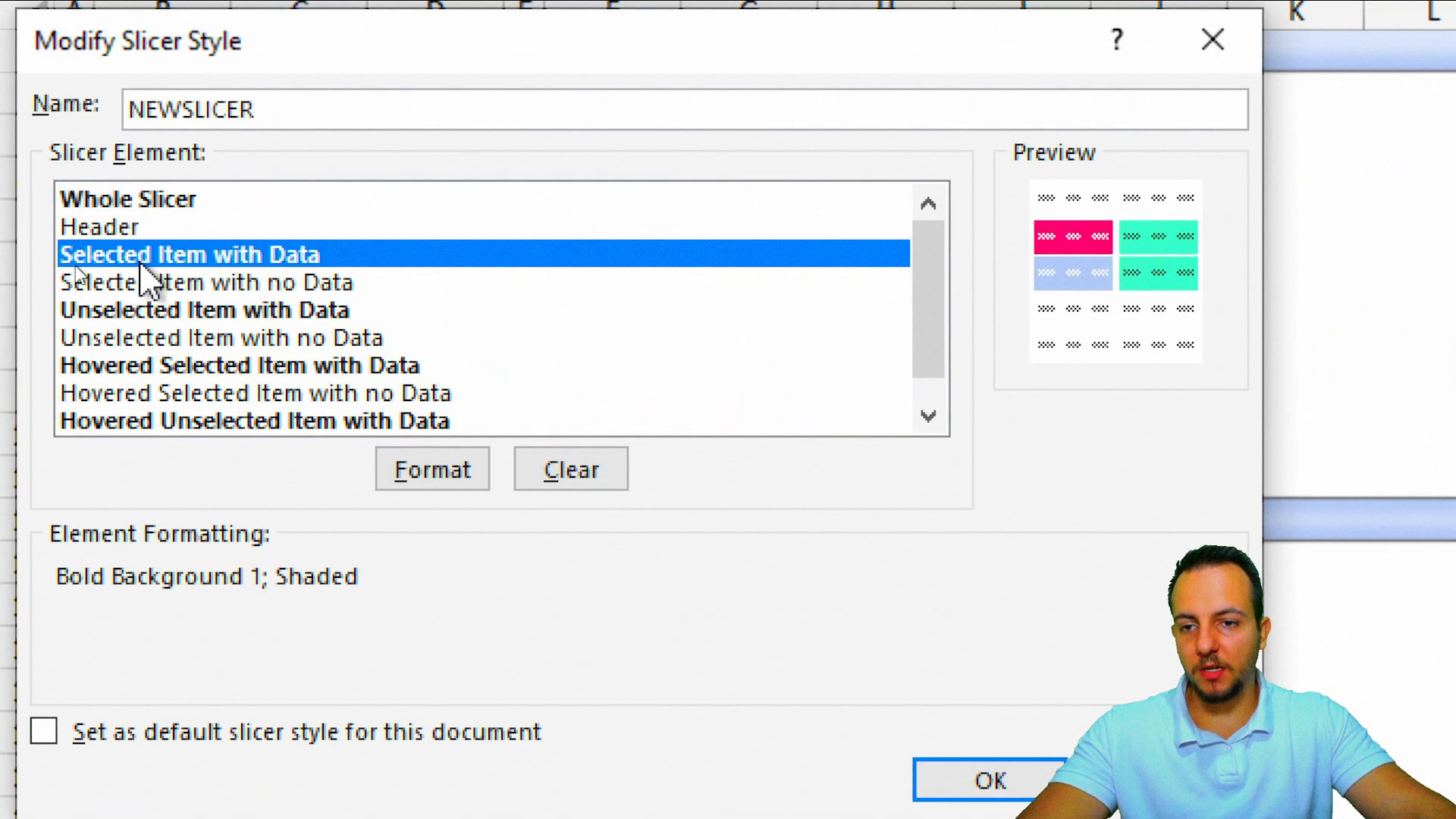
click(404, 467)
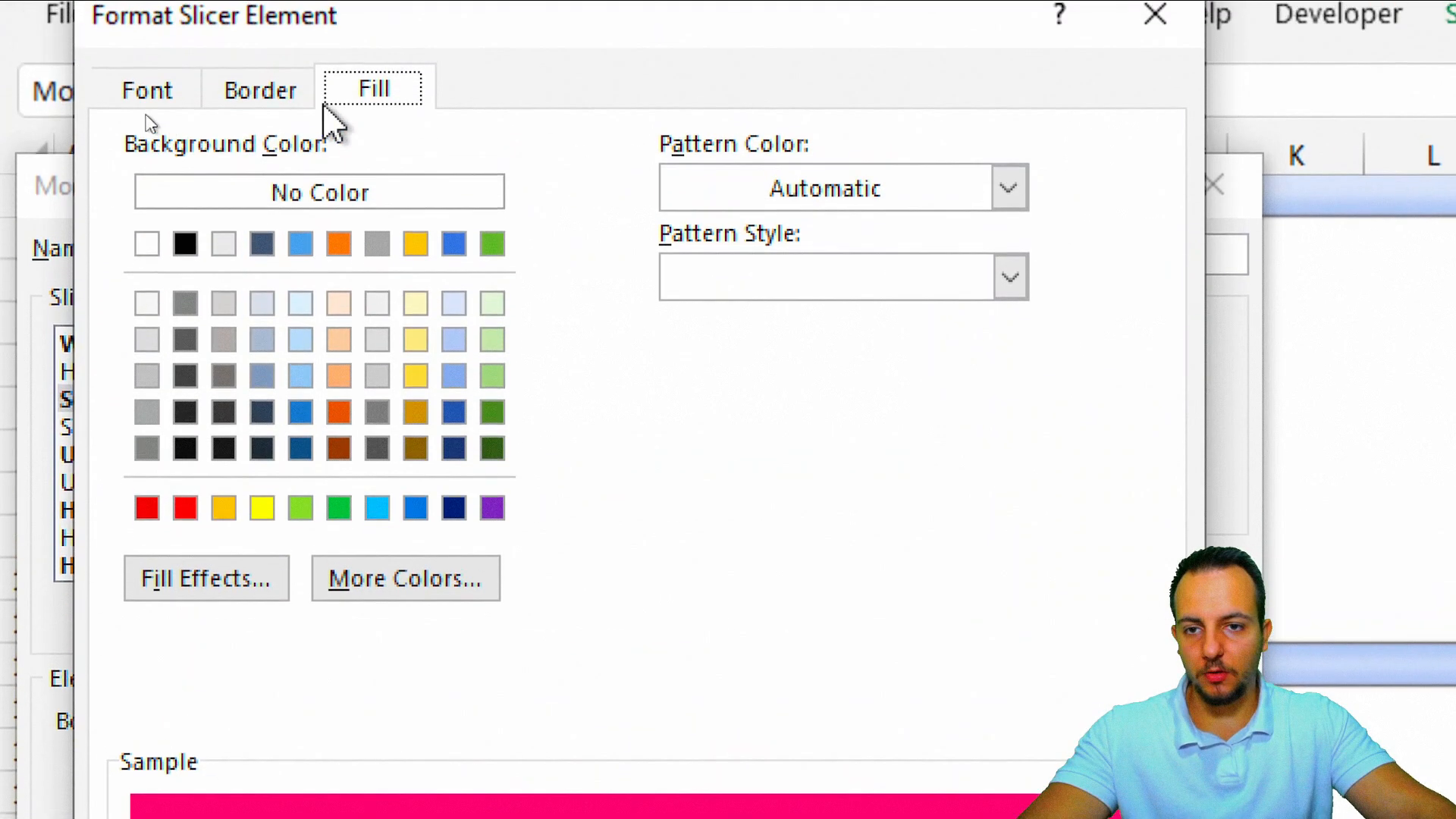
click(117, 107)
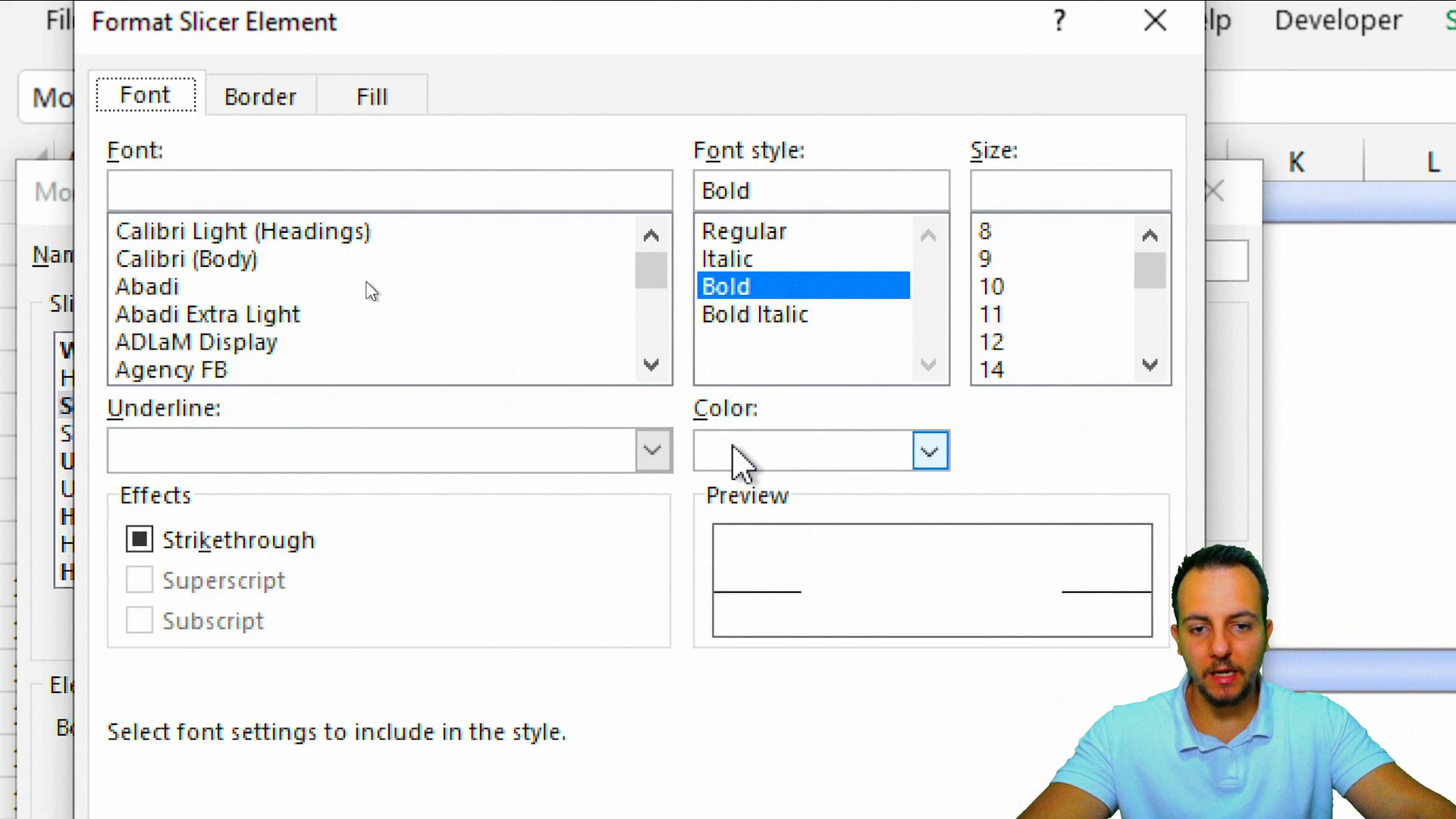
click(376, 99)
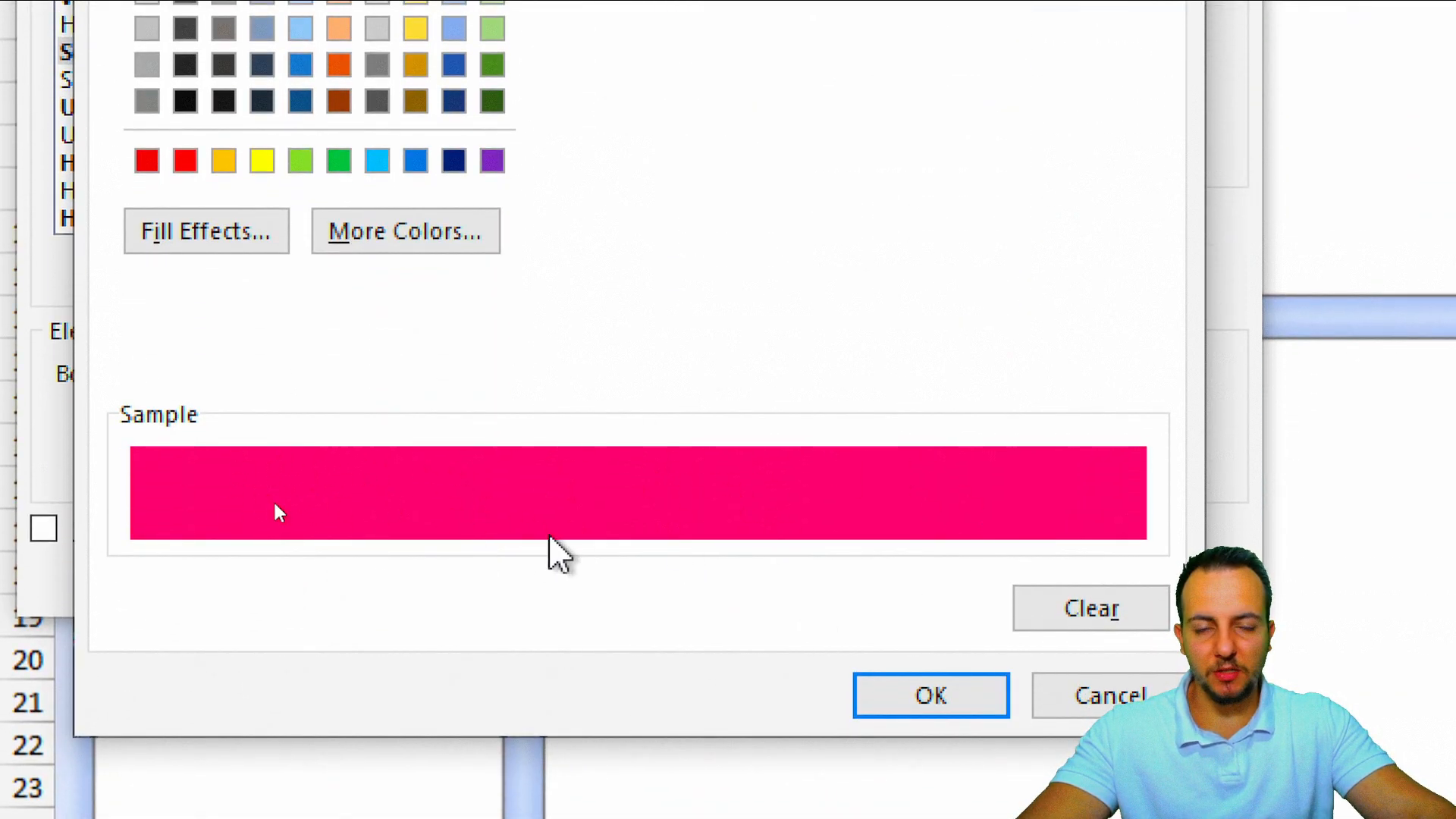
click(443, 241)
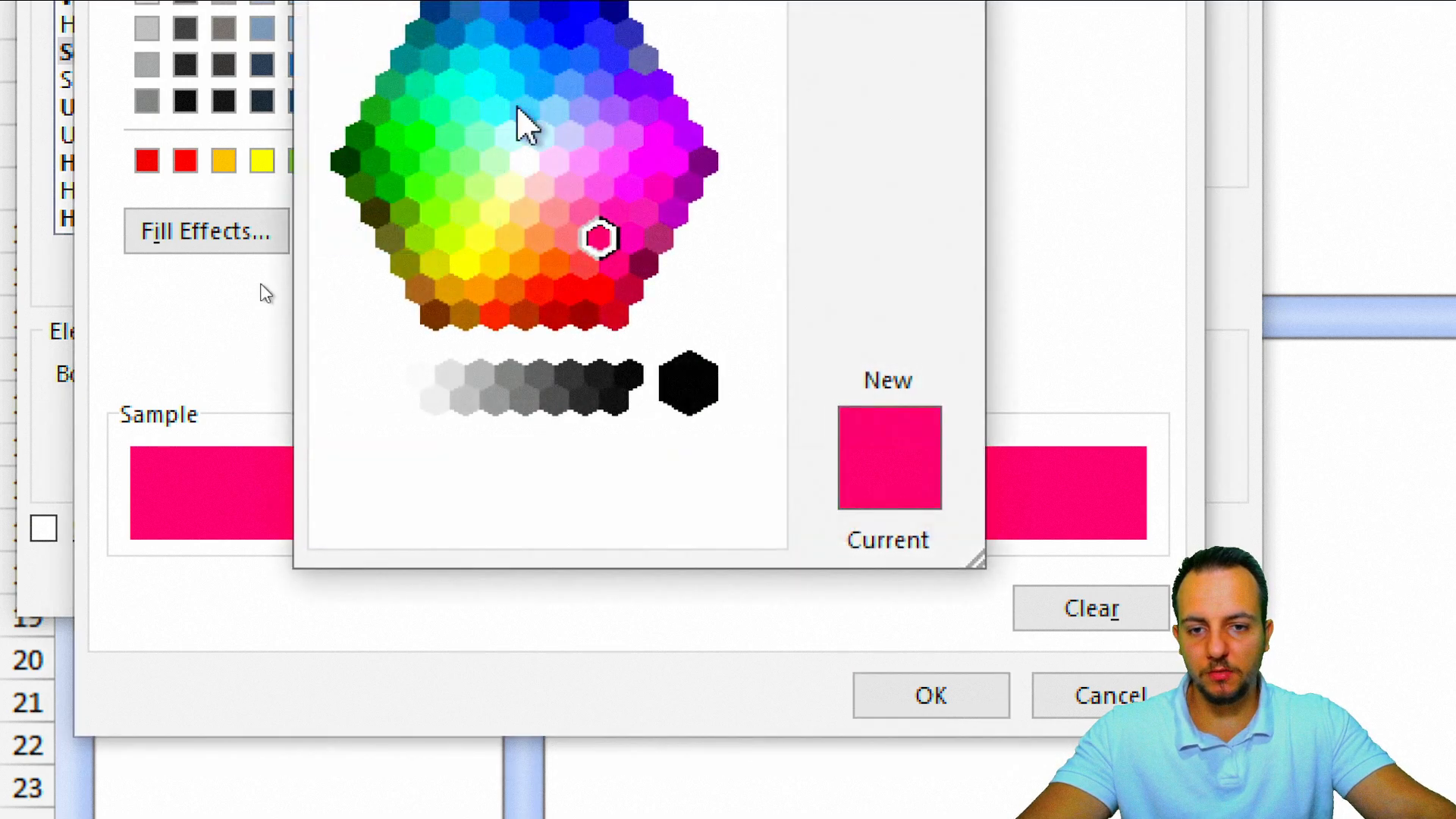
click(522, 95)
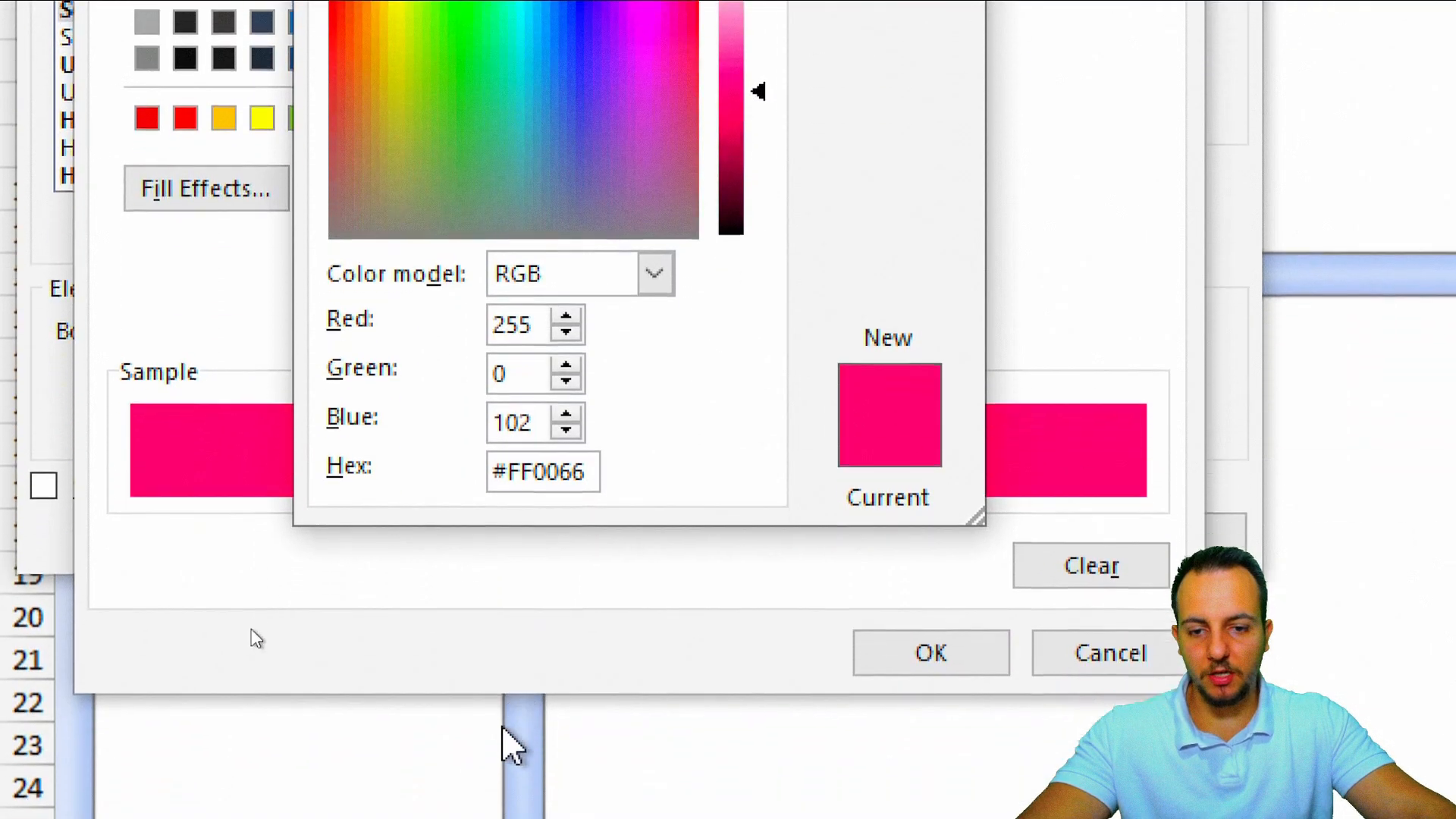
key(BackSpace)
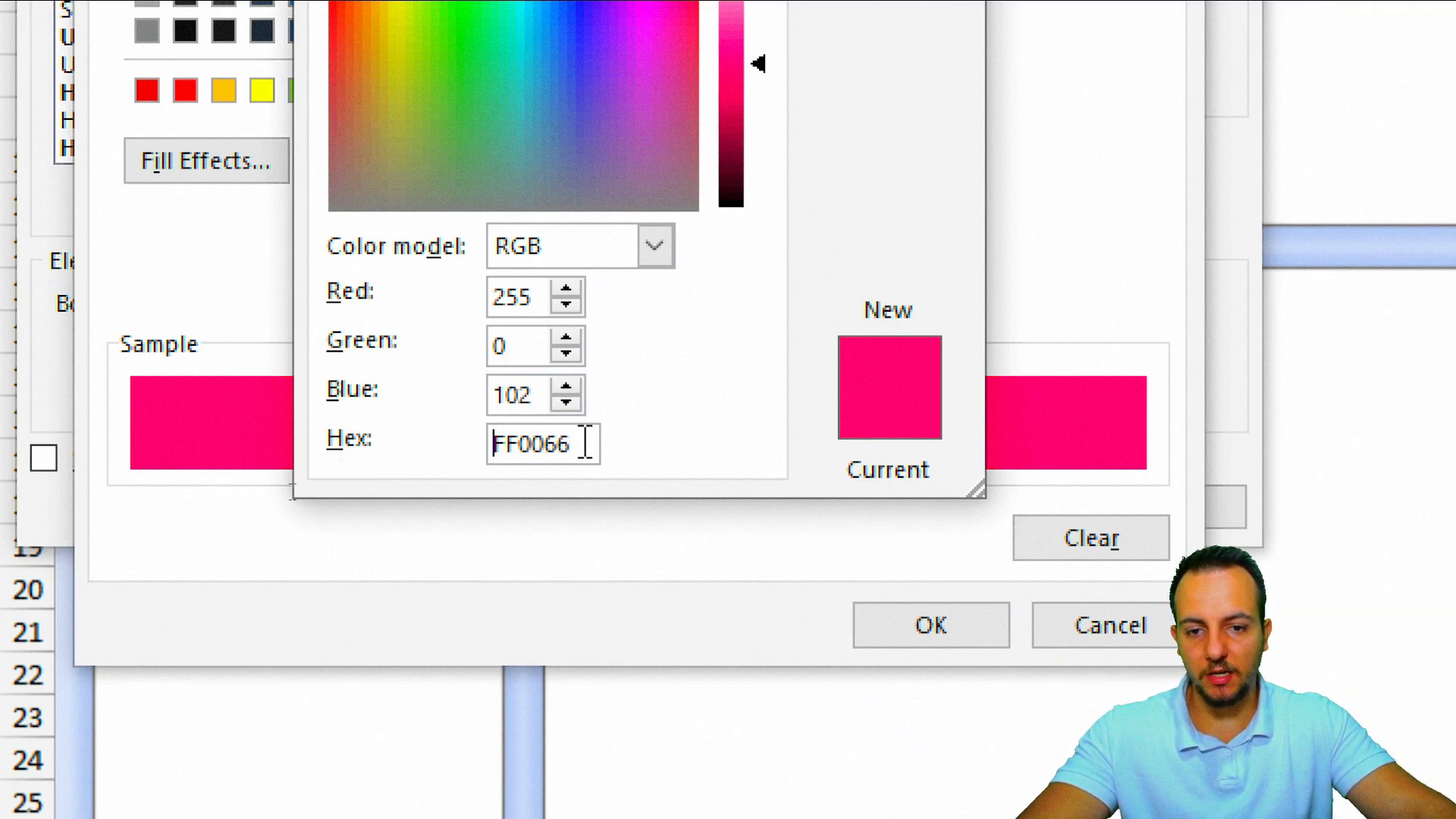
drag(586, 442, 535, 441)
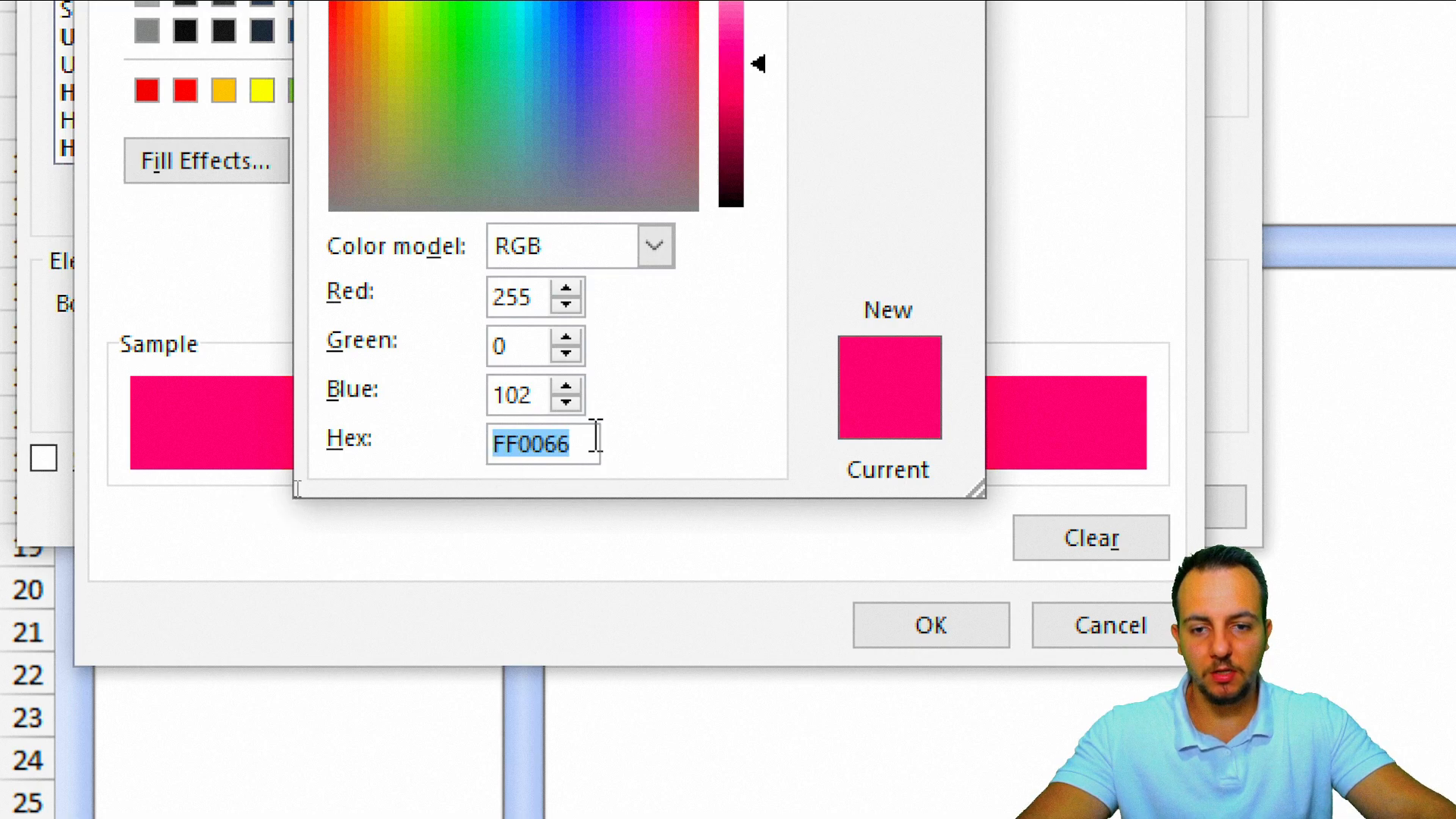
key(Return)
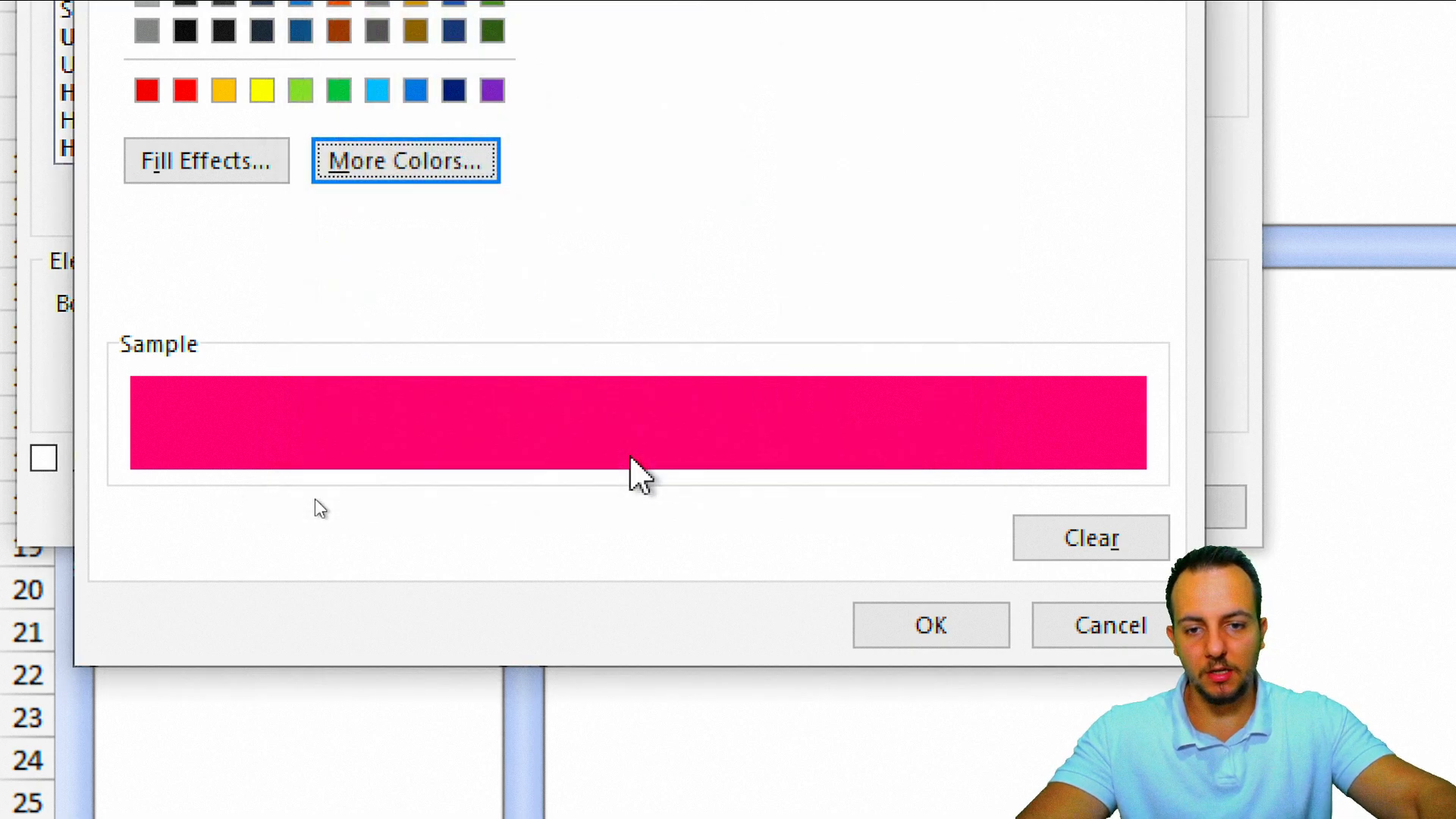
click(931, 625)
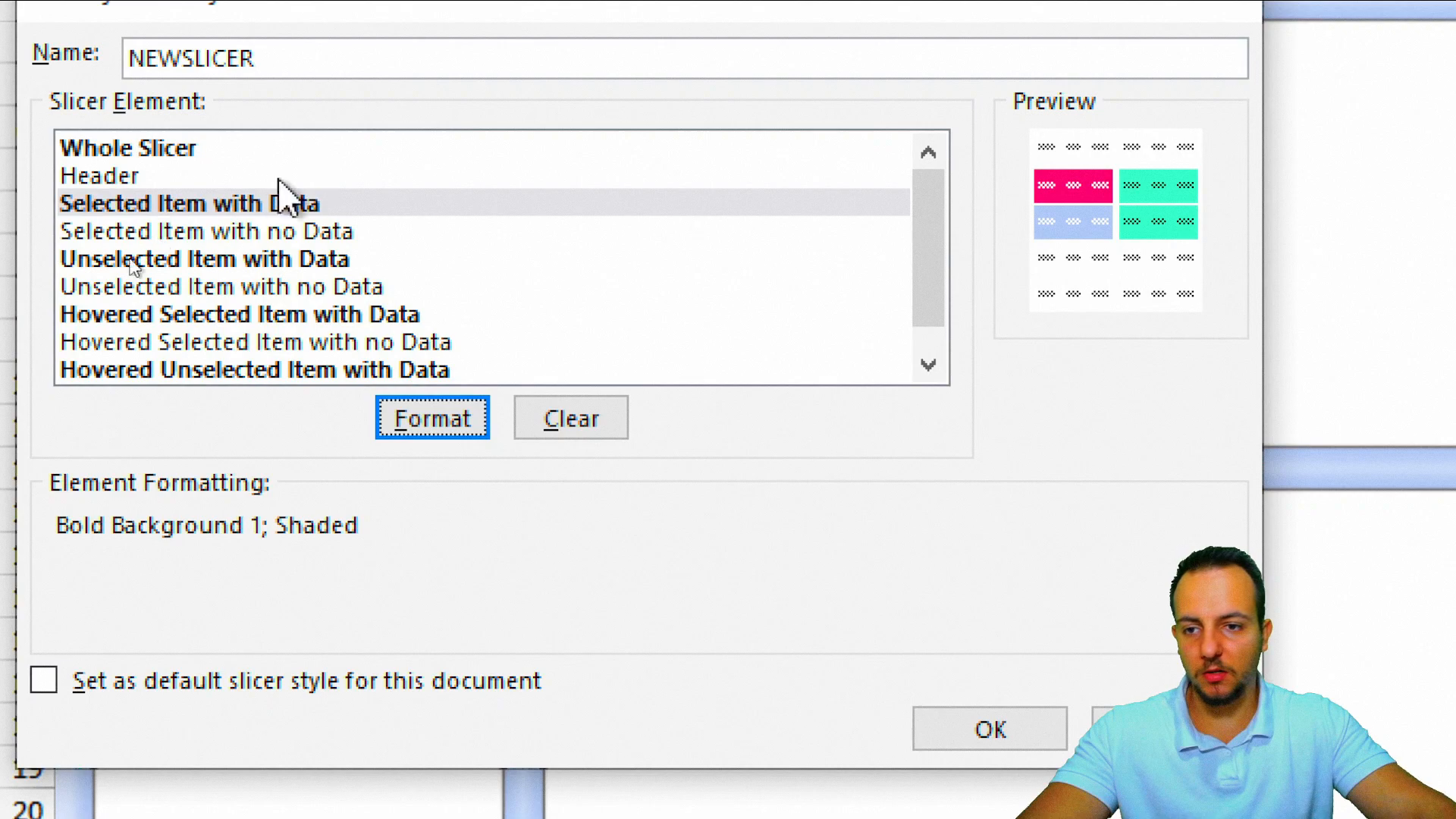
Examine the Unselected Item with Data element's font settings and the hex code of its fill color.
click(205, 260)
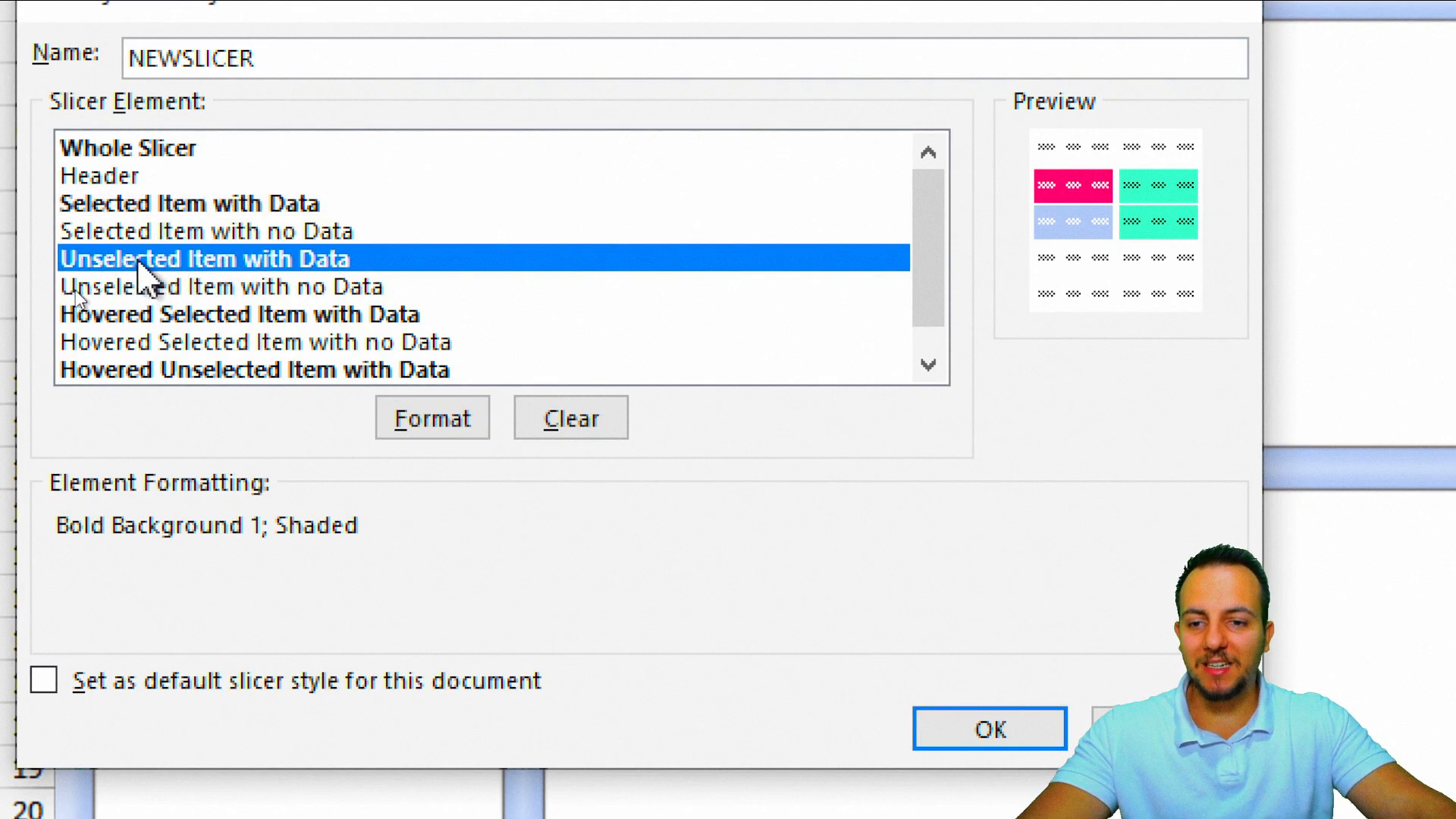
click(436, 421)
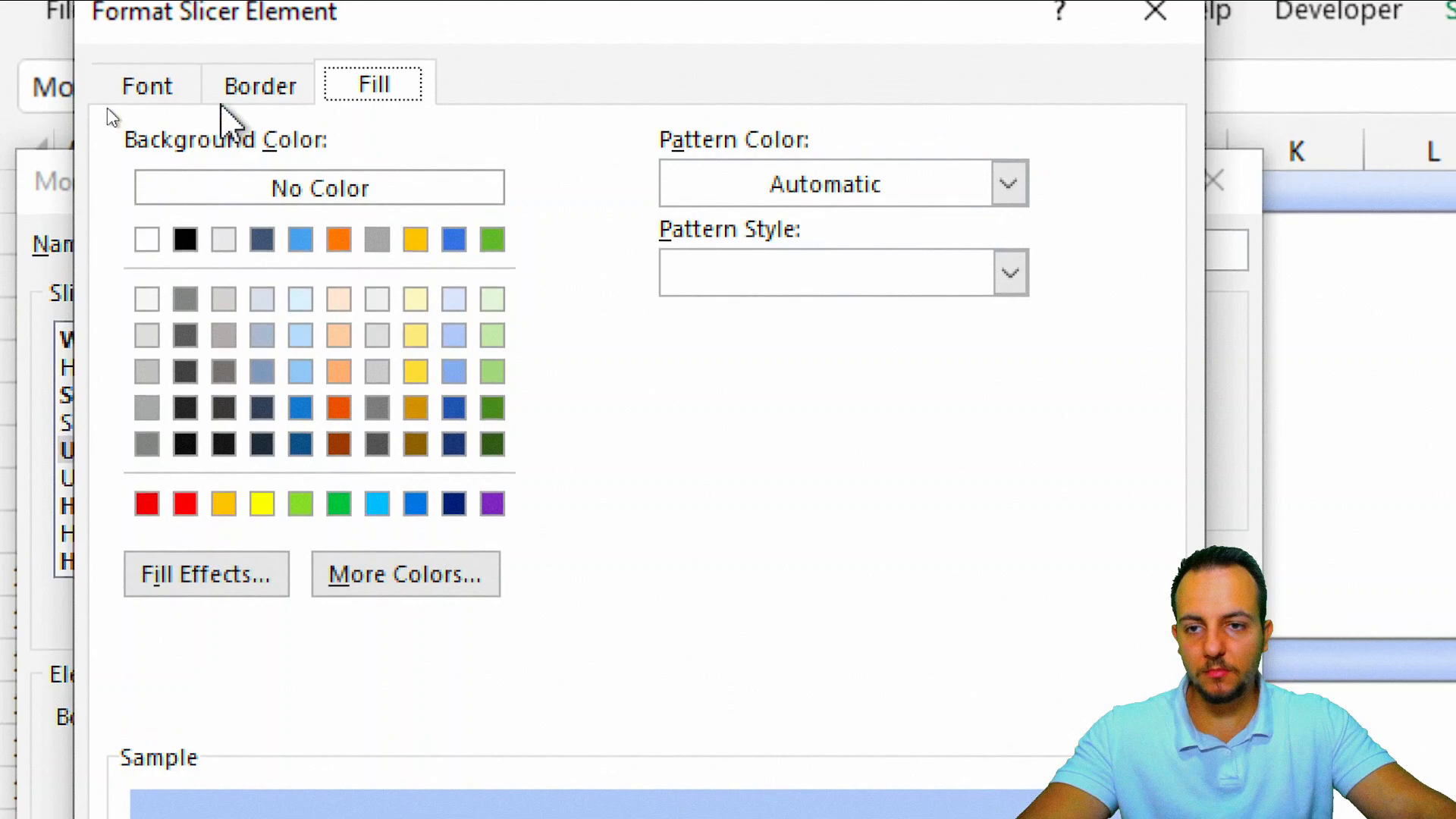
click(189, 121)
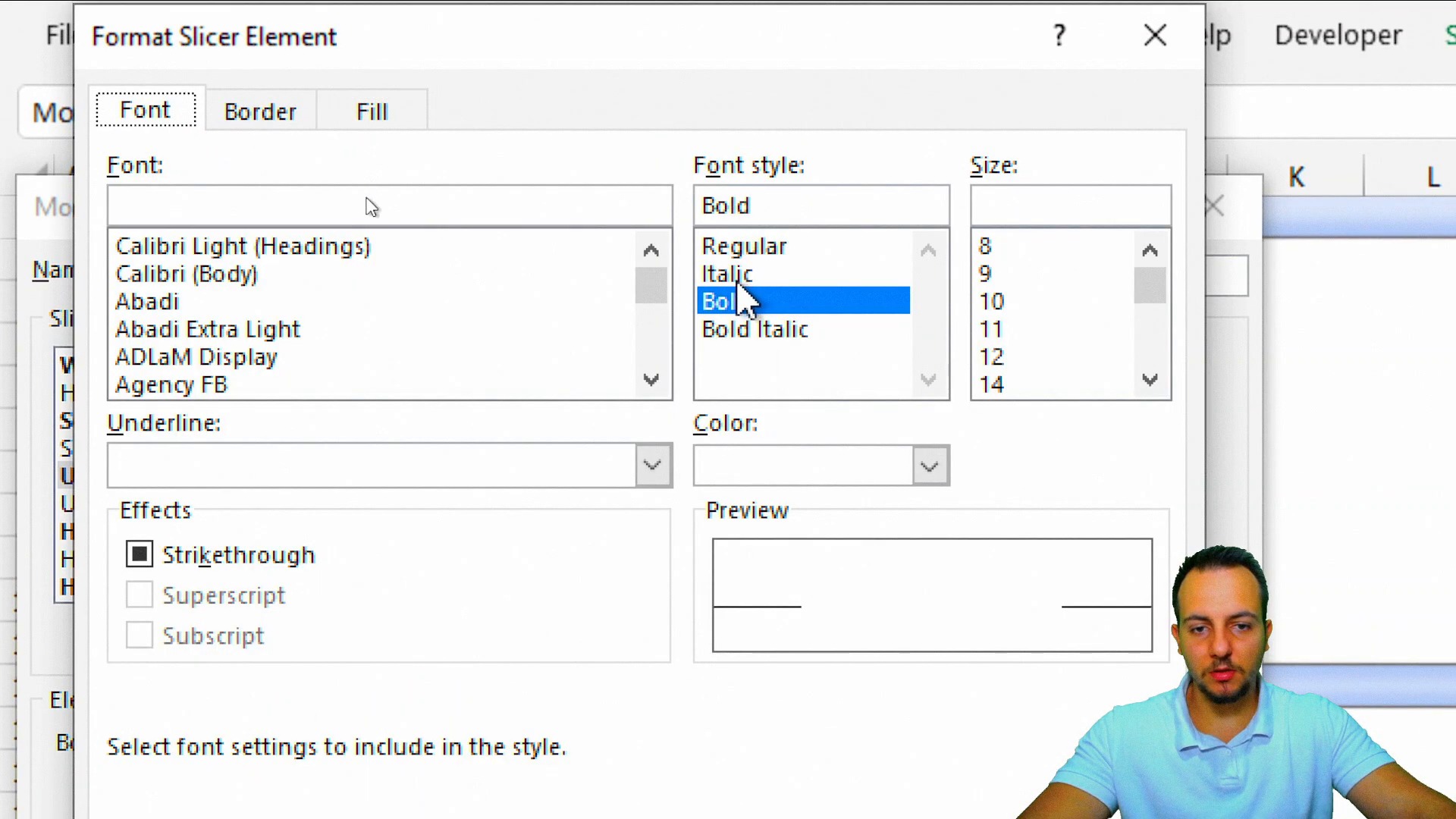
click(372, 111)
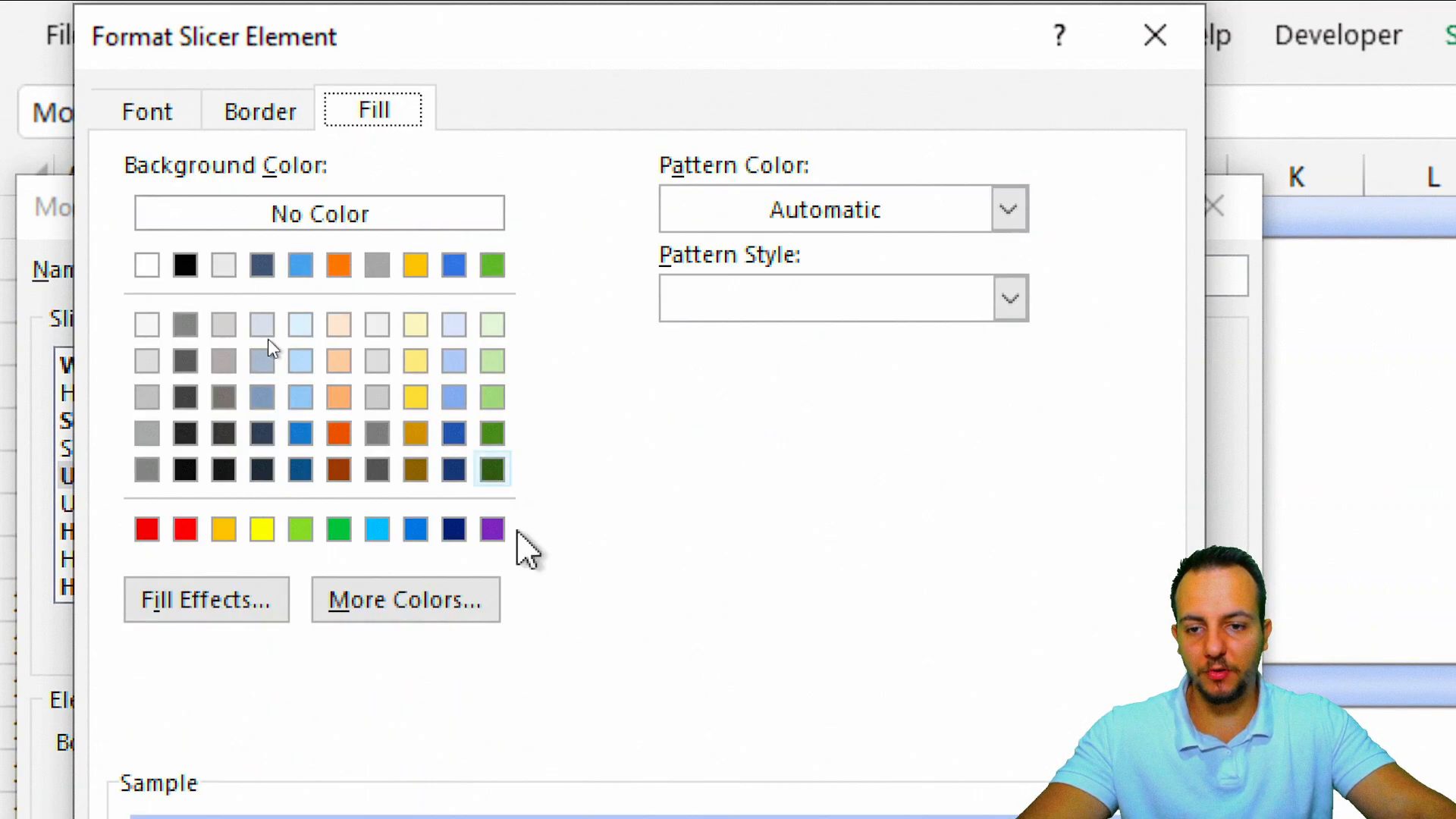
click(453, 340)
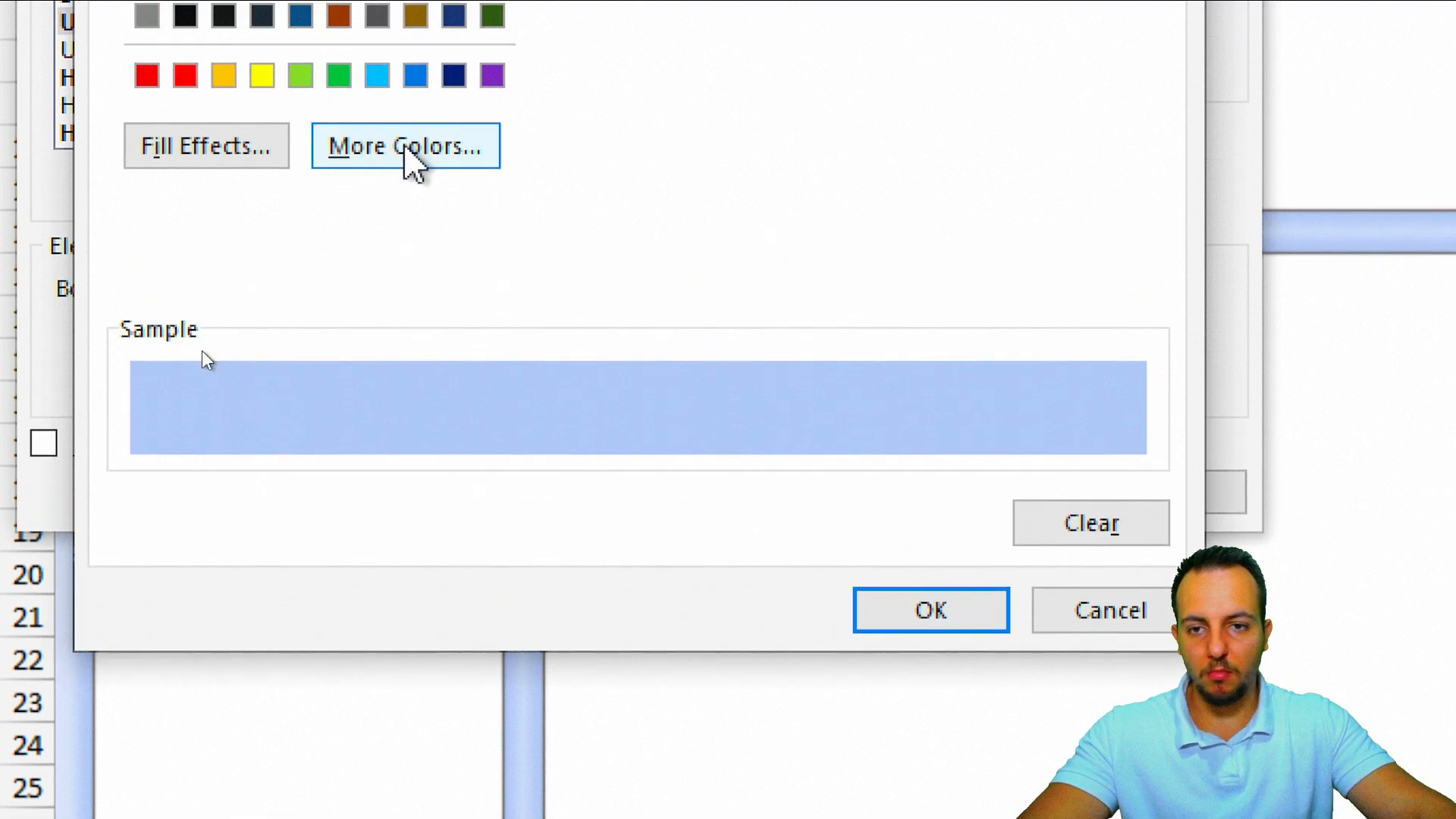
click(407, 148)
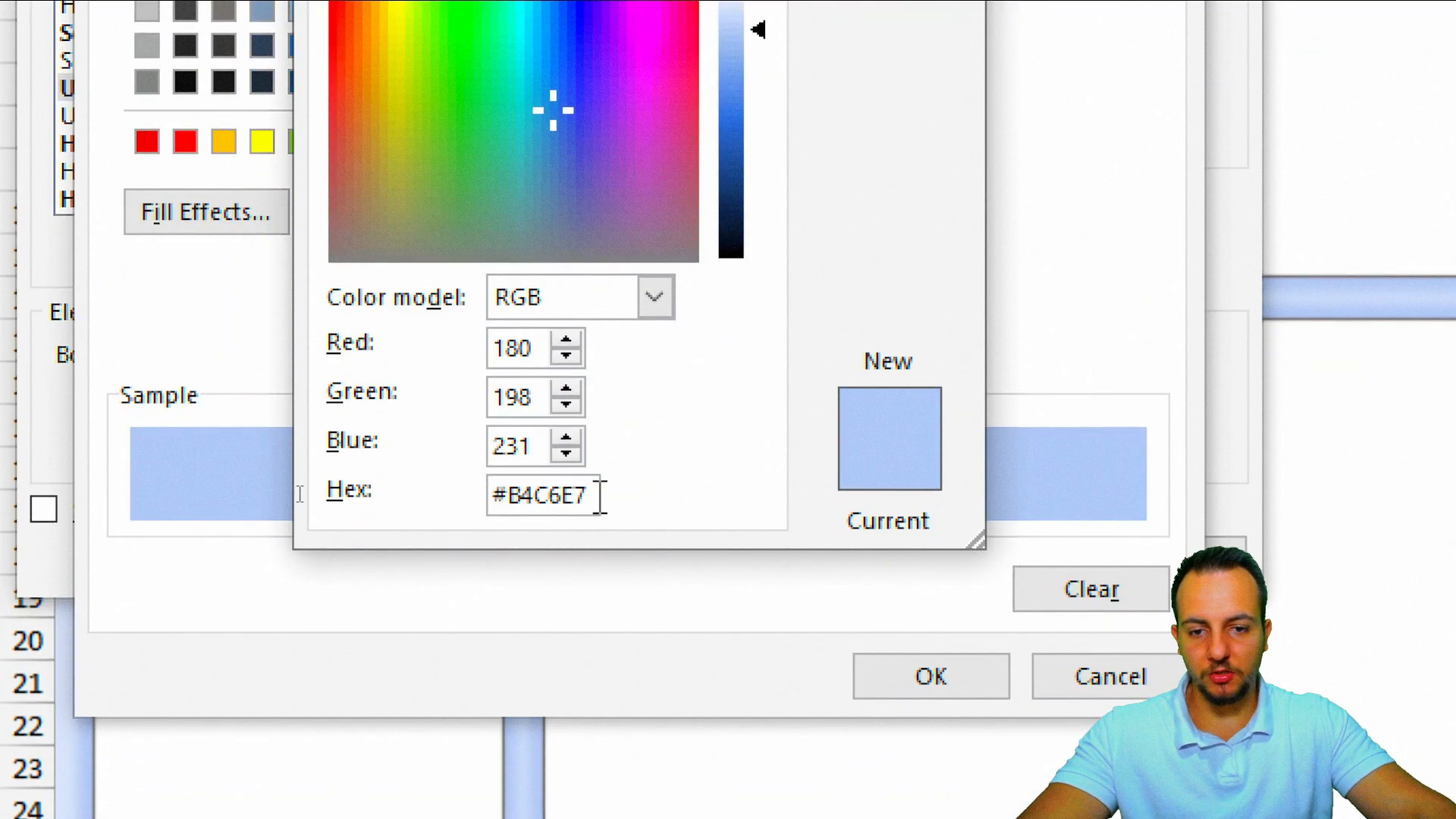
drag(599, 497, 487, 498)
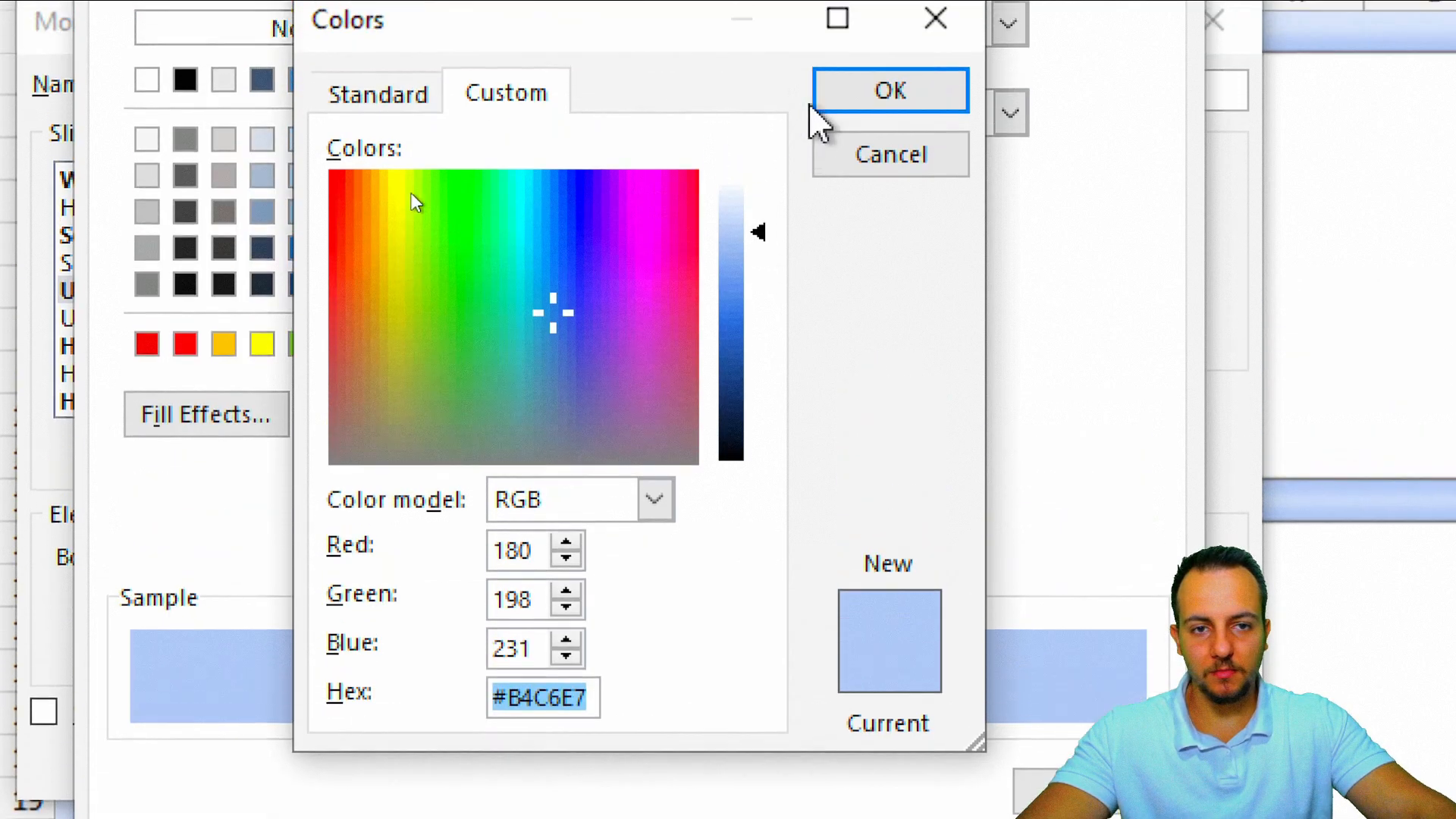
click(826, 106)
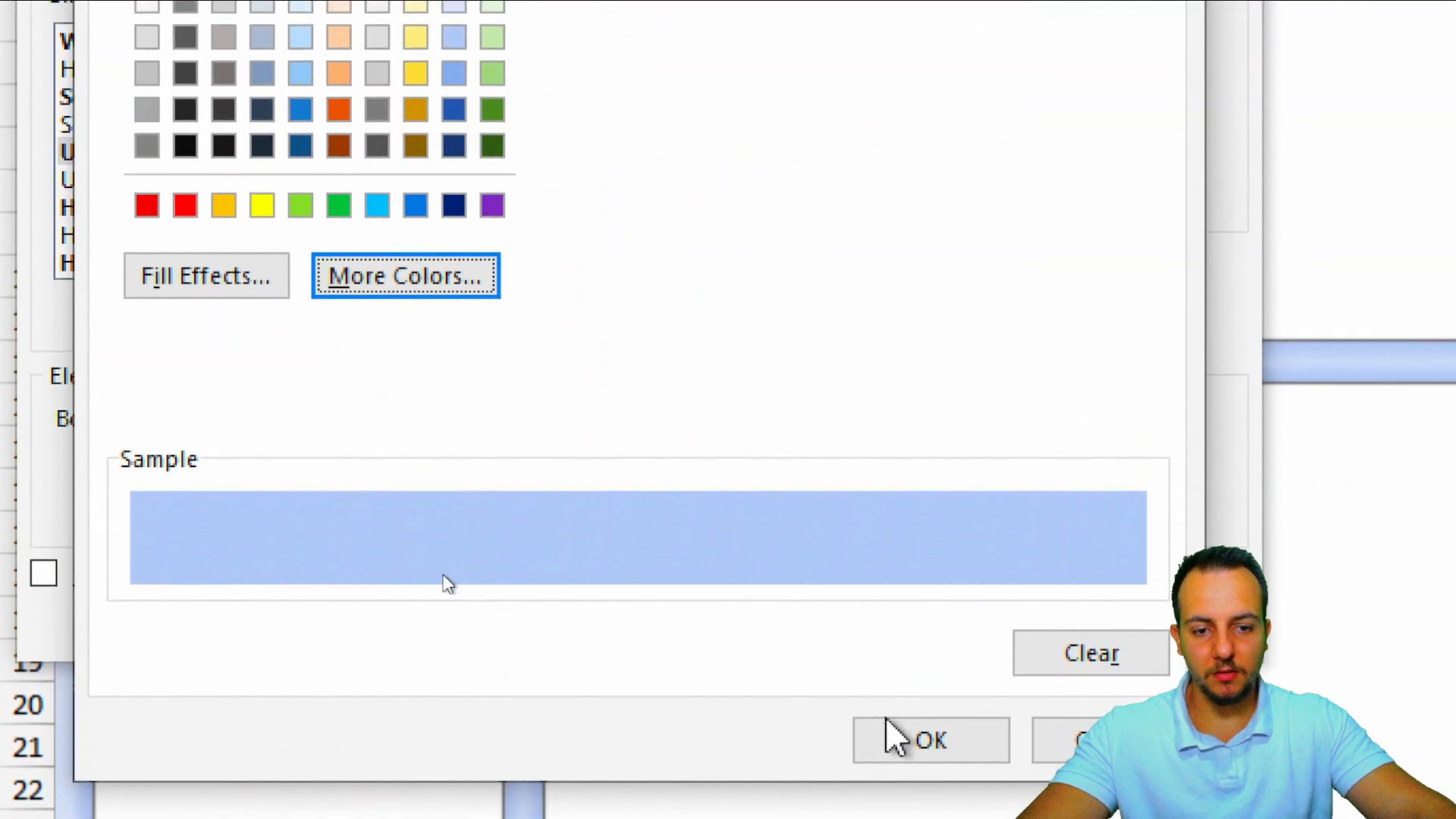
click(902, 750)
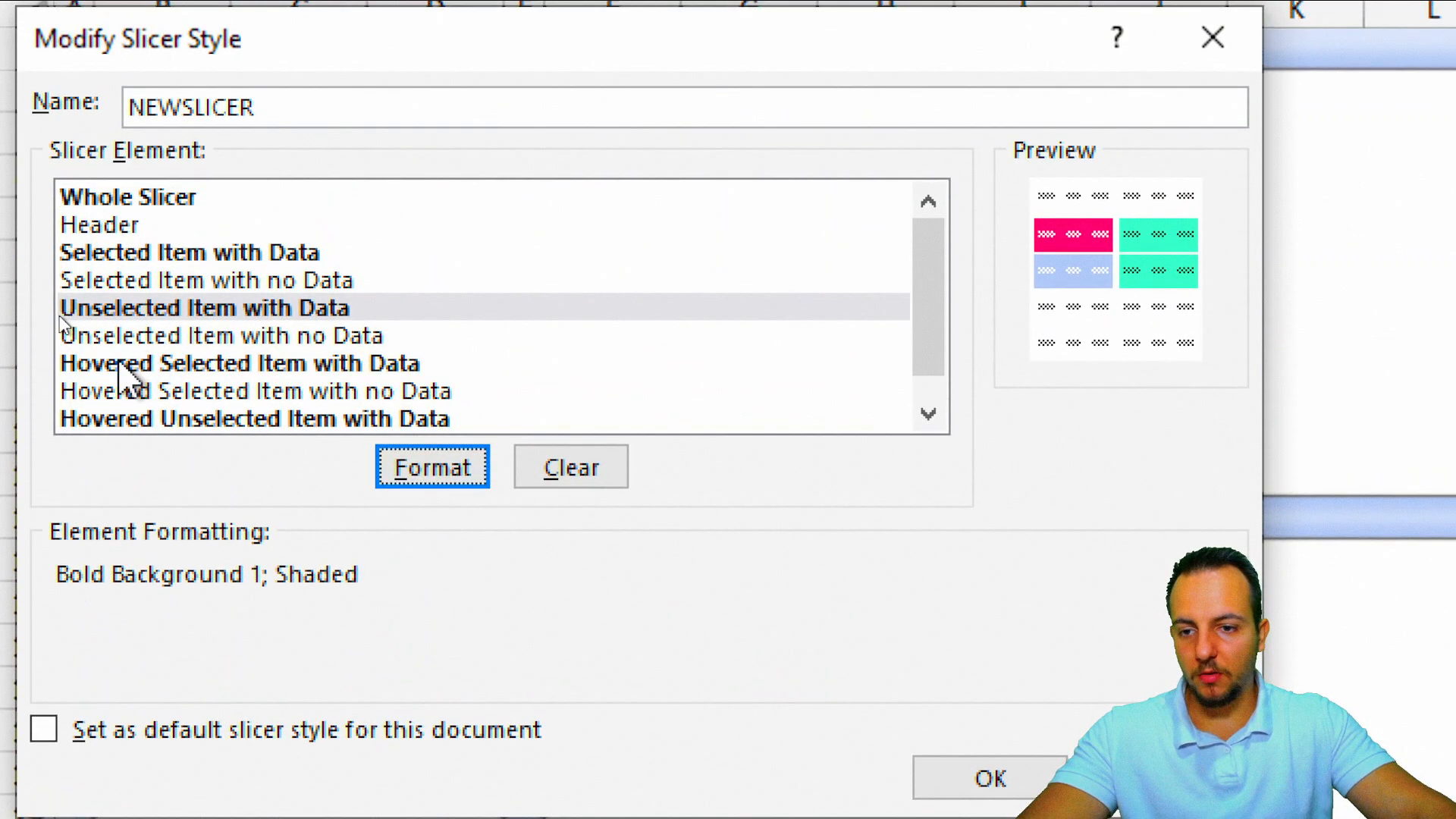
Examine the Hovered Selected Item with Data element's font style, font color and custom fill color code.
click(137, 364)
scroll(412, 381, down, 1)
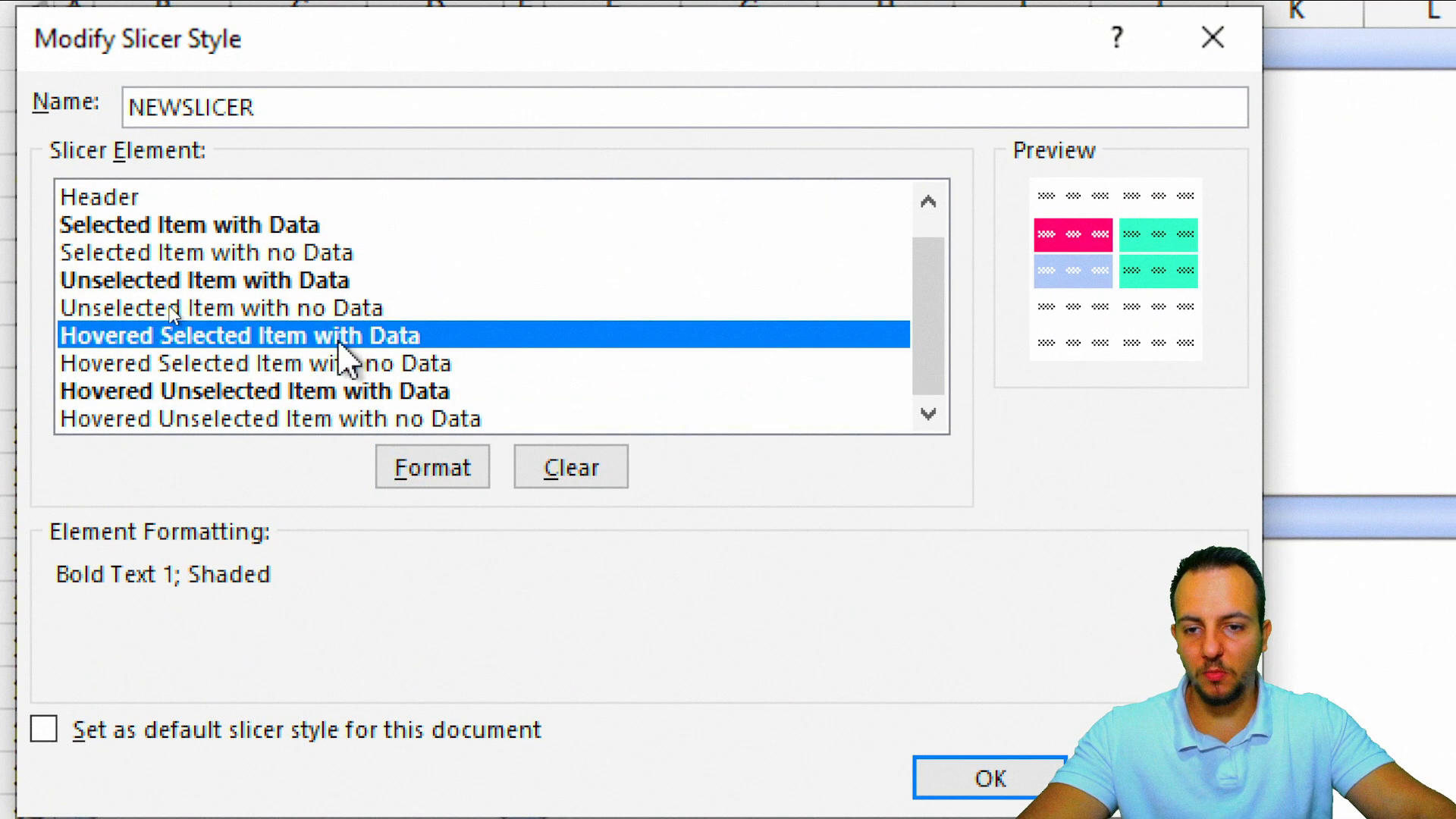
click(413, 476)
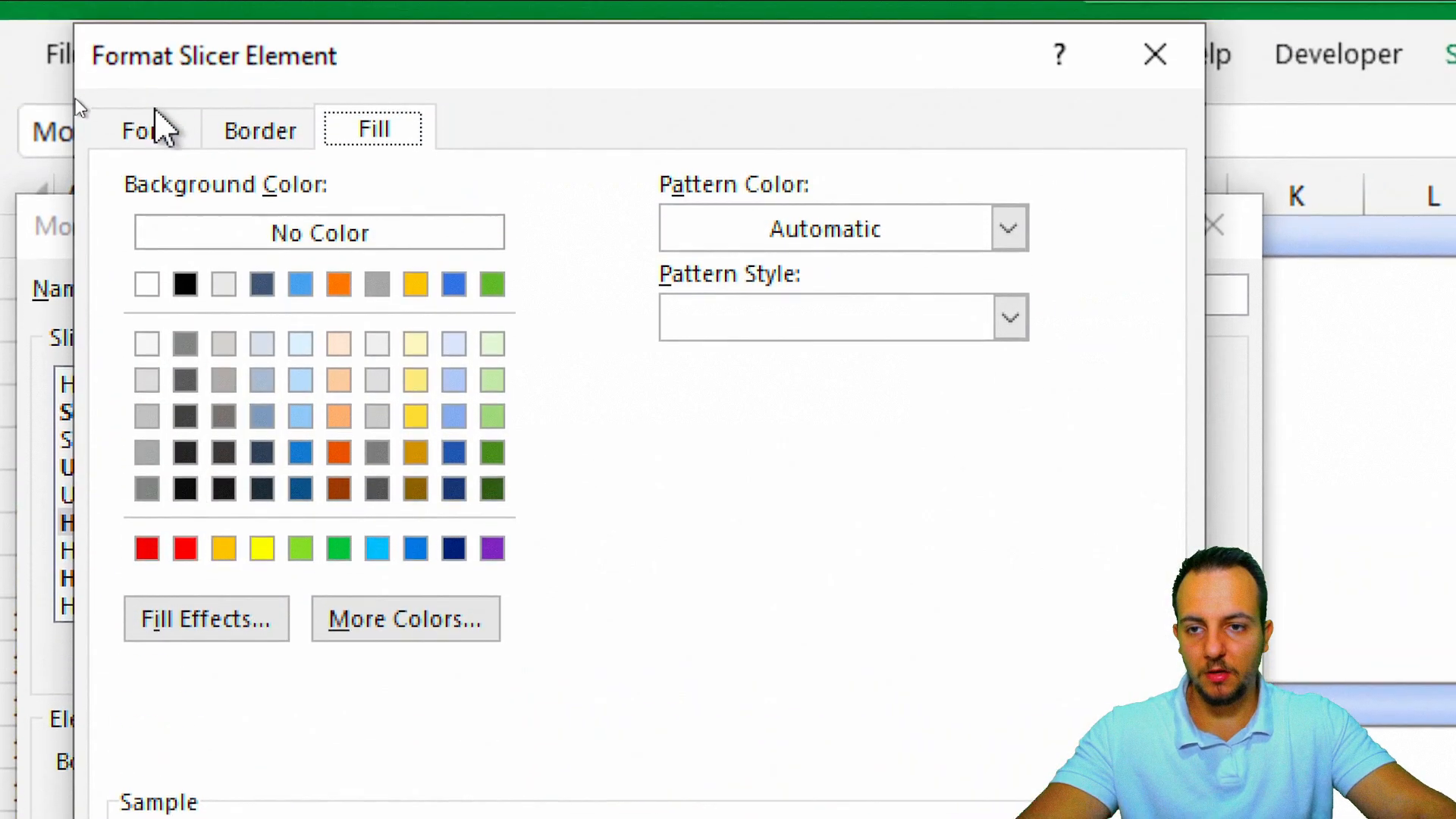
click(152, 6)
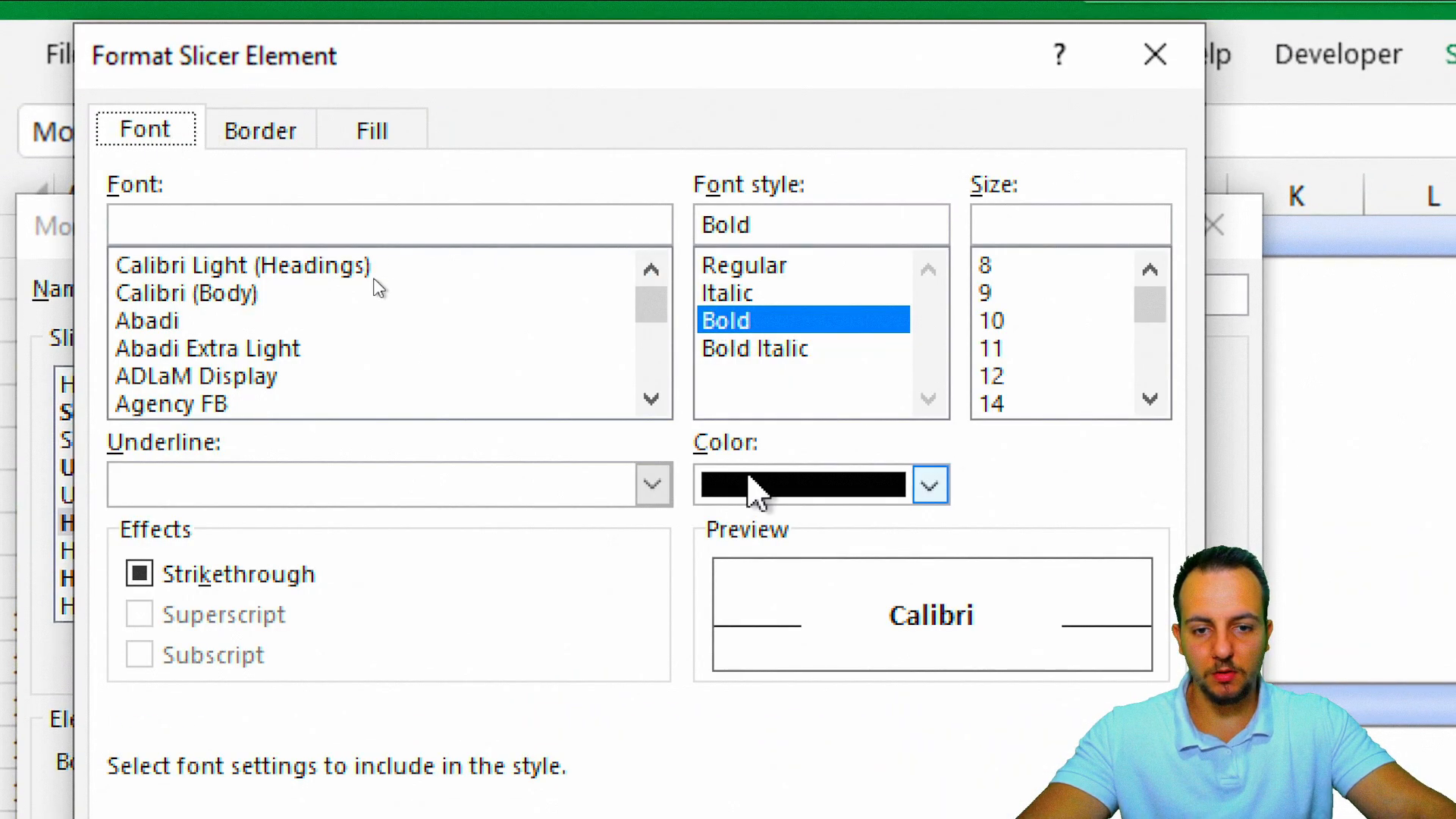
click(381, 127)
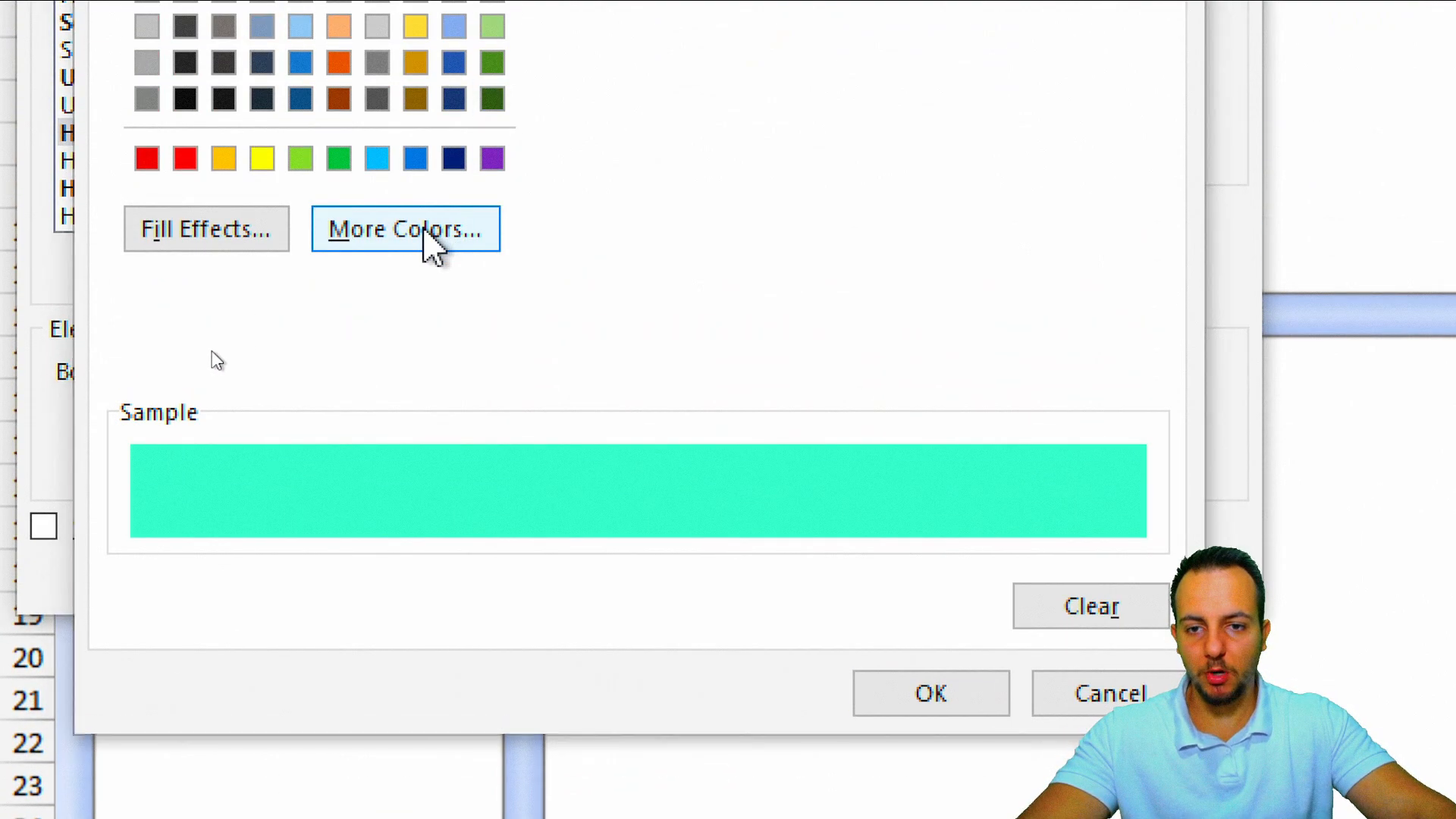
click(424, 237)
click(505, 104)
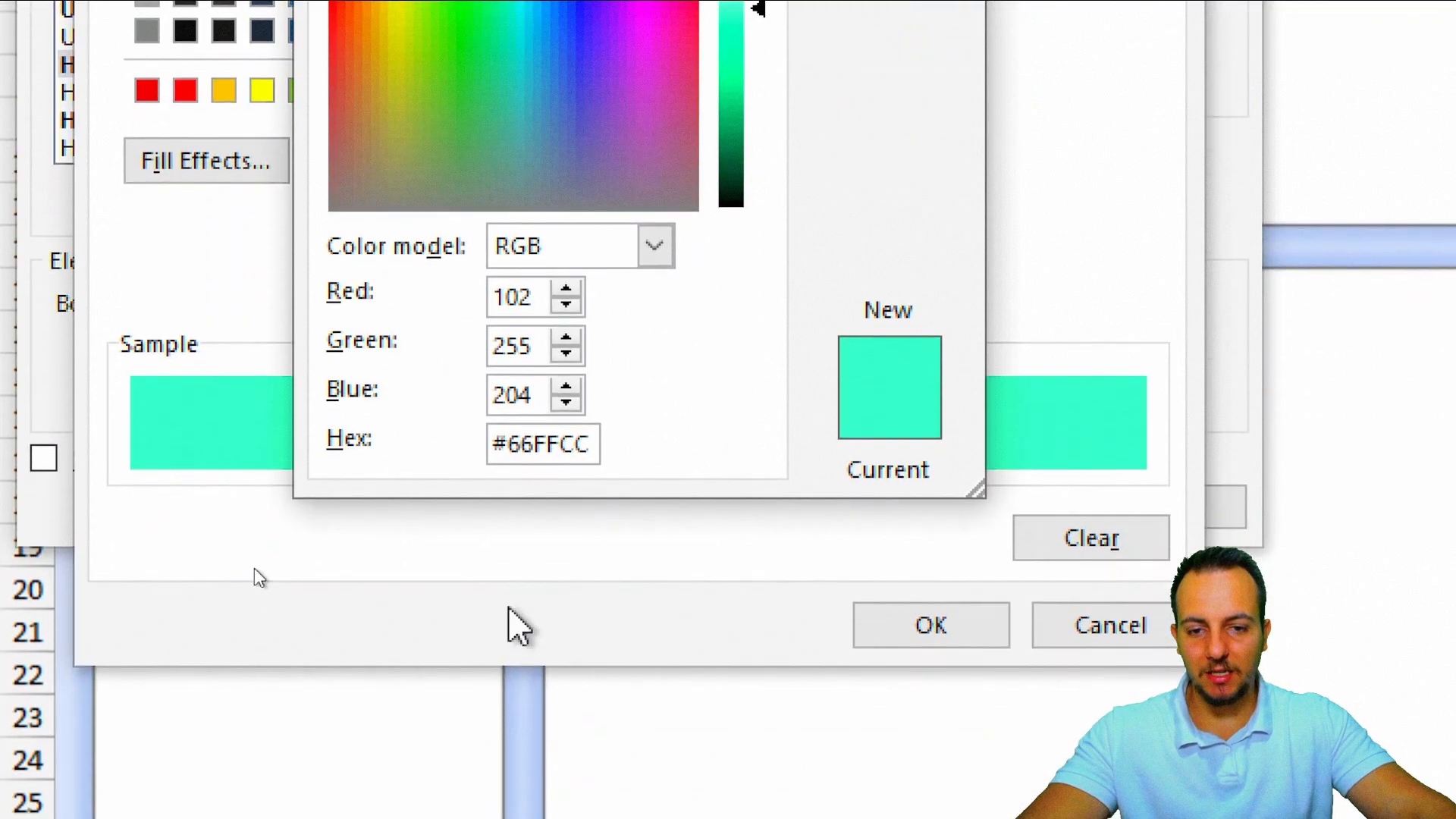
drag(515, 446, 623, 451)
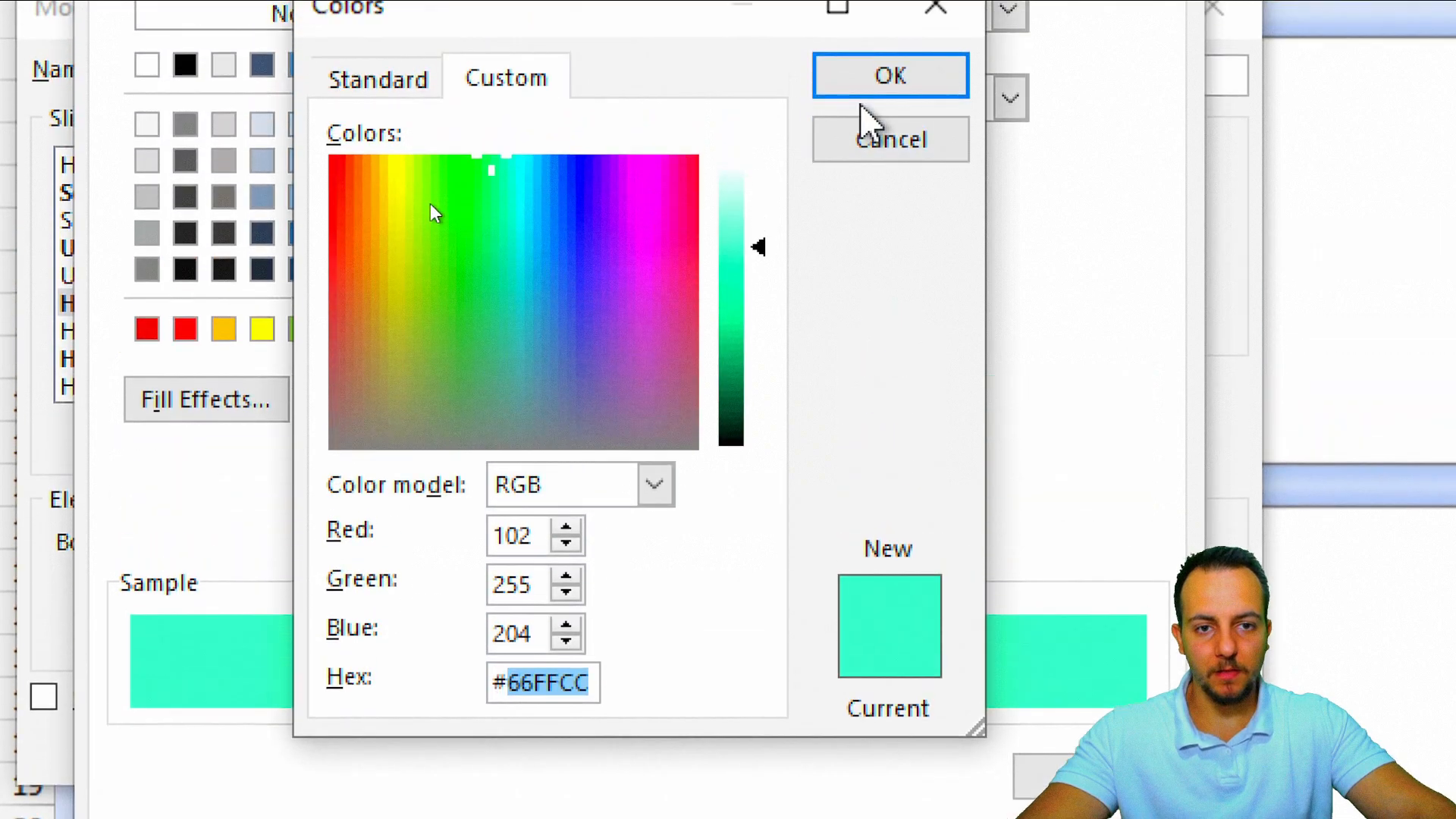
click(906, 74)
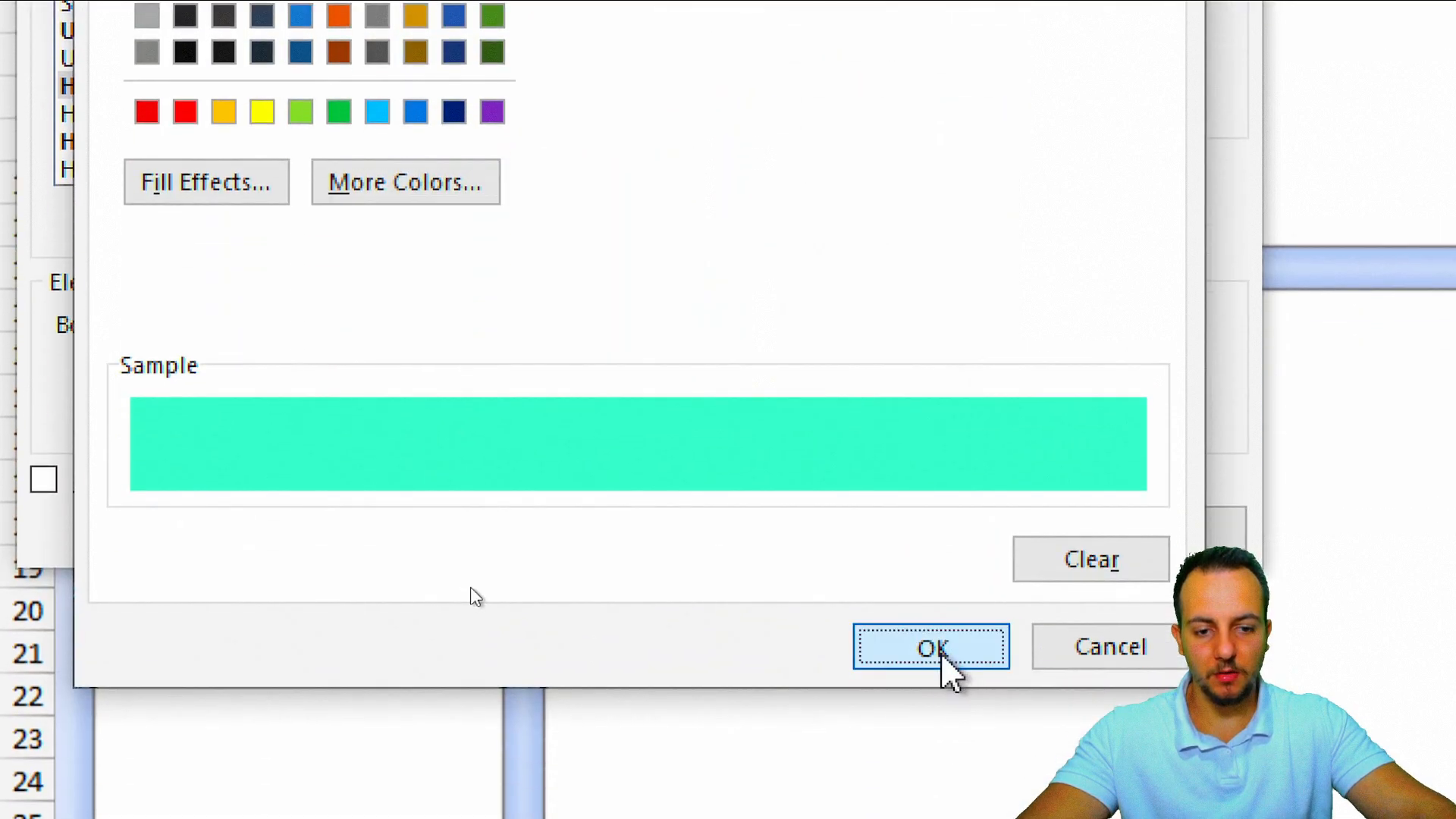
click(934, 648)
Examine the Hovered Unselected Item with Data element's font settings and custom fill hex code, and accept the NEWSLICER style.
click(195, 276)
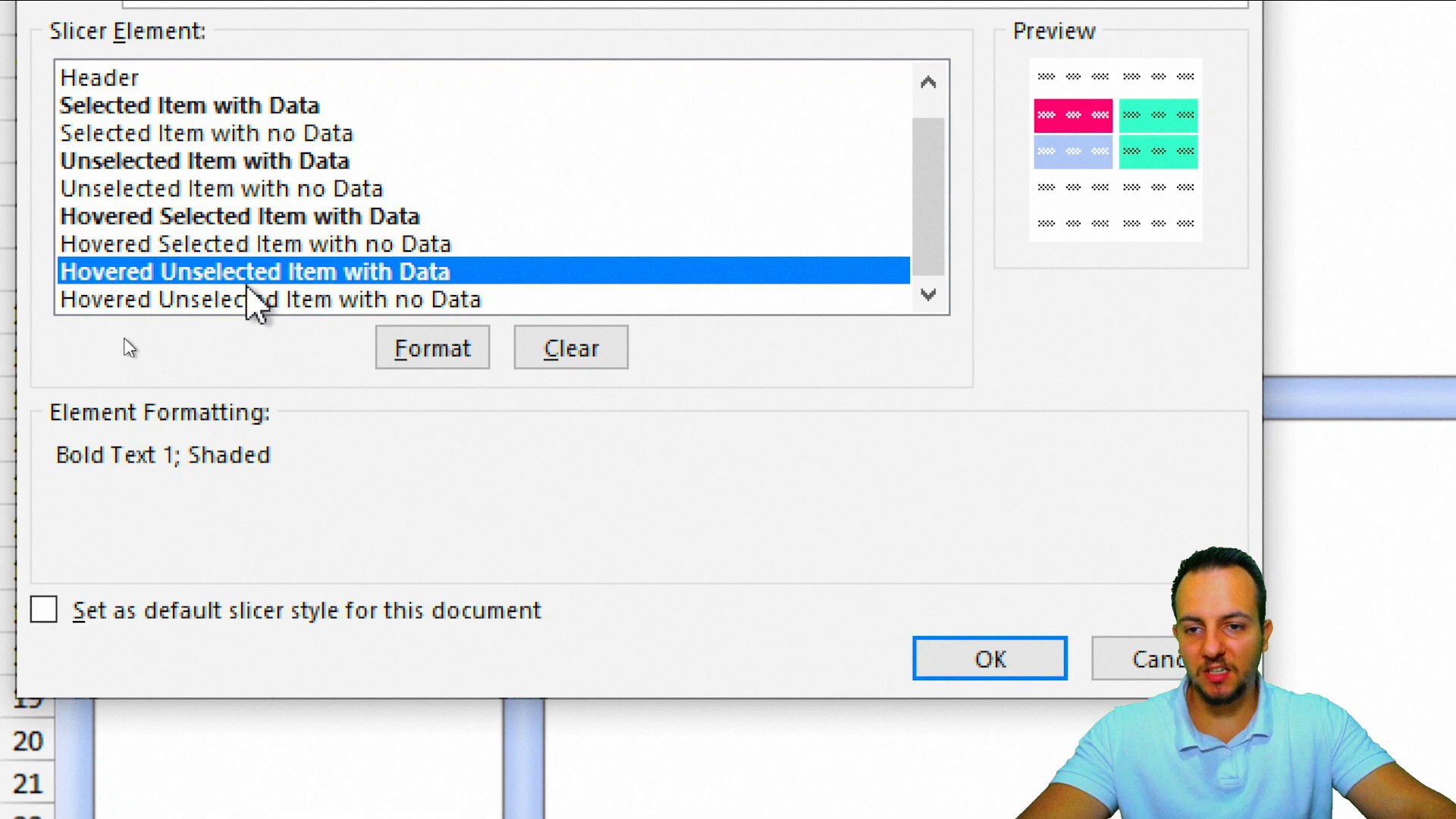
click(423, 352)
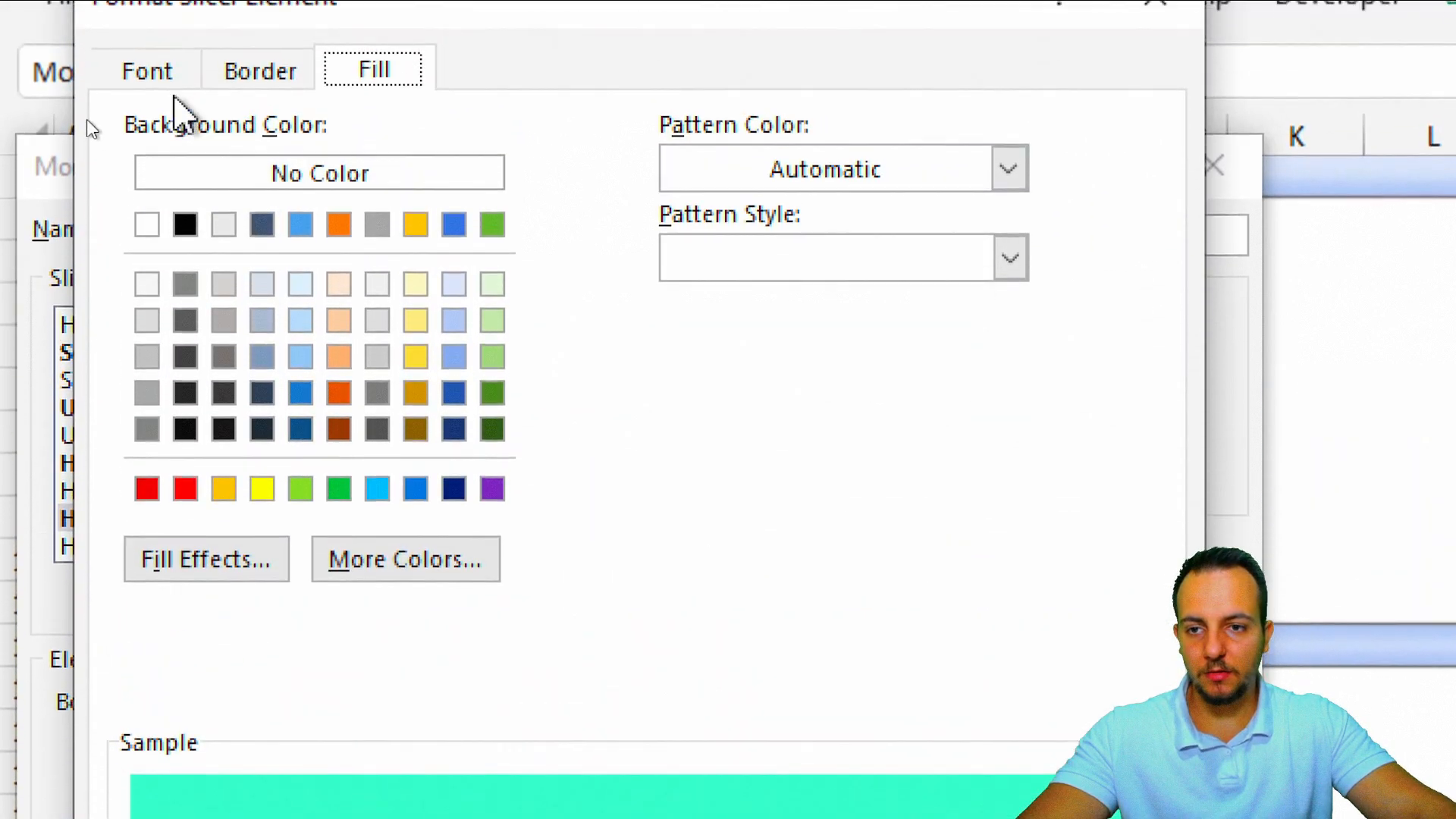
click(125, 76)
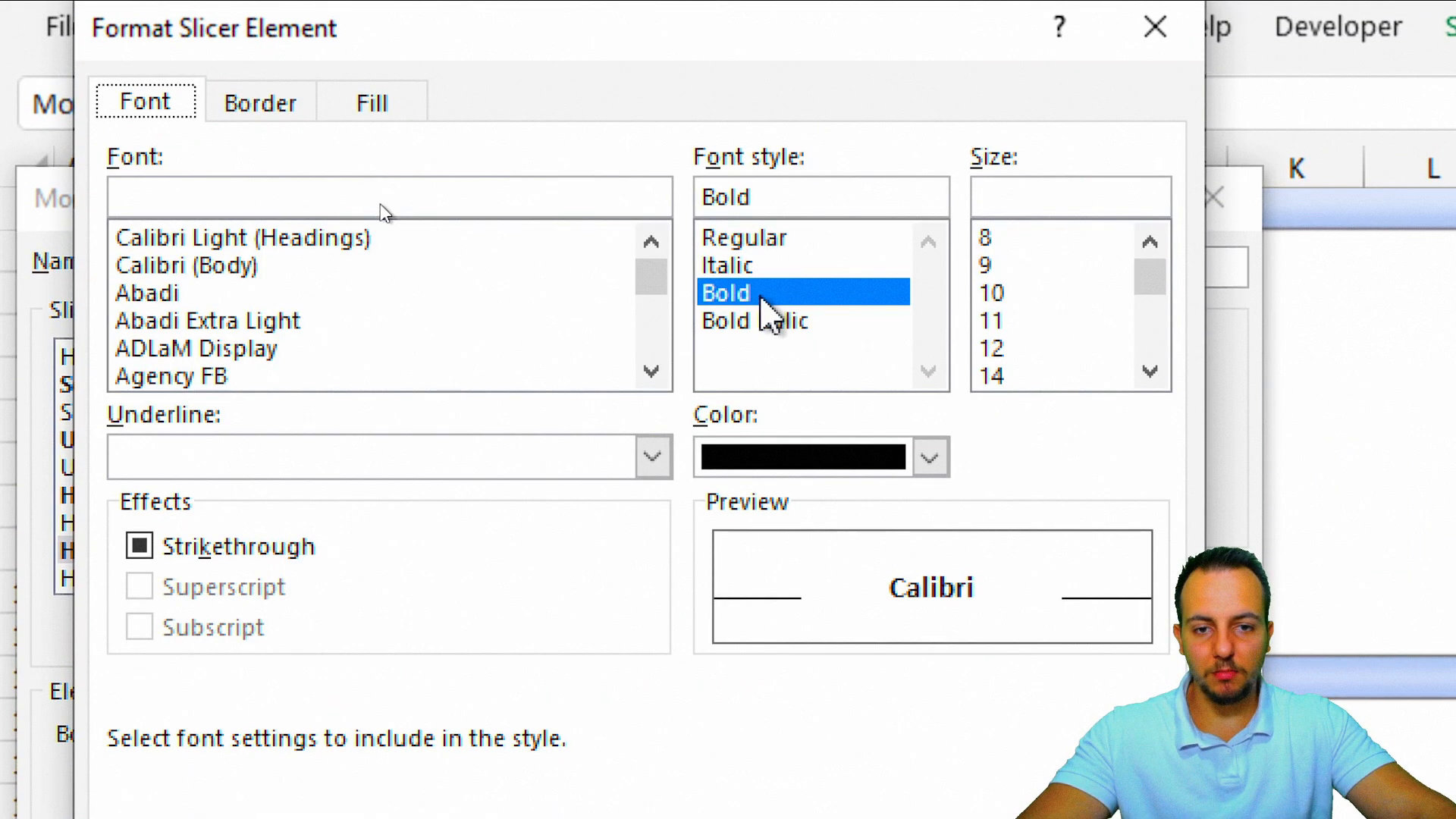
click(371, 103)
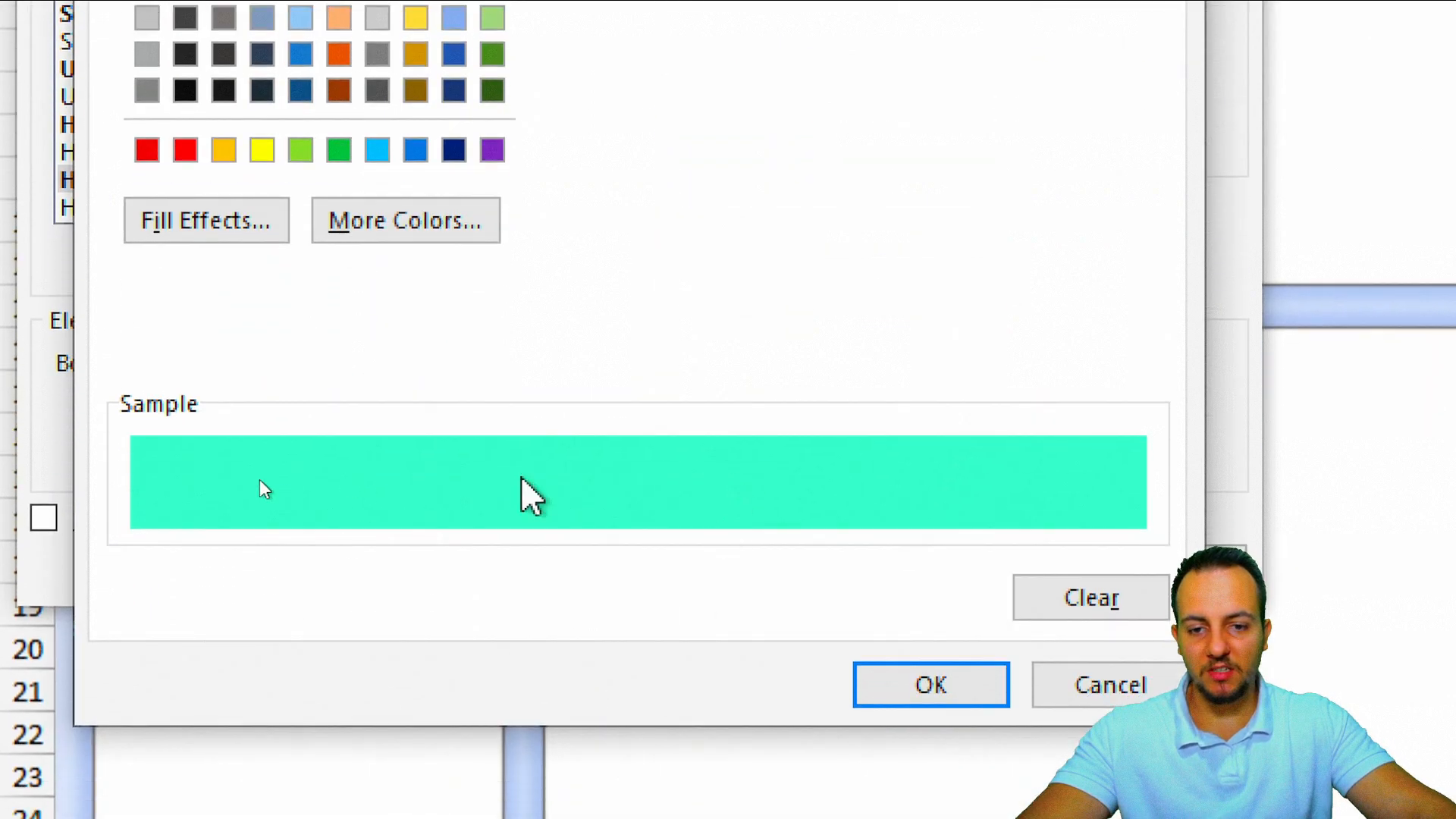
click(431, 237)
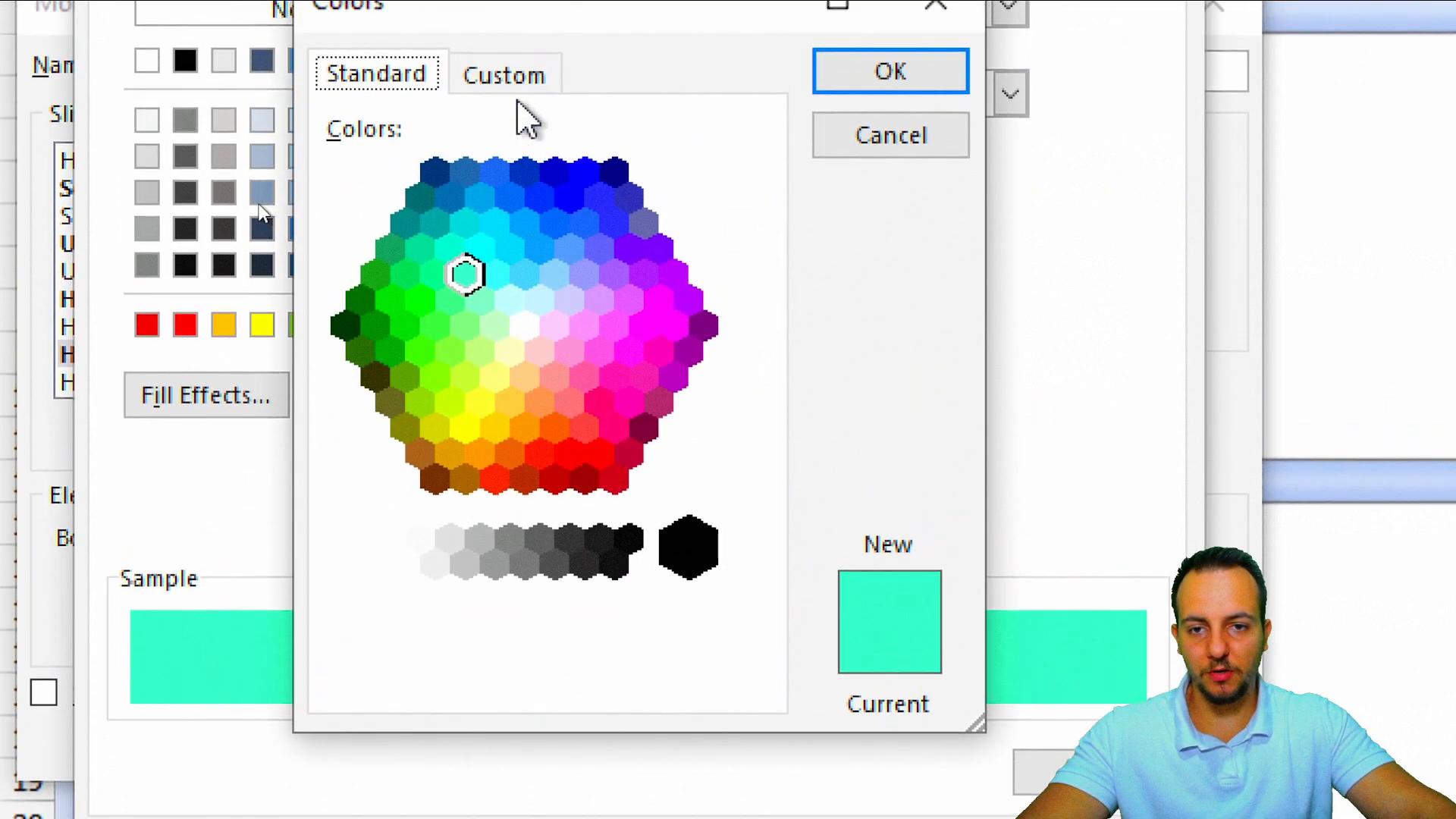
click(507, 77)
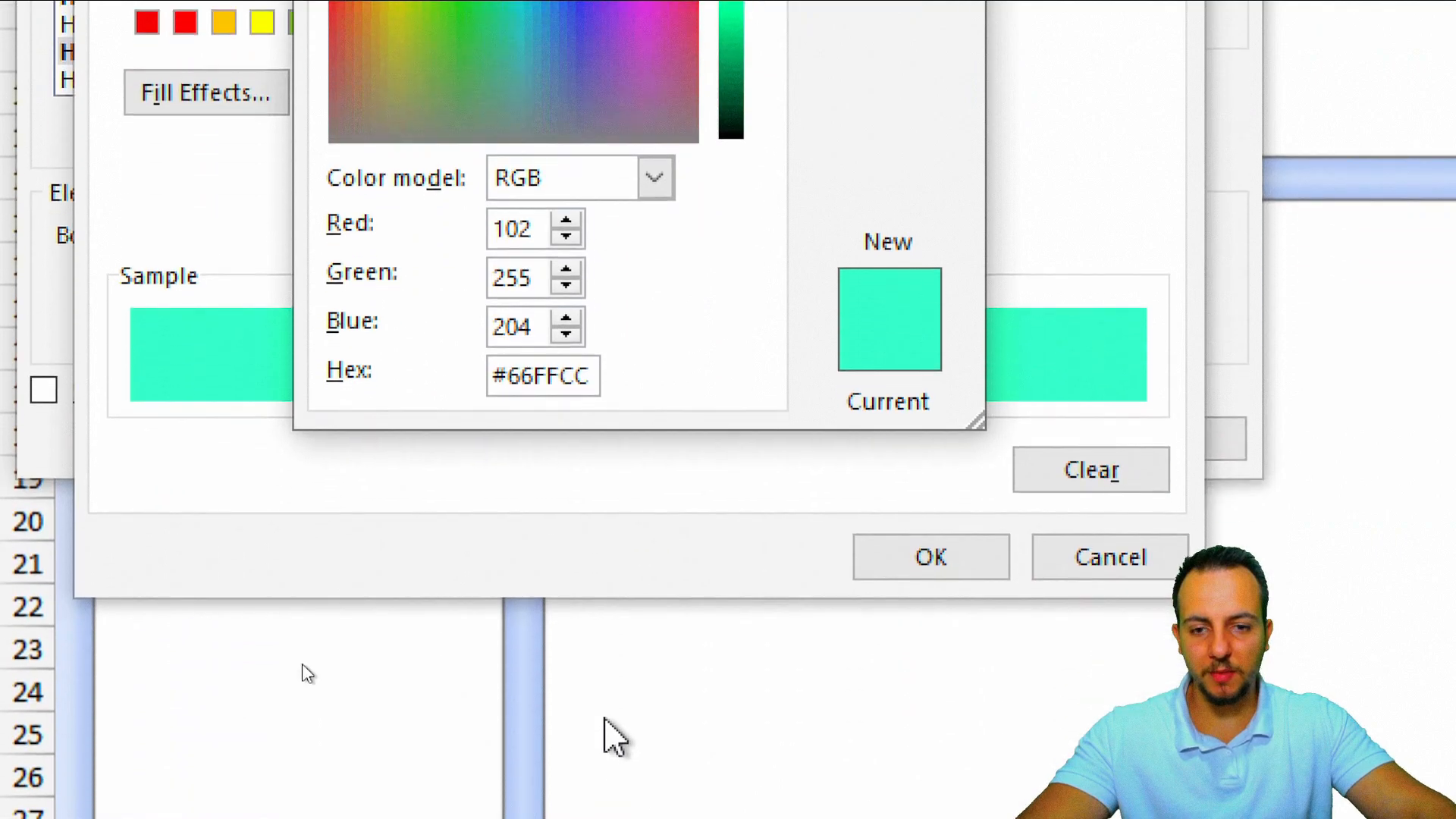
double_click(554, 387)
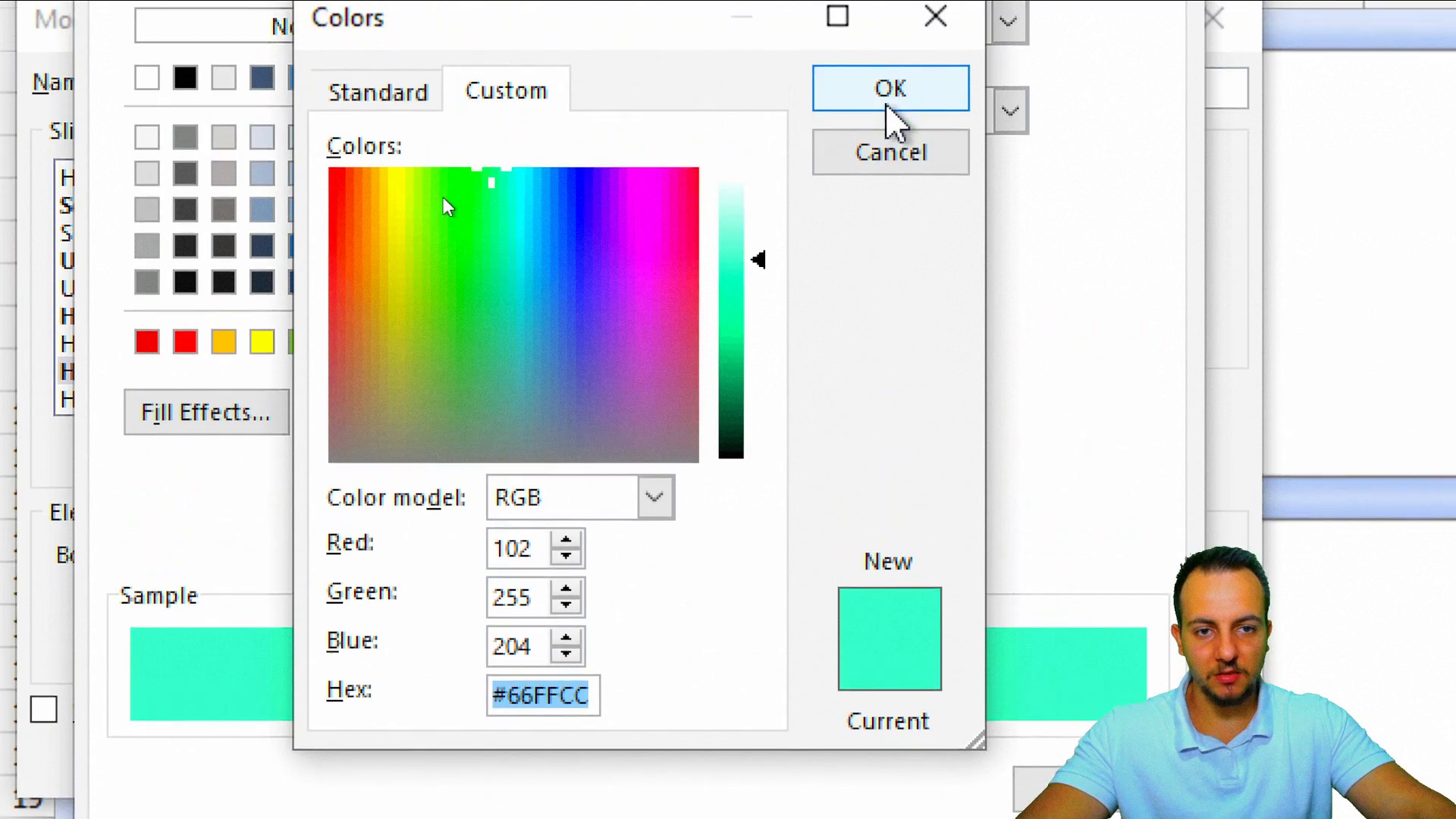
click(887, 104)
click(898, 675)
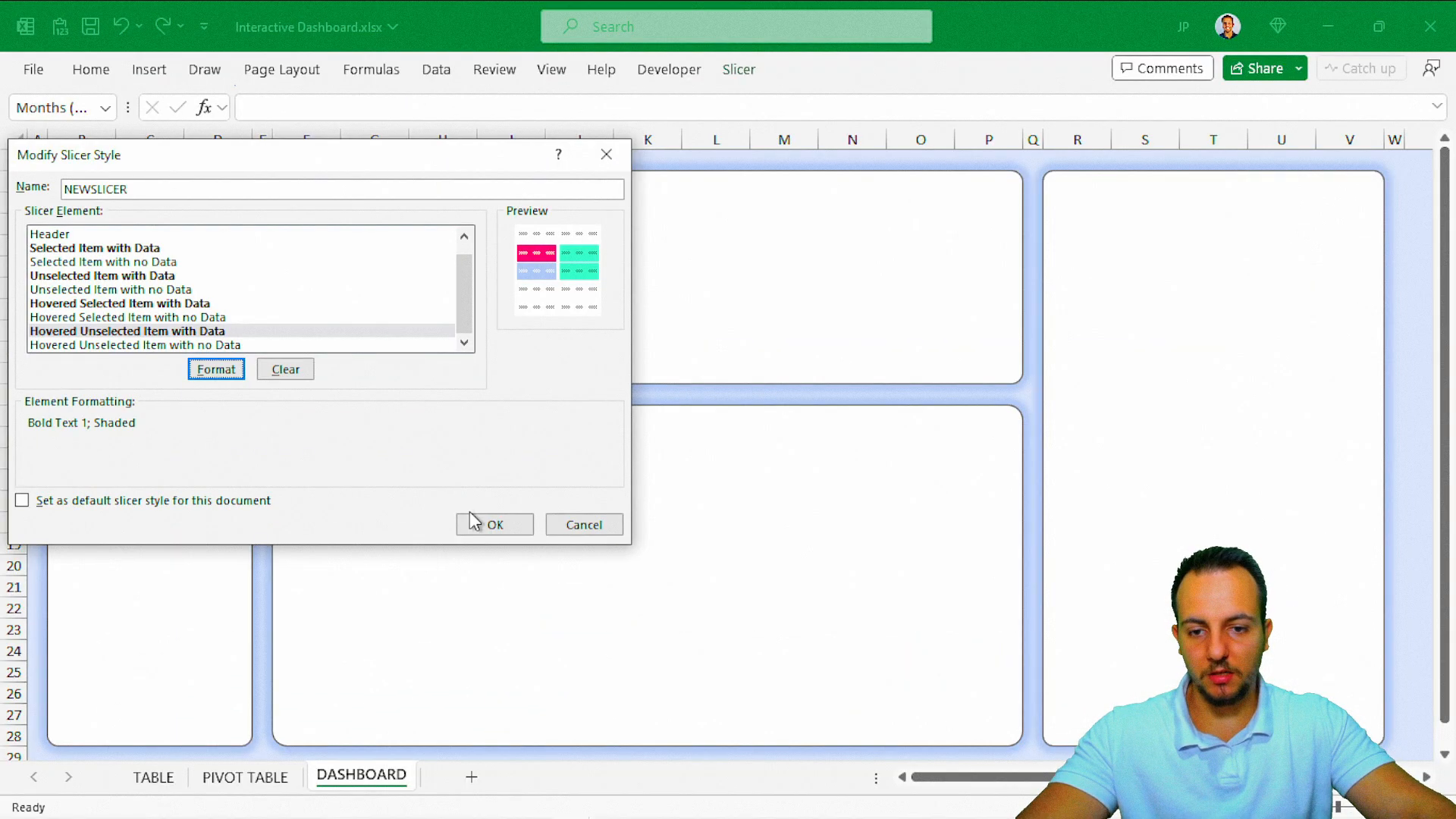
click(478, 523)
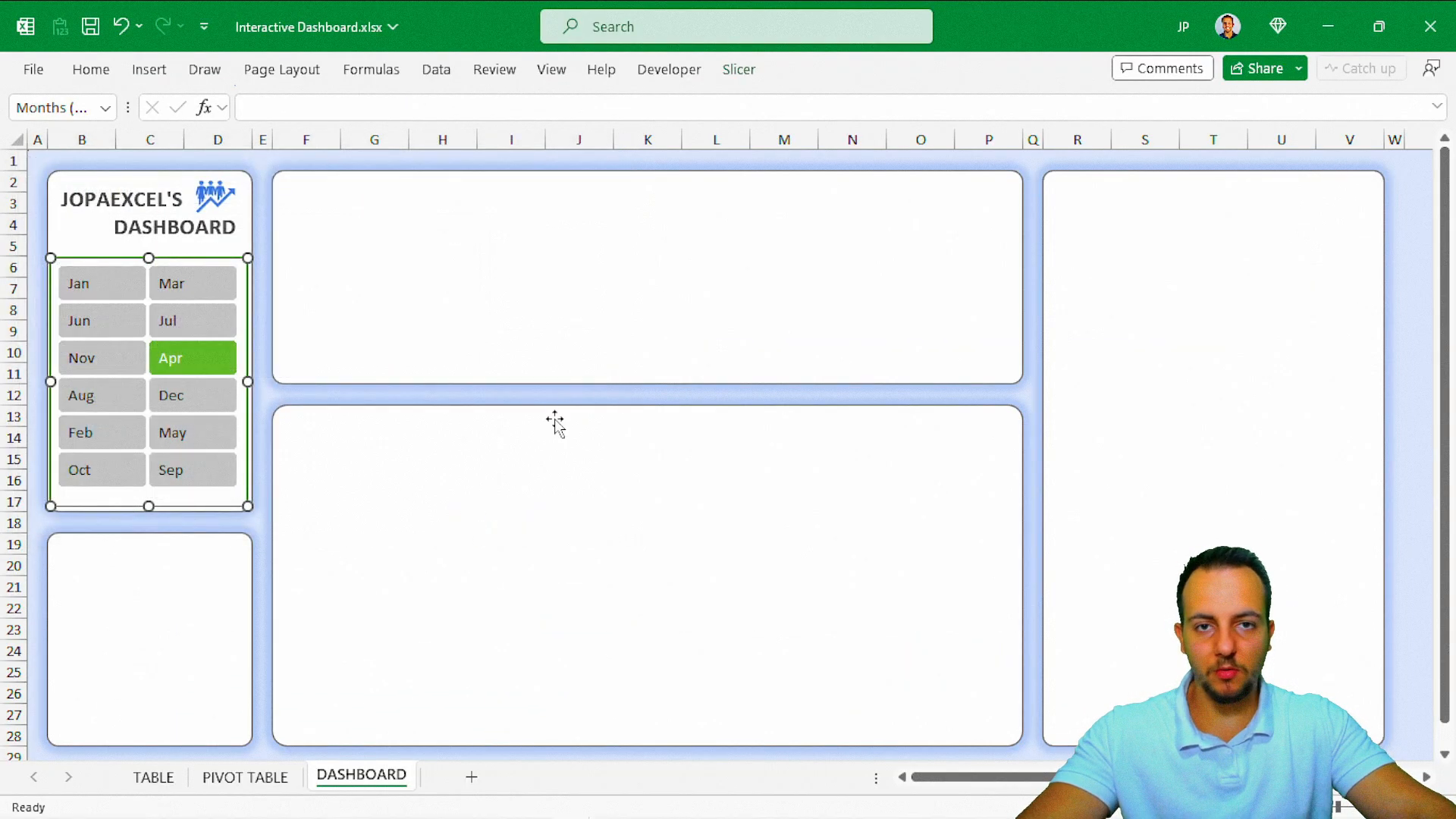
Apply the custom NEWSLICER style to the months slicer on the dashboard and deselect the slicer.
key(Escape)
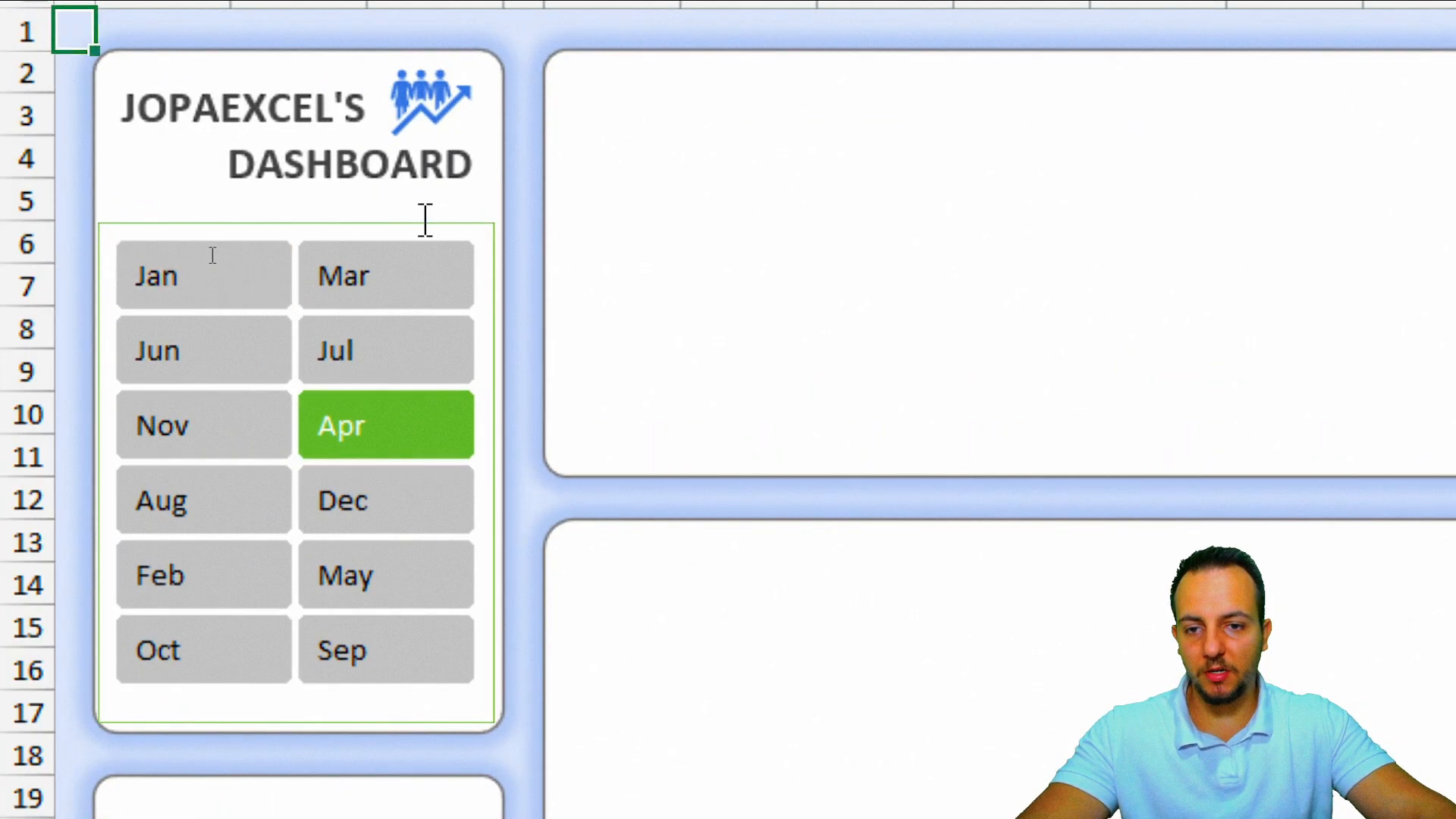
click(383, 221)
click(491, 253)
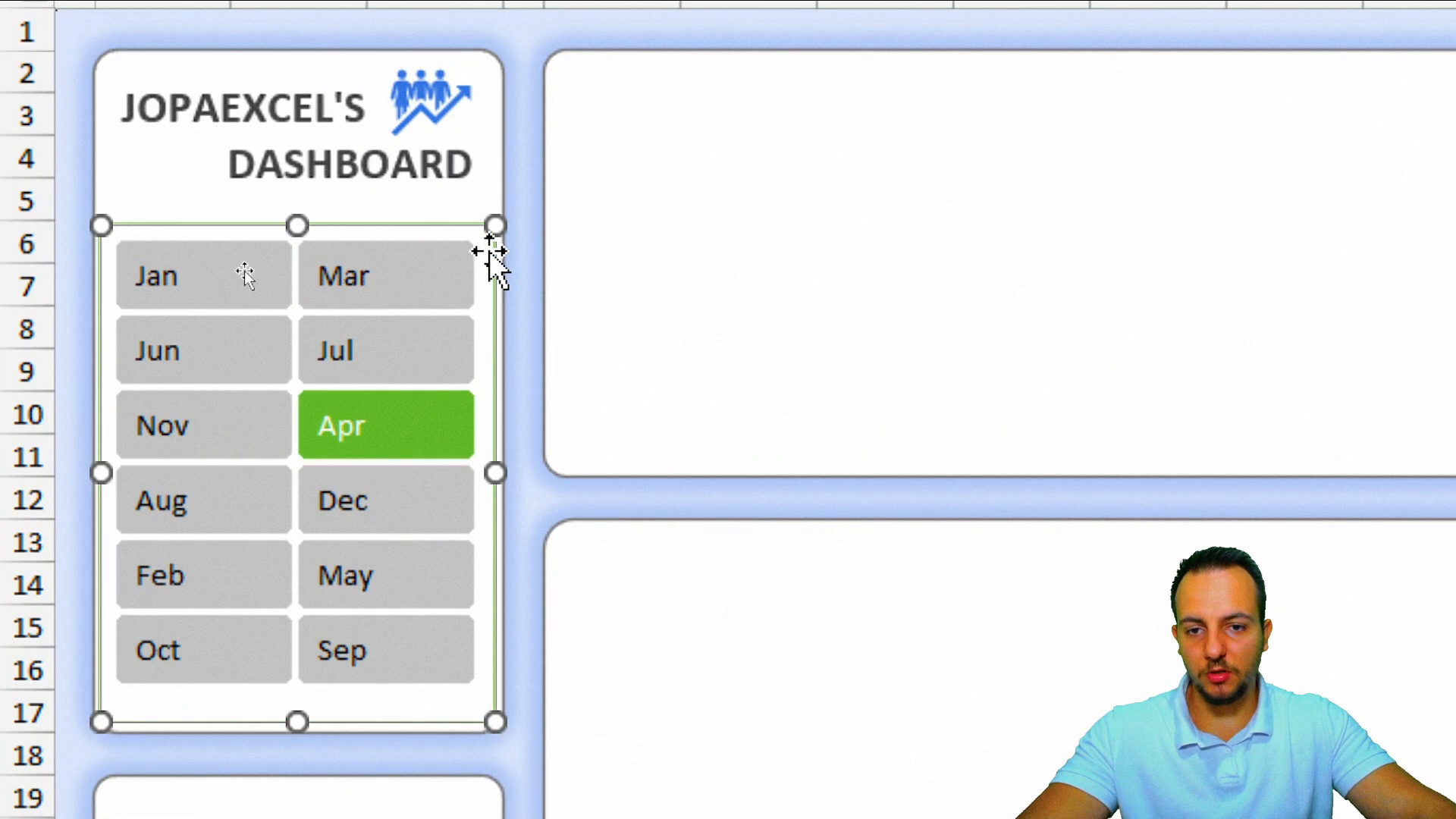
key(Right)
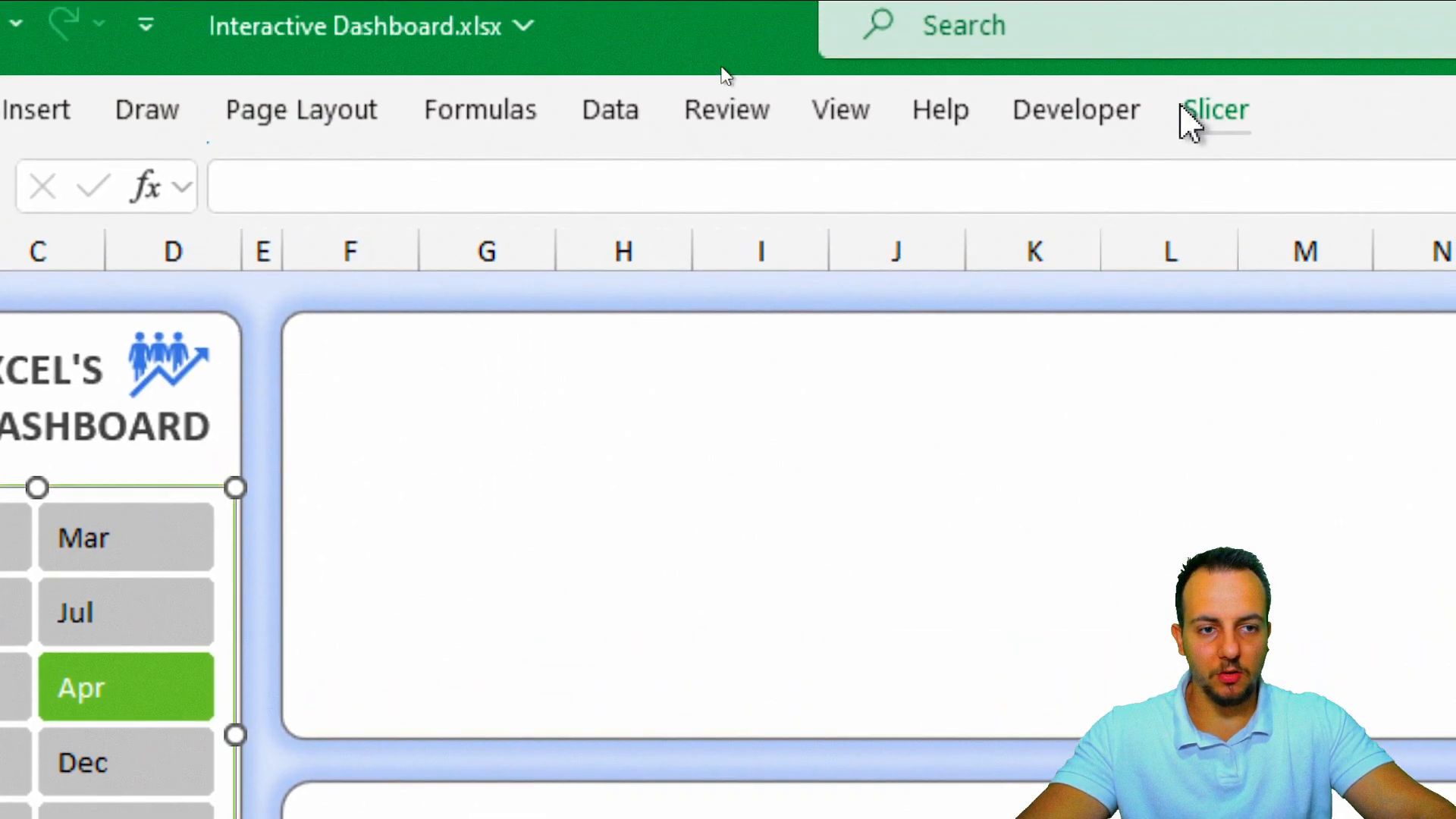
click(1206, 112)
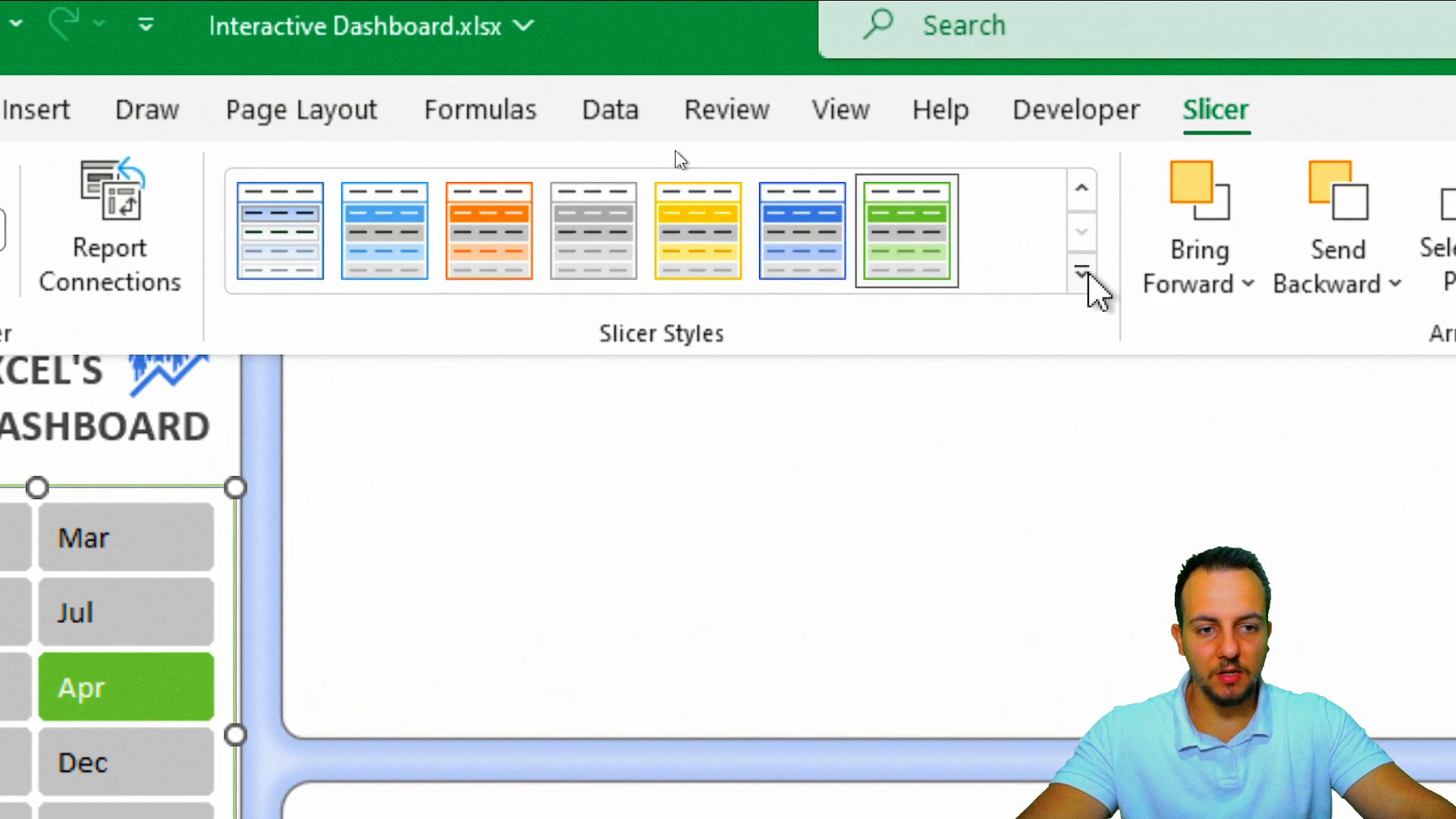
click(1082, 271)
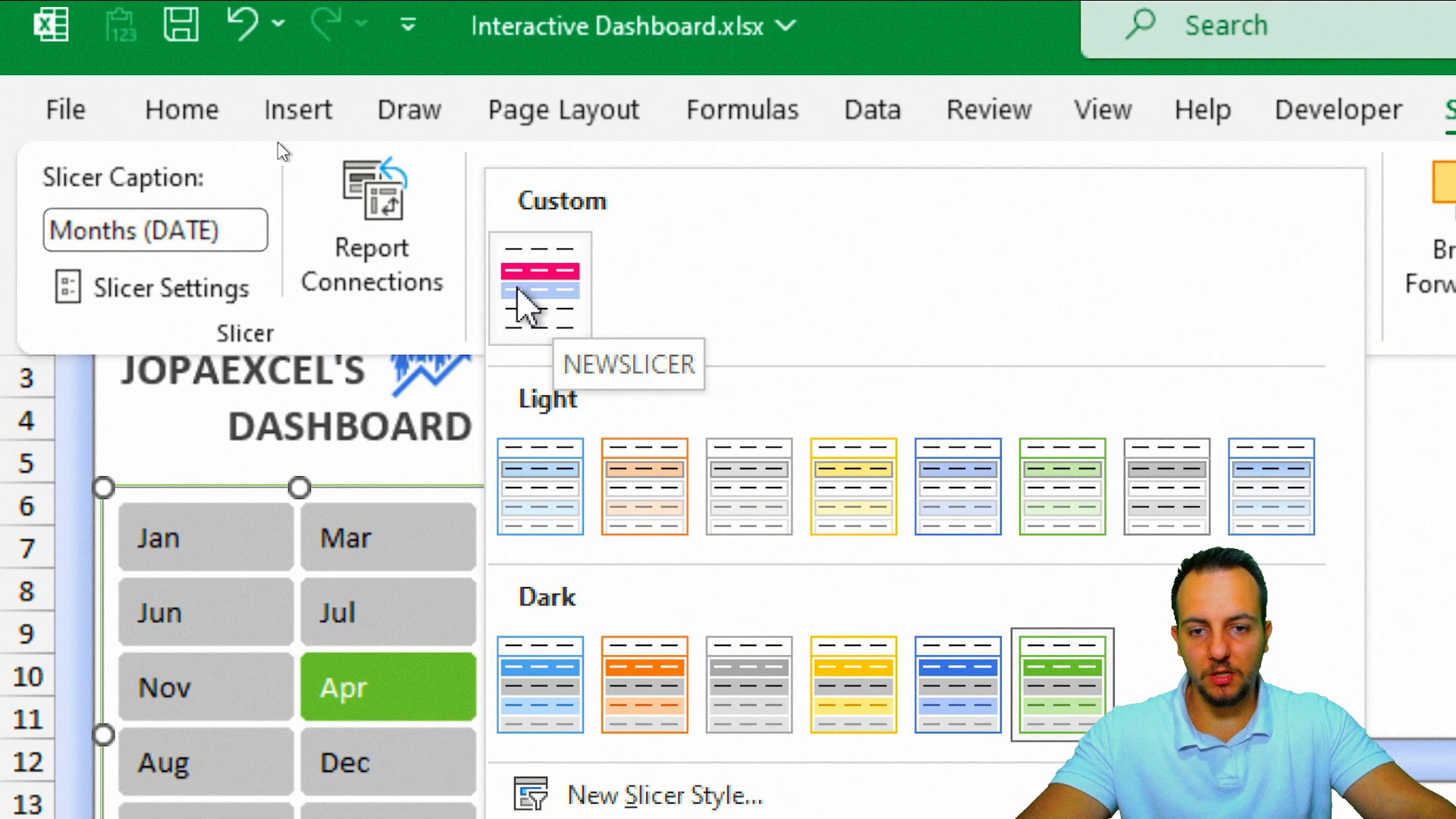
click(570, 302)
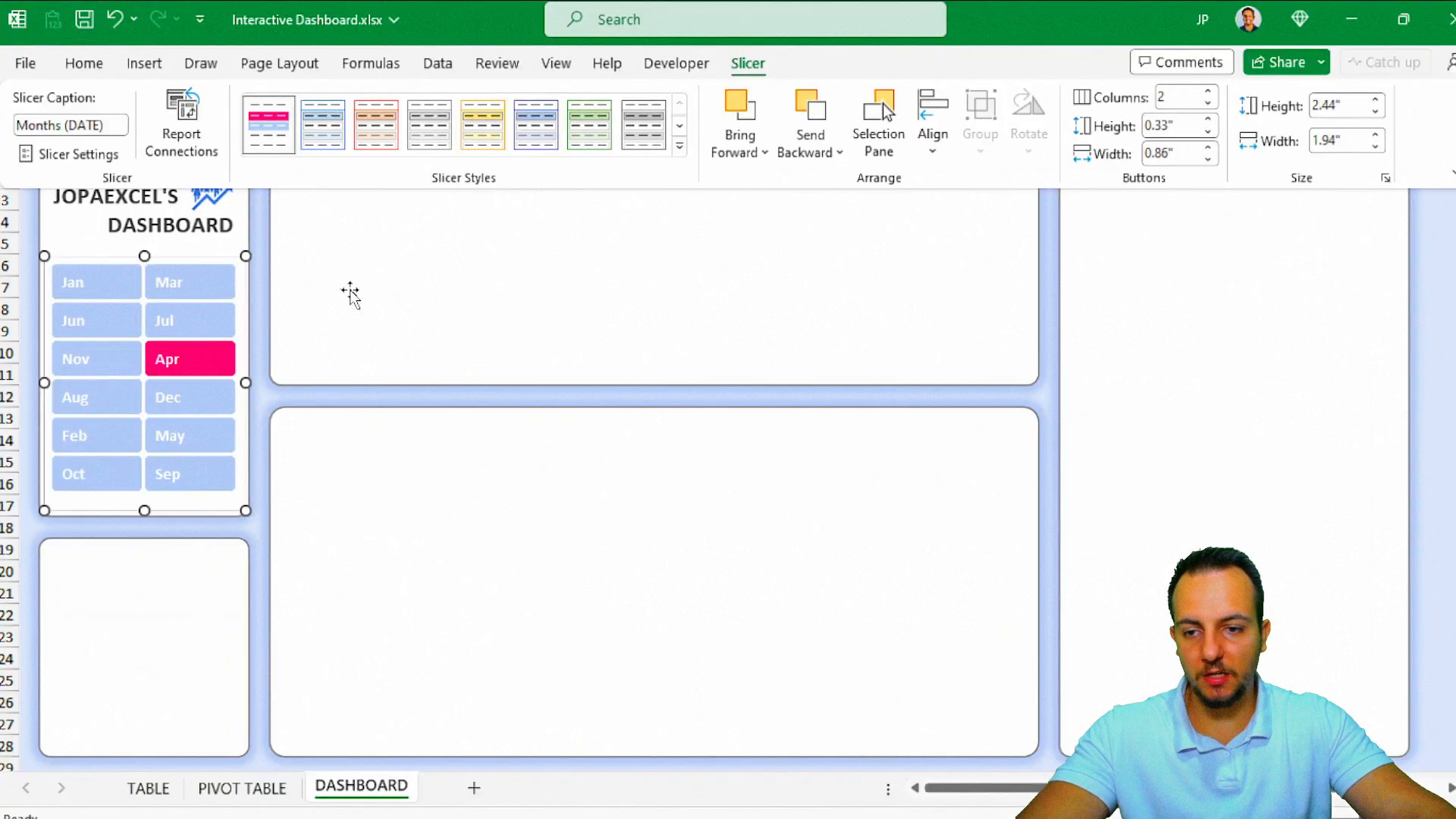
key(Escape)
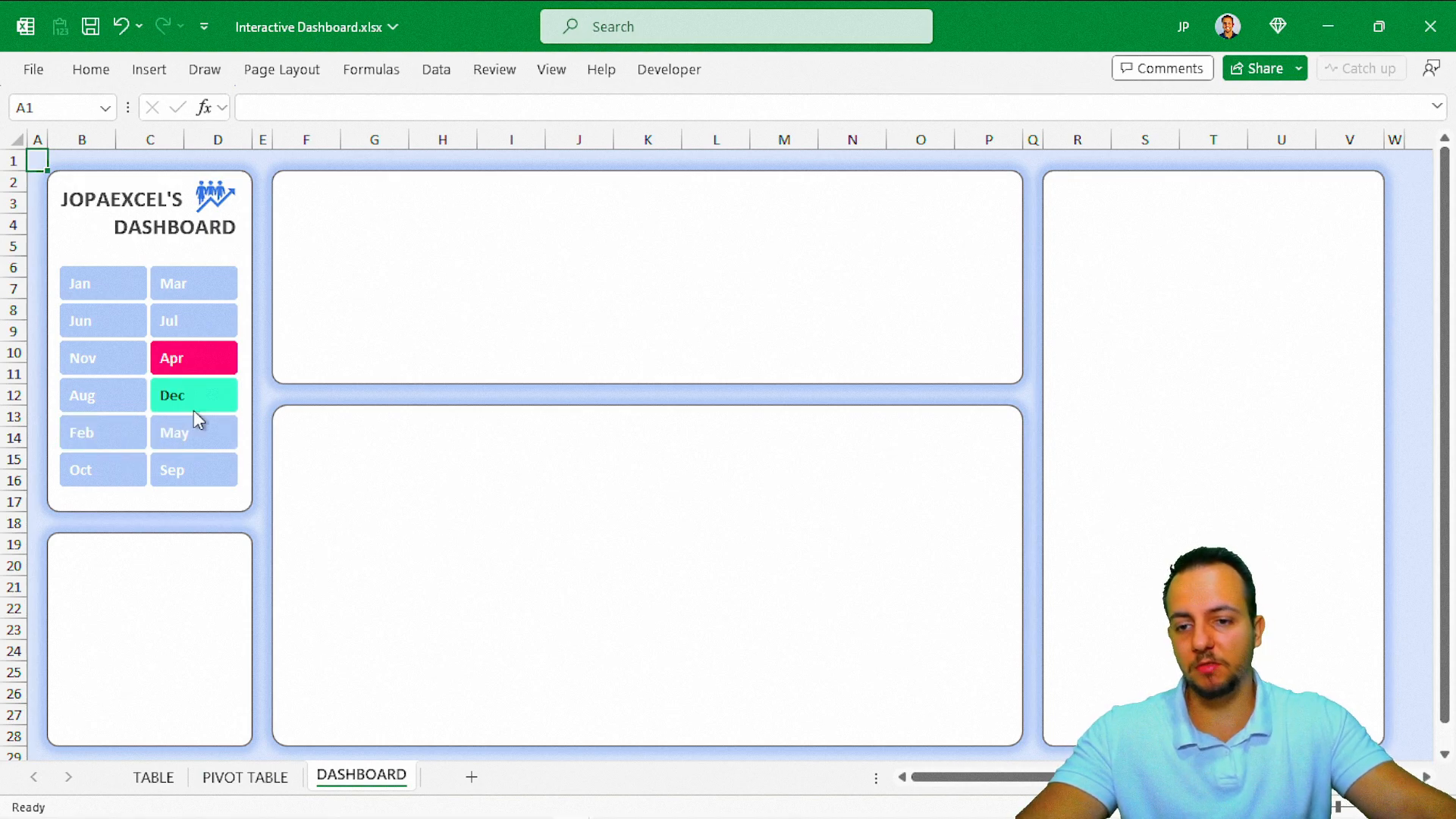
Test the restyled months slicer by filtering to different months, including Dec and Aug, ending on Apr.
click(109, 326)
click(174, 397)
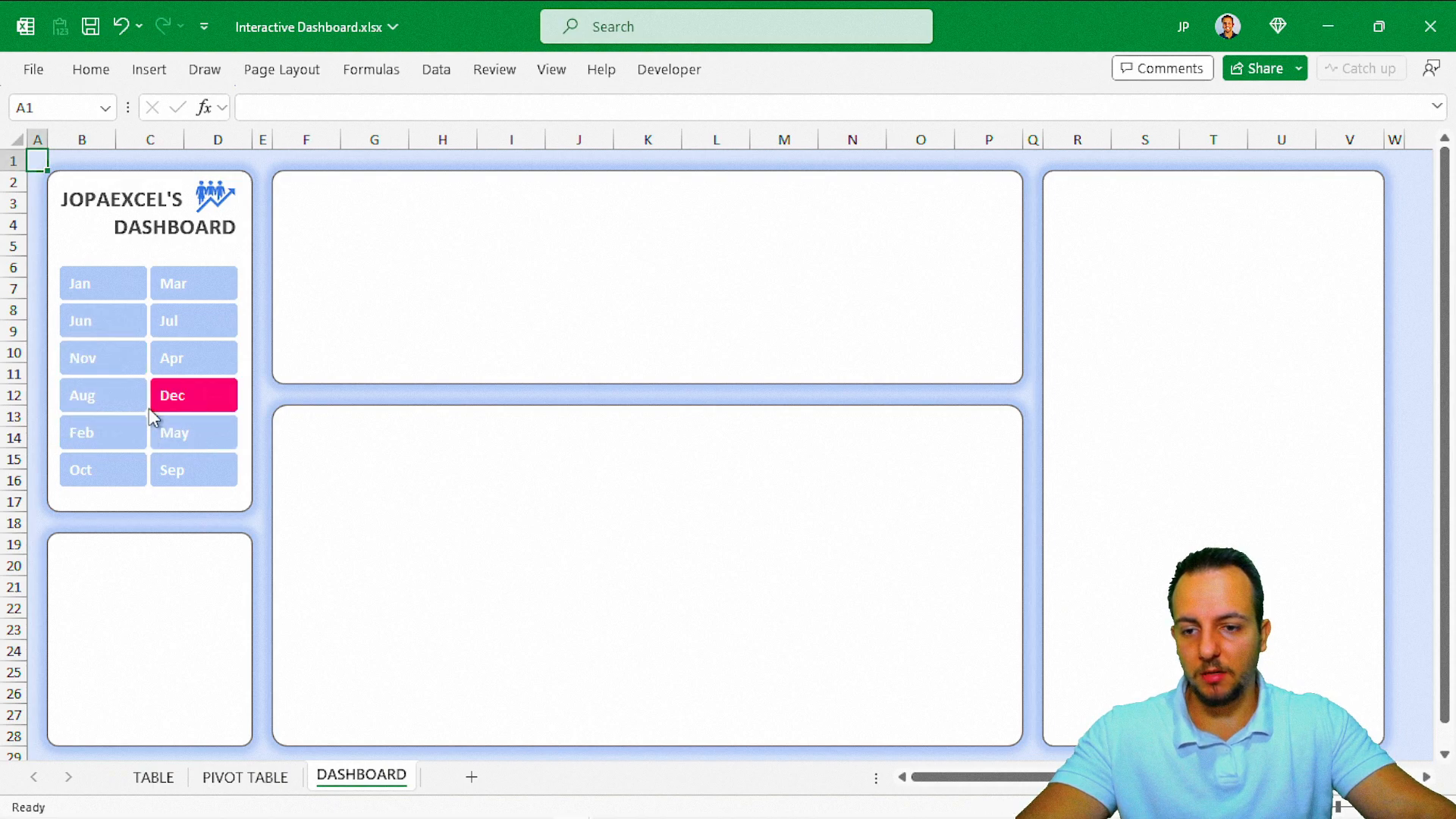
click(164, 358)
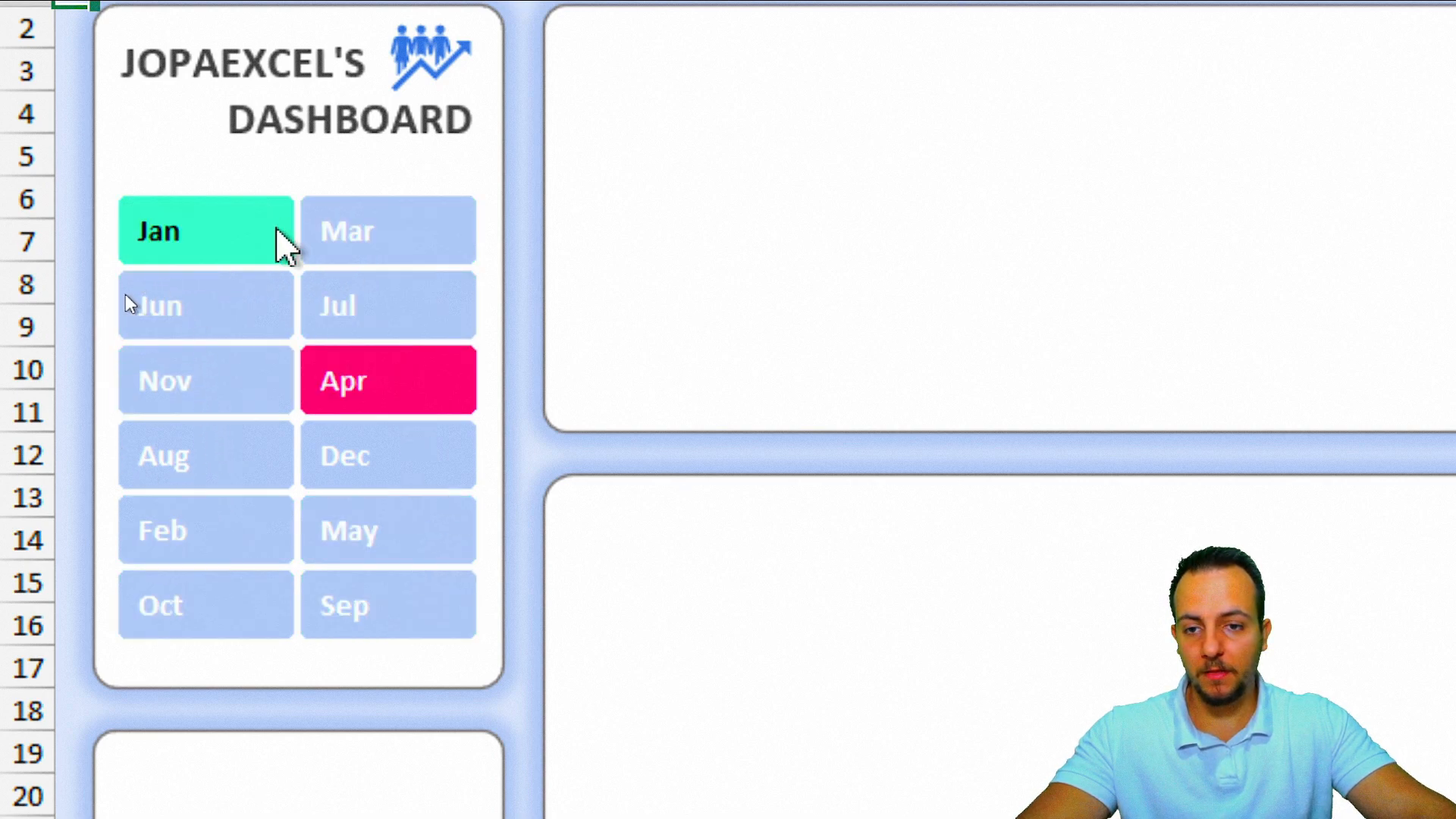
click(274, 469)
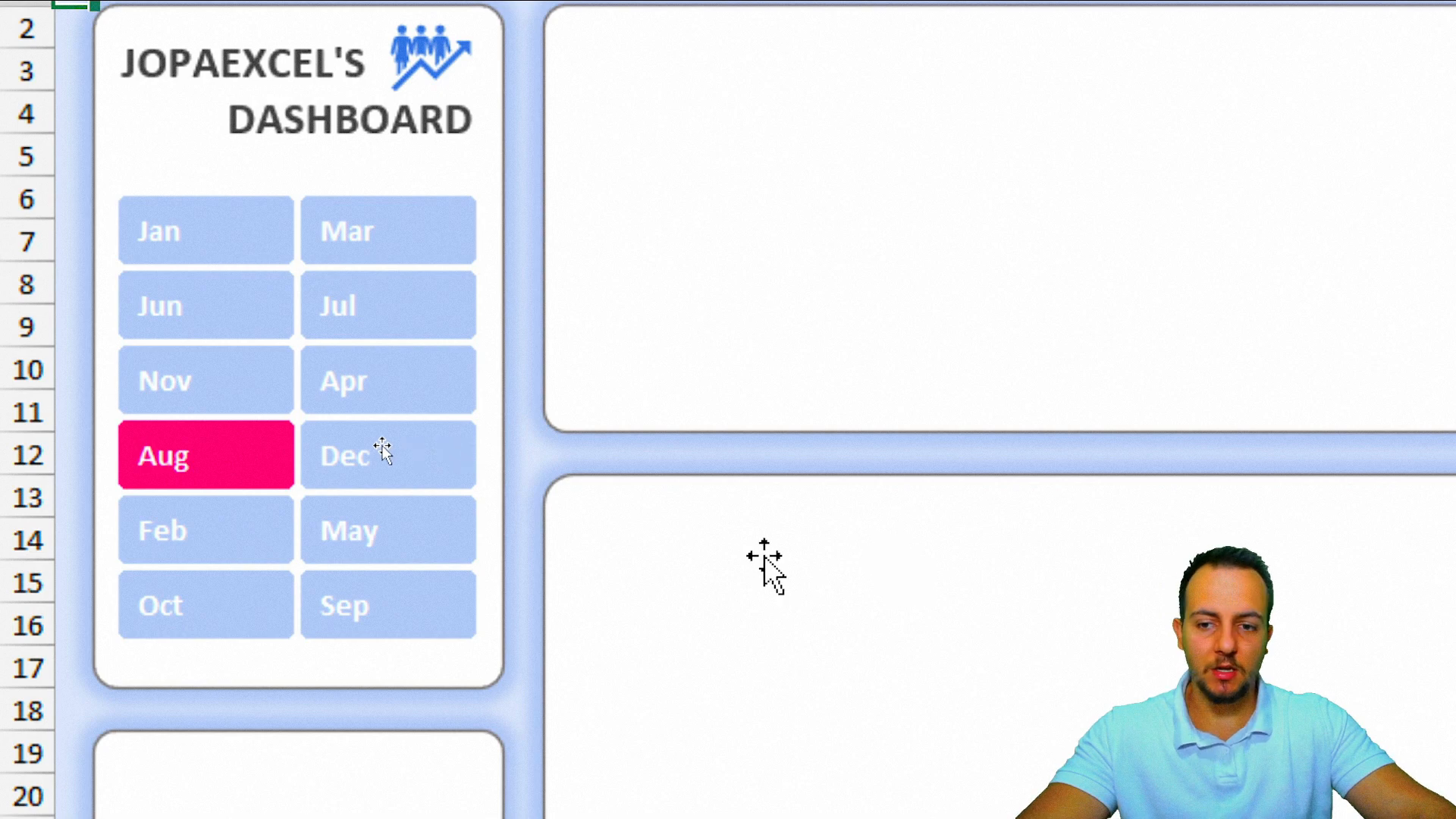
click(387, 371)
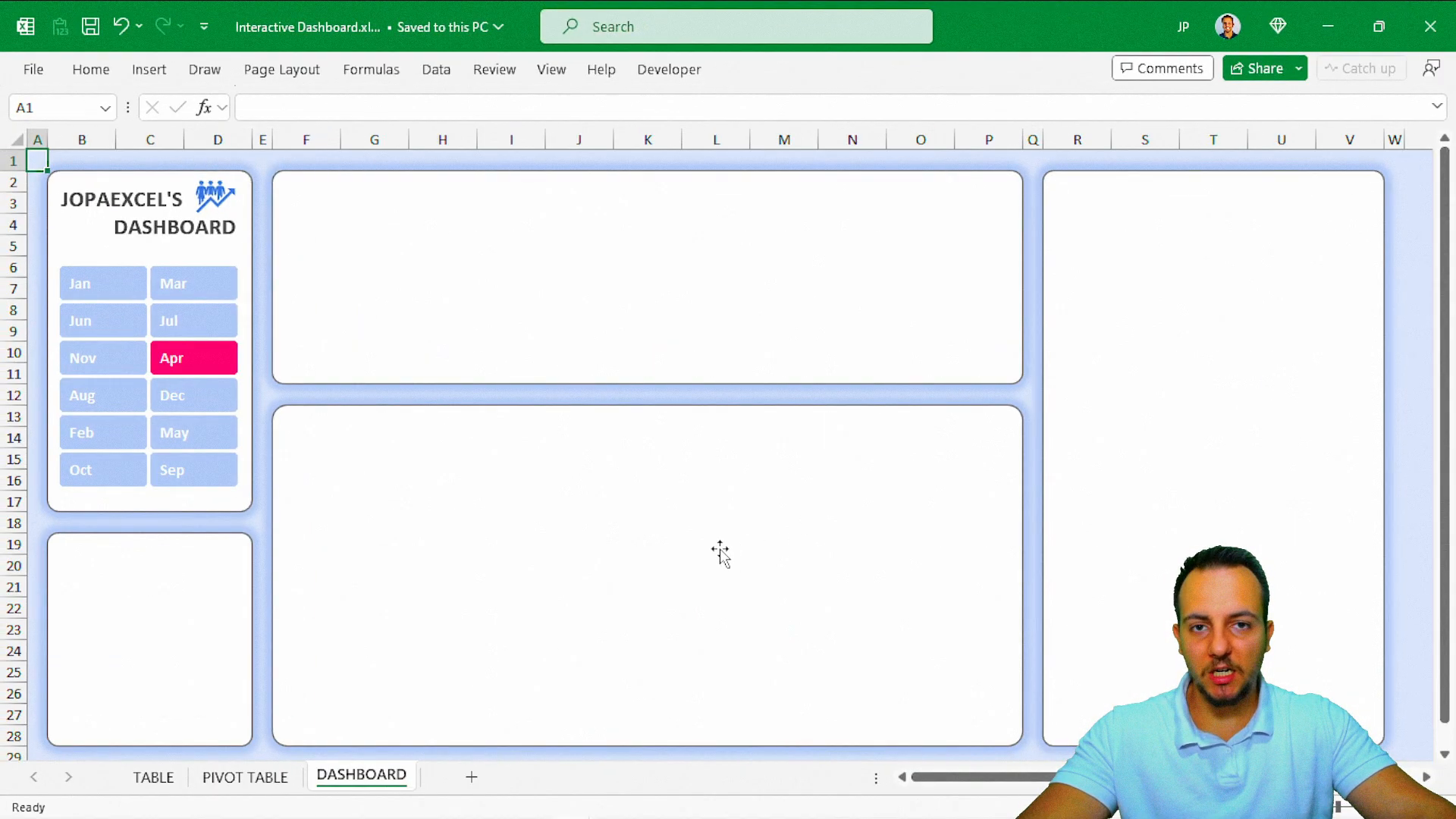
Open the PIVOT TABLE sheet and review its four pivot tables as sources for the dashboard charts.
click(263, 777)
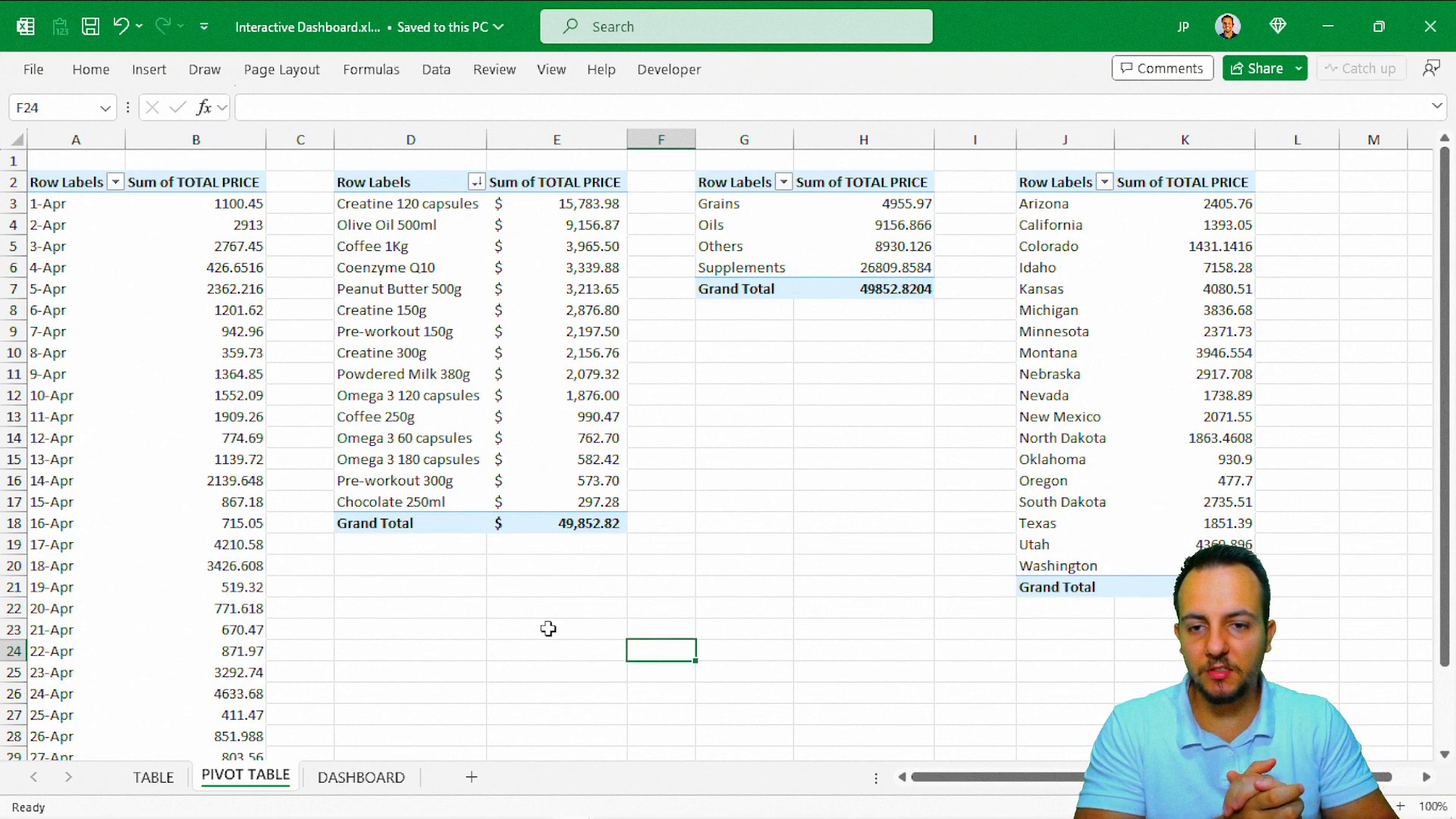
key(ctrl+2)
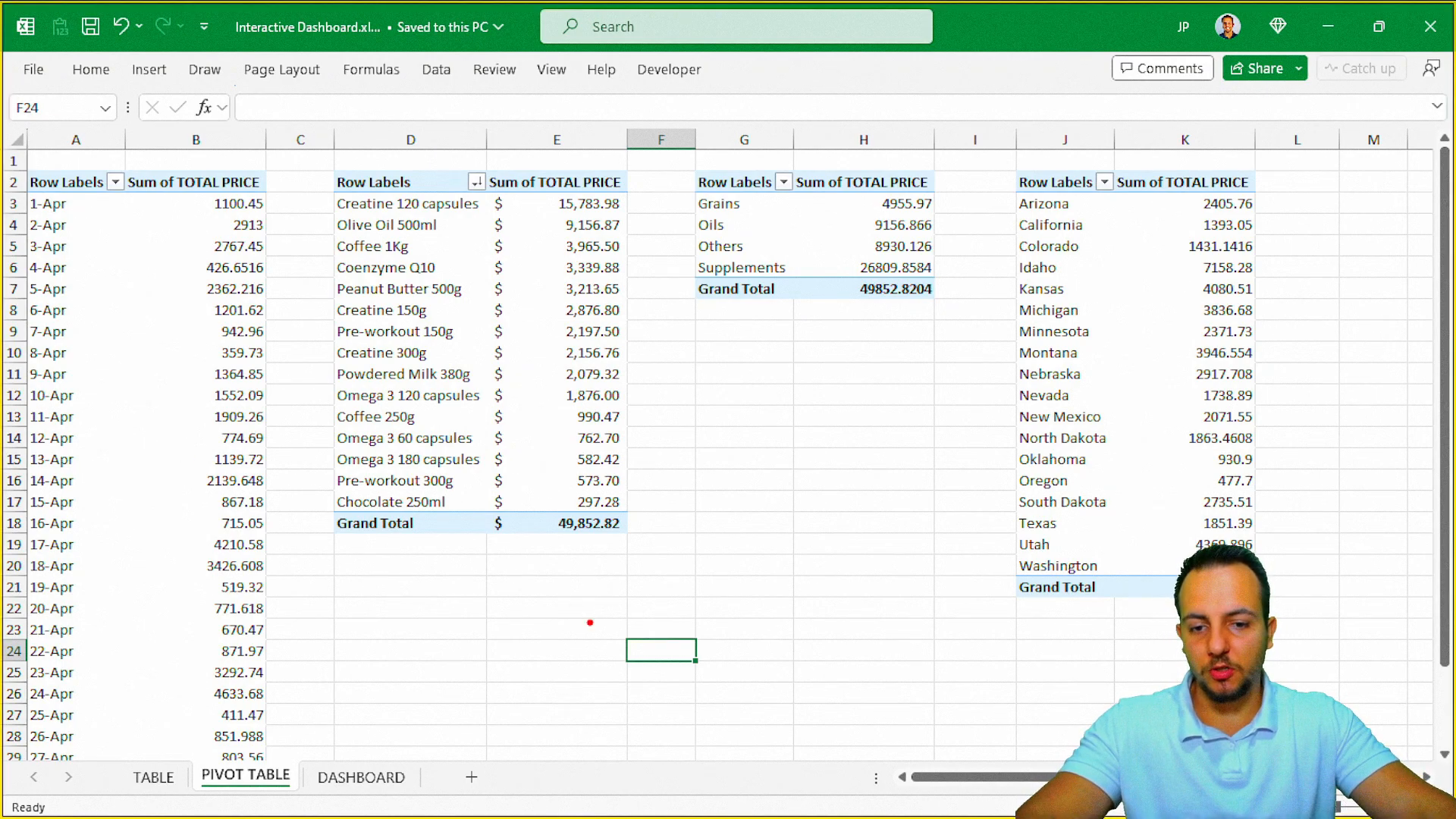
drag(113, 334, 79, 526)
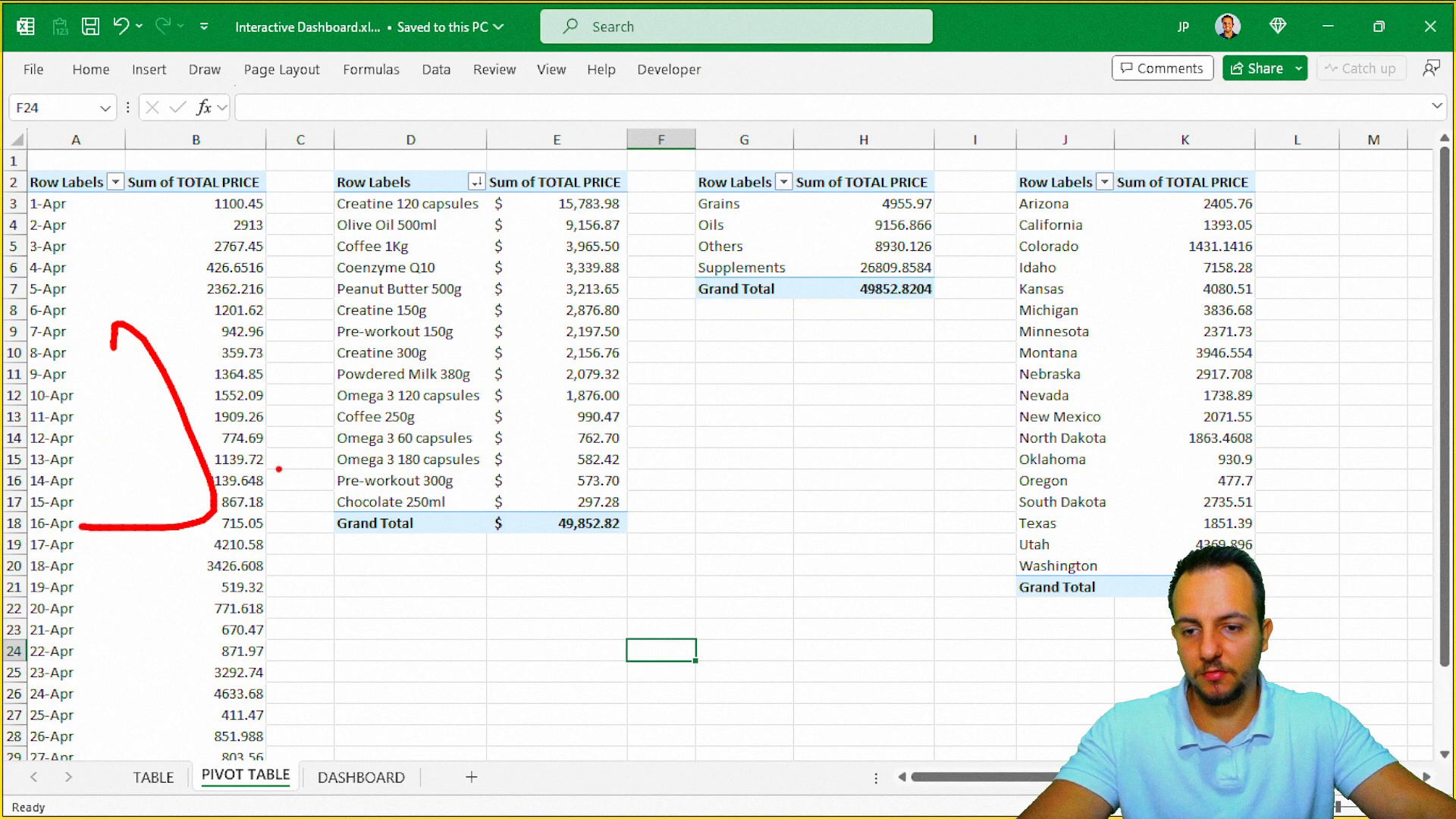
drag(481, 267, 576, 471)
mouse_move(753, 240)
mouse_down()
mouse_move(781, 356)
mouse_move(680, 478)
mouse_up()
mouse_move(1236, 345)
mouse_down()
mouse_move(1071, 309)
mouse_move(1200, 474)
mouse_up()
key(Escape)
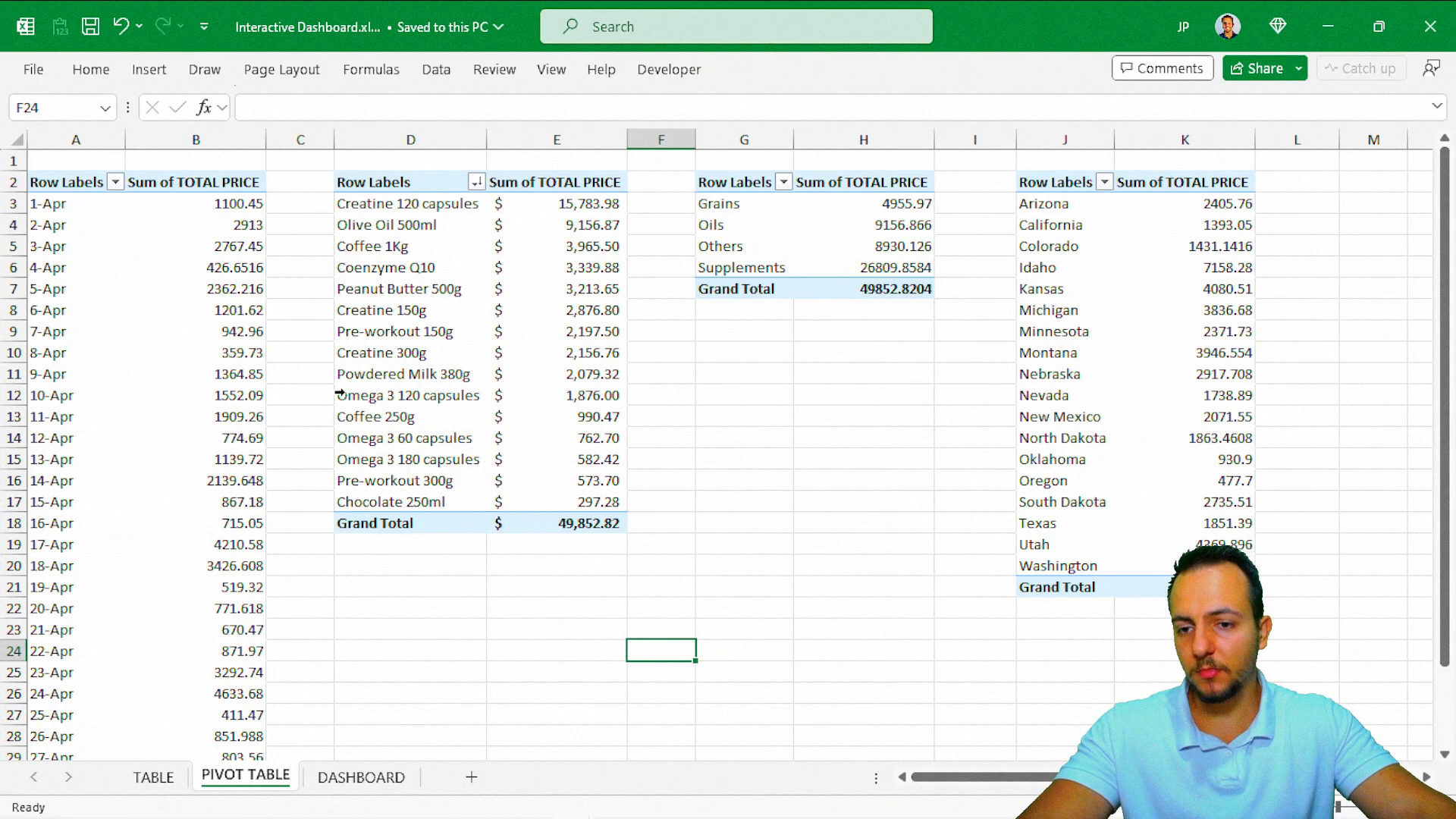
Insert a 2-D clustered column chart from the pivot table of daily TOTAL PRICE sums.
click(228, 374)
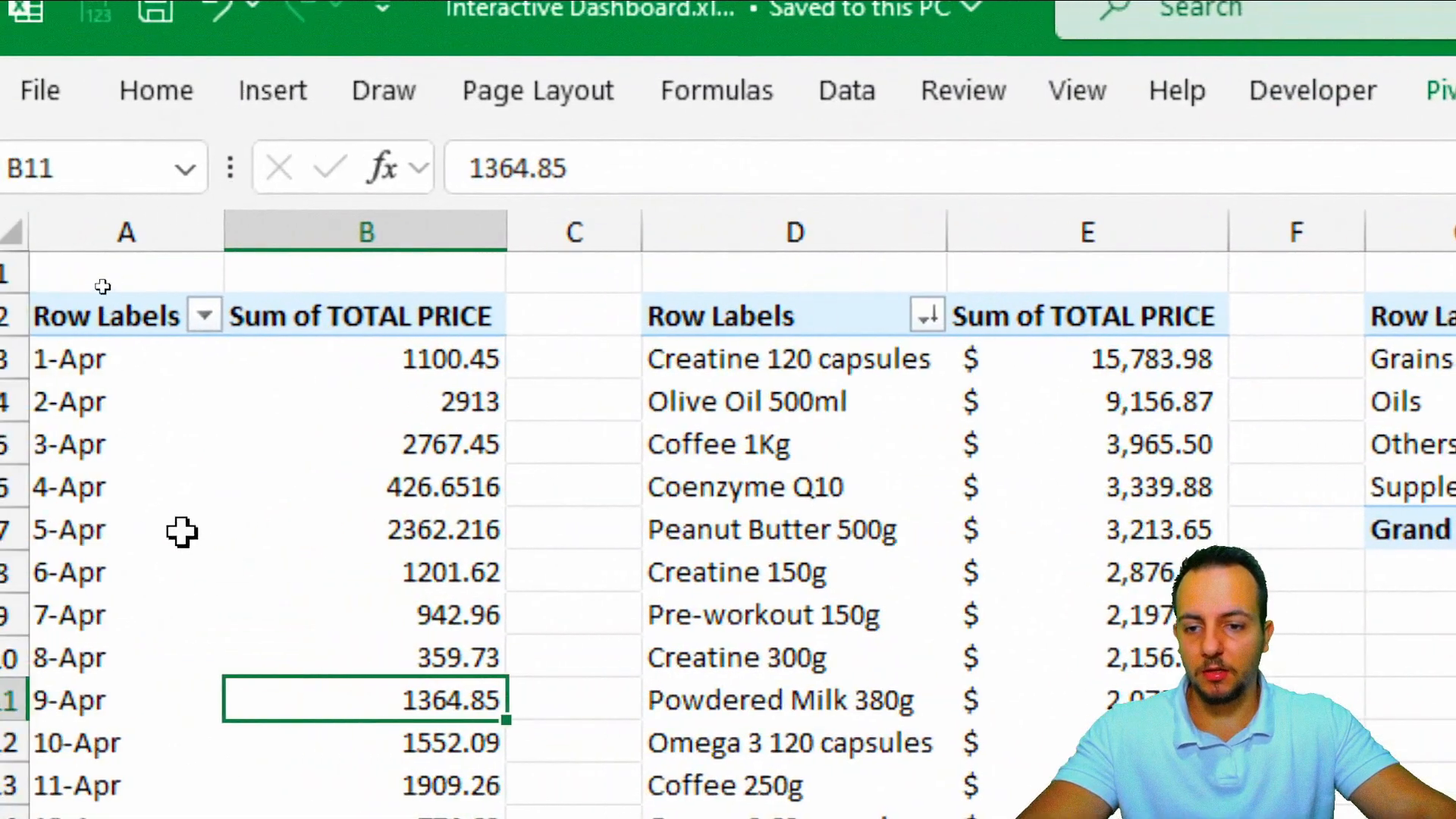
click(364, 444)
click(136, 578)
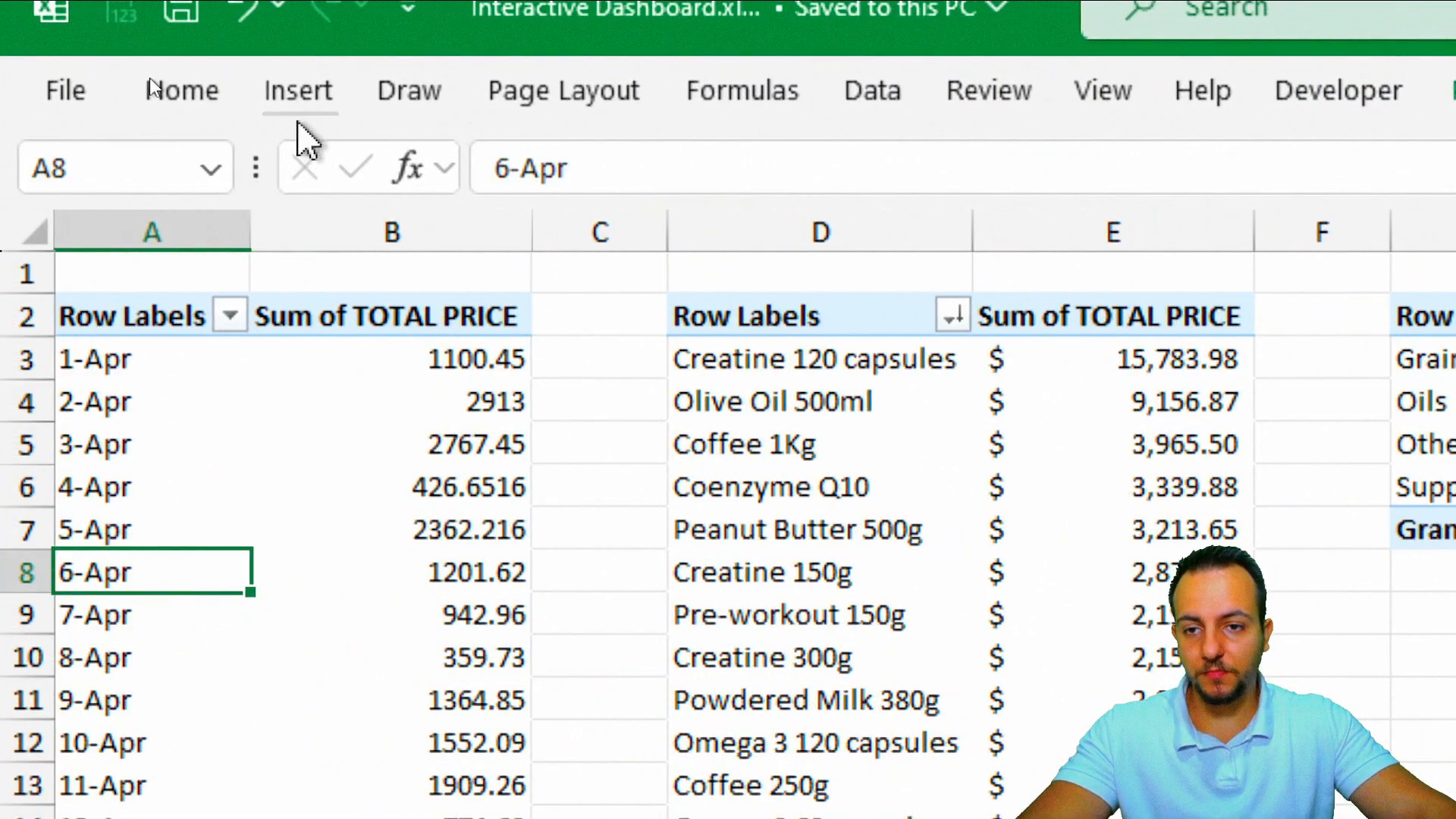
click(279, 97)
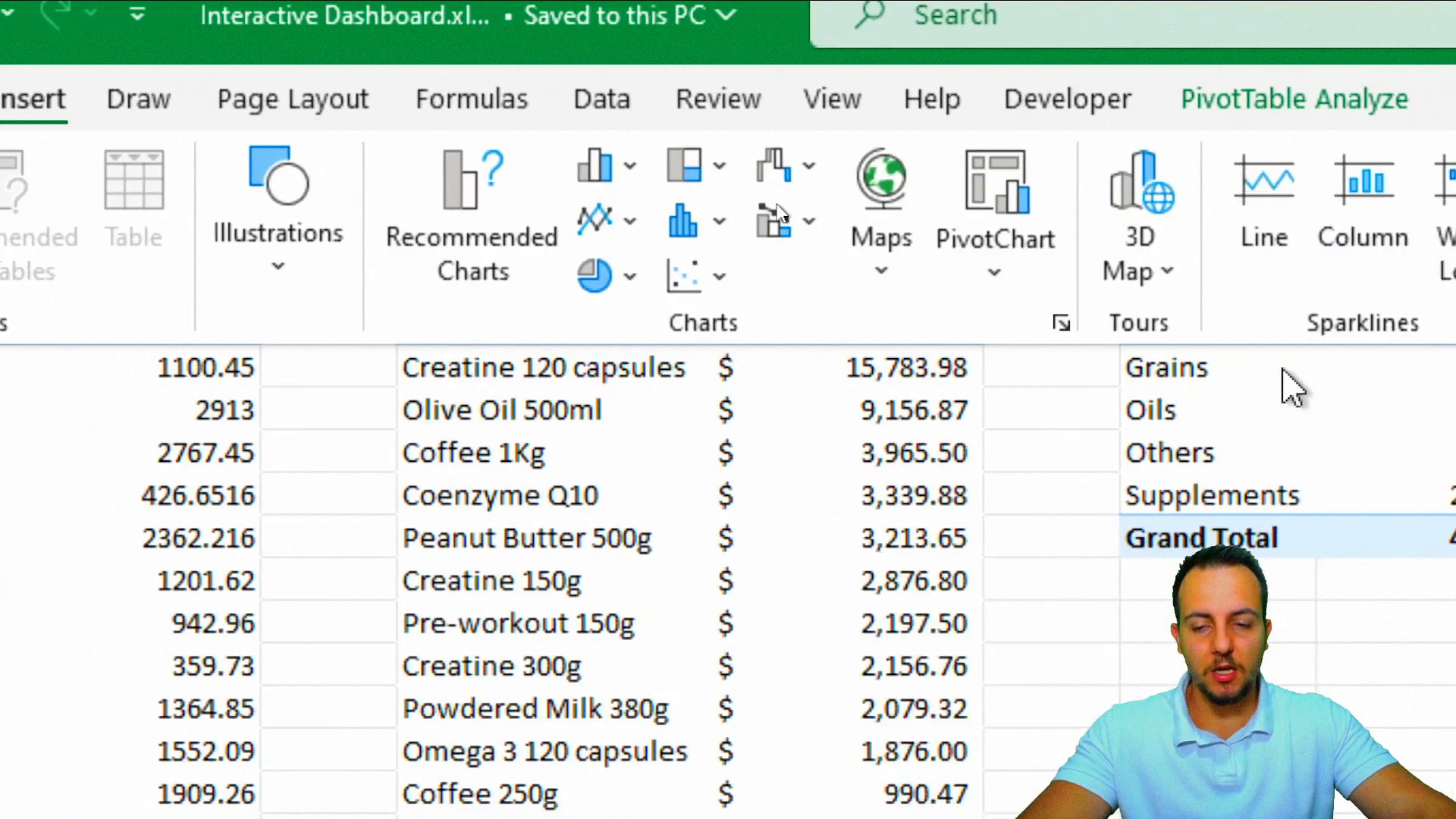
click(102, 577)
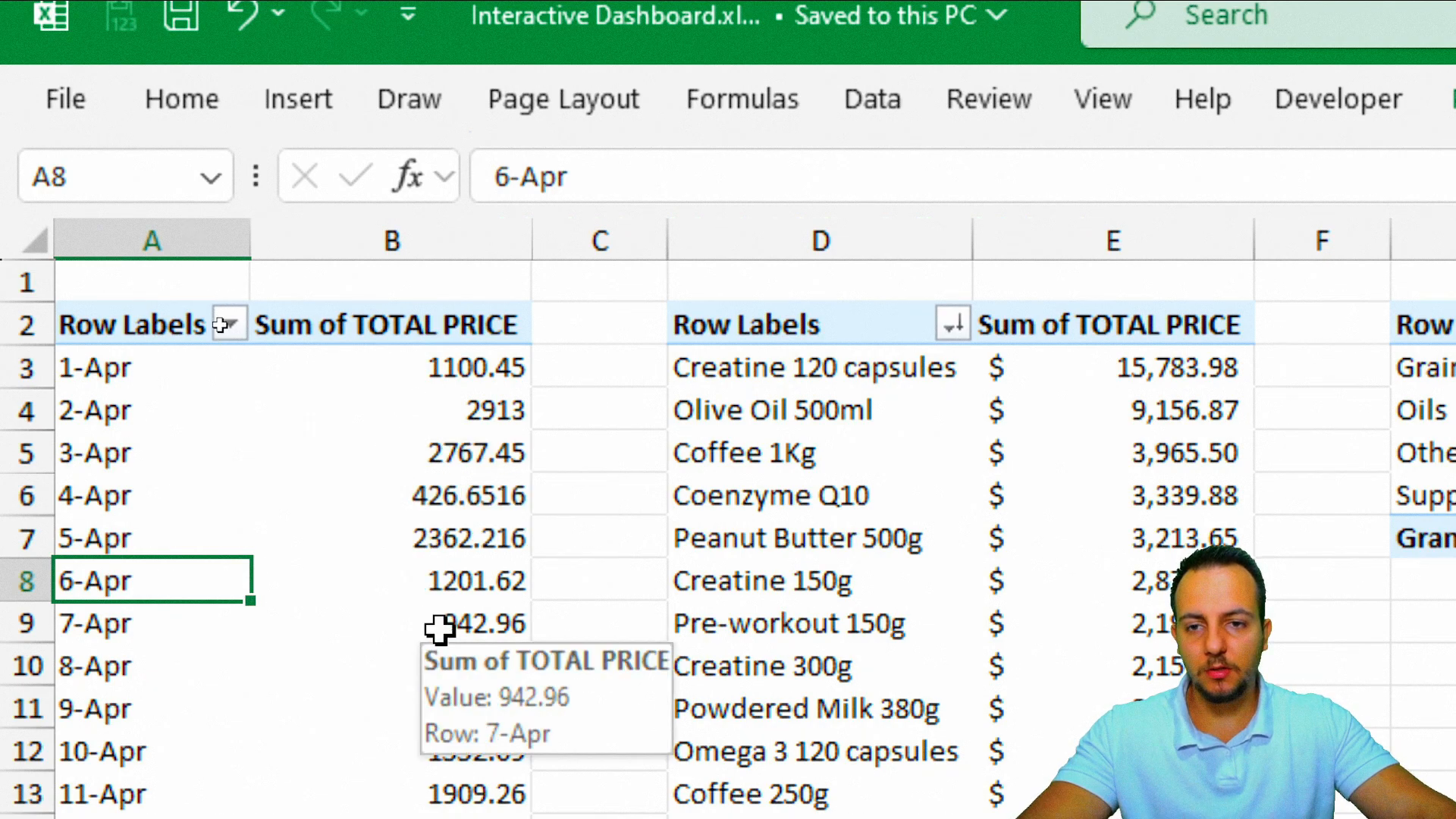
click(303, 106)
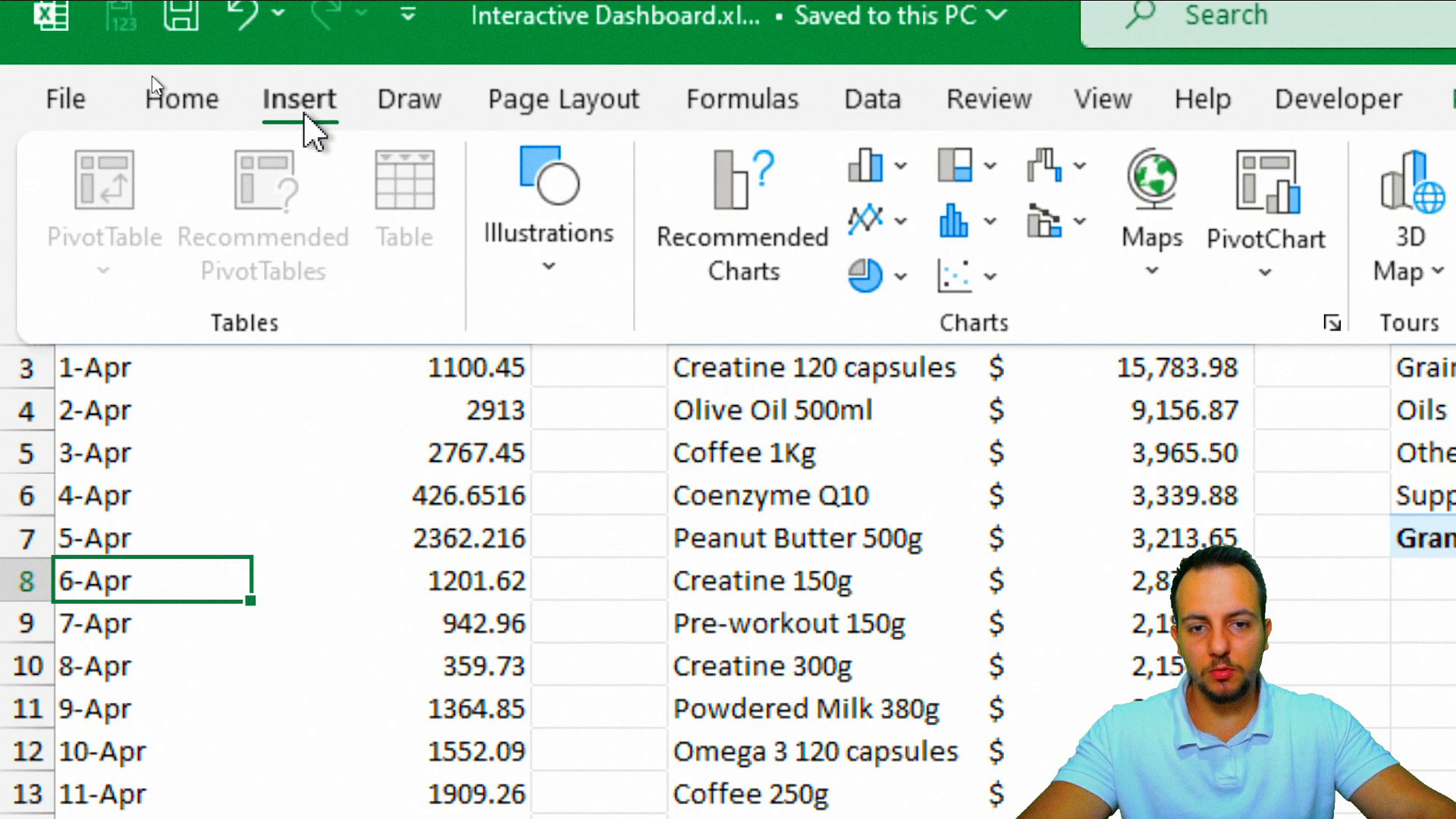
click(872, 164)
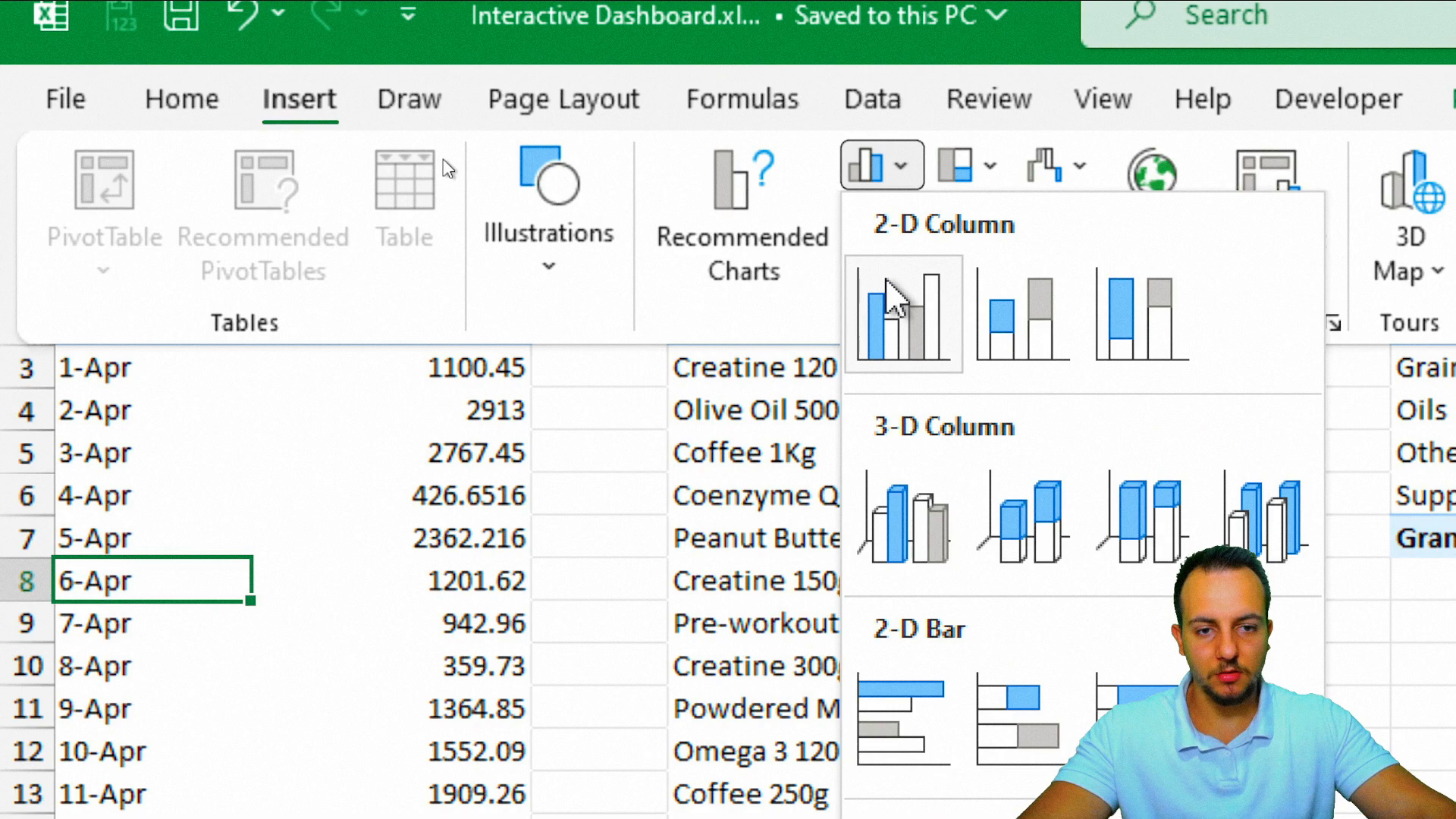
click(882, 303)
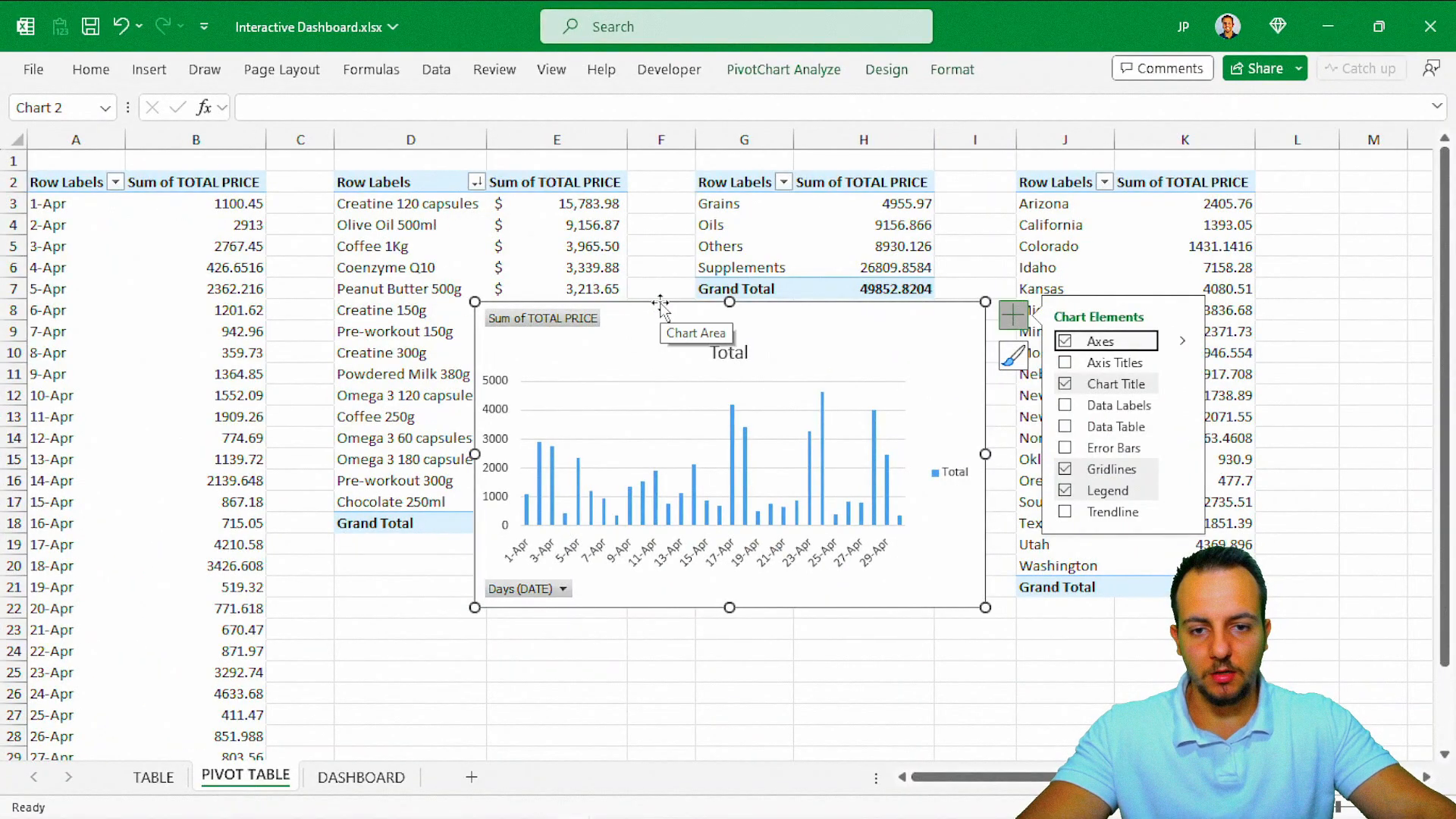
Cut the daily sales column chart from the PIVOT TABLE sheet and paste it into the DASHBOARD sheet.
right_click(661, 308)
click(759, 180)
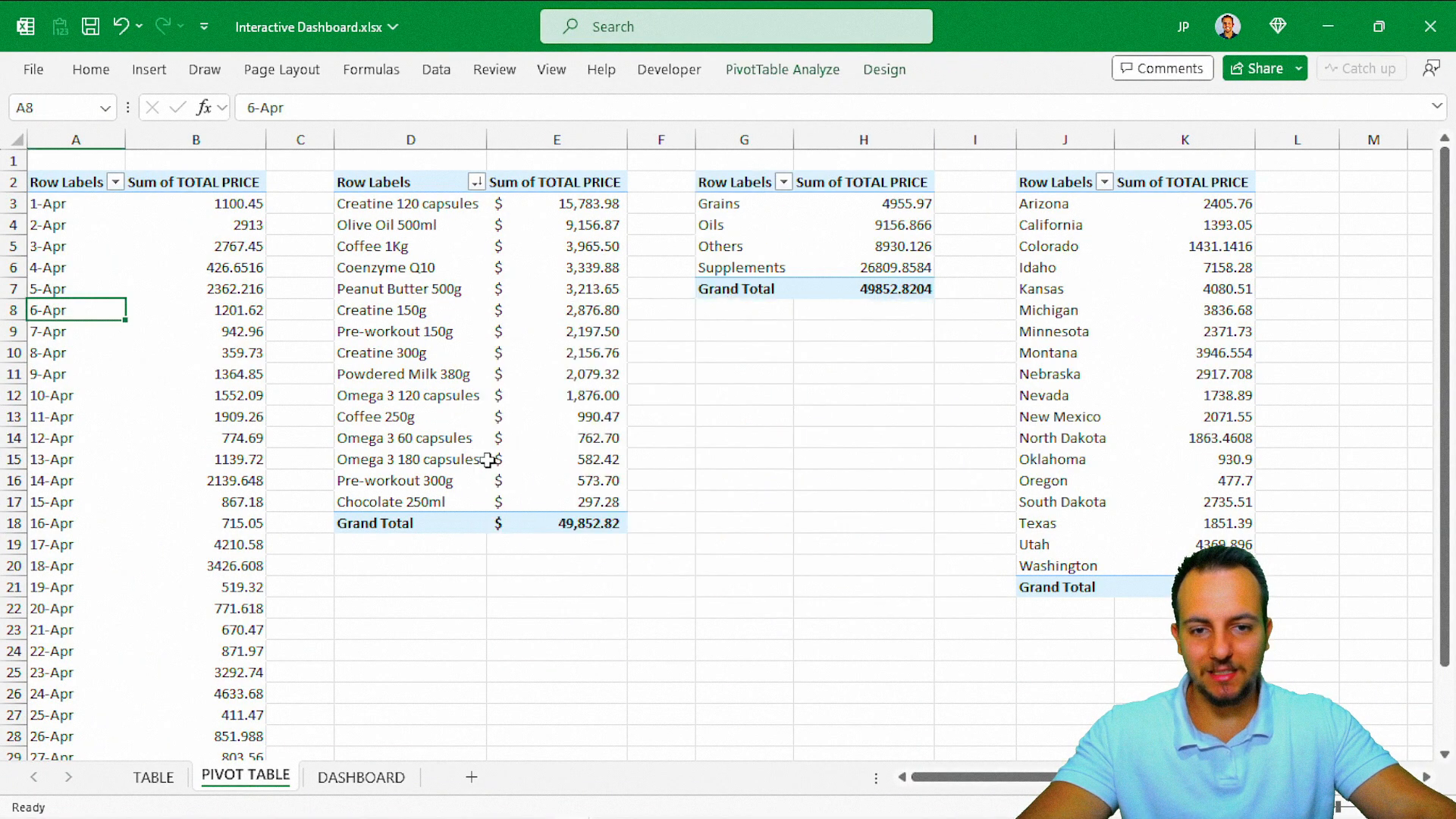
click(369, 781)
key(ctrl+v)
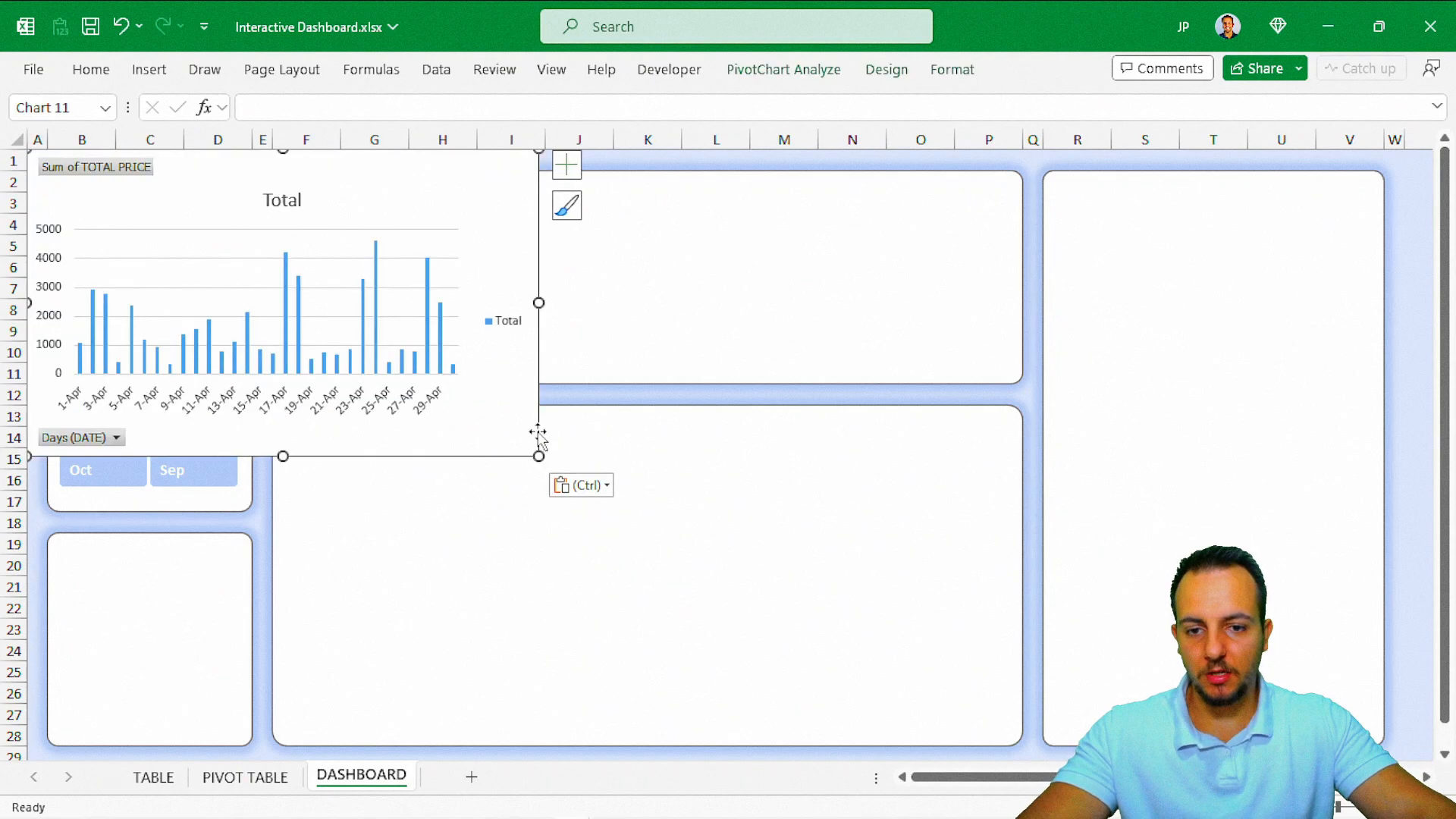
Resize the pasted column chart to fill the large lower-middle dashboard panel, spanning about columns F to P and rows 13 to 28.
drag(534, 454, 1020, 743)
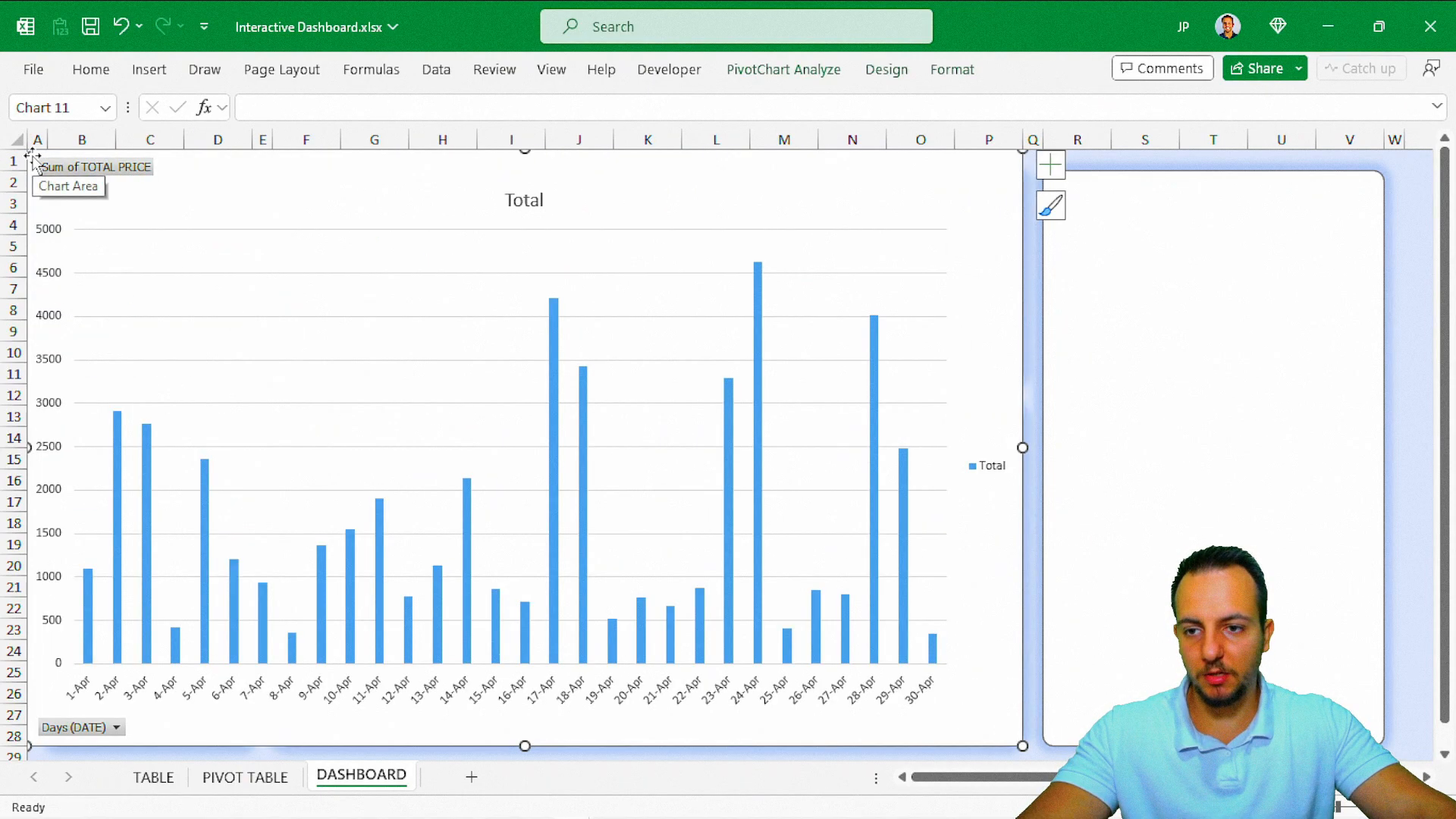
drag(27, 151, 274, 409)
key(Escape)
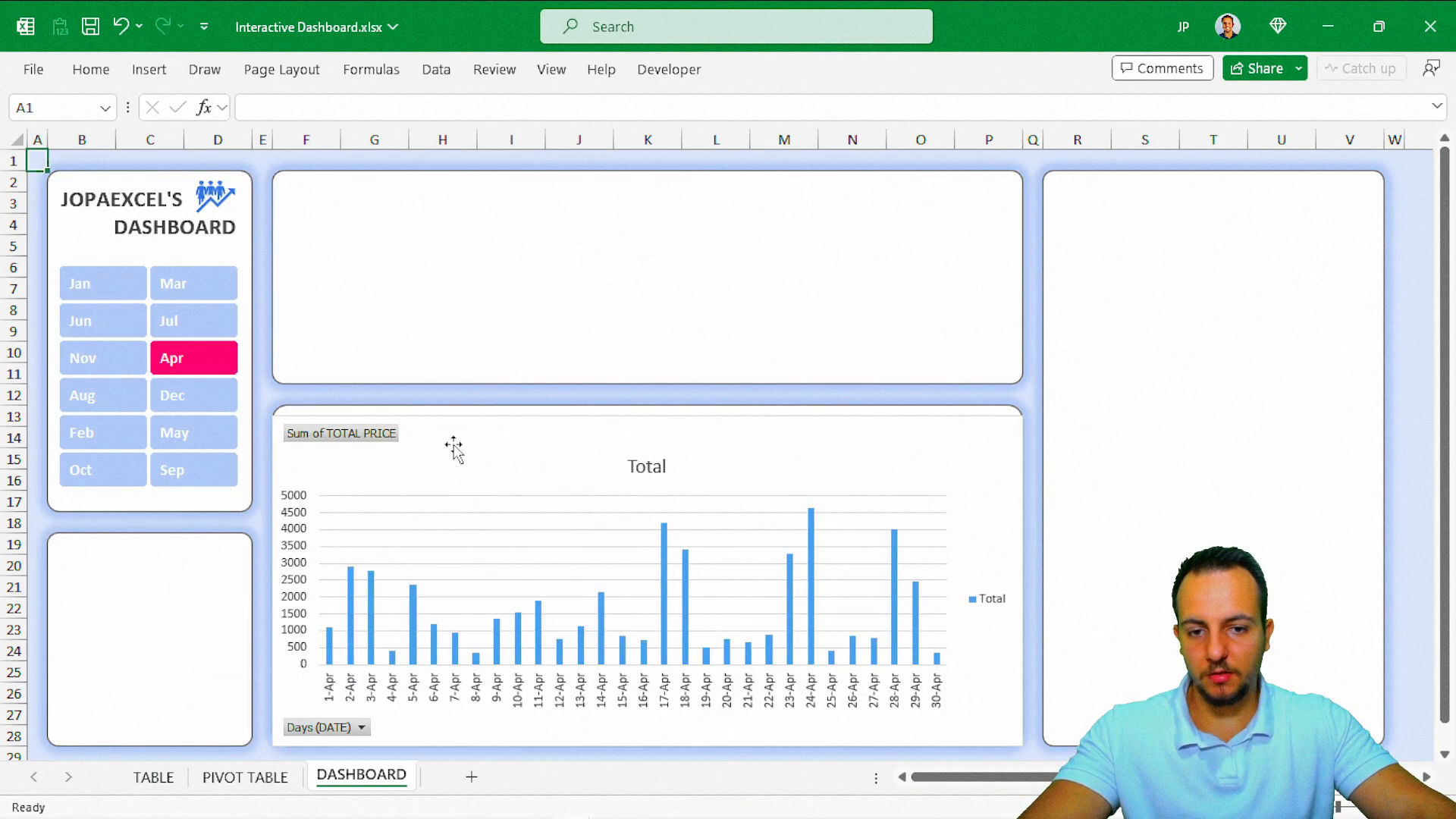
Extend the daily sales column chart upward so it covers the whole lower-middle dashboard panel, then deselect it.
click(539, 422)
drag(646, 416, 667, 406)
key(Escape)
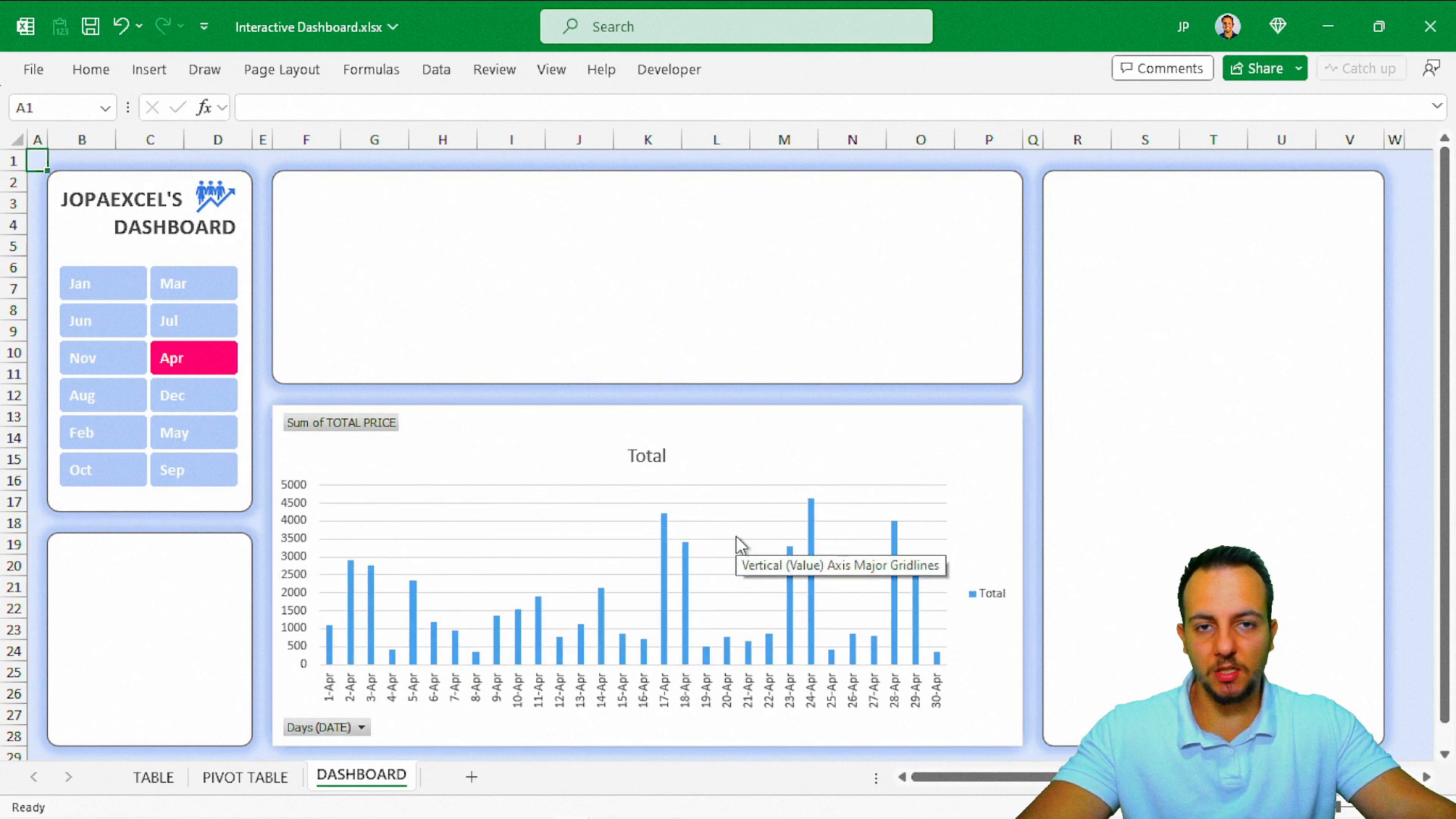
On the PIVOT TABLE sheet, insert a 2-D clustered bar chart from the pivot table of TOTAL PRICE sums by product.
click(281, 779)
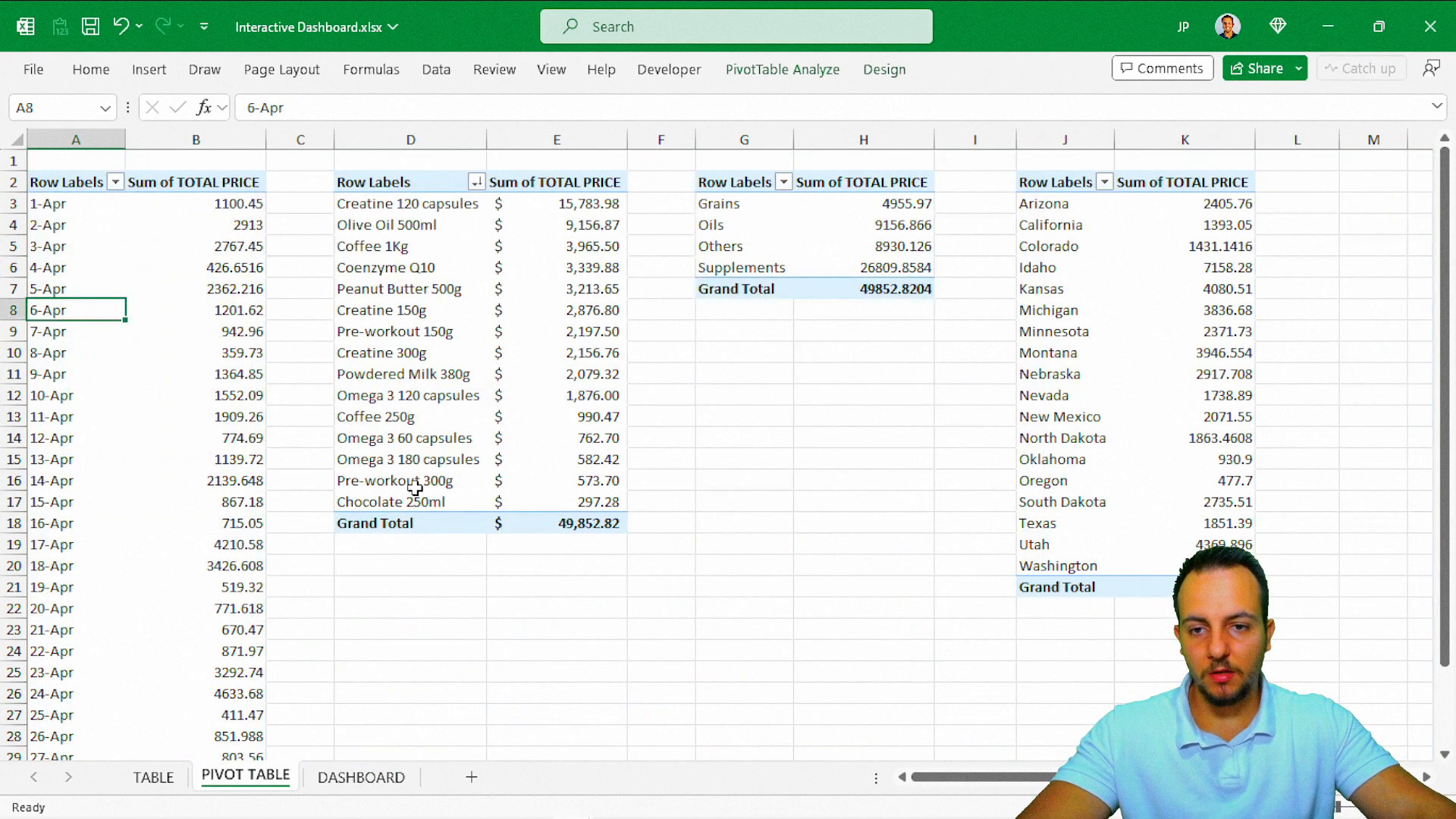
click(443, 270)
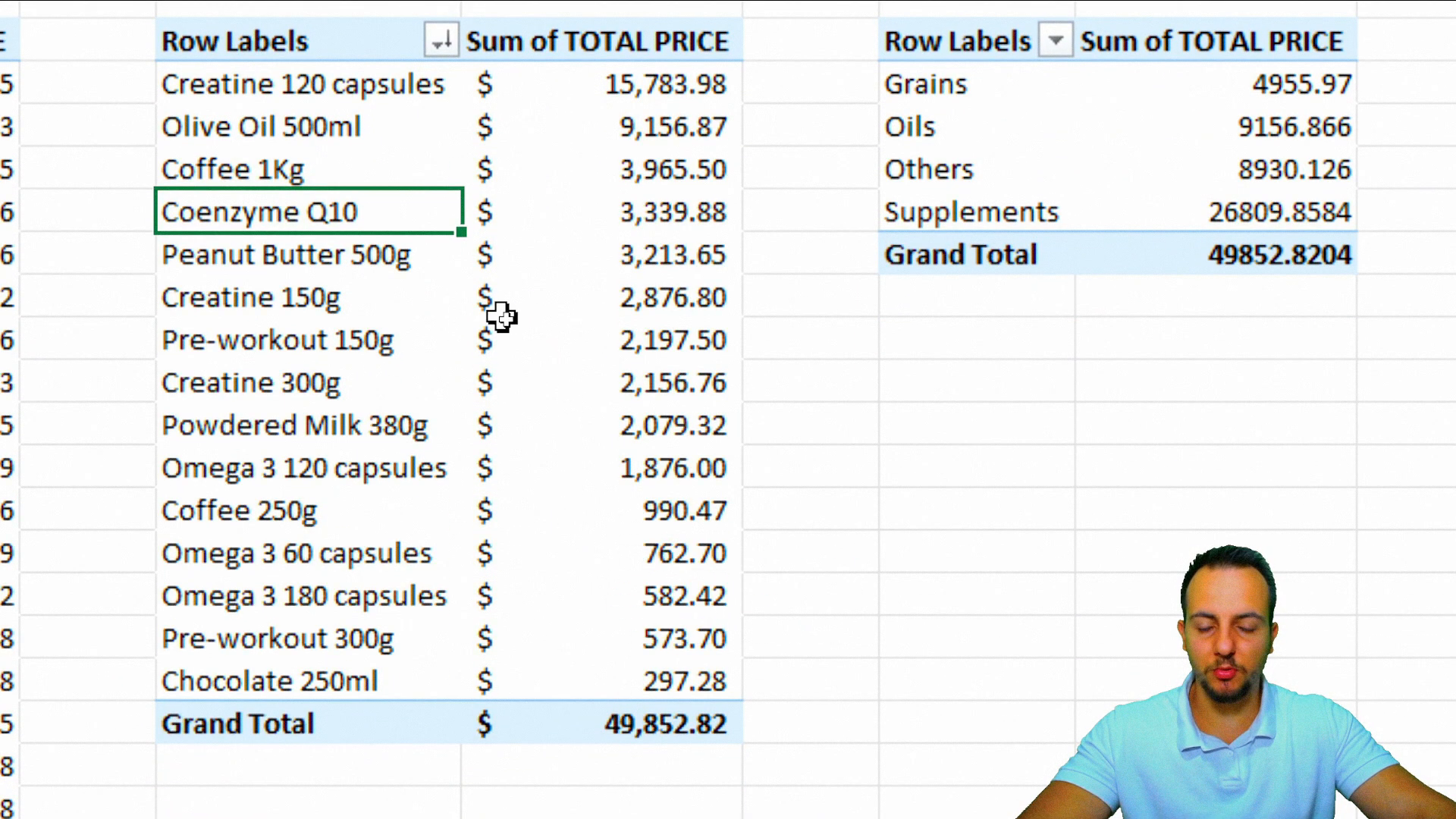
mouse_move(578, 419)
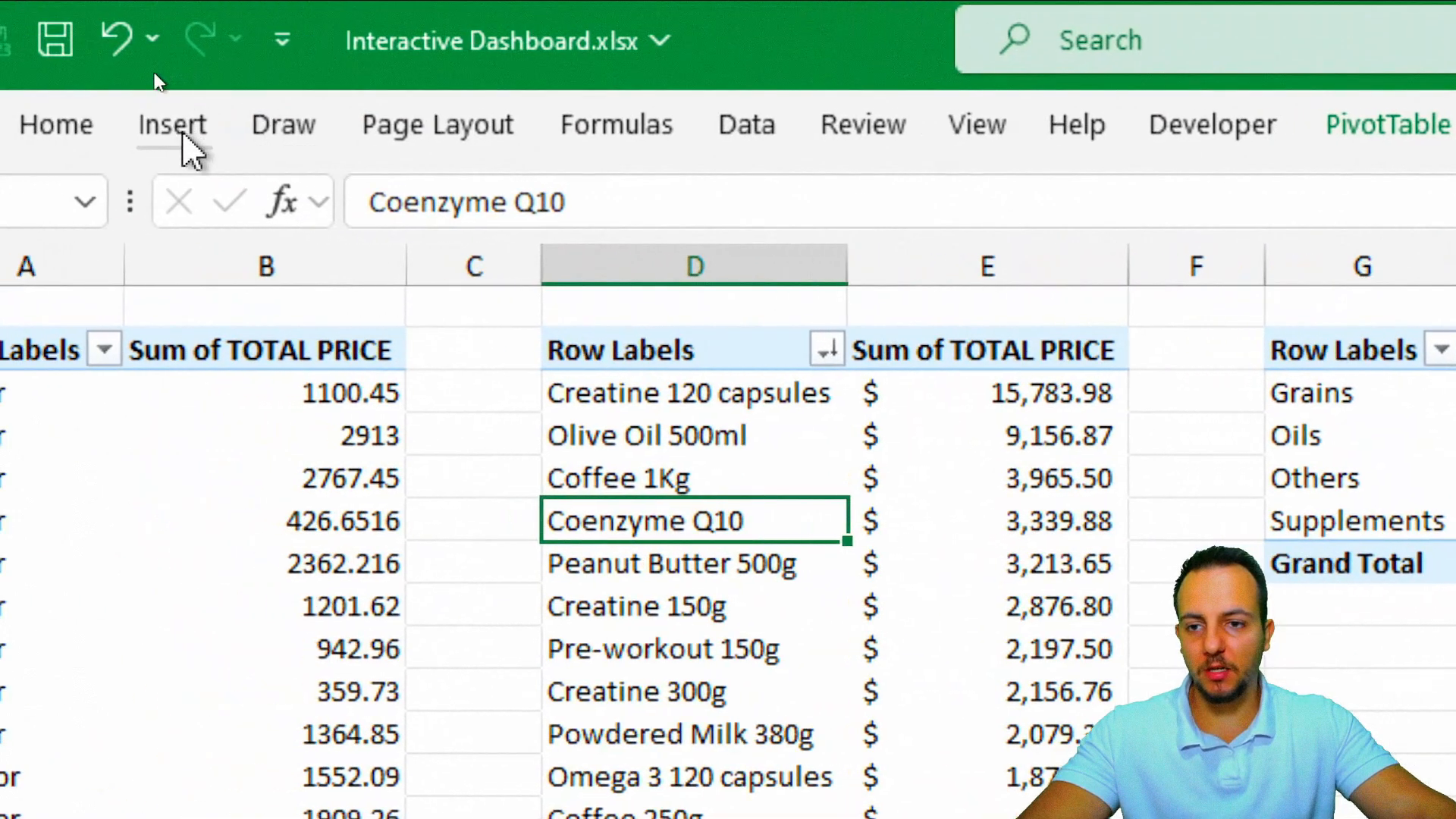
click(181, 129)
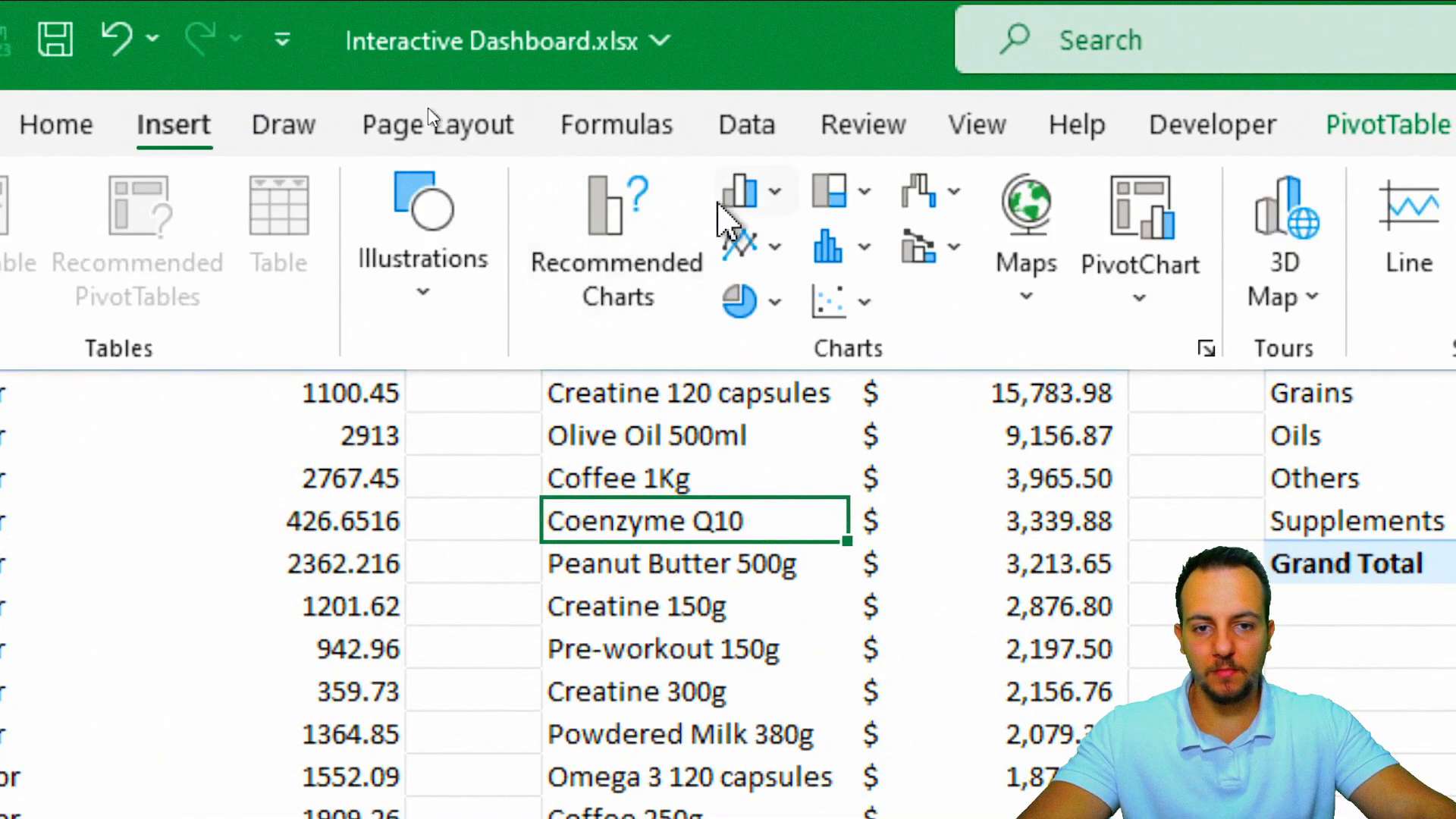
click(766, 198)
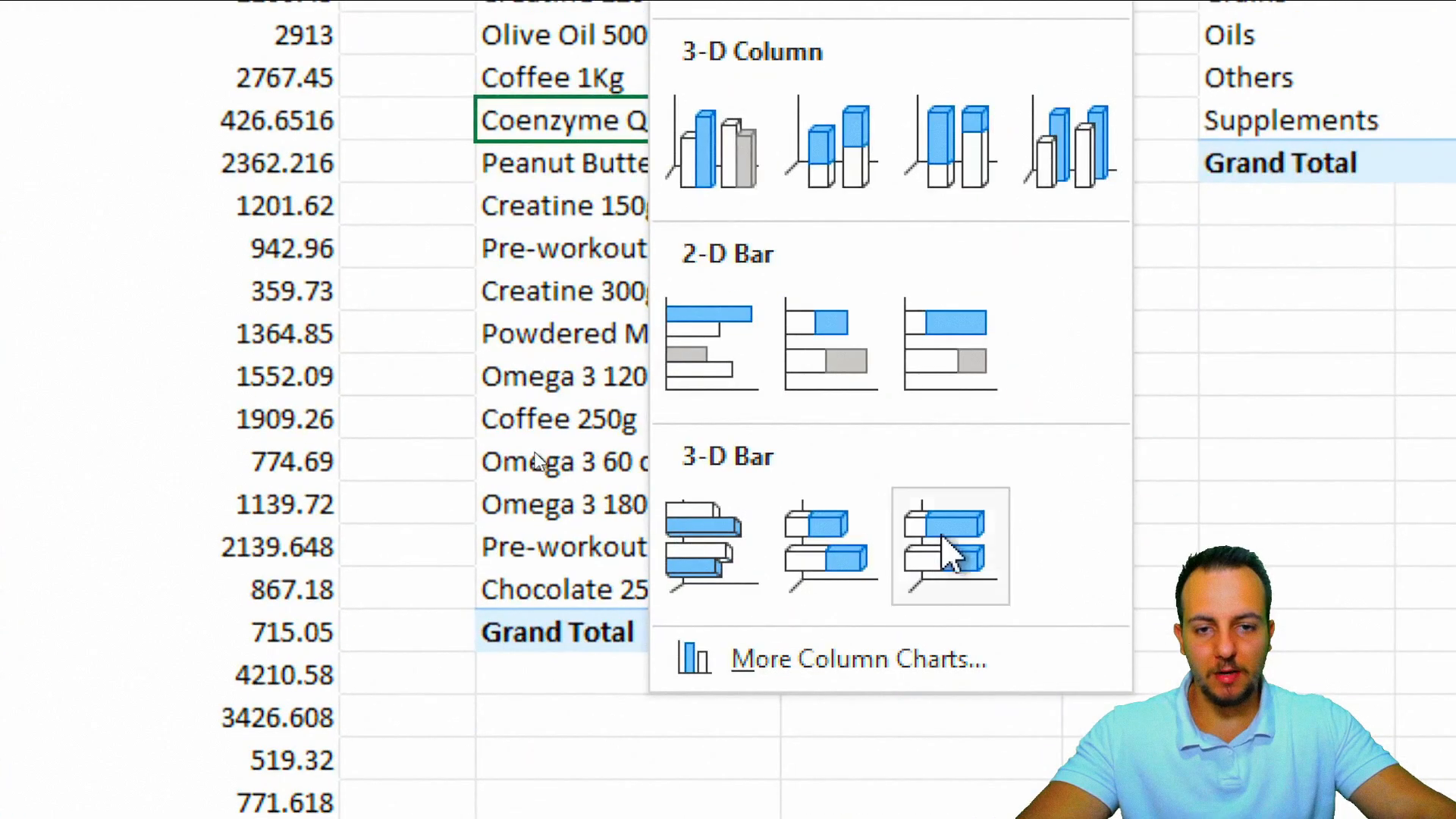
click(788, 497)
Cut the product bar chart and paste it into the DASHBOARD sheet.
right_click(630, 121)
click(731, 124)
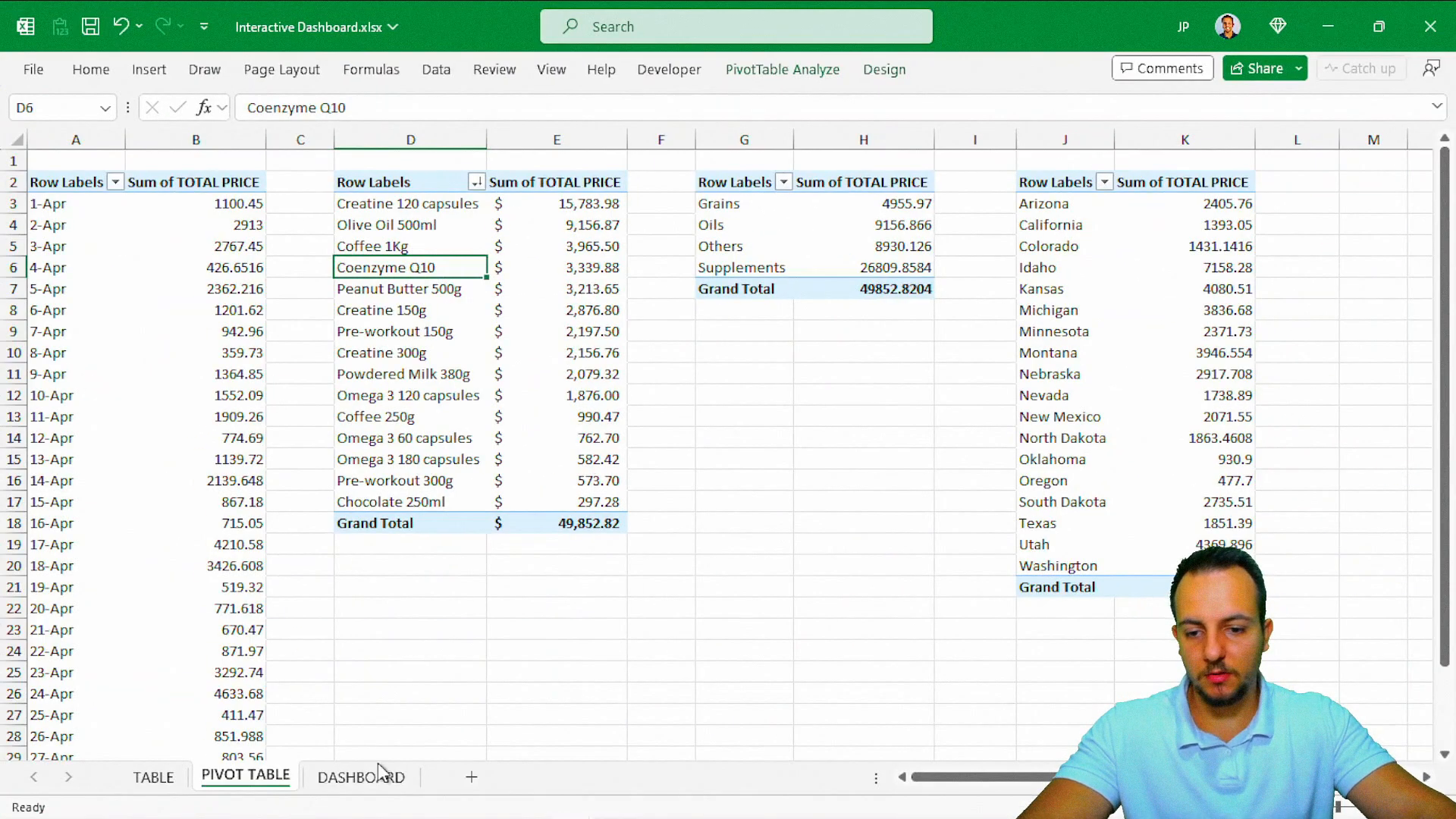
click(361, 775)
key(ctrl+v)
Move and resize the product bar chart to fill the tall dashboard panel spanning about columns R to V and rows 2 to 28.
click(72, 205)
drag(30, 152, 1046, 172)
key(Escape)
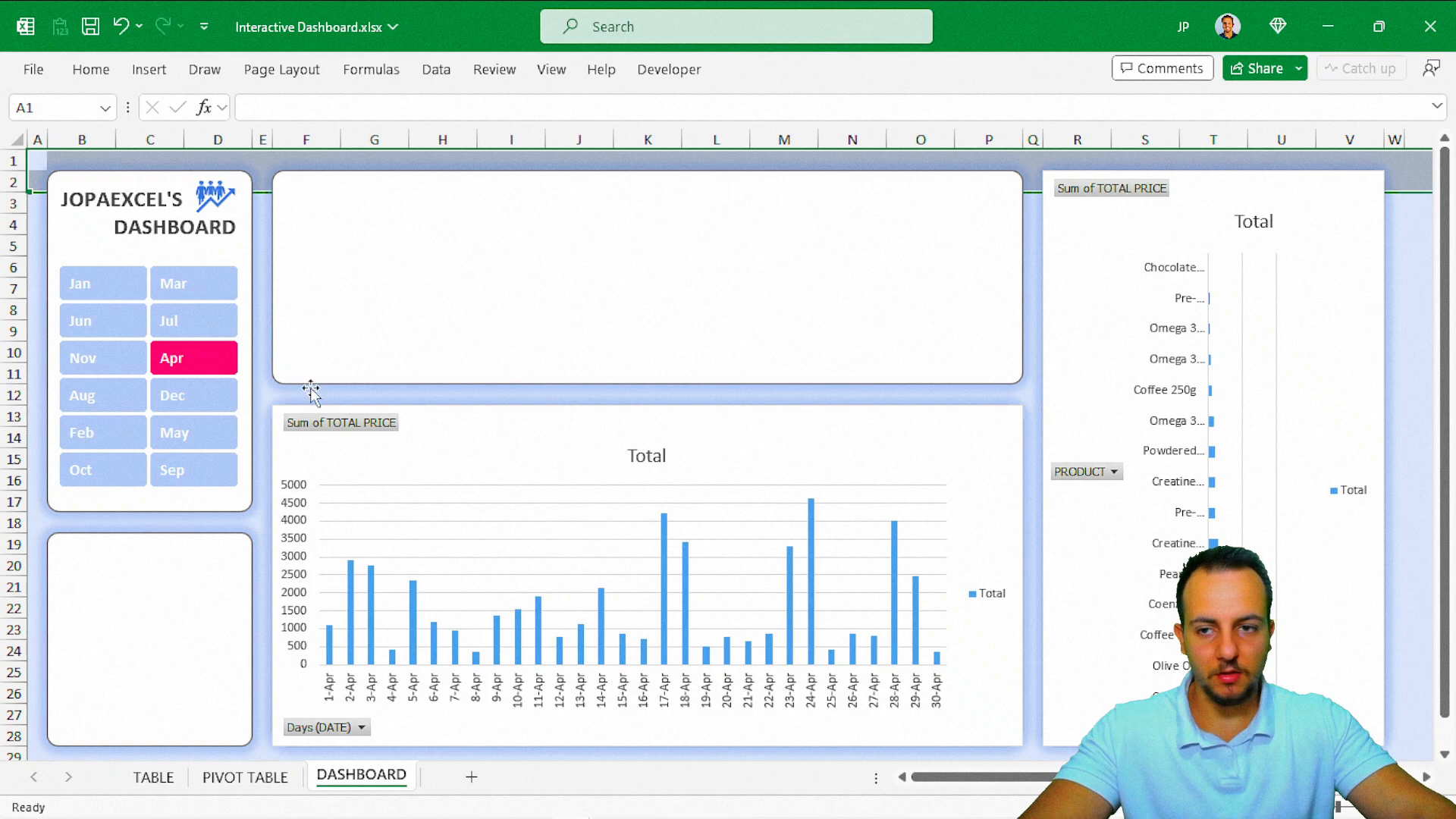
On the PIVOT TABLE sheet, insert a doughnut chart from the pivot table of TOTAL PRICE sums by product type.
click(245, 776)
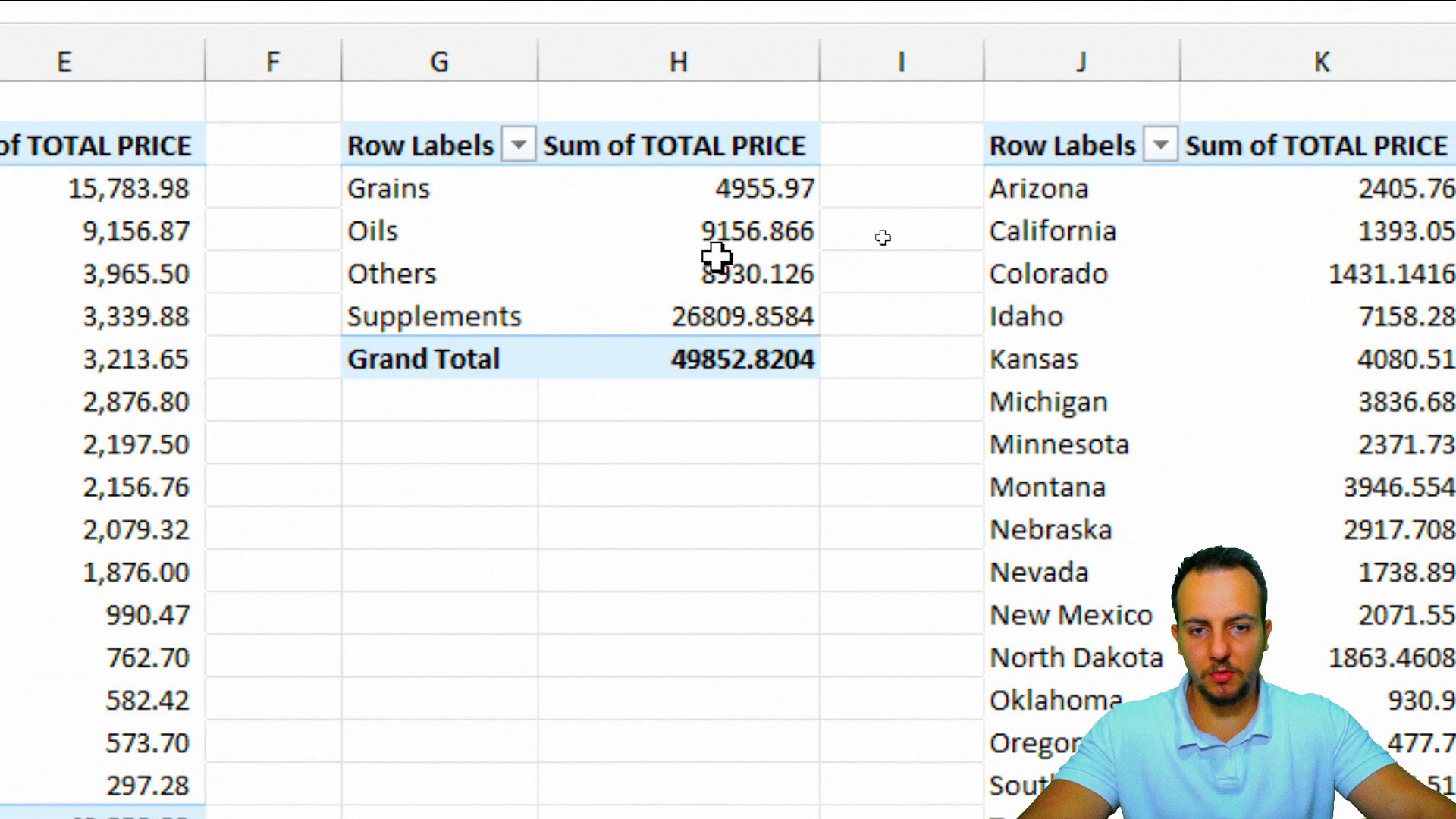
click(897, 221)
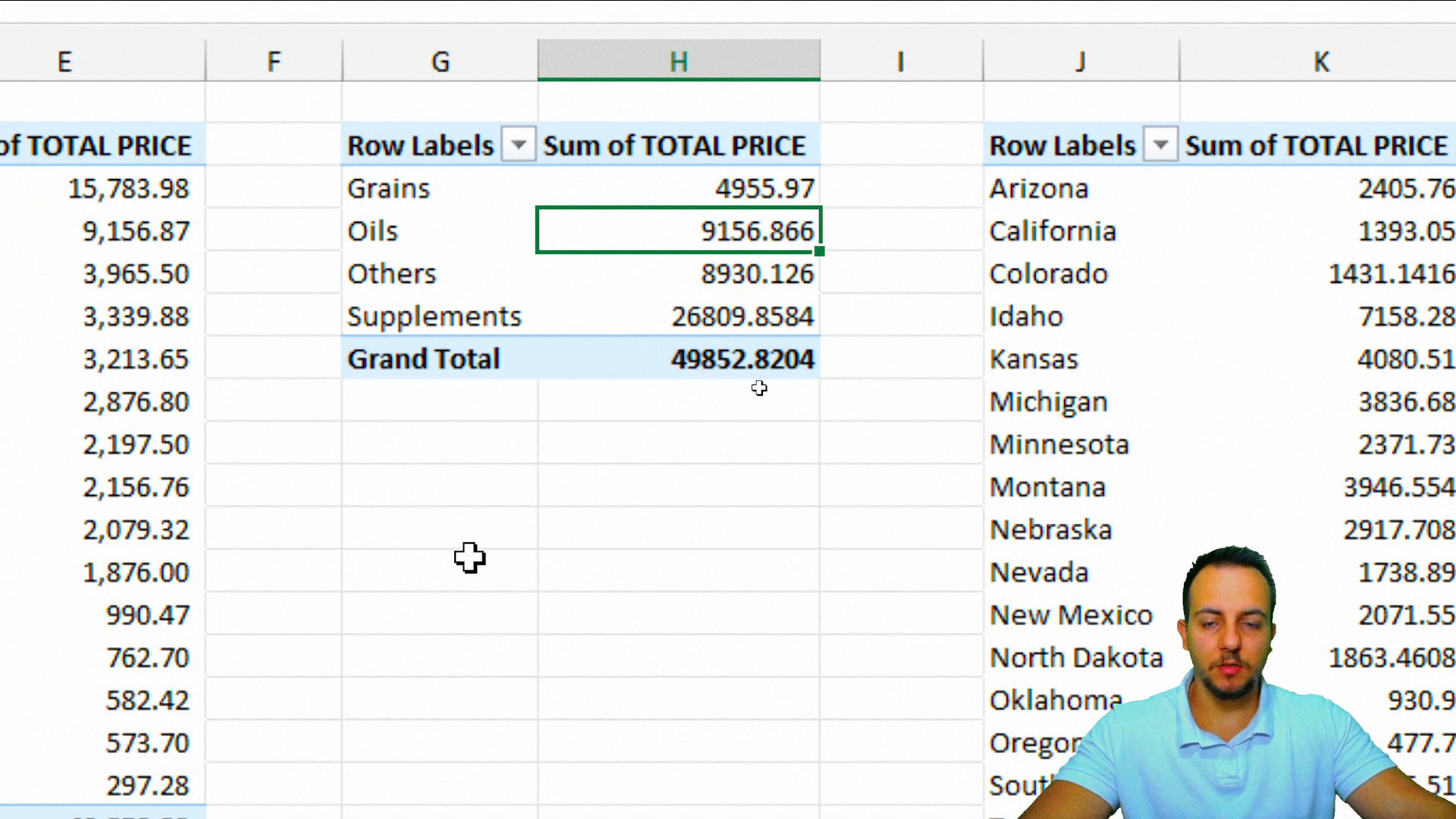
click(426, 189)
click(429, 229)
click(433, 274)
click(439, 314)
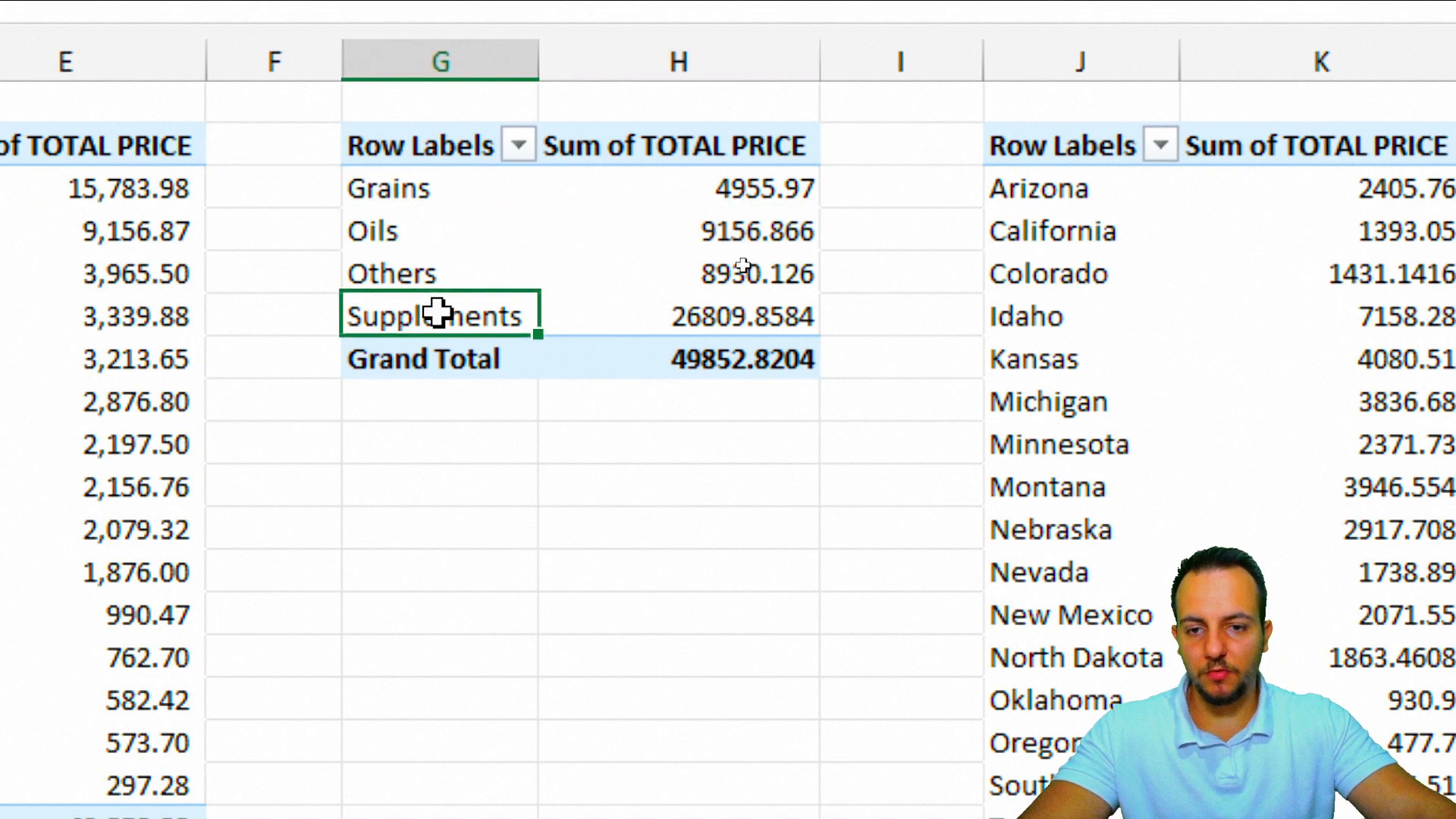
click(473, 192)
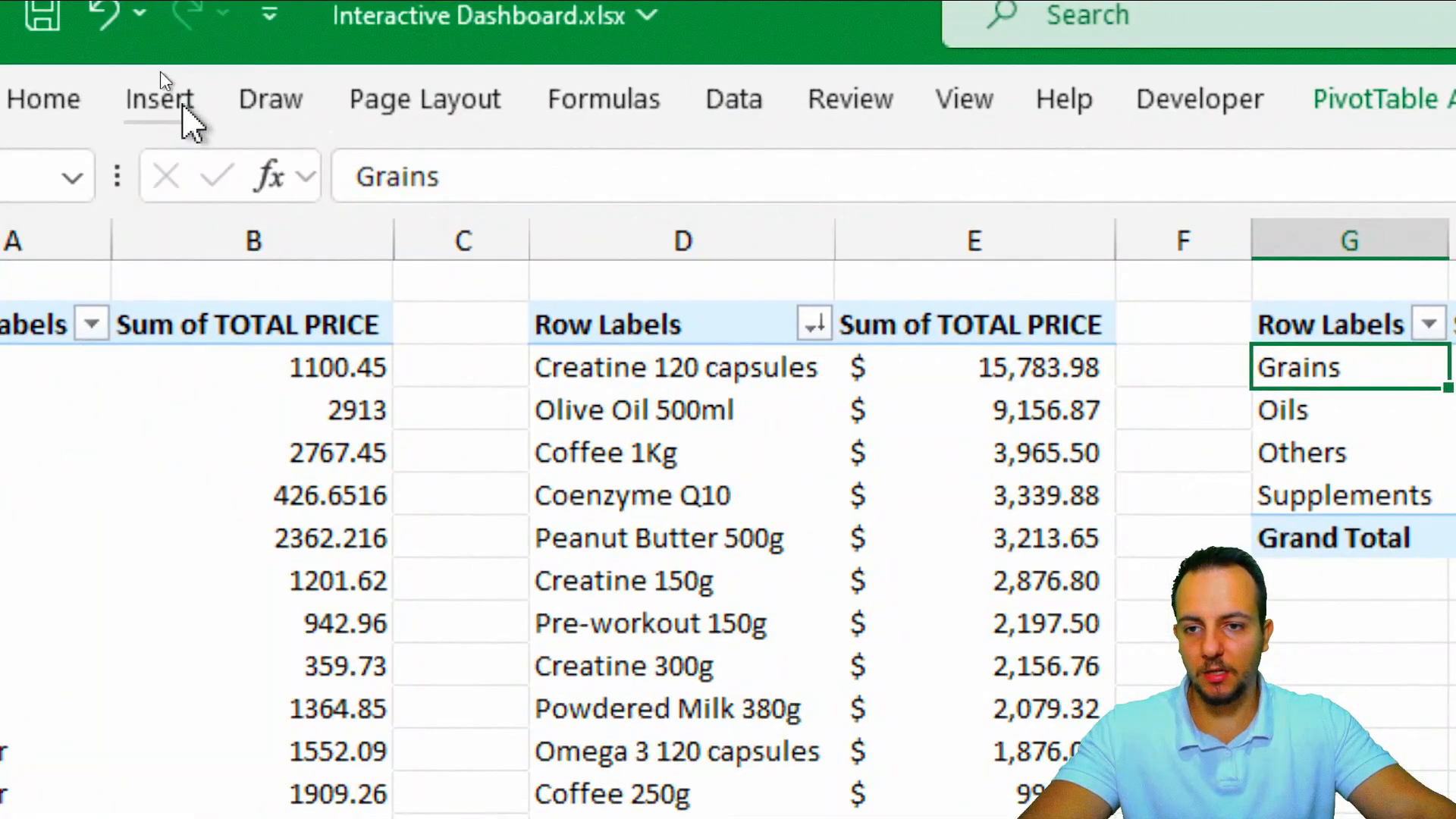
click(160, 99)
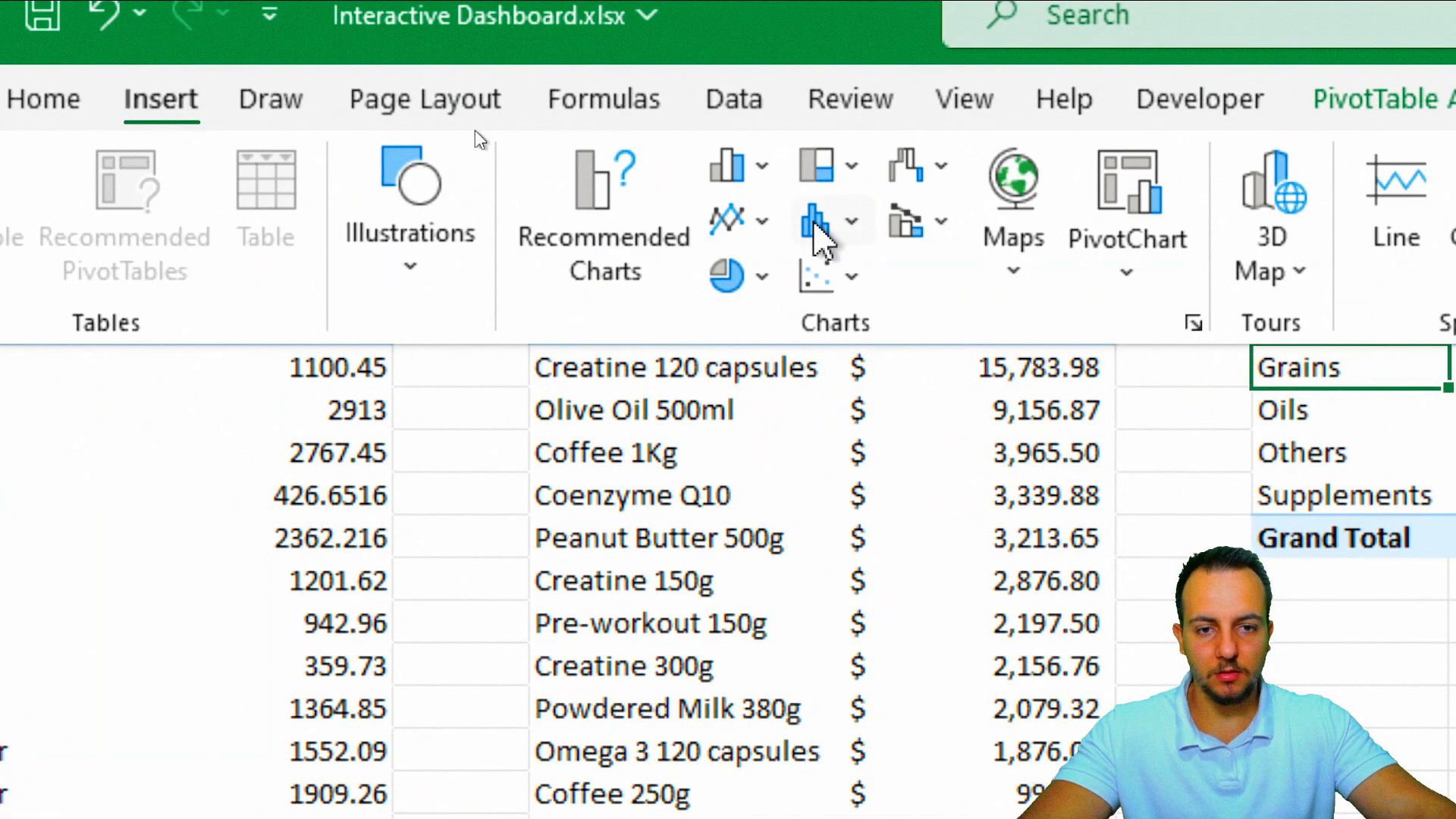
click(743, 274)
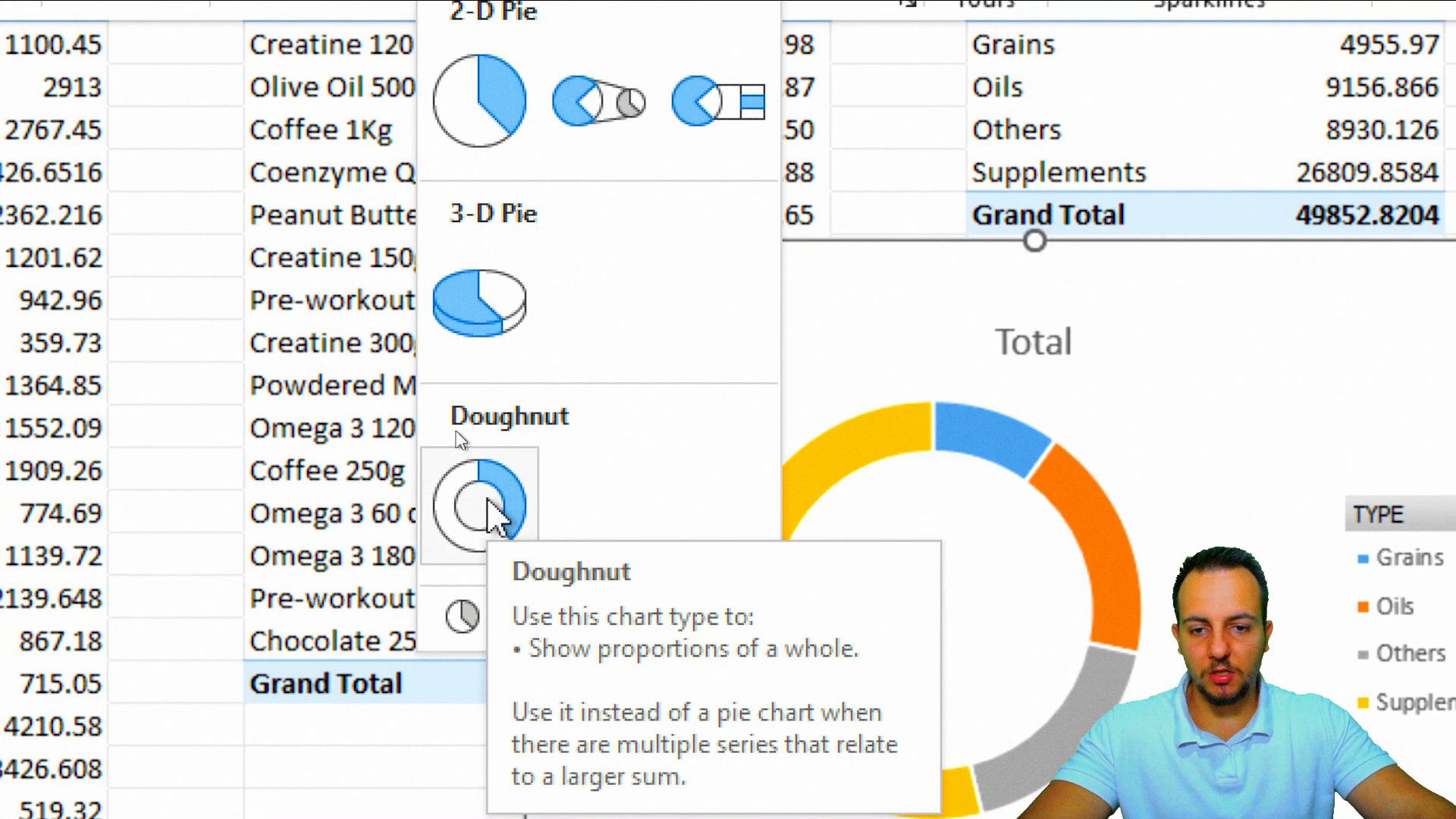
click(487, 498)
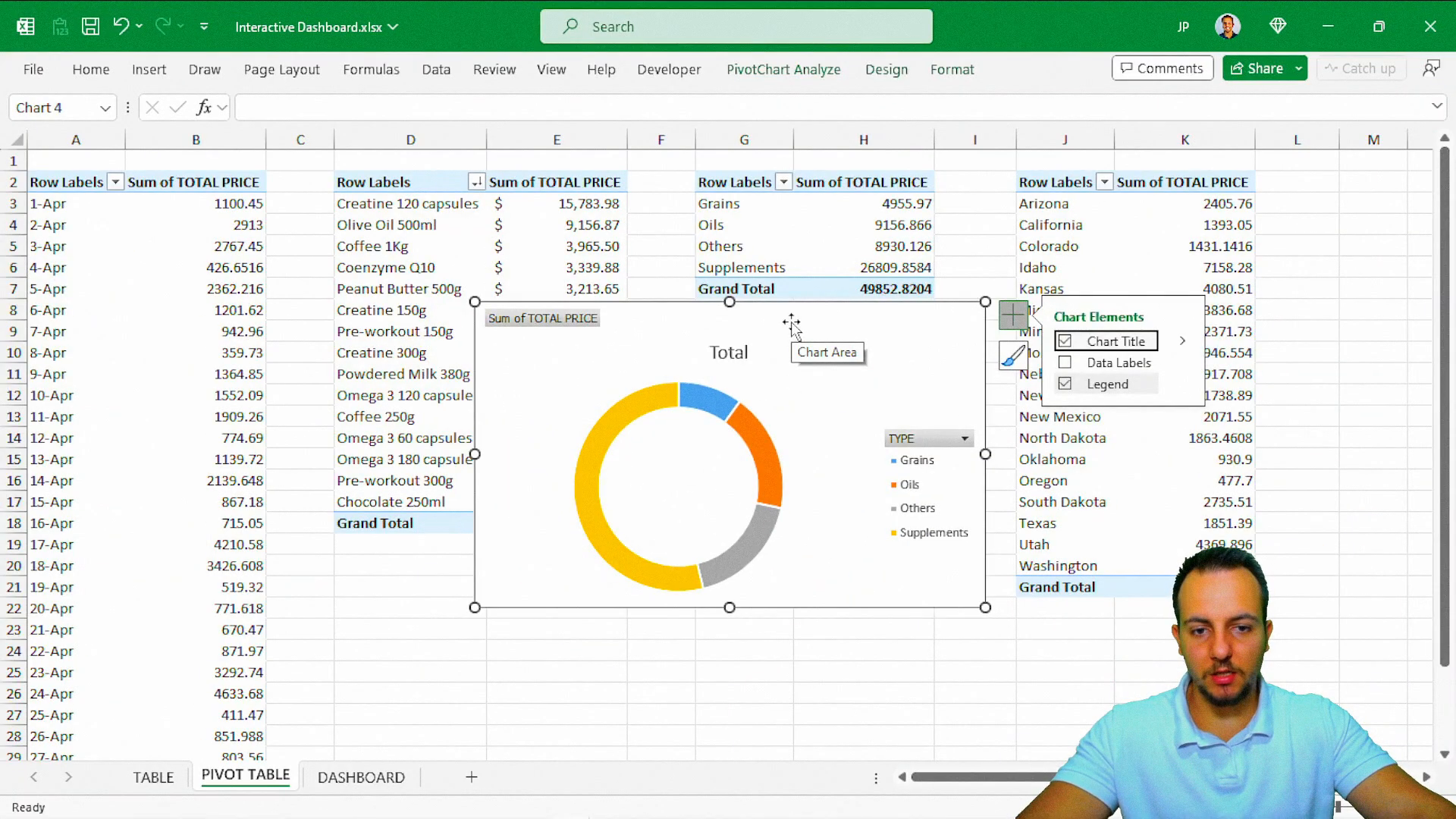
Cut the product type doughnut chart and paste it into the DASHBOARD sheet.
key(Escape)
key(ctrl+x)
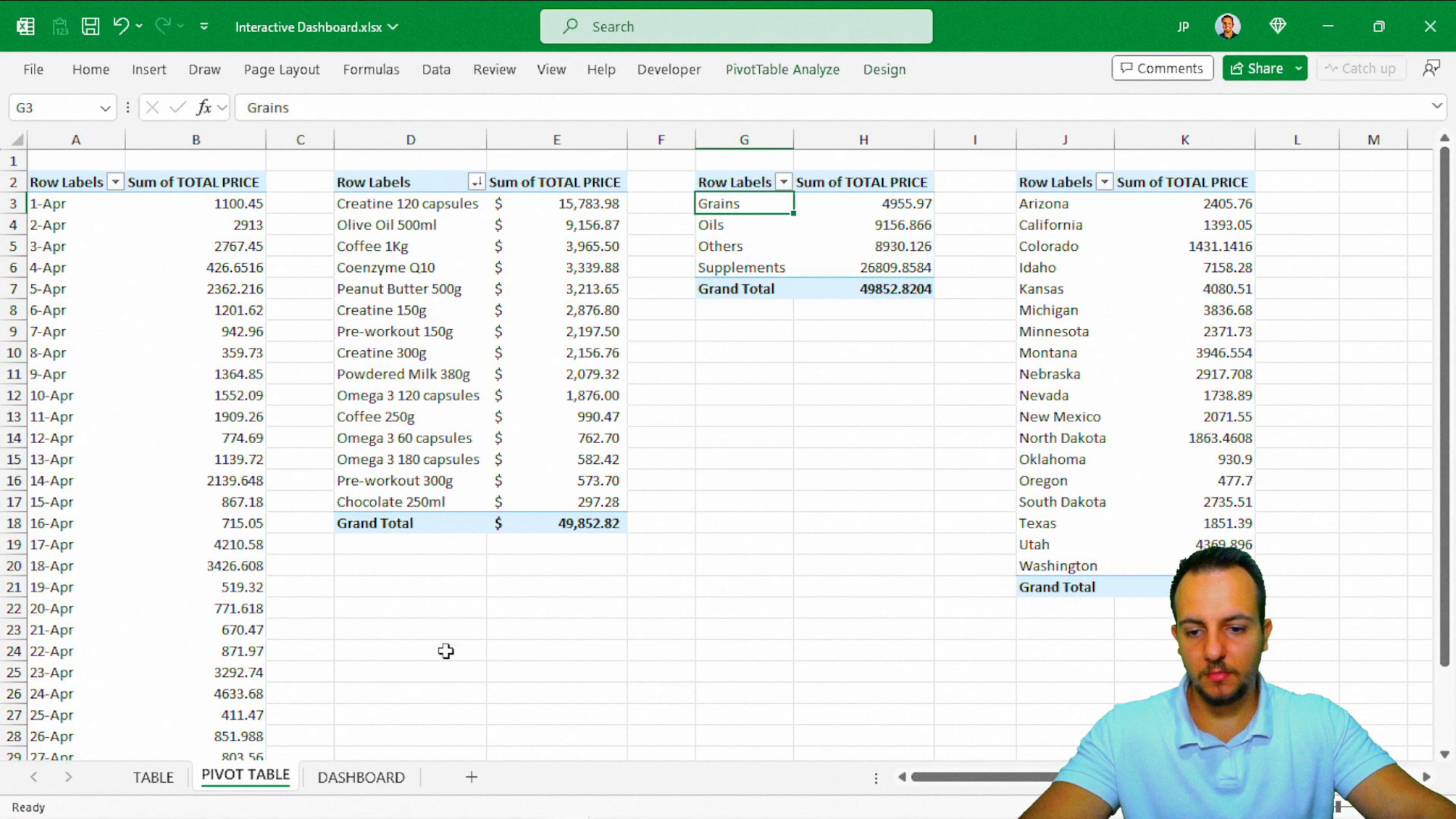
click(360, 776)
key(ctrl+v)
Move and resize the doughnut chart to fill the small panel below the months slicer, about columns B to D and rows 19 to 28.
drag(103, 446, 127, 731)
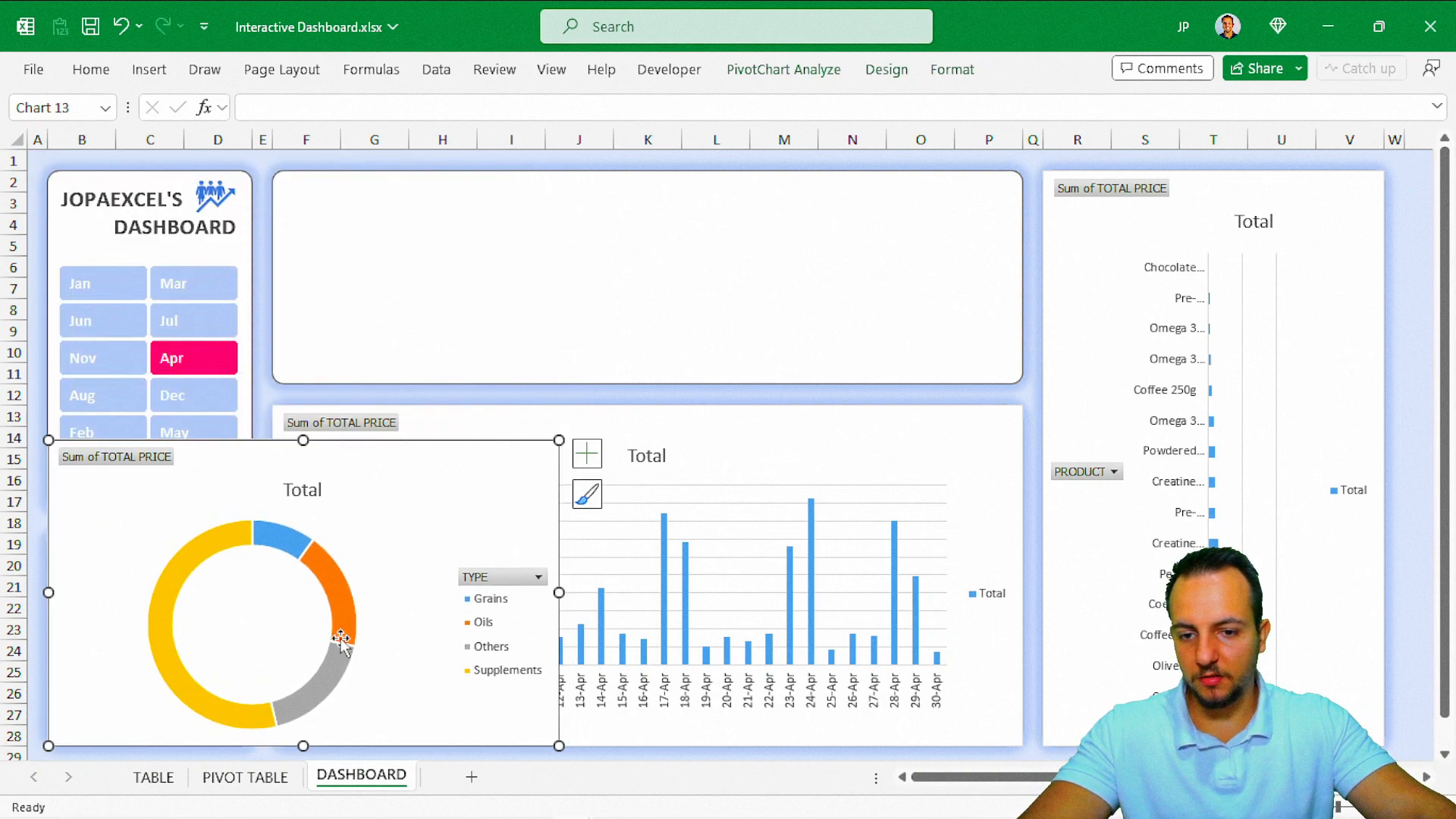
drag(551, 450, 252, 534)
key(Escape)
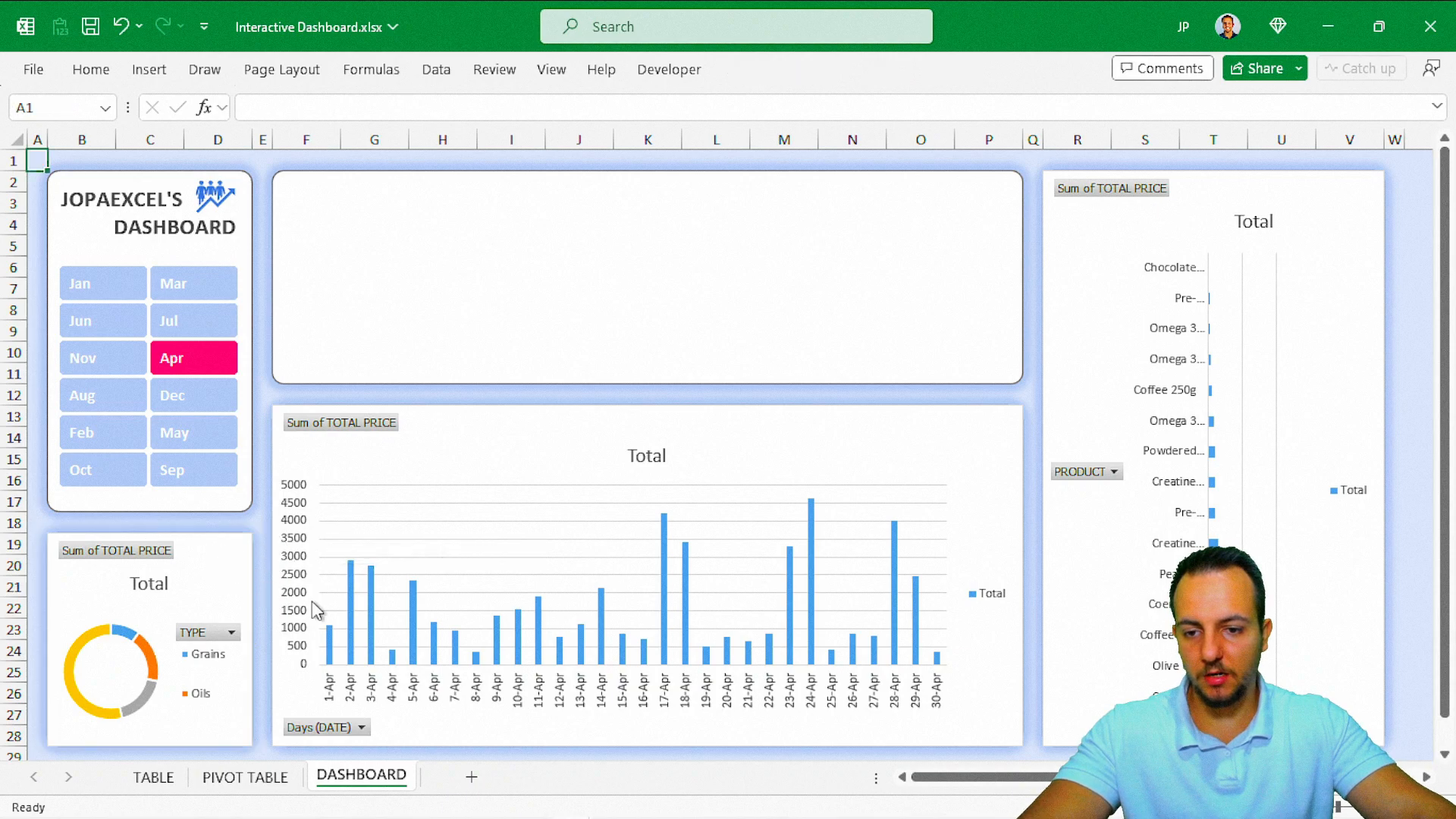
On the PIVOT TABLE sheet, try to insert a Treemap chart directly from the pivot table of TOTAL PRICE sums by state.
click(251, 777)
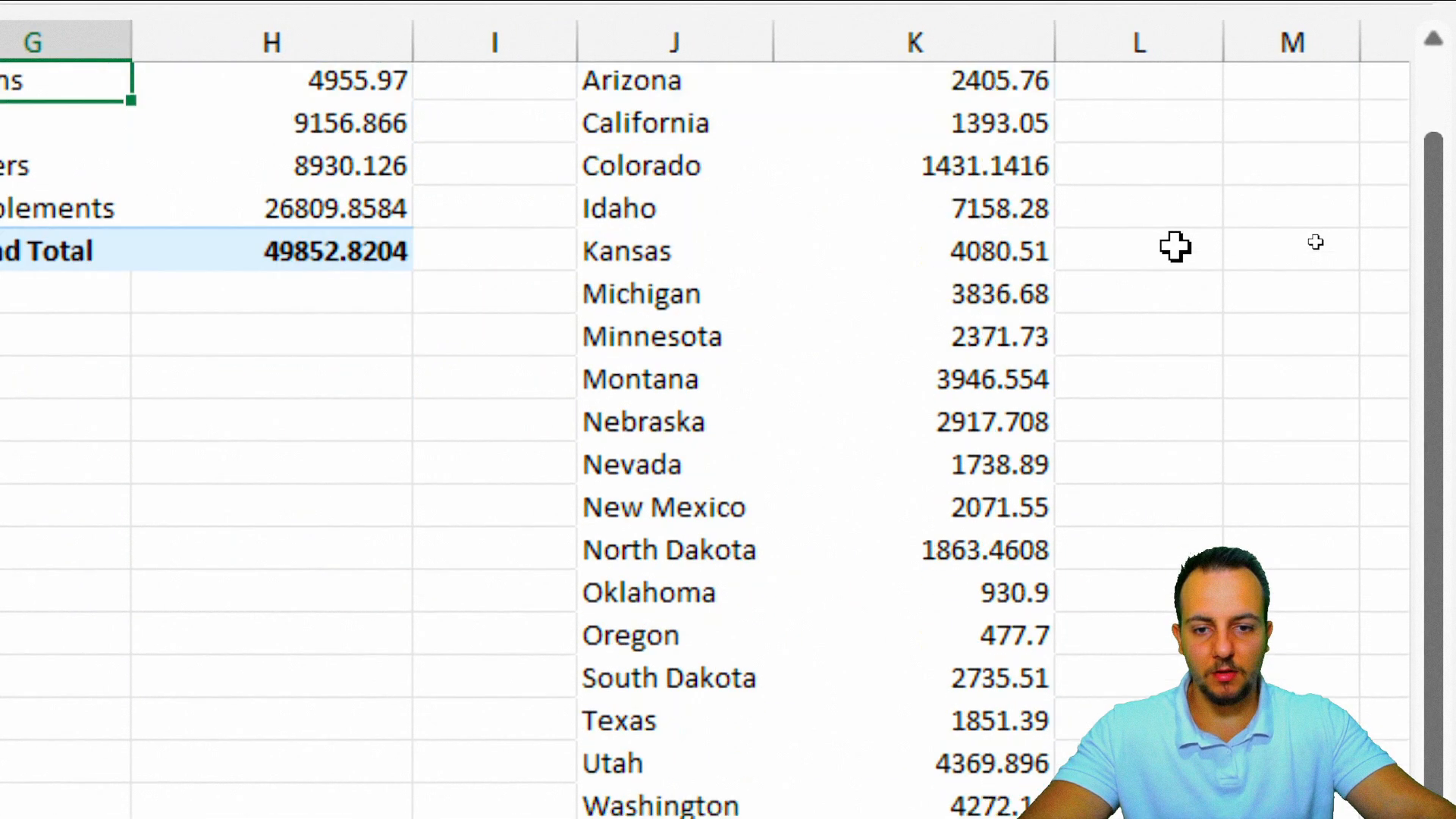
scroll(1175, 247, down, 1)
scroll(1172, 247, up, 2)
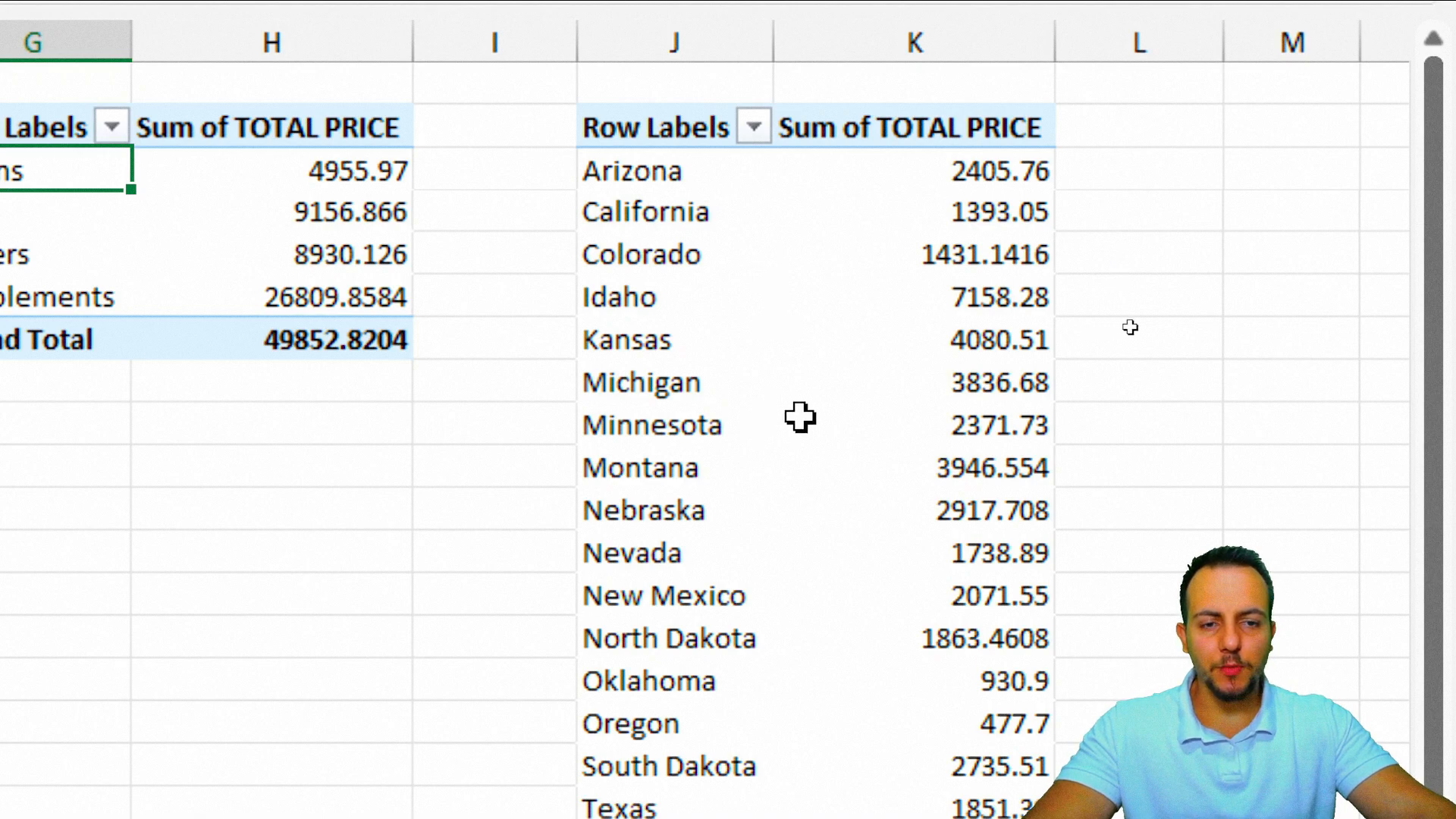
mouse_move(812, 410)
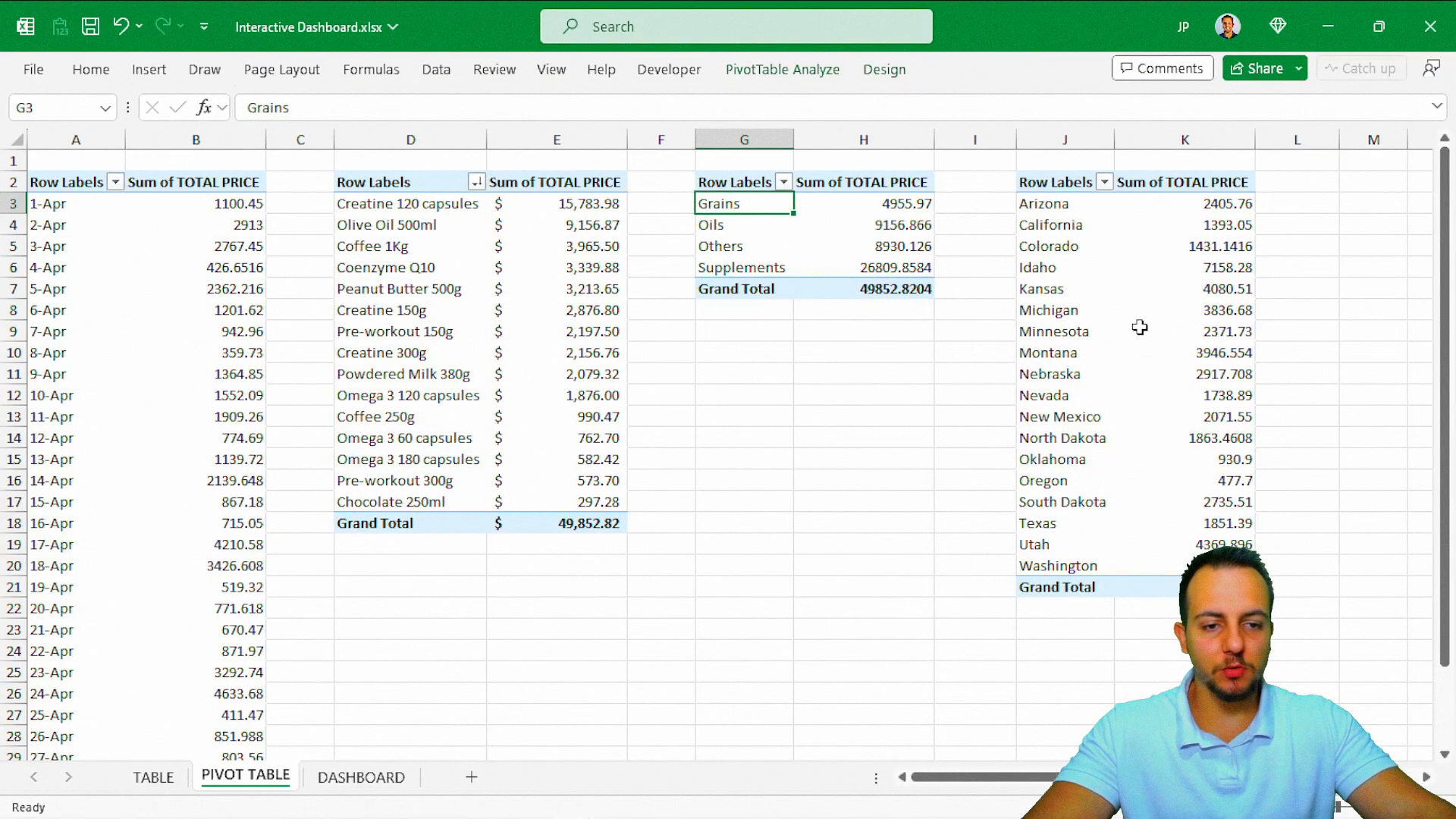
mouse_move(1139, 326)
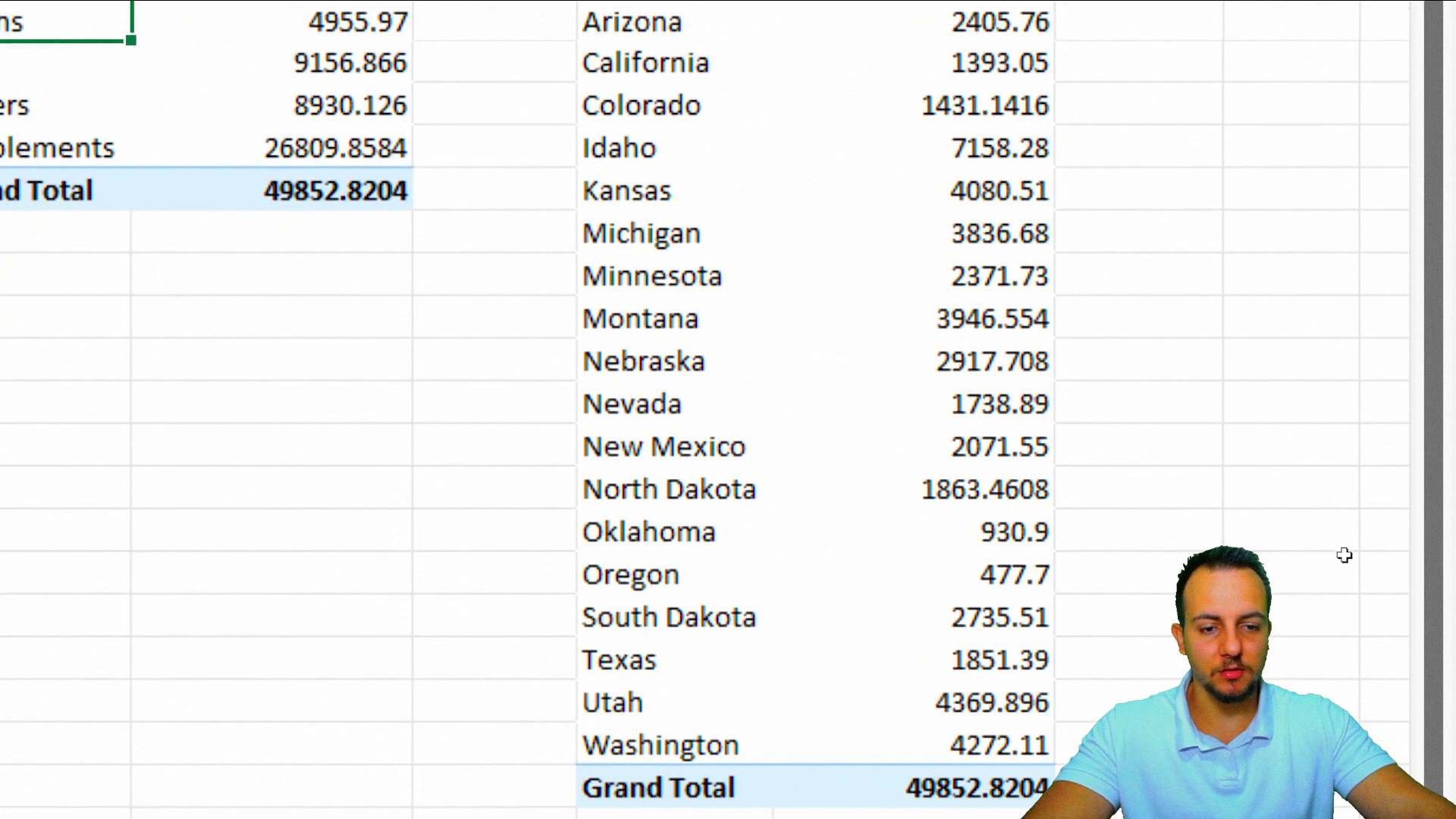
click(677, 167)
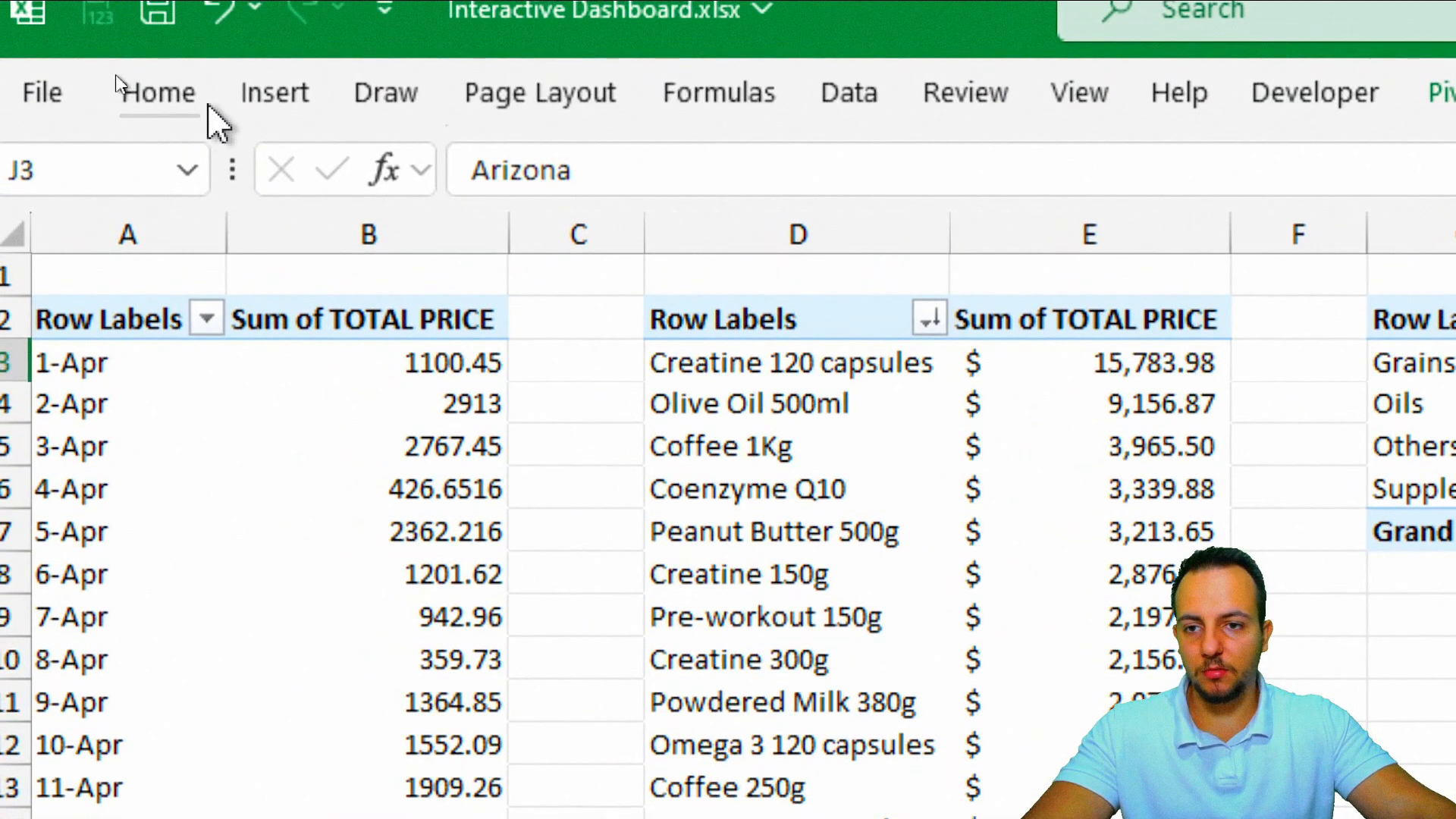
click(270, 110)
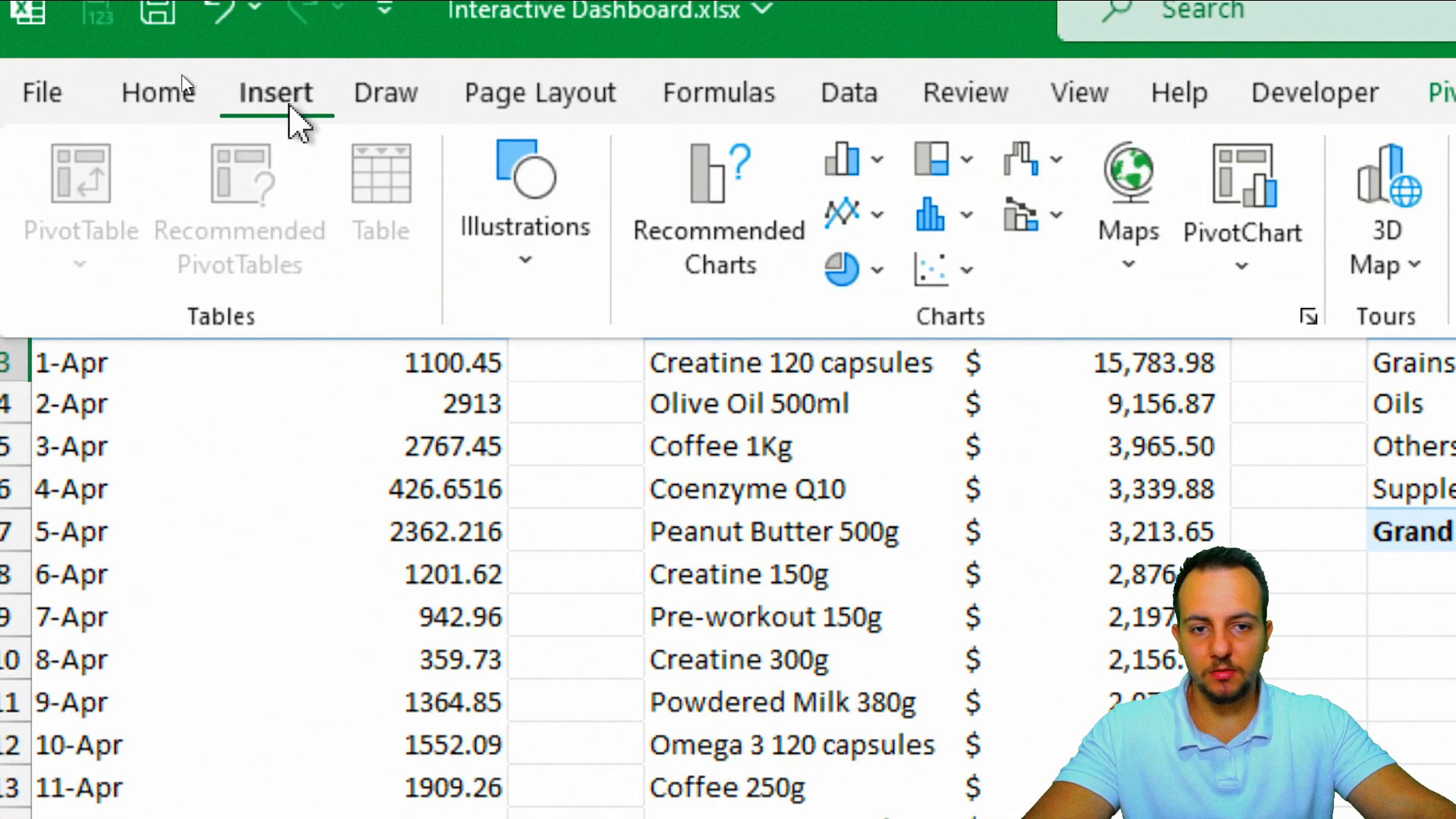
click(946, 171)
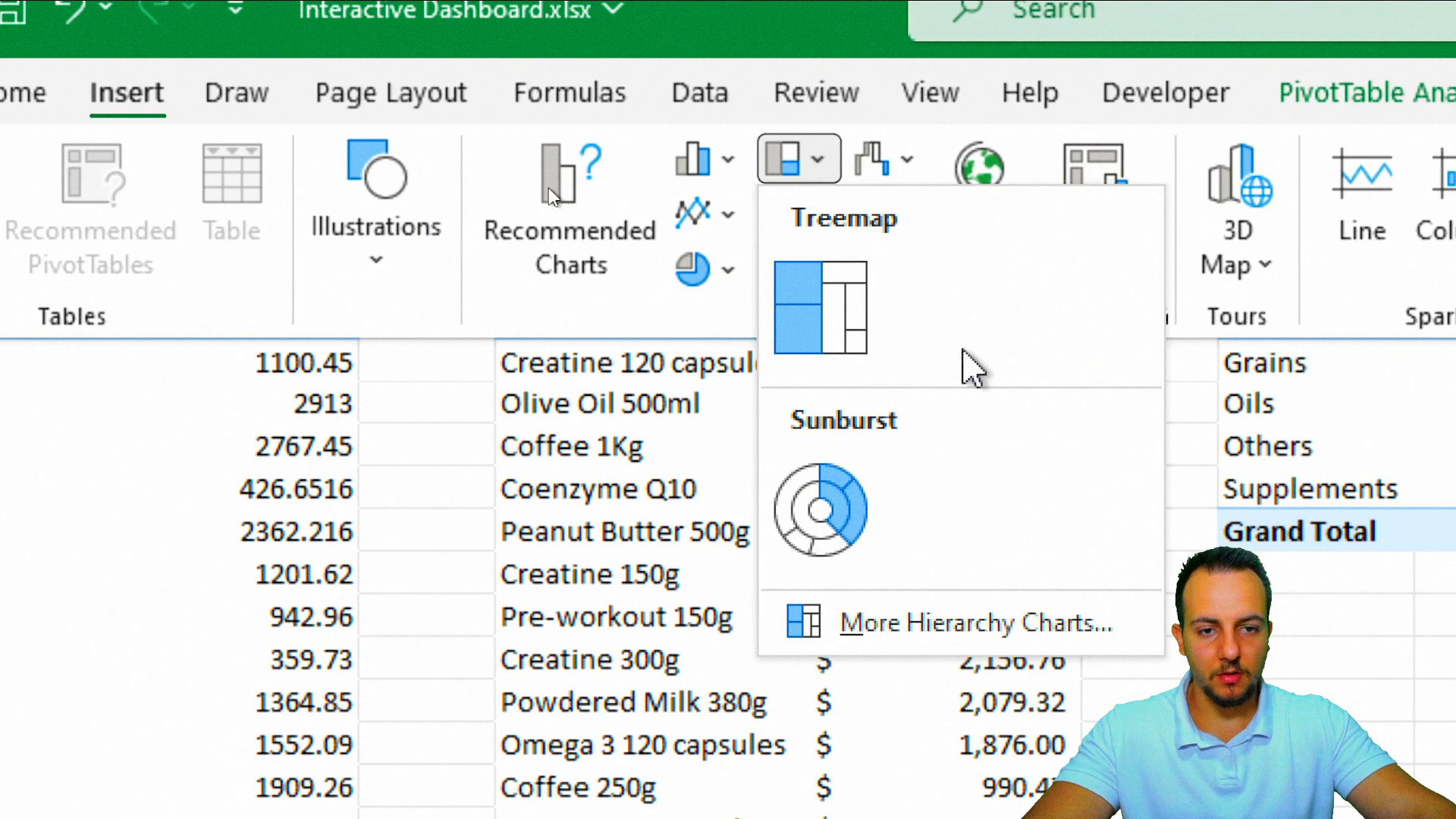
click(859, 330)
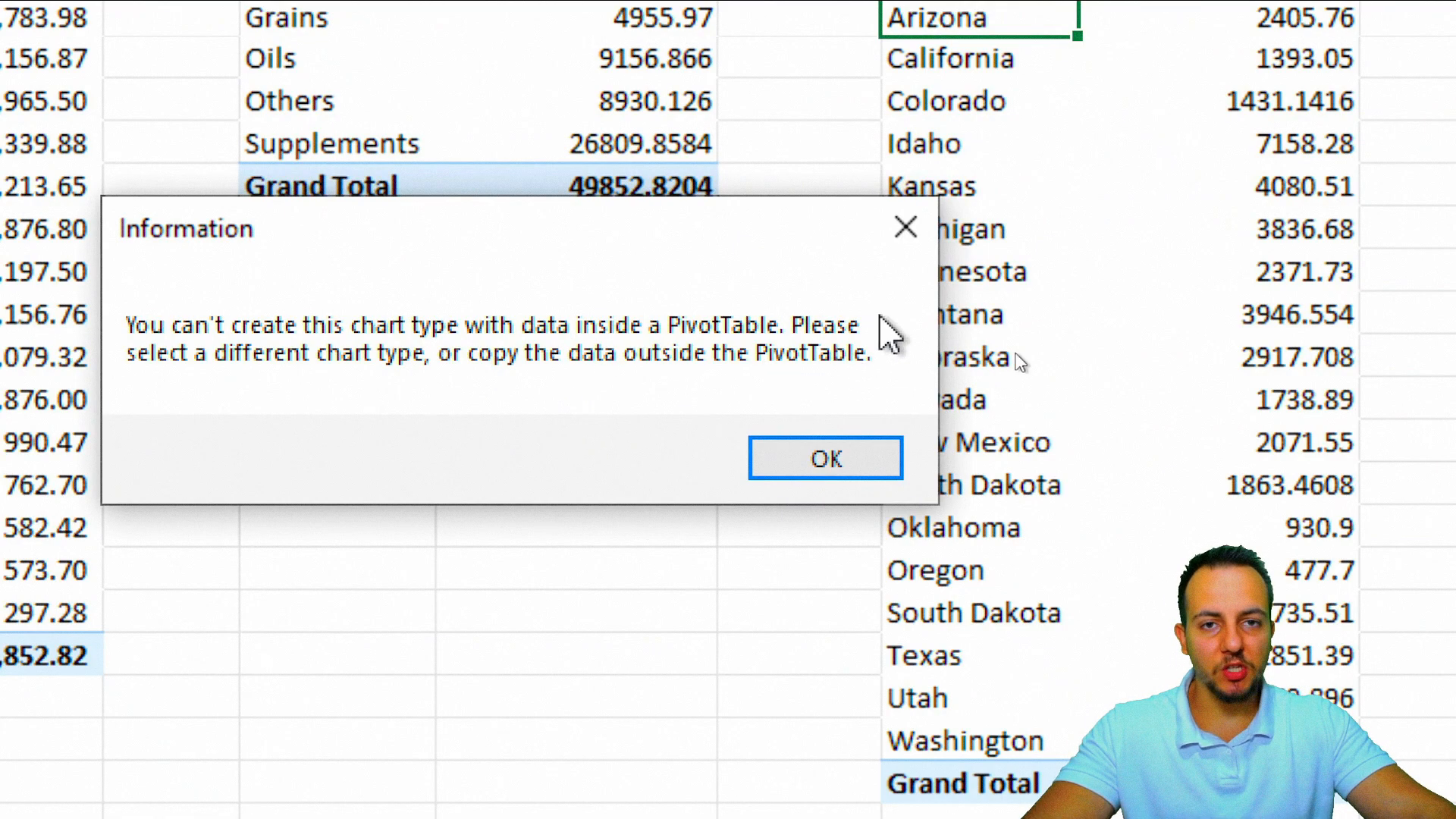
click(906, 225)
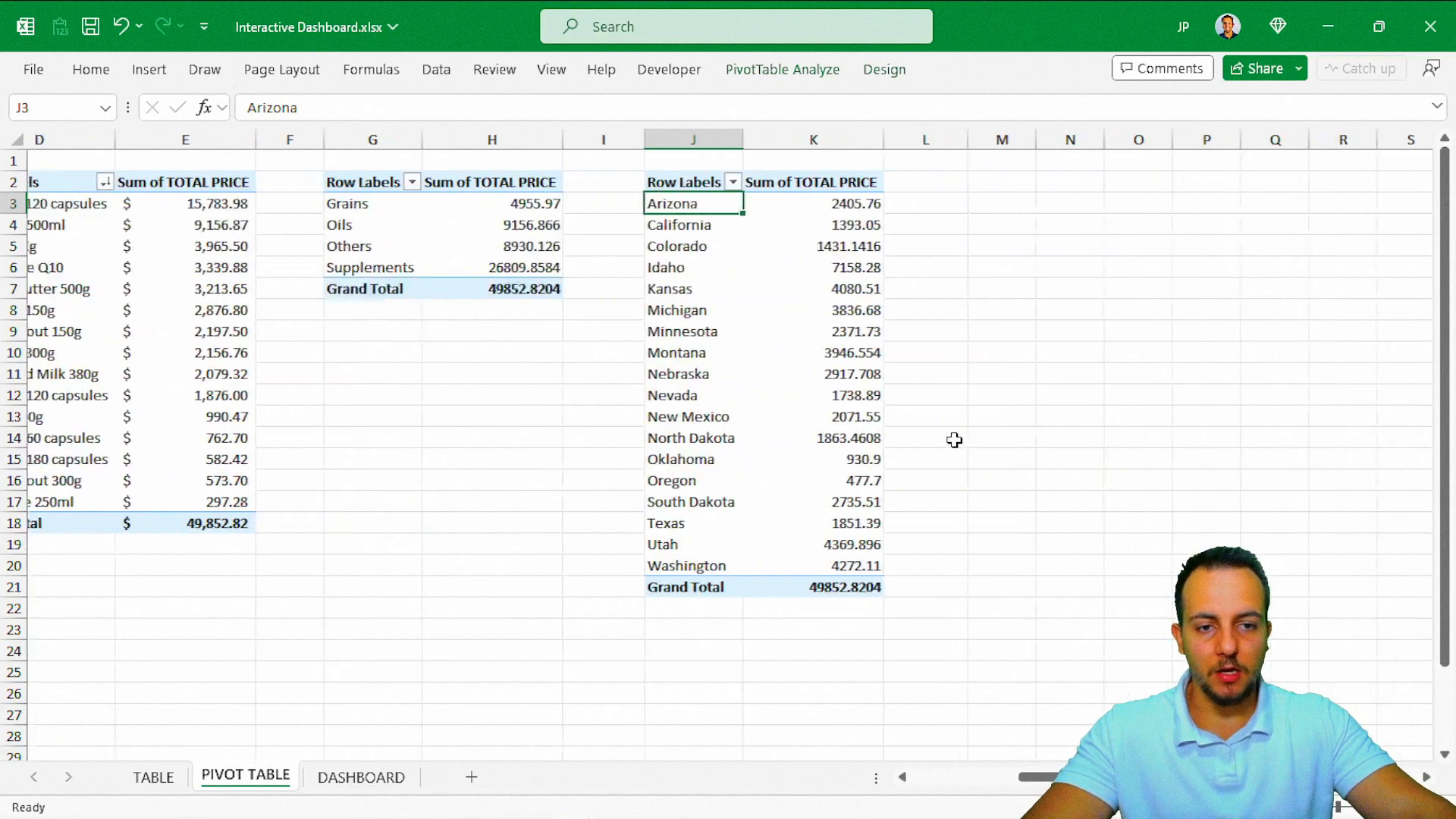
Enter =J3 in cell L3 beside the state pivot table and fill it down column L to link the state names.
scroll(954, 440, right, 5)
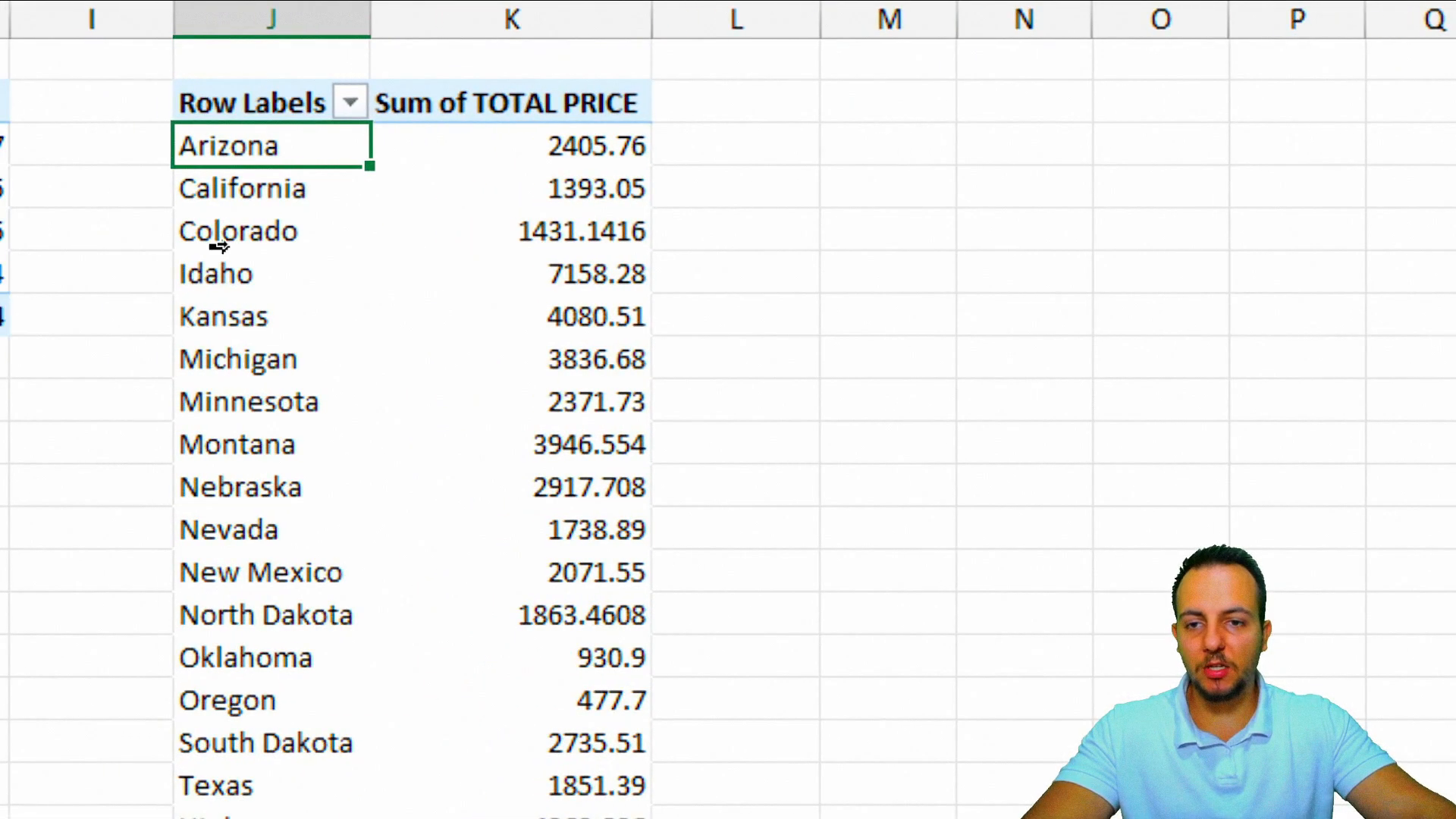
drag(302, 13, 442, 46)
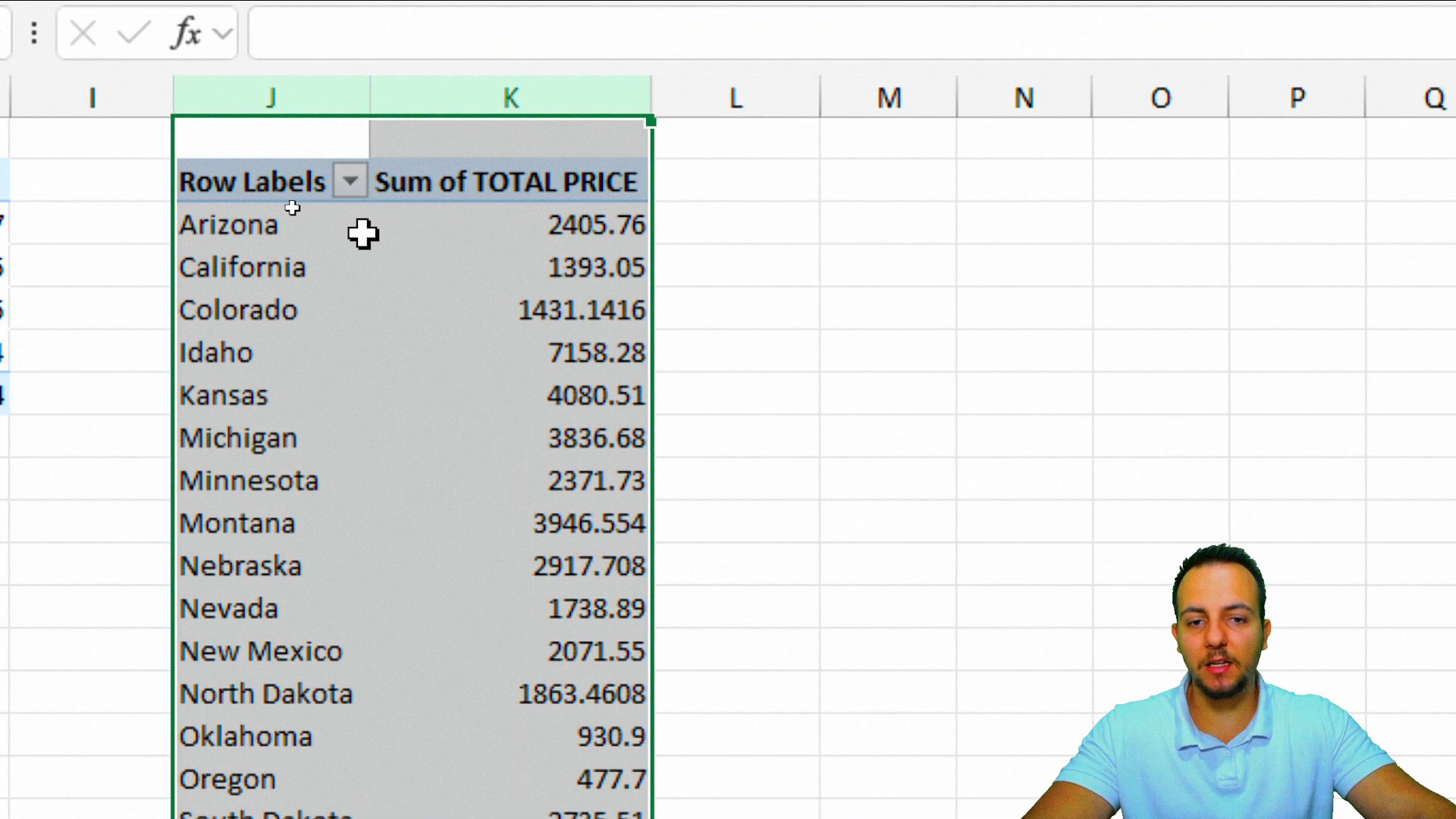
click(755, 231)
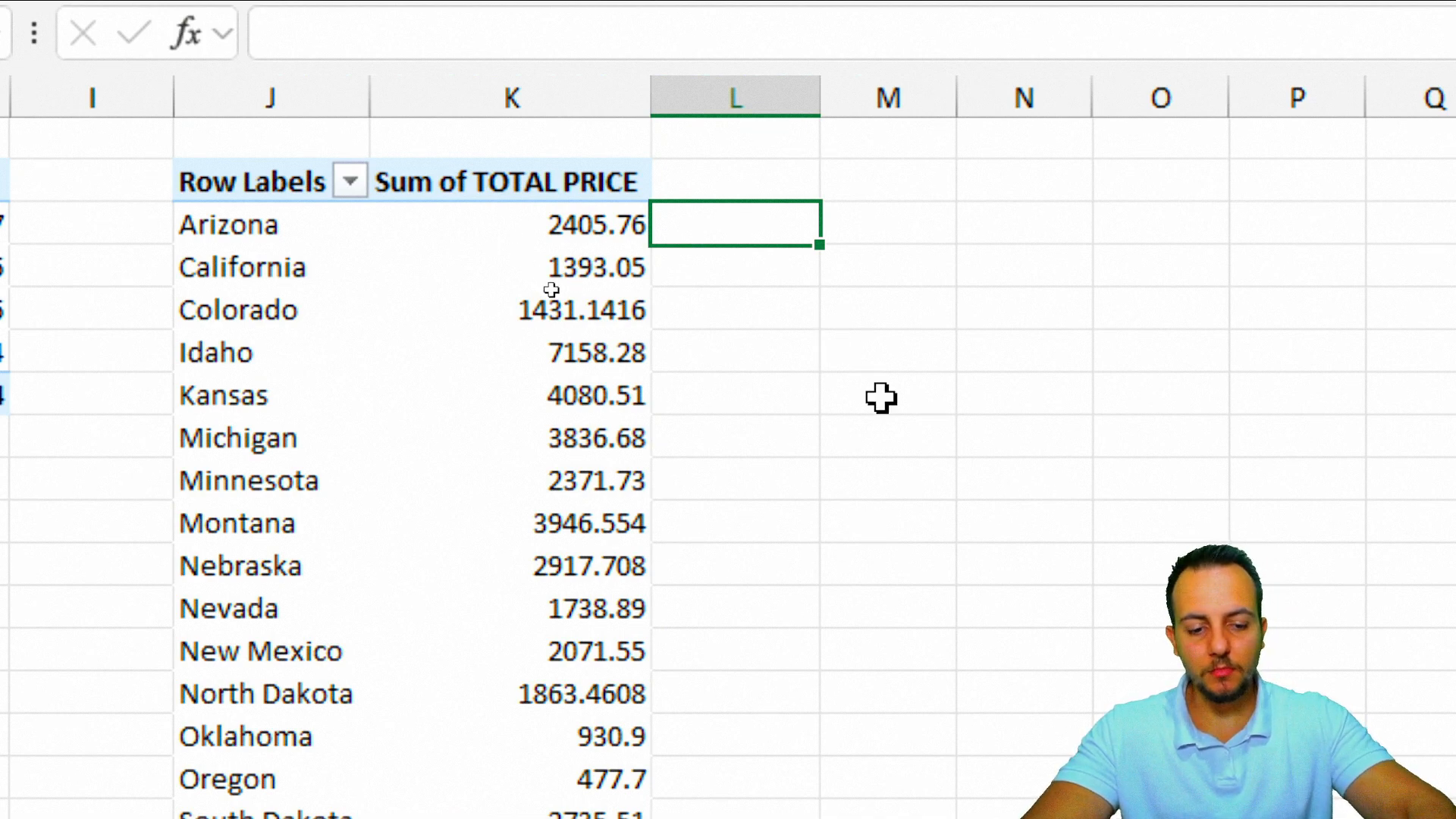
drag(303, 88, 510, 86)
click(749, 259)
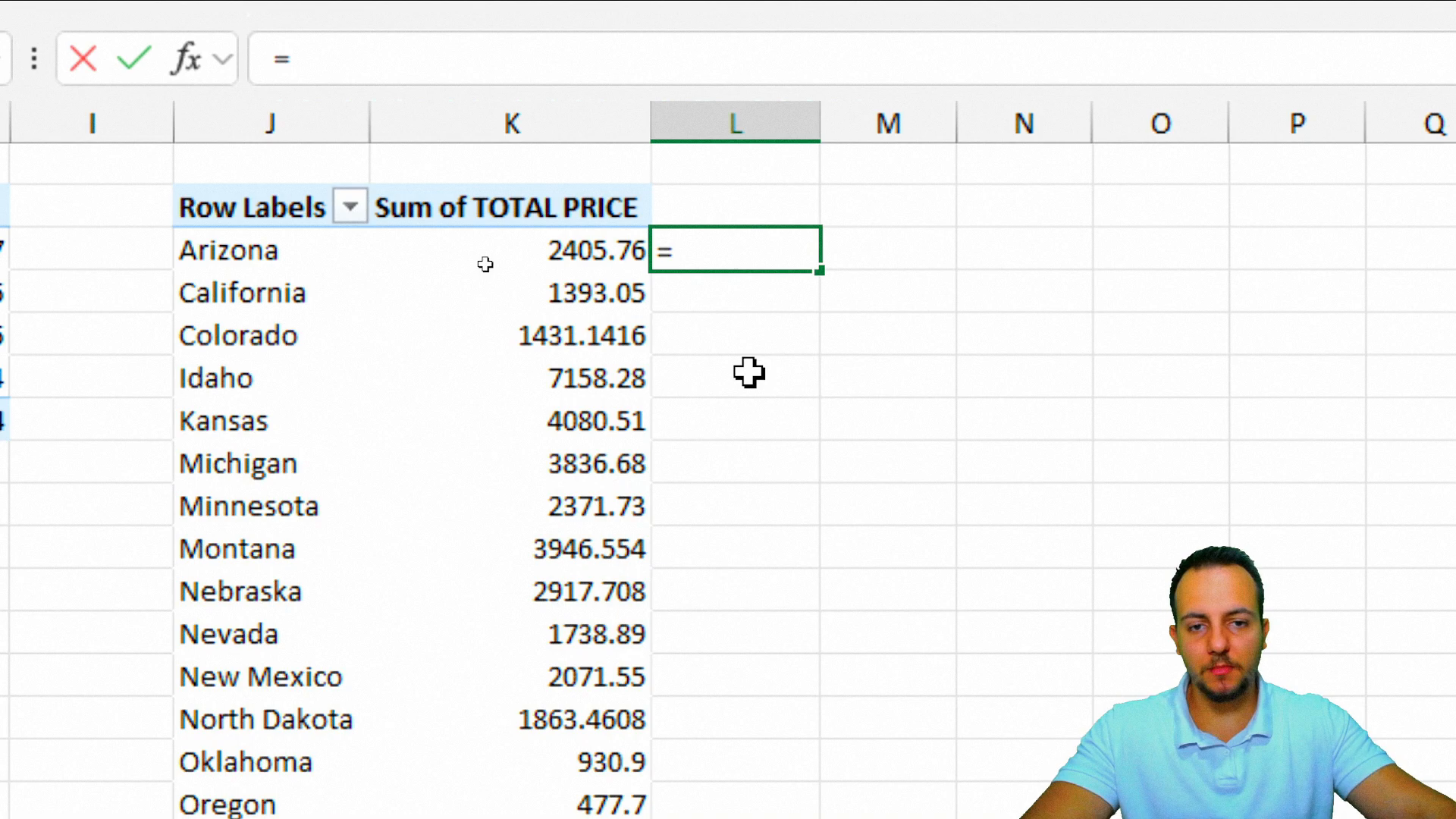
click(261, 262)
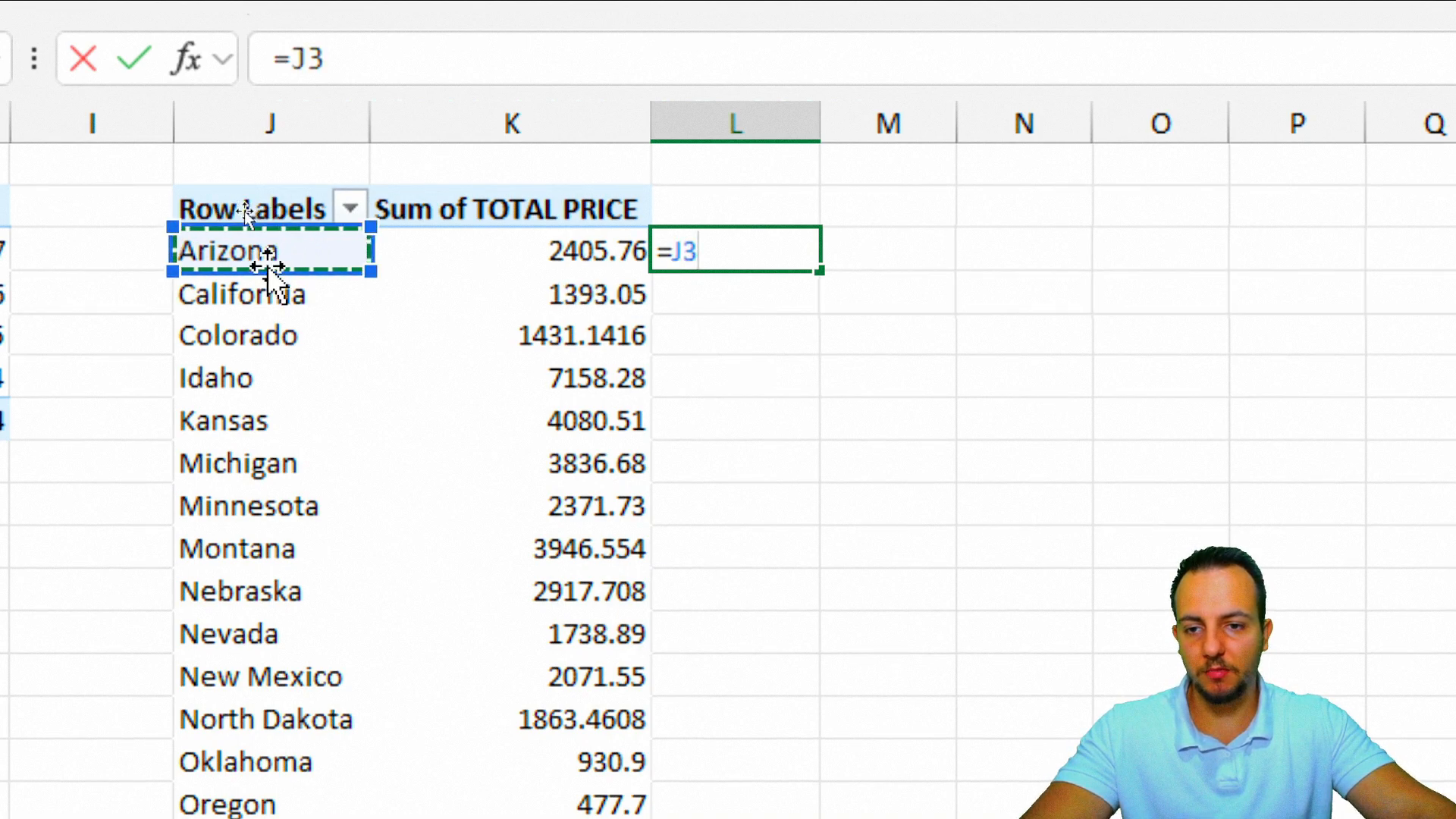
key(Return)
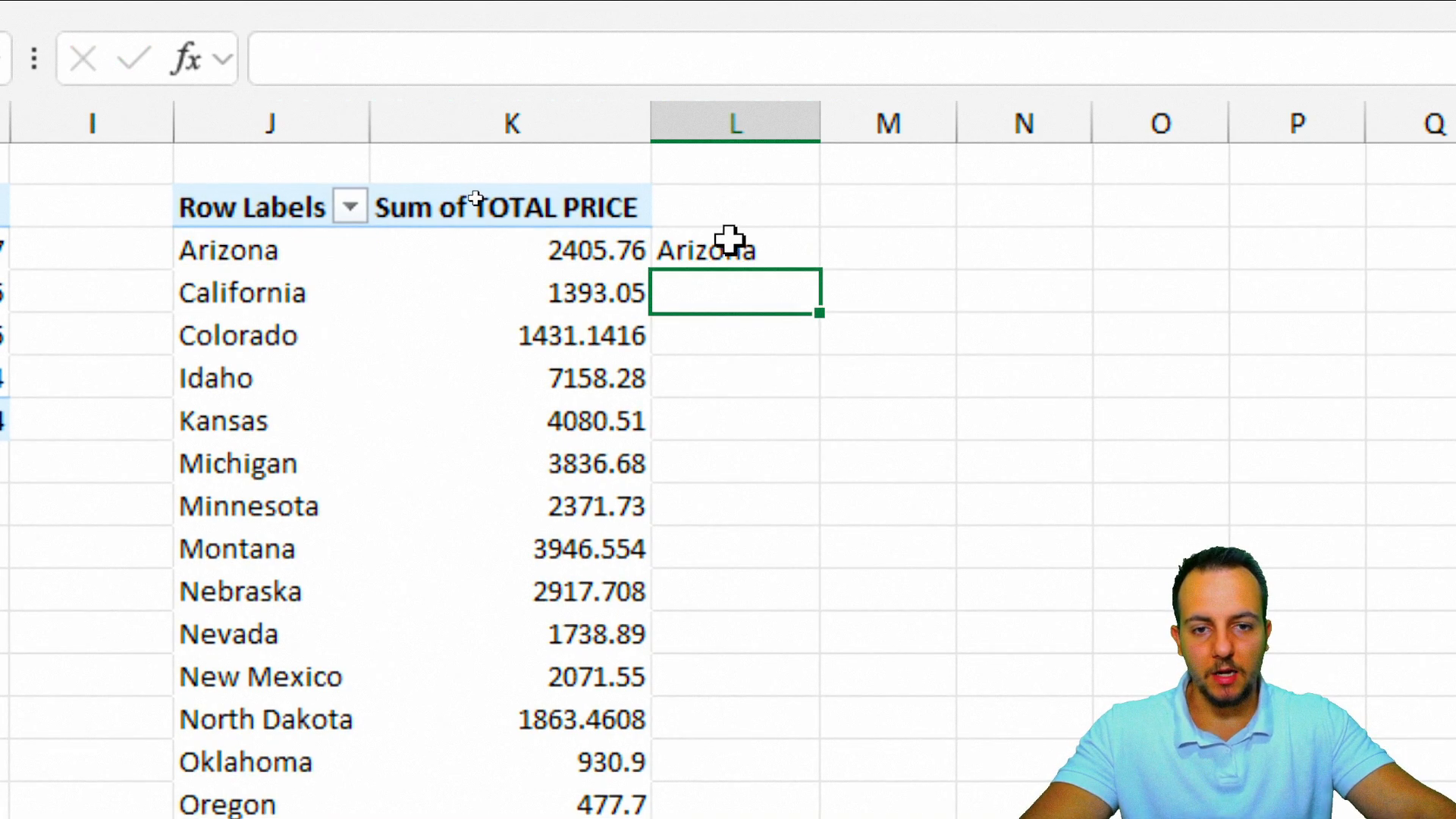
click(789, 250)
drag(816, 266, 796, 656)
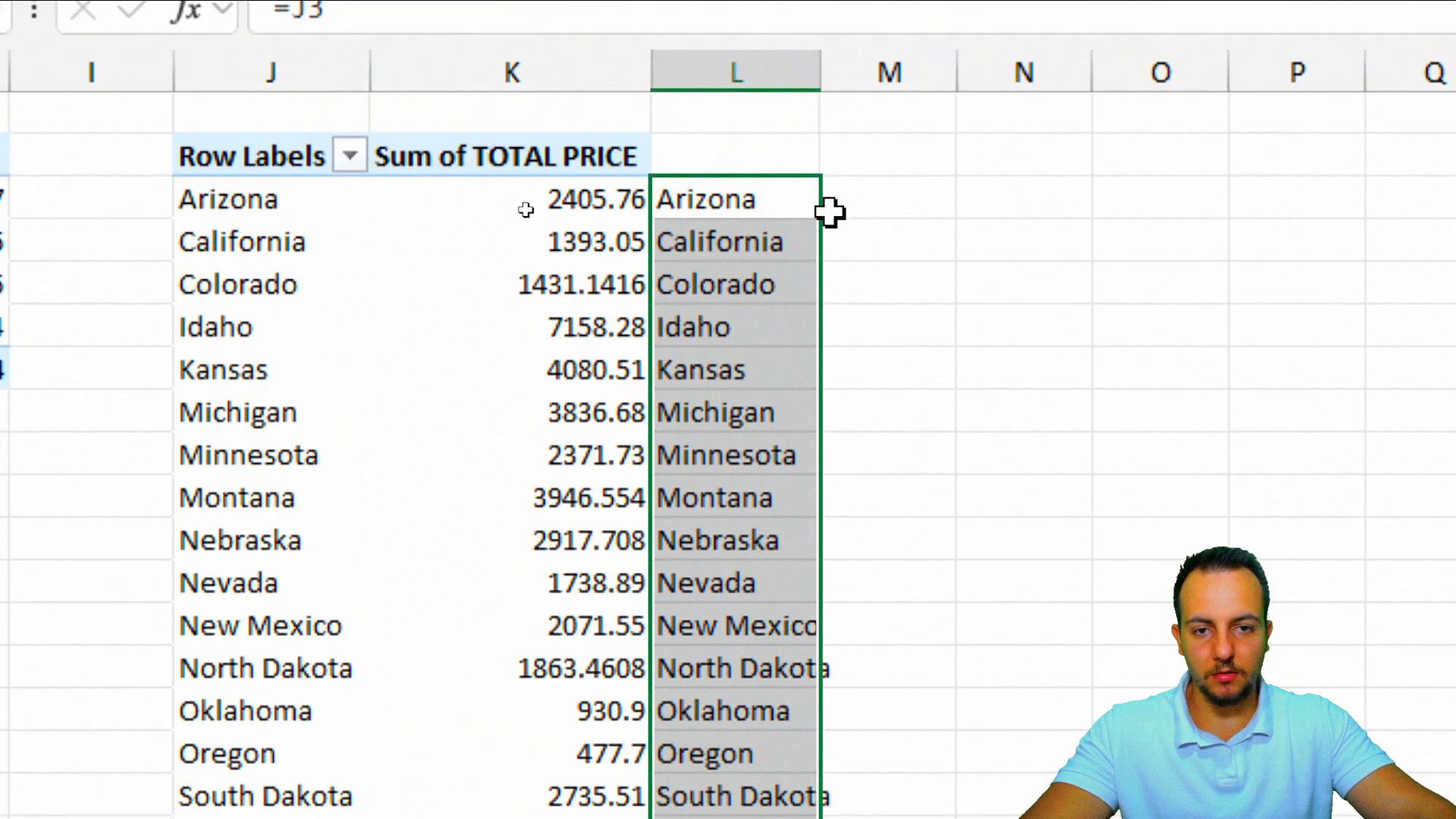
Copy the linked formulas from column L into column M starting at M3, so they reference the state totals in column K.
key(ctrl+c)
click(910, 216)
key(ctrl+v)
key(Escape)
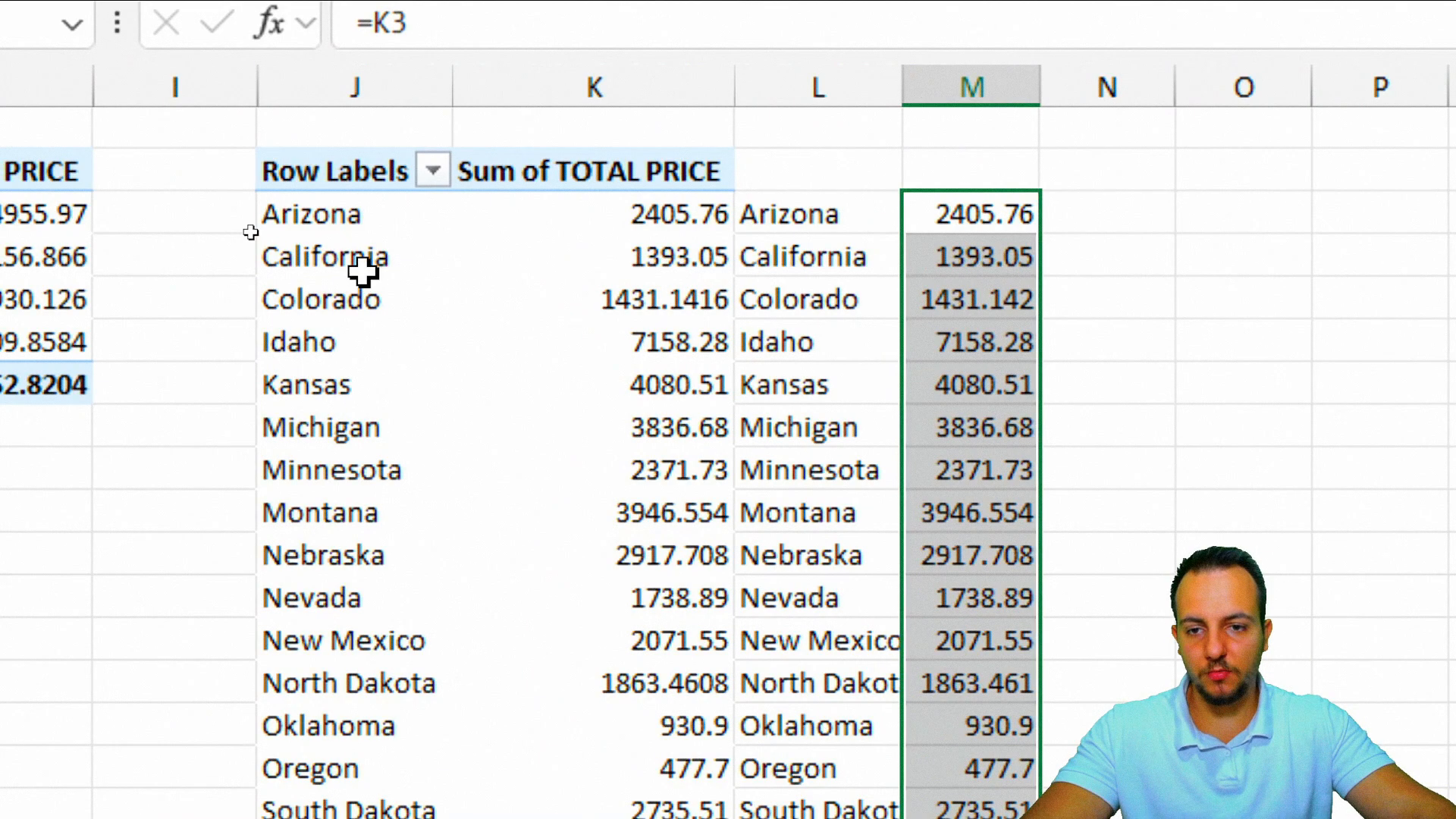
Turn off the grand totals for both rows and columns in the state pivot table's options.
right_click(363, 272)
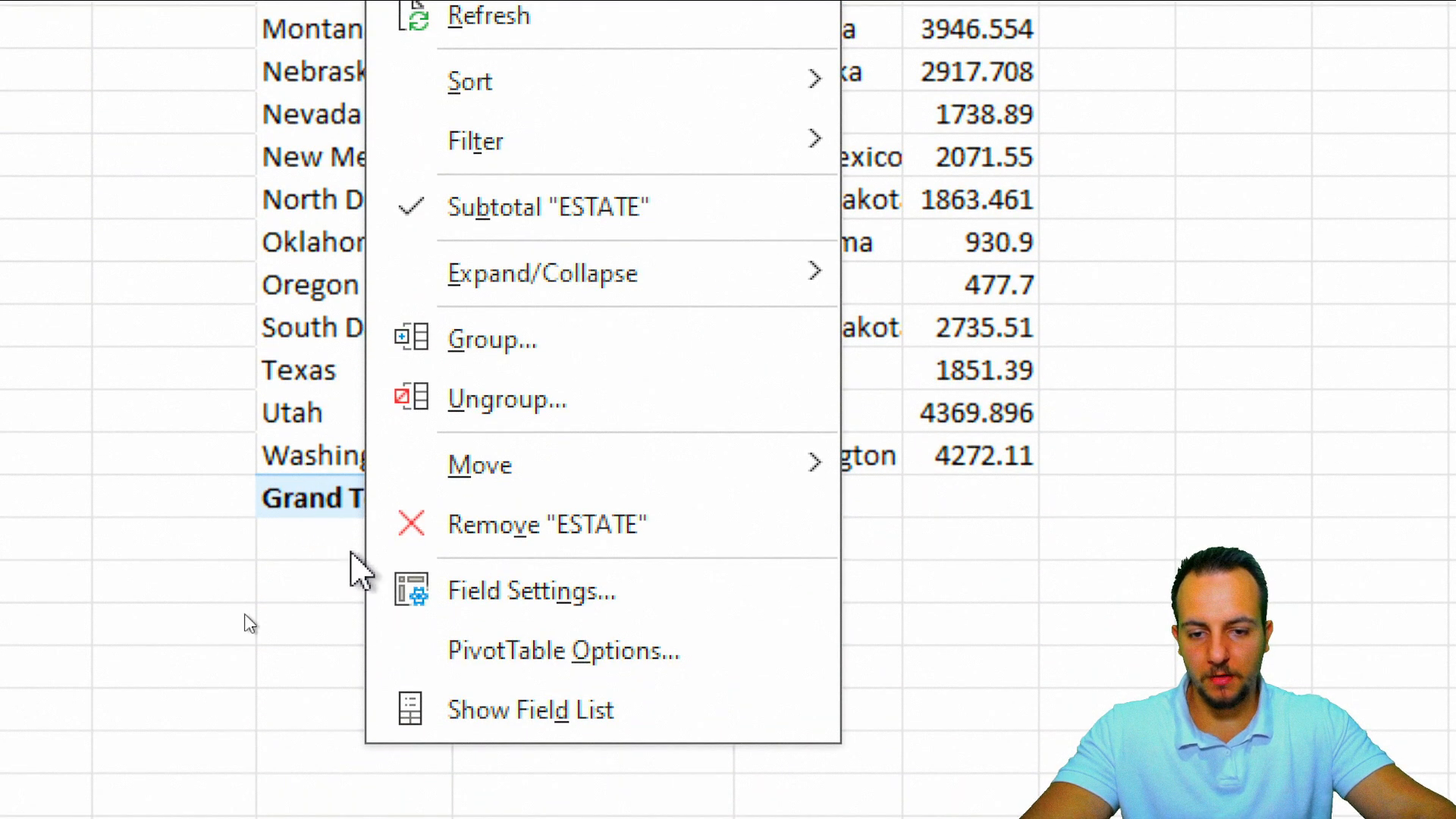
click(610, 677)
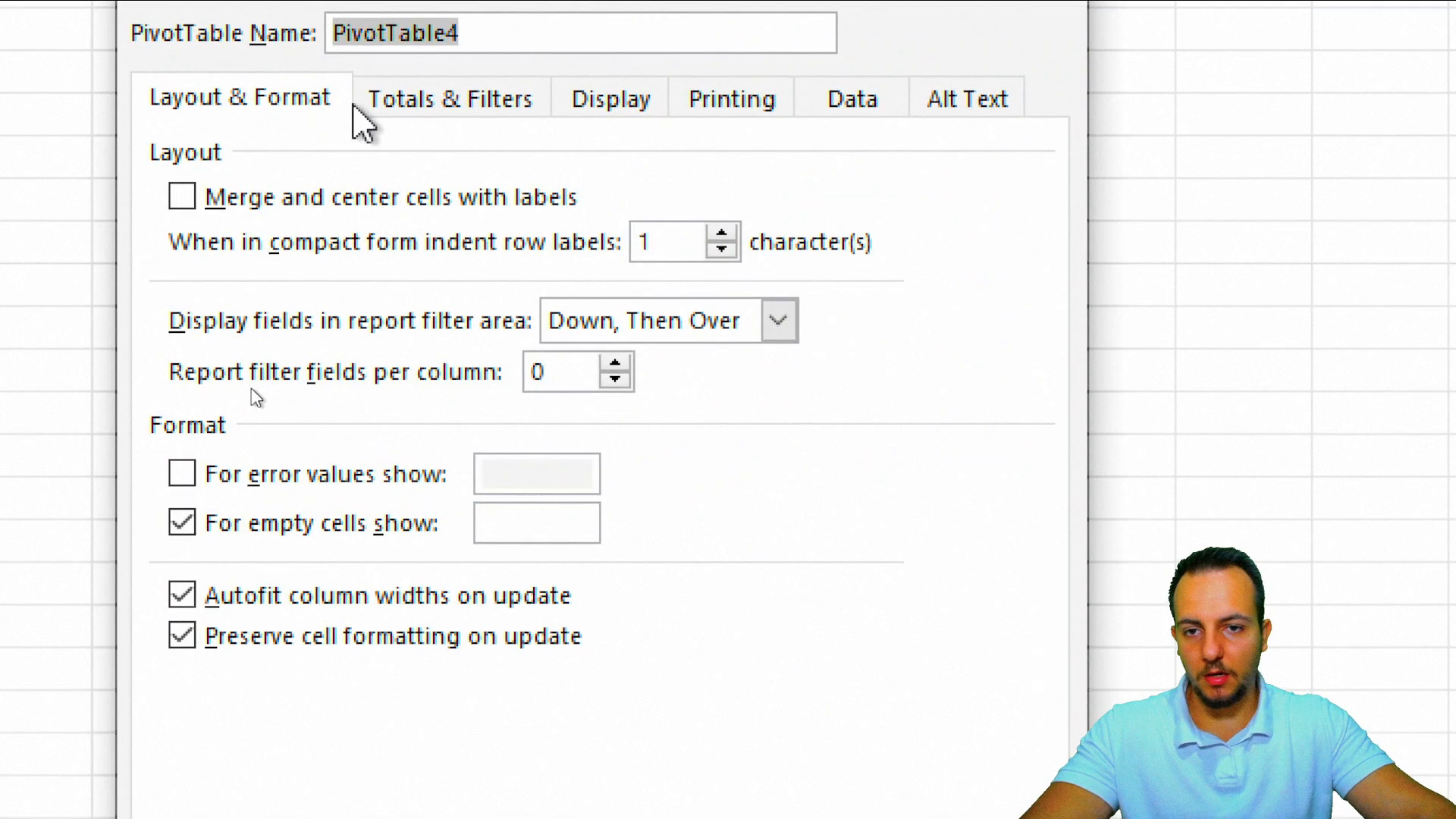
click(411, 99)
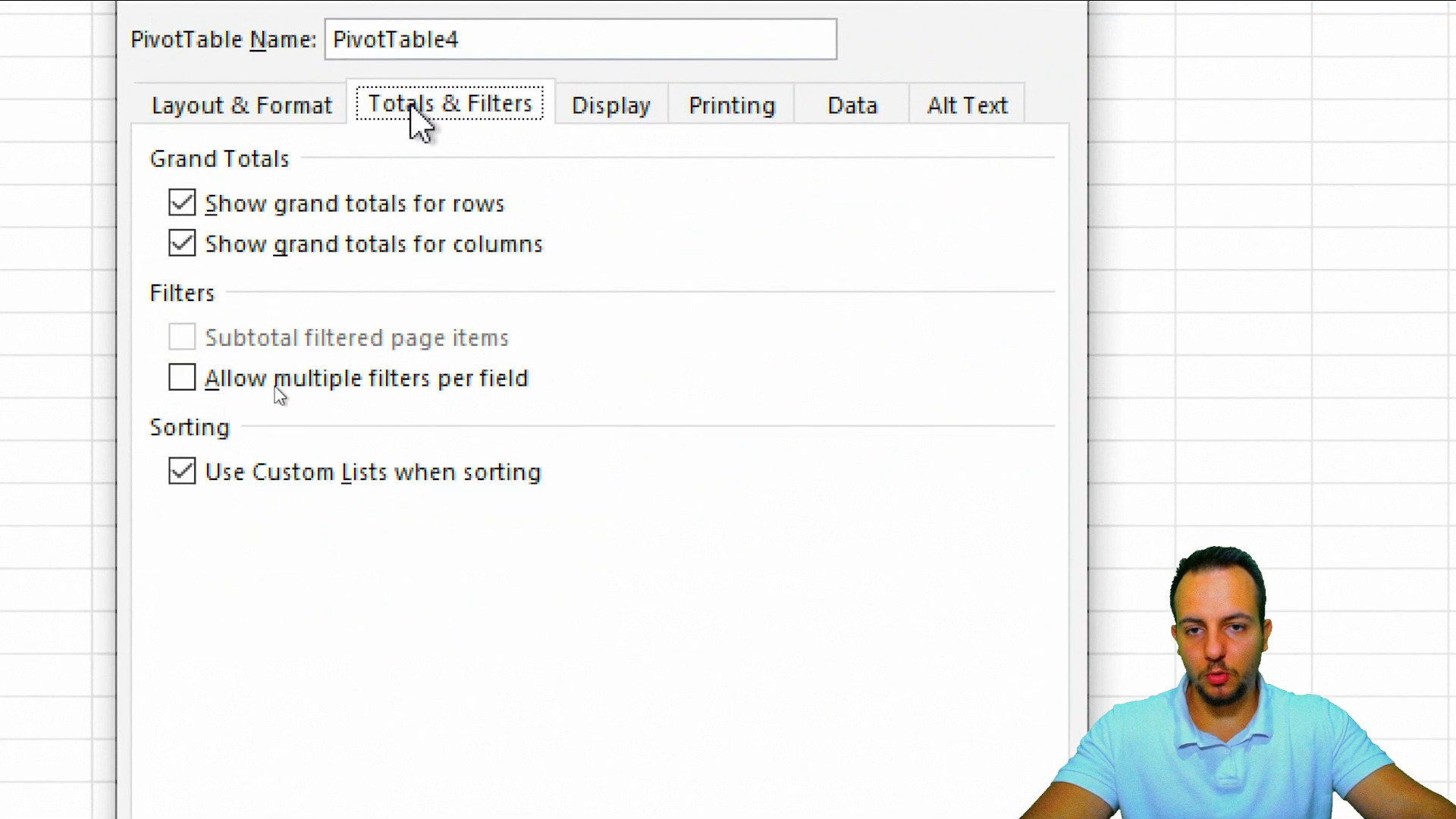
click(307, 213)
click(280, 245)
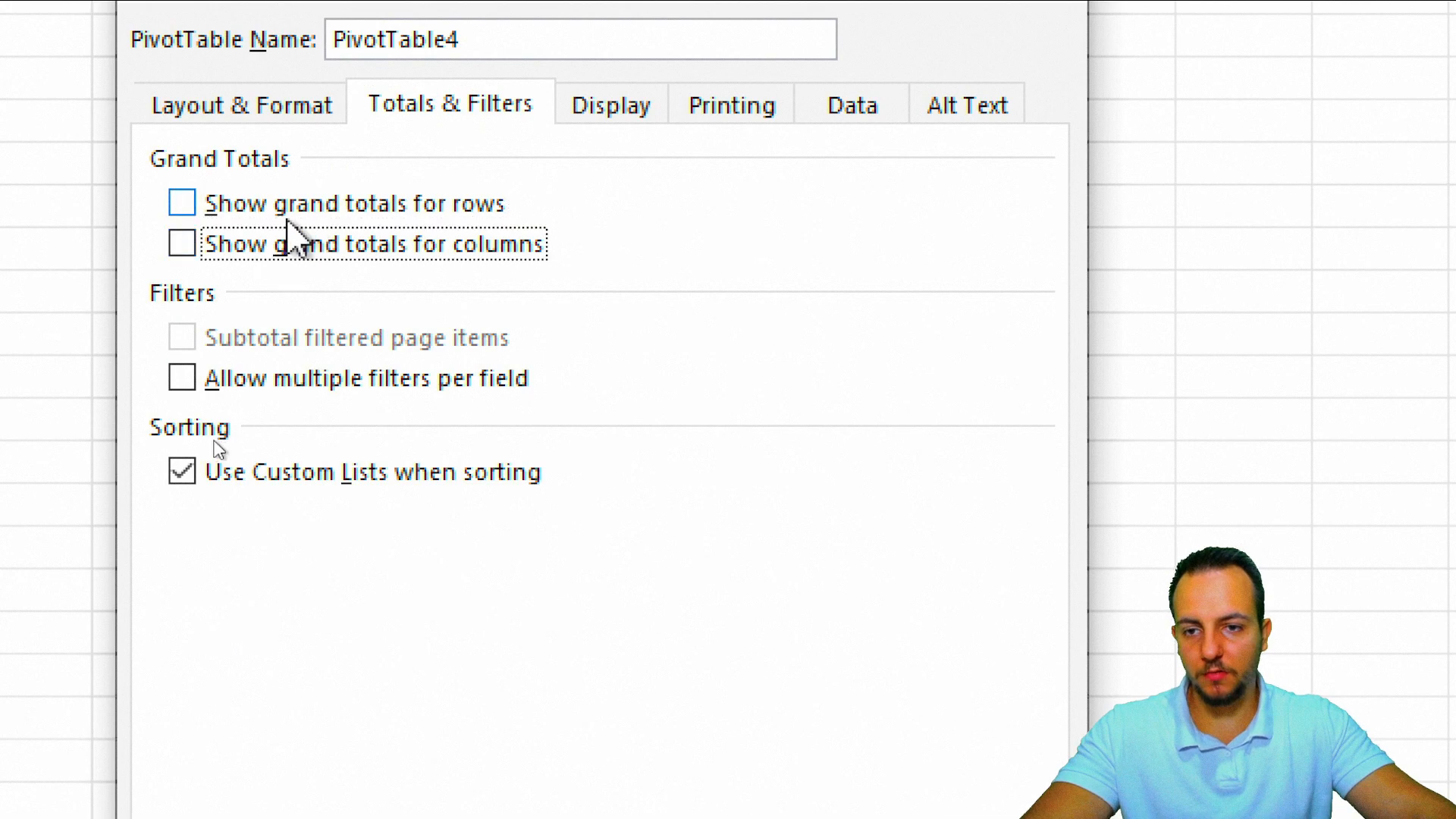
click(785, 762)
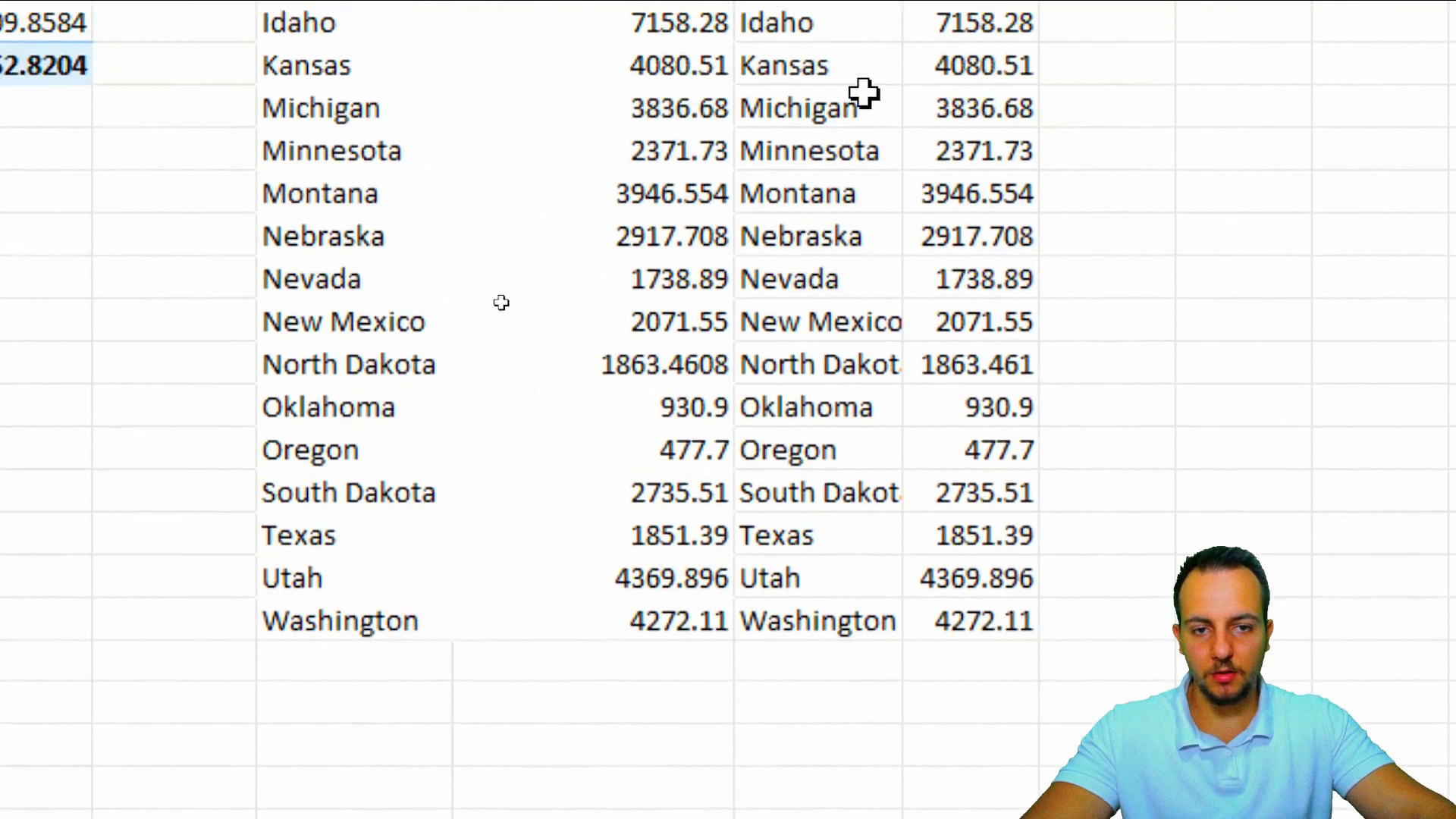
Insert a Treemap chart from the linked state names and totals in L3:M20.
drag(889, 106, 940, 717)
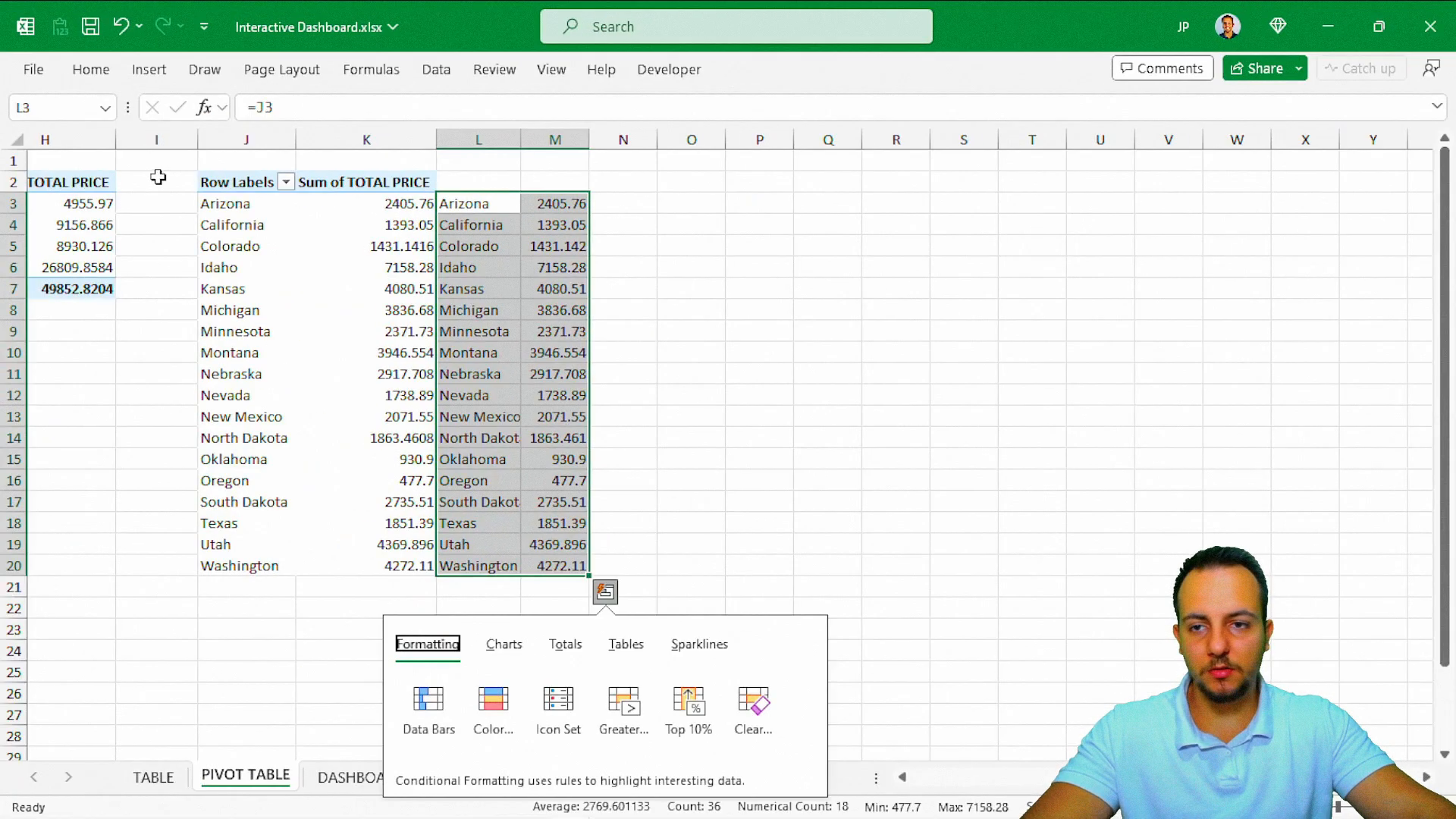
click(149, 69)
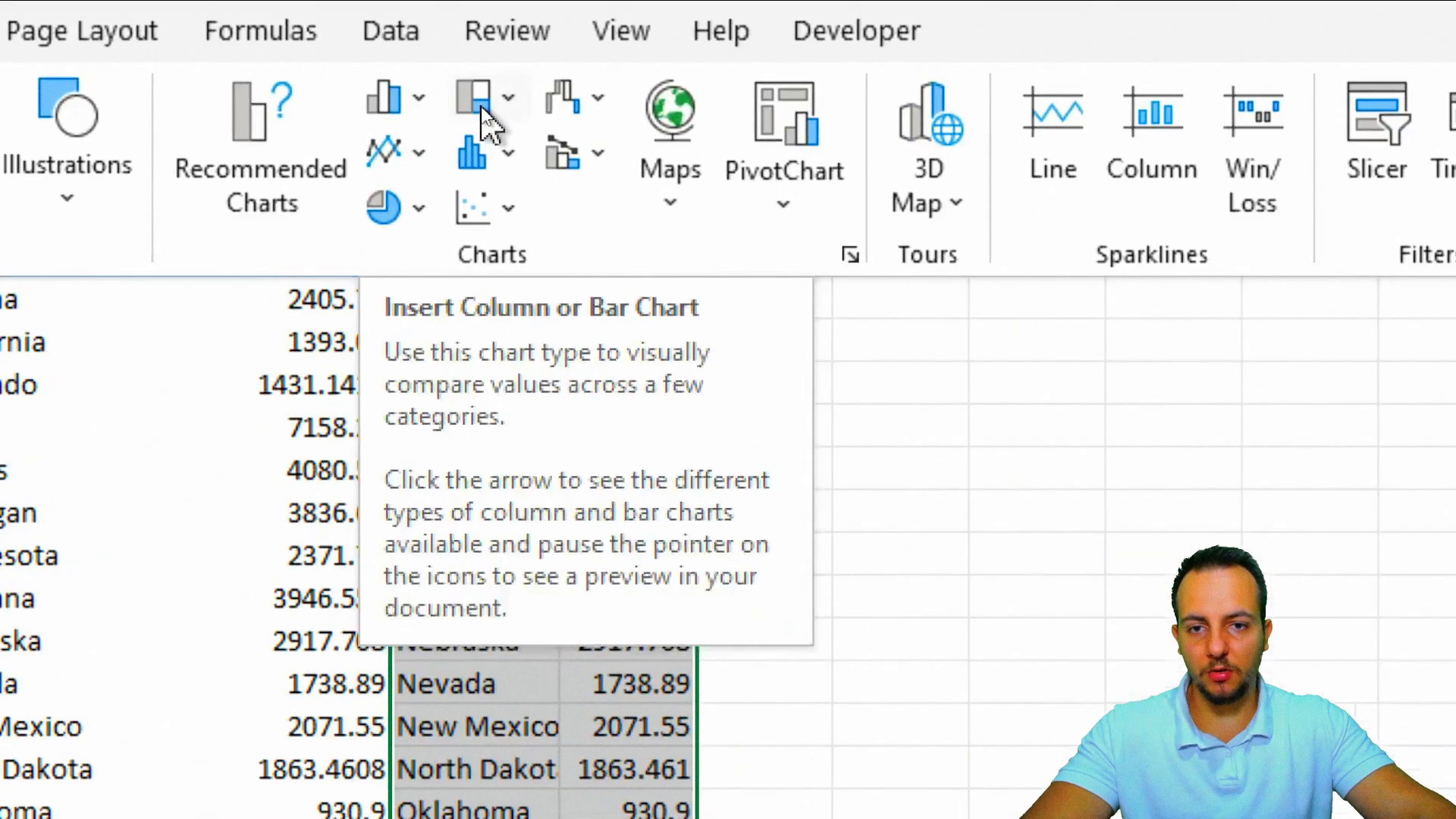
click(480, 106)
click(510, 235)
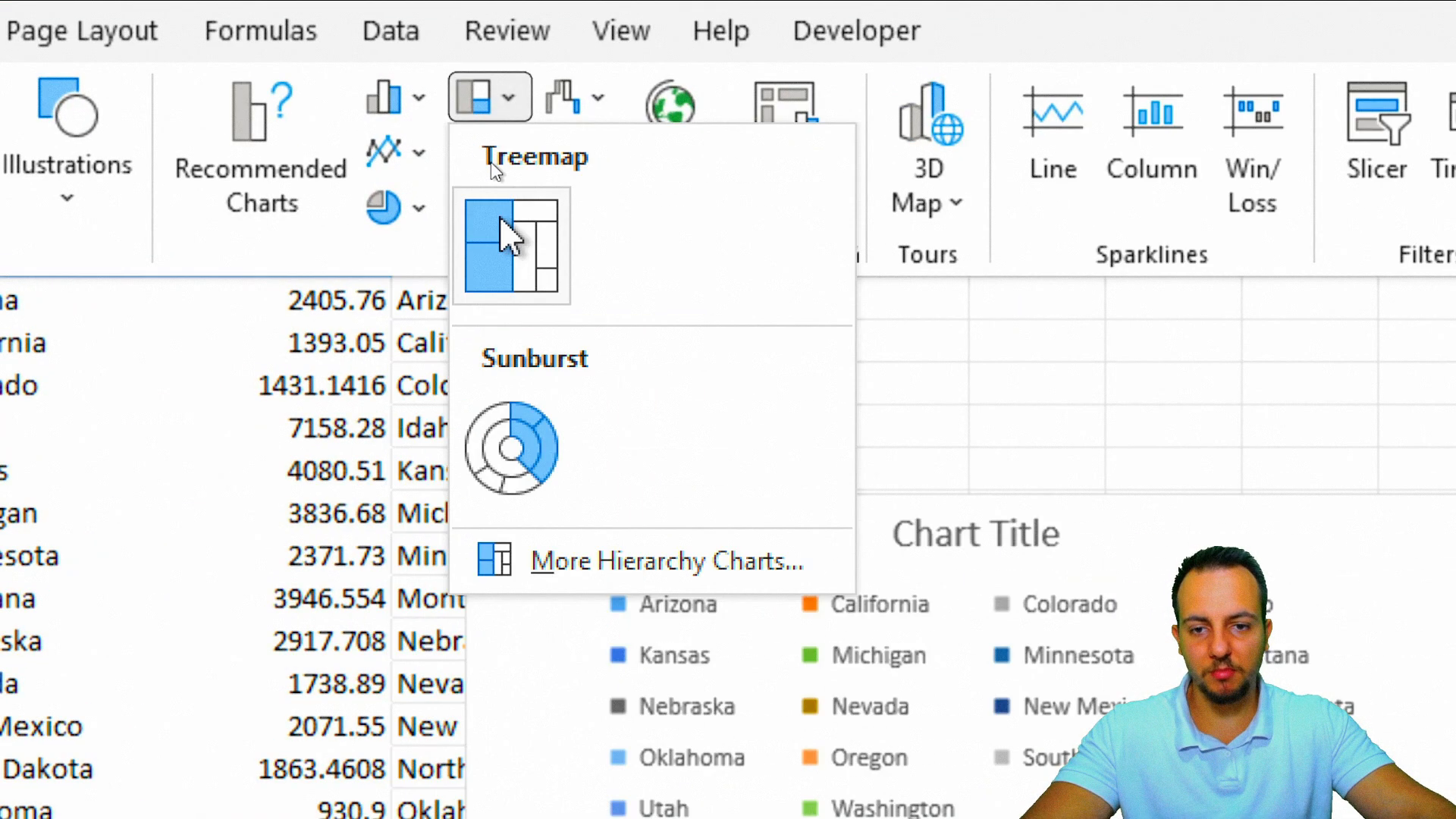
key(ctrl+q)
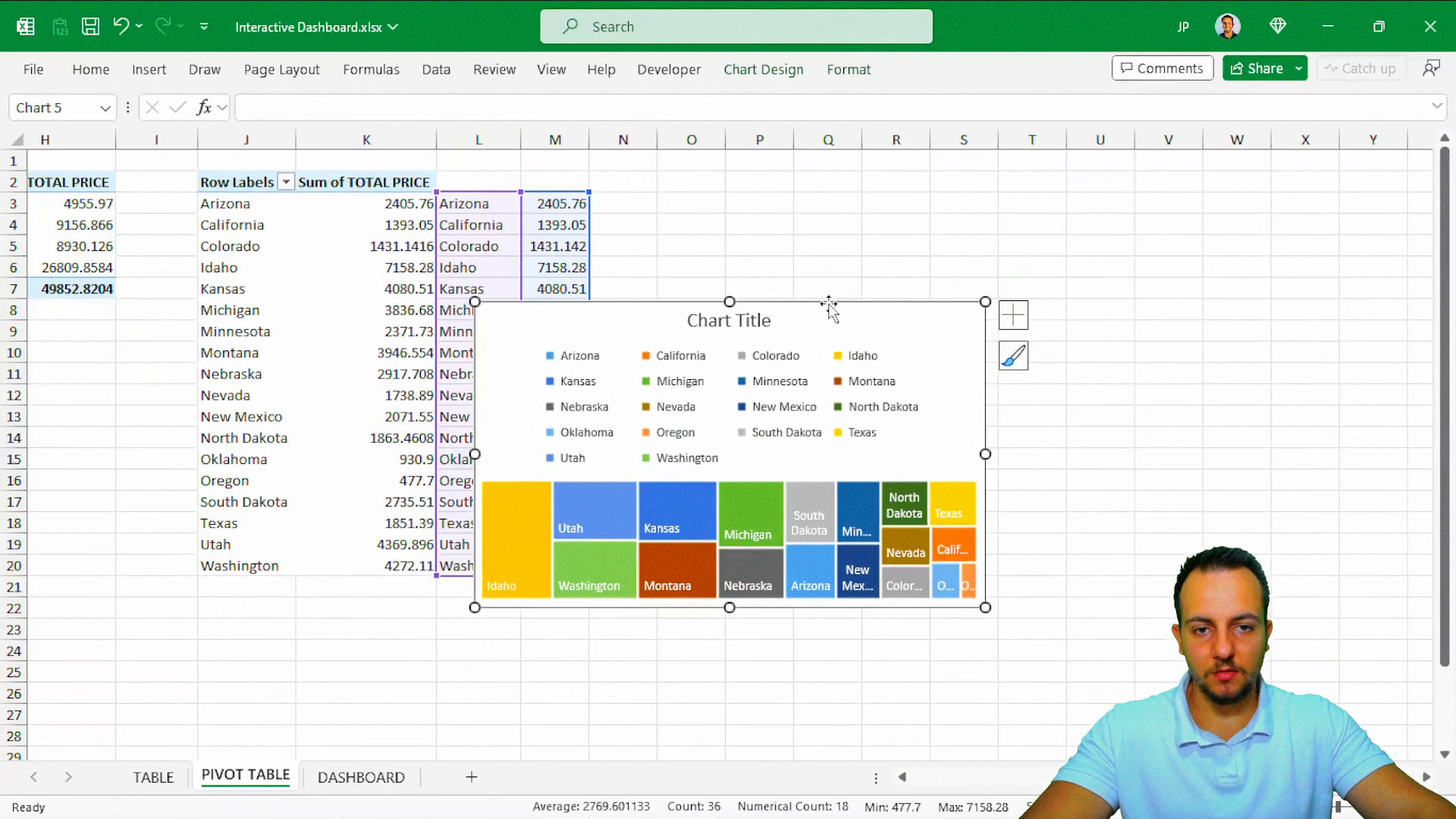
Cut the treemap chart from the PIVOT TABLE sheet and paste it onto the DASHBOARD sheet.
right_click(831, 306)
click(913, 209)
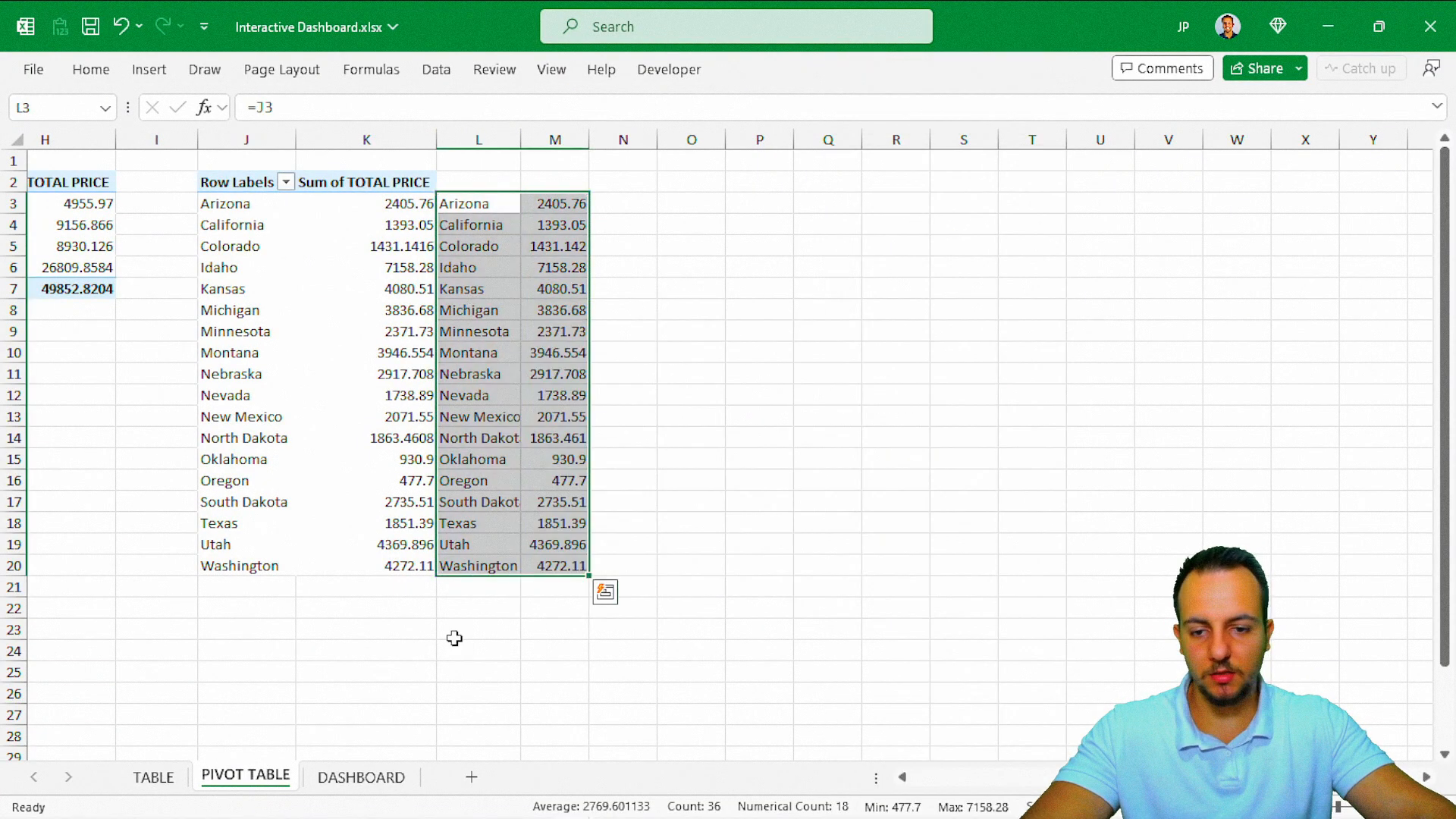
click(379, 782)
key(ctrl+v)
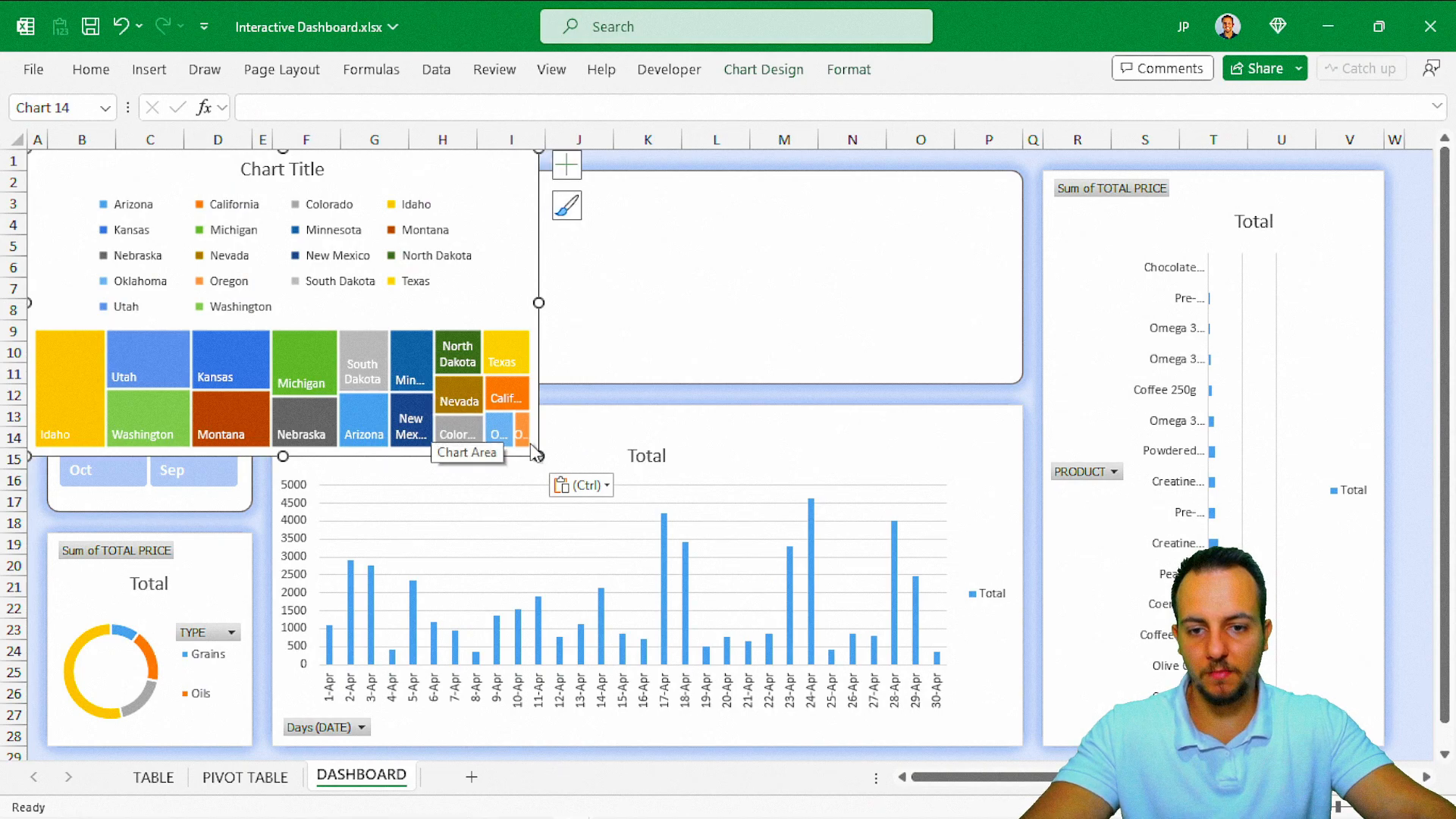
Resize the treemap to fill the empty panel above the daily column chart, about F2 to P11, and save the workbook.
drag(533, 454, 1022, 383)
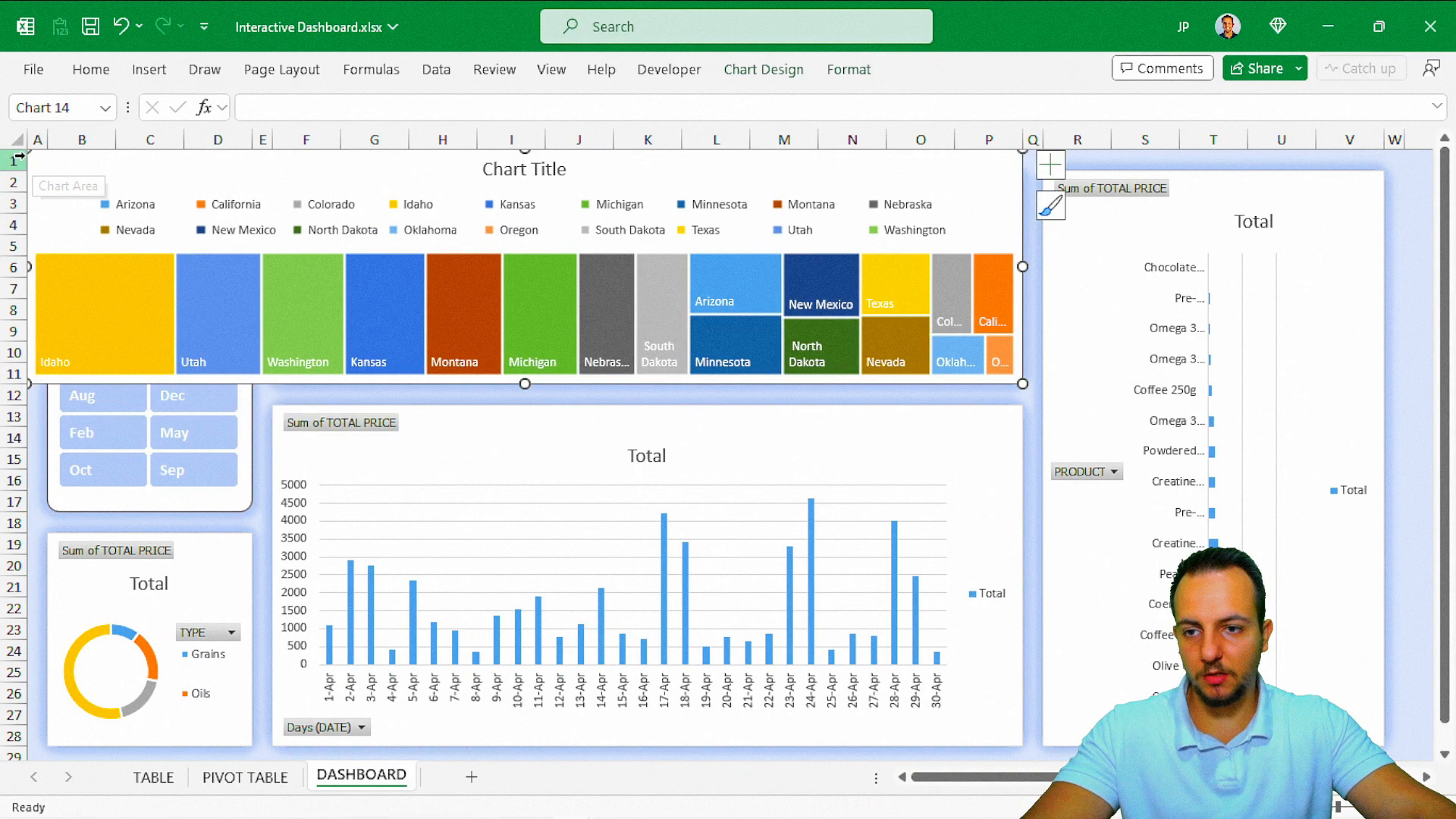
drag(19, 156, 287, 183)
drag(647, 185, 648, 173)
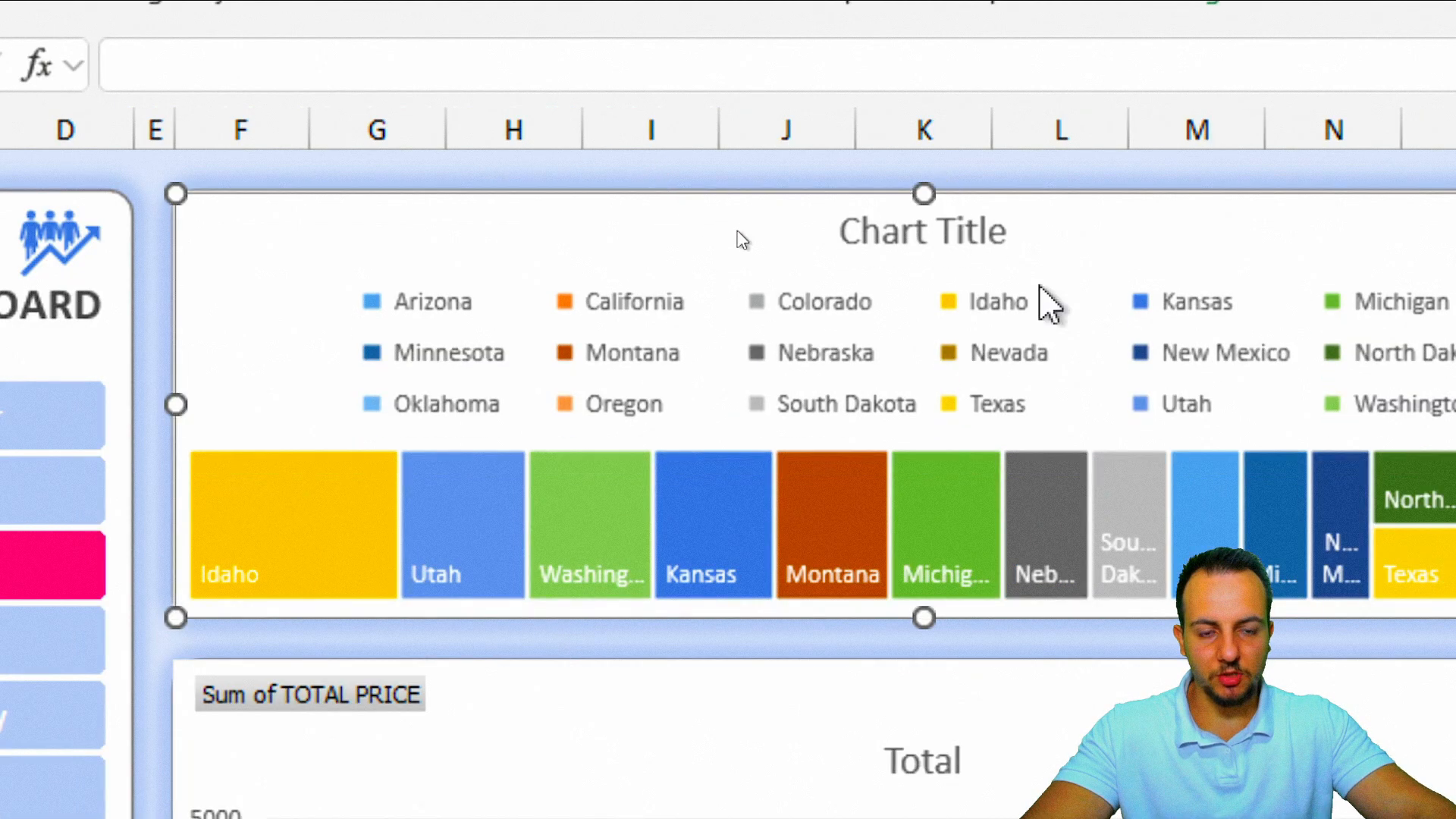
key(Escape)
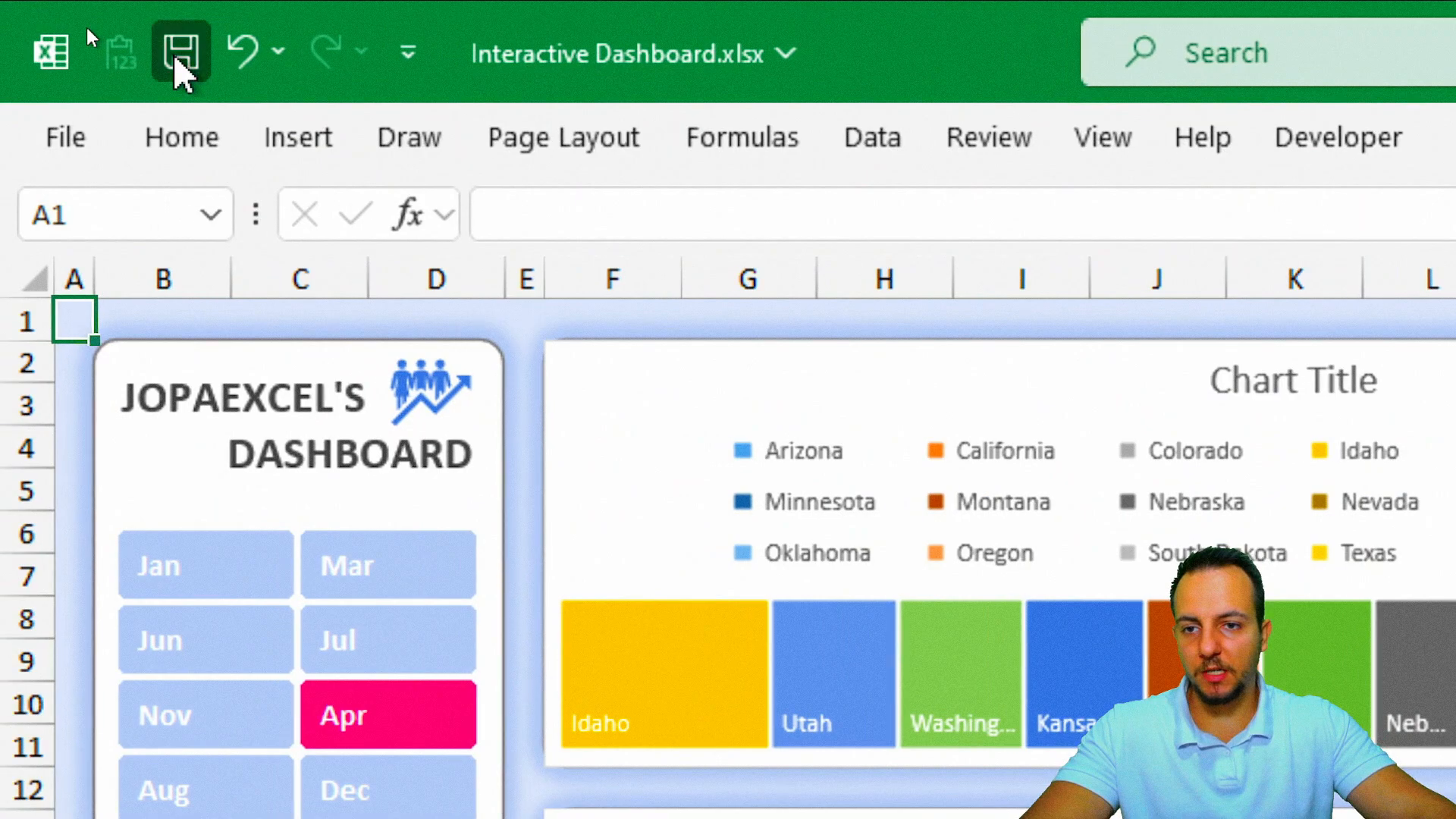
click(134, 45)
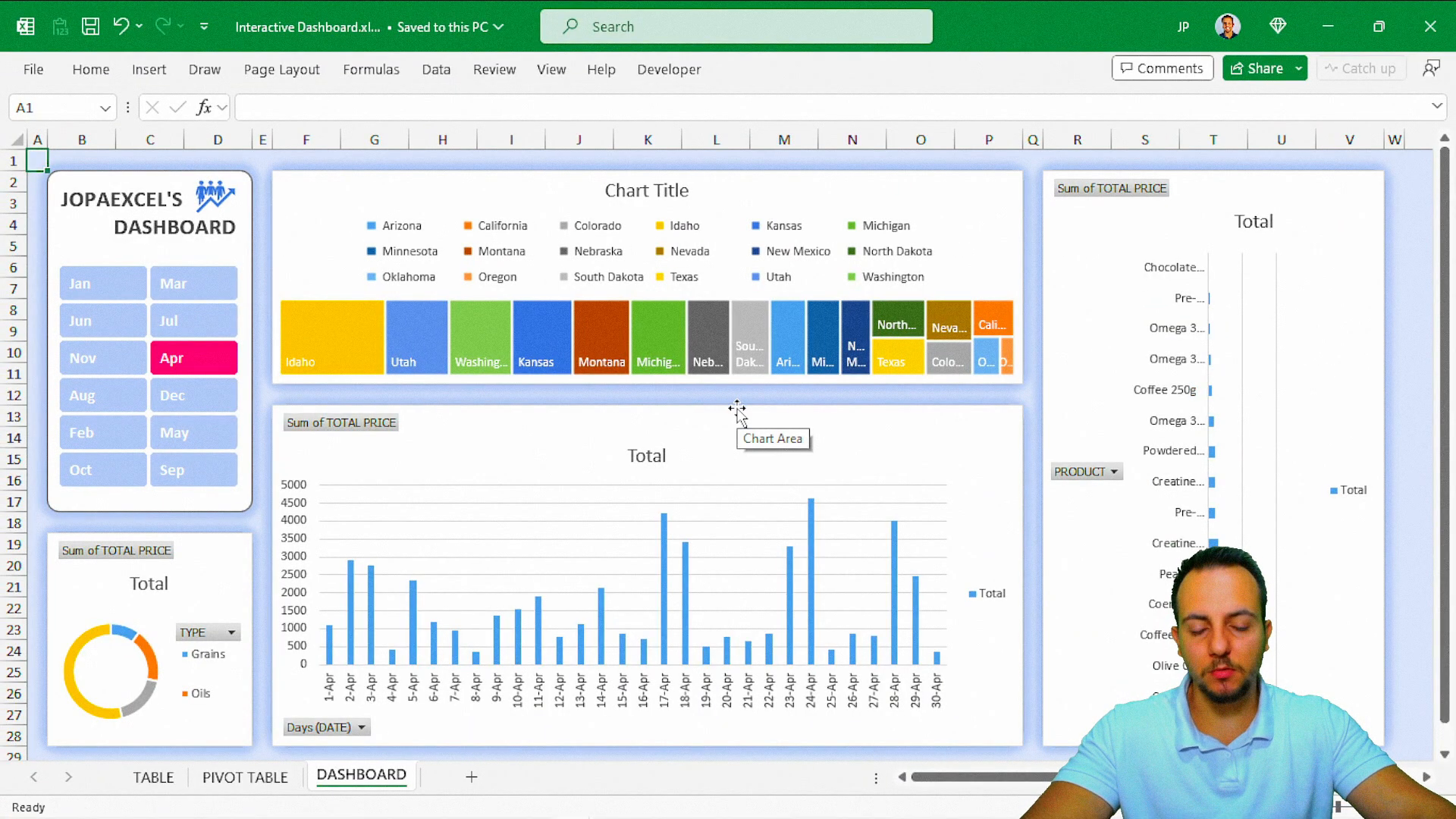
Format the daily sales column chart with No Outline and No Fill so its rounded panel shows through.
click(682, 412)
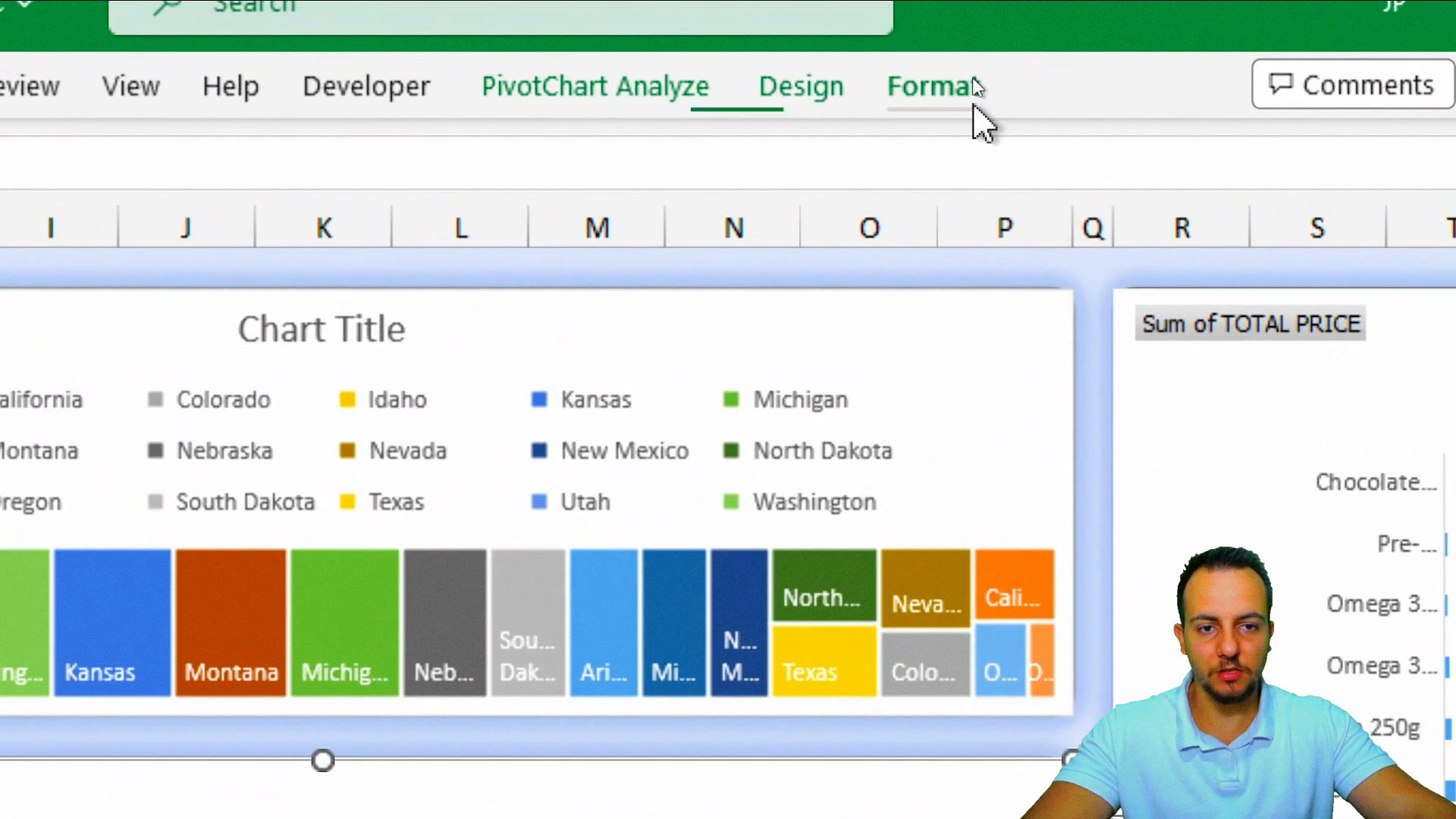
click(969, 72)
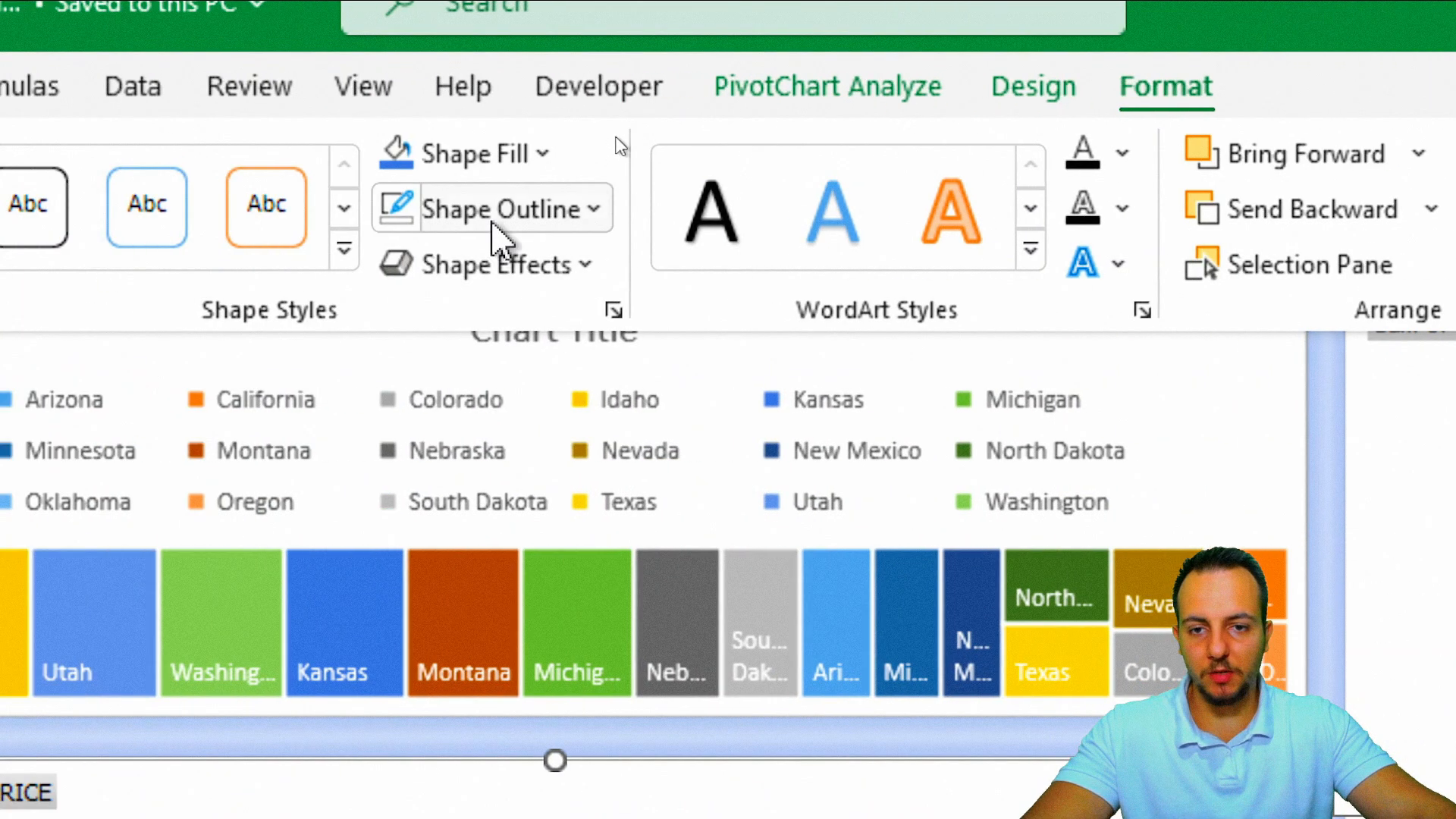
click(269, 210)
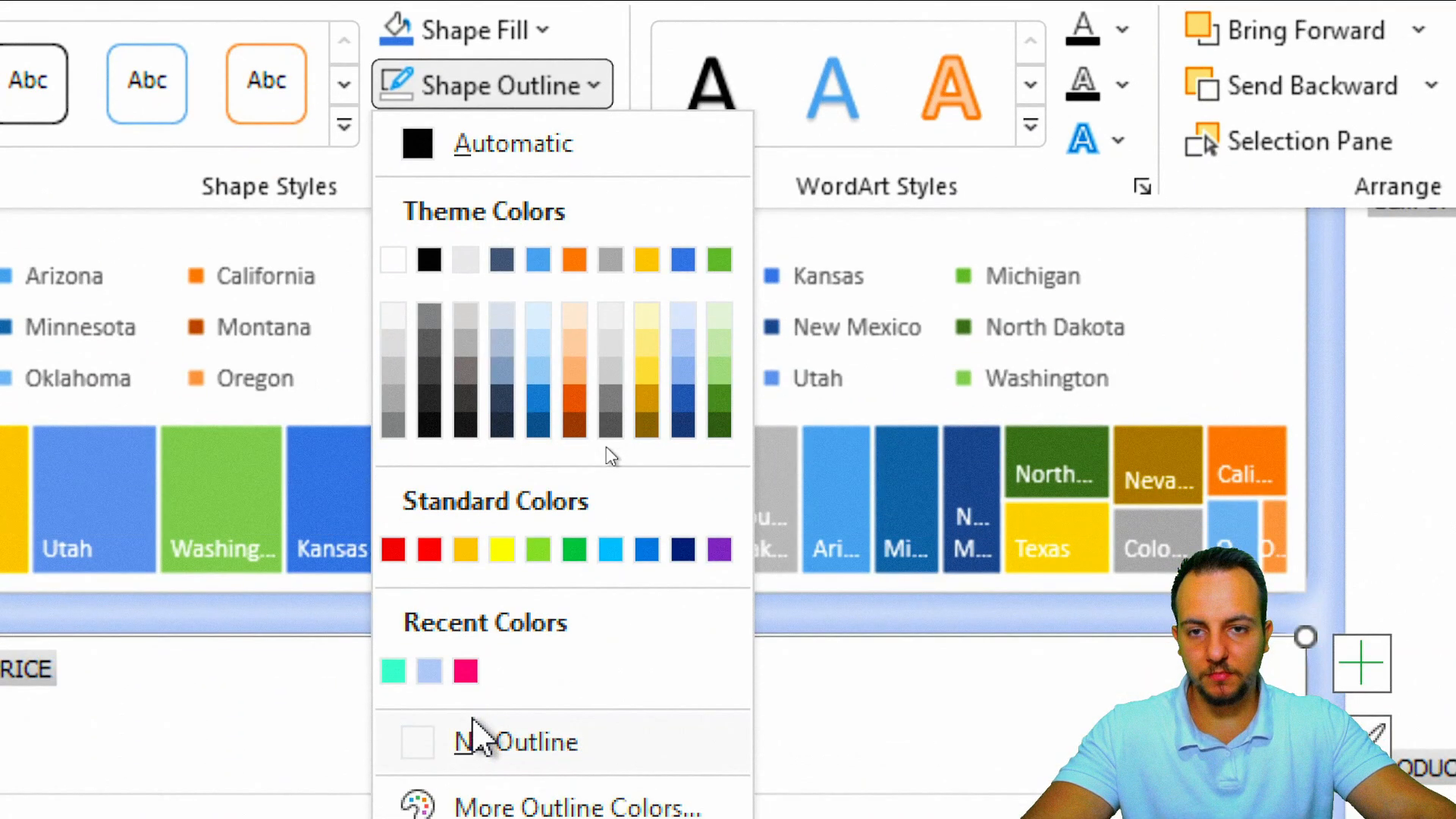
click(475, 728)
click(533, 32)
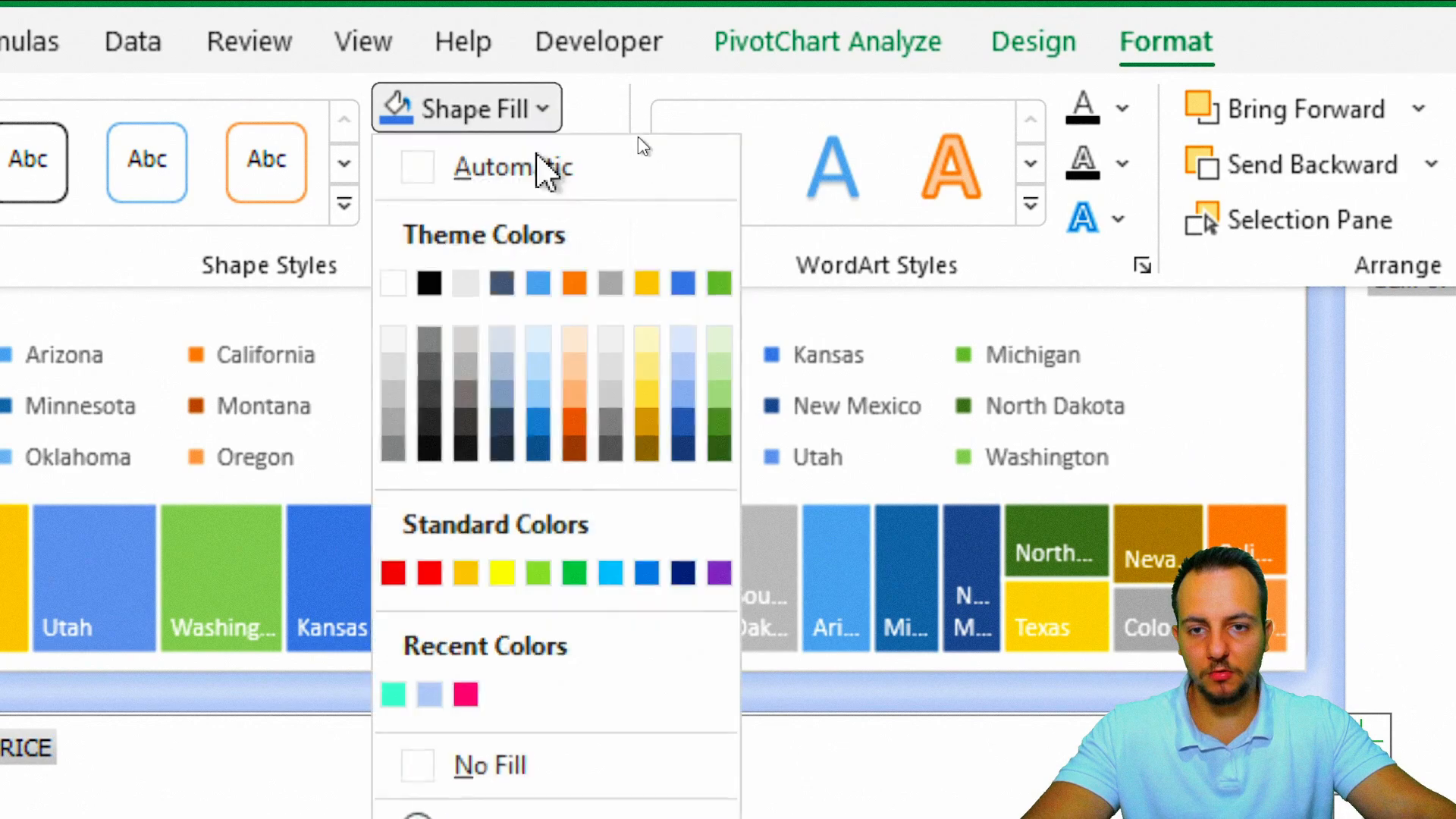
click(479, 694)
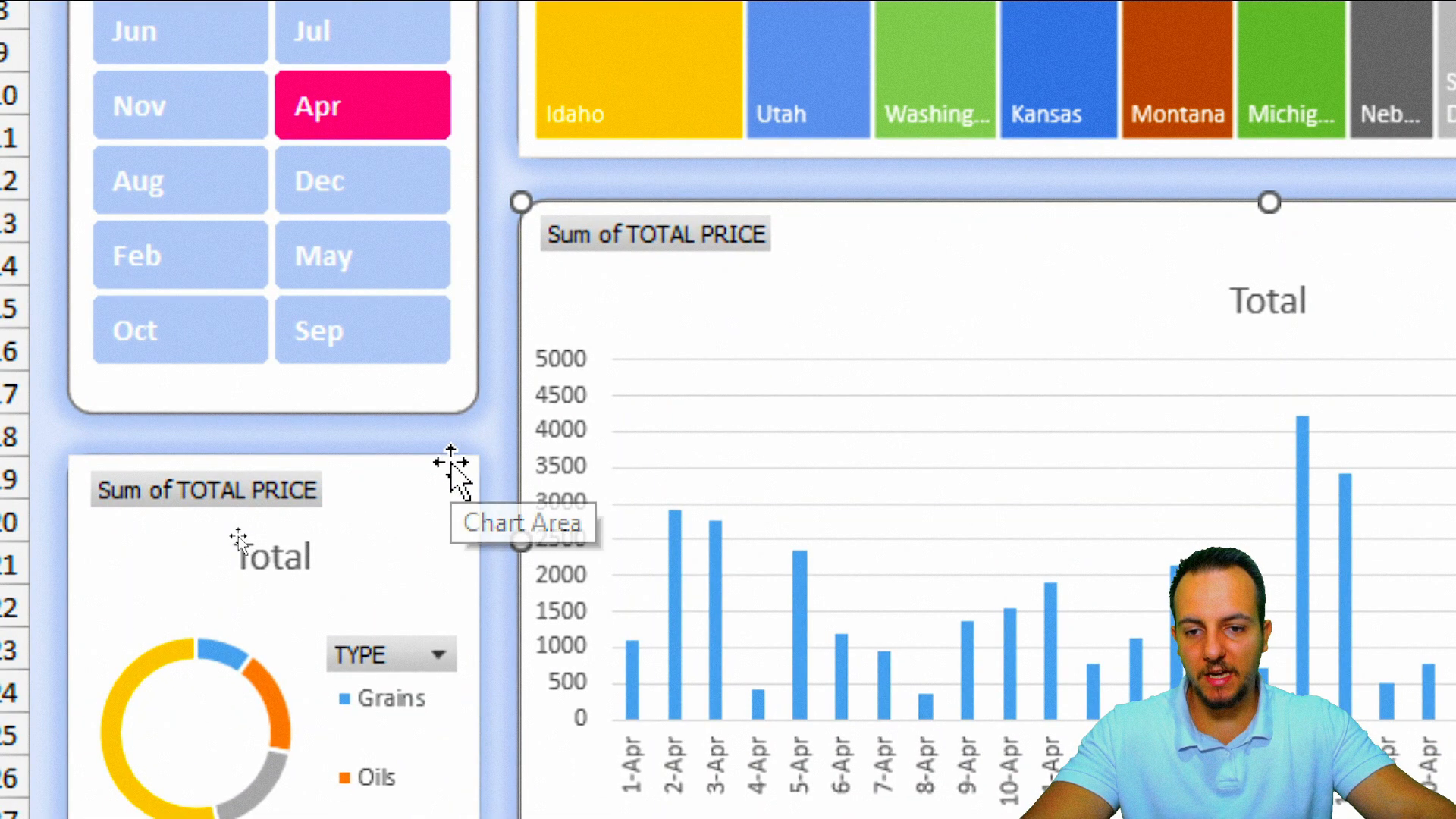
Remove the outline and fill from the TYPE doughnut chart below the months slicer.
click(448, 474)
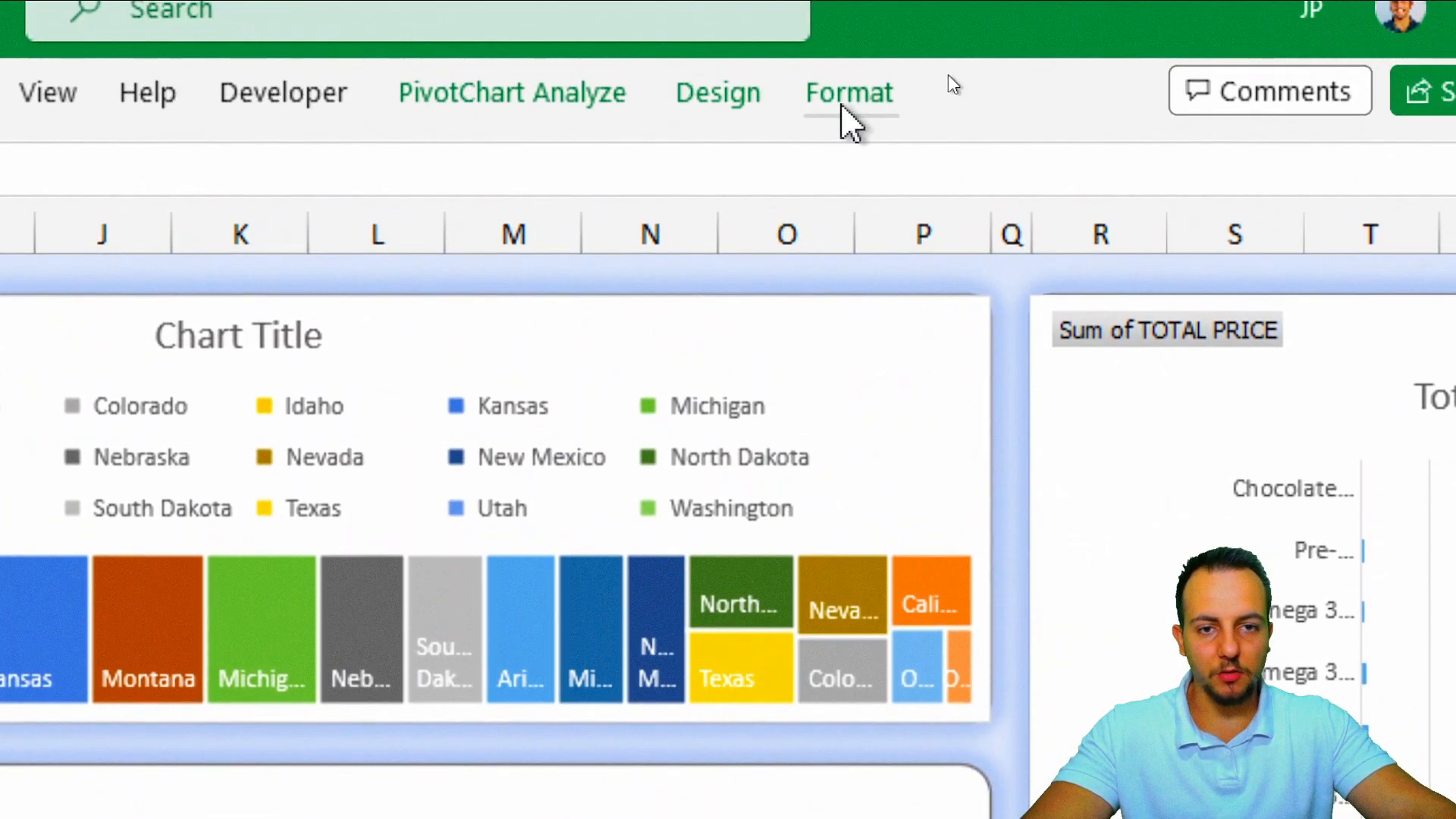
click(841, 106)
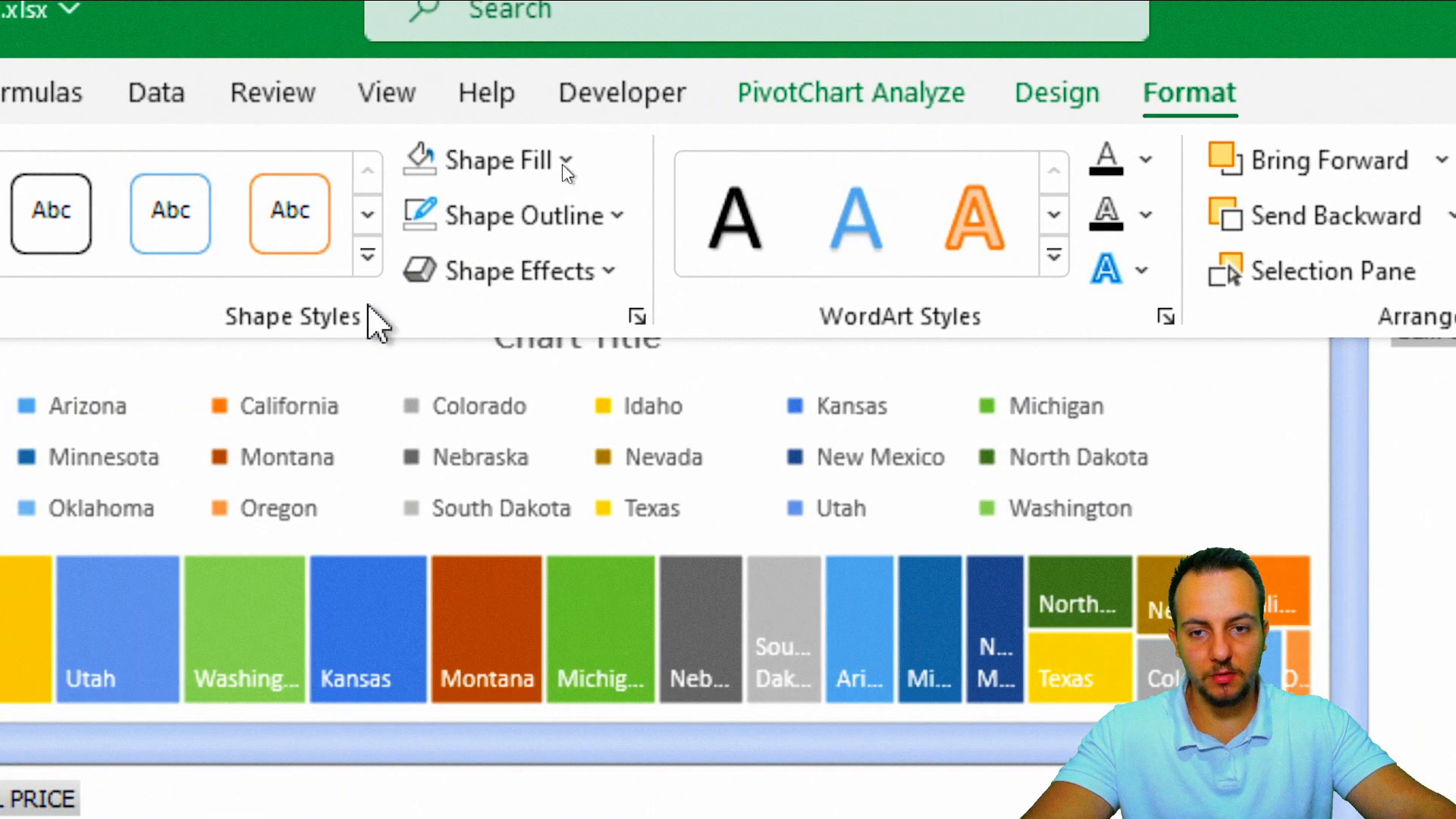
click(492, 217)
click(559, 695)
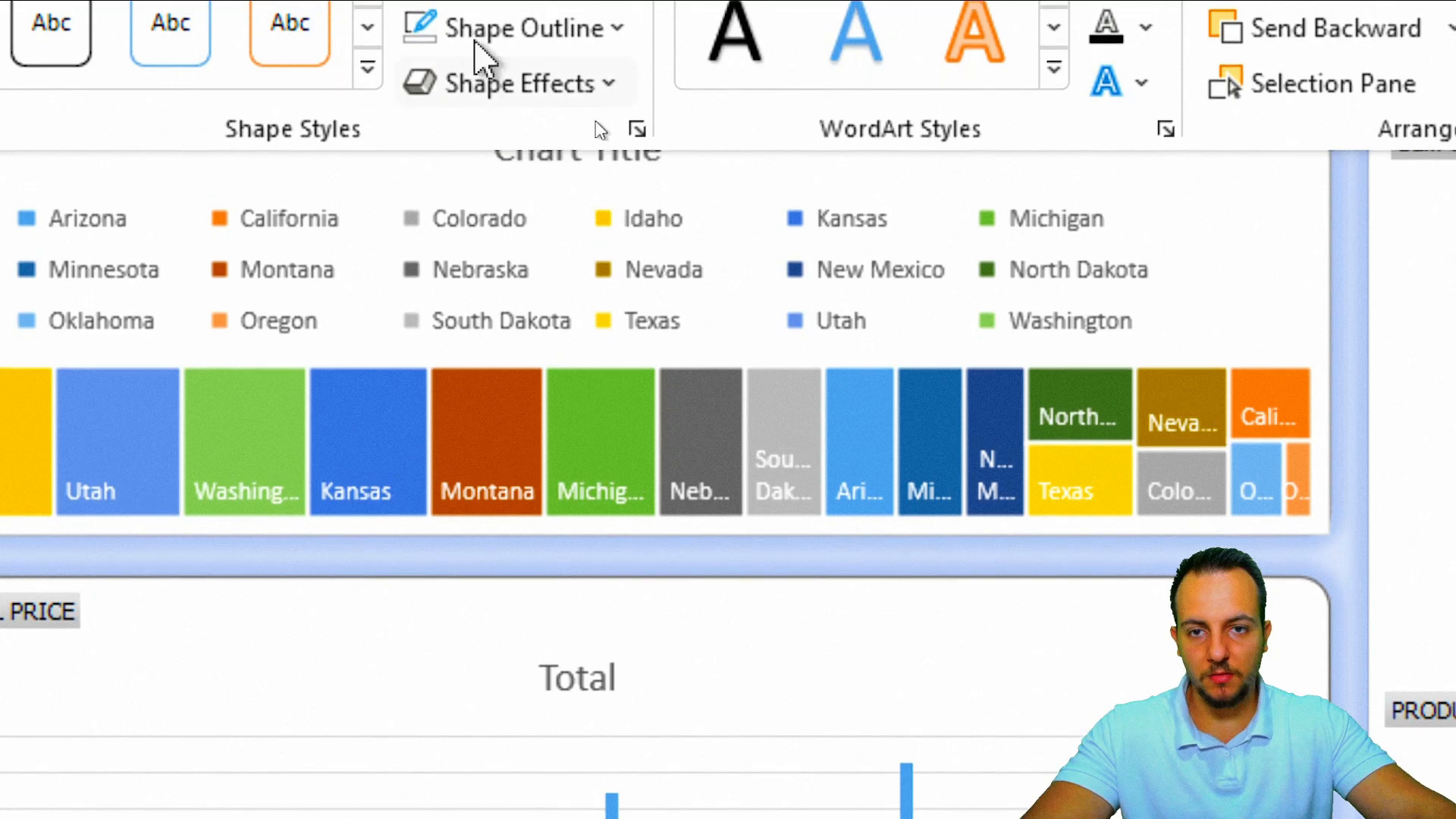
click(492, 106)
click(485, 754)
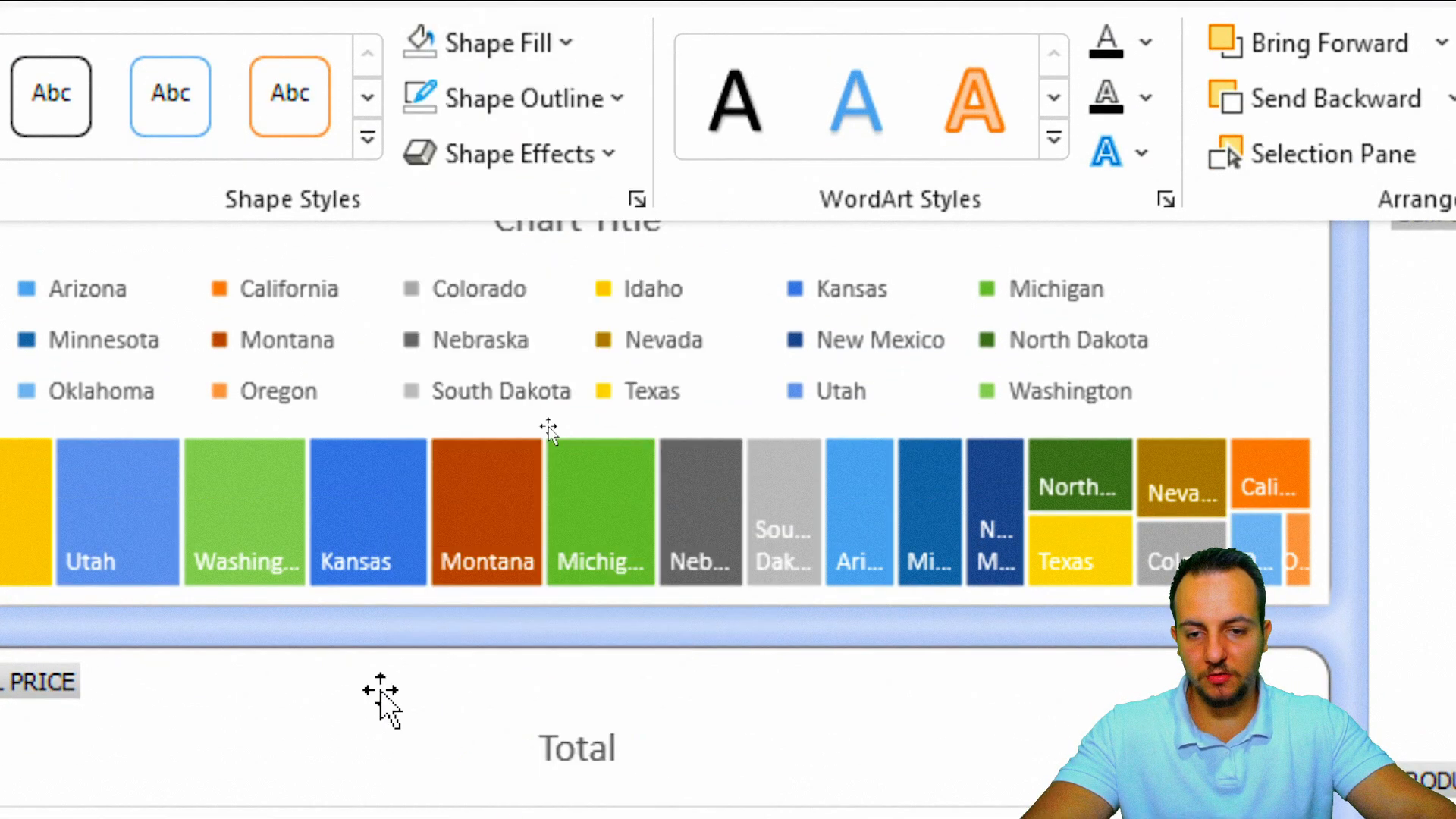
click(186, 364)
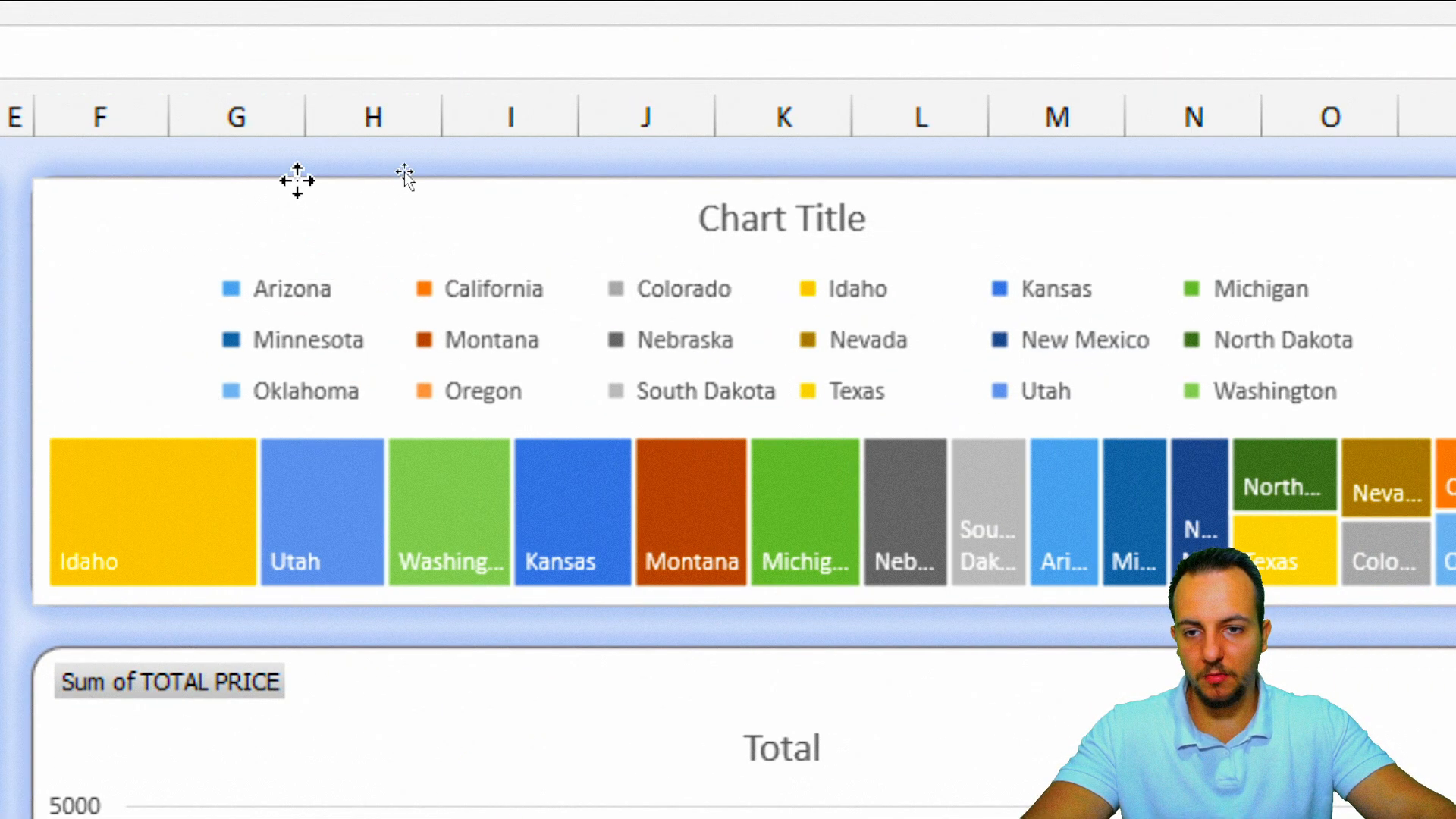
Set the state treemap chart's area to No Outline and No Fill.
click(292, 182)
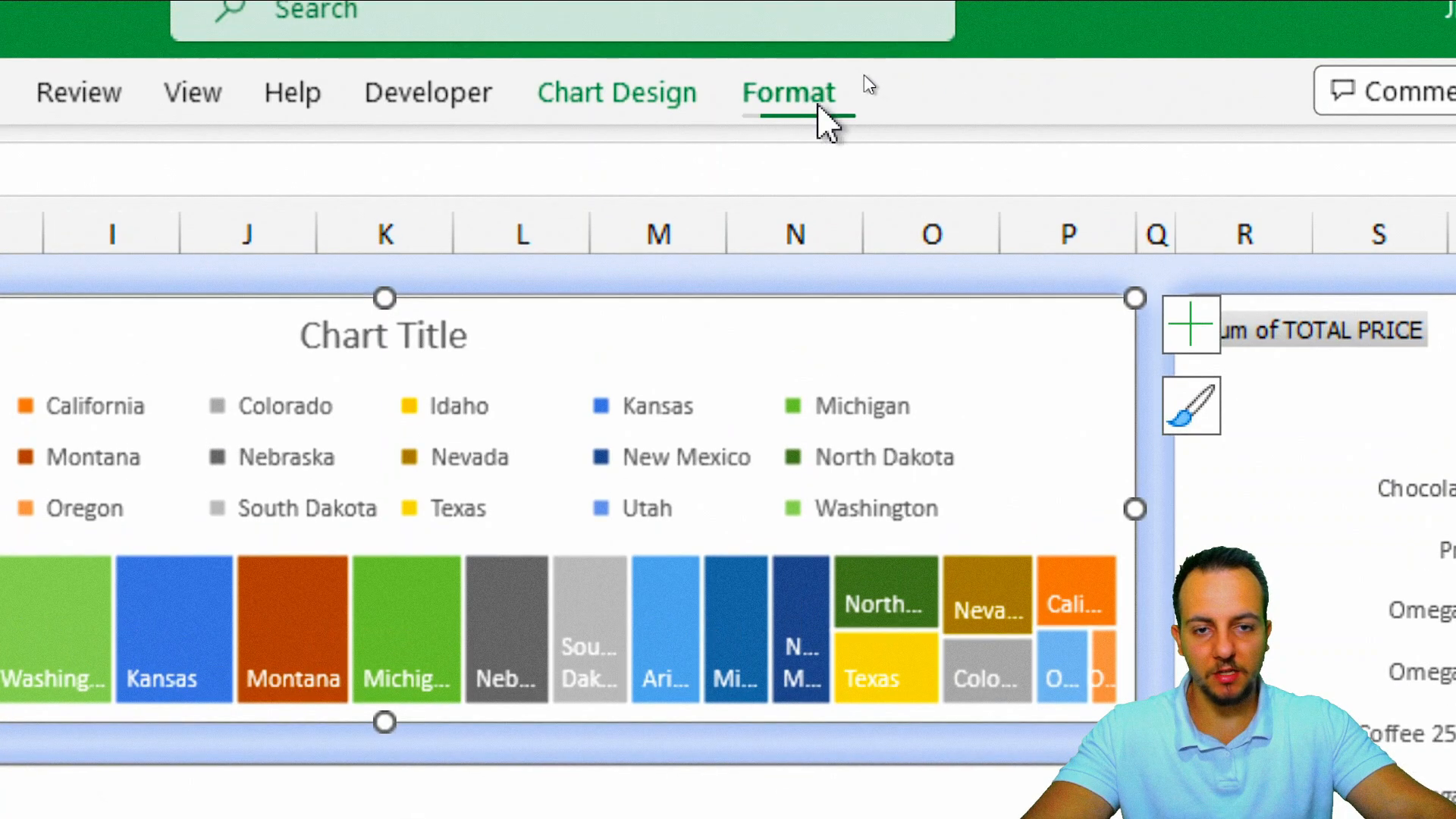
click(809, 114)
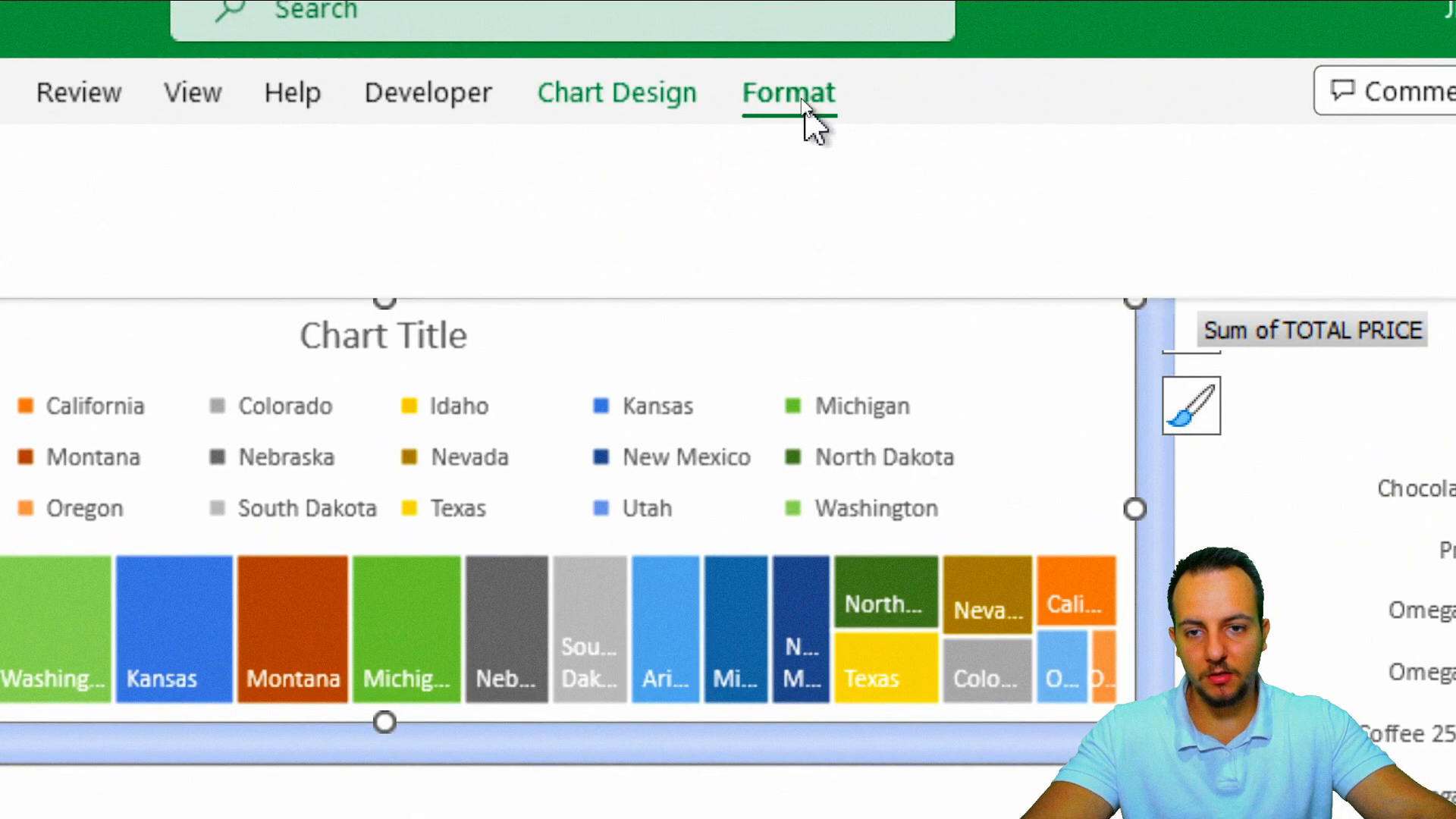
click(330, 220)
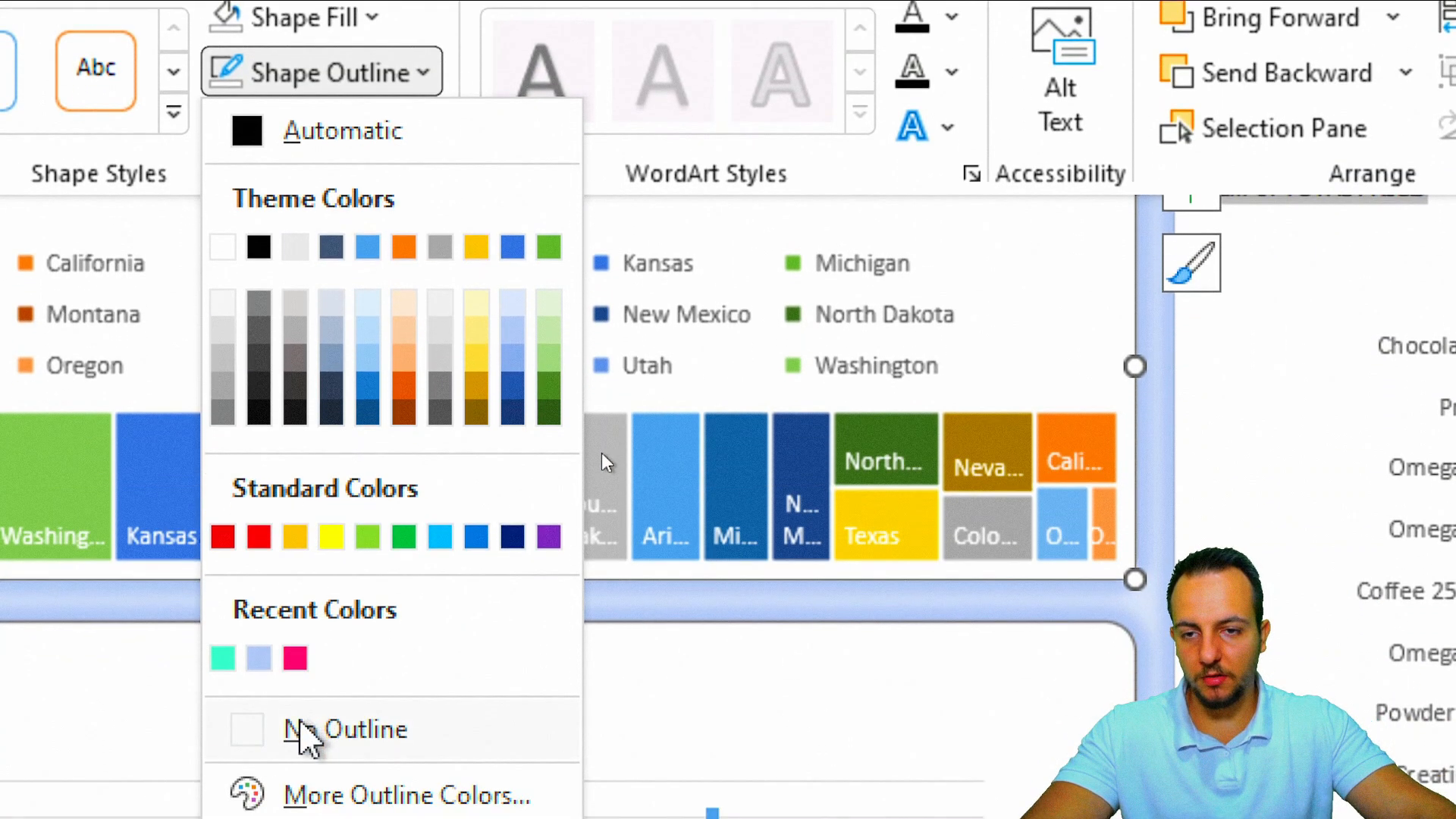
click(310, 754)
click(304, 45)
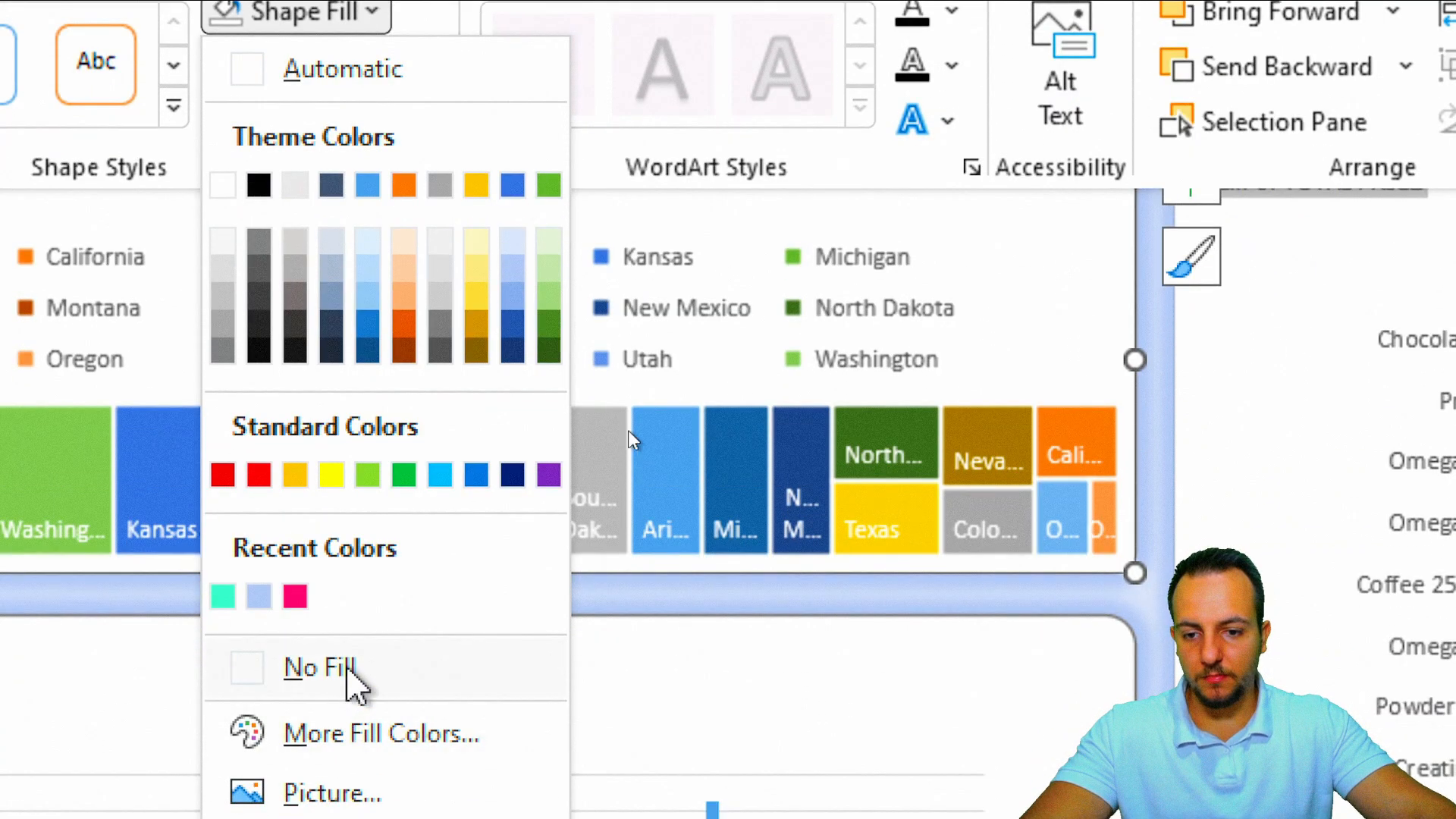
click(349, 669)
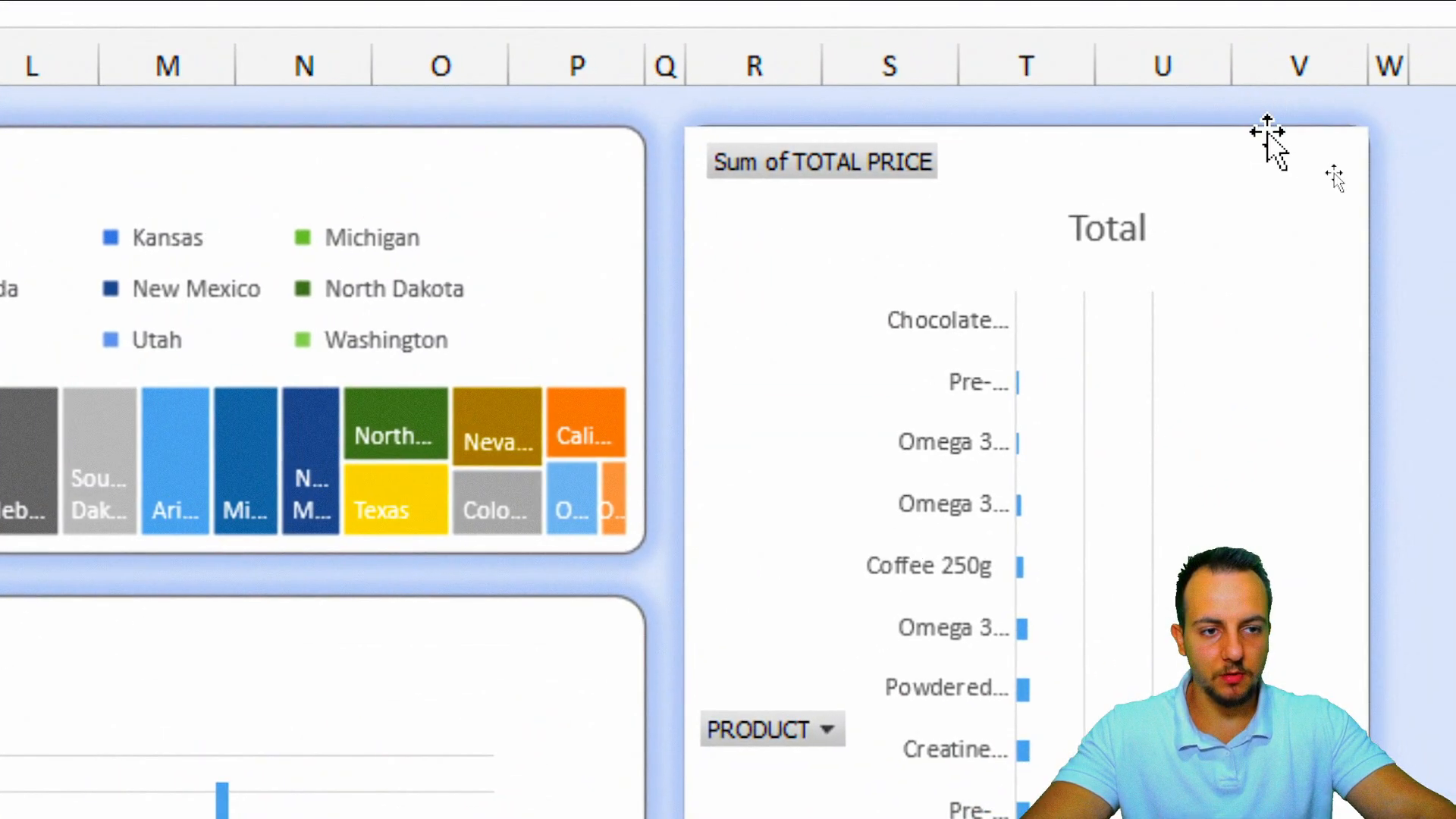
Apply No Outline and No Fill to the PRODUCT bar chart in columns R to V.
click(1267, 133)
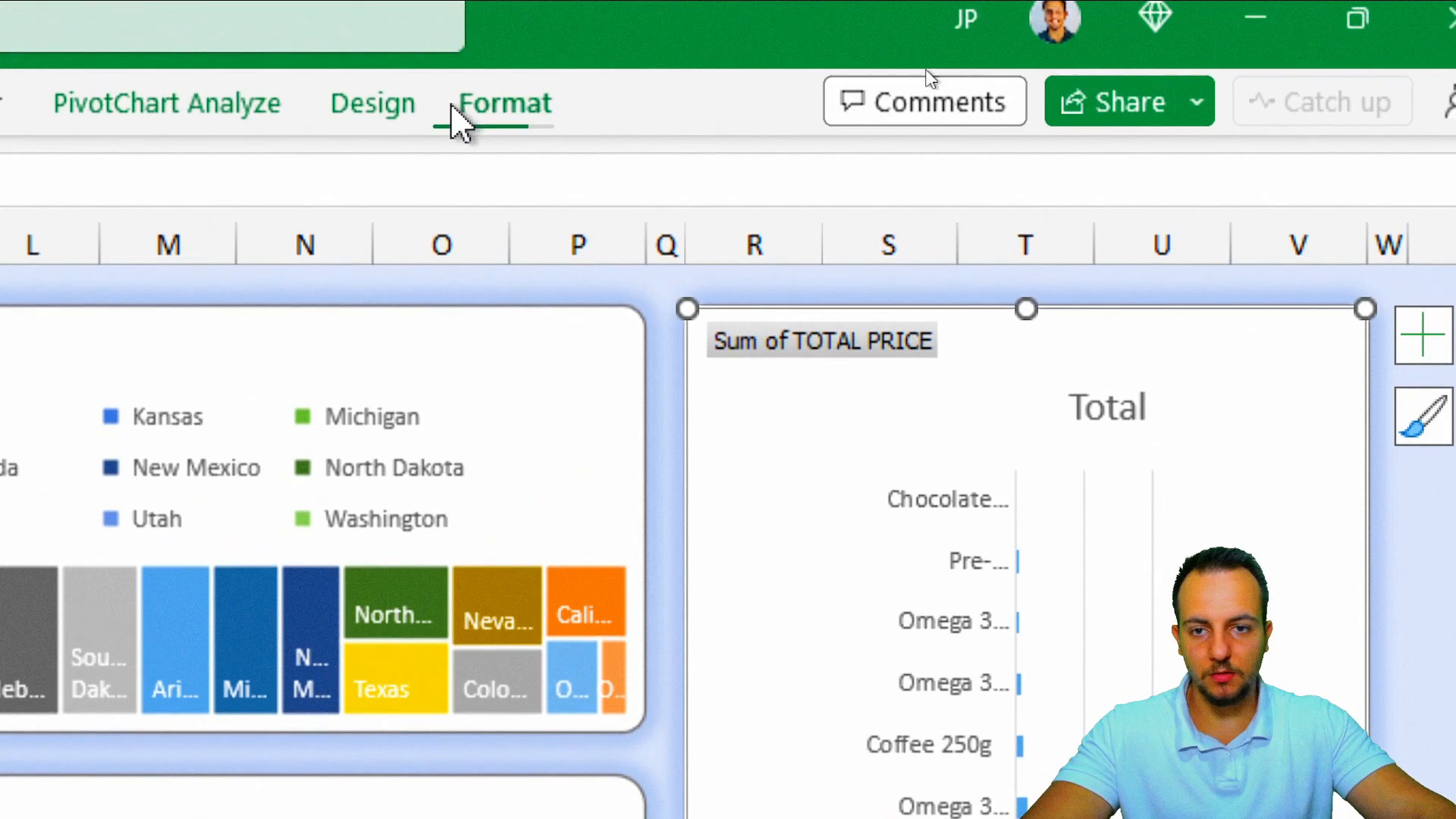
click(464, 114)
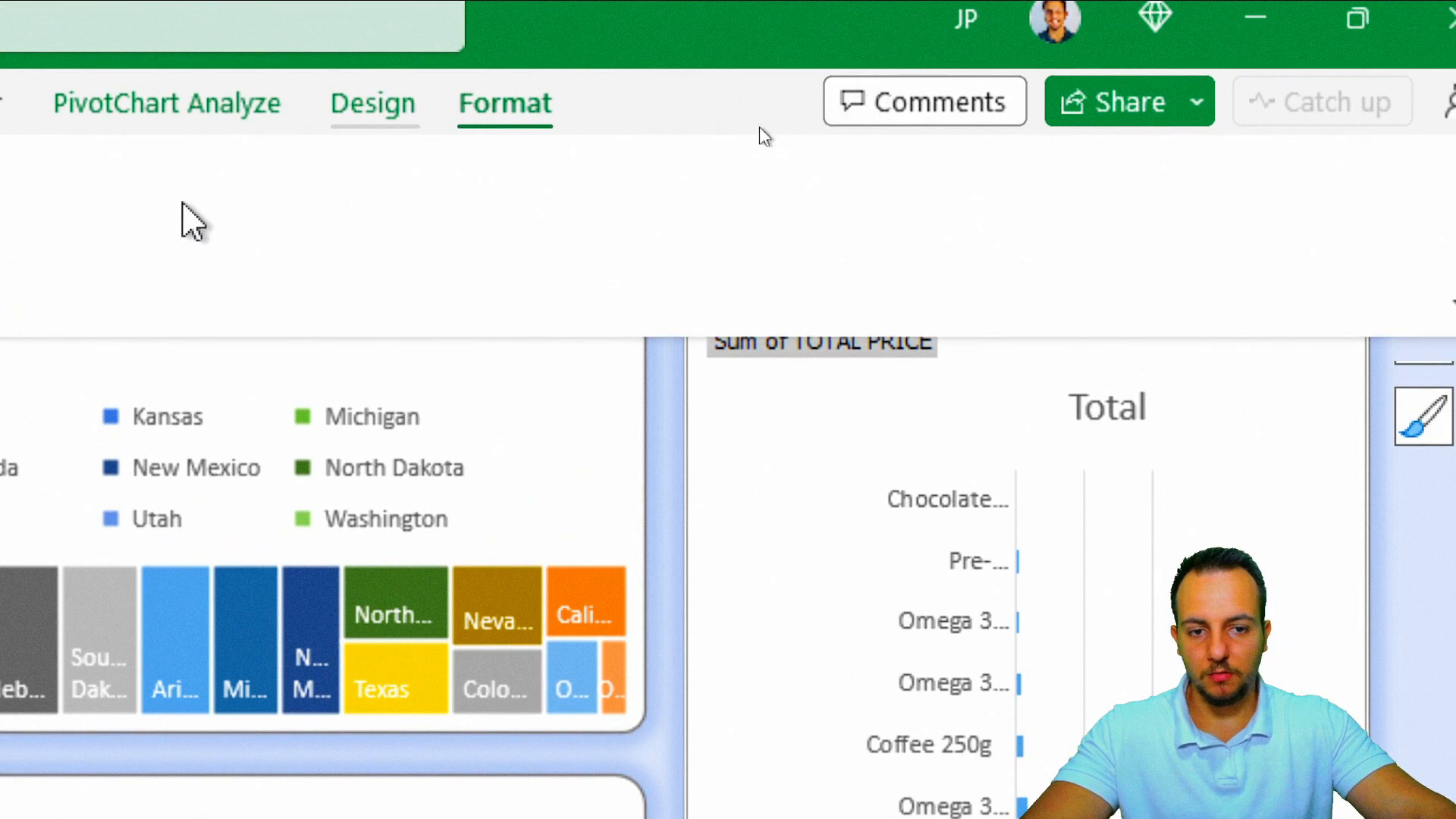
click(394, 237)
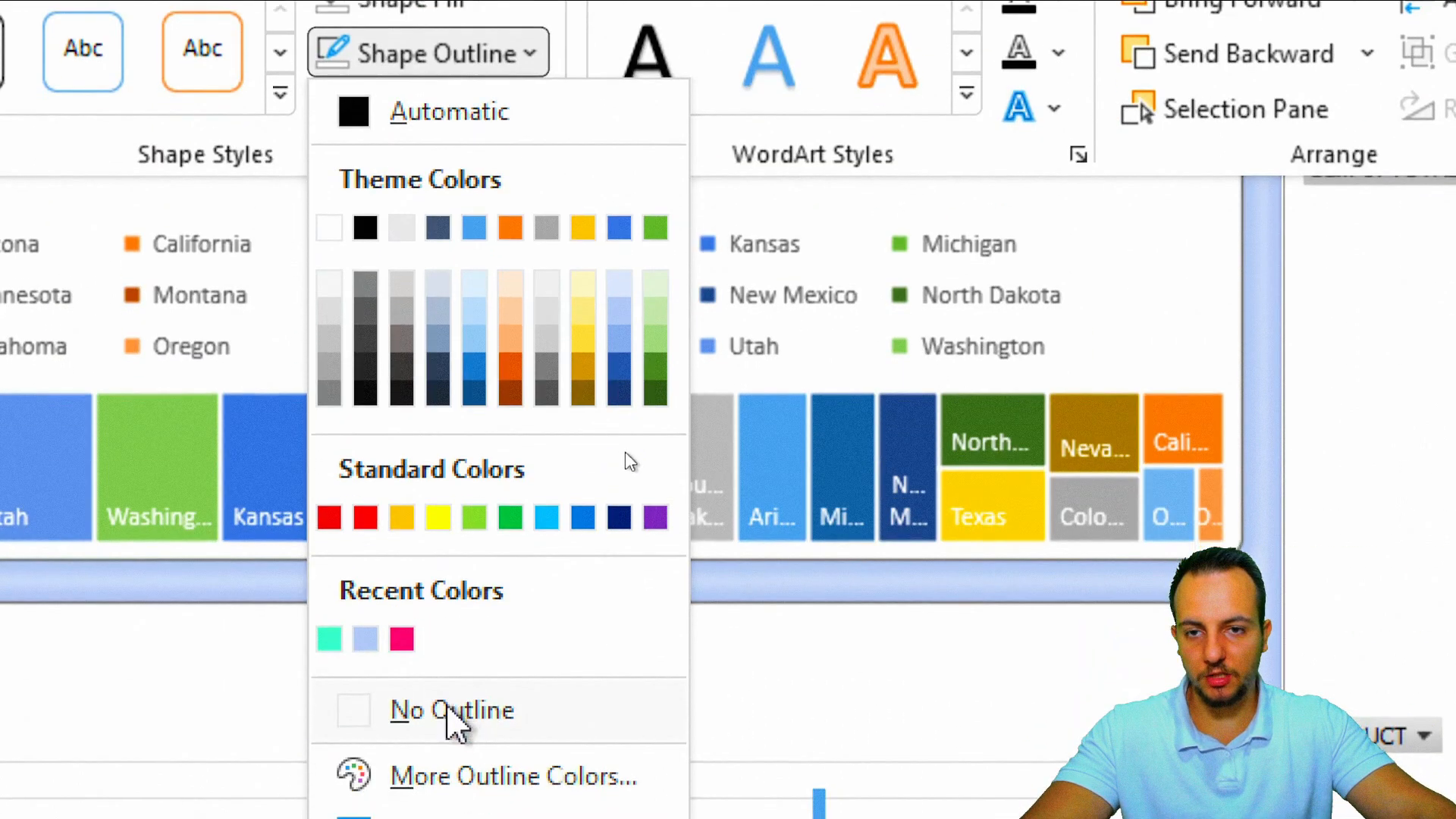
click(455, 713)
click(463, 6)
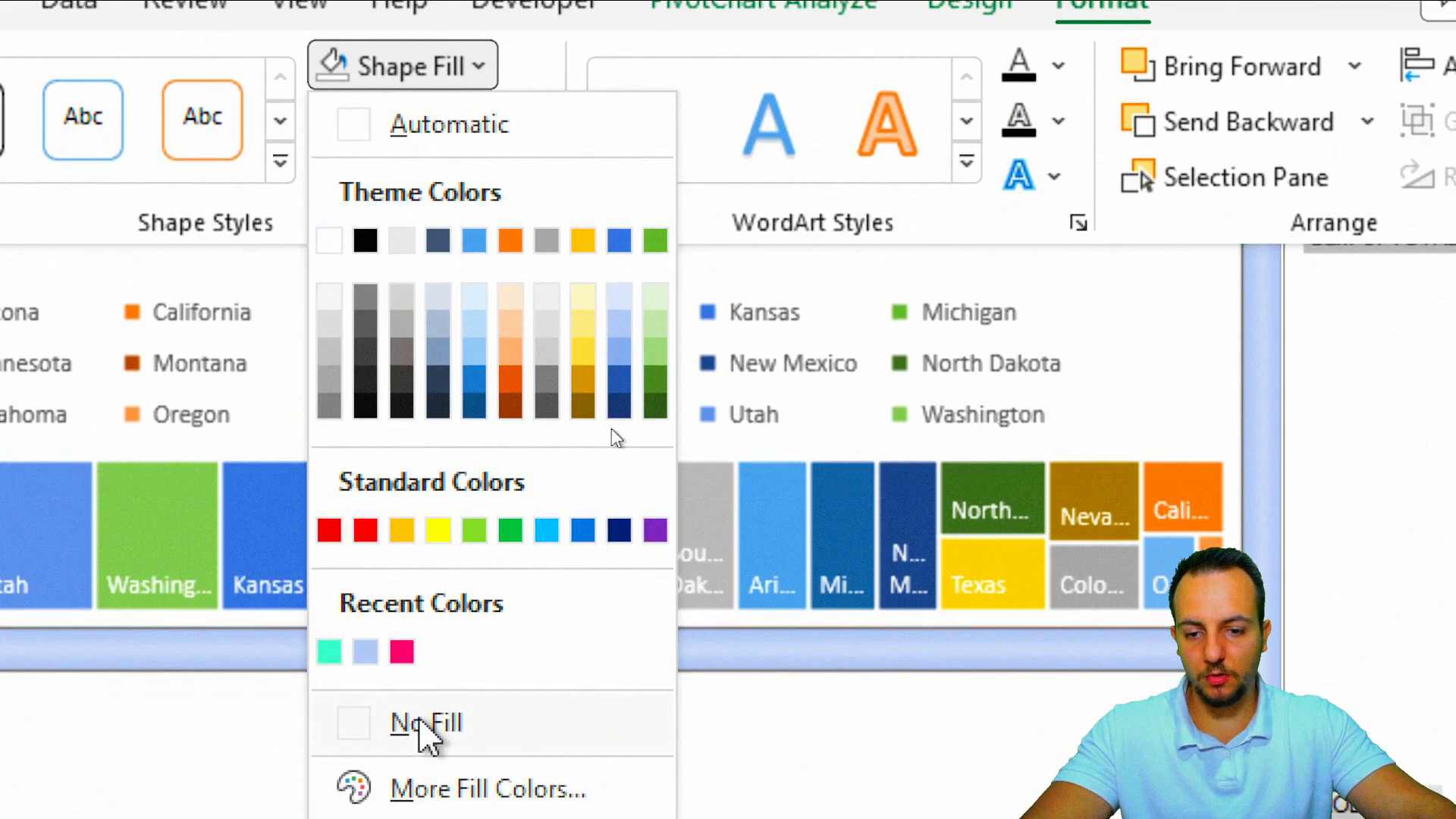
click(424, 724)
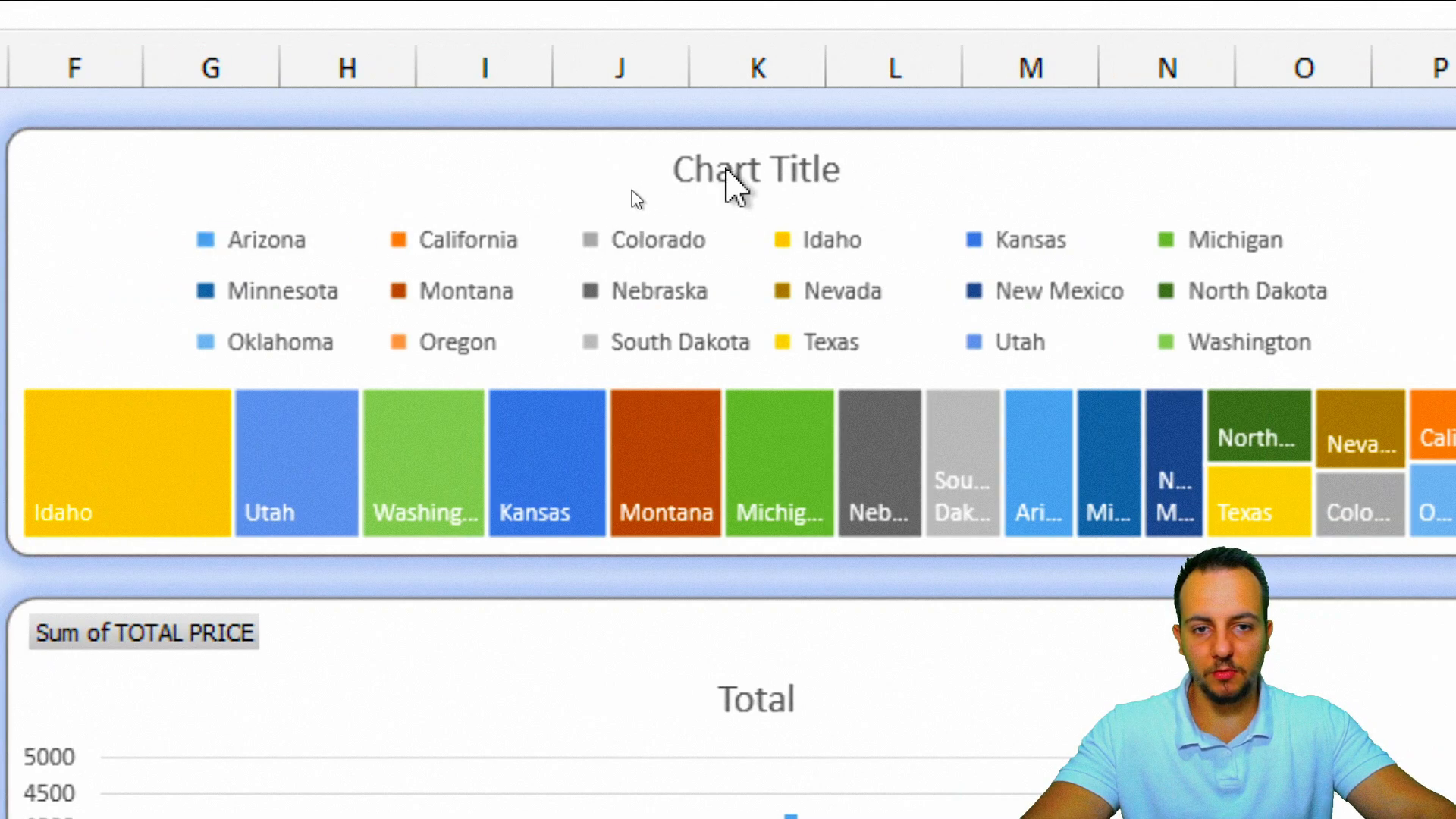
Remove the chart title and the legend from the state treemap chart.
click(797, 167)
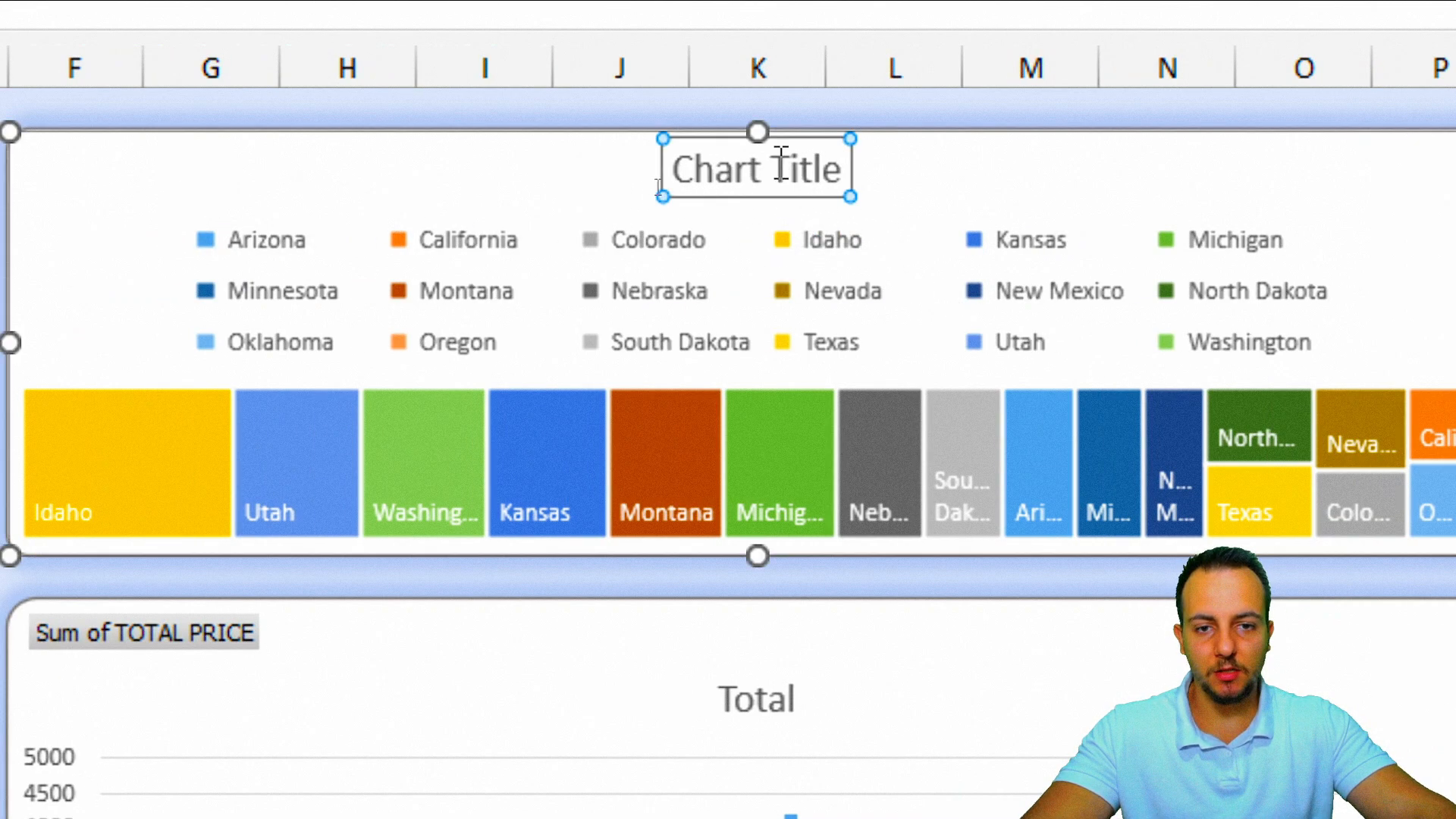
key(Delete)
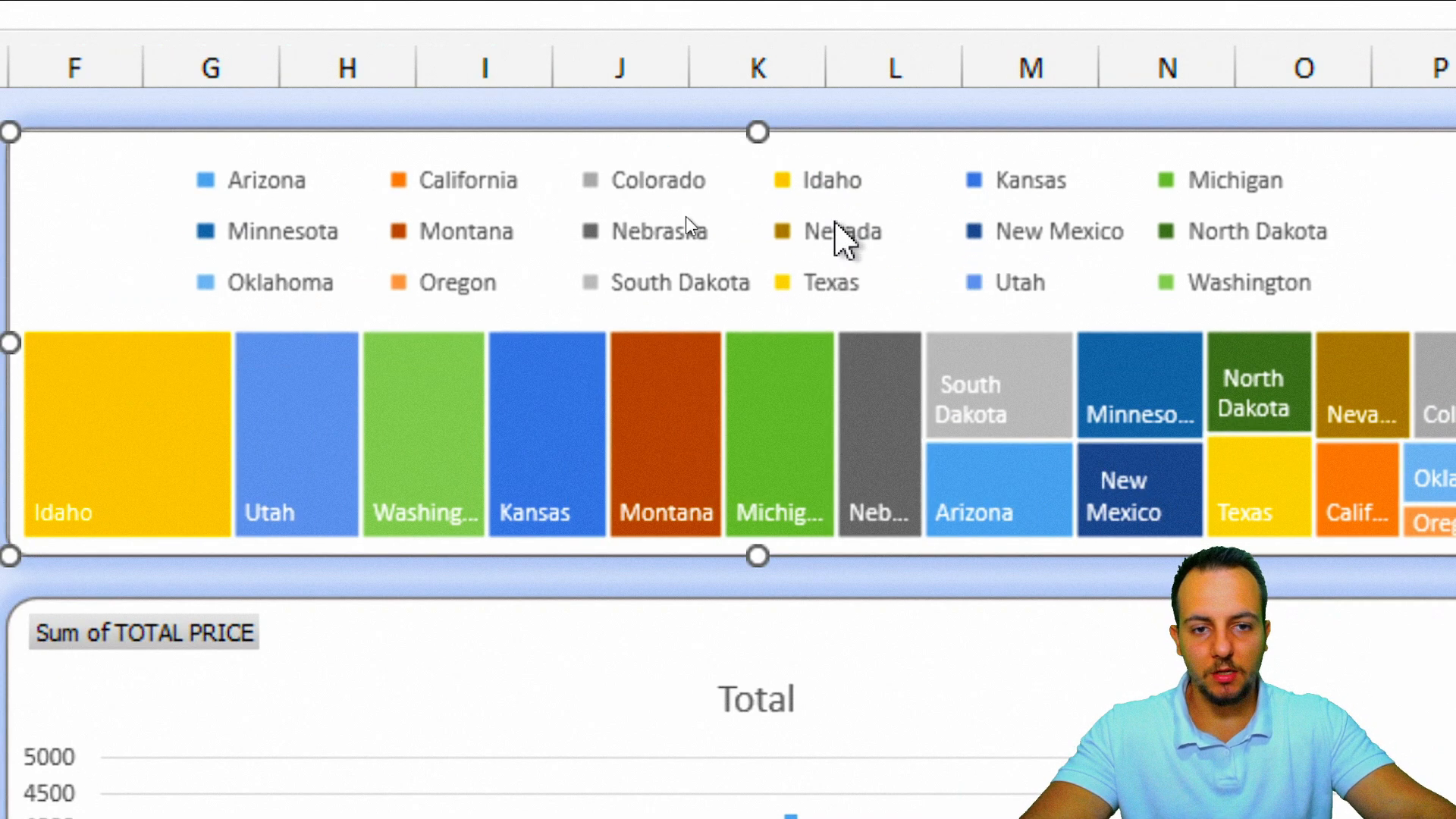
click(837, 227)
key(Delete)
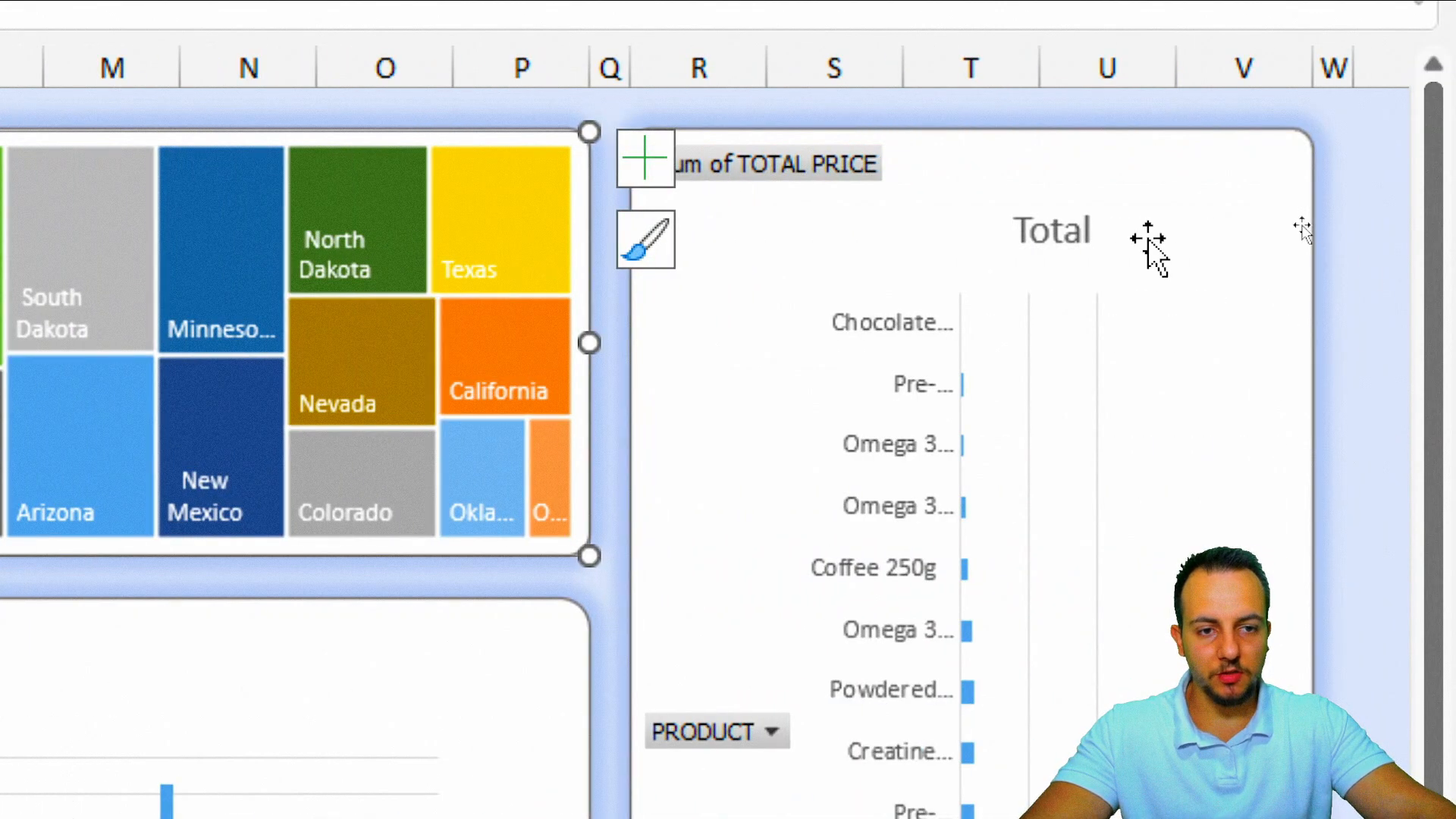
Delete the title, the legend and the horizontal value axis from the PRODUCT bar chart.
click(1072, 230)
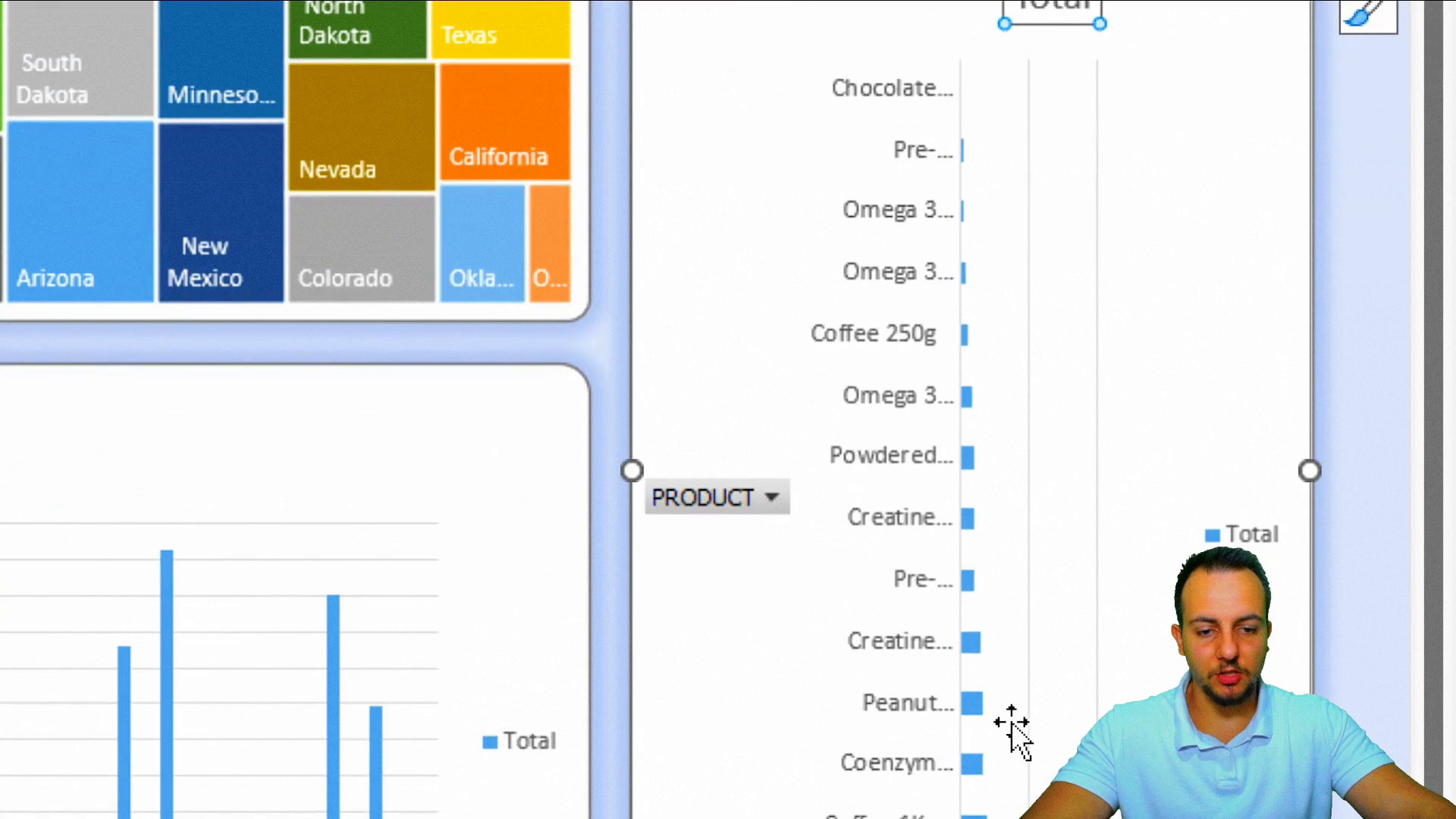
key(Delete)
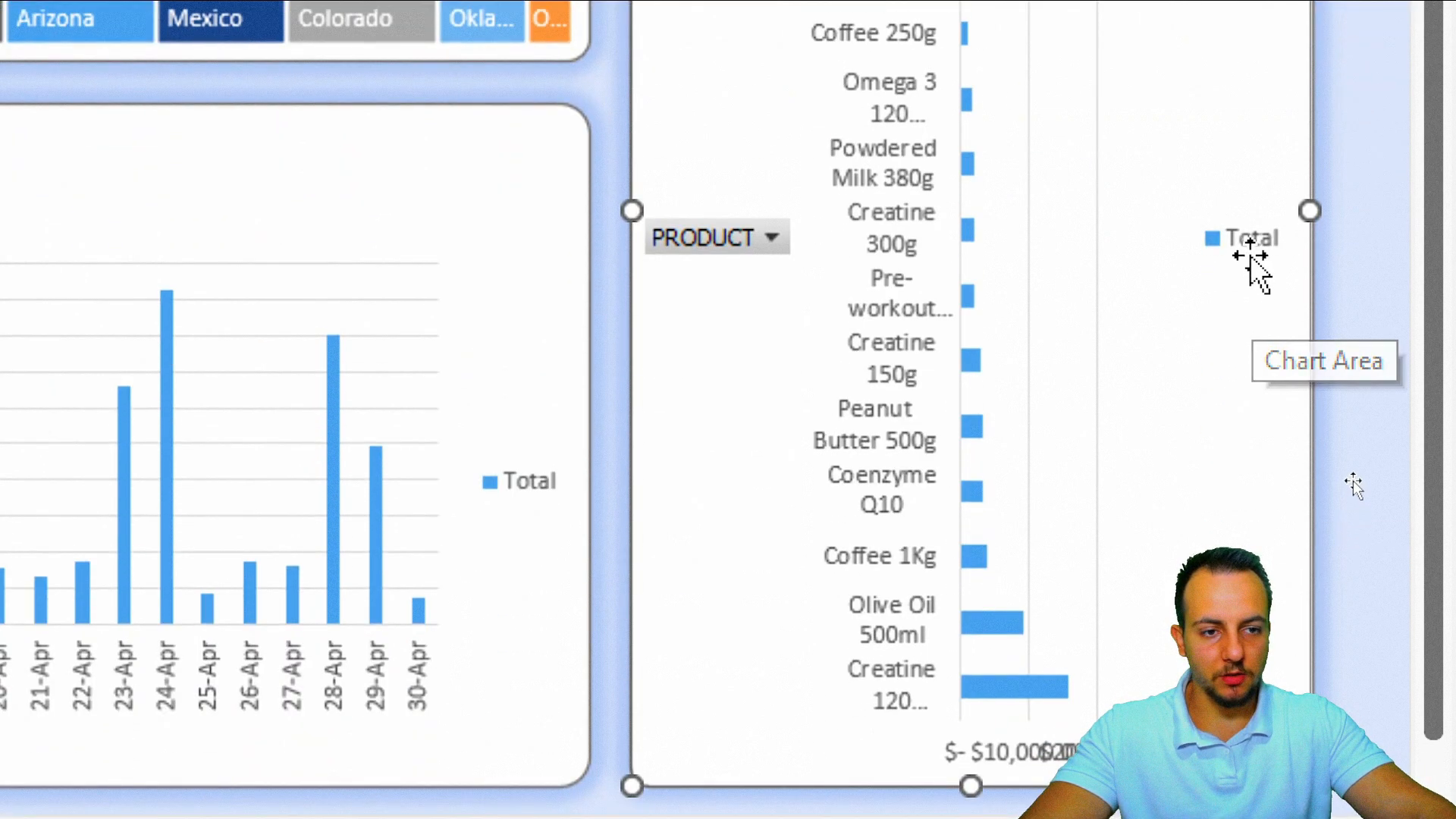
click(1247, 240)
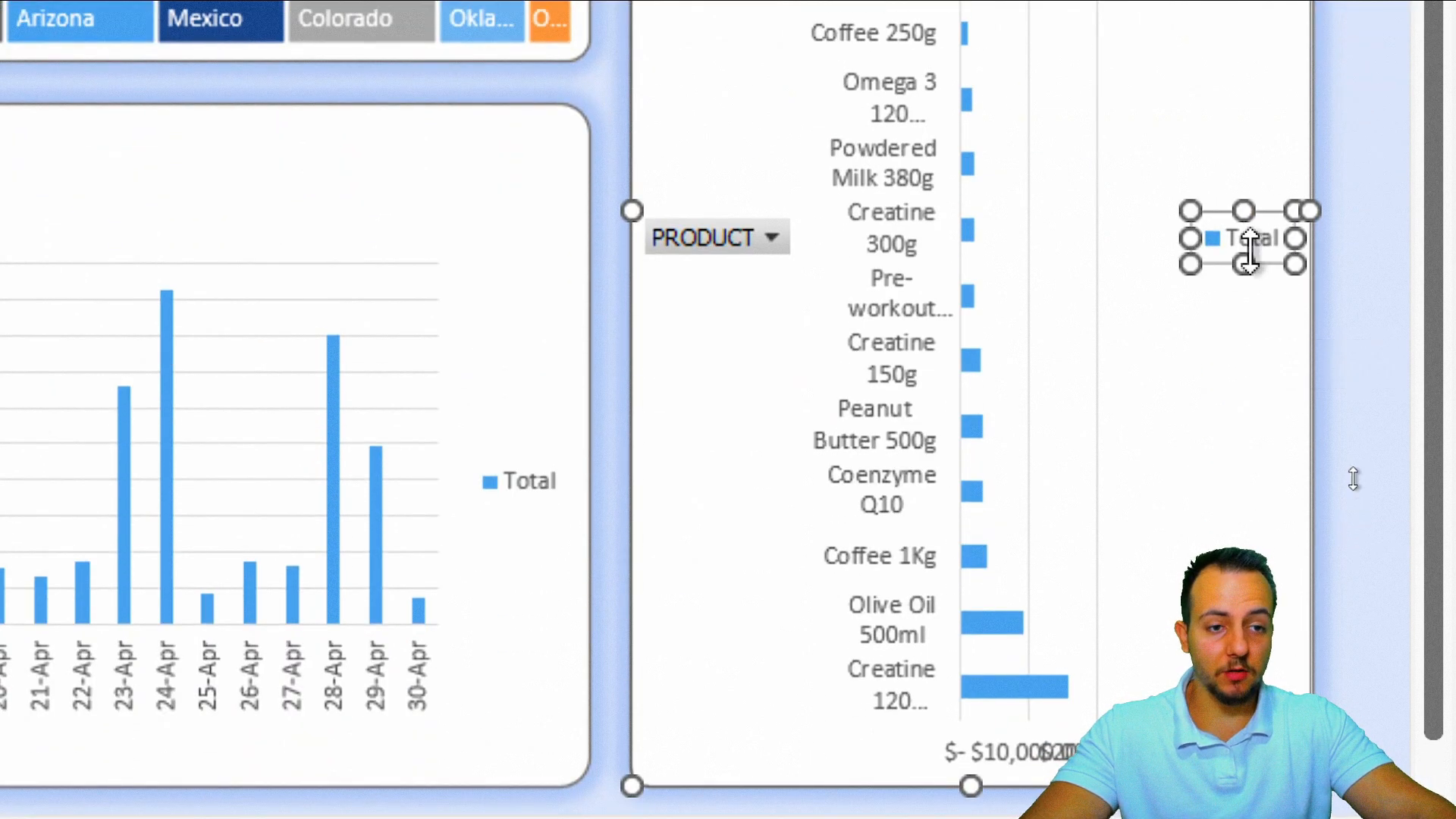
key(Delete)
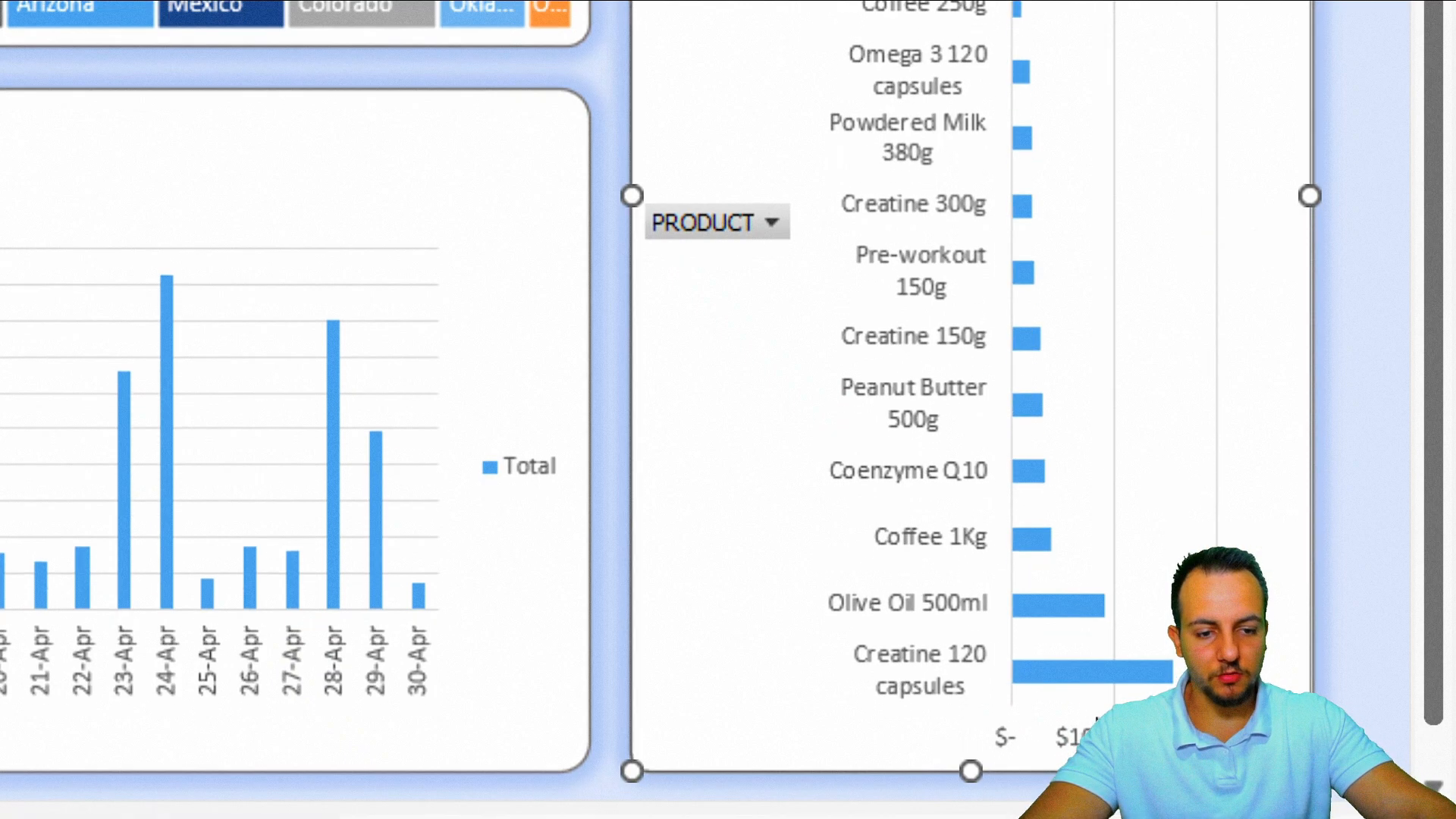
click(1097, 736)
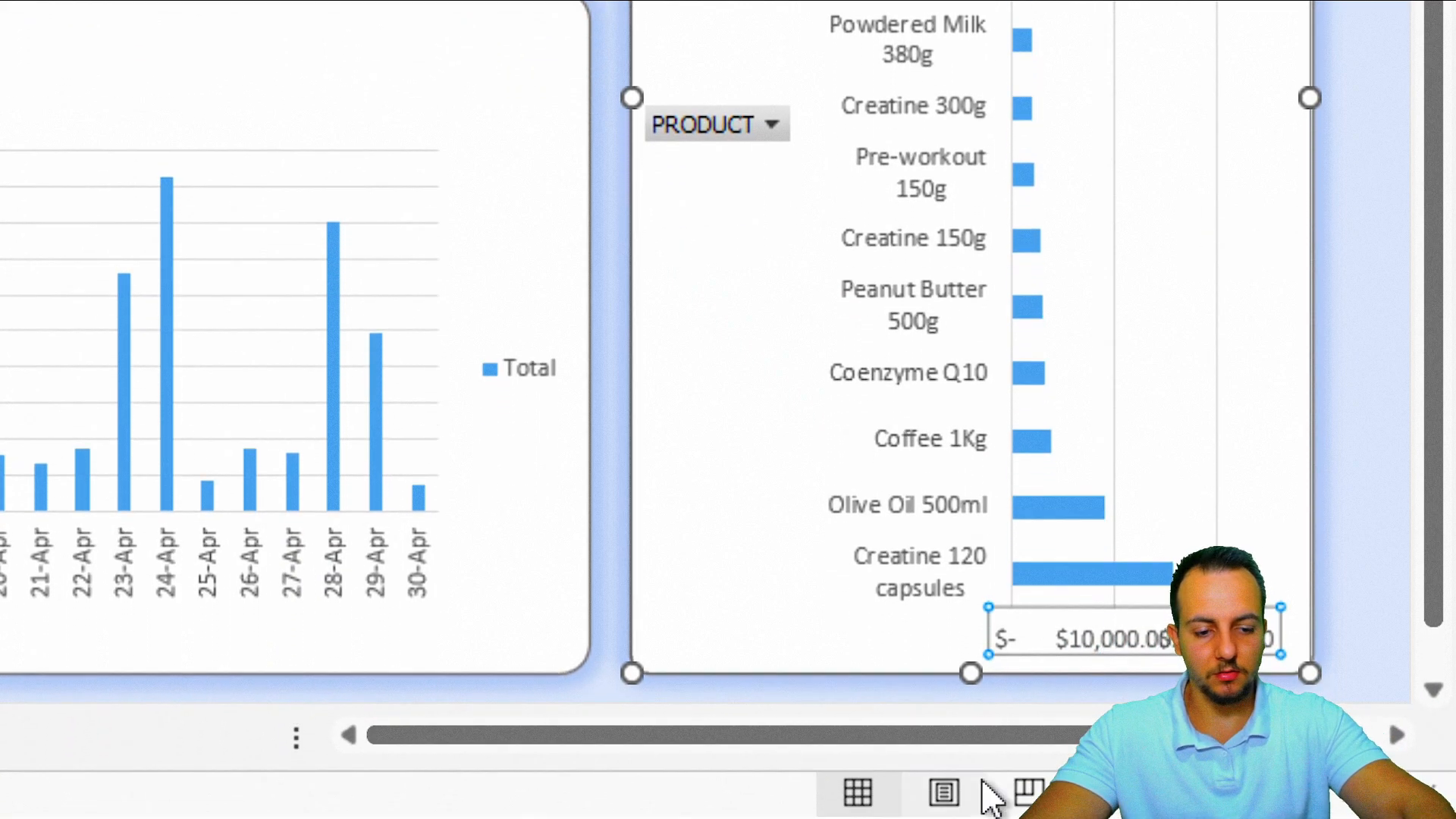
key(Delete)
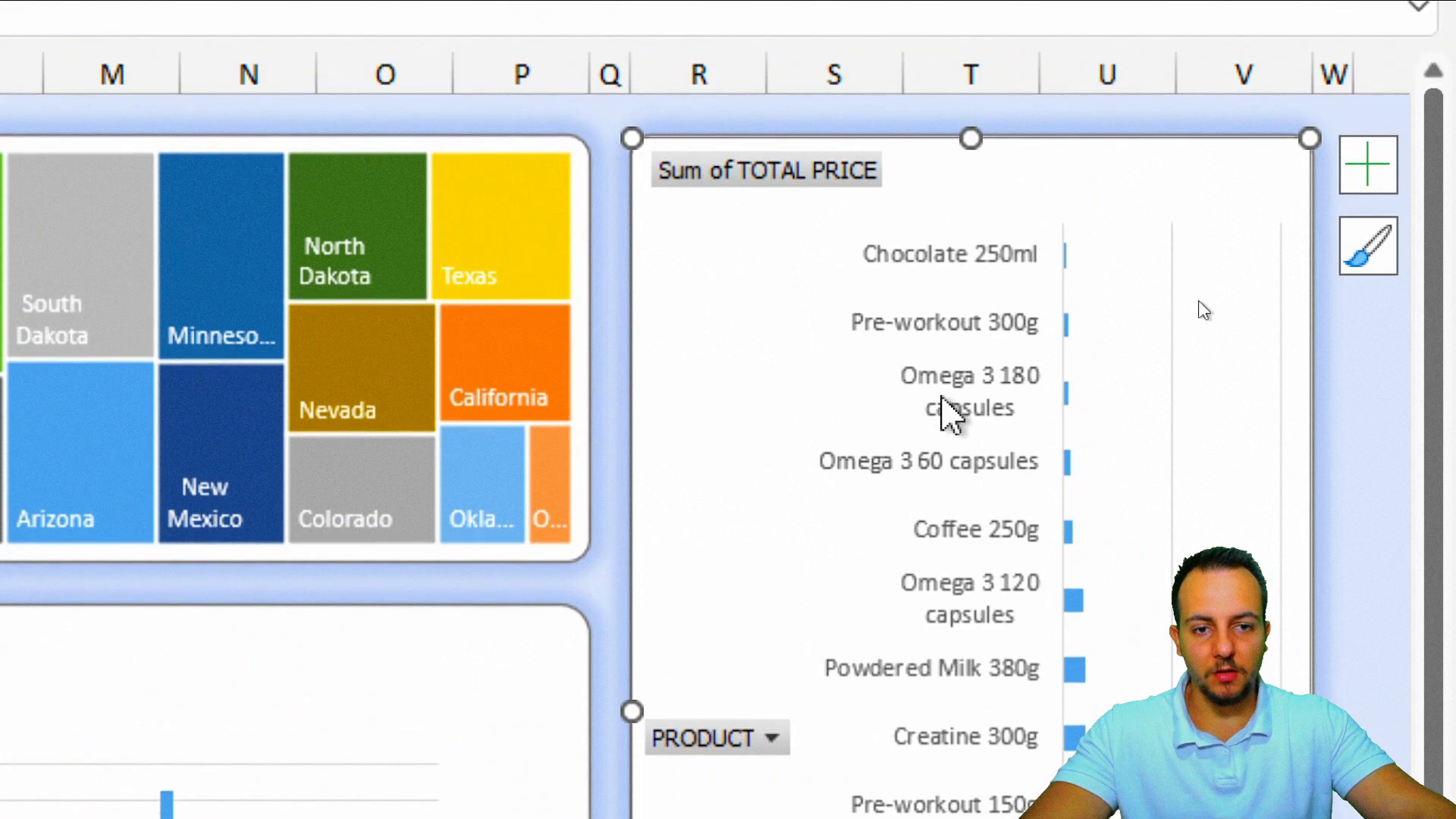
key(ctrl+2)
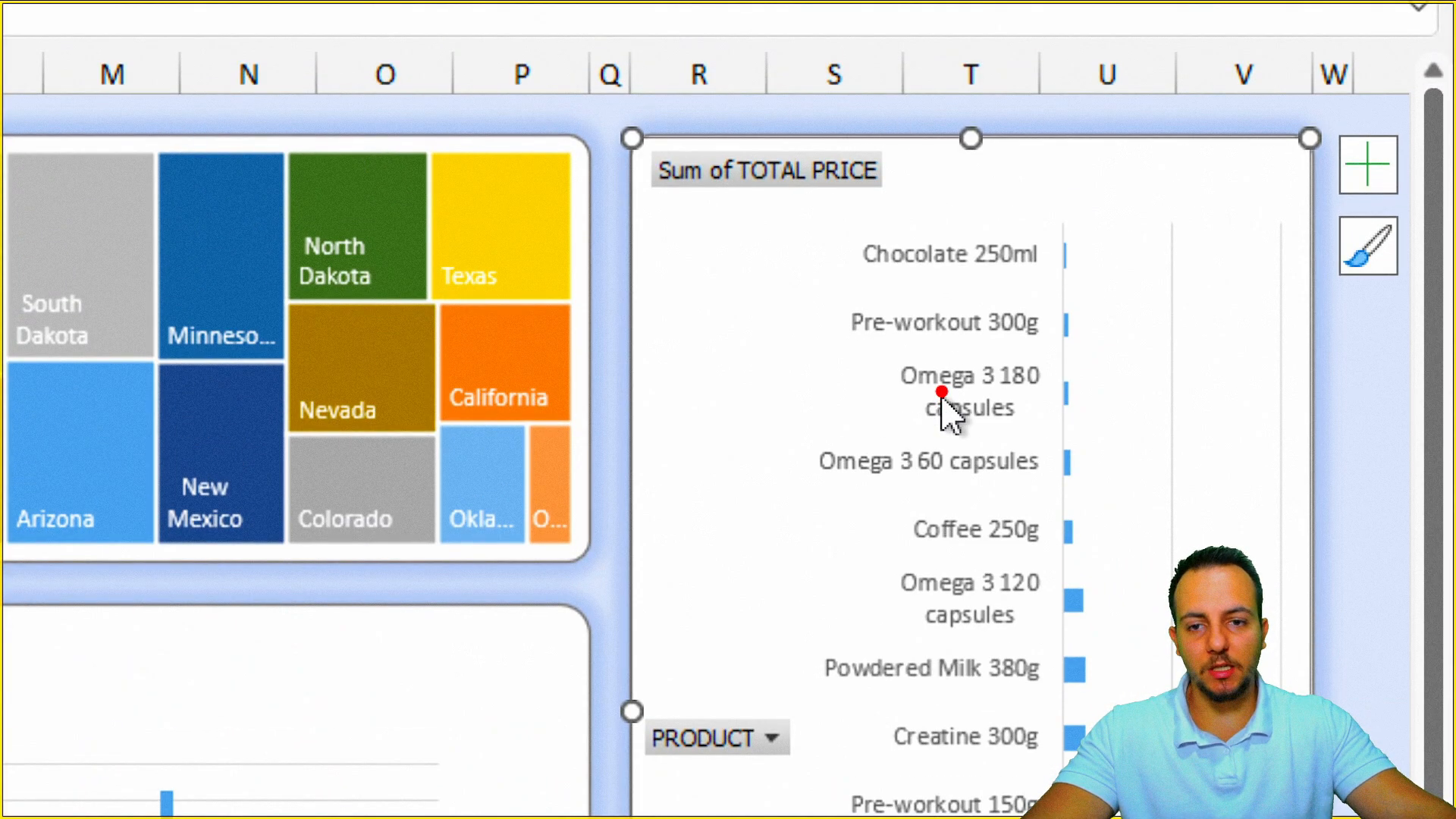
mouse_move(619, 113)
mouse_down()
mouse_move(913, 207)
mouse_move(1118, 173)
mouse_up()
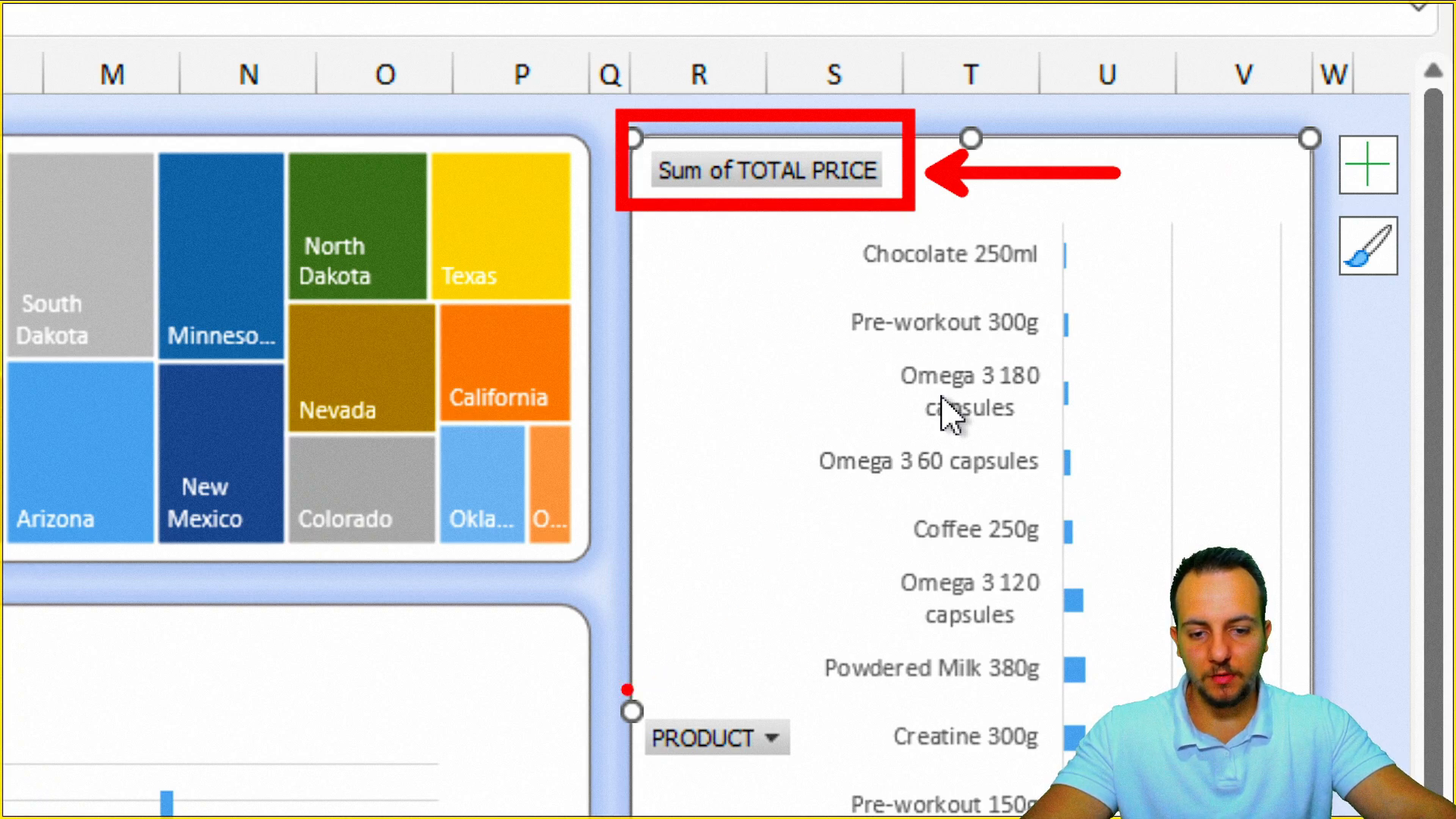
drag(622, 684, 820, 780)
drag(767, 516, 749, 653)
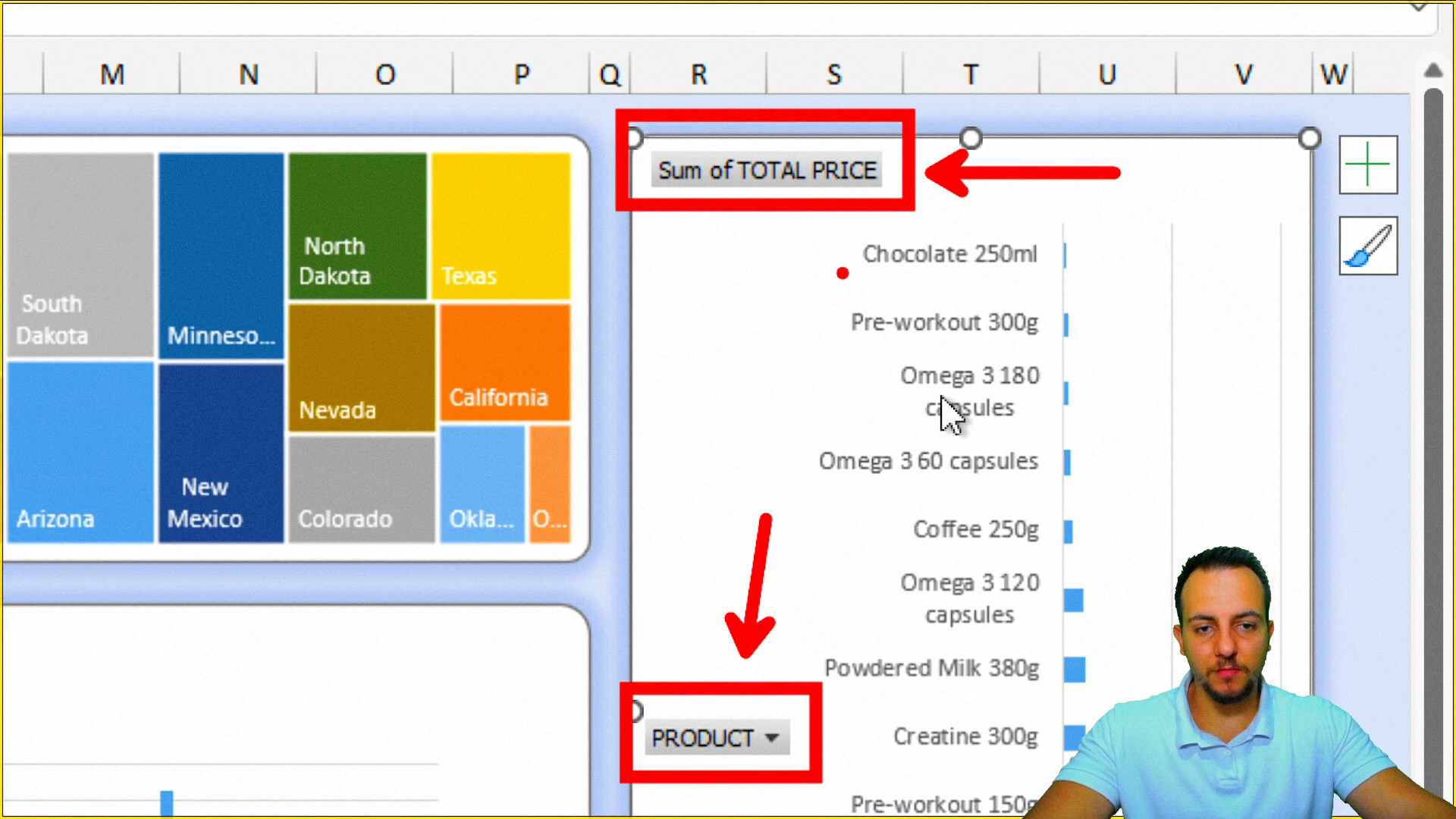
key(Escape)
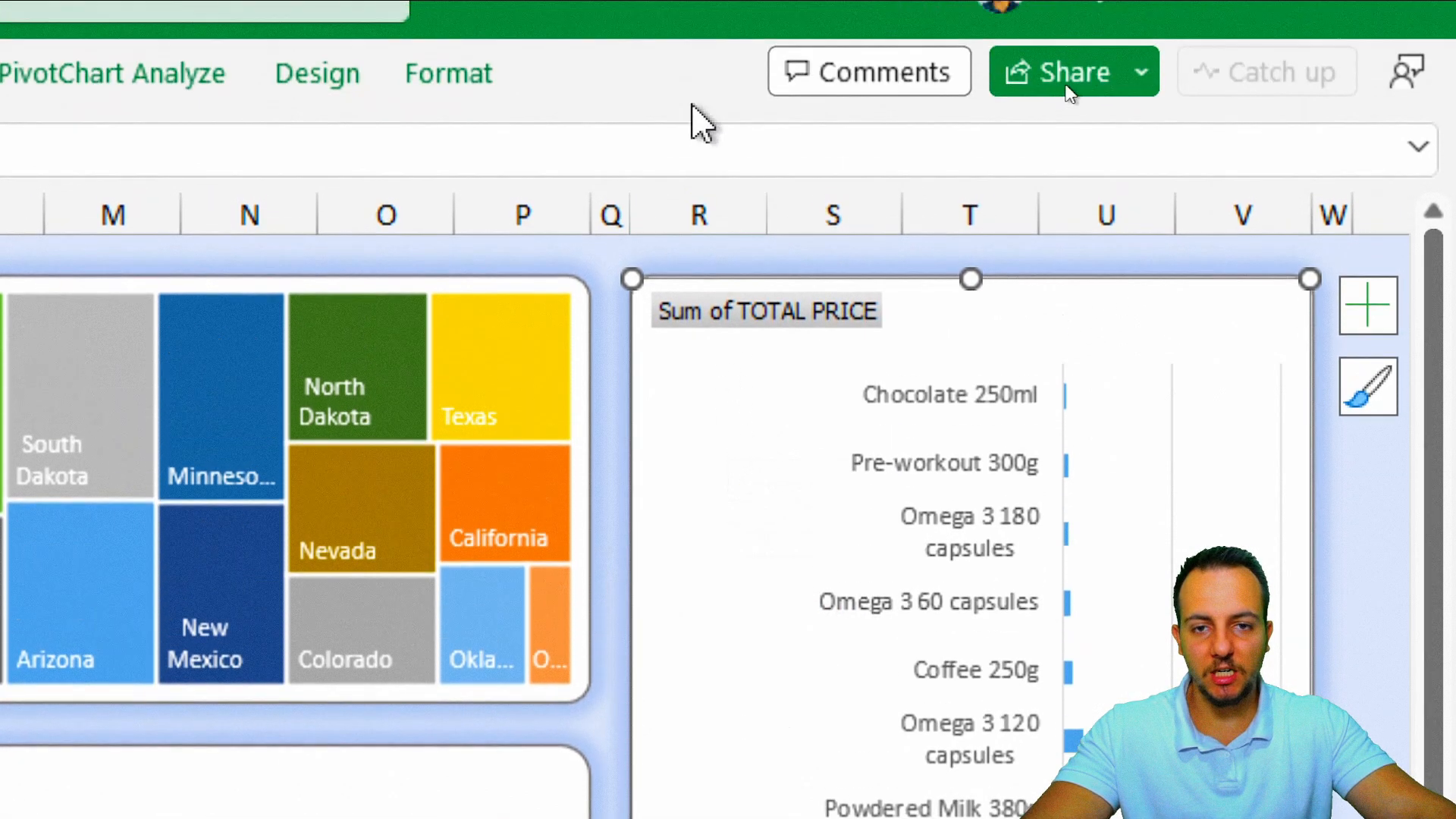
Hide all field buttons on the PRODUCT bar chart.
click(183, 110)
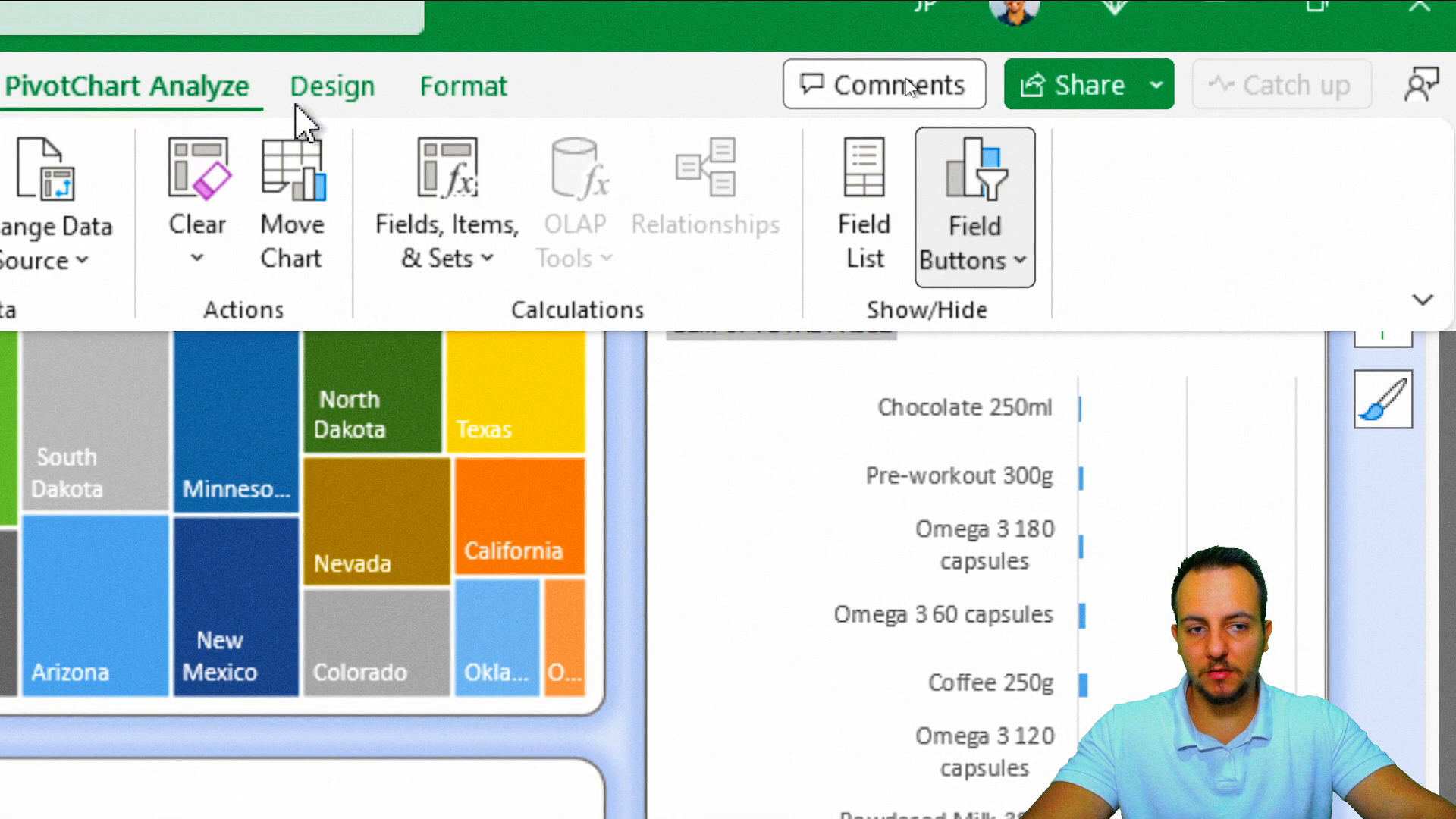
click(986, 262)
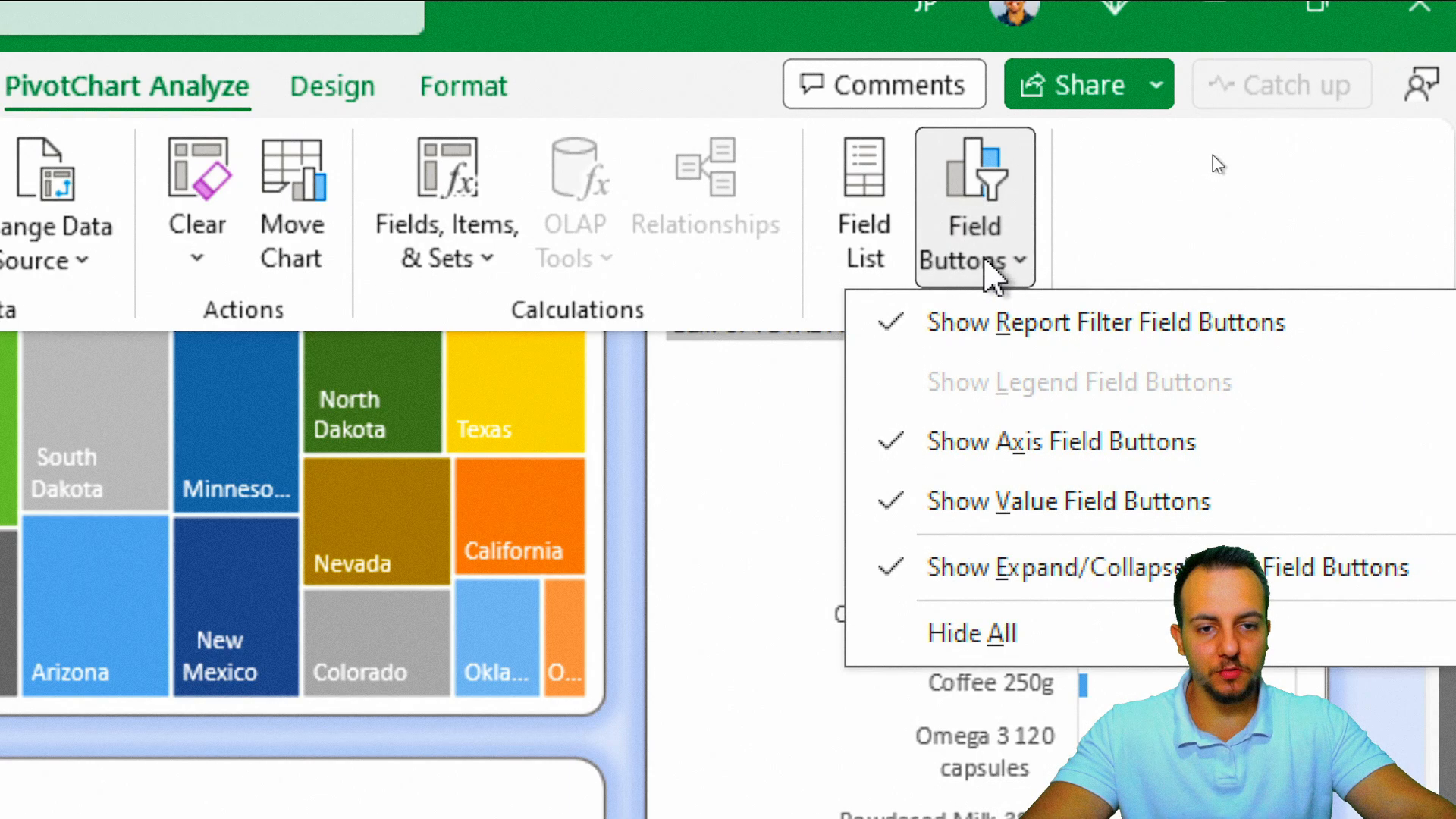
click(936, 650)
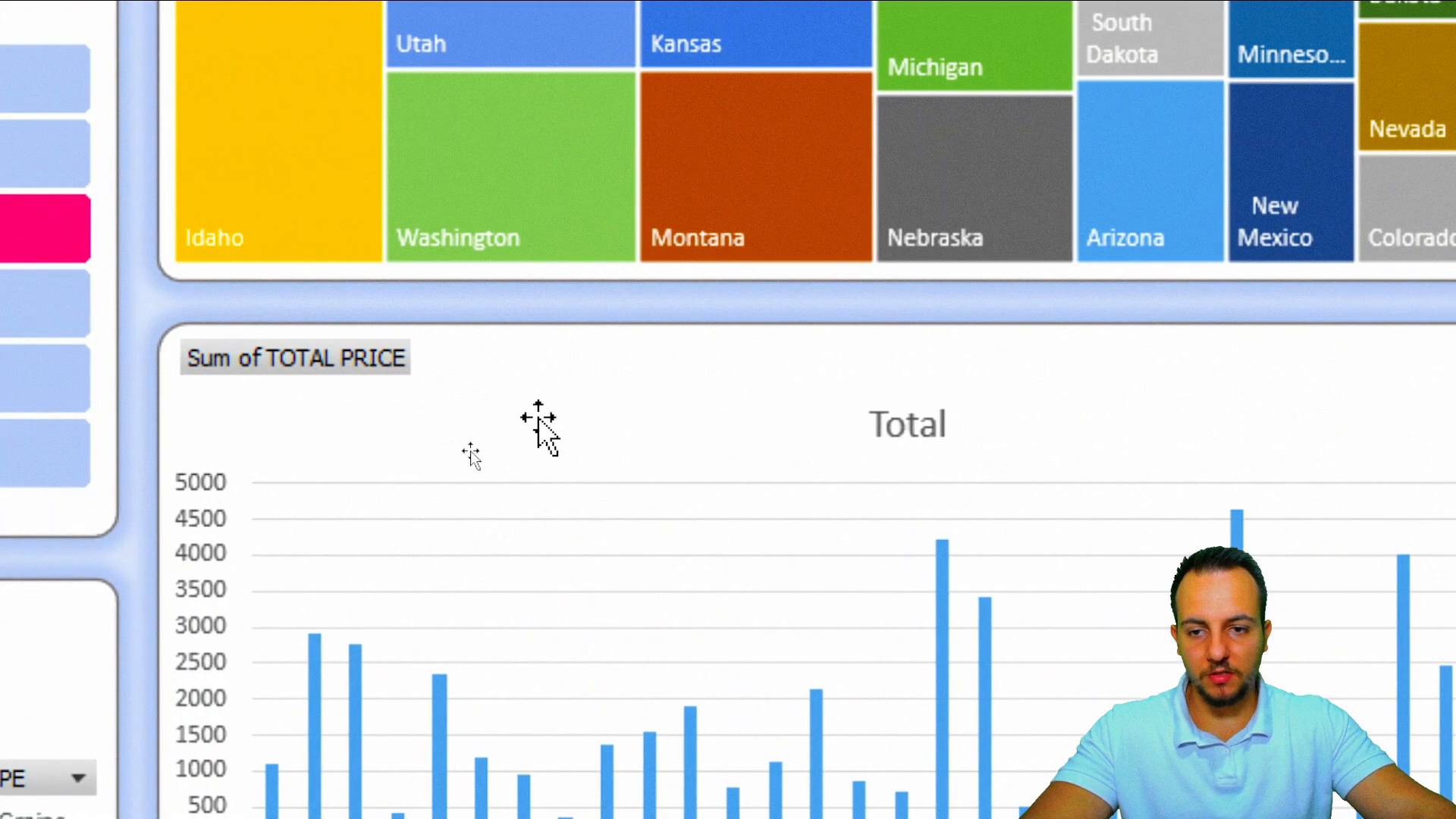
Hide all field buttons on the daily sales column chart.
click(248, 417)
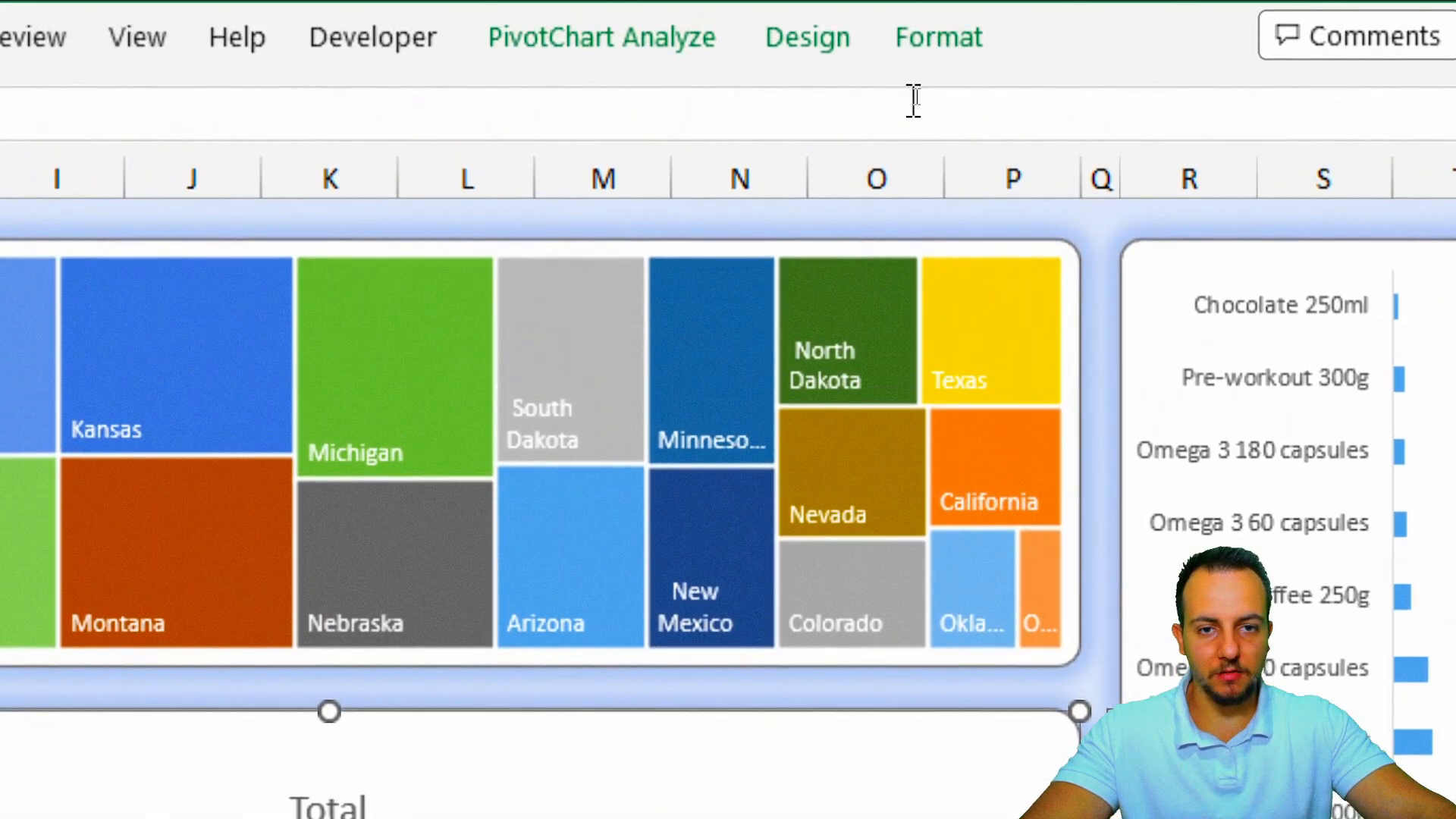
click(602, 37)
click(1449, 214)
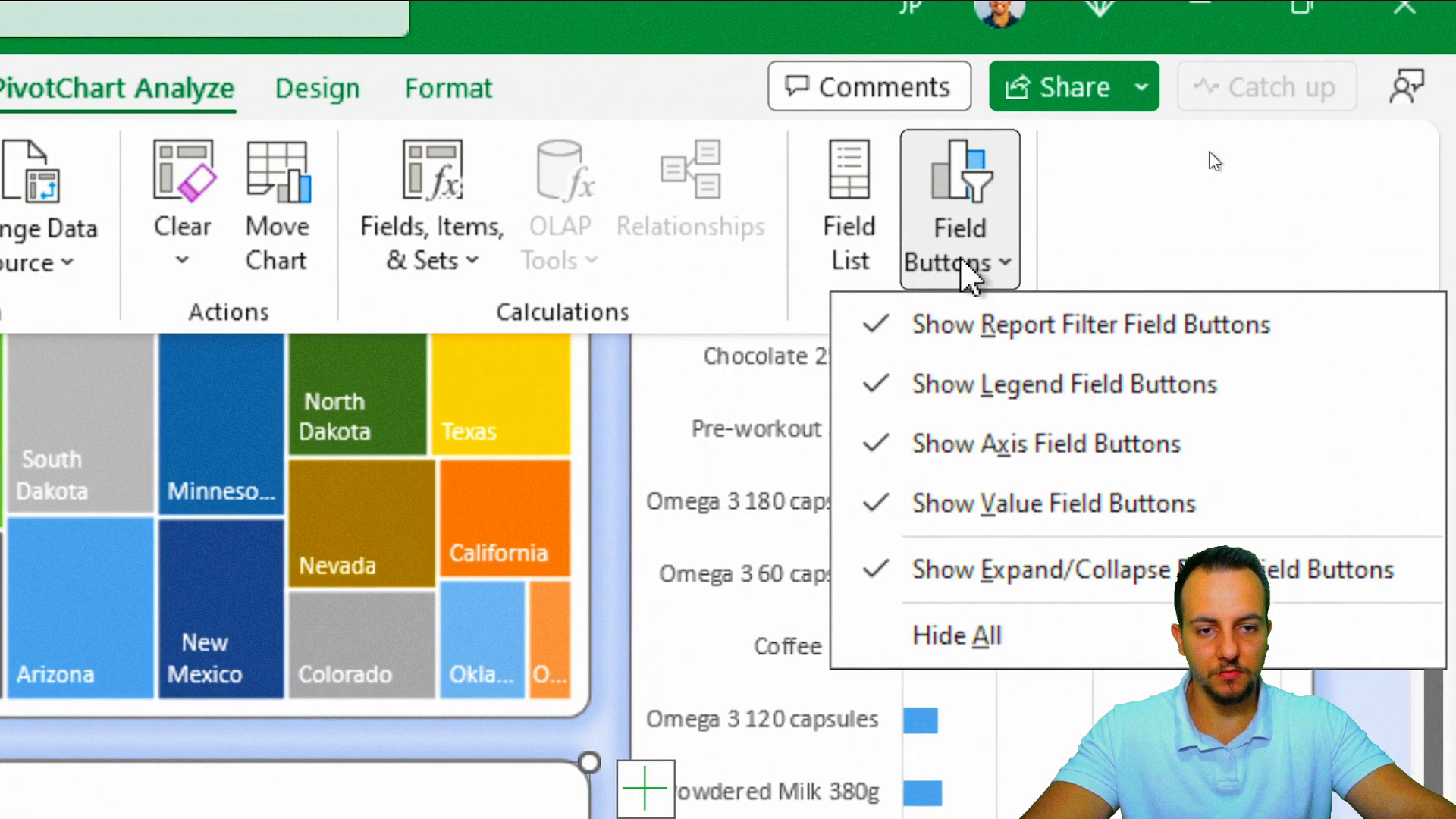
click(921, 637)
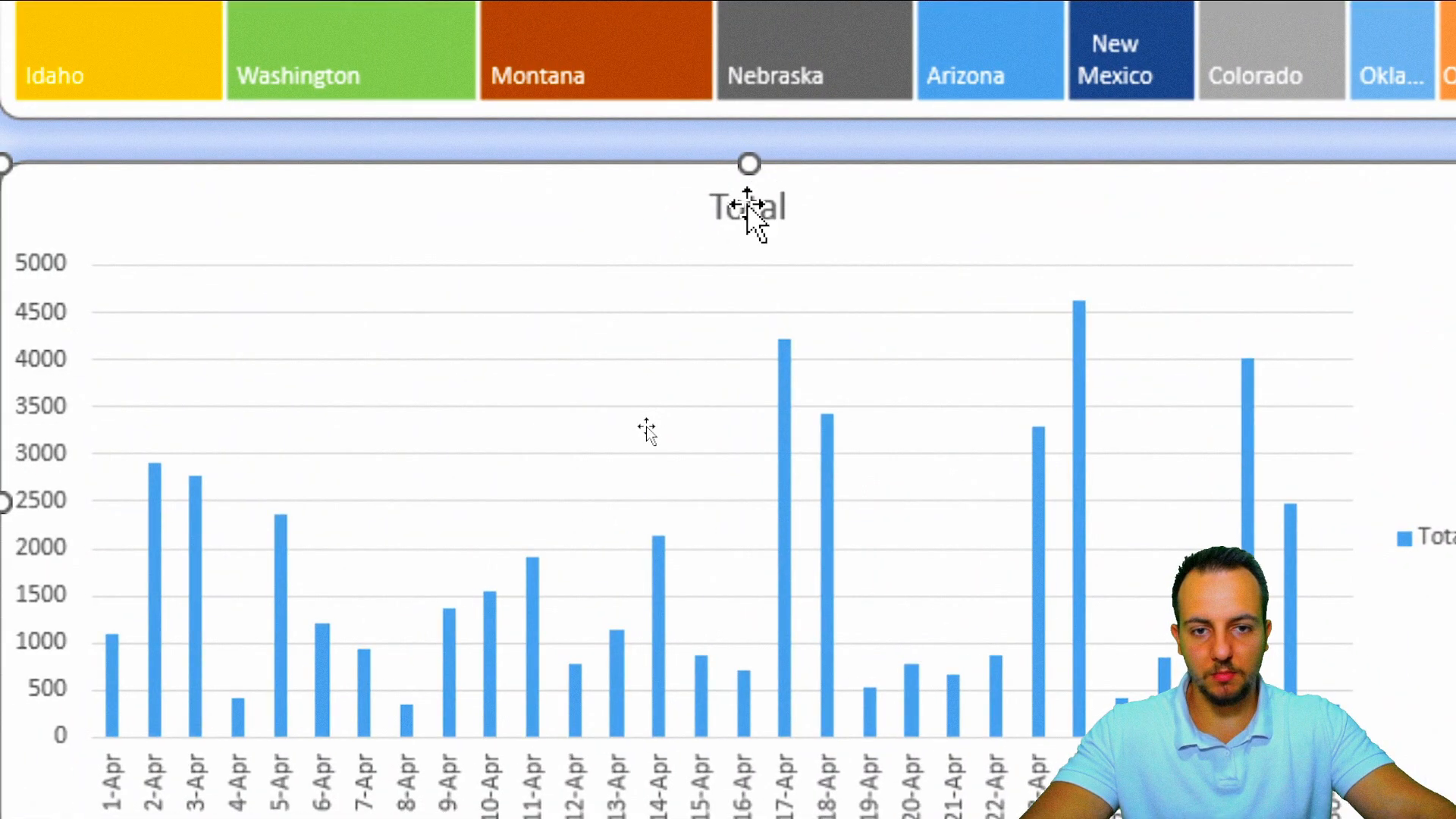
Delete the title and the legend from the daily sales column chart.
click(751, 204)
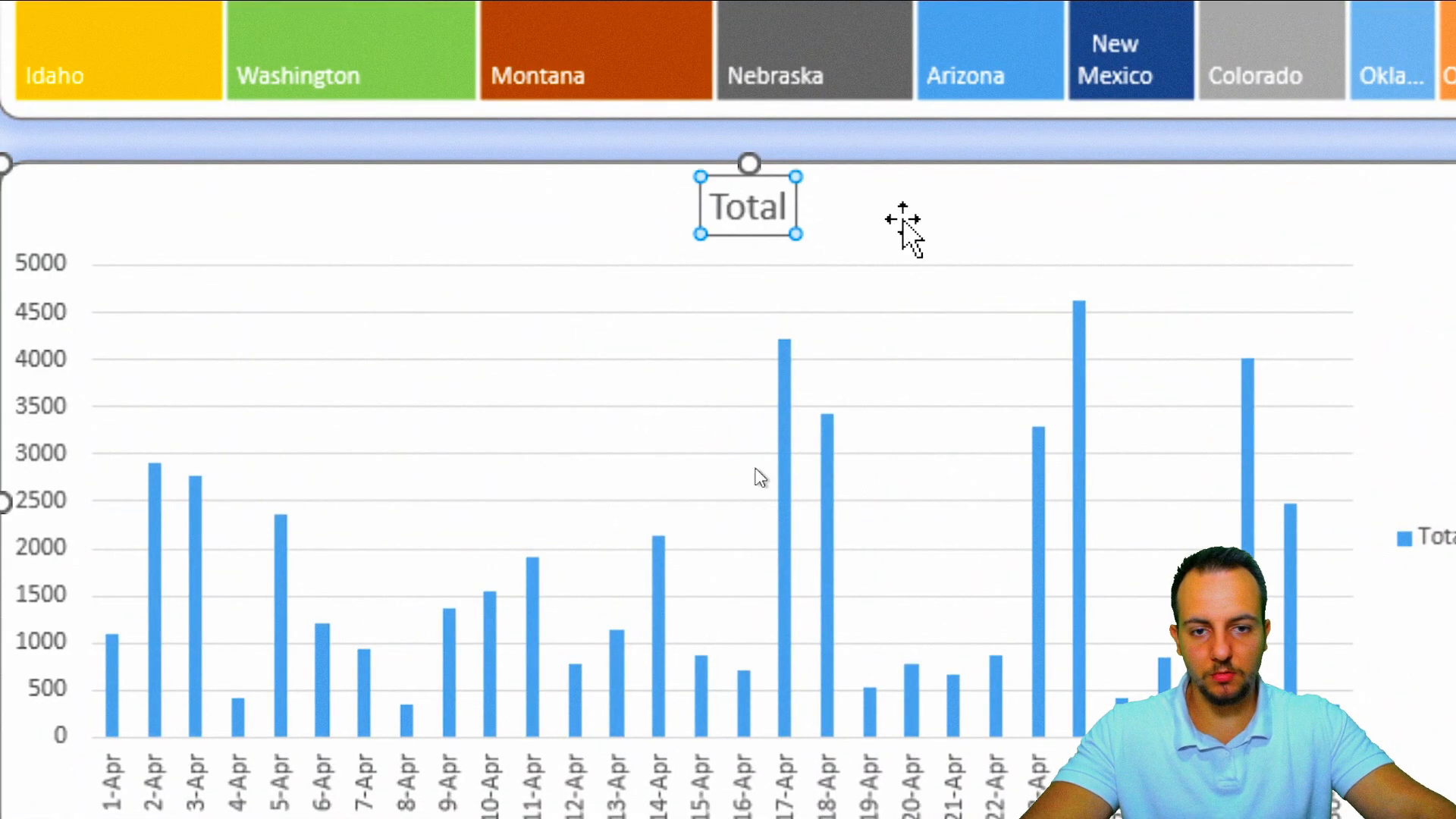
key(Delete)
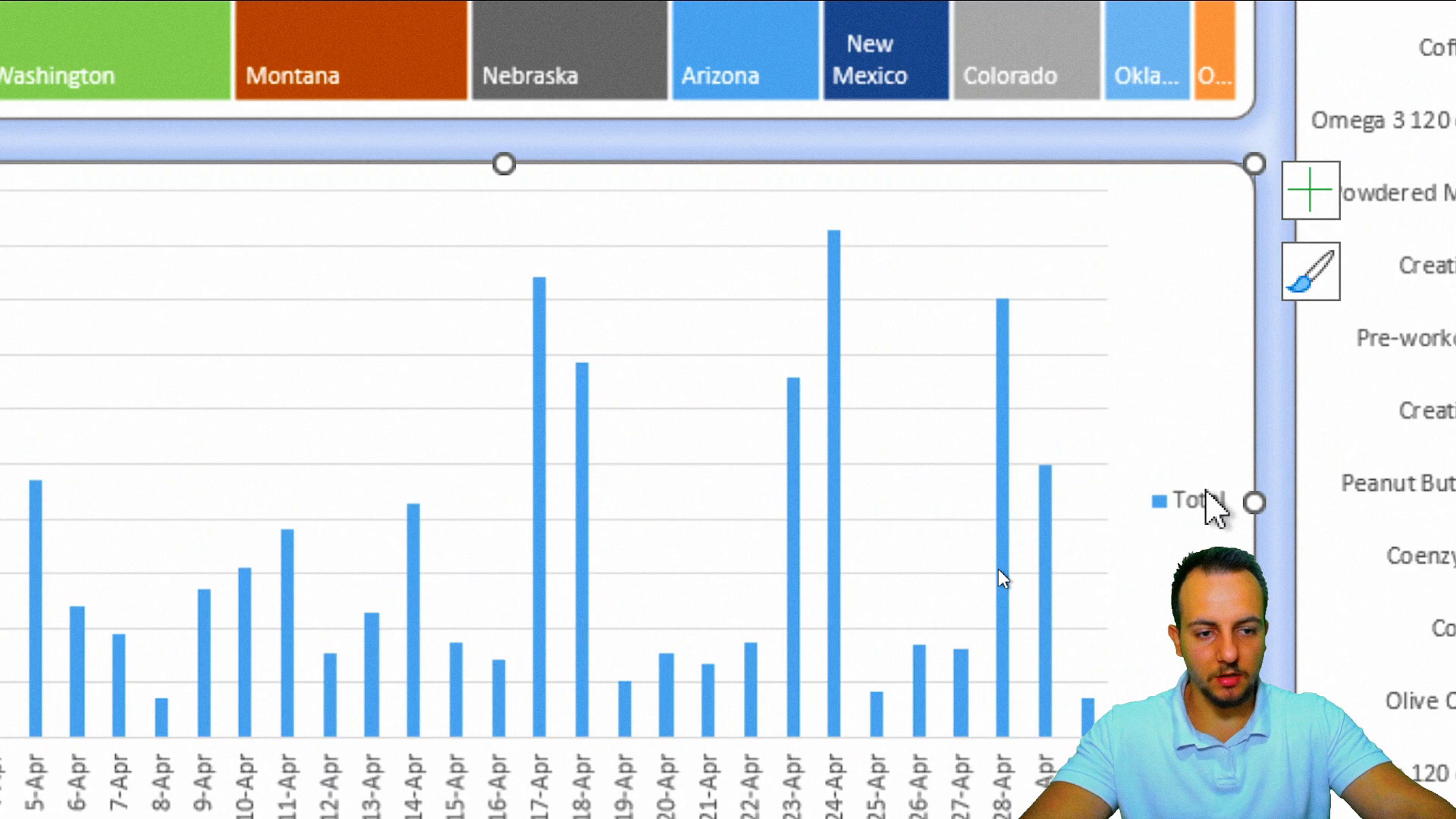
click(1450, 497)
key(Delete)
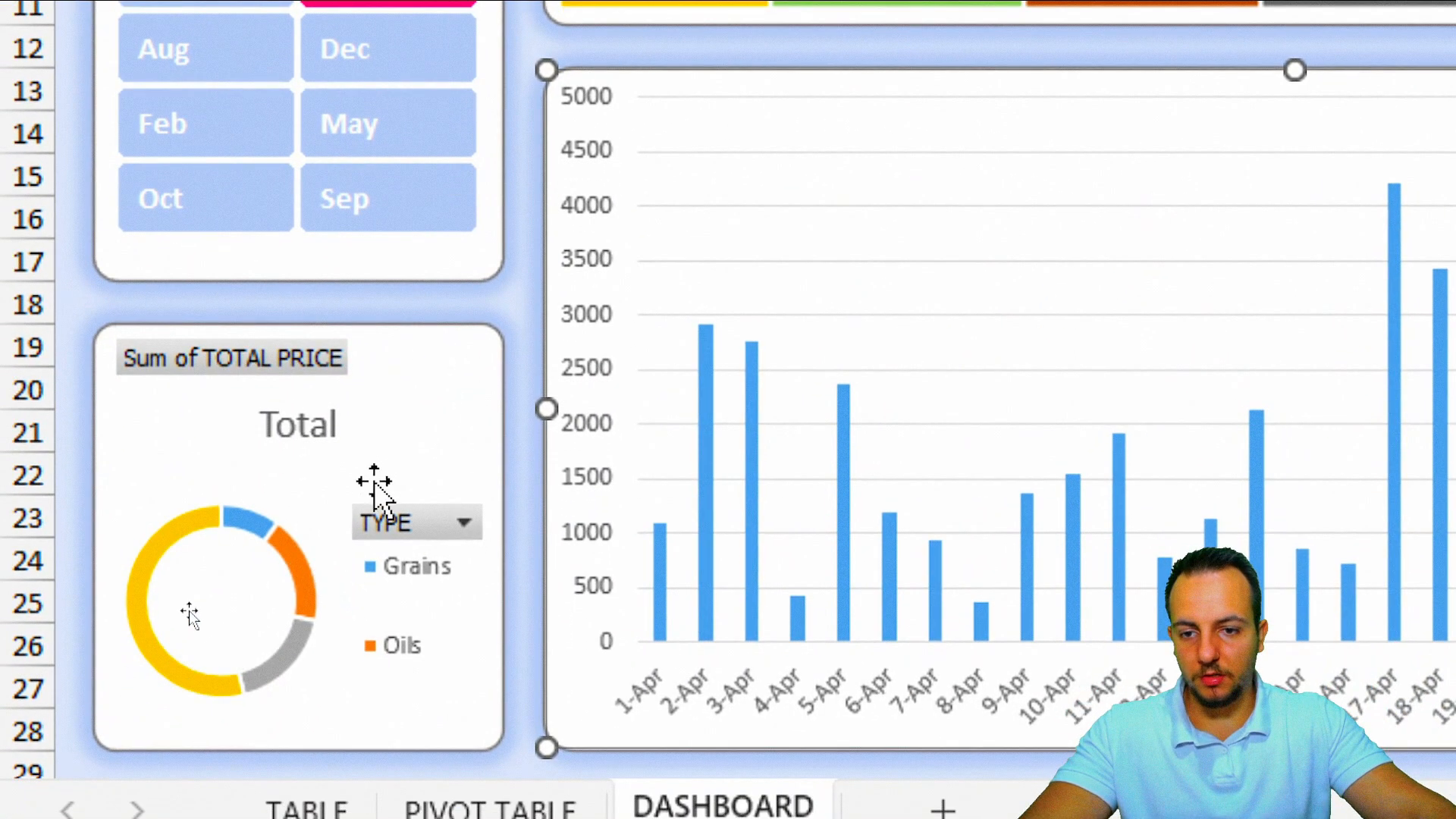
Hide all field buttons on the TYPE doughnut chart, delete its title and deselect the chart.
click(276, 474)
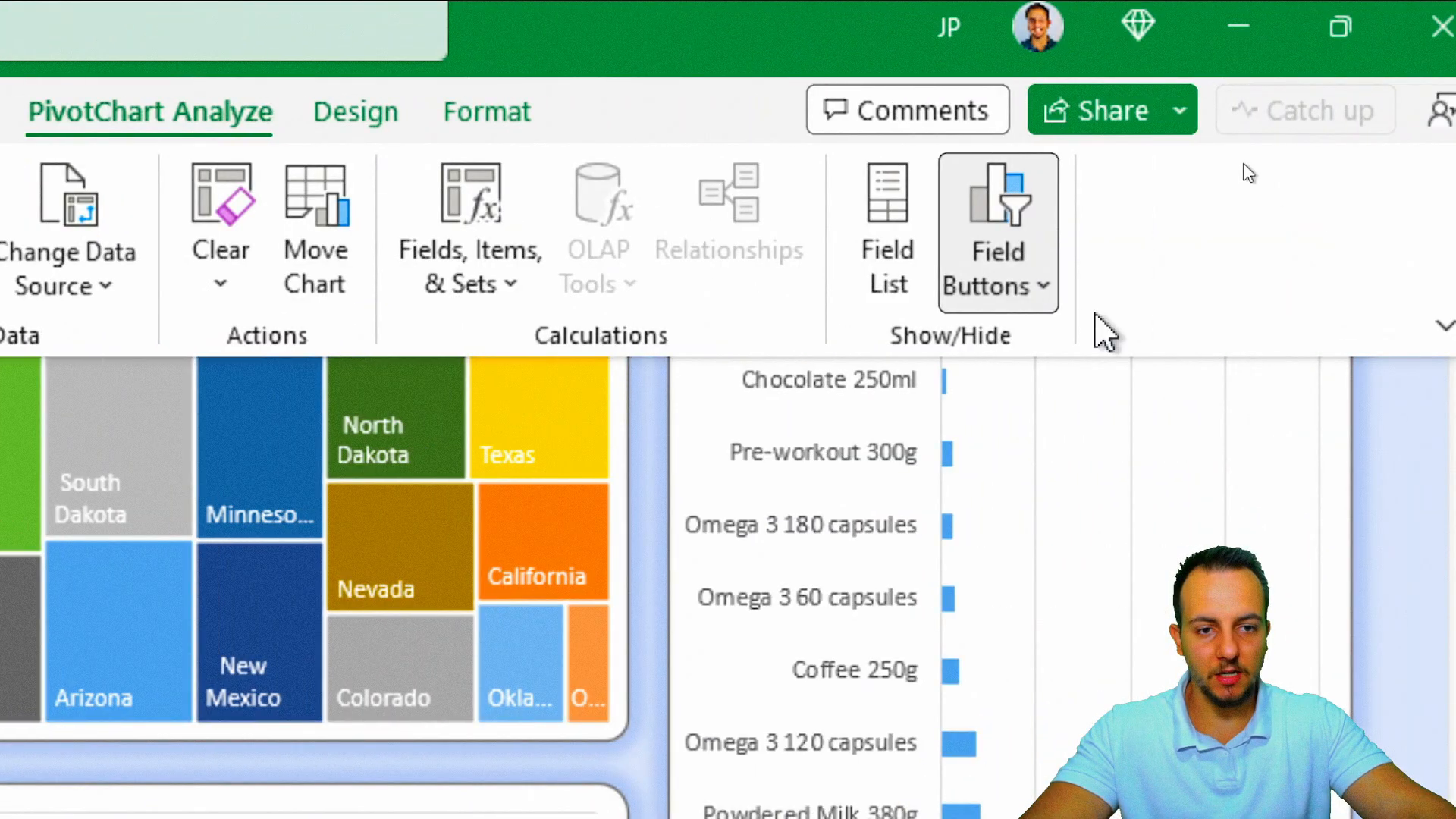
click(998, 286)
click(996, 656)
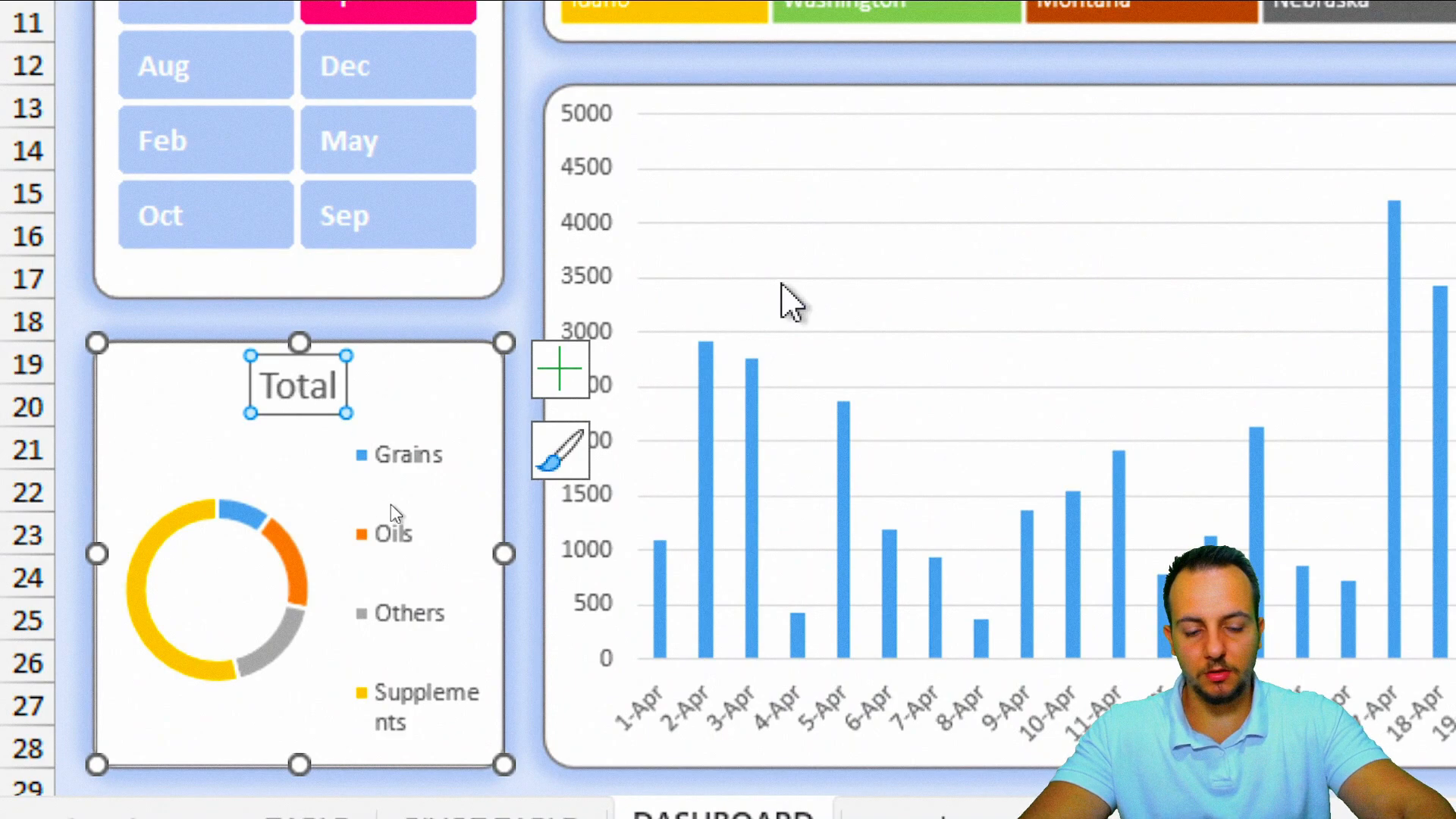
key(Delete)
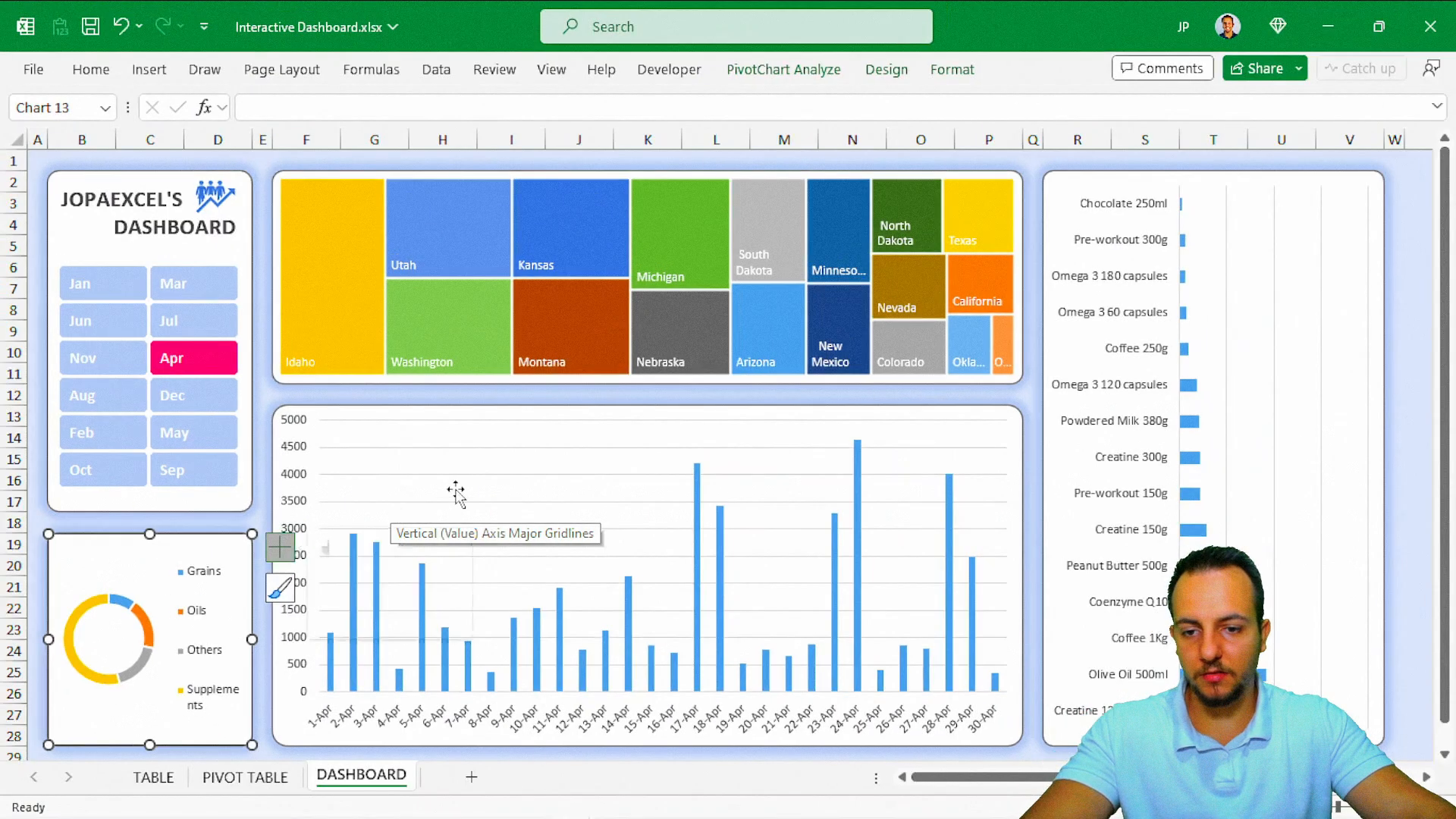
key(Escape)
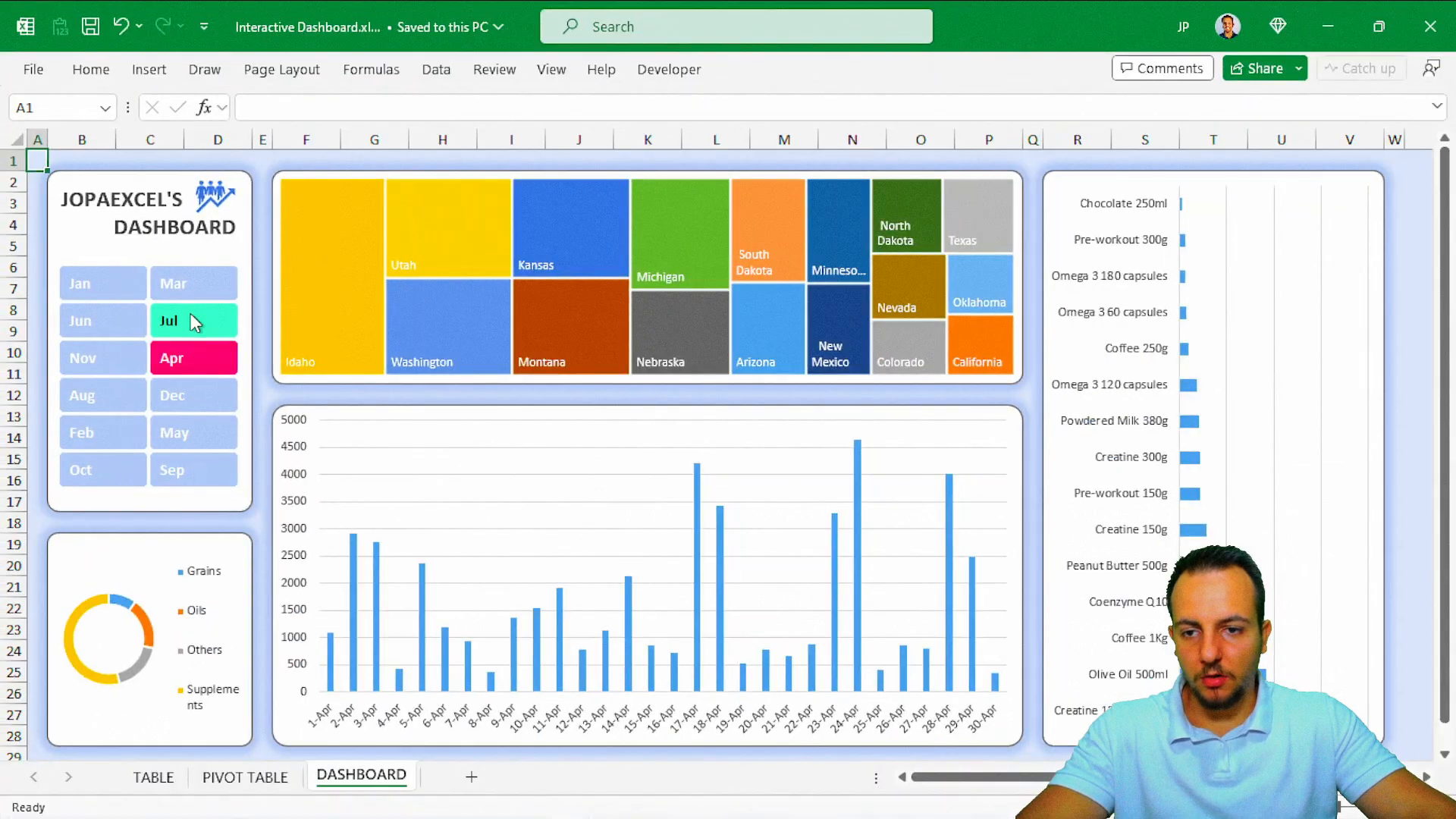
Test the months slicer by filtering the dashboard by several months in turn, including Jul, Dec, Feb, Sep and Apr.
click(189, 313)
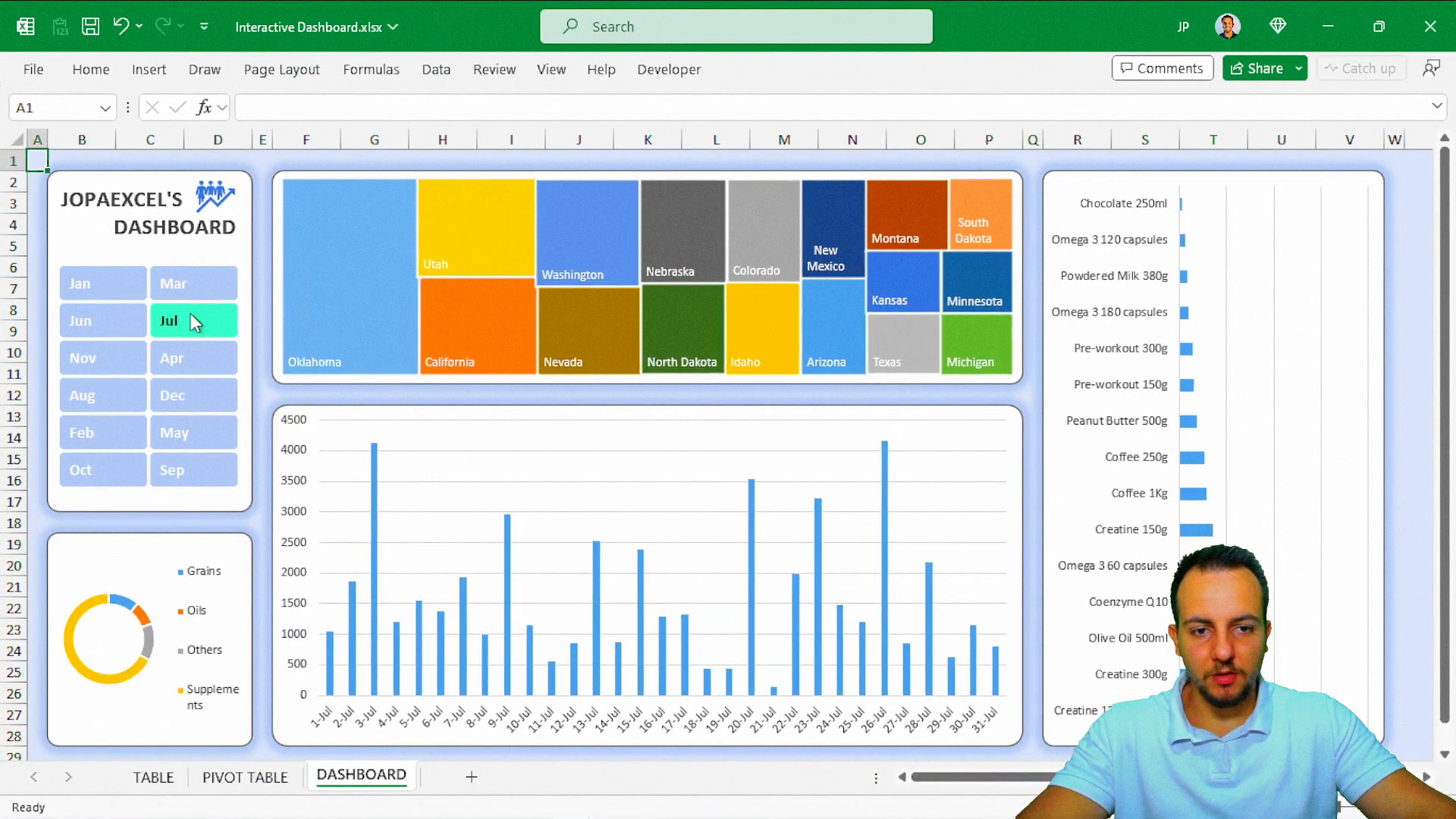
click(126, 409)
click(207, 400)
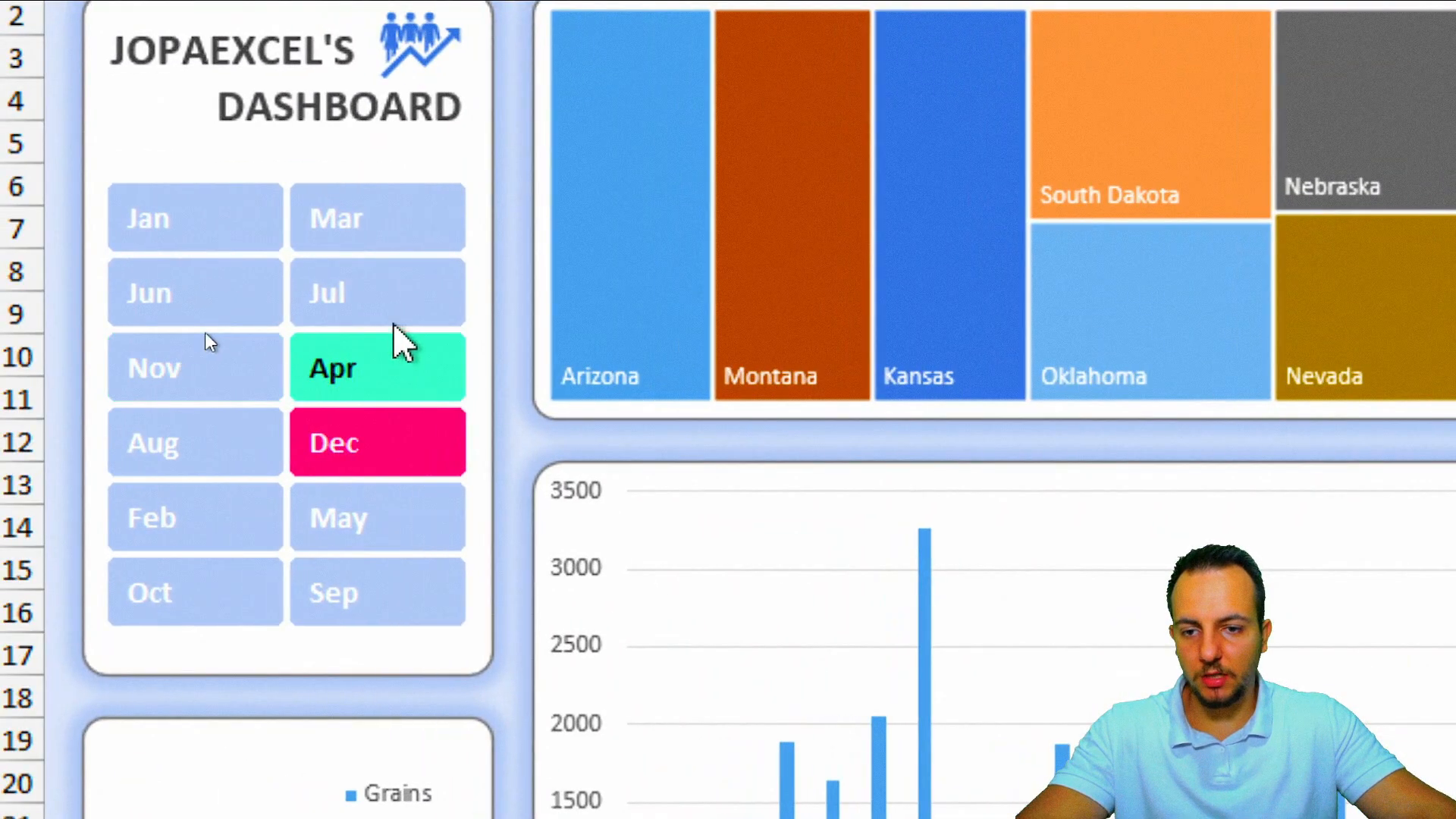
click(191, 318)
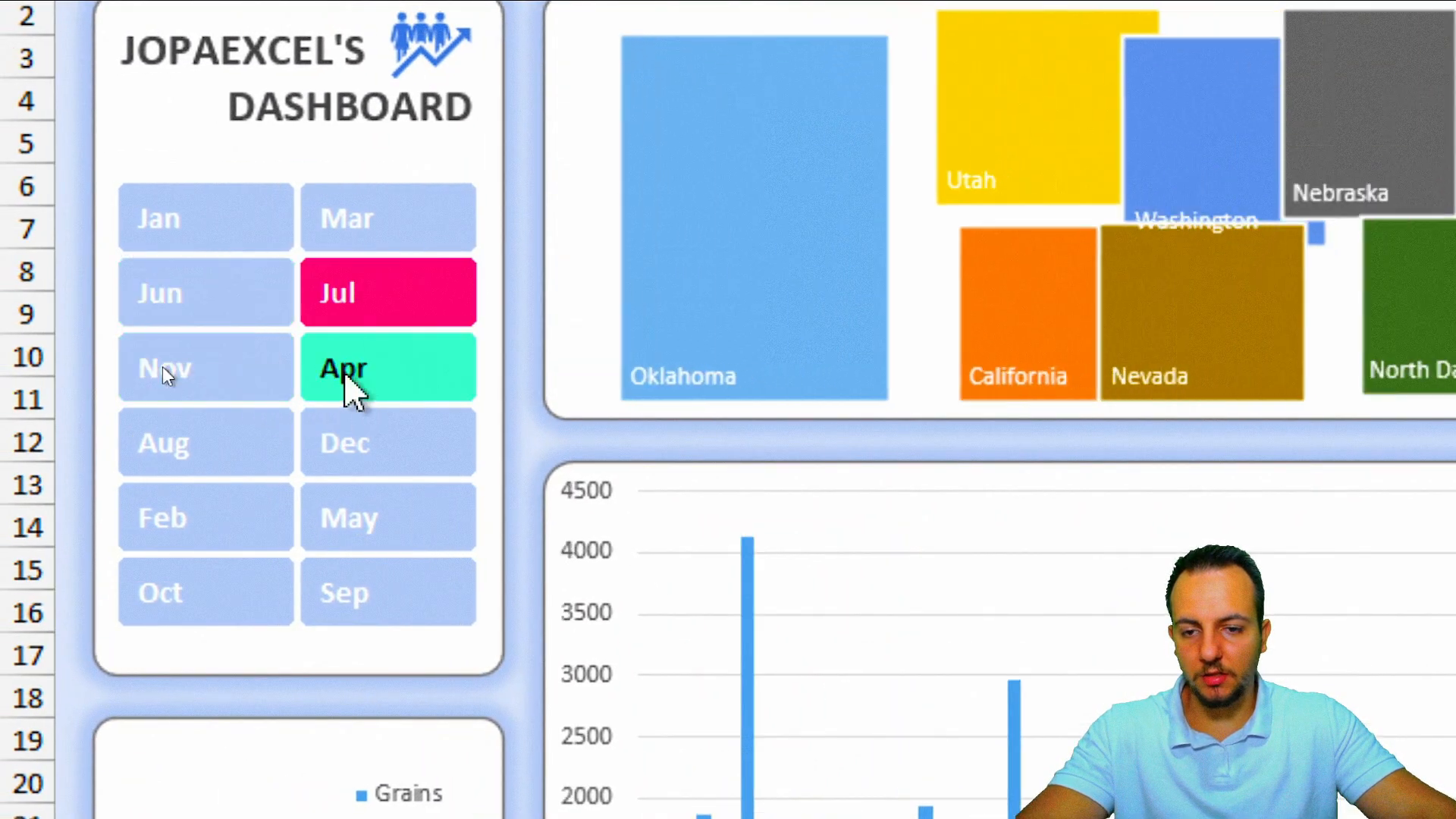
click(345, 447)
click(239, 521)
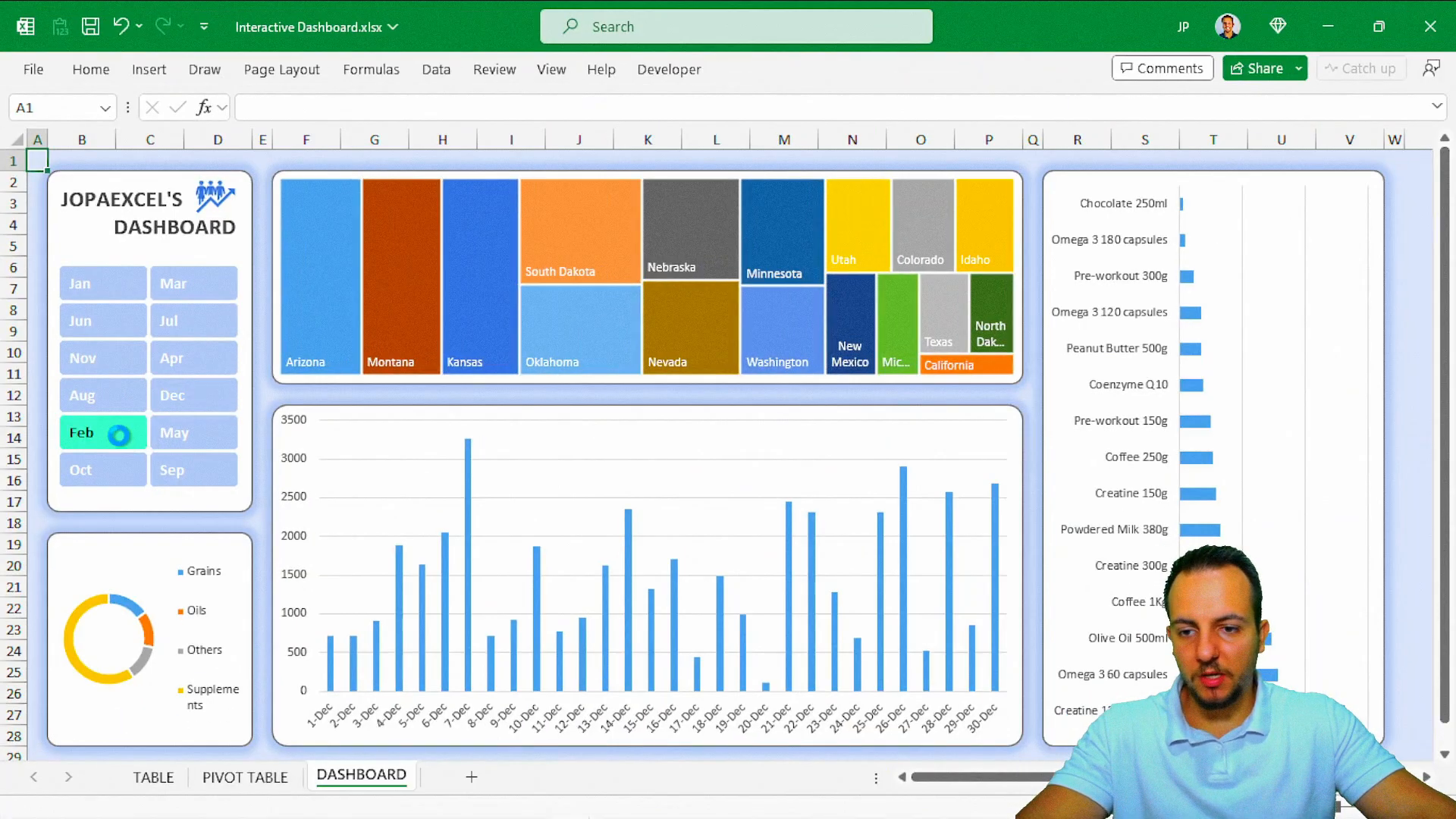
click(170, 464)
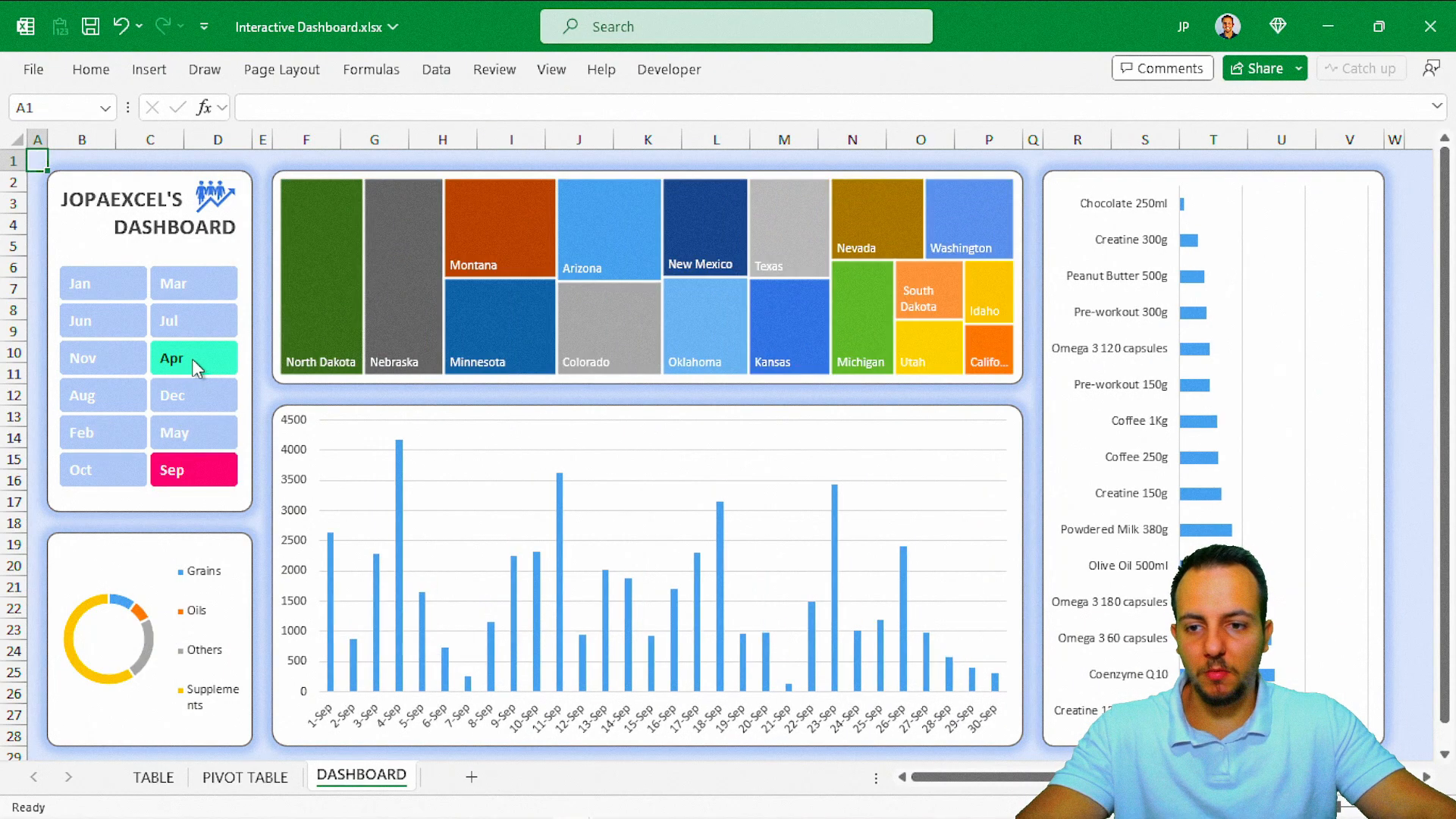
click(193, 364)
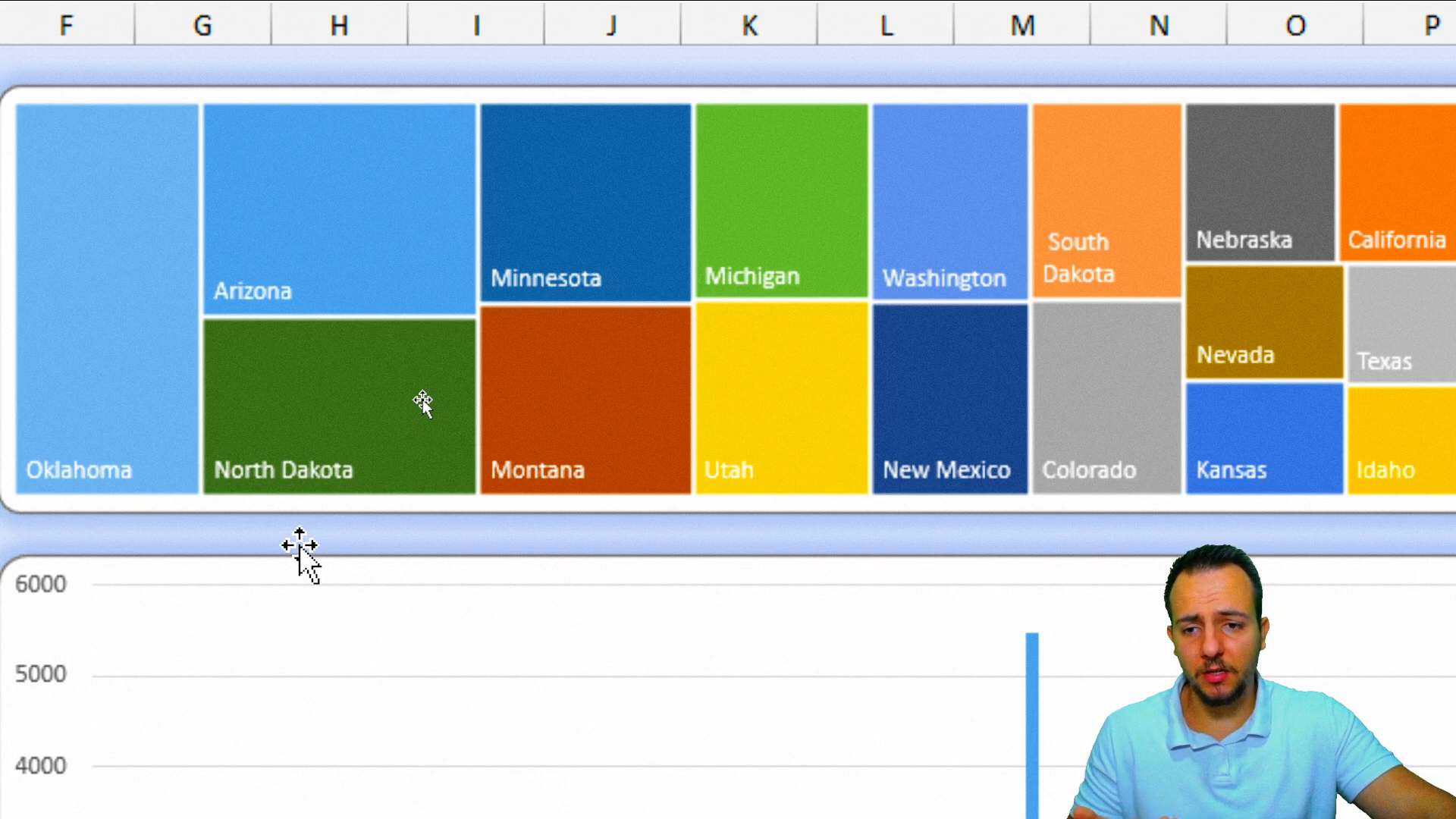
mouse_move(269, 302)
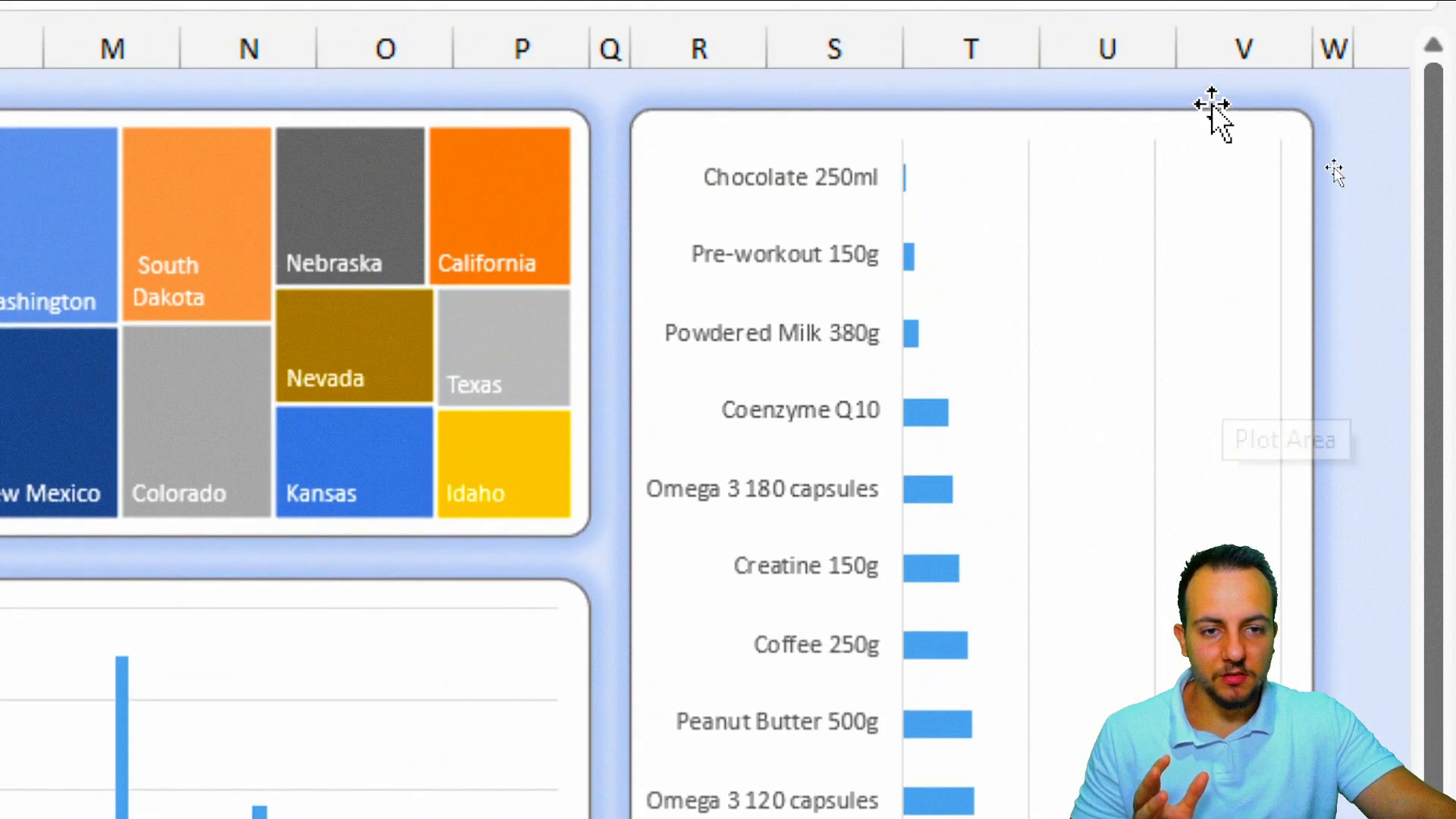
key(ctrl+2)
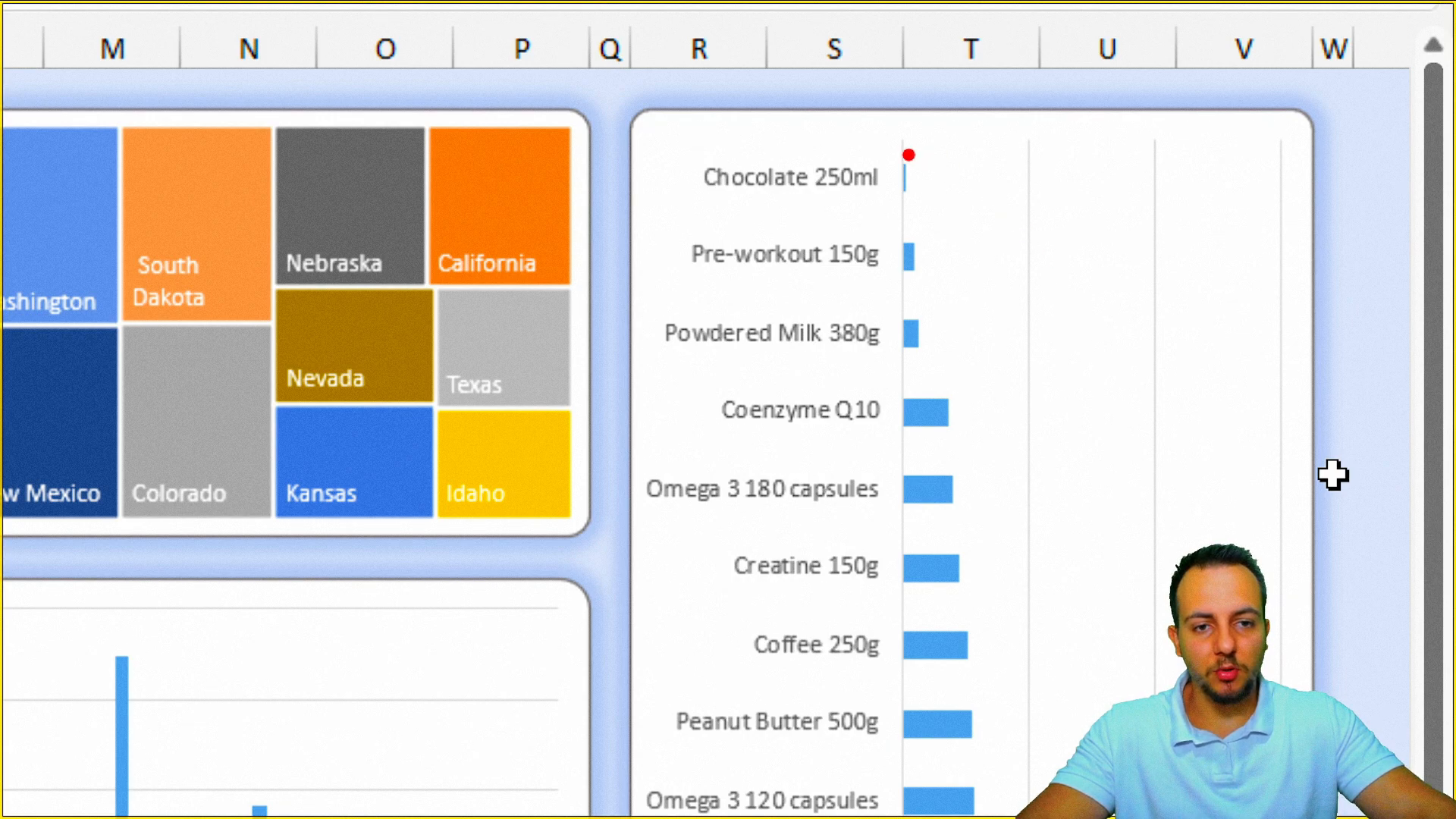
mouse_move(893, 154)
mouse_down()
mouse_move(1163, 198)
mouse_move(1326, 195)
mouse_up()
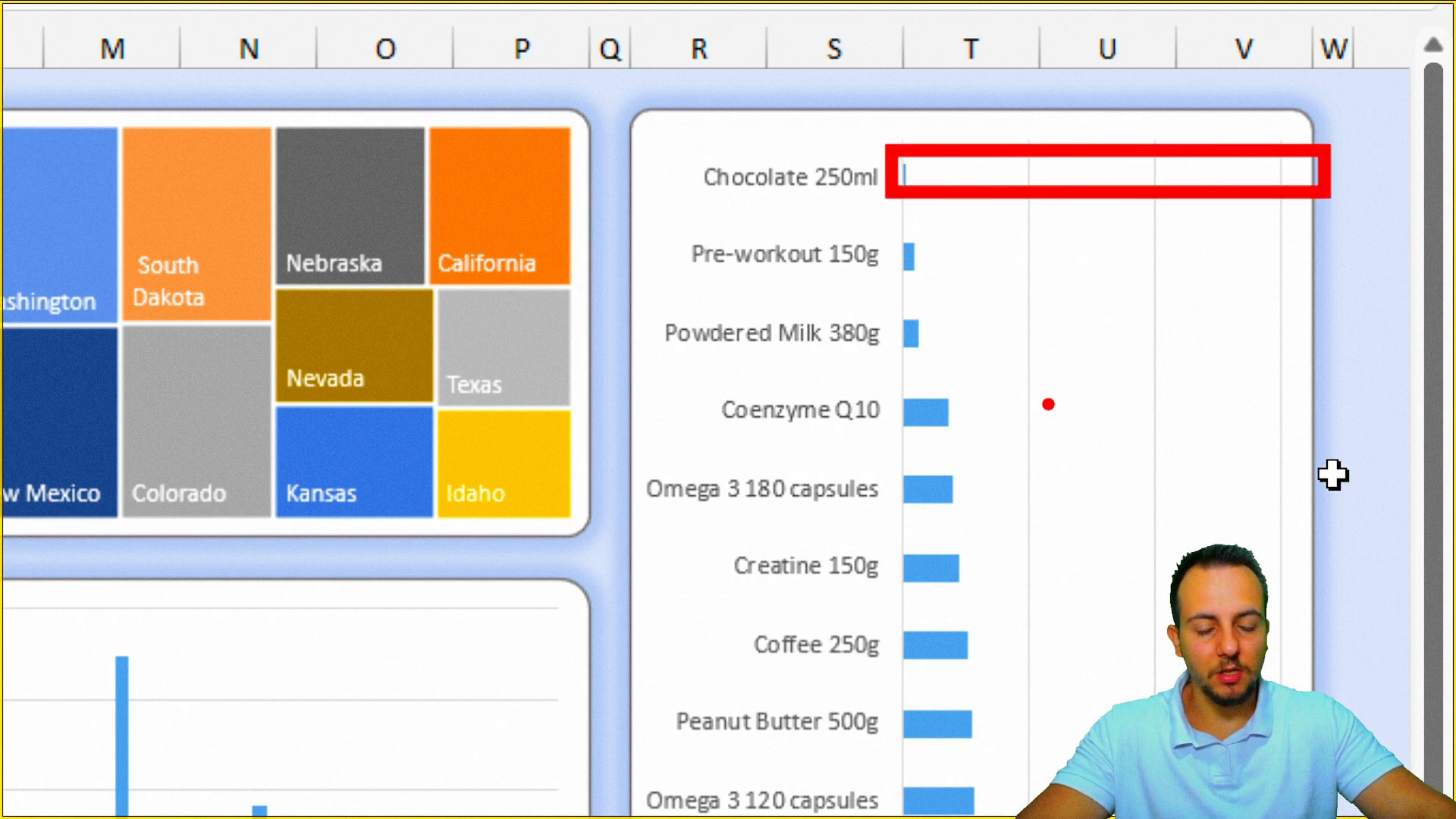
mouse_move(879, 535)
mouse_down()
mouse_move(1050, 574)
mouse_move(1153, 384)
mouse_move(1283, 229)
mouse_up()
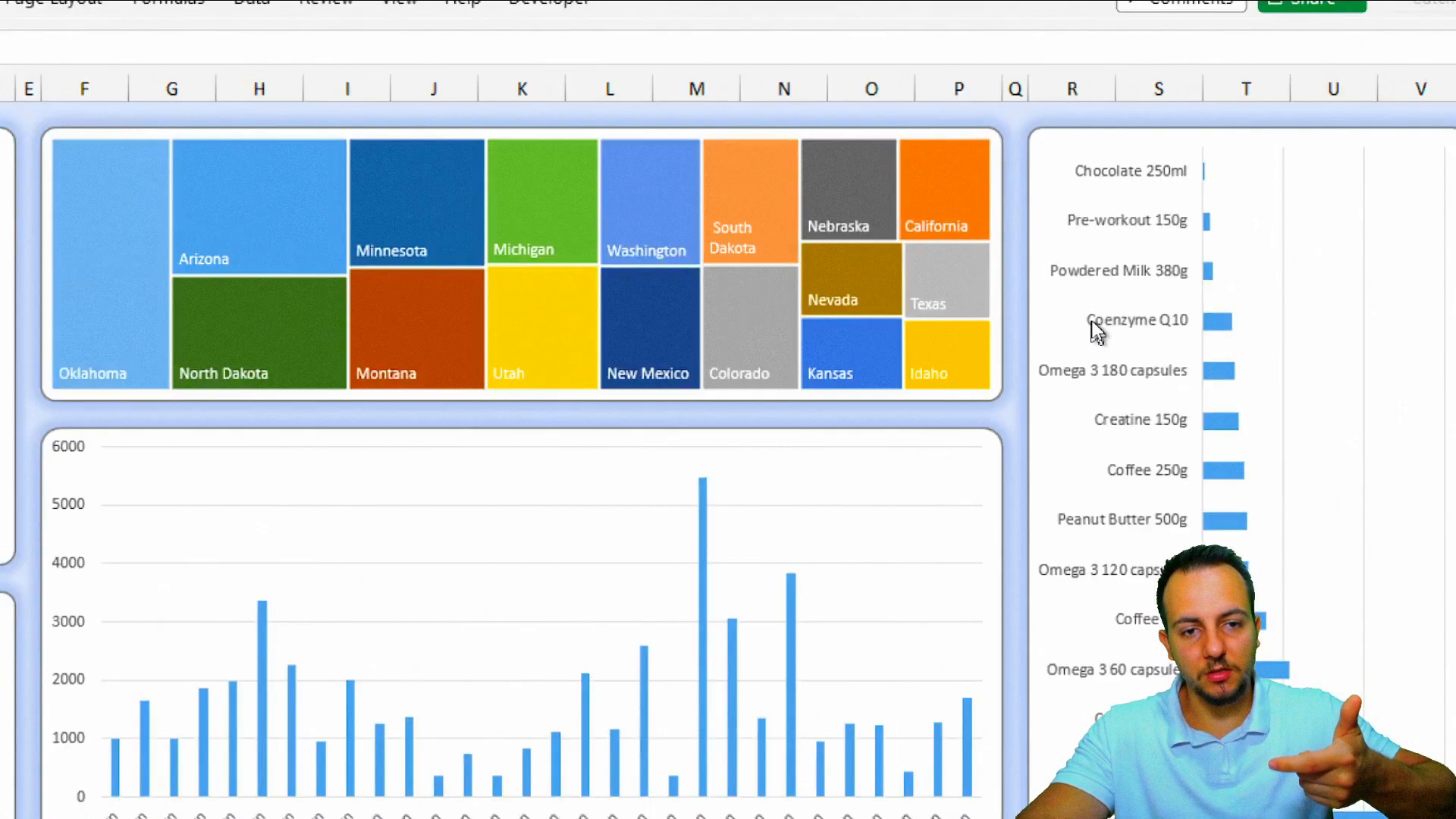
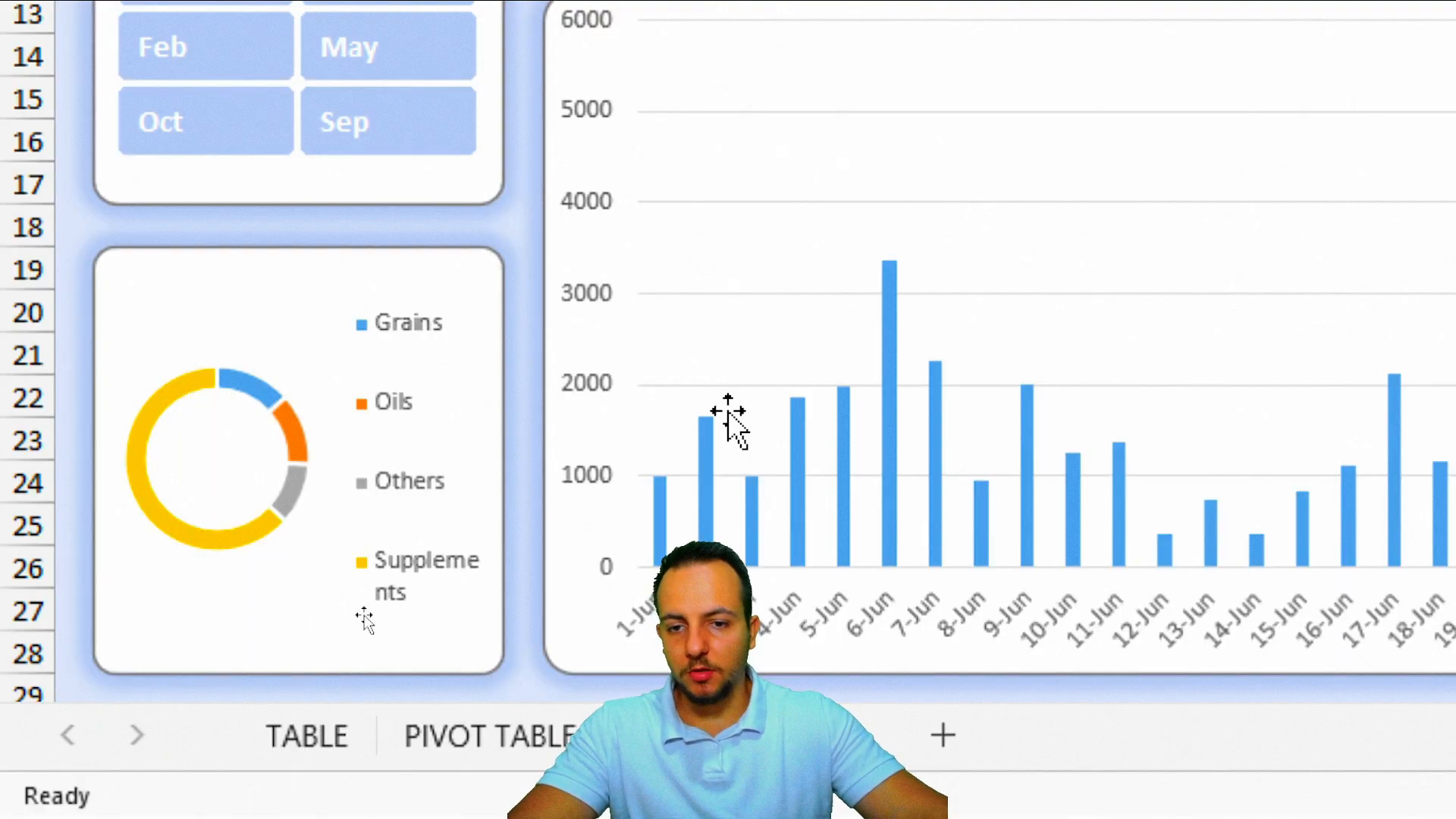
Move the legend of the product type doughnut chart to the bottom of the chart.
click(336, 322)
click(313, 264)
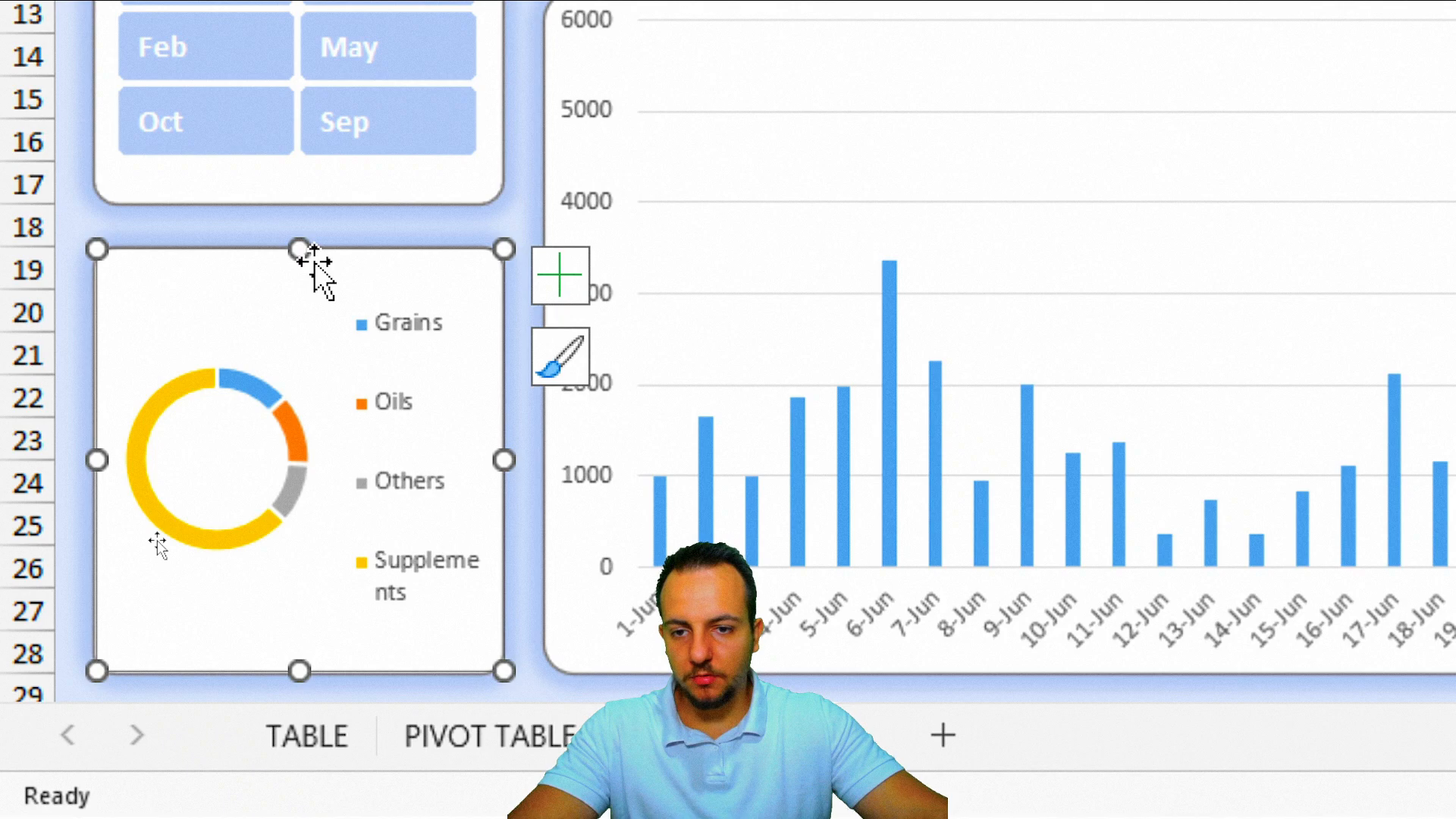
click(423, 390)
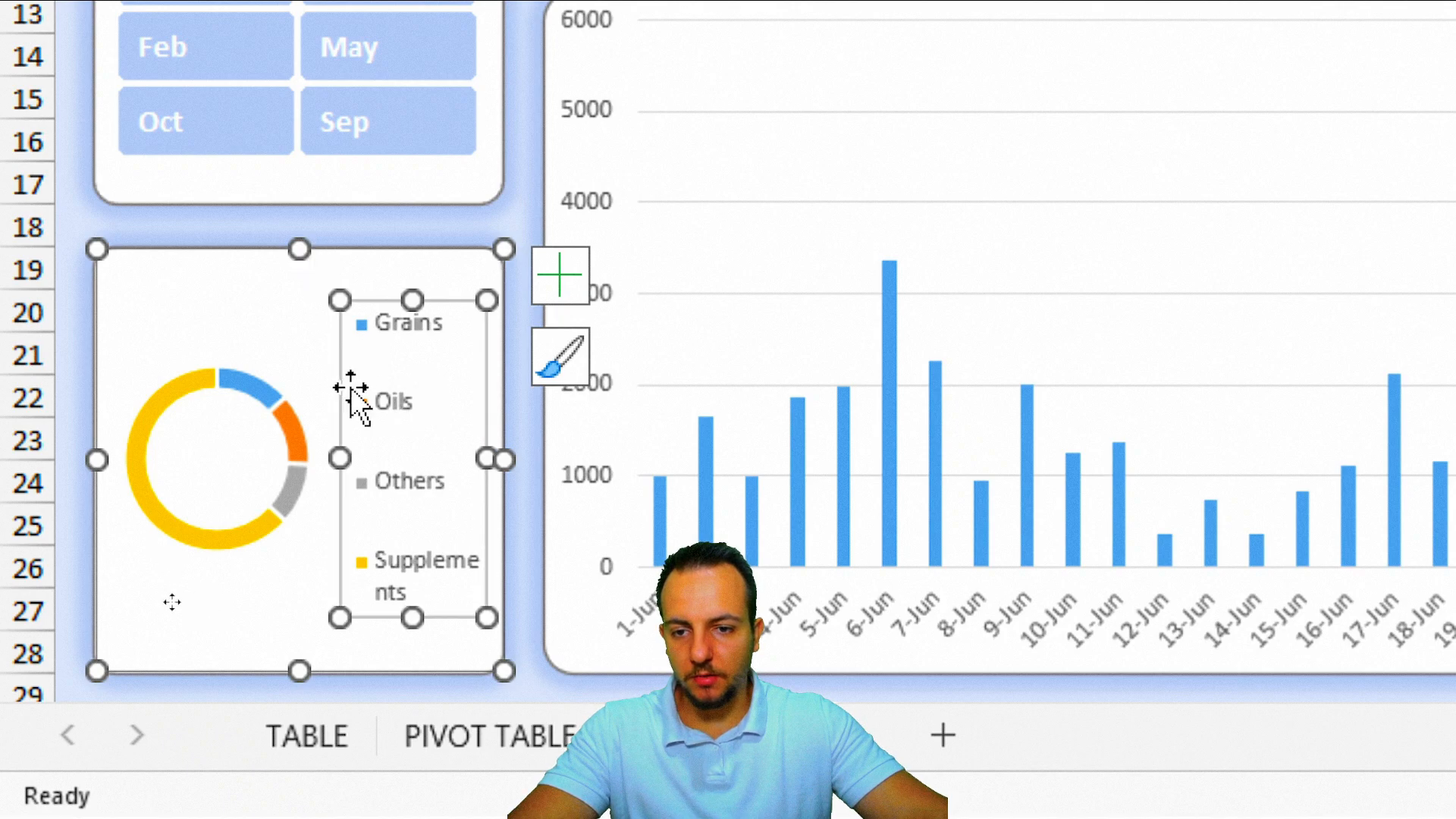
click(357, 276)
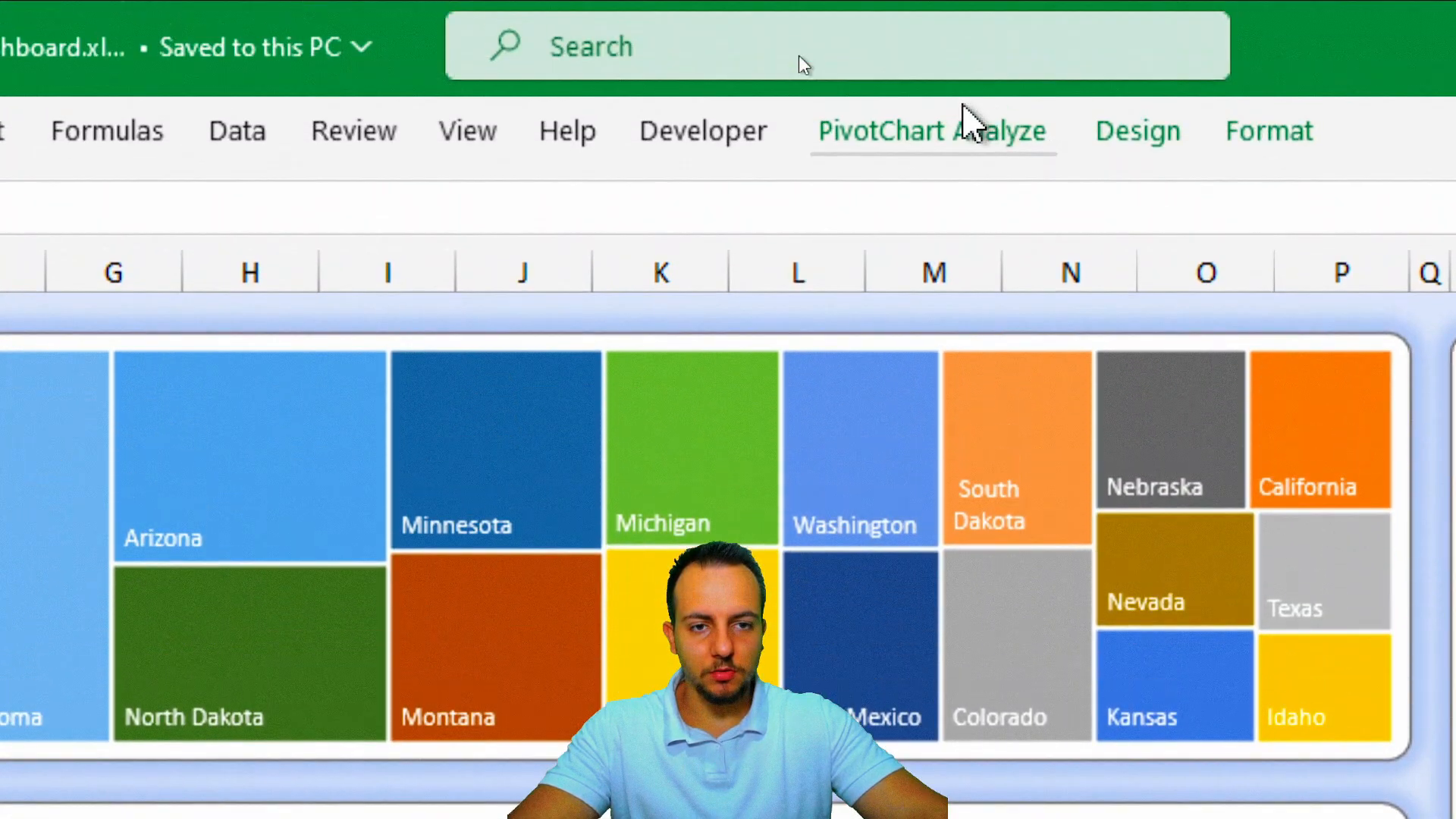
click(1138, 135)
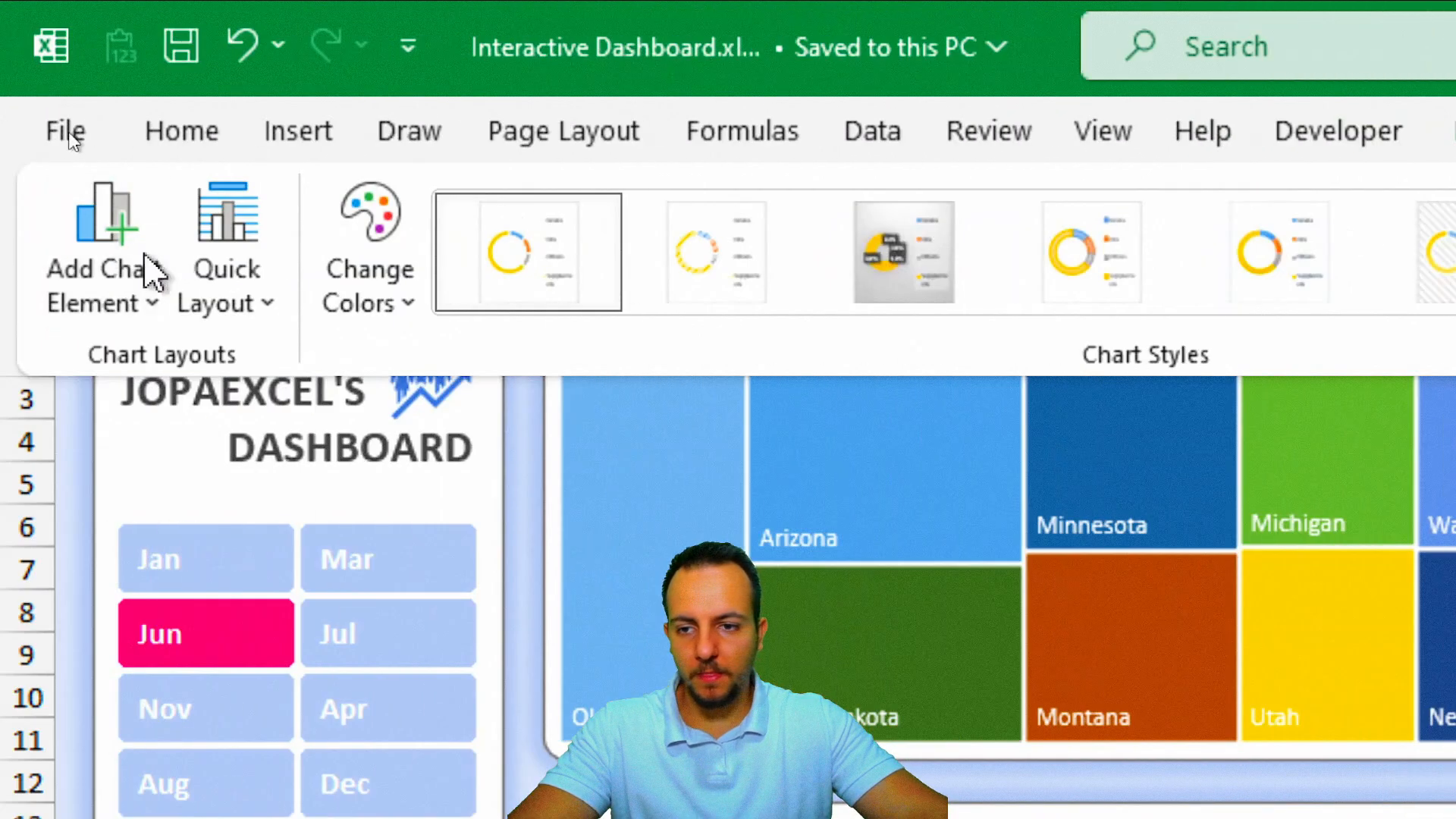
click(113, 296)
mouse_move(167, 545)
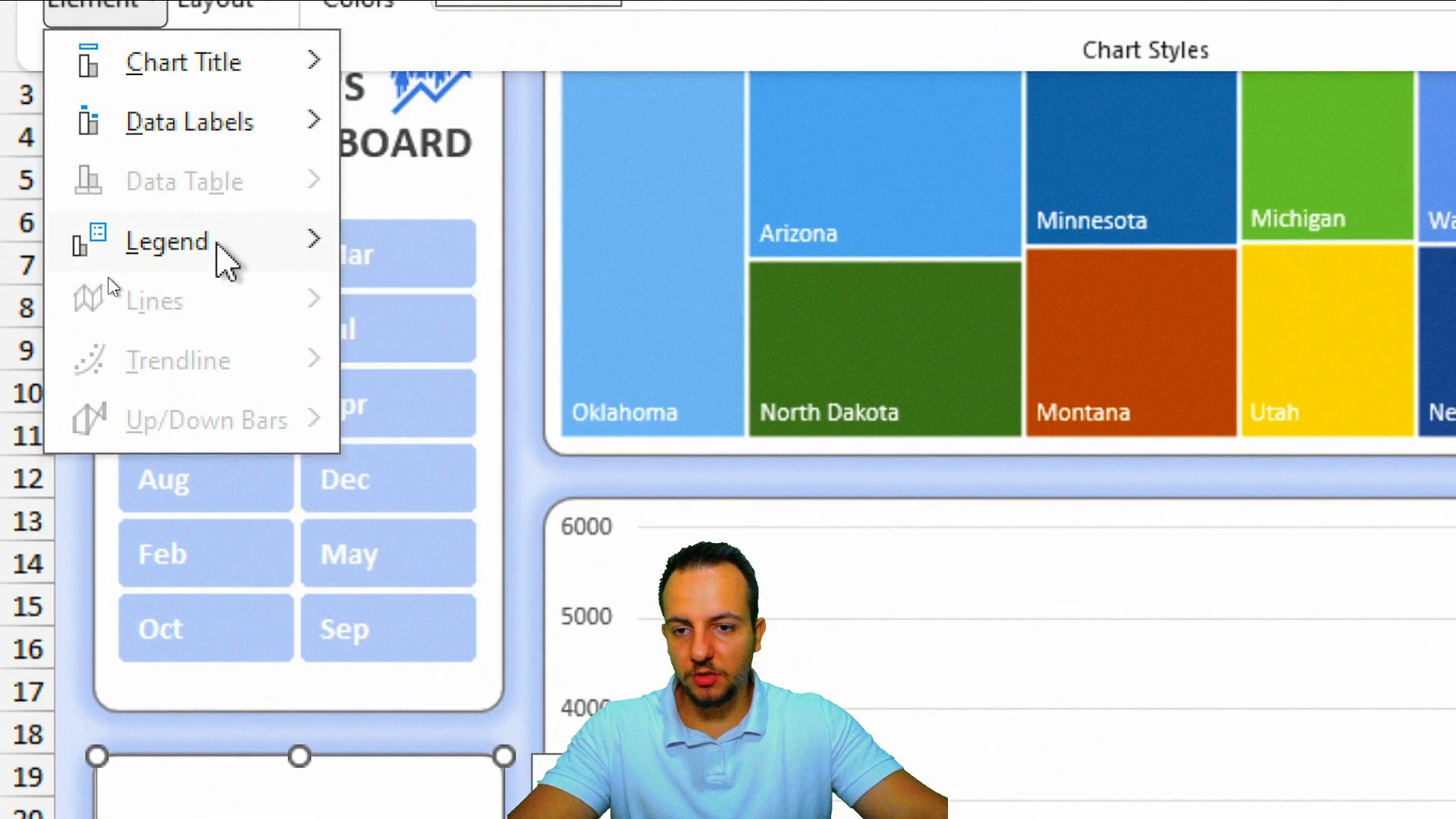
mouse_move(226, 258)
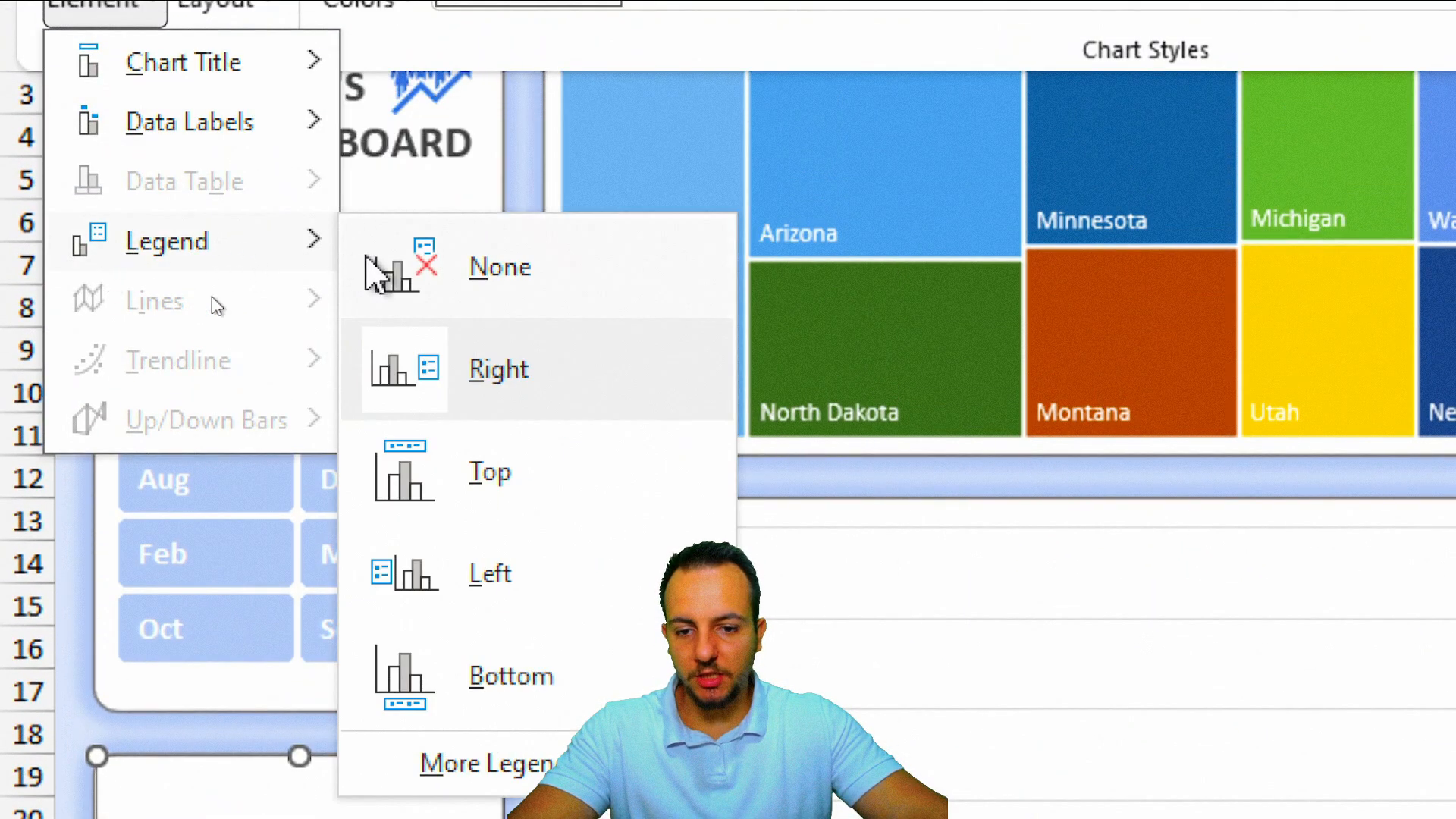
click(530, 686)
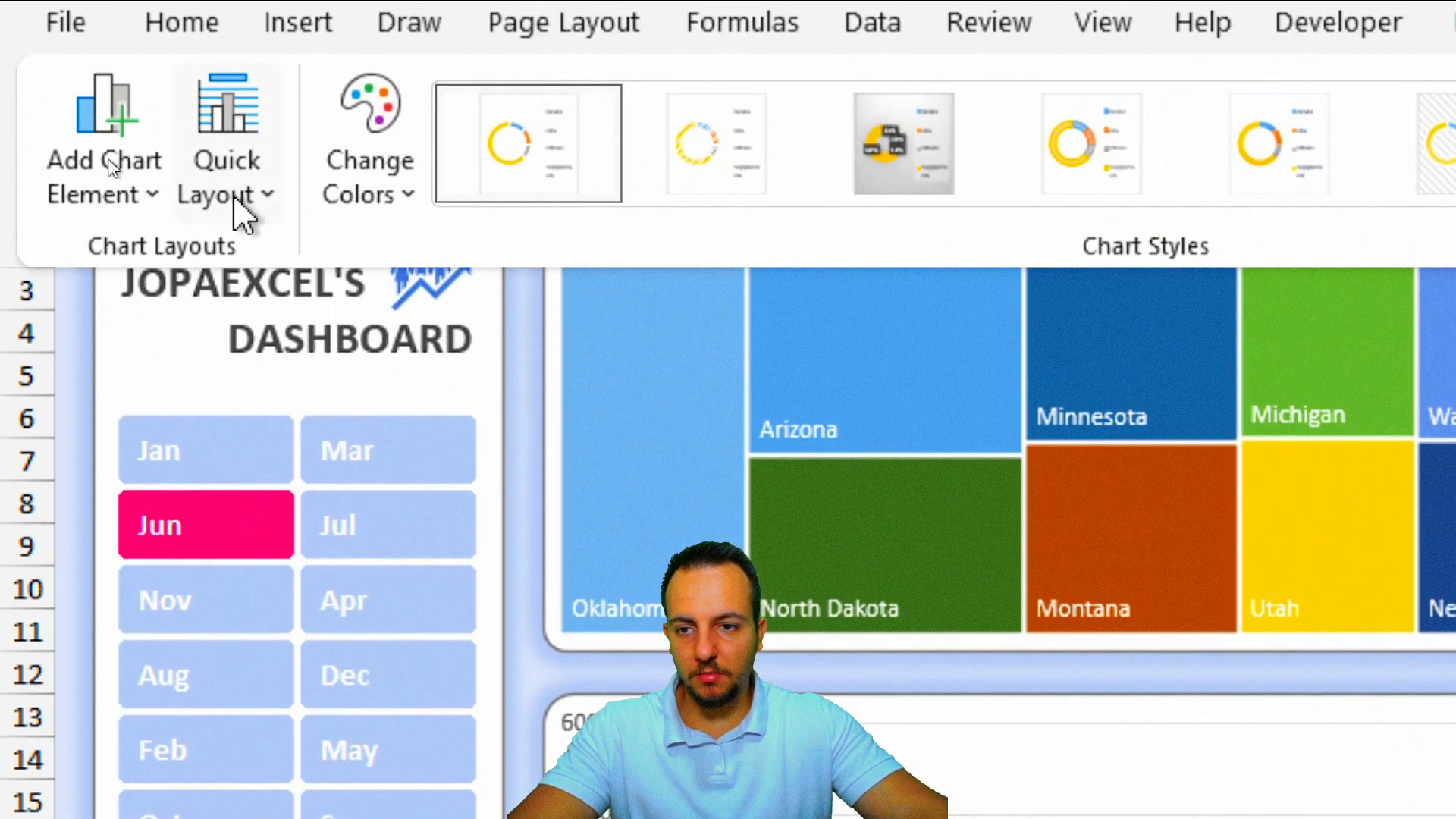
Add data labels to the doughnut chart and have them show percentages instead of values.
click(134, 204)
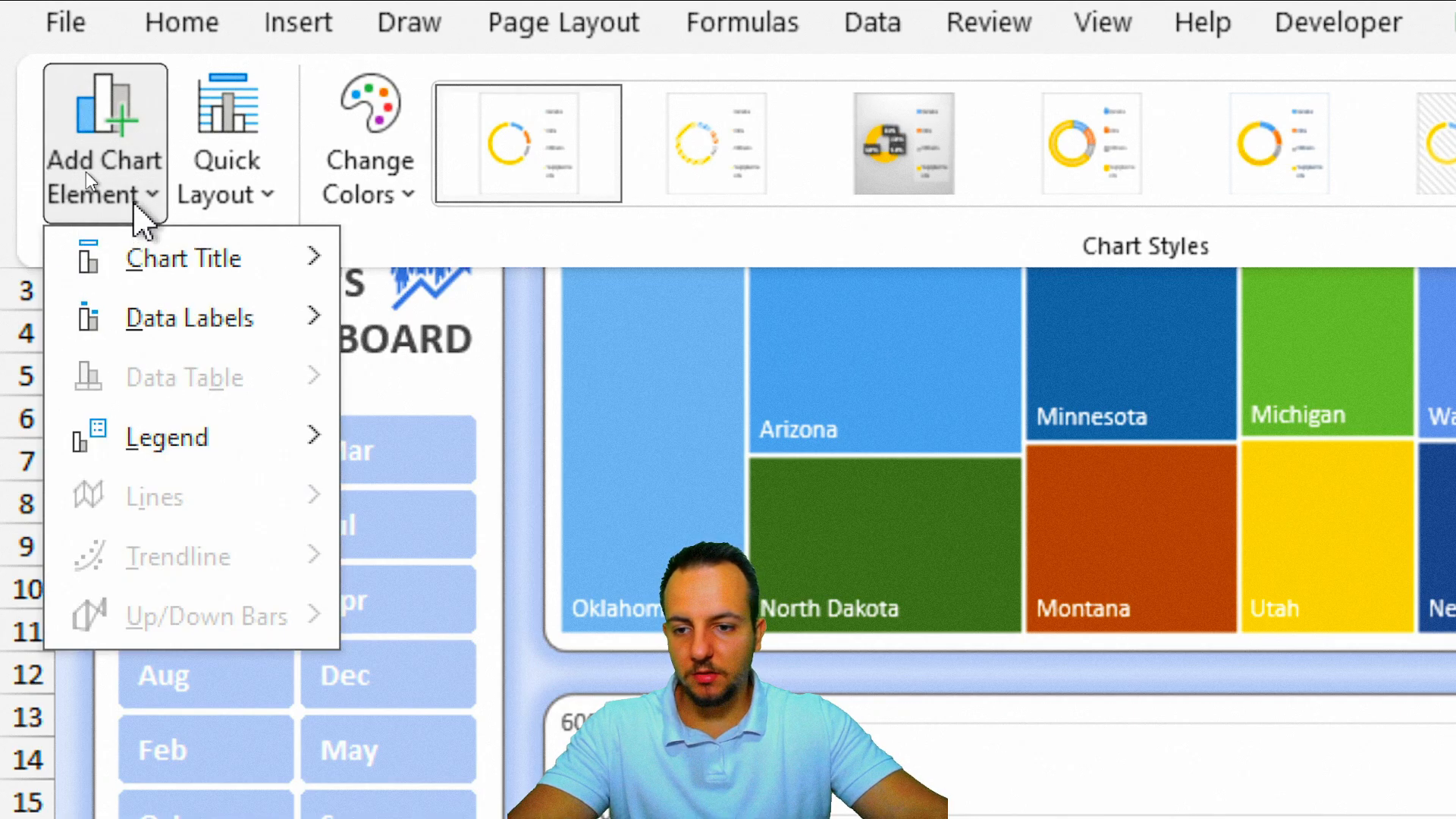
mouse_move(208, 333)
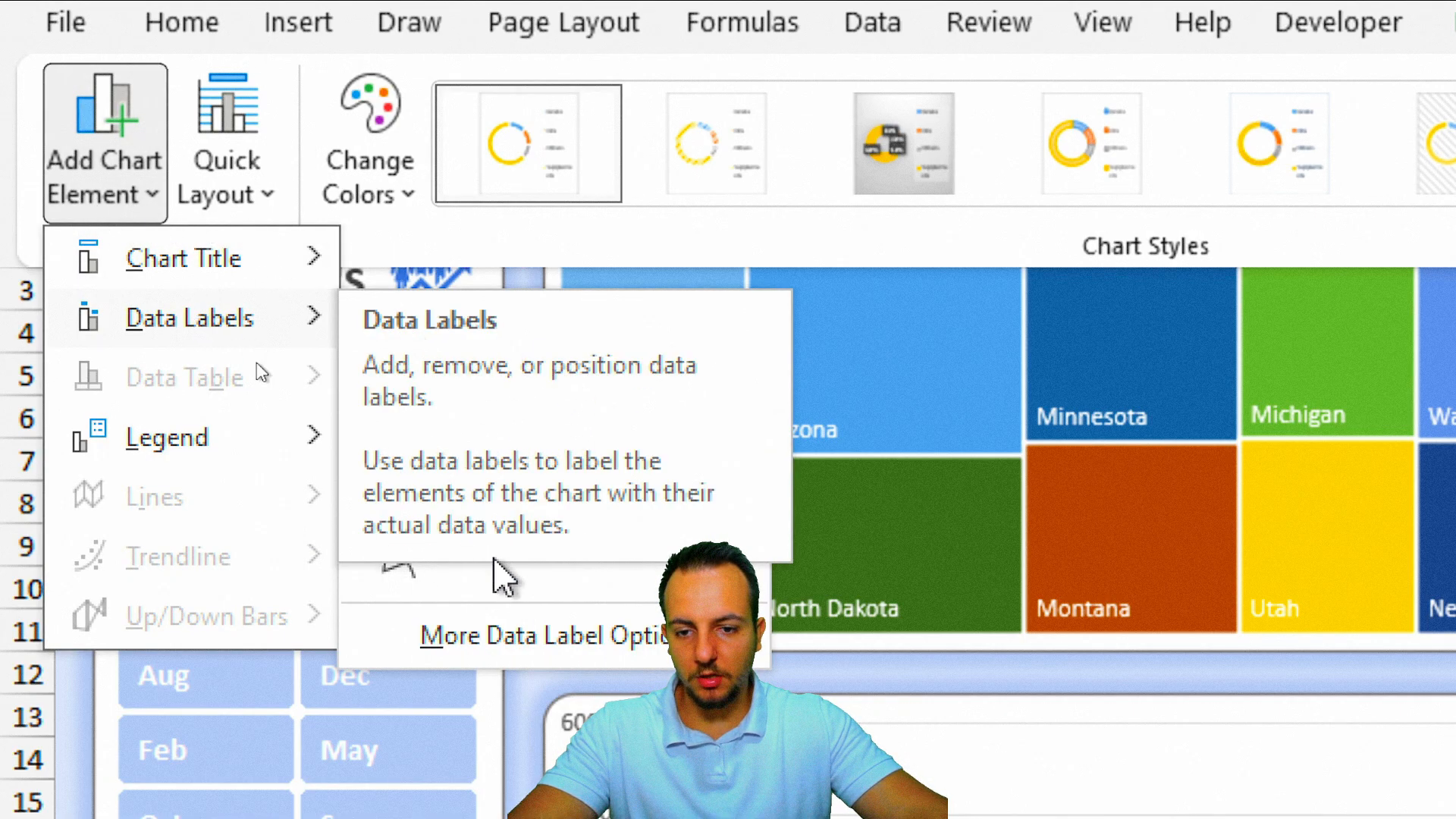
click(492, 463)
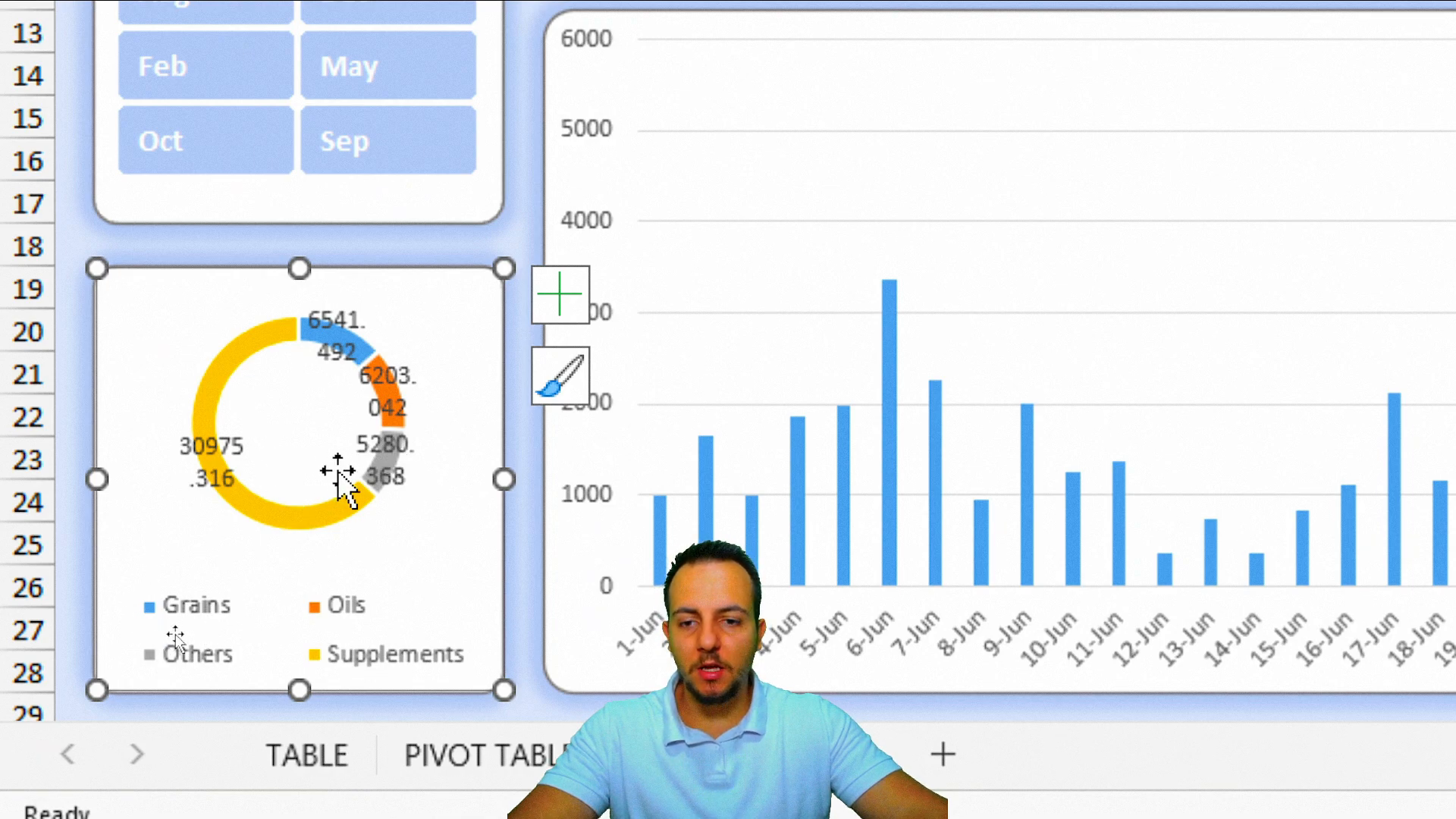
right_click(385, 402)
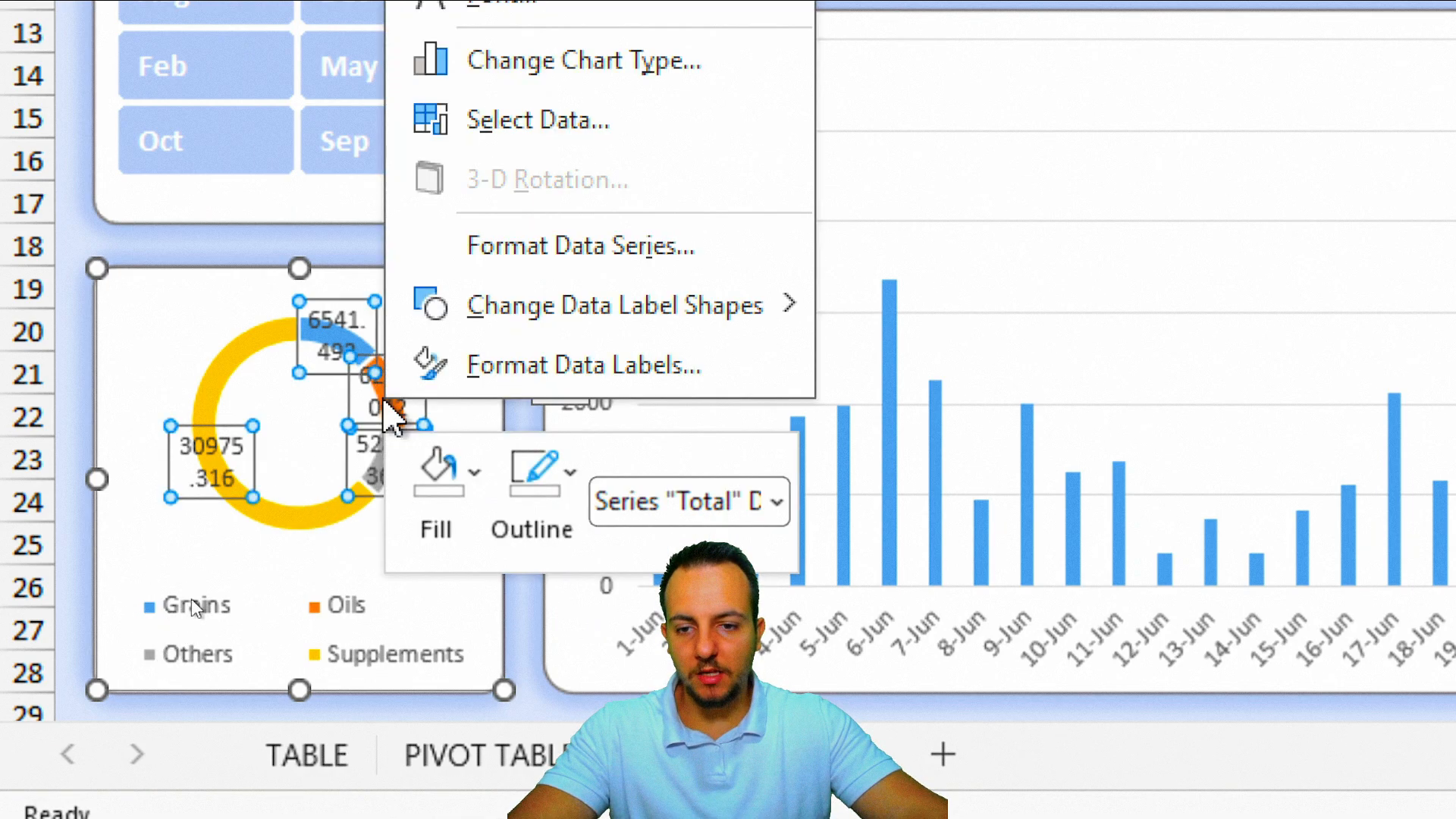
click(464, 367)
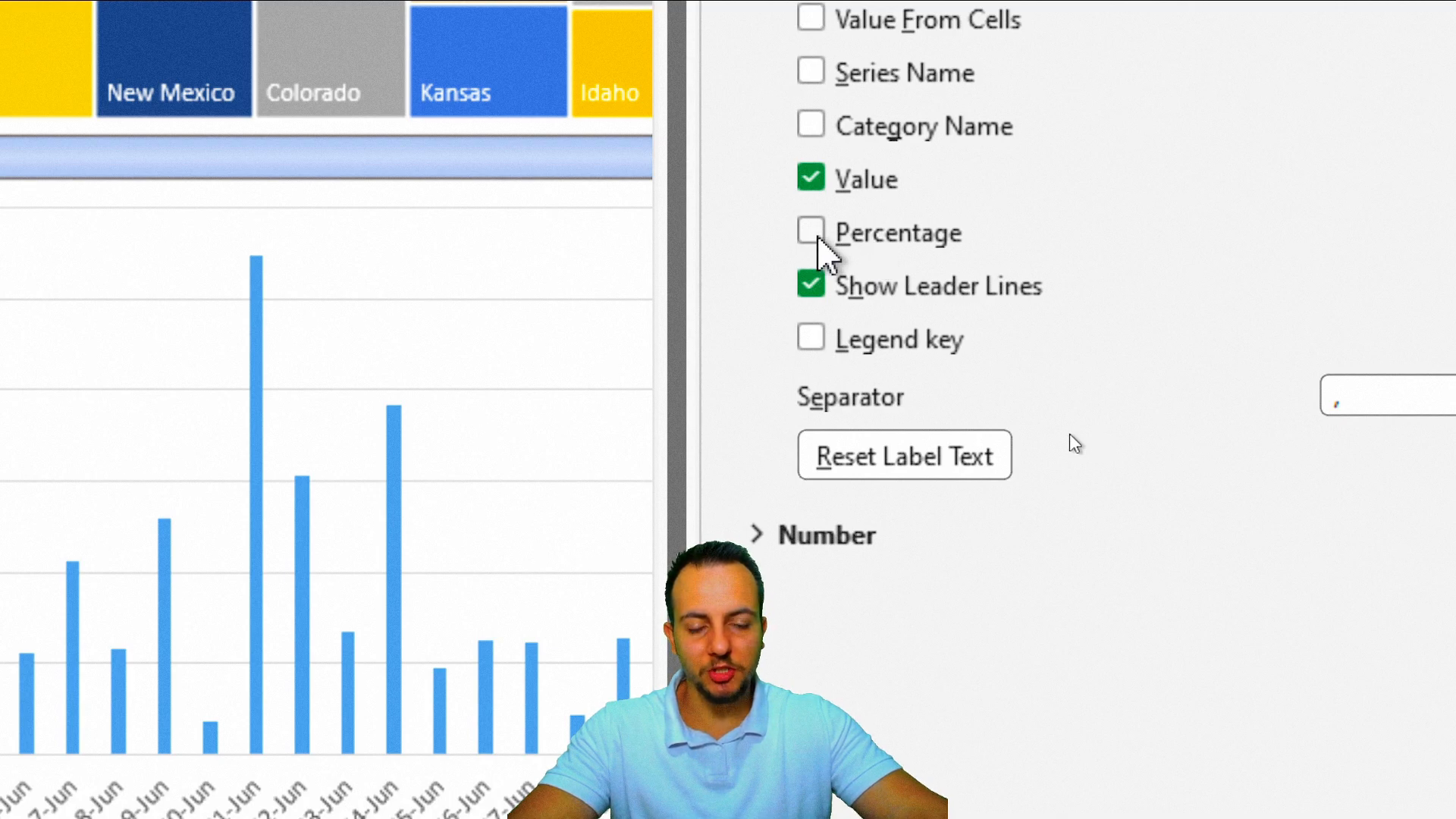
click(810, 180)
click(816, 287)
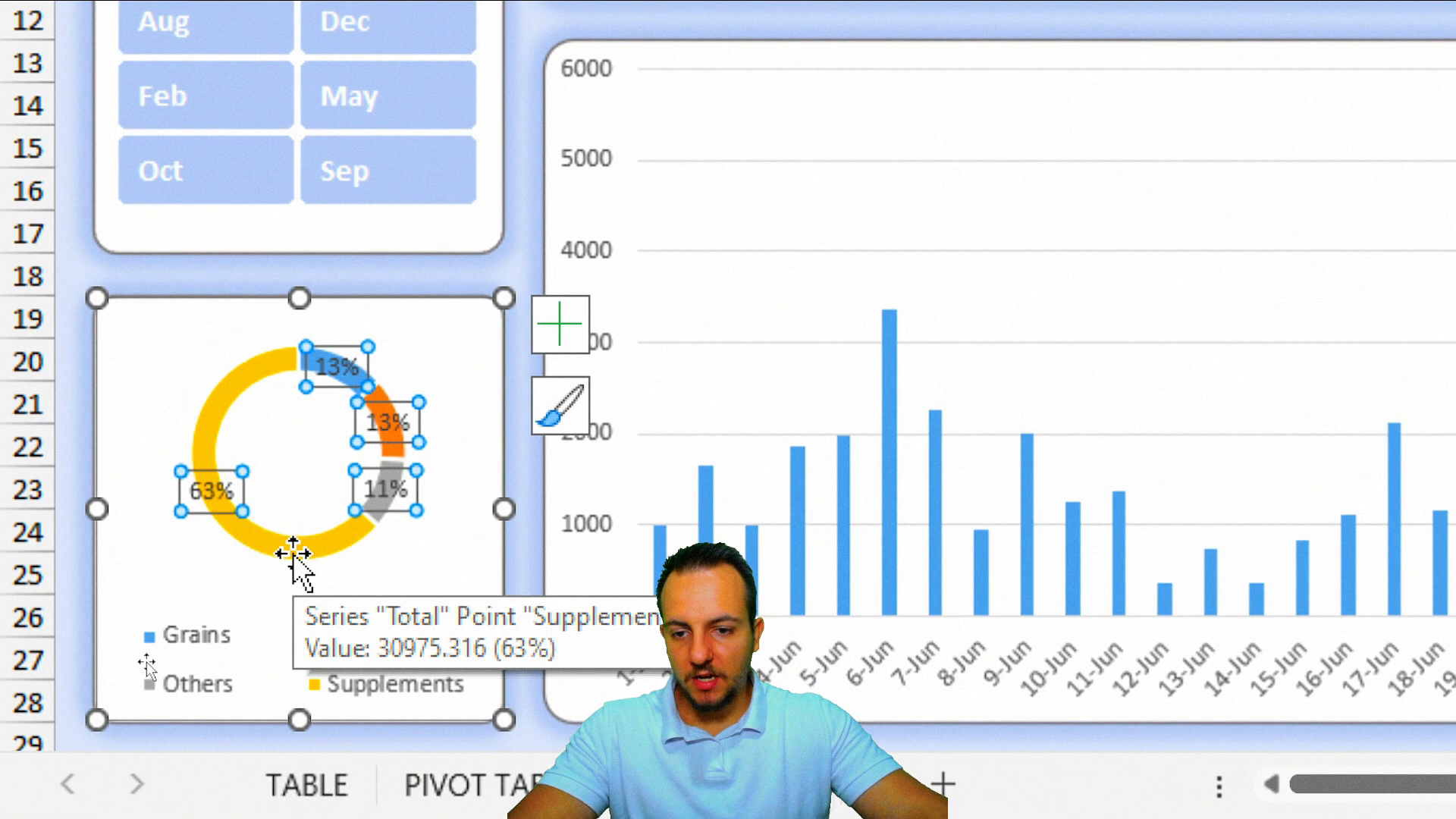
Enlarge the doughnut's plot area so the ring fills the space above the legend.
click(294, 454)
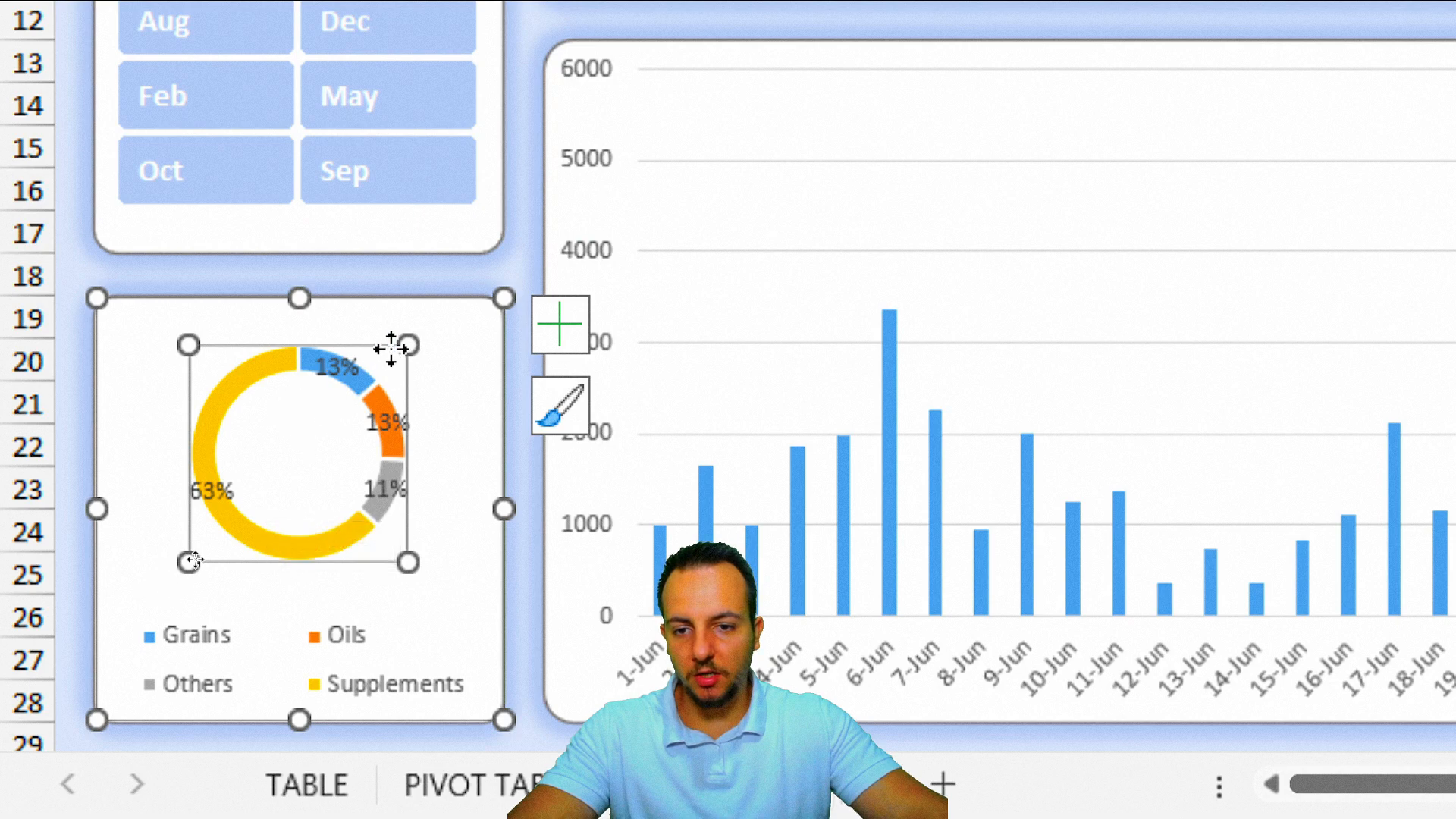
drag(408, 342, 444, 310)
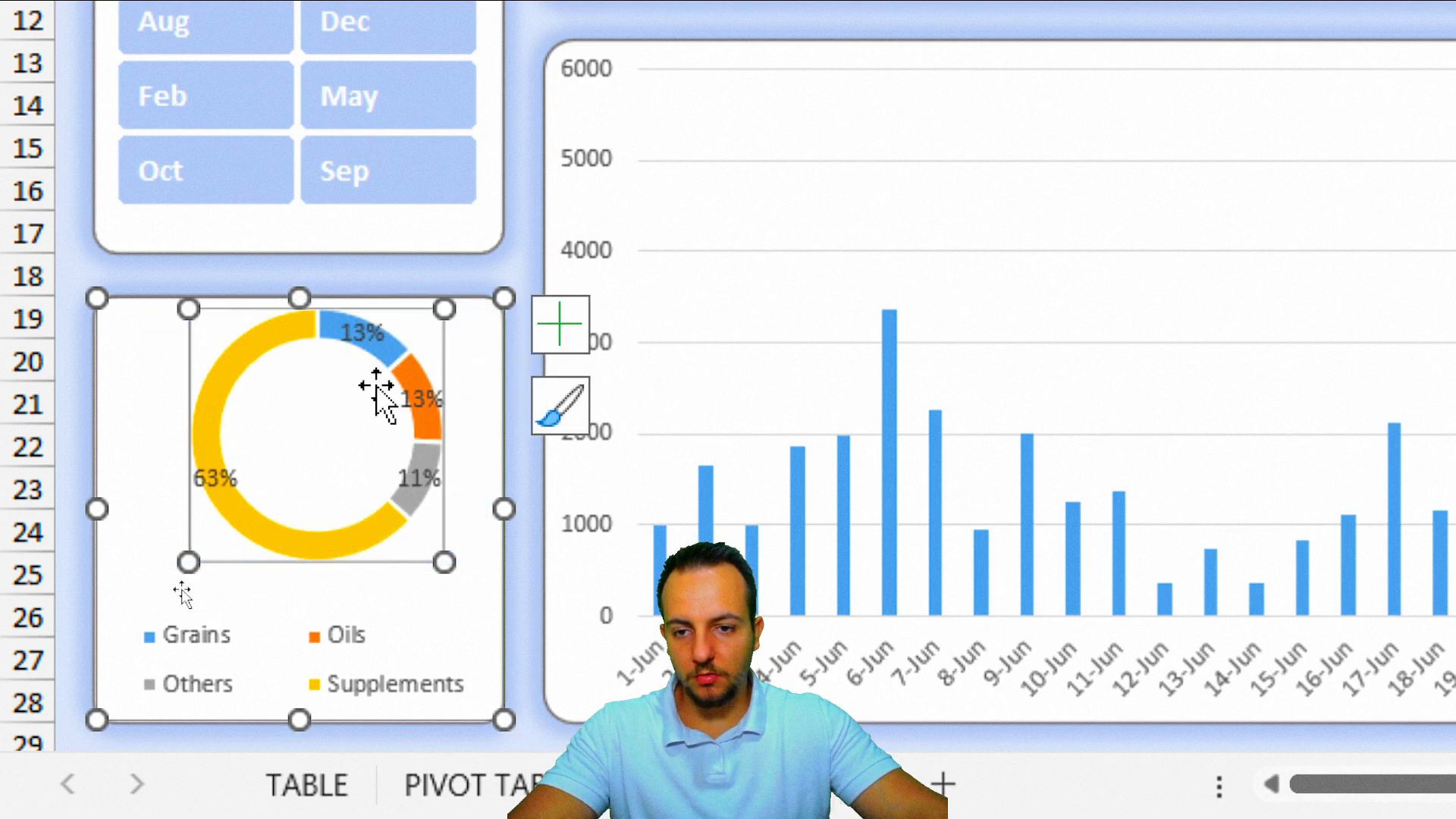
drag(189, 562, 144, 607)
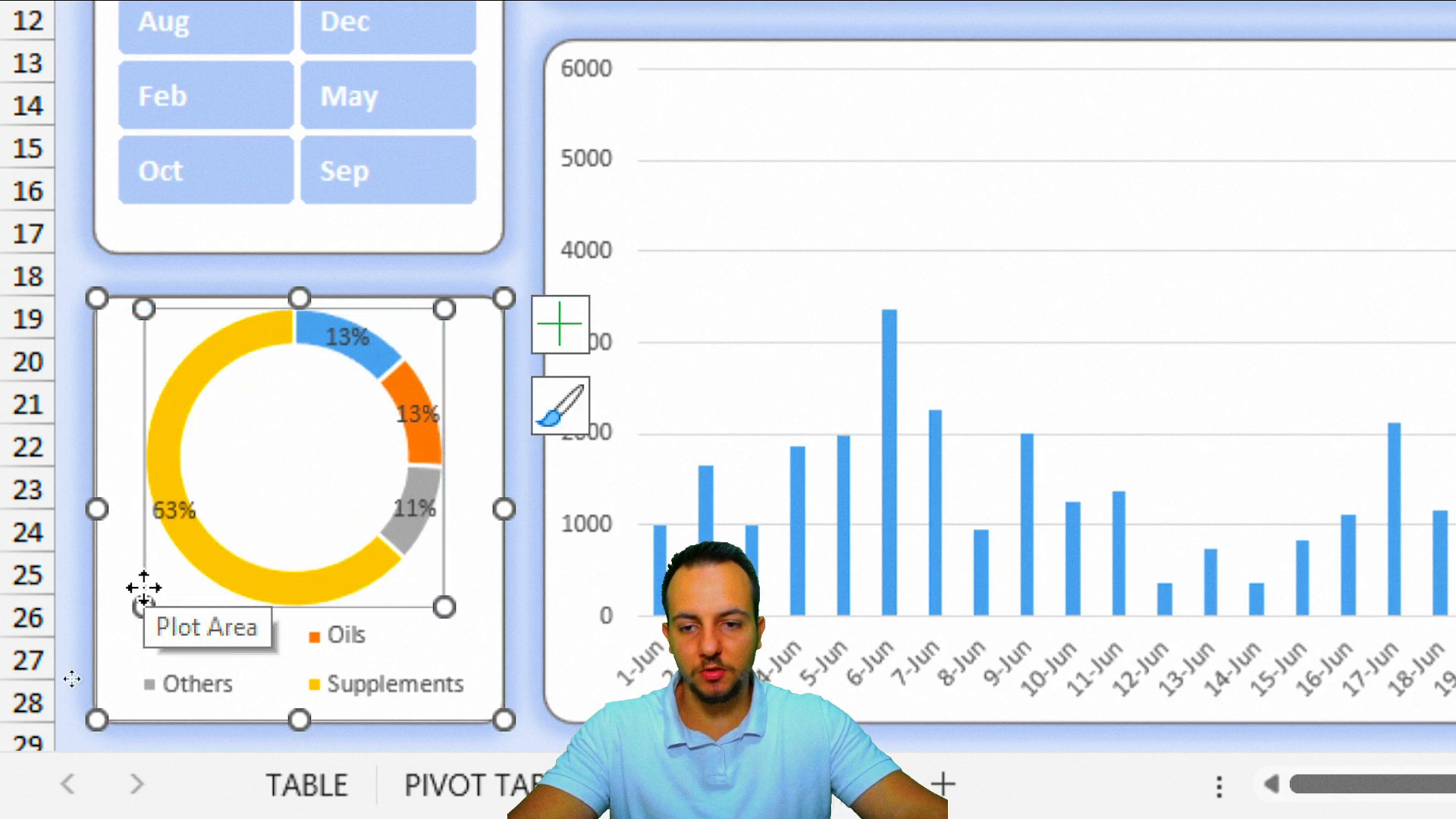
Format the doughnut's percentage labels as 10.5 pt, bold and white.
click(350, 326)
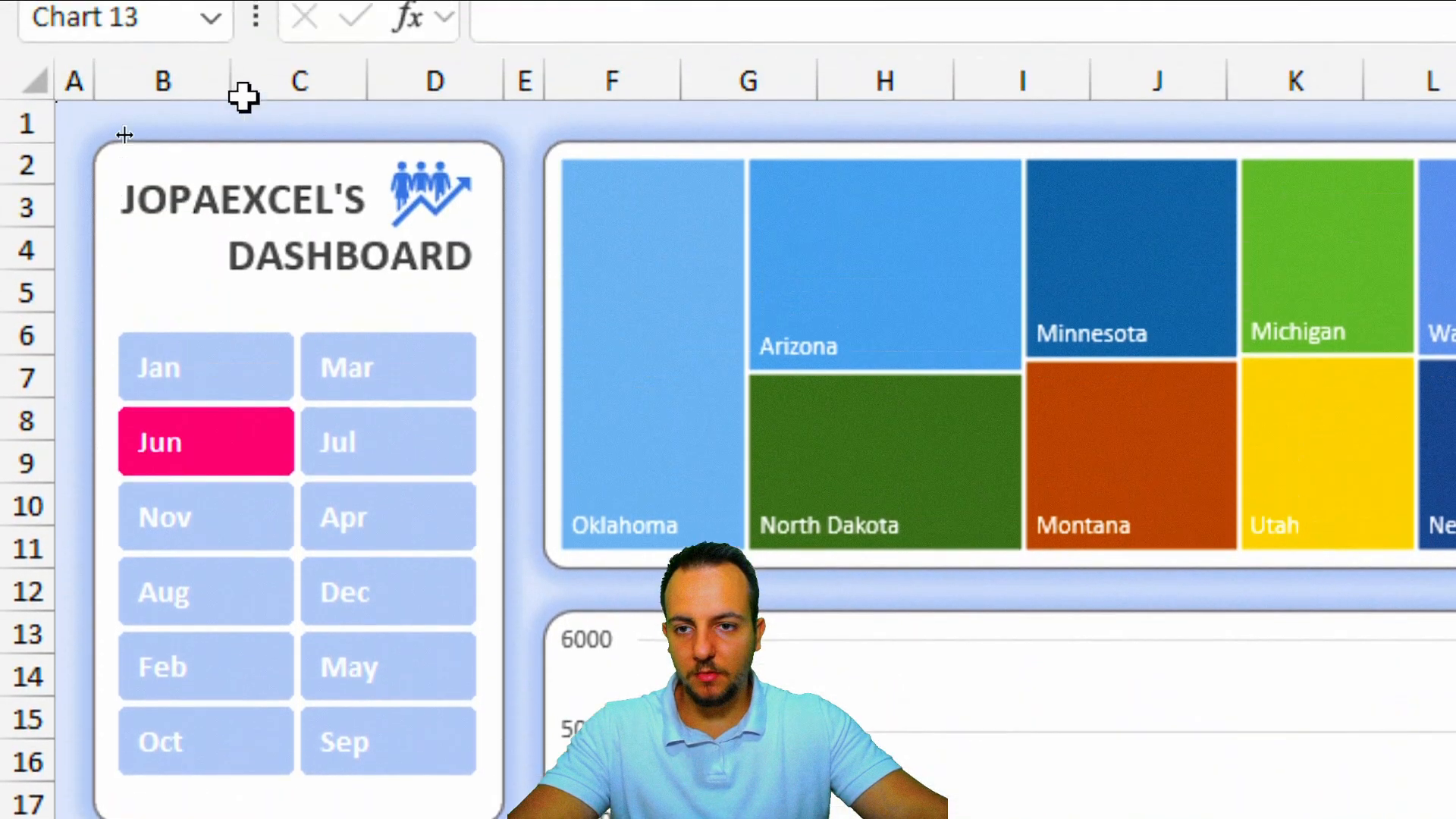
click(182, 87)
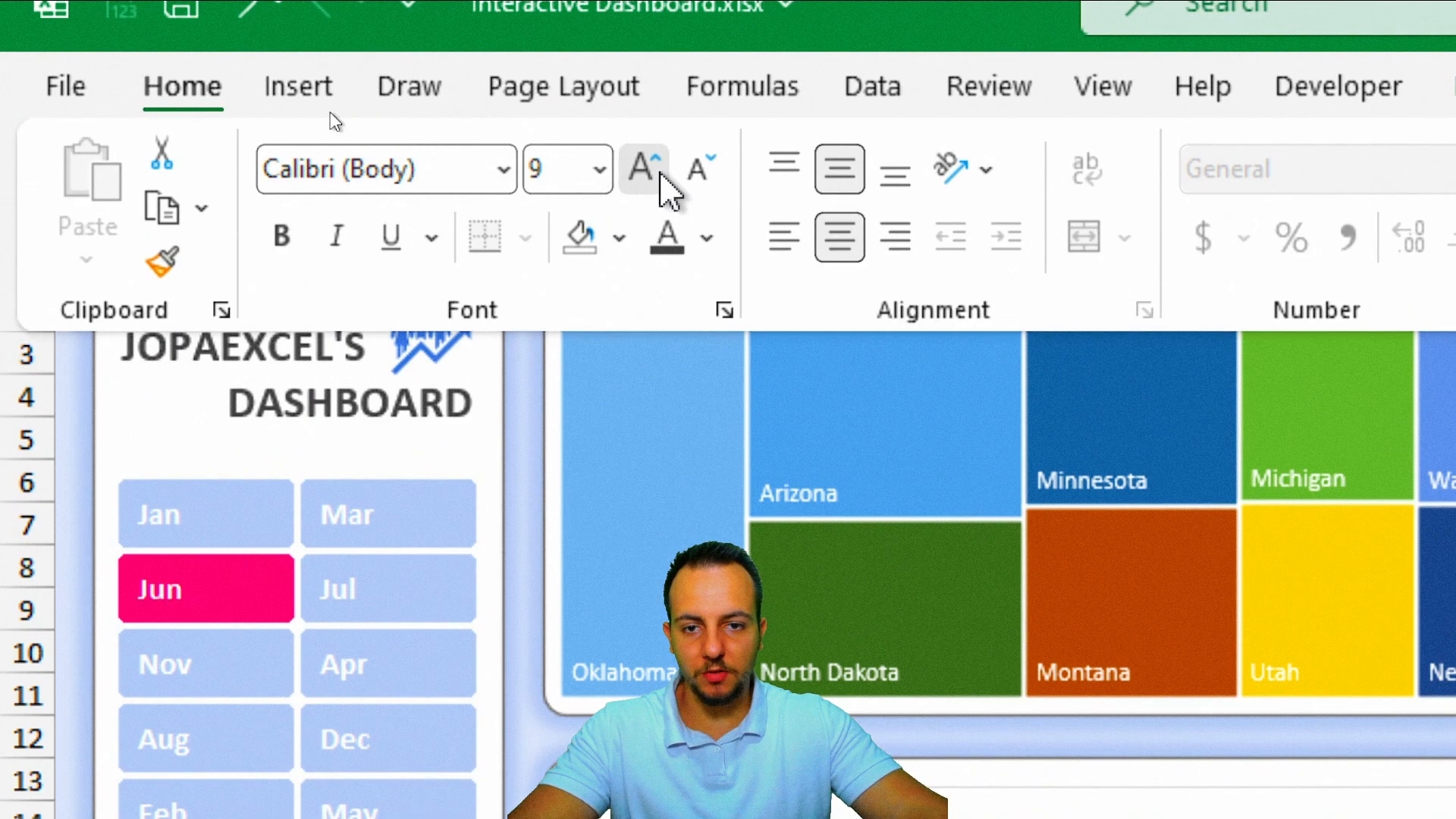
click(670, 189)
click(281, 242)
click(705, 238)
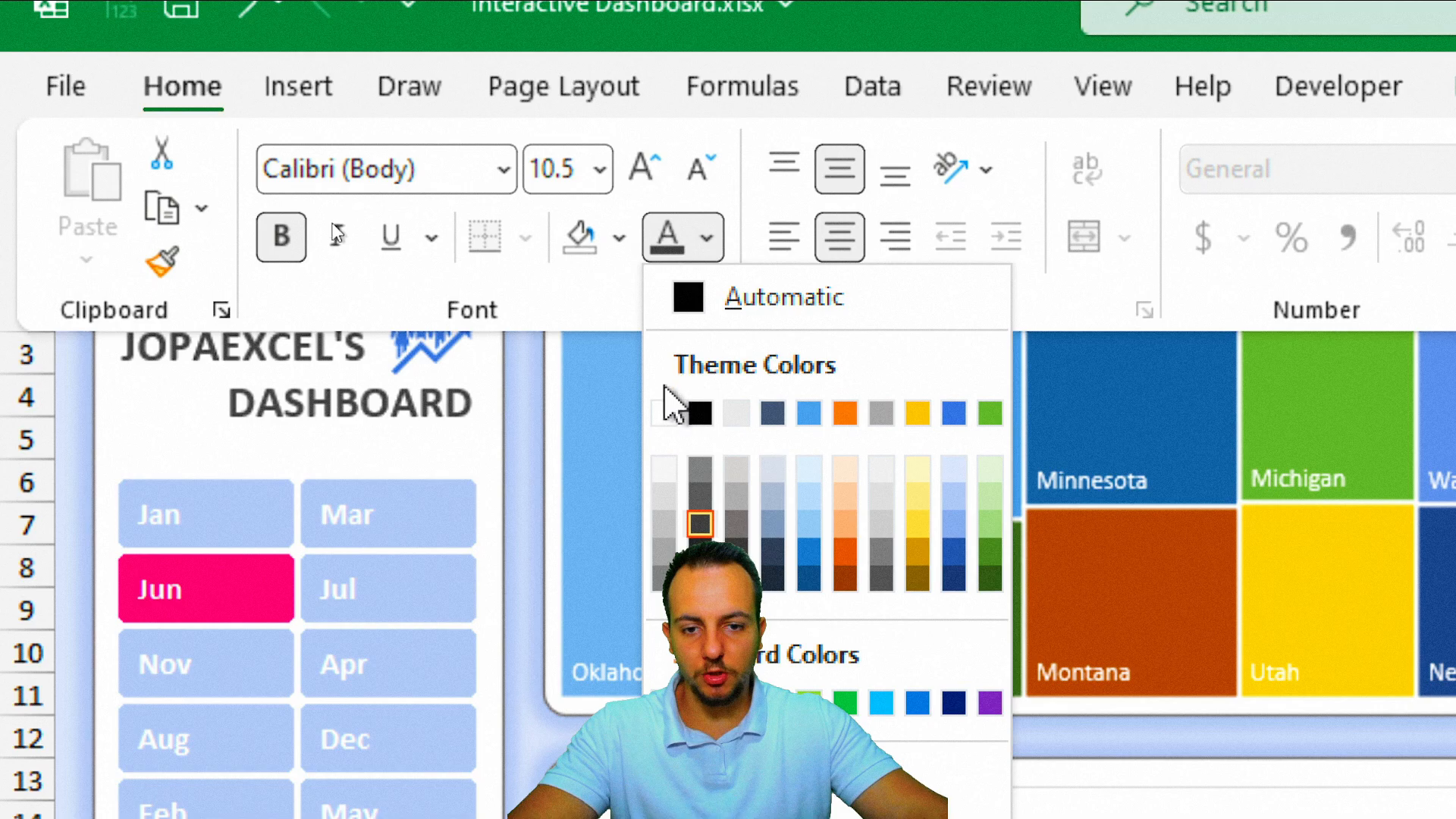
click(664, 414)
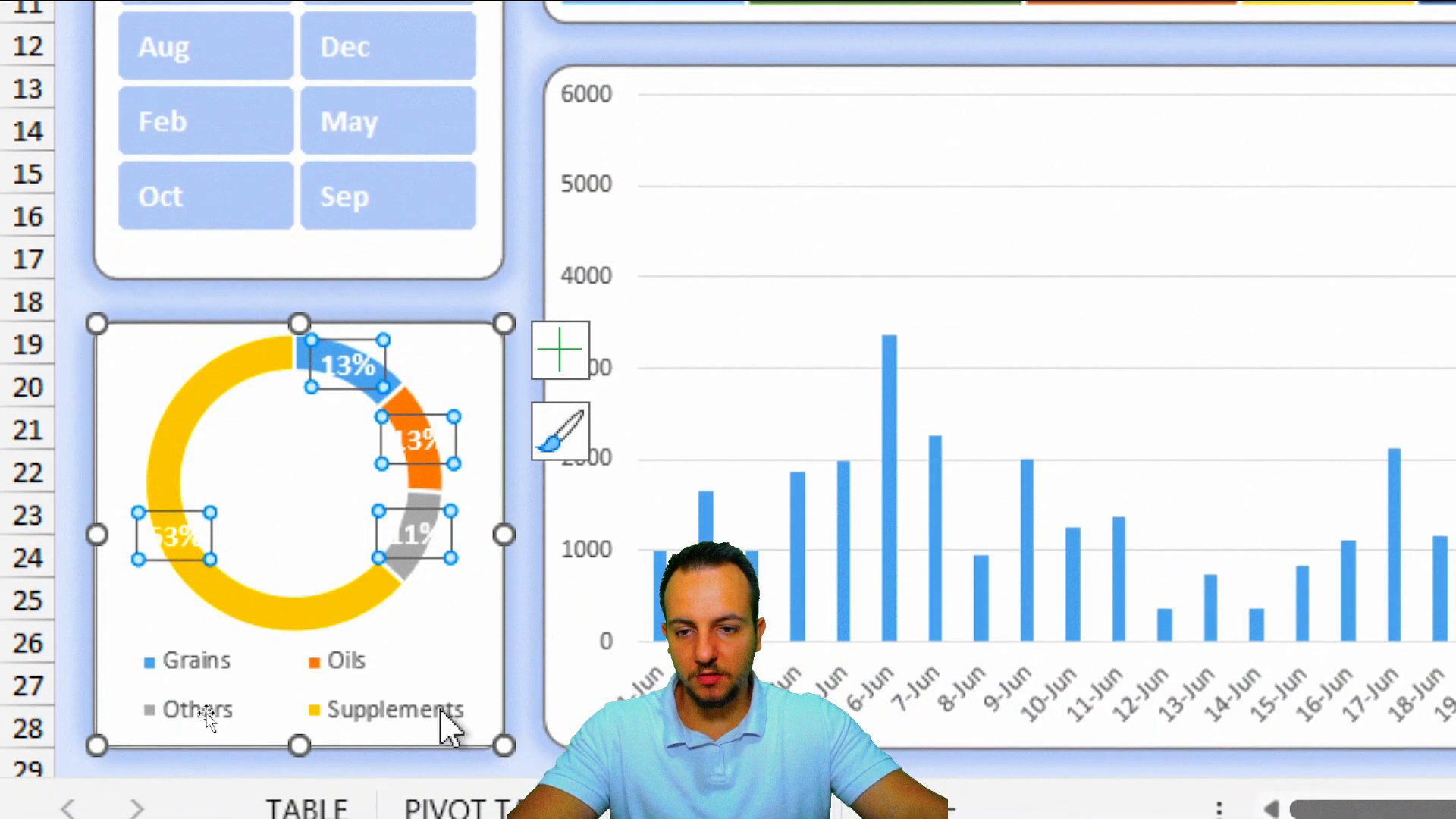
Set the doughnut series' angle of first slice to 340° and its doughnut explosion to 3%.
click(221, 386)
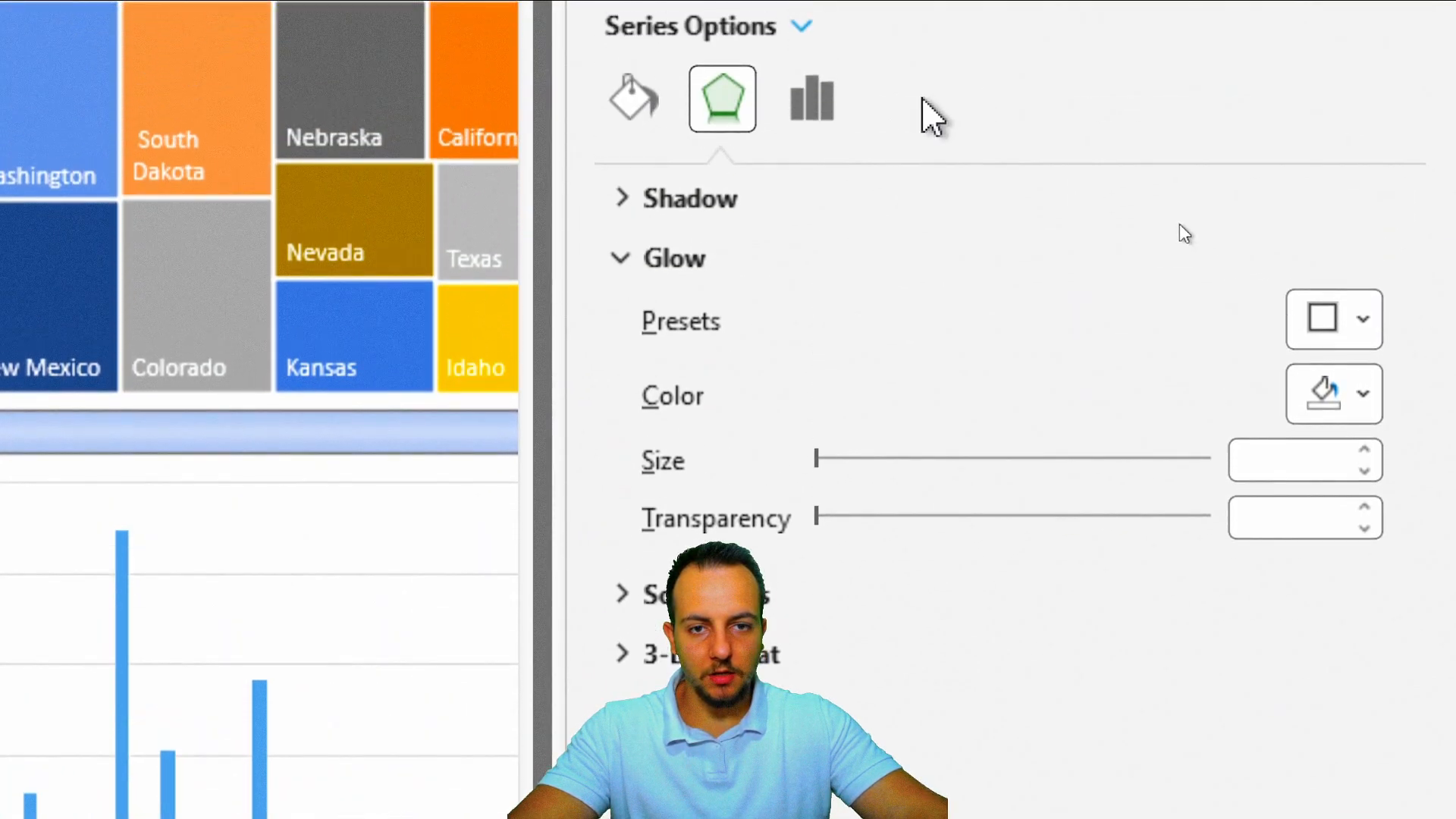
click(812, 96)
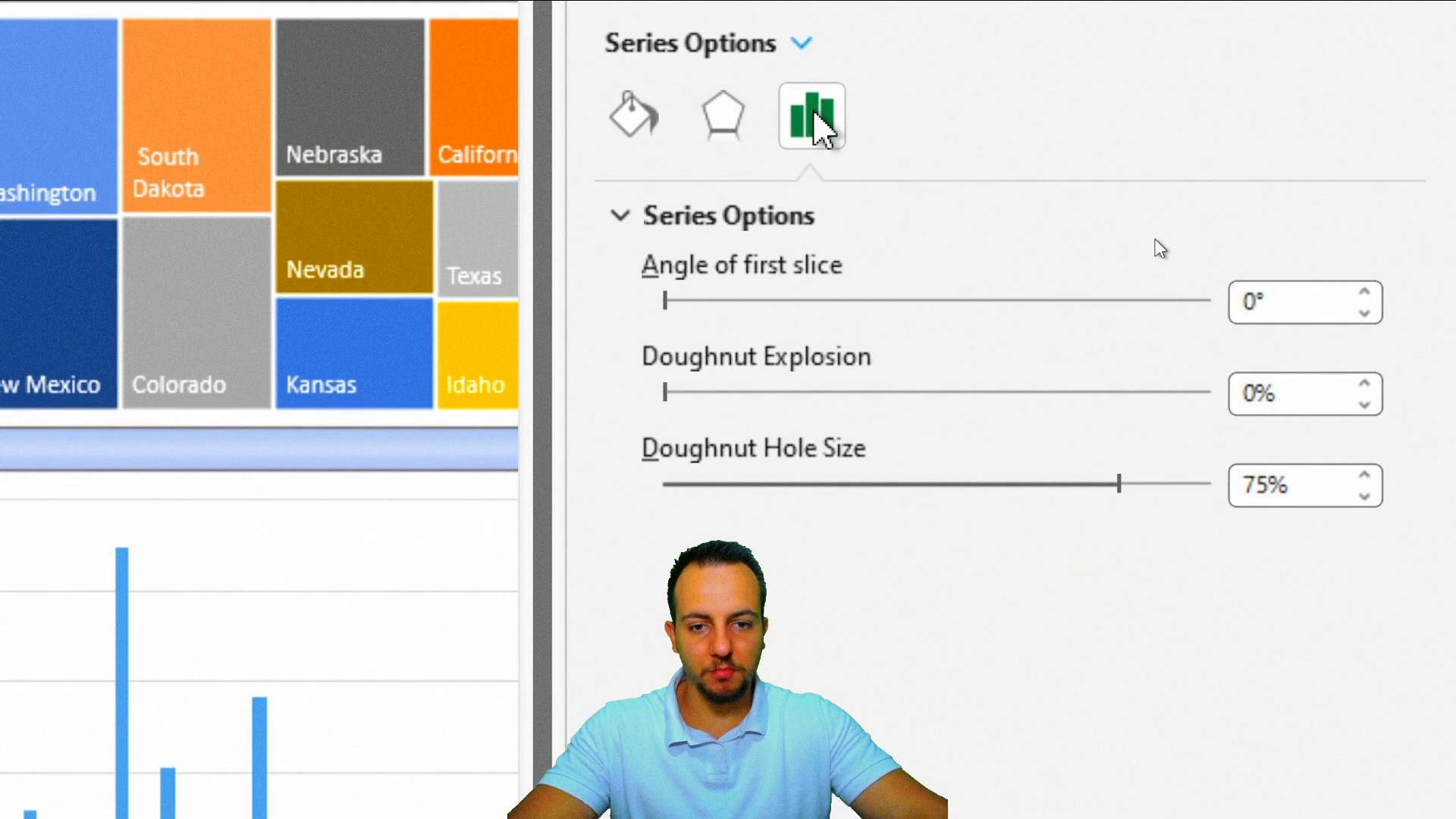
click(711, 300)
drag(713, 303, 796, 303)
scroll(795, 300, up, 4)
scroll(795, 300, down, 4)
scroll(795, 300, up, 10)
scroll(1125, 319, up, 17)
scroll(1125, 318, down, 2)
scroll(1125, 319, down, 1)
scroll(1125, 319, up, 1)
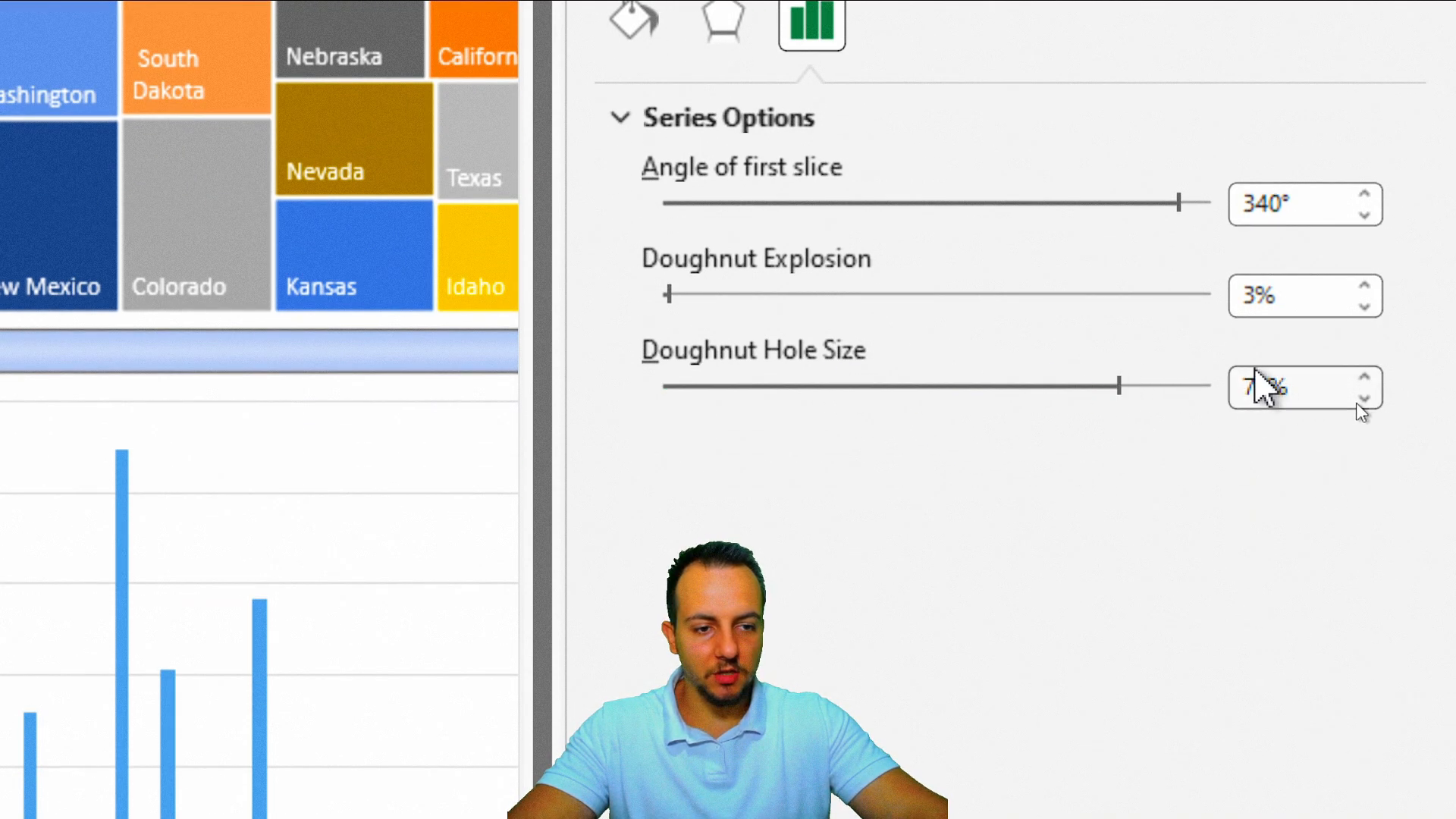
Set the doughnut hole size to 55% and the angle of first slice to 330°, and deselect the chart.
double_click(1303, 383)
text(55)
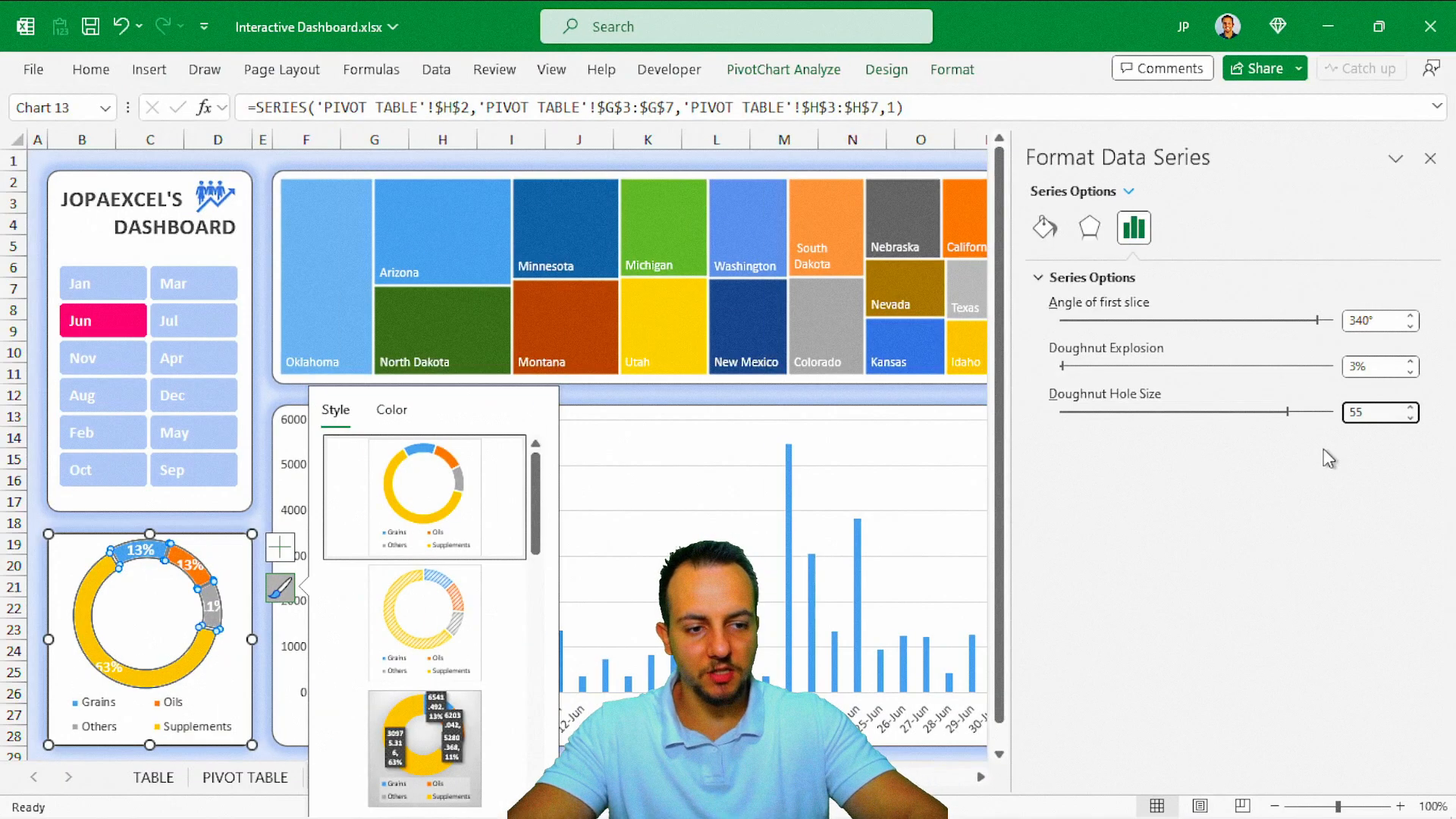
key(Return)
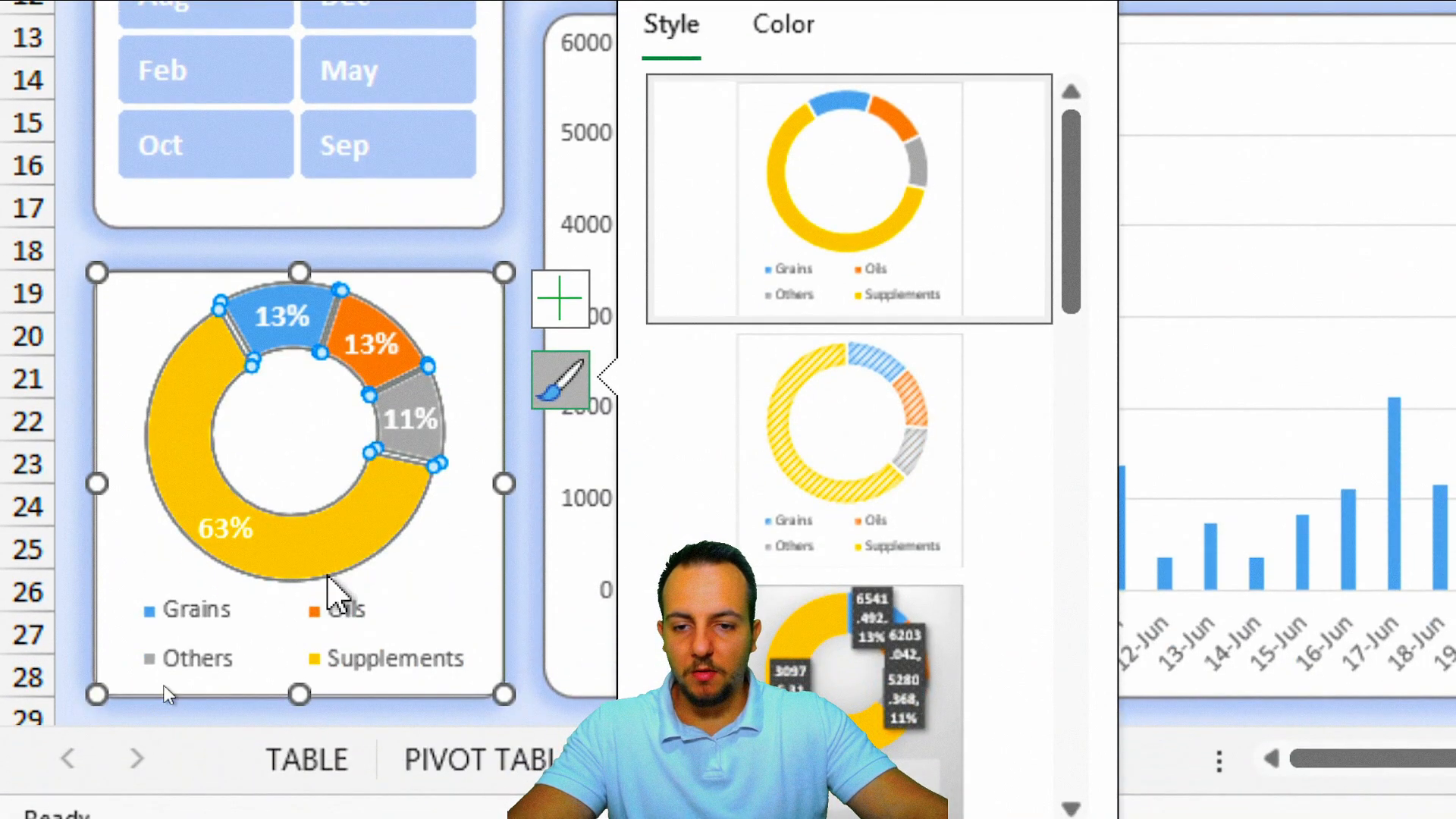
click(576, 538)
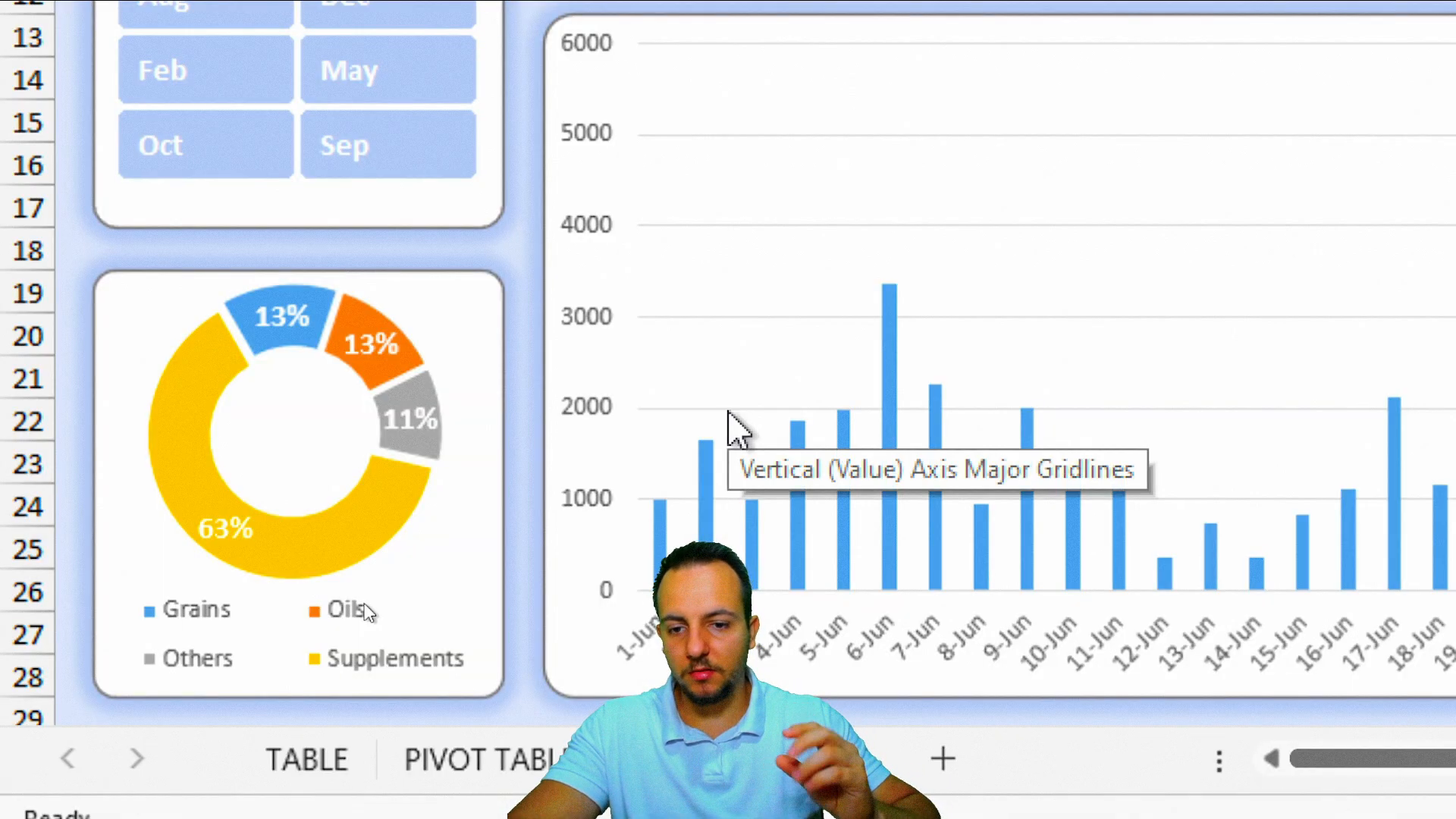
Set the border of the doughnut series to No line.
click(377, 530)
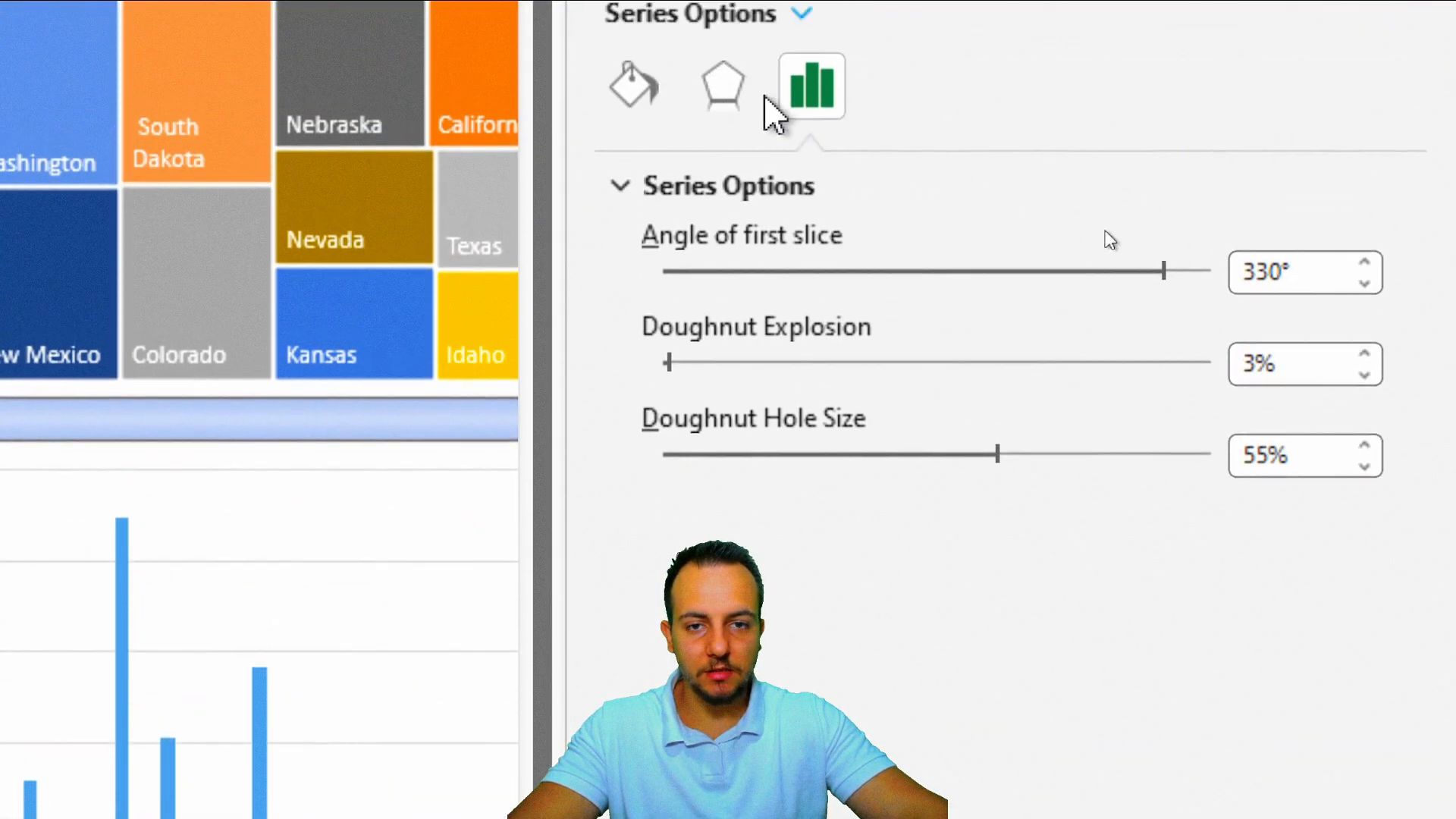
click(637, 117)
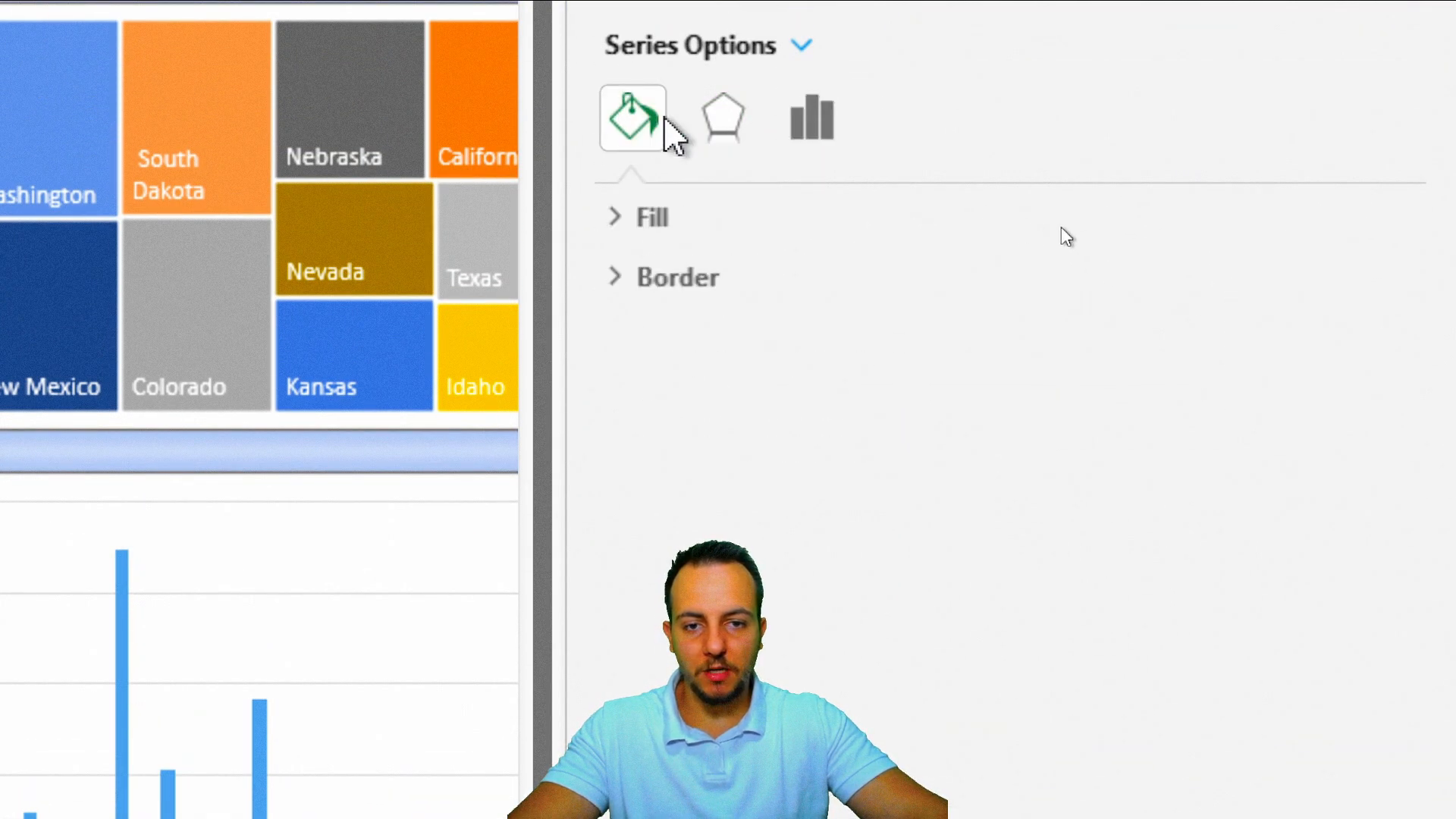
click(705, 279)
click(696, 341)
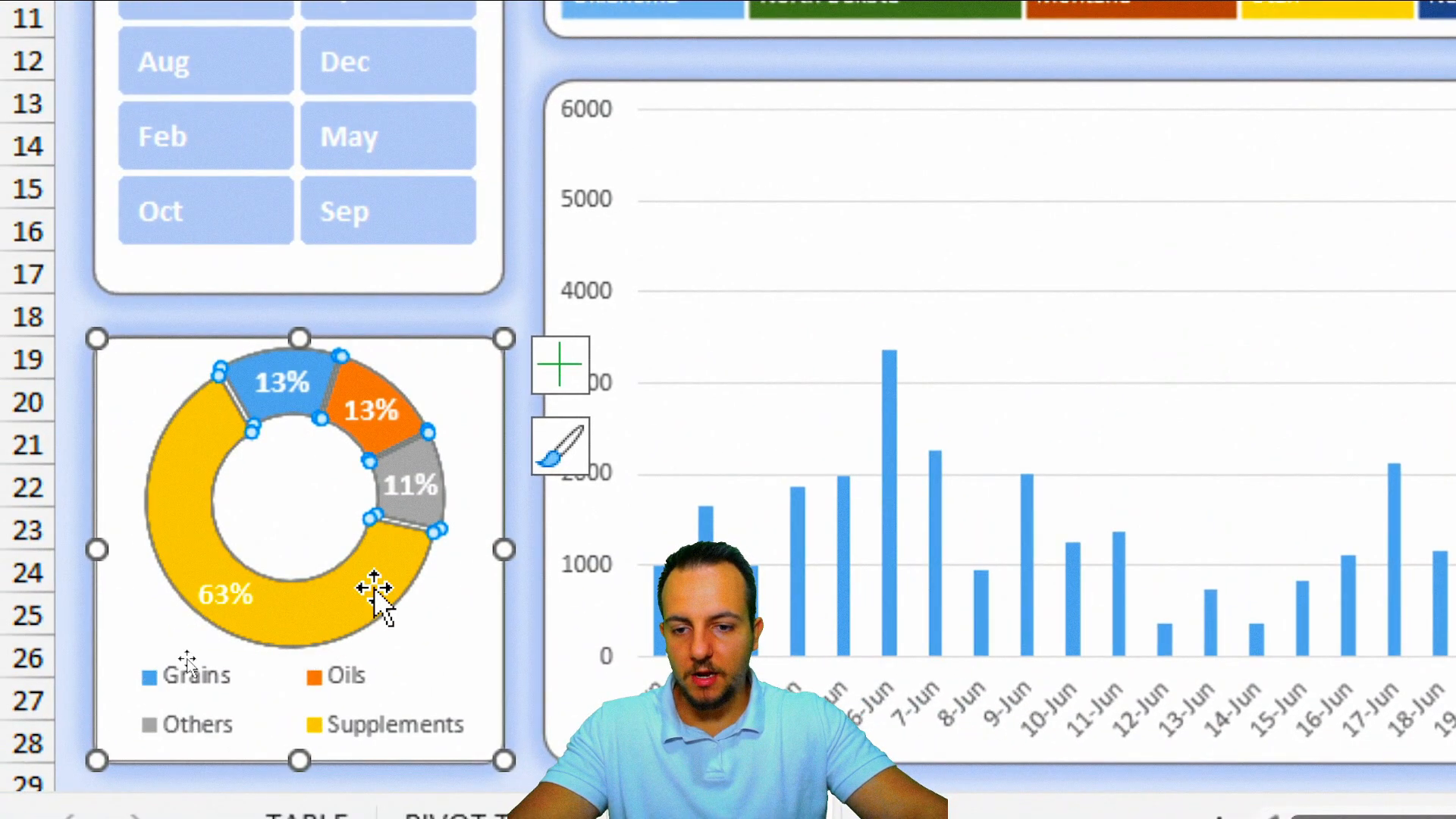
Fill the Supplements slice of the doughnut with the solid custom colour 66FFCC.
click(190, 605)
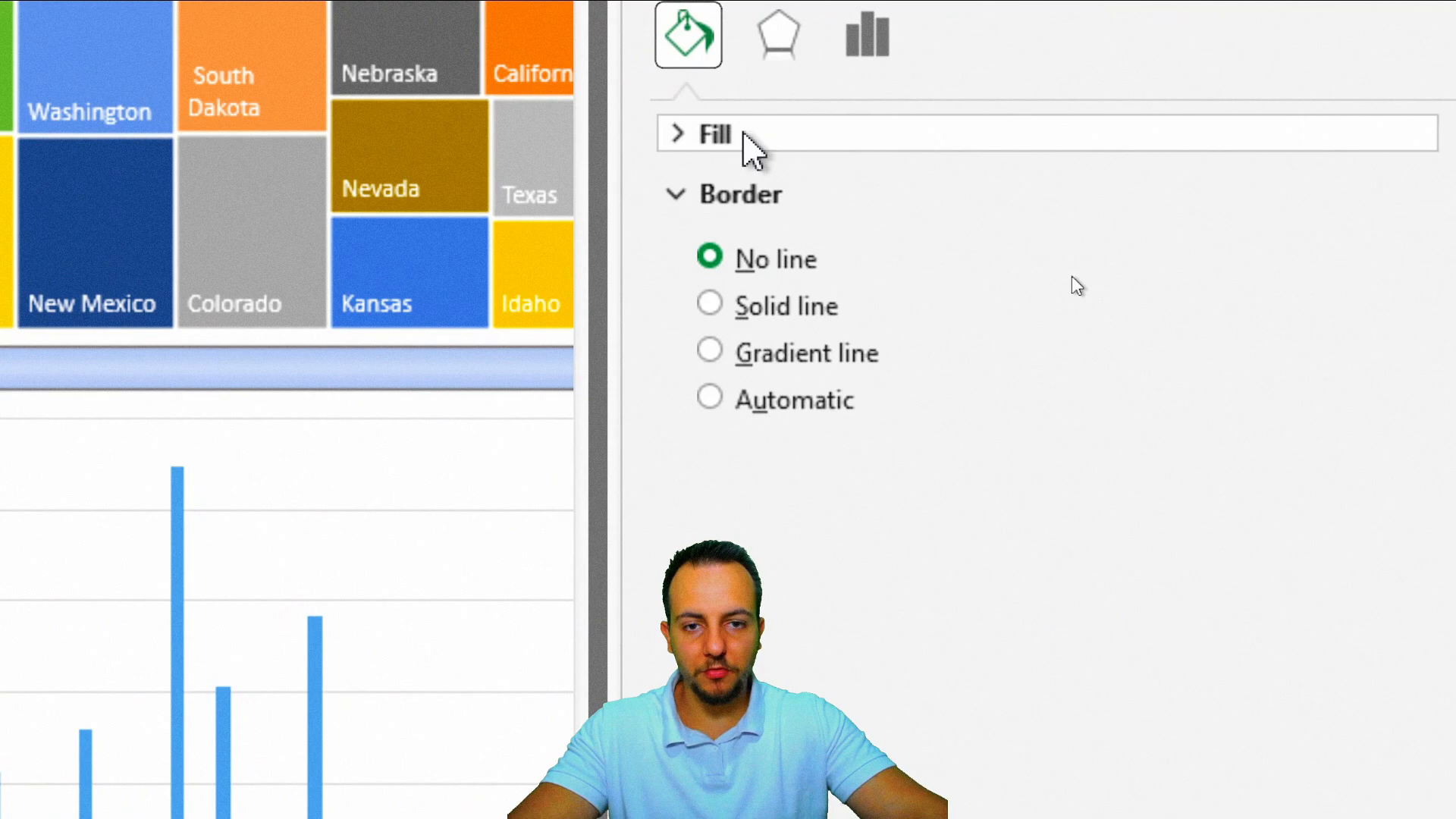
click(744, 137)
click(788, 246)
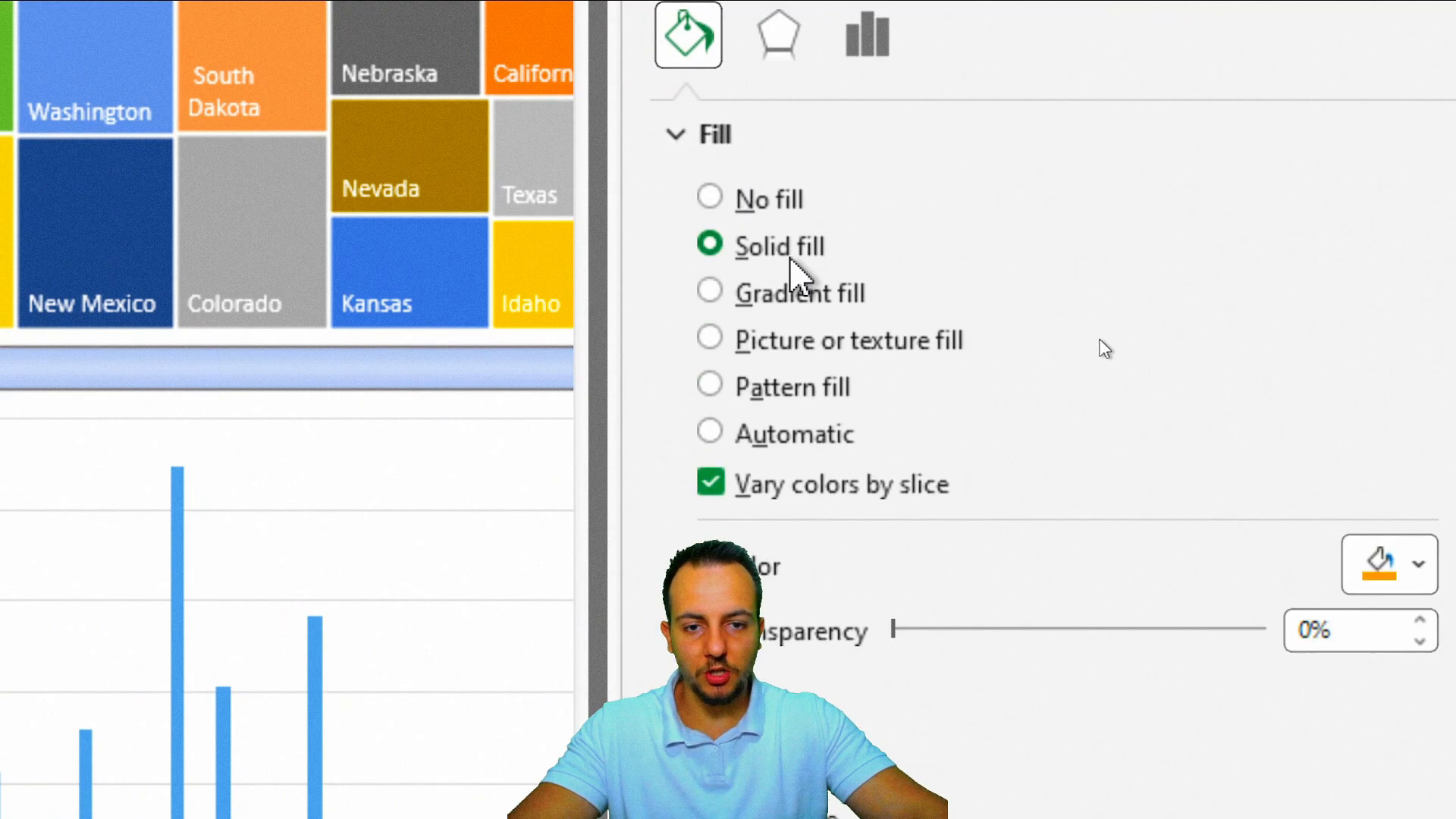
click(1362, 223)
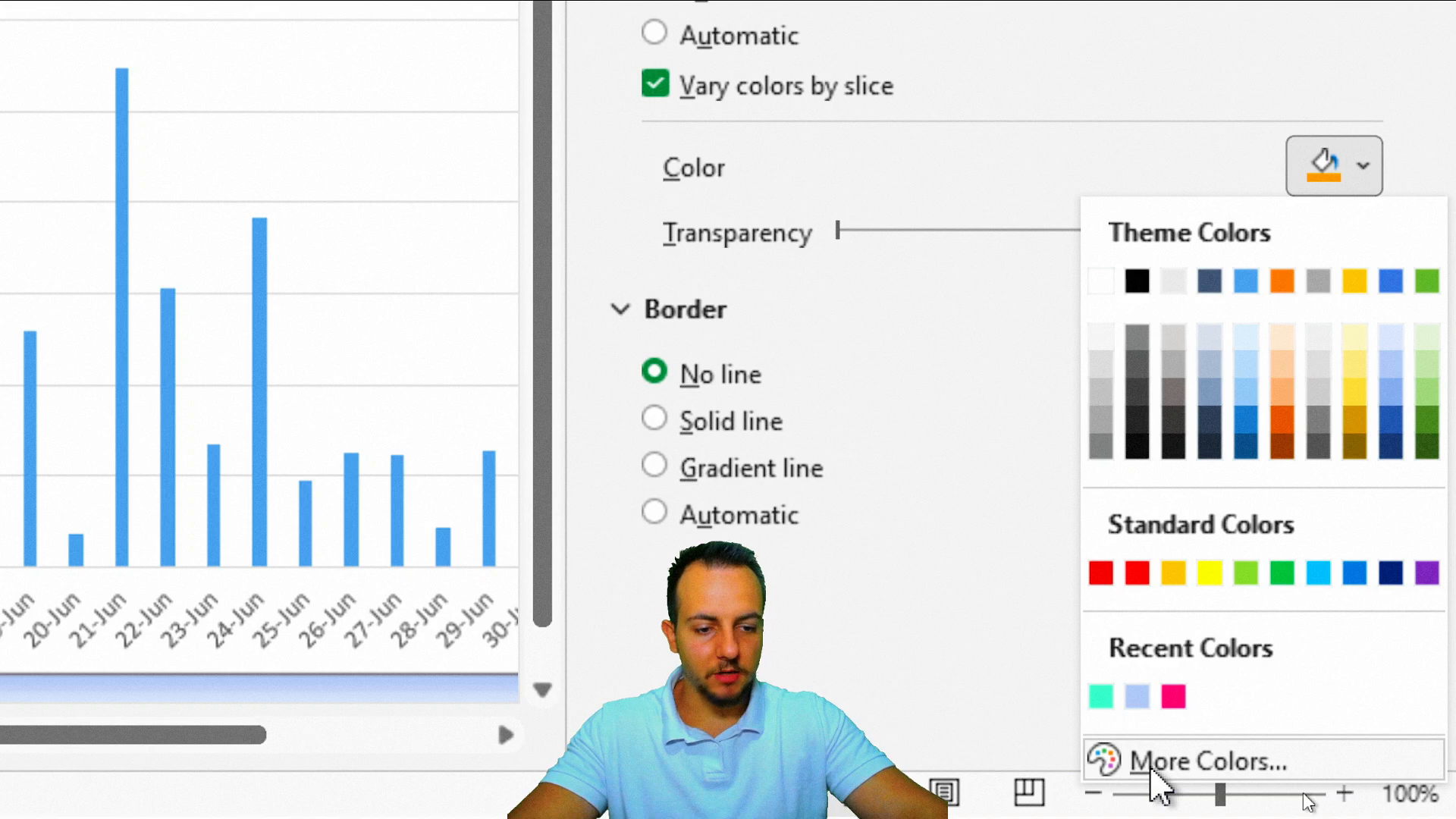
click(1158, 781)
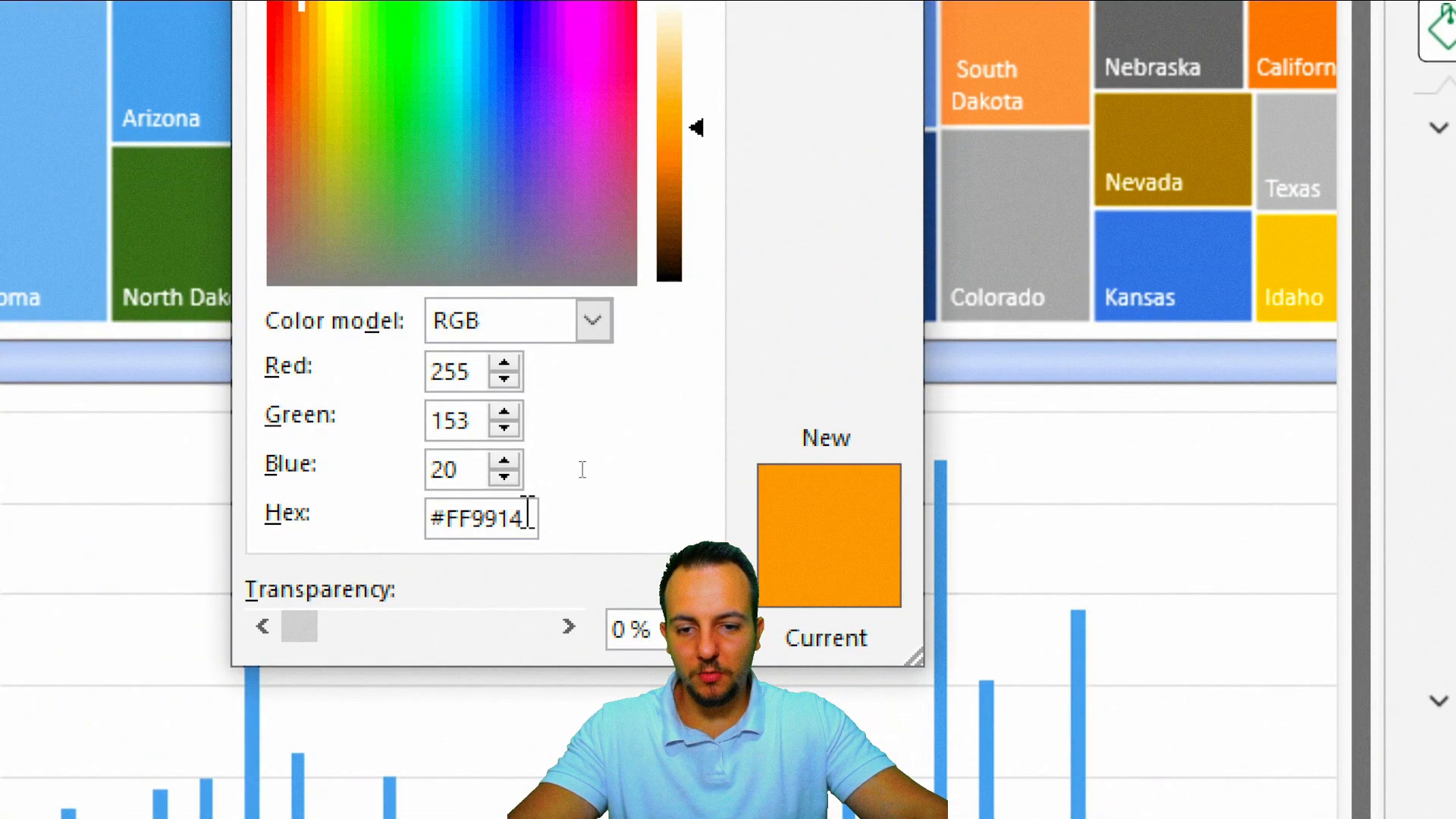
drag(529, 518, 428, 518)
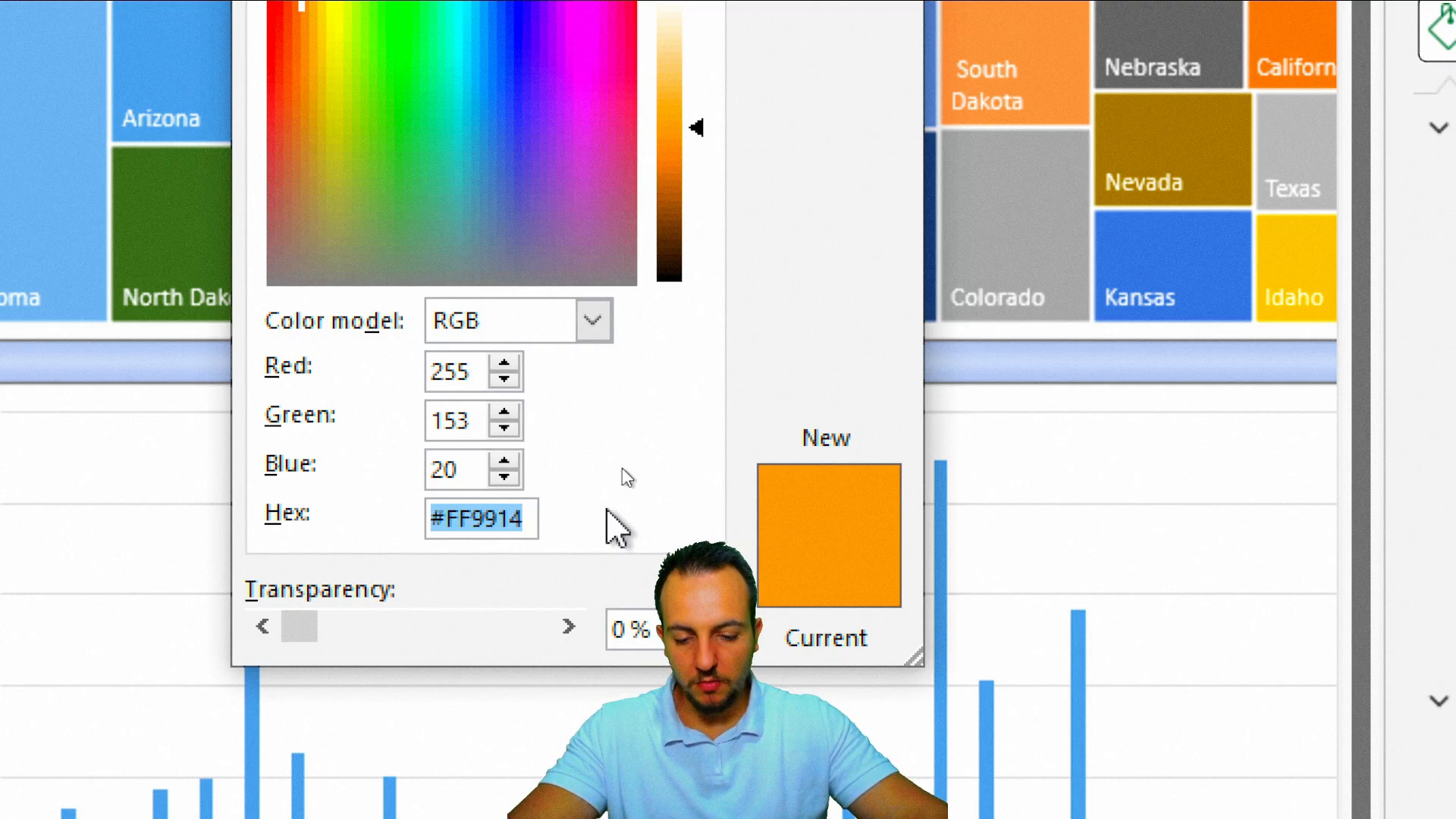
text(66F)
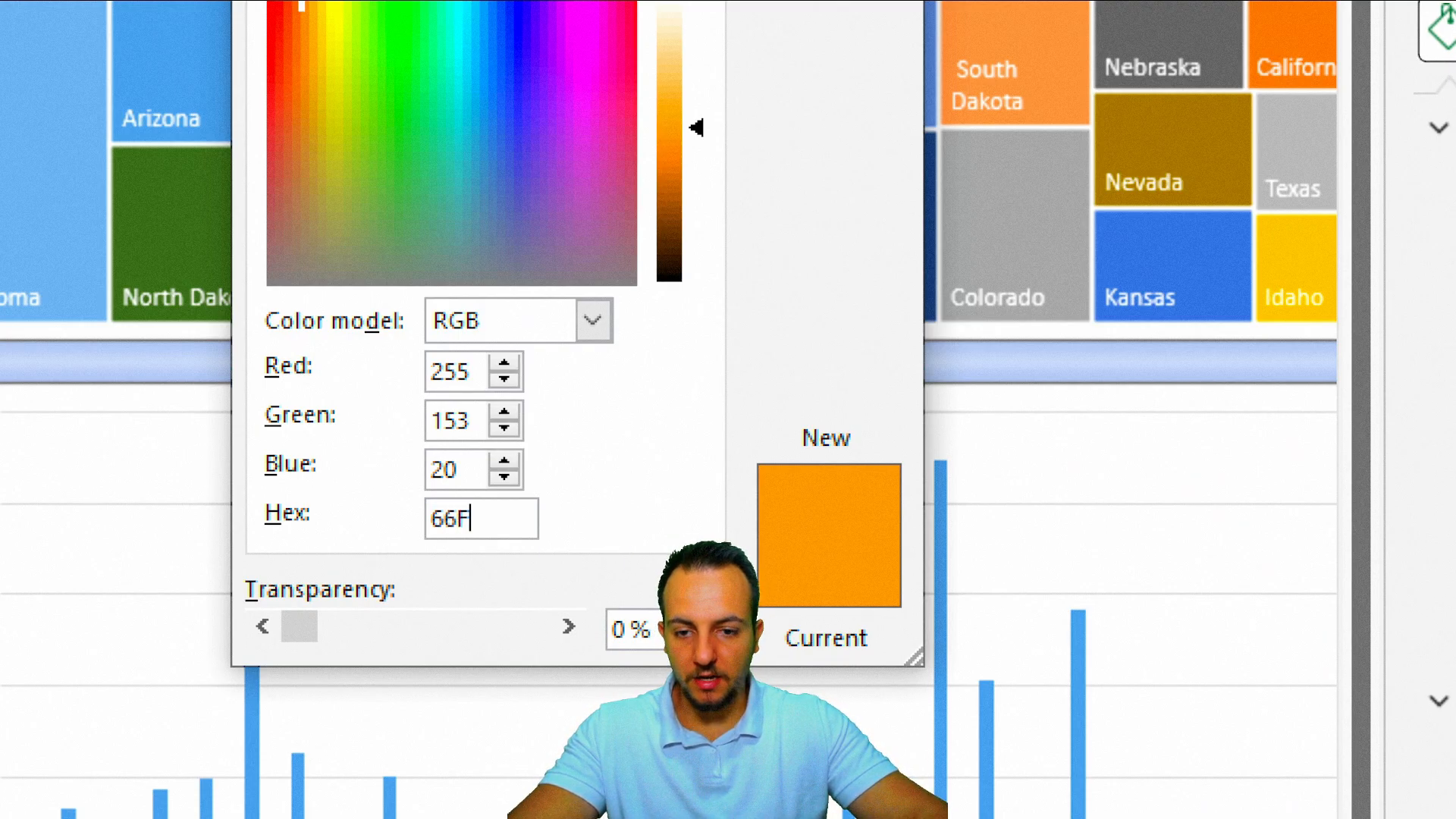
text(FCC)
key(Return)
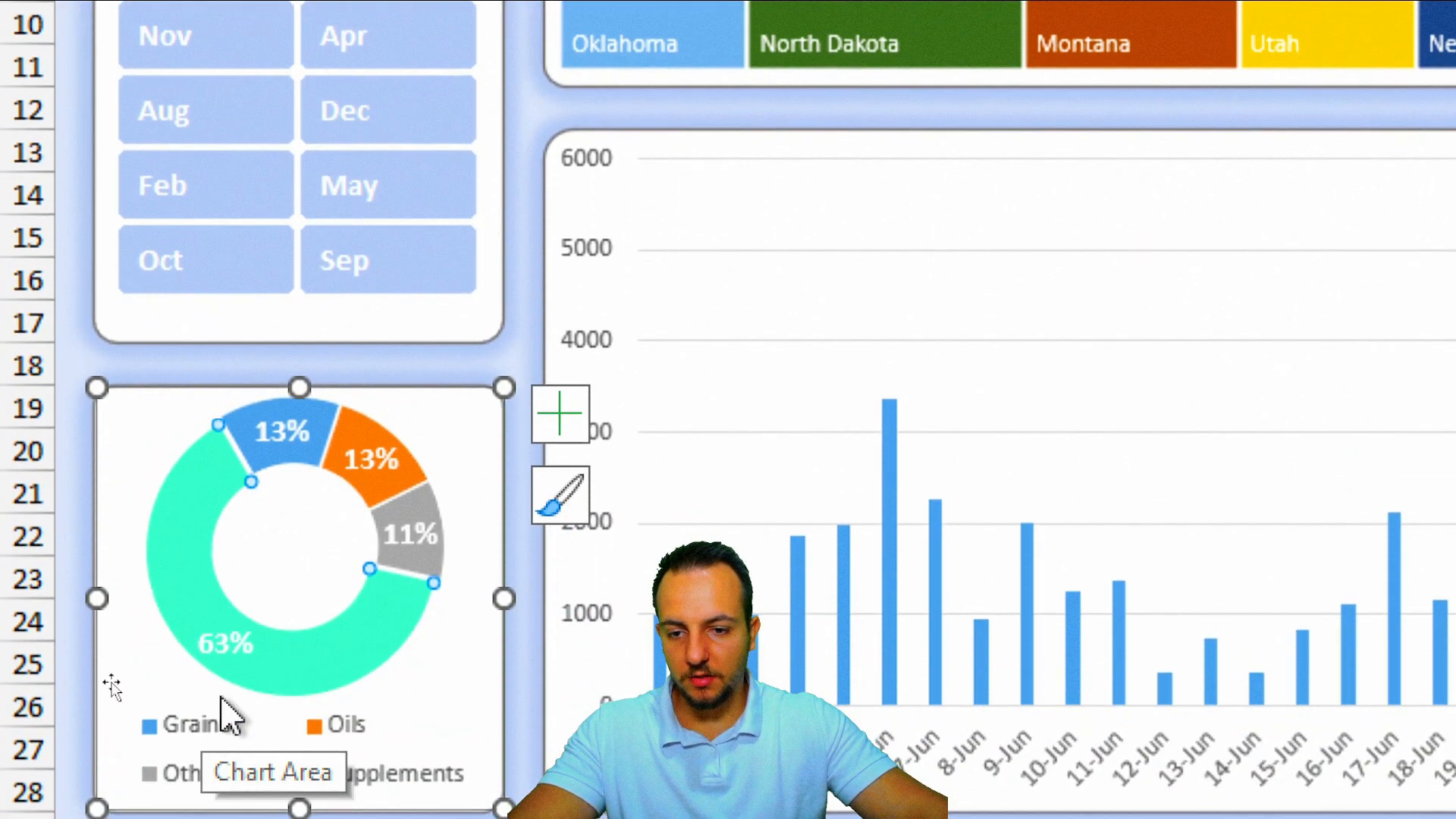
Fill the Grains slice of the doughnut with the custom colour FF0066.
click(284, 457)
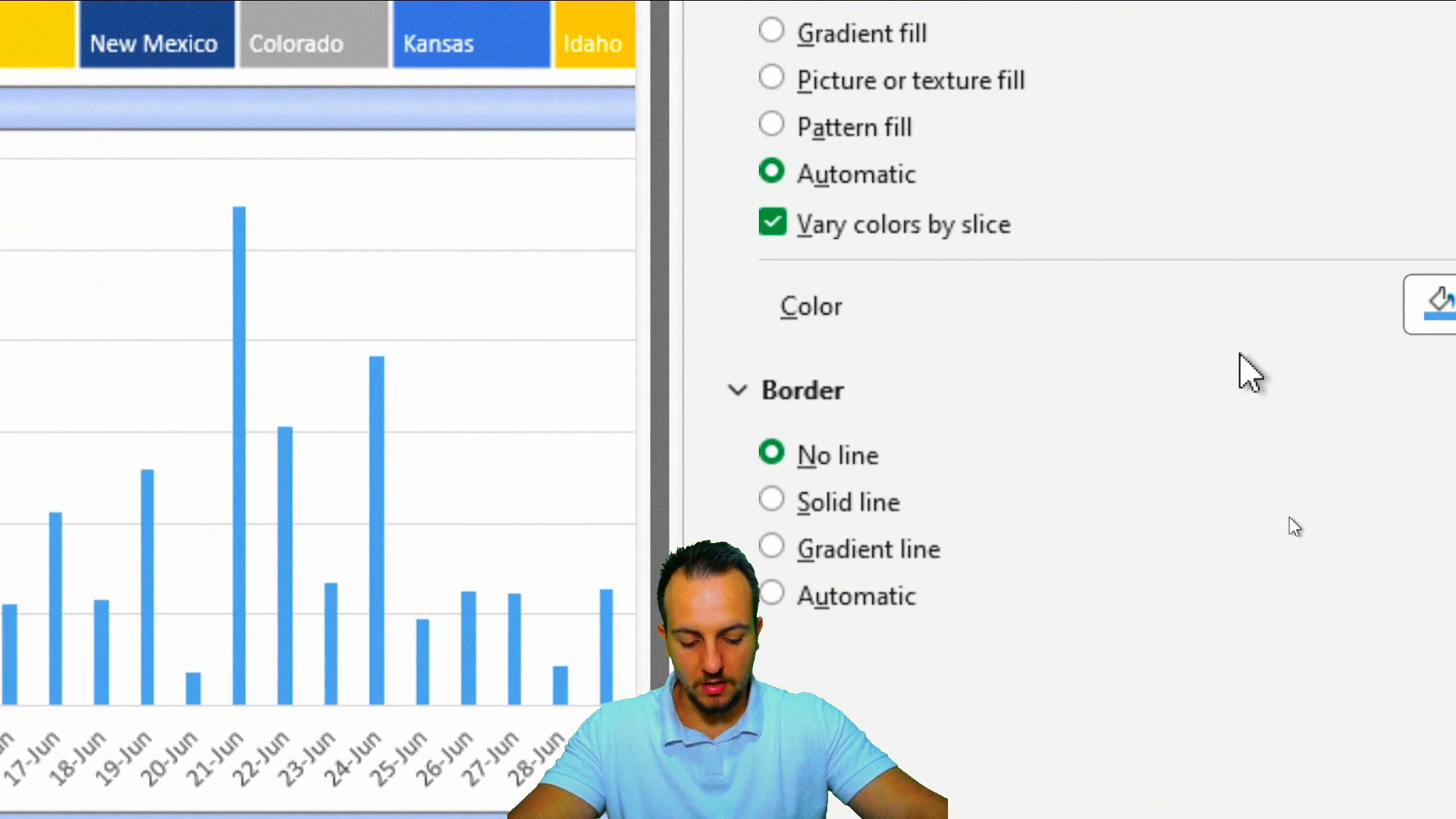
click(1445, 303)
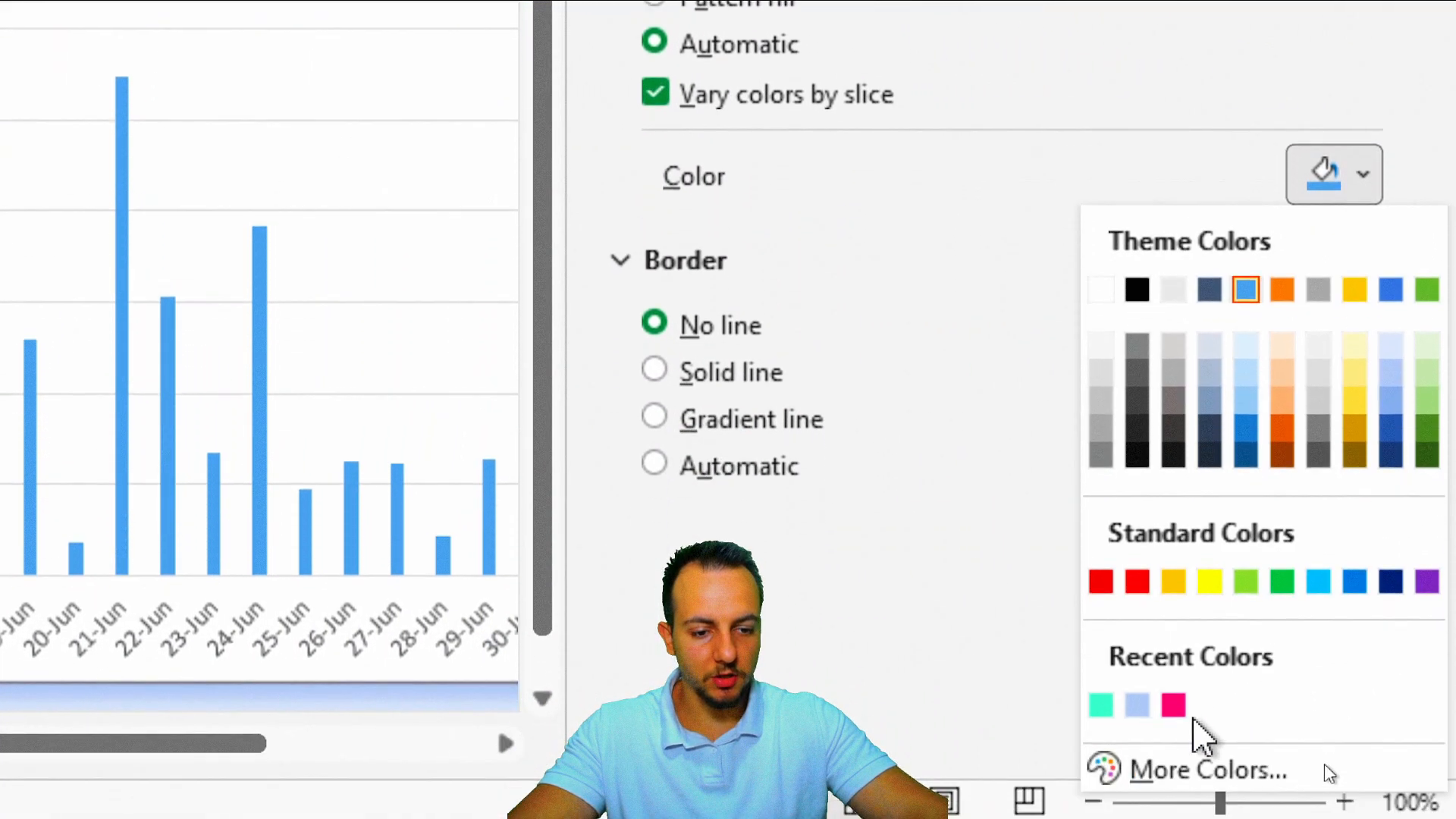
click(1180, 753)
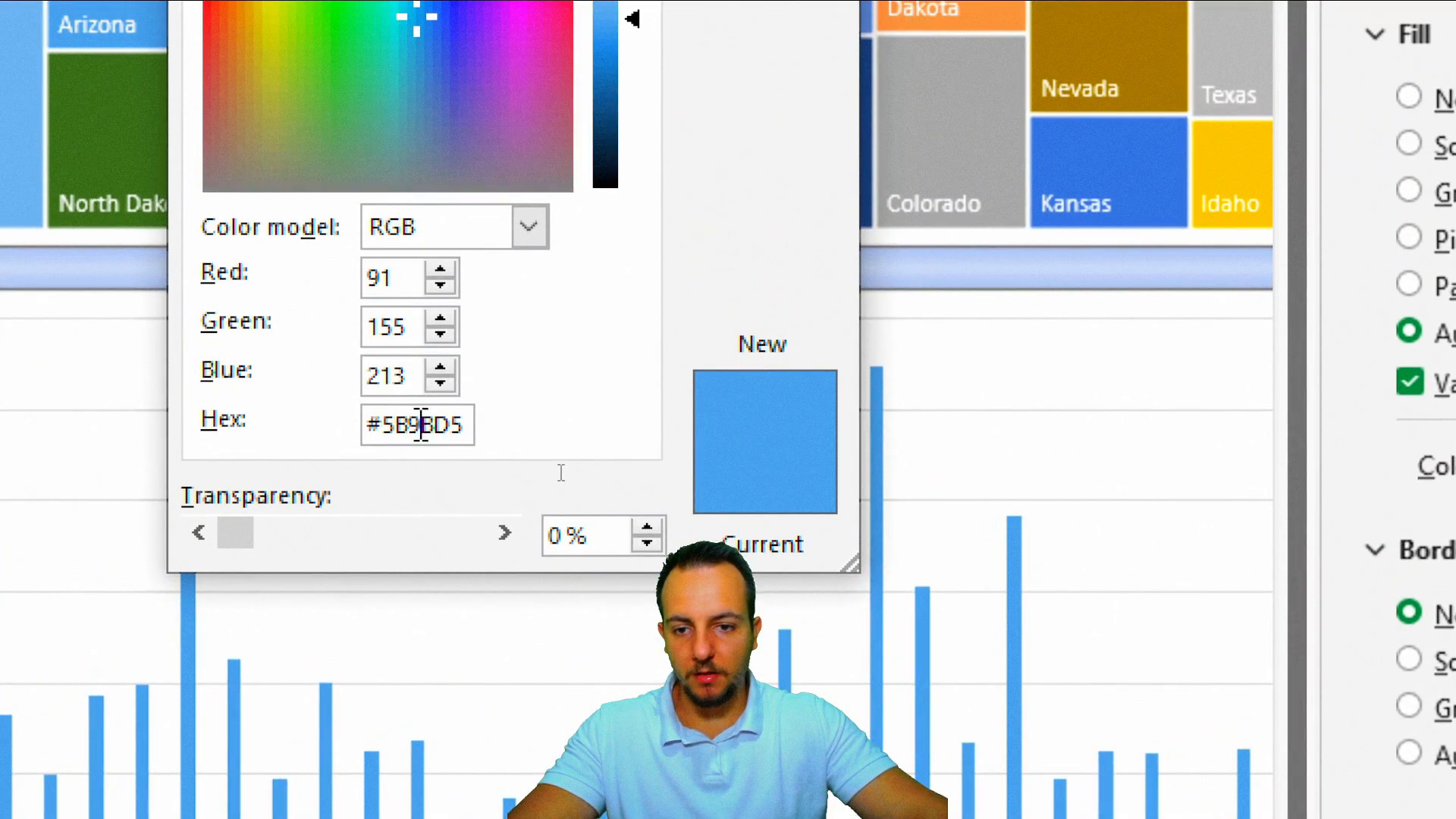
triple_click(296, 188)
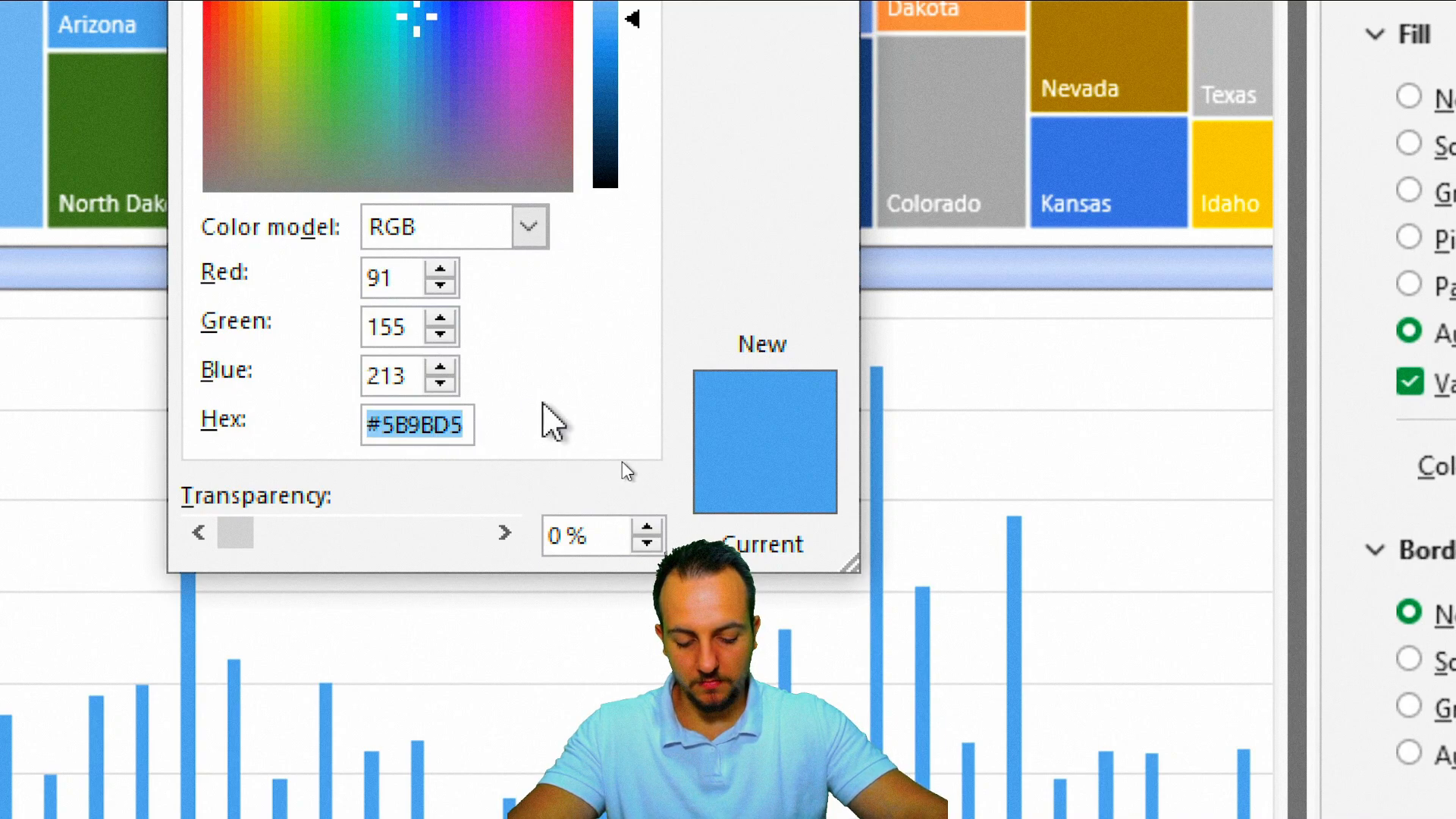
text(FF0066)
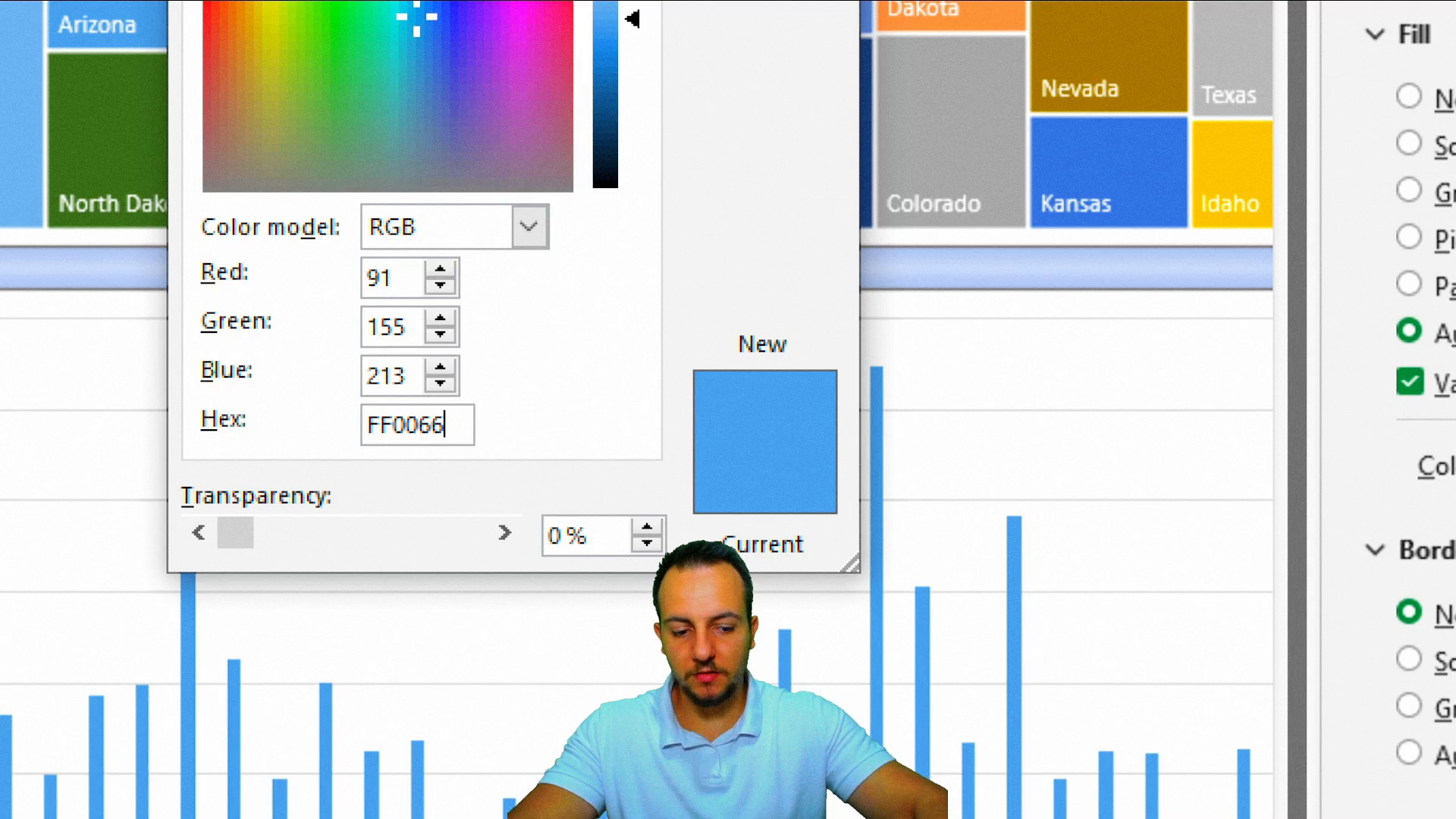
key(Return)
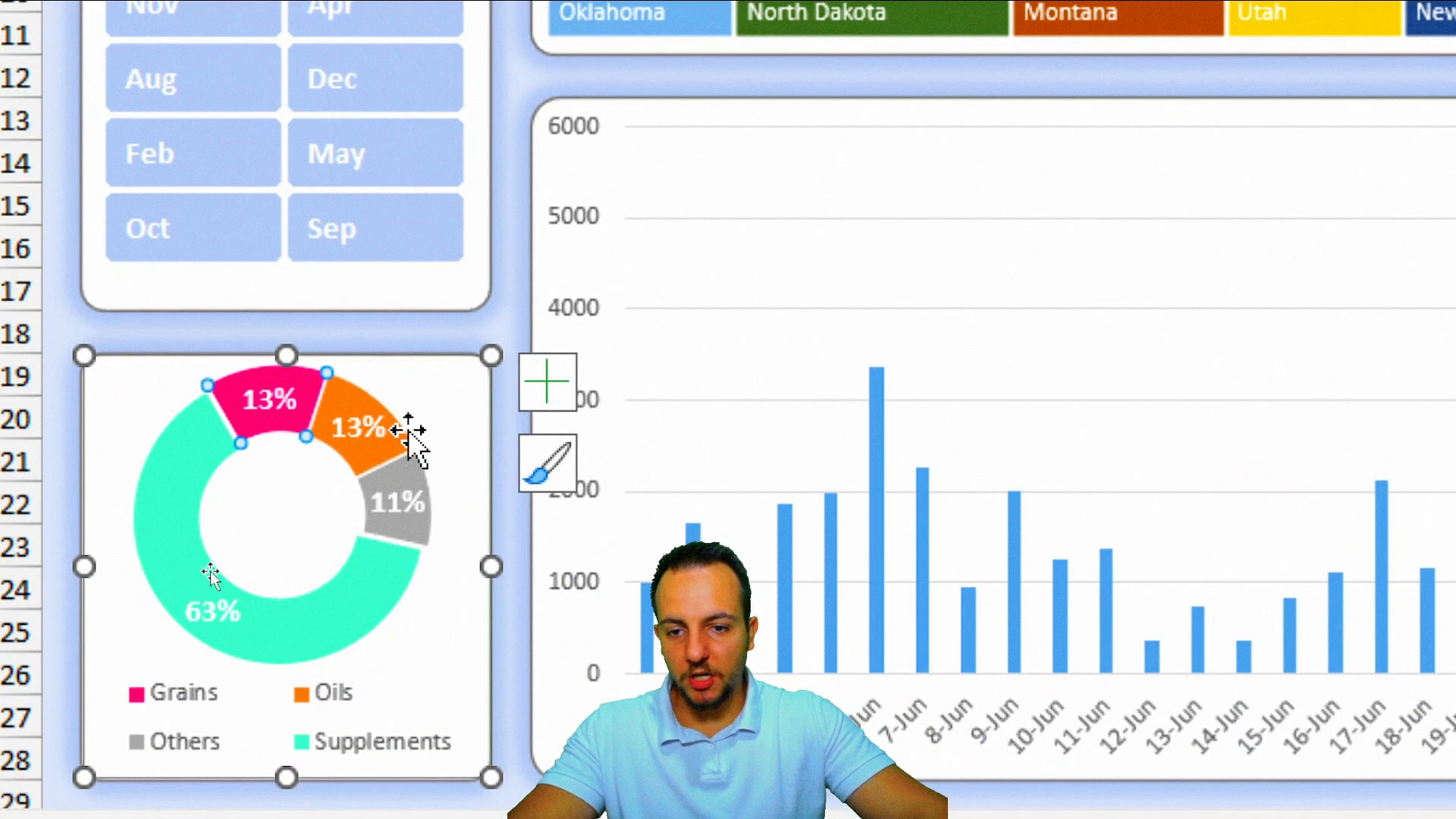
Fill the Oils slice of the doughnut with the custom colour 3399FF.
click(409, 432)
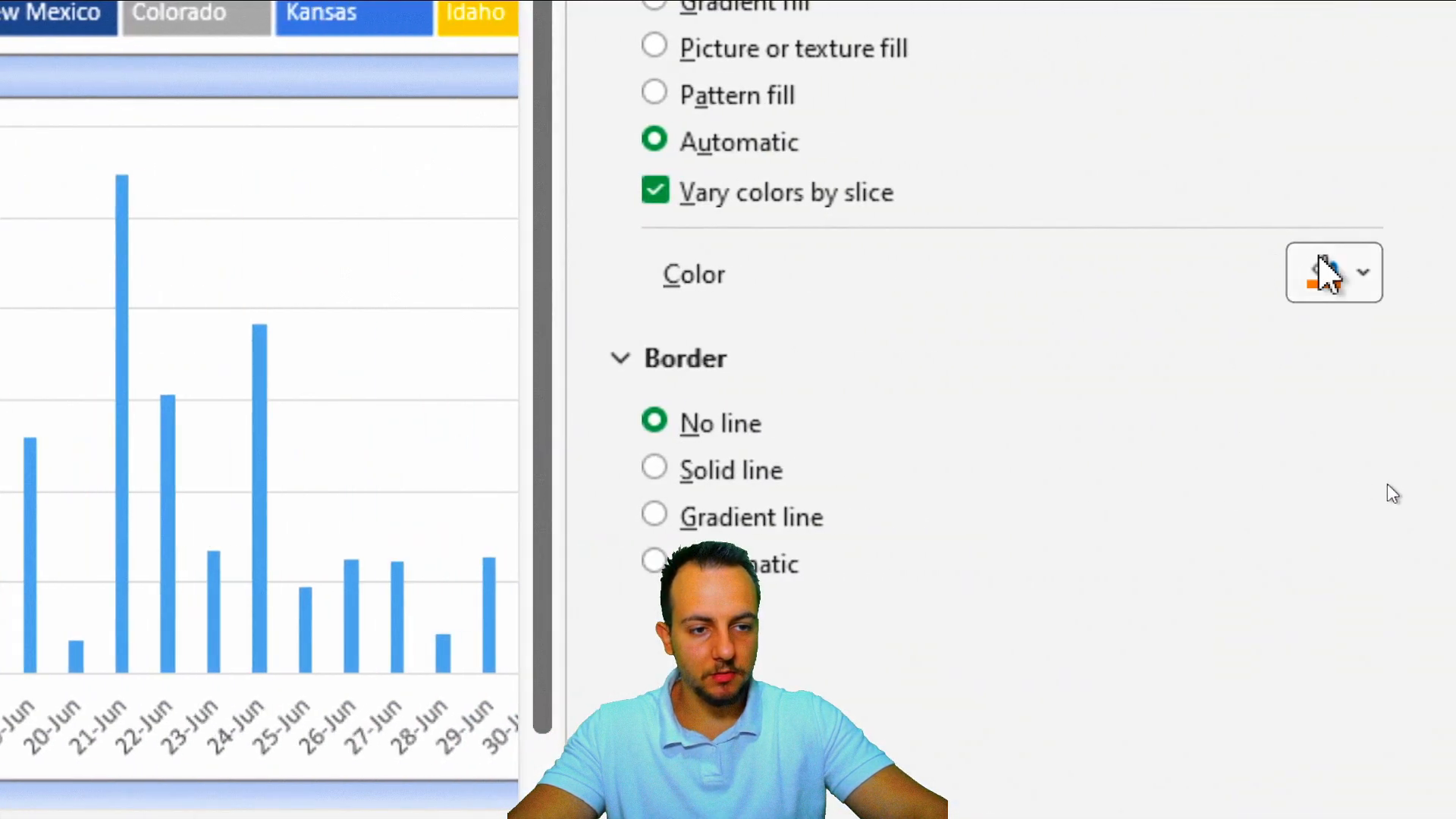
click(1323, 273)
click(1173, 765)
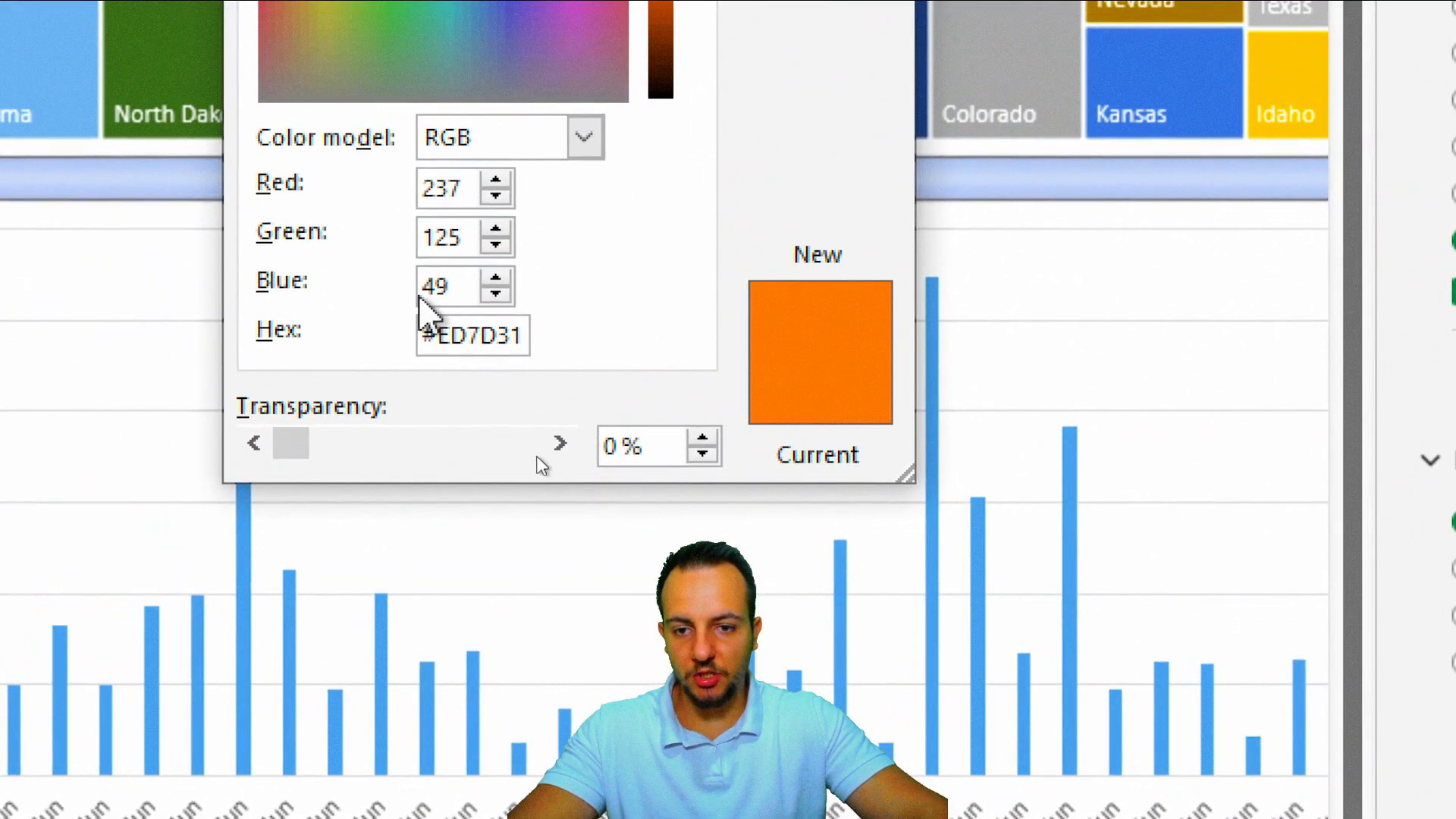
double_click(340, 273)
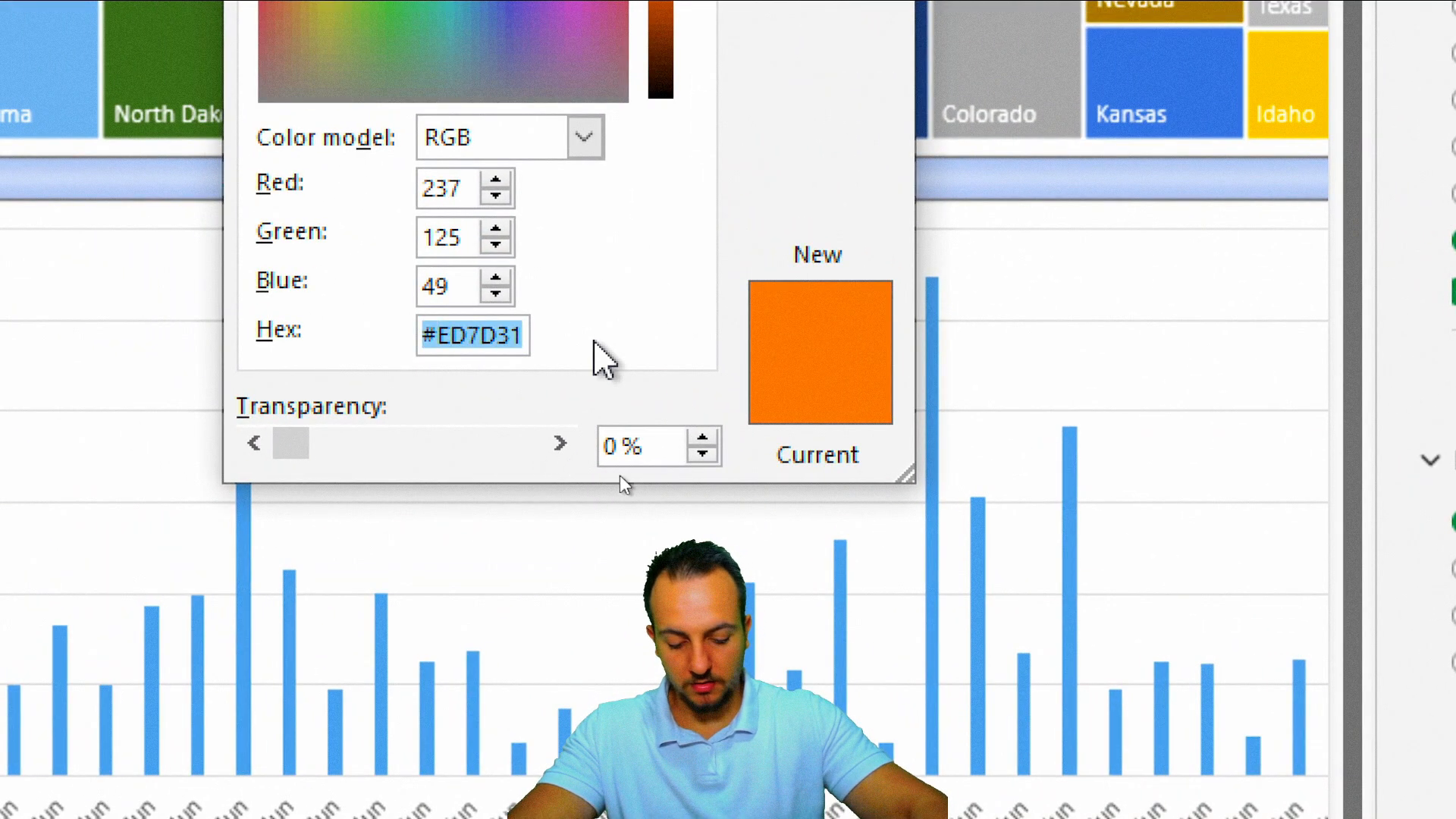
text(3399FF)
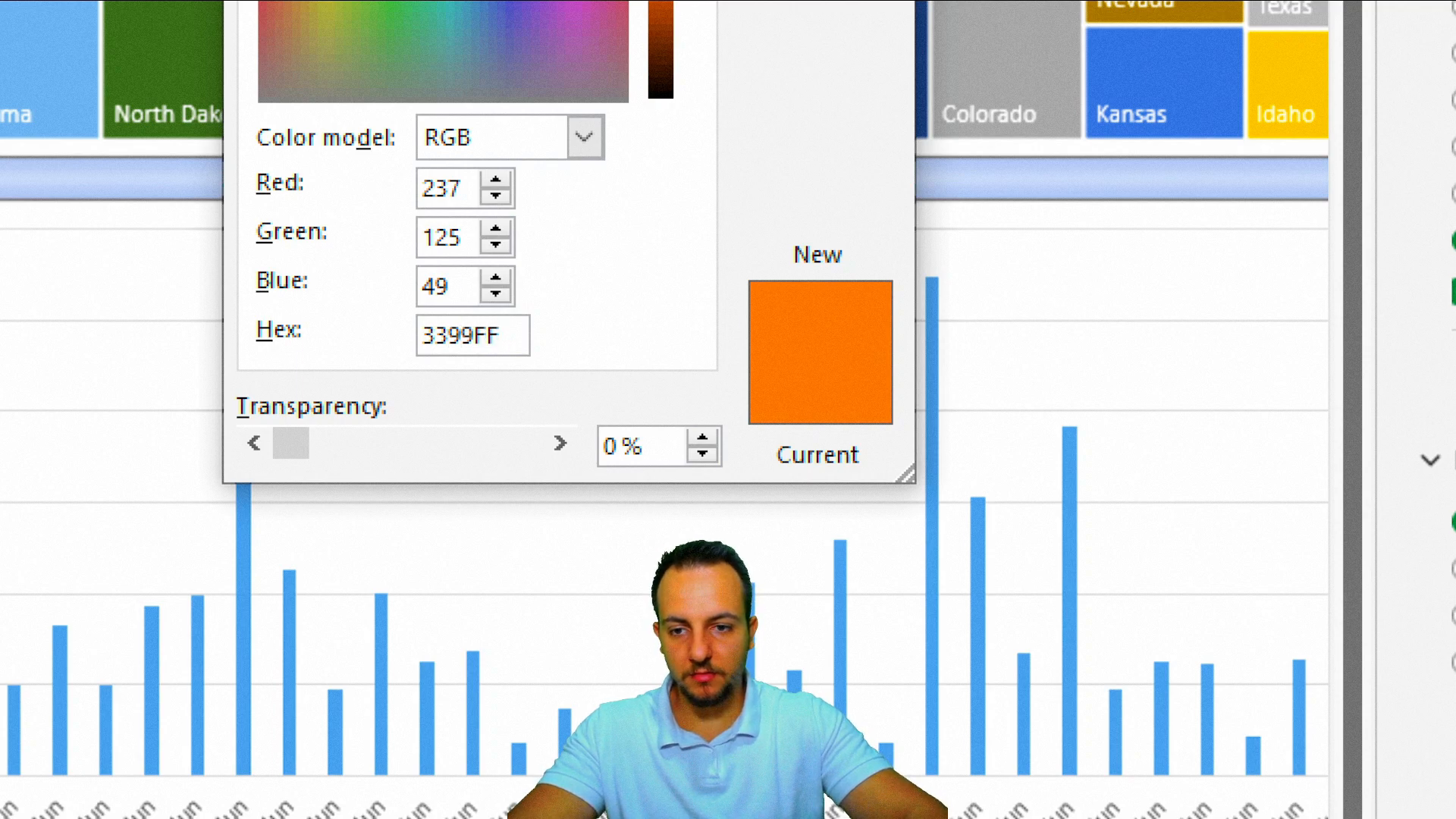
key(Return)
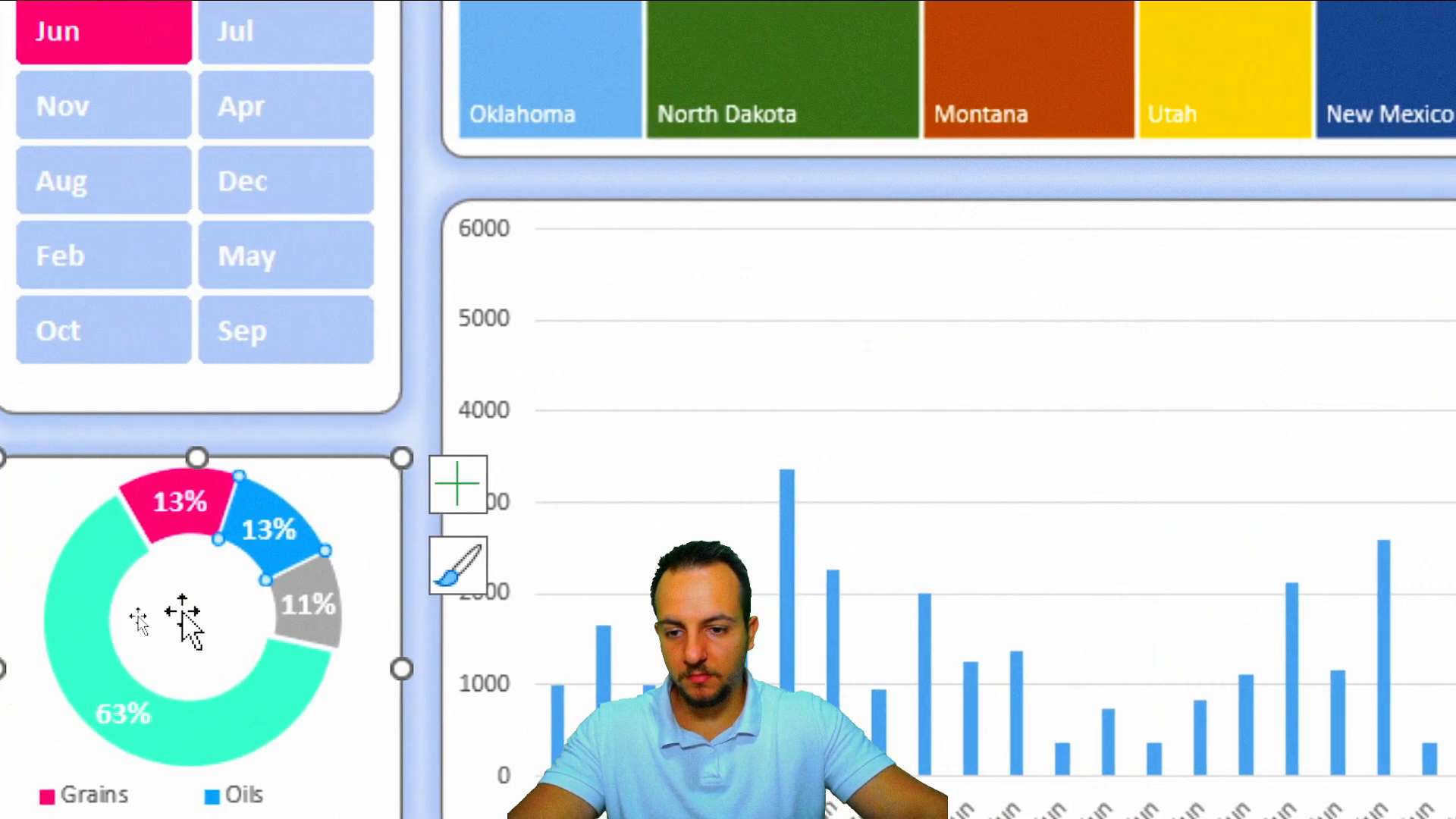
Fill the Others slice of the doughnut with the custom colour FF9914 and deselect the chart.
click(361, 630)
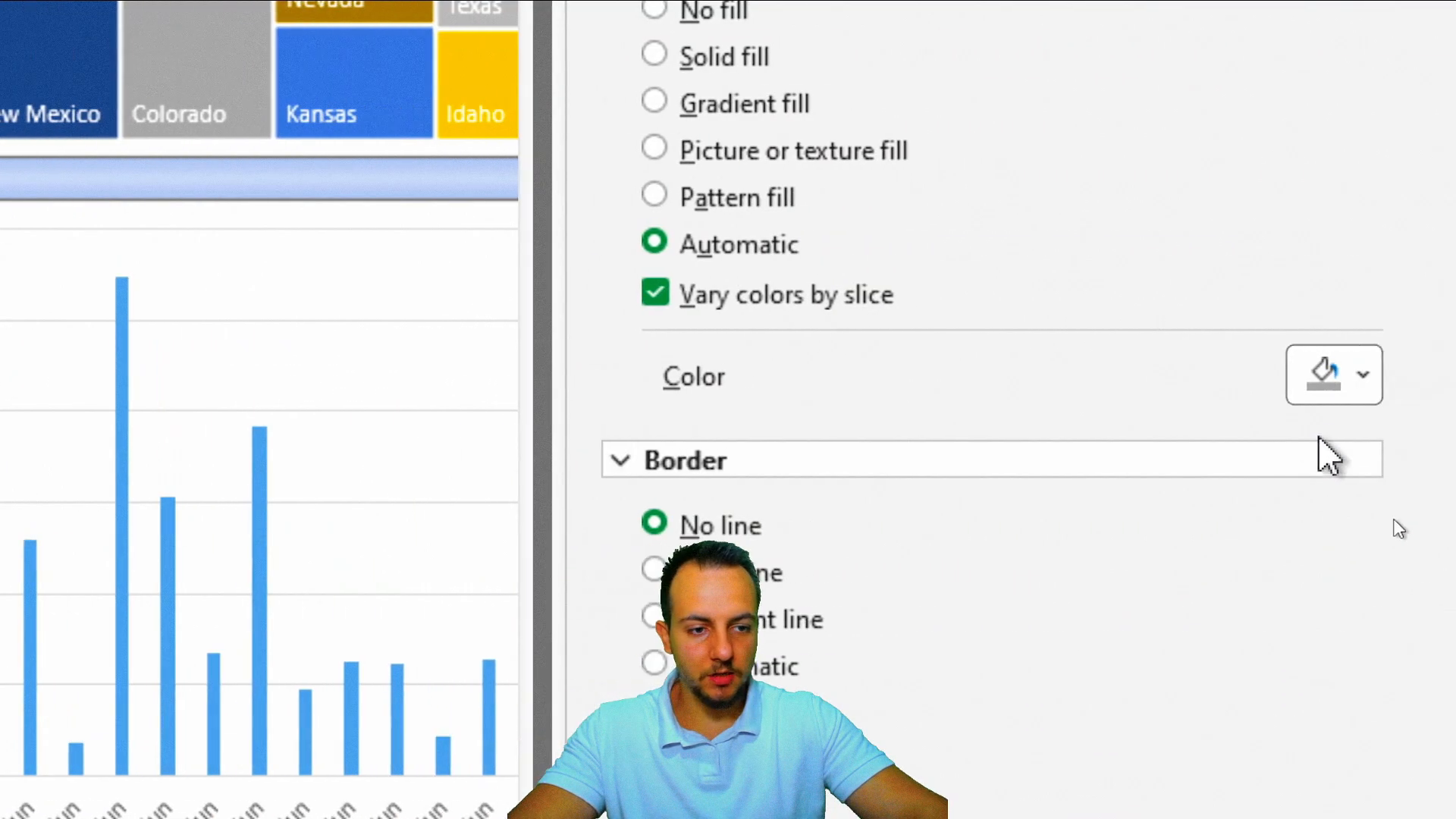
click(1335, 374)
click(1145, 818)
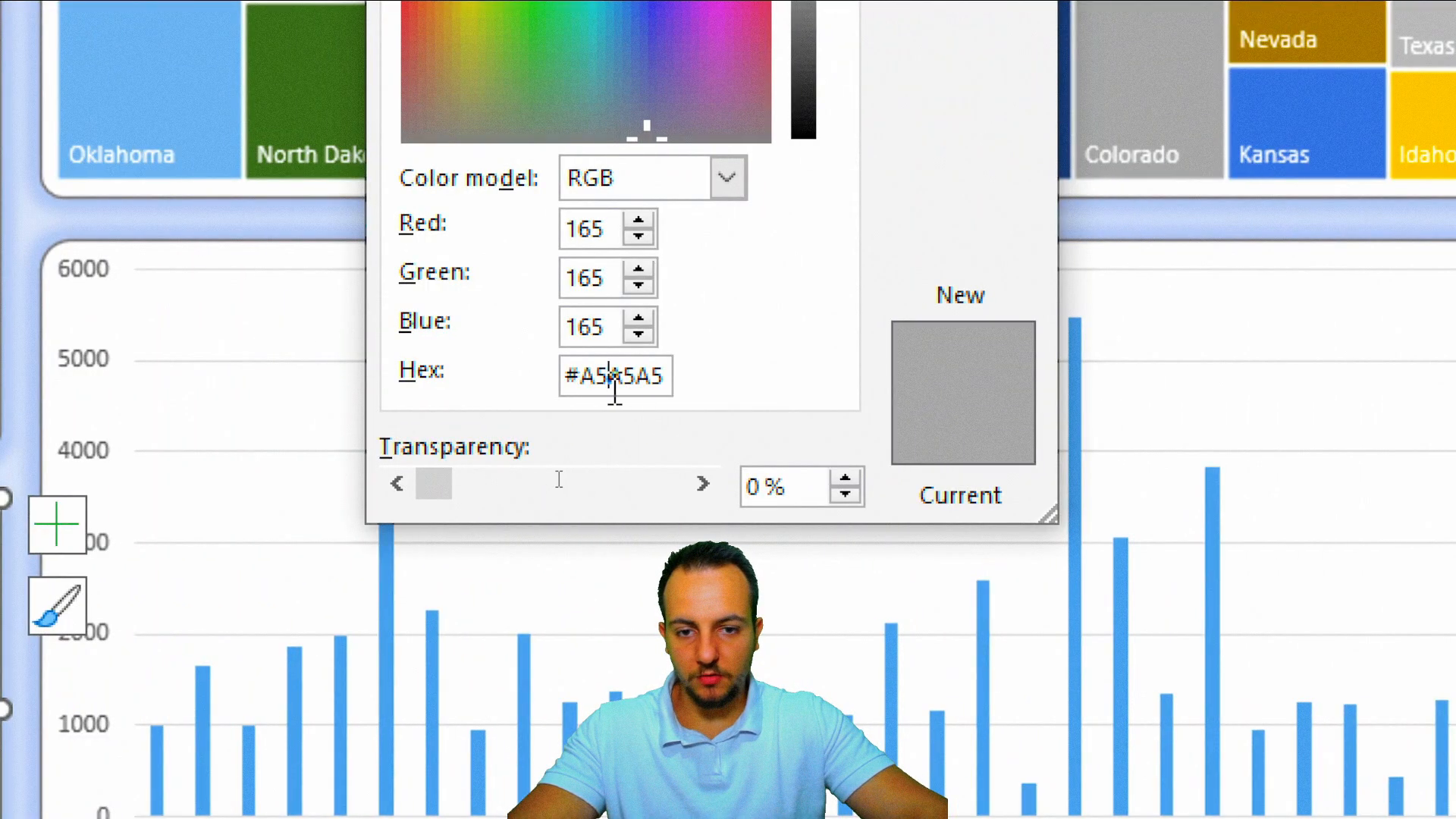
double_click(614, 377)
text(FF9914)
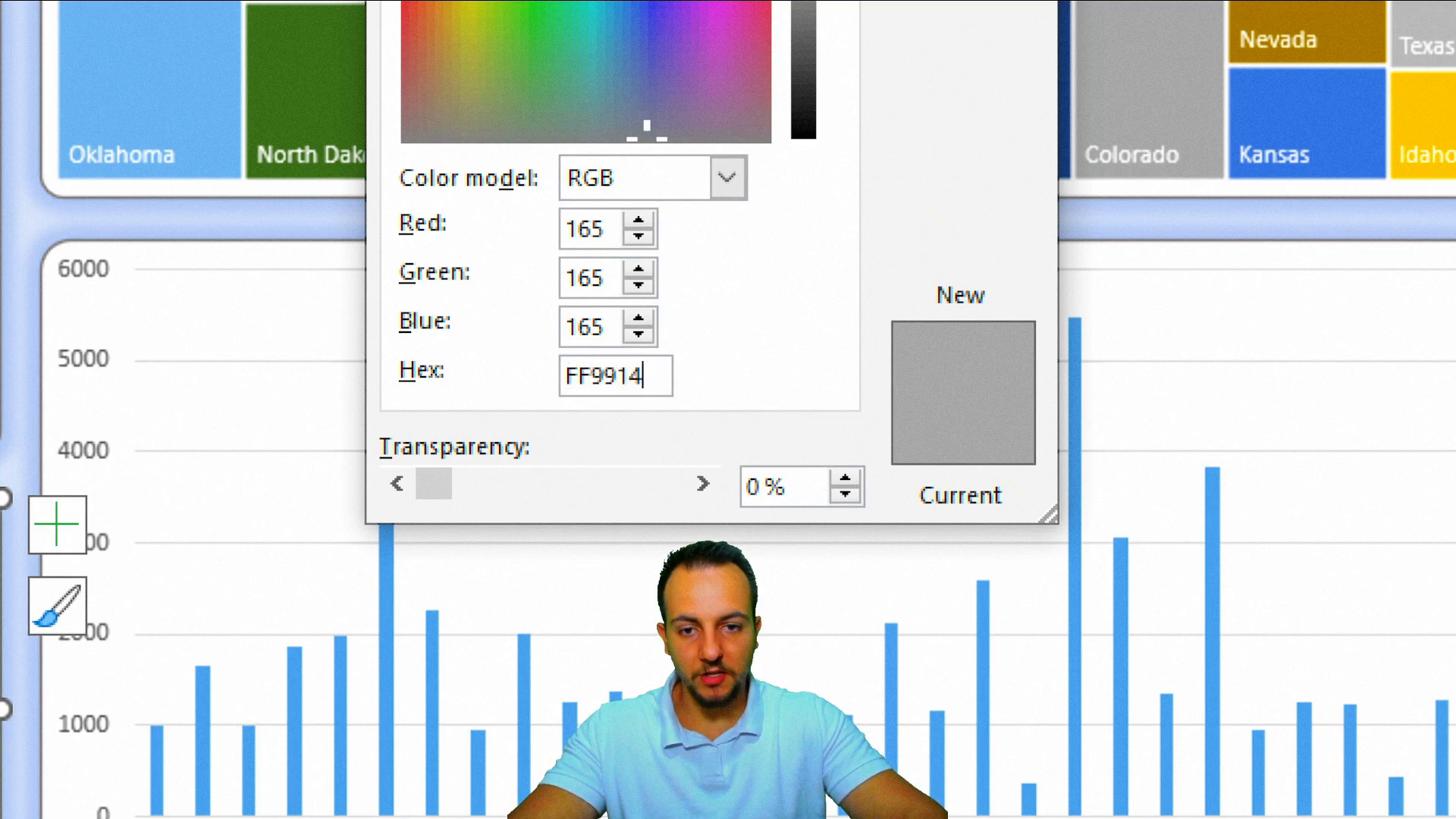
key(Return)
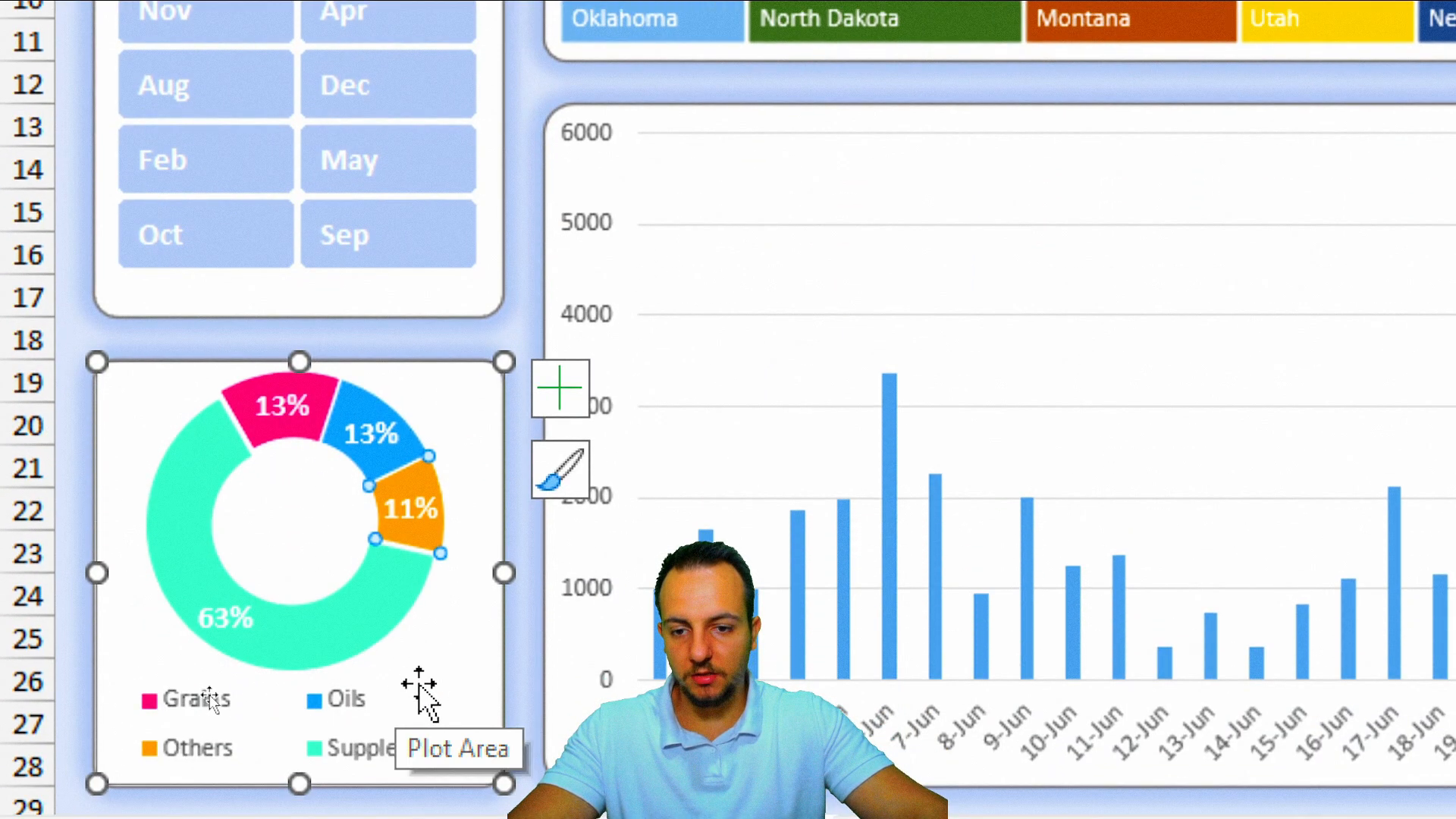
click(485, 666)
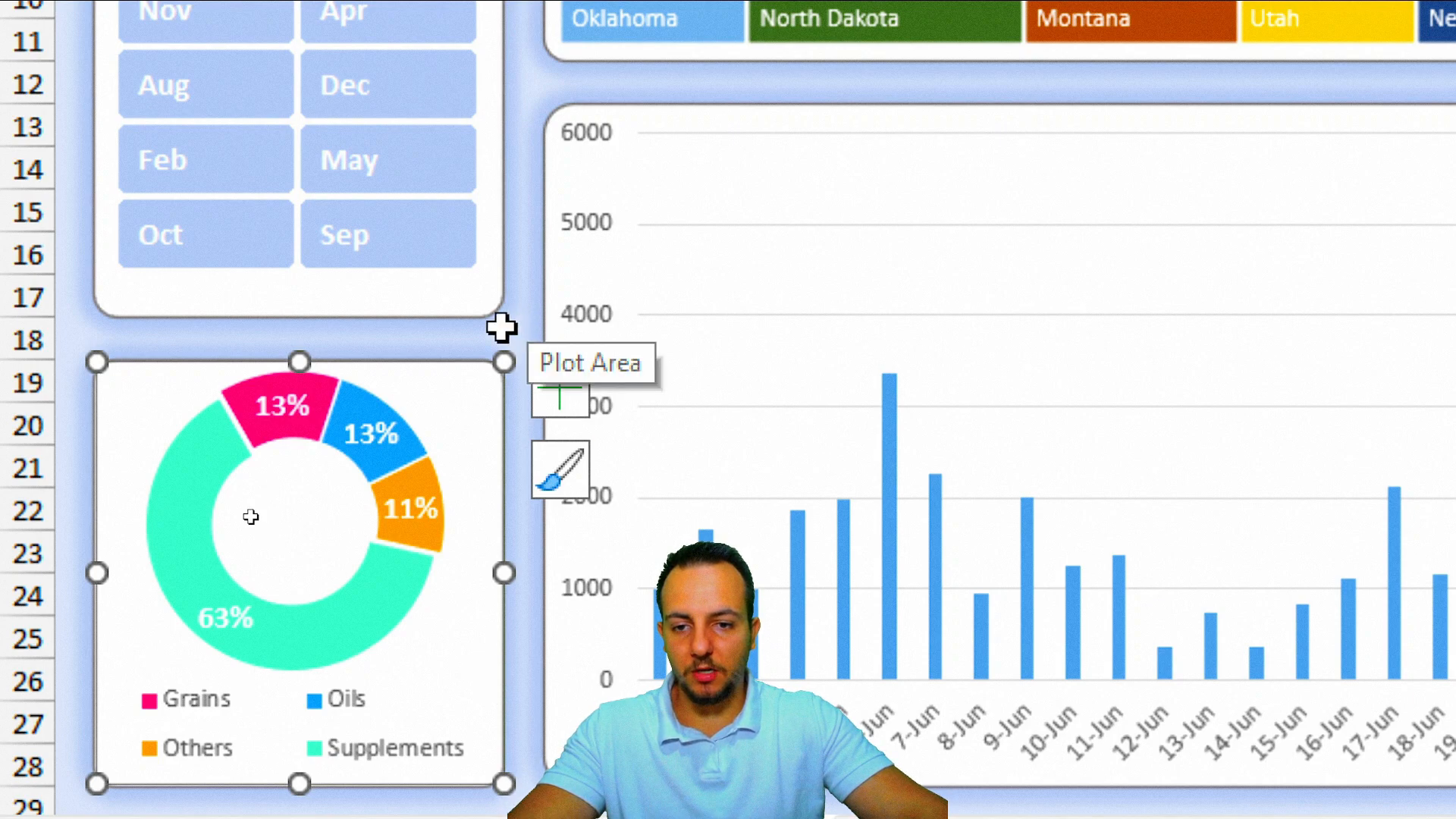
key(Escape)
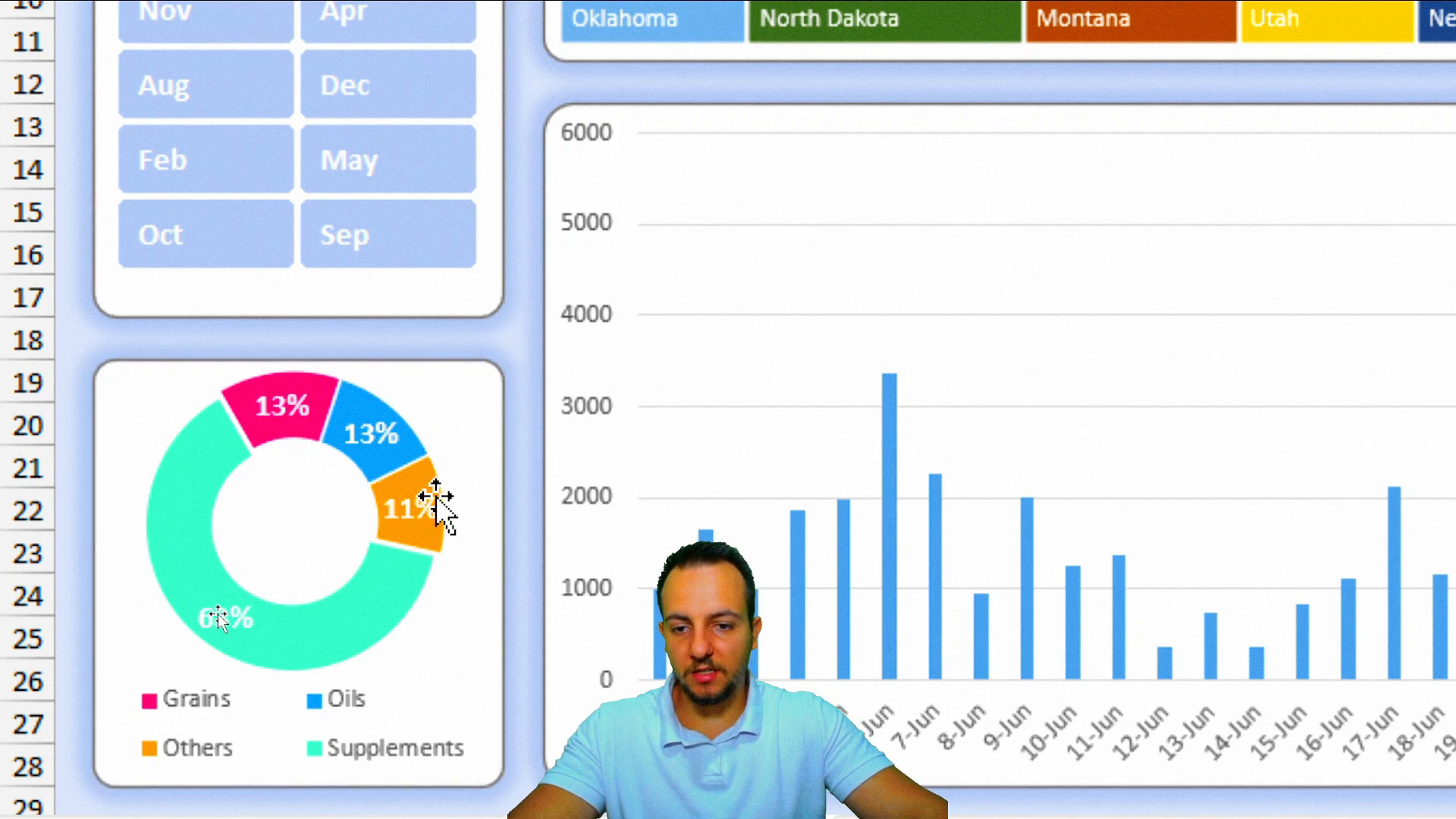
Apply the first outer shadow preset, offset to the lower right, to the whole doughnut series.
click(384, 596)
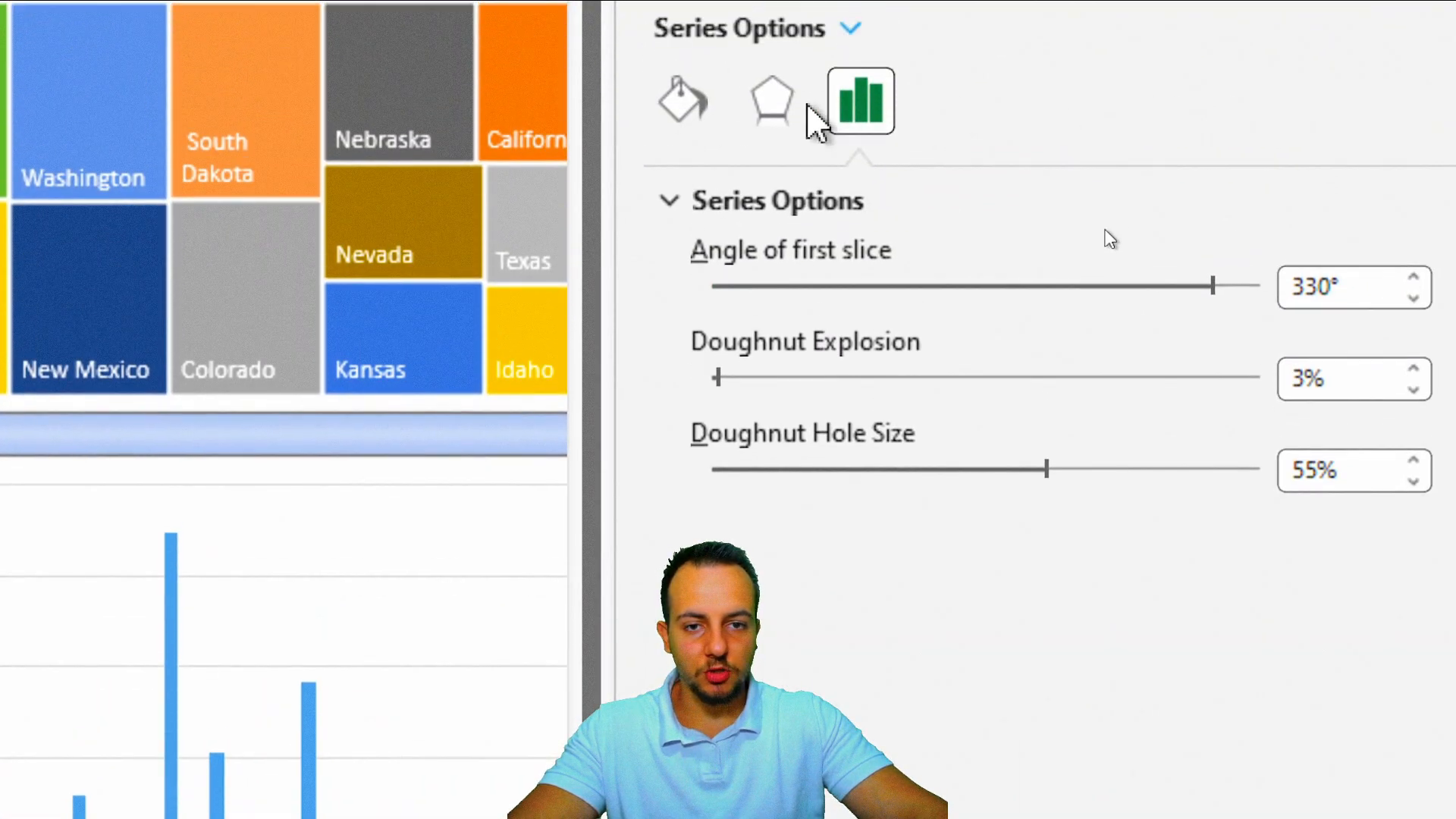
click(802, 108)
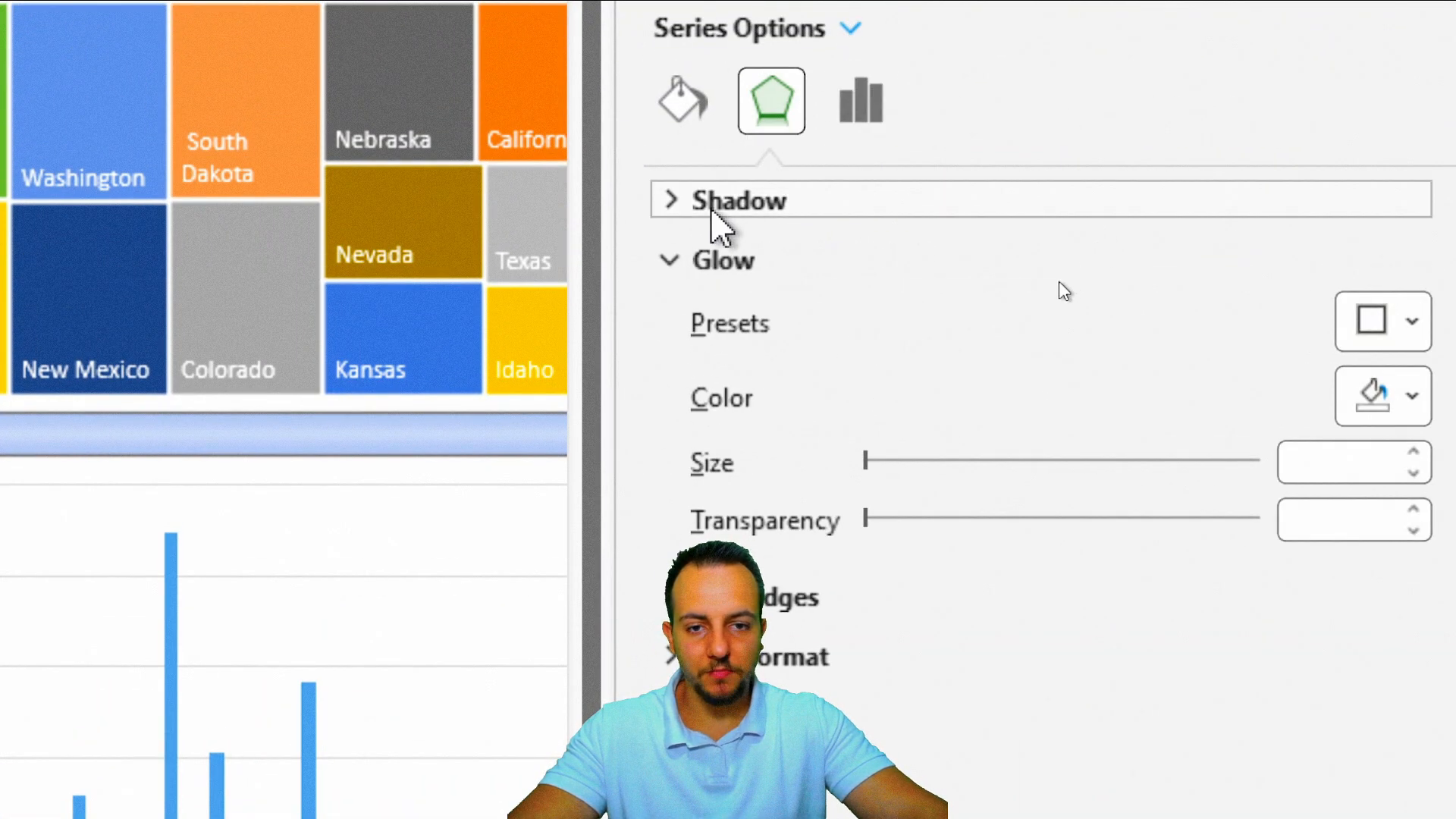
click(727, 212)
click(1403, 280)
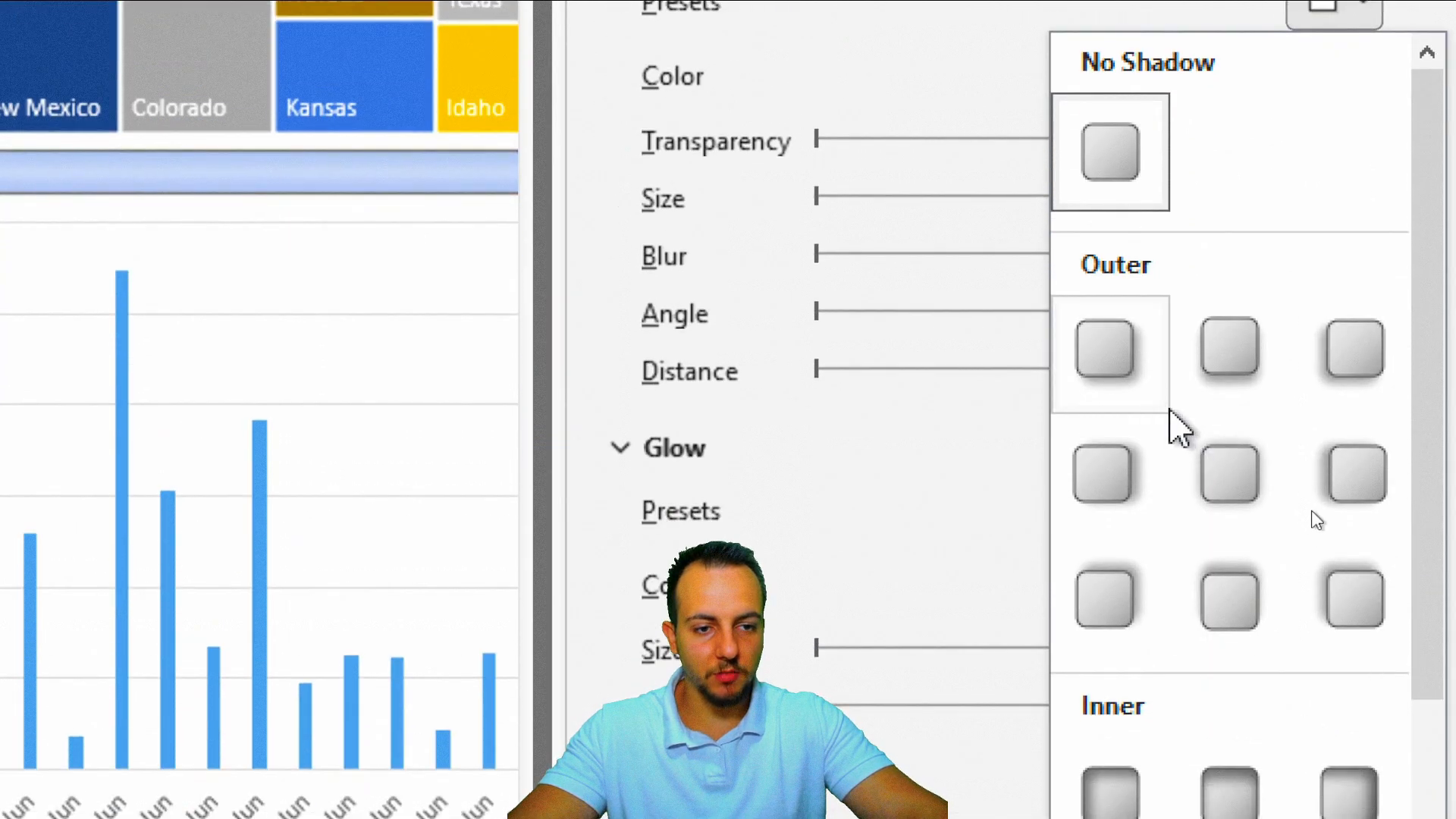
click(1120, 347)
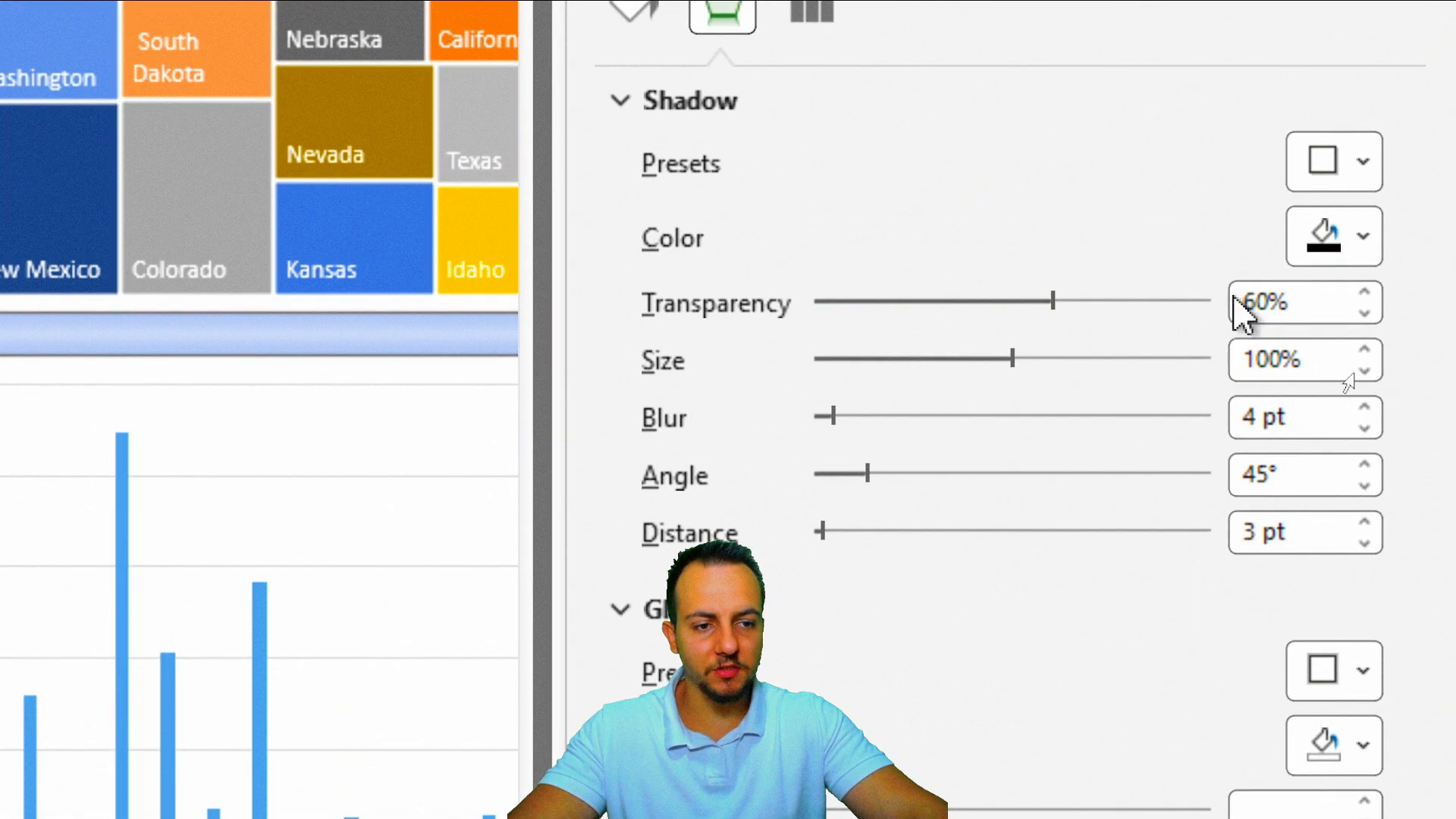
Set the doughnut shadow's transparency to 30% and blur to 2 pt, close the formatting pane and save the workbook.
drag(1309, 301, 1222, 304)
text(3)
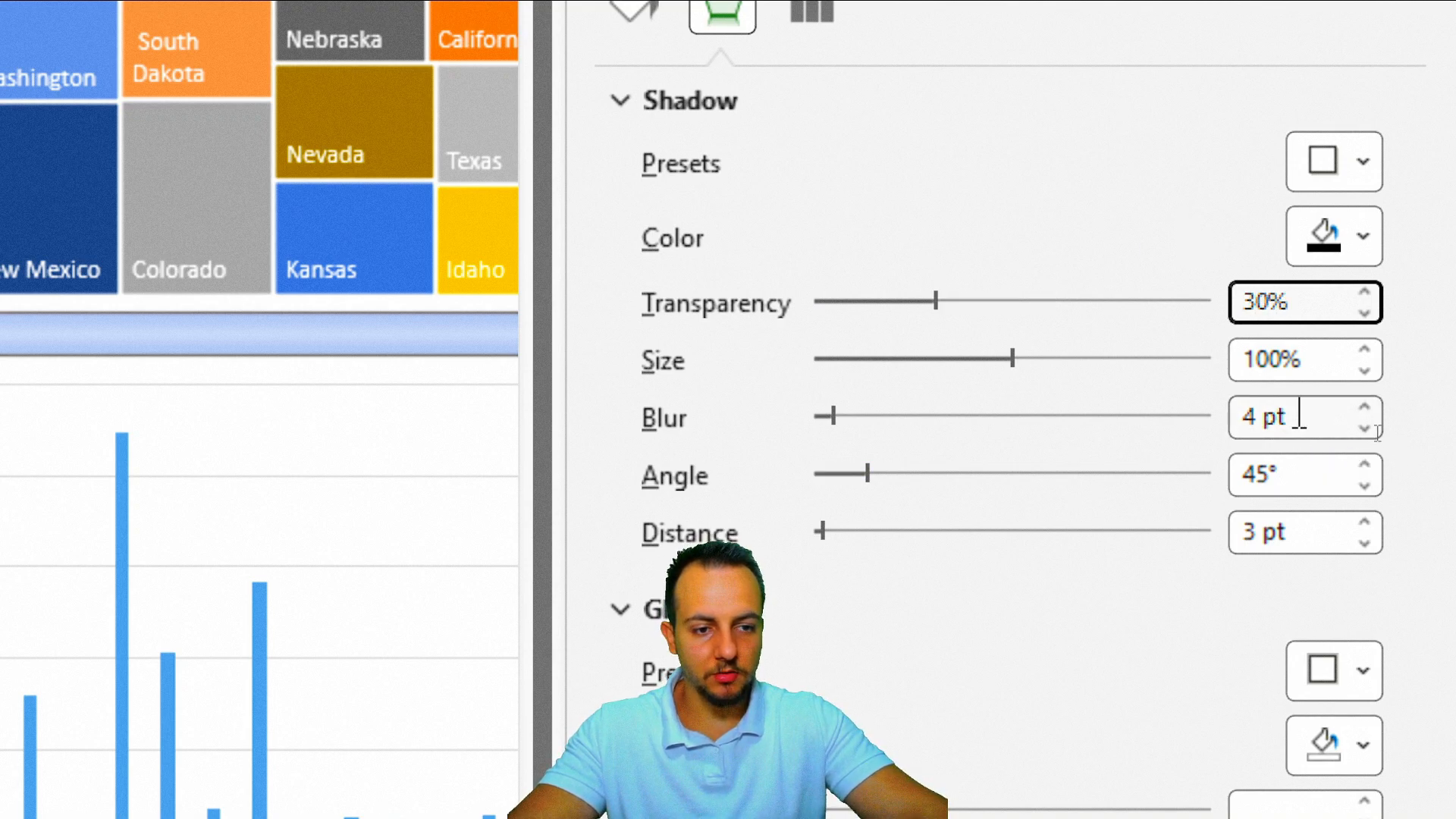
click(1296, 416)
text(2)
key(Return)
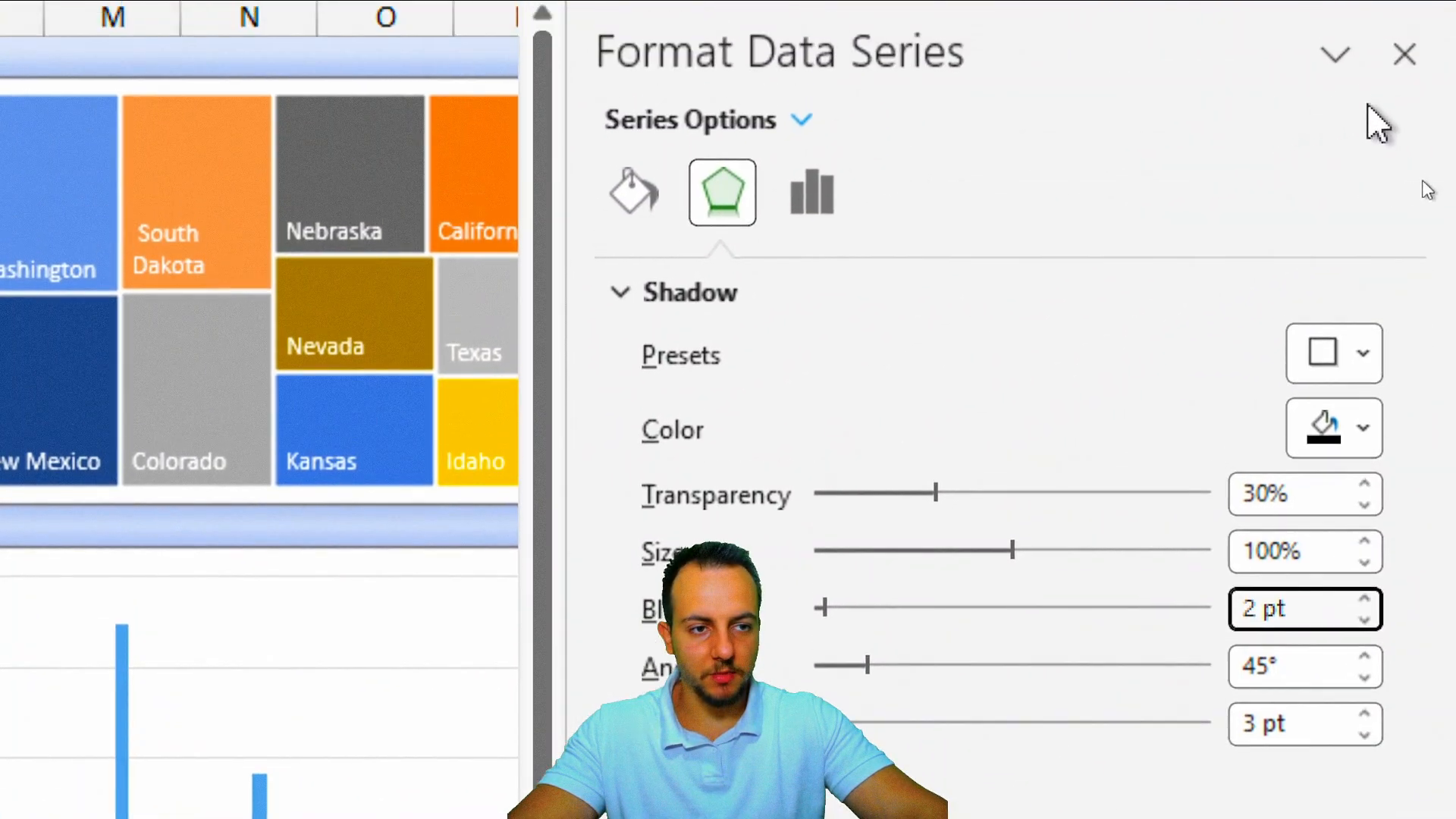
click(1403, 53)
key(Escape)
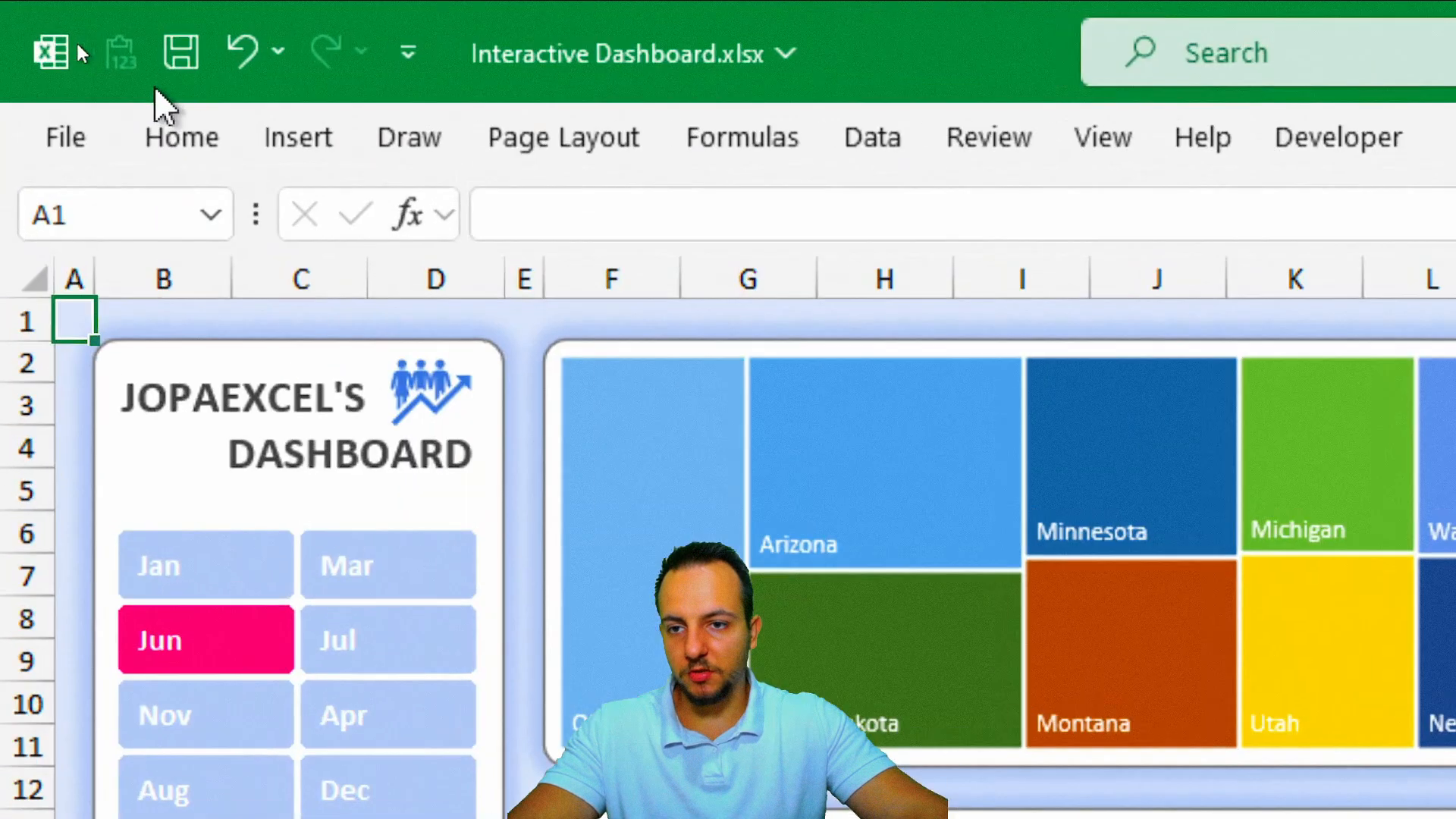
click(181, 53)
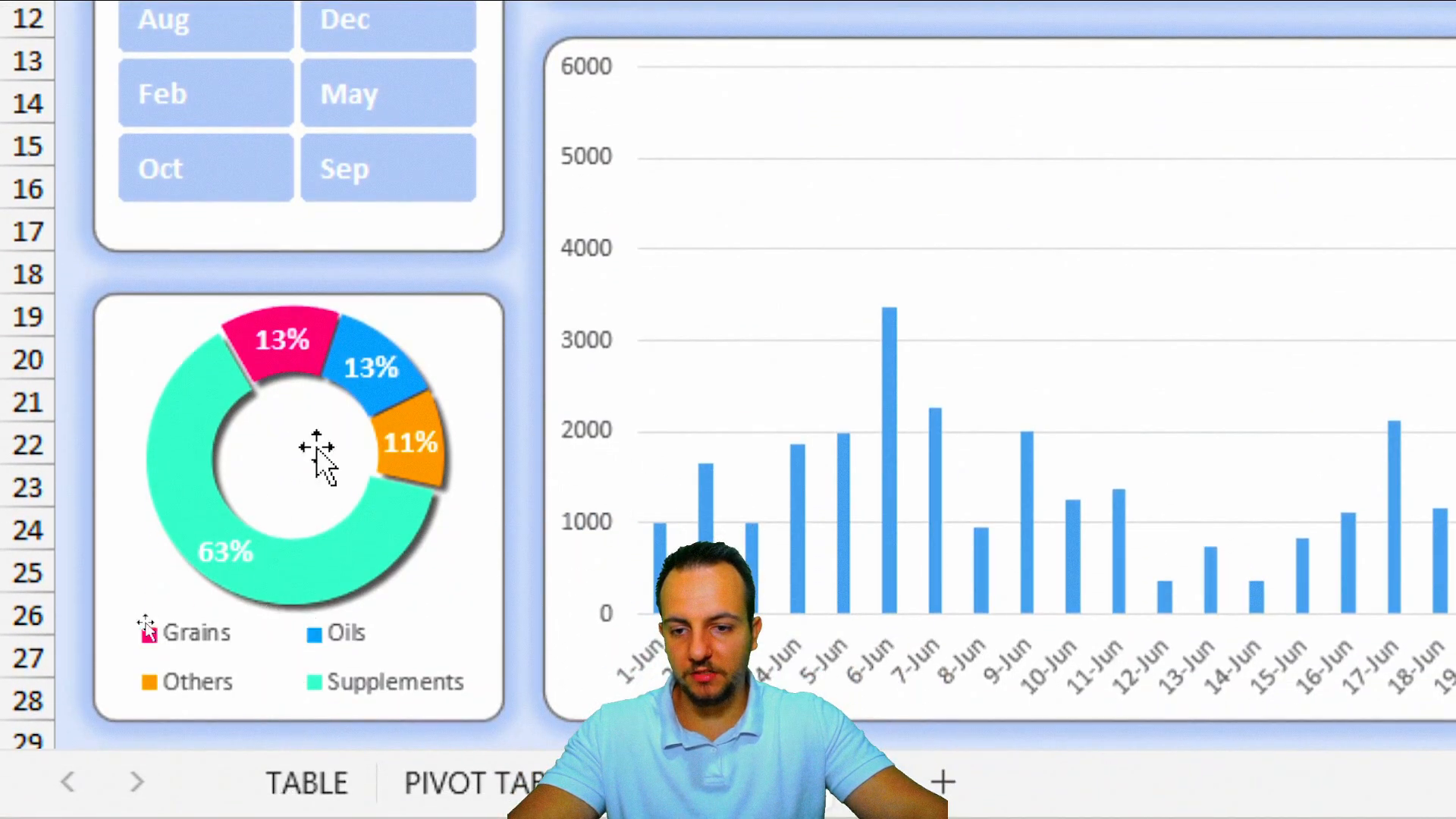
Filter the dashboard by Sep, Oct, May and Feb in turn with the months slicer to check the charts.
click(395, 167)
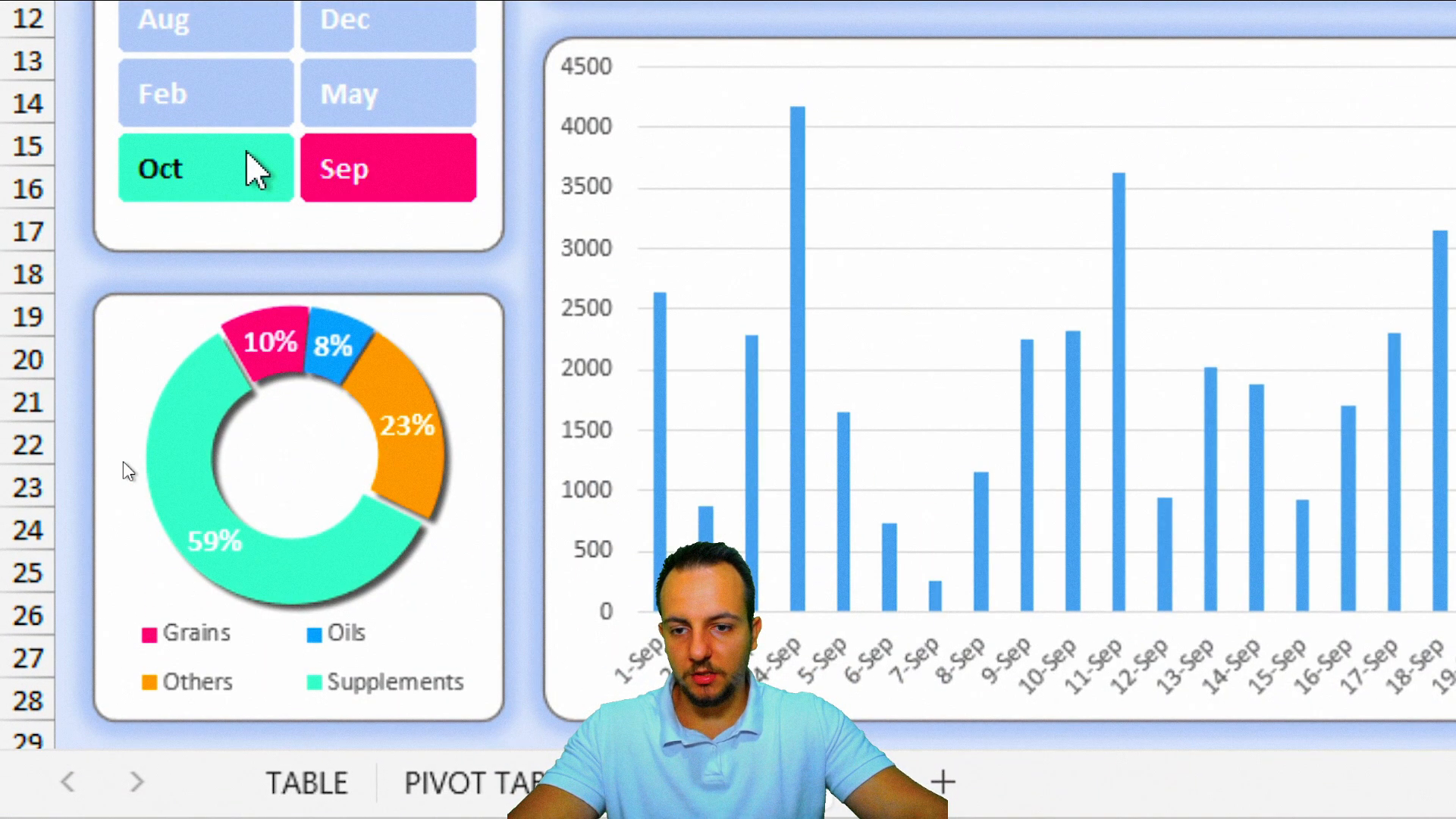
click(247, 155)
click(321, 103)
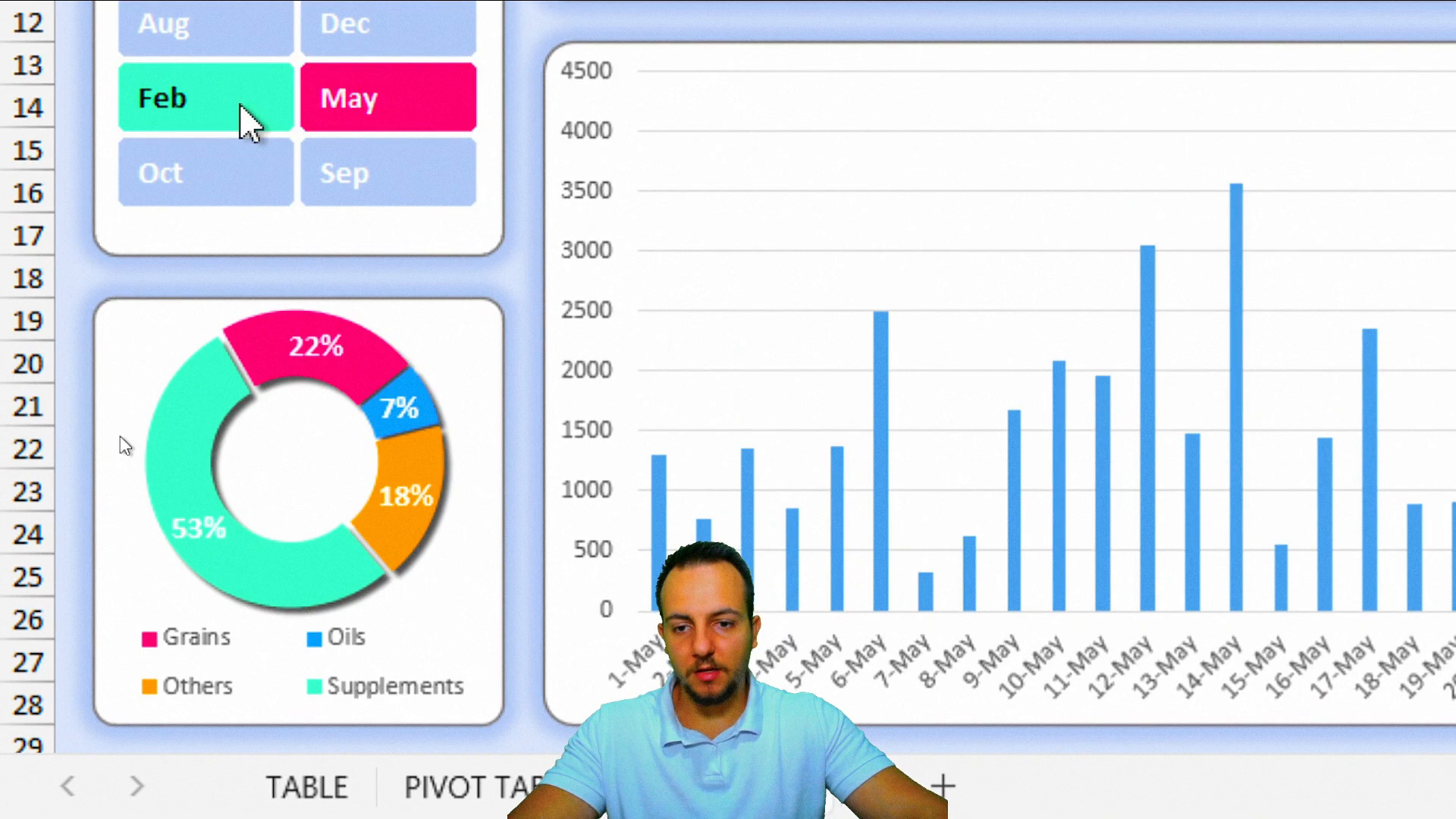
click(239, 104)
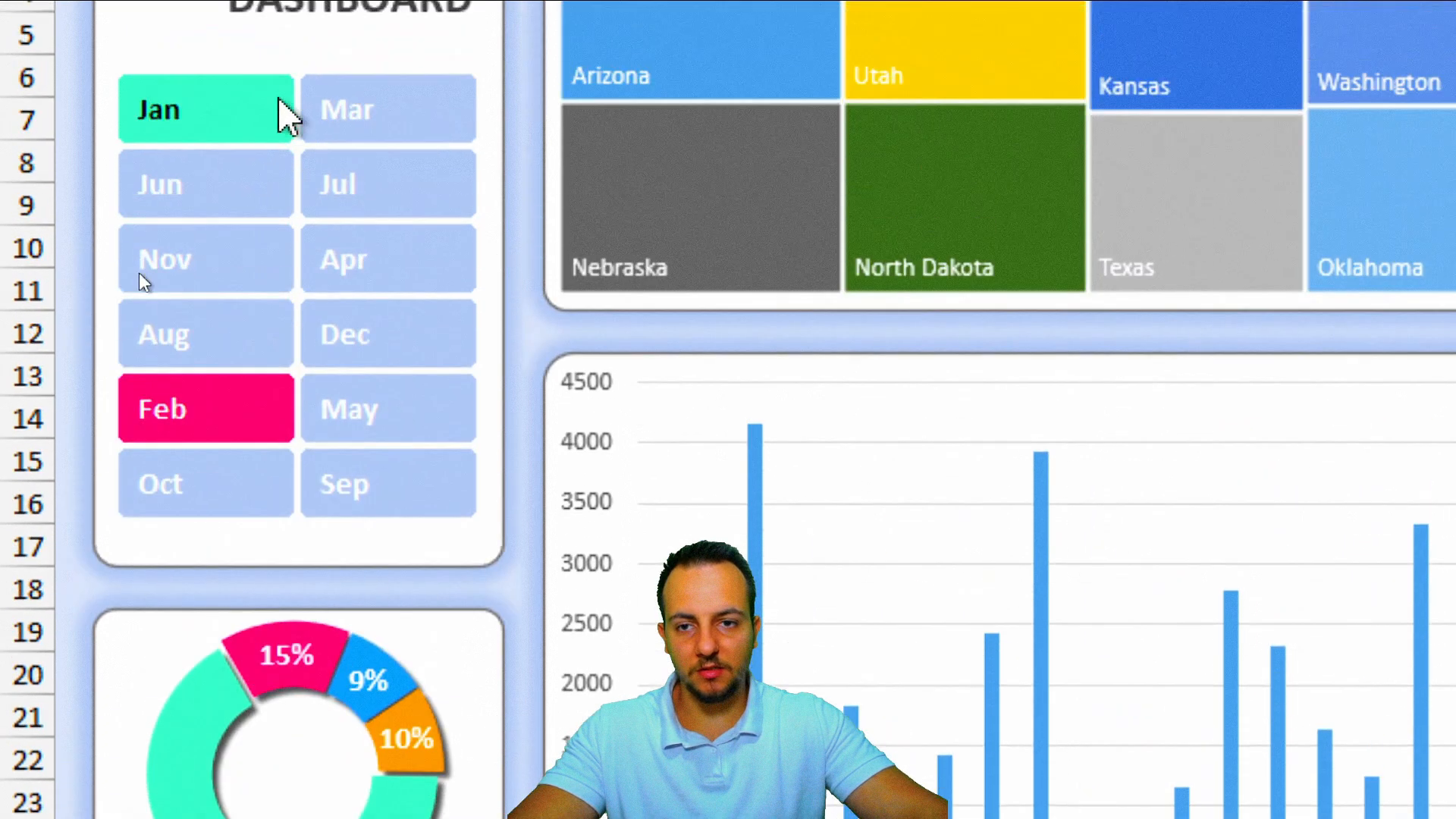
Filter the dashboard by Jul and format the daily column chart's value axis as dollar currency with 0 decimal places.
click(394, 206)
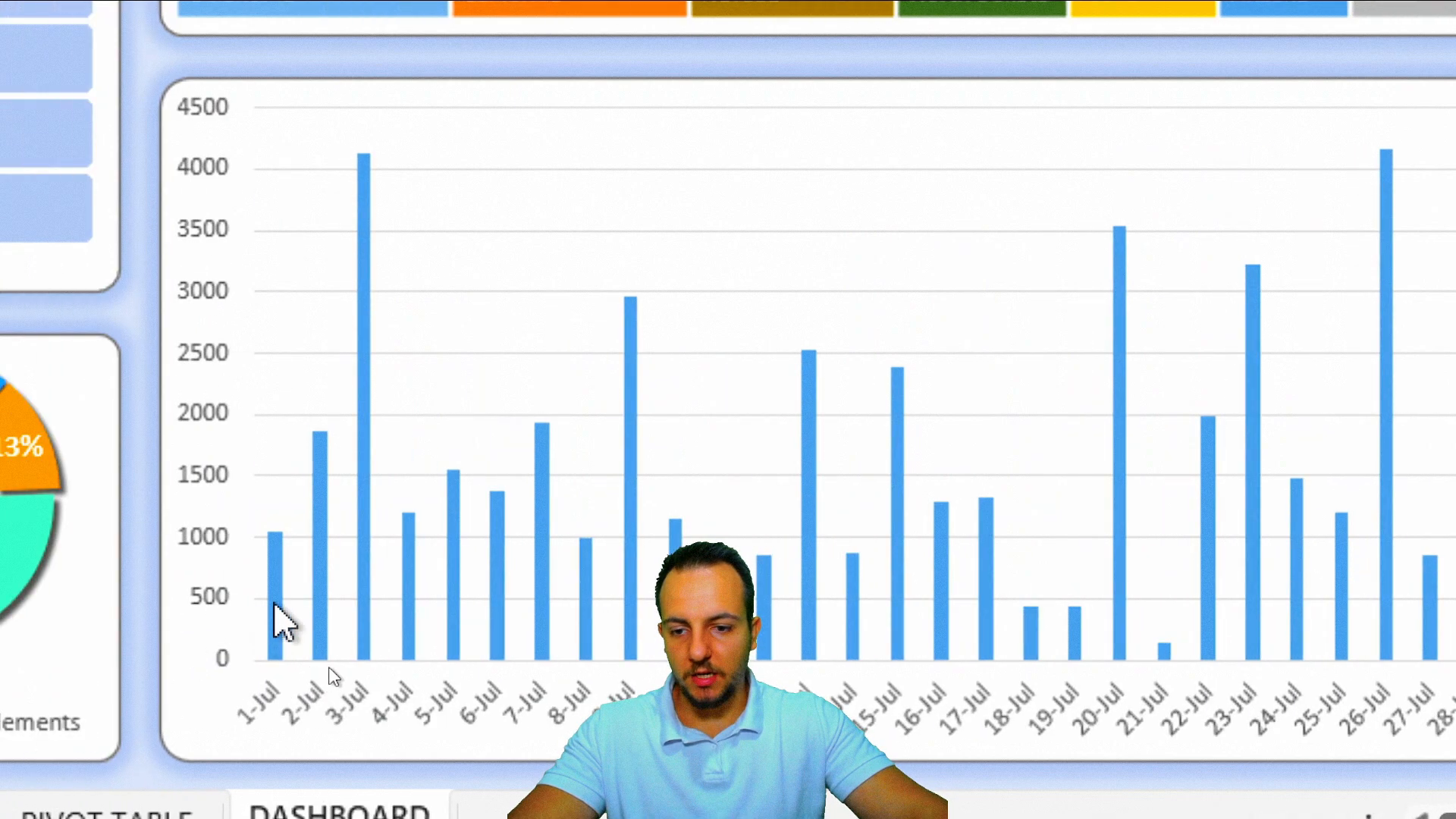
right_click(193, 227)
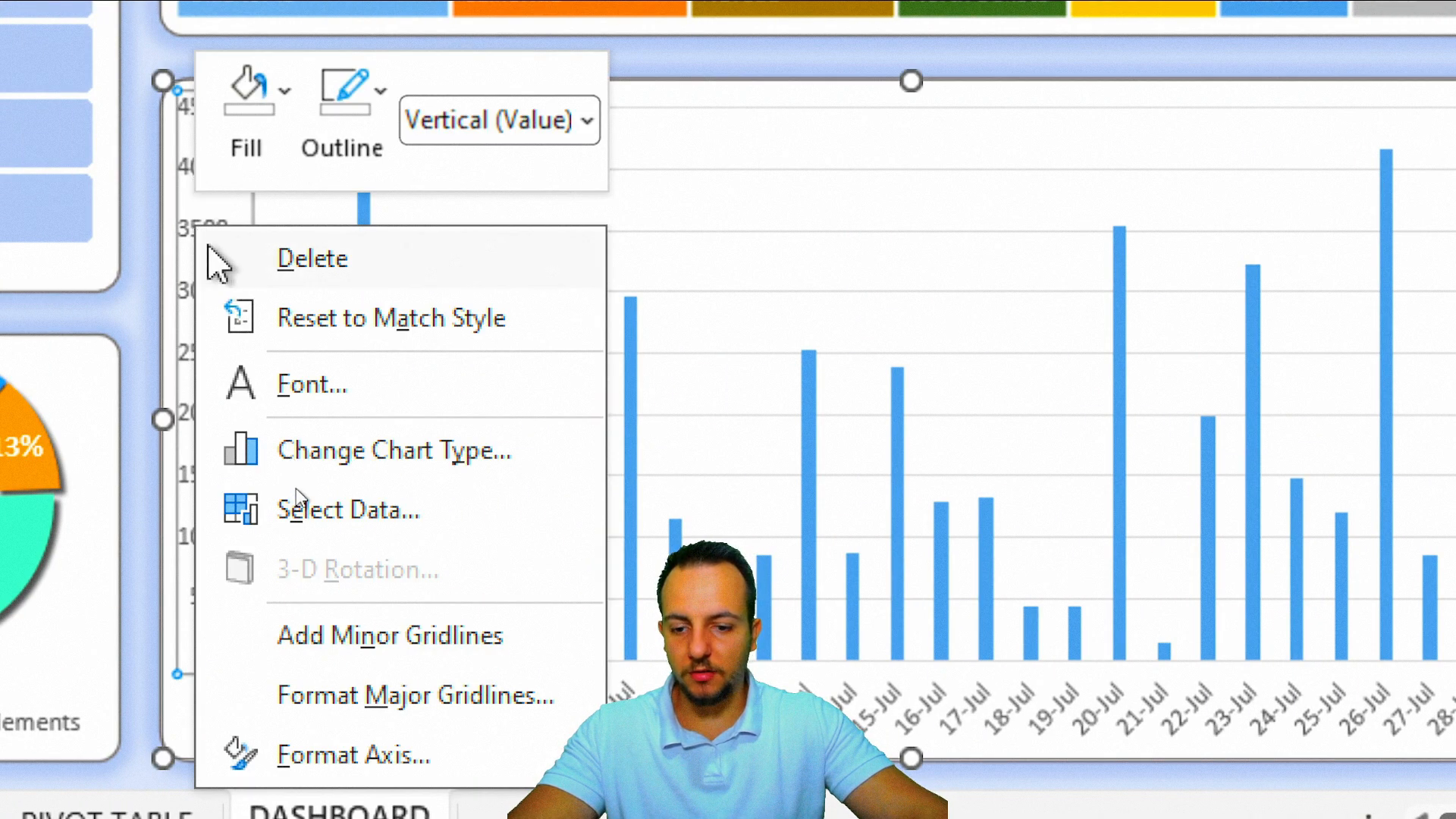
click(304, 740)
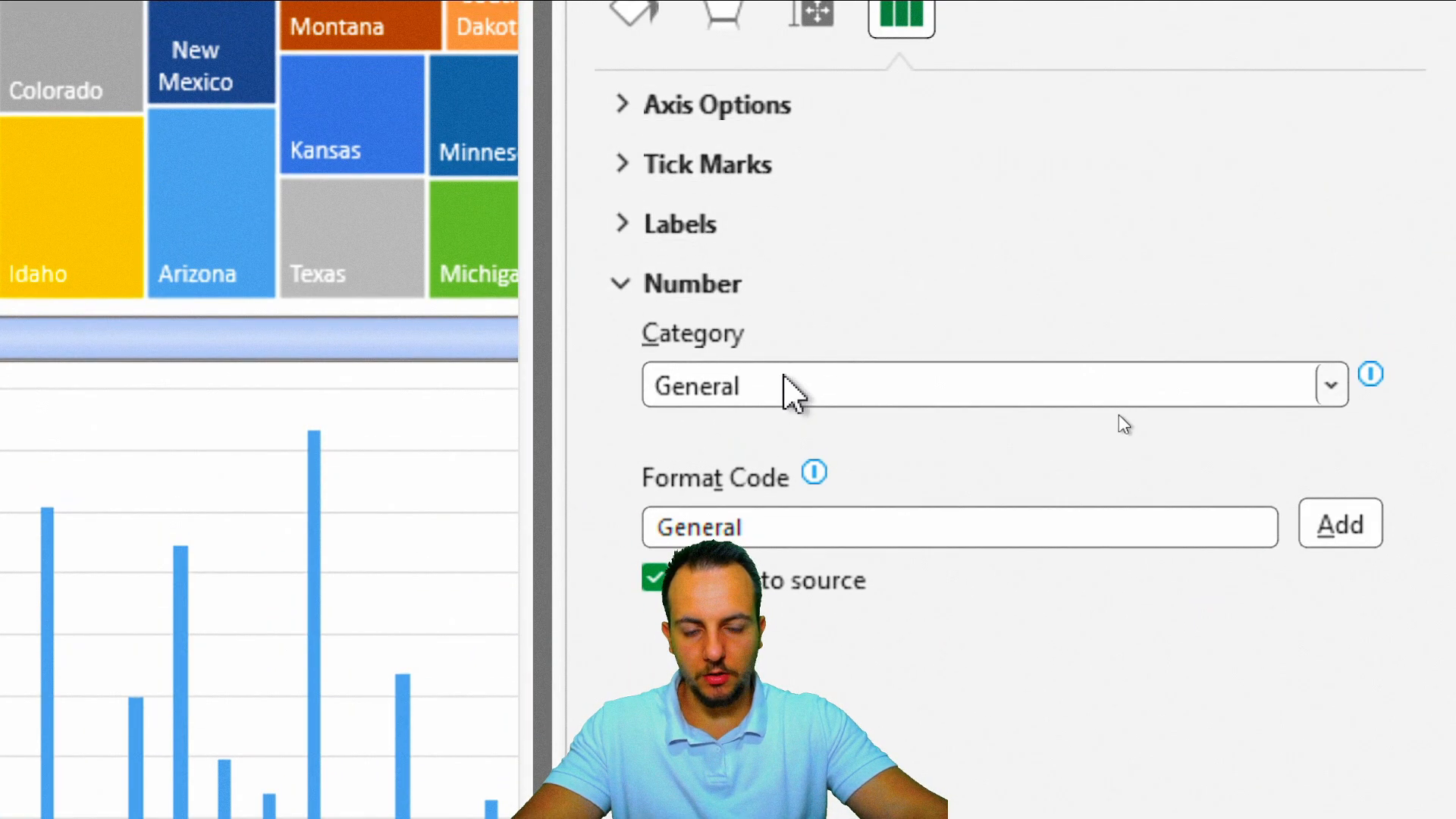
click(781, 380)
click(792, 522)
drag(956, 345, 867, 359)
text(0)
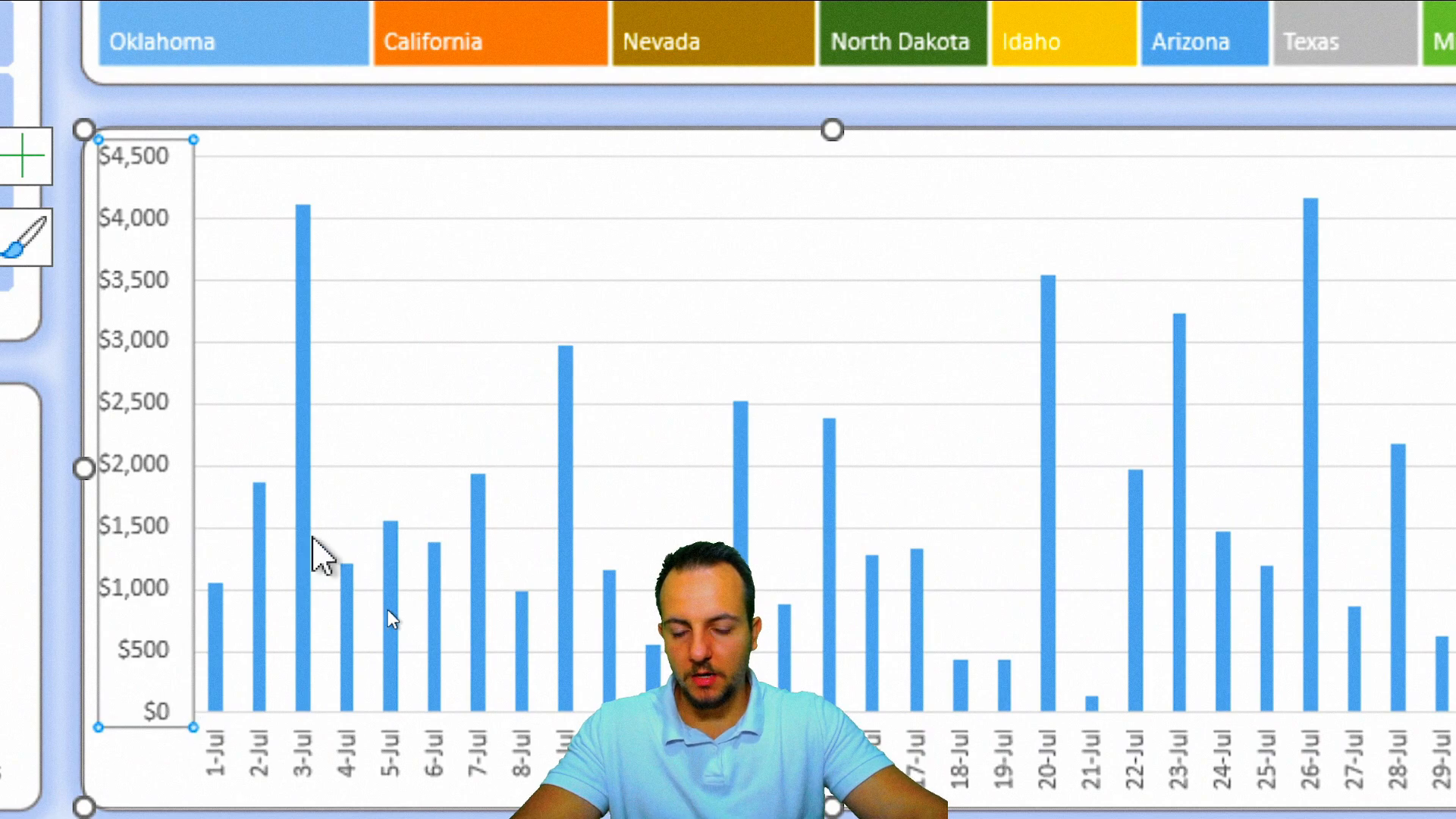
Apply the first outer shadow preset, offset to the lower right, to the daily chart's column series.
click(313, 540)
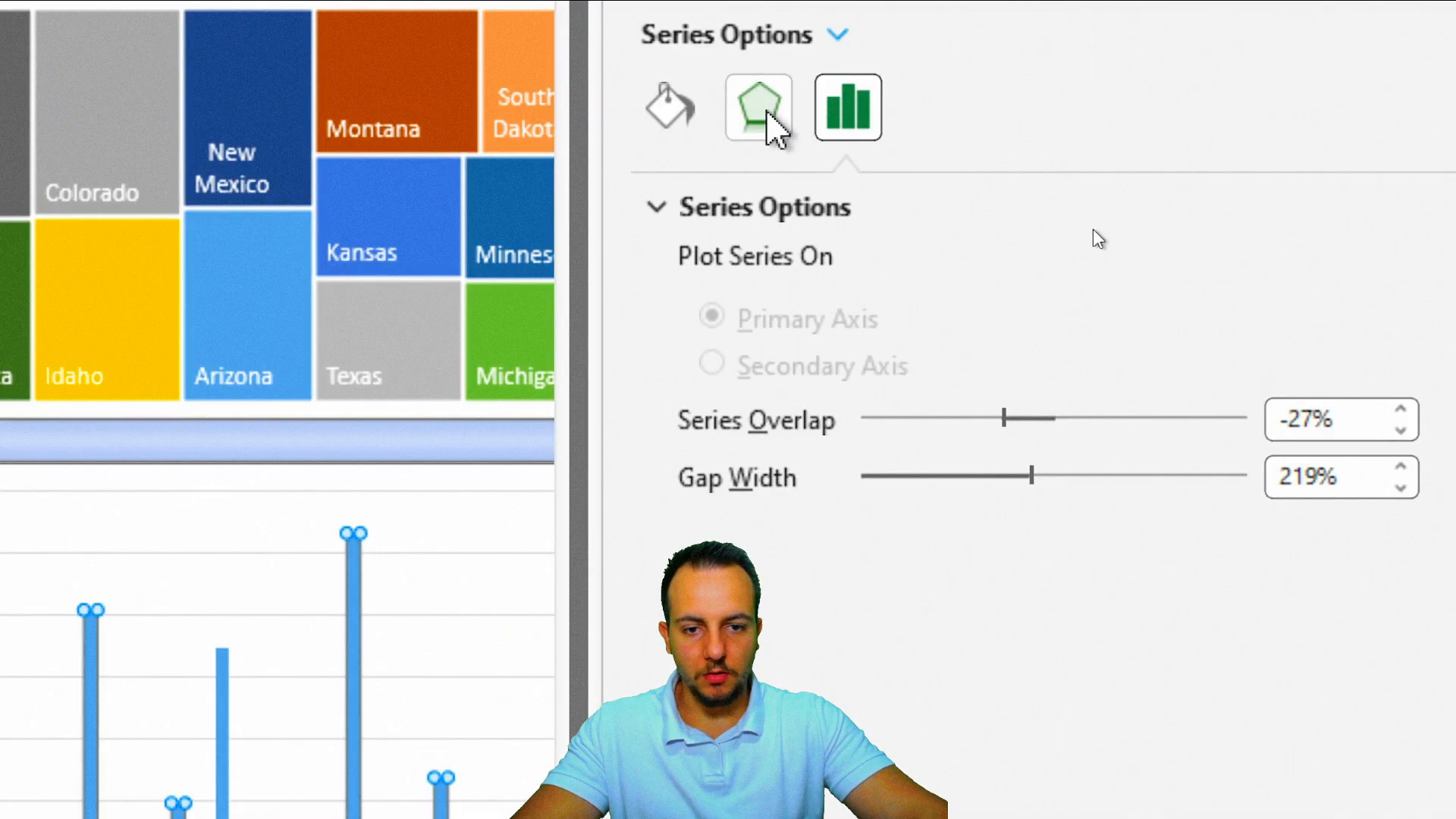
click(774, 117)
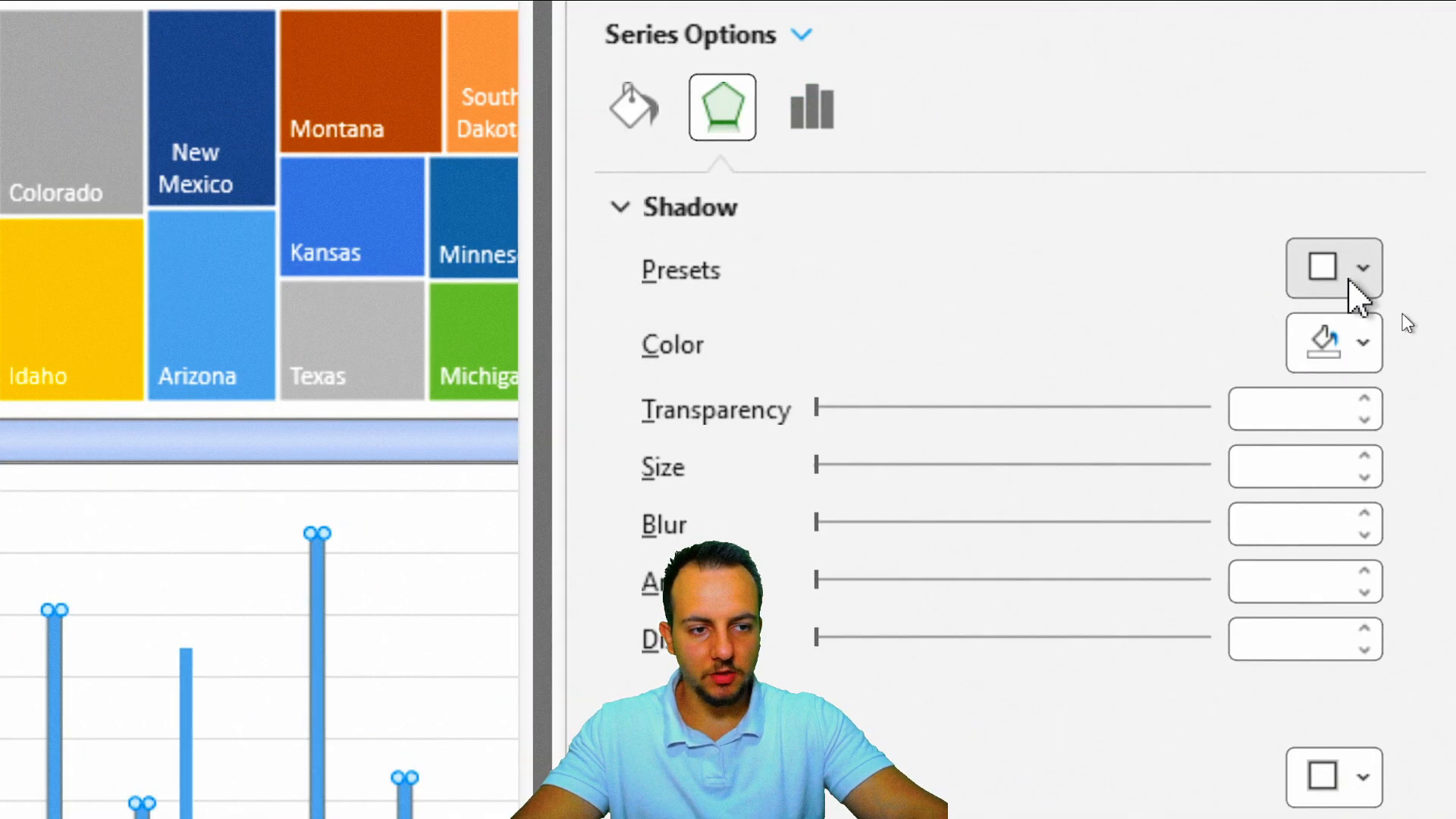
click(1346, 273)
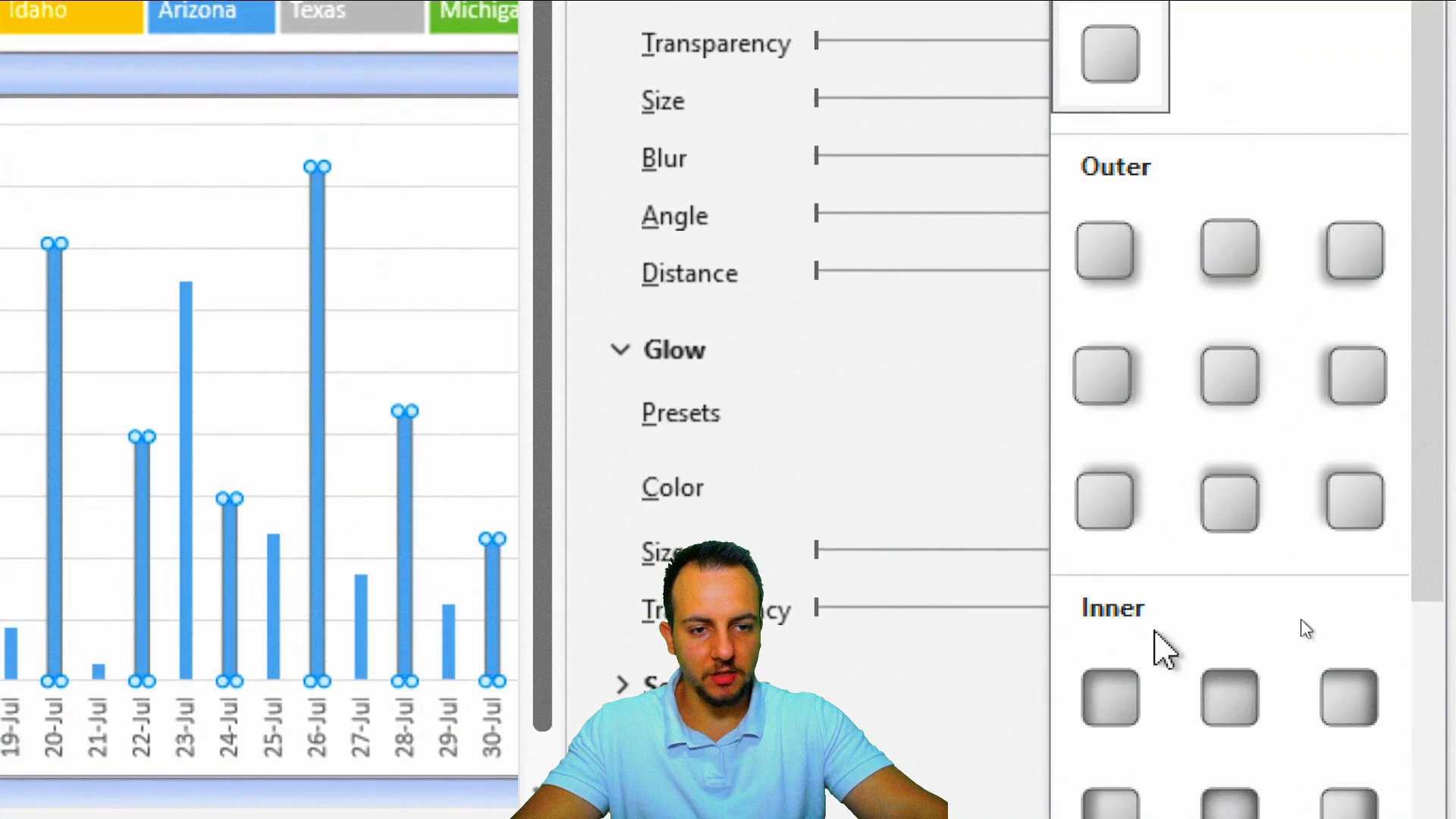
click(1105, 262)
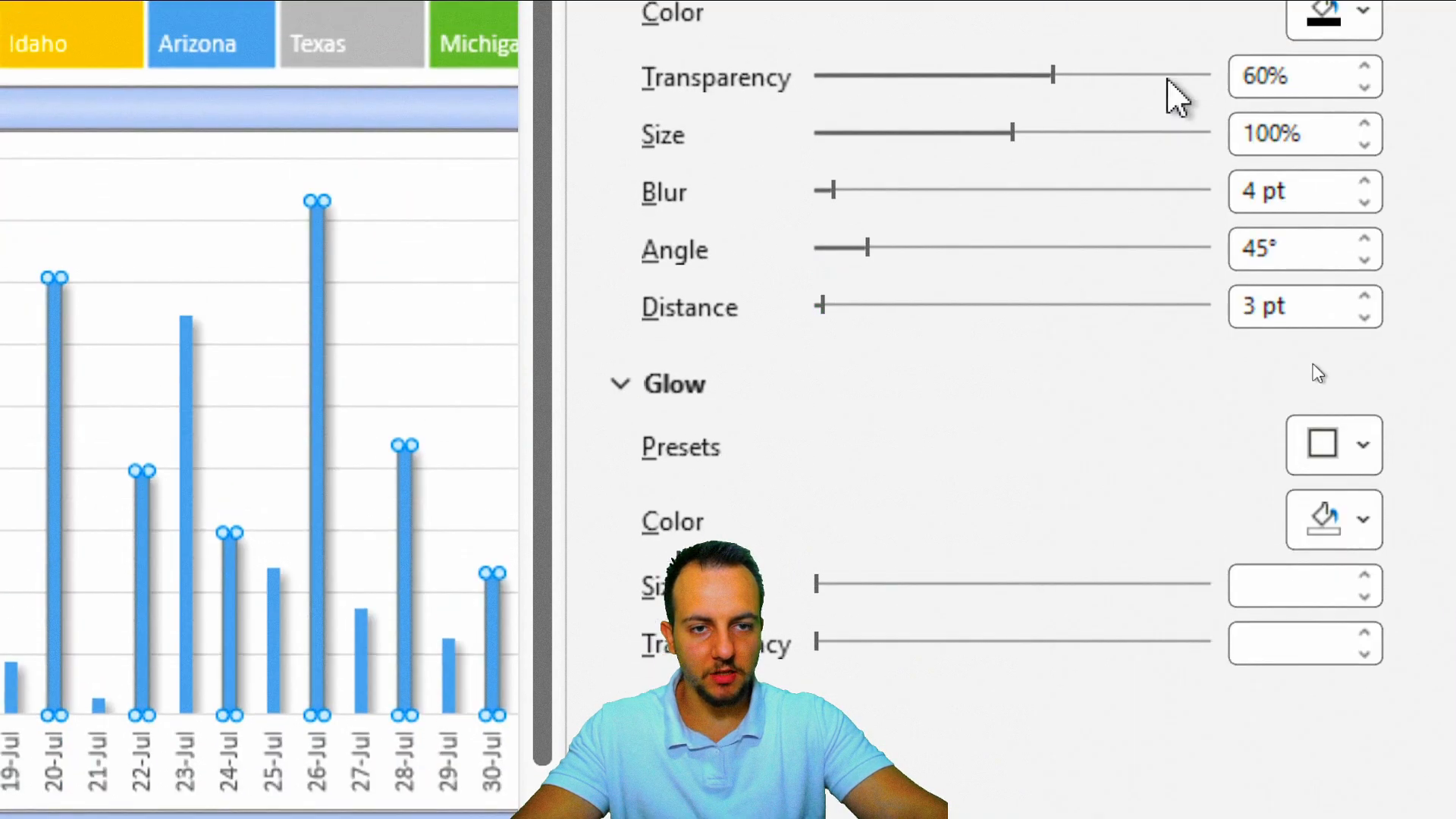
Set the column shadow's transparency to 30%, blur to 2 pt and distance to 2 pt.
click(1239, 41)
text(30)
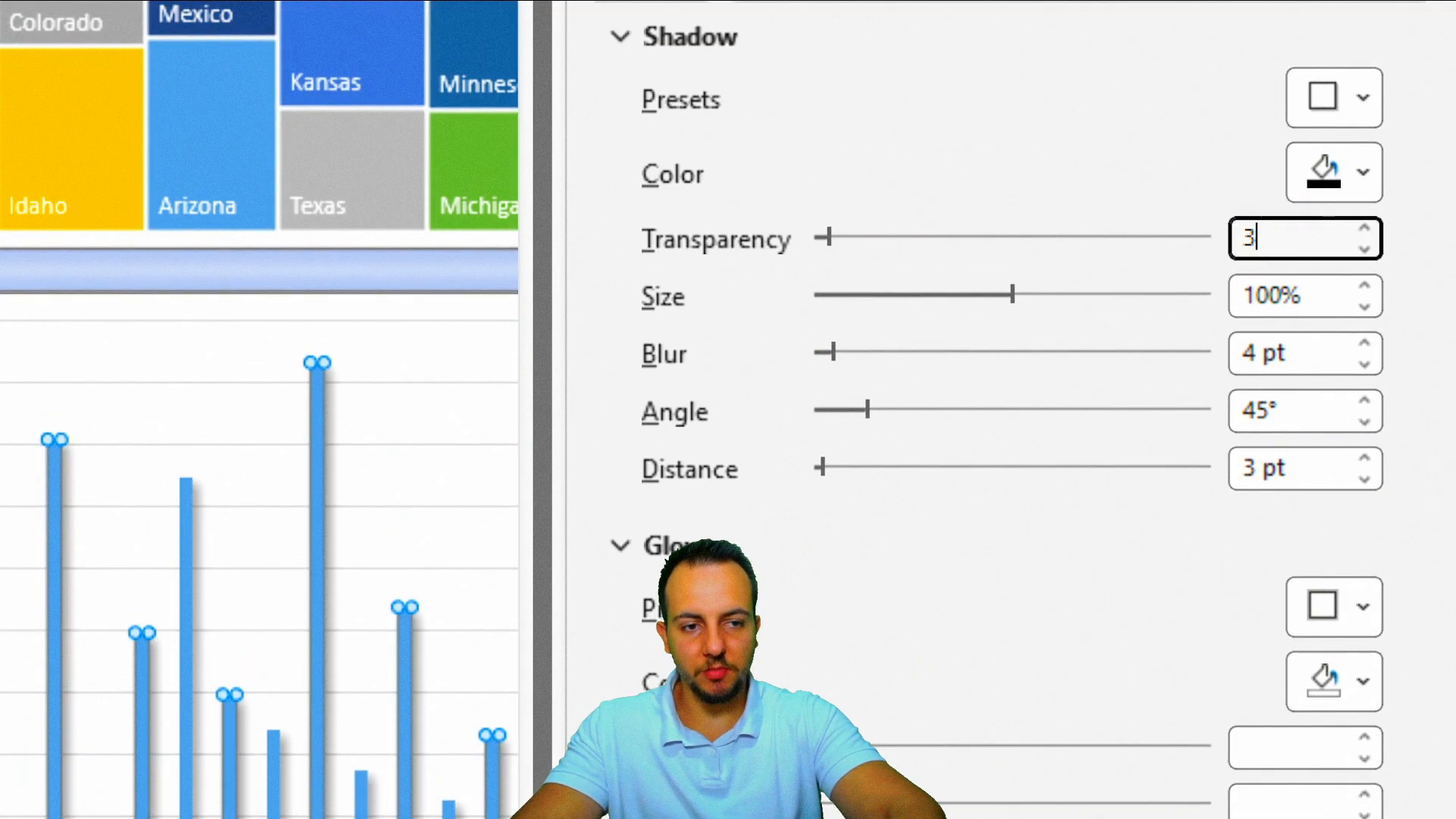
key(Return)
click(1367, 365)
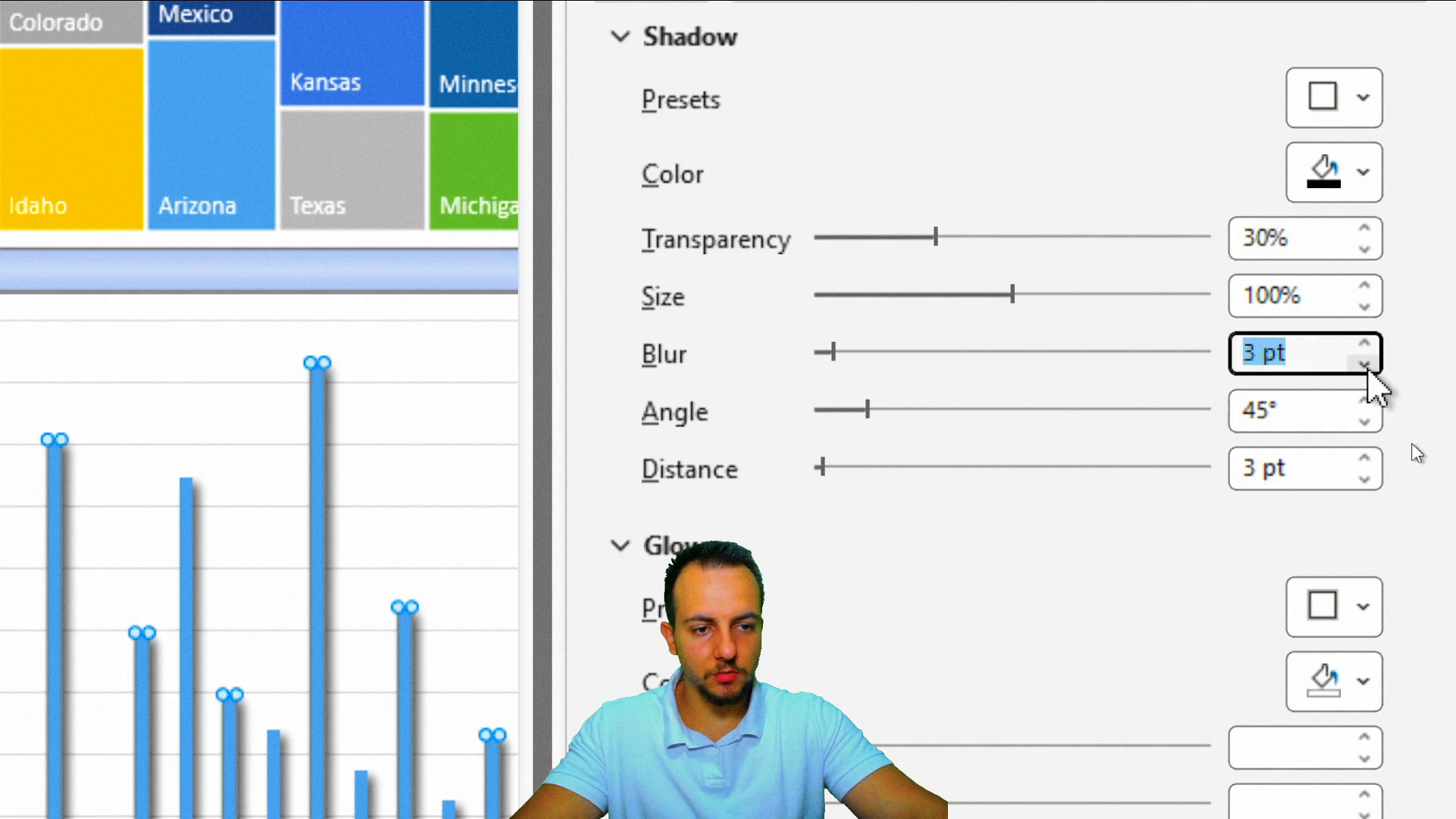
click(1366, 365)
click(1365, 314)
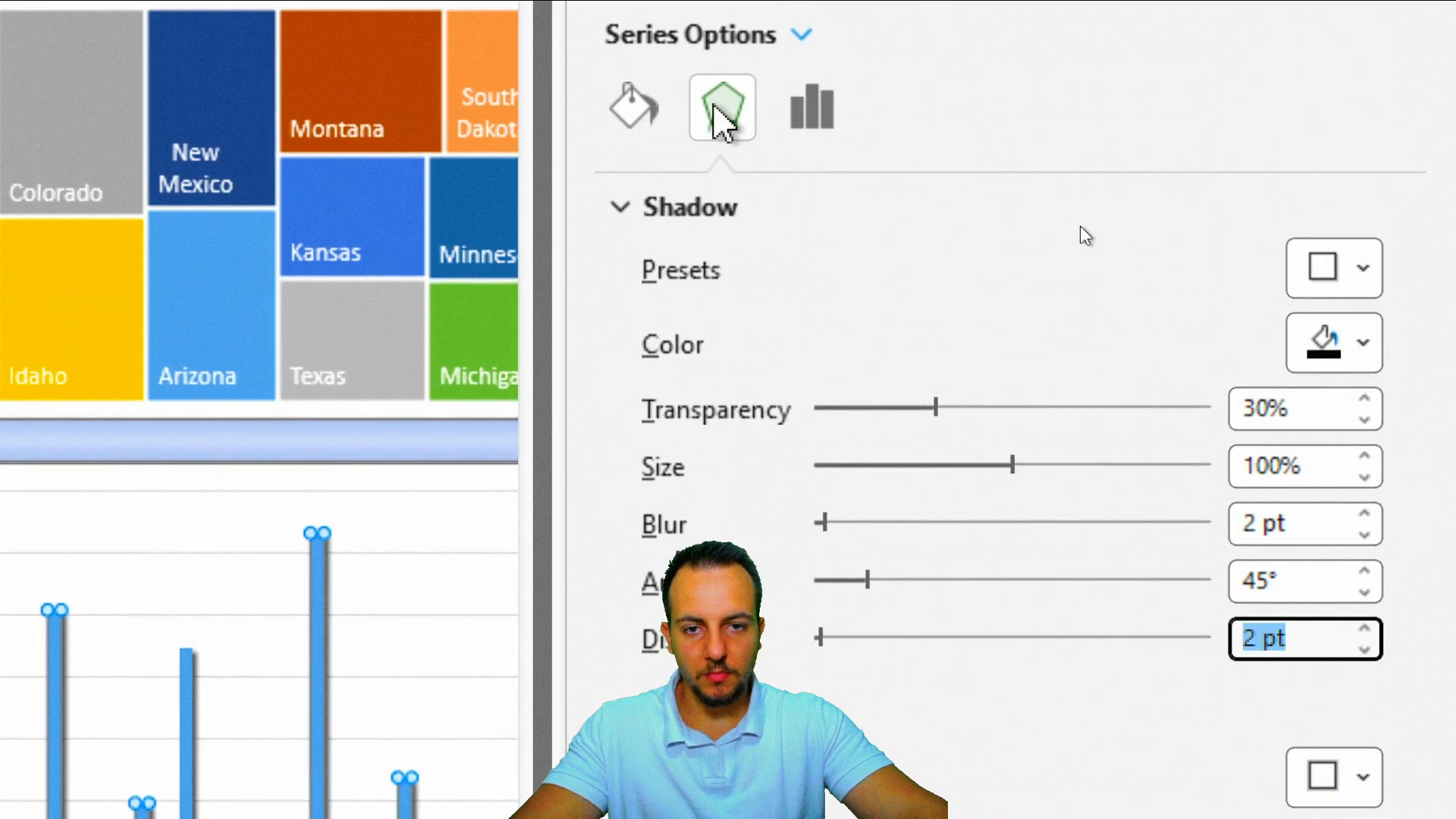
Give the daily chart's columns a solid fill in the recently used pink.
click(650, 114)
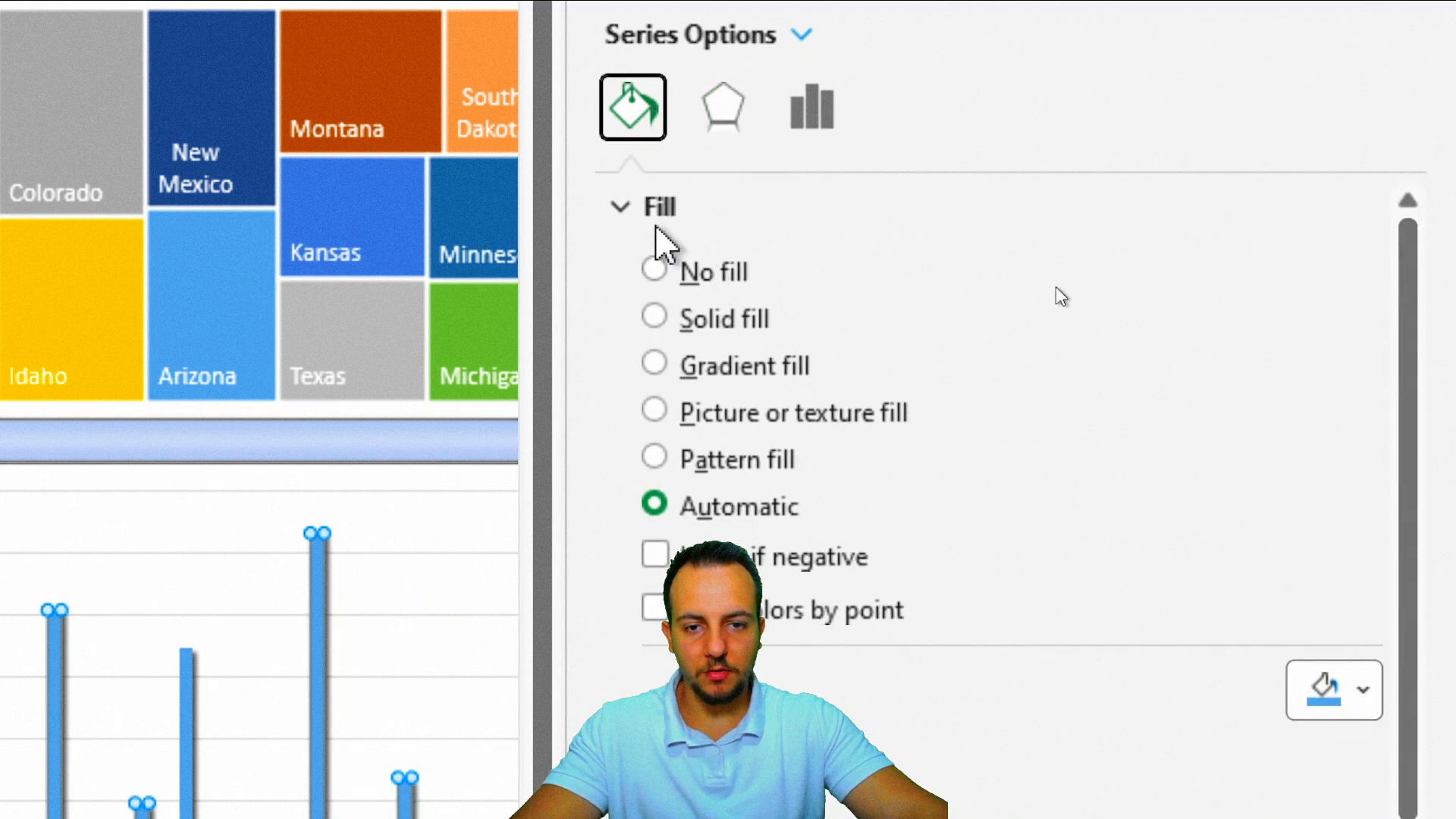
click(674, 322)
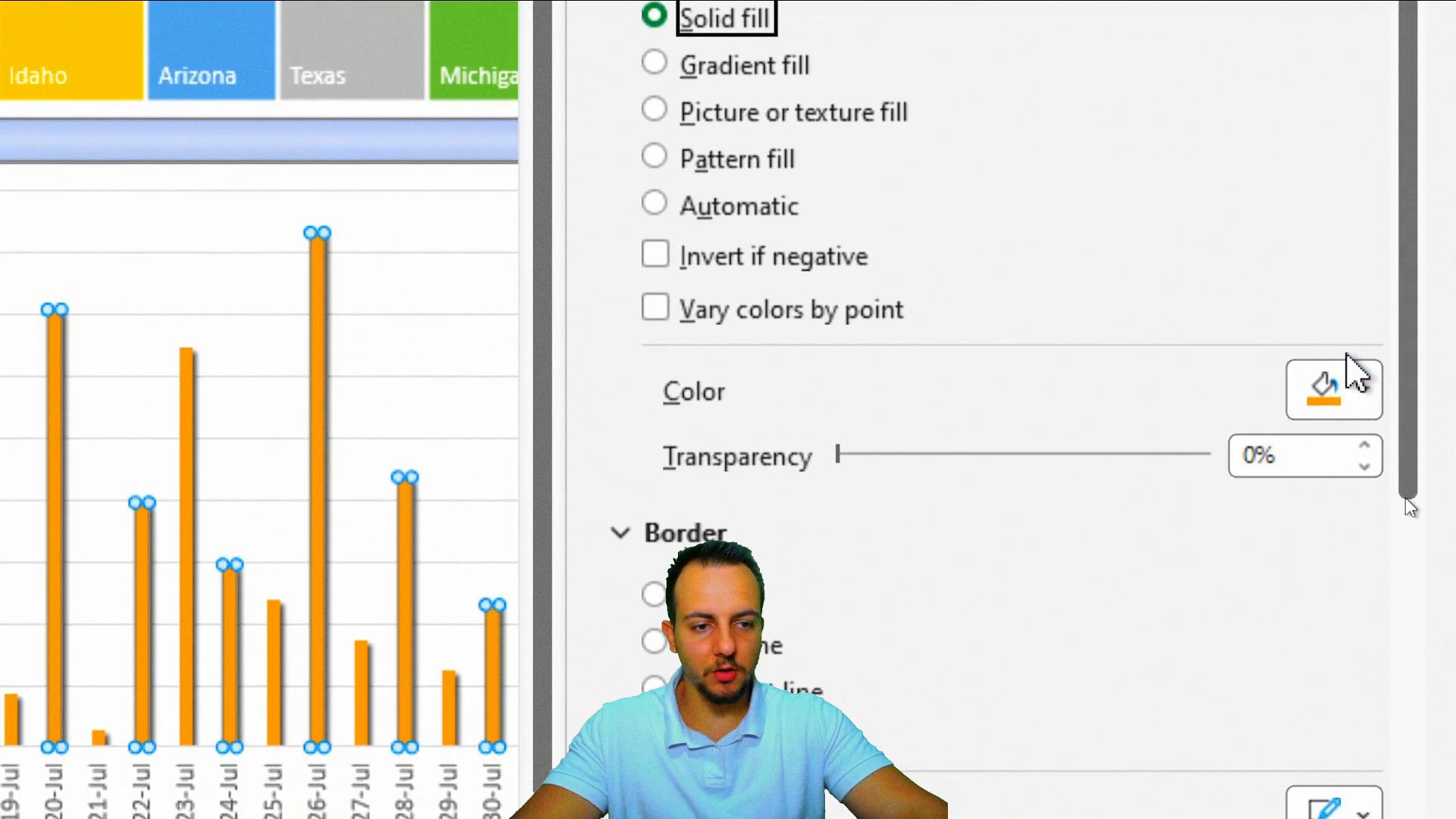
click(1348, 379)
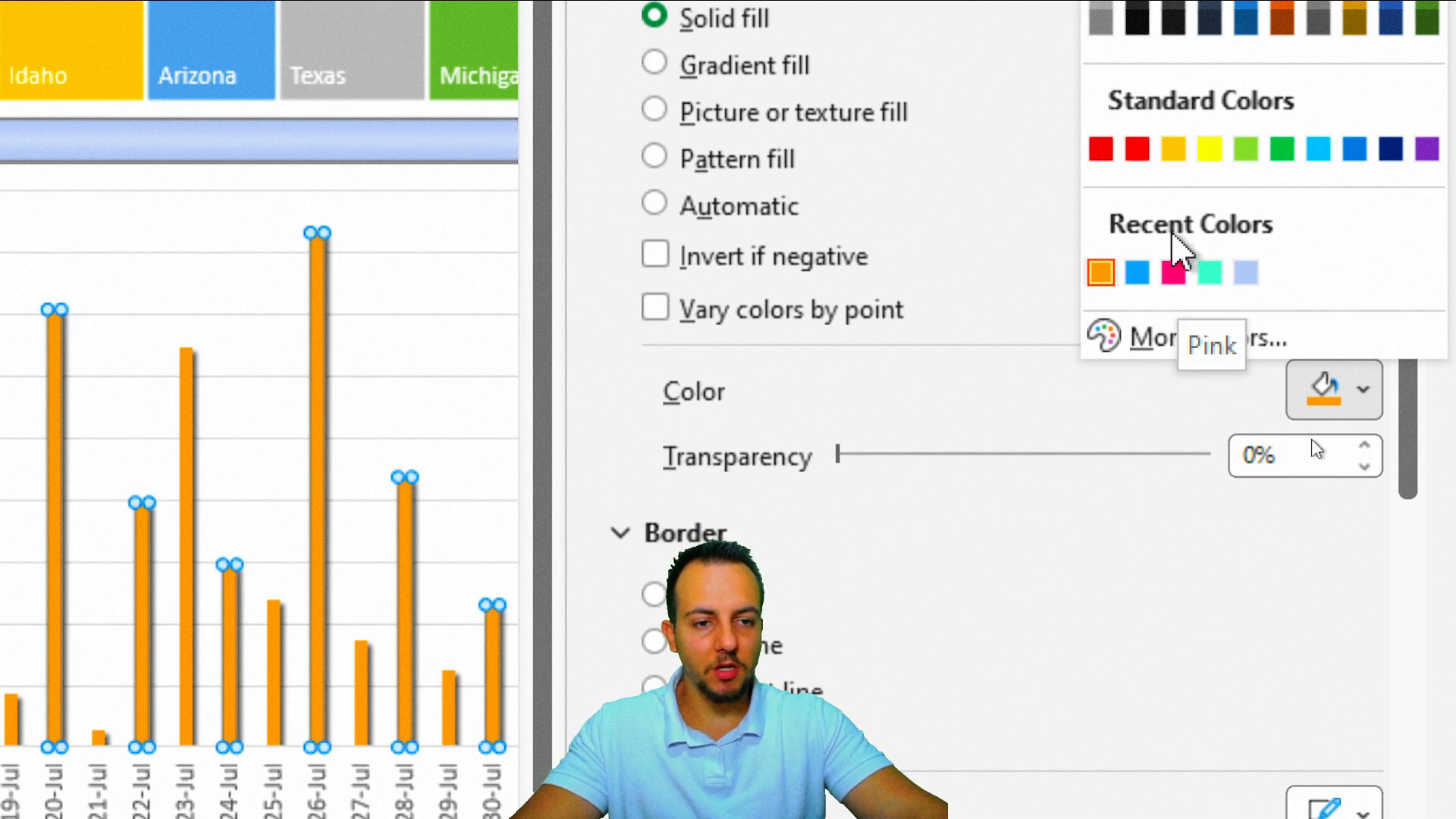
click(1176, 274)
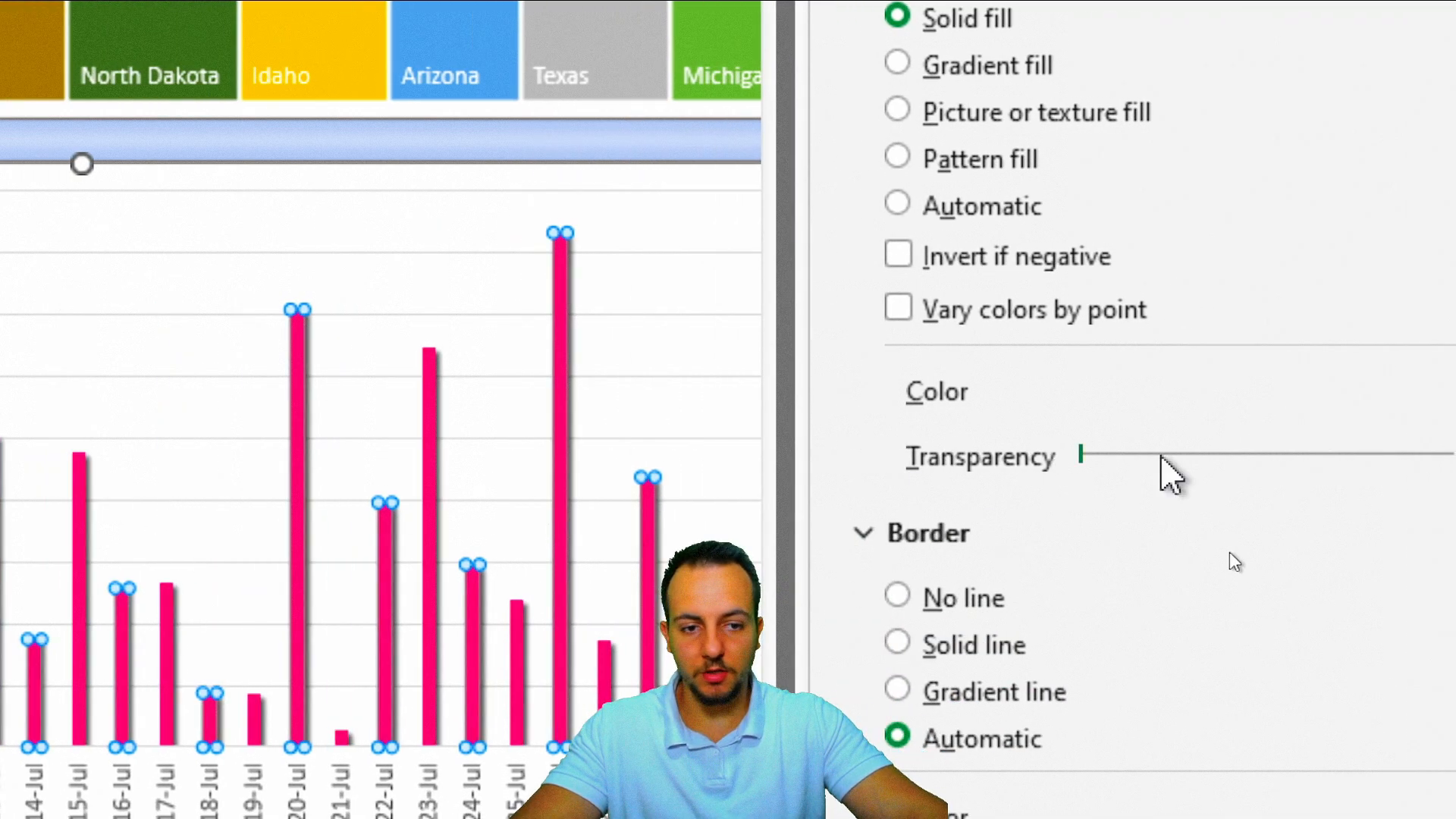
Give the columns a solid border line in the same recently used pink.
click(667, 130)
click(728, 303)
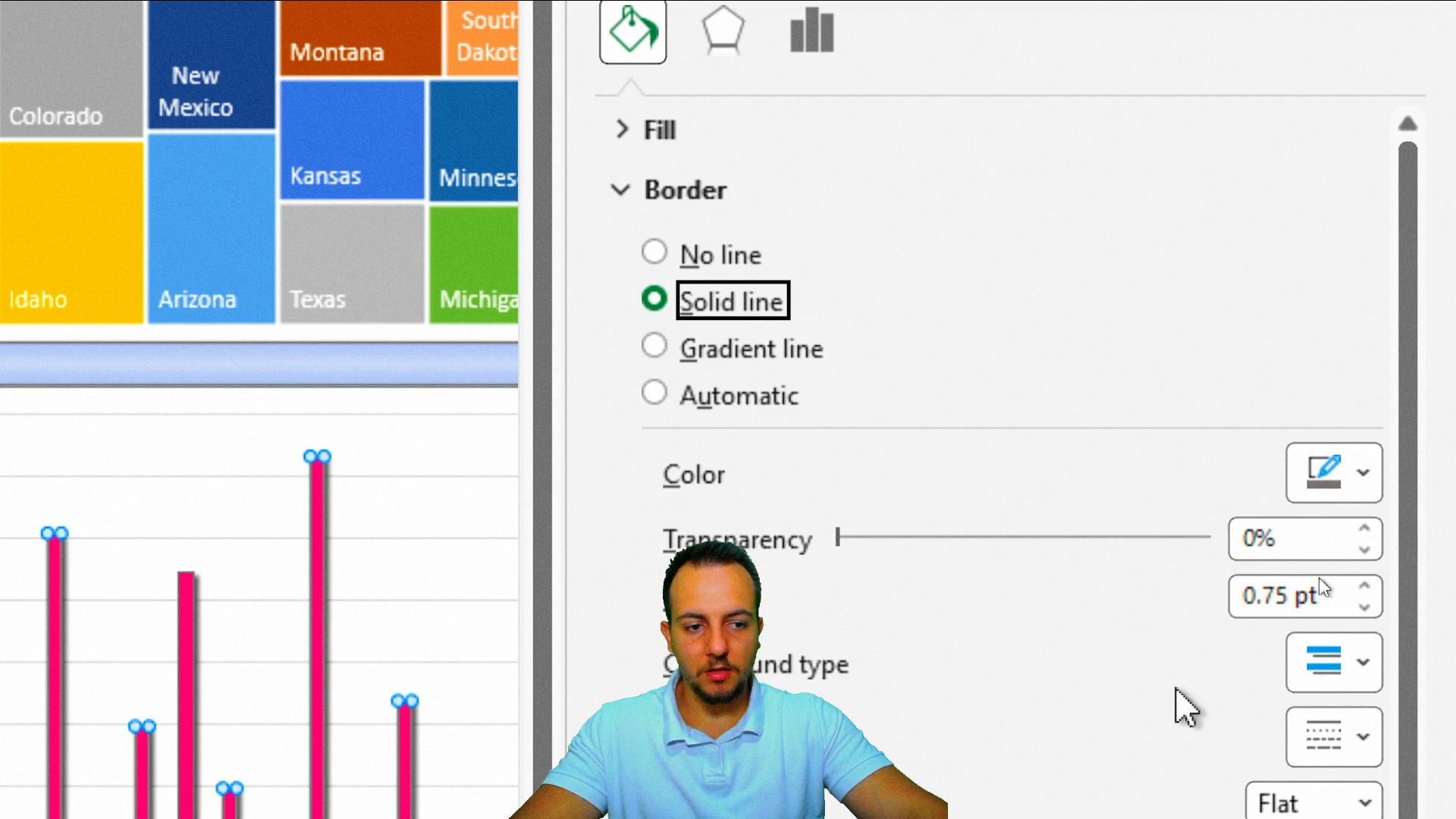
click(1343, 206)
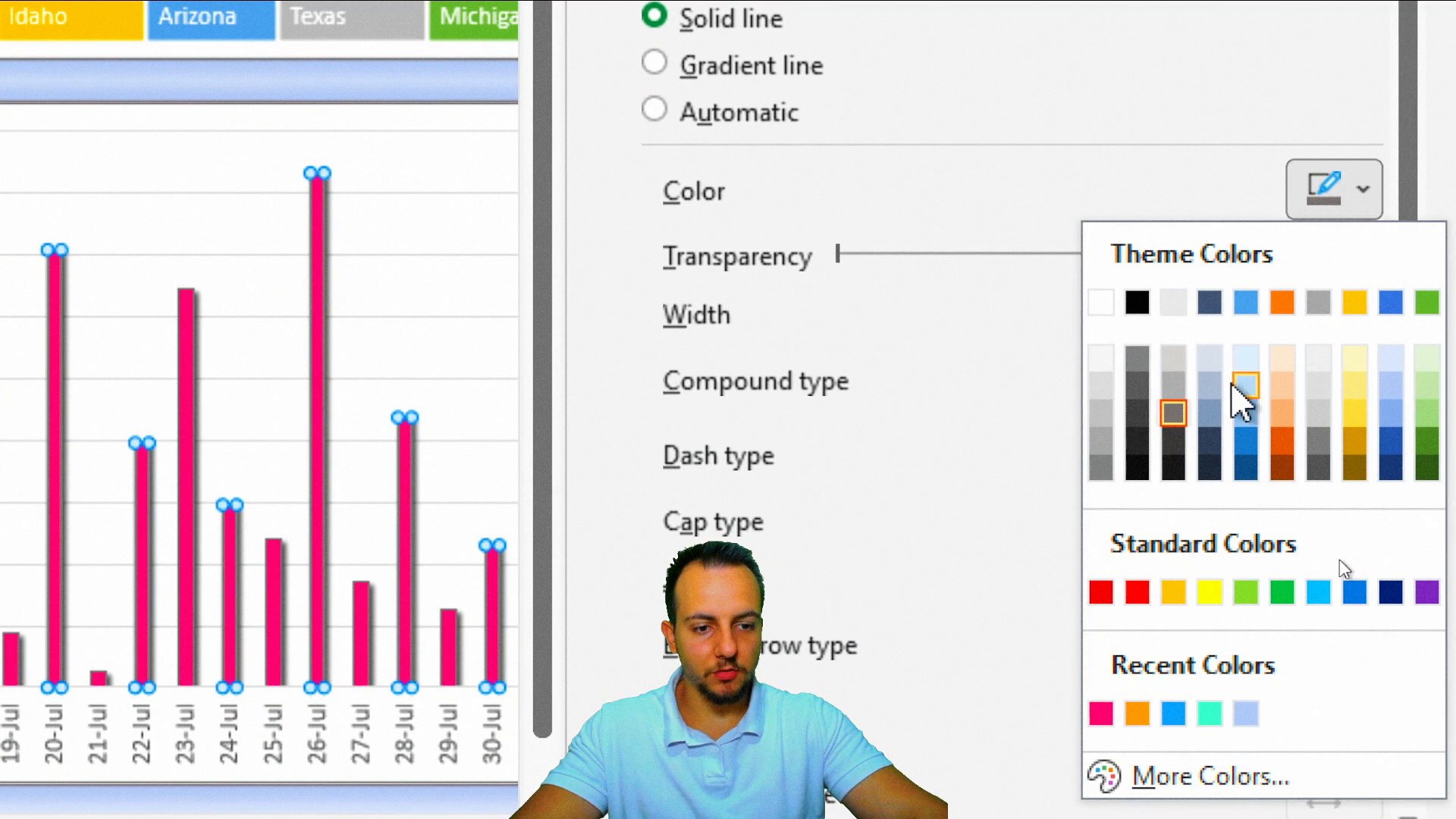
click(1100, 713)
scroll(1035, 398, down, 1)
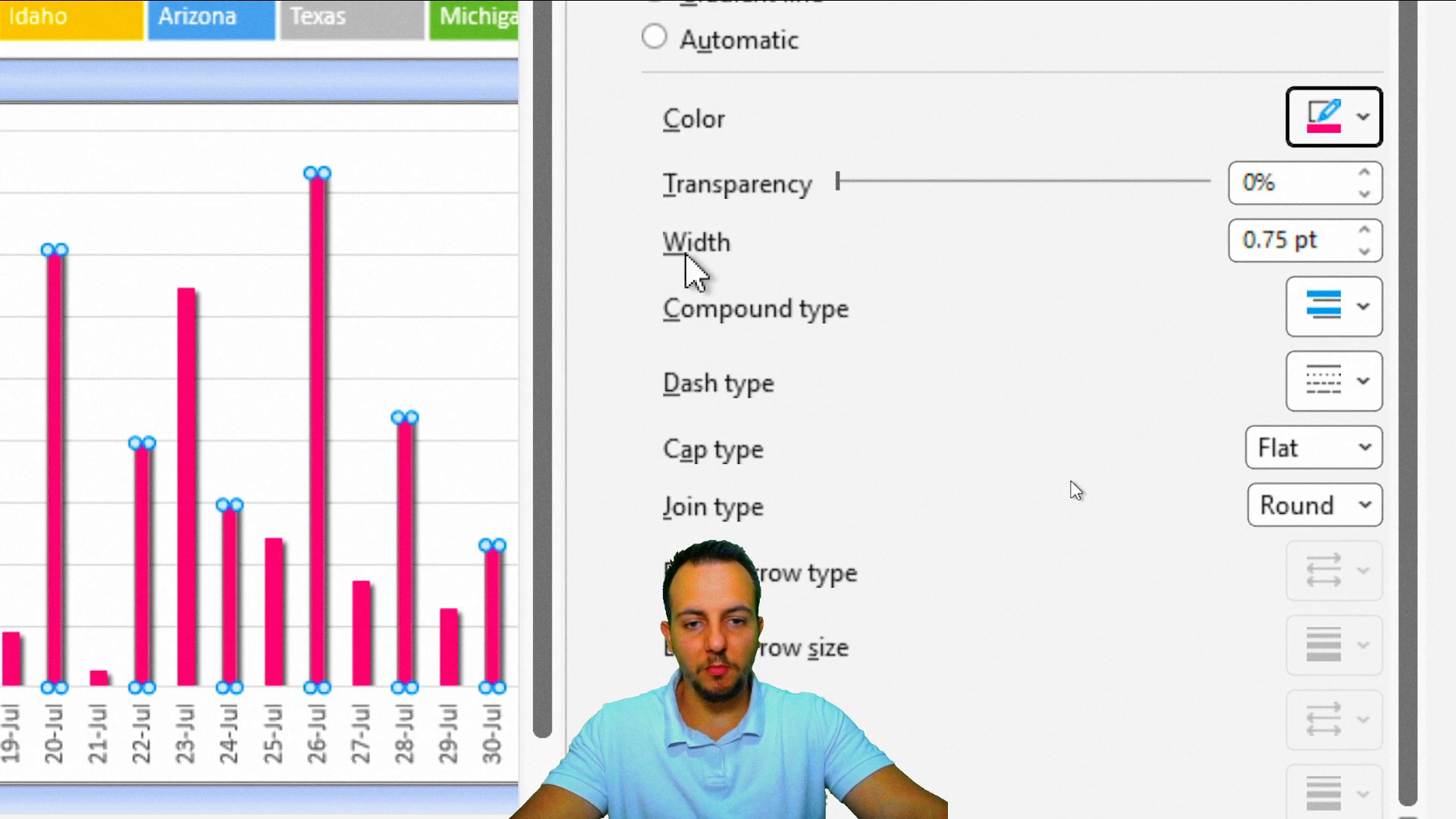
Widen the columns' border line to 8 pt.
click(1363, 232)
click(1363, 231)
click(1364, 231)
click(1363, 231)
click(1363, 231)
click(1362, 233)
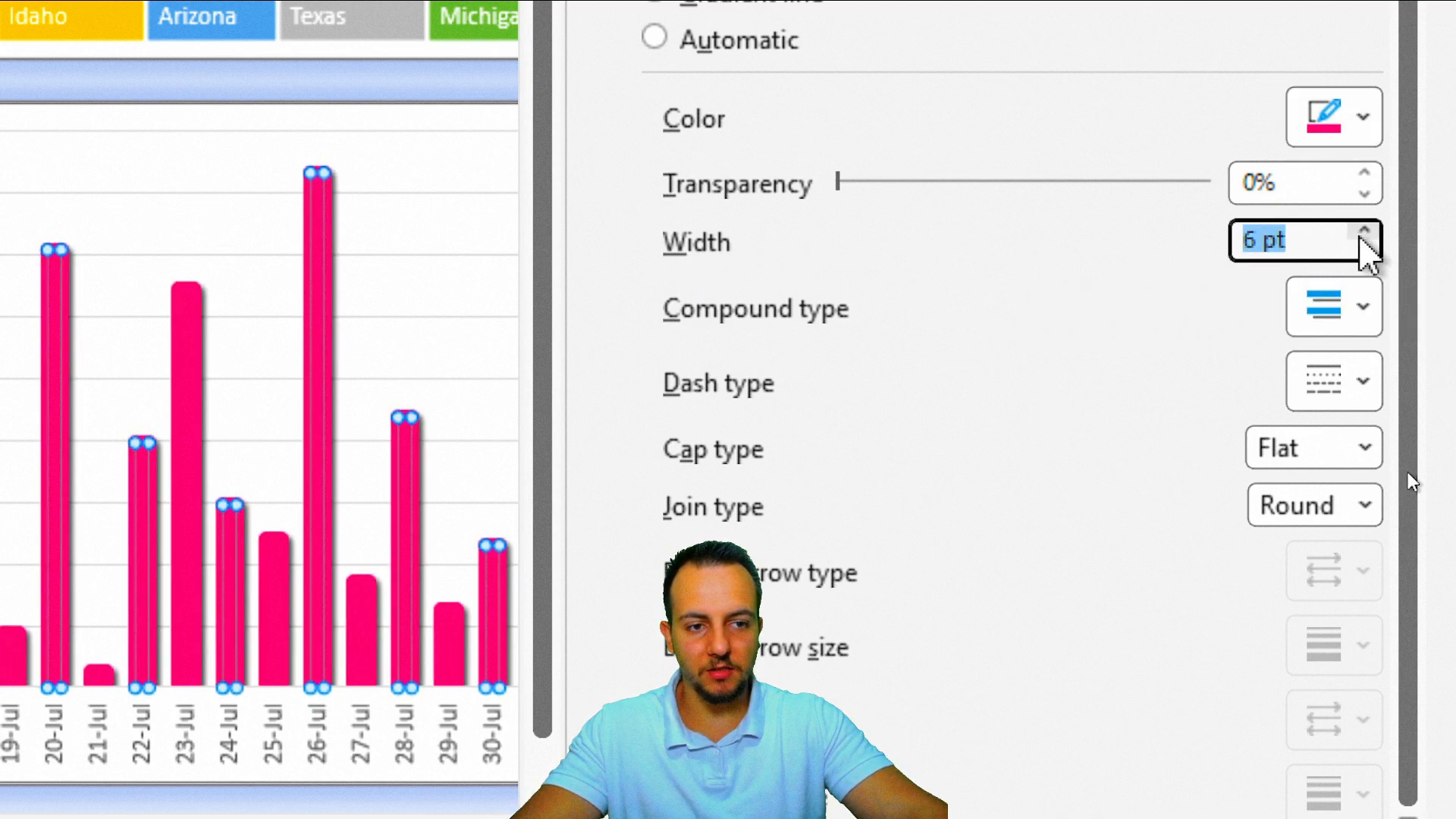
click(1363, 233)
click(1363, 233)
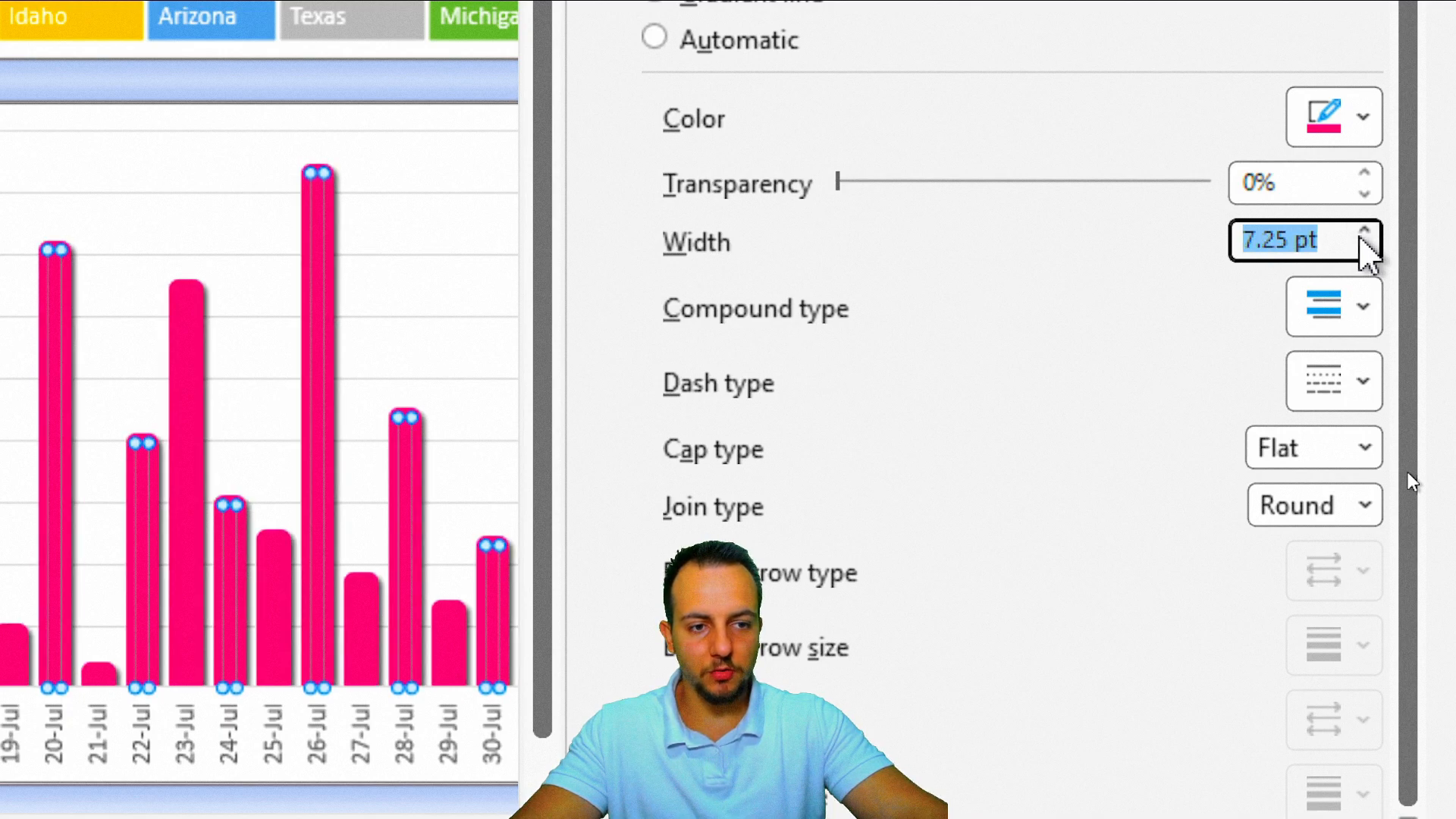
click(1363, 234)
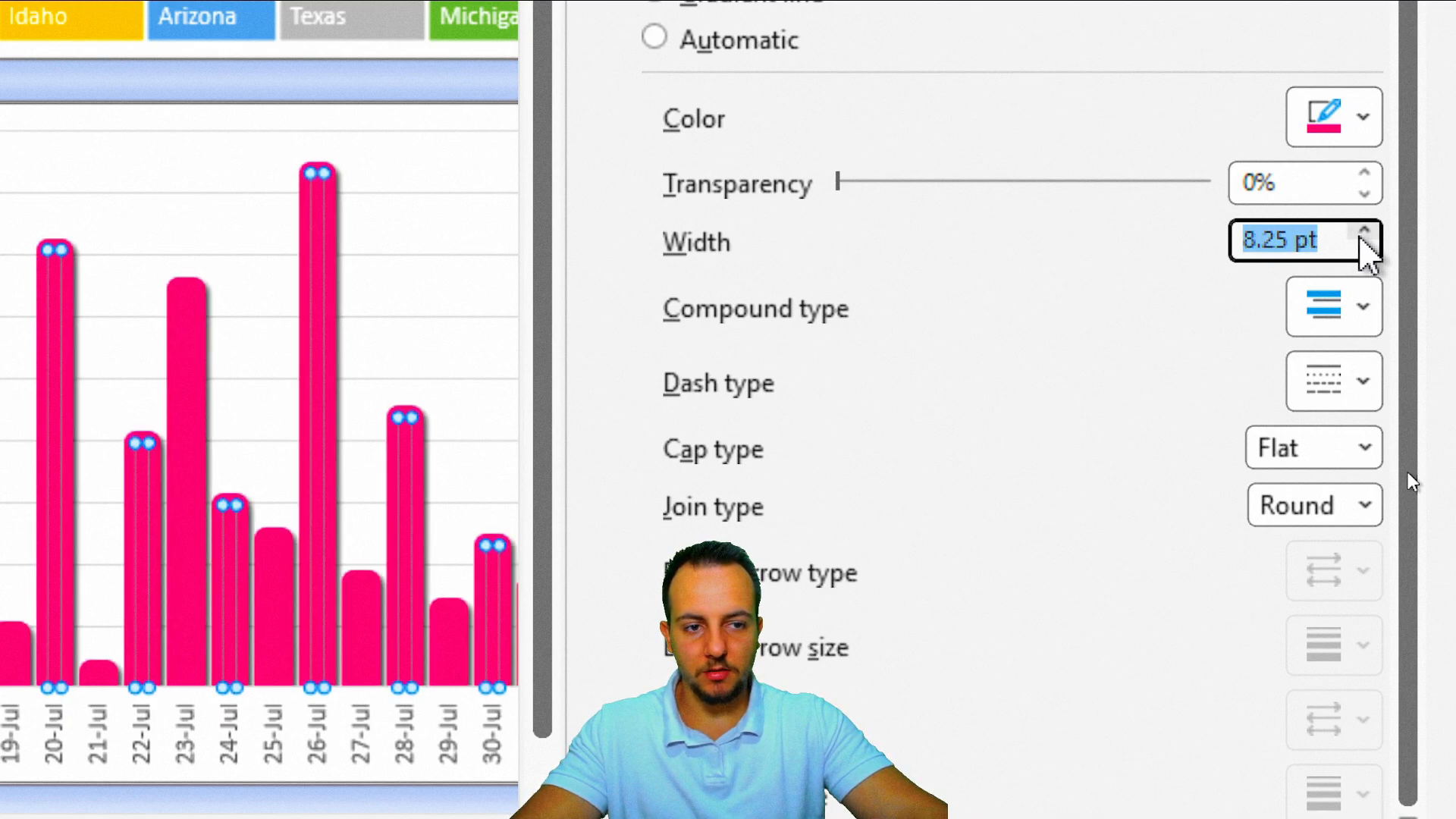
click(1361, 236)
click(1362, 252)
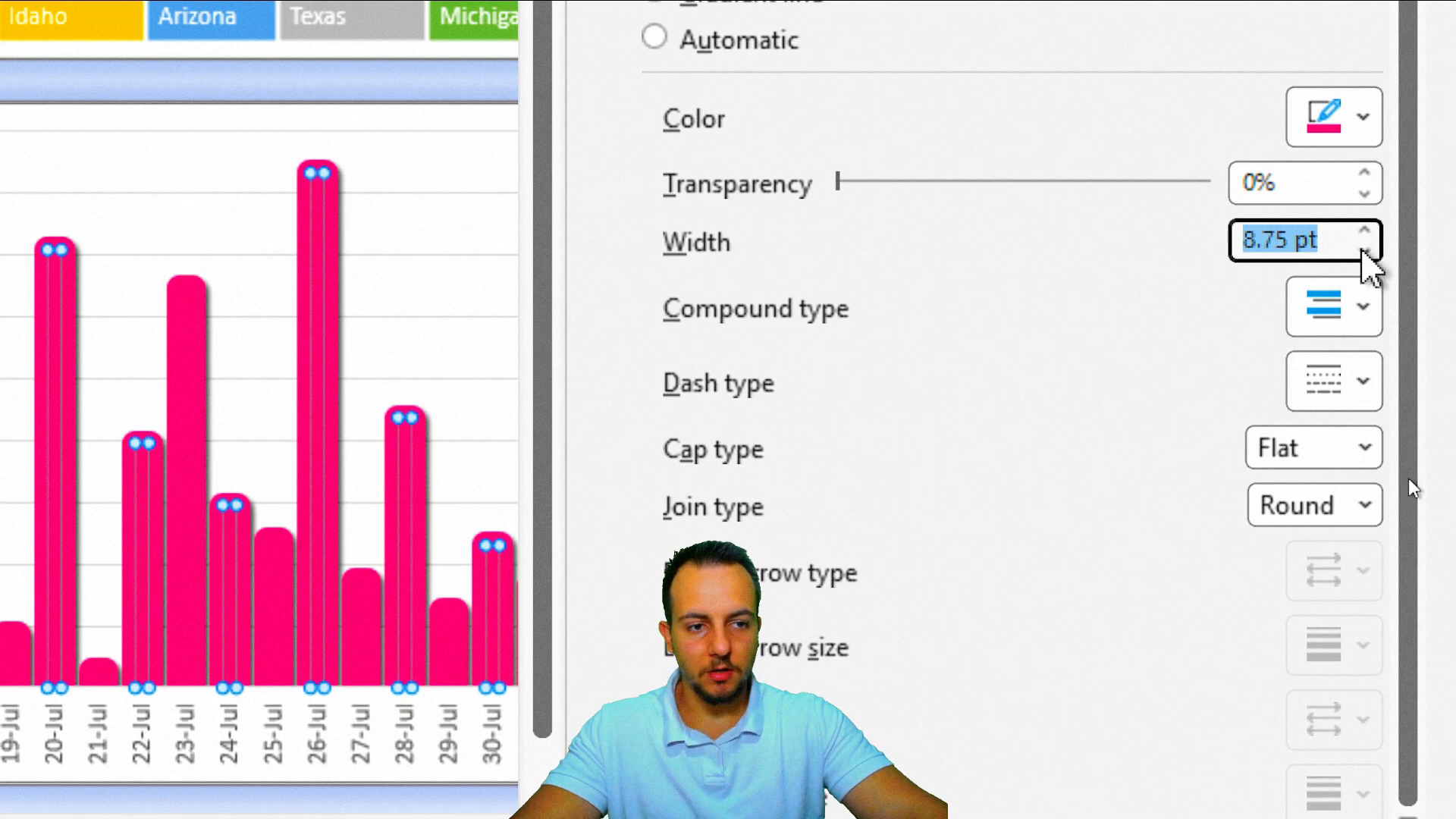
click(1363, 252)
click(1363, 252)
click(1362, 252)
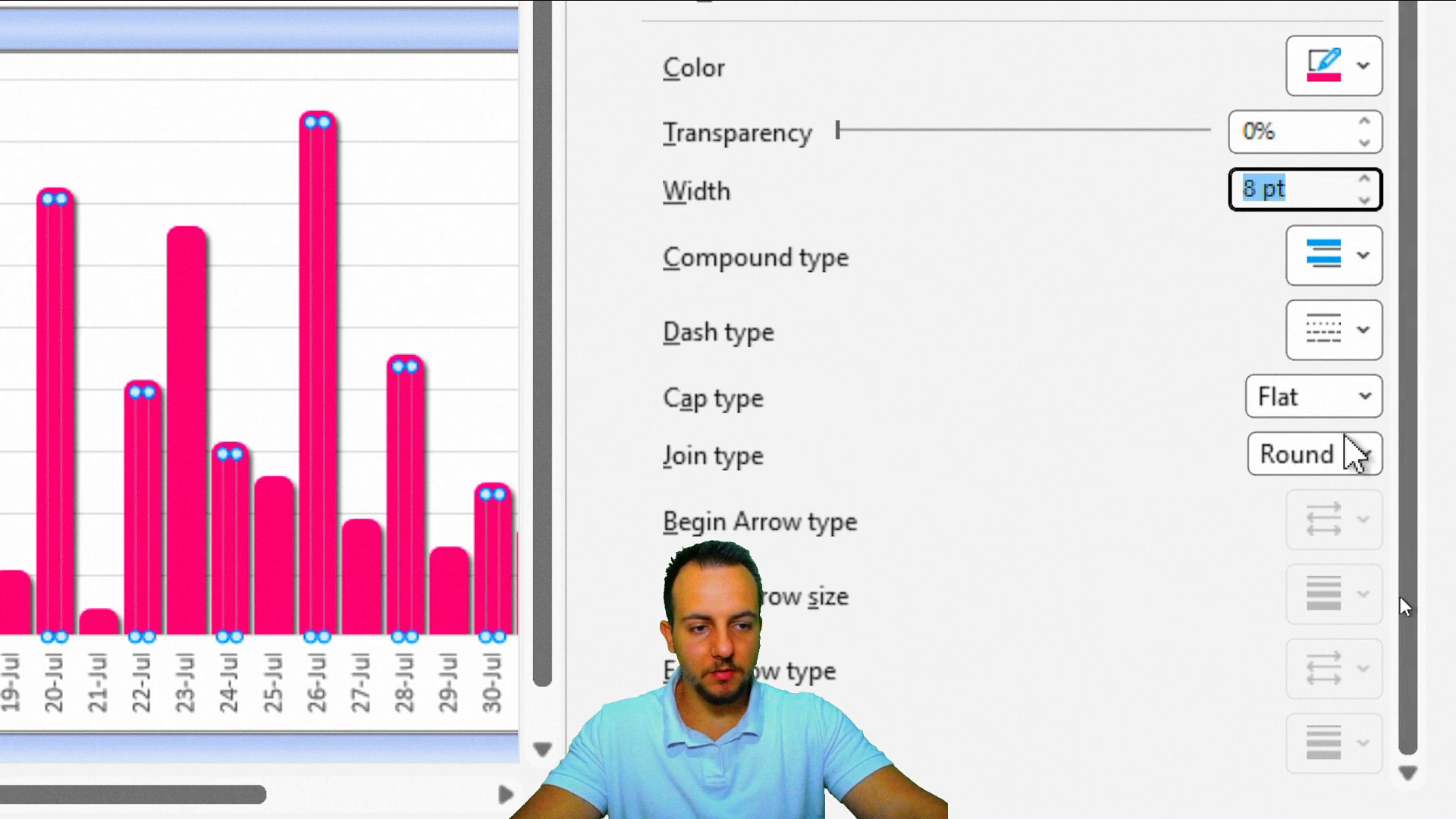
Change the column border's join type to Bevel, close the formatting pane and deselect the chart.
click(1348, 453)
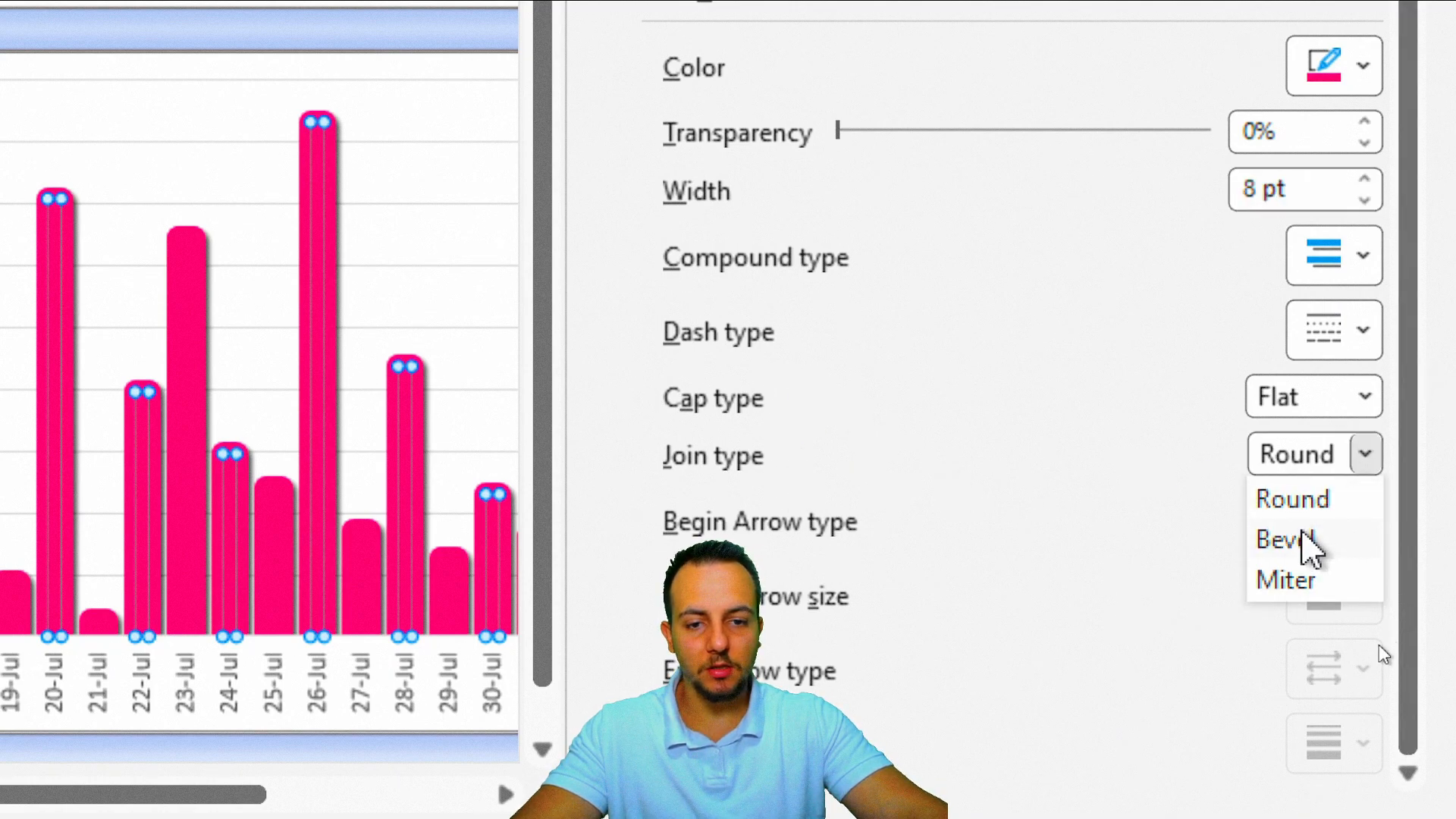
click(1282, 540)
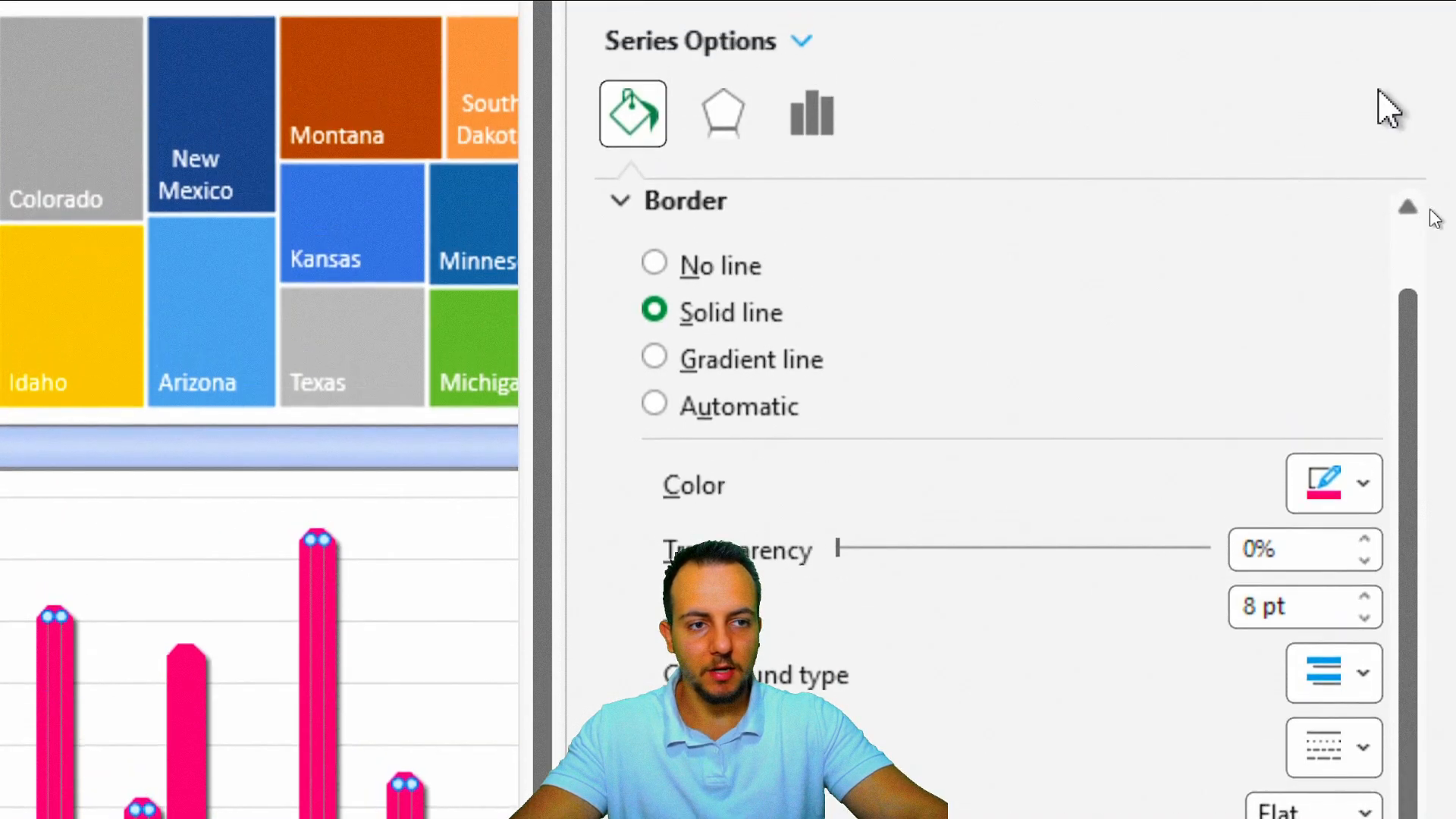
click(1402, 103)
key(Escape)
key(Escape)
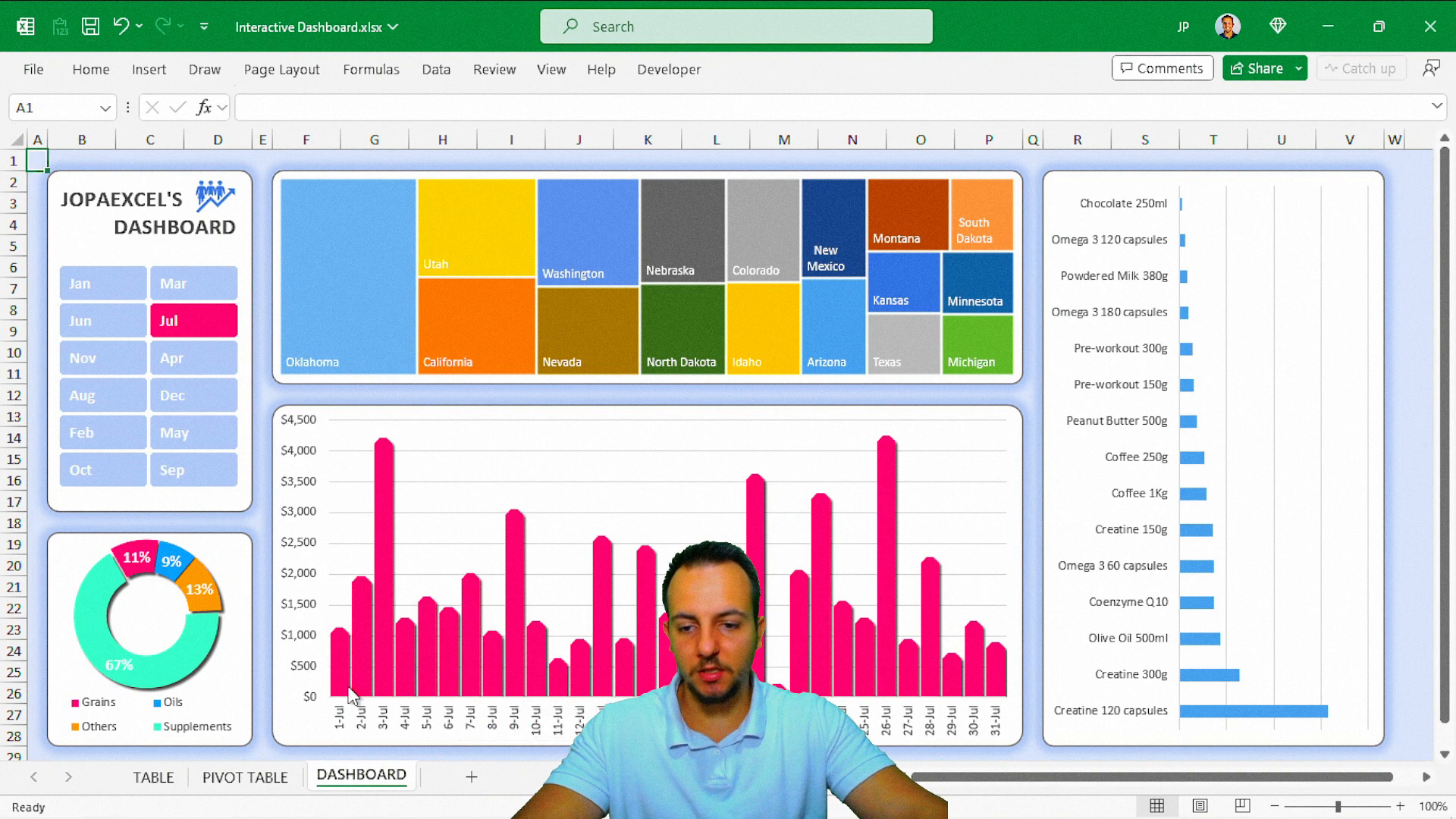
Set the font colour of the whole daily column chart to the black theme colour.
click(310, 733)
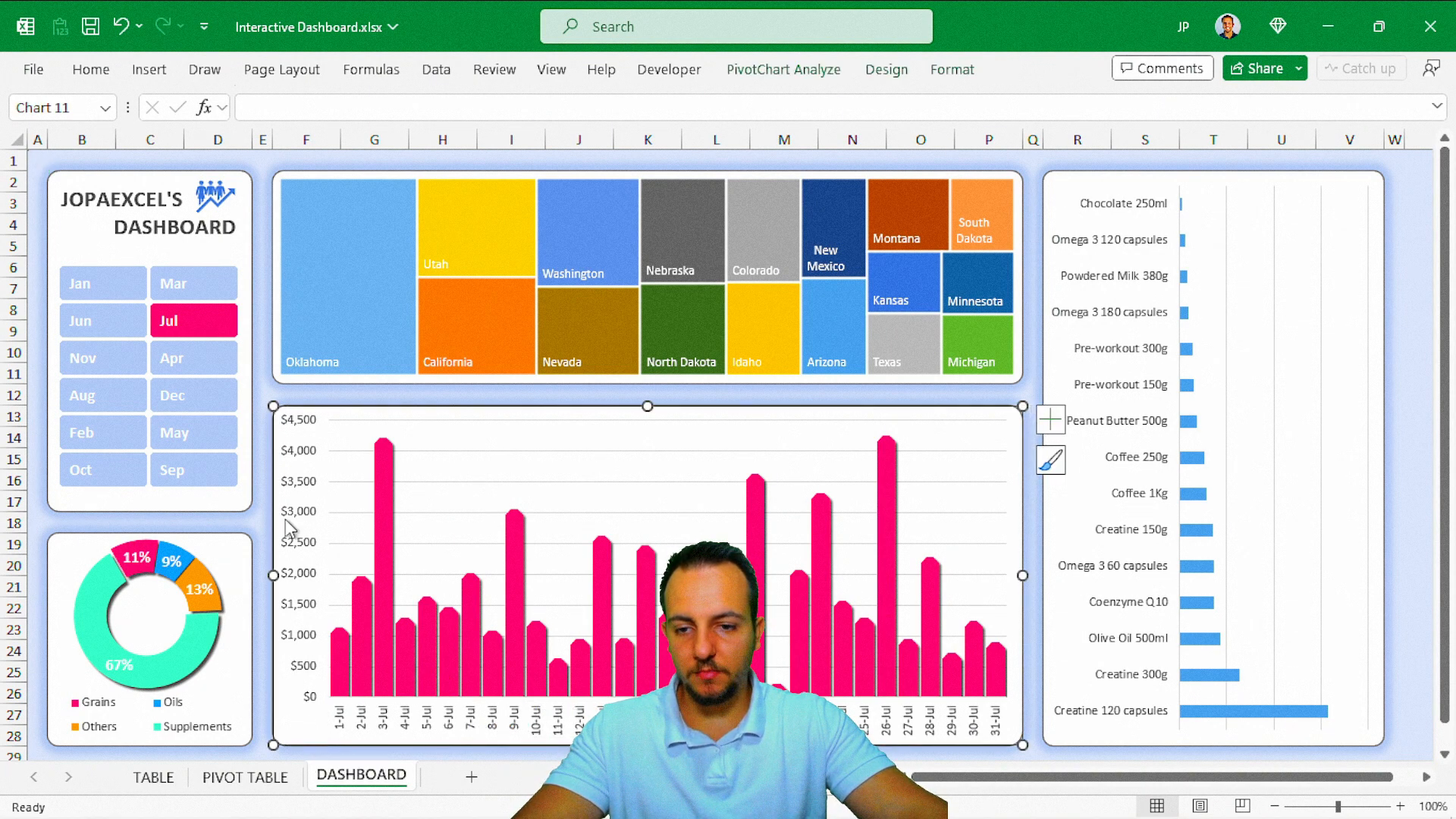
click(94, 73)
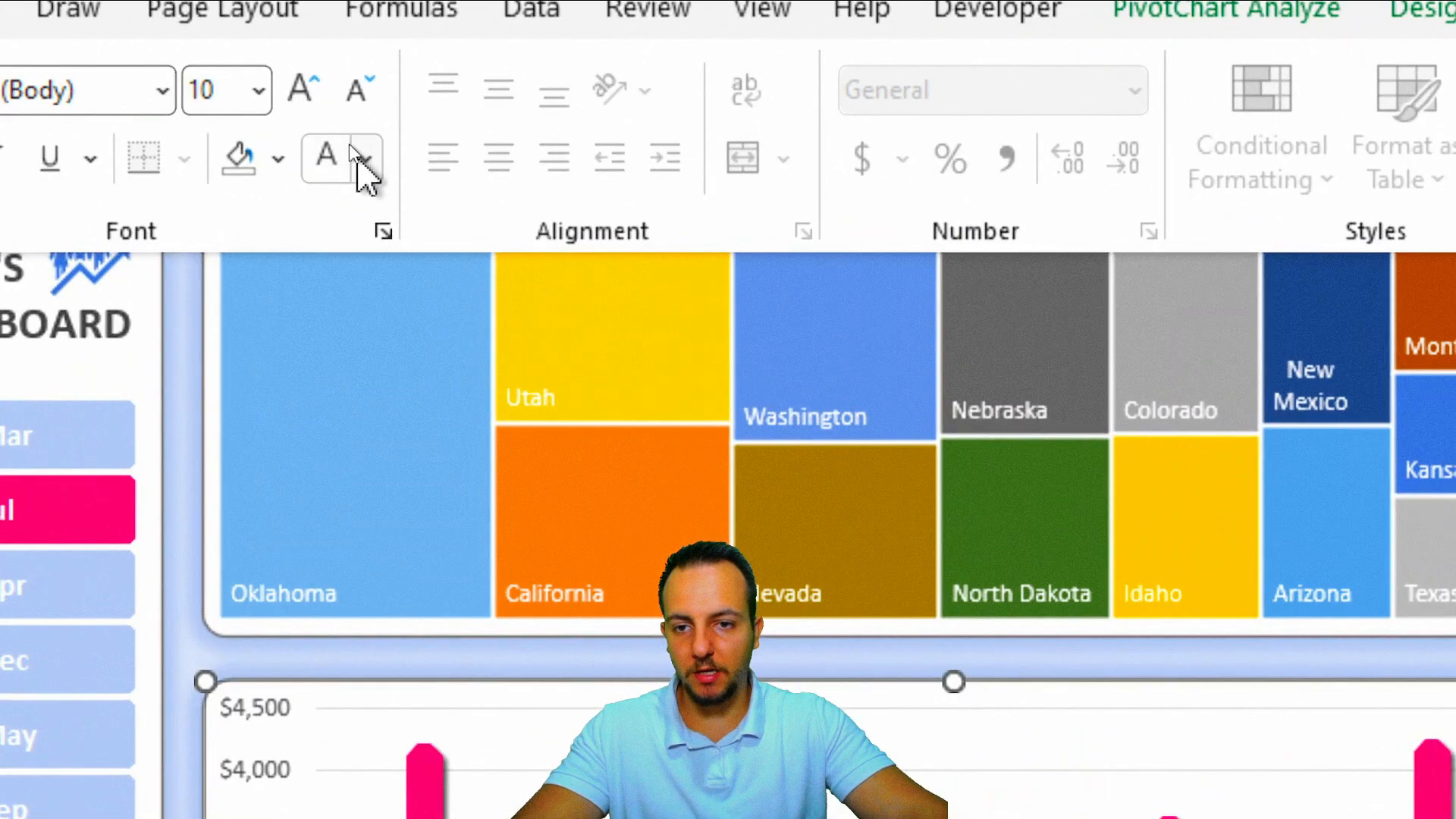
click(354, 144)
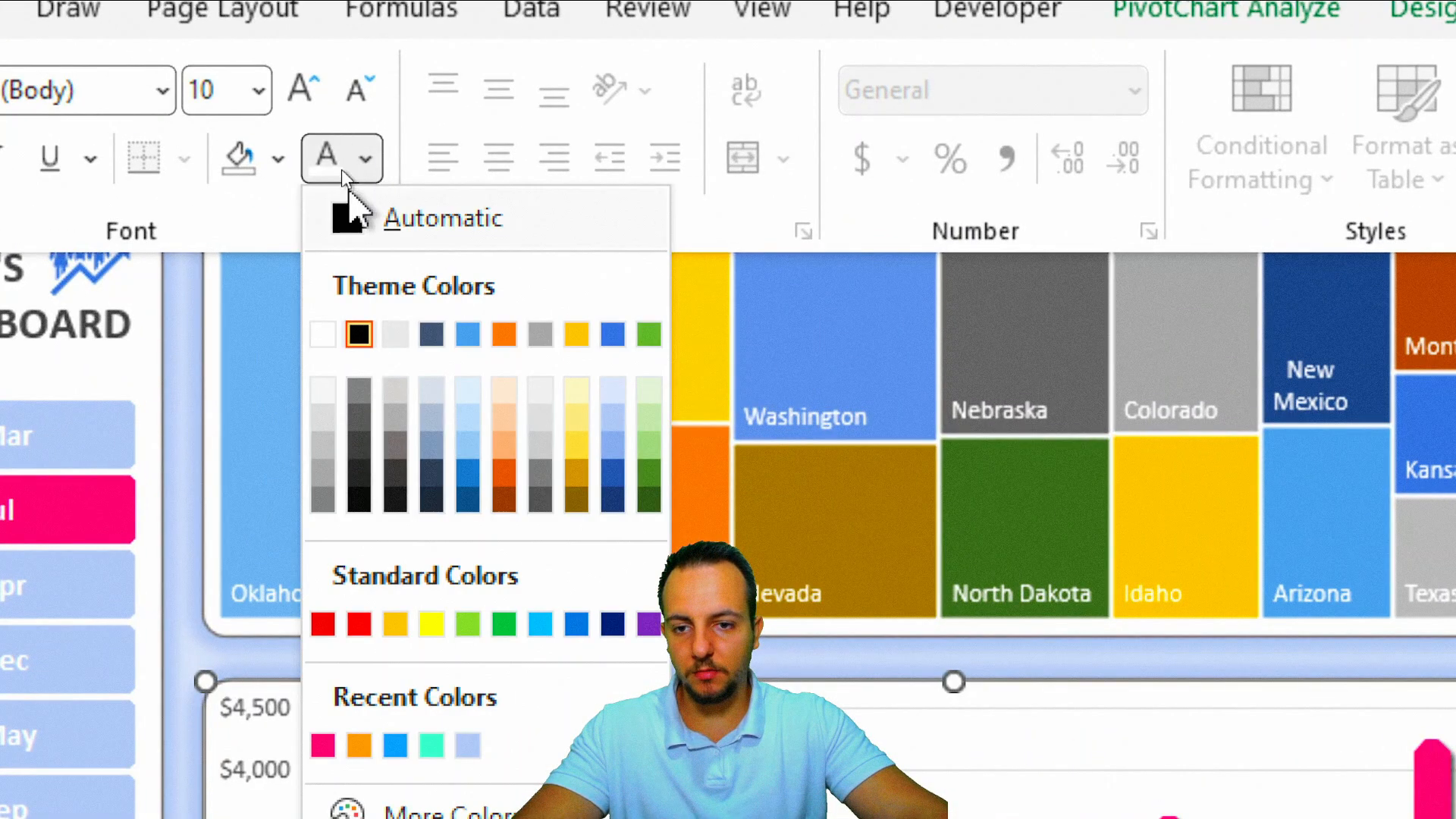
click(360, 334)
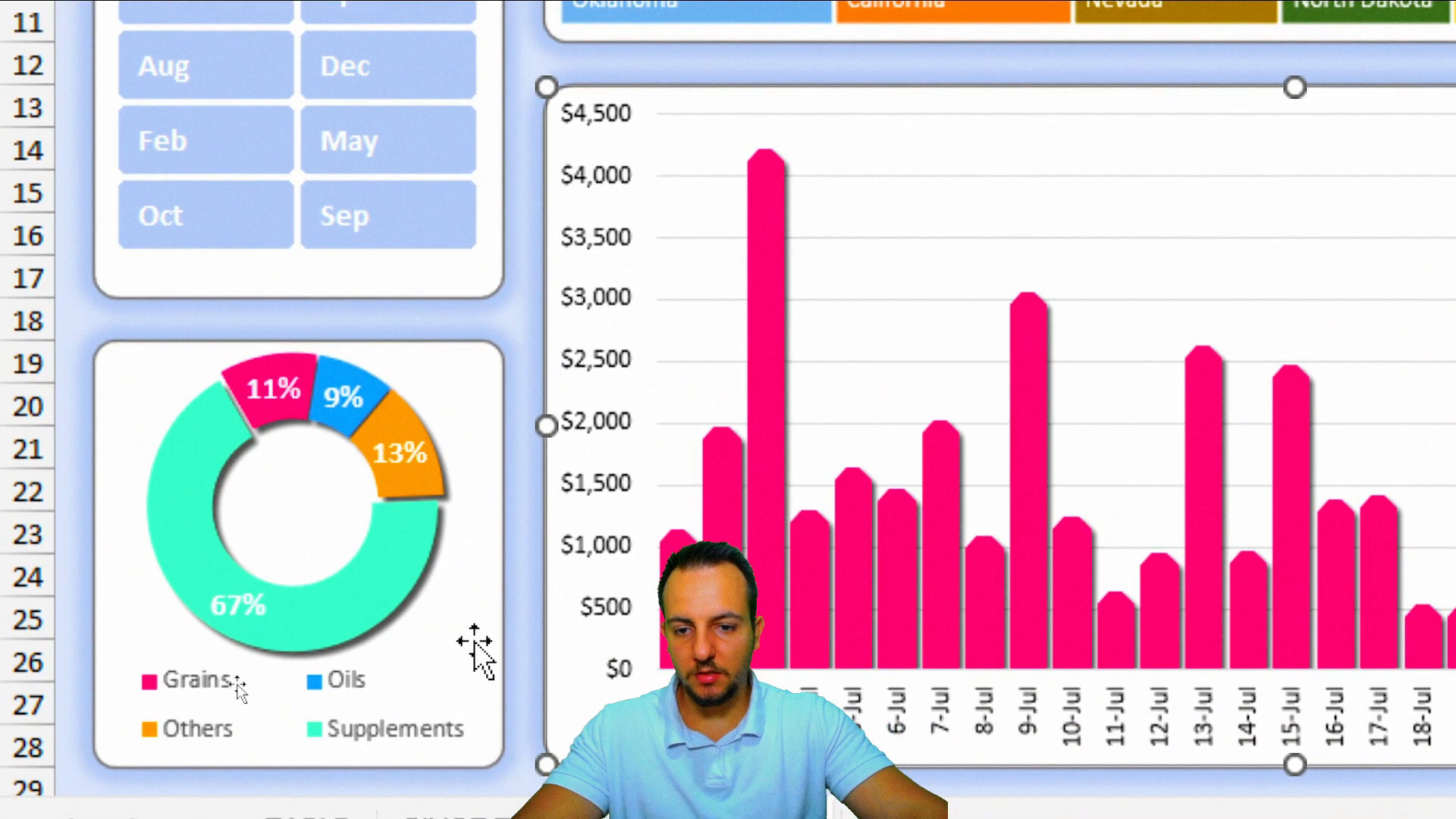
Set the doughnut chart's legend text to black and deselect the chart.
click(295, 705)
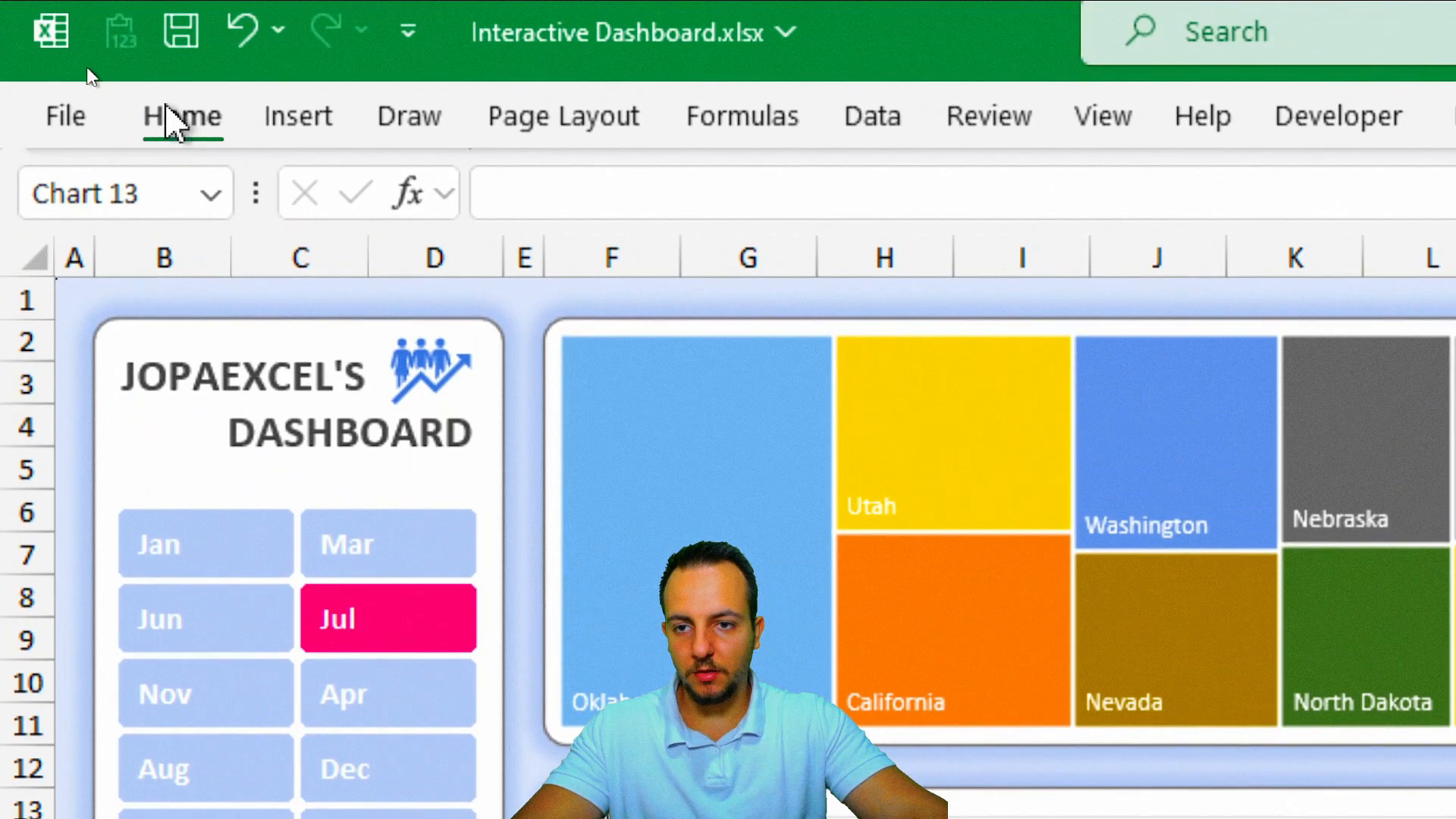
click(175, 121)
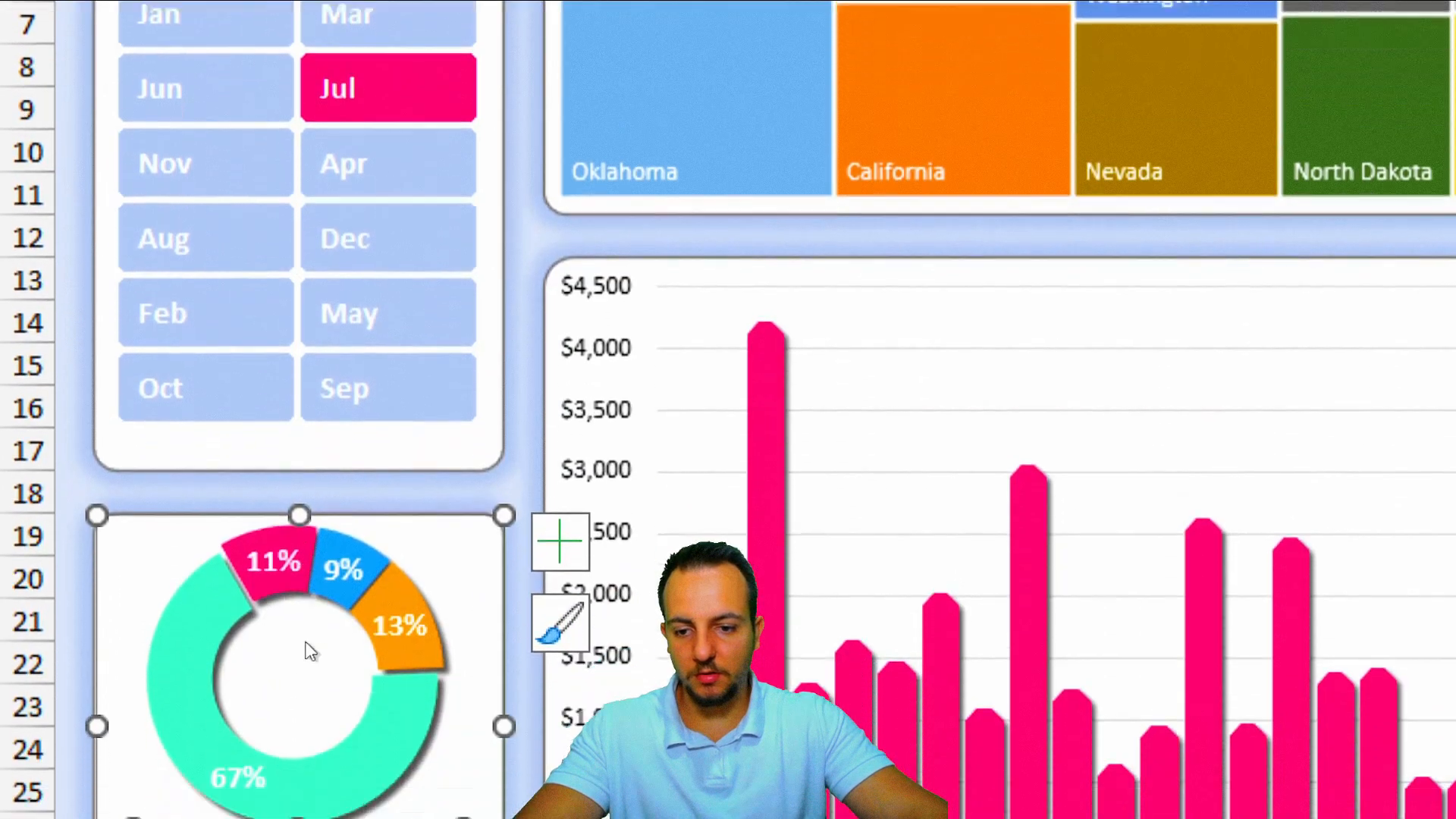
key(Escape)
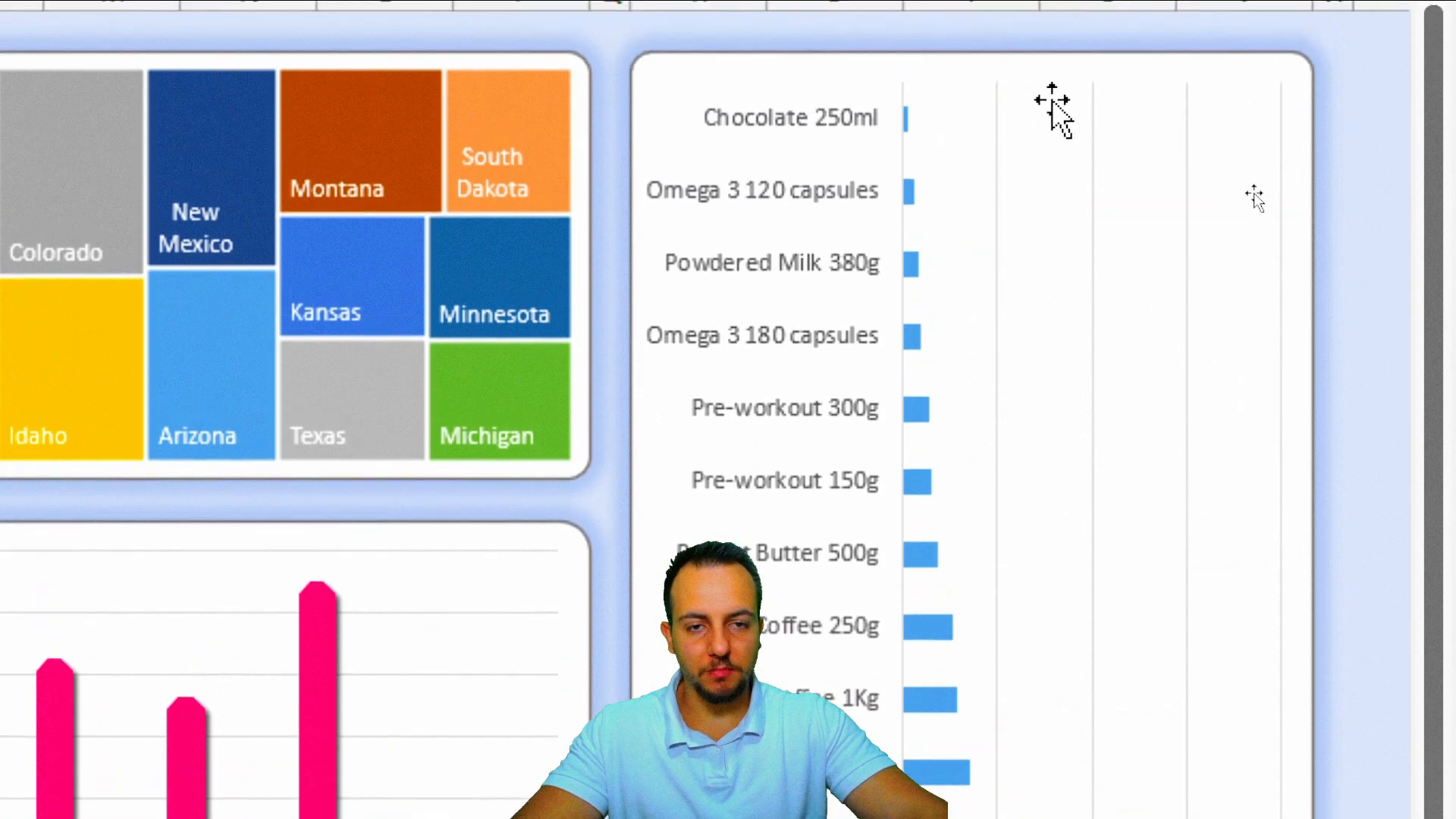
Put the product names on the bar chart's vertical axis in reverse order and close the formatting pane.
right_click(807, 121)
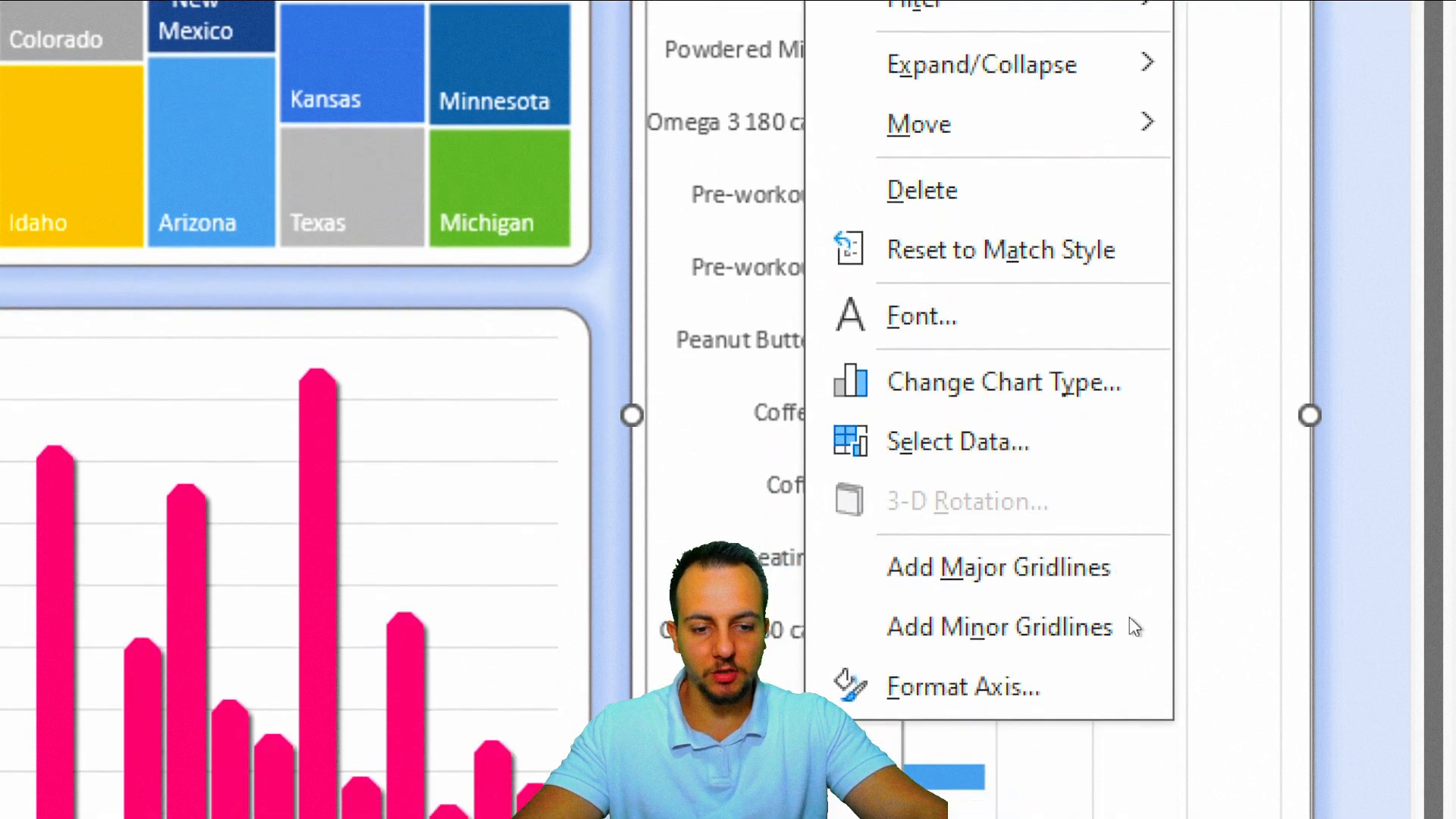
click(1187, 611)
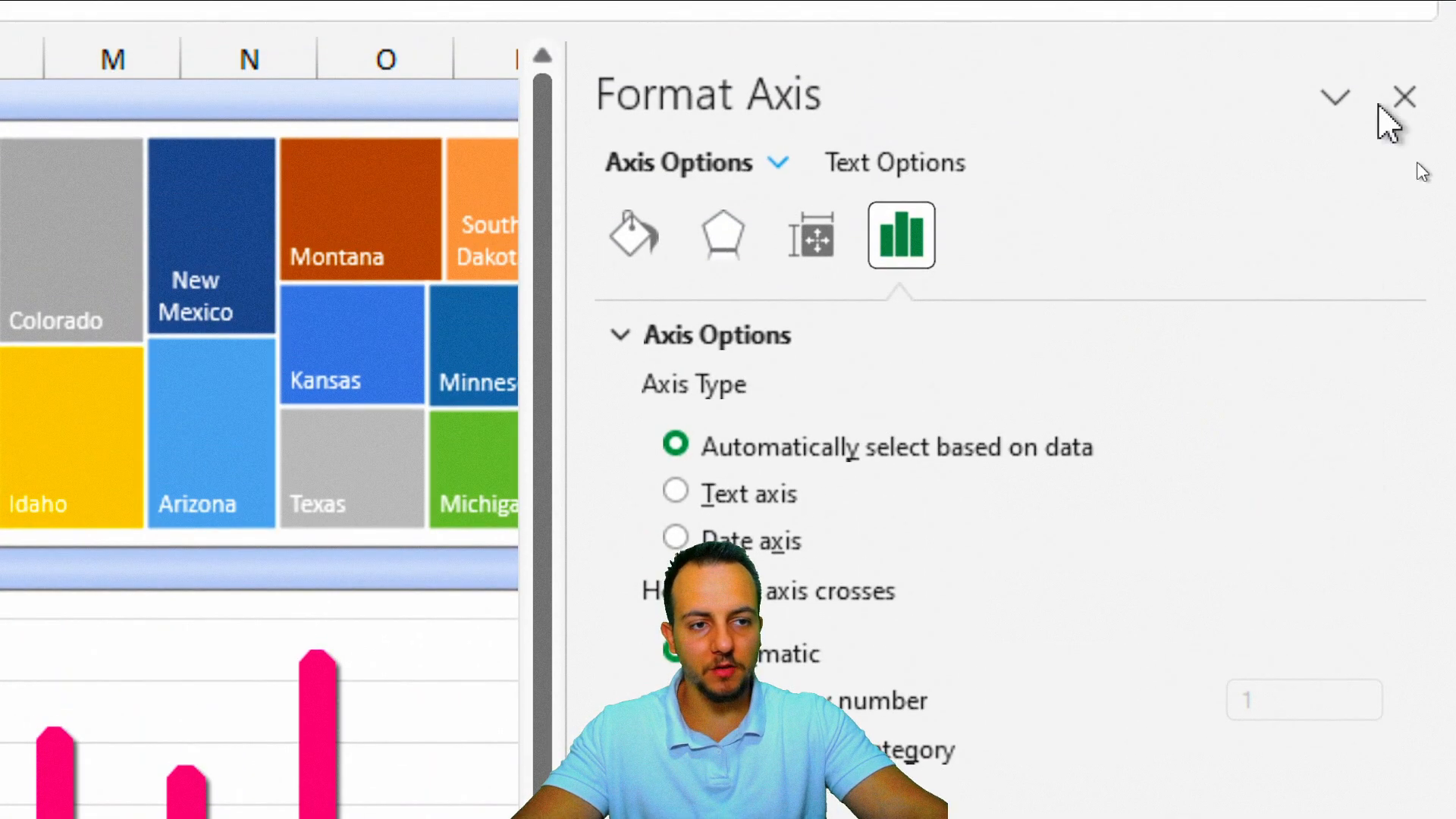
click(1402, 96)
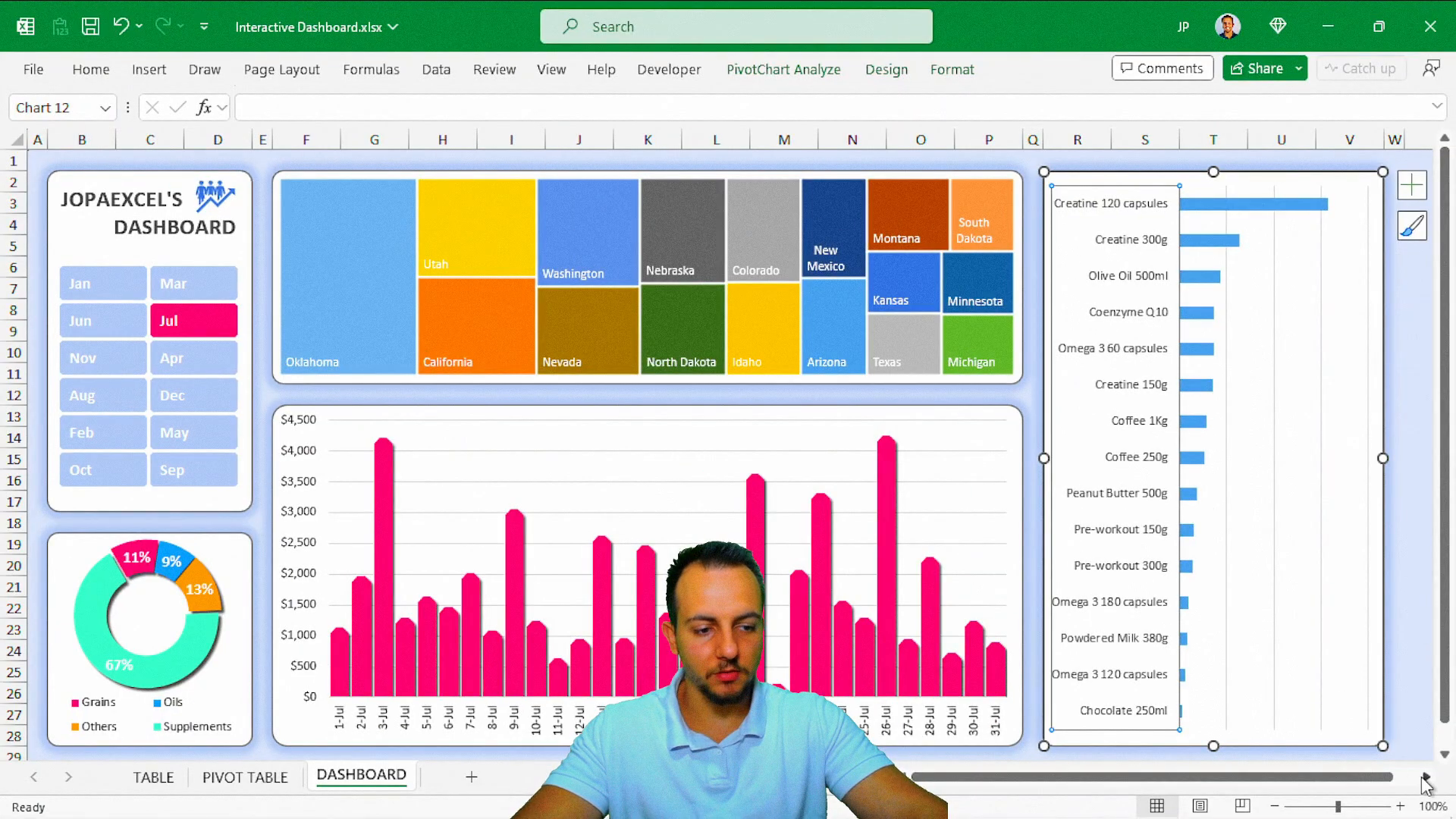
Remove the vertical gridlines from the product bar chart.
click(1425, 779)
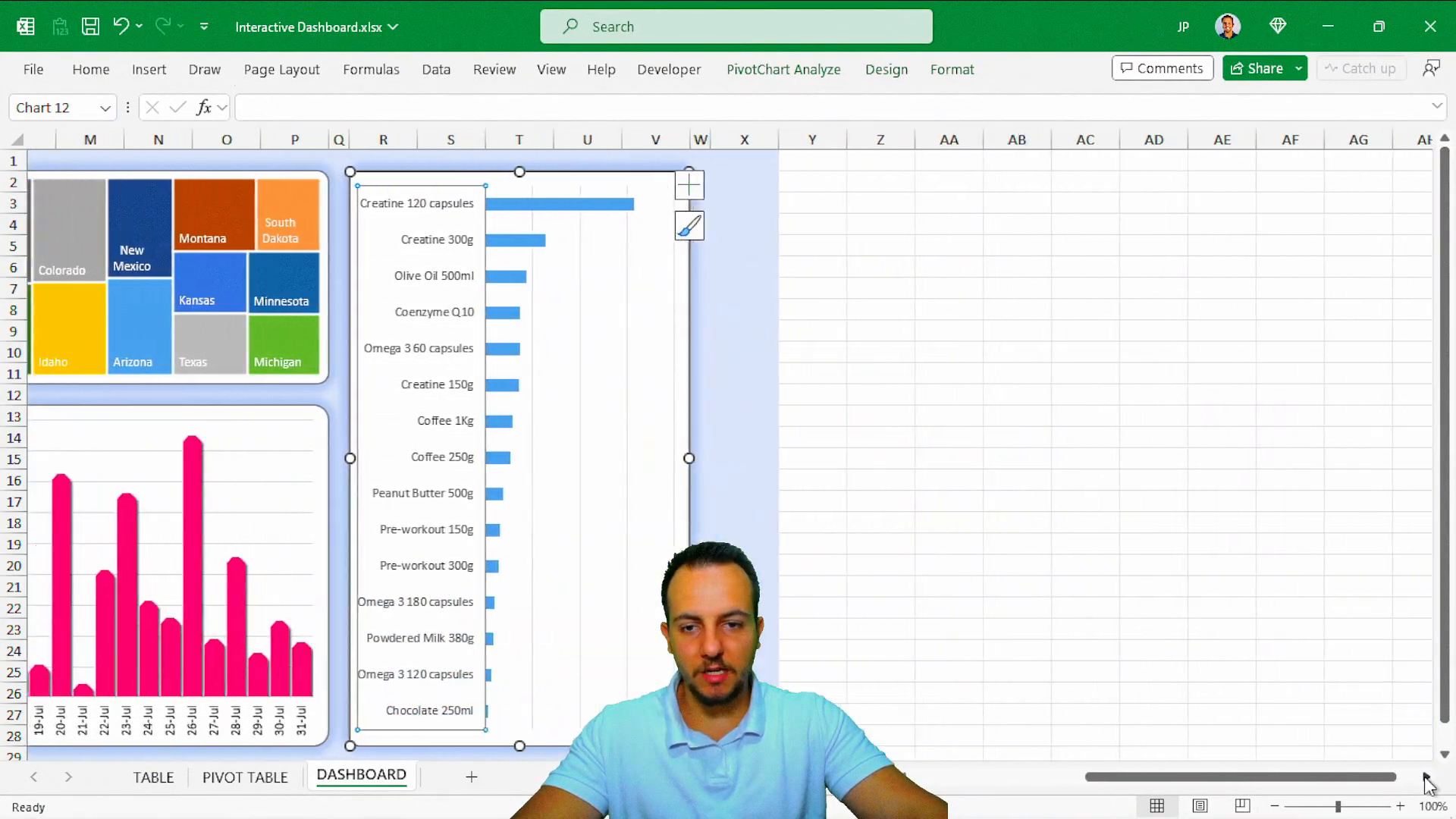
click(1425, 779)
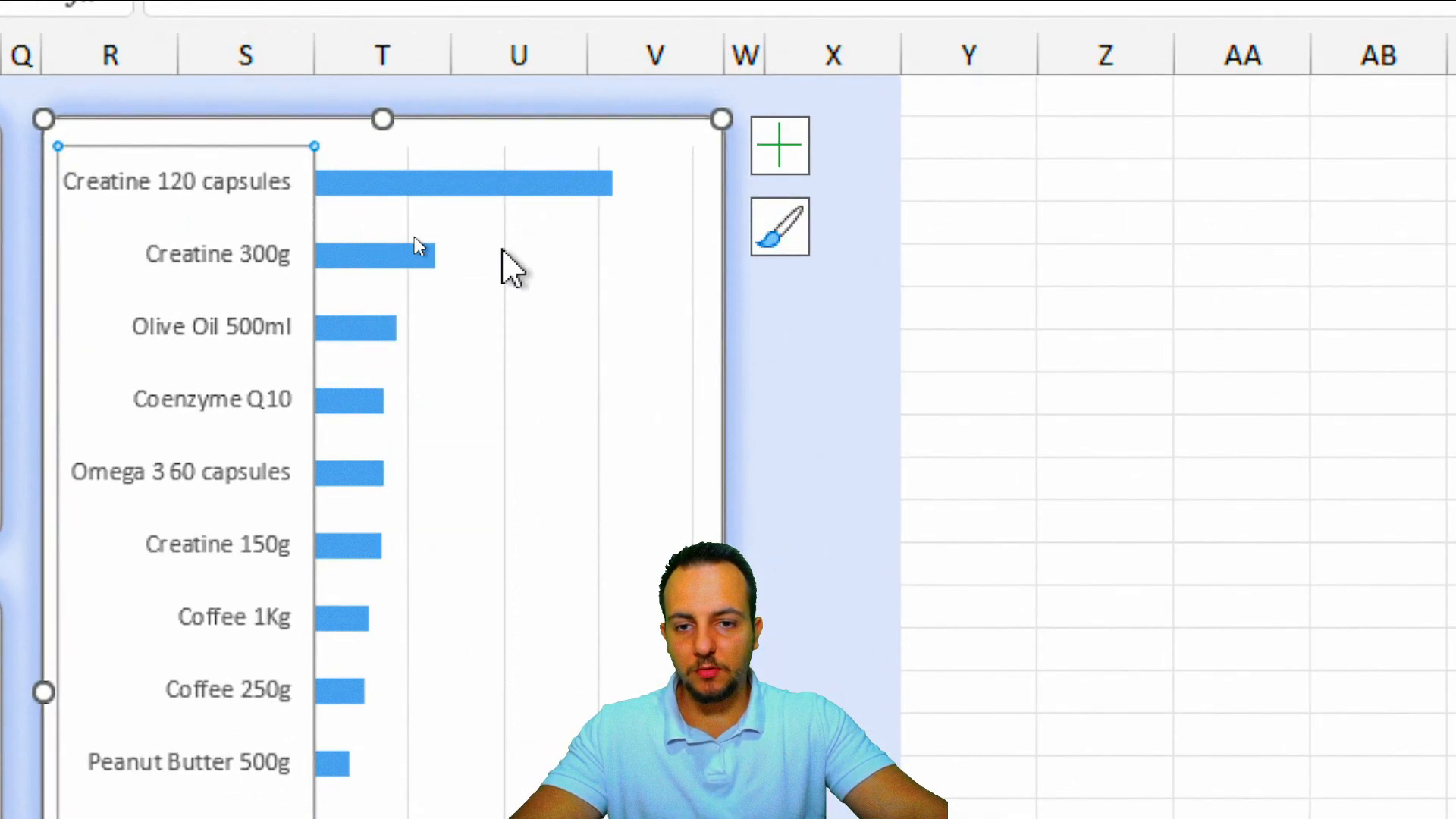
click(503, 252)
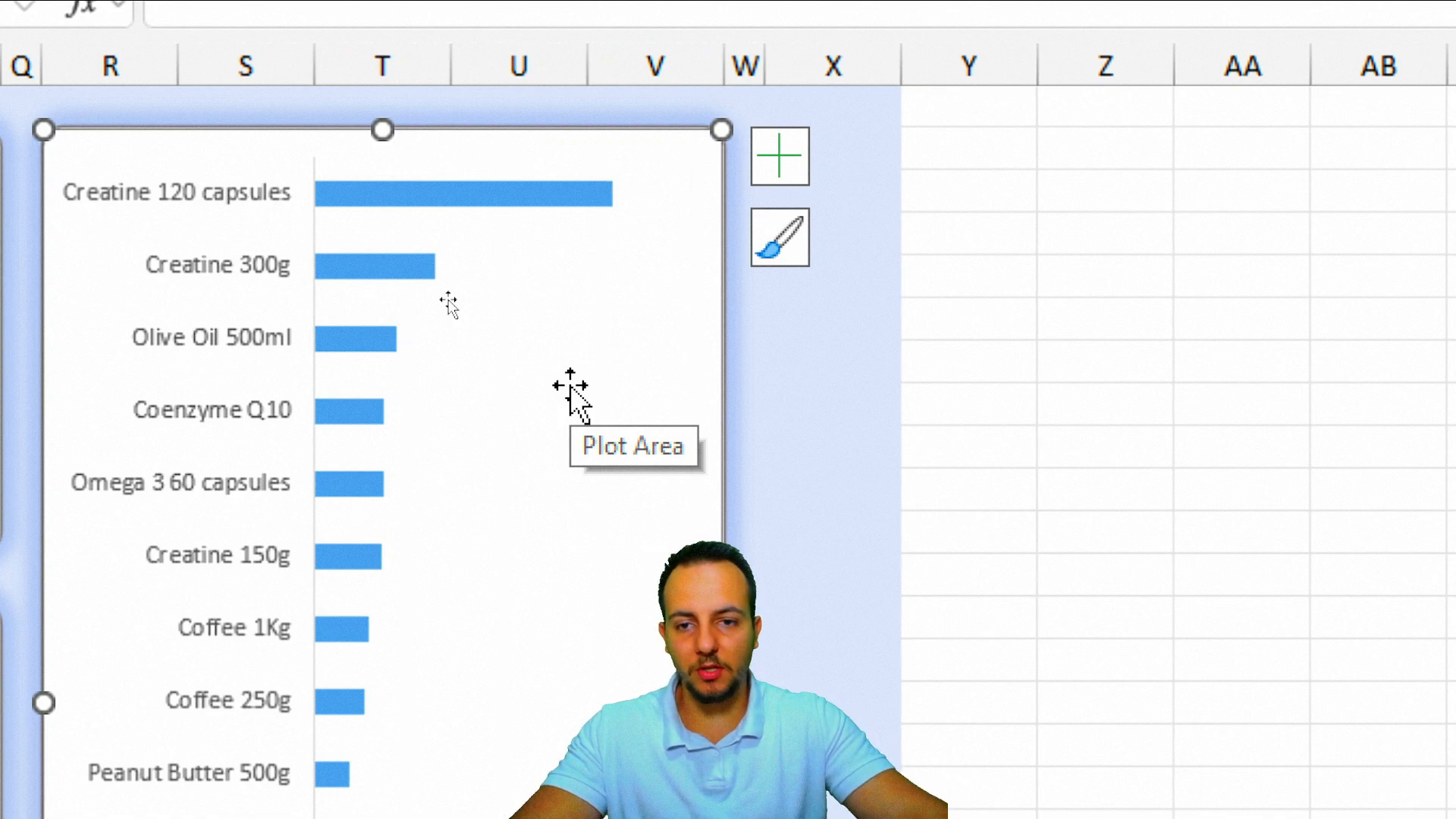
right_click(358, 205)
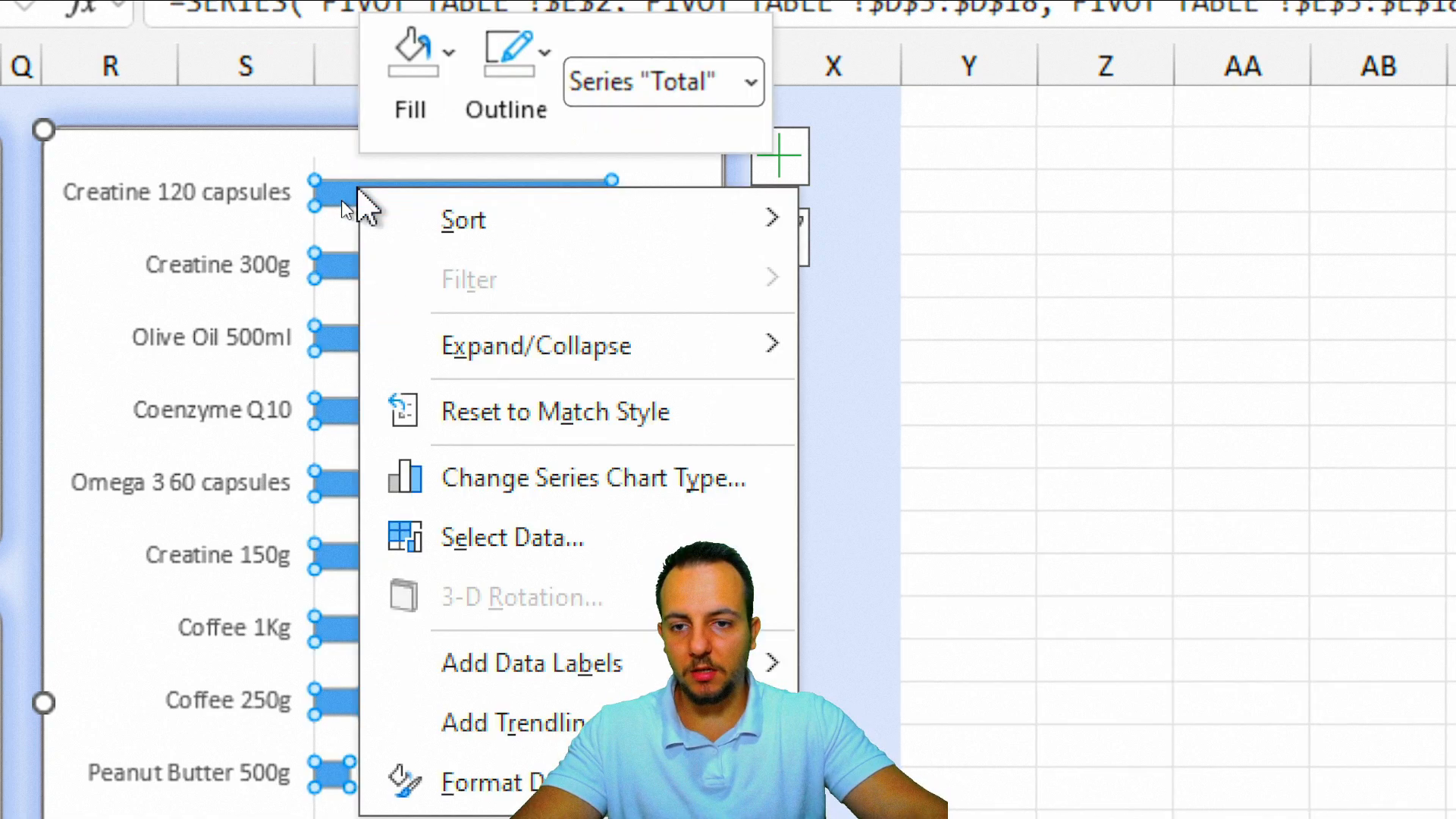
click(317, 191)
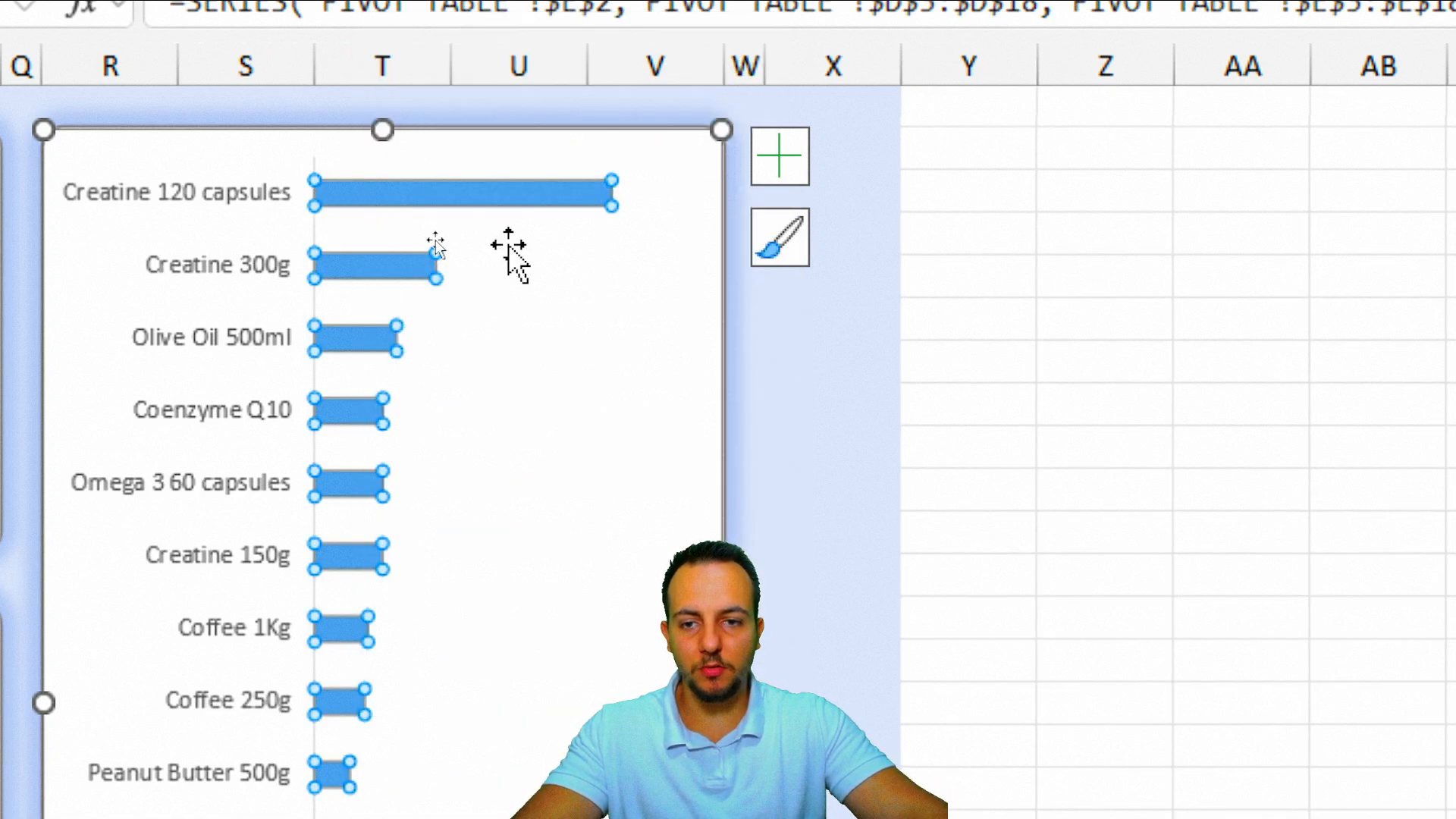
click(1035, 244)
Add data labels at the outside end of the product chart's bars and deselect the chart.
click(667, 189)
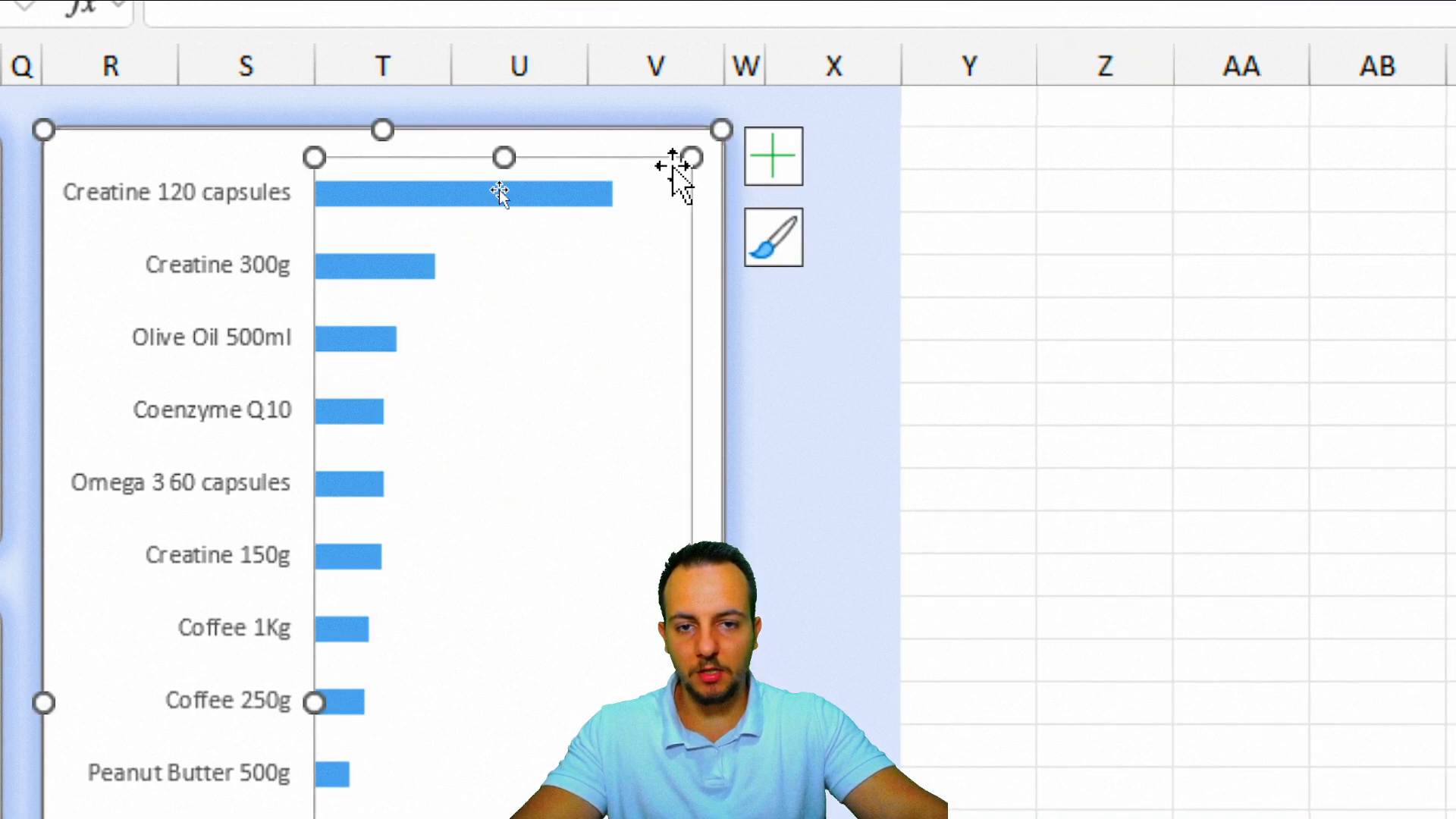
click(609, 147)
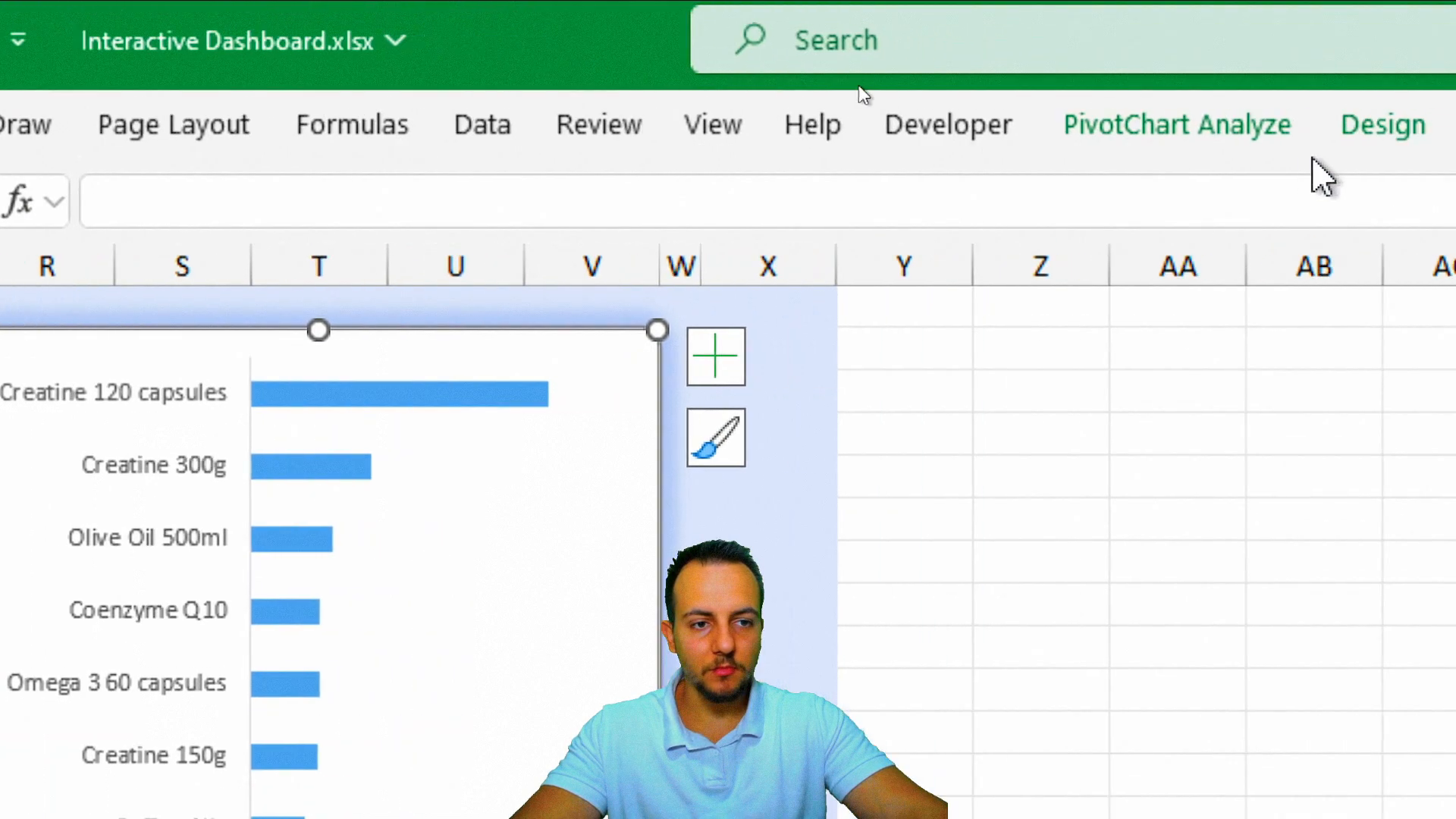
click(1426, 129)
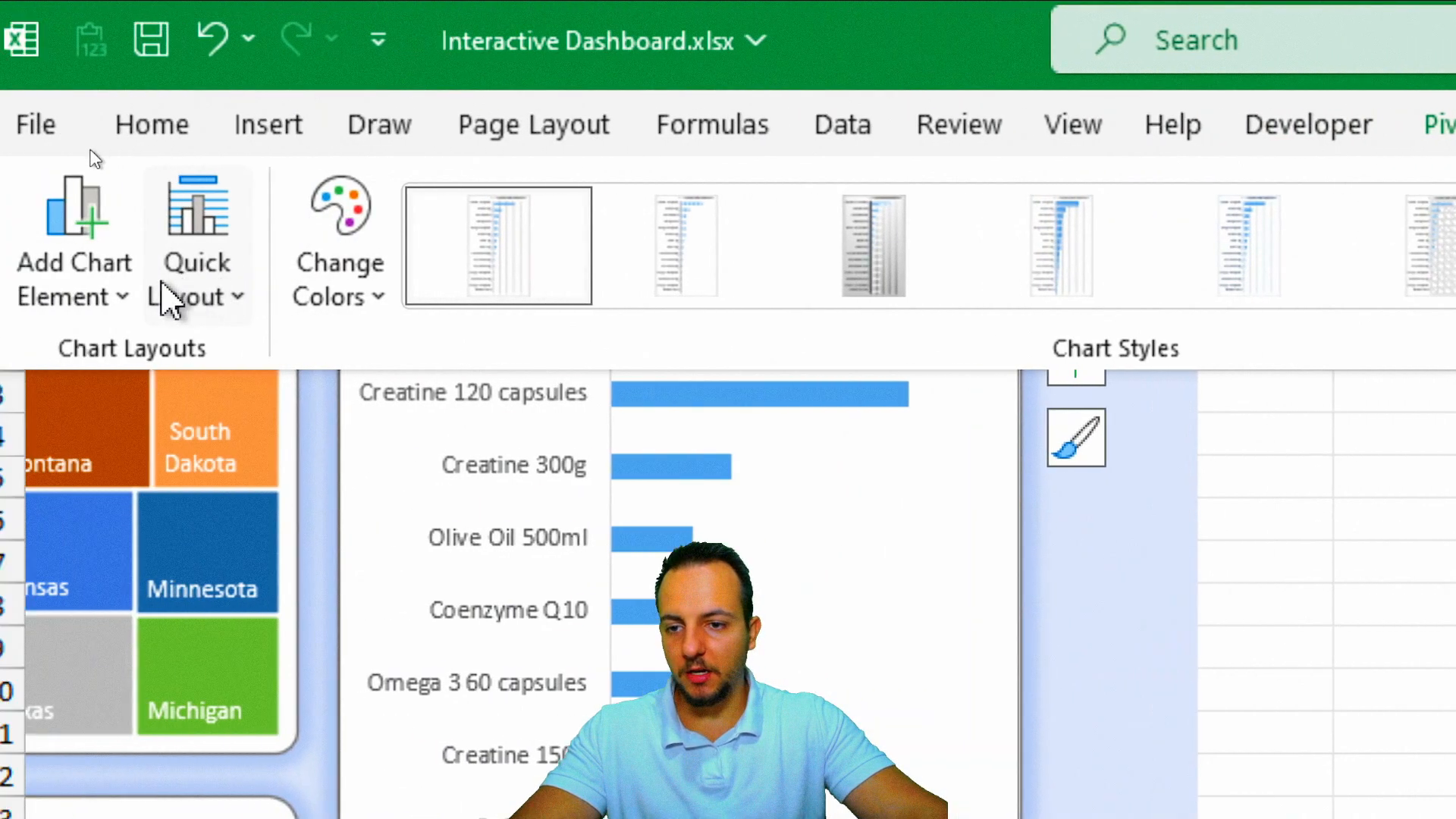
click(91, 297)
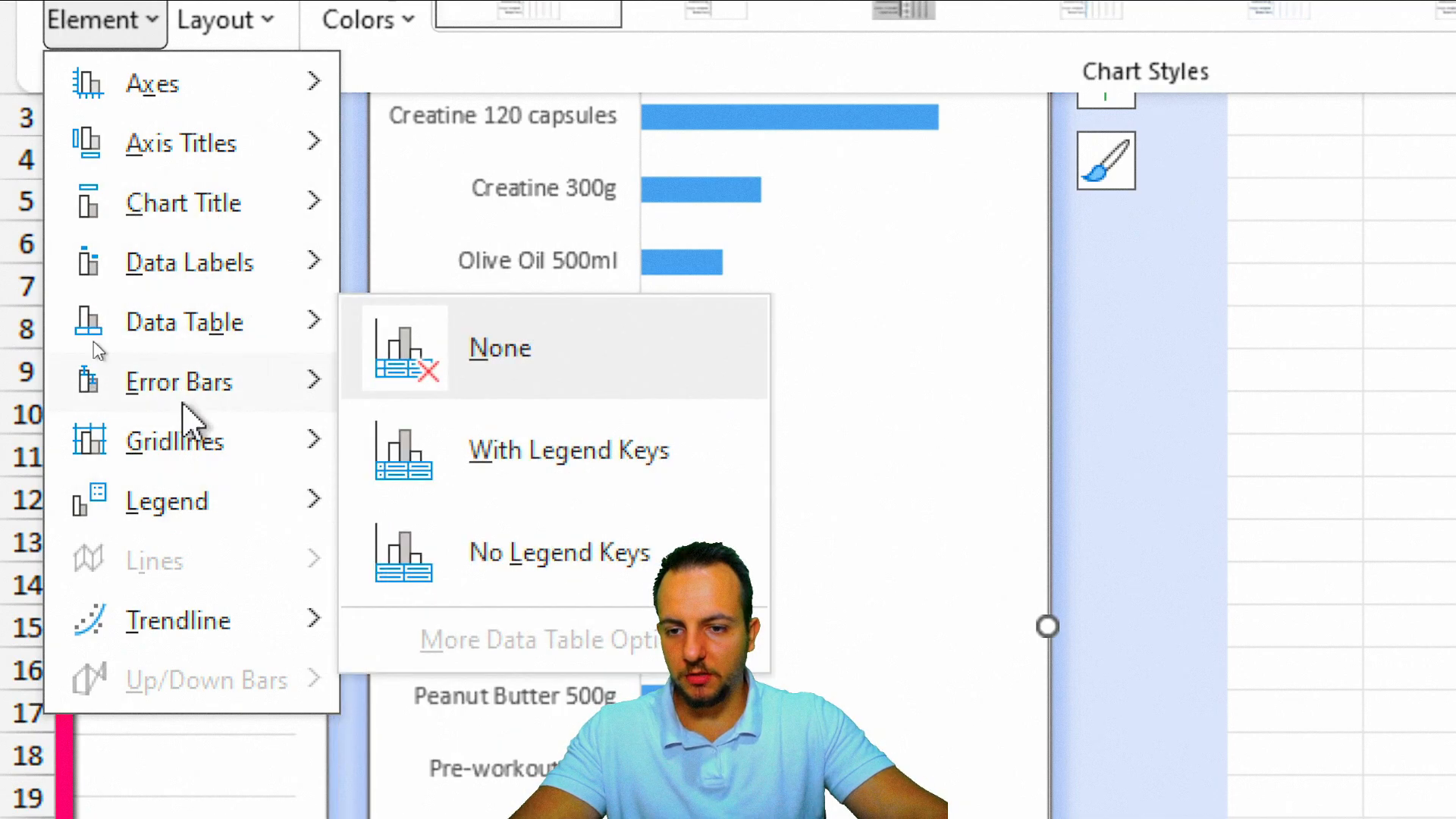
mouse_move(199, 265)
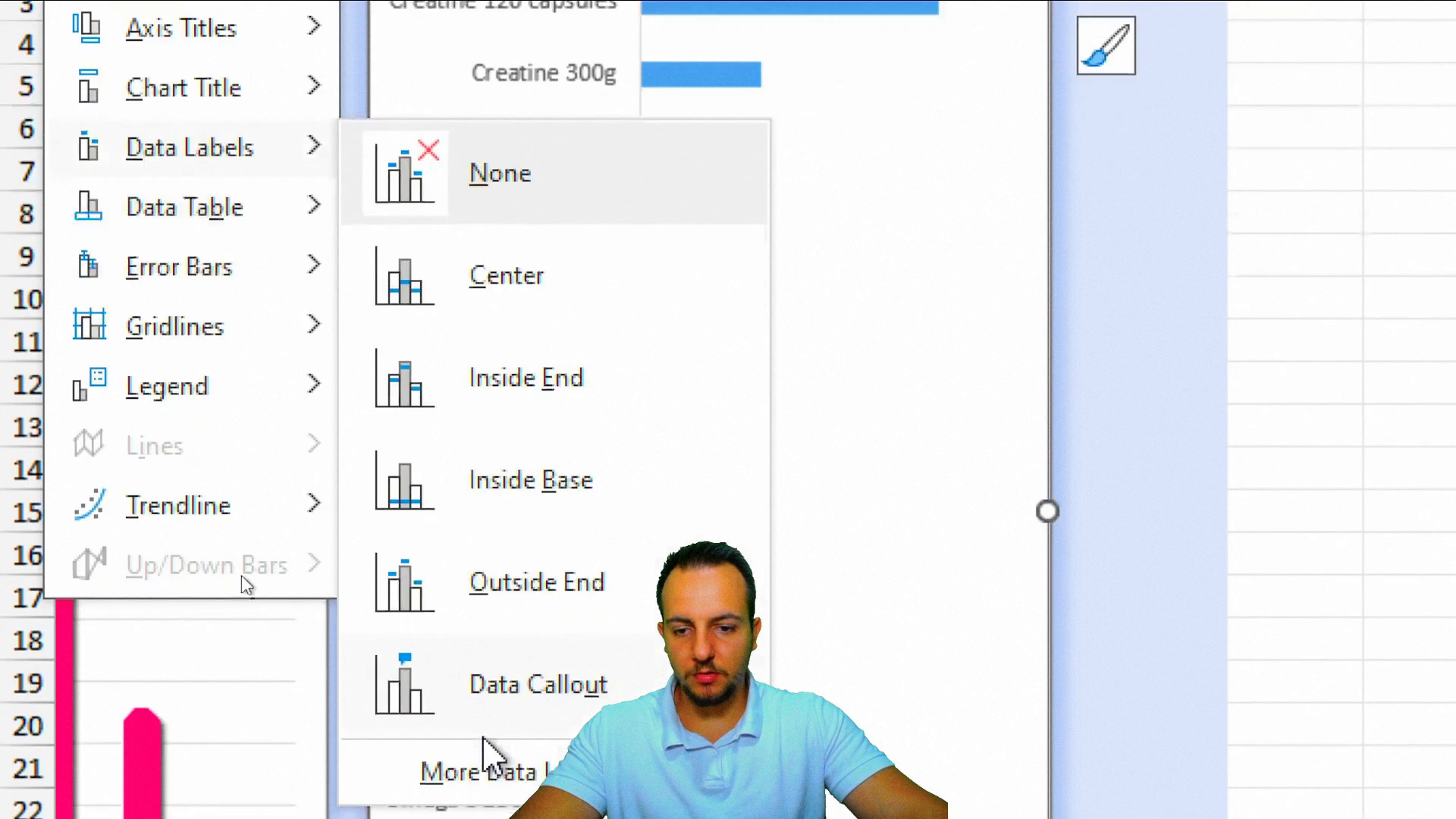
click(523, 494)
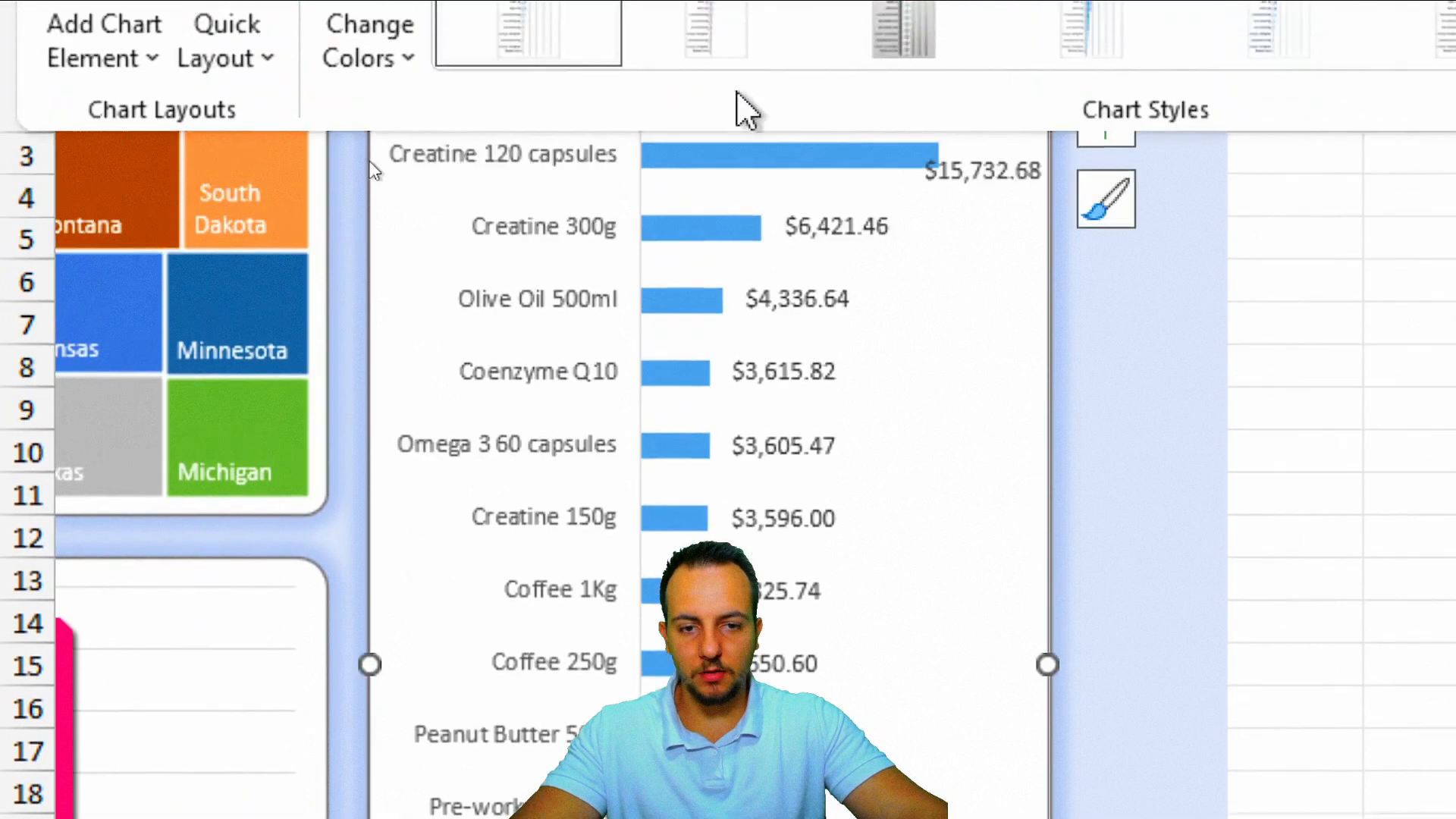
key(Escape)
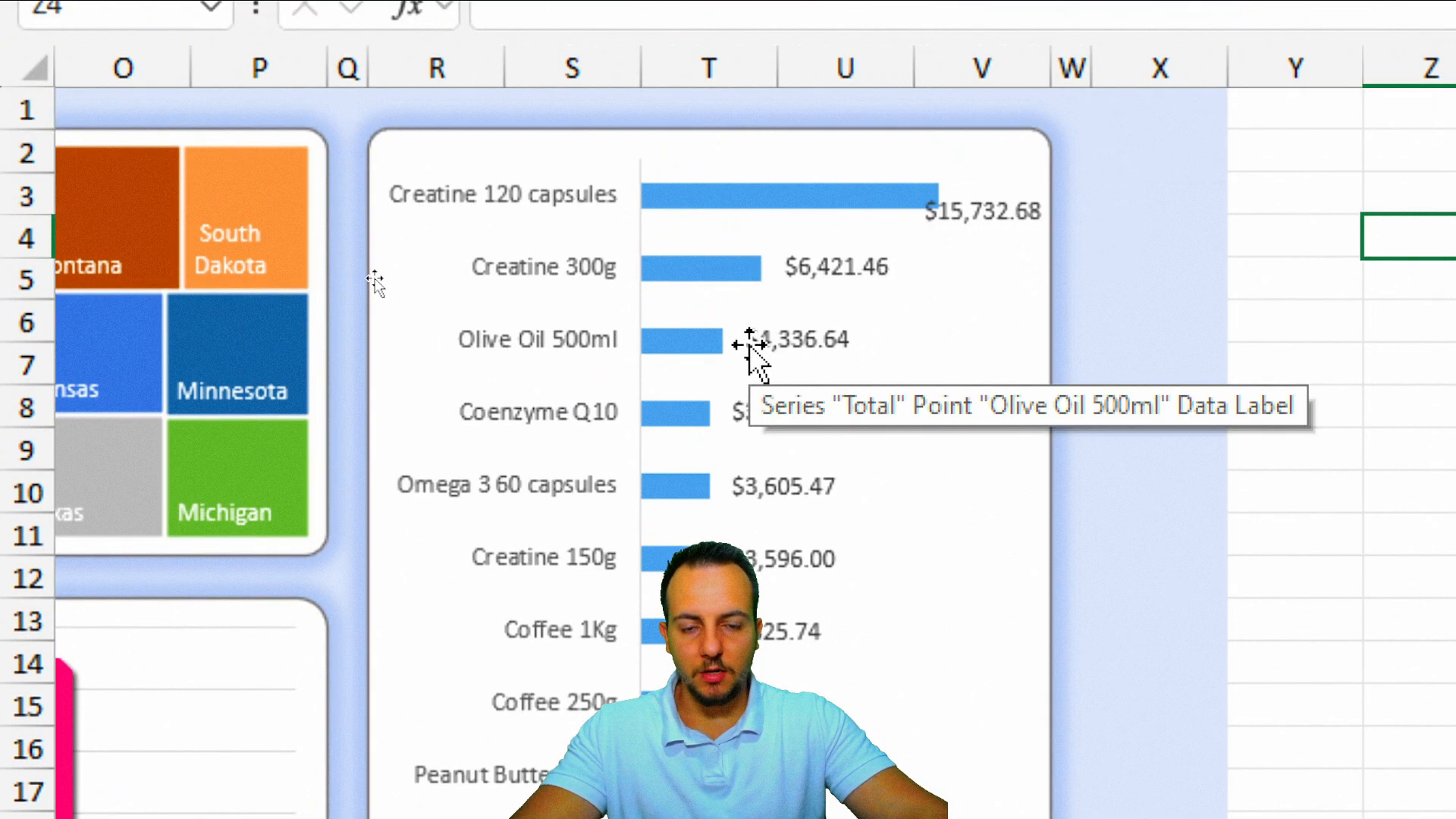
Open the formatting options of the product bars and apply an outer shadow preset with a 45° angle.
double_click(725, 199)
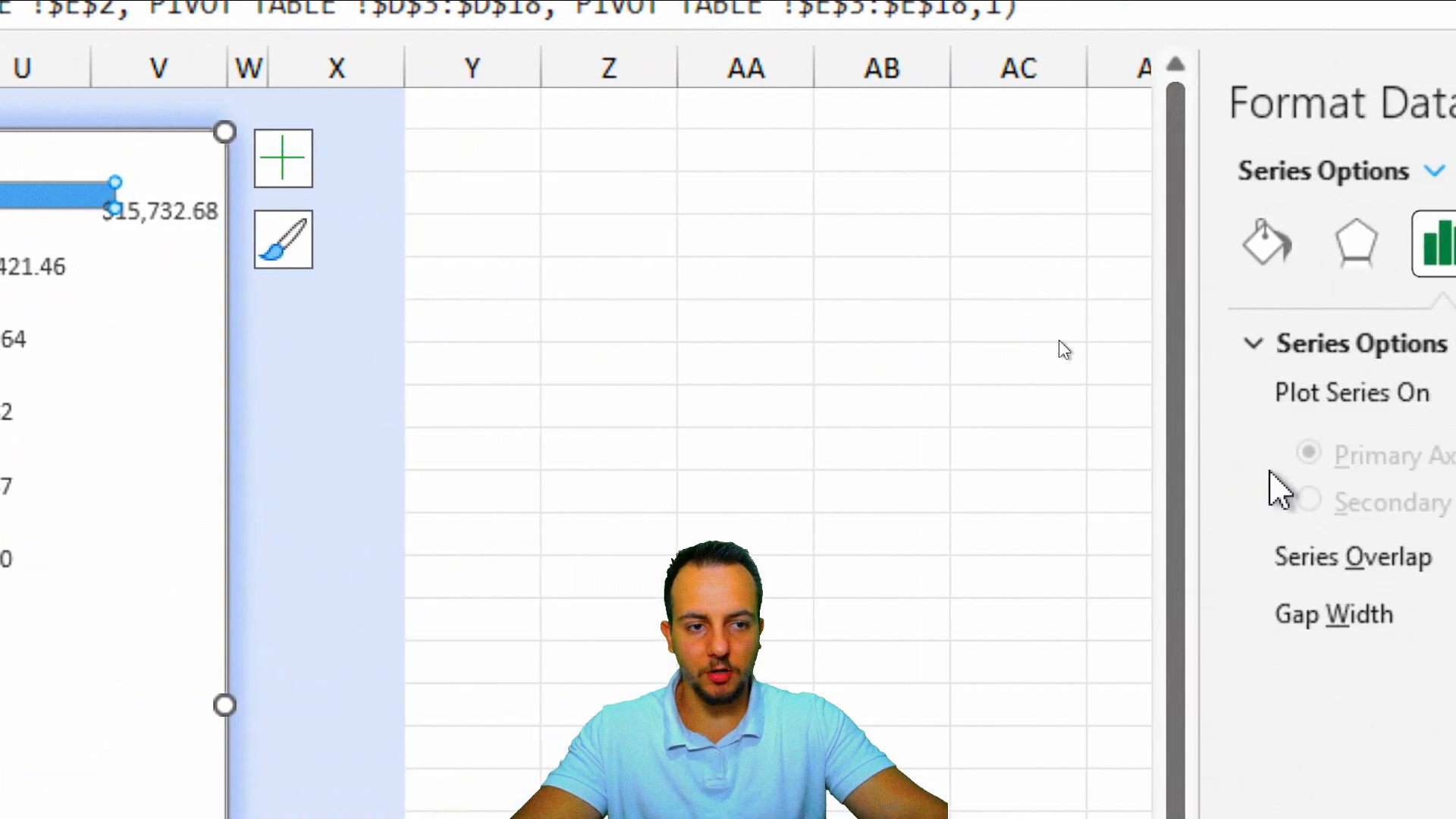
drag(1228, 443, 1126, 452)
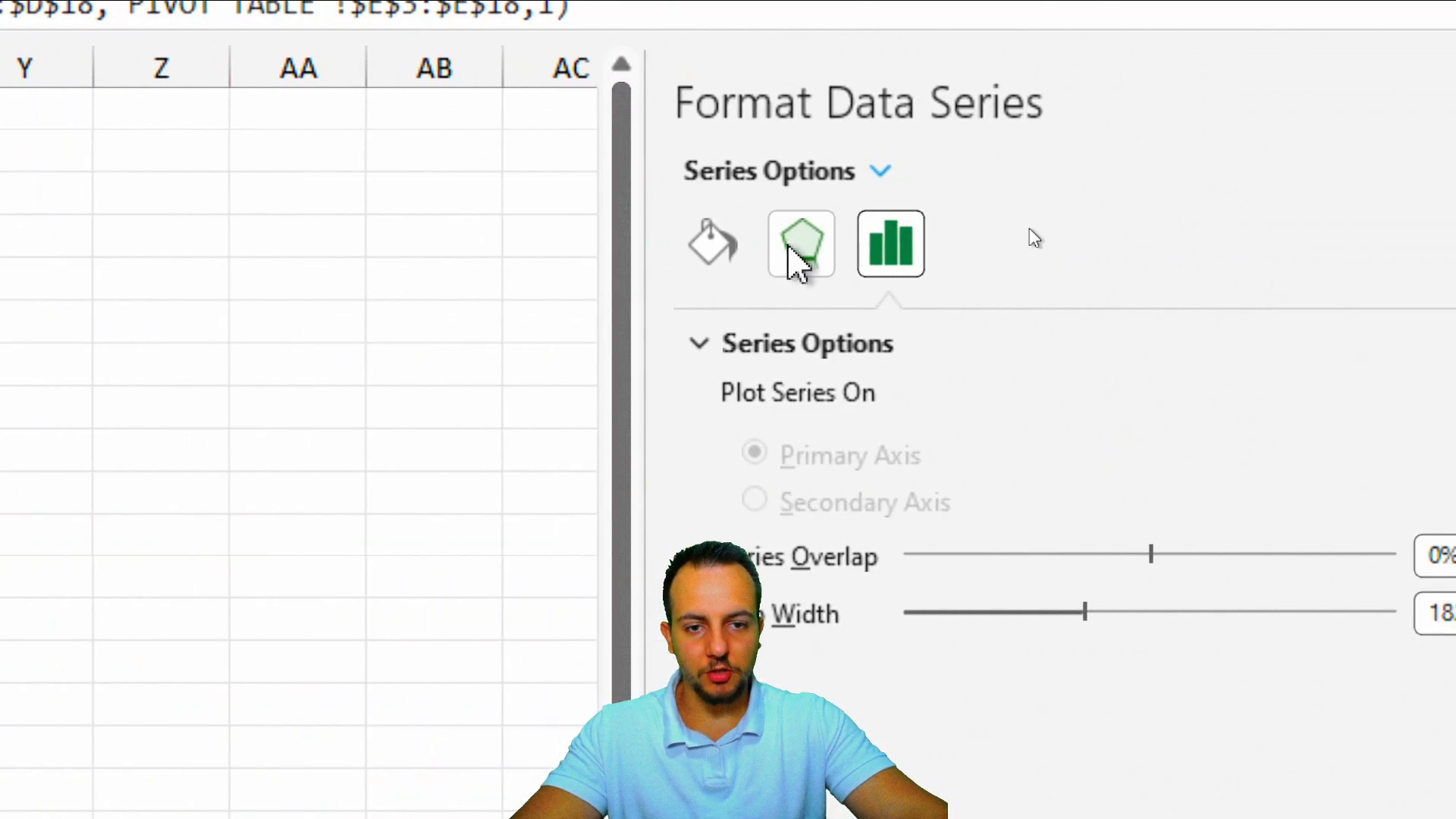
click(798, 250)
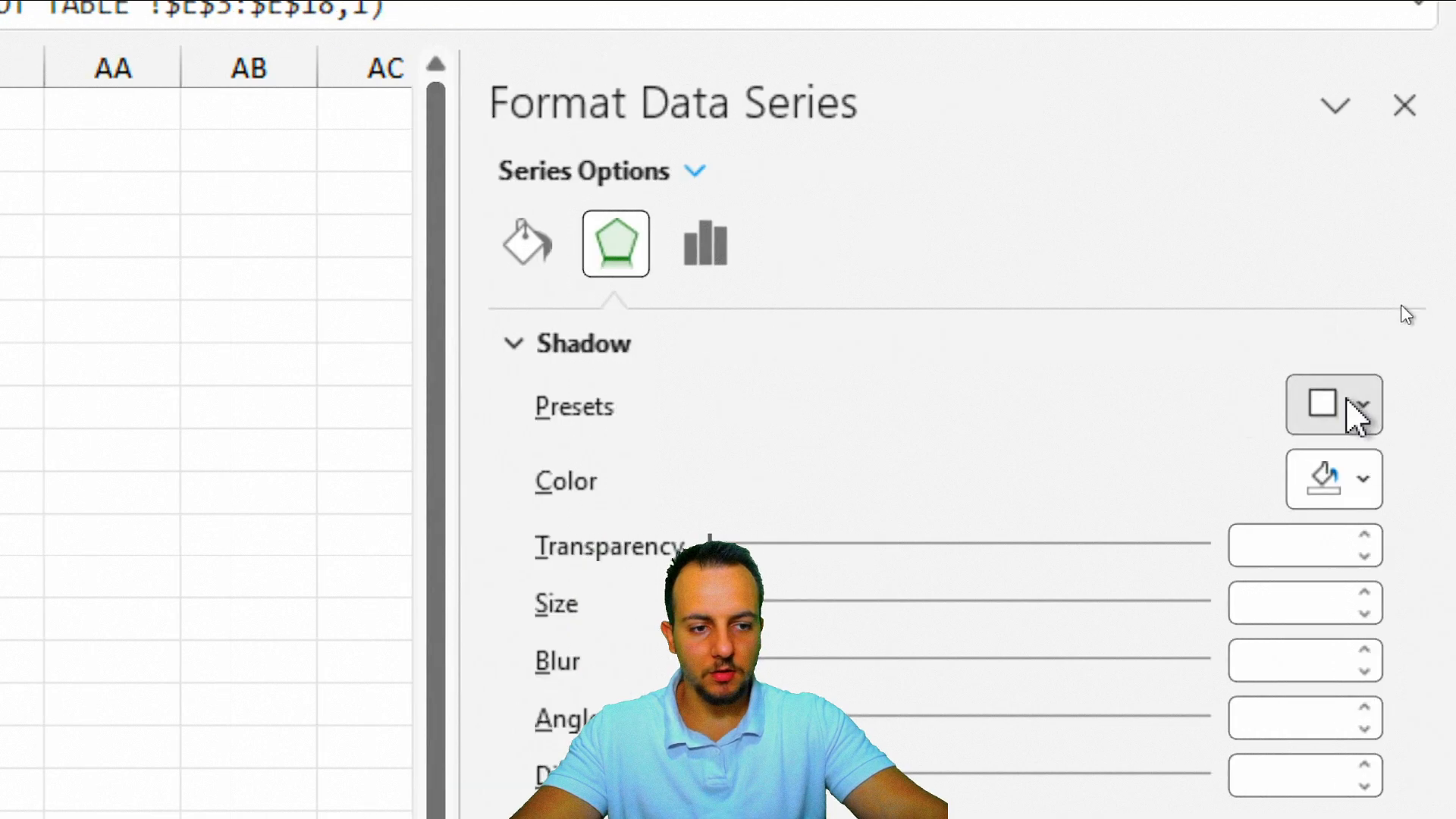
click(1335, 408)
click(1108, 753)
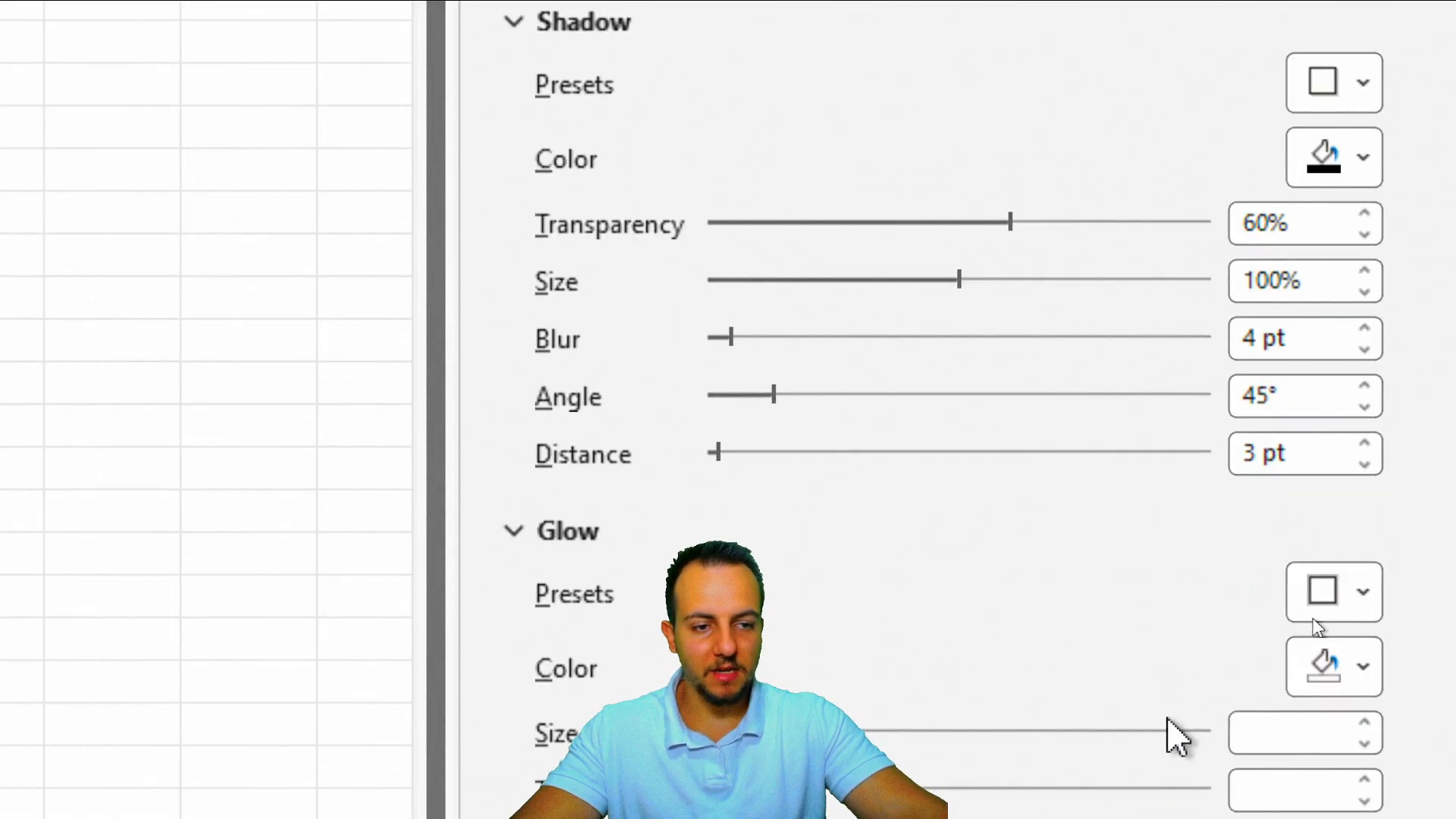
Set the bars' shadow to 30% transparency, 2 pt blur and 2 pt distance.
double_click(1304, 222)
text(30)
key(Return)
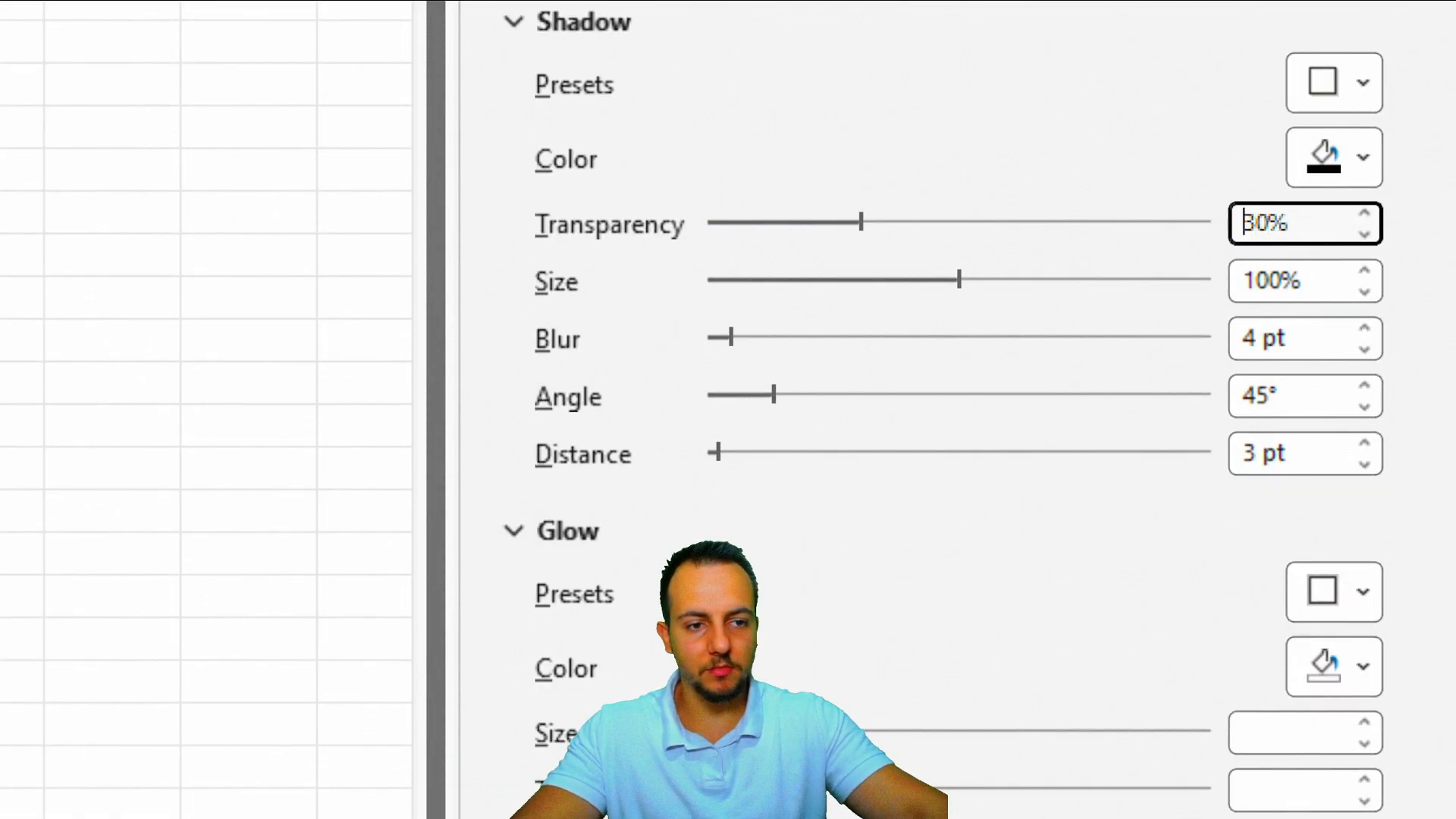
click(1364, 350)
click(1365, 349)
click(1364, 464)
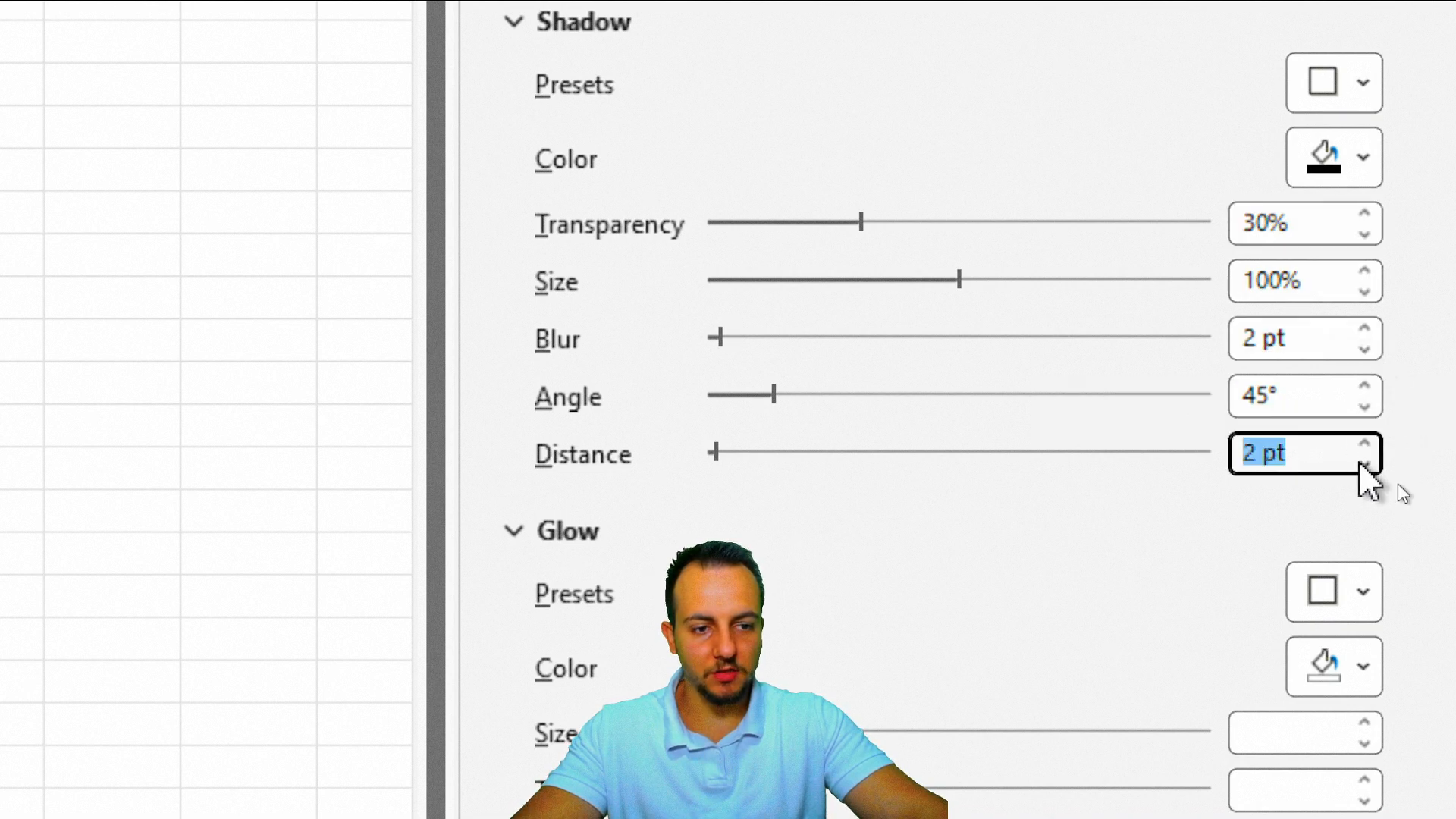
Give the product bars a solid fill in the recently used orange.
scroll(673, 121, up, 3)
click(525, 163)
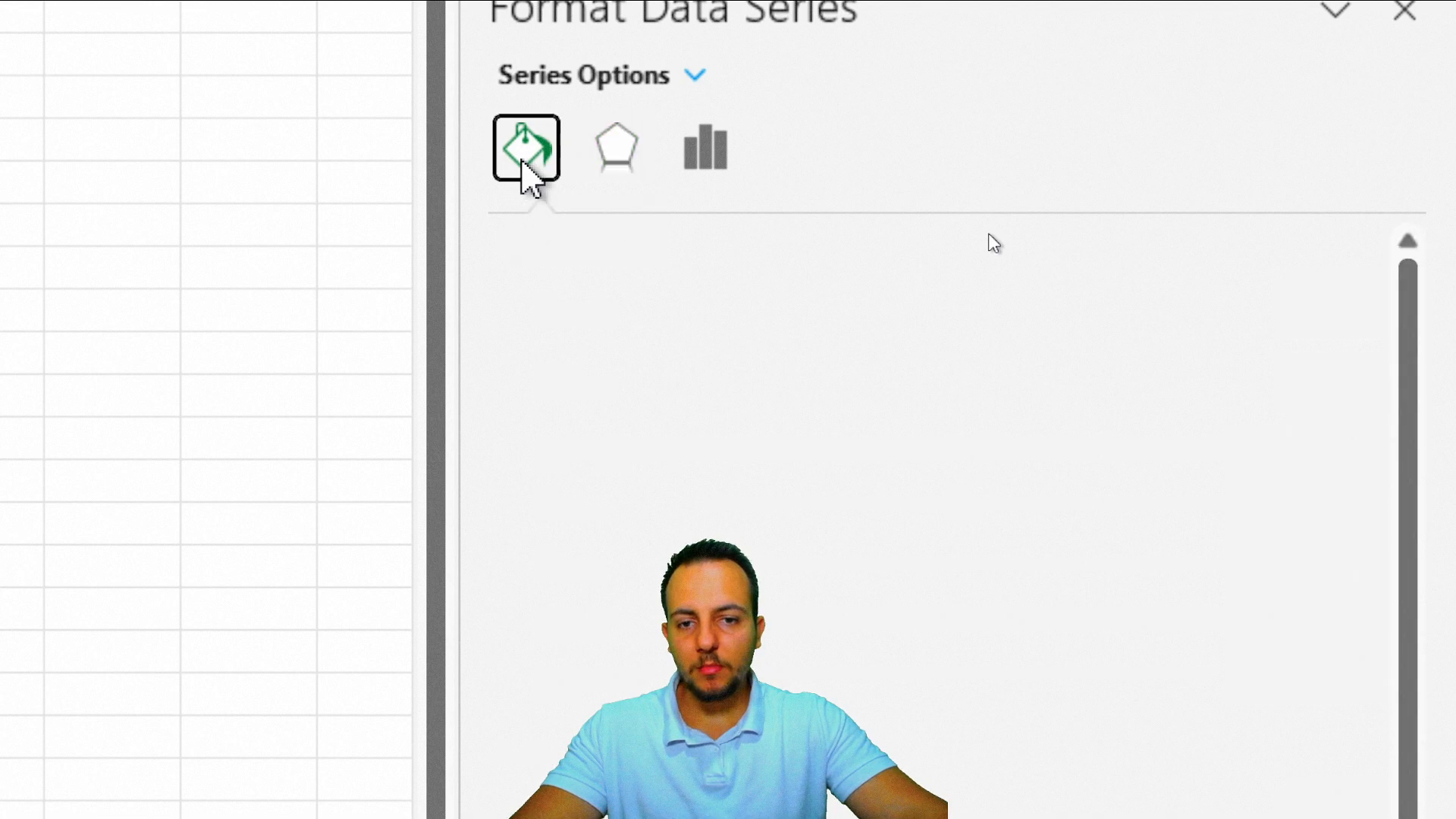
click(570, 247)
click(629, 363)
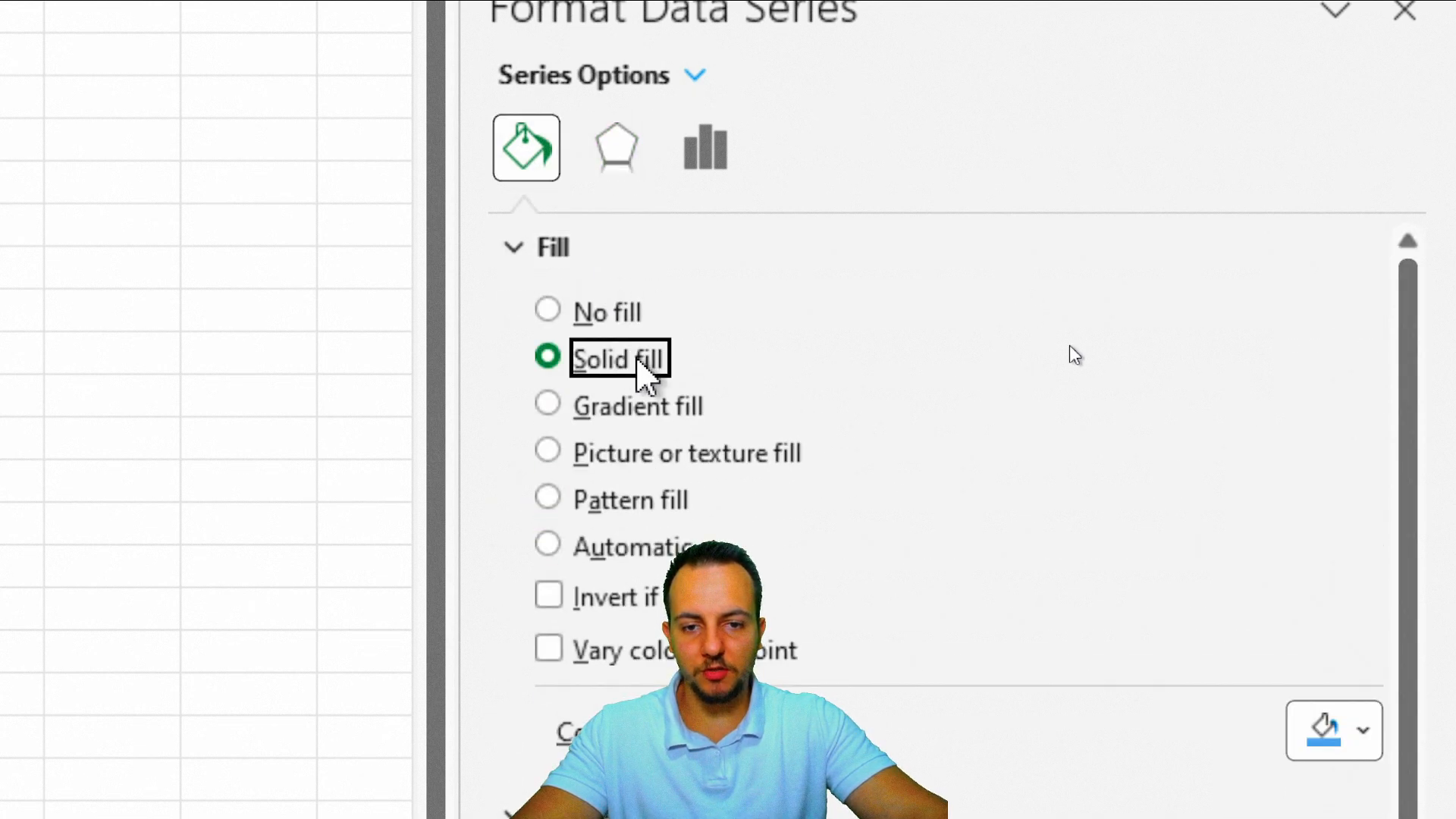
click(1338, 440)
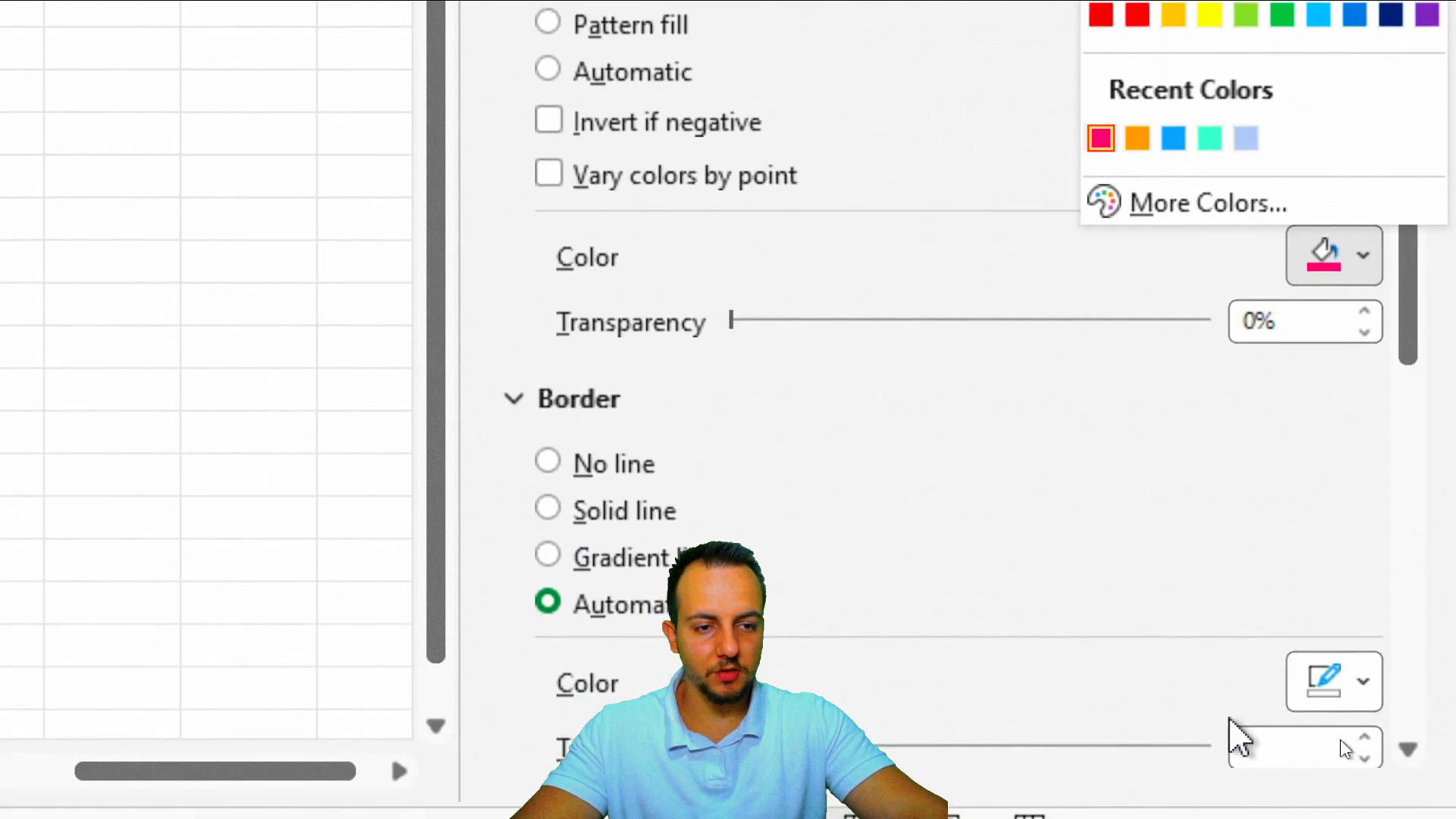
click(1136, 138)
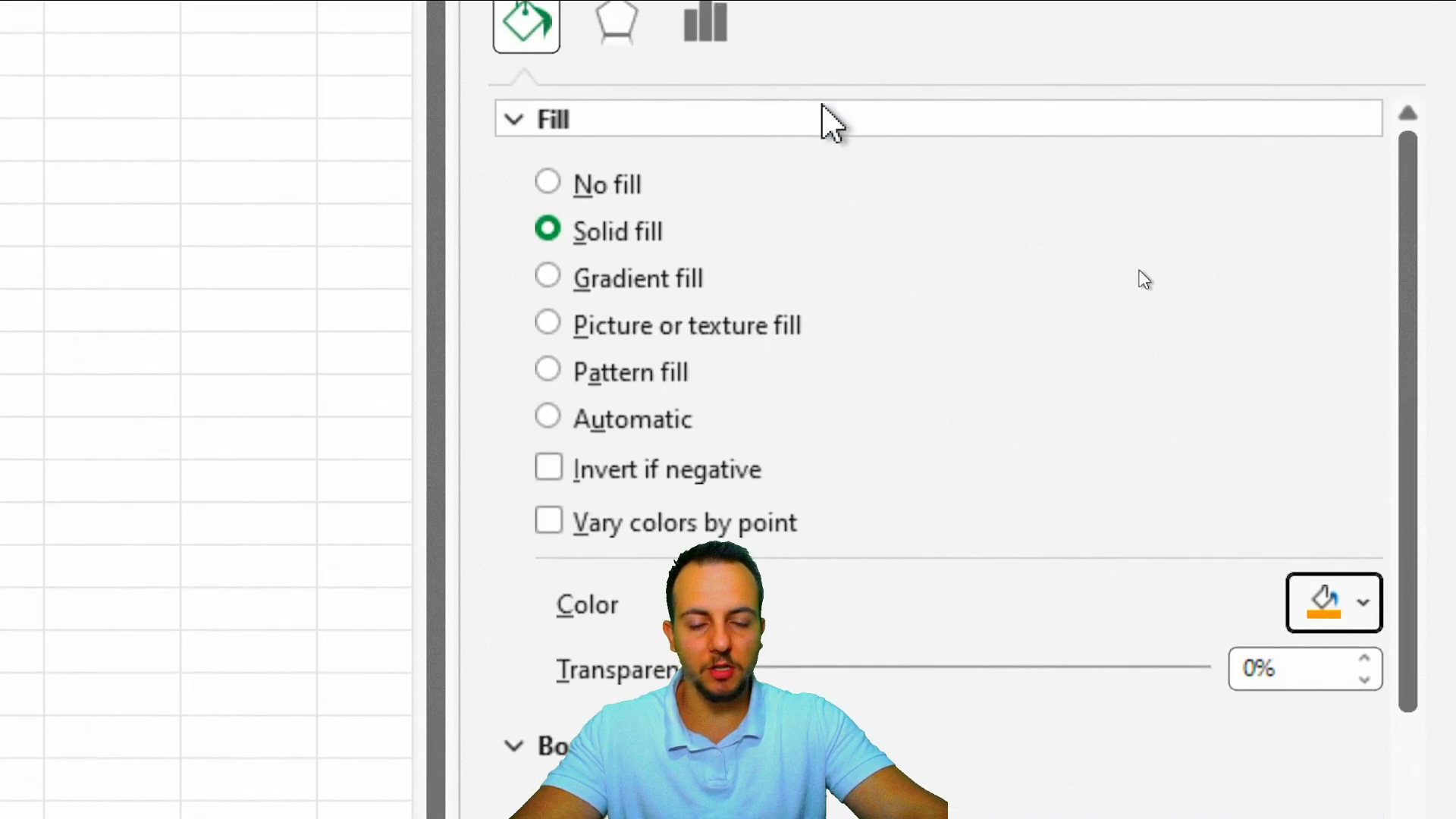
Give the product bars a solid border line in the same recent orange.
click(832, 121)
click(599, 181)
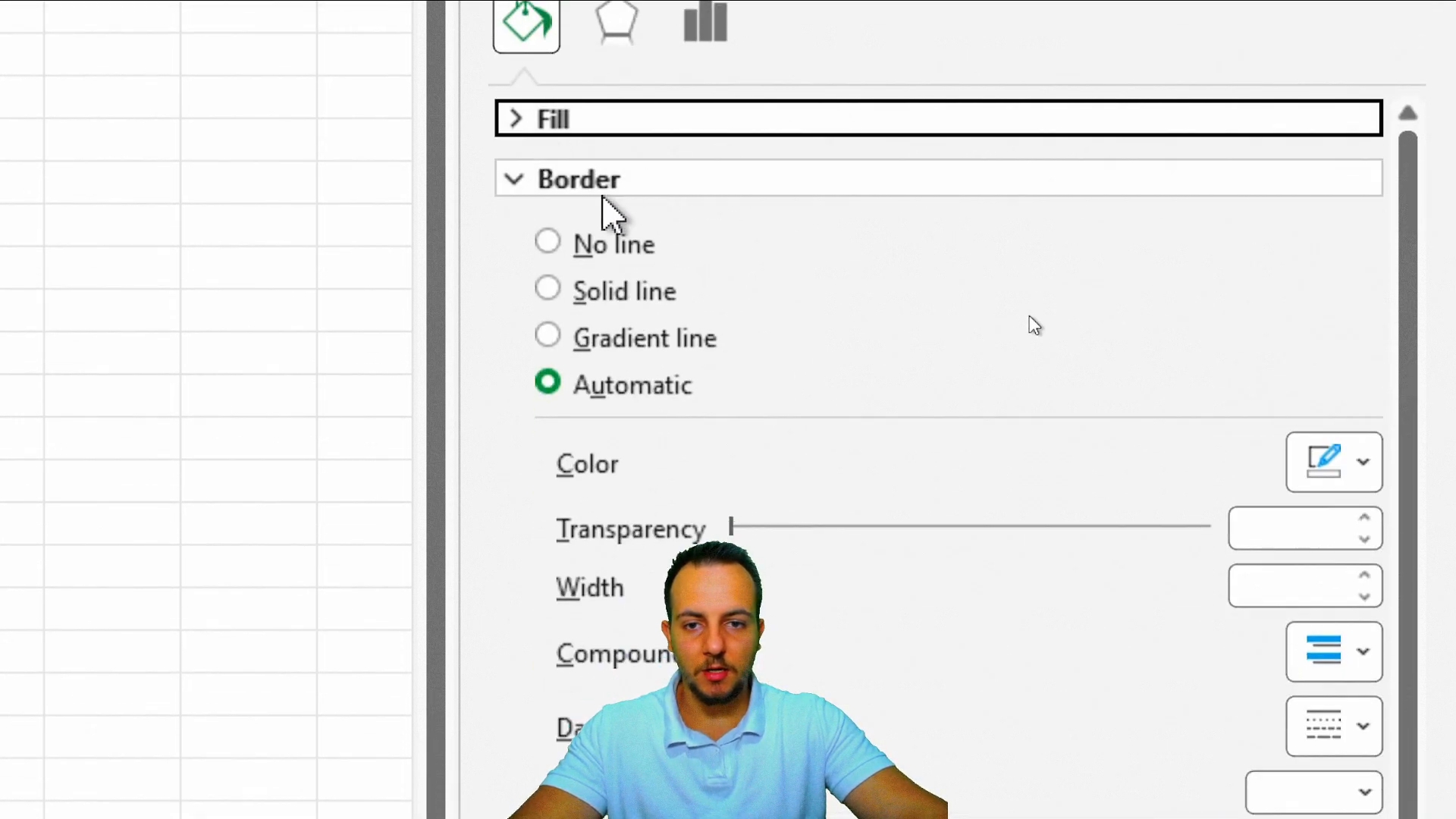
click(614, 295)
click(1363, 466)
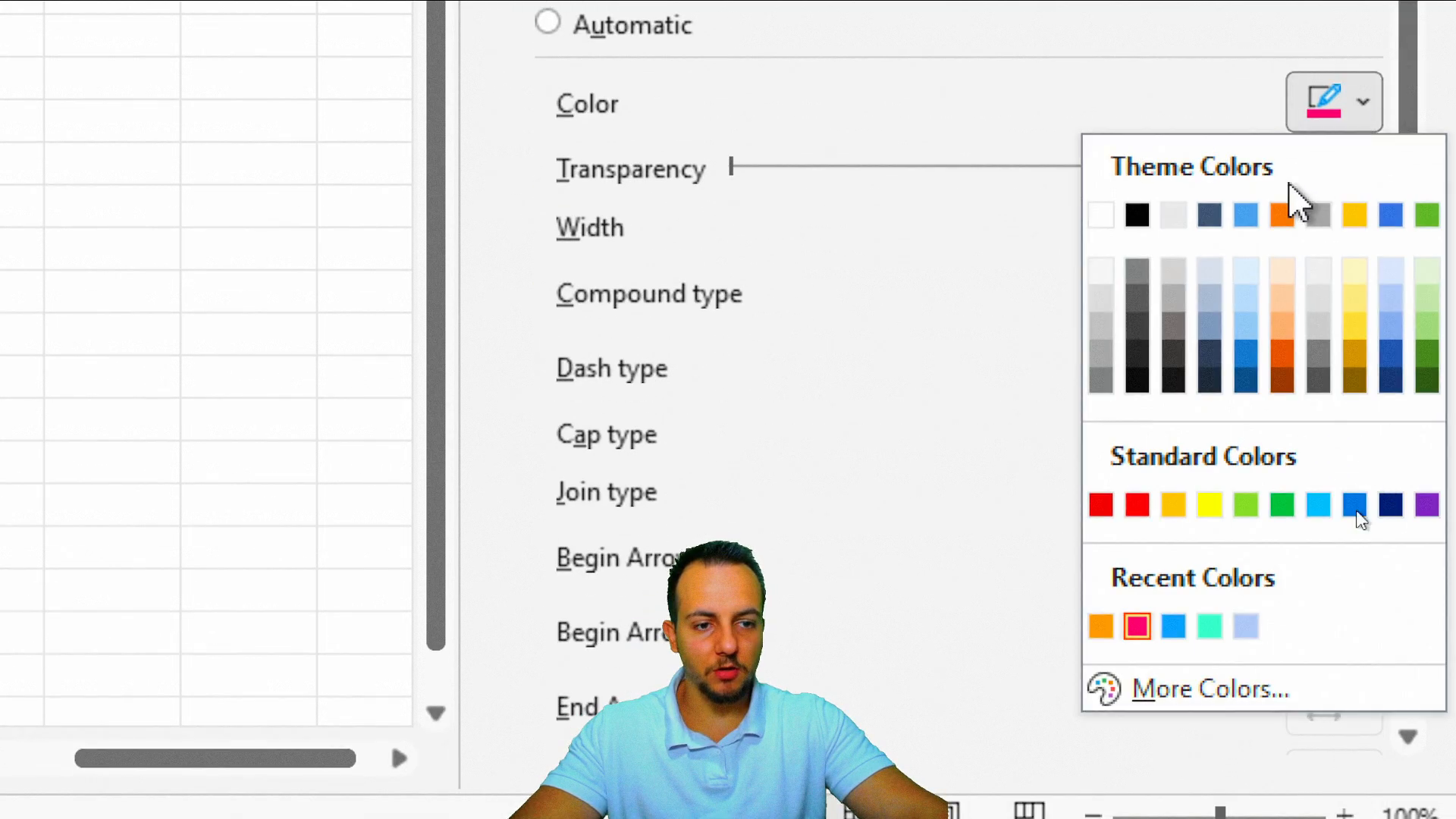
click(1101, 627)
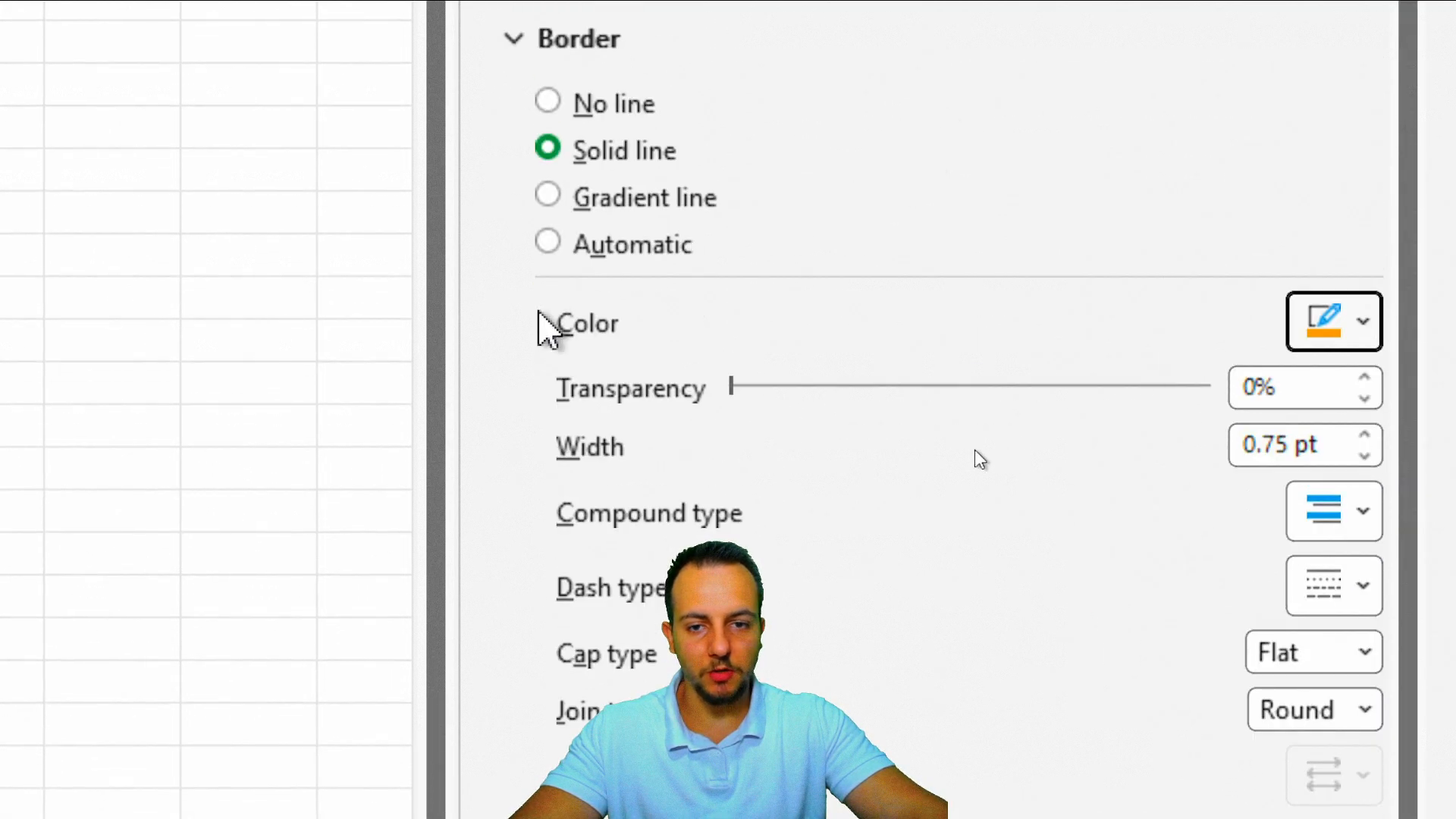
Widen the product bars' border line to 10 pt and set its join type to Bevel.
click(1367, 435)
click(1367, 435)
click(1367, 435)
click(1370, 433)
click(1371, 433)
click(1370, 433)
click(1370, 433)
click(1370, 433)
click(1370, 433)
click(1370, 433)
click(1370, 433)
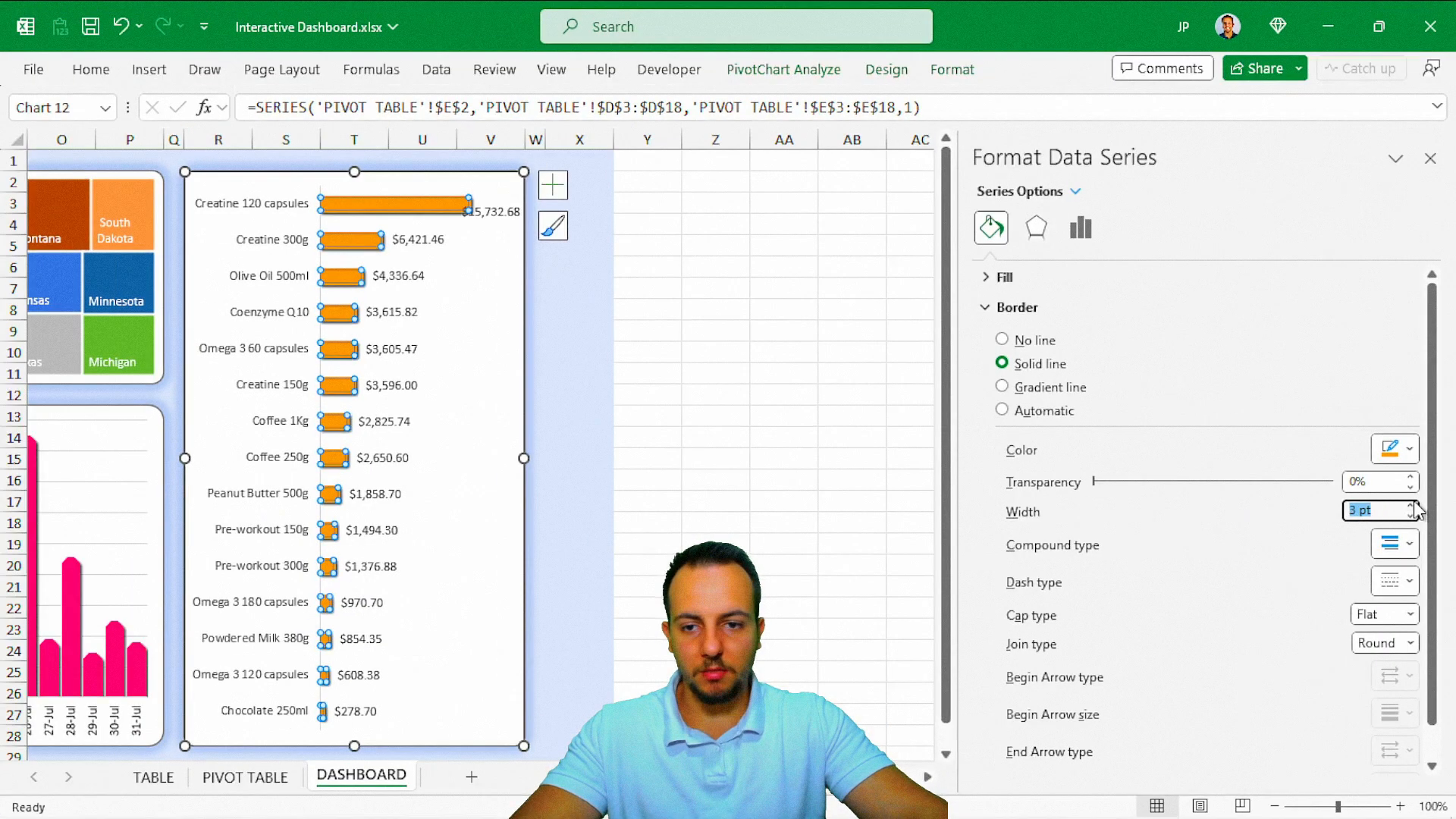
click(1410, 505)
click(1410, 505)
click(1410, 505)
click(1411, 505)
click(1411, 505)
click(1410, 505)
click(1411, 505)
click(1410, 505)
click(1410, 505)
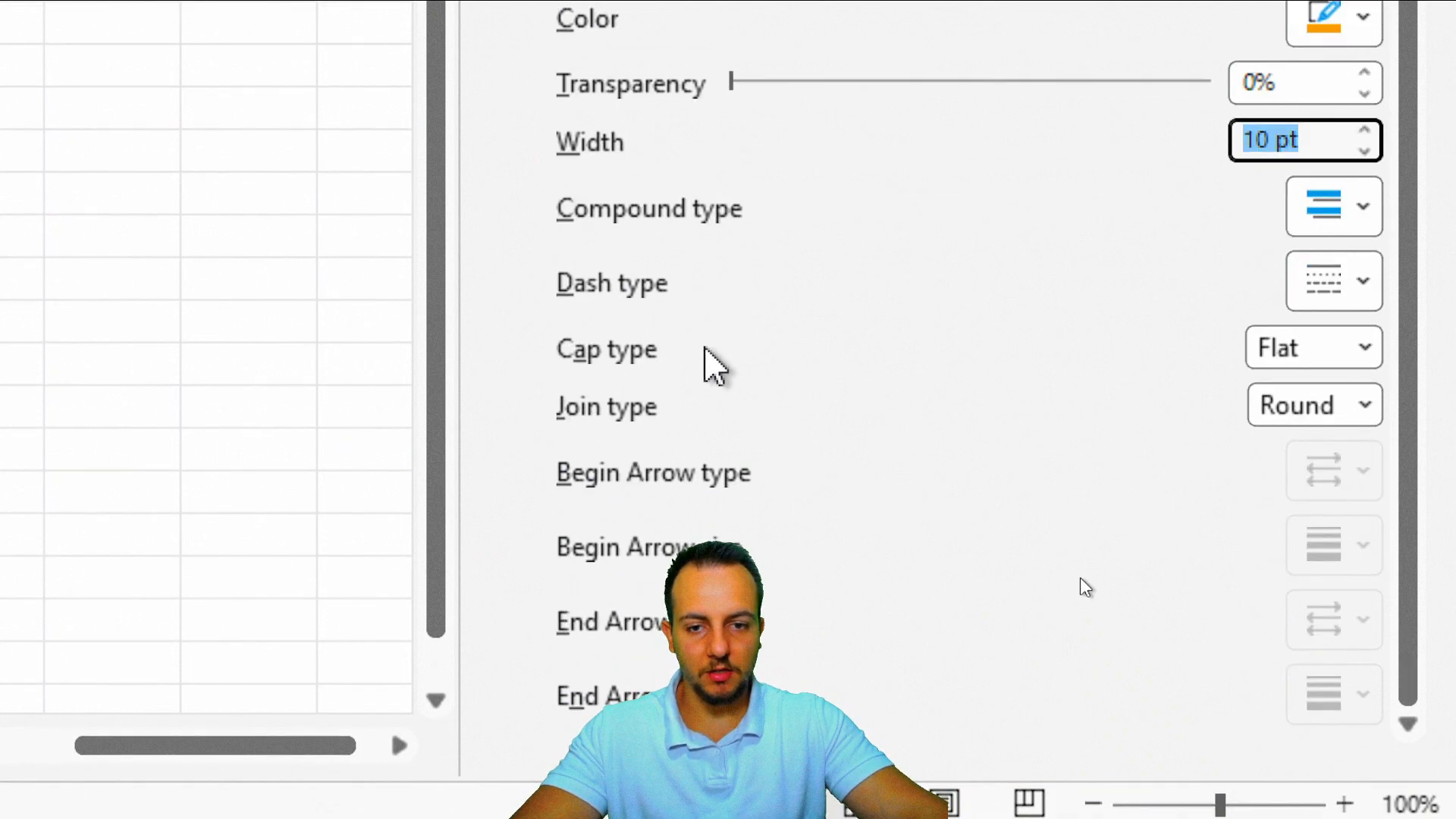
click(1363, 409)
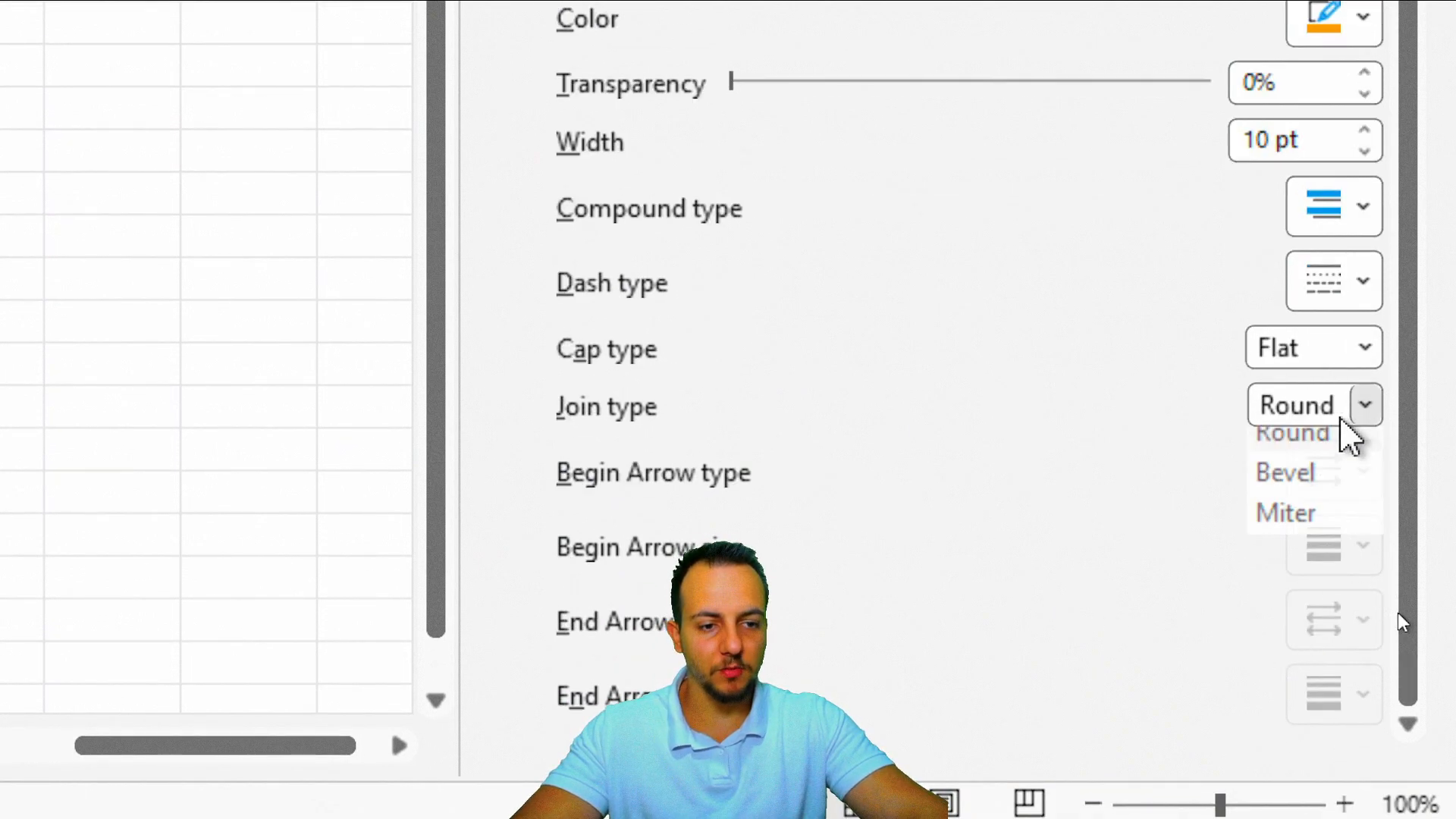
click(1308, 489)
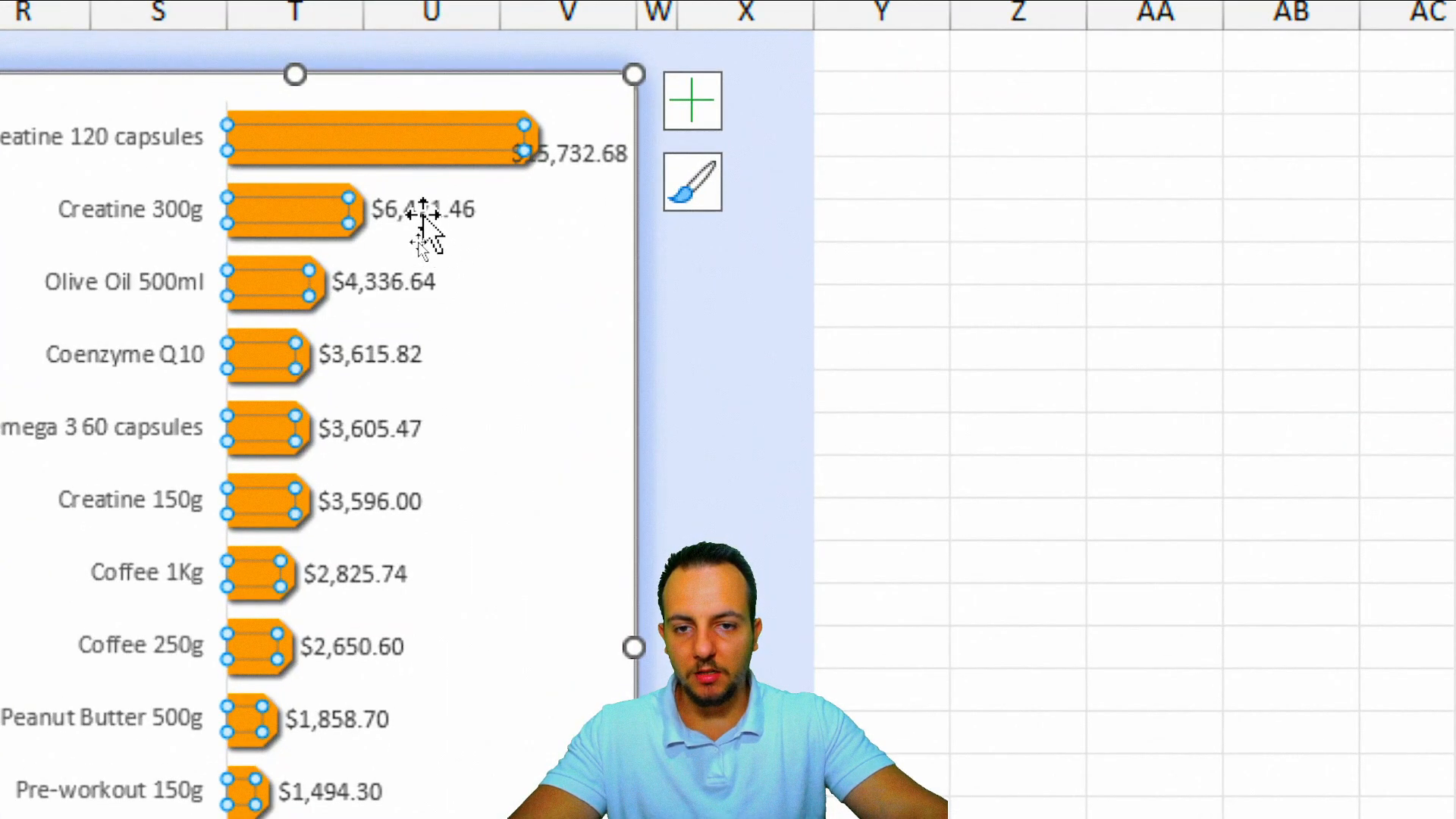
Format the product bar chart's data labels as Currency with 0 decimal places.
click(423, 215)
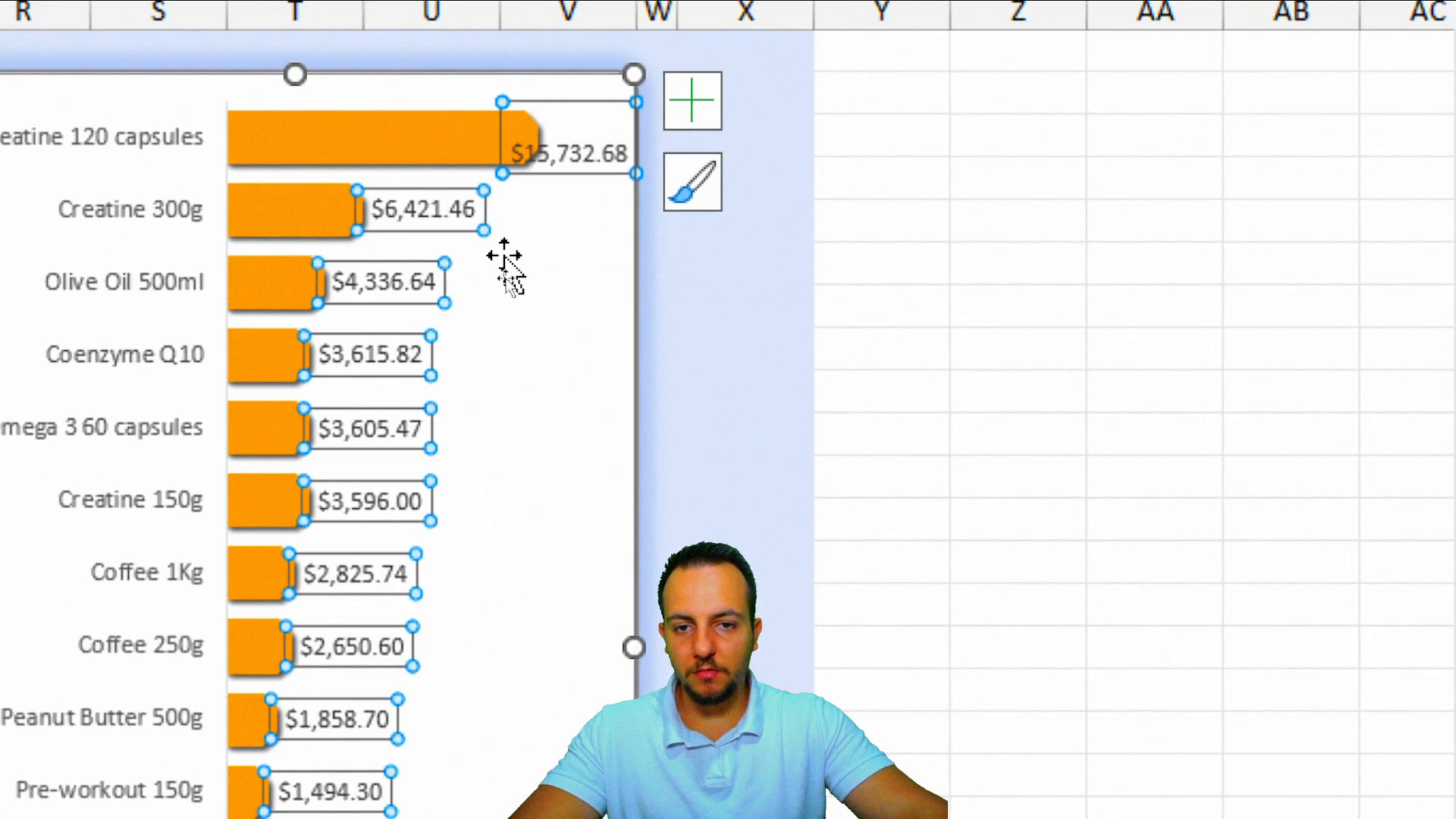
double_click(446, 228)
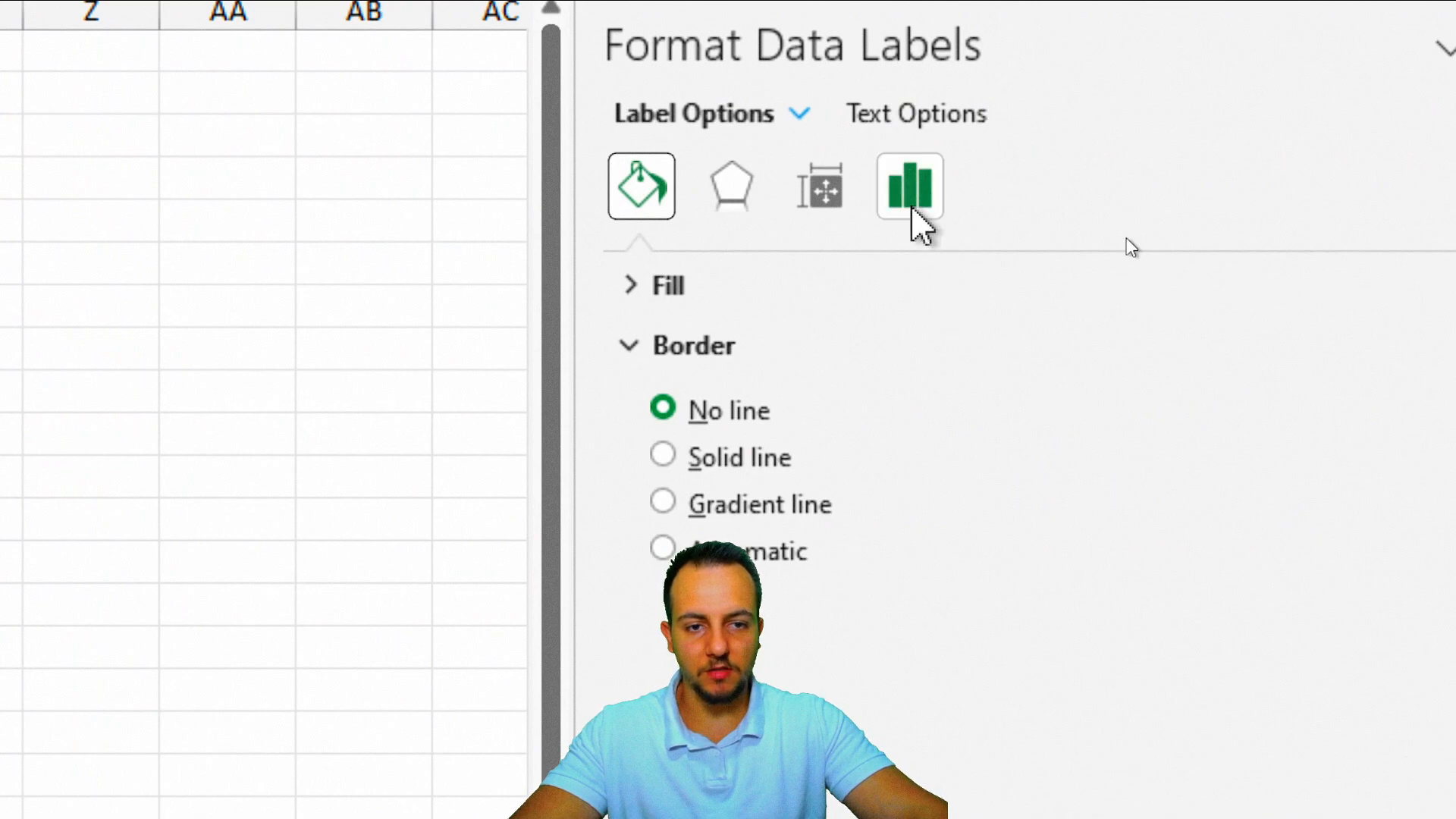
click(912, 209)
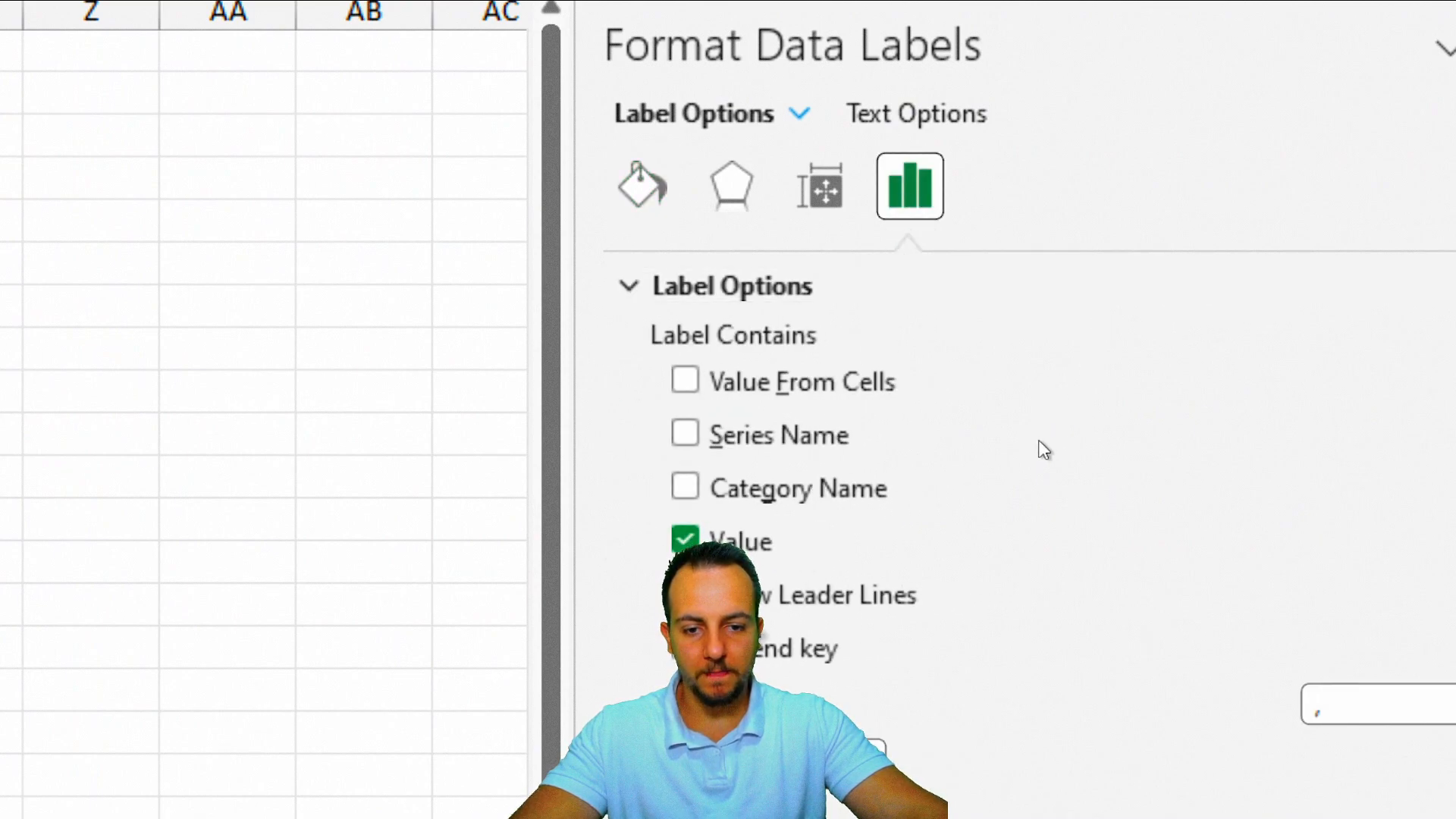
click(775, 295)
click(686, 347)
click(798, 446)
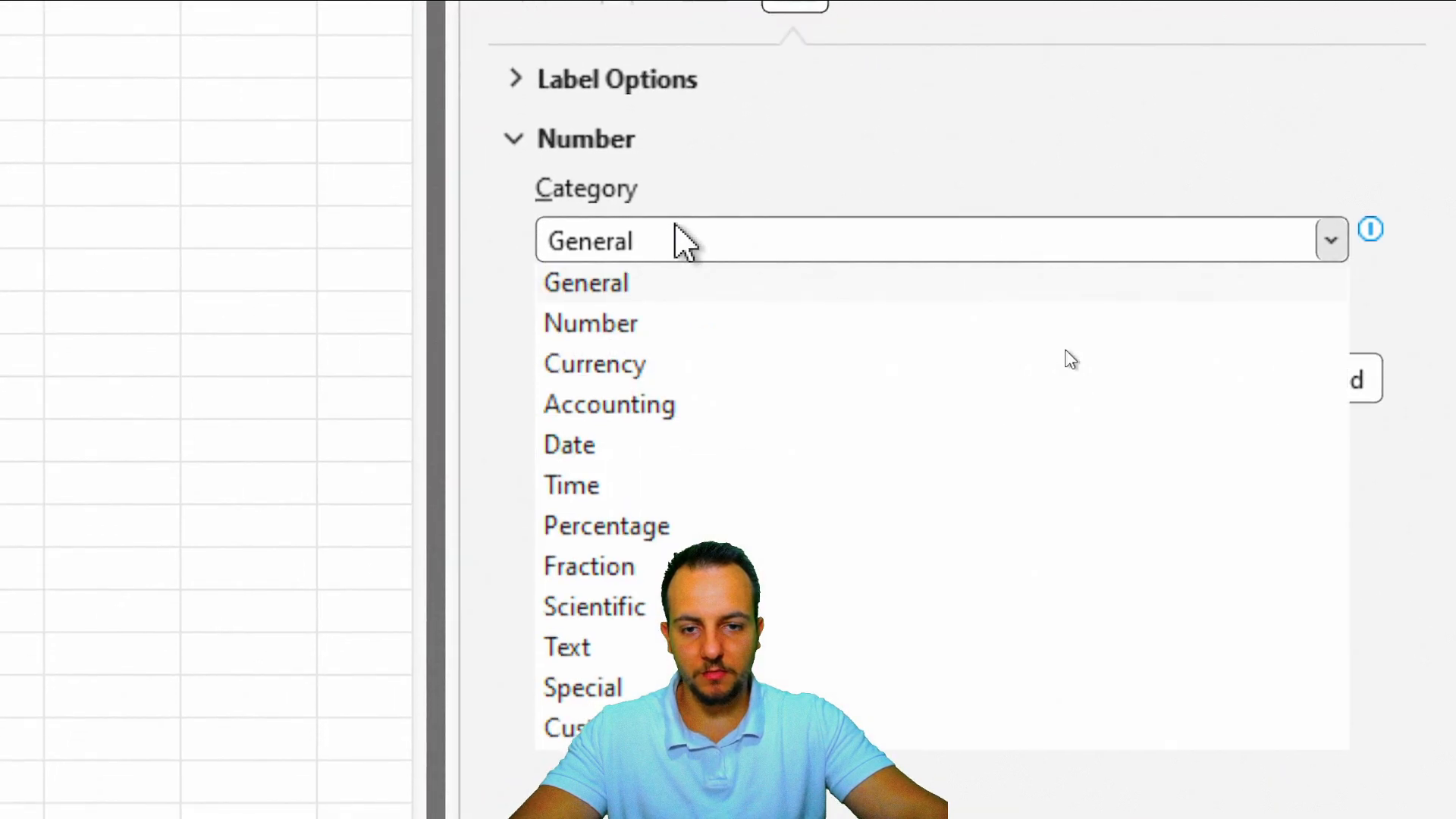
click(620, 366)
click(757, 297)
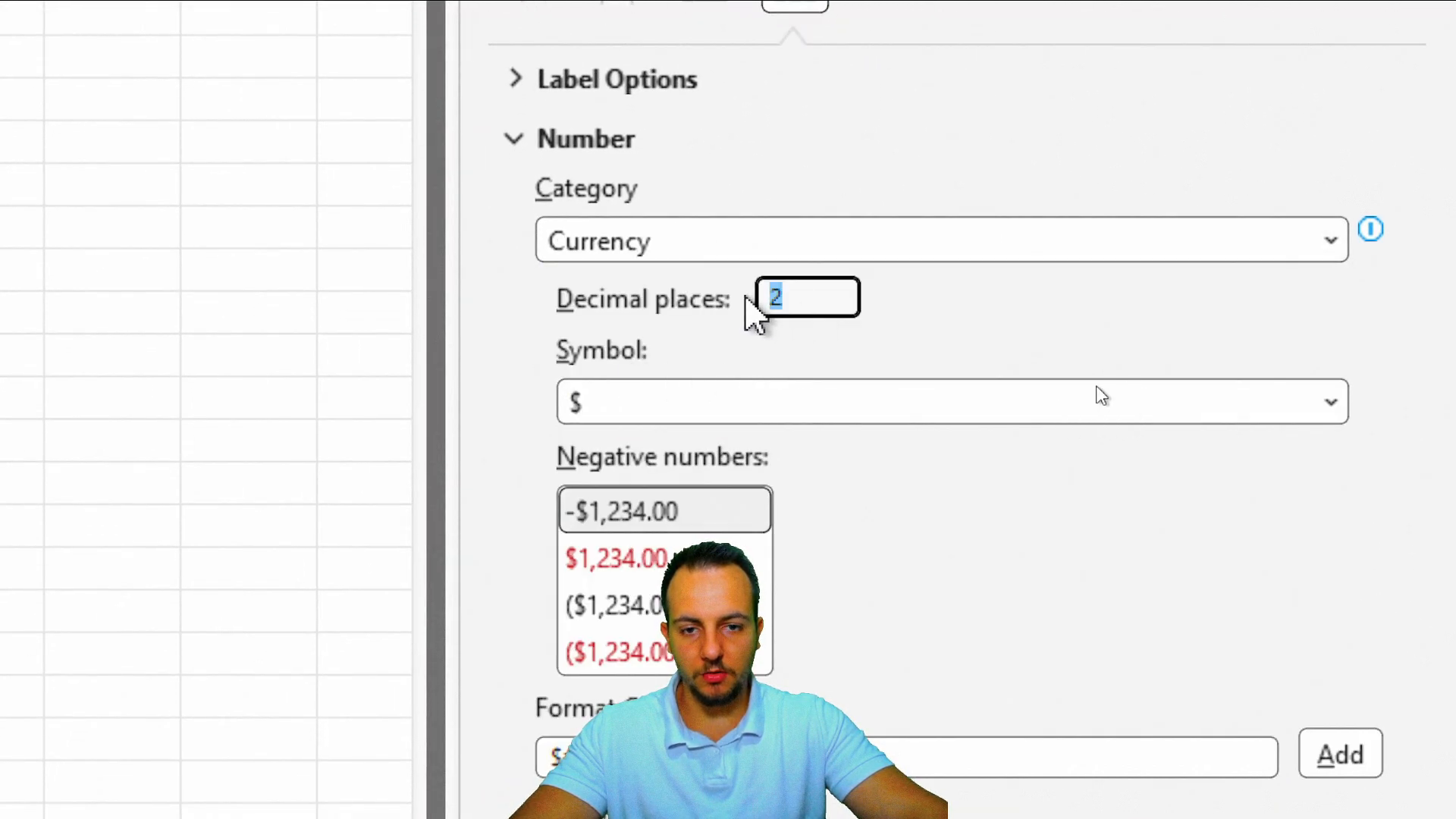
text(0)
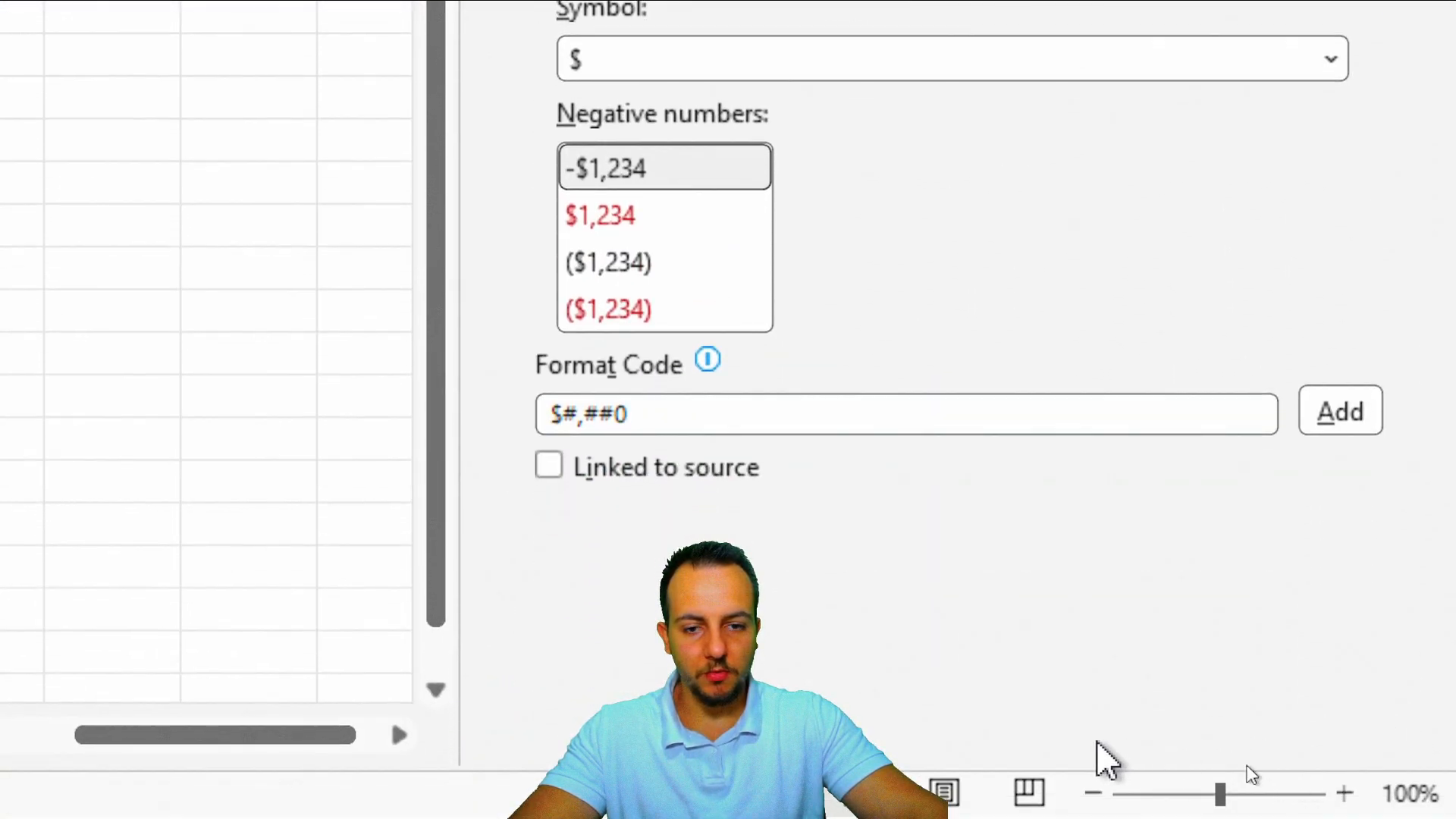
Enter $#.K as the number format code for the product bars' data labels.
click(692, 409)
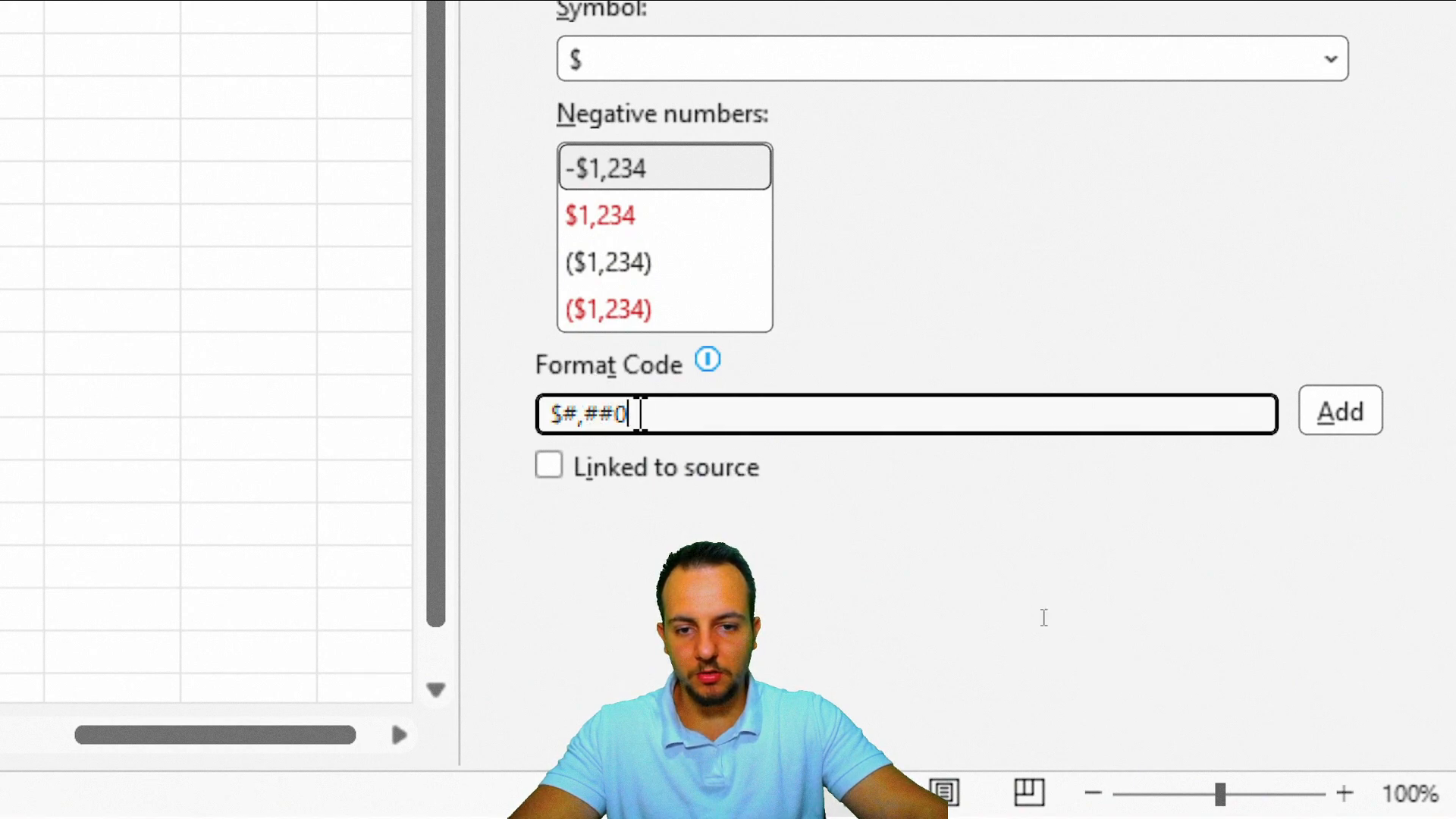
text($#.K)
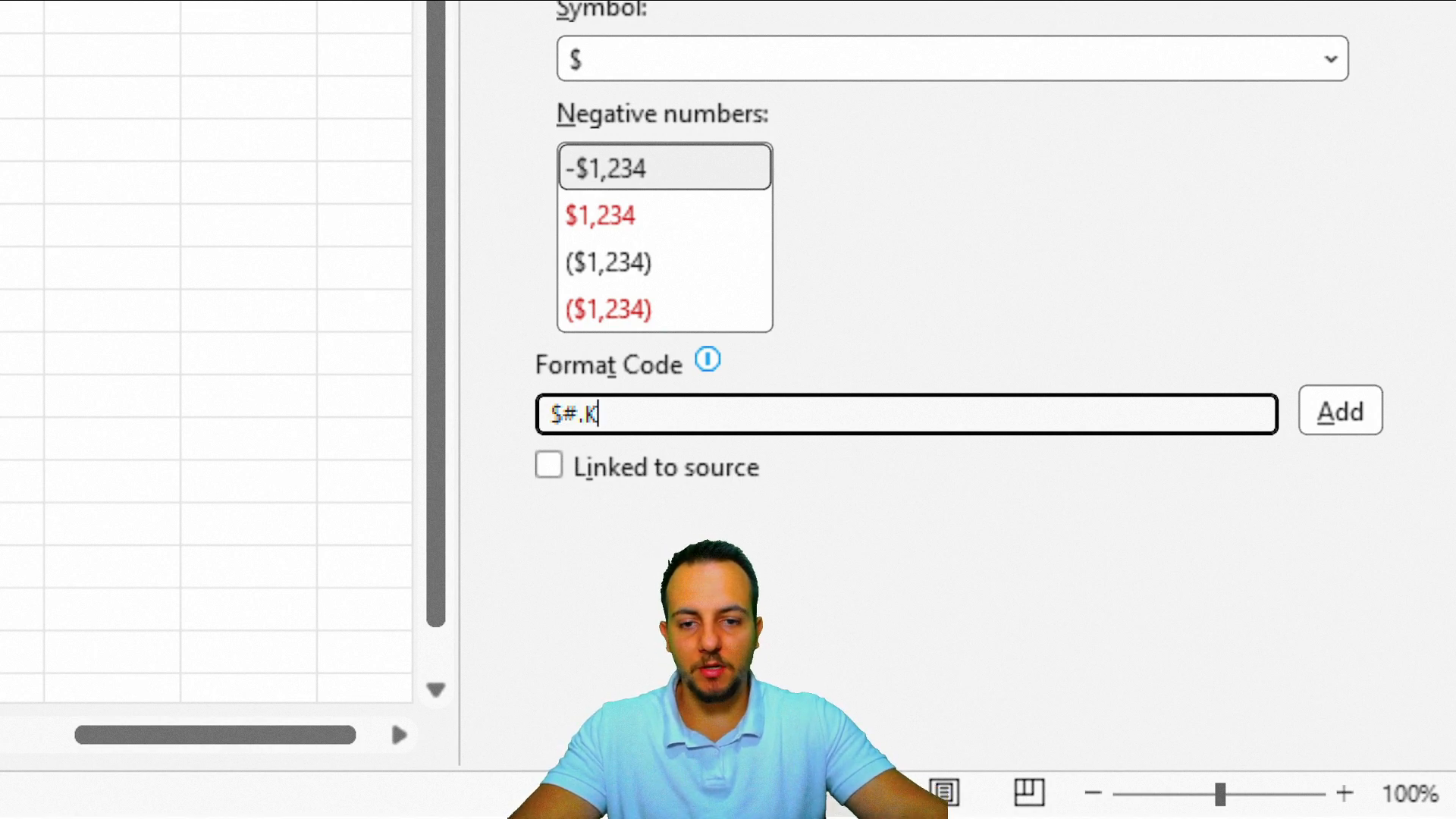
click(1117, 743)
mouse_move(522, 378)
mouse_down()
mouse_move(630, 420)
mouse_move(639, 440)
mouse_move(819, 423)
mouse_up()
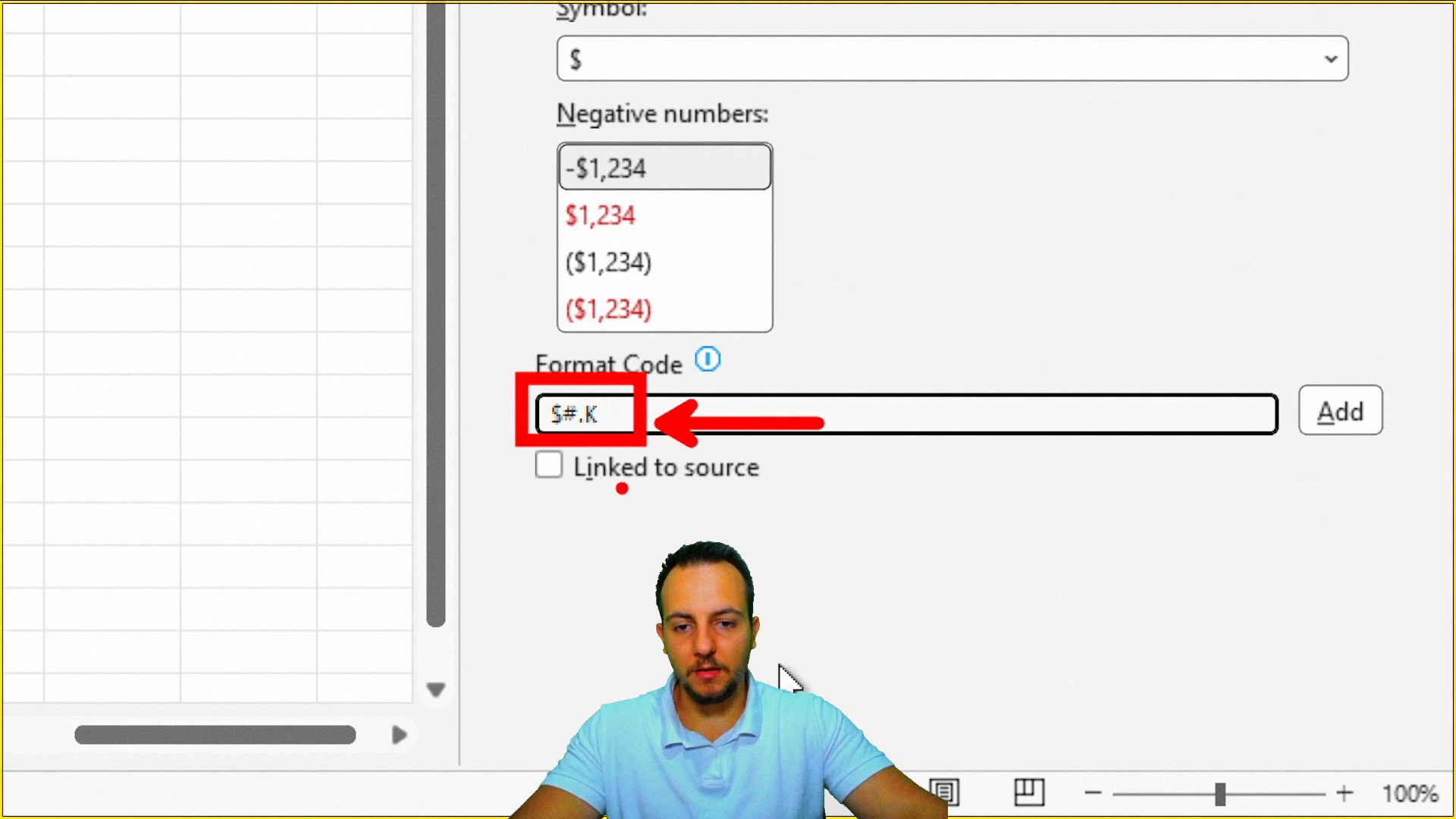
drag(129, 156, 95, 283)
mouse_move(274, 182)
mouse_down()
mouse_move(318, 148)
mouse_move(279, 180)
mouse_up()
mouse_move(455, 178)
mouse_down()
mouse_move(424, 152)
mouse_move(455, 140)
mouse_up()
drag(595, 186, 547, 185)
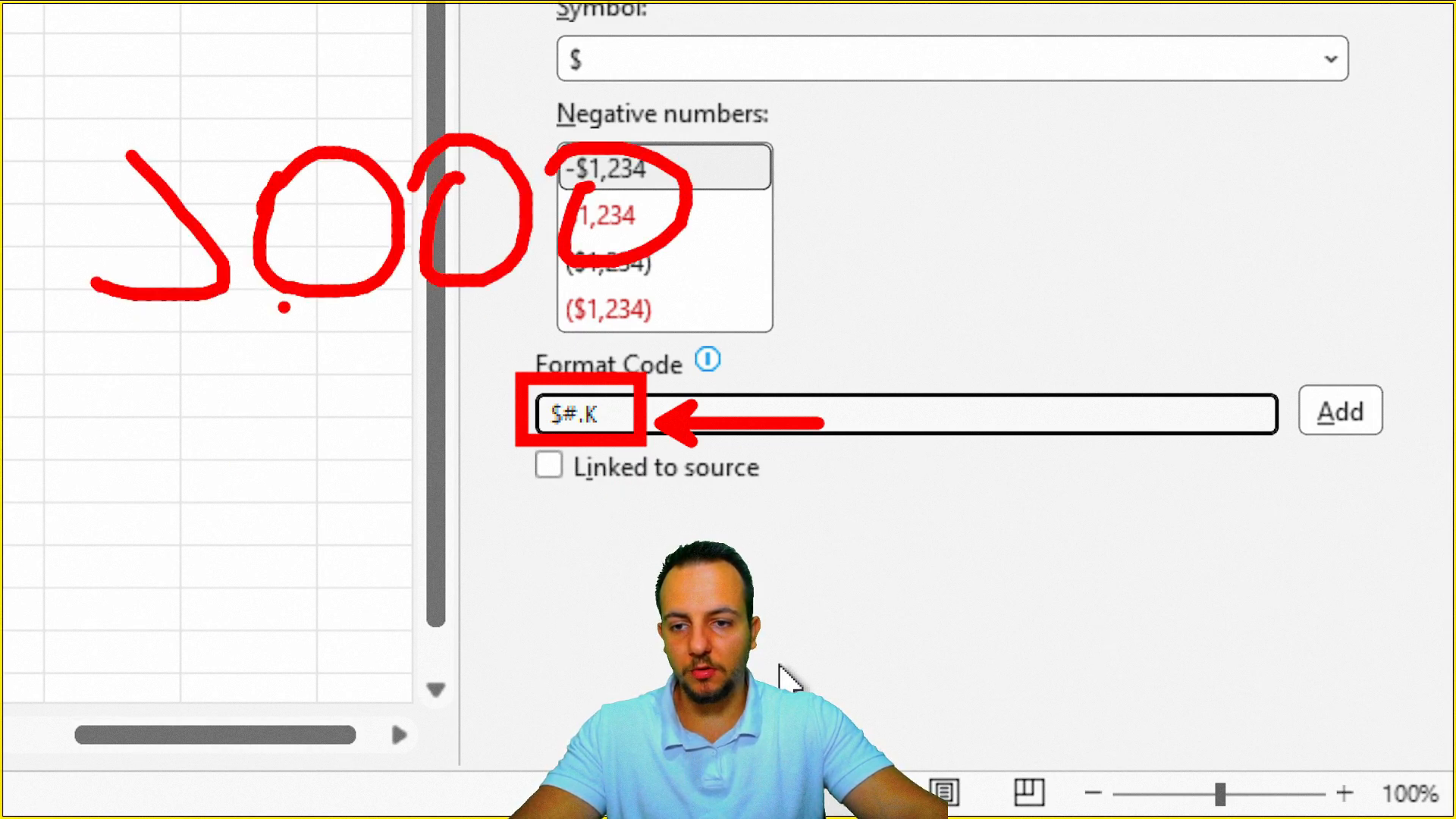
drag(269, 338, 723, 335)
key(ctrl+z)
mouse_move(130, 497)
mouse_down()
mouse_move(107, 364)
mouse_move(69, 549)
mouse_up()
drag(244, 370, 247, 577)
mouse_move(360, 400)
mouse_down()
mouse_move(258, 467)
mouse_move(387, 565)
mouse_up()
drag(119, 605, 553, 605)
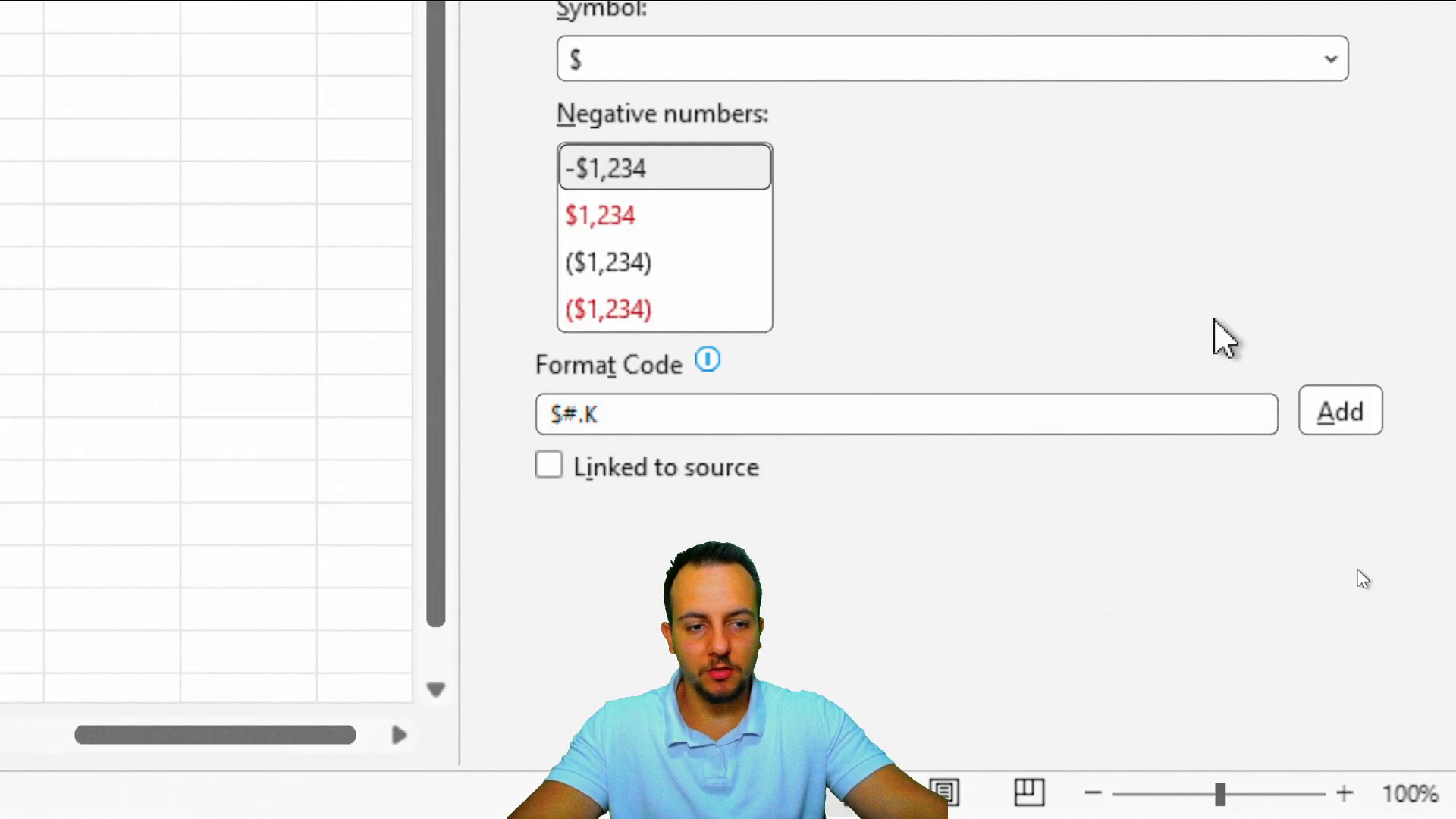
Add the entered label format code, replace it with $#,K and add that as the custom format.
click(1341, 411)
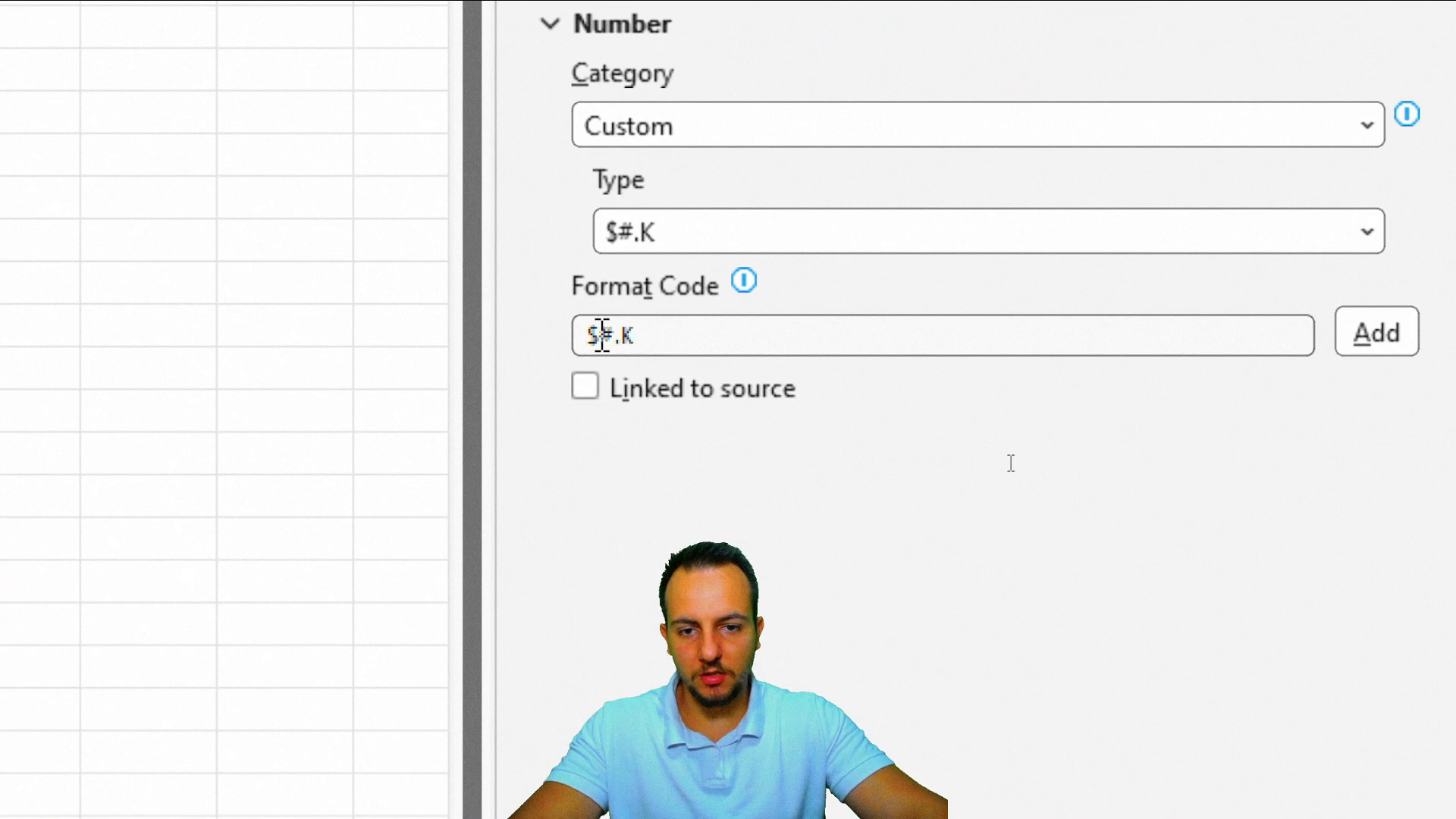
click(618, 334)
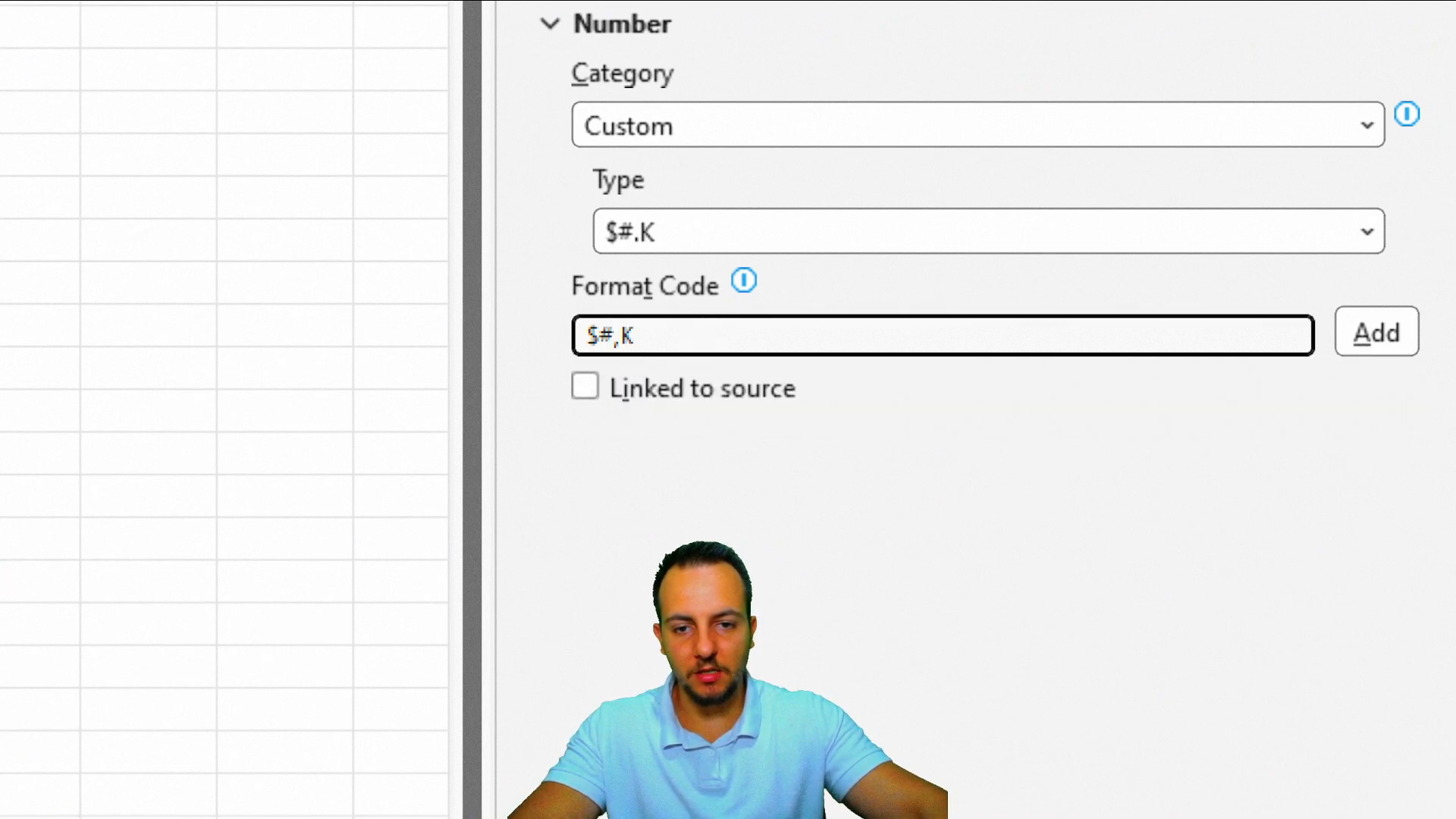
click(1361, 339)
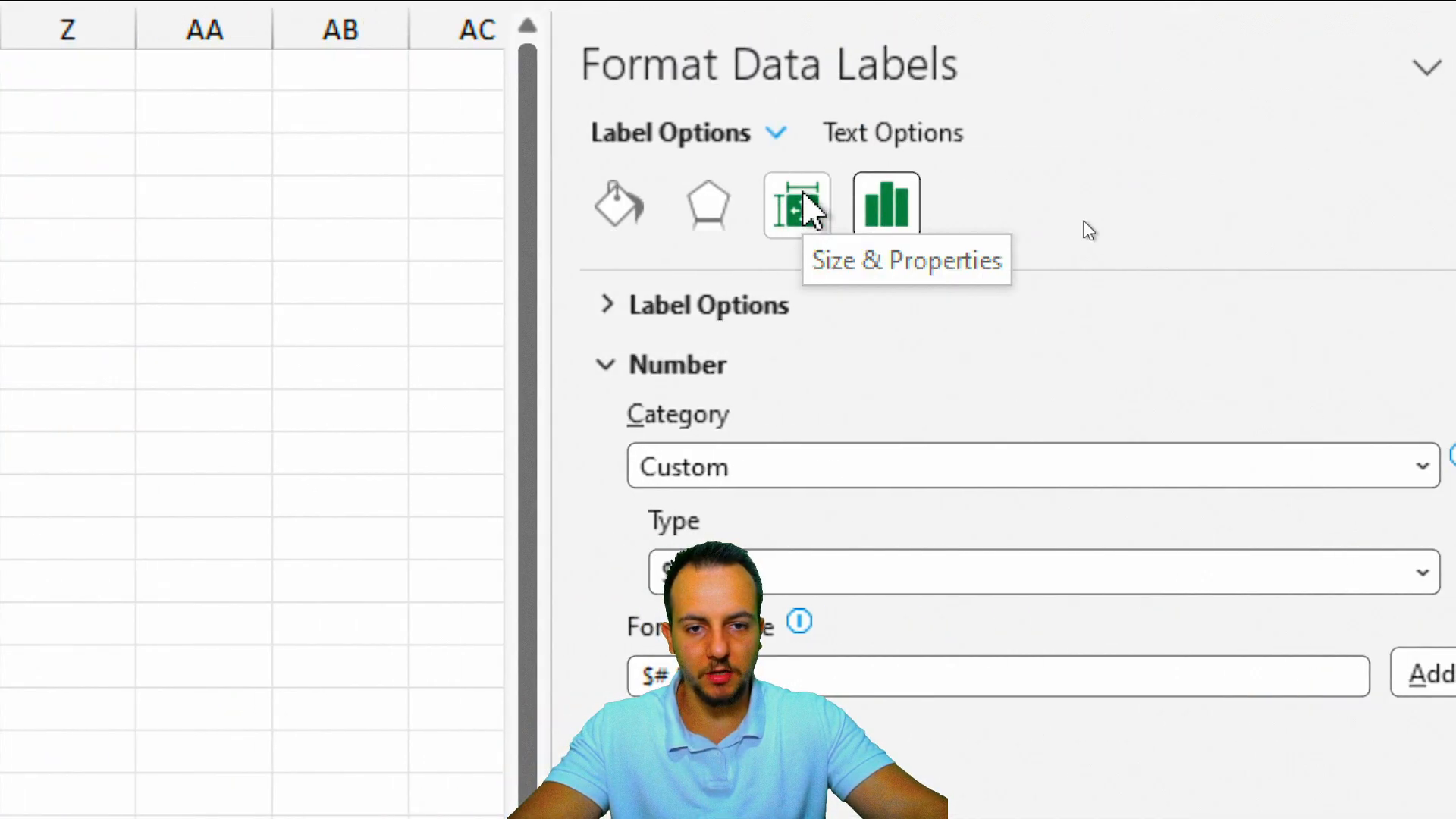
Set the left margin of the product bars' data labels to 0.1" in the alignment options and close the formatting pane.
click(800, 206)
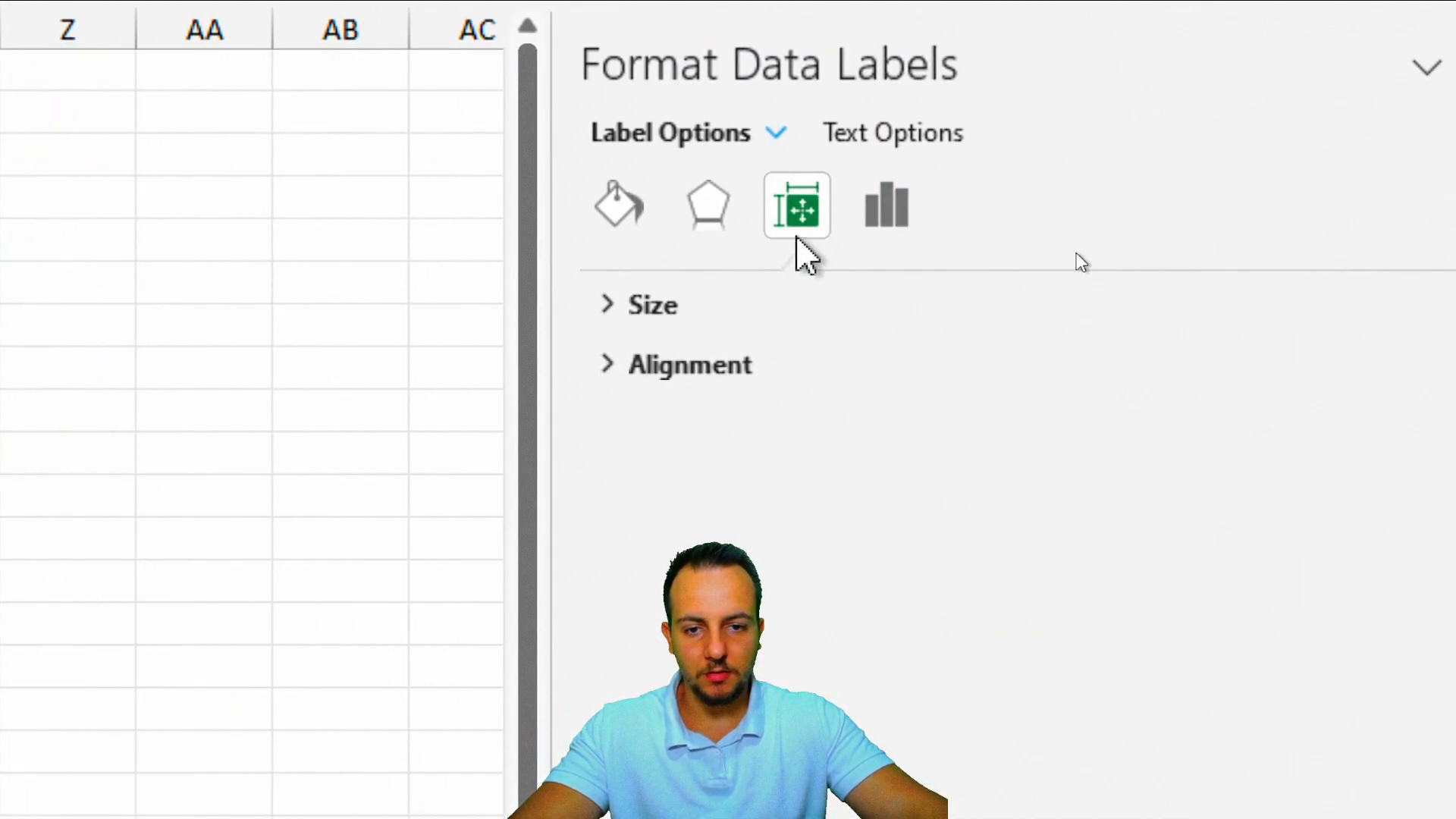
click(721, 316)
click(717, 311)
click(683, 366)
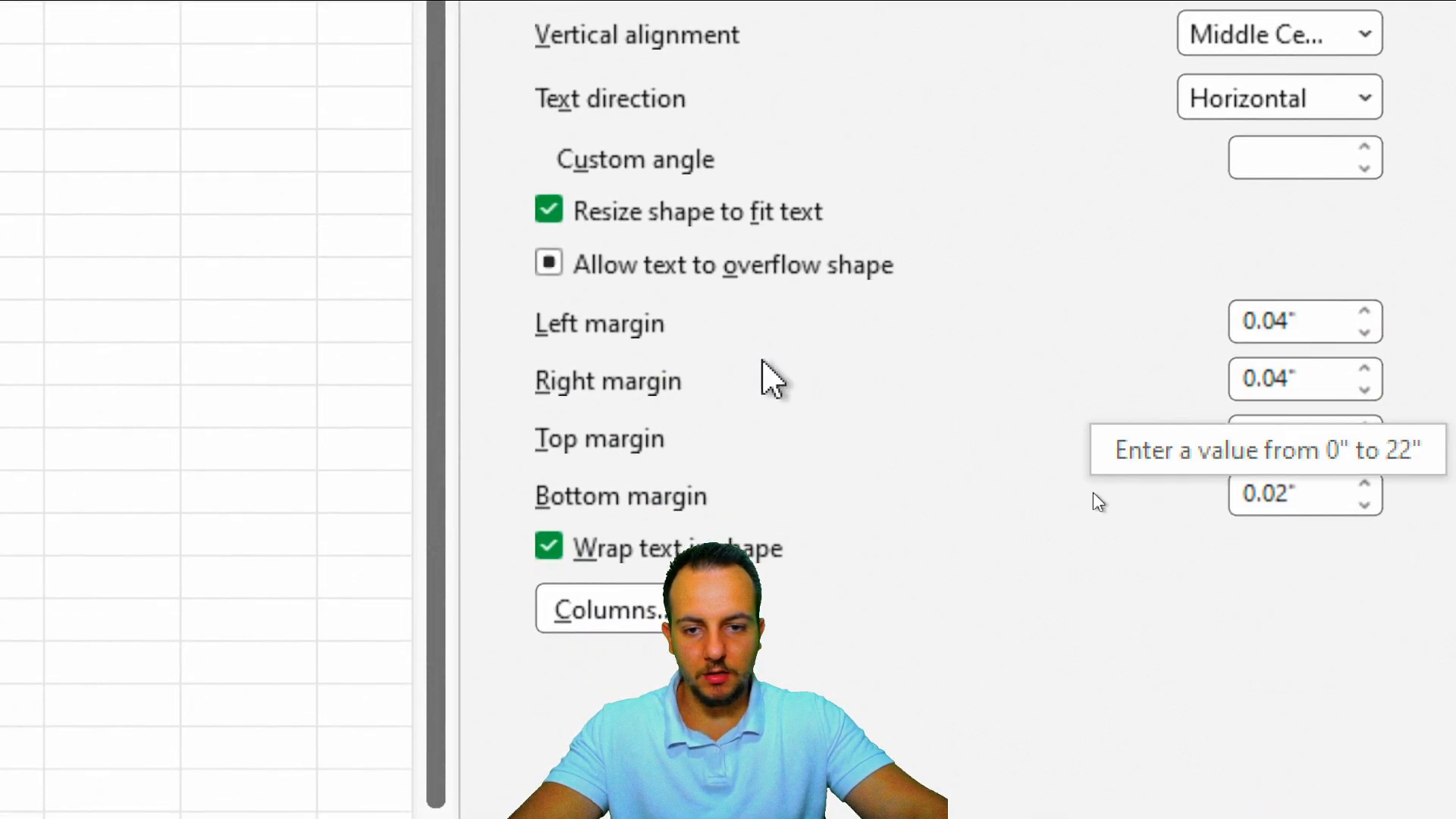
click(1364, 313)
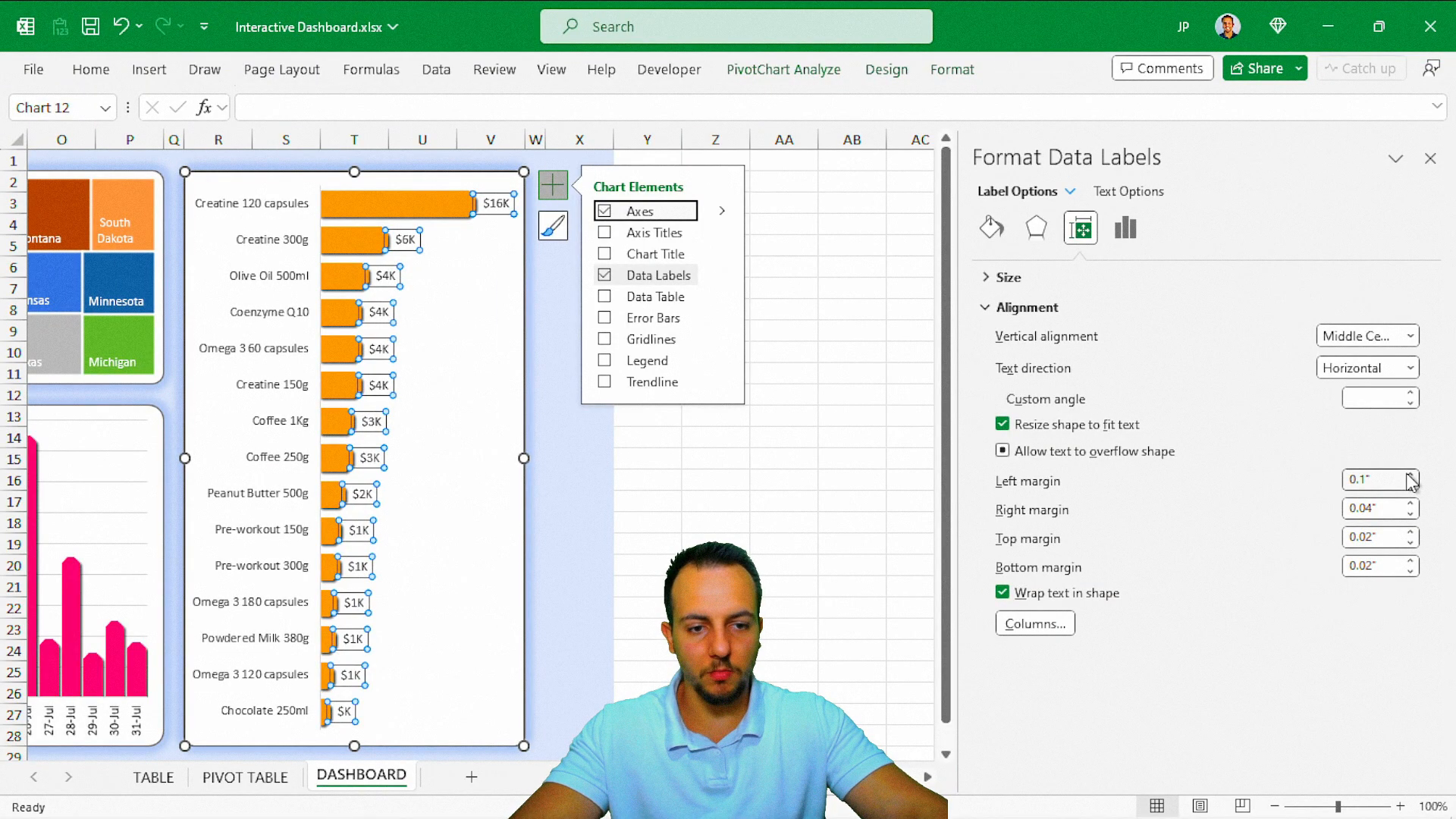
click(1430, 157)
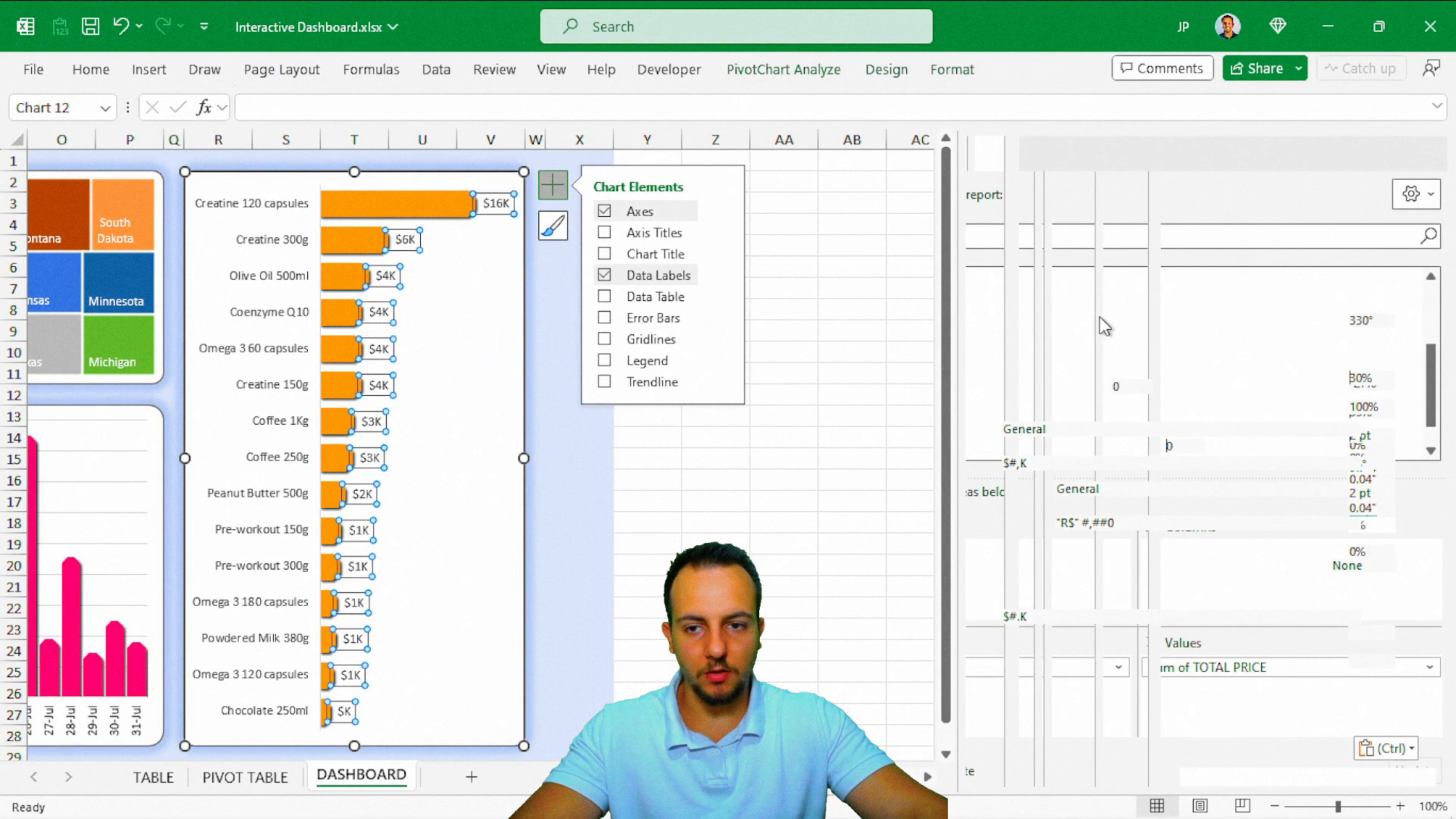
click(940, 417)
scroll(975, 513, left, 5)
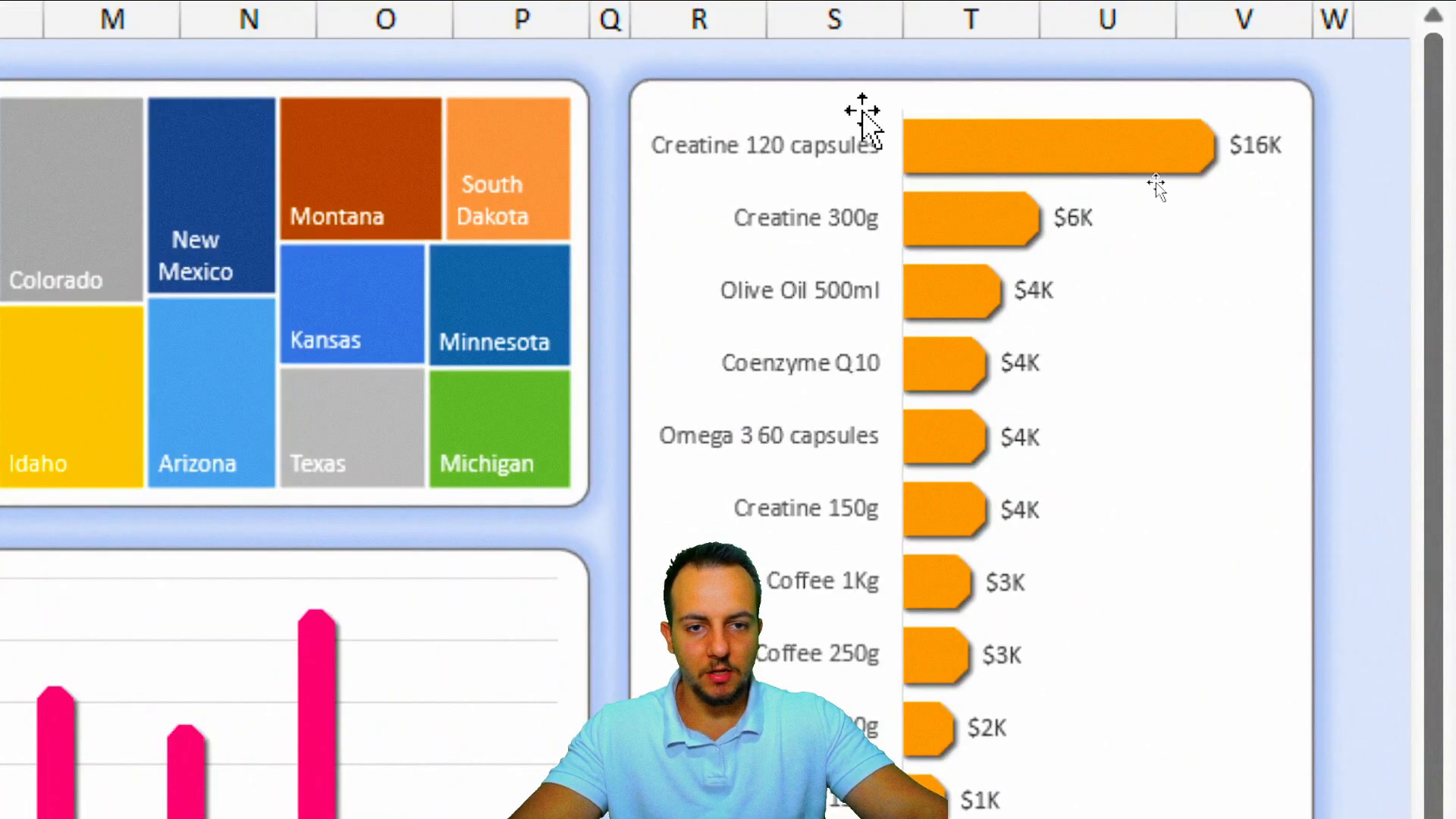
Change the product bar chart's font color to black and deselect the chart.
click(1153, 183)
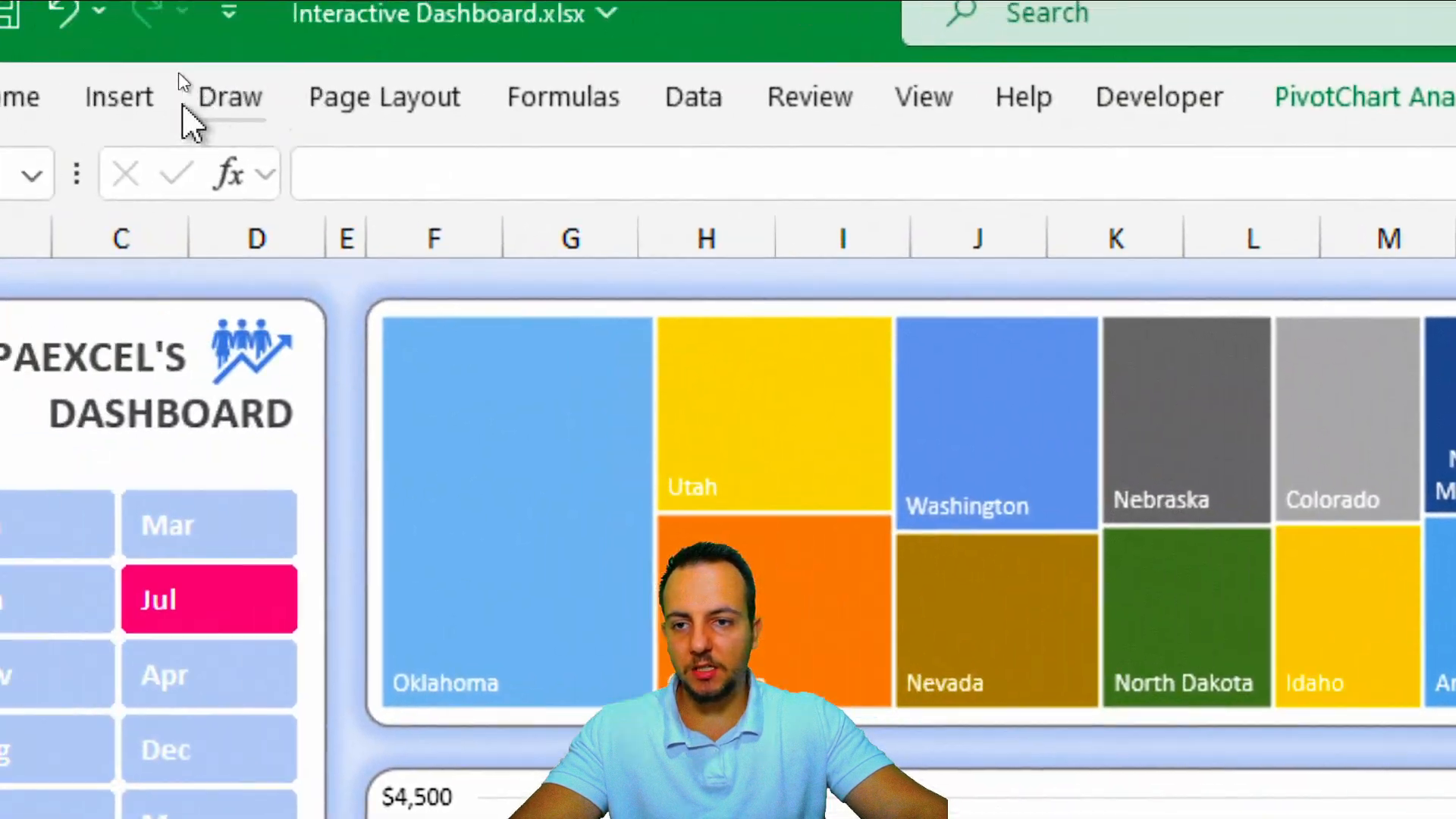
click(182, 106)
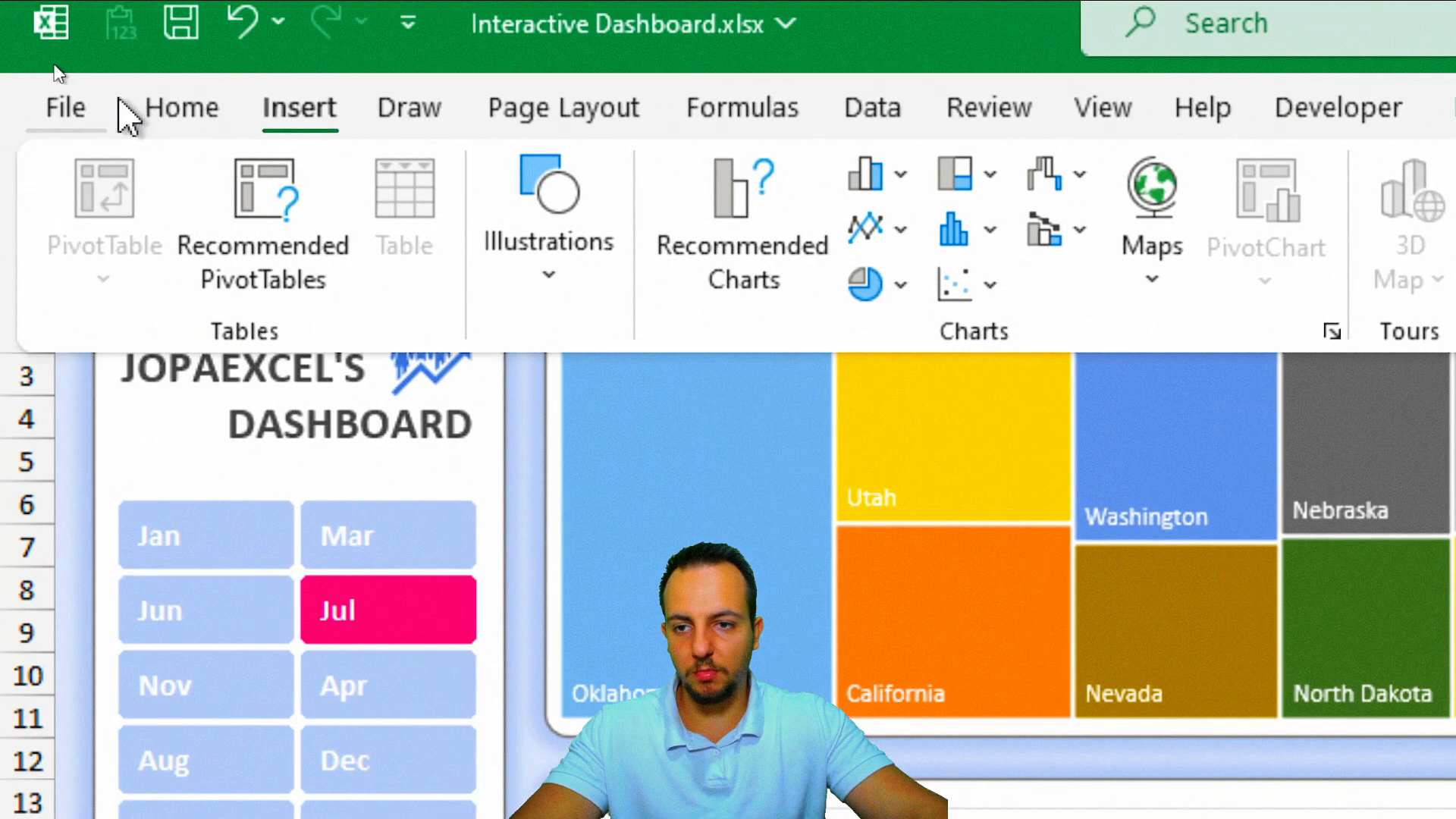
click(174, 112)
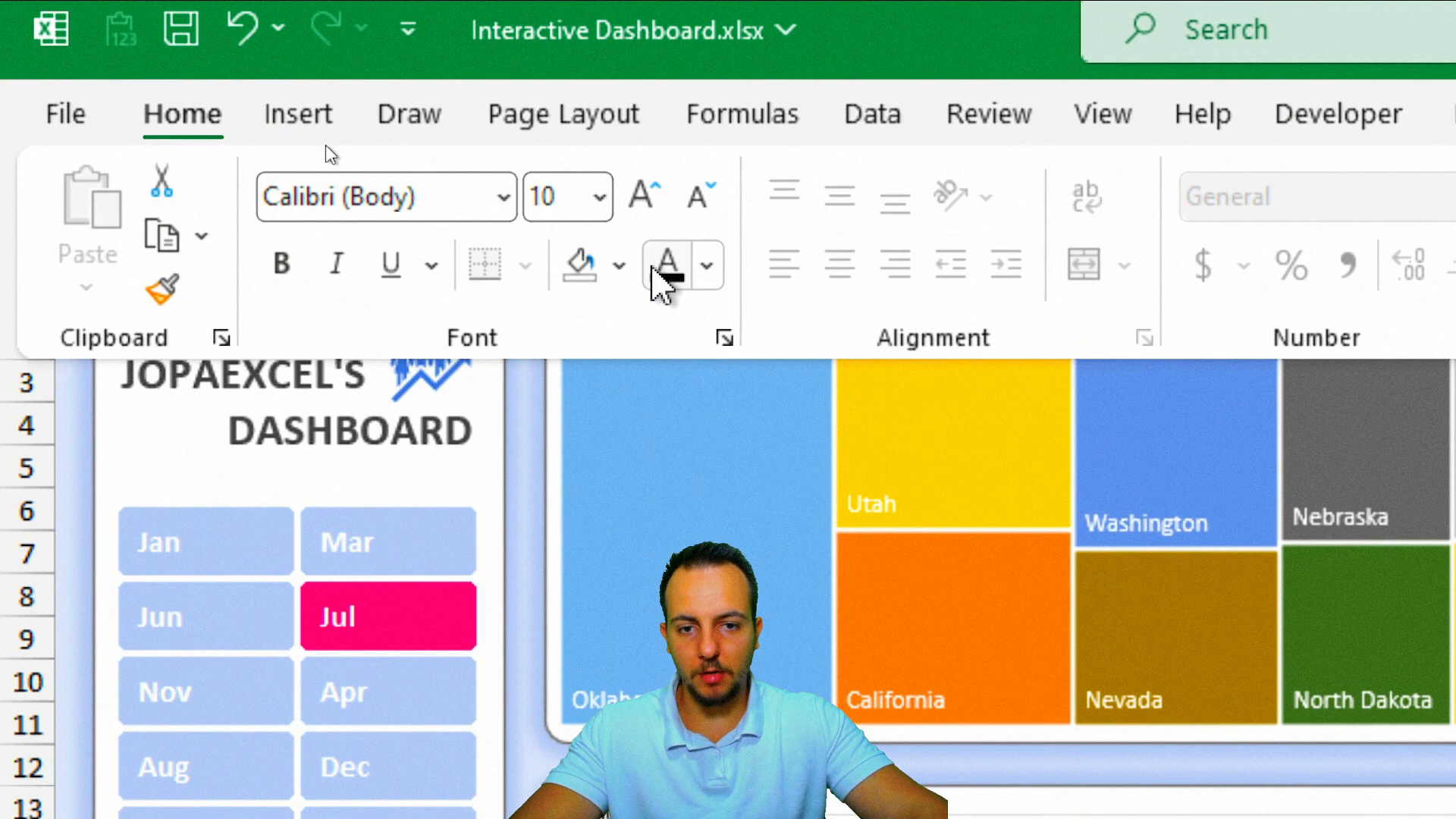
key(Escape)
key(Escape)
key(Escape)
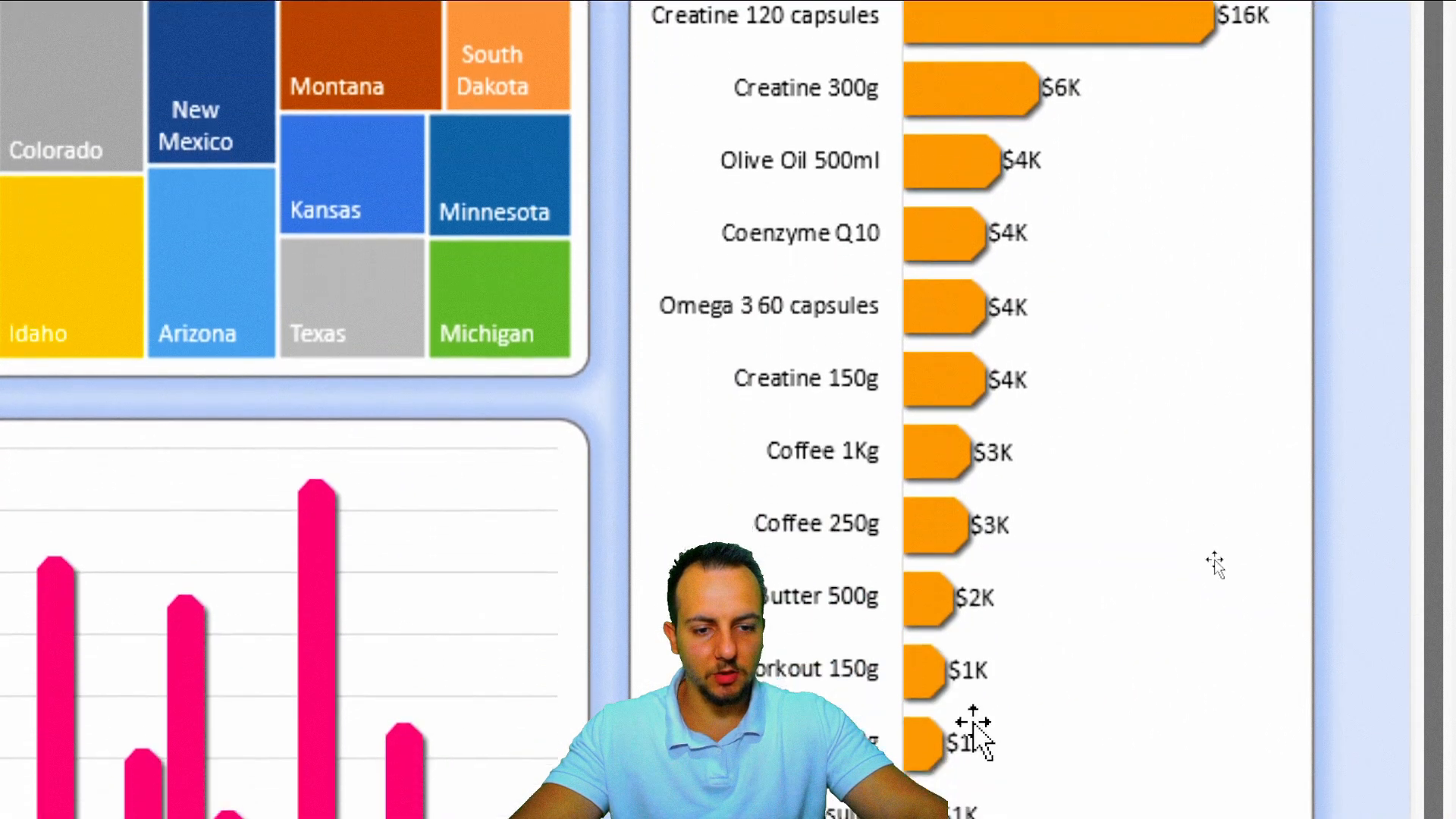
Widen the left margin of the product bars' data labels to 0.2".
double_click(961, 330)
click(720, 104)
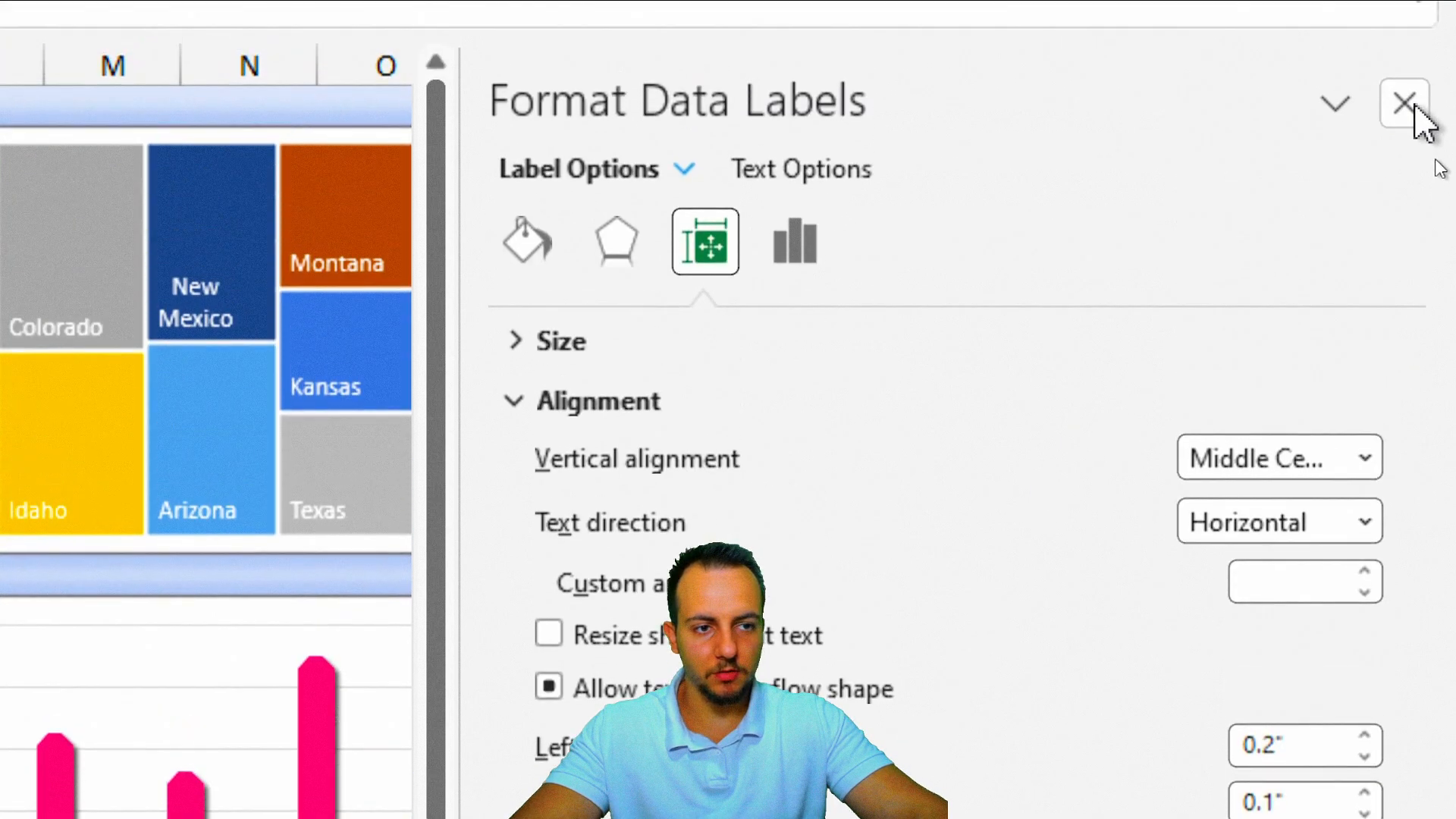
click(1408, 103)
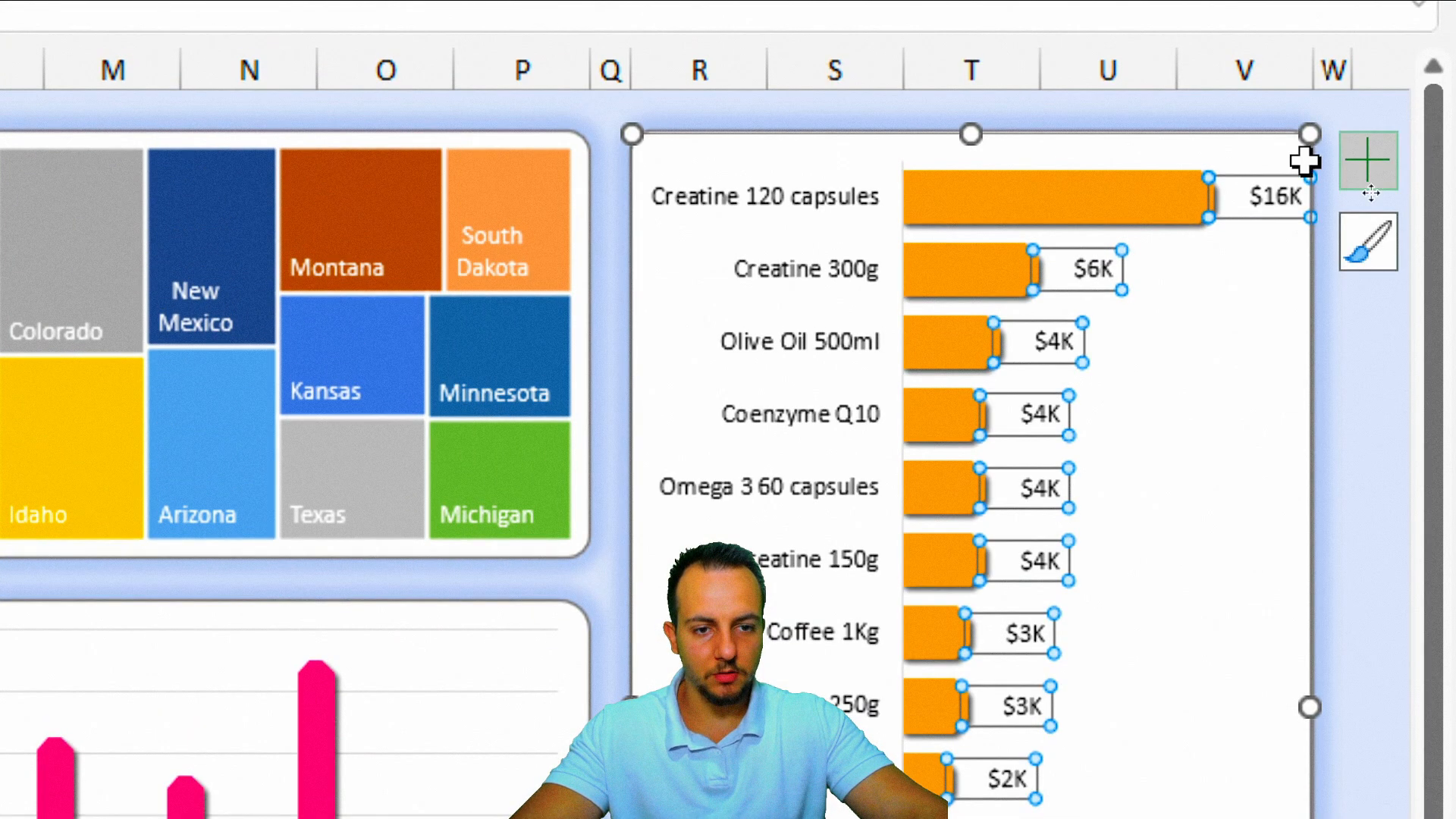
Reselect the product bars' data labels, reduce their left margin to 0.1" and close the formatting pane.
double_click(1092, 271)
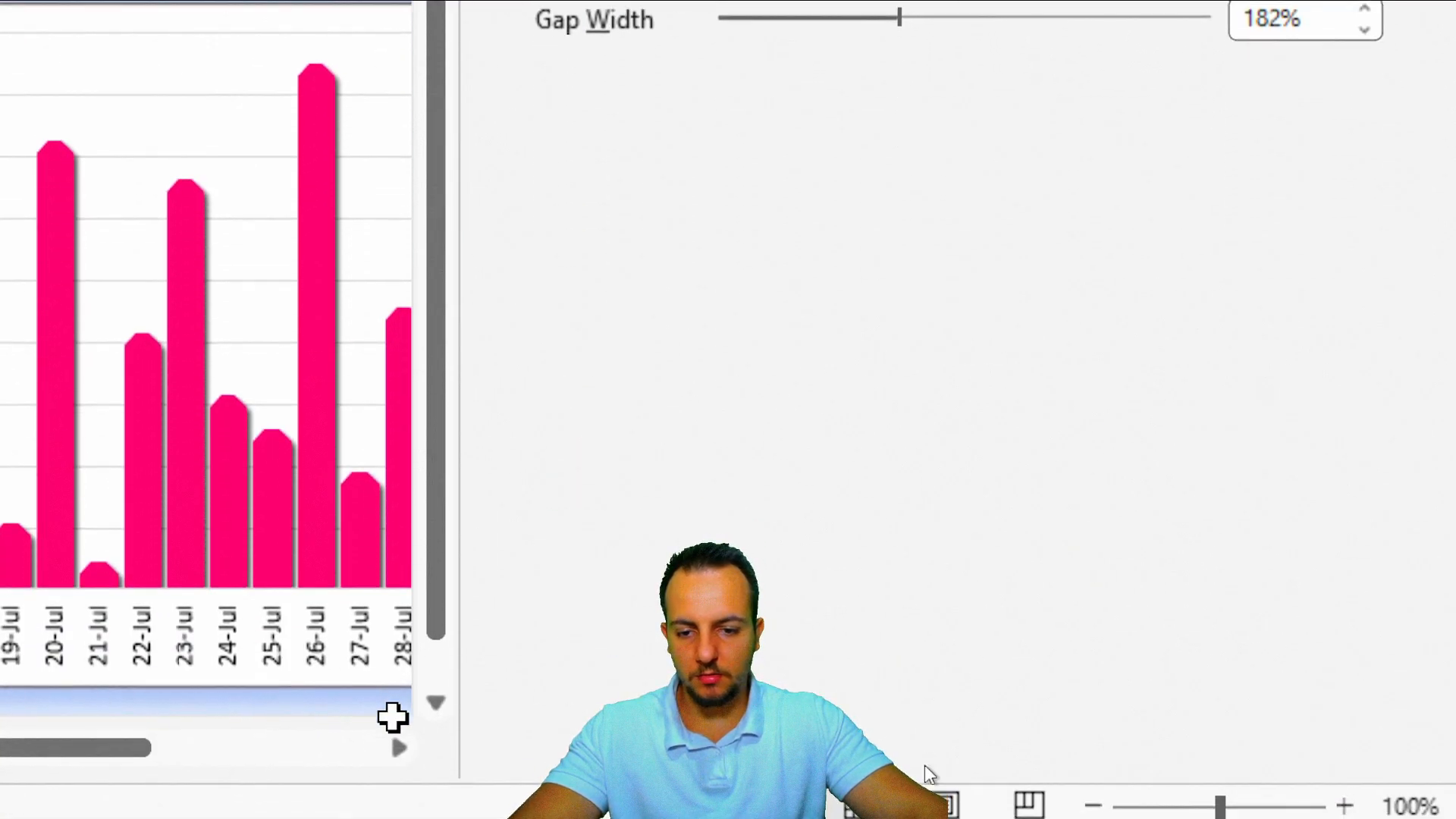
scroll(401, 743, right, 3)
scroll(402, 743, right, 6)
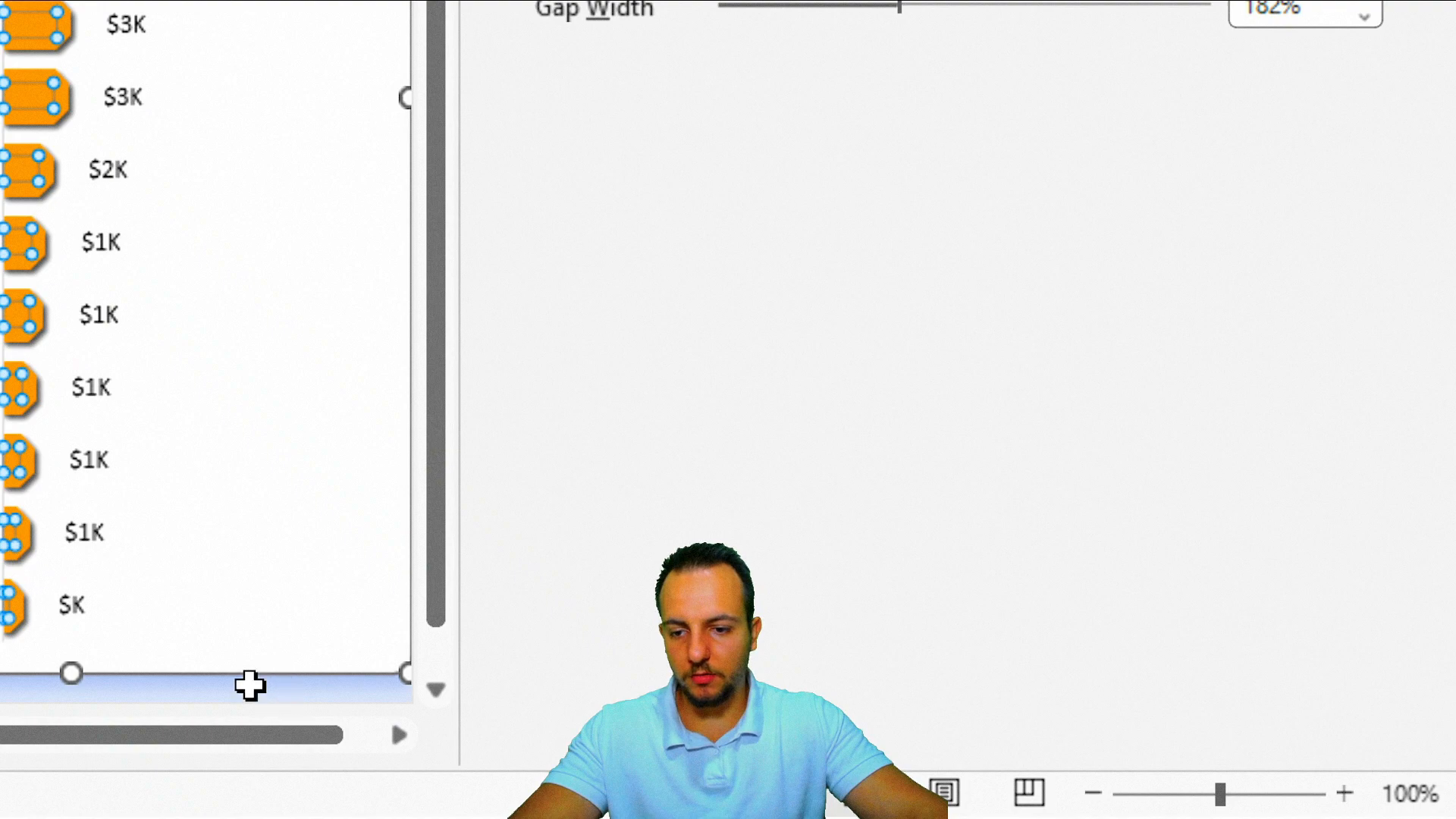
click(182, 527)
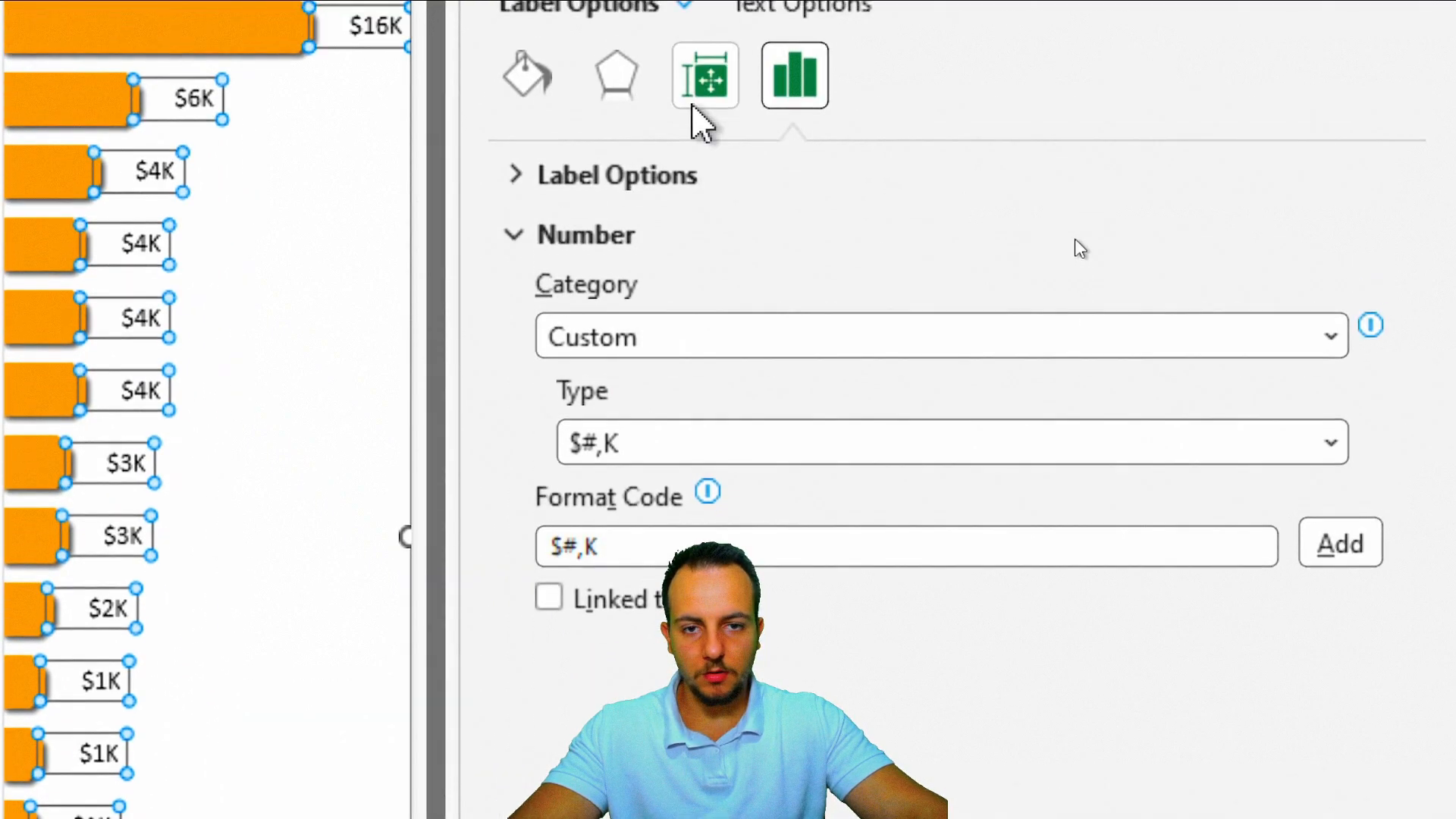
click(694, 103)
click(1363, 601)
click(1365, 600)
click(1368, 580)
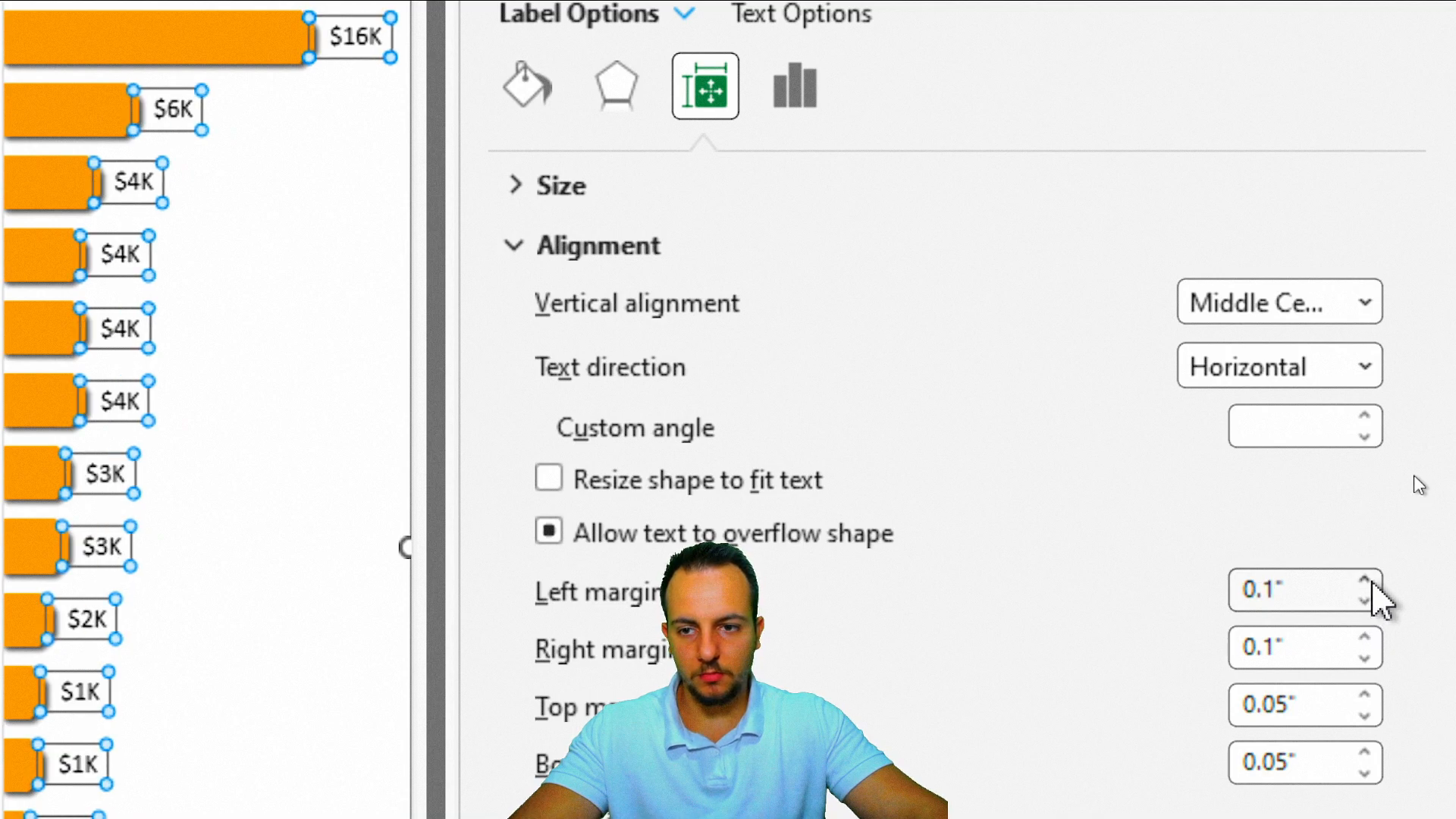
click(1404, 123)
click(940, 481)
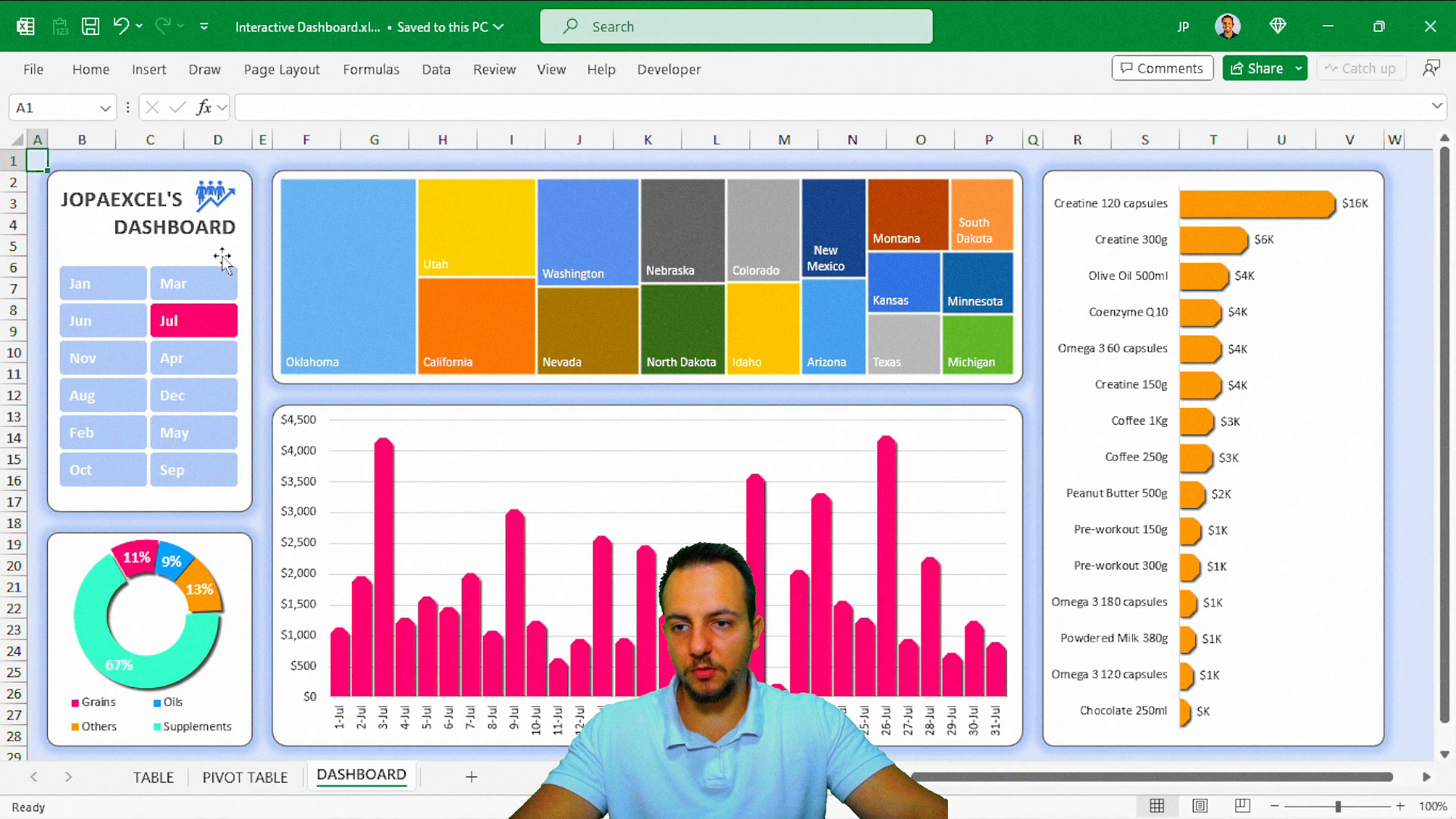
key(Right)
key(Down)
key(Down)
key(Down)
key(Right)
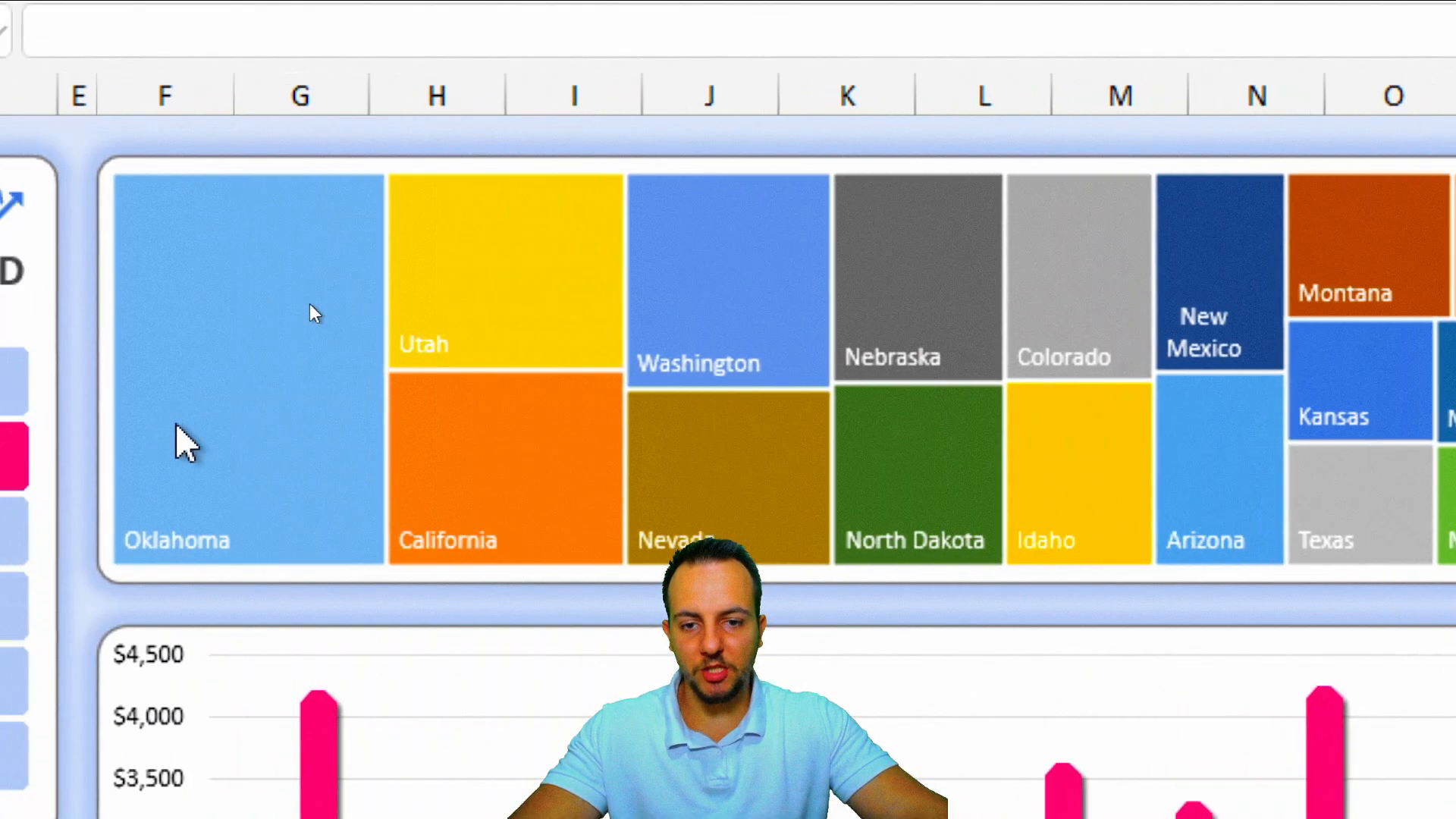
Include the values next to the category names in the state treemap's data labels.
mouse_move(298, 342)
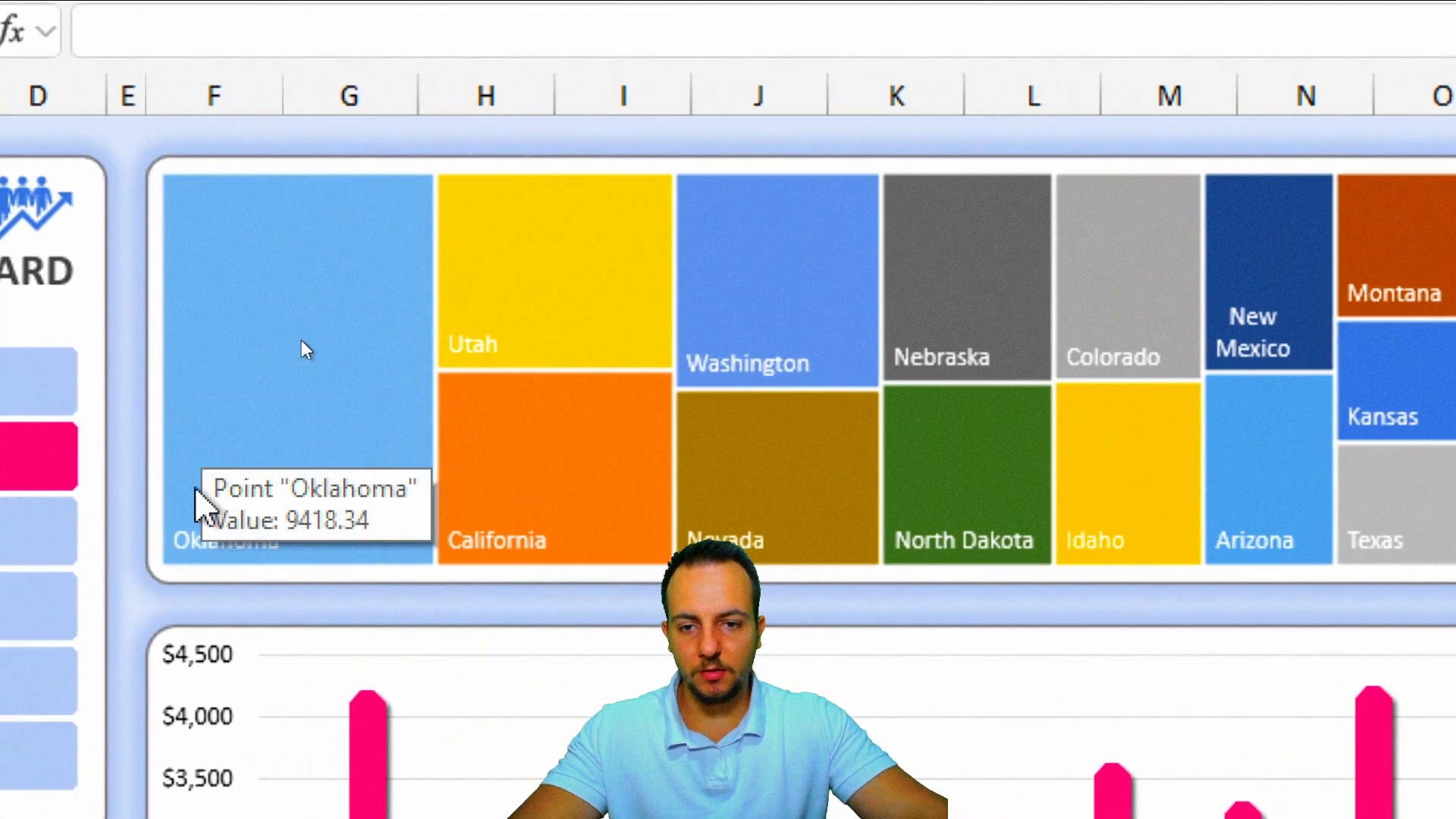
right_click(330, 288)
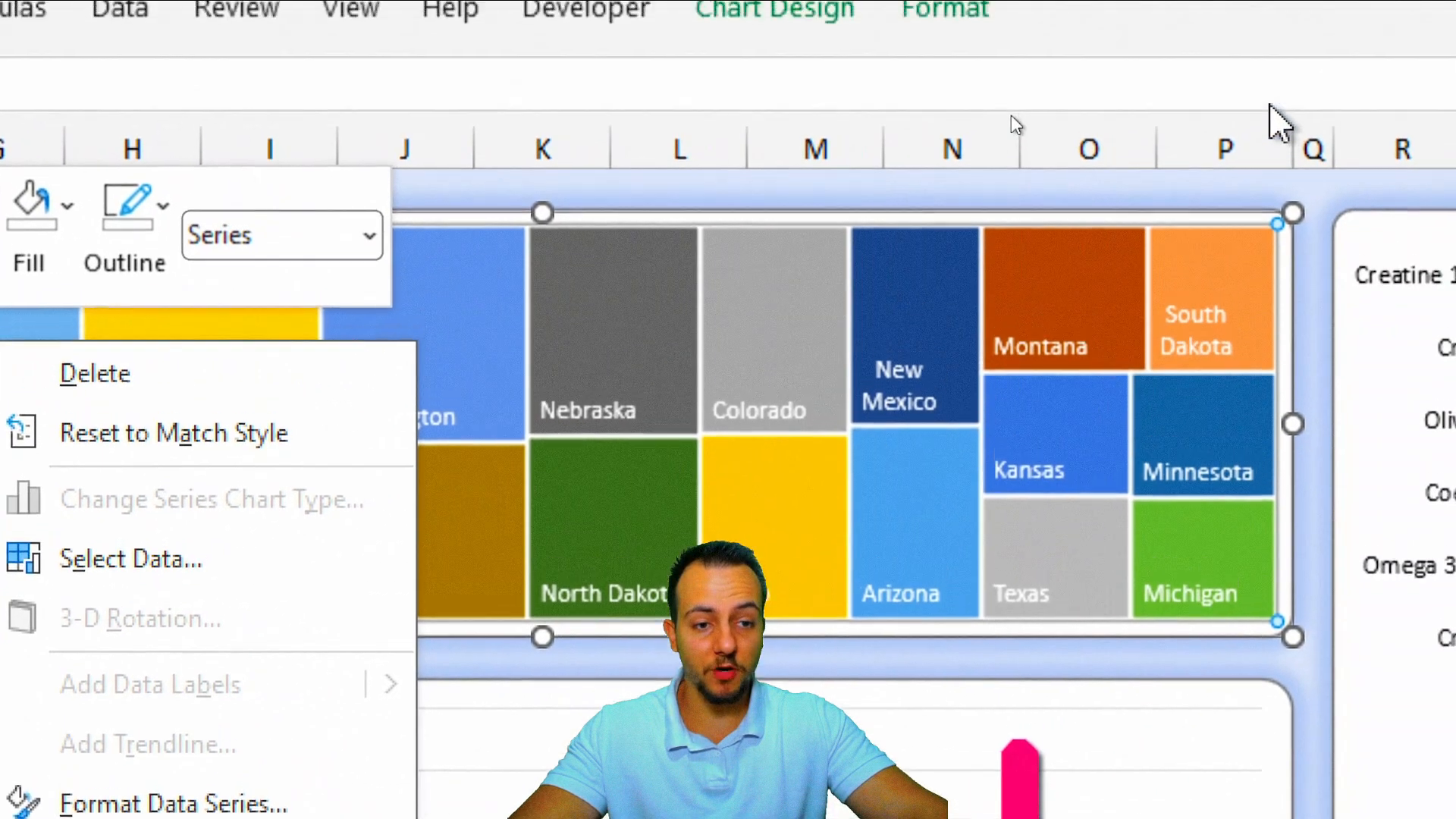
click(827, 3)
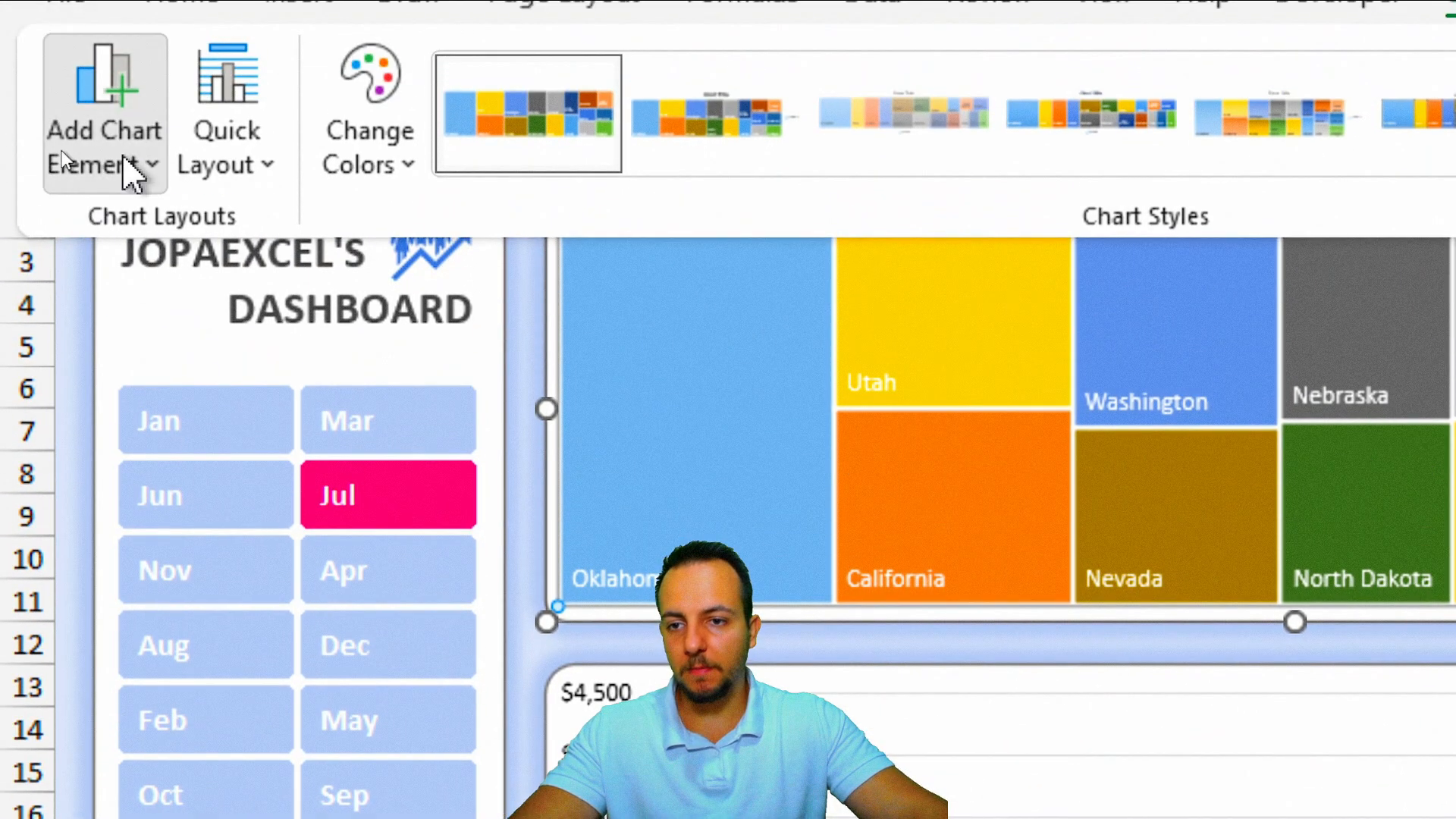
click(123, 157)
mouse_move(91, 299)
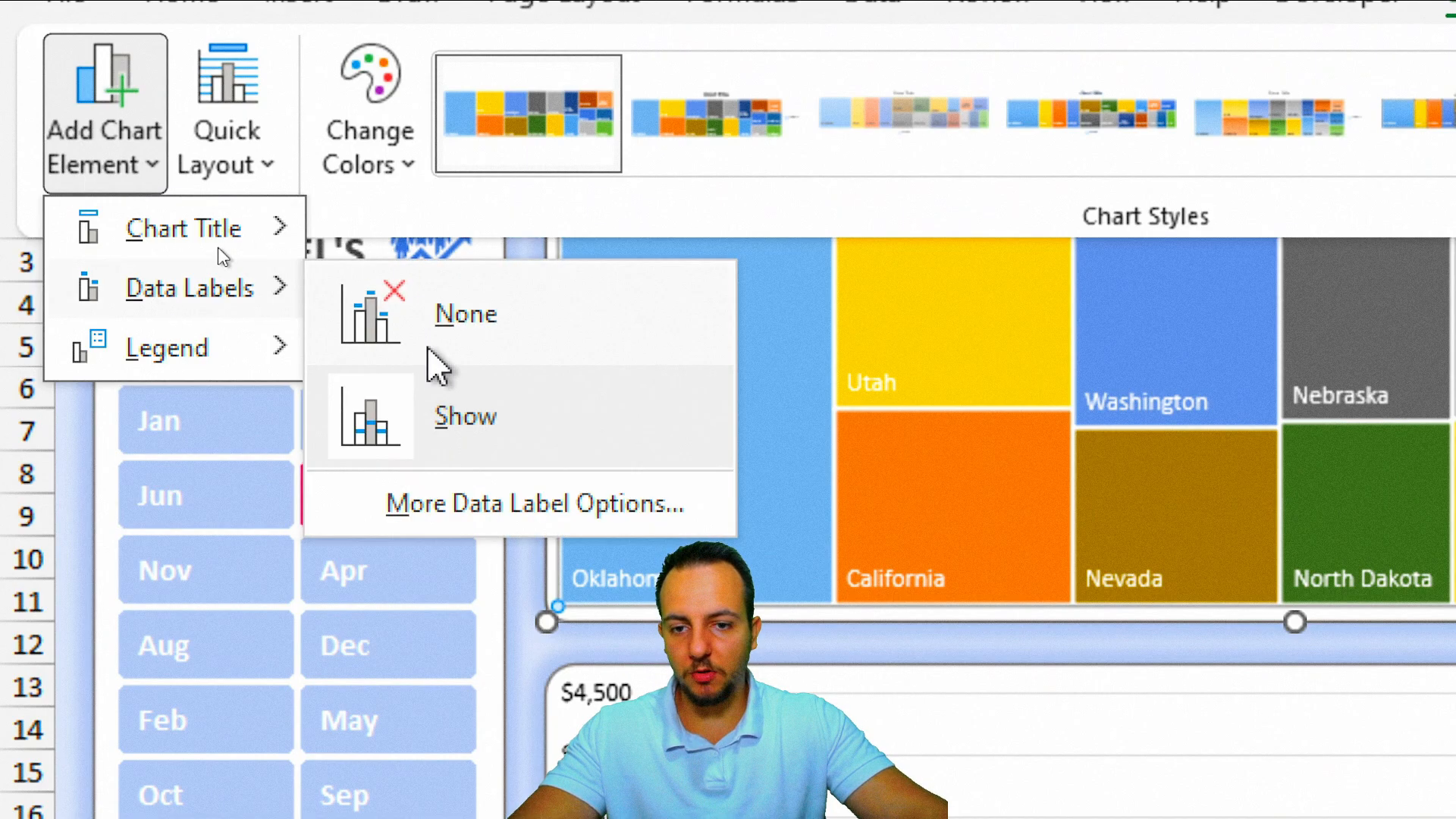
click(492, 502)
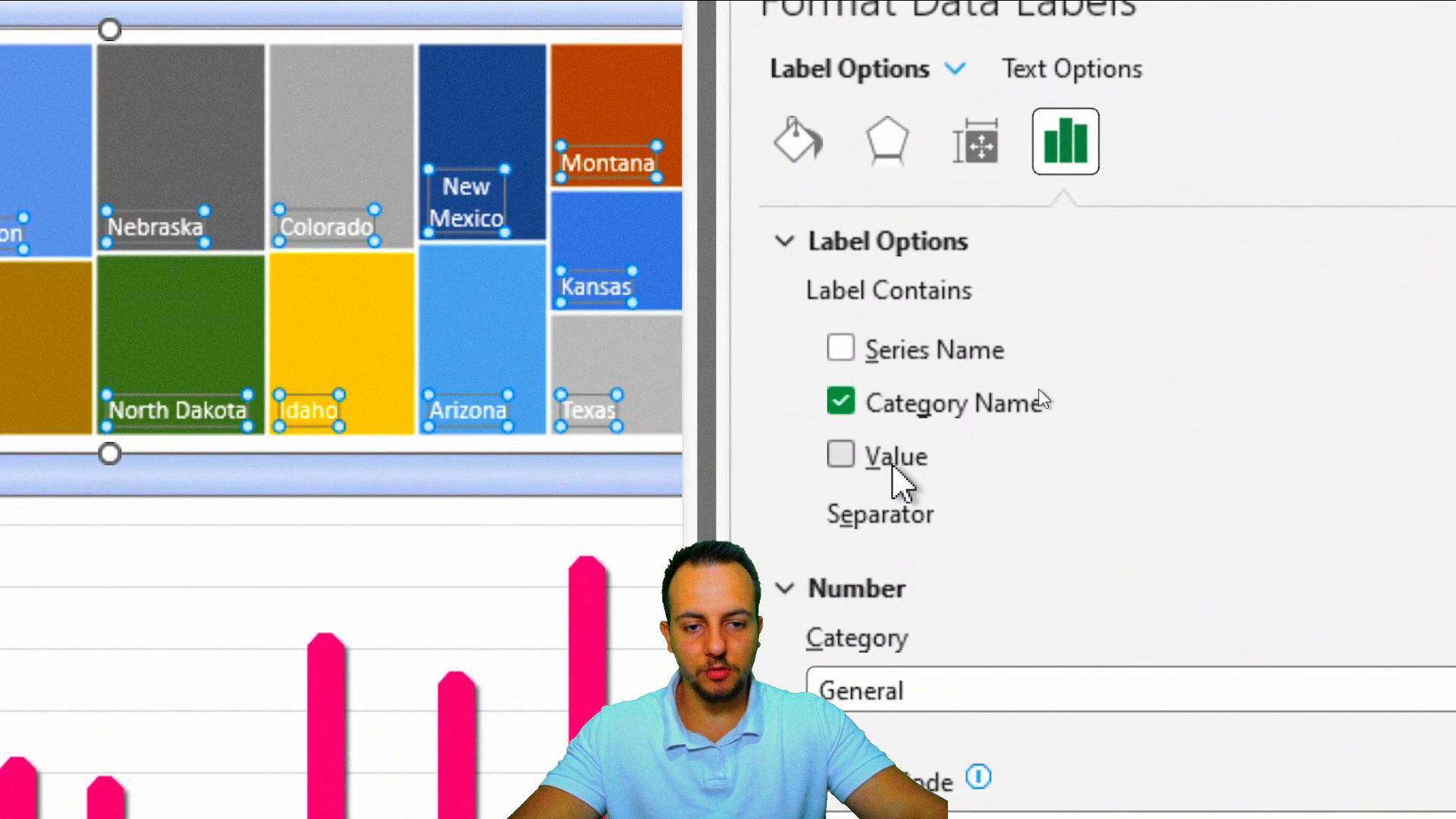
click(895, 459)
Format the treemap's data label numbers as Currency with 0 decimal places, close the formatting pane and deselect the chart.
click(909, 243)
click(898, 413)
click(899, 529)
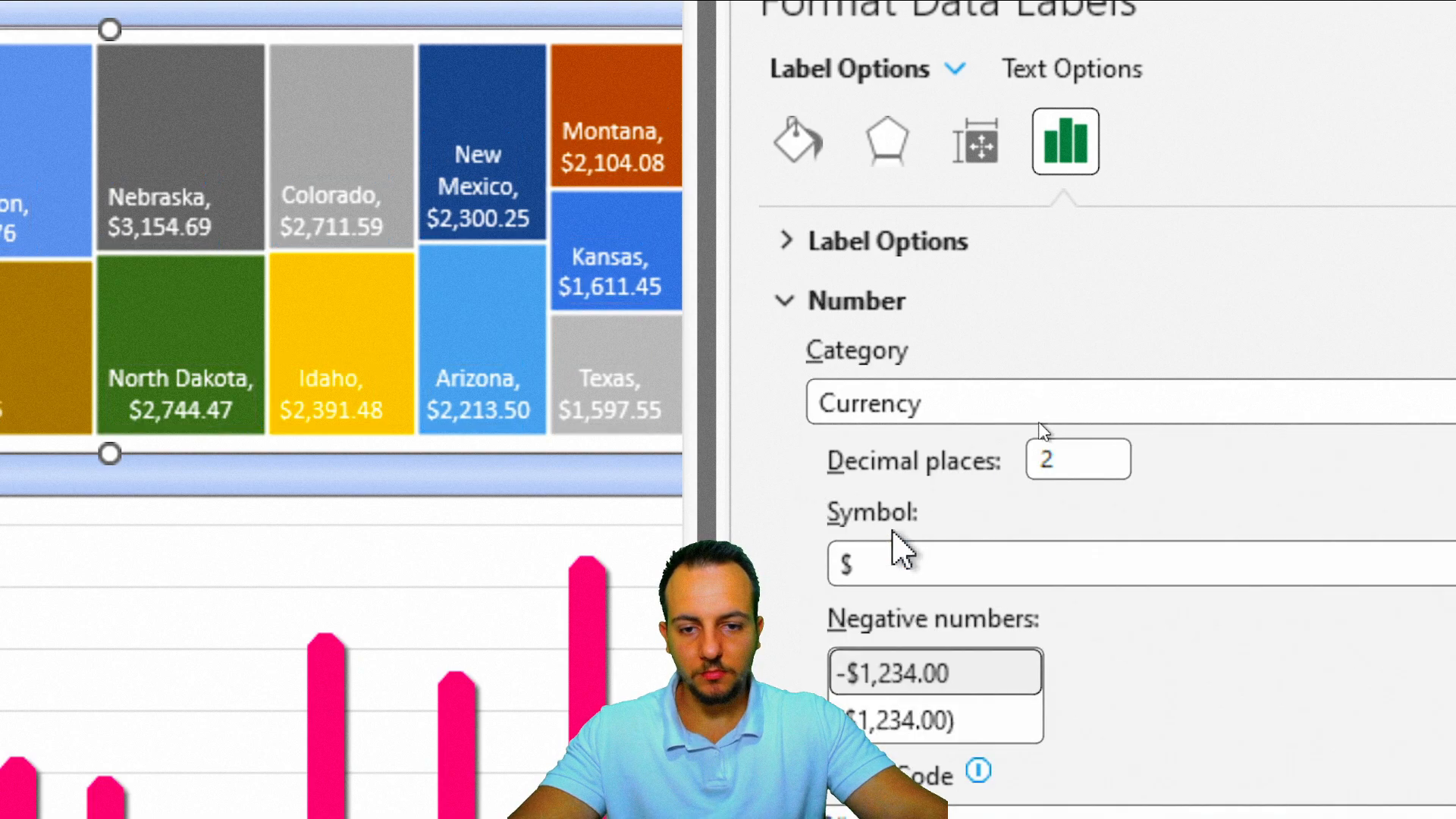
text(0)
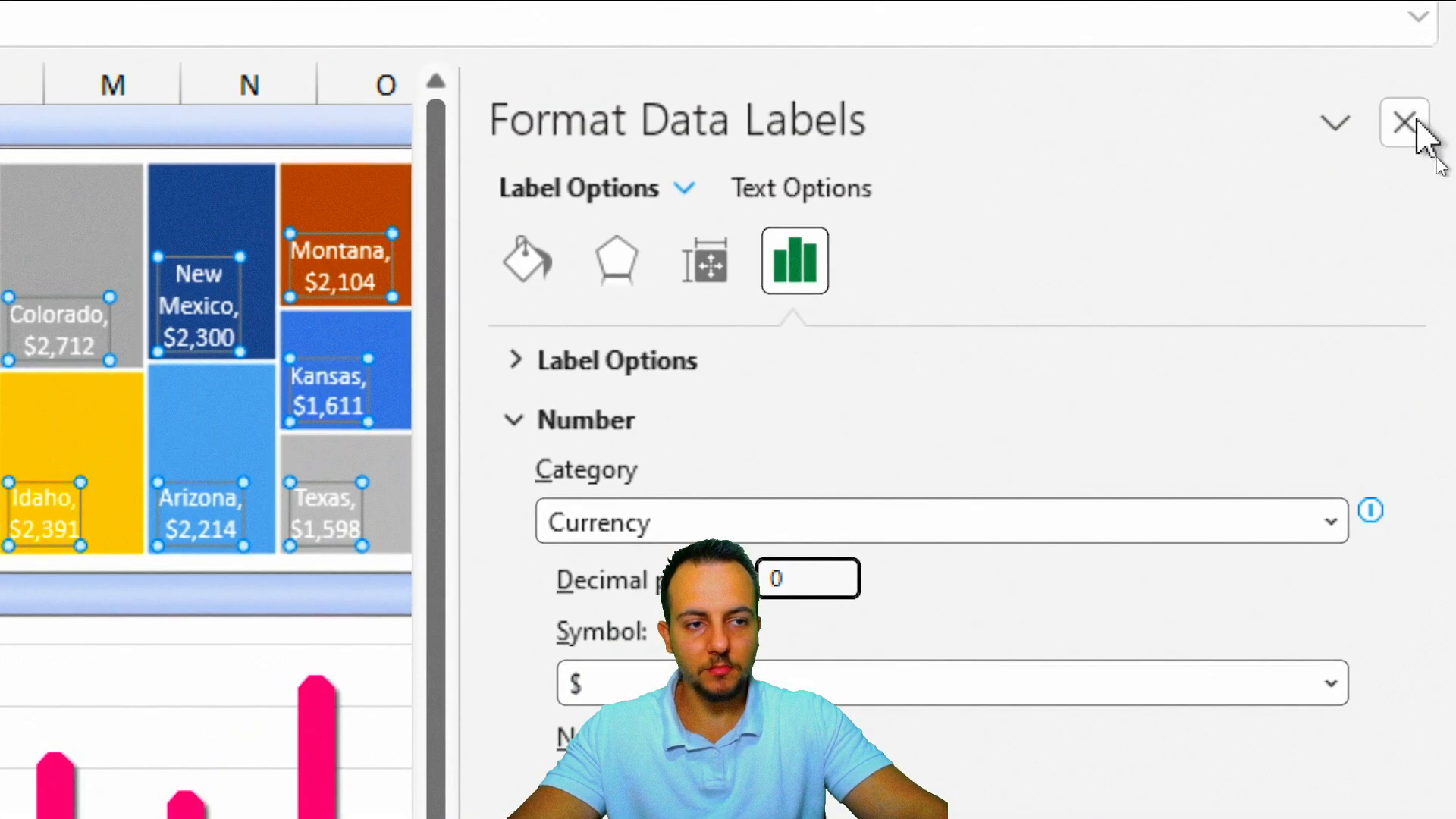
click(1445, 65)
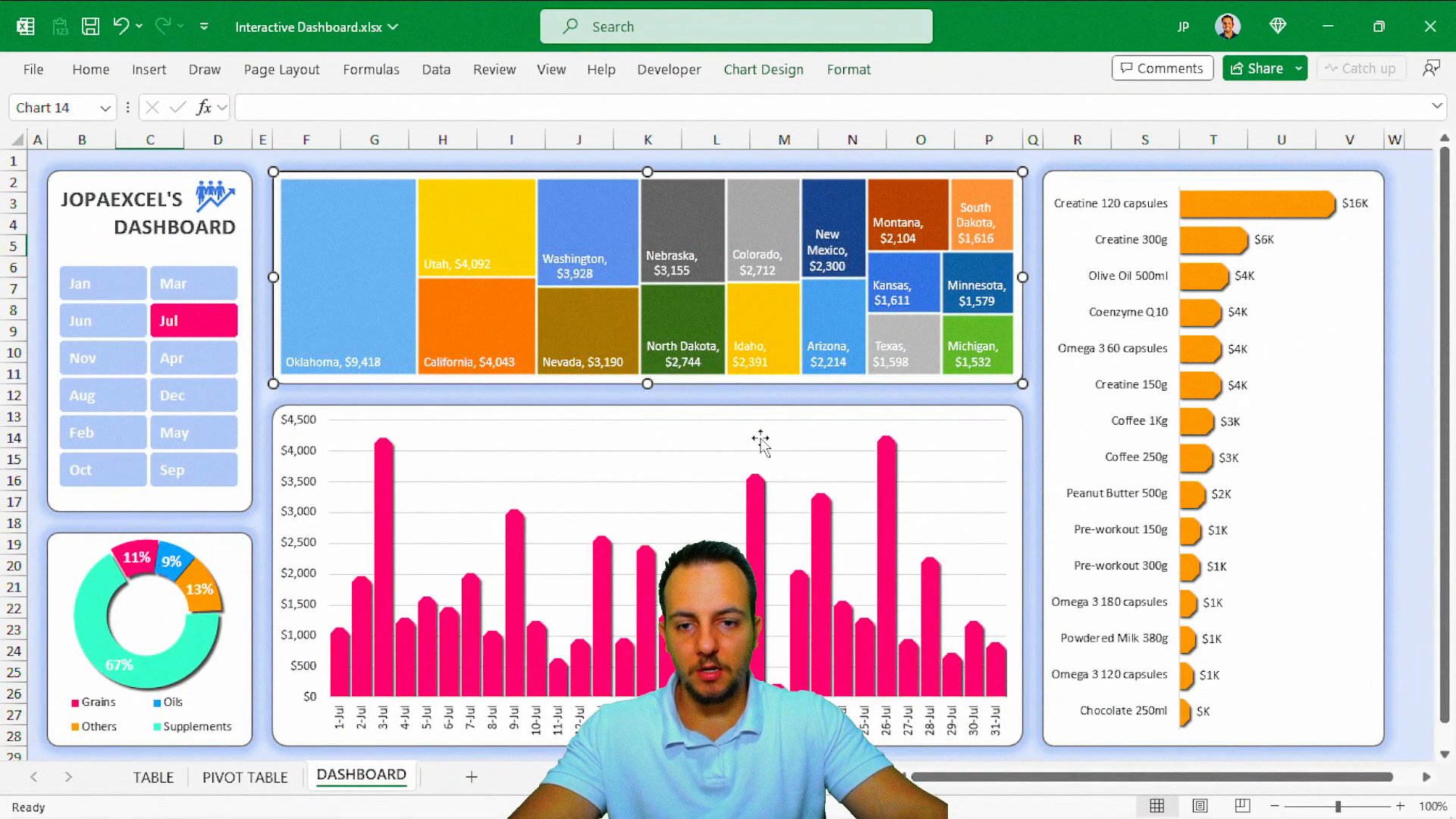
key(Escape)
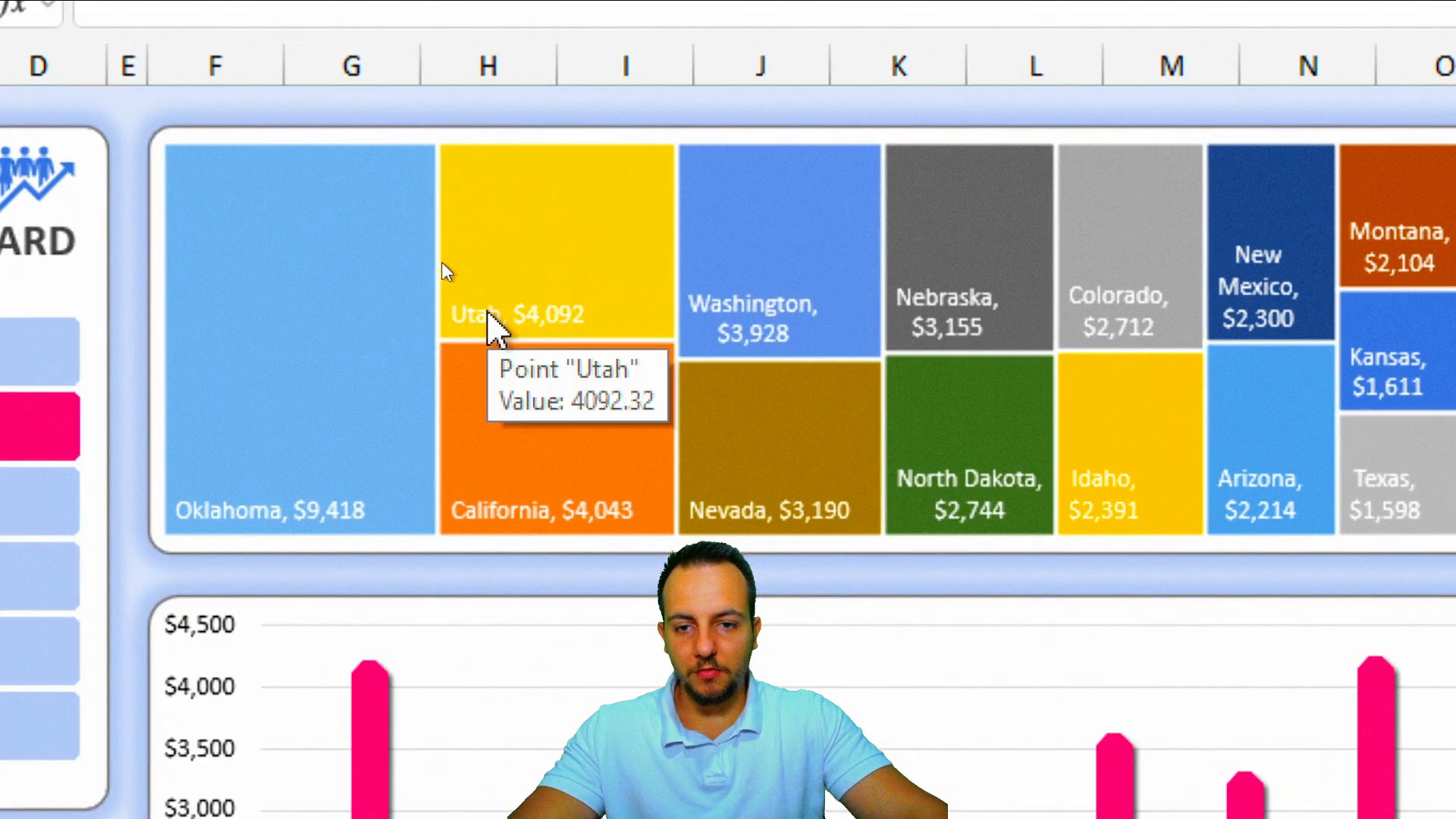
Make the treemap's data labels bold and apply the first outer shadow preset to their text.
click(489, 314)
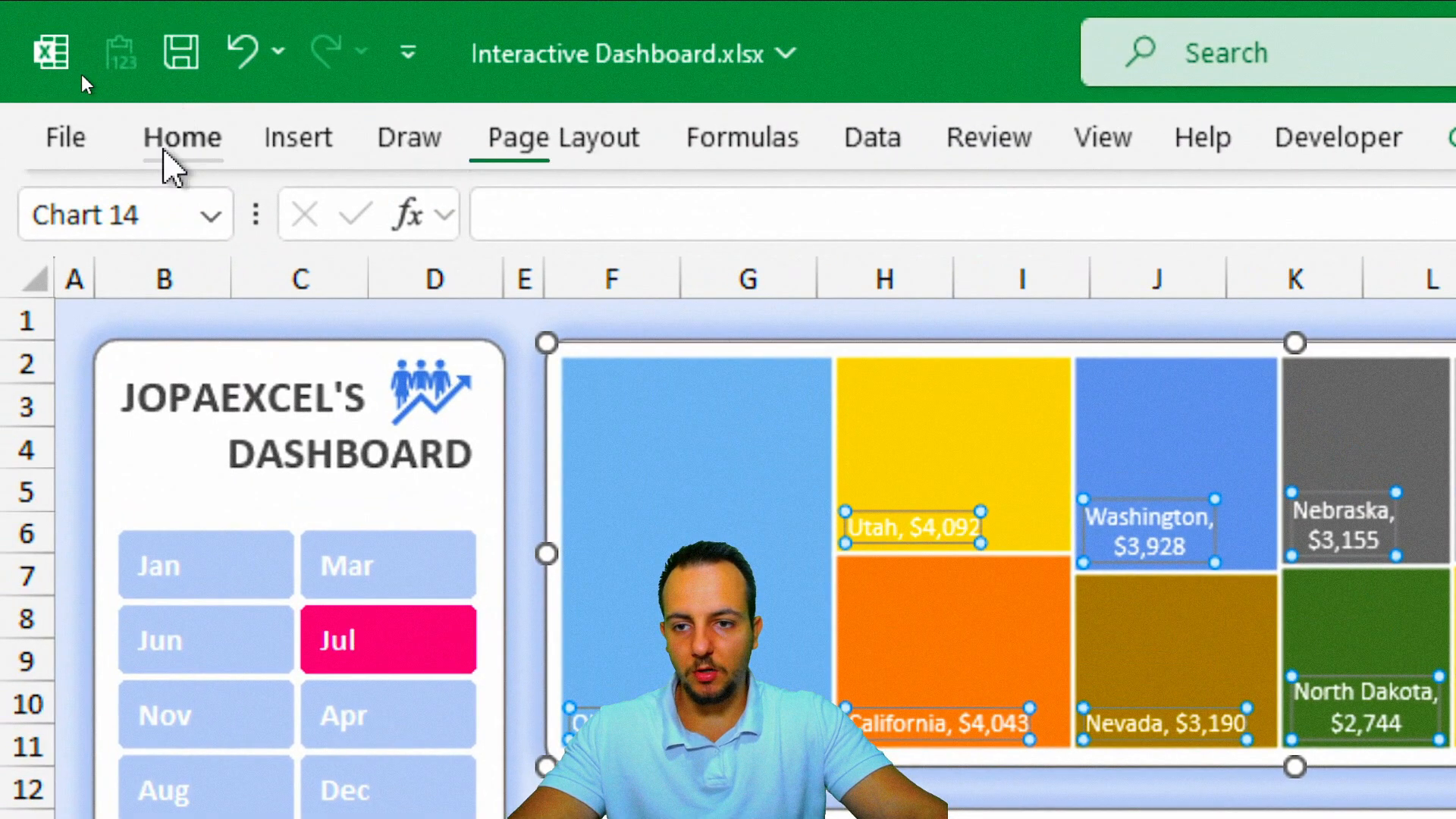
click(182, 138)
click(284, 287)
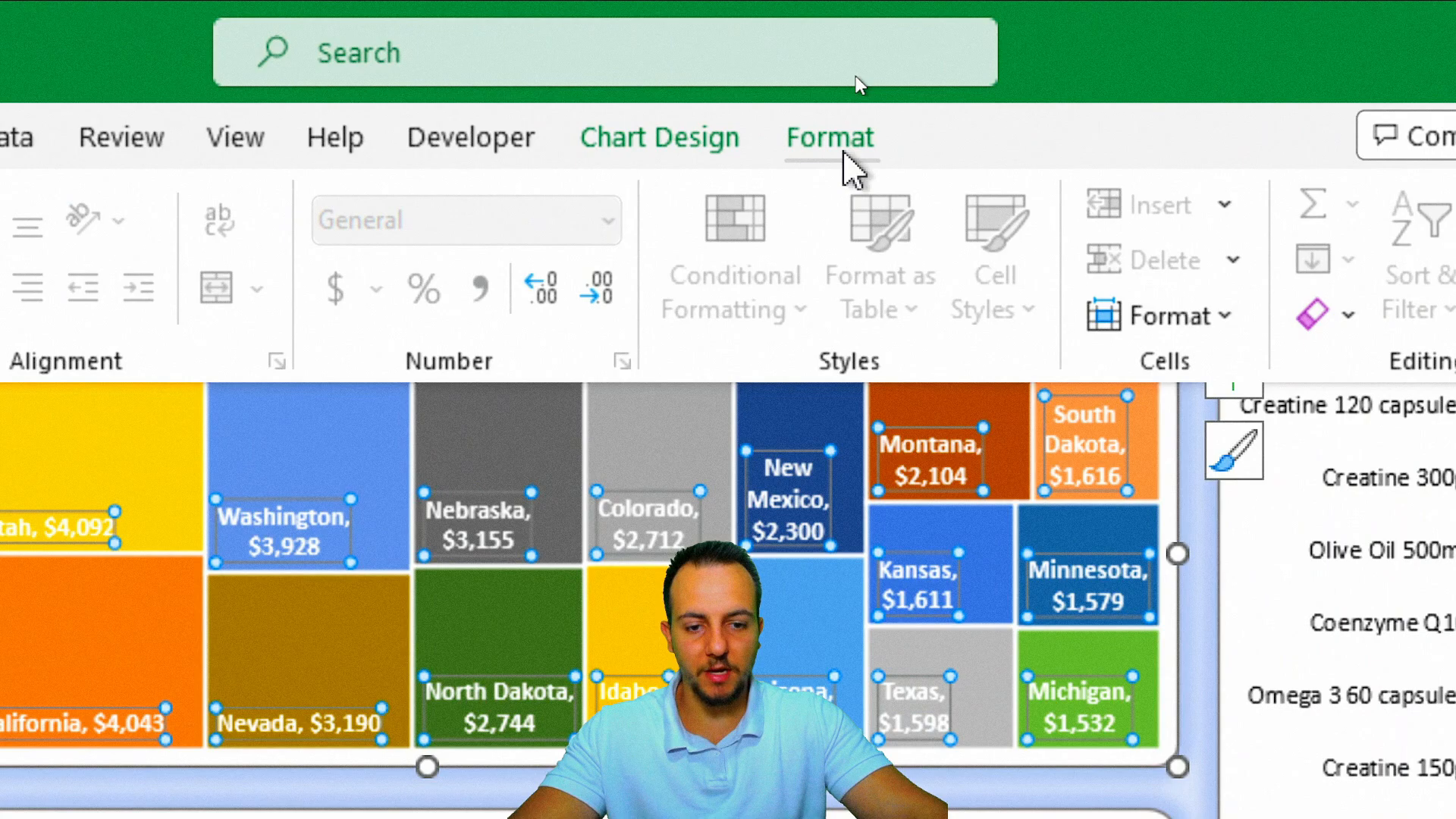
click(845, 151)
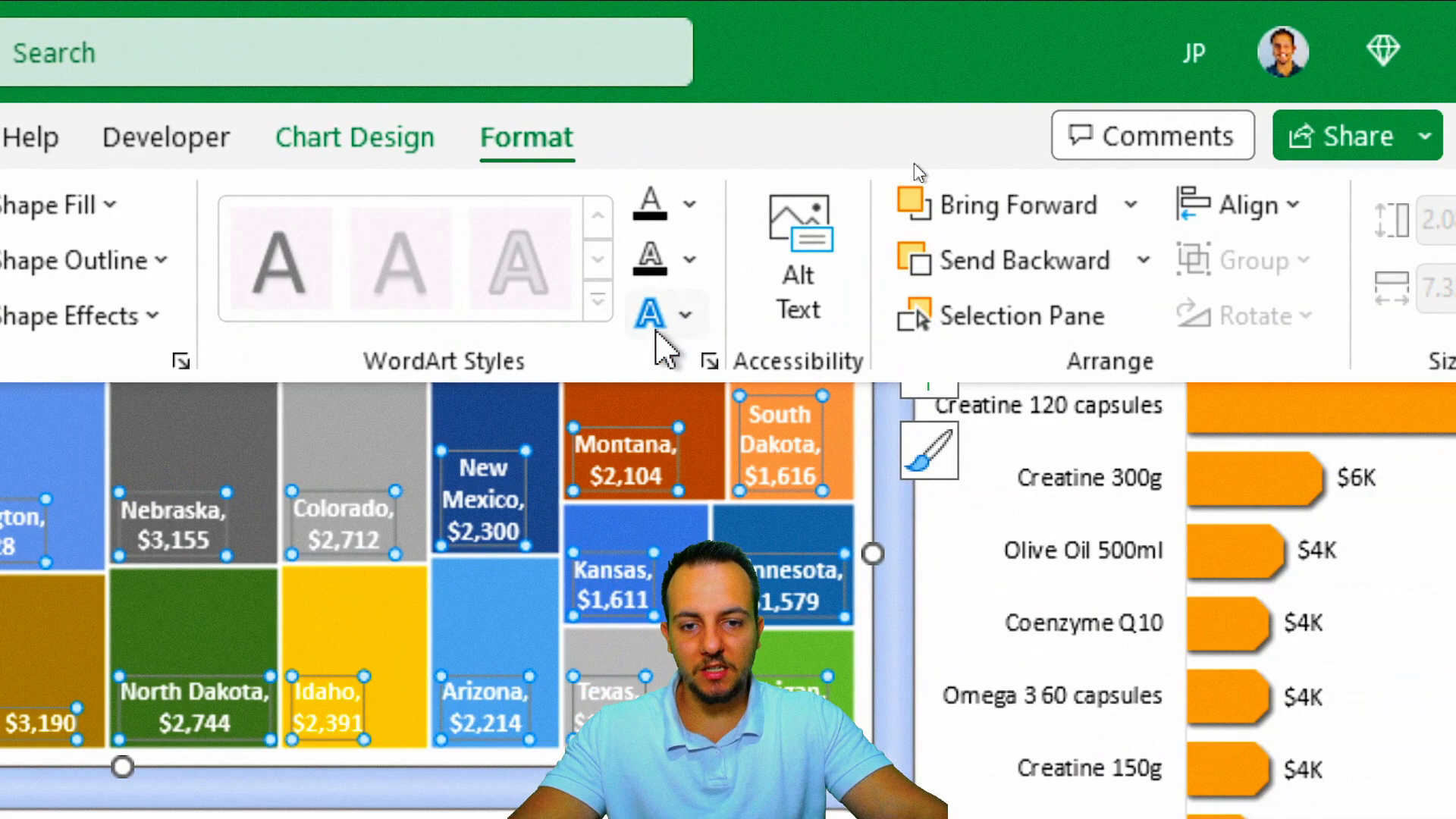
click(661, 328)
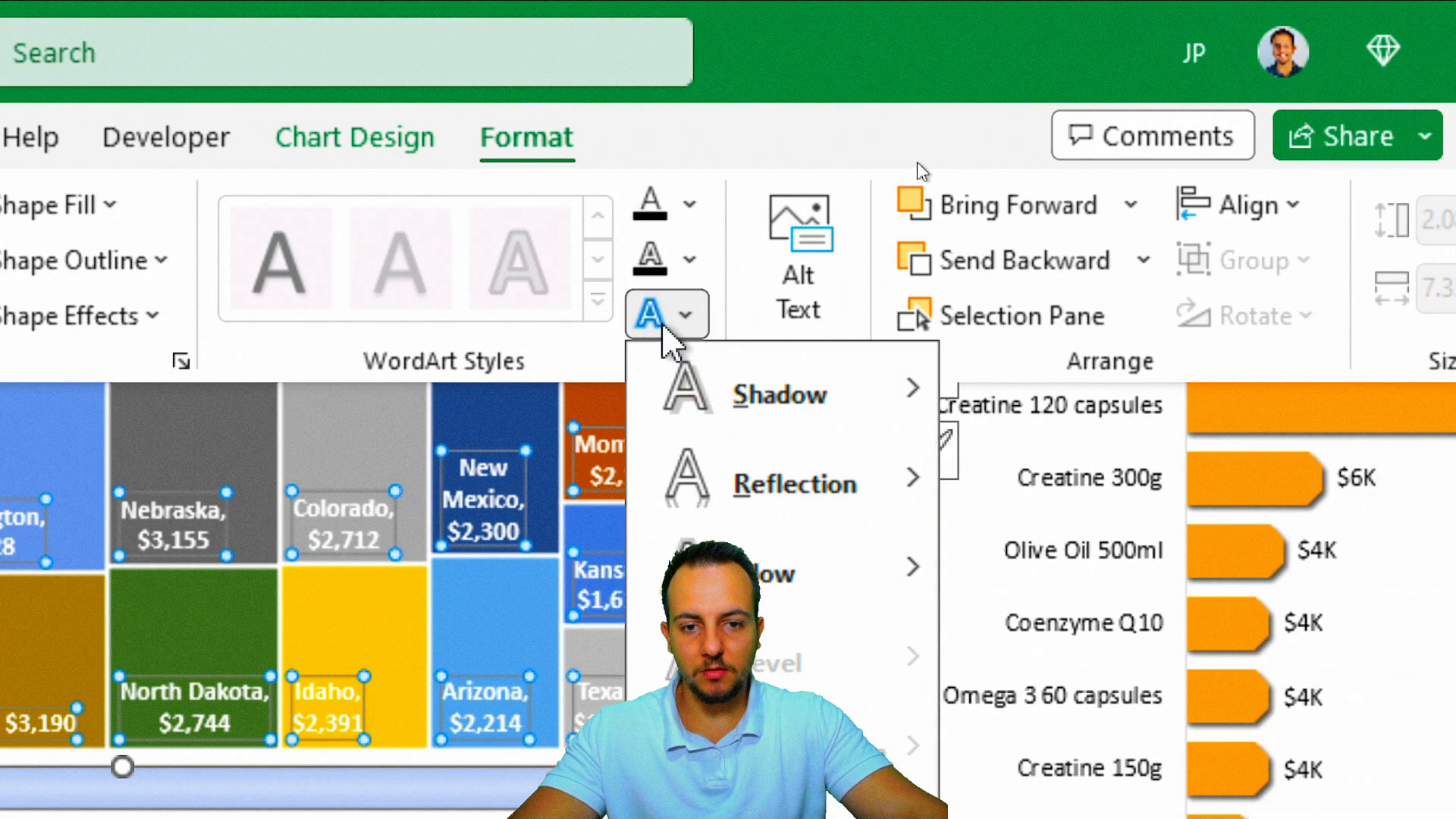
mouse_move(922, 398)
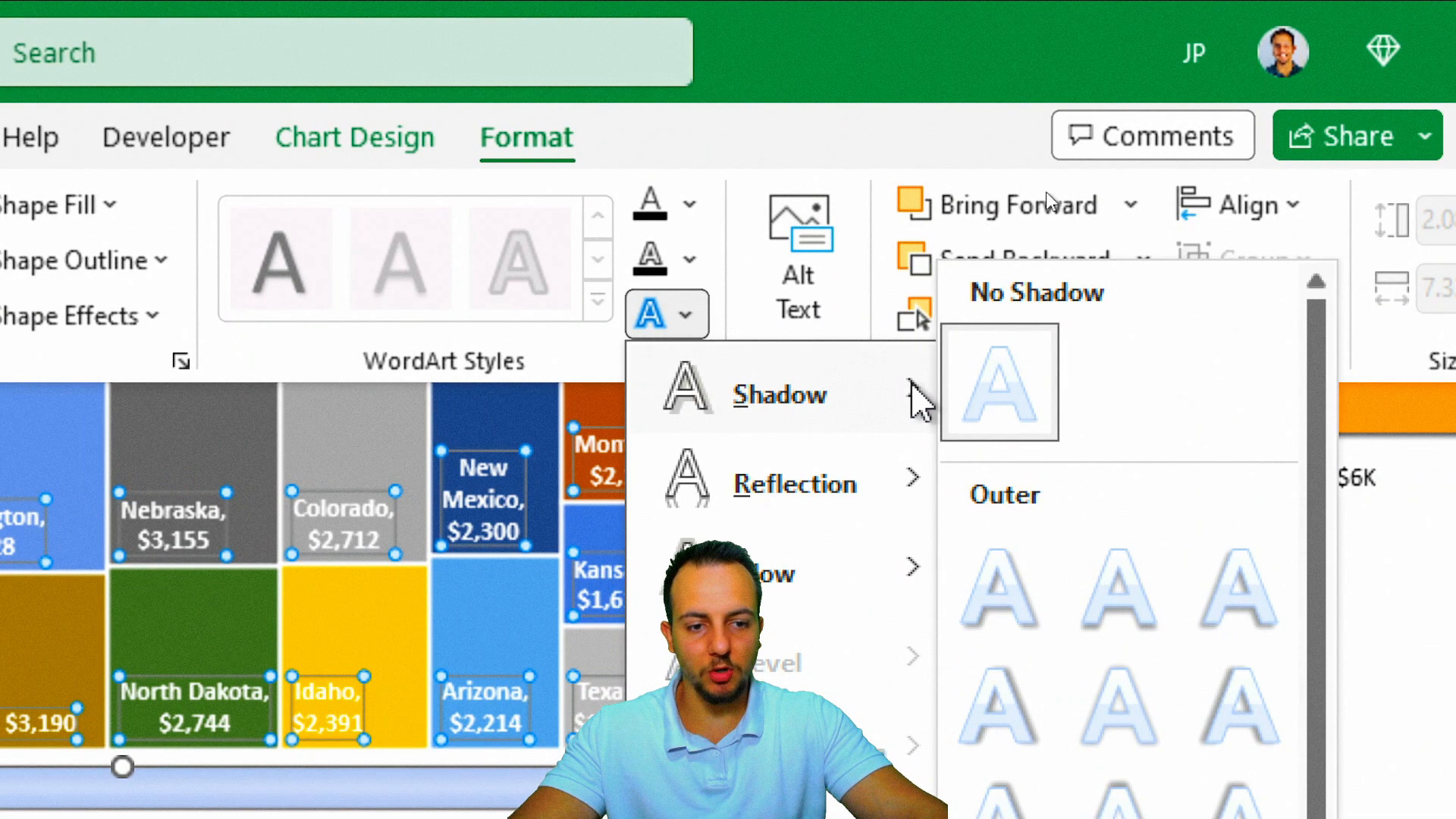
click(994, 571)
Set the treemap label shadow to 0% transparency and 2 pt blur, close the formatting pane and deselect the chart.
click(686, 326)
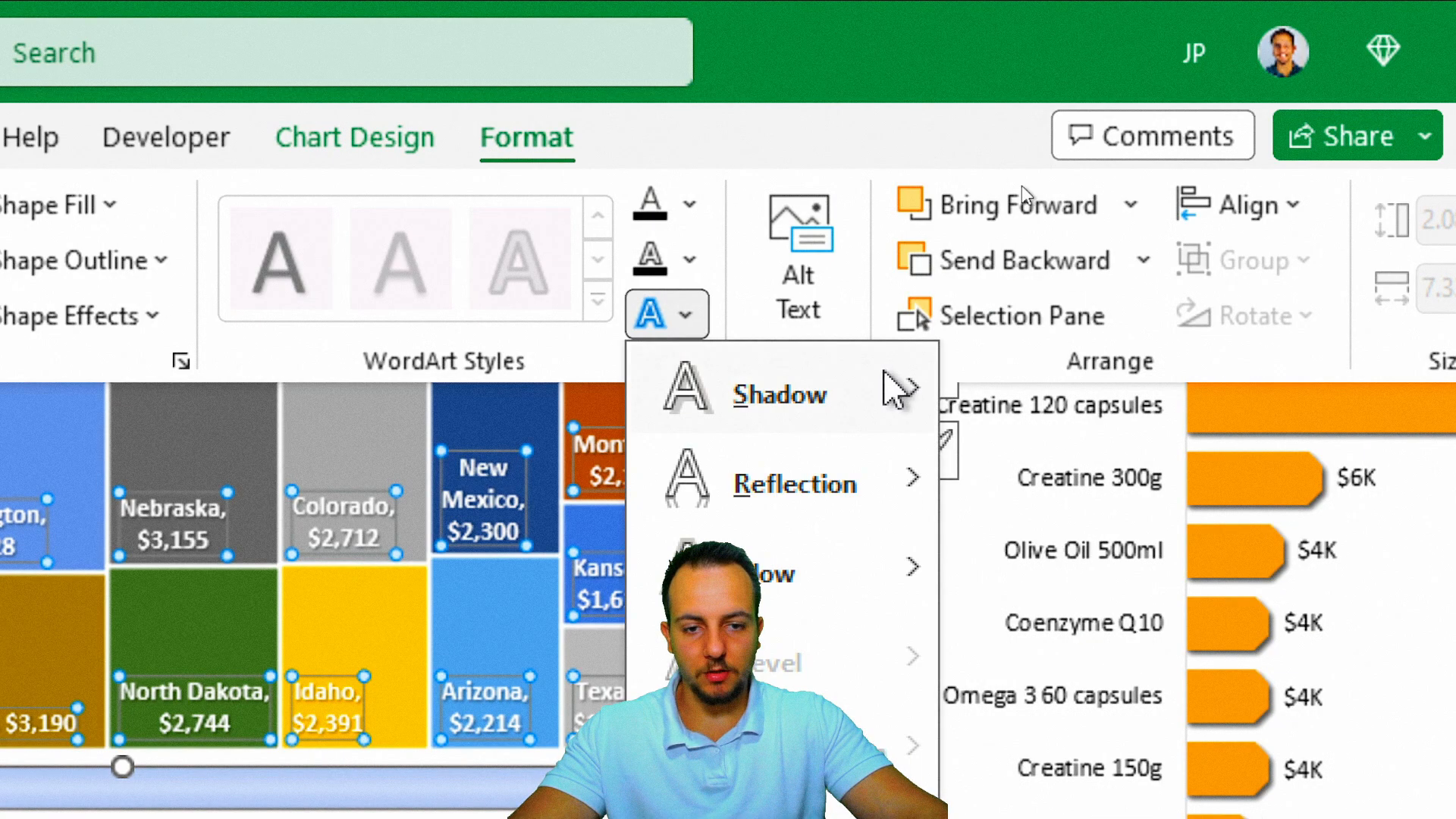
mouse_move(852, 396)
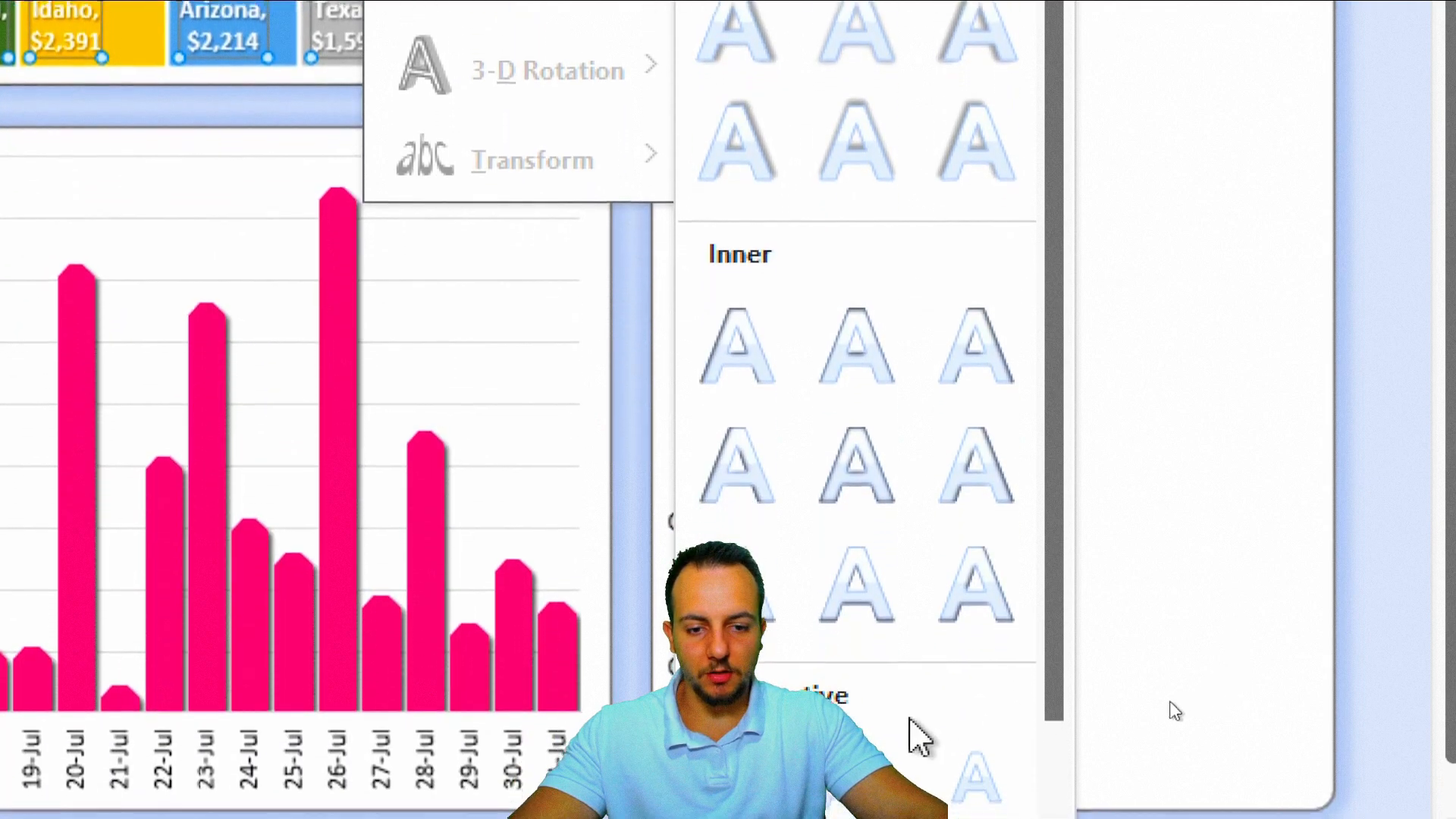
click(739, 765)
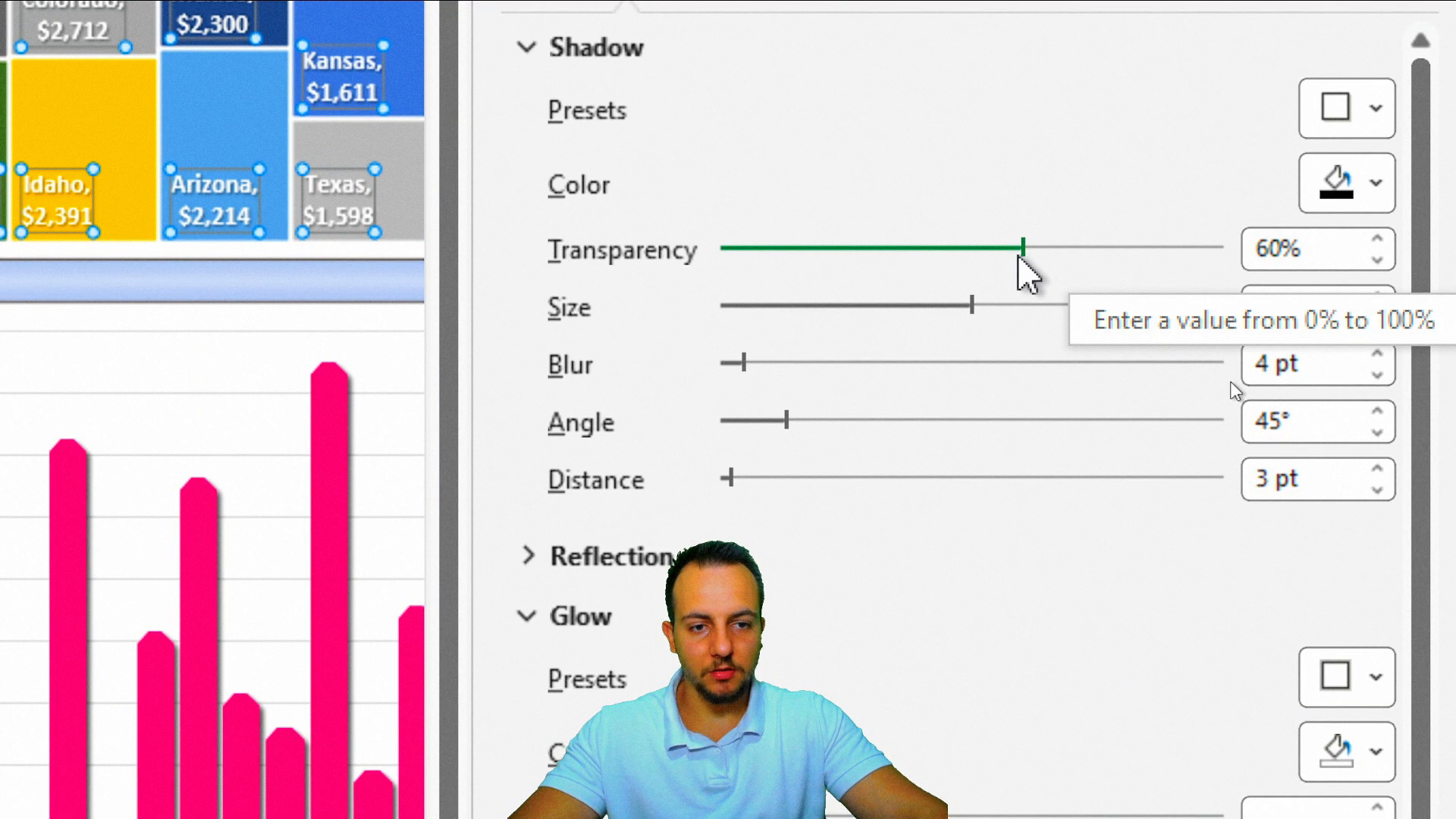
drag(1020, 250, 692, 241)
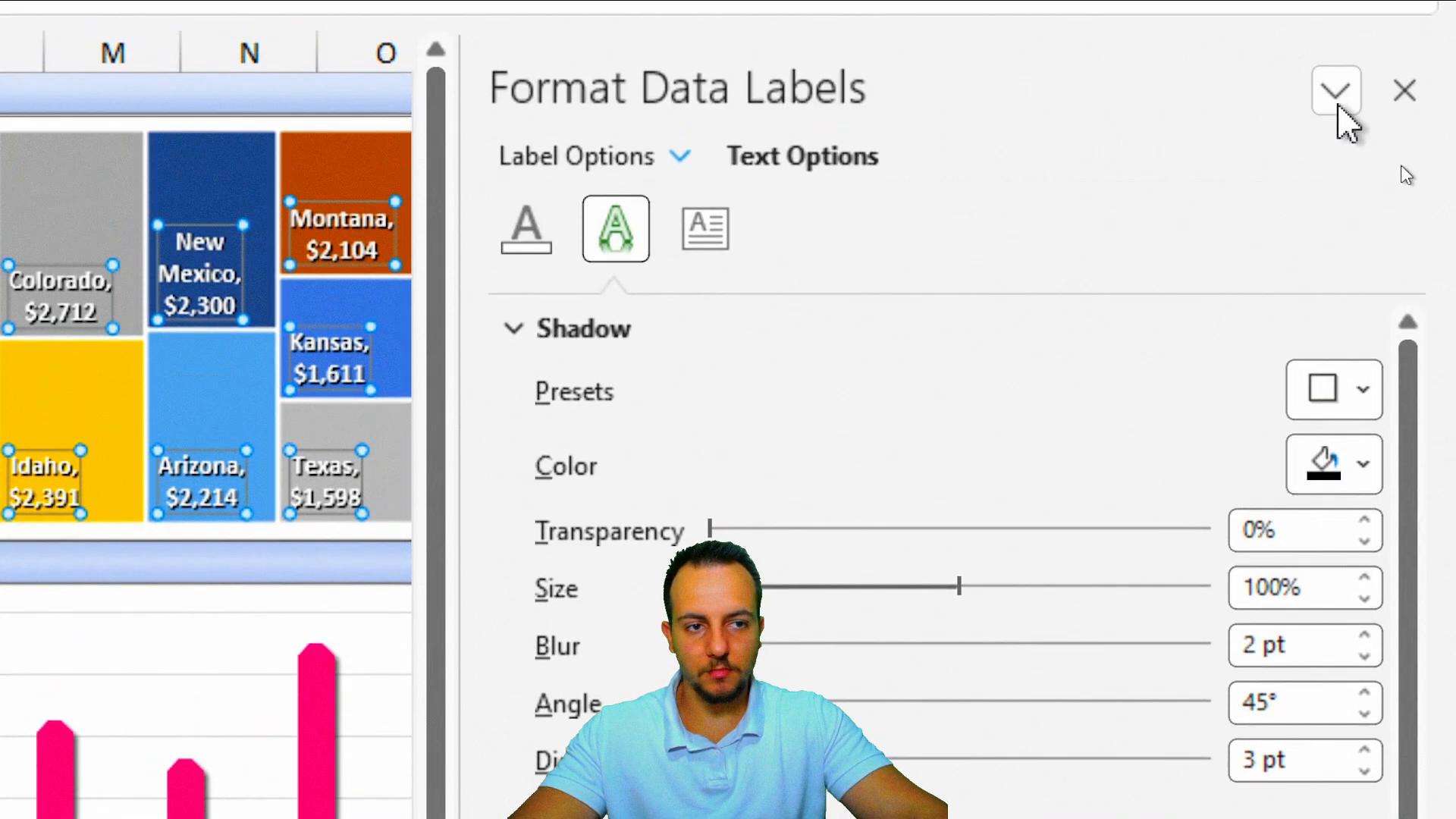
click(1403, 91)
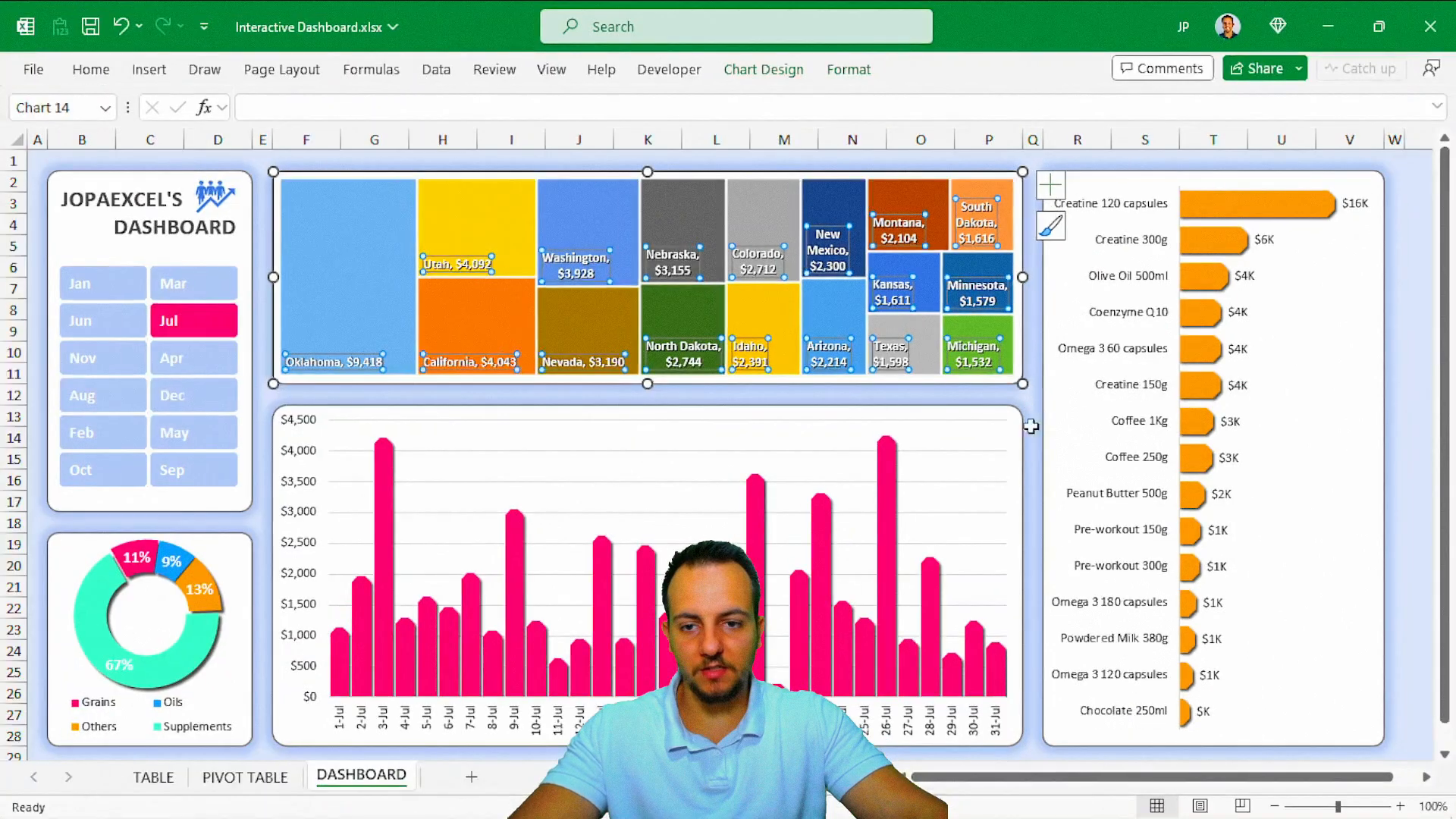
key(Escape)
key(Escape)
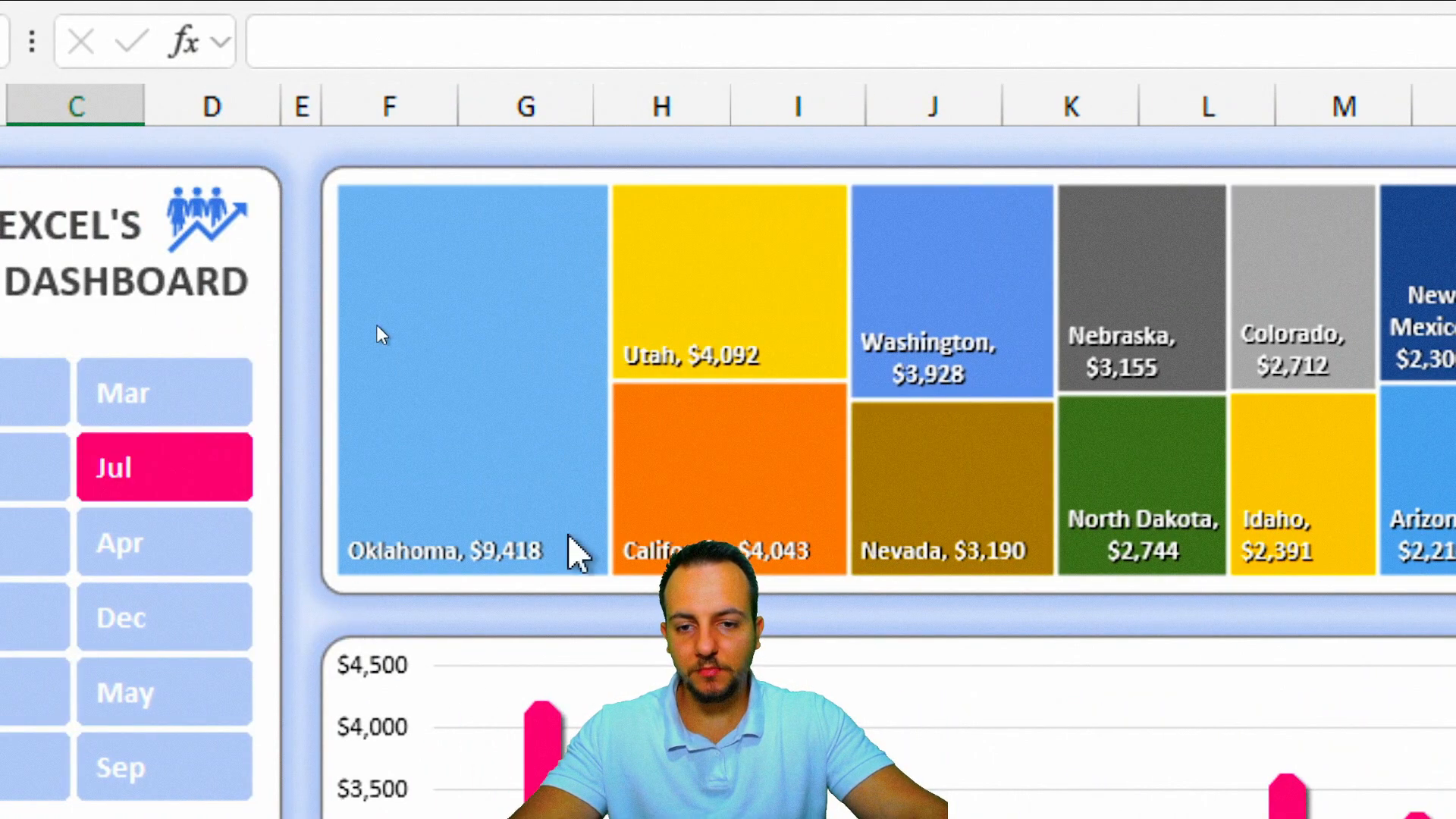
Fill the Oklahoma tile of the treemap with the solid bright blue from the recent colors.
click(340, 230)
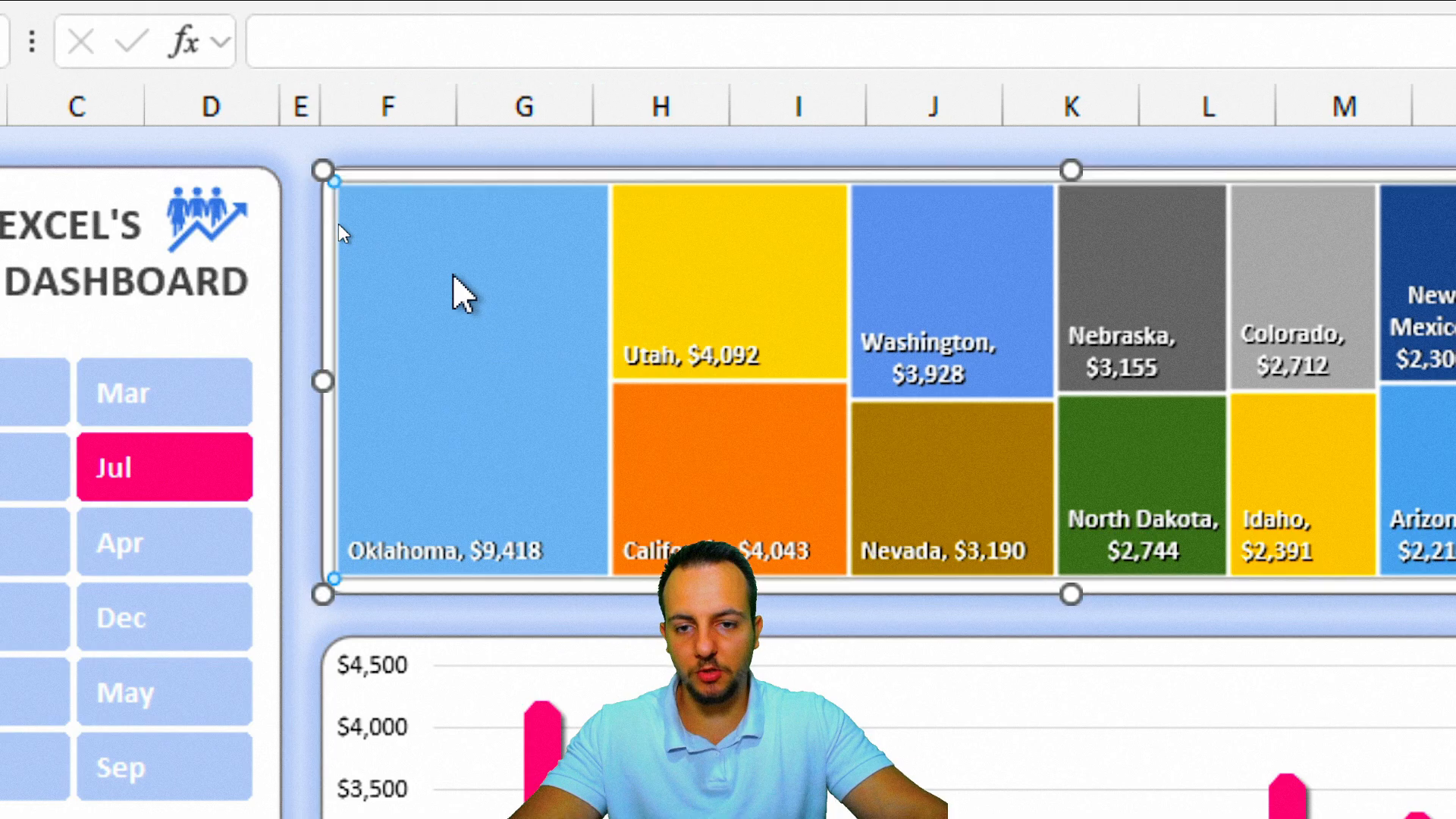
click(367, 280)
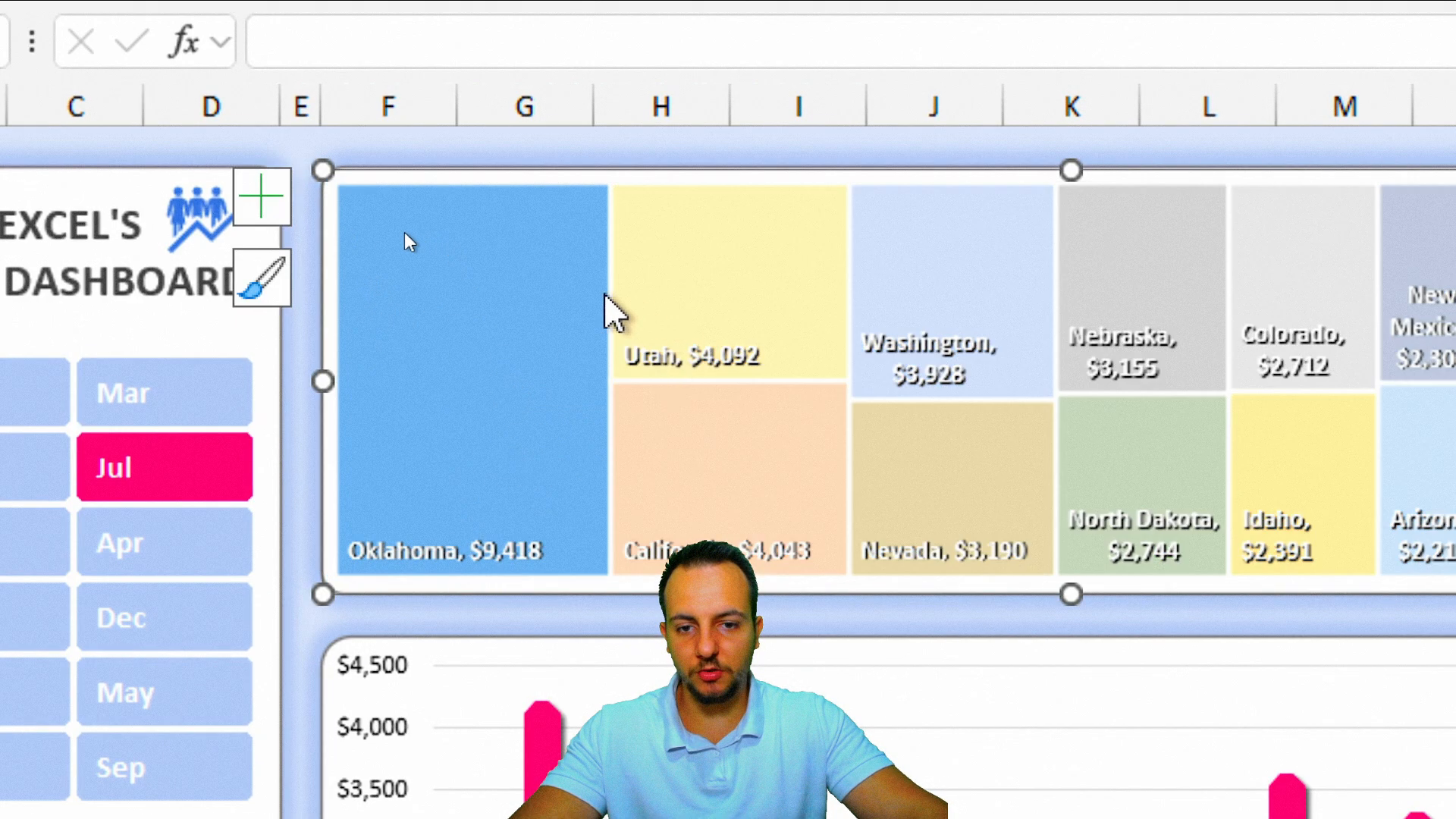
double_click(537, 446)
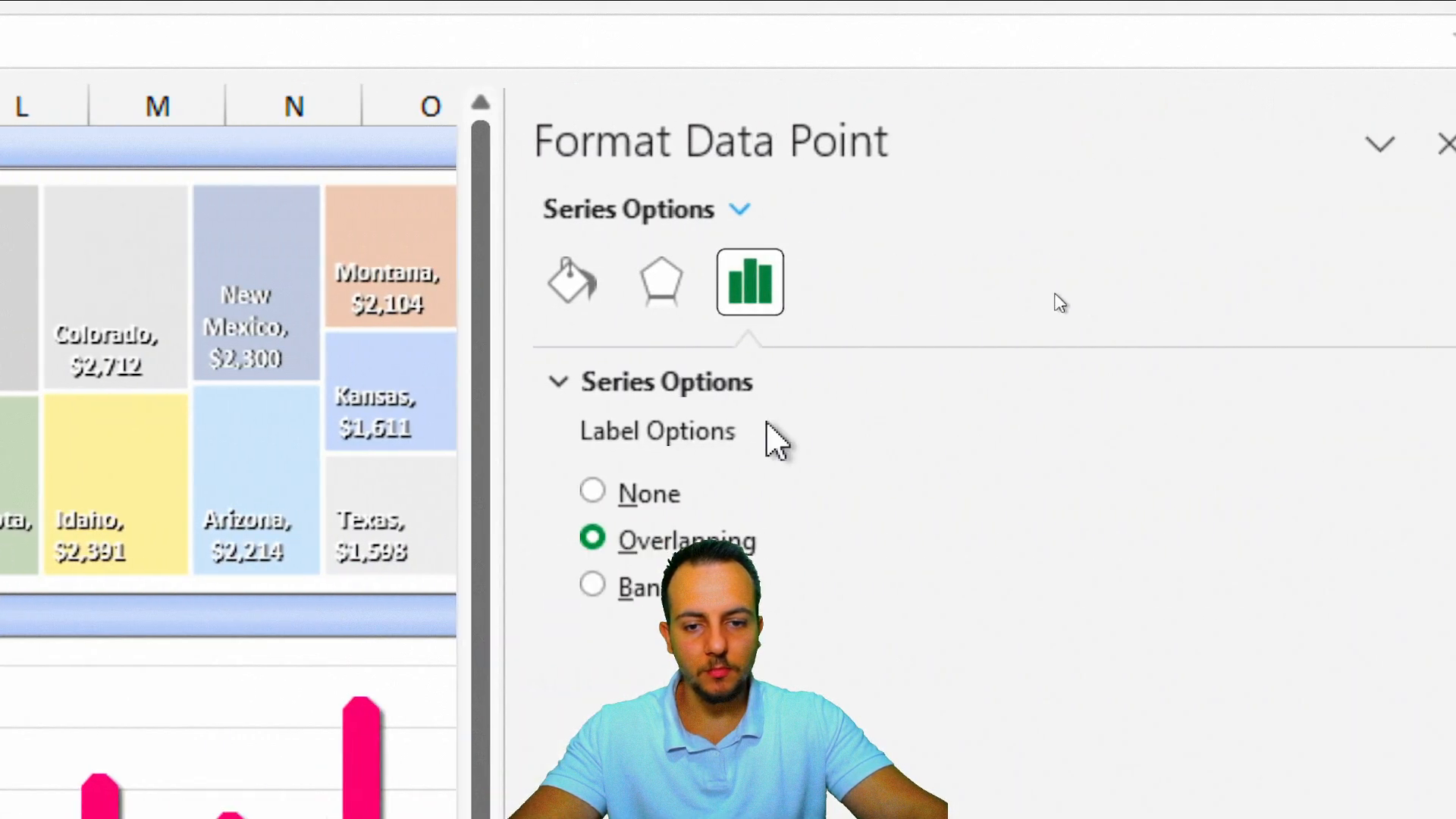
click(580, 299)
click(616, 383)
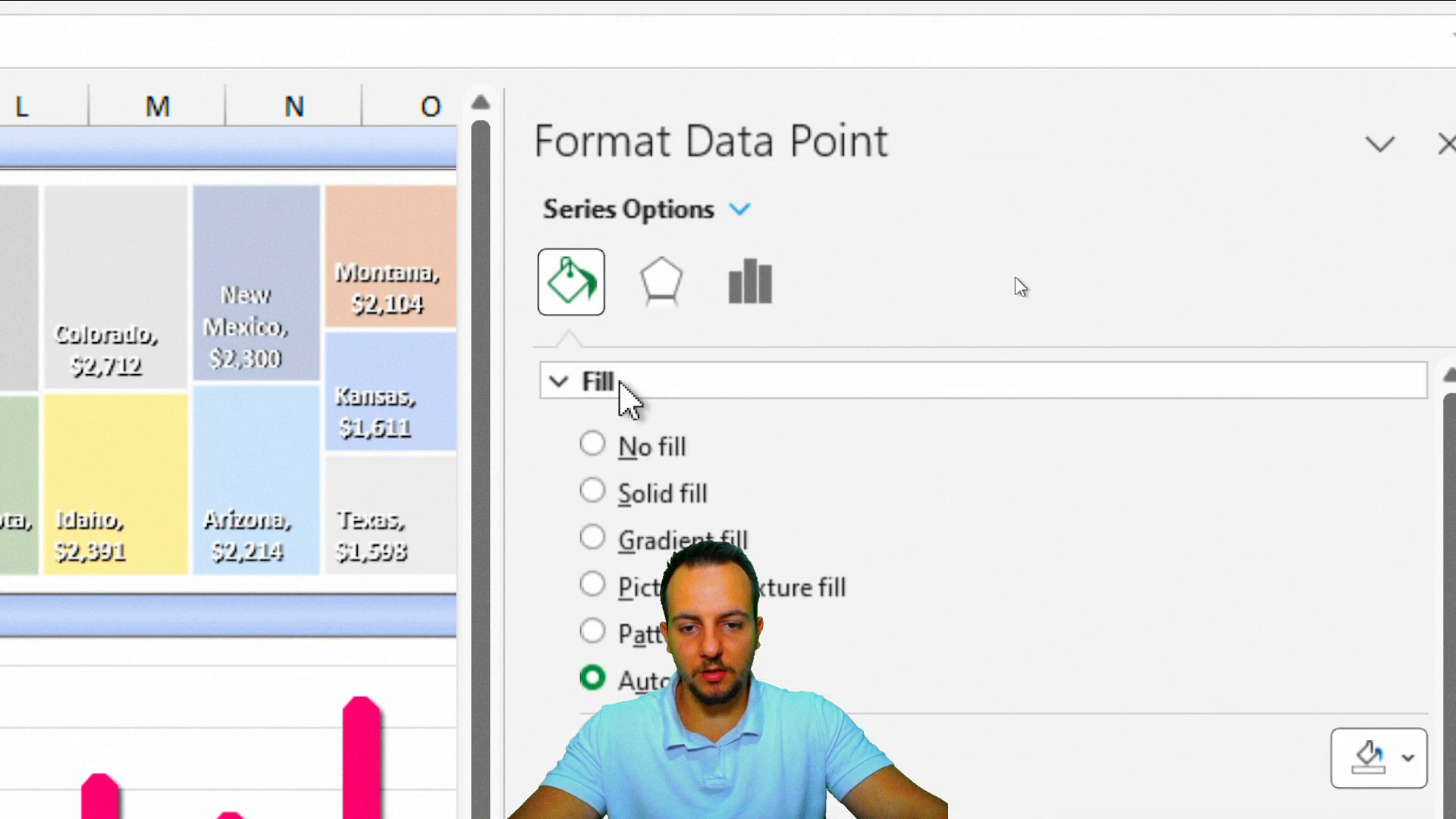
click(662, 494)
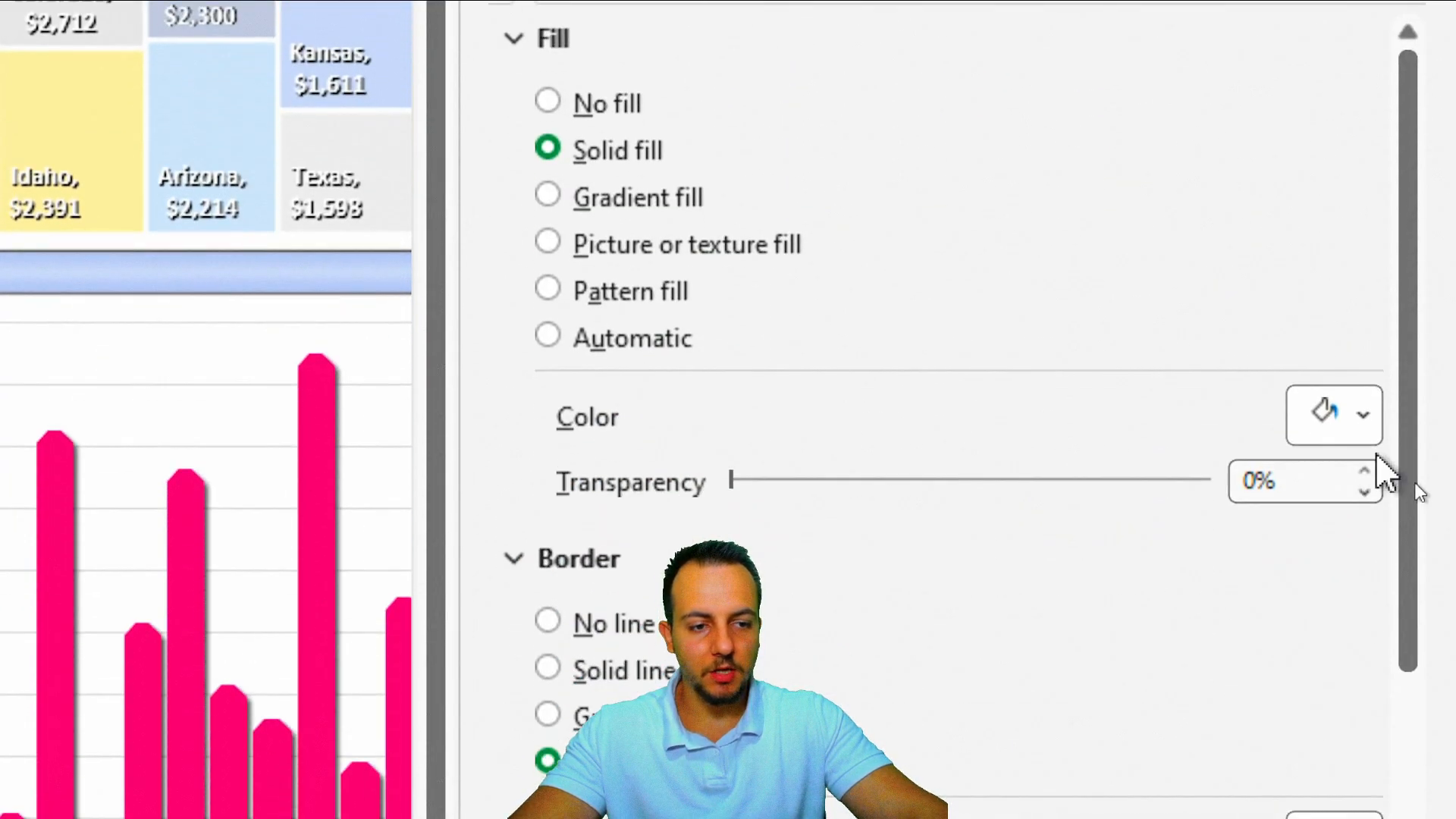
click(1363, 415)
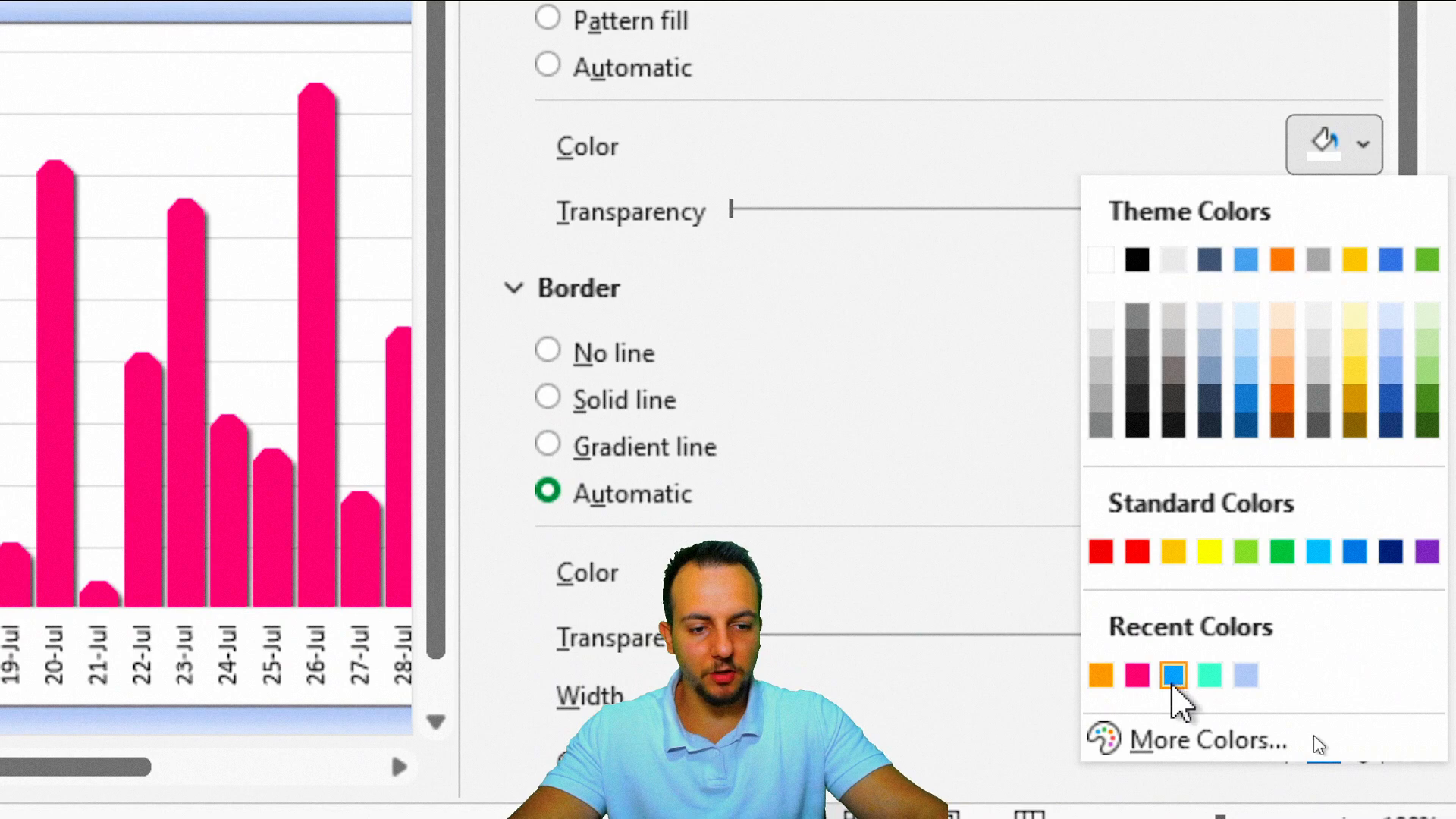
click(1173, 674)
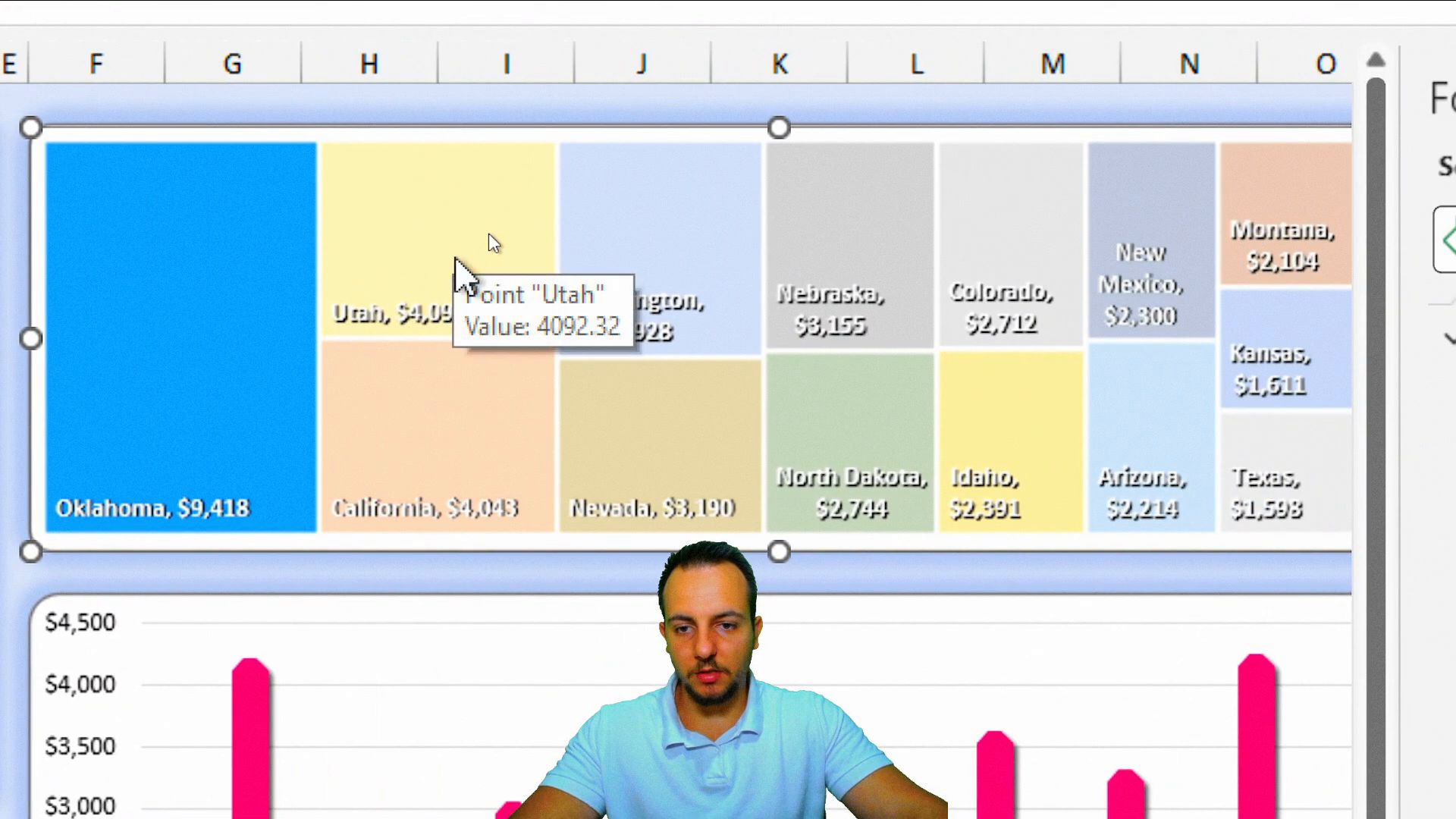
Give the Utah tile of the treemap a solid fill in Gold, Accent 4.
click(486, 249)
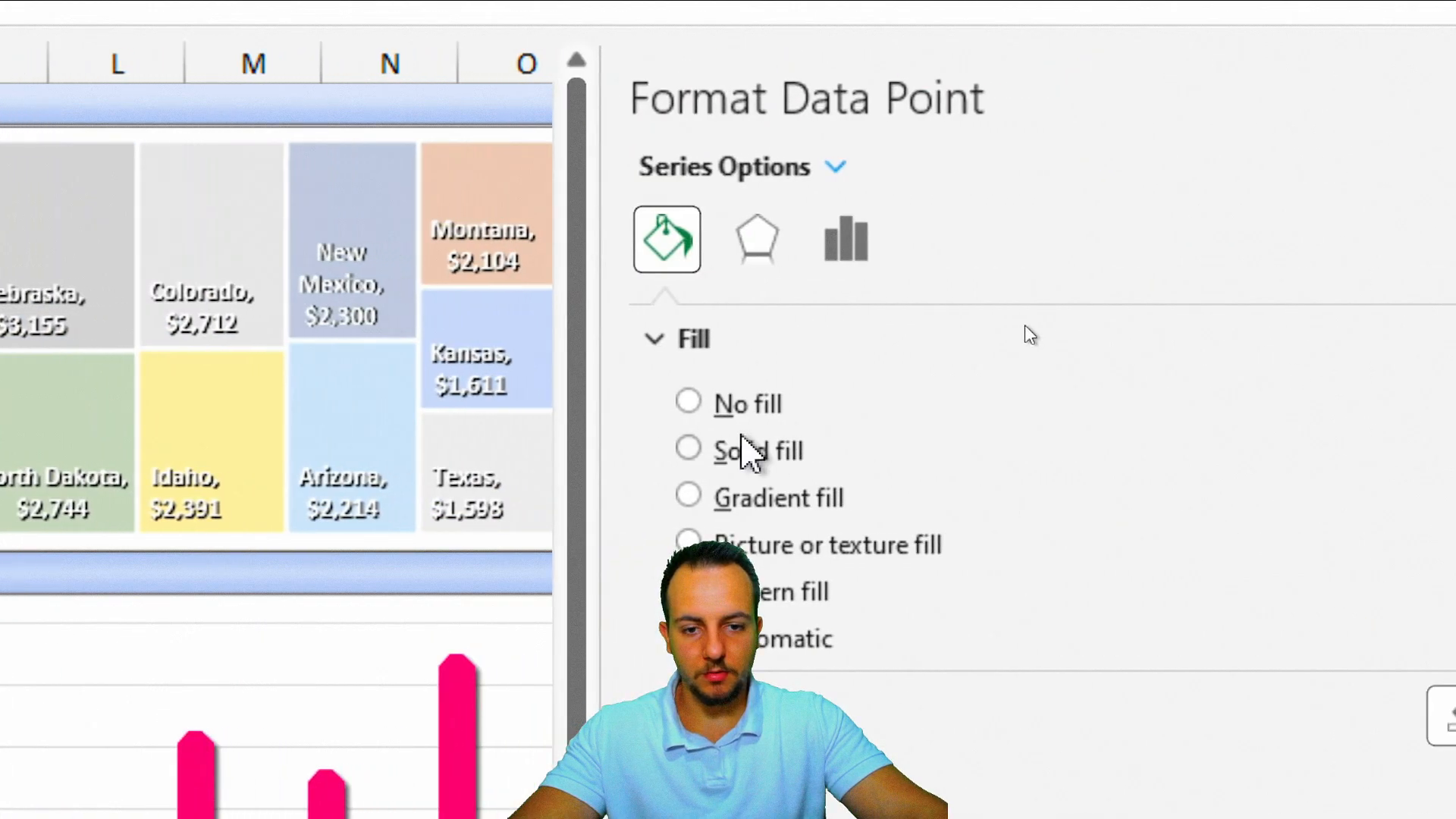
click(747, 453)
click(1363, 180)
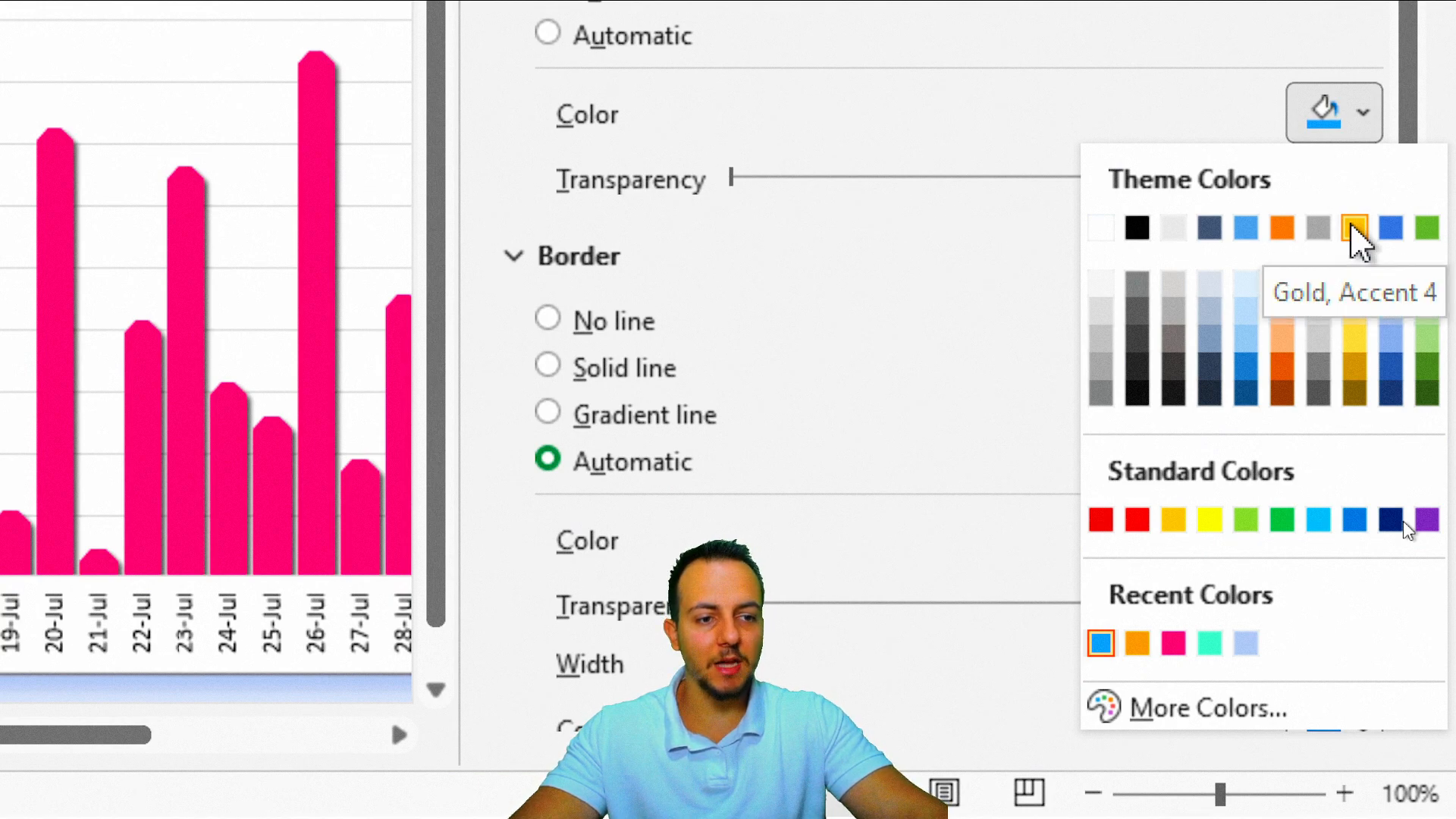
click(1354, 228)
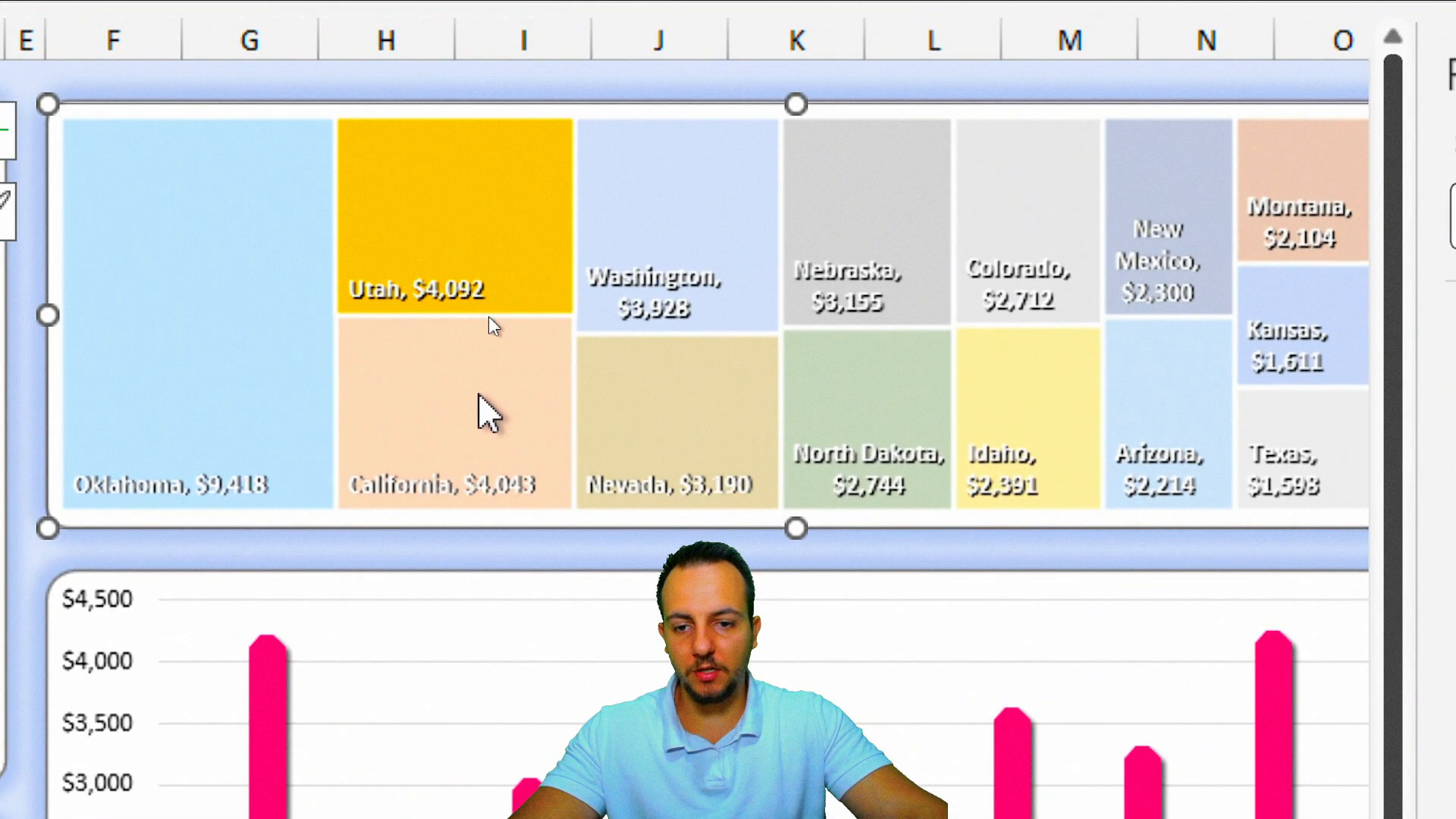
Fill the California tile of the treemap with the orange from the recent colors.
click(480, 395)
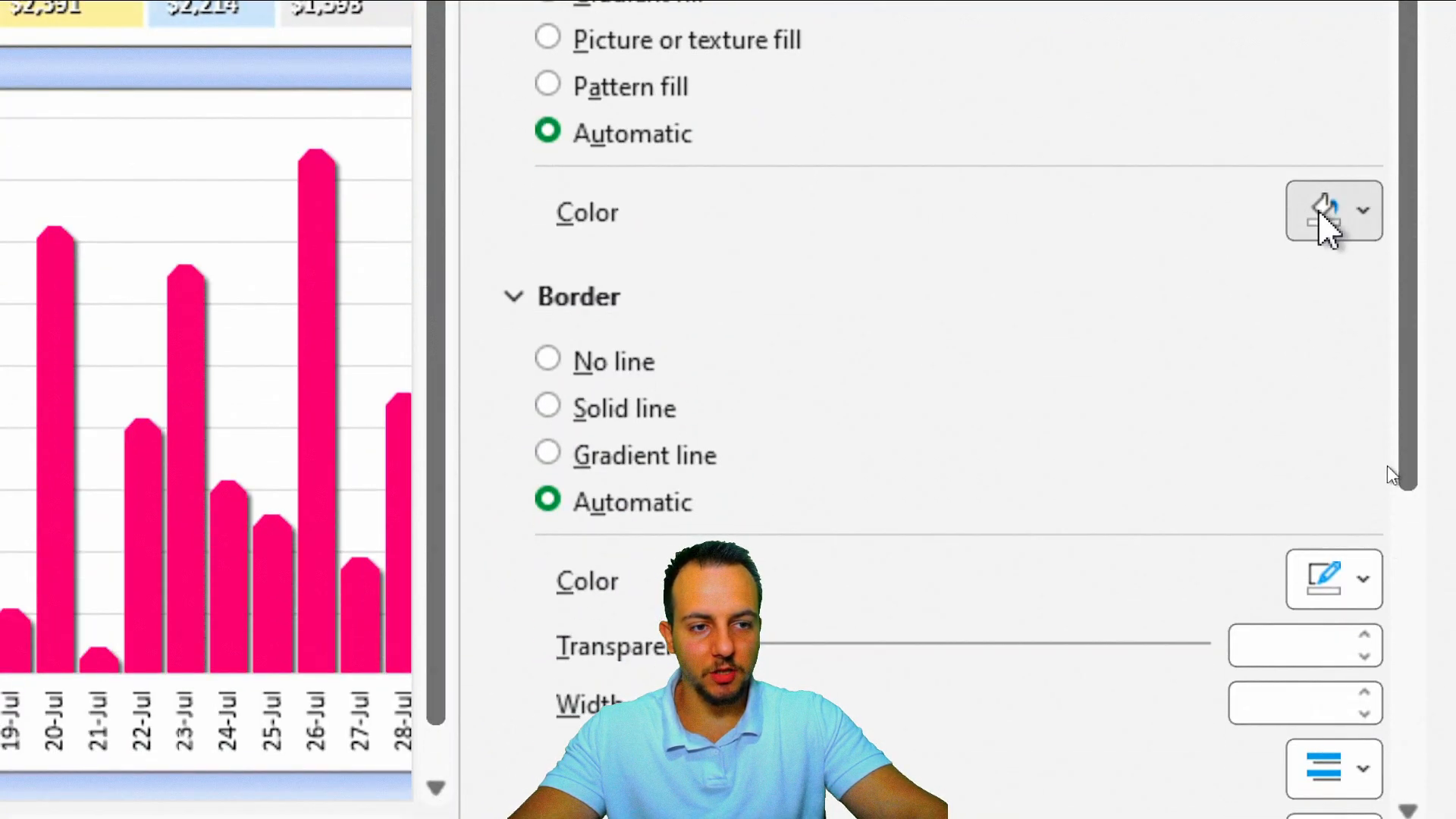
click(1331, 211)
click(1156, 716)
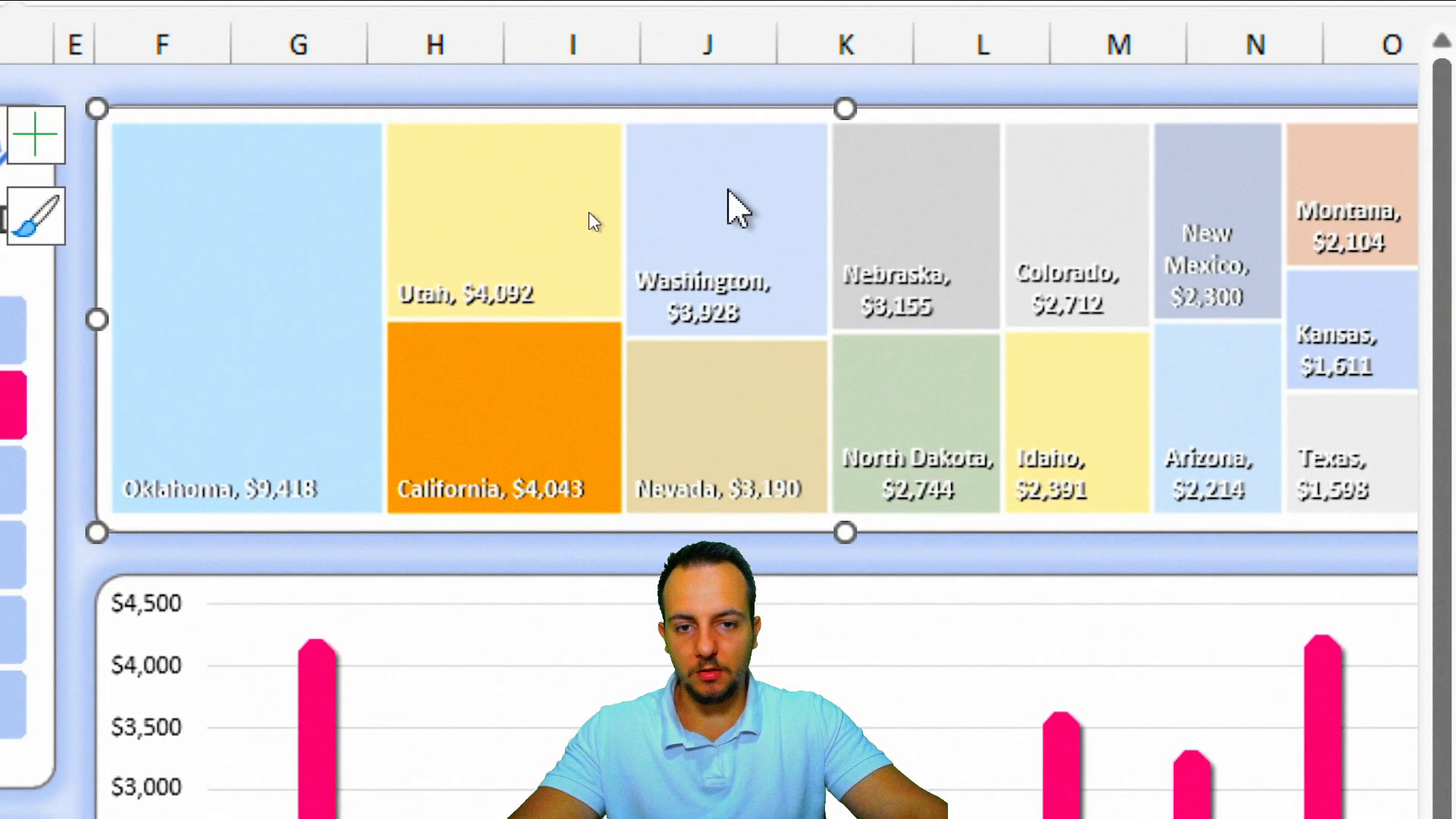
Fill the Washington tile of the treemap with the pink from the recent colors.
click(353, 182)
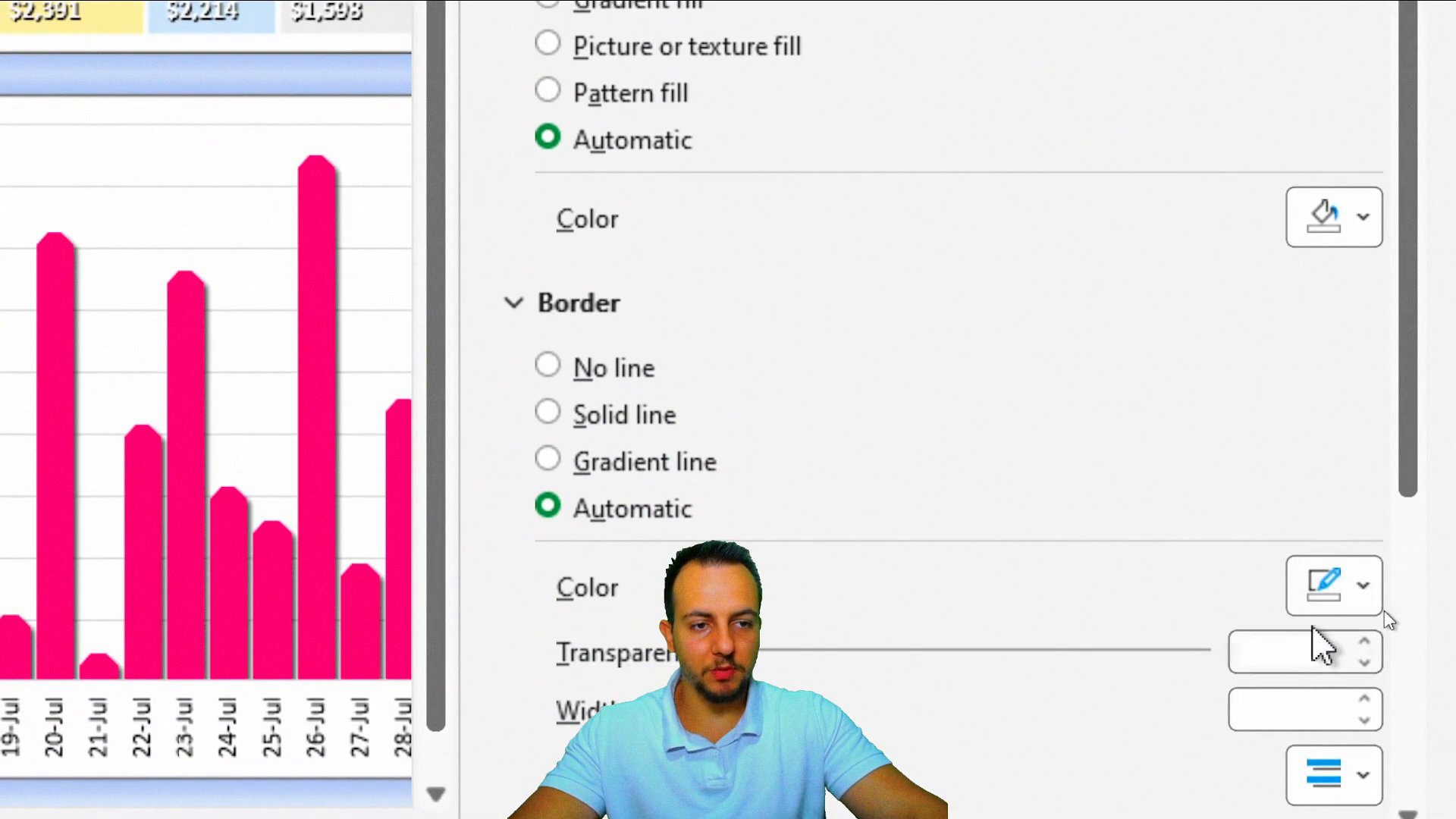
click(1327, 217)
click(1173, 711)
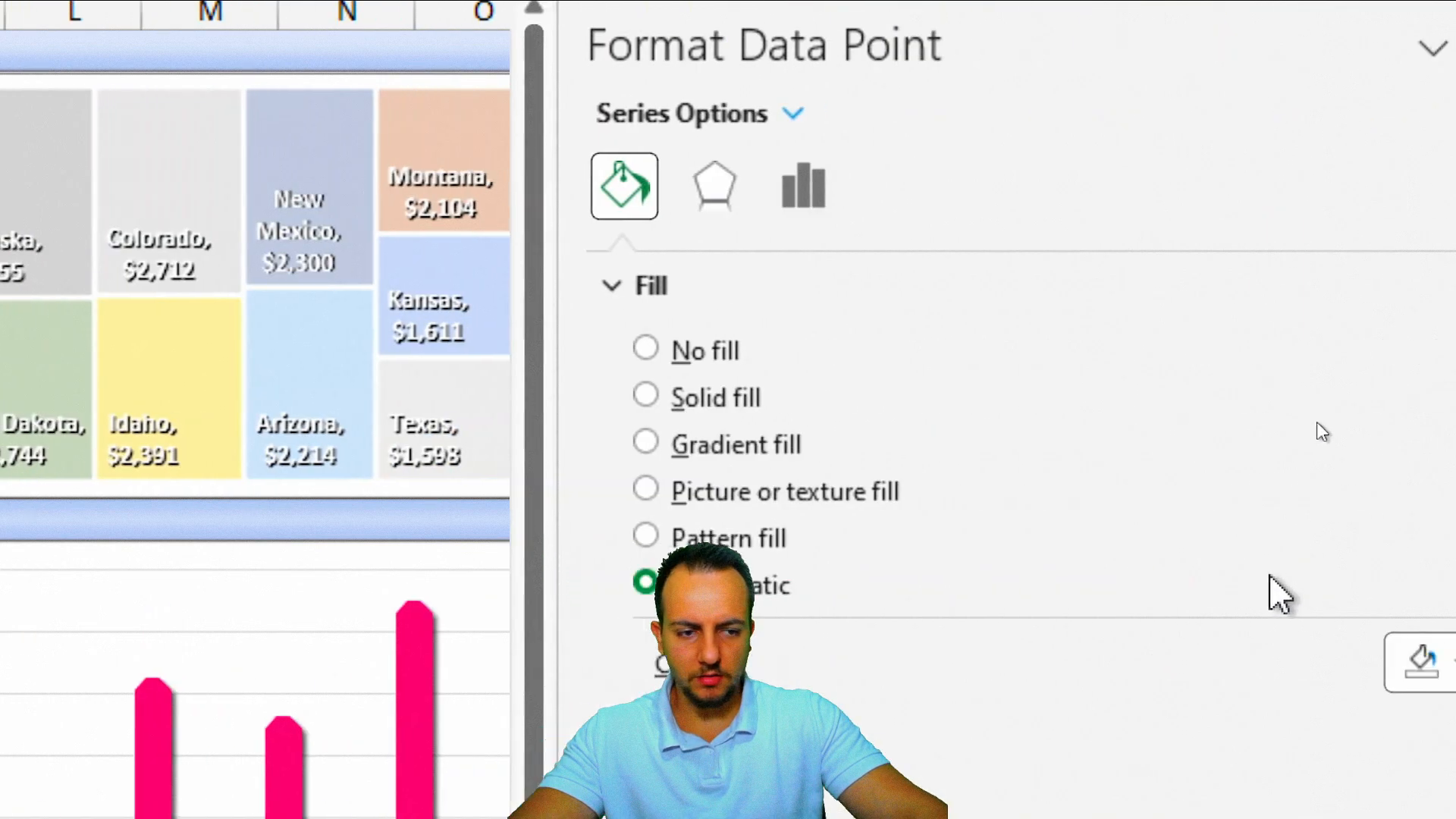
Fill the Nevada tile of the treemap with the recent turquoise and the North Dakota tile with the recent light blue.
click(1444, 662)
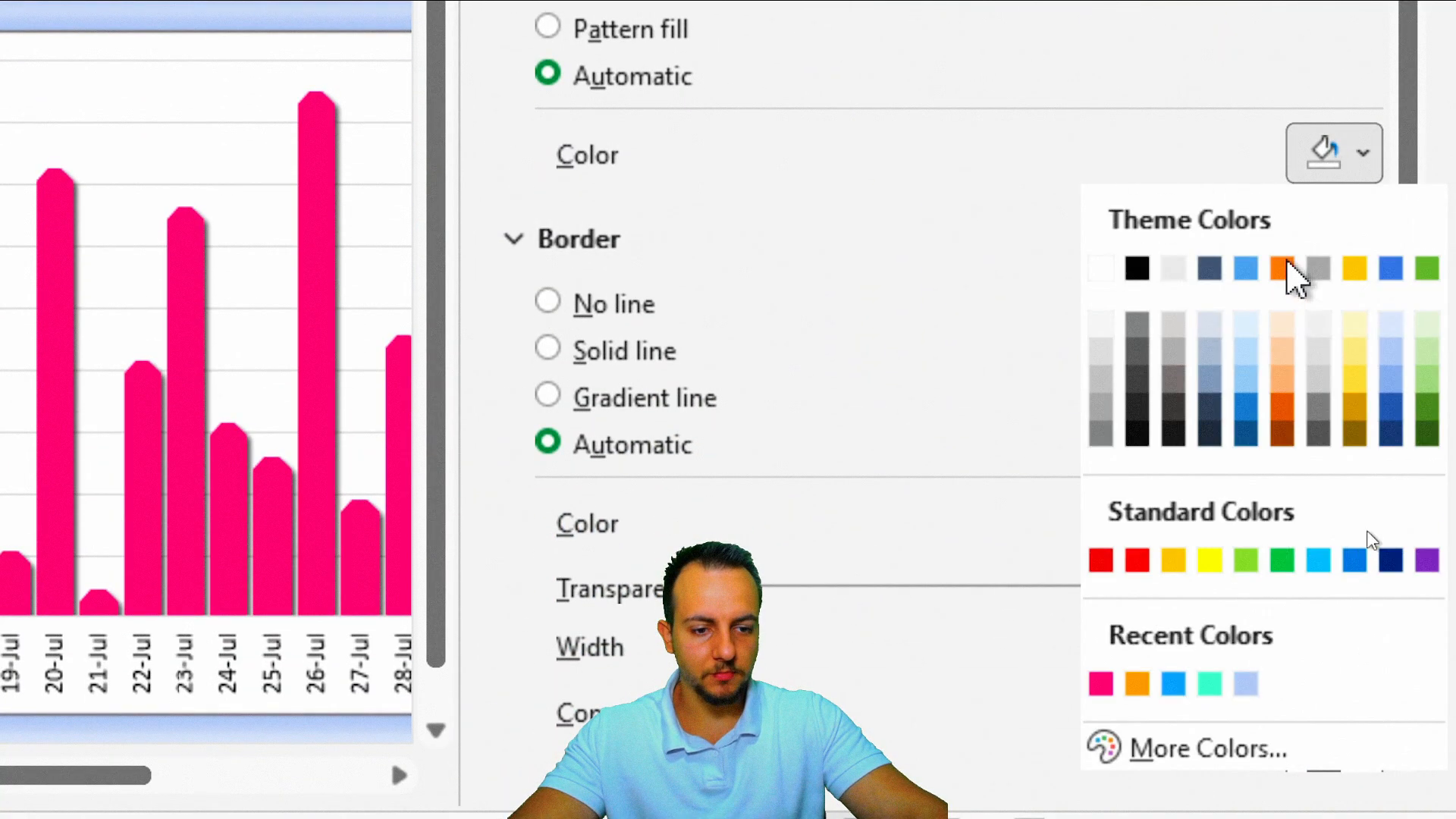
click(1210, 683)
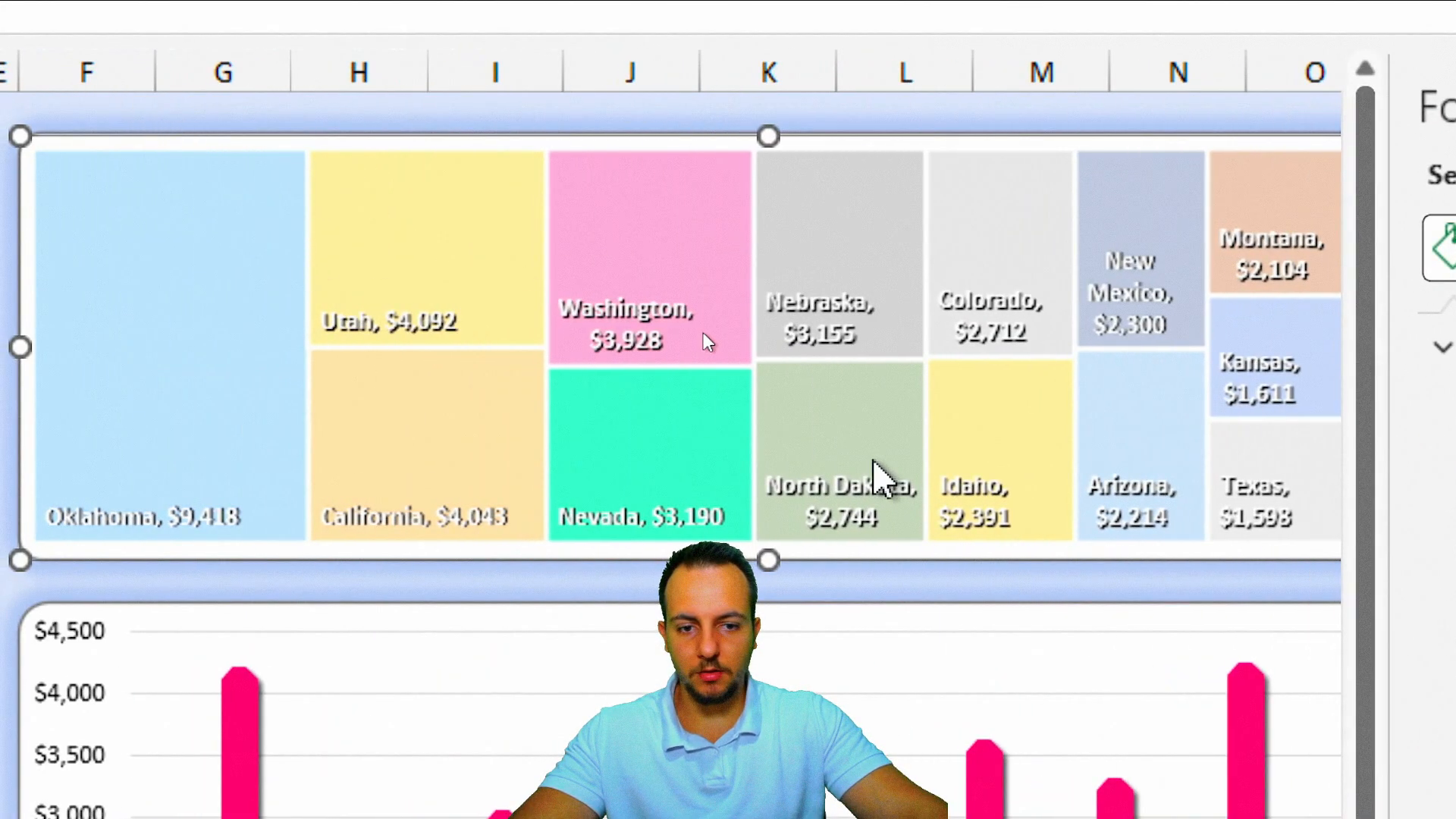
click(876, 459)
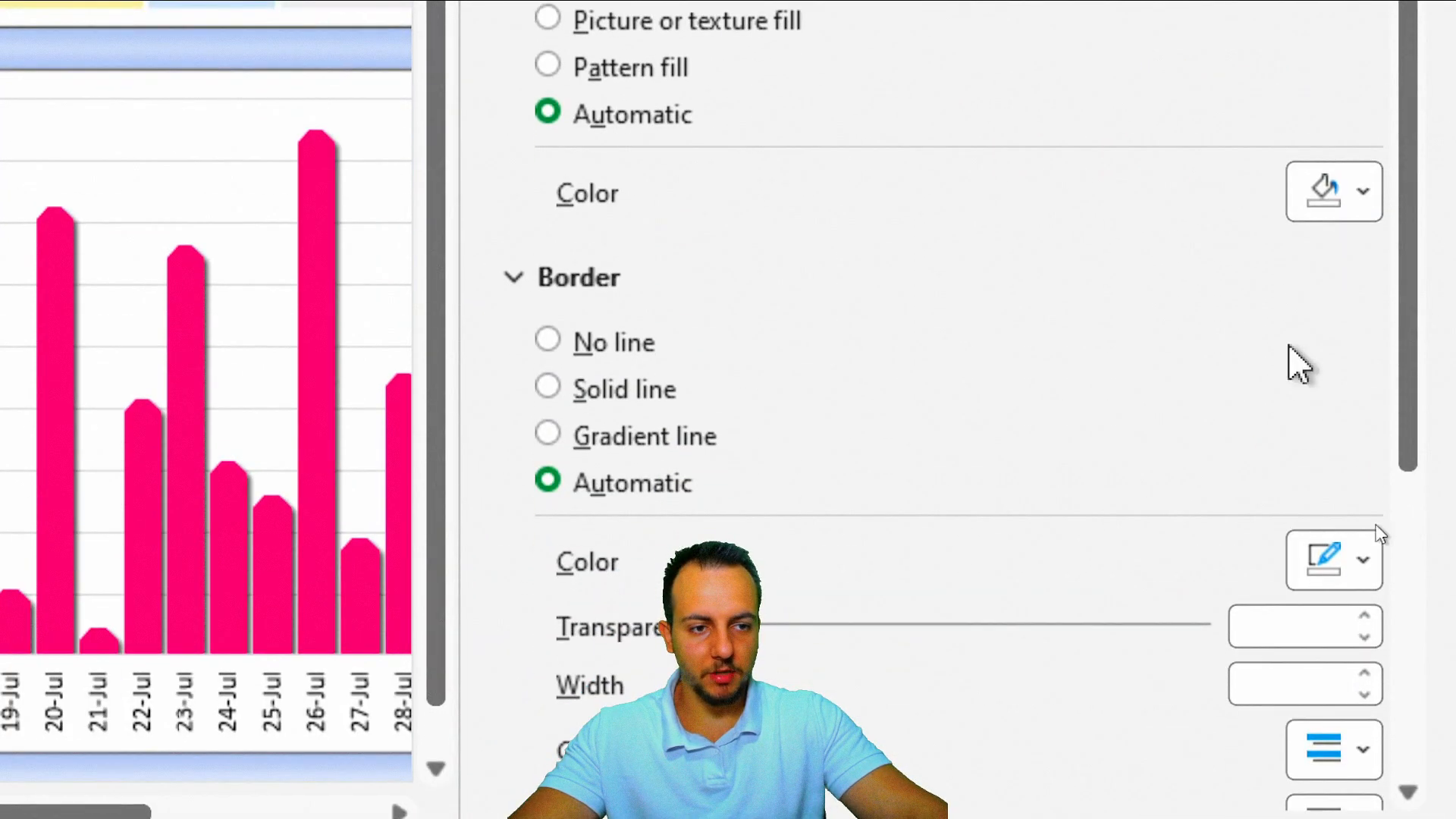
click(1363, 191)
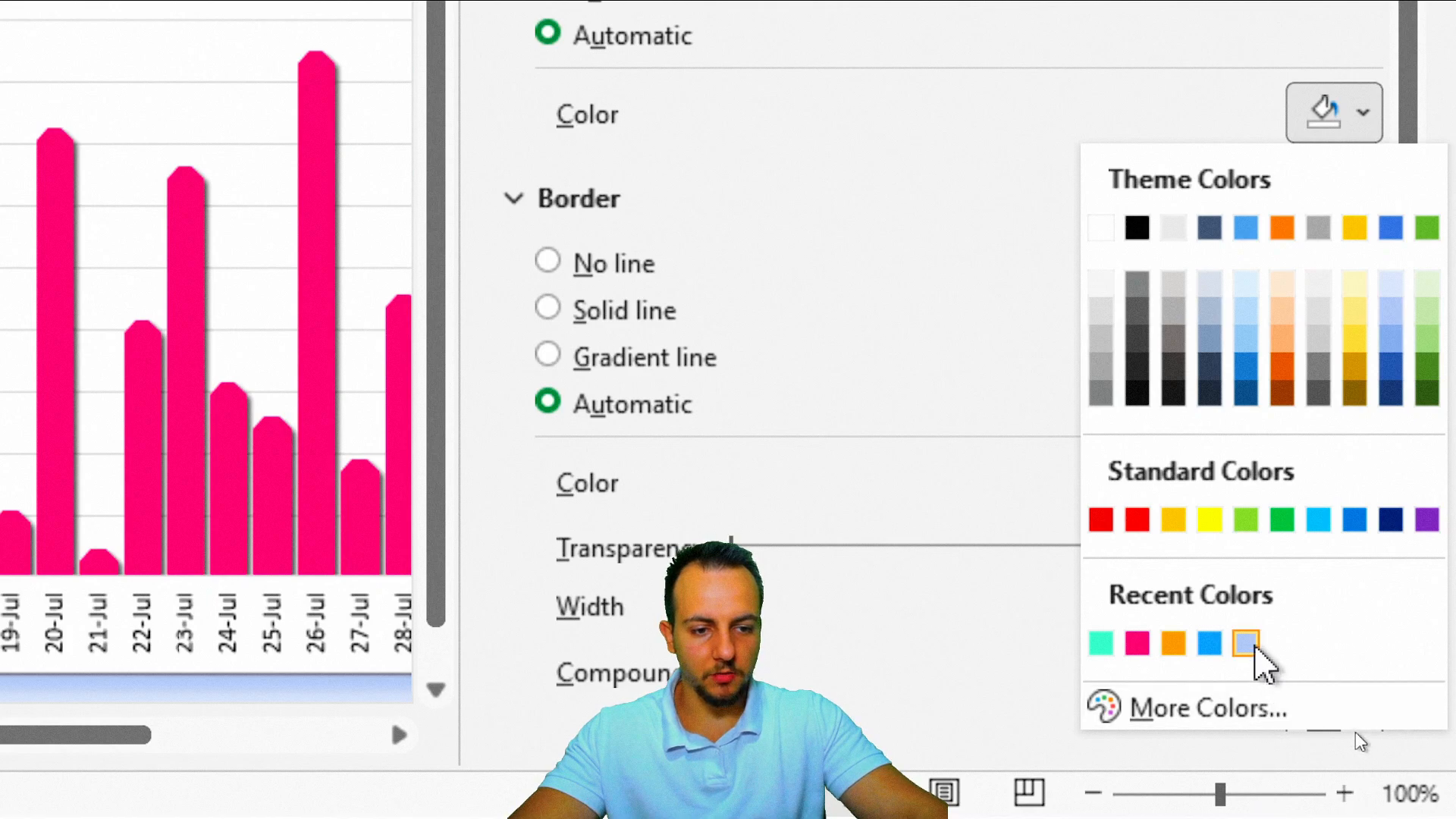
click(1246, 643)
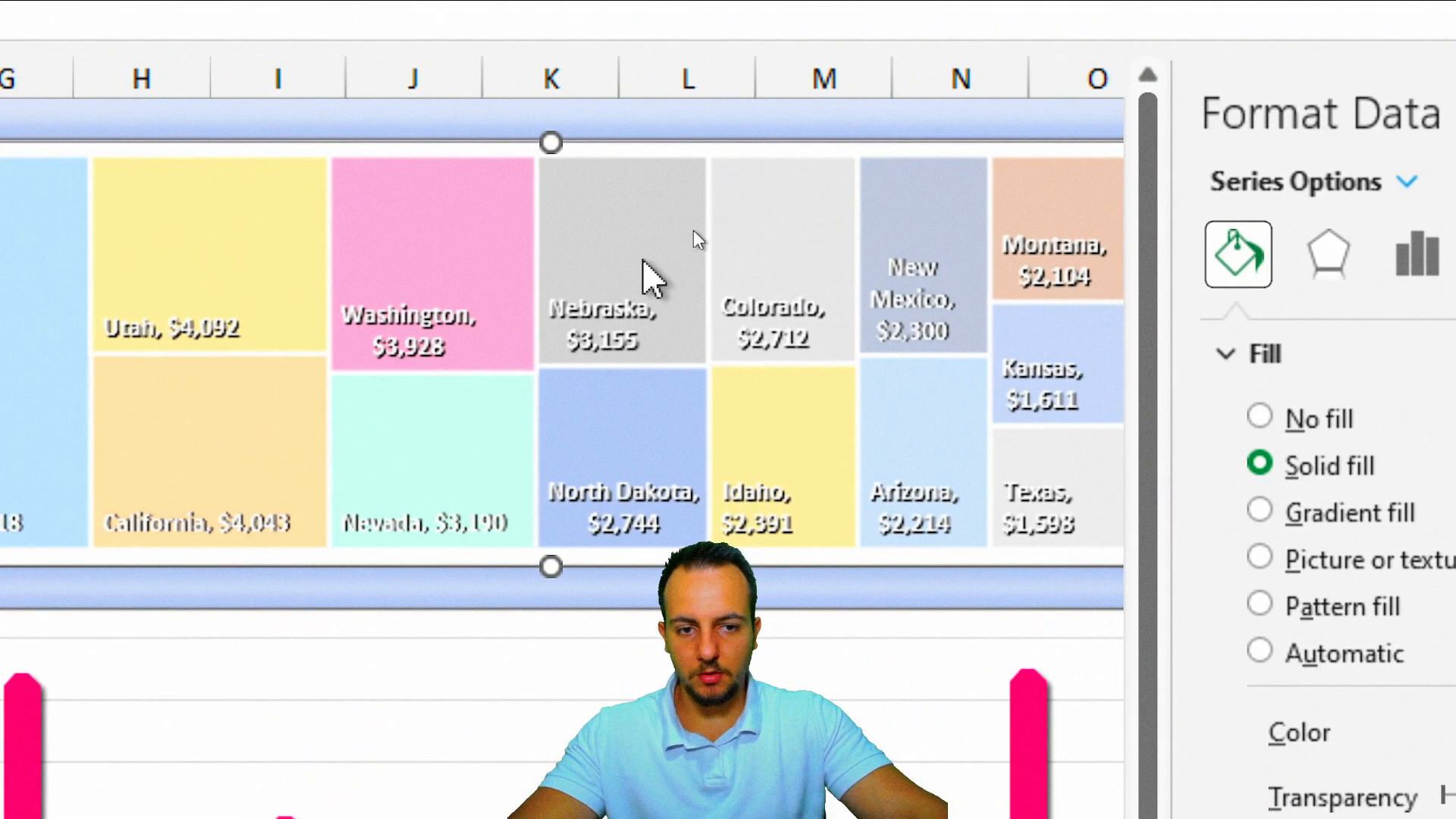
Fill the Montana tile of the treemap with the recent pink and the Colorado tile with the recent orange.
click(1041, 224)
click(1348, 379)
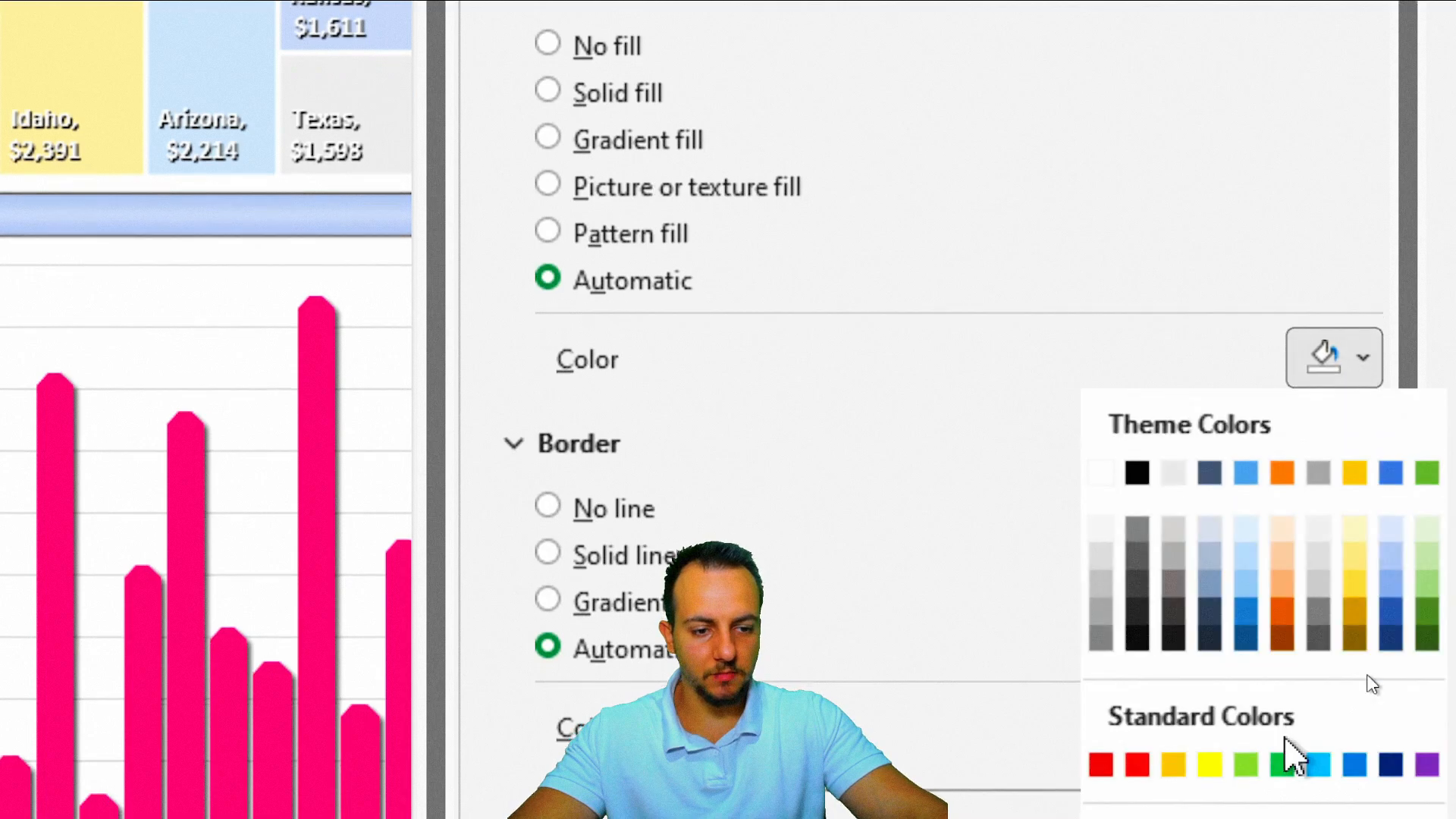
click(1174, 641)
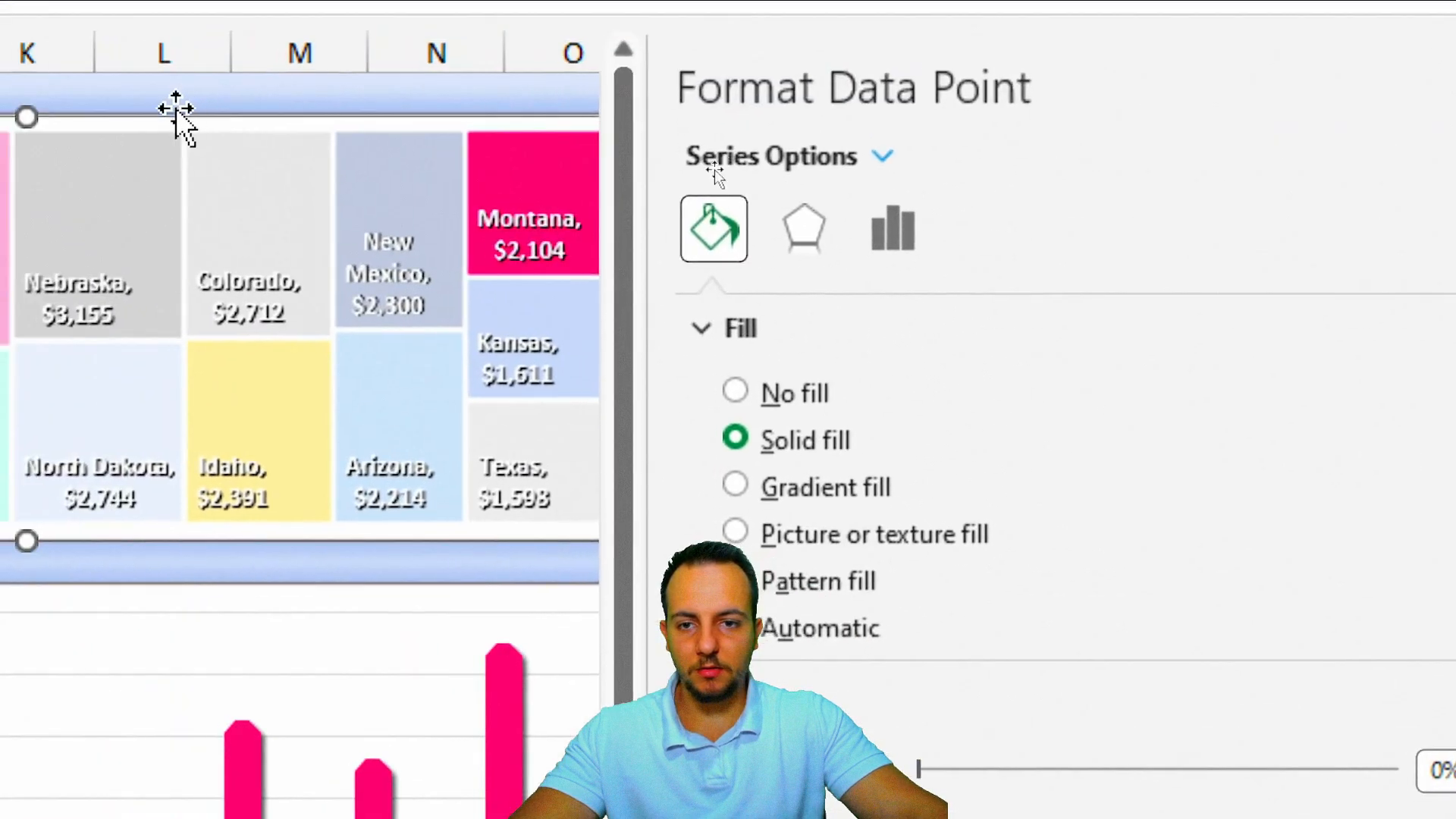
click(552, 286)
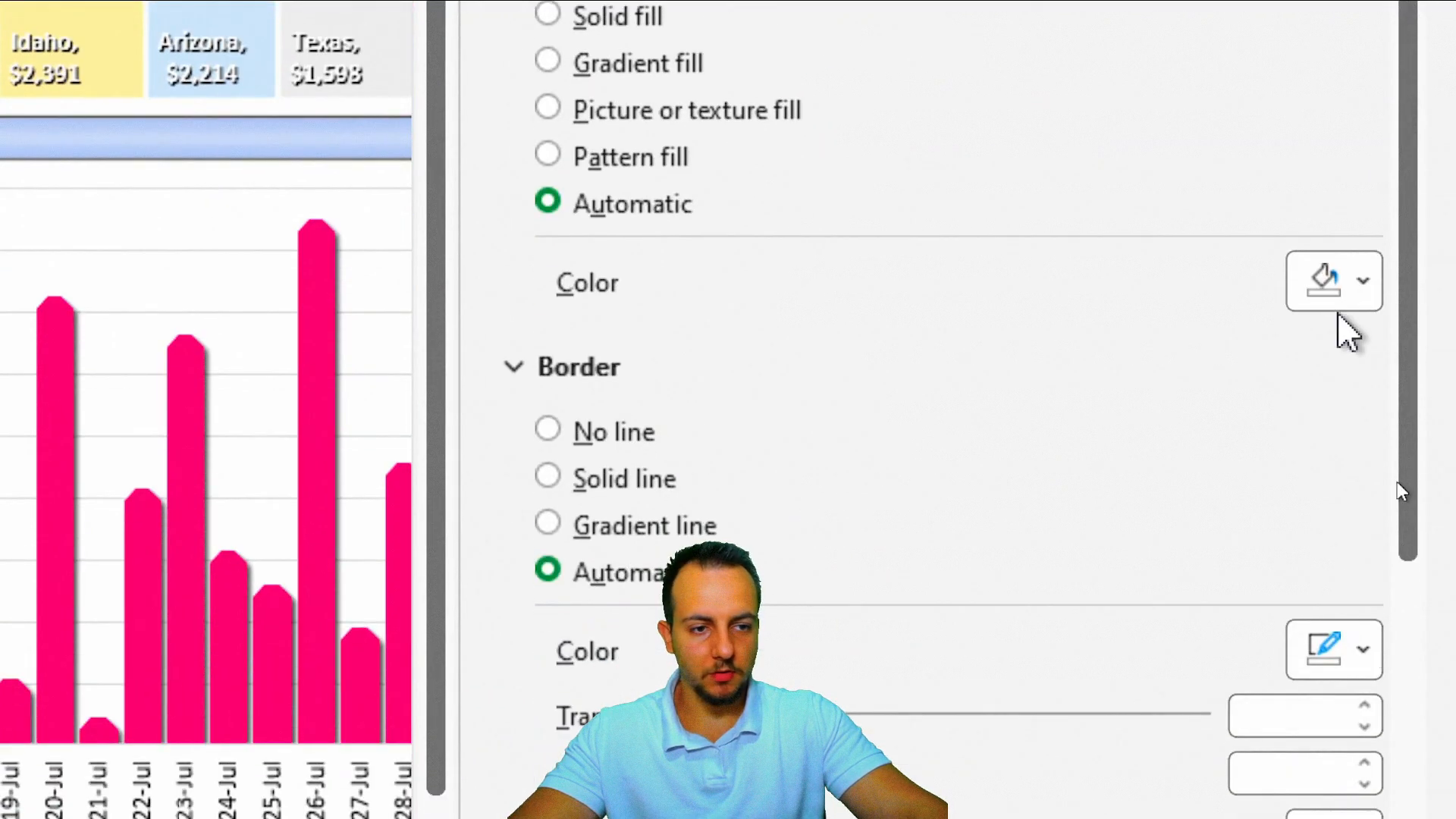
click(1431, 636)
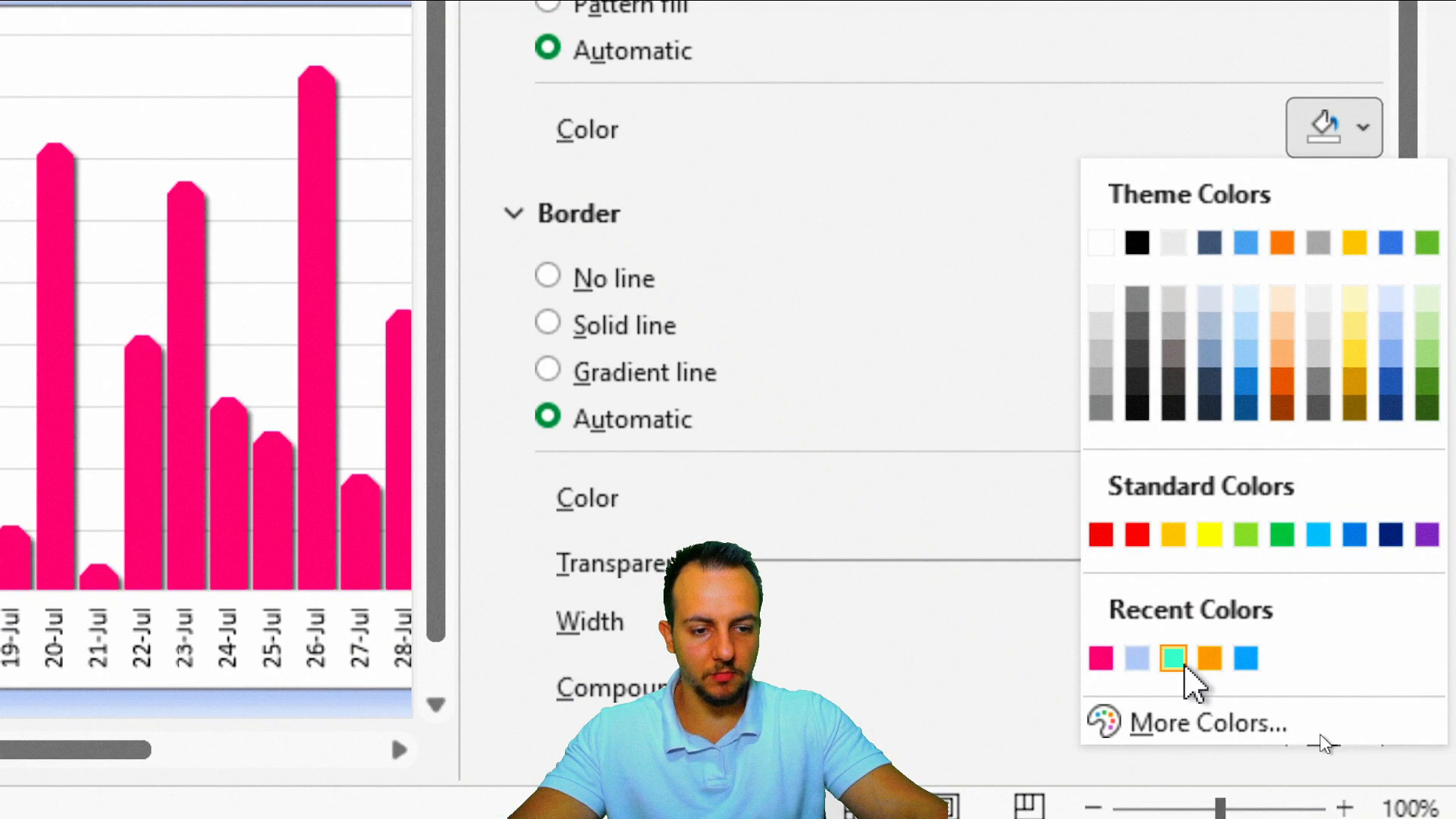
click(1208, 657)
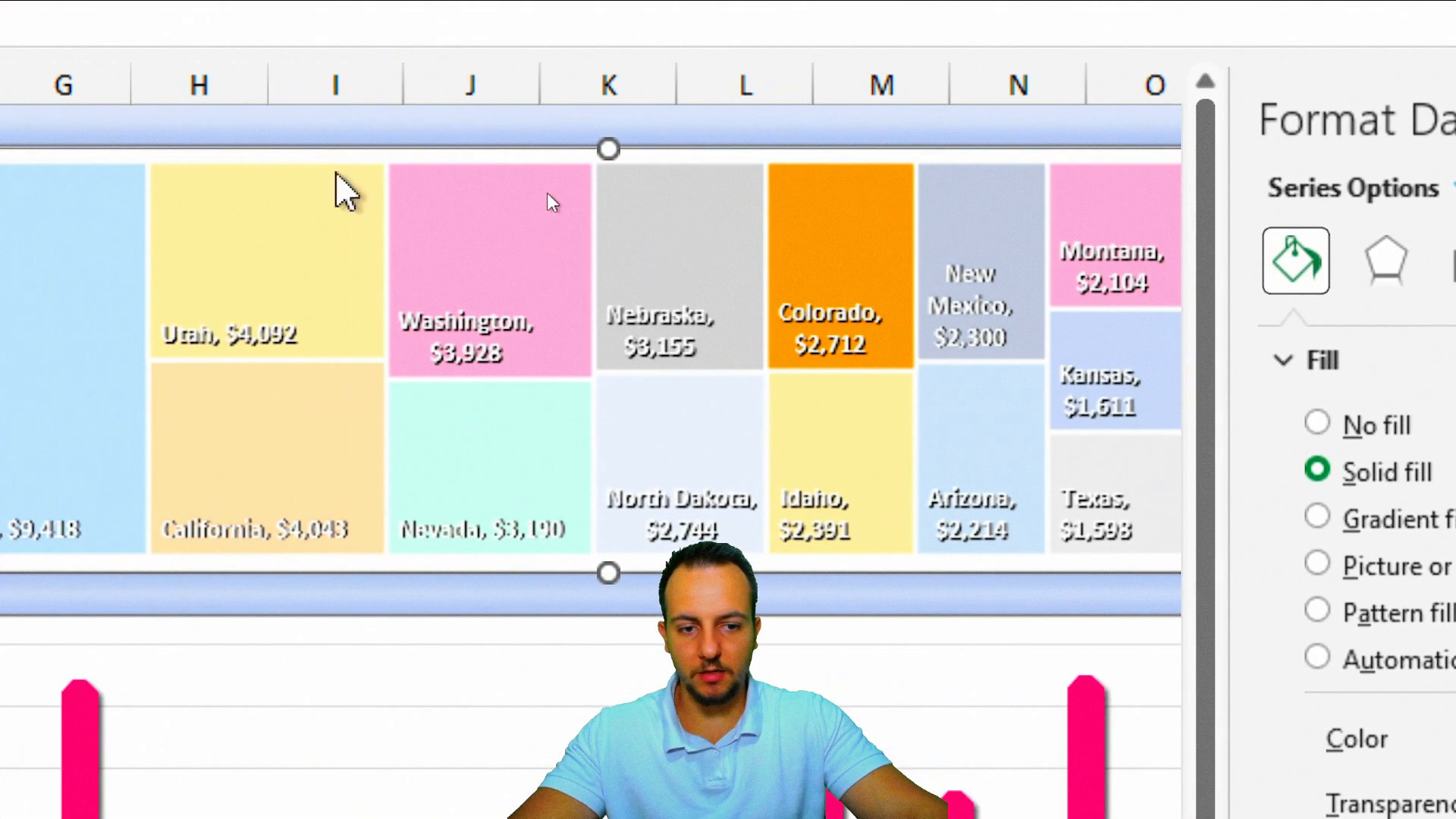
Fill the Texas tile of the treemap with the recent turquoise, finish formatting and save the workbook.
click(1069, 485)
click(1332, 503)
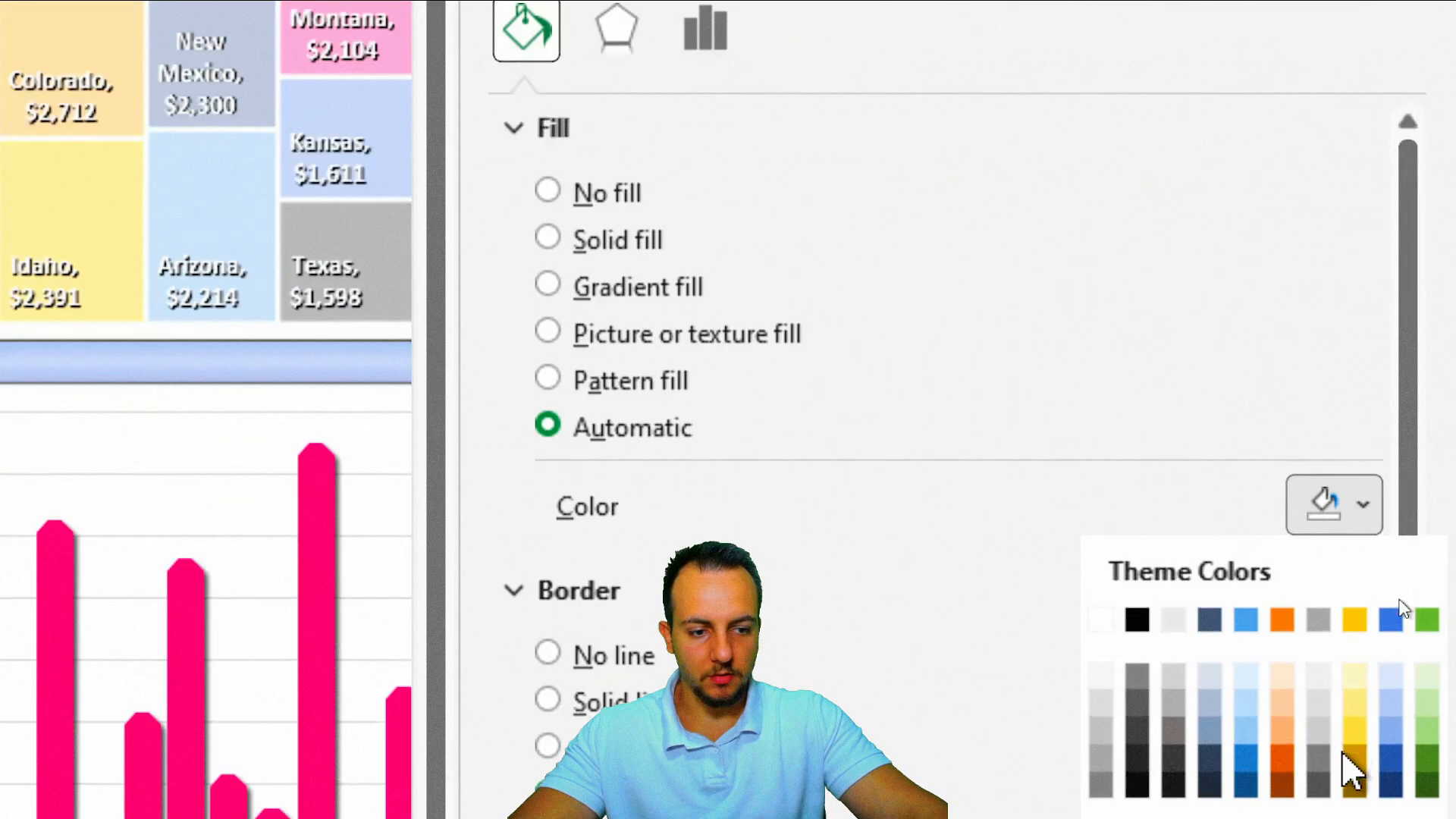
click(1210, 709)
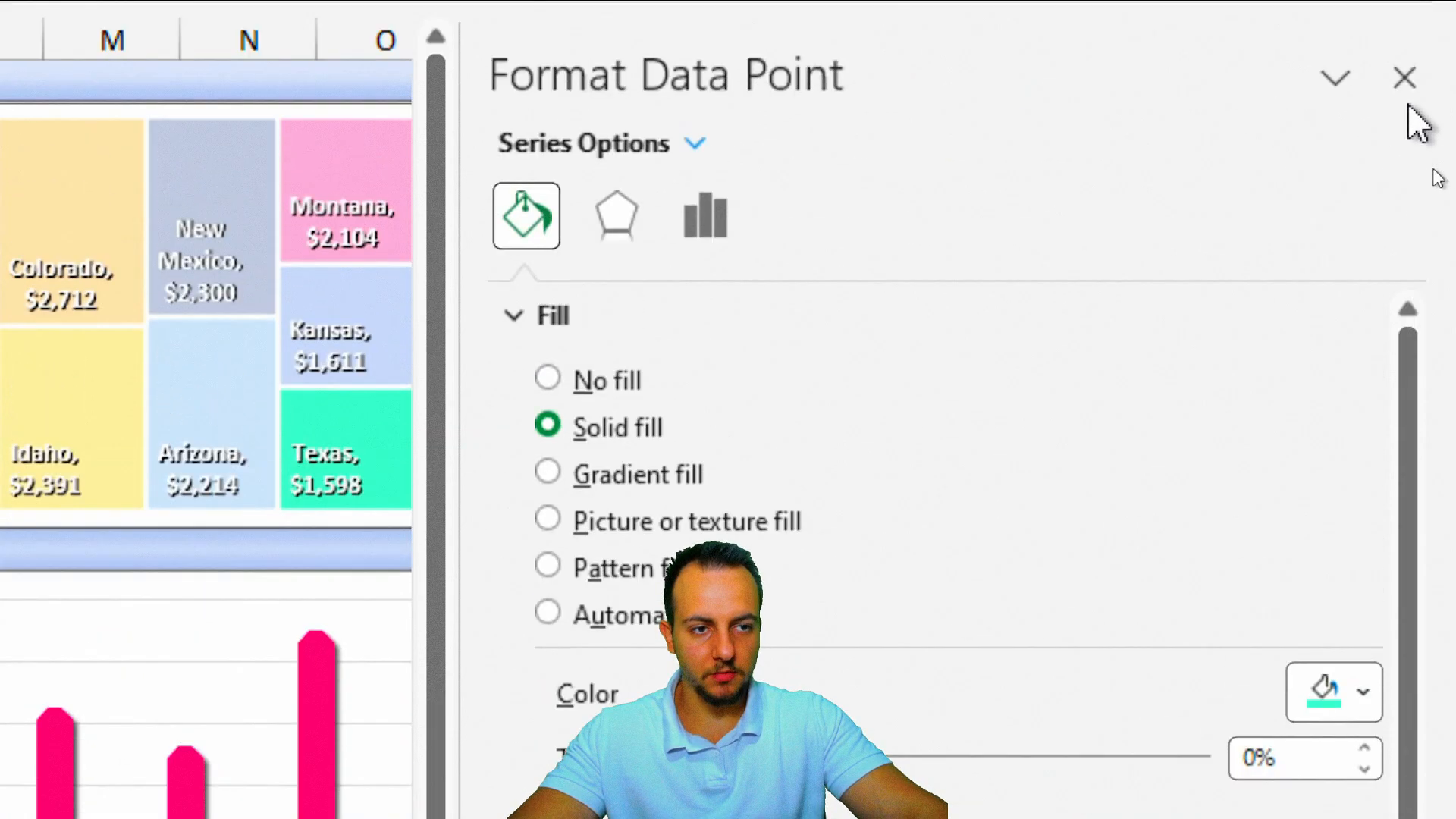
key(Escape)
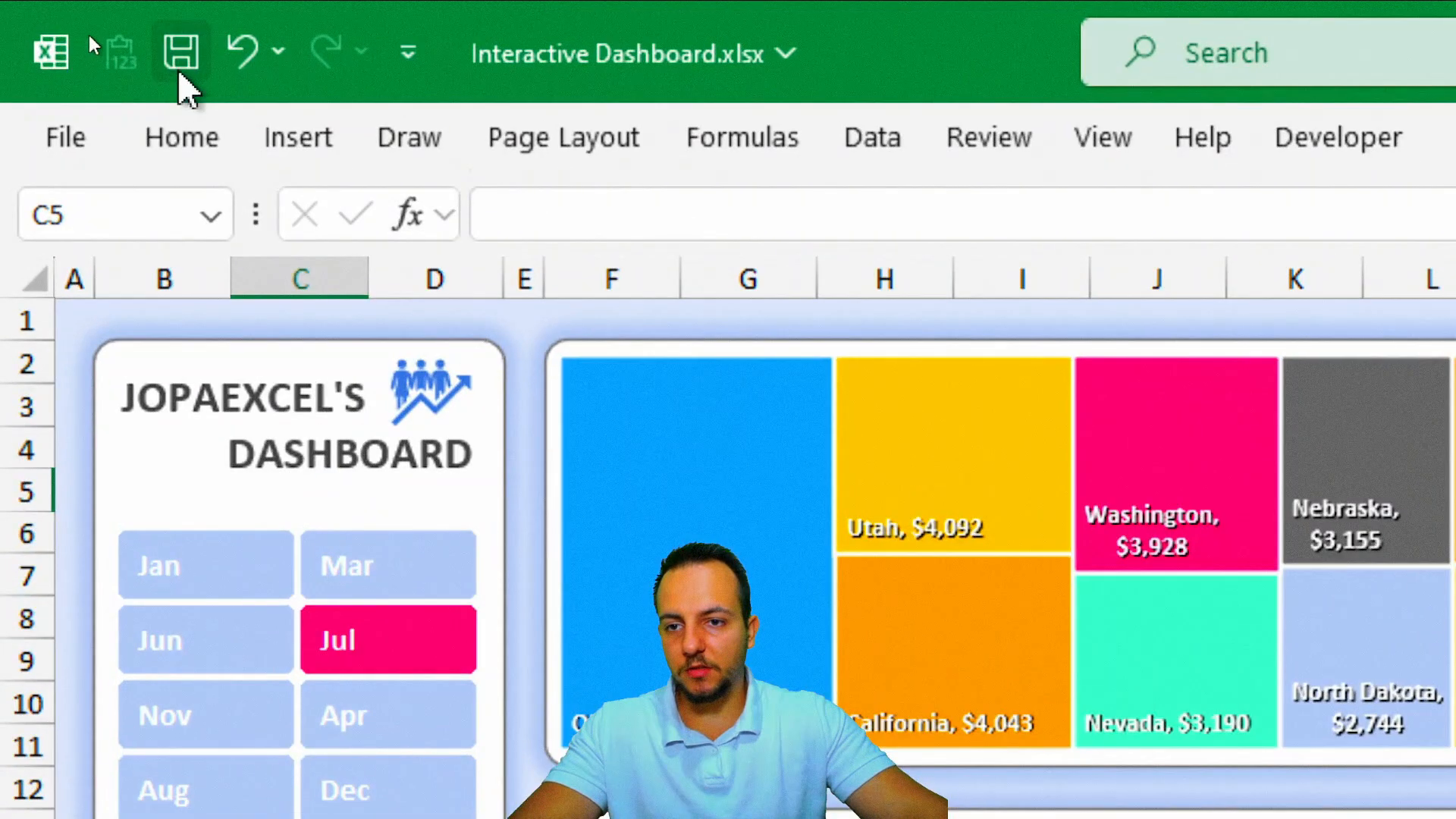
click(91, 29)
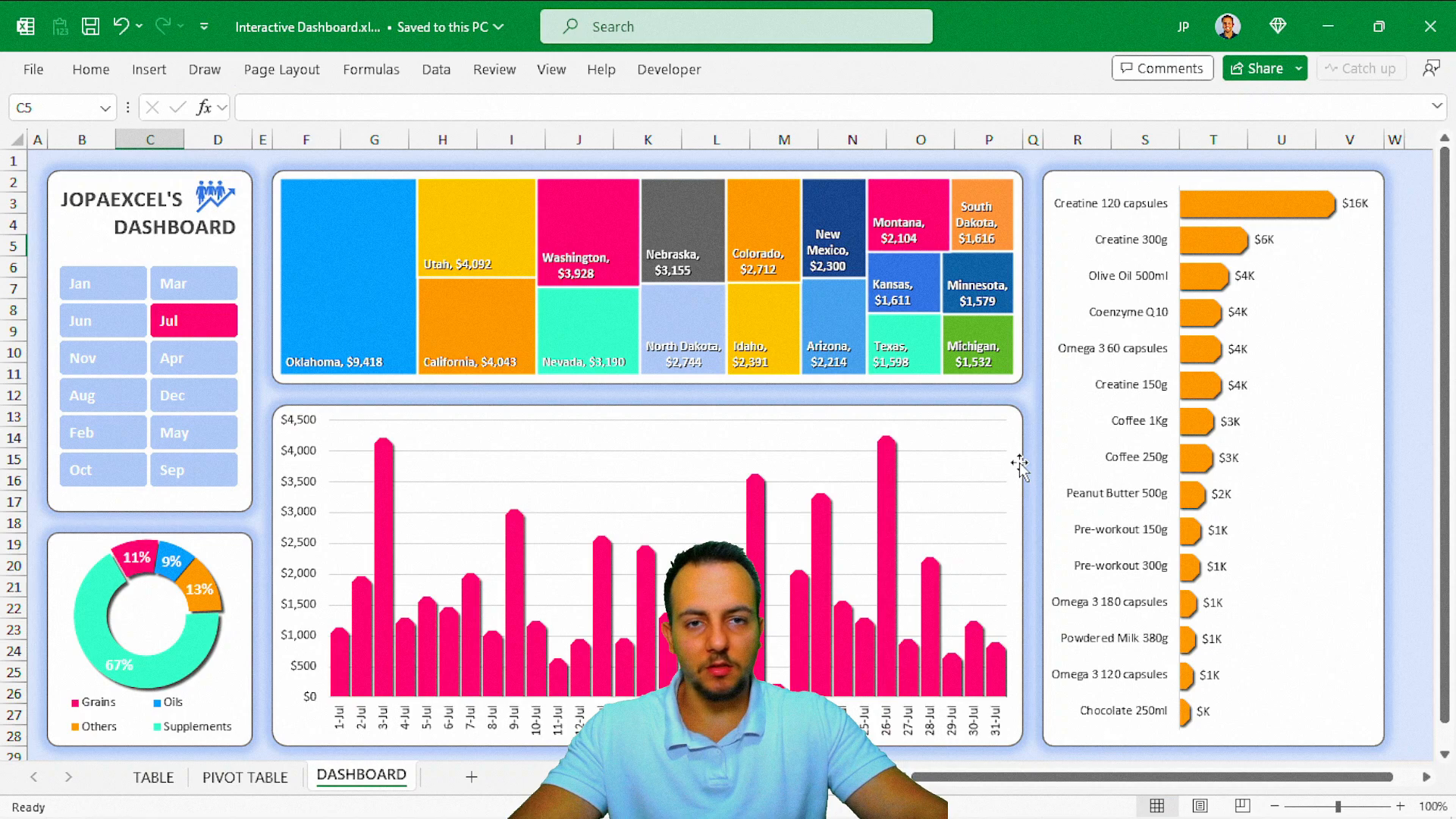
Test the months slicer by filtering the dashboard in turn to Aug, Jul, Apr, Jun and Apr.
click(203, 396)
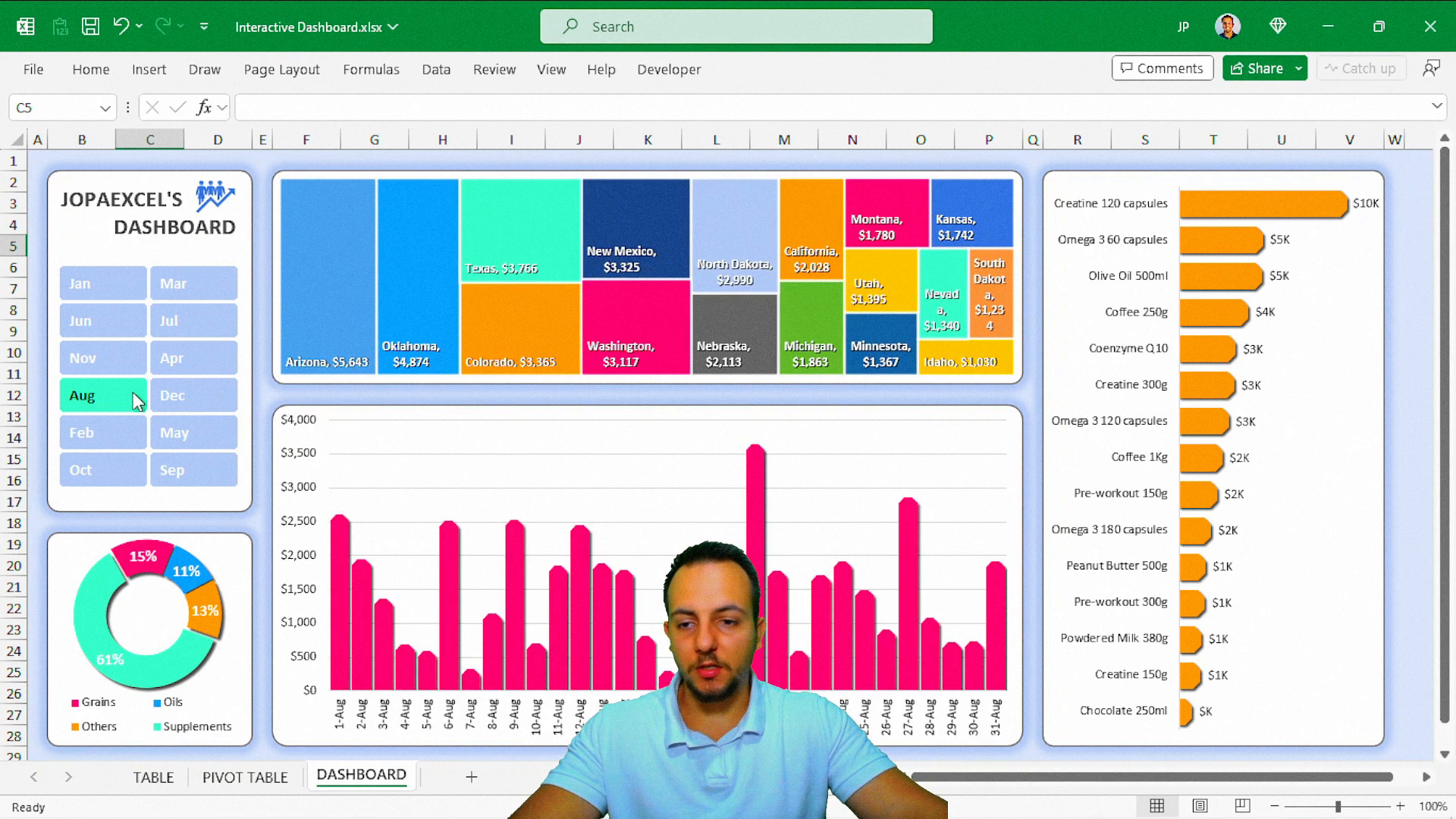
click(203, 321)
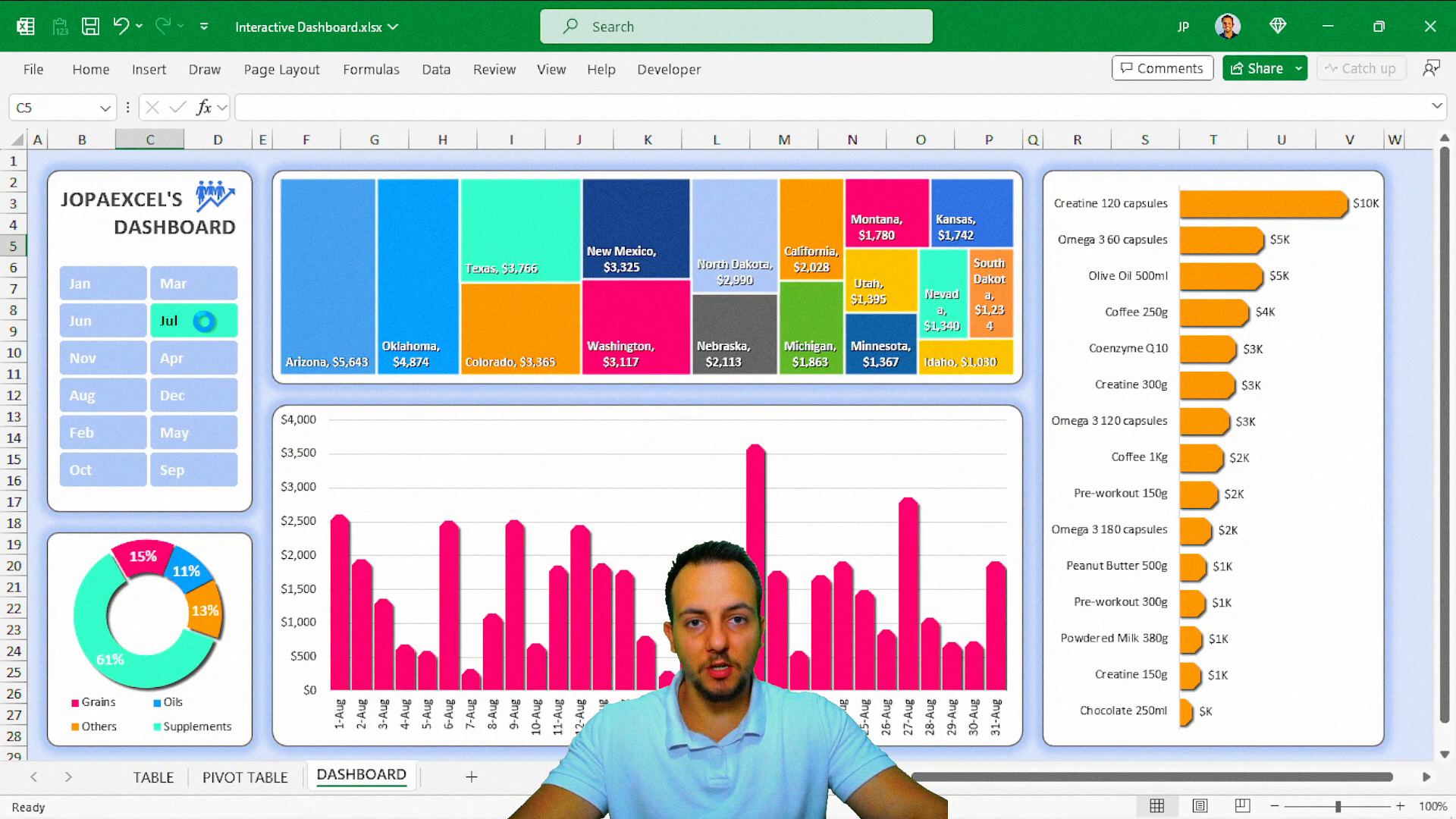
click(181, 348)
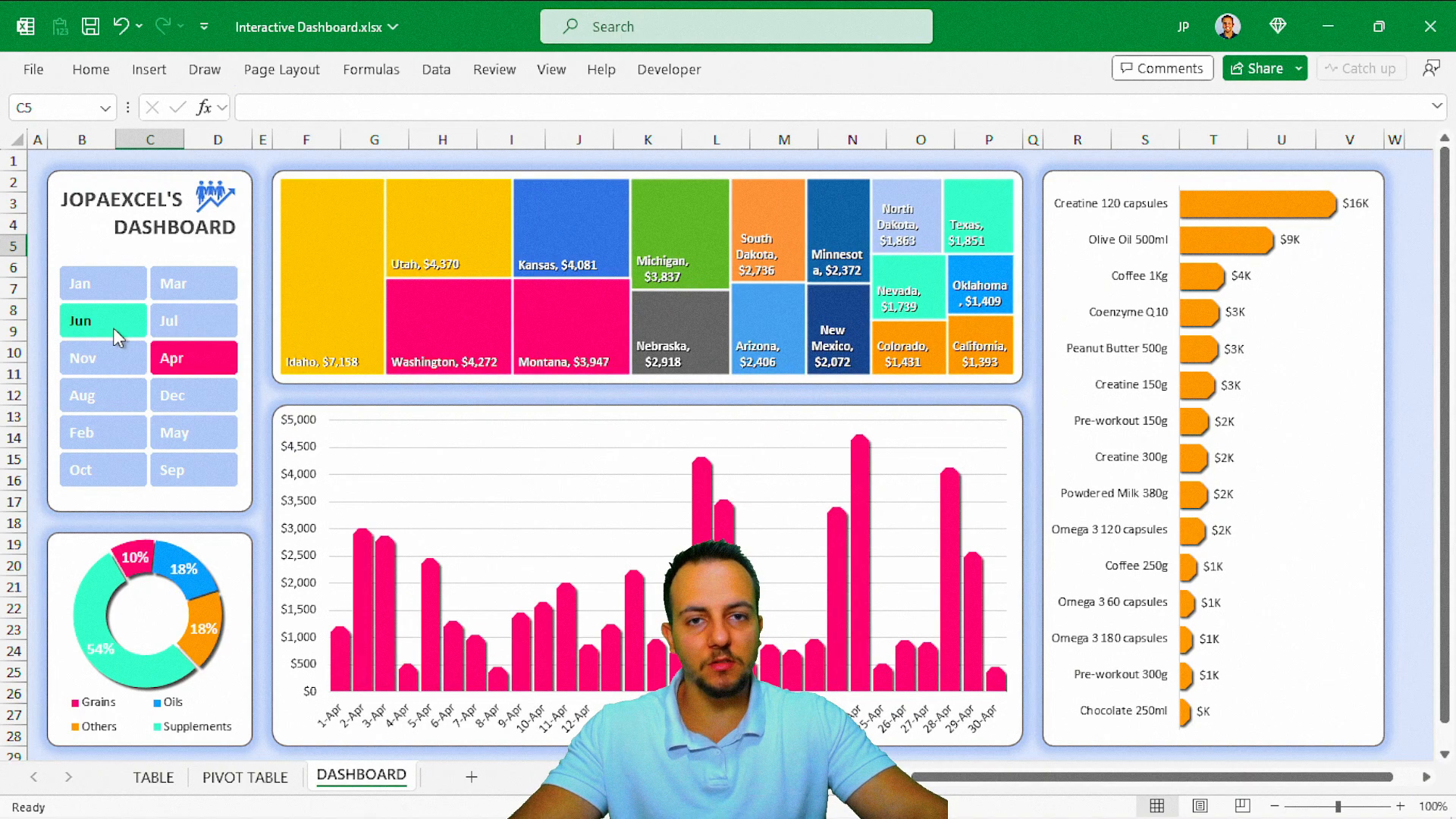
click(113, 328)
click(182, 363)
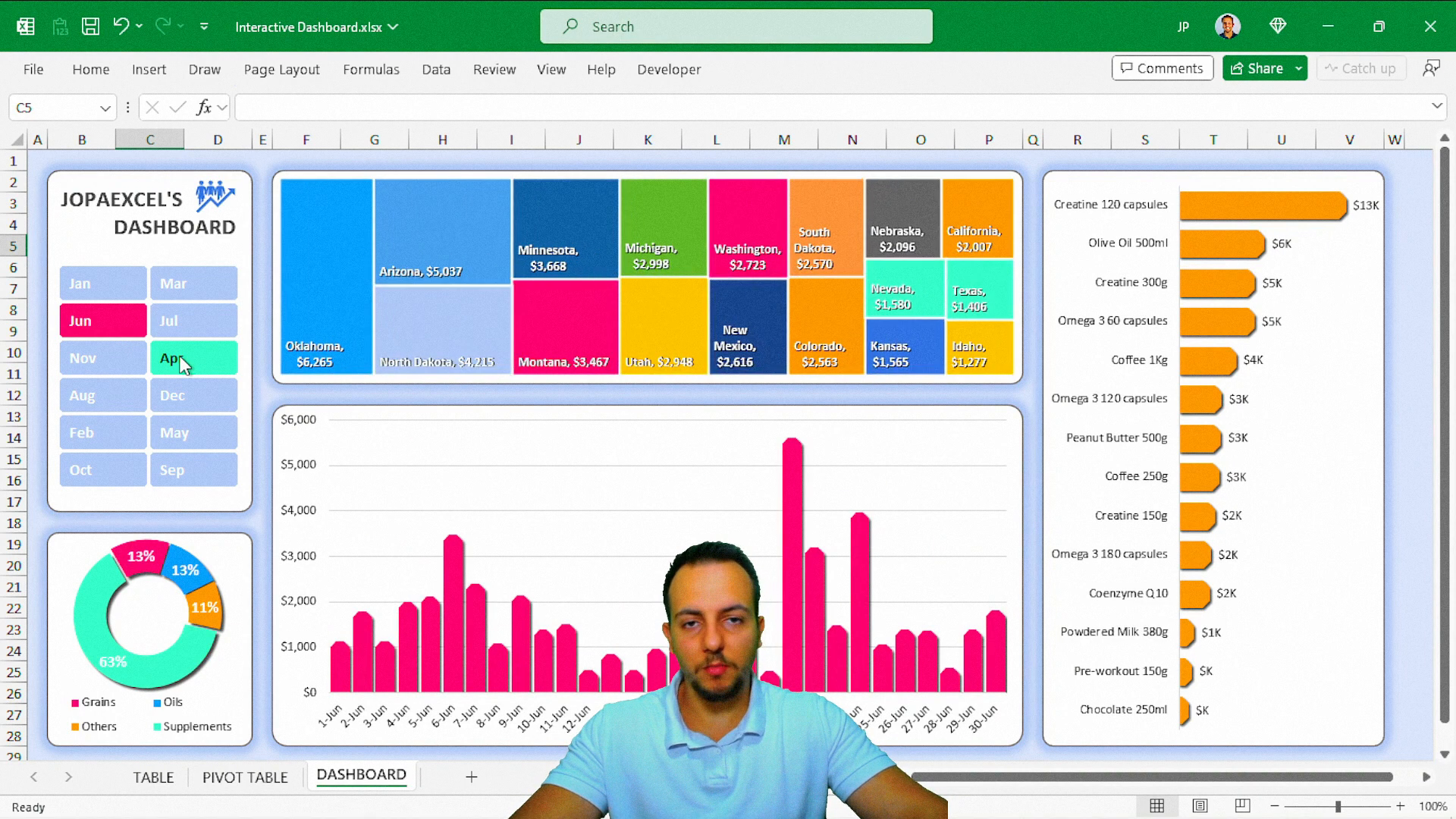